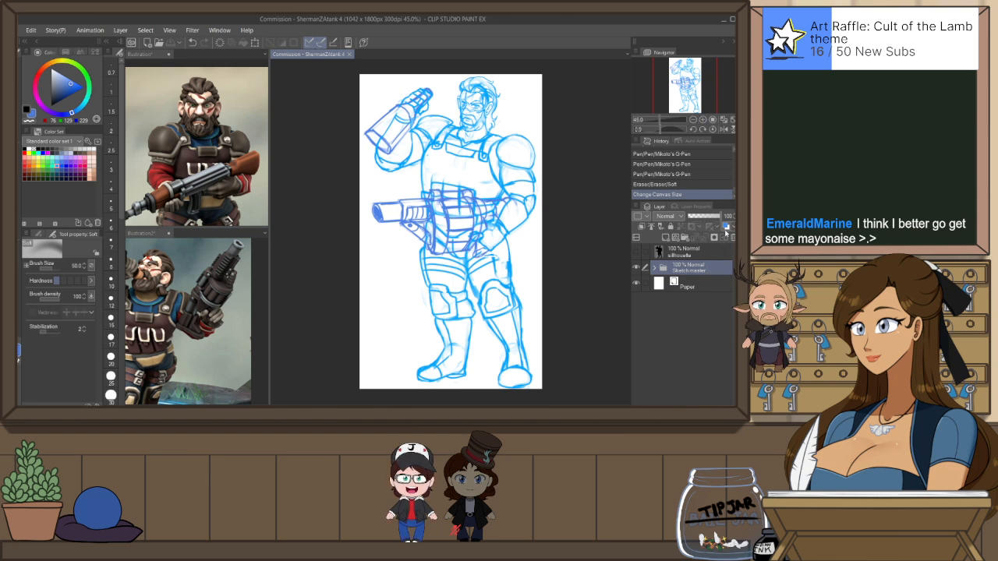
Switch the Sketch master folder to its light blue layer colour and lower its opacity to about half
{"action": "left_click", "coordinate": [725, 228]}
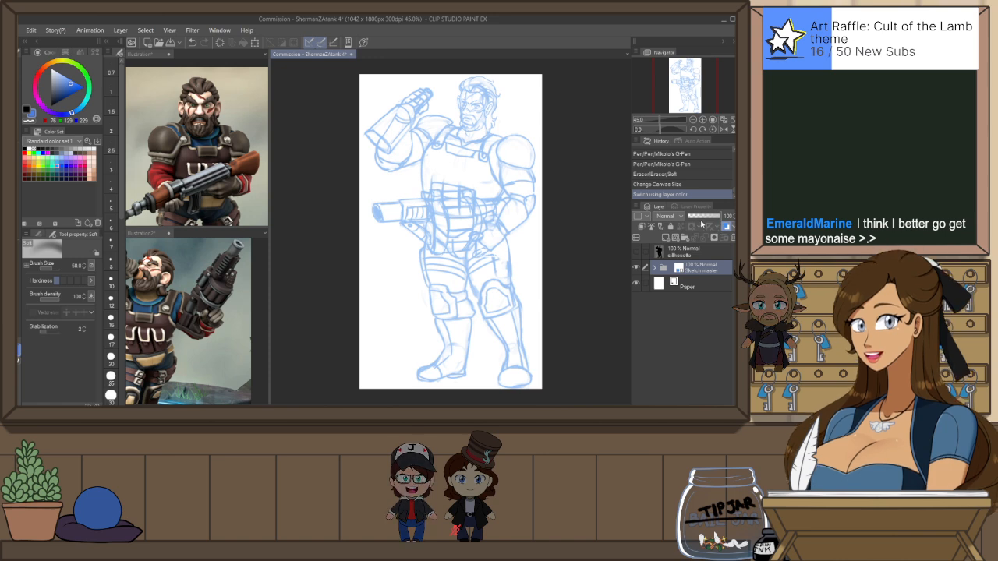
{"action": "scroll", "coordinate": [487, 67], "scroll_direction": "up", "scroll_amount": 4}
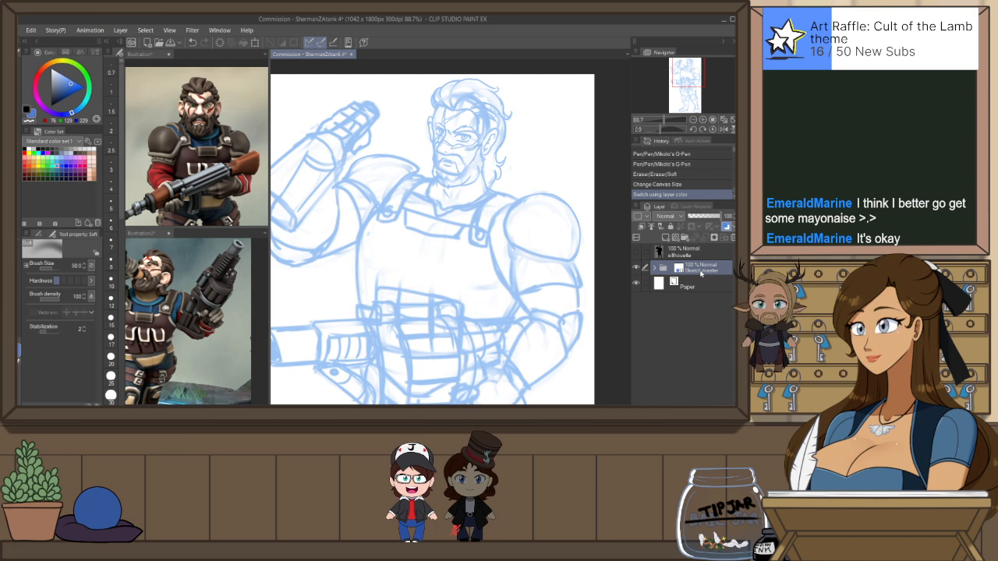
{"action": "left_click", "coordinate": [707, 216]}
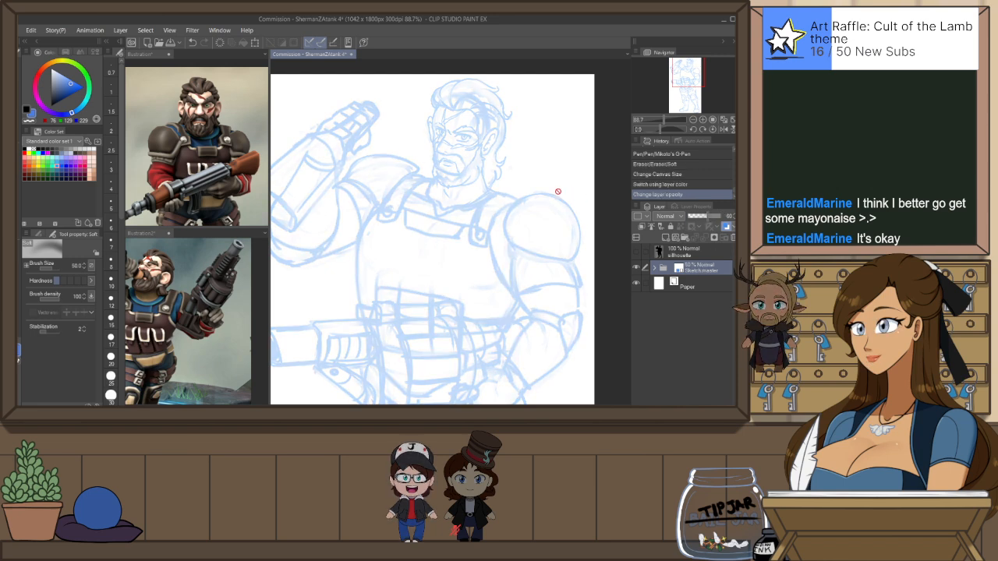
Add two new vector layers above the sketch, named ink face and ink body
{"action": "scroll", "coordinate": [495, 124], "scroll_direction": "down", "scroll_amount": 2}
{"action": "scroll", "coordinate": [494, 124], "scroll_direction": "up", "scroll_amount": 2}
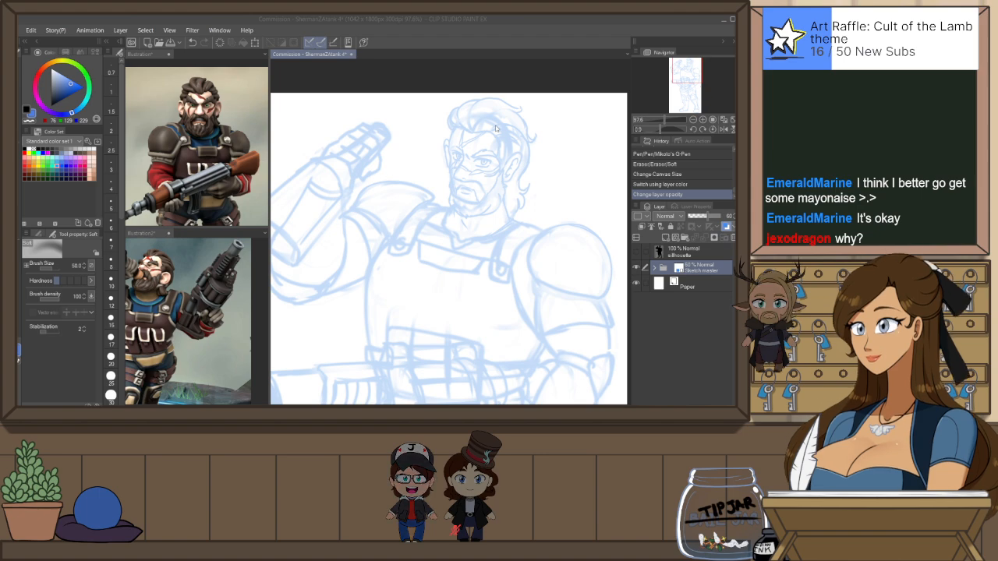
{"action": "key", "text": "Return"}
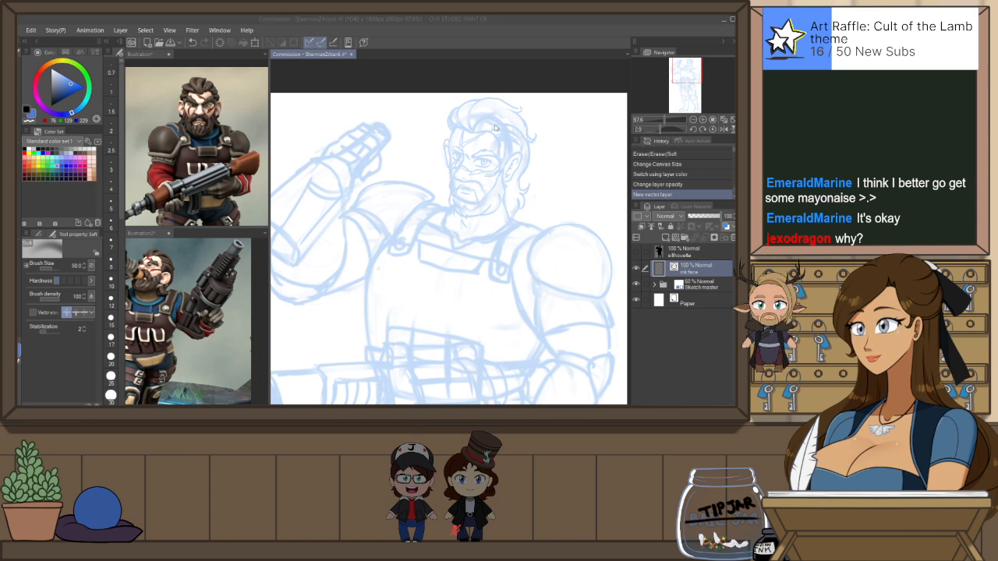
{"action": "key", "text": "Return"}
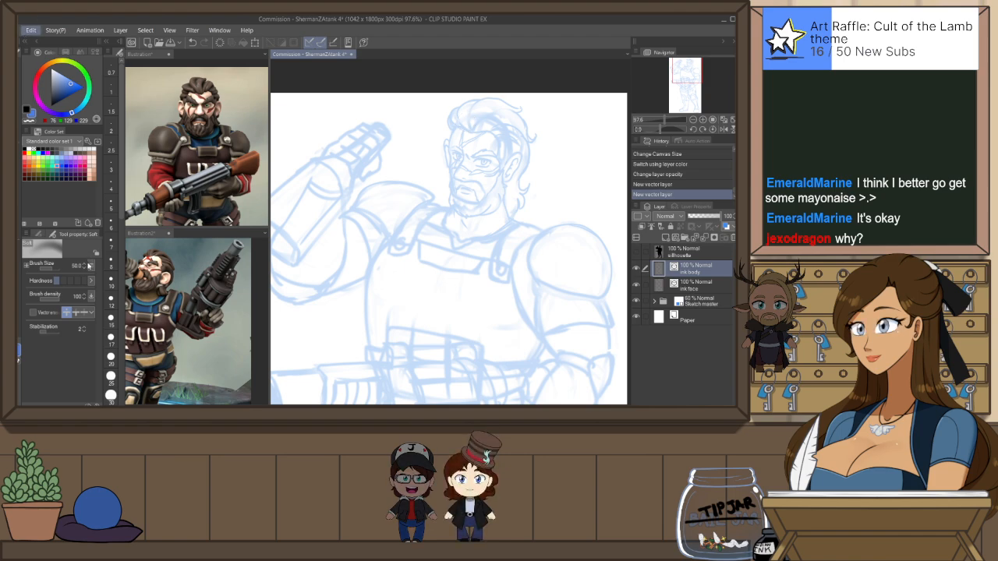
{"action": "left_click", "coordinate": [100, 272]}
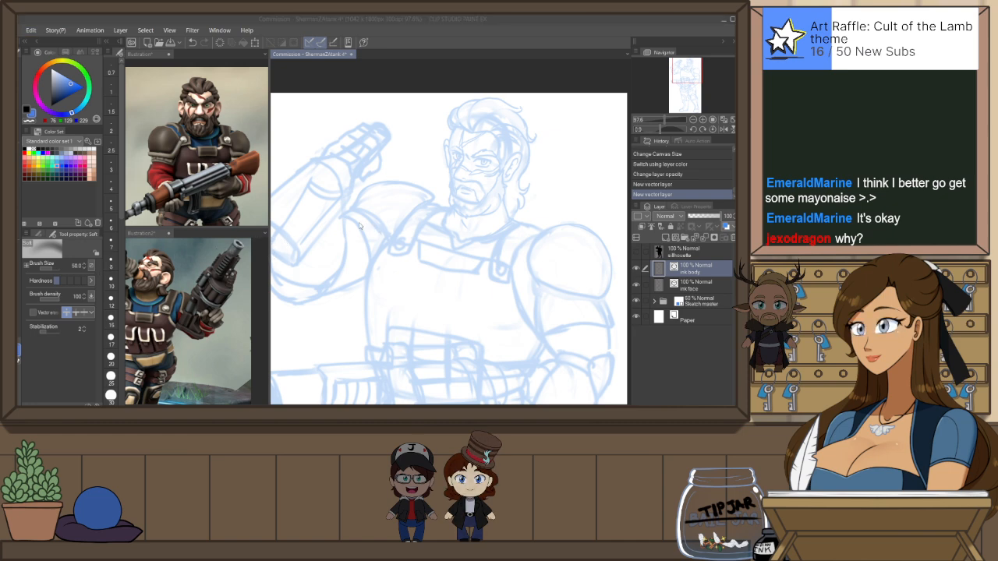
Adjust the canvas size and change the image resolution to 1676 x 2900 px
{"action": "scroll", "coordinate": [453, 152], "scroll_direction": "down", "scroll_amount": 2}
{"action": "scroll", "coordinate": [450, 150], "scroll_direction": "down", "scroll_amount": 1}
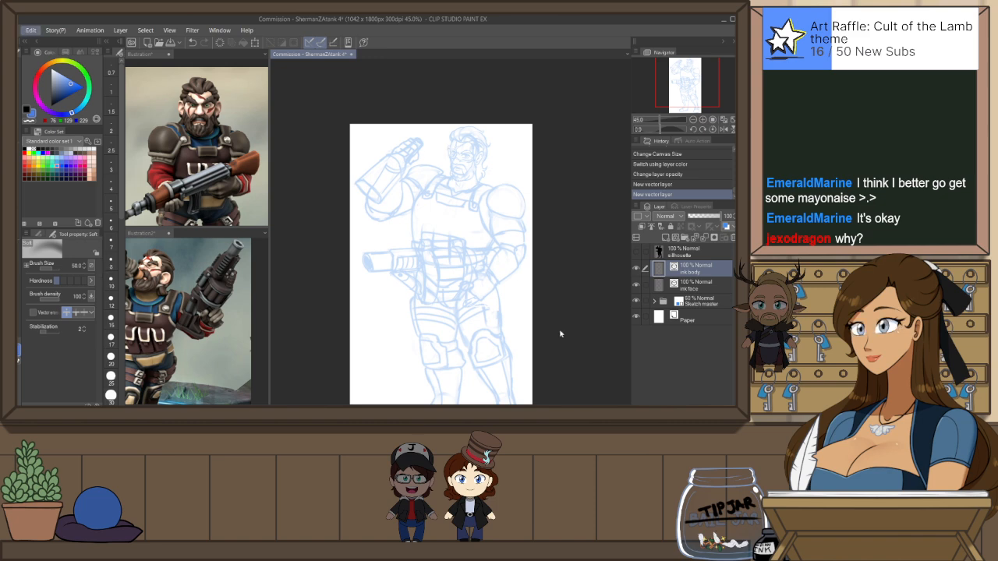
{"action": "key", "text": "ctrl+alt+c"}
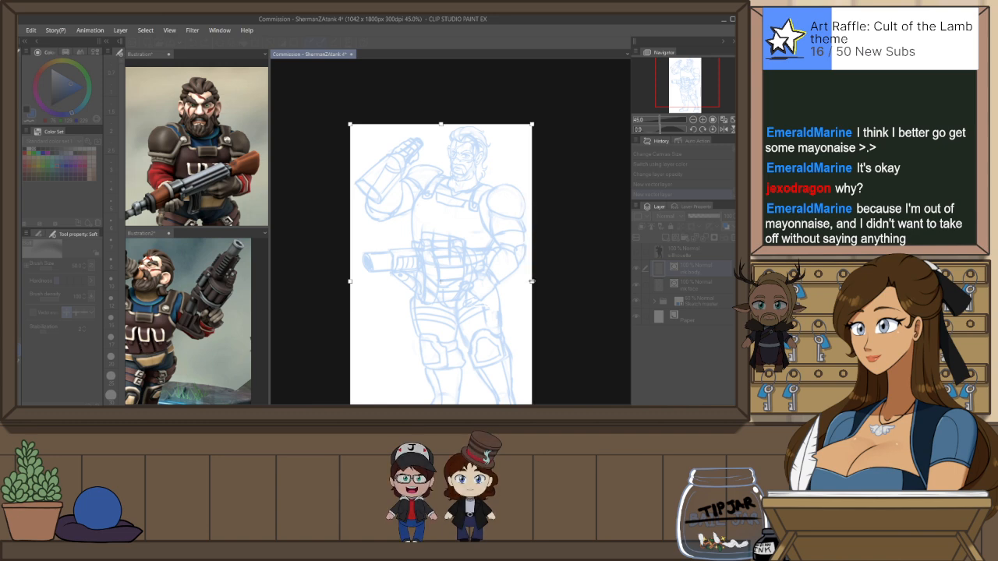
{"action": "key", "text": "Return"}
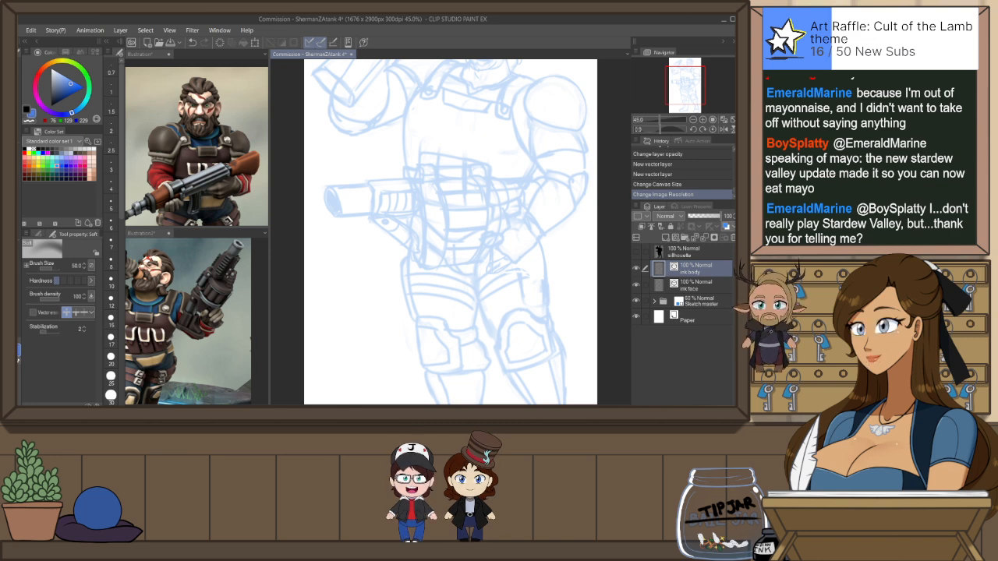
Select the ink face layer and set up Mikoto's G-Pen with black ink and brush size 7 for inking the head
{"action": "scroll", "coordinate": [478, 320], "scroll_direction": "down", "scroll_amount": 1}
{"action": "scroll", "coordinate": [478, 319], "scroll_direction": "up", "scroll_amount": 3}
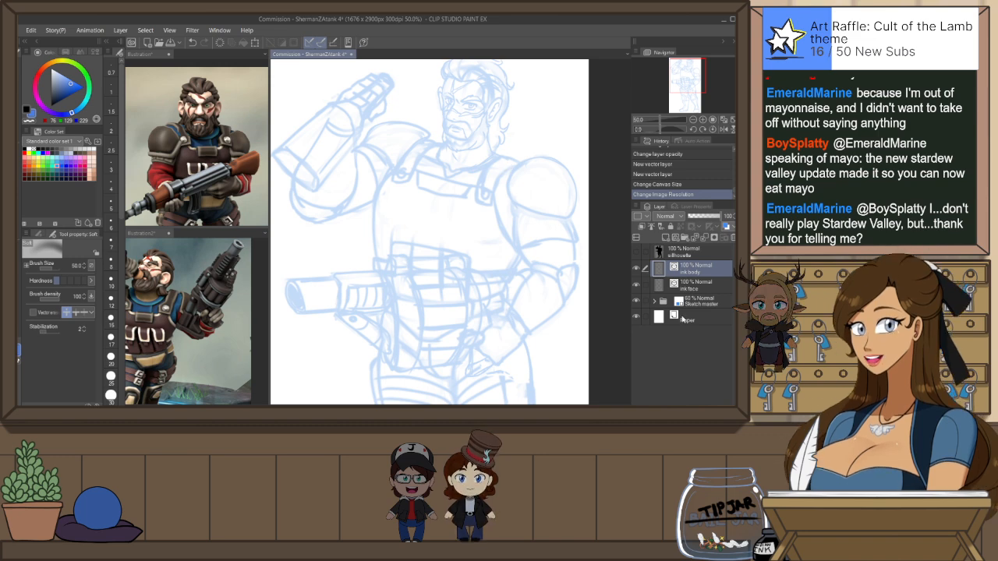
{"action": "left_click", "coordinate": [692, 285]}
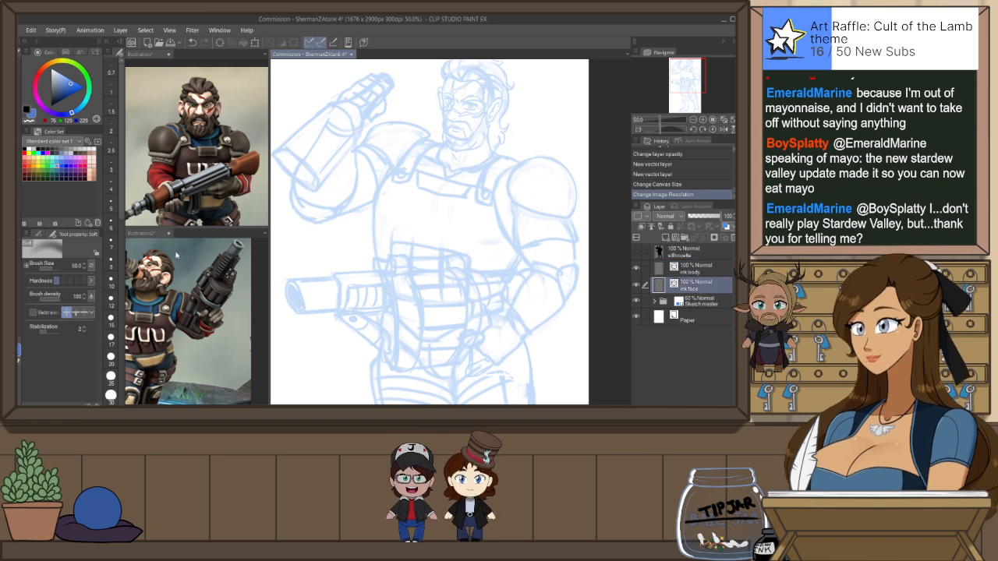
{"action": "key", "text": "x"}
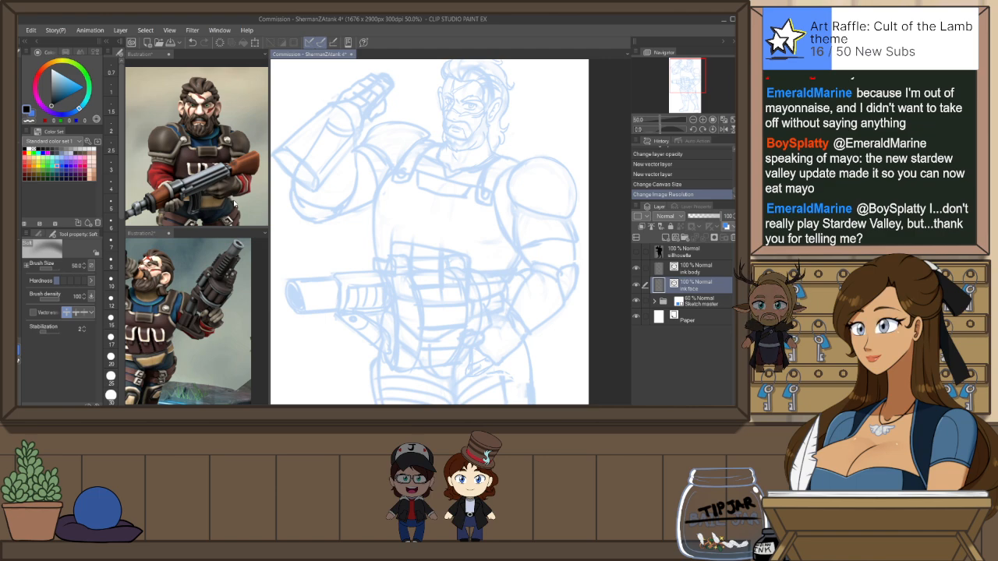
{"action": "scroll", "coordinate": [434, 264], "scroll_direction": "down", "scroll_amount": 2}
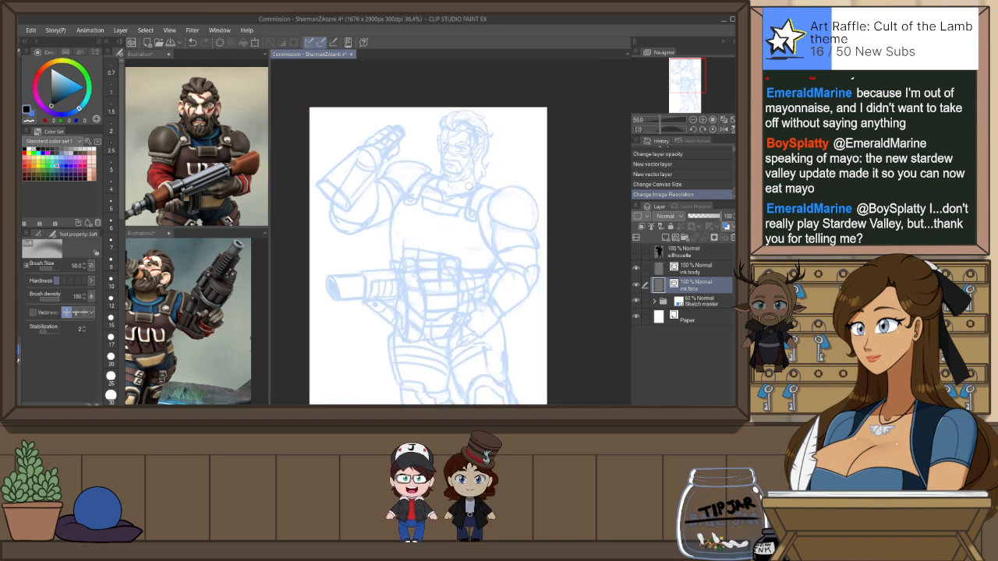
{"action": "scroll", "coordinate": [468, 185], "scroll_direction": "up", "scroll_amount": 5}
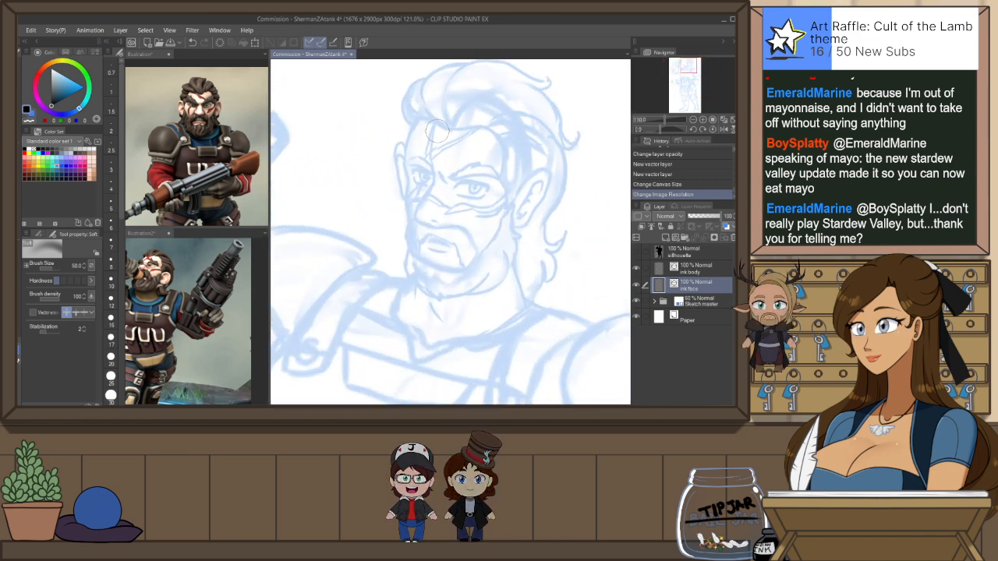
{"action": "scroll", "coordinate": [436, 133], "scroll_direction": "up", "scroll_amount": 1}
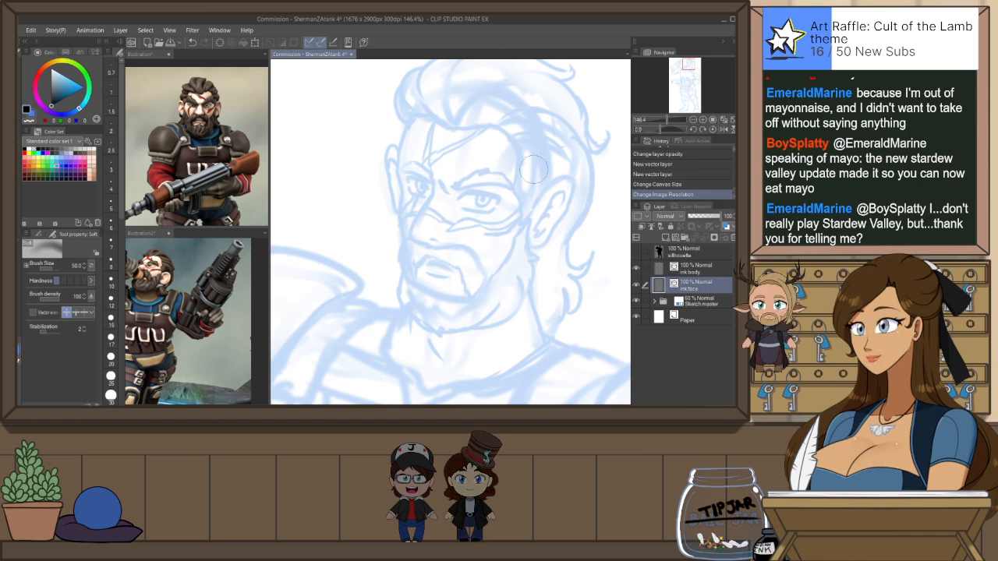
{"action": "key", "text": "shift+space"}
{"action": "mouse_move", "coordinate": [545, 163]}
{"action": "left_mouse_down"}
{"action": "mouse_move", "coordinate": [489, 116]}
{"action": "mouse_move", "coordinate": [436, 106]}
{"action": "left_mouse_up"}
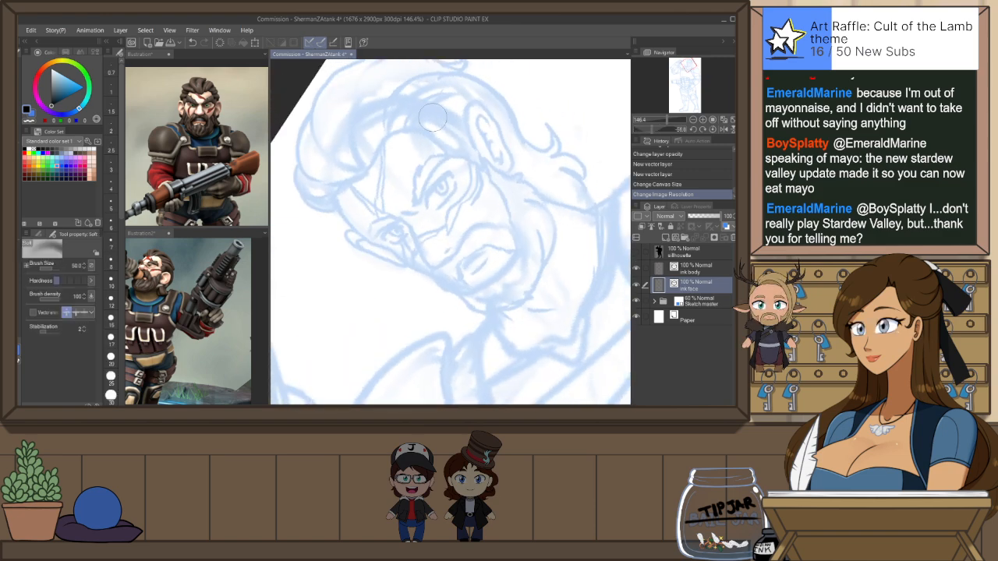
{"action": "key", "text": "p"}
{"action": "left_click", "coordinate": [113, 248]}
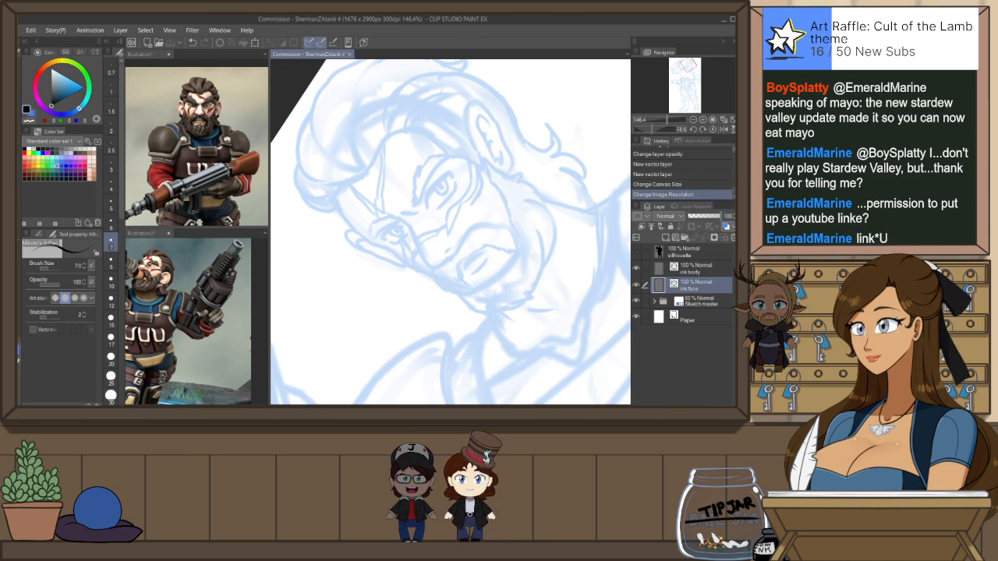
{"action": "scroll", "coordinate": [450, 170], "scroll_direction": "up", "scroll_amount": 2}
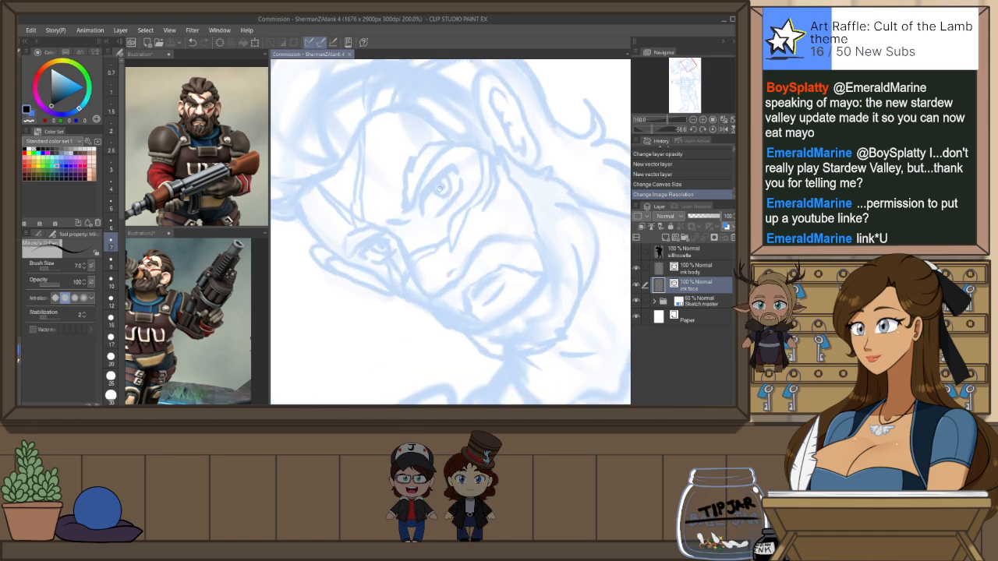
Ink the near eye's thick upper lid line with its angled corners at brush size 8, redoing strokes that miss
{"action": "left_click_drag", "start_coordinate": [432, 181], "coordinate": [433, 218]}
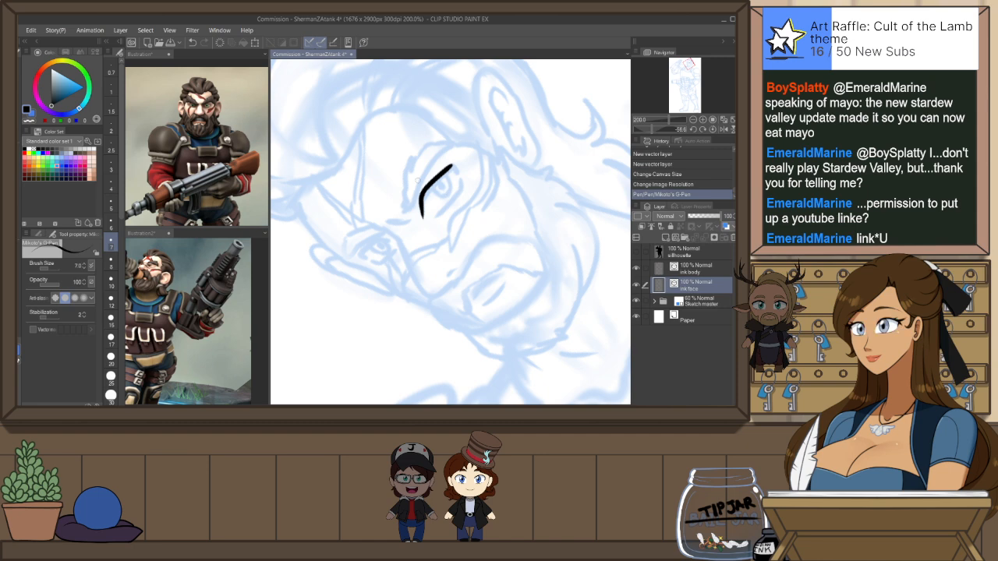
{"action": "key", "text": "ctrl+z"}
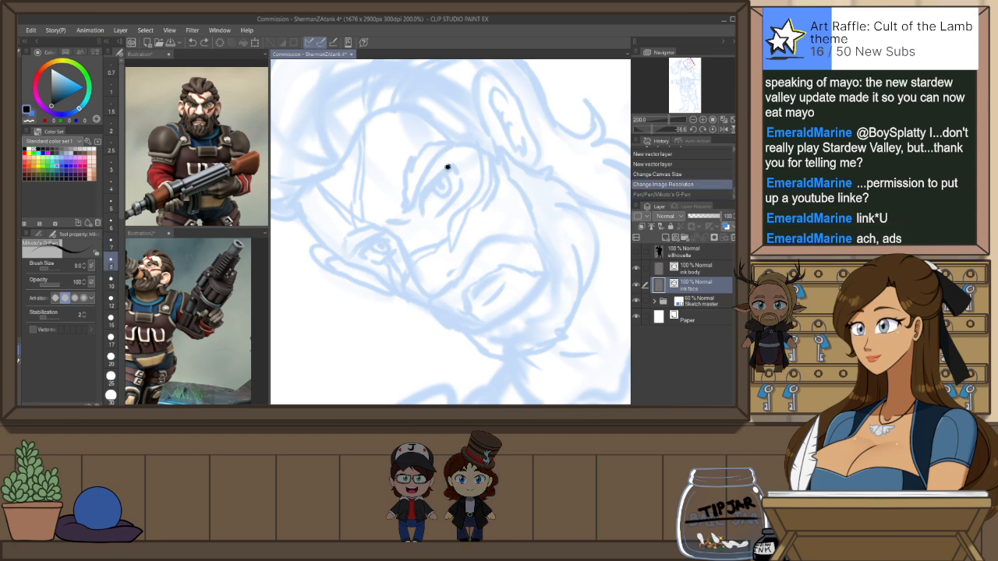
{"action": "left_click_drag", "start_coordinate": [448, 166], "coordinate": [421, 212]}
{"action": "key", "text": "ctrl+z"}
{"action": "mouse_move", "coordinate": [449, 166]}
{"action": "left_mouse_down"}
{"action": "mouse_move", "coordinate": [423, 198]}
{"action": "mouse_move", "coordinate": [426, 219]}
{"action": "mouse_move", "coordinate": [455, 170]}
{"action": "left_mouse_up"}
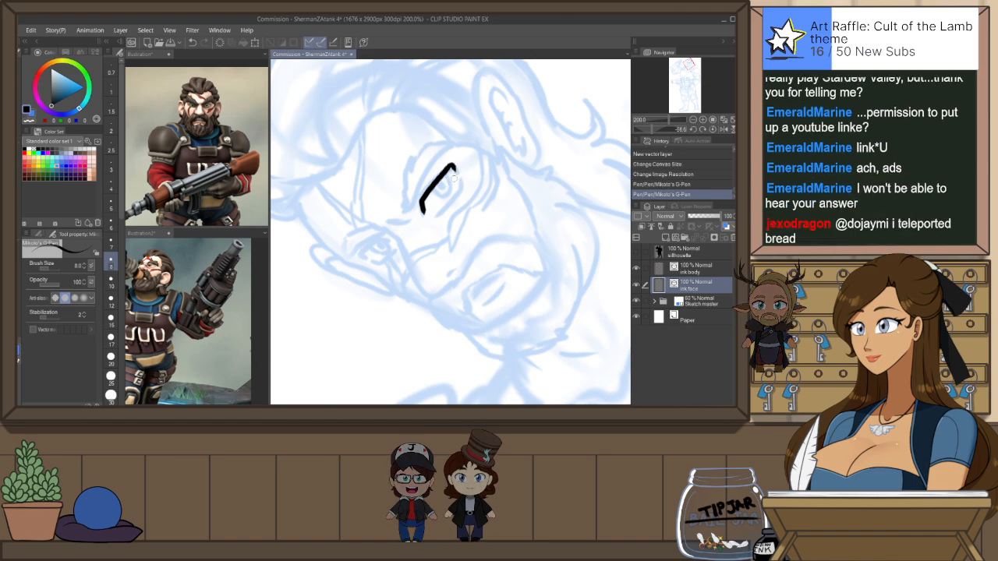
{"action": "scroll", "coordinate": [452, 178], "scroll_direction": "up", "scroll_amount": 4}
{"action": "key", "text": "ctrl+z"}
{"action": "mouse_move", "coordinate": [450, 142]}
{"action": "left_mouse_down"}
{"action": "mouse_move", "coordinate": [473, 160]}
{"action": "mouse_move", "coordinate": [472, 173]}
{"action": "left_mouse_up"}
{"action": "key", "text": "ctrl+z"}
{"action": "left_click_drag", "start_coordinate": [474, 265], "coordinate": [528, 214]}
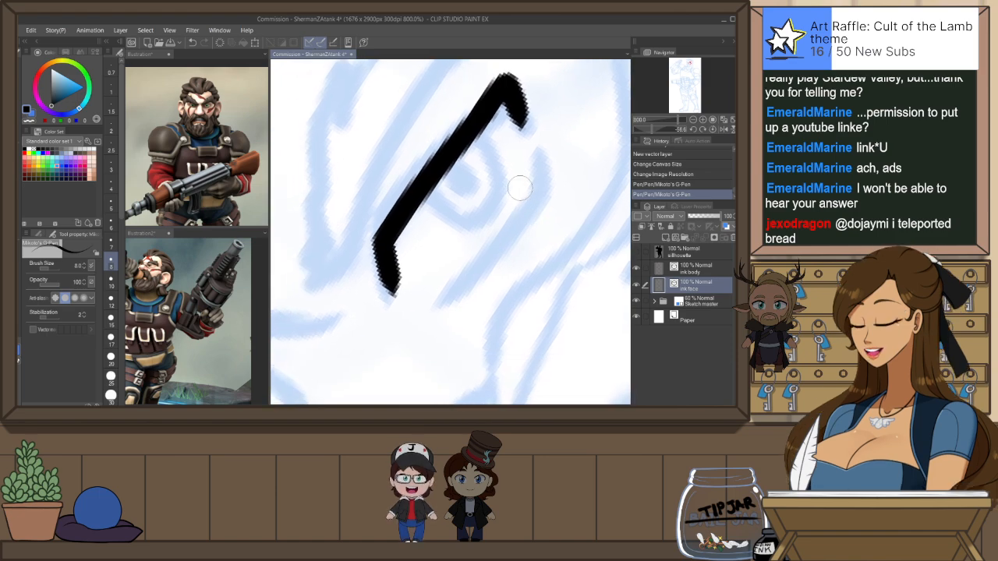
Ink the near eye's thin lower lid line with the G-Pen at brush size 4
{"action": "left_click", "coordinate": [113, 184]}
{"action": "left_click_drag", "start_coordinate": [531, 143], "coordinate": [457, 288]}
{"action": "scroll", "coordinate": [478, 260], "scroll_direction": "down", "scroll_amount": 4}
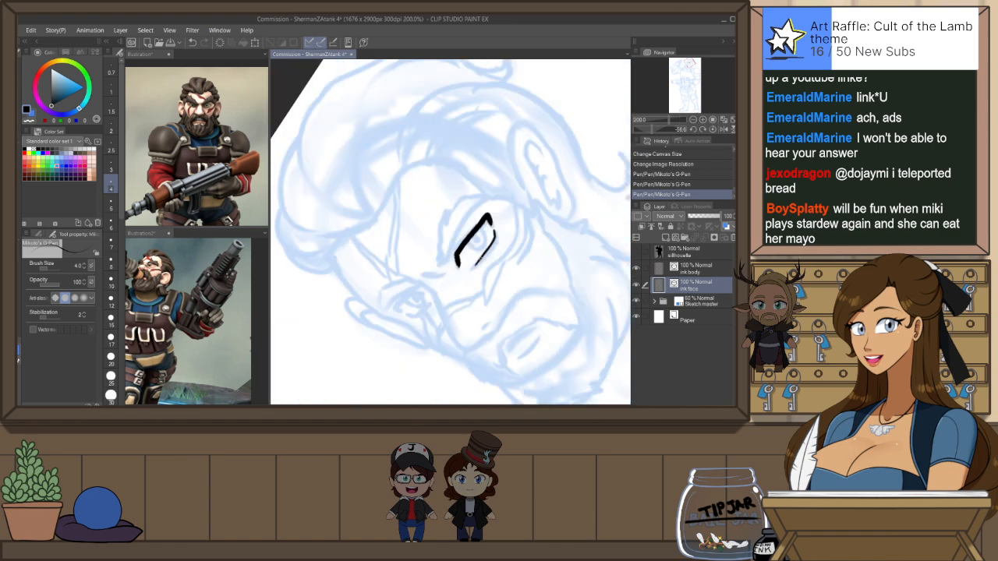
Ink the far eye's thick upper lid line over the sketch at brush size 8, redoing the first stroke
{"action": "key", "text": "h"}
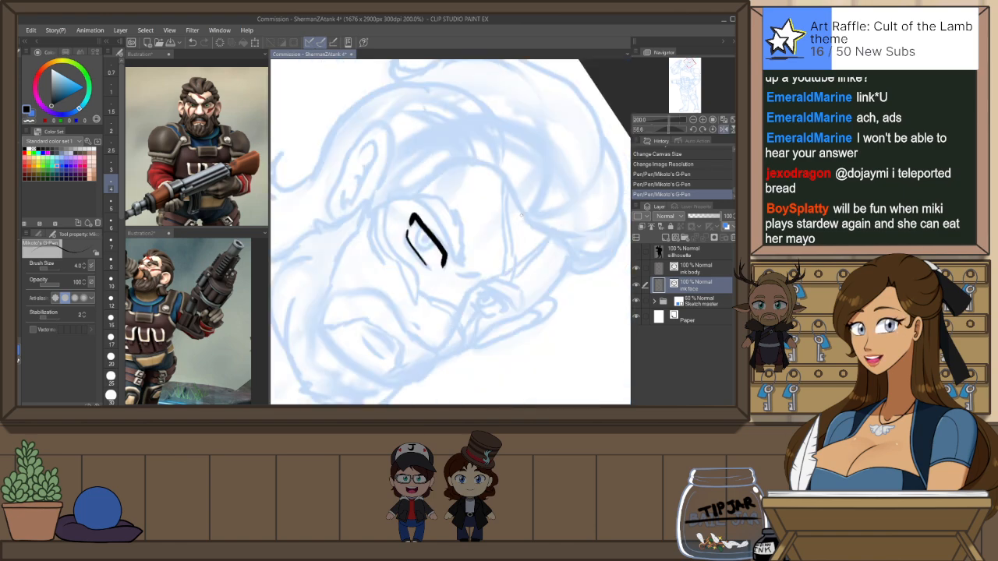
{"action": "key", "text": "ctrl+at"}
{"action": "key", "text": "r"}
{"action": "left_click_drag", "start_coordinate": [537, 269], "coordinate": [544, 227]}
{"action": "key", "text": "p"}
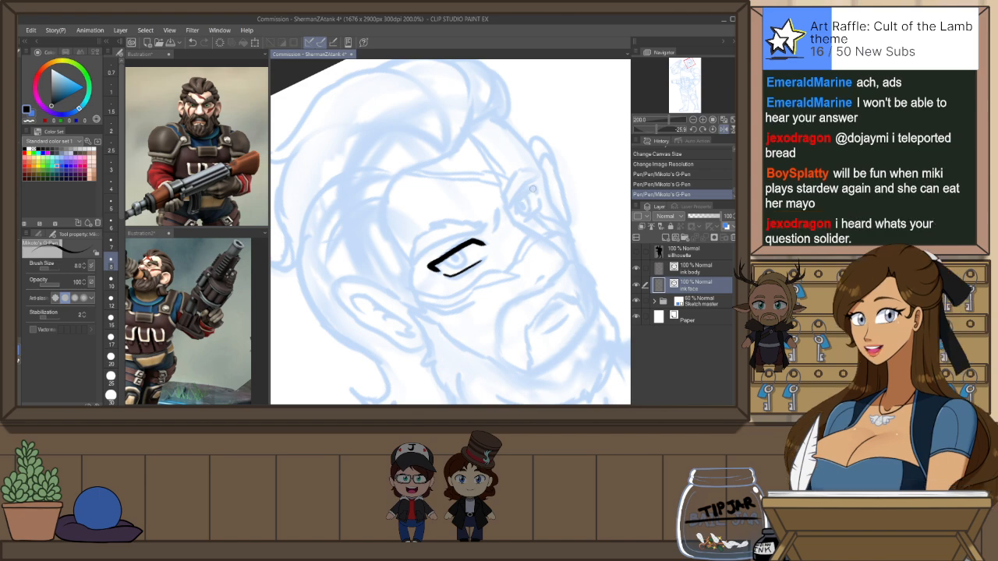
{"action": "left_click_drag", "start_coordinate": [536, 187], "coordinate": [514, 211]}
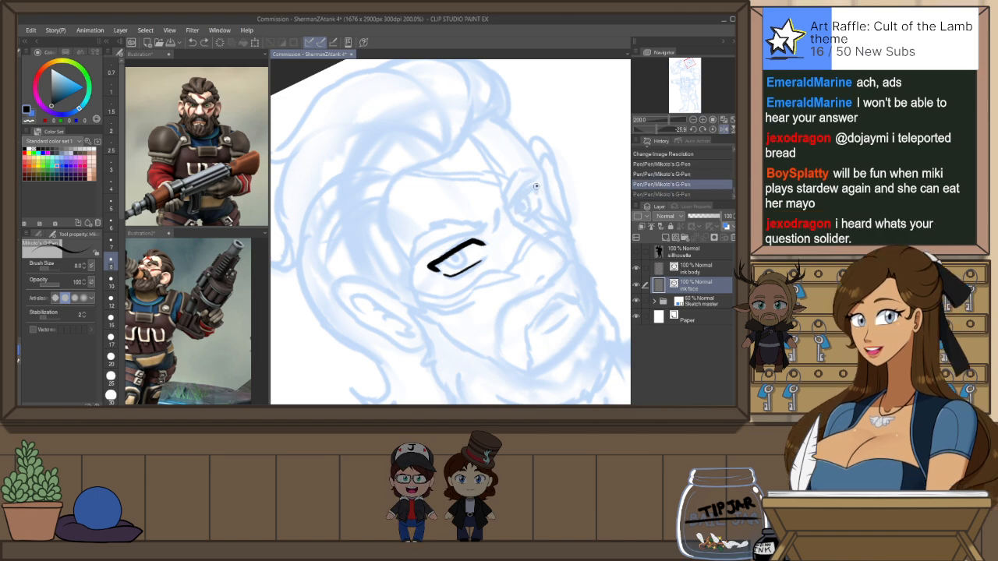
{"action": "key", "text": "ctrl+z"}
{"action": "left_click_drag", "start_coordinate": [538, 185], "coordinate": [515, 213]}
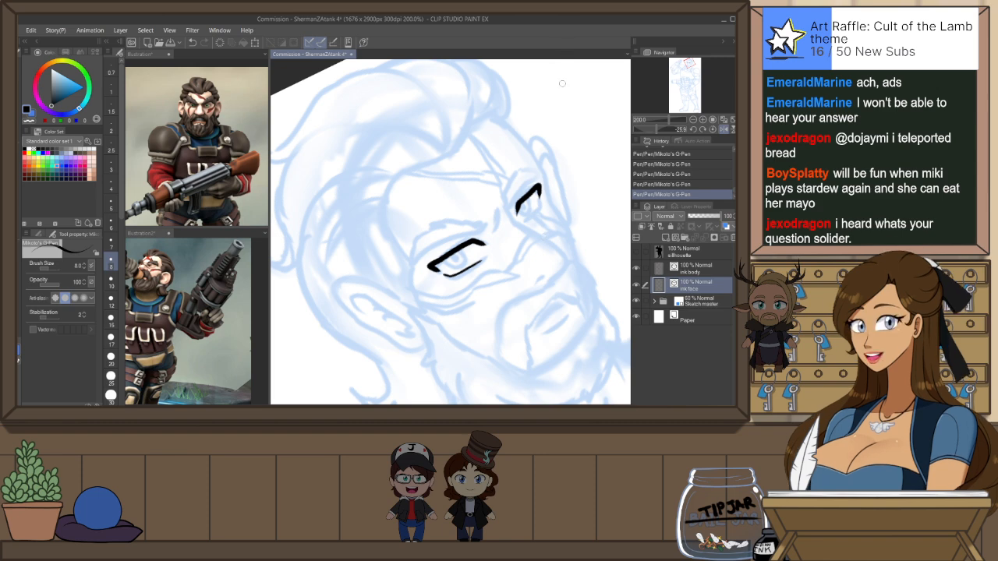
Ink the far eye's thin lower lid line with the G-Pen at brush size 3
{"action": "scroll", "coordinate": [522, 231], "scroll_direction": "up", "scroll_amount": 2}
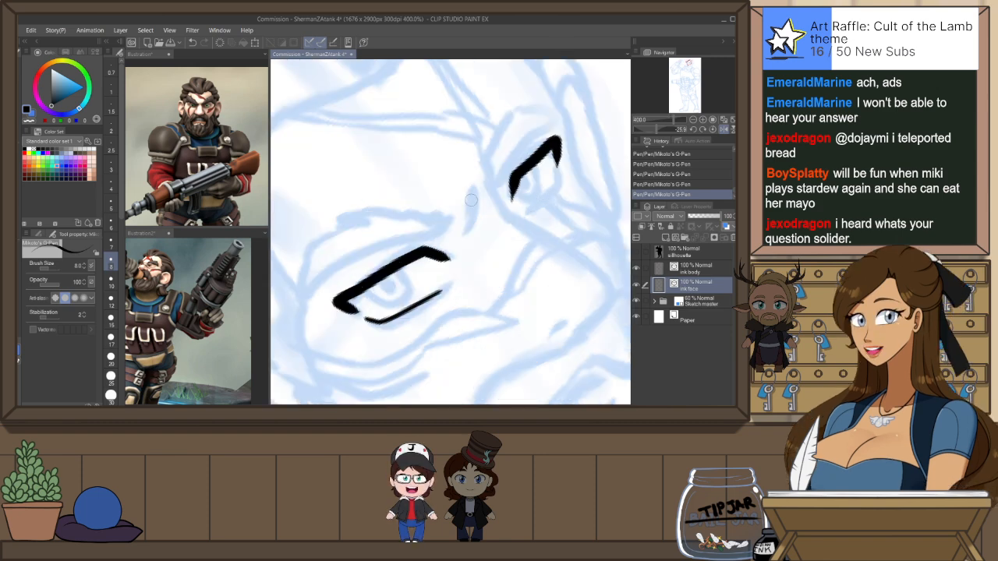
{"action": "left_click", "coordinate": [112, 169]}
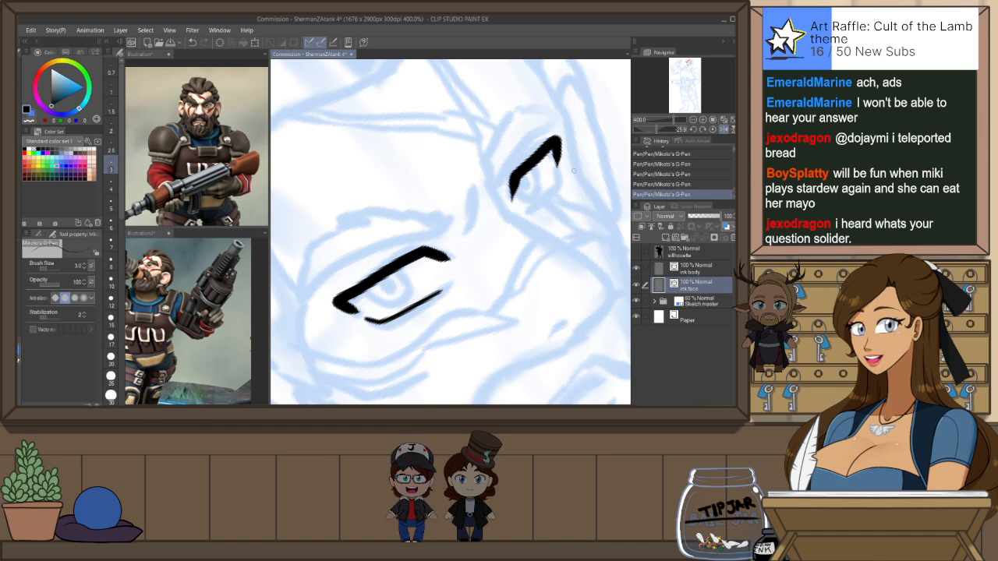
{"action": "left_click_drag", "start_coordinate": [557, 173], "coordinate": [529, 207]}
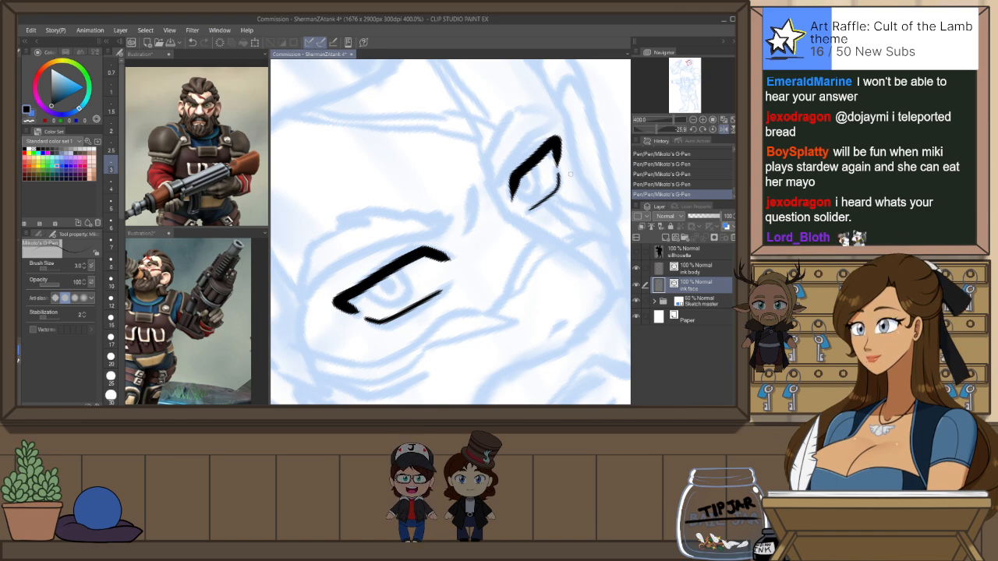
Ink the near eye's round iris outline and pupil between the lids at brush size 5
{"action": "key", "text": "ctrl+at"}
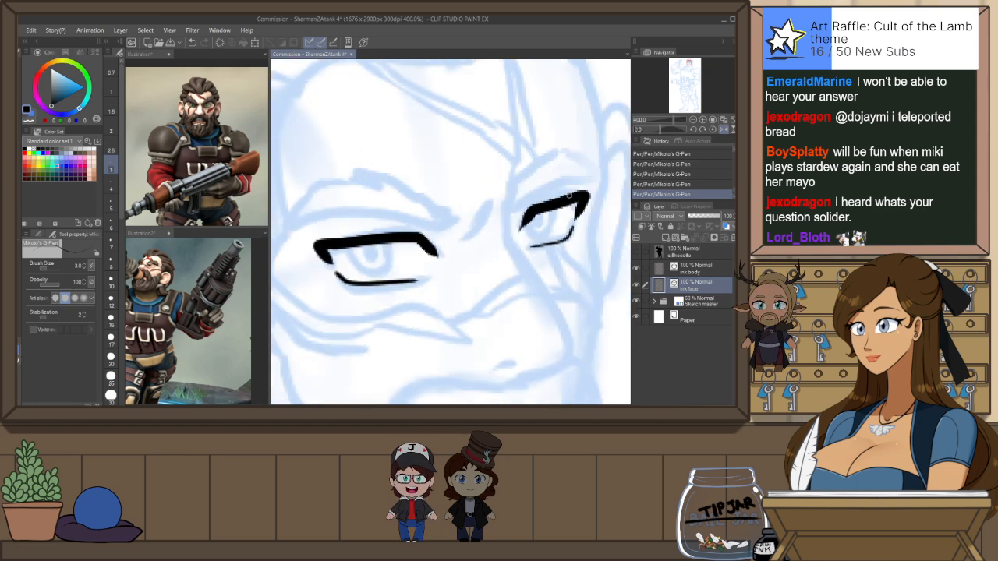
{"action": "key", "text": "h"}
{"action": "left_click_drag", "start_coordinate": [576, 277], "coordinate": [531, 250]}
{"action": "left_click", "coordinate": [110, 204]}
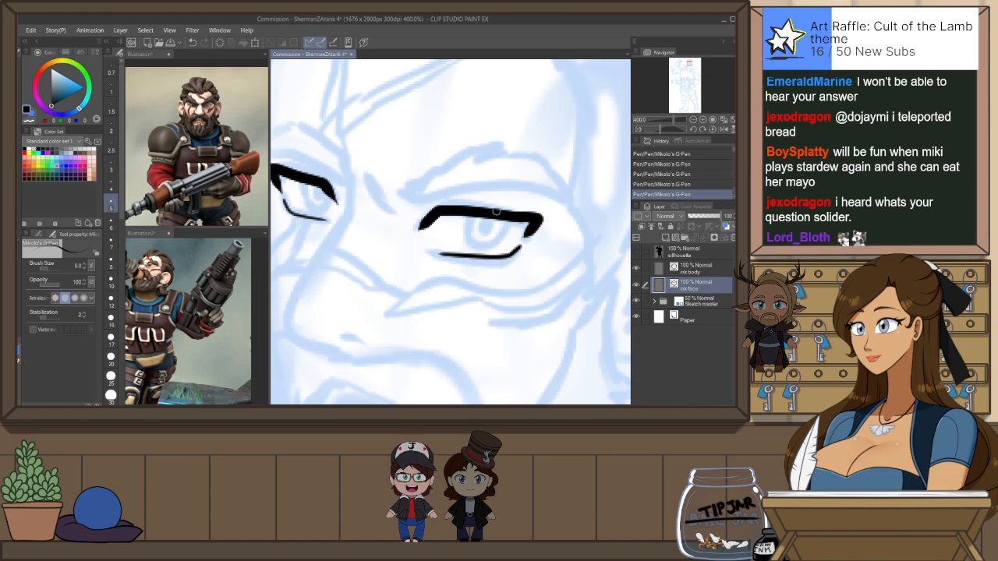
{"action": "key", "text": "ctrl+z"}
{"action": "mouse_move", "coordinate": [469, 218]}
{"action": "left_mouse_down"}
{"action": "mouse_move", "coordinate": [491, 249]}
{"action": "mouse_move", "coordinate": [512, 216]}
{"action": "mouse_move", "coordinate": [487, 228]}
{"action": "left_mouse_up"}
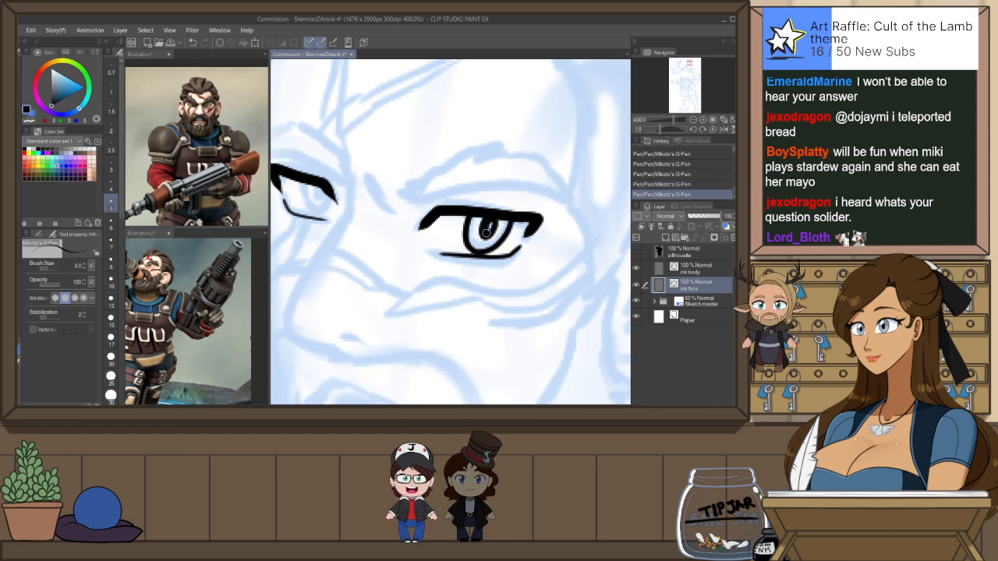
{"action": "scroll", "coordinate": [549, 157], "scroll_direction": "down", "scroll_amount": 2}
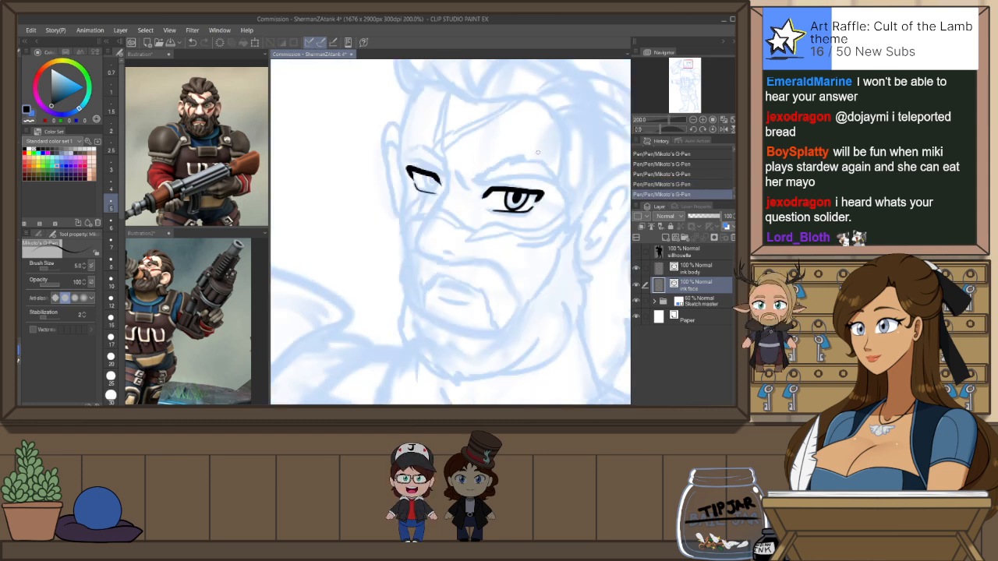
Ink the far eye's iris outline and dark pupil between the lids with the G-Pen at brush size 5
{"action": "scroll", "coordinate": [452, 181], "scroll_direction": "up", "scroll_amount": 2}
{"action": "mouse_move", "coordinate": [403, 159]}
{"action": "left_mouse_down"}
{"action": "mouse_move", "coordinate": [427, 173]}
{"action": "mouse_move", "coordinate": [422, 160]}
{"action": "mouse_move", "coordinate": [412, 170]}
{"action": "left_mouse_up"}
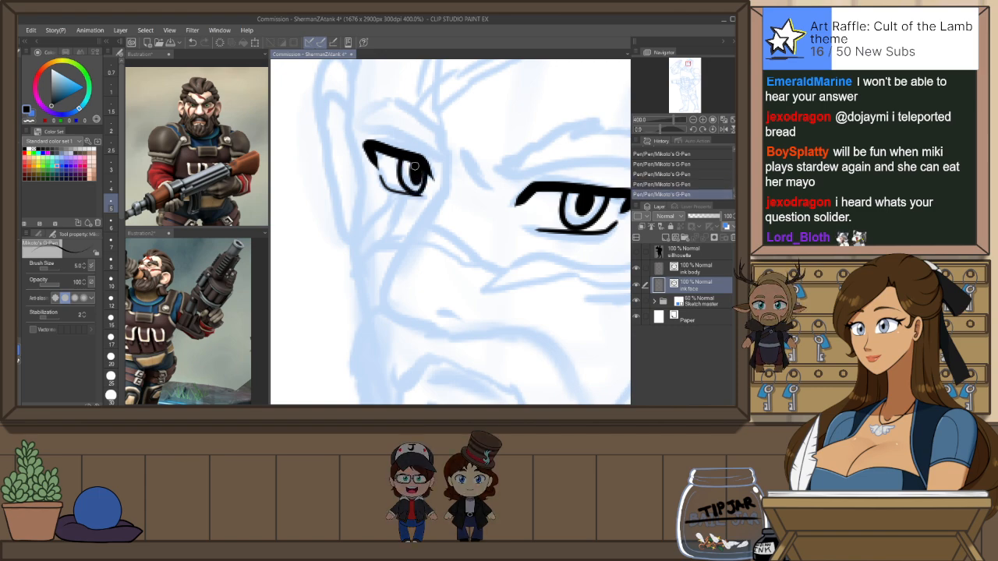
{"action": "key", "text": "ctrl+z"}
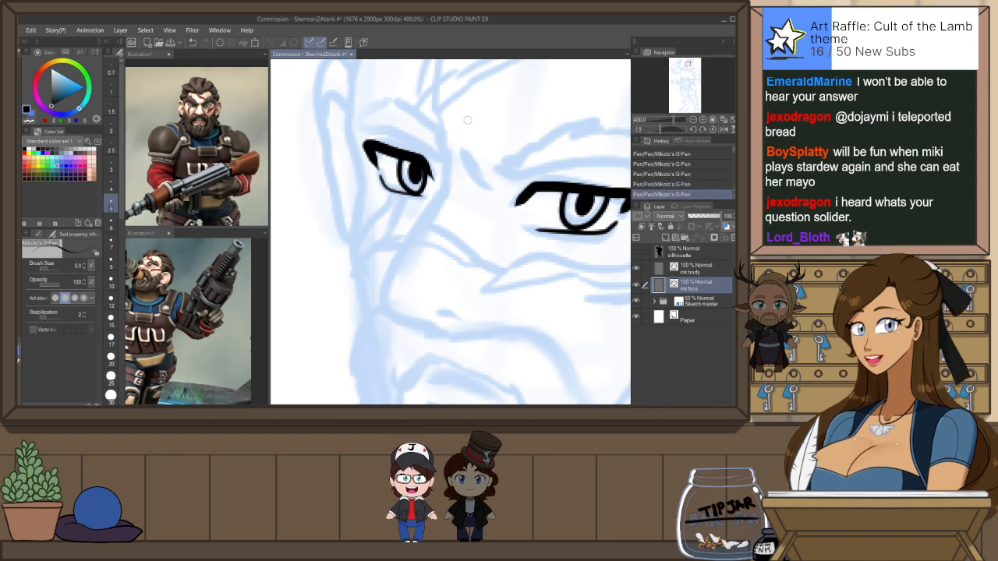
{"action": "key", "text": "ctrl+y"}
Ink the near eyebrow's lower edge along the sketch with the G-Pen at brush size 4
{"action": "key", "text": "shift+space"}
{"action": "left_click_drag", "start_coordinate": [559, 251], "coordinate": [475, 279]}
{"action": "key", "text": "space"}
{"action": "left_click", "coordinate": [111, 184]}
{"action": "left_click_drag", "start_coordinate": [377, 240], "coordinate": [436, 211]}
{"action": "key", "text": "ctrl+z"}
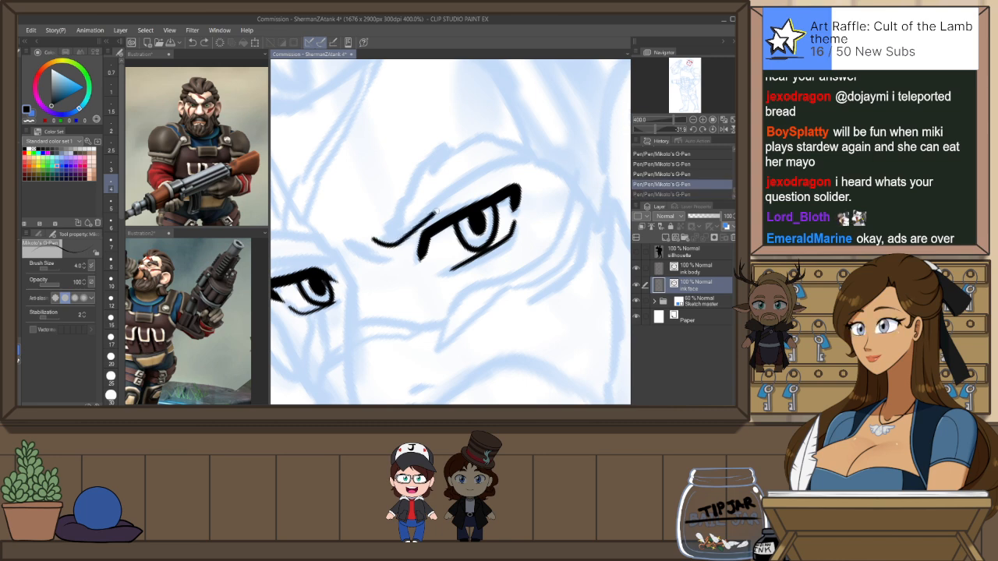
{"action": "left_click_drag", "start_coordinate": [499, 161], "coordinate": [548, 156]}
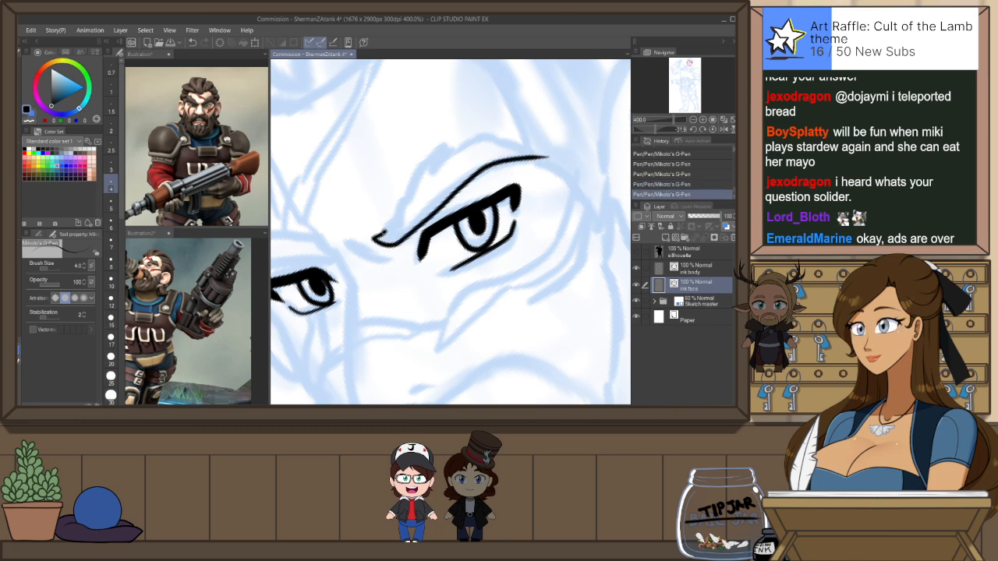
Ink the near eyebrow's upper edge from its inner end over the arch to the outer tip, redoing strokes to fit the sketch
{"action": "mouse_move", "coordinate": [376, 239]}
{"action": "left_mouse_down"}
{"action": "mouse_move", "coordinate": [427, 168]}
{"action": "mouse_move", "coordinate": [477, 145]}
{"action": "left_mouse_up"}
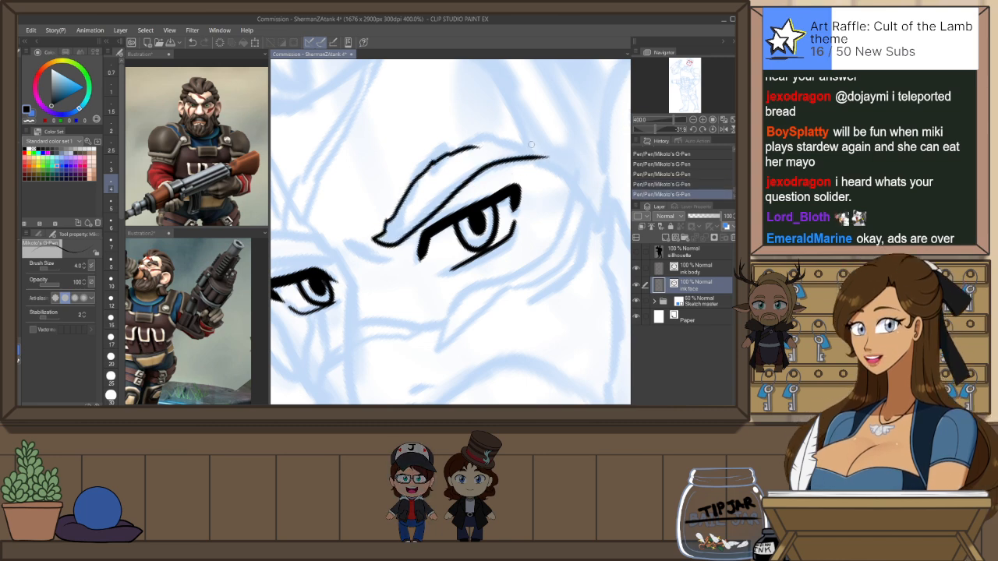
{"action": "key", "text": "ctrl+z"}
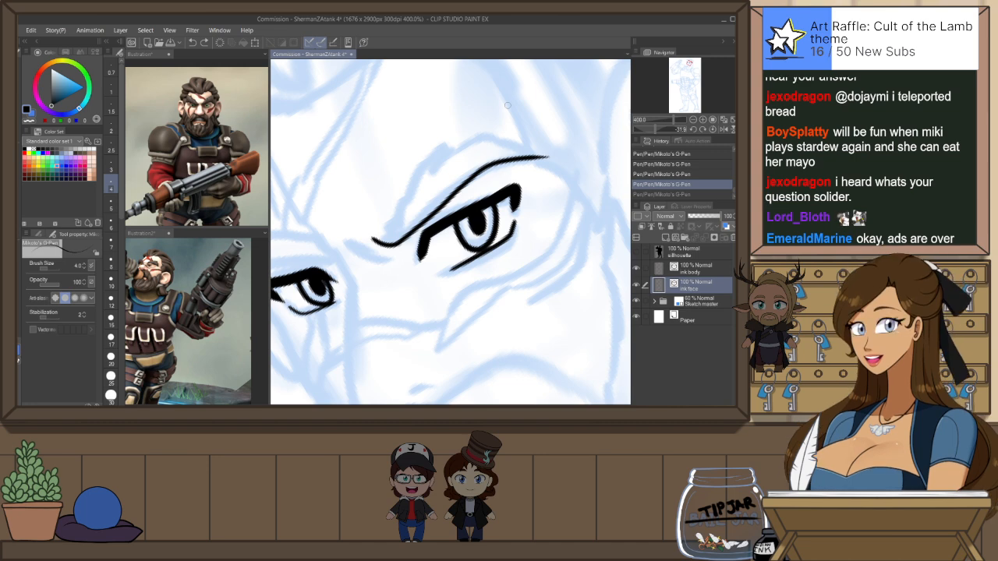
{"action": "key", "text": "ctrl+y"}
{"action": "key", "text": "ctrl+z"}
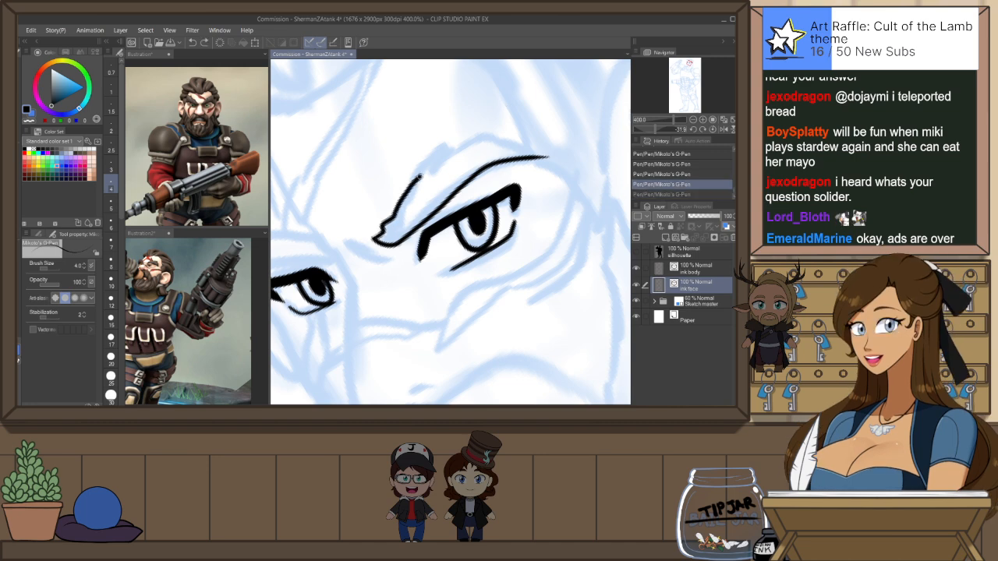
{"action": "left_click_drag", "start_coordinate": [431, 166], "coordinate": [492, 139]}
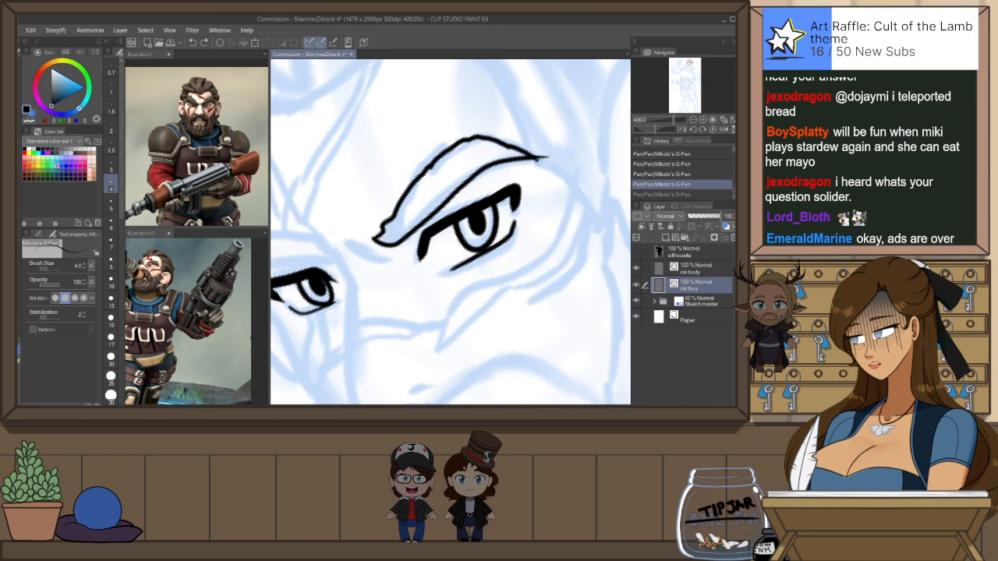
{"action": "key", "text": "ctrl+y"}
Trim the overshooting line ends of the near eyebrow with Snap eraser 2, checking the face in a mirrored view
{"action": "key", "text": "e"}
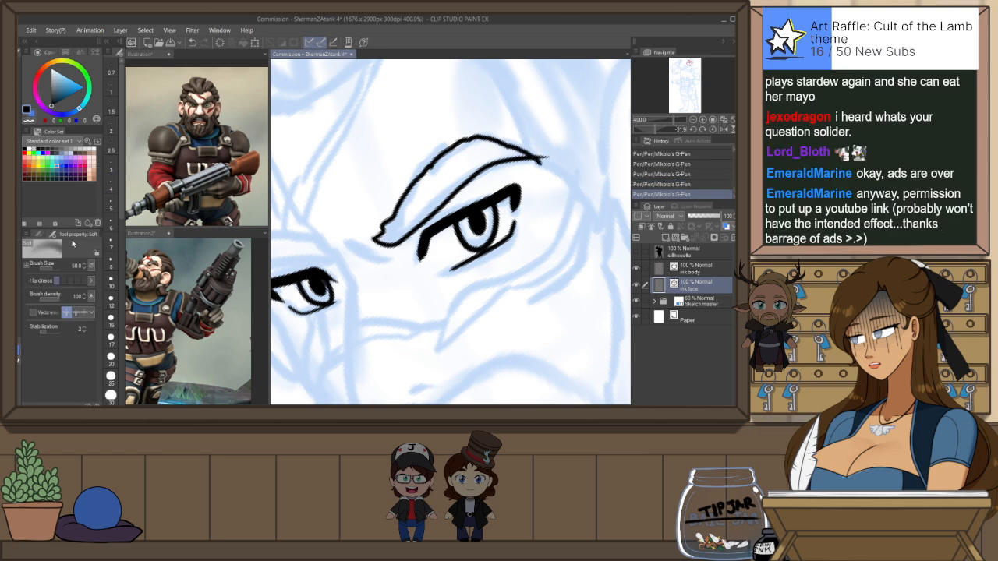
{"action": "left_click", "coordinate": [41, 235]}
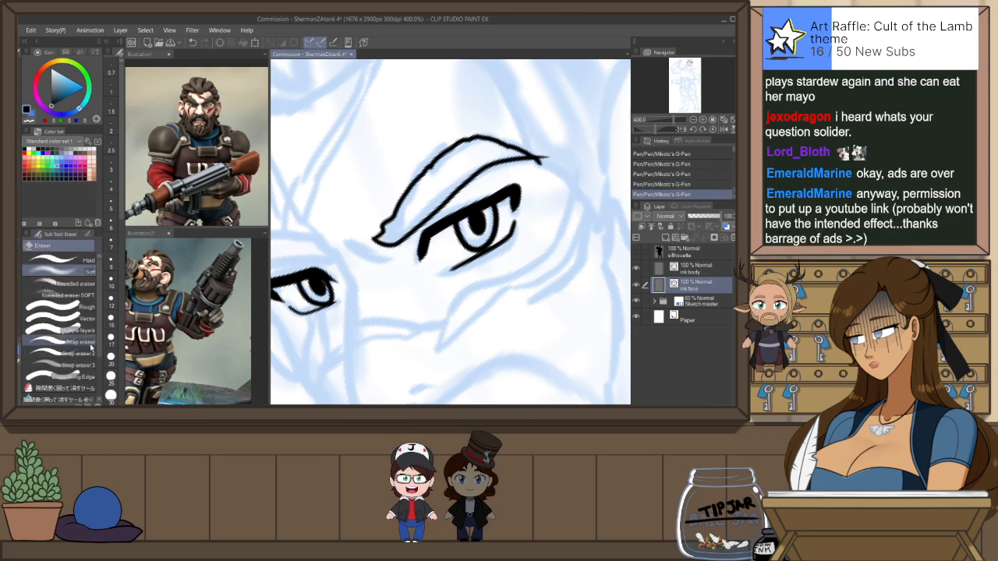
{"action": "left_click", "coordinate": [93, 355]}
{"action": "left_click_drag", "start_coordinate": [537, 159], "coordinate": [548, 162]}
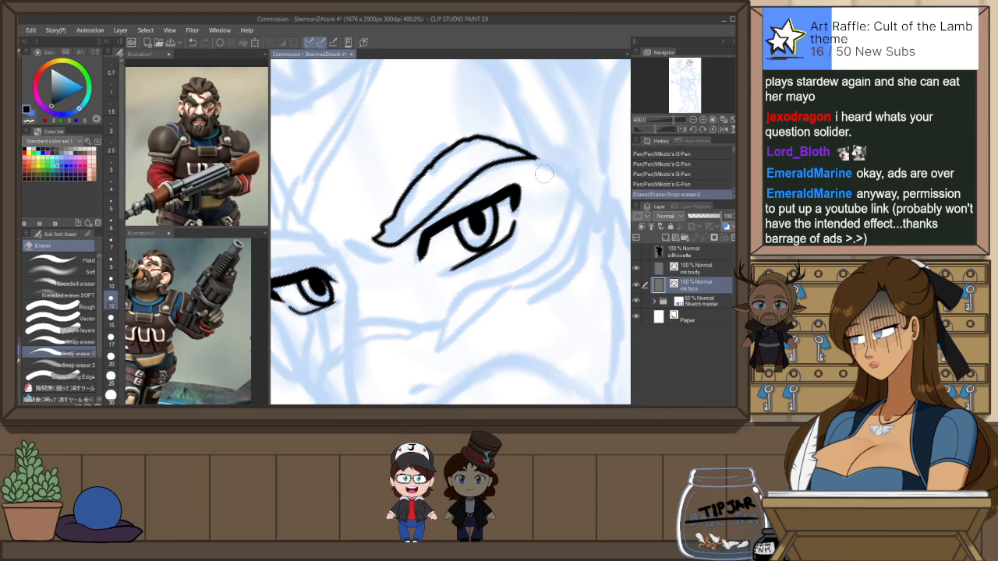
{"action": "key", "text": "h"}
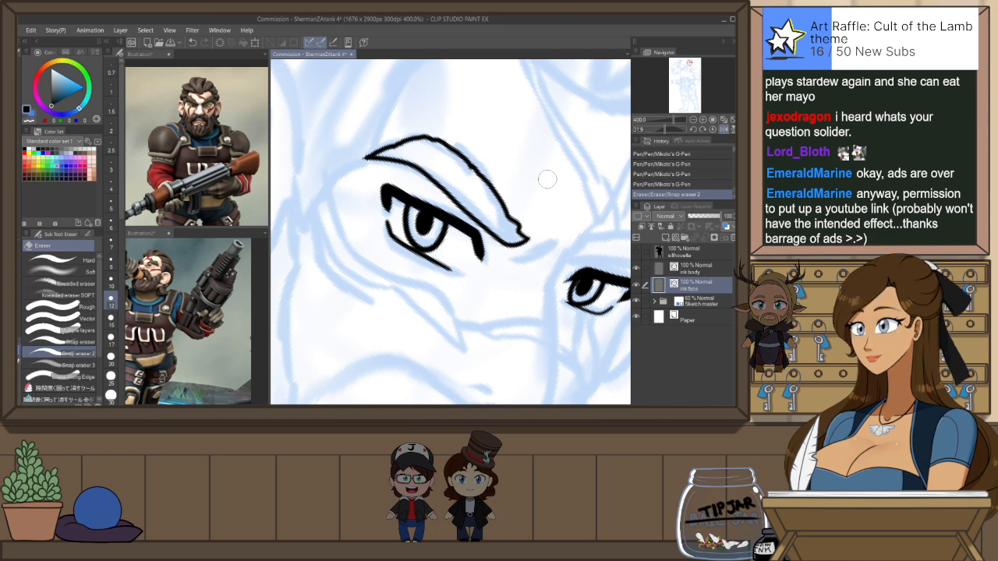
{"action": "key", "text": "@"}
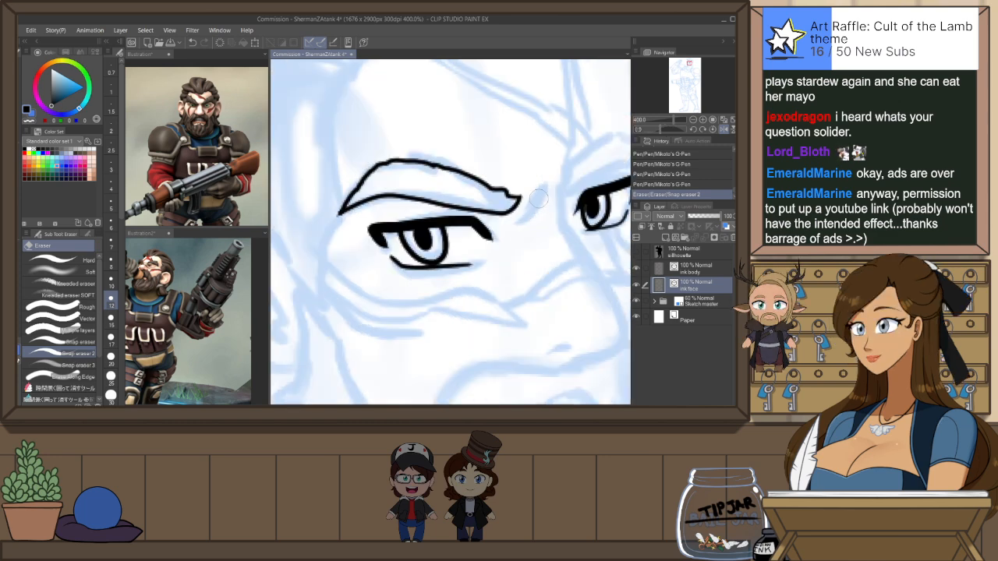
{"action": "left_click_drag", "start_coordinate": [537, 177], "coordinate": [526, 203]}
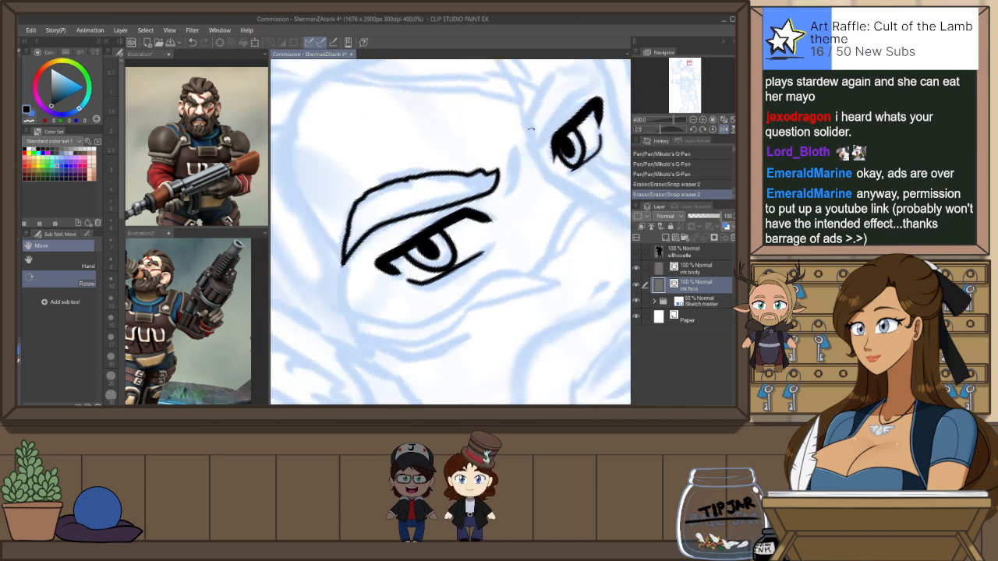
{"action": "key", "text": "ctrl+z"}
Ink the far eyebrow's lower and upper edges over the sketch with the G-Pen at brush size 4
{"action": "left_click_drag", "start_coordinate": [530, 205], "coordinate": [489, 259]}
{"action": "key", "text": "p"}
{"action": "left_click_drag", "start_coordinate": [493, 202], "coordinate": [560, 136]}
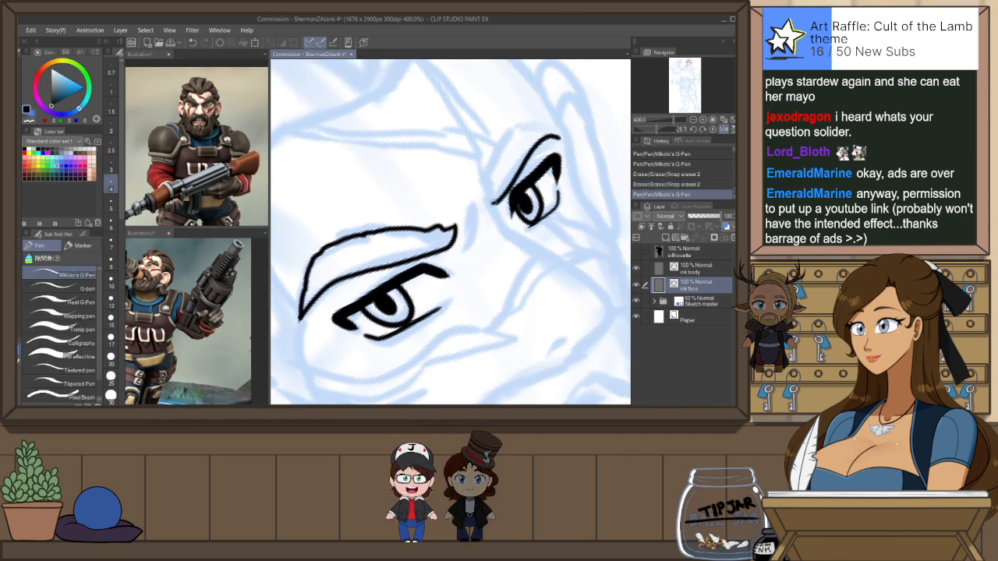
{"action": "left_click_drag", "start_coordinate": [491, 172], "coordinate": [496, 166]}
{"action": "key", "text": "ctrl+z"}
{"action": "mouse_move", "coordinate": [494, 203]}
{"action": "left_mouse_down"}
{"action": "mouse_move", "coordinate": [490, 175]}
{"action": "mouse_move", "coordinate": [530, 123]}
{"action": "mouse_move", "coordinate": [555, 117]}
{"action": "mouse_move", "coordinate": [566, 140]}
{"action": "left_mouse_up"}
{"action": "scroll", "coordinate": [567, 170], "scroll_direction": "down", "scroll_amount": 2}
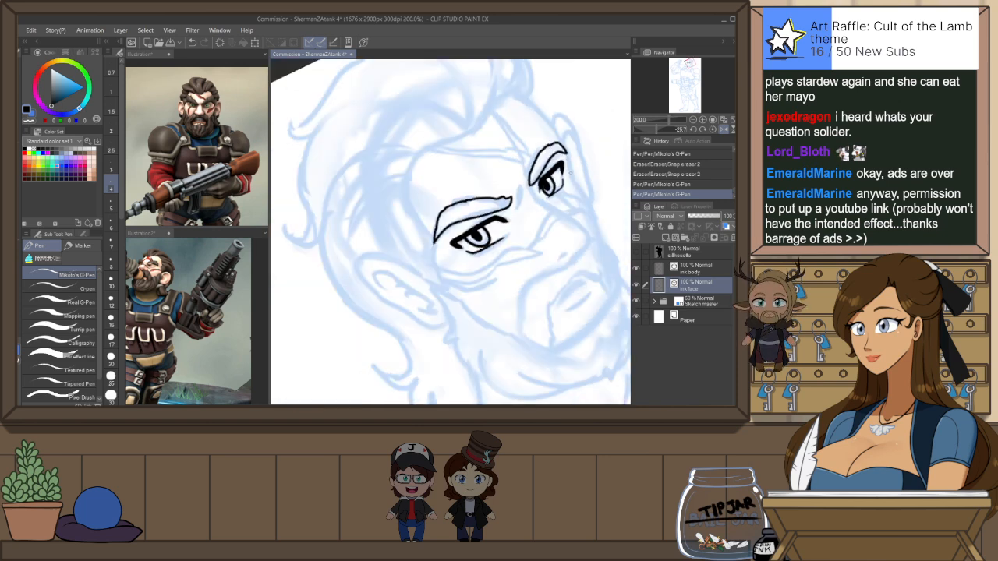
{"action": "key", "text": "ctrl+at"}
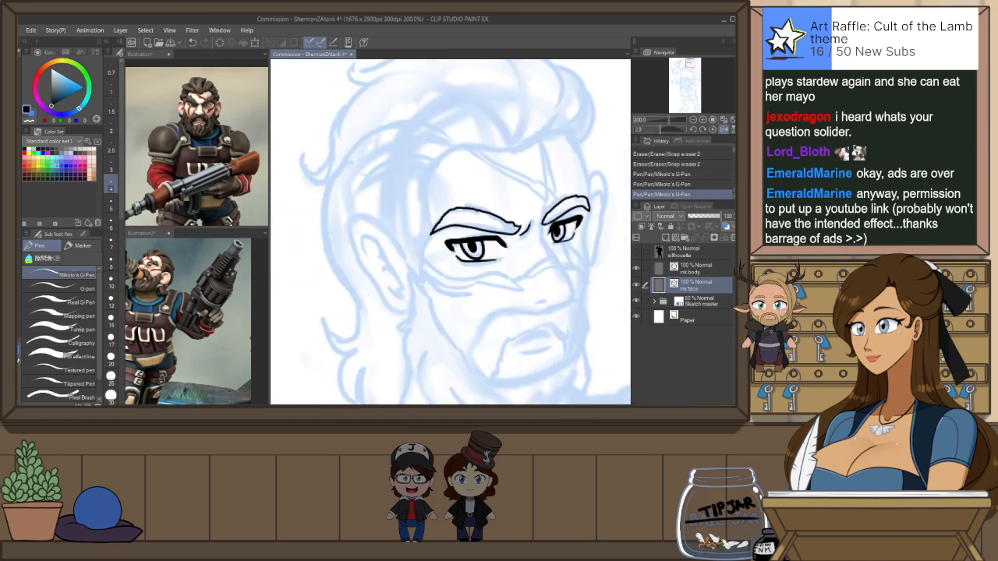
{"action": "left_click_drag", "start_coordinate": [550, 284], "coordinate": [545, 268]}
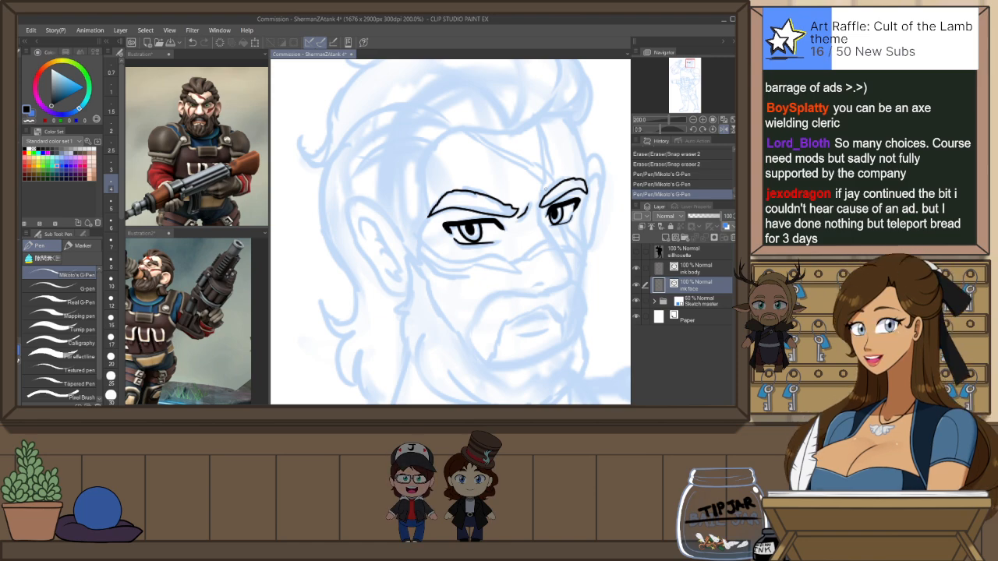
{"action": "left_click_drag", "start_coordinate": [541, 201], "coordinate": [551, 186]}
{"action": "key", "text": "ctrl+z"}
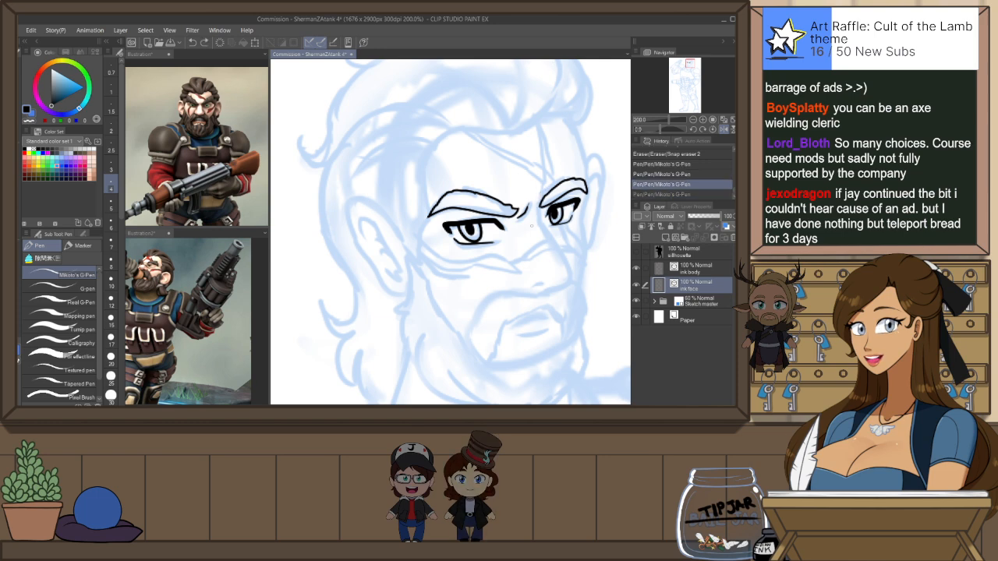
{"action": "key", "text": "h"}
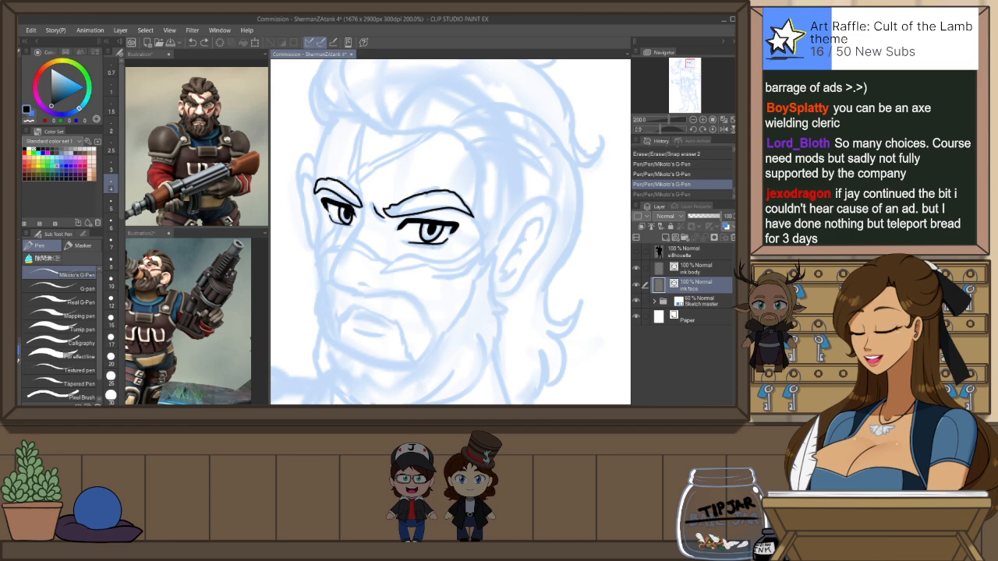
{"action": "left_click_drag", "start_coordinate": [454, 267], "coordinate": [489, 244]}
{"action": "left_click_drag", "start_coordinate": [394, 167], "coordinate": [397, 193]}
{"action": "key", "text": "ctrl+z"}
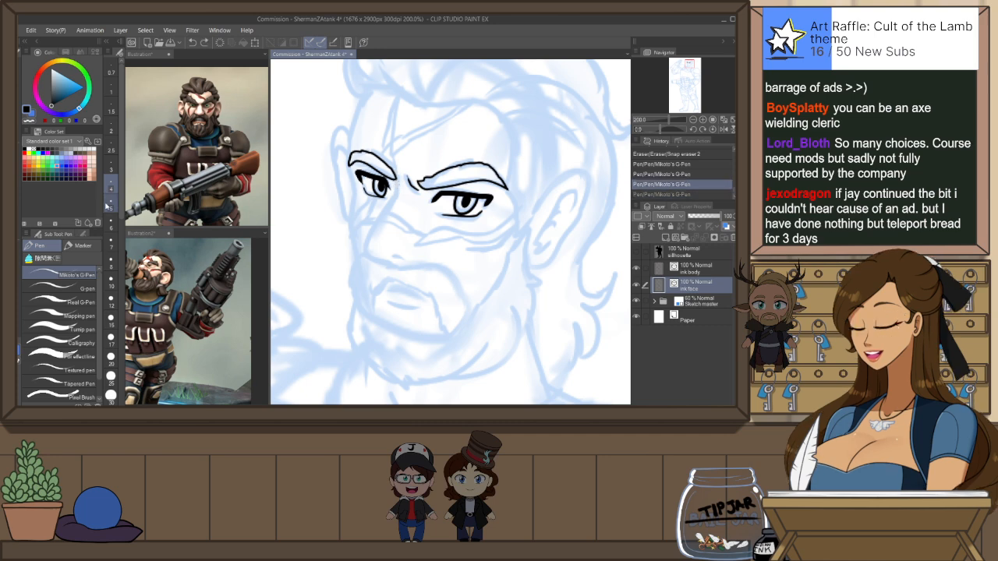
{"action": "key", "text": "ctrl+y"}
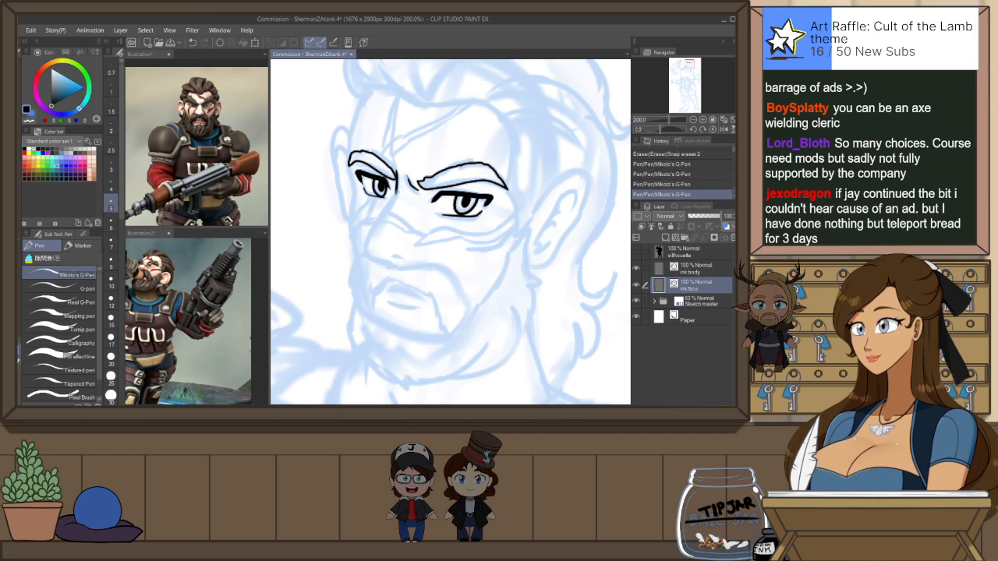
{"action": "key", "text": "ctrl+z"}
Ink the nose's profile line from the bridge around the tip at brush size 5, redoing it to match the sketch
{"action": "mouse_move", "coordinate": [396, 192]}
{"action": "left_mouse_down"}
{"action": "mouse_move", "coordinate": [365, 246]}
{"action": "mouse_move", "coordinate": [380, 264]}
{"action": "left_mouse_up"}
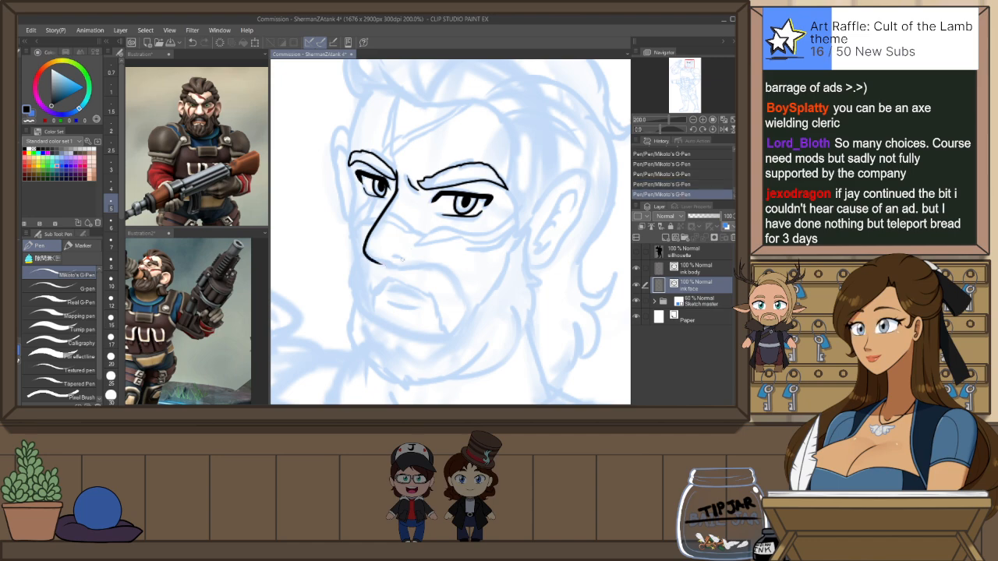
{"action": "key", "text": "ctrl+z"}
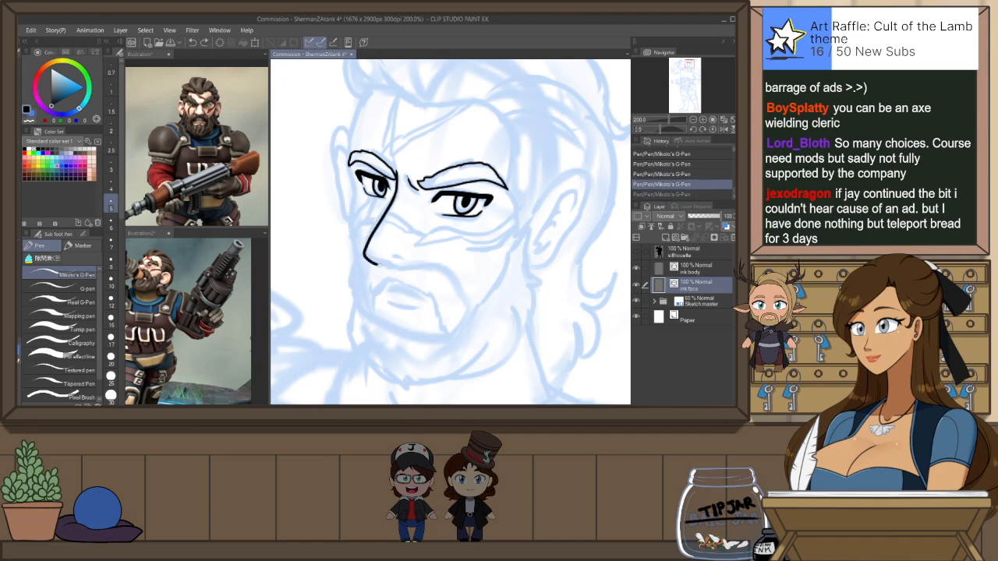
{"action": "left_click_drag", "start_coordinate": [377, 264], "coordinate": [387, 266]}
{"action": "key", "text": "ctrl+z"}
{"action": "mouse_move", "coordinate": [395, 194]}
{"action": "left_mouse_down"}
{"action": "mouse_move", "coordinate": [367, 251]}
{"action": "mouse_move", "coordinate": [382, 261]}
{"action": "left_mouse_up"}
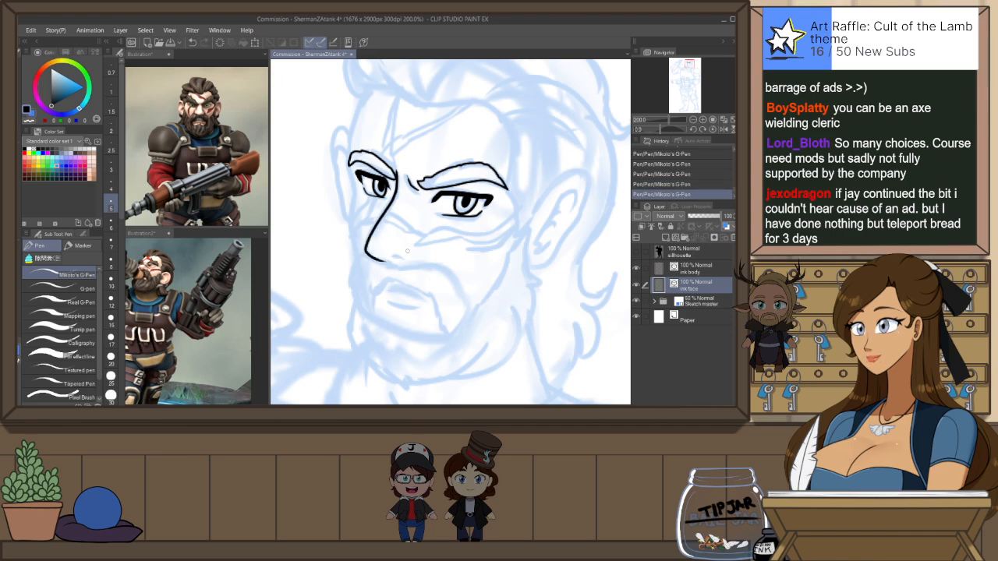
Ink the short nostril mark beside the nose tip with the G-Pen at brush size 5
{"action": "mouse_move", "coordinate": [456, 246]}
{"action": "left_mouse_down"}
{"action": "mouse_move", "coordinate": [447, 204]}
{"action": "mouse_move", "coordinate": [464, 226]}
{"action": "left_mouse_up"}
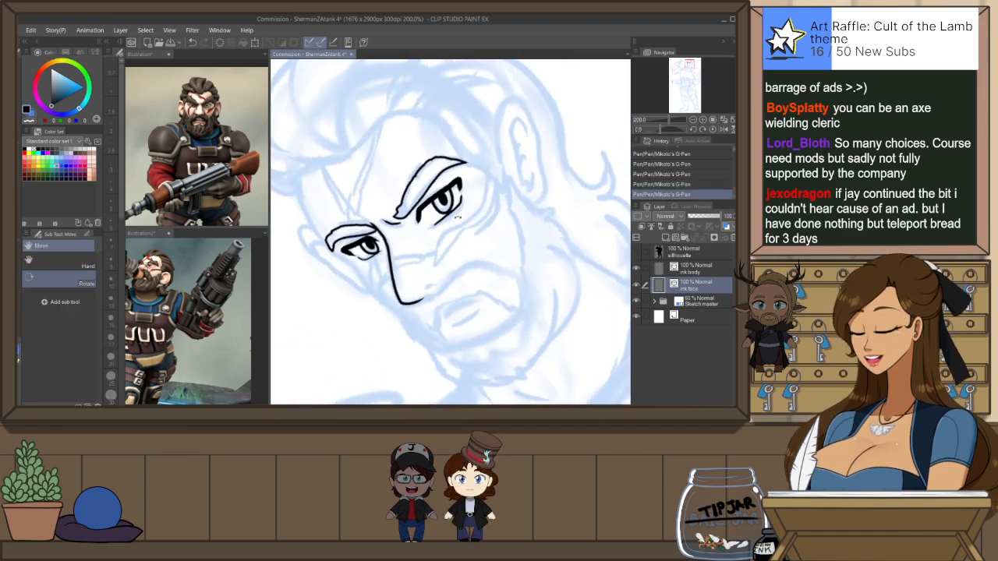
{"action": "left_click_drag", "start_coordinate": [426, 290], "coordinate": [436, 280]}
{"action": "key", "text": "ctrl+z"}
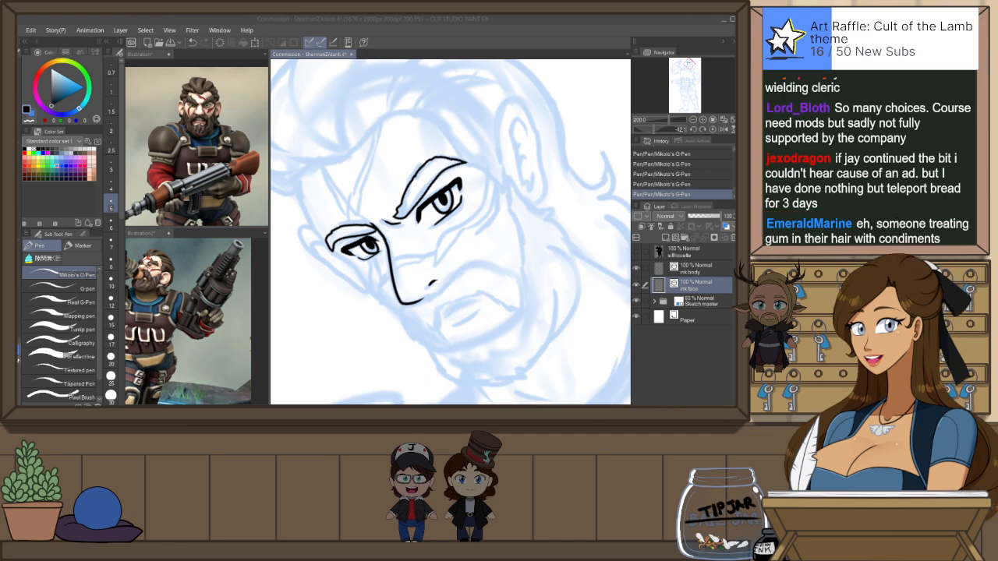
{"action": "left_click", "coordinate": [569, 47]}
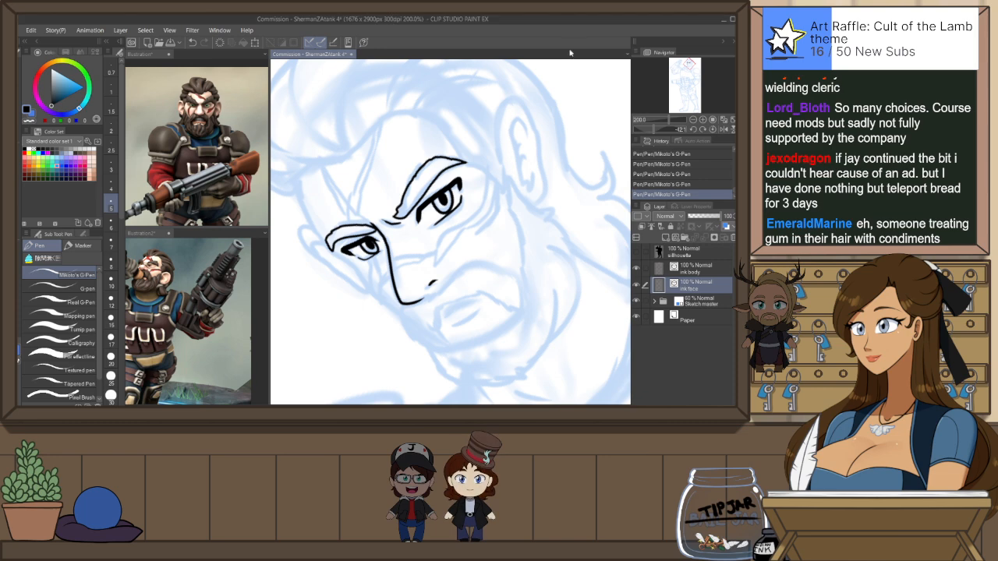
Reshape the nose's profile line with the Pinch vector line tool on the unrotated canvas
{"action": "key", "text": "ctrl+at"}
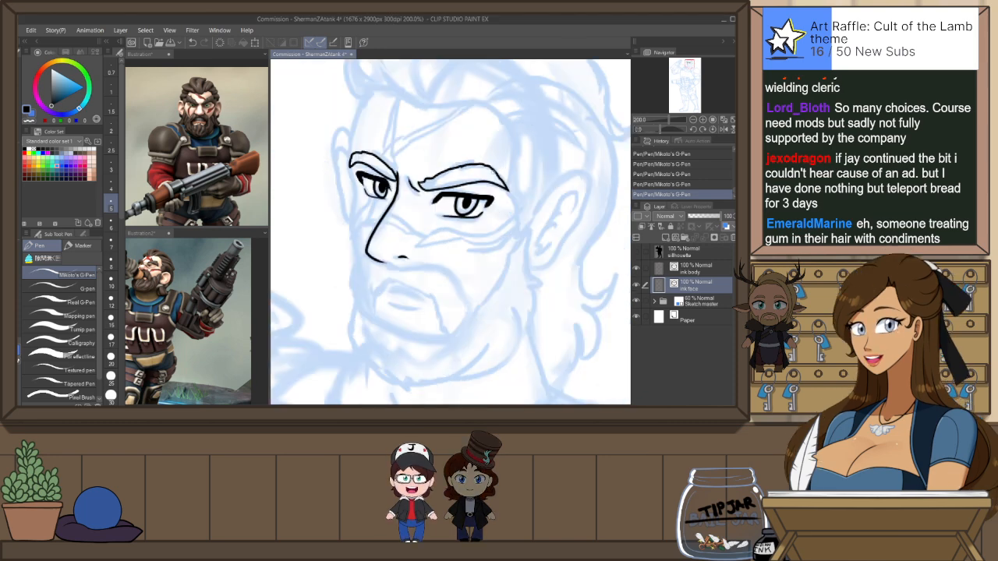
{"action": "key", "text": "y"}
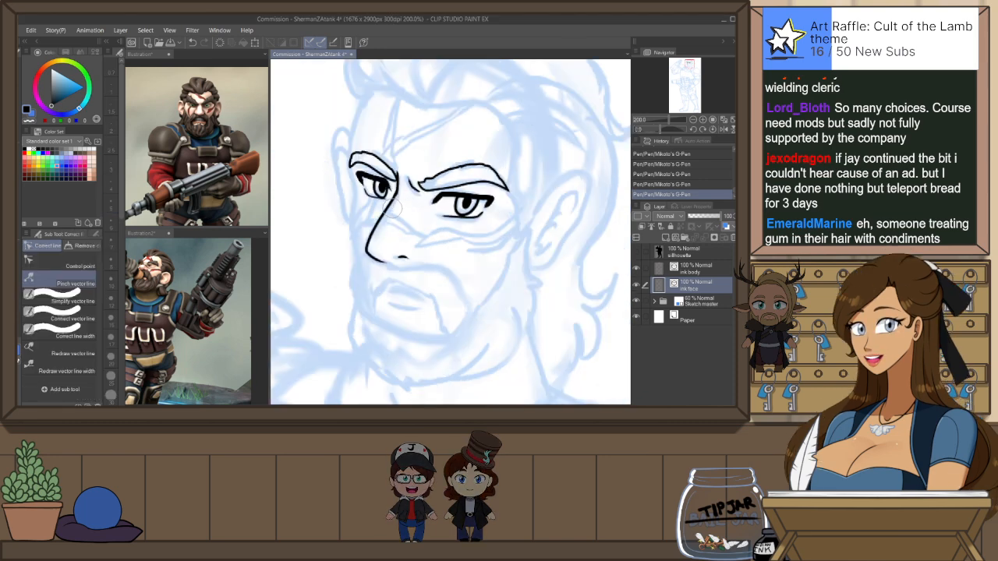
{"action": "left_click_drag", "start_coordinate": [361, 255], "coordinate": [386, 227]}
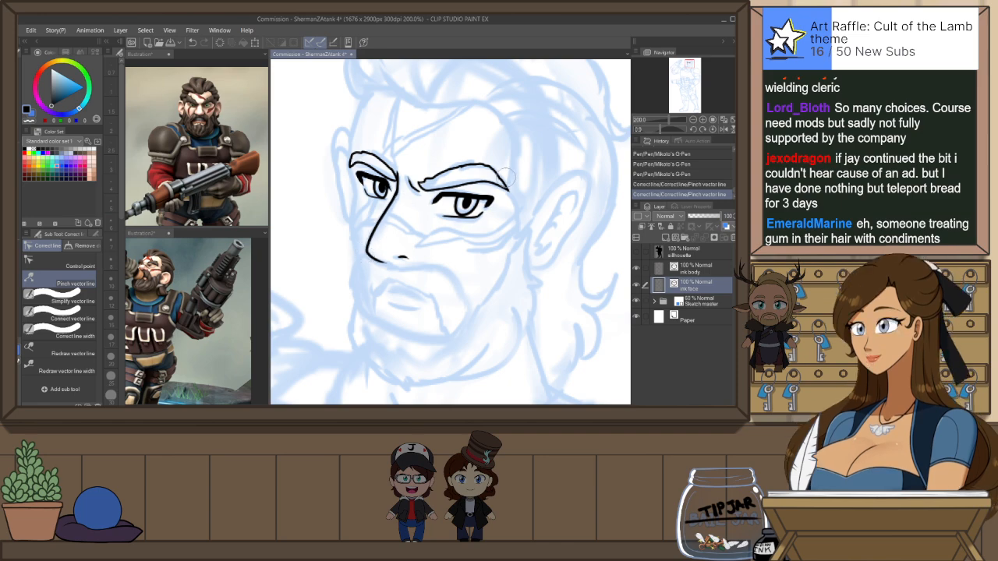
Lasso the inked near eye in the mirrored view and shift it slightly towards the nose
{"action": "key", "text": "h"}
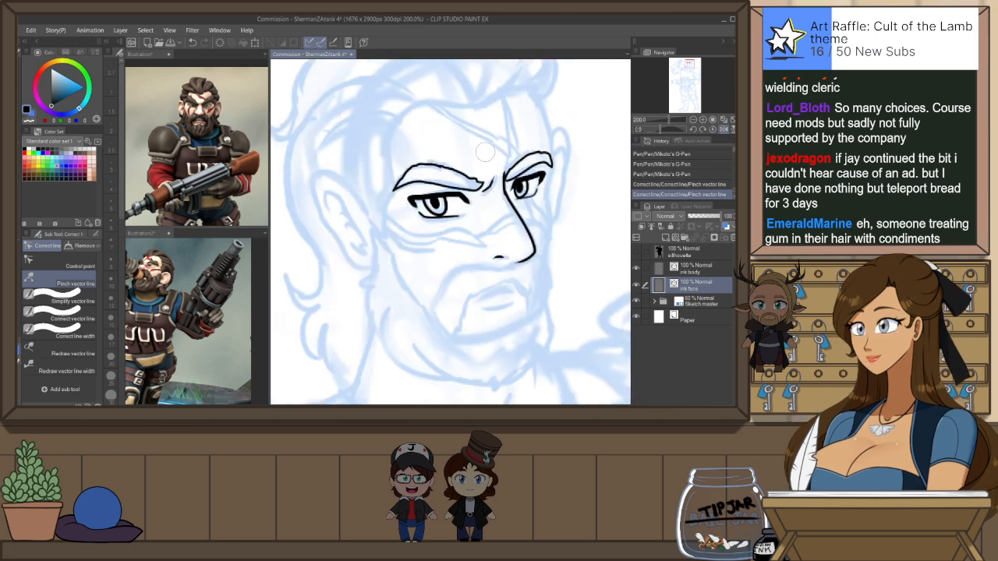
{"action": "key", "text": "m"}
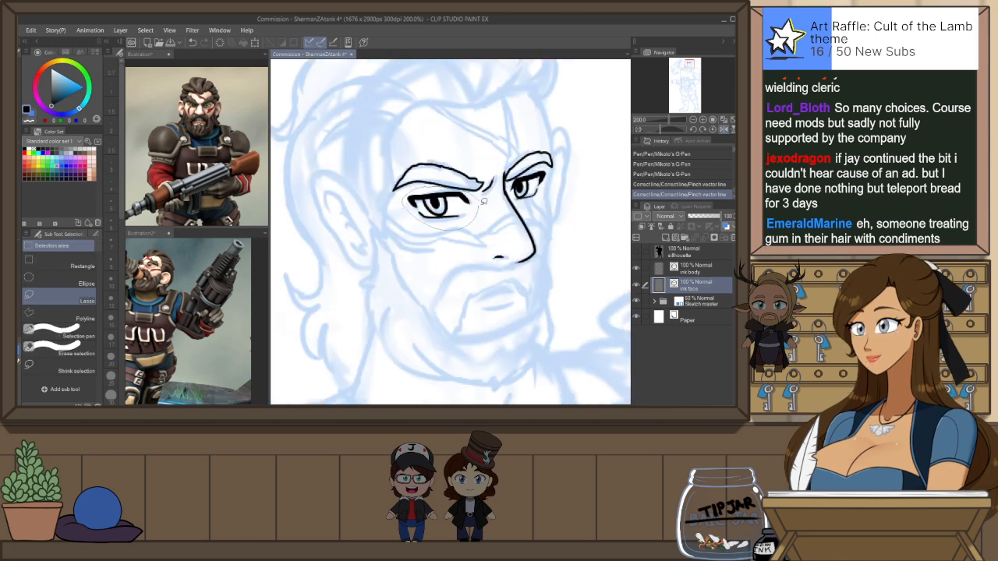
{"action": "left_click_drag", "start_coordinate": [483, 202], "coordinate": [480, 199]}
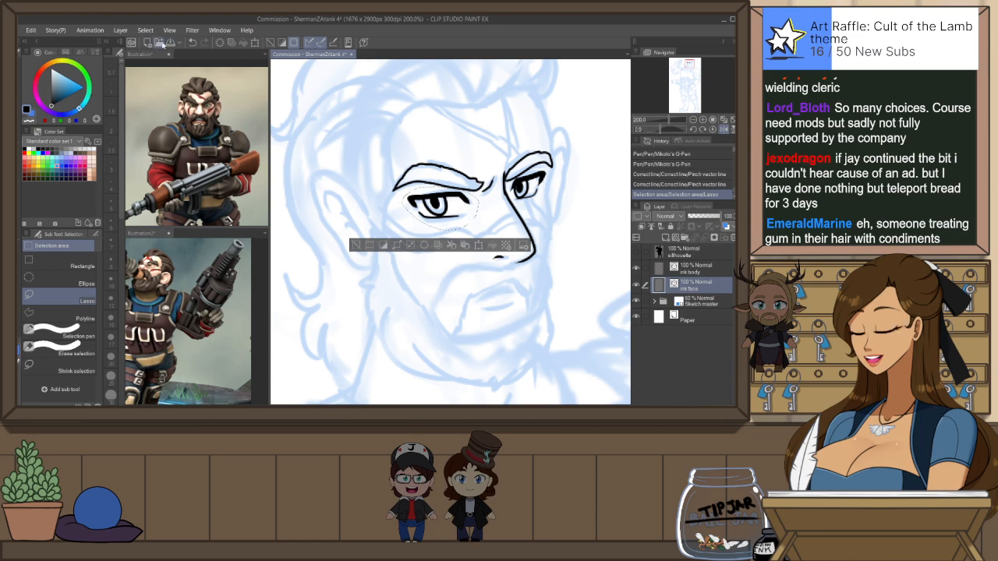
{"action": "key", "text": "ctrl+t"}
{"action": "left_click_drag", "start_coordinate": [485, 206], "coordinate": [492, 206]}
{"action": "left_click", "coordinate": [481, 214]}
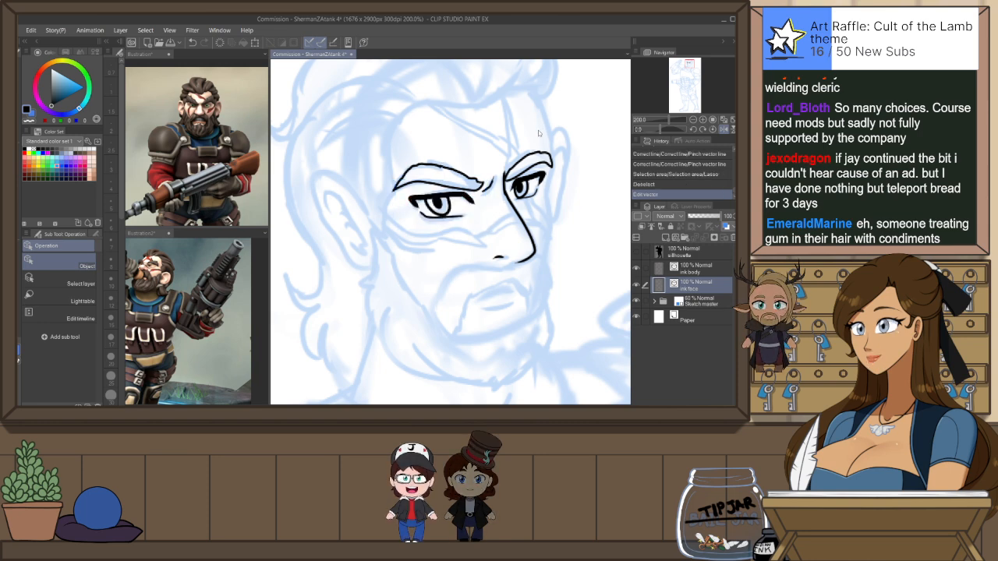
Ink the thin eyelid crease above the near eye with Mikoto's G-Pen at brush size 3, redoing the strokes to fit
{"action": "key", "text": "h"}
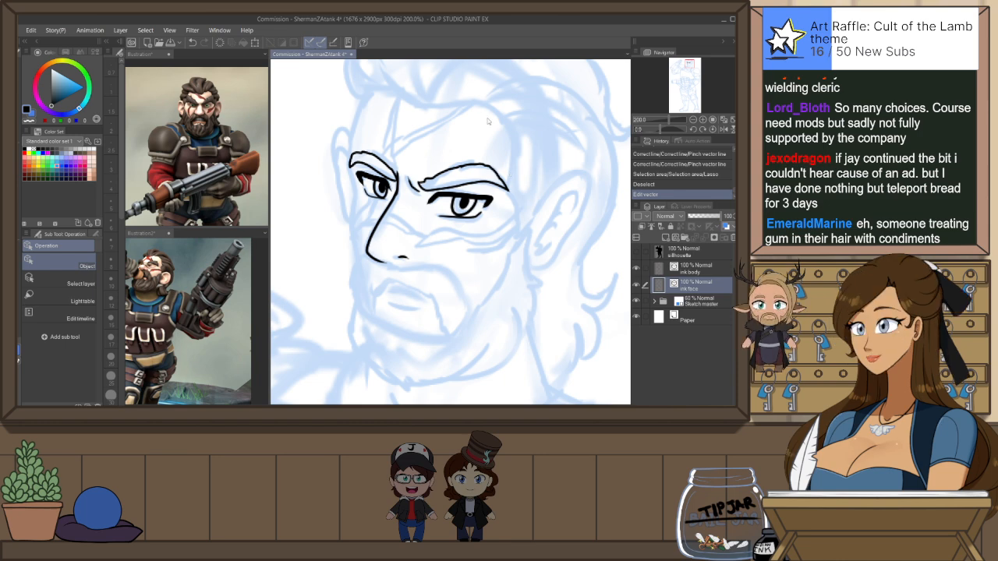
{"action": "key", "text": "p"}
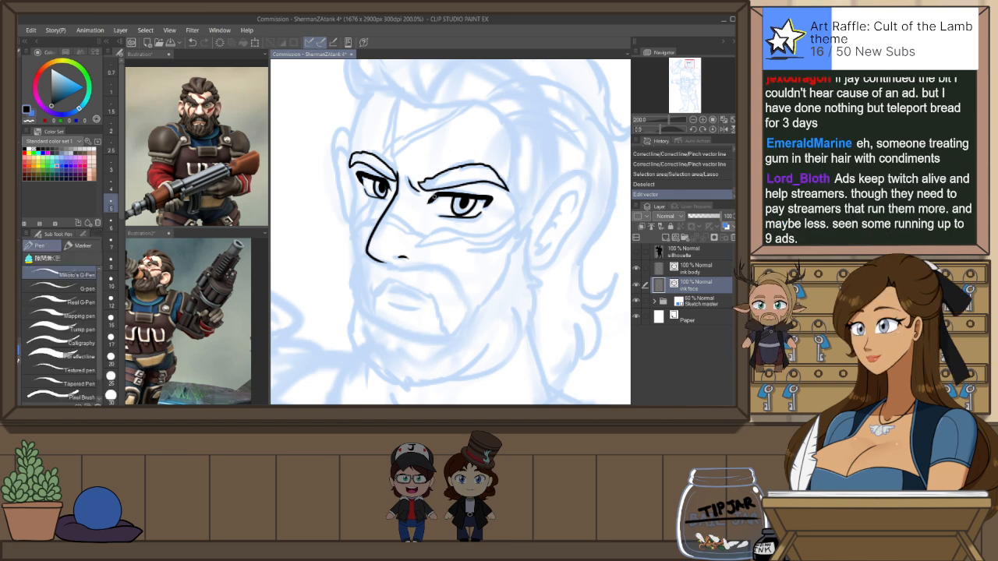
{"action": "left_click", "coordinate": [111, 166]}
{"action": "left_click_drag", "start_coordinate": [471, 190], "coordinate": [493, 184]}
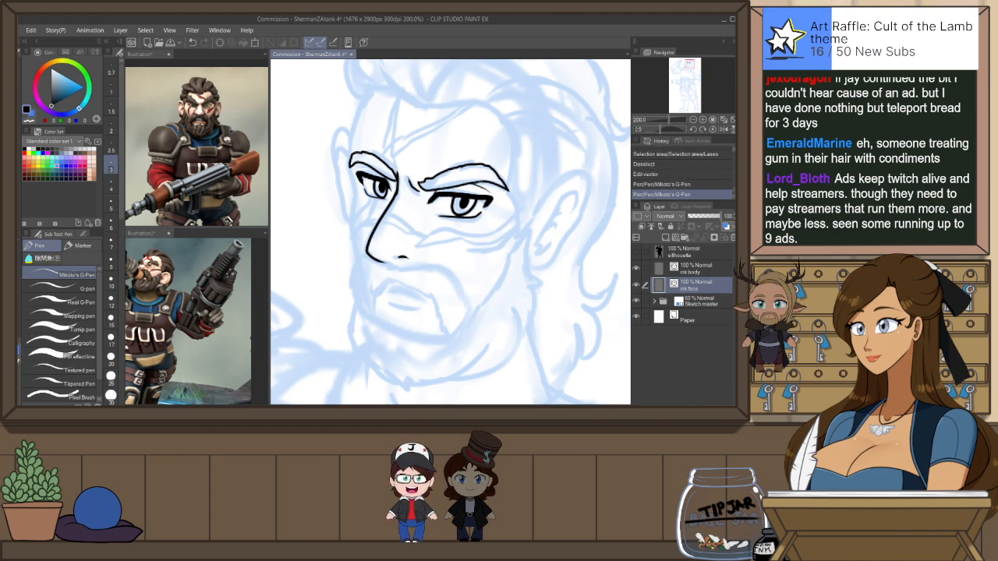
{"action": "key", "text": "ctrl+z"}
{"action": "left_click_drag", "start_coordinate": [457, 187], "coordinate": [489, 189]}
{"action": "left_click_drag", "start_coordinate": [471, 188], "coordinate": [491, 191]}
{"action": "key", "text": "ctrl+z"}
{"action": "key", "text": "ctrl+y"}
{"action": "key", "text": "ctrl+z"}
{"action": "key", "text": "ctrl+y"}
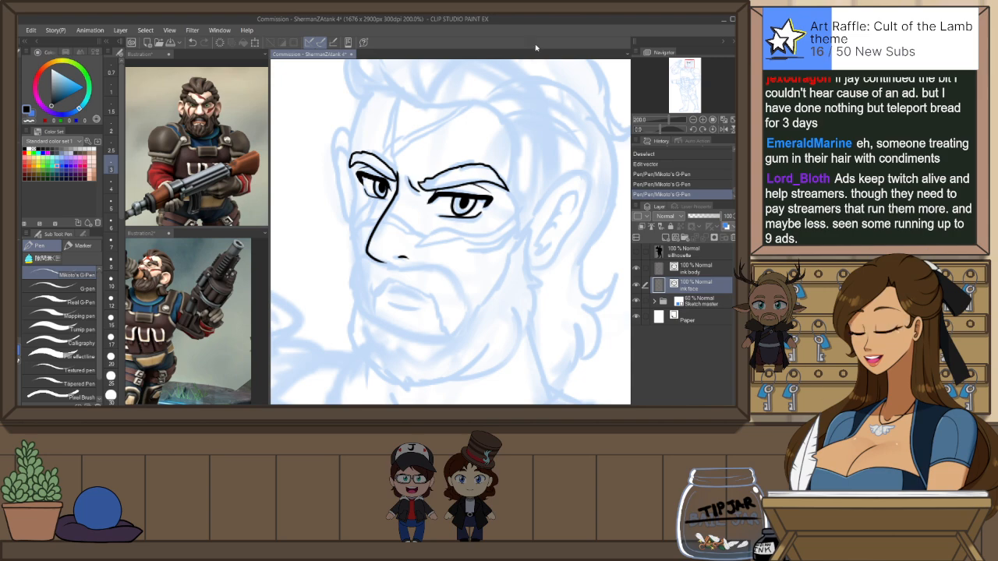
Adjust the nostril mark as a vector object and ink the nostril wing's curve beside it at brush size 3
{"action": "key", "text": "h"}
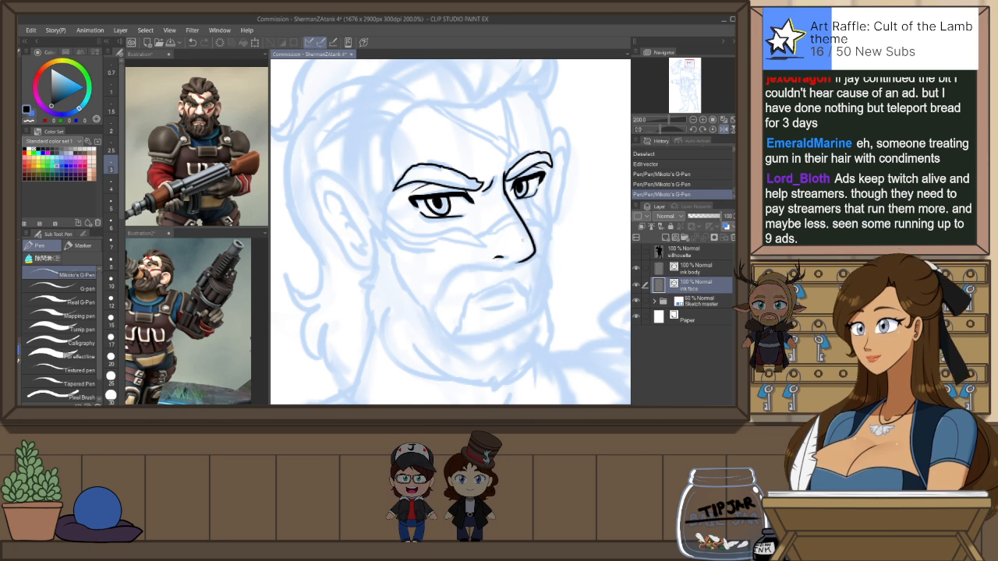
{"action": "key", "text": "o"}
{"action": "left_click", "coordinate": [507, 259]}
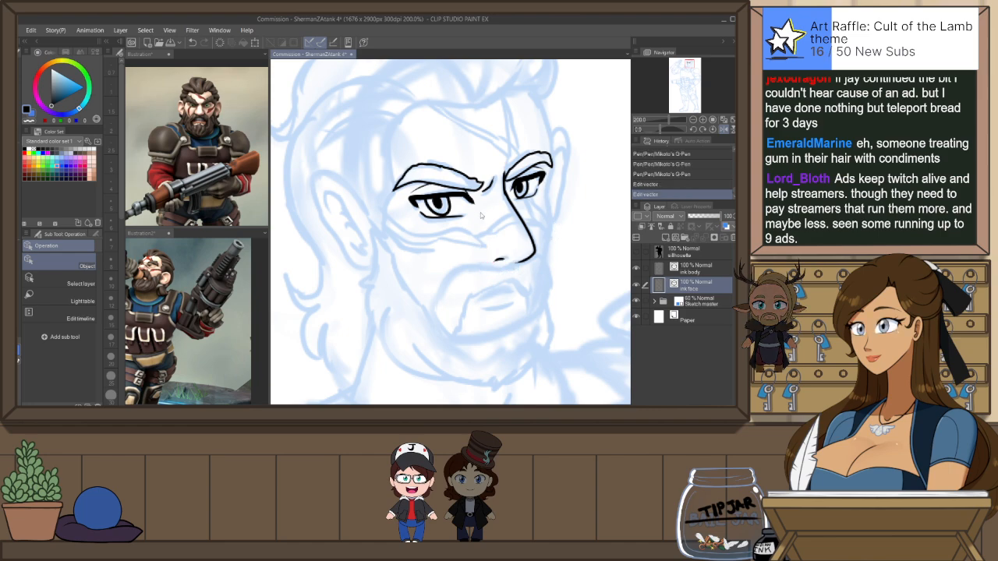
{"action": "key", "text": "p"}
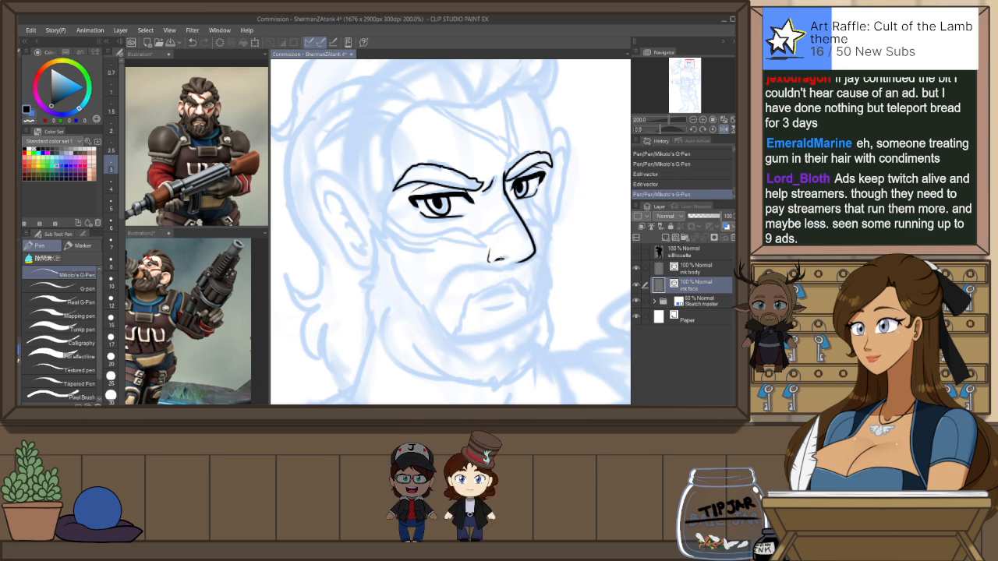
{"action": "key", "text": "ctrl+z"}
{"action": "key", "text": "ctrl+y"}
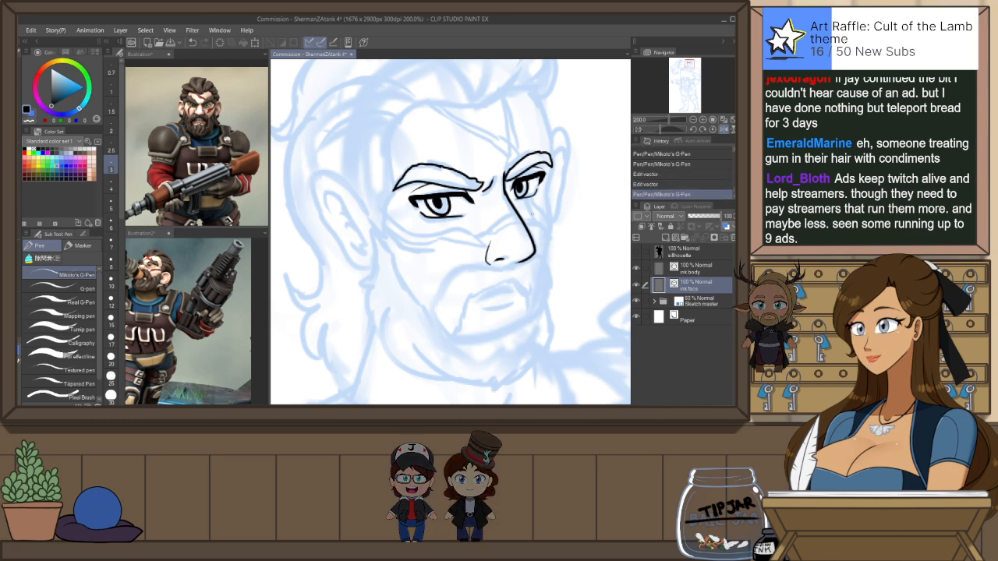
Ink the mouth's parting line and the lower-lip line on a rotated canvas with Mikoto's G-Pen at brush size 4
{"action": "key", "text": "r"}
{"action": "left_click_drag", "start_coordinate": [552, 263], "coordinate": [535, 159]}
{"action": "key", "text": "p"}
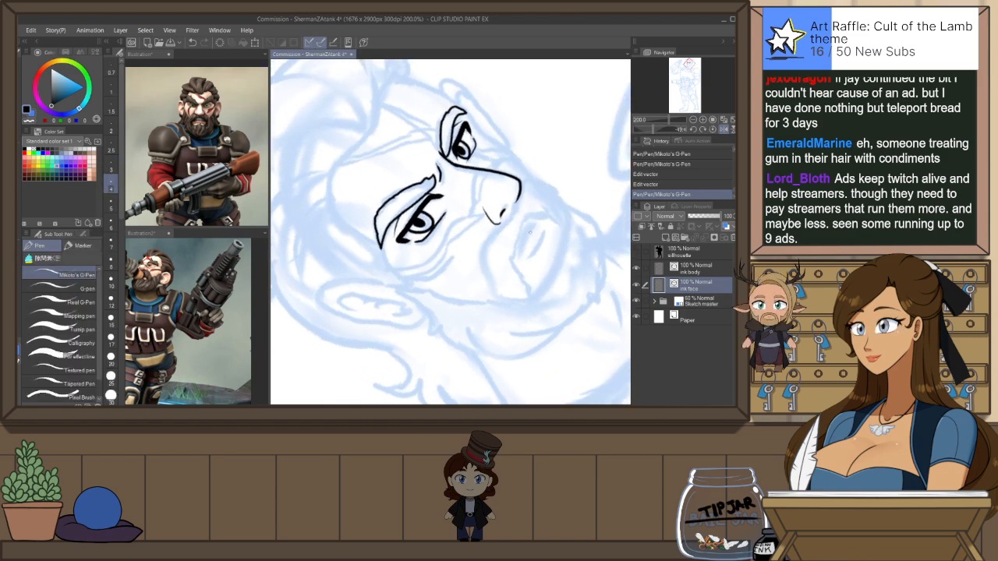
{"action": "left_click_drag", "start_coordinate": [528, 229], "coordinate": [518, 257]}
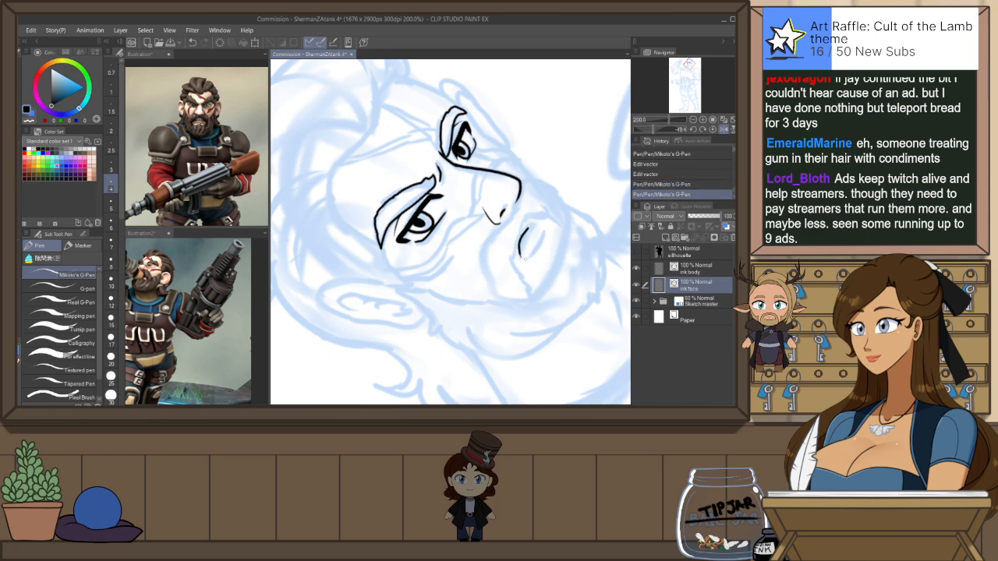
{"action": "left_click_drag", "start_coordinate": [538, 220], "coordinate": [524, 231]}
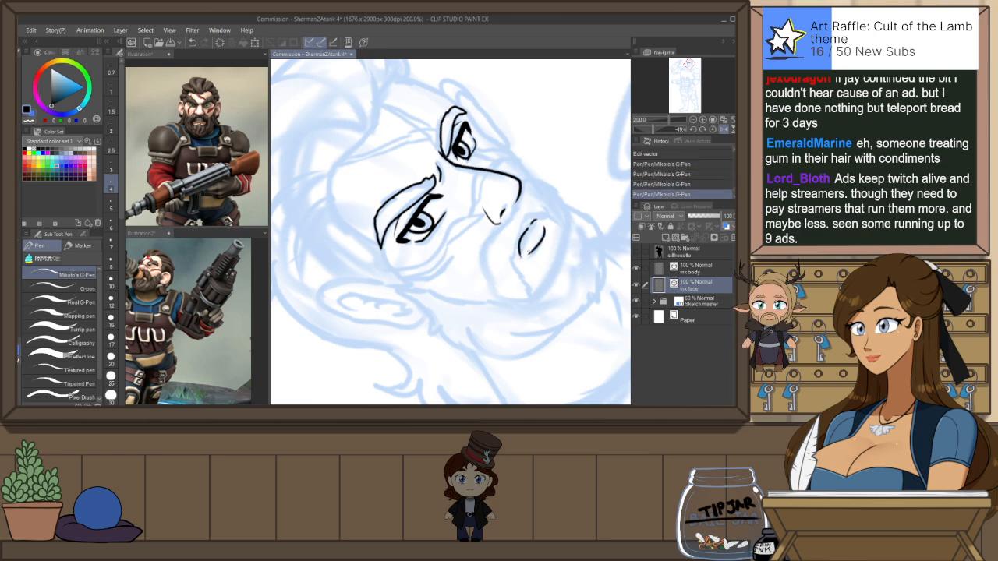
{"action": "key", "text": "ctrl+z"}
{"action": "left_click_drag", "start_coordinate": [543, 228], "coordinate": [530, 254]}
{"action": "key", "text": "ctrl+z"}
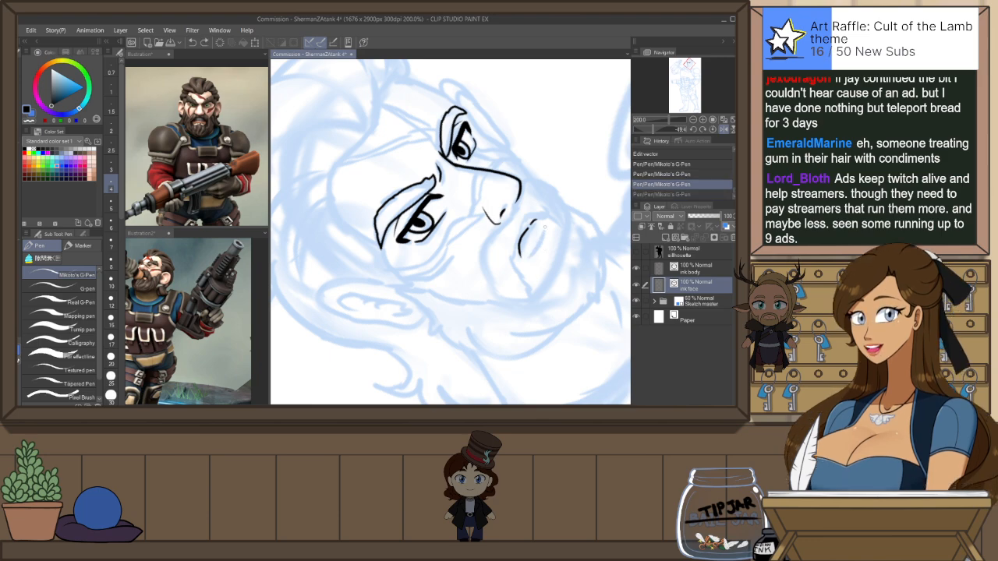
{"action": "left_click_drag", "start_coordinate": [545, 227], "coordinate": [533, 248]}
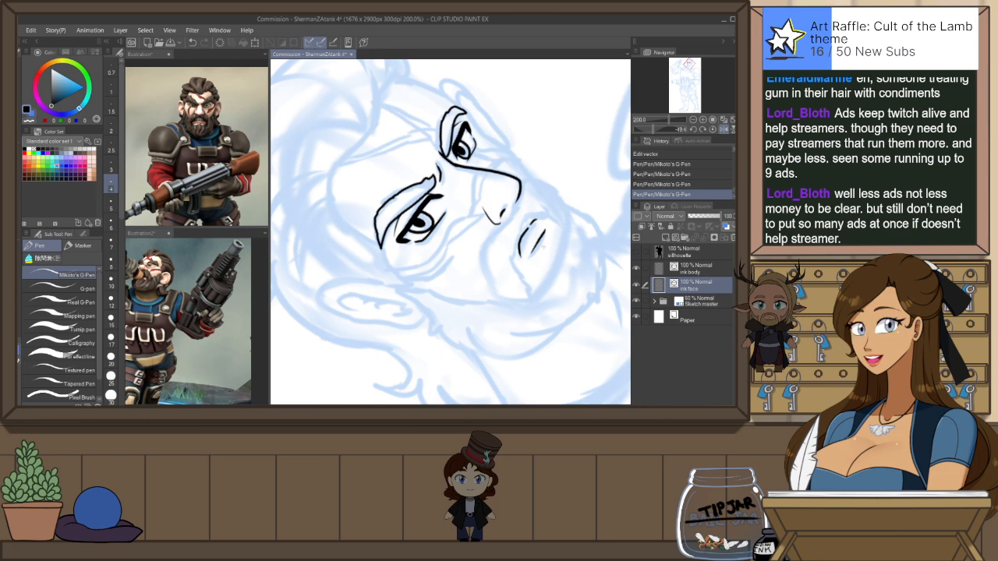
{"action": "key", "text": "ctrl+at"}
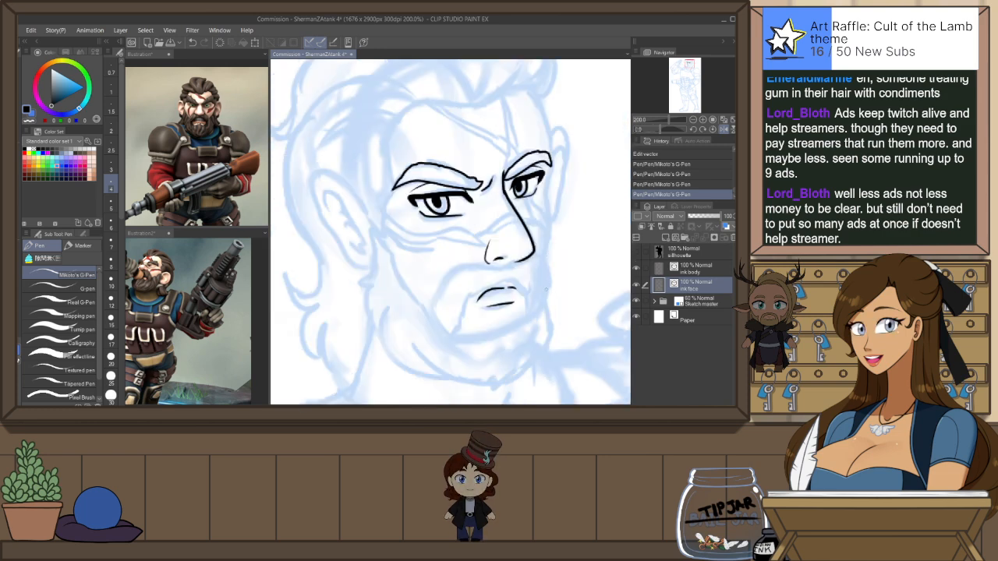
Ink the near half of the moustache at brush size 4, with its outer curve, inner edge and ragged tip
{"action": "key", "text": "shift+space"}
{"action": "mouse_move", "coordinate": [546, 308]}
{"action": "left_mouse_down"}
{"action": "mouse_move", "coordinate": [551, 218]}
{"action": "mouse_move", "coordinate": [544, 206]}
{"action": "mouse_move", "coordinate": [511, 215]}
{"action": "left_mouse_up"}
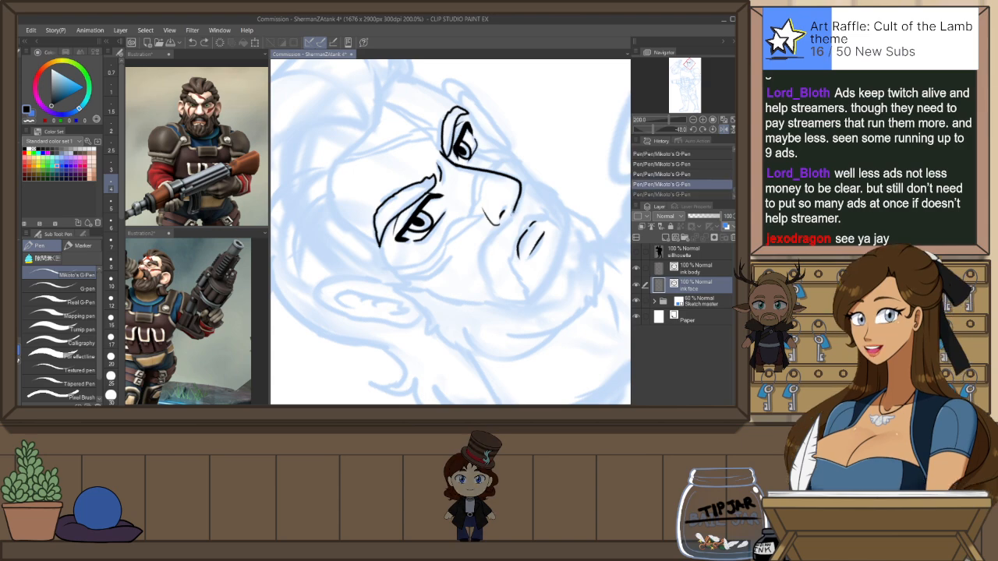
{"action": "key", "text": "ctrl+z"}
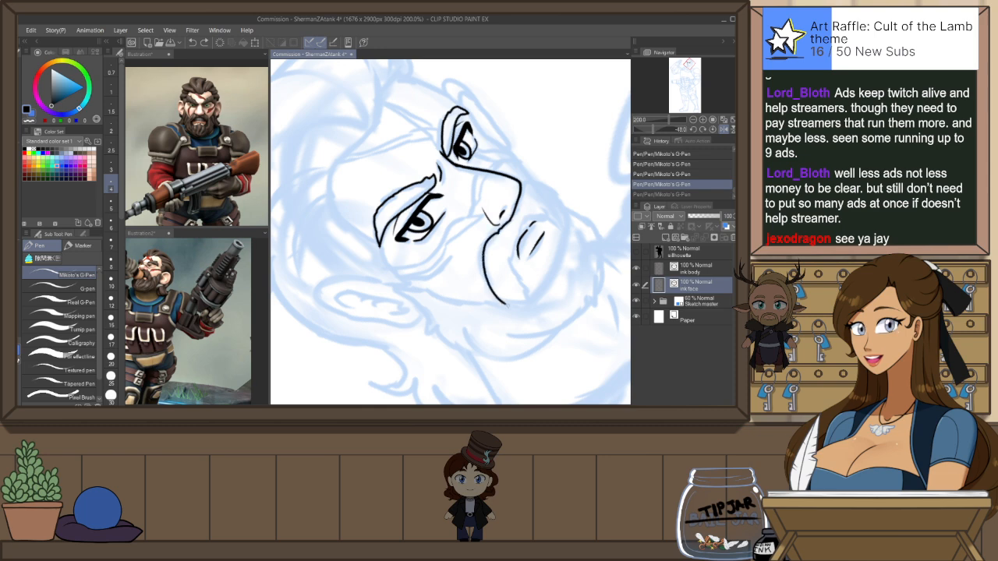
{"action": "left_click", "coordinate": [514, 222]}
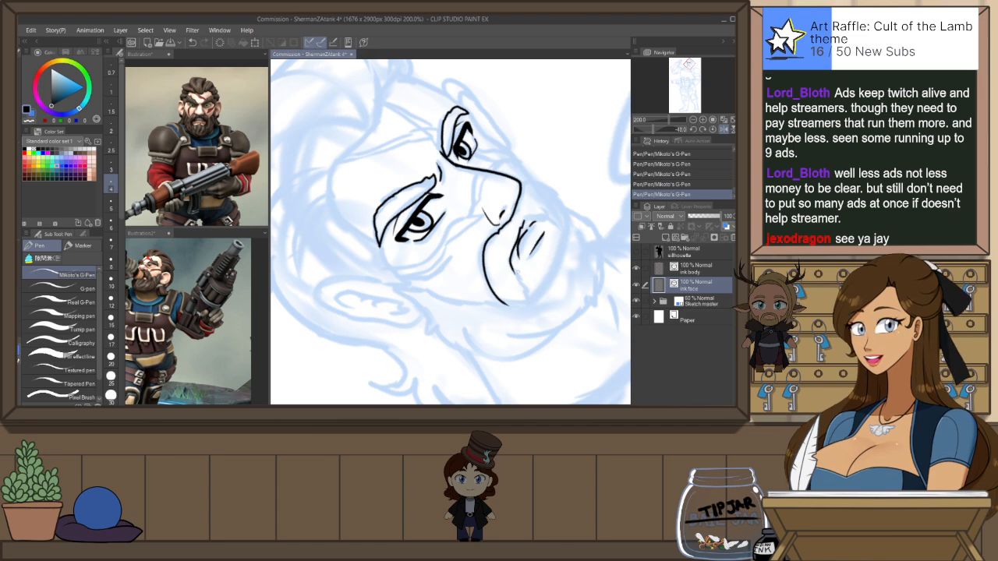
{"action": "key", "text": "ctrl+at"}
{"action": "mouse_move", "coordinate": [505, 305]}
{"action": "left_mouse_down"}
{"action": "mouse_move", "coordinate": [509, 264]}
{"action": "mouse_move", "coordinate": [462, 263]}
{"action": "left_mouse_up"}
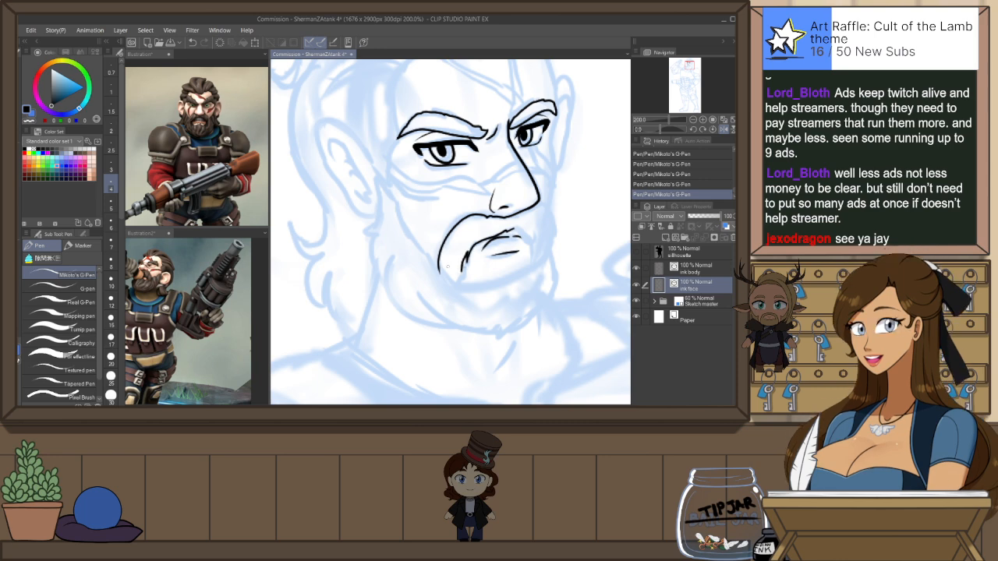
{"action": "left_click_drag", "start_coordinate": [438, 265], "coordinate": [458, 292]}
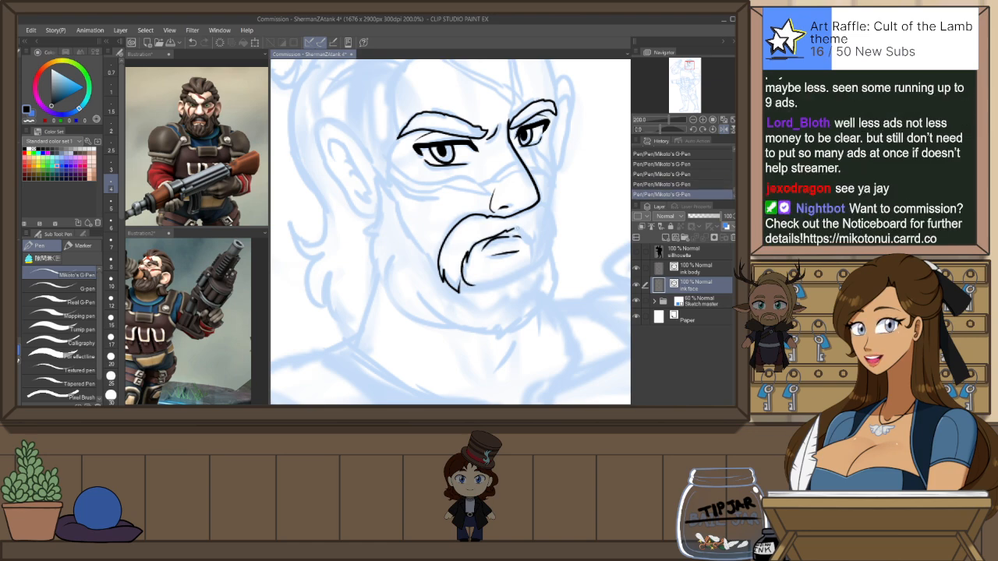
Ink the far half of the moustache on the flipped canvas, curving its outer and inner edges around the mouth
{"action": "key", "text": "h"}
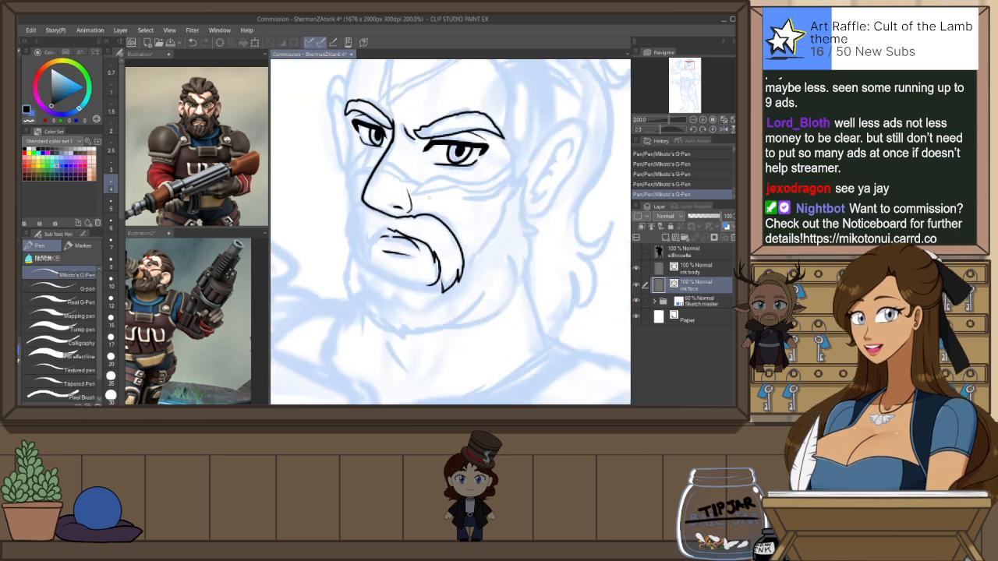
{"action": "left_click_drag", "start_coordinate": [381, 237], "coordinate": [419, 223]}
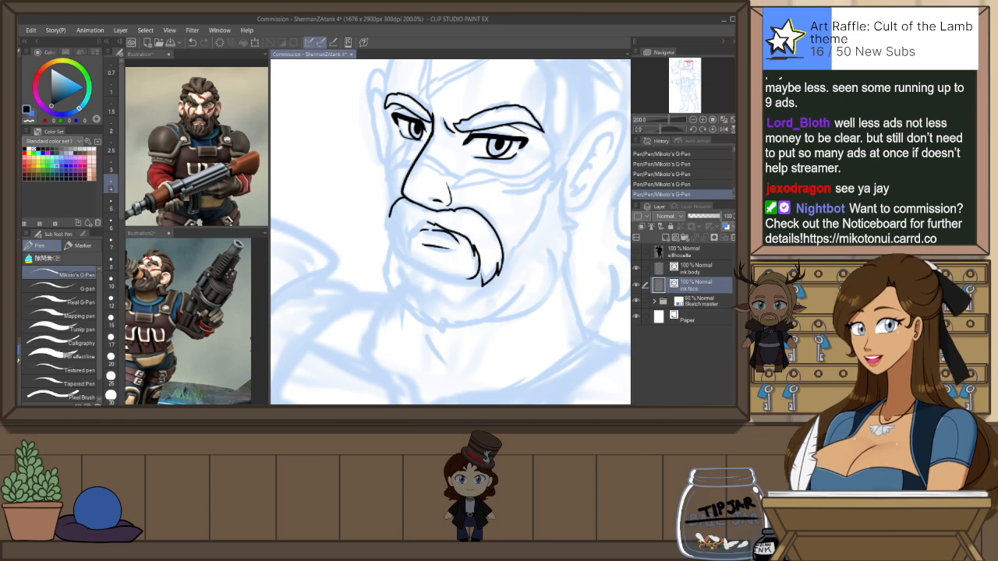
{"action": "key", "text": "ctrl+z"}
{"action": "mouse_move", "coordinate": [403, 199]}
{"action": "left_mouse_down"}
{"action": "mouse_move", "coordinate": [391, 210]}
{"action": "mouse_move", "coordinate": [404, 282]}
{"action": "left_mouse_up"}
{"action": "key", "text": "ctrl+z"}
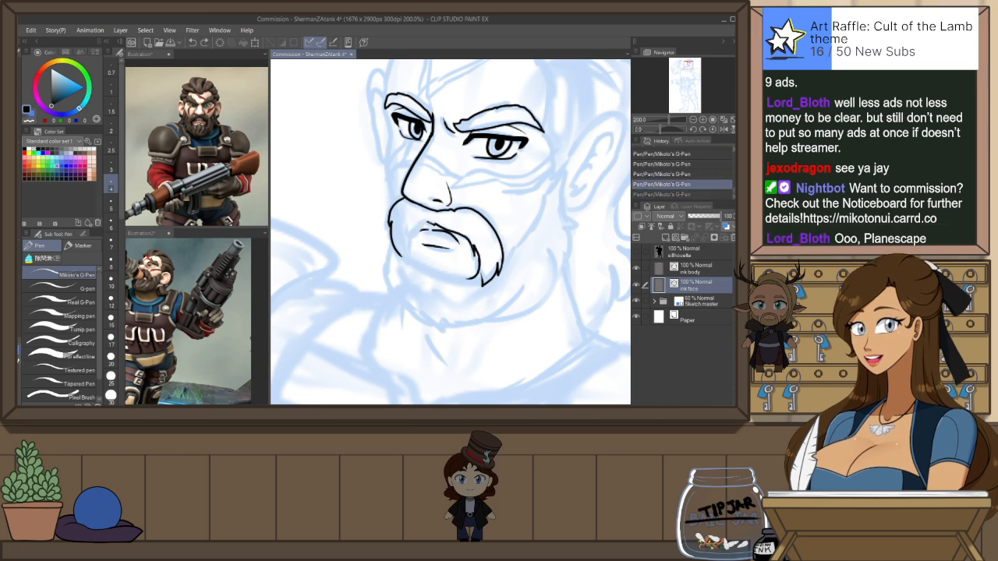
{"action": "left_click_drag", "start_coordinate": [413, 226], "coordinate": [402, 262]}
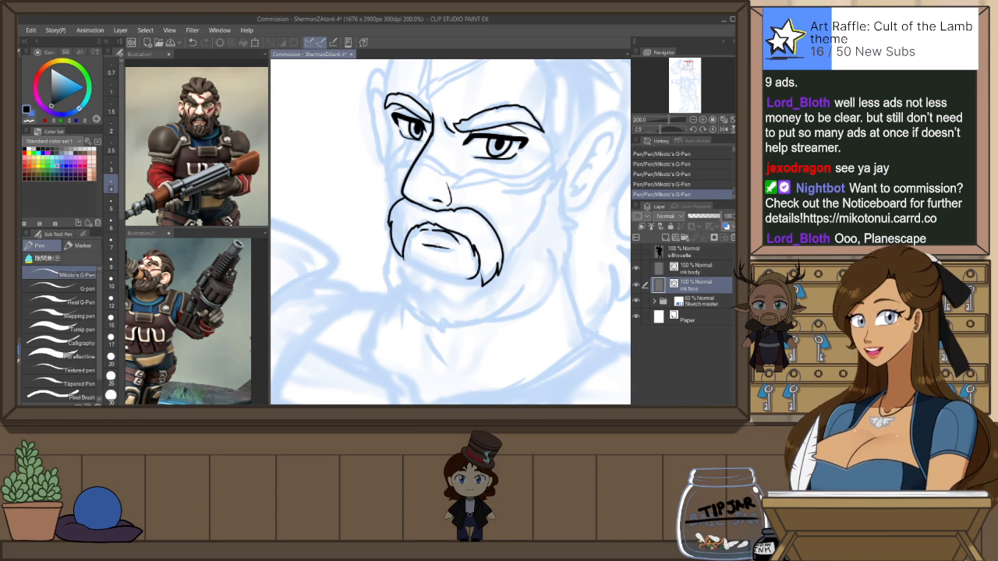
Adjust the lower end of the nose's profile line beneath the tip by moving its vector control points
{"action": "left_click_drag", "start_coordinate": [546, 199], "coordinate": [521, 224]}
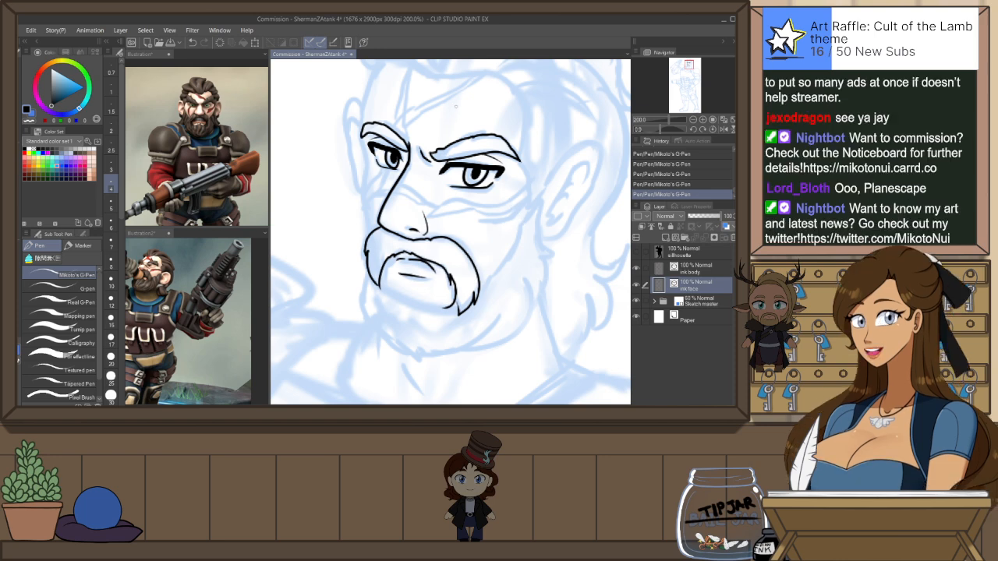
{"action": "left_click_drag", "start_coordinate": [447, 143], "coordinate": [425, 188]}
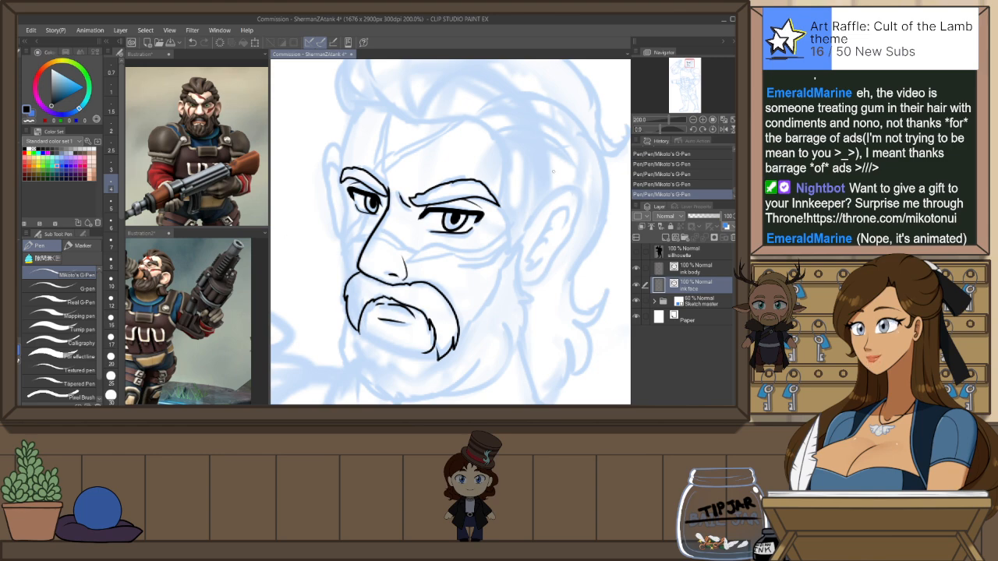
{"action": "left_click_drag", "start_coordinate": [548, 196], "coordinate": [538, 204]}
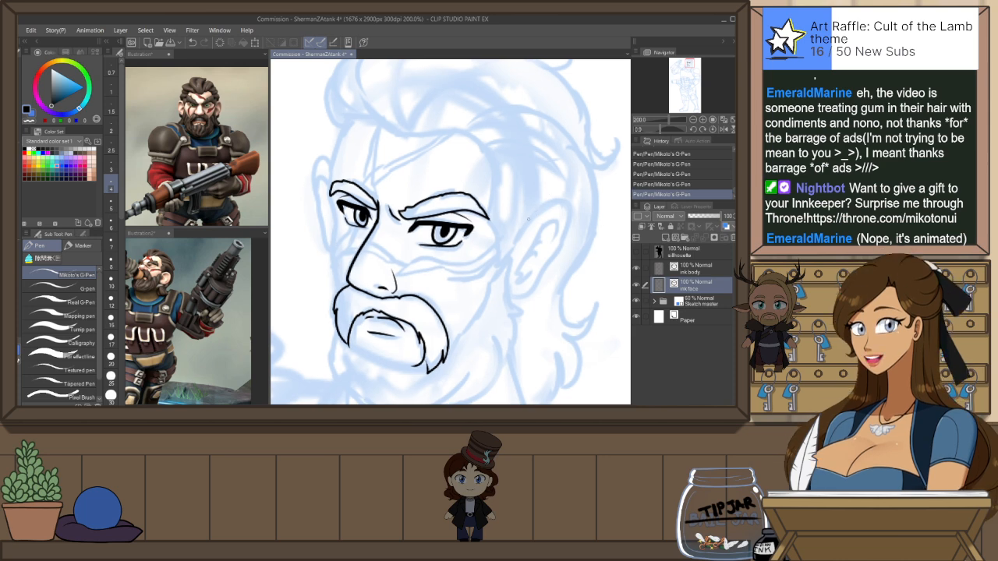
{"action": "key", "text": "o"}
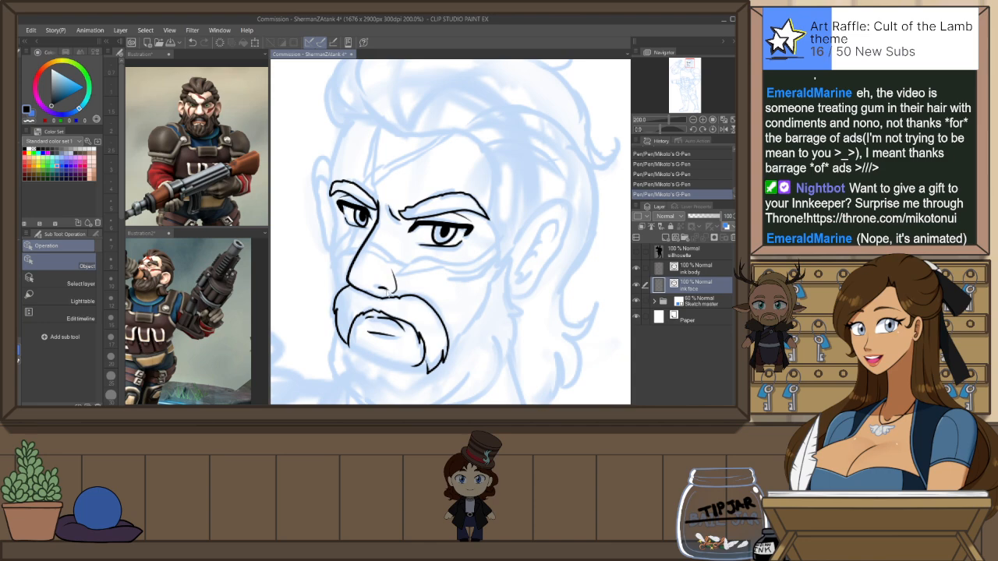
{"action": "scroll", "coordinate": [366, 304], "scroll_direction": "up", "scroll_amount": 3}
{"action": "left_click", "coordinate": [382, 293]}
{"action": "left_click_drag", "start_coordinate": [386, 288], "coordinate": [389, 287]}
{"action": "key", "text": "ctrl+z"}
{"action": "left_click", "coordinate": [369, 286]}
{"action": "left_click", "coordinate": [343, 275]}
{"action": "left_click_drag", "start_coordinate": [366, 283], "coordinate": [390, 288]}
{"action": "key", "text": "ctrl+z"}
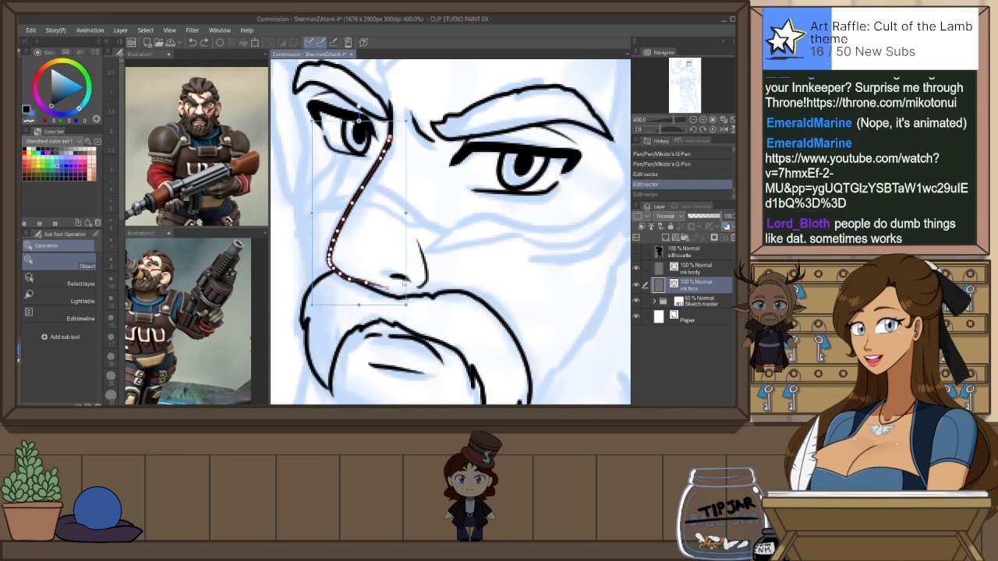
{"action": "key", "text": "ctrl+y"}
Resize the nostril mark and the nostril wing's curve slightly as vector objects to fit the reshaped nose
{"action": "left_click", "coordinate": [402, 274]}
{"action": "left_click_drag", "start_coordinate": [369, 255], "coordinate": [365, 251]}
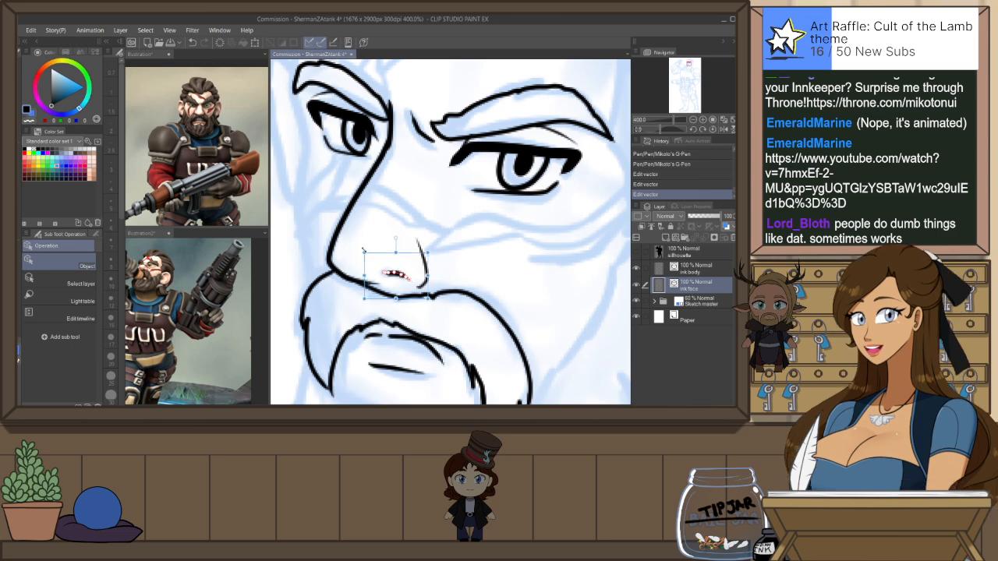
{"action": "left_click", "coordinate": [444, 223]}
{"action": "scroll", "coordinate": [456, 255], "scroll_direction": "down", "scroll_amount": 4}
{"action": "scroll", "coordinate": [477, 266], "scroll_direction": "up", "scroll_amount": 2}
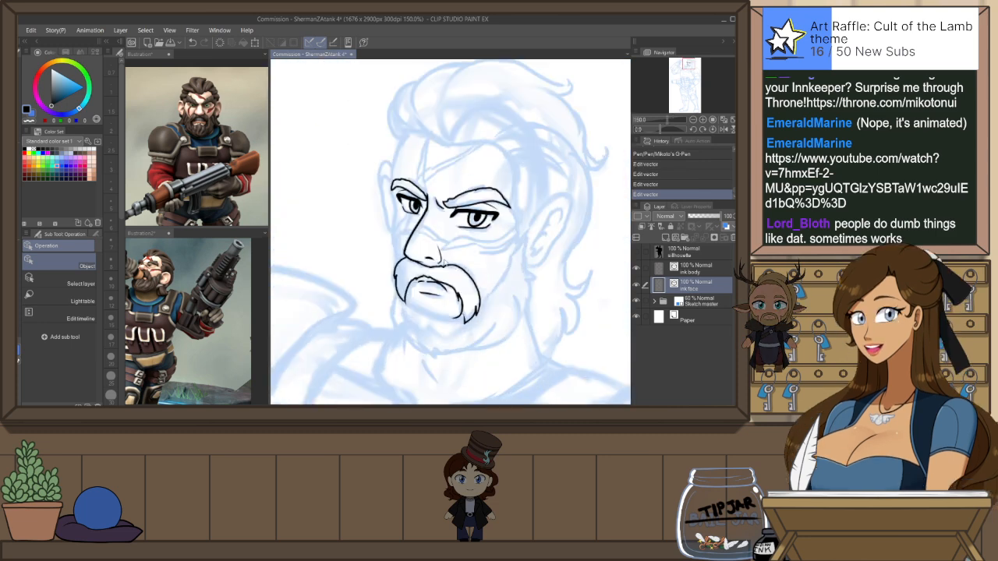
{"action": "scroll", "coordinate": [444, 250], "scroll_direction": "up", "scroll_amount": 1}
{"action": "left_click", "coordinate": [434, 247]}
{"action": "left_click_drag", "start_coordinate": [436, 270], "coordinate": [436, 269]}
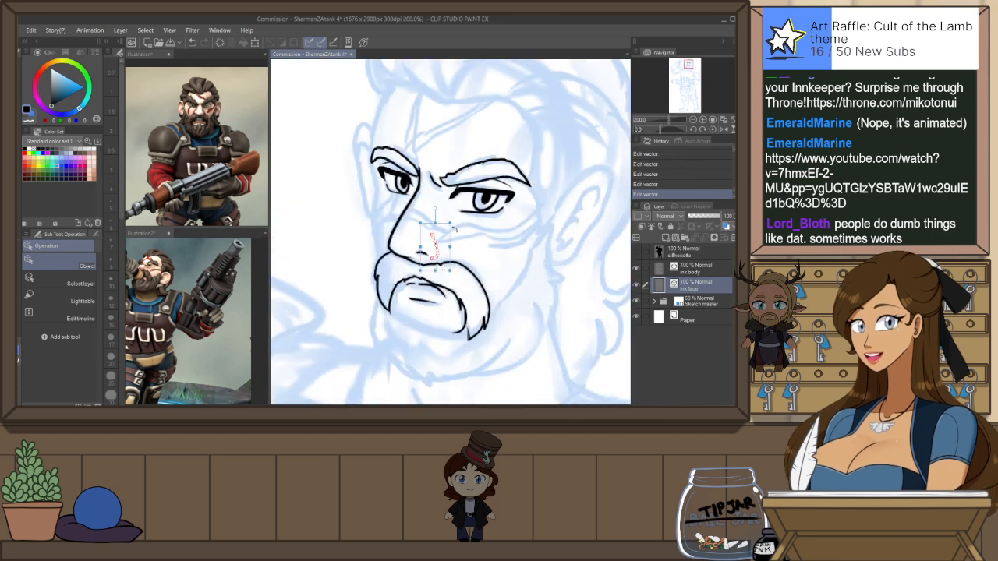
{"action": "mouse_move", "coordinate": [435, 209]}
{"action": "left_mouse_down"}
{"action": "mouse_move", "coordinate": [440, 253]}
{"action": "mouse_move", "coordinate": [449, 245]}
{"action": "left_mouse_up"}
{"action": "key", "text": "ctrl+minus"}
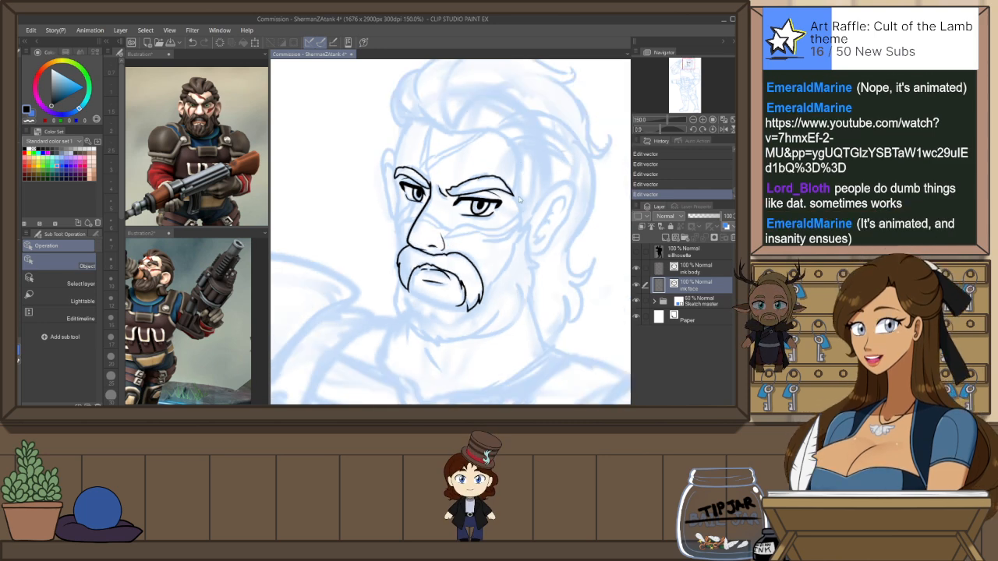
On the ink body layer, ink the far side of the face from the forehead past the brow at pen size 5
{"action": "left_click_drag", "start_coordinate": [514, 220], "coordinate": [481, 283]}
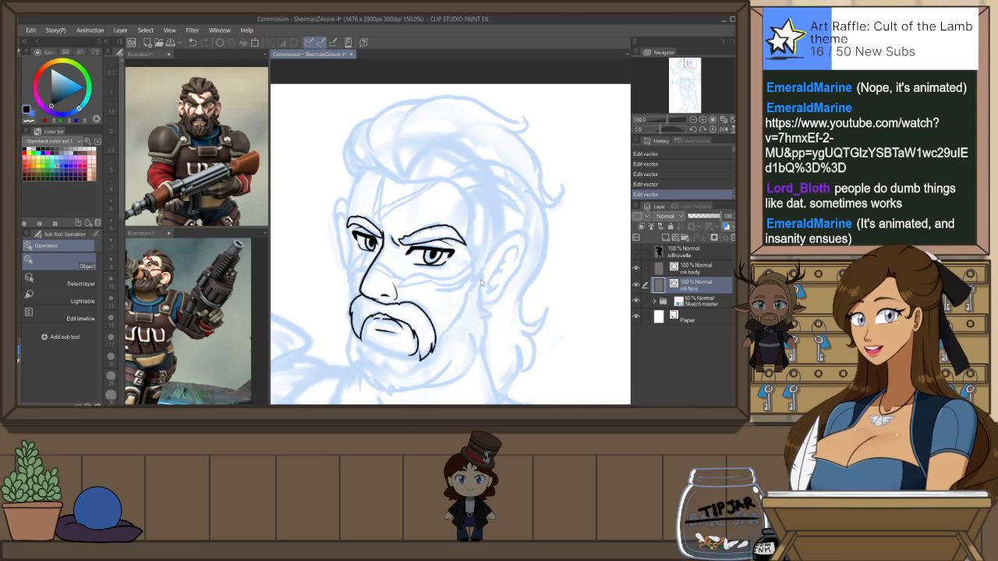
{"action": "left_click", "coordinate": [696, 267]}
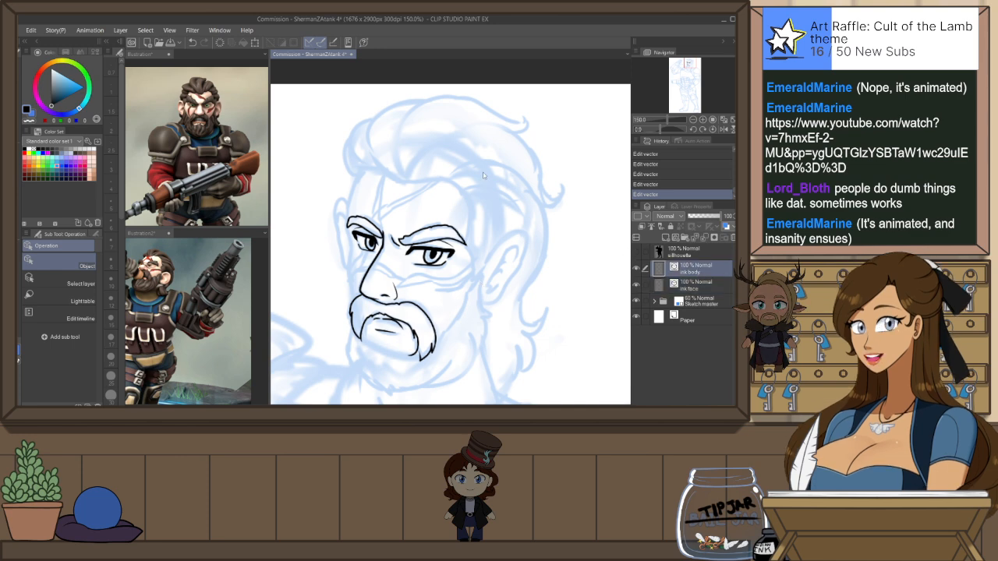
{"action": "key", "text": "p"}
{"action": "left_click", "coordinate": [116, 203]}
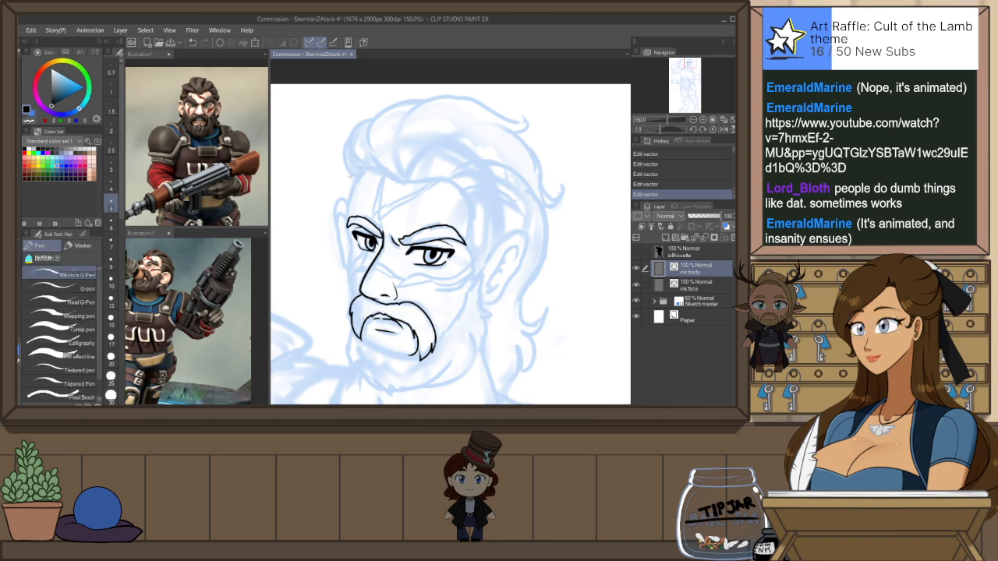
{"action": "left_click_drag", "start_coordinate": [358, 174], "coordinate": [346, 223]}
{"action": "key", "text": "ctrl+z"}
{"action": "mouse_move", "coordinate": [359, 173]}
{"action": "left_mouse_down"}
{"action": "mouse_move", "coordinate": [346, 226]}
{"action": "mouse_move", "coordinate": [350, 285]}
{"action": "left_mouse_up"}
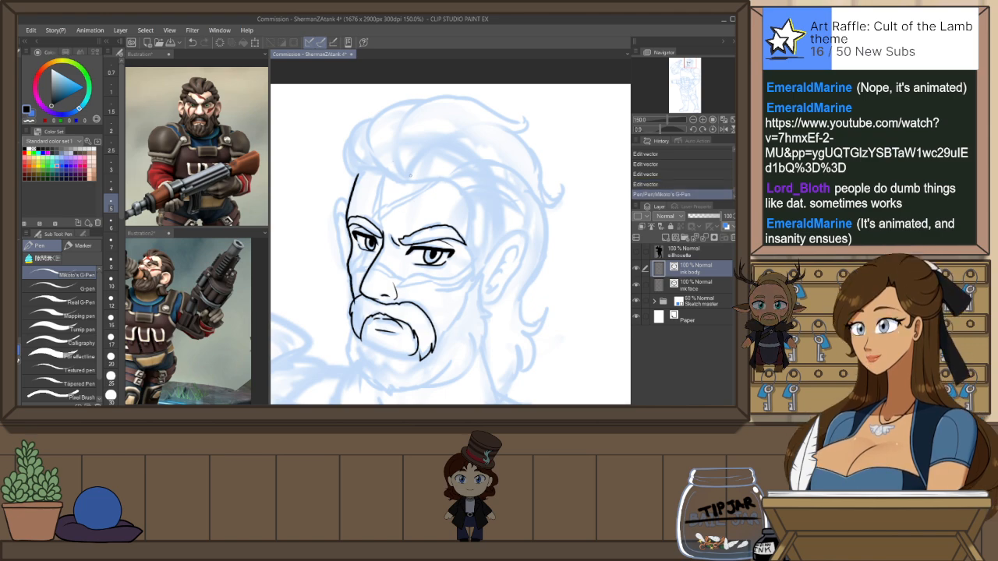
{"action": "key", "text": "ctrl+z"}
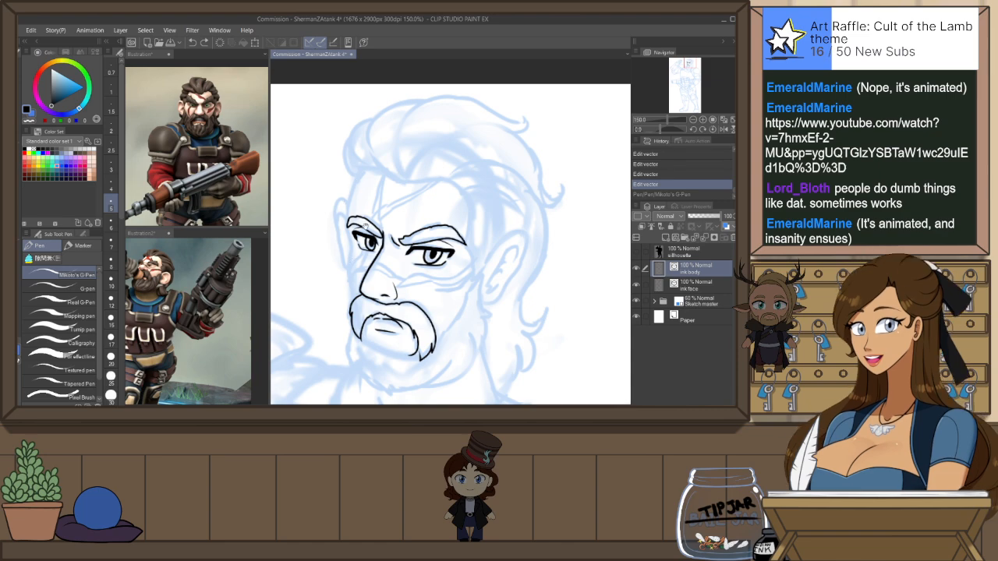
{"action": "left_click_drag", "start_coordinate": [365, 223], "coordinate": [357, 165]}
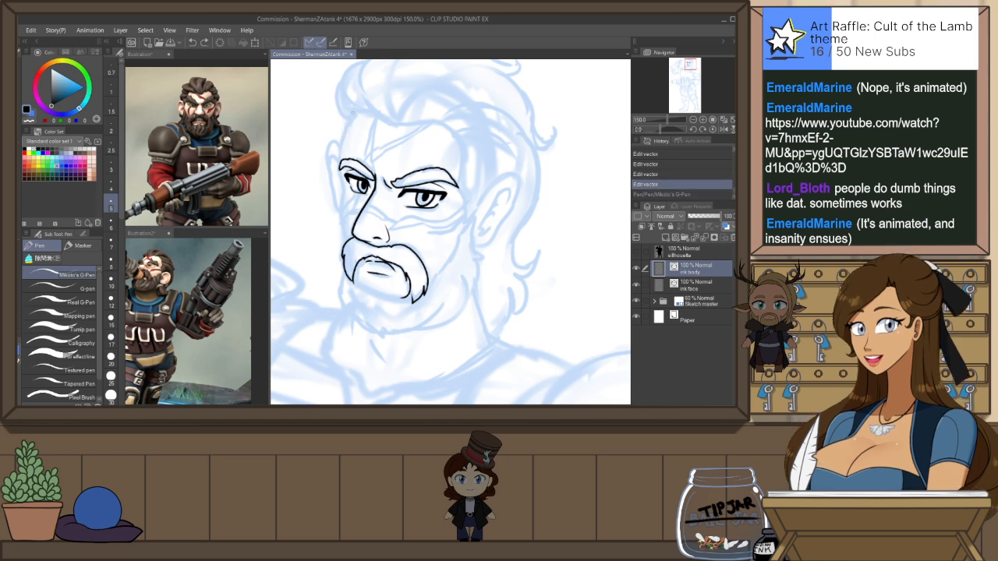
{"action": "left_click_drag", "start_coordinate": [352, 114], "coordinate": [337, 160]}
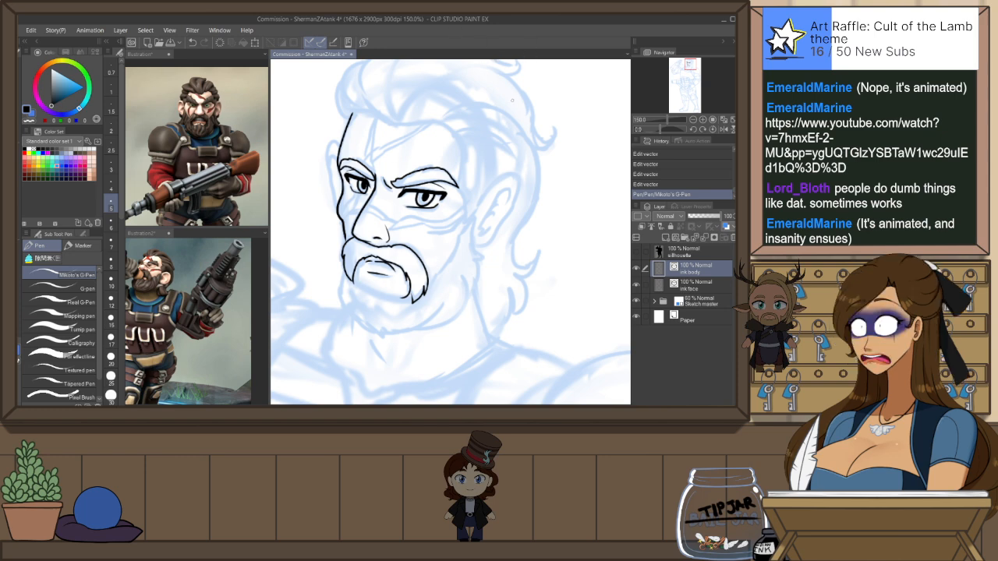
{"action": "left_click_drag", "start_coordinate": [512, 100], "coordinate": [502, 111]}
{"action": "key", "text": "h"}
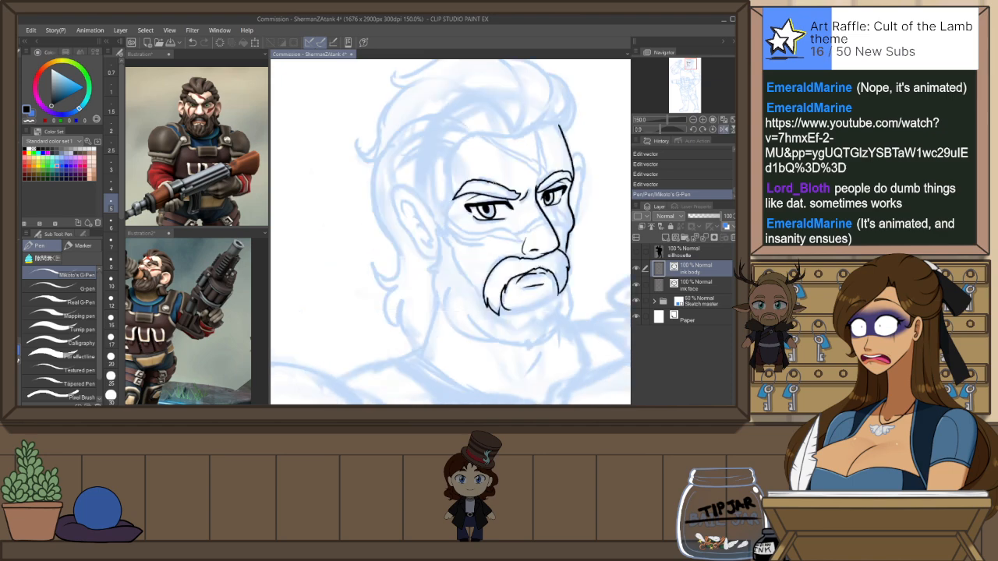
{"action": "key", "text": "y"}
{"action": "left_click_drag", "start_coordinate": [576, 220], "coordinate": [575, 219]}
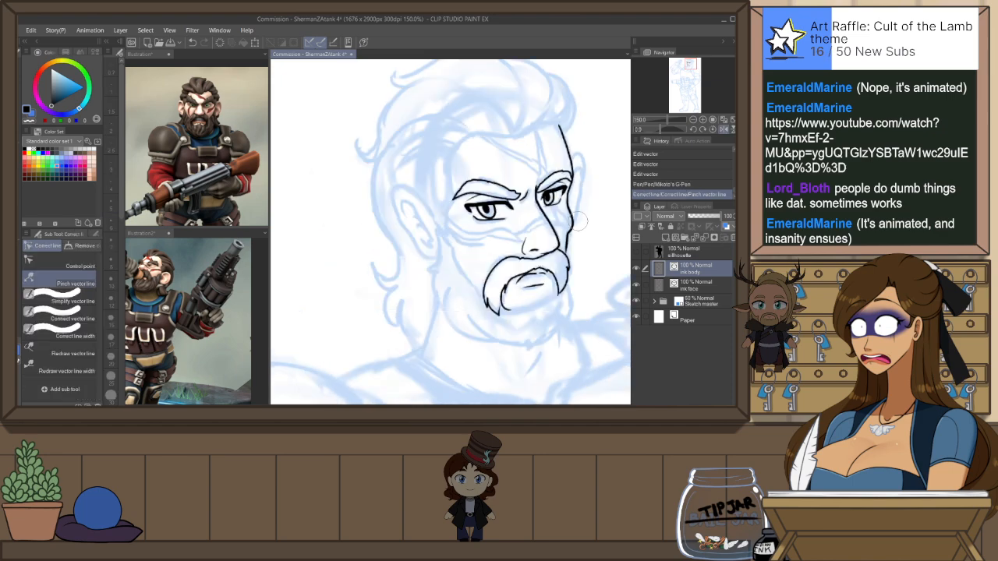
{"action": "key", "text": "ctrl+z"}
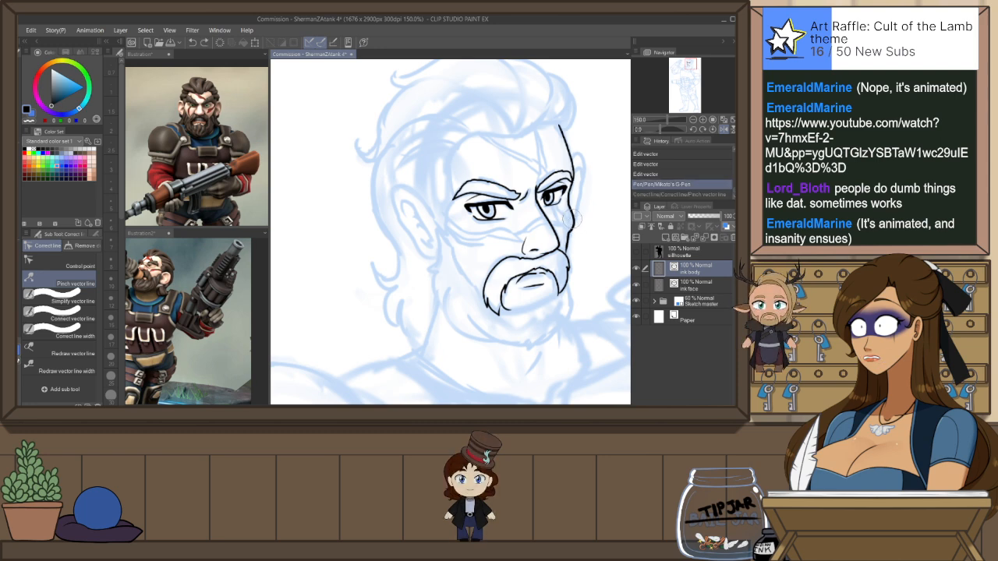
Ink the lower stretch of the far cheek's outline toward the moustache with Mikoto's G-Pen
{"action": "key", "text": "p"}
{"action": "left_click_drag", "start_coordinate": [573, 223], "coordinate": [568, 241]}
{"action": "key", "text": "ctrl+z"}
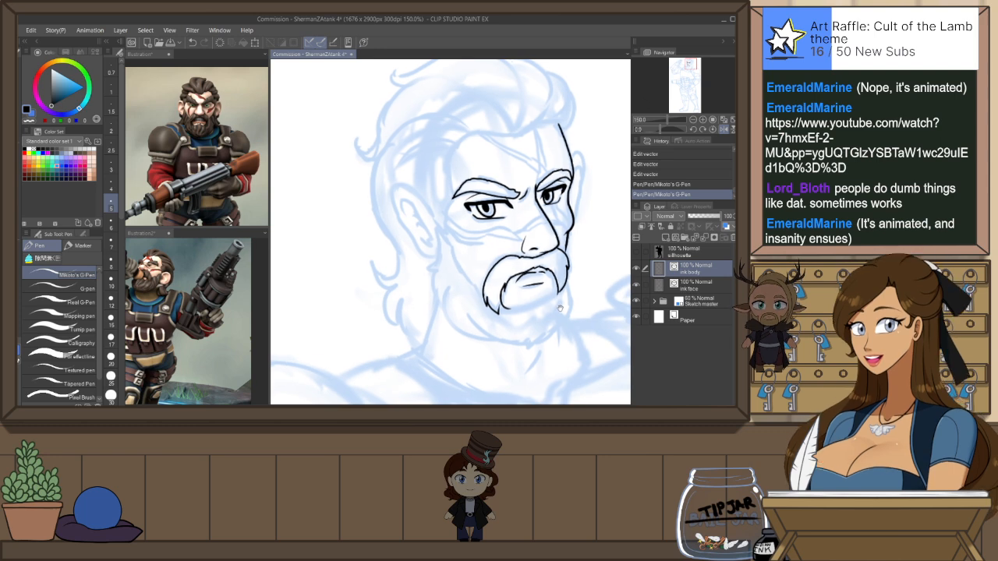
{"action": "left_click_drag", "start_coordinate": [559, 307], "coordinate": [547, 296]}
{"action": "left_click", "coordinate": [723, 130]}
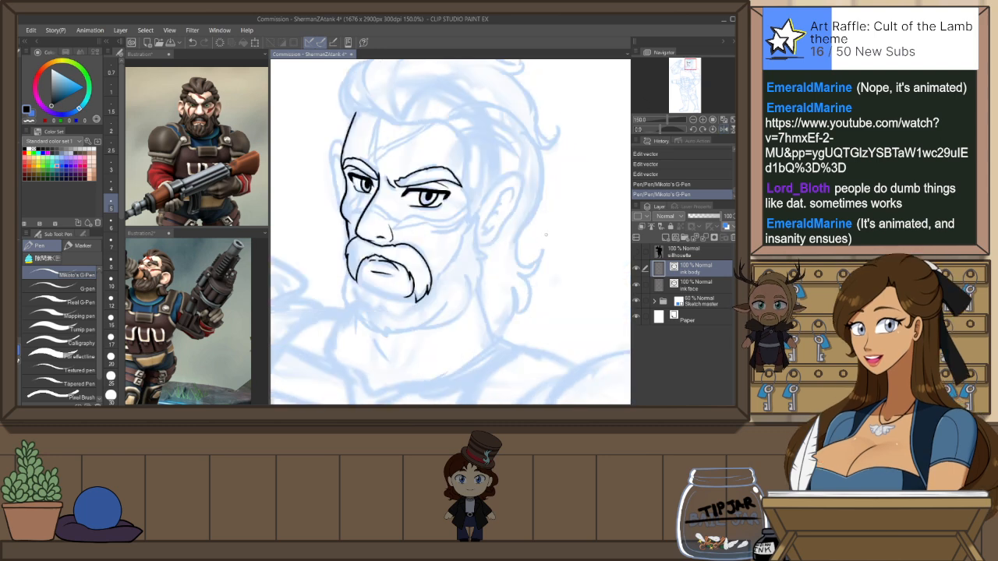
Ink the near ear's outline, with its rounded upper rim and the back edge curving down into the lobe
{"action": "mouse_move", "coordinate": [482, 203]}
{"action": "left_mouse_down"}
{"action": "mouse_move", "coordinate": [513, 210]}
{"action": "mouse_move", "coordinate": [503, 220]}
{"action": "mouse_move", "coordinate": [520, 200]}
{"action": "mouse_move", "coordinate": [489, 245]}
{"action": "mouse_move", "coordinate": [475, 248]}
{"action": "left_mouse_up"}
{"action": "key", "text": "ctrl+z"}
{"action": "key", "text": "ctrl+z"}
{"action": "left_click_drag", "start_coordinate": [518, 175], "coordinate": [519, 178]}
{"action": "key", "text": "ctrl+z"}
{"action": "left_click_drag", "start_coordinate": [481, 208], "coordinate": [504, 178]}
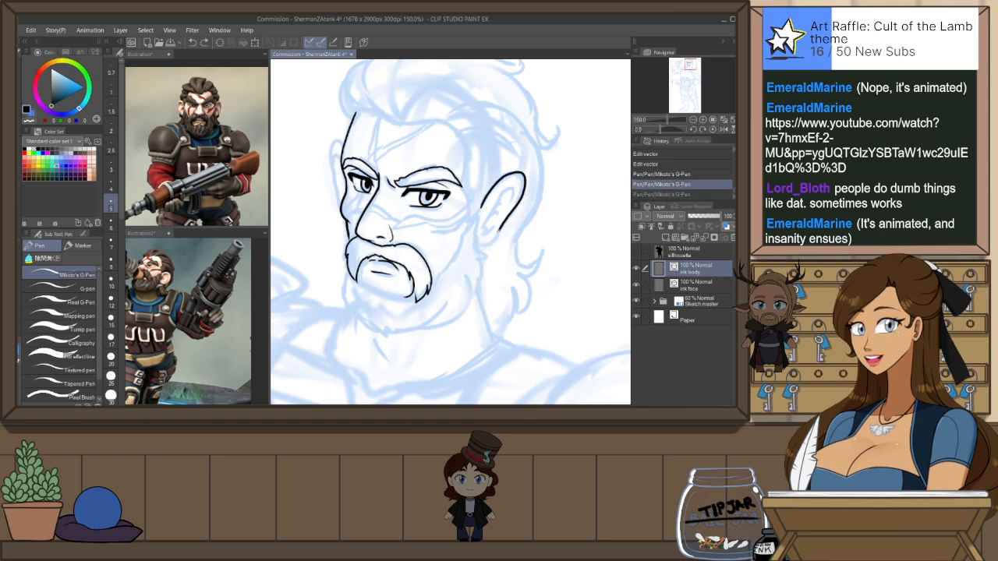
{"action": "left_click_drag", "start_coordinate": [499, 228], "coordinate": [478, 243]}
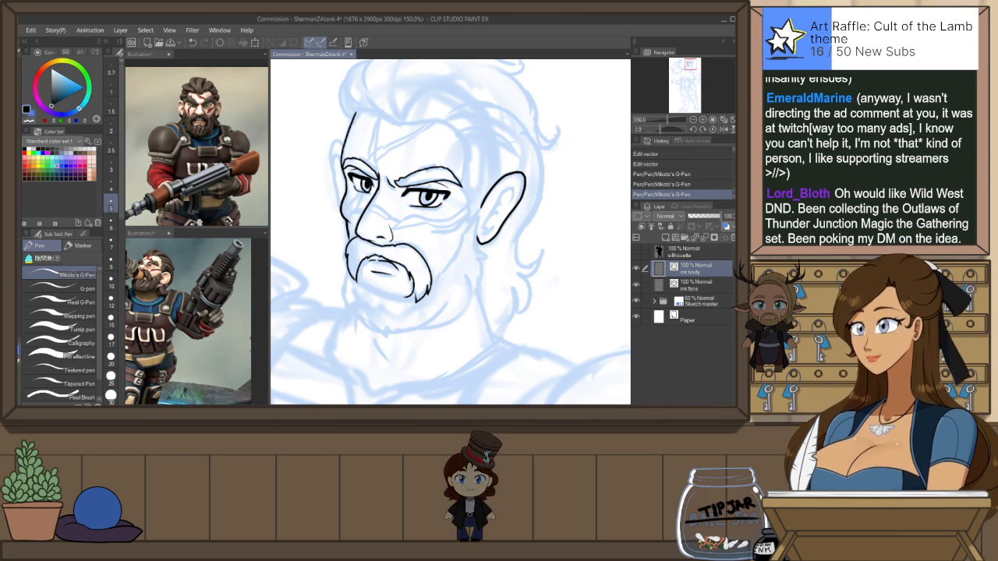
Ink the far ear, trimmed where it meets the face outline, and the curved cheek crease beneath the near eye
{"action": "mouse_move", "coordinate": [341, 141]}
{"action": "left_mouse_down"}
{"action": "mouse_move", "coordinate": [331, 173]}
{"action": "mouse_move", "coordinate": [347, 210]}
{"action": "left_mouse_up"}
{"action": "key", "text": "ctrl+z"}
{"action": "key", "text": "e"}
{"action": "left_click_drag", "start_coordinate": [343, 199], "coordinate": [349, 208]}
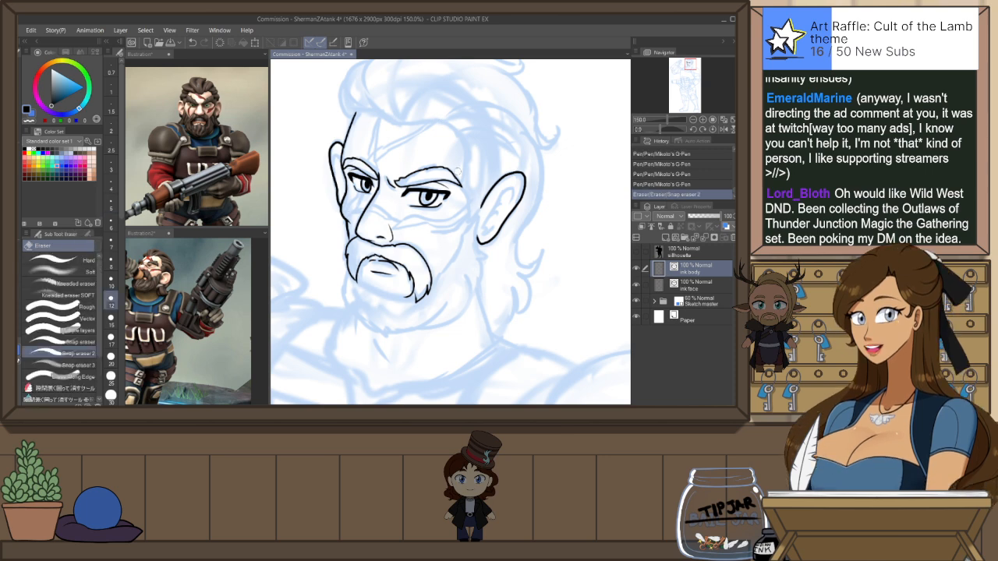
{"action": "key", "text": "p"}
{"action": "left_click_drag", "start_coordinate": [428, 232], "coordinate": [464, 218]}
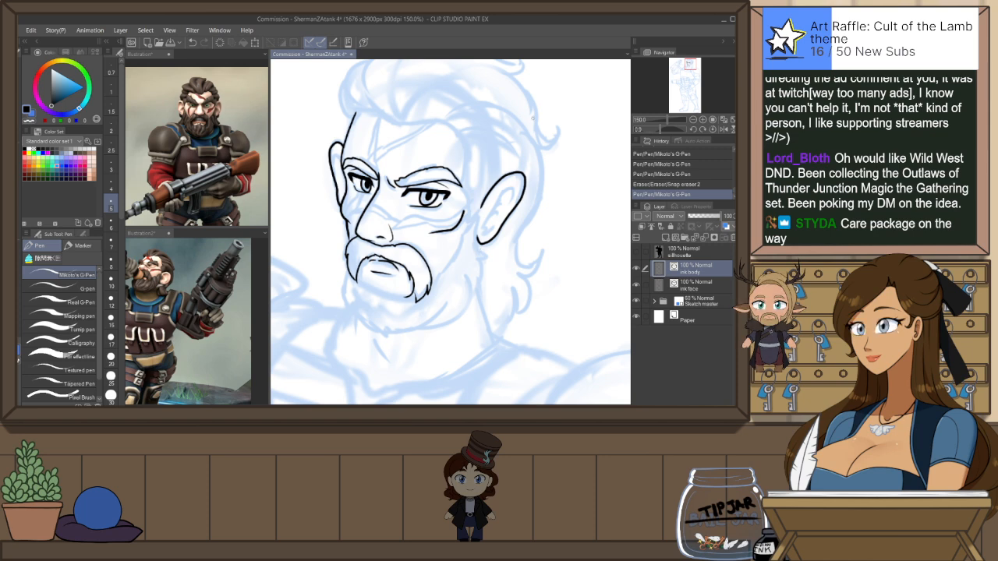
Ink the hairline's curve across the upper forehead with Mikoto's G-Pen on the rotated canvas
{"action": "mouse_move", "coordinate": [526, 116]}
{"action": "left_mouse_down"}
{"action": "mouse_move", "coordinate": [522, 220]}
{"action": "mouse_move", "coordinate": [509, 135]}
{"action": "left_mouse_up"}
{"action": "key", "text": "r"}
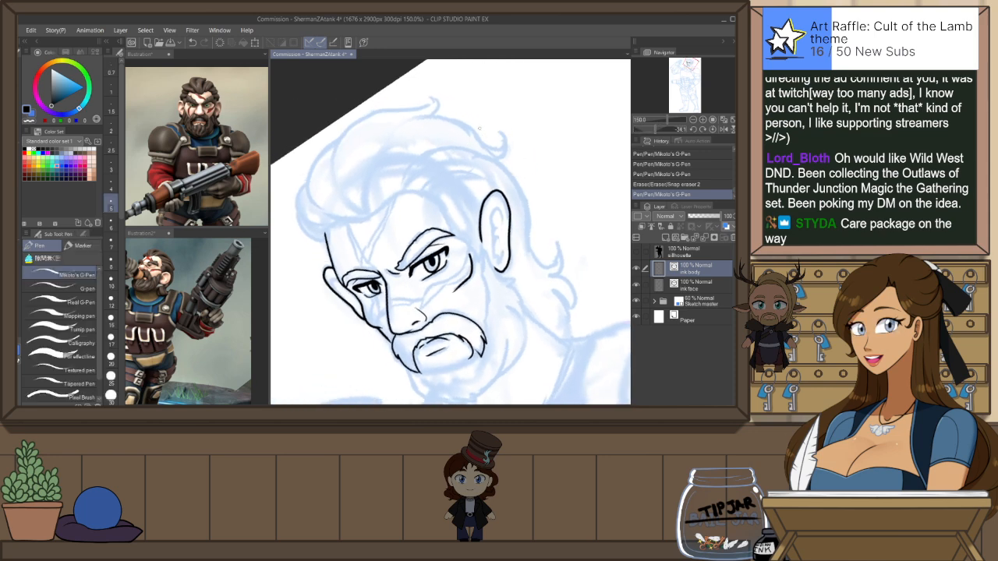
{"action": "key", "text": "p"}
{"action": "mouse_move", "coordinate": [361, 222]}
{"action": "left_mouse_down"}
{"action": "mouse_move", "coordinate": [387, 201]}
{"action": "mouse_move", "coordinate": [425, 192]}
{"action": "left_mouse_up"}
{"action": "key", "text": "p"}
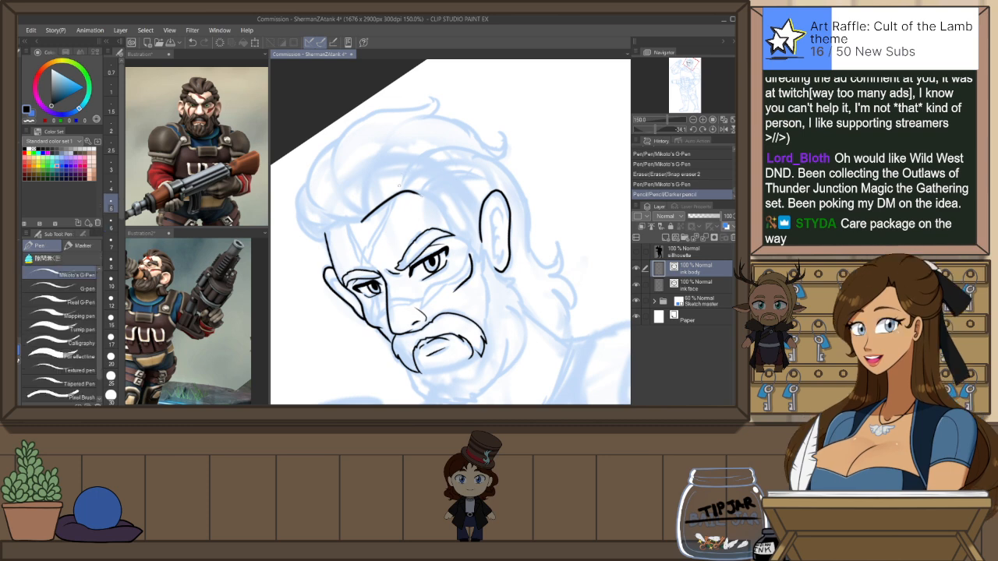
{"action": "key", "text": "ctrl+z"}
{"action": "left_click_drag", "start_coordinate": [364, 221], "coordinate": [425, 192]}
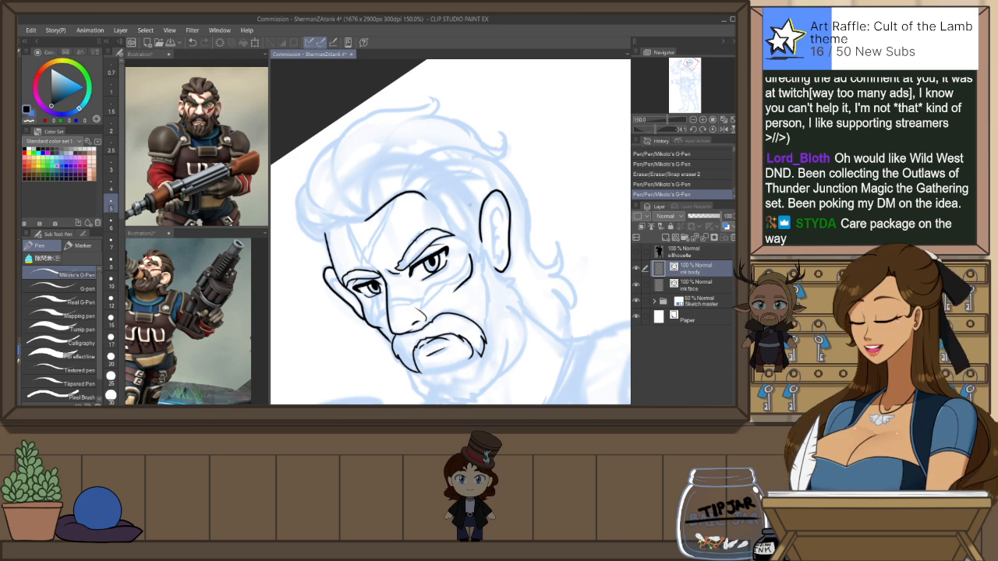
Level the flipped canvas and ink the near hairline in black from the forehead corner down the temple to the ear
{"action": "key", "text": "x"}
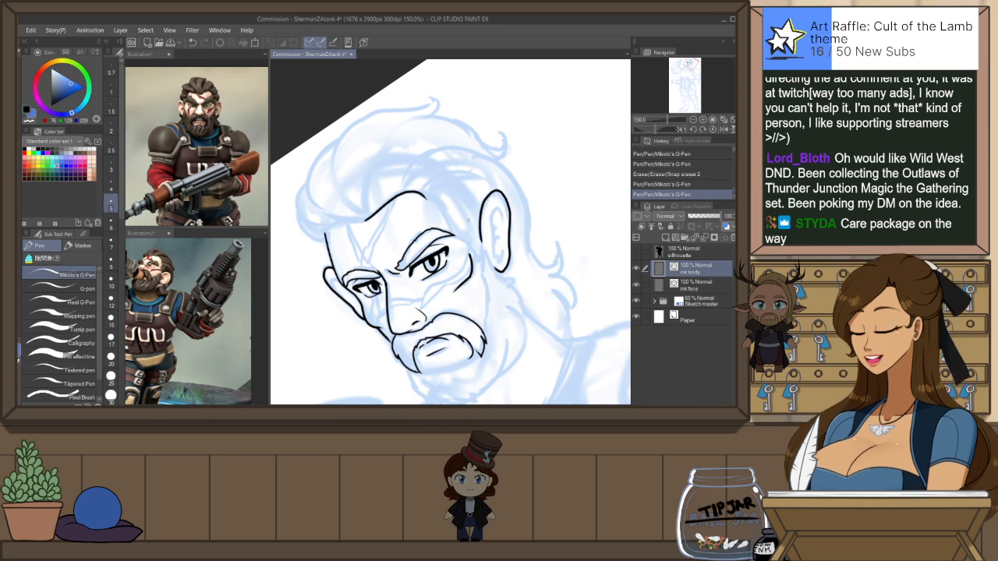
{"action": "key", "text": "h"}
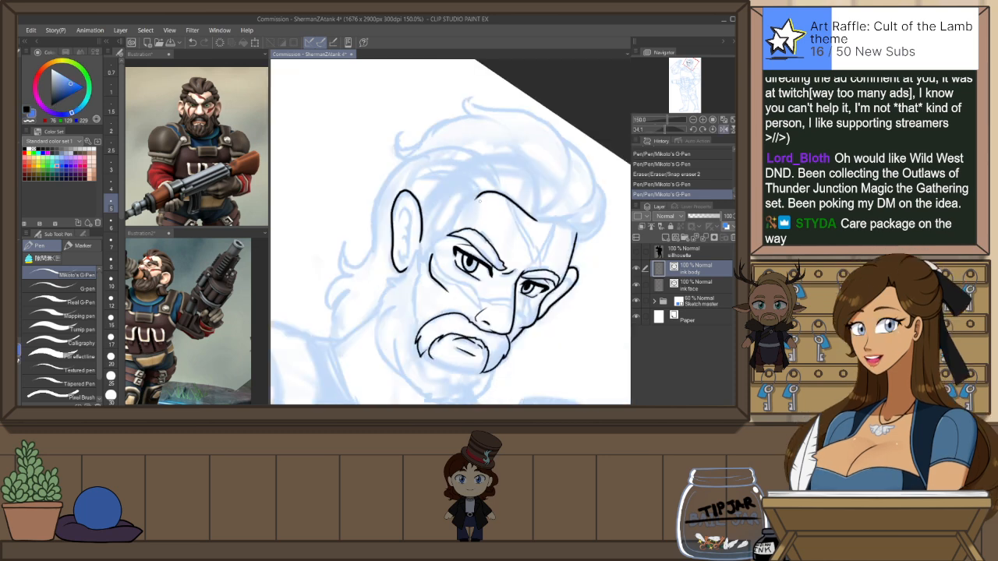
{"action": "key", "text": "ctrl+at"}
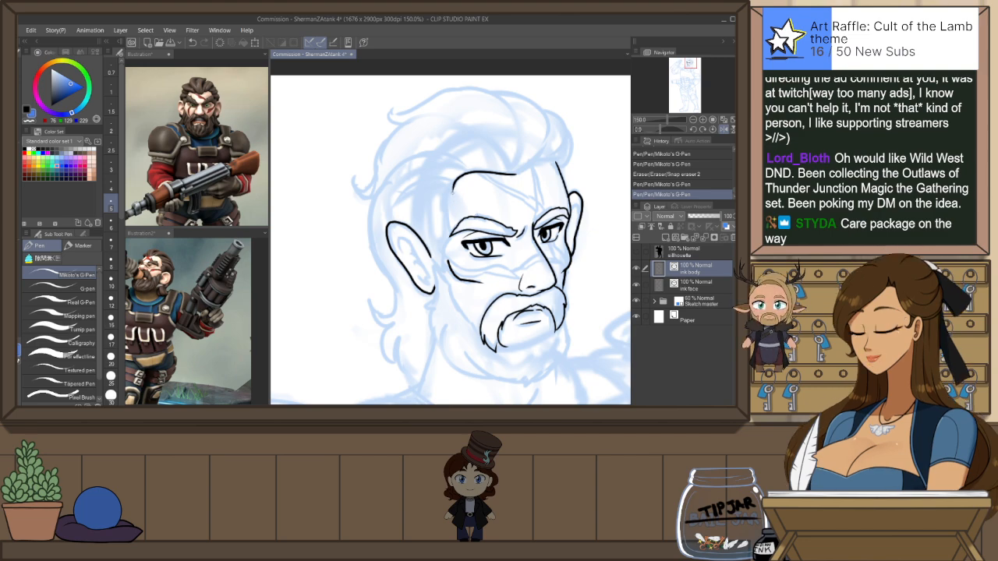
{"action": "left_click_drag", "start_coordinate": [454, 187], "coordinate": [451, 195]}
{"action": "key", "text": "ctrl+z"}
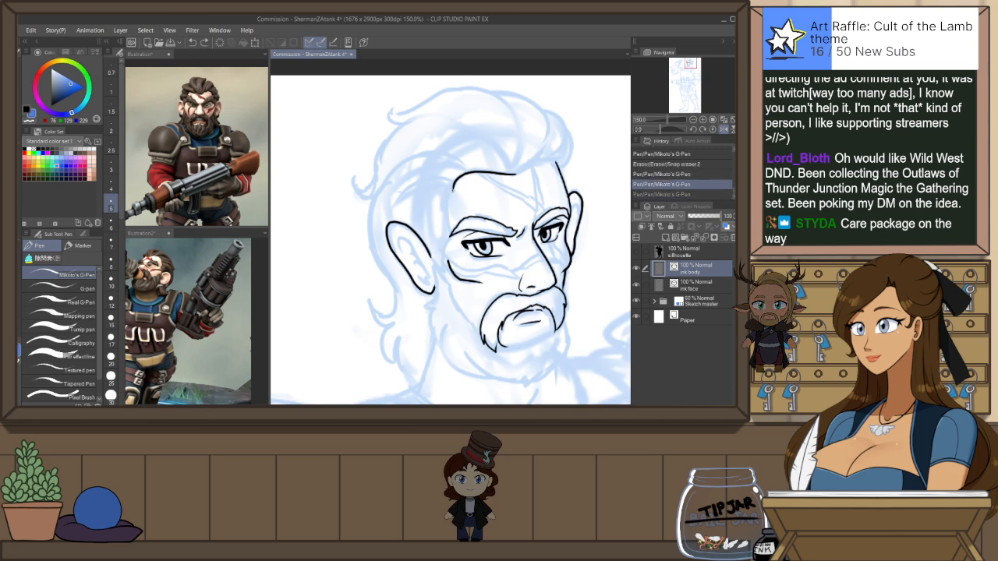
{"action": "key", "text": "x"}
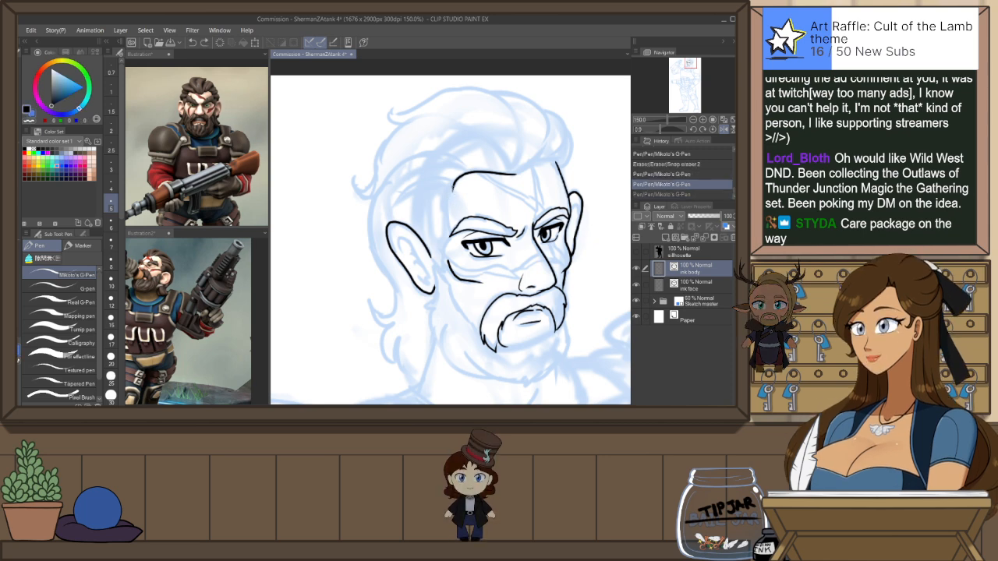
{"action": "left_click_drag", "start_coordinate": [453, 181], "coordinate": [448, 225]}
{"action": "key", "text": "ctrl+z"}
{"action": "left_click_drag", "start_coordinate": [454, 185], "coordinate": [441, 251]}
{"action": "key", "text": "ctrl+z"}
{"action": "left_click_drag", "start_coordinate": [454, 184], "coordinate": [439, 270]}
{"action": "key", "text": "ctrl+z"}
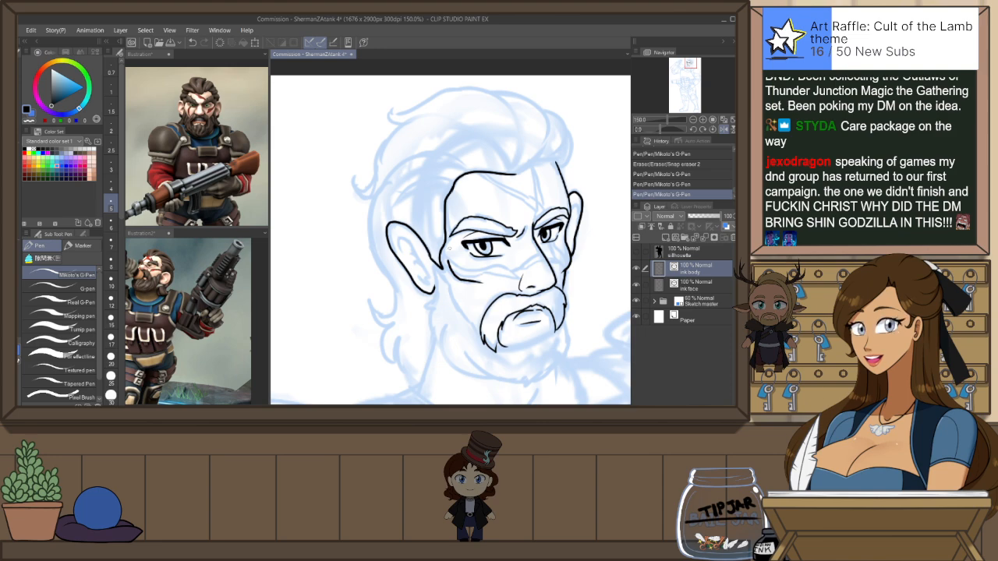
Ink the front hairline's rising curve toward the far side of the forehead, comparing the drawing with and without it
{"action": "key", "text": "h"}
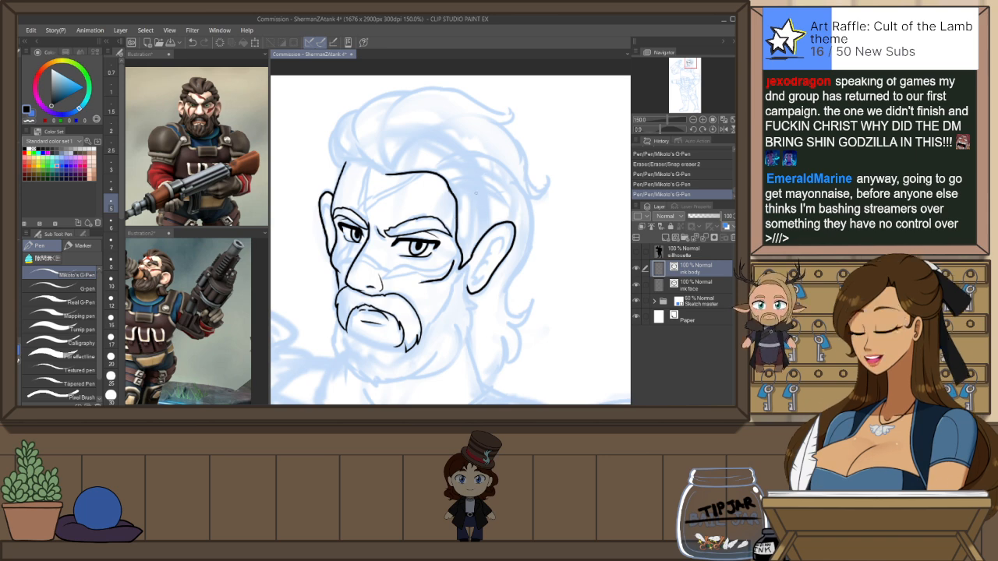
{"action": "key", "text": "h"}
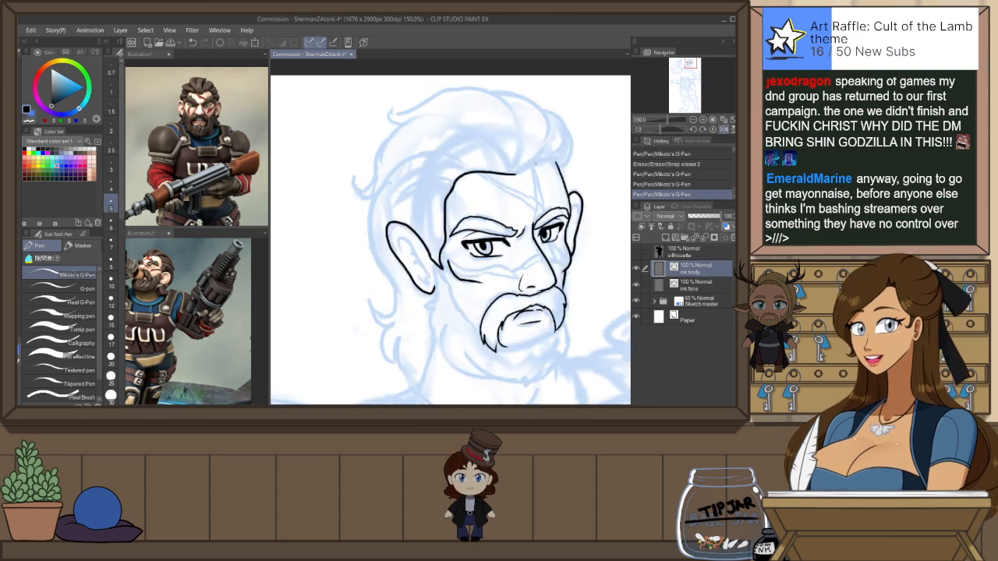
{"action": "key", "text": "ctrl+z"}
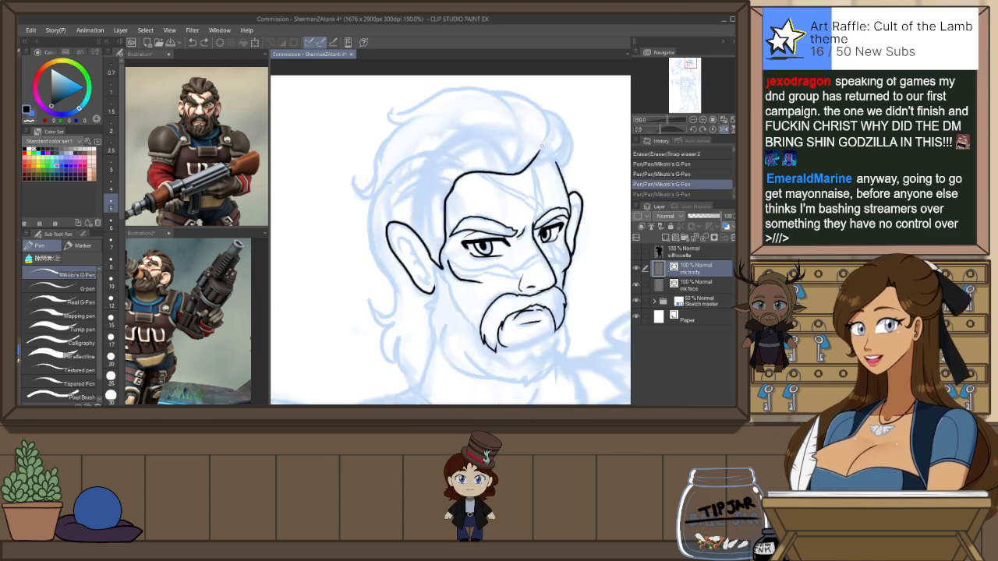
{"action": "key", "text": "ctrl+y"}
{"action": "key", "text": "ctrl+z"}
{"action": "key", "text": "ctrl+y"}
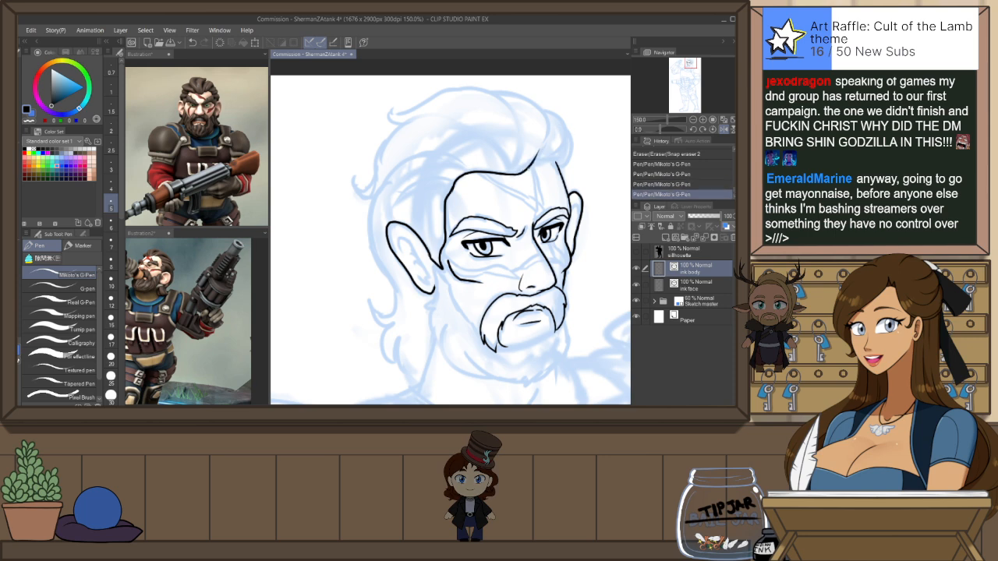
{"action": "key", "text": "ctrl+z"}
{"action": "key", "text": "ctrl+y"}
{"action": "key", "text": "h"}
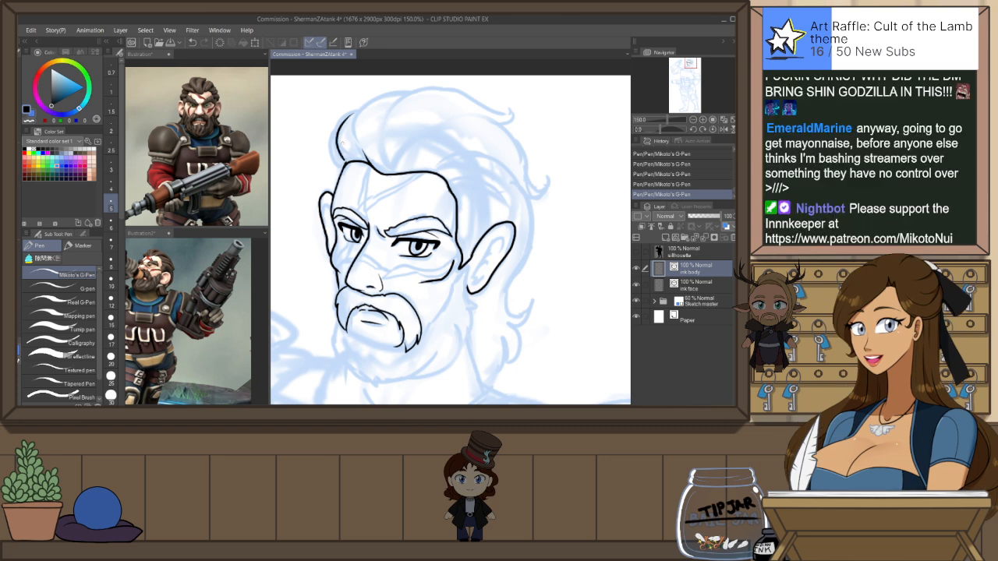
Ink the outer curve of the swept-up hair above the far temple and trim its stray end with Snap eraser 2
{"action": "key", "text": "ctrl+z"}
{"action": "left_click_drag", "start_coordinate": [356, 114], "coordinate": [340, 152]}
{"action": "key", "text": "ctrl+z"}
{"action": "left_click_drag", "start_coordinate": [356, 114], "coordinate": [334, 155]}
{"action": "key", "text": "e"}
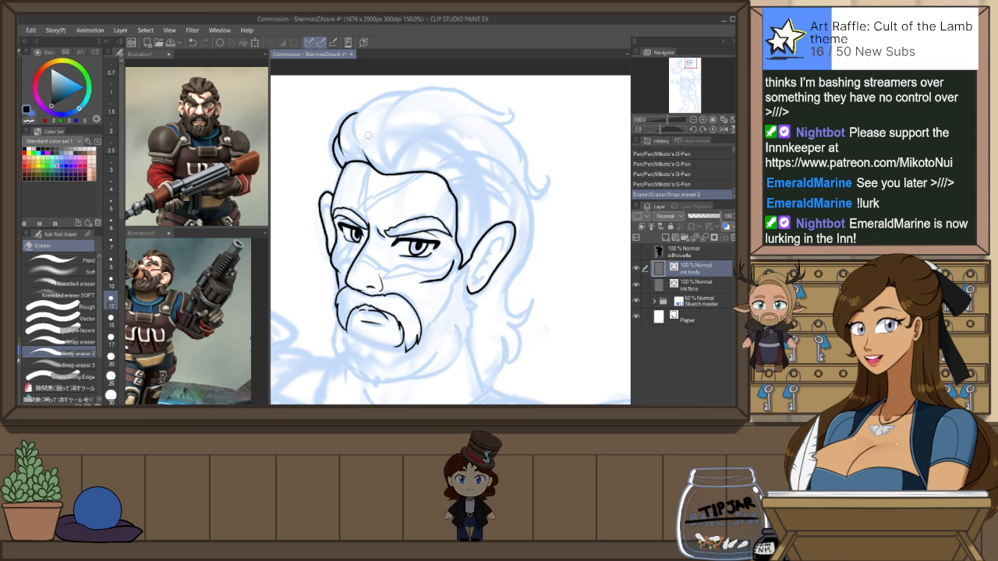
{"action": "key", "text": "h"}
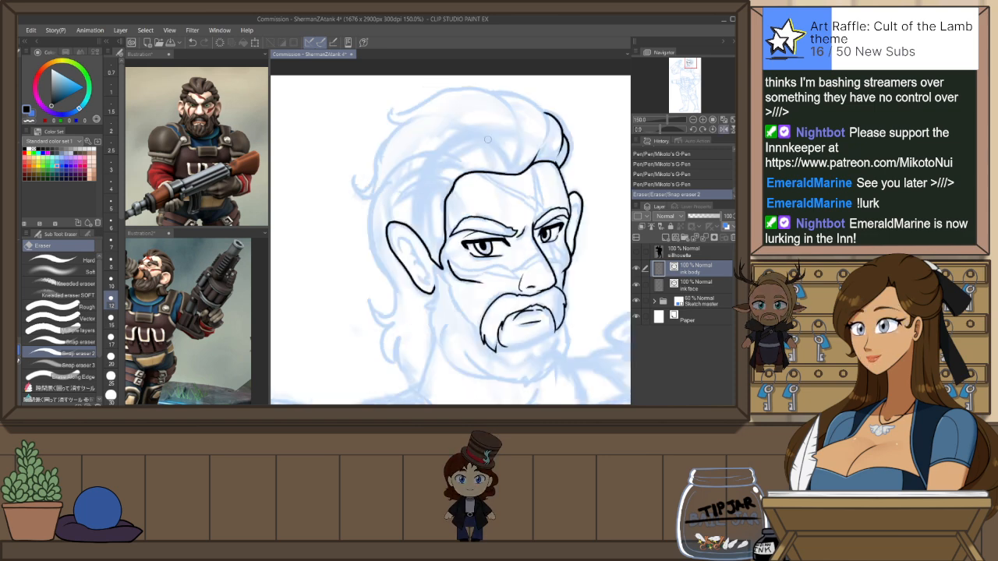
{"action": "key", "text": "p"}
{"action": "key", "text": "x"}
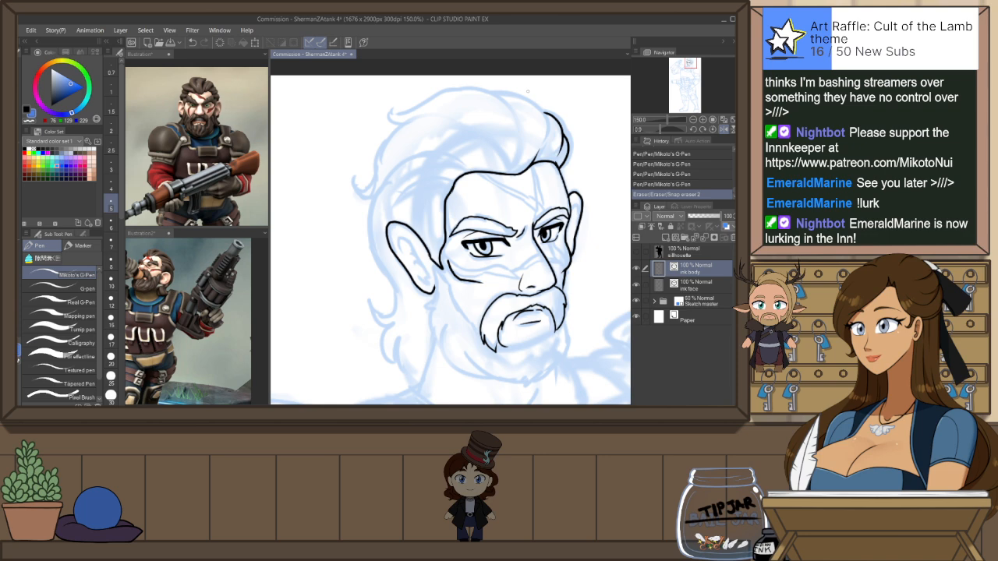
{"action": "key", "text": "h"}
{"action": "key", "text": "p"}
{"action": "left_click_drag", "start_coordinate": [354, 148], "coordinate": [401, 97]}
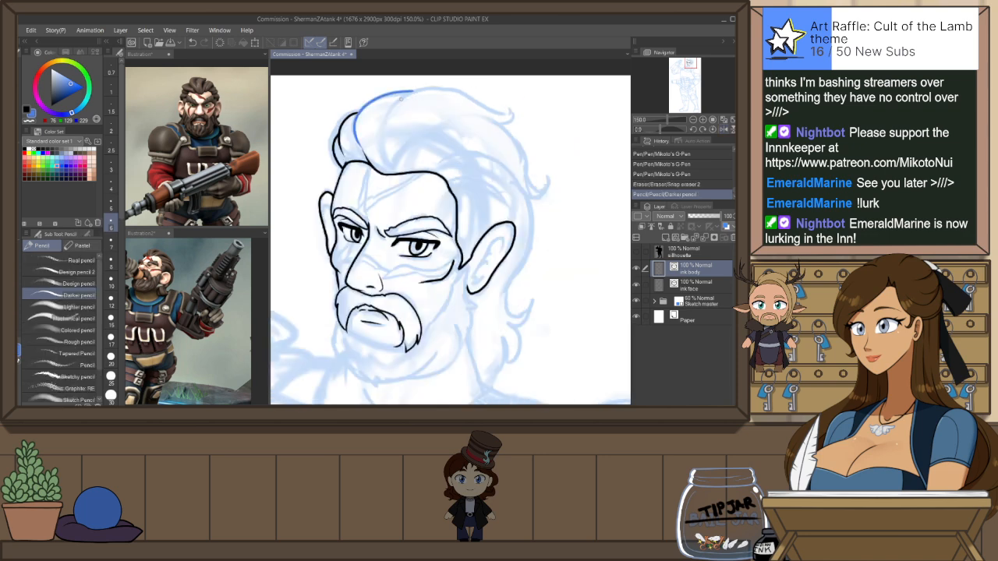
{"action": "key", "text": "x"}
{"action": "key", "text": "ctrl+z"}
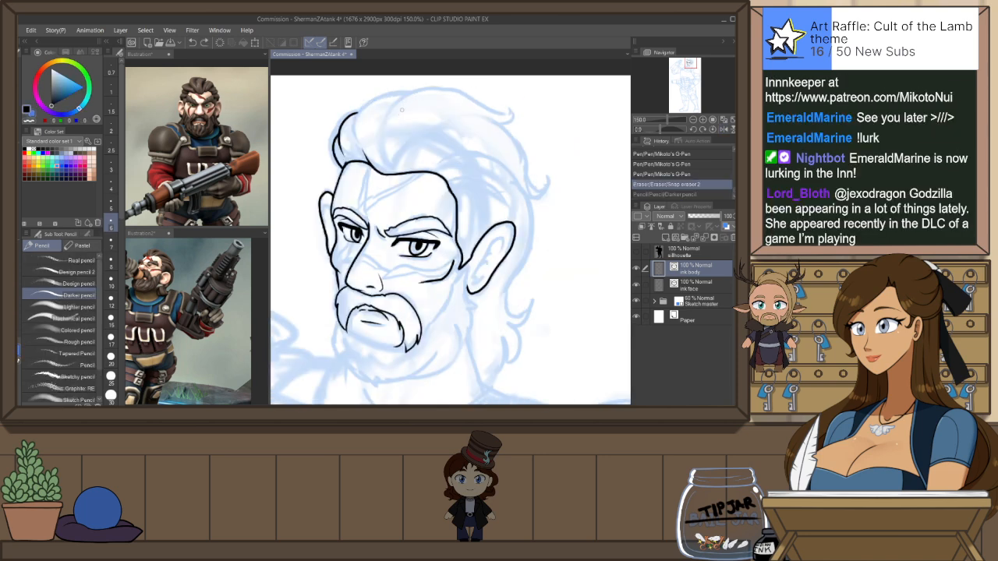
Ink the curved lock rising from above the far temple to the crown with Mikoto's G-Pen
{"action": "mouse_move", "coordinate": [355, 133]}
{"action": "left_mouse_down"}
{"action": "mouse_move", "coordinate": [407, 93]}
{"action": "mouse_move", "coordinate": [360, 137]}
{"action": "left_mouse_up"}
{"action": "key", "text": "ctrl+z"}
{"action": "key", "text": "ctrl+z"}
{"action": "left_click_drag", "start_coordinate": [409, 94], "coordinate": [360, 138]}
{"action": "key", "text": "p"}
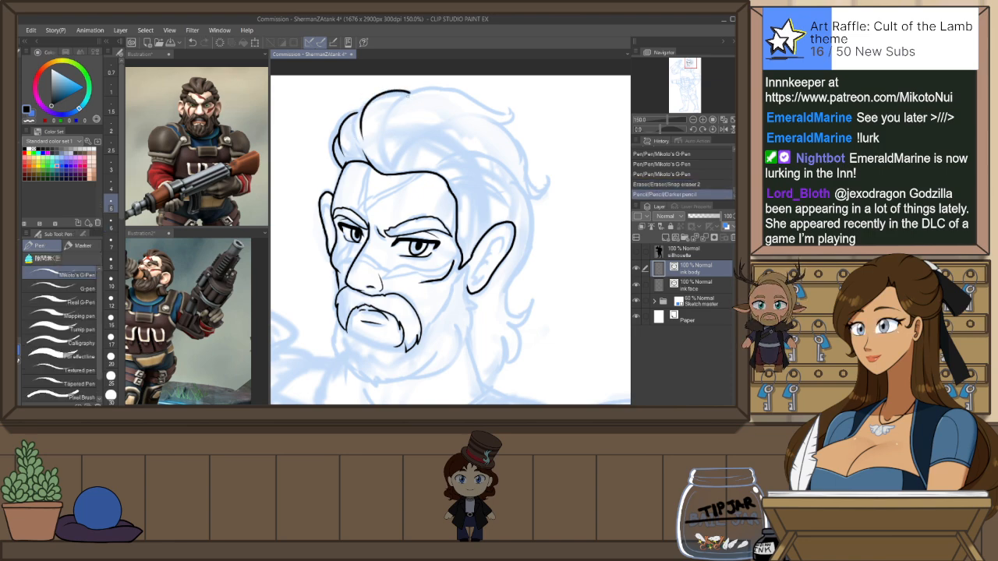
{"action": "key", "text": "ctrl+z"}
{"action": "left_click_drag", "start_coordinate": [409, 92], "coordinate": [357, 137]}
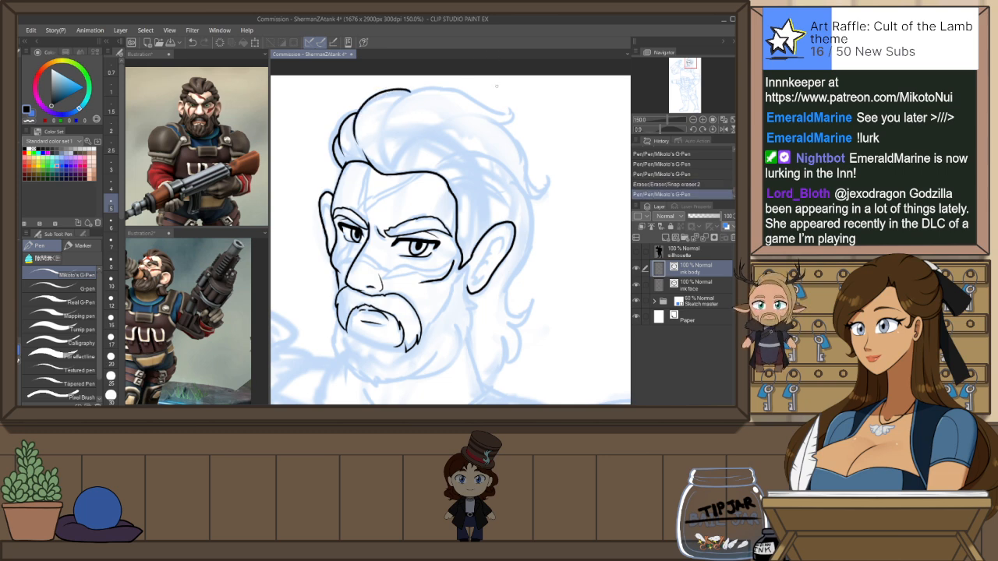
Ink the top hair outline from the crown to its back tip, plus the inner strand falling toward the forehead
{"action": "mouse_move", "coordinate": [509, 113]}
{"action": "left_mouse_down"}
{"action": "mouse_move", "coordinate": [465, 94]}
{"action": "mouse_move", "coordinate": [383, 133]}
{"action": "left_mouse_up"}
{"action": "key", "text": "ctrl+z"}
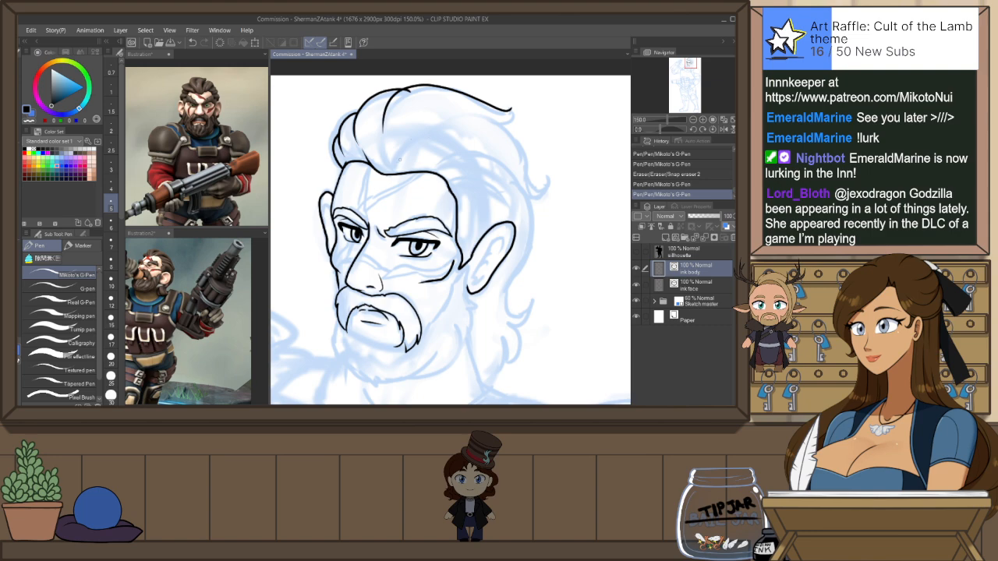
{"action": "key", "text": "ctrl+z"}
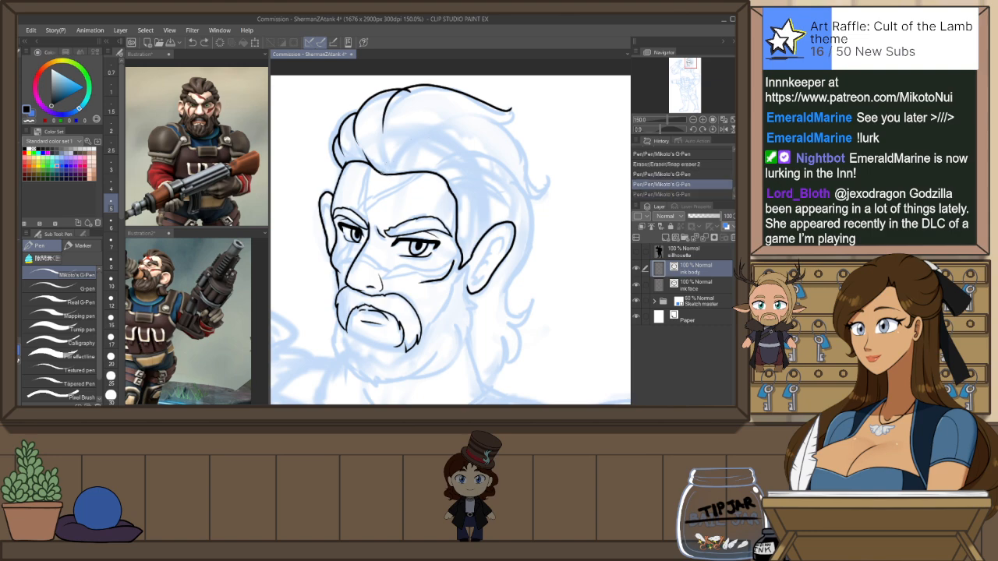
{"action": "key", "text": "ctrl+y"}
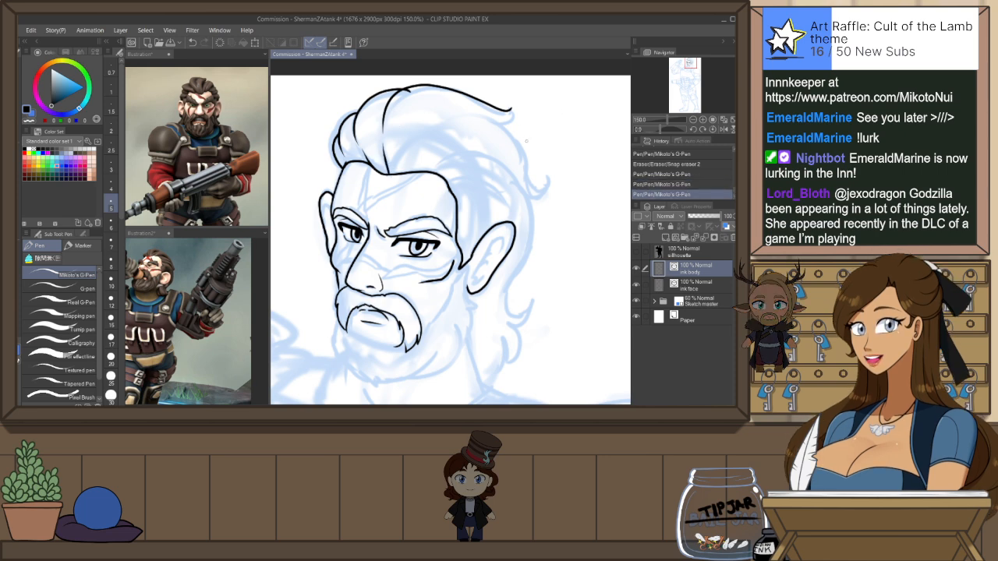
Flip the canvas and reshape the top hair outline to the sketch with Pinch vector line
{"action": "key", "text": "h"}
{"action": "key", "text": "y"}
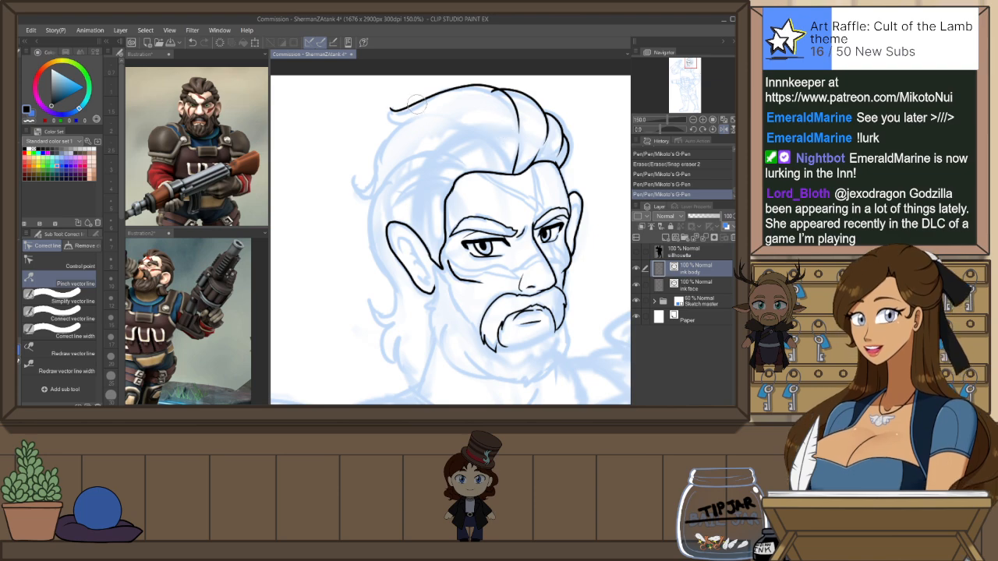
{"action": "left_click_drag", "start_coordinate": [467, 85], "coordinate": [470, 91]}
{"action": "left_click_drag", "start_coordinate": [517, 113], "coordinate": [506, 102]}
{"action": "key", "text": "ctrl+z"}
{"action": "left_click_drag", "start_coordinate": [413, 104], "coordinate": [414, 106]}
{"action": "left_click_drag", "start_coordinate": [469, 87], "coordinate": [483, 89]}
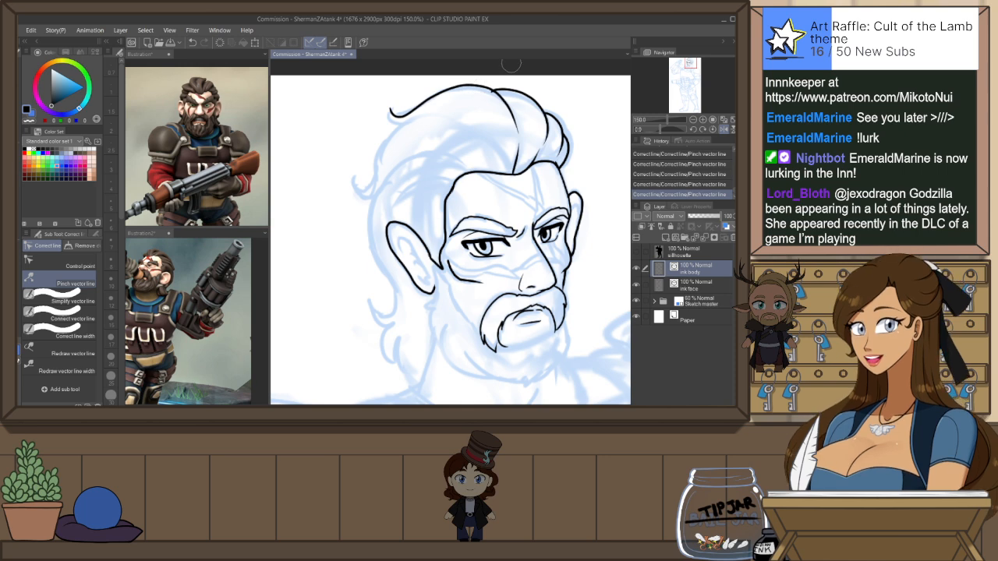
Ink the hooked curl at the back tip of the top hair outline with Mikoto's G-Pen
{"action": "key", "text": "p"}
{"action": "left_click_drag", "start_coordinate": [400, 119], "coordinate": [421, 104]}
{"action": "key", "text": "ctrl+z"}
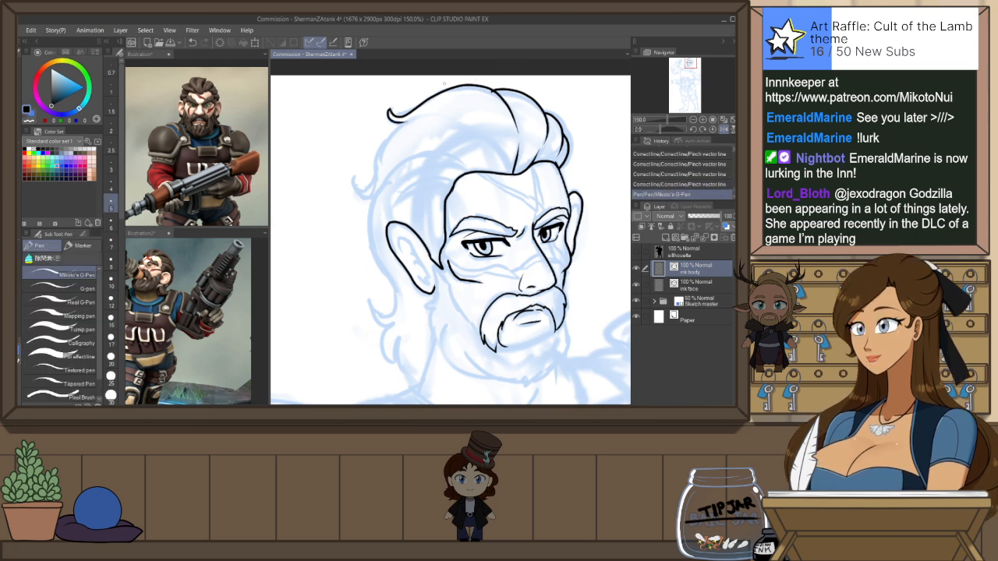
{"action": "left_click_drag", "start_coordinate": [357, 186], "coordinate": [419, 117]}
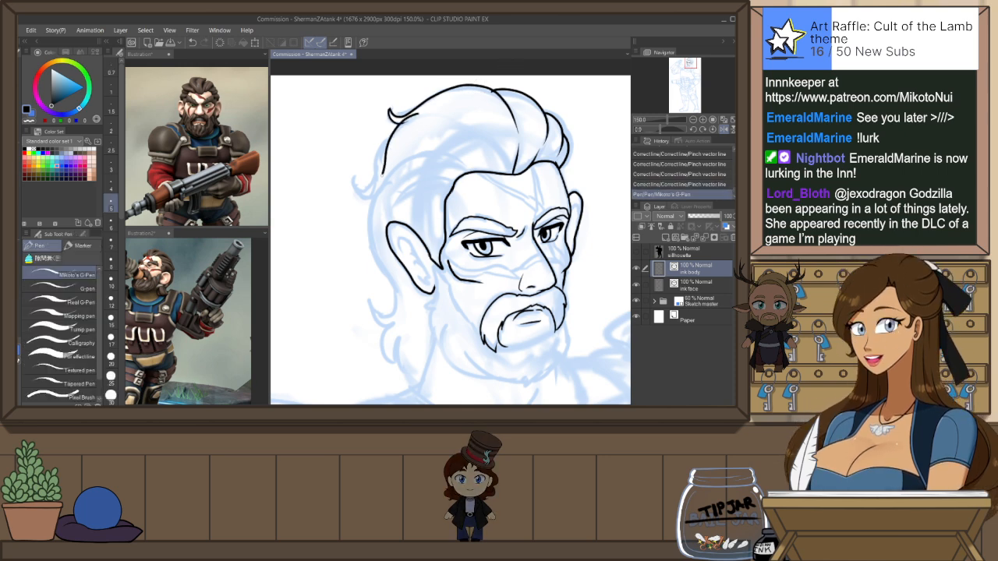
{"action": "key", "text": "ctrl+z"}
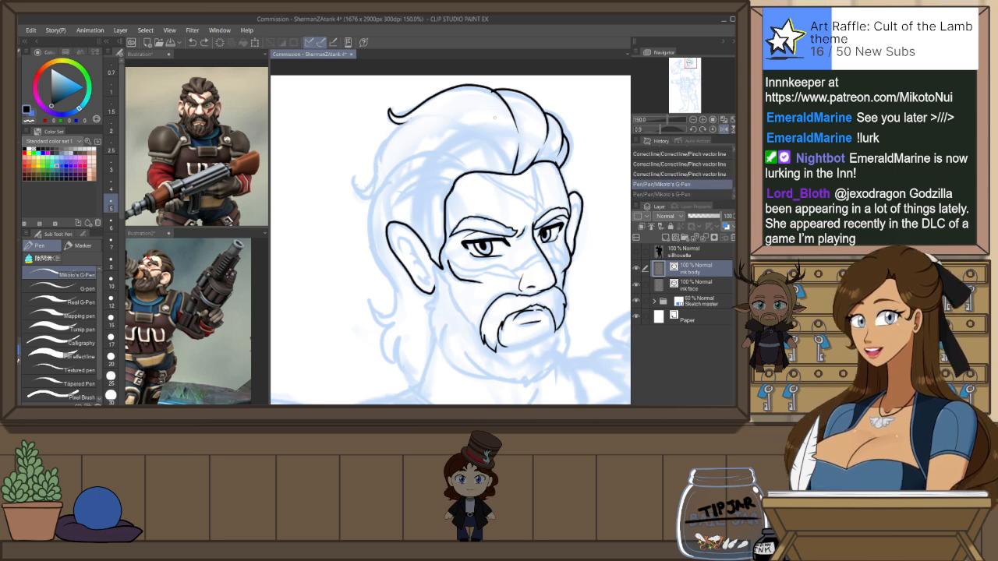
{"action": "mouse_move", "coordinate": [488, 134]}
{"action": "left_mouse_down"}
{"action": "mouse_move", "coordinate": [475, 115]}
{"action": "mouse_move", "coordinate": [357, 186]}
{"action": "left_mouse_up"}
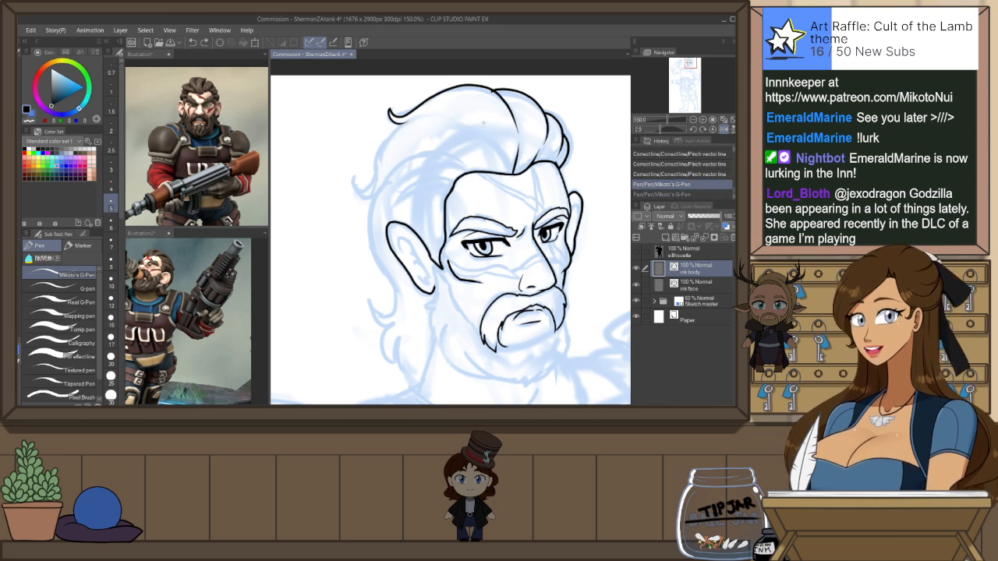
{"action": "key", "text": "ctrl+z"}
{"action": "left_click_drag", "start_coordinate": [421, 112], "coordinate": [388, 156]}
{"action": "key", "text": "ctrl+z"}
Flip and rotate the canvas, then ink the top lock's inner edge from its back curl toward the forehead
{"action": "key", "text": "h"}
{"action": "key", "text": "r"}
{"action": "left_click_drag", "start_coordinate": [567, 215], "coordinate": [470, 116]}
{"action": "key", "text": "p"}
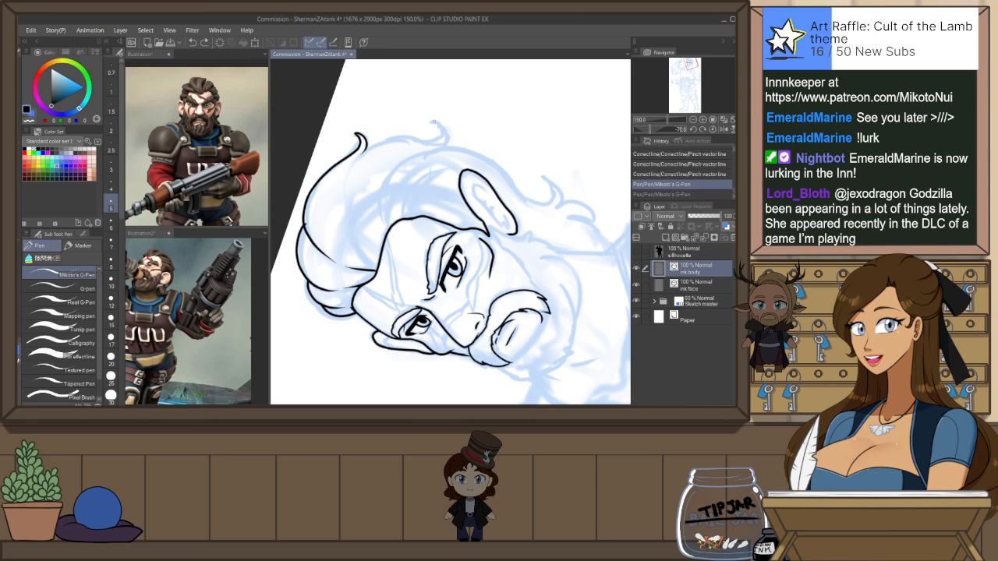
{"action": "left_click_drag", "start_coordinate": [390, 137], "coordinate": [330, 198]}
{"action": "key", "text": "ctrl+z"}
{"action": "key", "text": "ctrl+z"}
{"action": "mouse_move", "coordinate": [434, 122]}
{"action": "left_mouse_down"}
{"action": "mouse_move", "coordinate": [386, 146]}
{"action": "mouse_move", "coordinate": [331, 205]}
{"action": "left_mouse_up"}
{"action": "key", "text": "ctrl+z"}
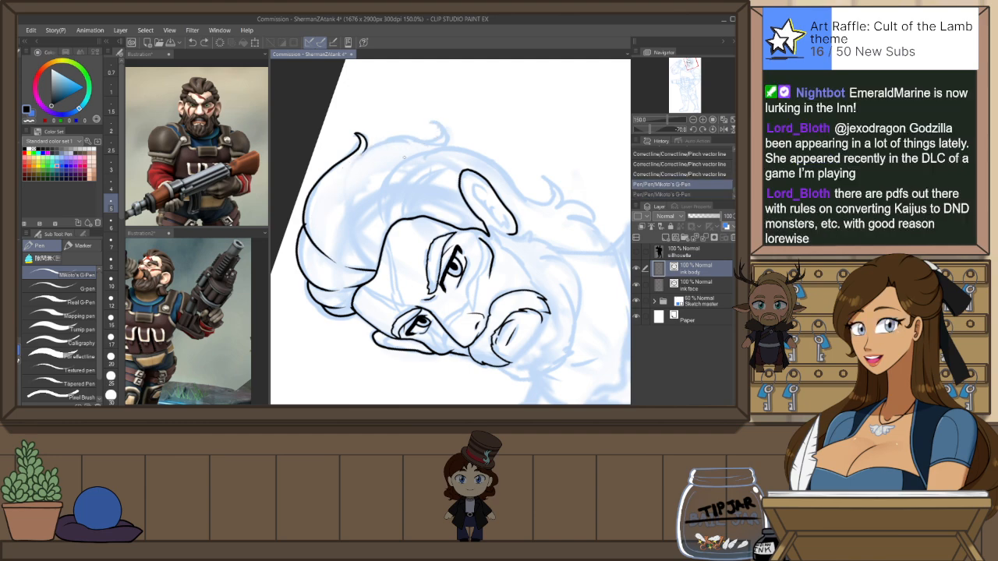
{"action": "mouse_move", "coordinate": [366, 148]}
{"action": "left_mouse_down"}
{"action": "mouse_move", "coordinate": [335, 192]}
{"action": "mouse_move", "coordinate": [341, 248]}
{"action": "left_mouse_up"}
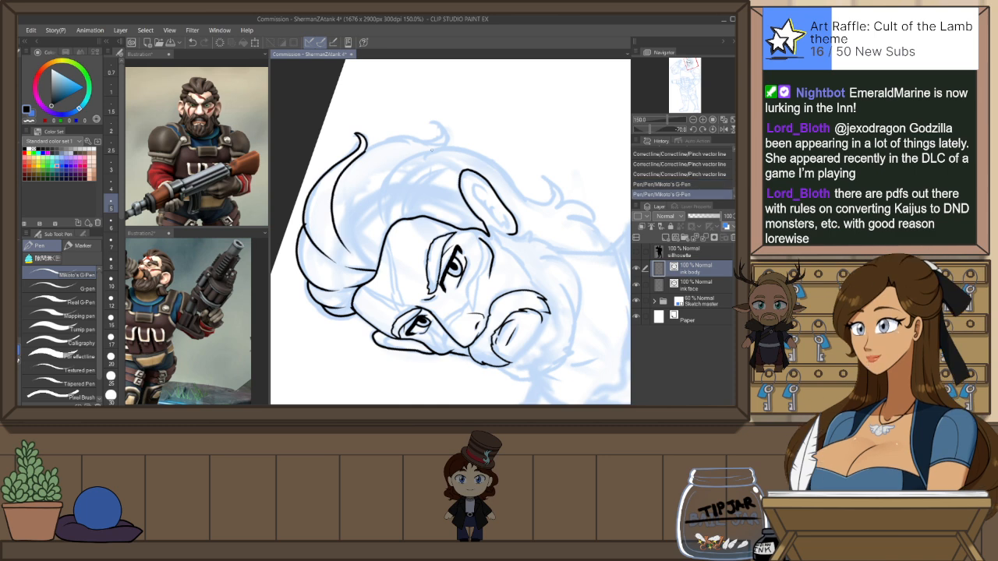
Flip and rotate the canvas again, then ink the second back lock's outer curve down to its curled tip
{"action": "key", "text": "h"}
{"action": "key", "text": "r"}
{"action": "left_click_drag", "start_coordinate": [497, 110], "coordinate": [452, 101]}
{"action": "left_click_drag", "start_coordinate": [567, 173], "coordinate": [377, 150]}
{"action": "key", "text": "p"}
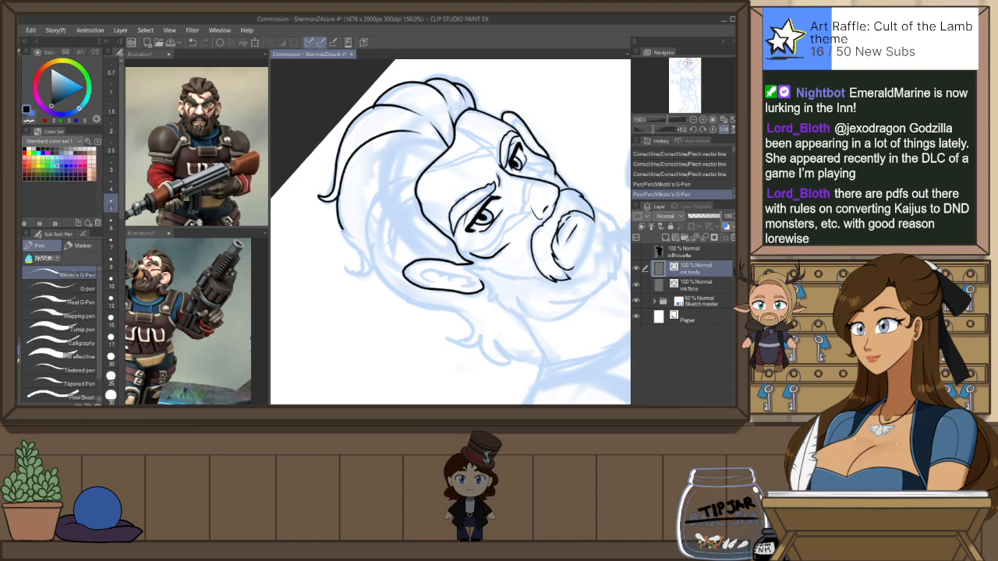
{"action": "left_click_drag", "start_coordinate": [347, 204], "coordinate": [339, 215]}
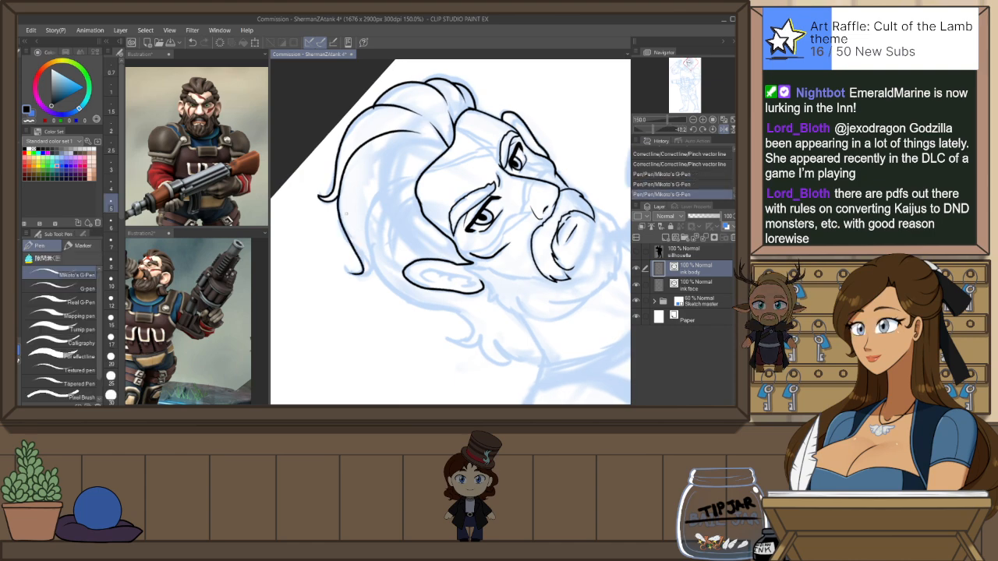
{"action": "key", "text": "ctrl+z"}
{"action": "key", "text": "ctrl+y"}
{"action": "key", "text": "ctrl+z"}
{"action": "mouse_move", "coordinate": [340, 184]}
{"action": "left_mouse_down"}
{"action": "mouse_move", "coordinate": [335, 222]}
{"action": "mouse_move", "coordinate": [363, 264]}
{"action": "left_mouse_up"}
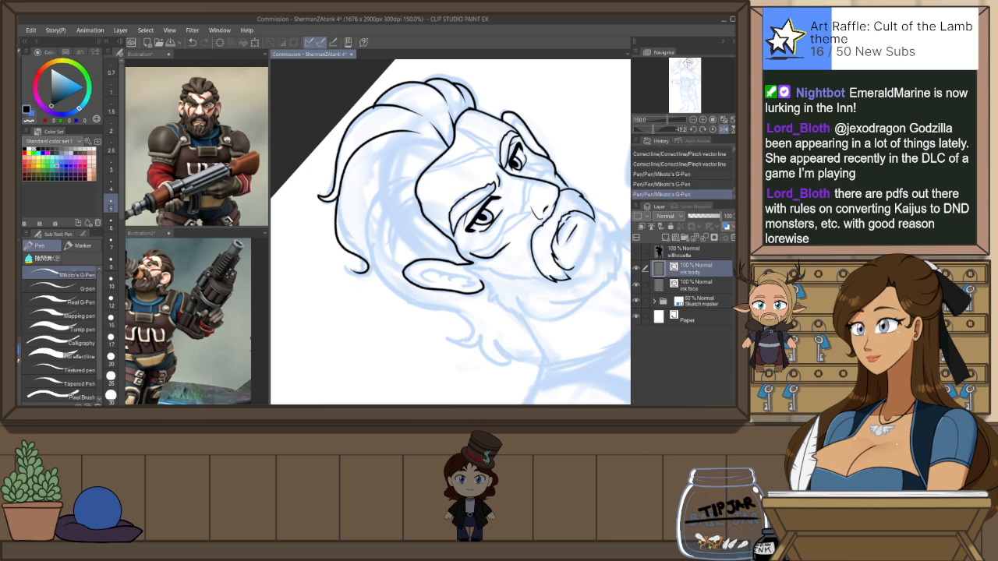
{"action": "key", "text": "ctrl+z"}
{"action": "key", "text": "ctrl+y"}
Level the canvas and trim the overlapping hair line at the crown with Snap eraser 2
{"action": "key", "text": "ctrl+@"}
{"action": "key", "text": "e"}
{"action": "left_click_drag", "start_coordinate": [486, 90], "coordinate": [496, 100]}
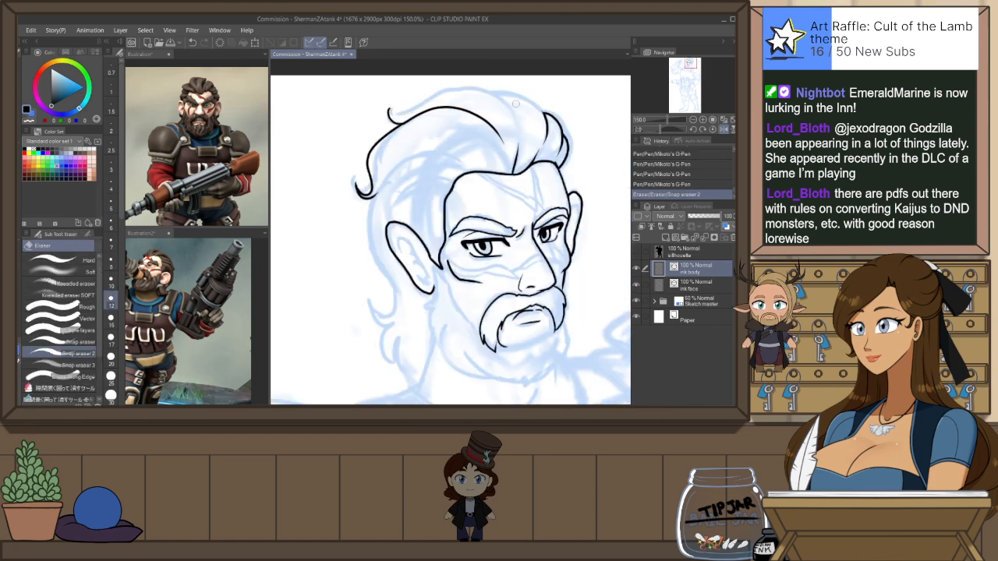
{"action": "left_click_drag", "start_coordinate": [585, 137], "coordinate": [562, 140]}
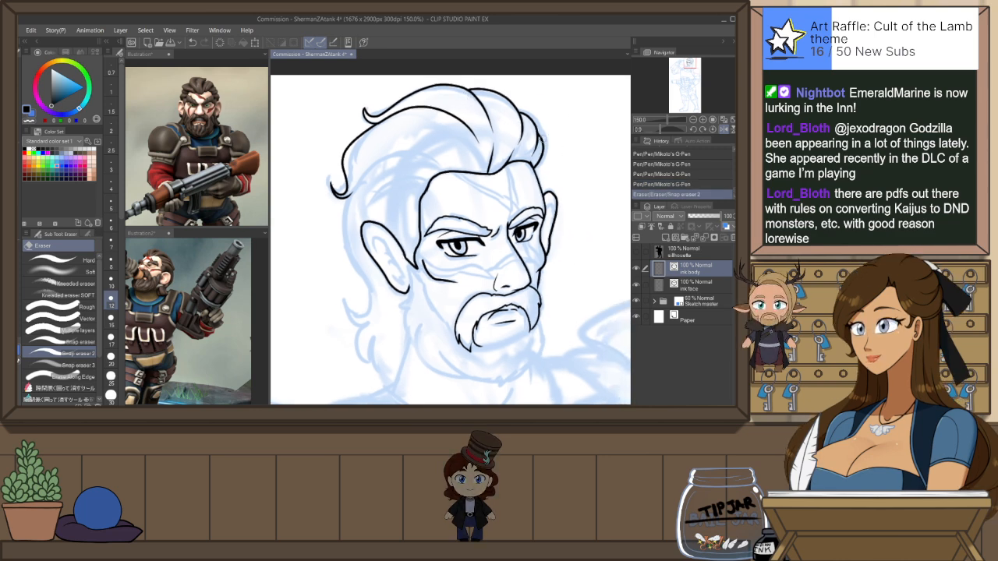
Ink the second back lock's lower edge from its tip toward the forehead and adjust the vector line's points
{"action": "key", "text": "p"}
{"action": "left_click_drag", "start_coordinate": [377, 161], "coordinate": [446, 146]}
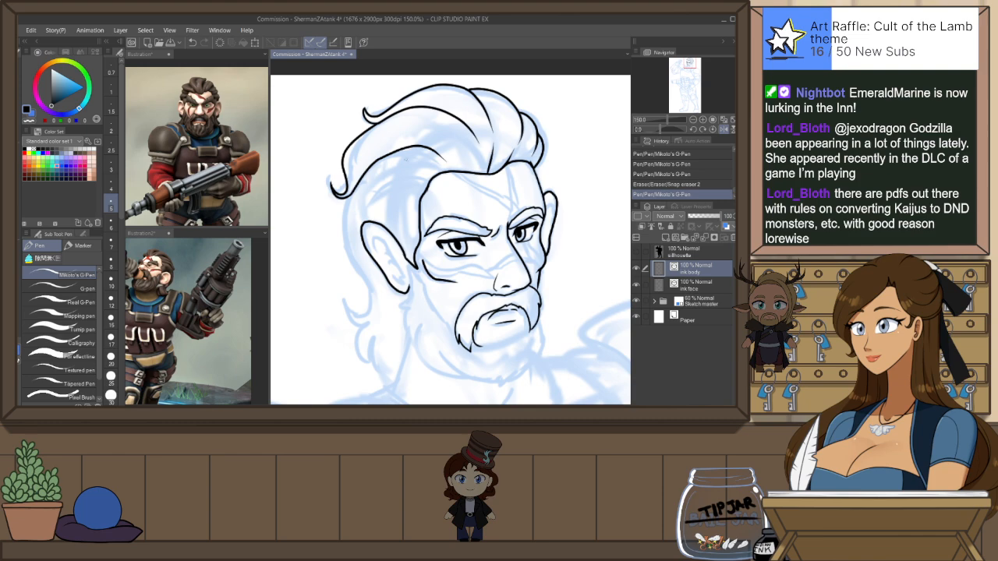
{"action": "key", "text": "ctrl+z"}
{"action": "left_click_drag", "start_coordinate": [348, 196], "coordinate": [443, 144]}
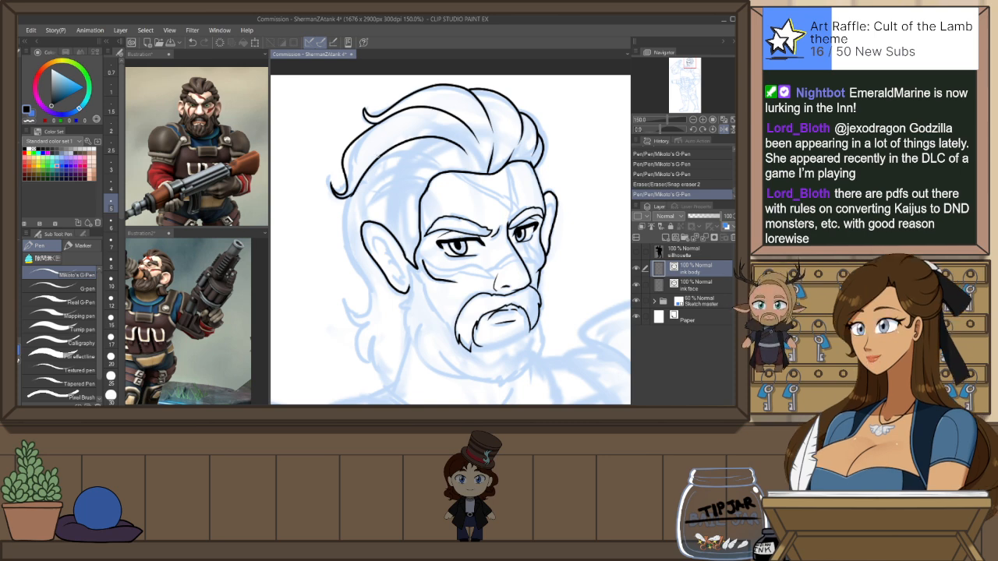
{"action": "left_click", "coordinate": [378, 157], "text": "ctrl"}
{"action": "left_click_drag", "start_coordinate": [350, 198], "coordinate": [347, 196]}
{"action": "left_click", "coordinate": [428, 141]}
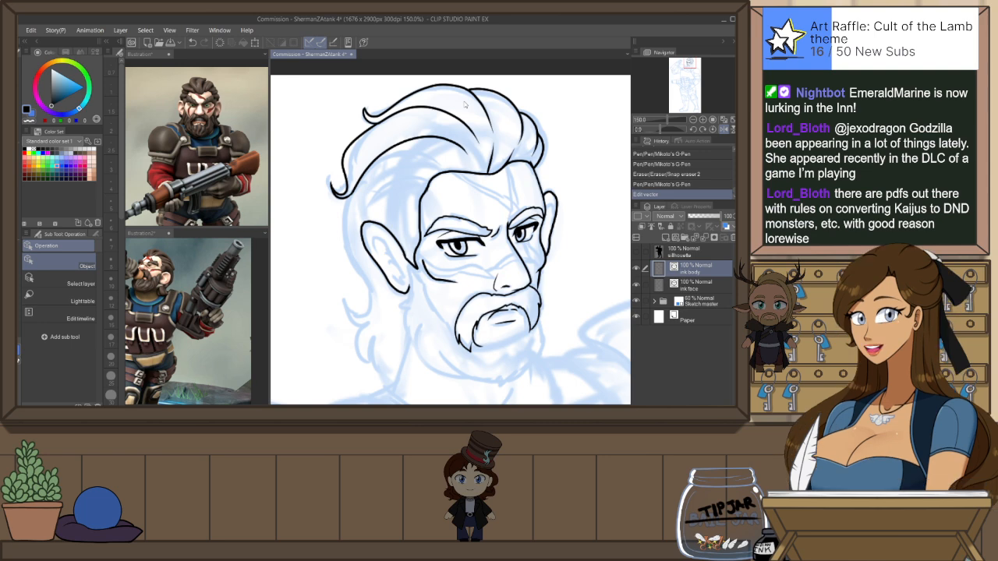
{"action": "left_click_drag", "start_coordinate": [484, 175], "coordinate": [484, 163]}
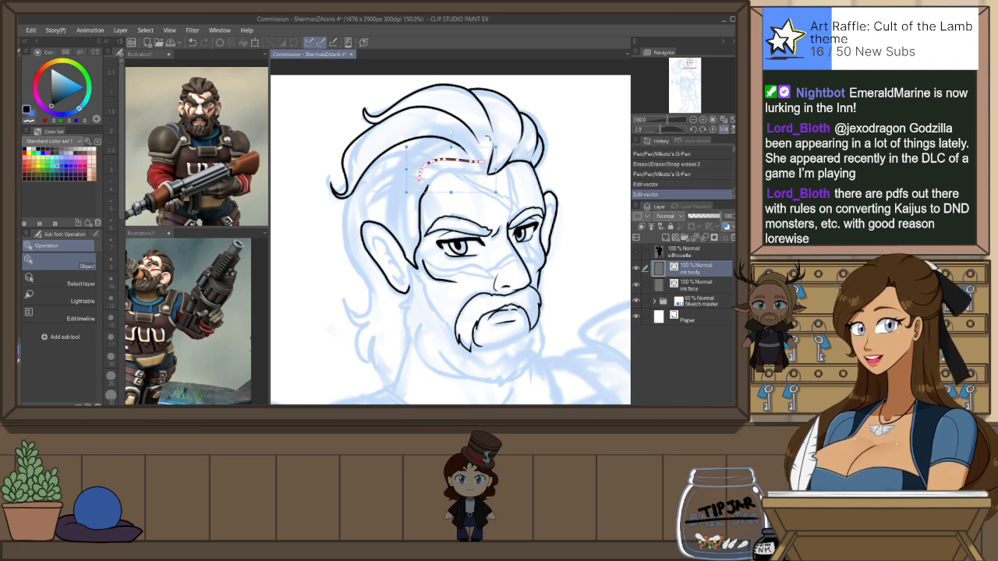
{"action": "key", "text": "ctrl+z"}
Flip the canvas, ink a strand sweeping back from the front hairline, and trim its stray end with Snap eraser 2
{"action": "key", "text": "p"}
{"action": "key", "text": "h"}
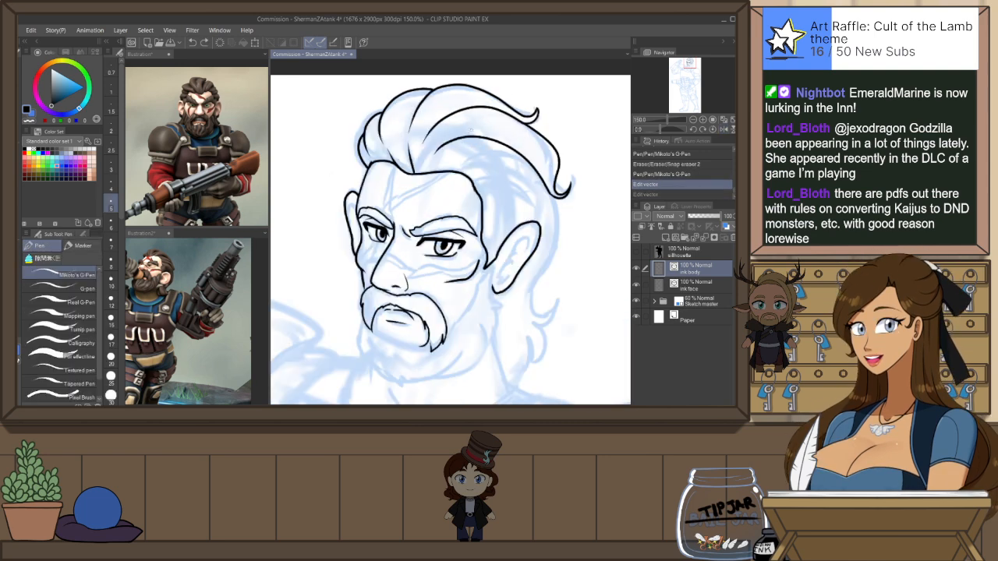
{"action": "left_click_drag", "start_coordinate": [421, 173], "coordinate": [438, 146]}
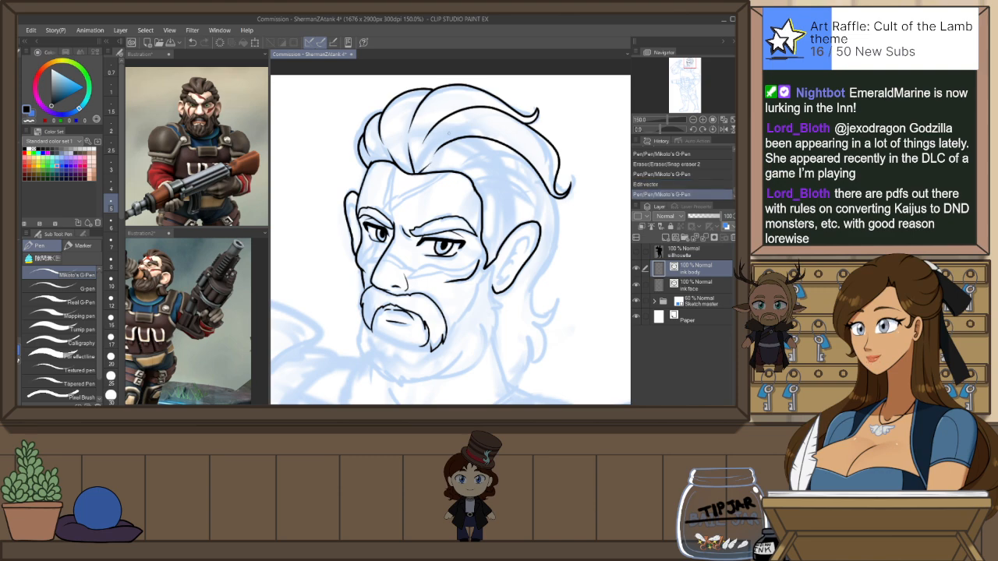
{"action": "key", "text": "e"}
{"action": "left_click", "coordinate": [412, 162]}
{"action": "key", "text": "p"}
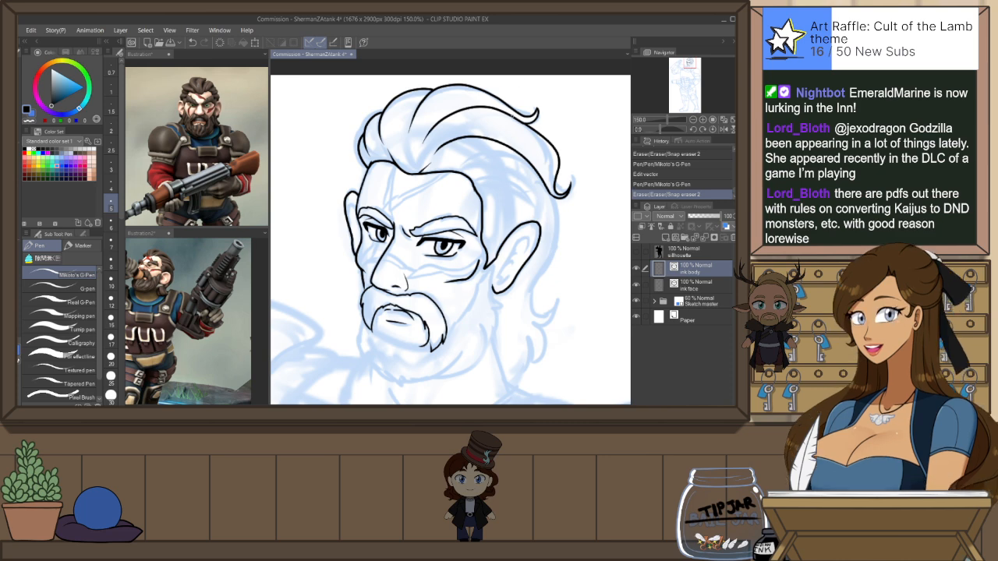
Flip the canvas and ink the back hair outline from the upper lock down behind the near ear with Mikoto's G-Pen
{"action": "key", "text": "h"}
{"action": "key", "text": "p"}
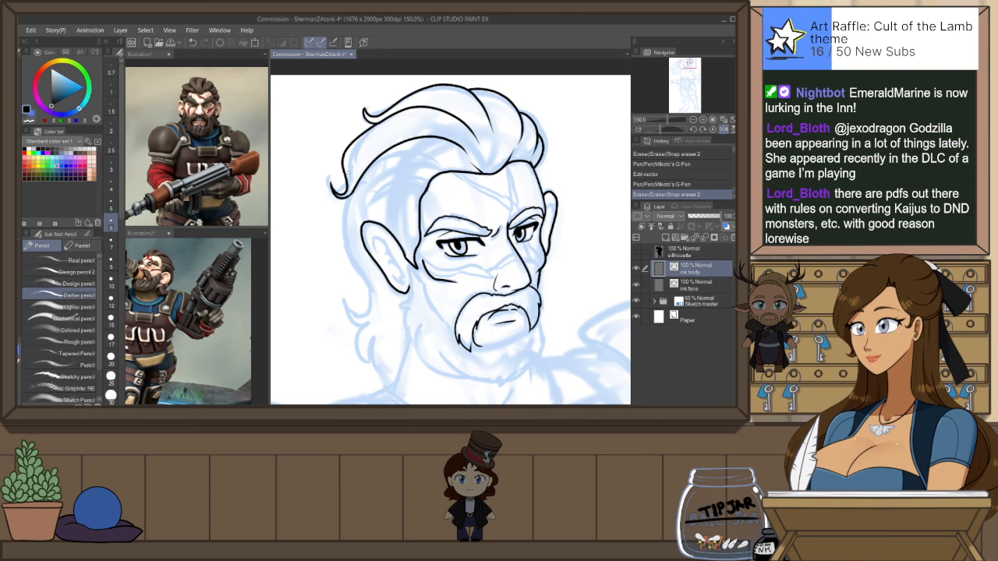
{"action": "left_click_drag", "start_coordinate": [375, 247], "coordinate": [368, 188]}
{"action": "left_click_drag", "start_coordinate": [346, 136], "coordinate": [339, 229]}
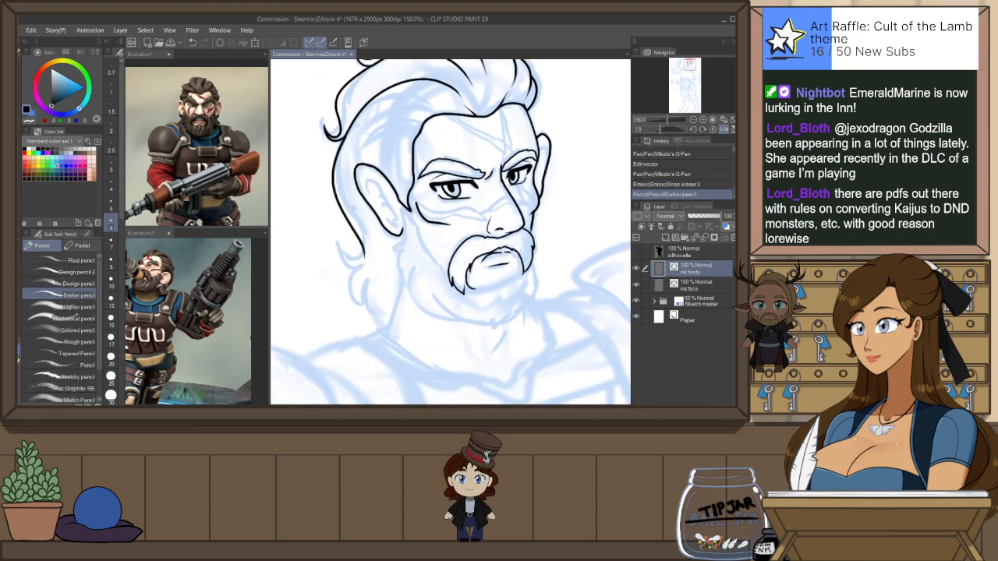
{"action": "key", "text": "ctrl+z"}
{"action": "key", "text": "p"}
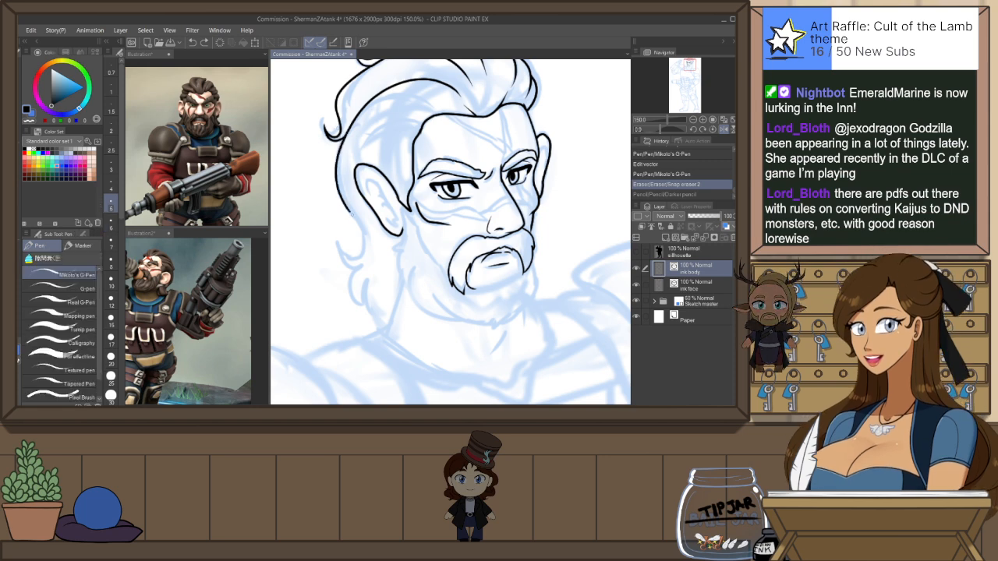
{"action": "left_click", "coordinate": [356, 197]}
{"action": "key", "text": "ctrl+z"}
{"action": "left_click_drag", "start_coordinate": [348, 142], "coordinate": [363, 237]}
{"action": "key", "text": "ctrl+z"}
{"action": "left_click_drag", "start_coordinate": [345, 137], "coordinate": [341, 247]}
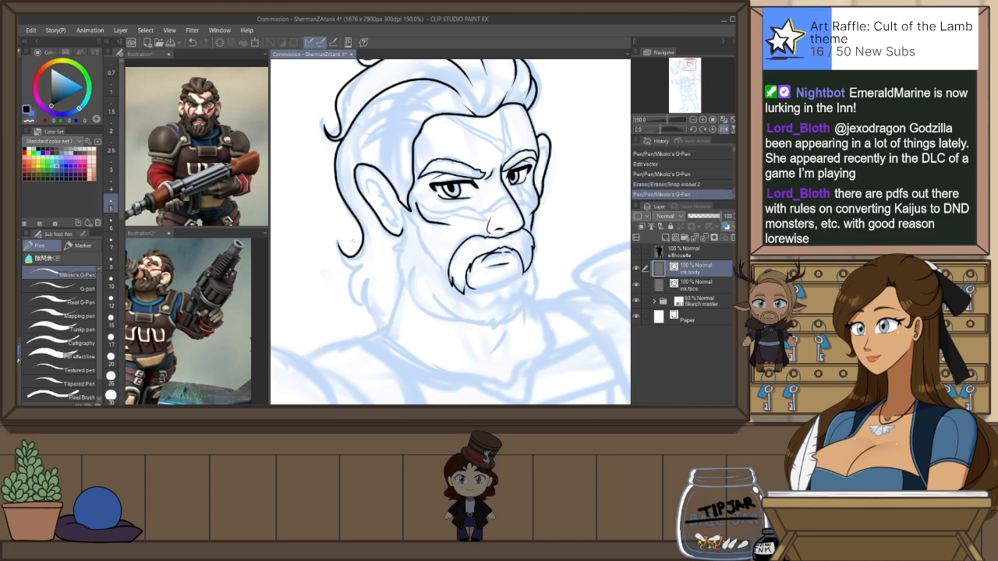
{"action": "key", "text": "ctrl+z"}
{"action": "key", "text": "ctrl+y"}
Ink the underside of the nape curl and its inner edge rising behind the near ear
{"action": "left_click_drag", "start_coordinate": [338, 243], "coordinate": [361, 248]}
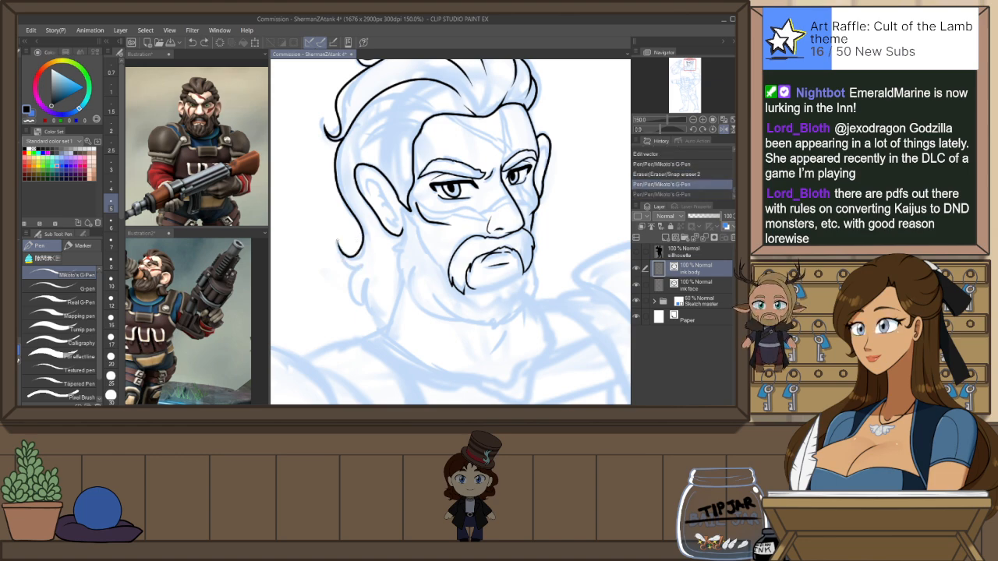
{"action": "key", "text": "ctrl+z"}
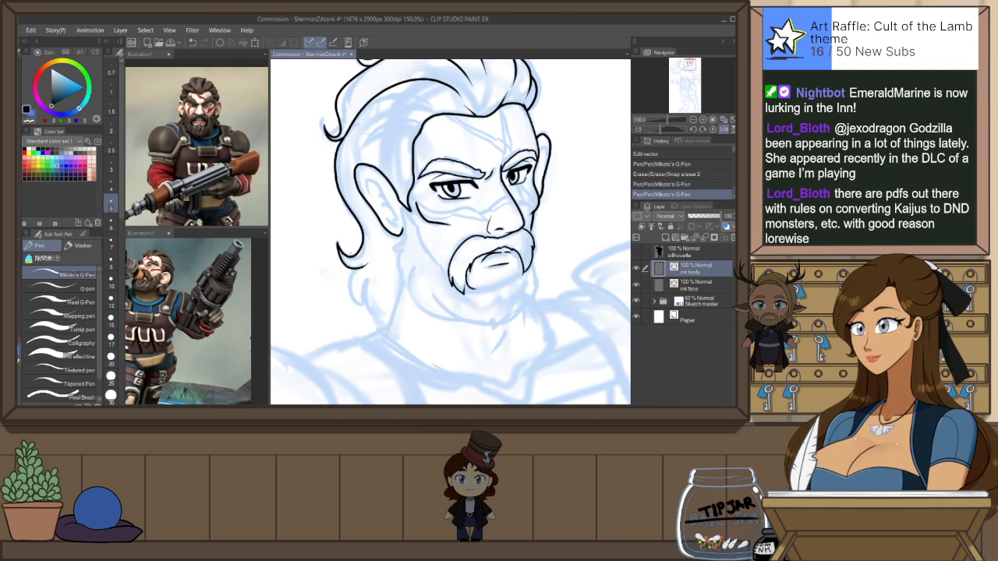
{"action": "mouse_move", "coordinate": [338, 240]}
{"action": "left_mouse_down"}
{"action": "mouse_move", "coordinate": [363, 257]}
{"action": "mouse_move", "coordinate": [372, 209]}
{"action": "left_mouse_up"}
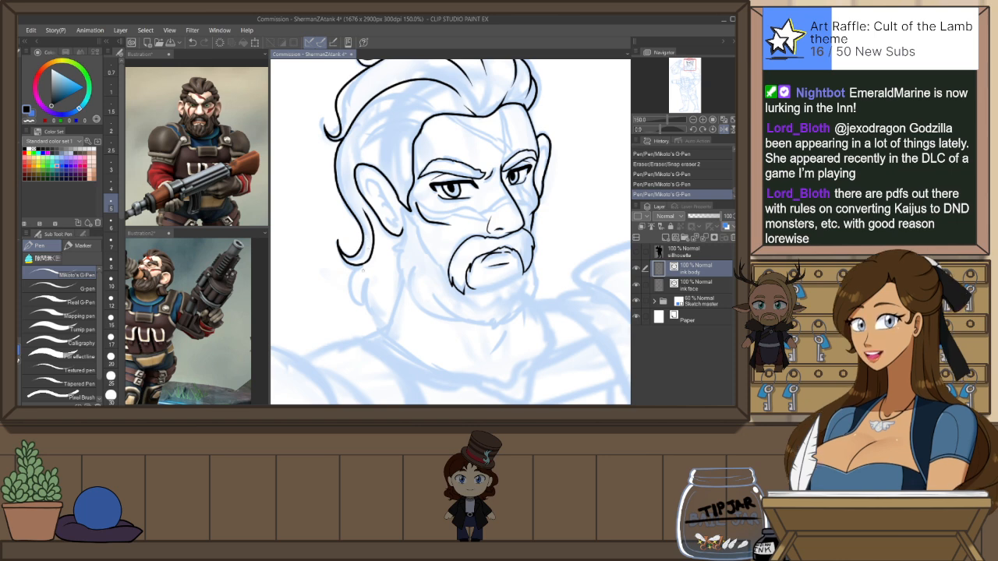
{"action": "key", "text": "ctrl+z"}
{"action": "mouse_move", "coordinate": [357, 266]}
{"action": "left_mouse_down"}
{"action": "mouse_move", "coordinate": [364, 304]}
{"action": "mouse_move", "coordinate": [349, 262]}
{"action": "left_mouse_up"}
{"action": "key", "text": "ctrl+z"}
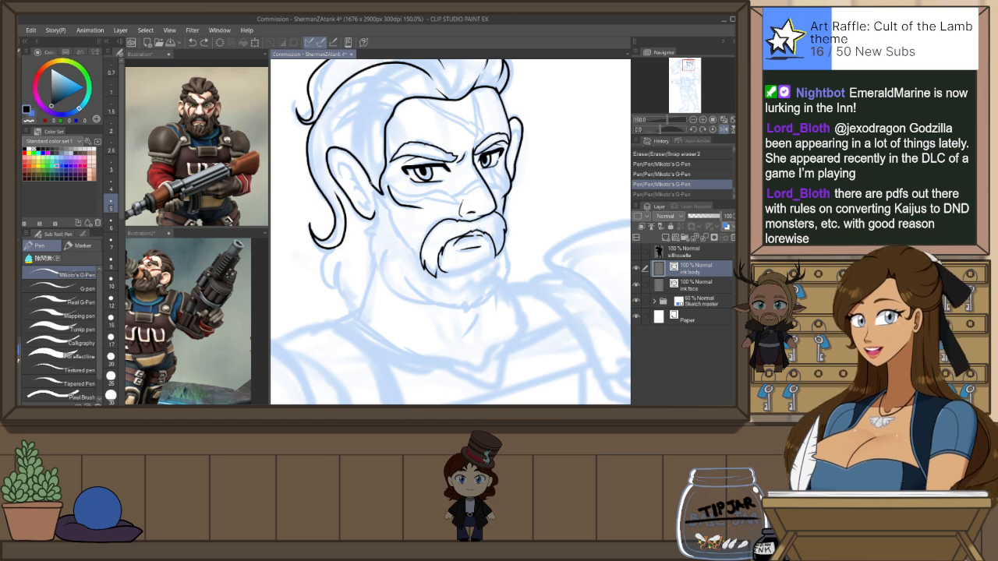
Ink the short hair line just below the near ear, comparing the drawing with and without it
{"action": "left_click_drag", "start_coordinate": [378, 187], "coordinate": [368, 234]}
{"action": "key", "text": "ctrl+z"}
{"action": "key", "text": "ctrl+z"}
{"action": "key", "text": "ctrl+z"}
{"action": "key", "text": "ctrl+y"}
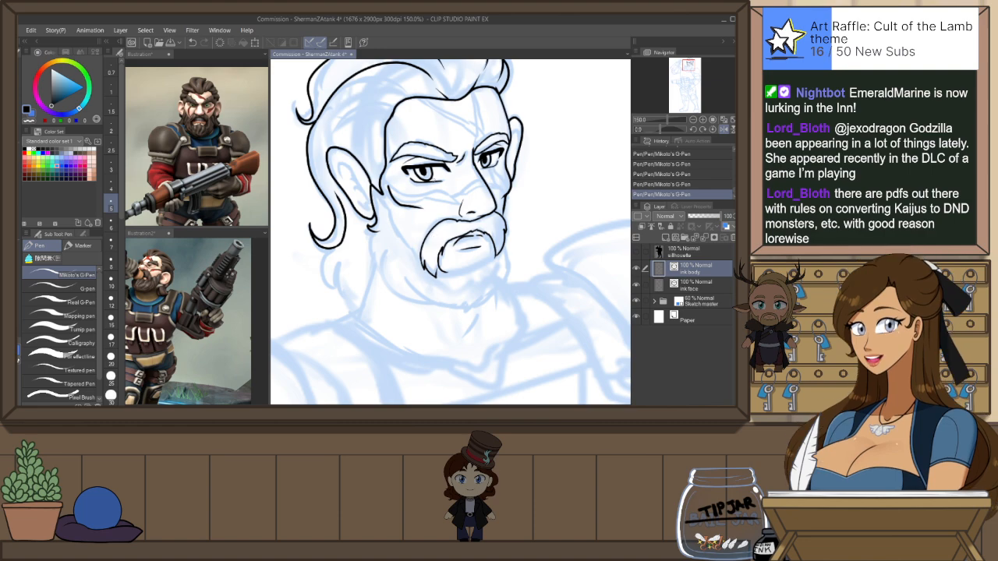
Flip the canvas, trim below the near sideburn, and ink the jagged beard edge from sideburn to moustache, trimming its stray end with Snap eraser 2
{"action": "key", "text": "h"}
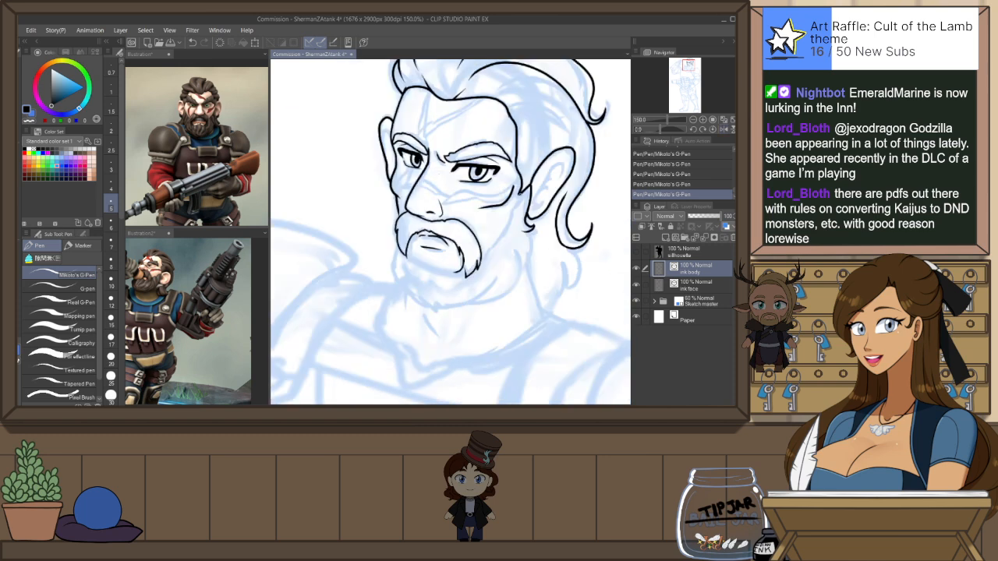
{"action": "key", "text": "e"}
{"action": "mouse_move", "coordinate": [521, 177]}
{"action": "left_mouse_down"}
{"action": "mouse_move", "coordinate": [540, 185]}
{"action": "mouse_move", "coordinate": [512, 209]}
{"action": "left_mouse_up"}
{"action": "key", "text": "p"}
{"action": "key", "text": "ctrl+z"}
{"action": "key", "text": "bracketleft"}
{"action": "key", "text": "ctrl+z"}
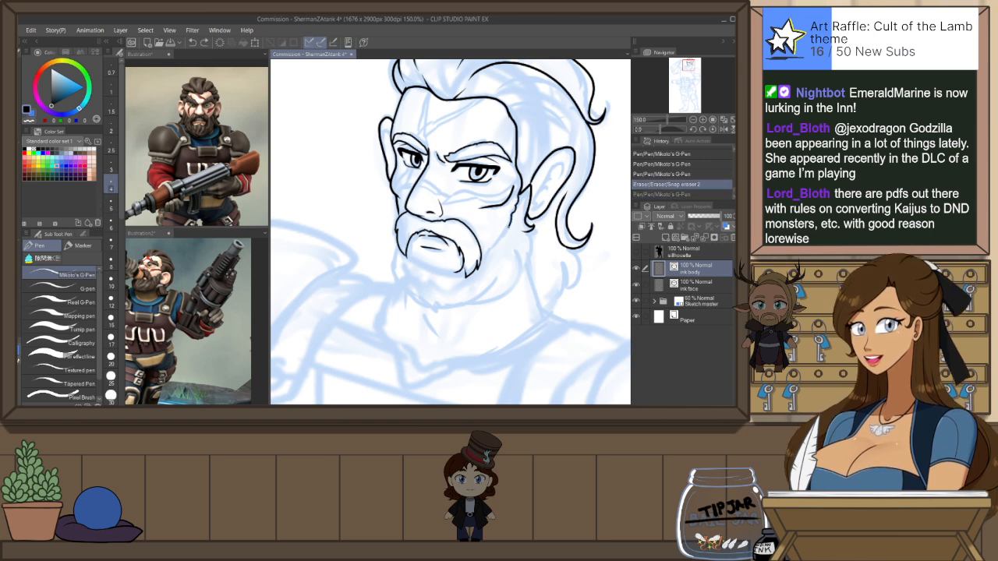
{"action": "left_click_drag", "start_coordinate": [489, 248], "coordinate": [479, 262]}
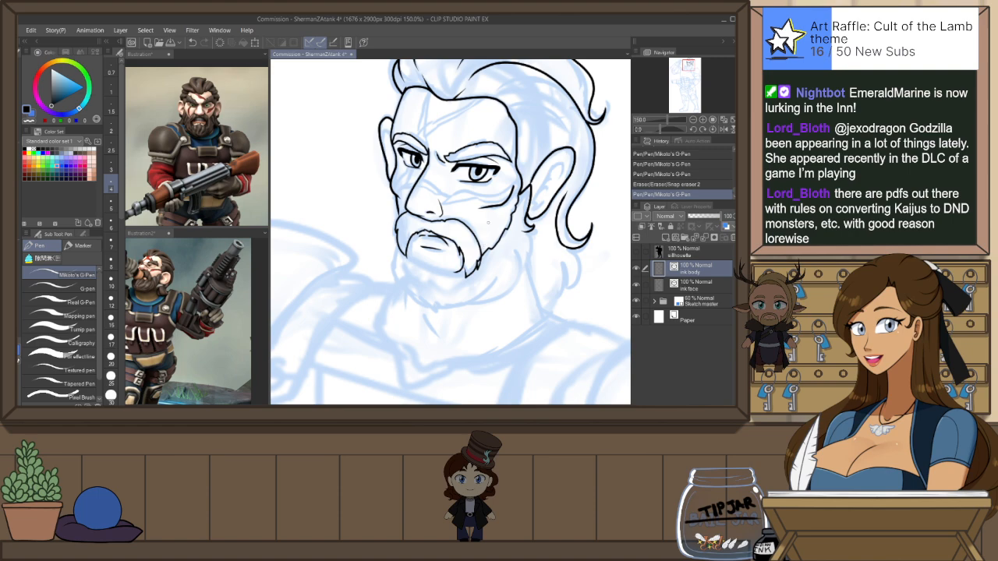
{"action": "key", "text": "e"}
{"action": "left_click", "coordinate": [489, 256]}
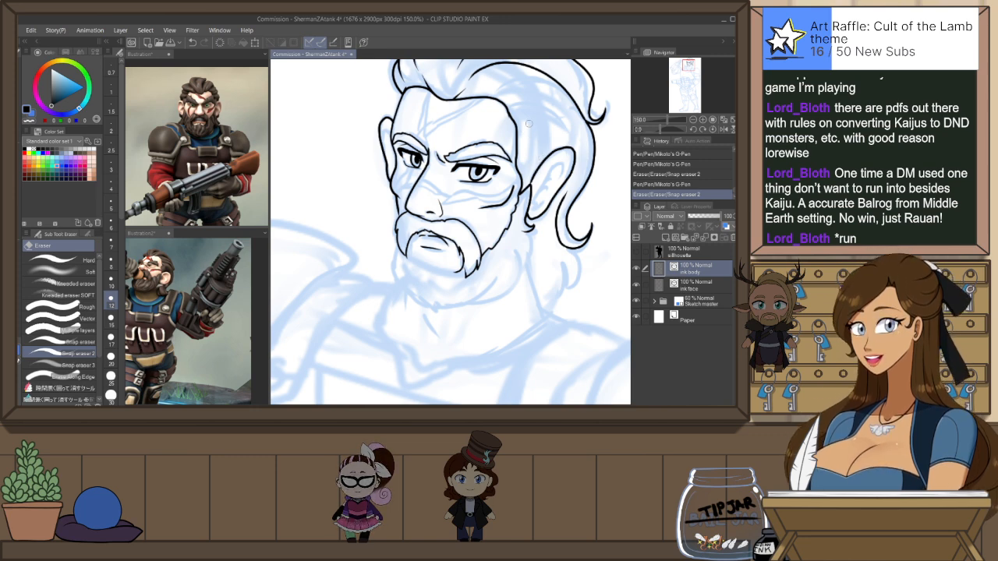
{"action": "key", "text": "h"}
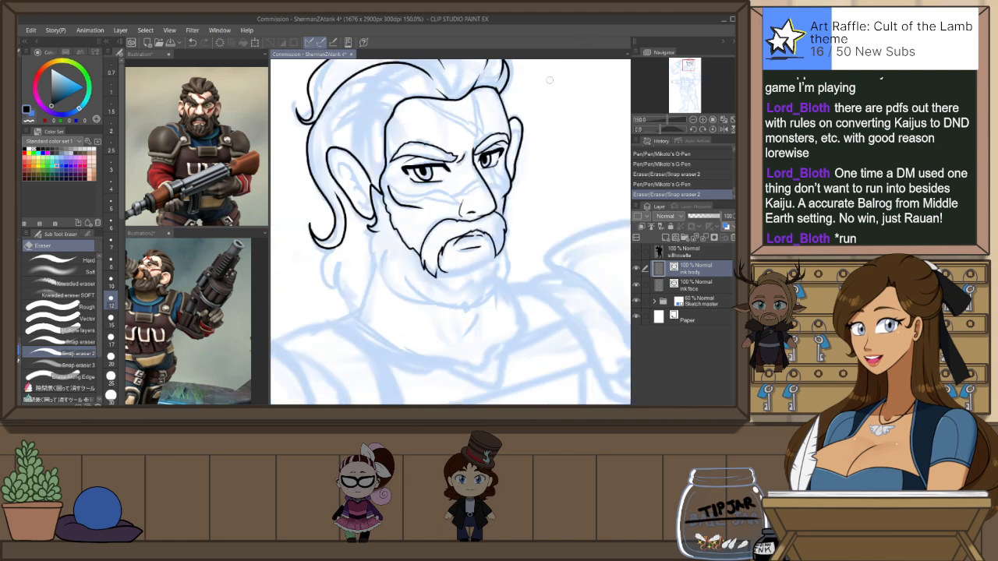
{"action": "key", "text": "p"}
{"action": "left_click_drag", "start_coordinate": [356, 196], "coordinate": [393, 246]}
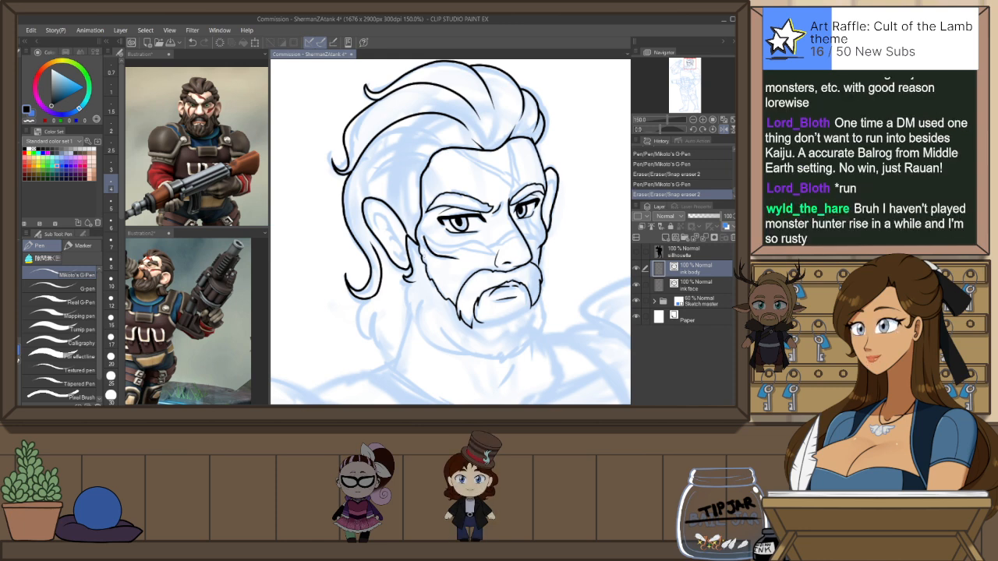
{"action": "key", "text": "p"}
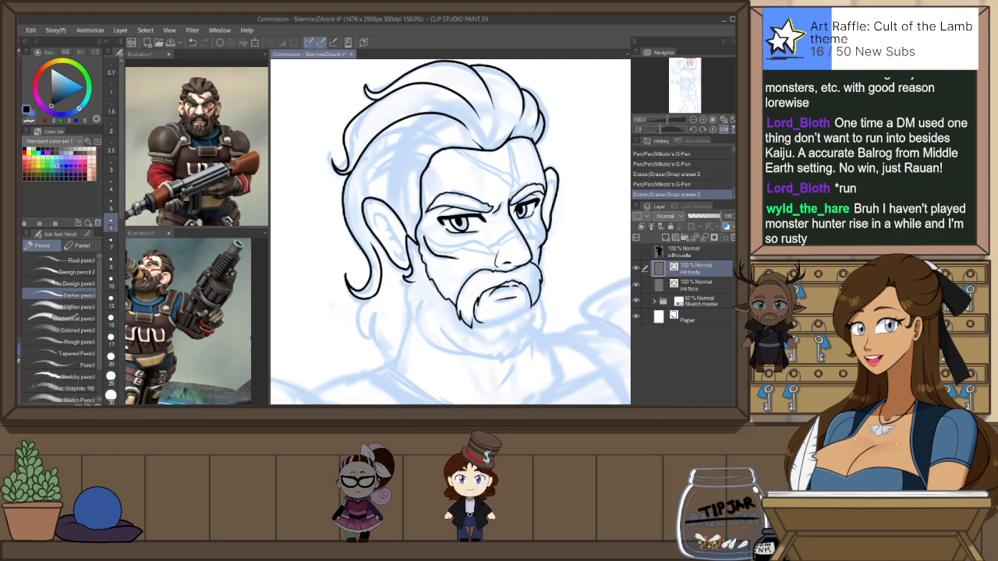
{"action": "left_click_drag", "start_coordinate": [421, 122], "coordinate": [424, 124]}
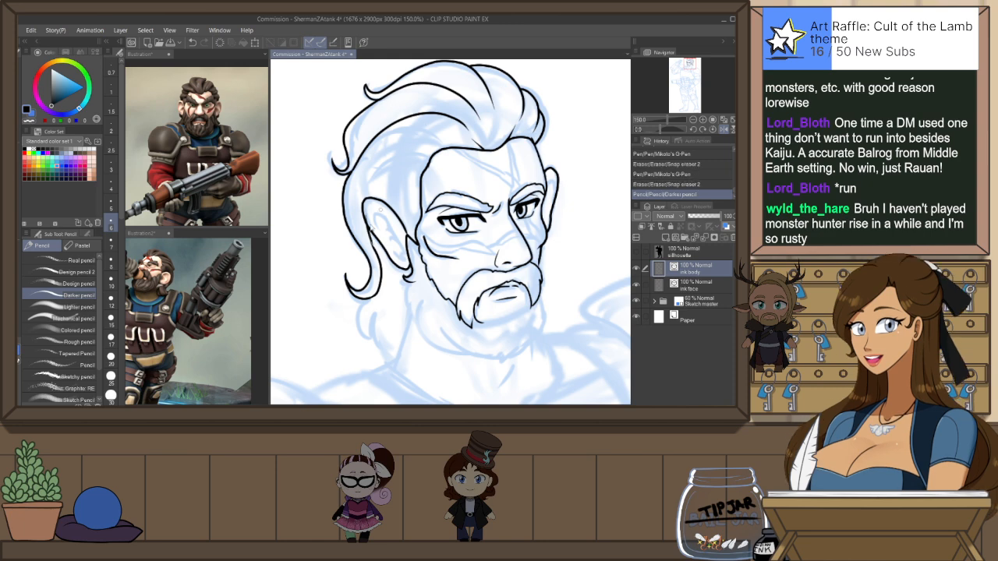
{"action": "key", "text": "ctrl+z"}
{"action": "key", "text": "p"}
{"action": "mouse_move", "coordinate": [374, 245]}
{"action": "left_mouse_down"}
{"action": "mouse_move", "coordinate": [365, 225]}
{"action": "mouse_move", "coordinate": [404, 144]}
{"action": "left_mouse_up"}
{"action": "key", "text": "ctrl+z"}
{"action": "key", "text": "ctrl+z"}
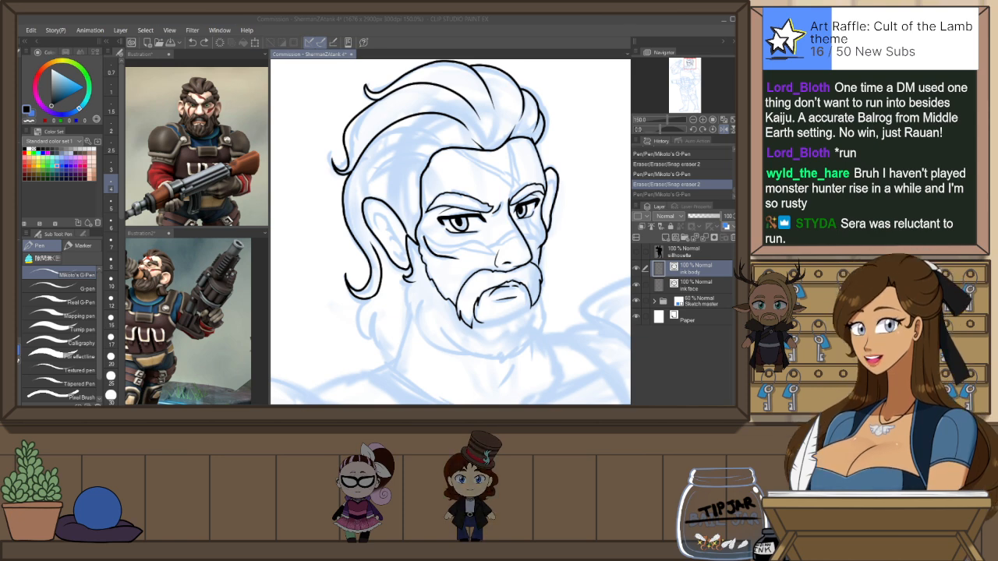
View the painting of the spike-crowned blue figure enlarged, and close it to return to the commission
{"action": "left_click", "coordinate": [65, 57]}
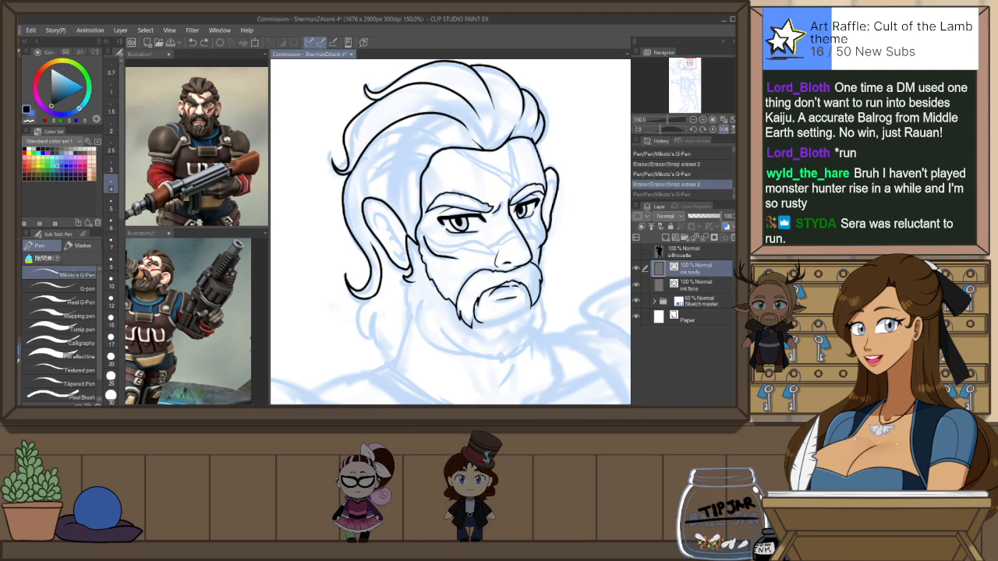
{"action": "left_click", "coordinate": [69, 56]}
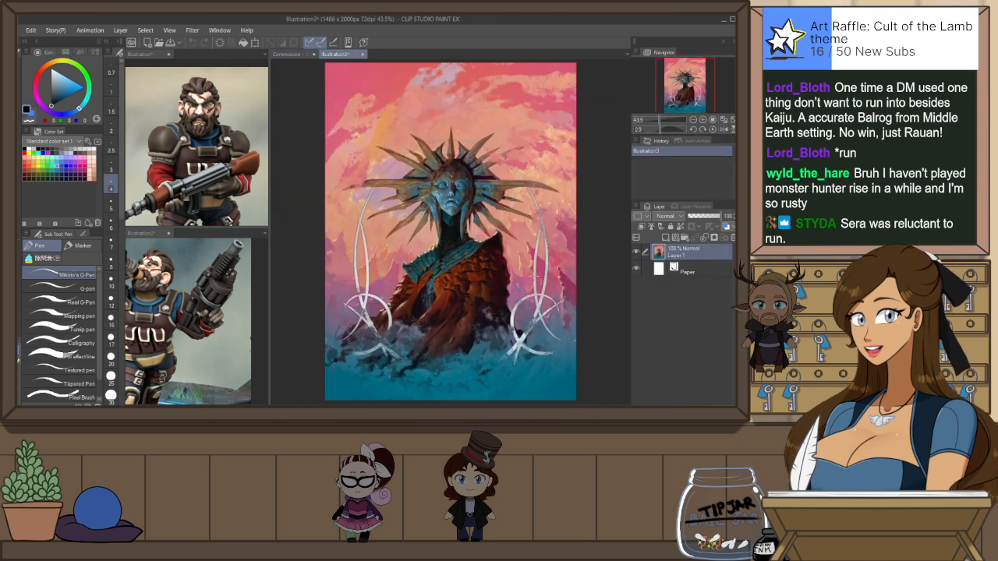
{"action": "key", "text": "ctrl+plus"}
{"action": "key", "text": "ctrl+plus"}
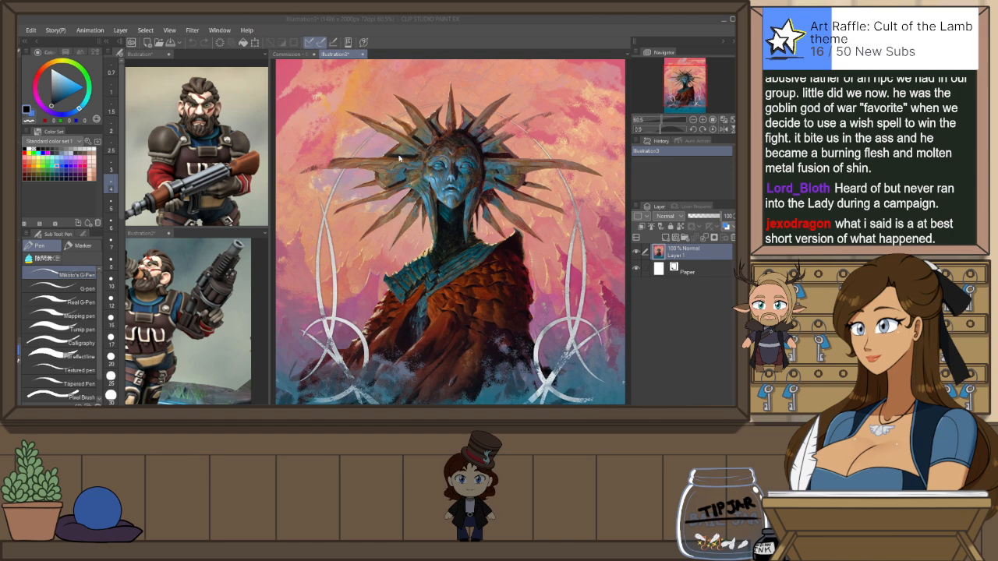
{"action": "key", "text": "ctrl+w"}
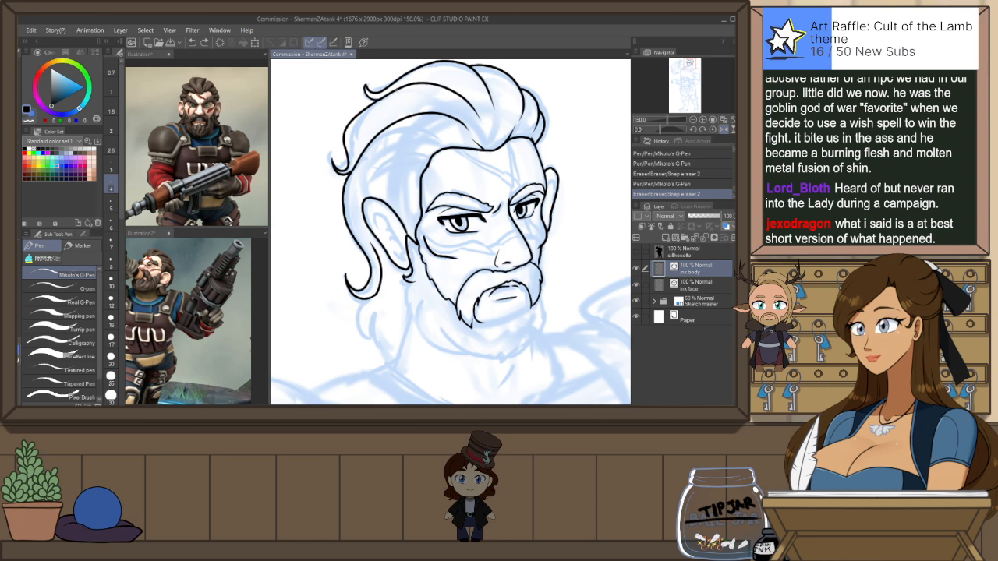
Adjust the back hair outline under the upper lock with the Object tool and trim its overlap with Snap eraser 2
{"action": "scroll", "coordinate": [413, 125], "scroll_direction": "down", "scroll_amount": 4}
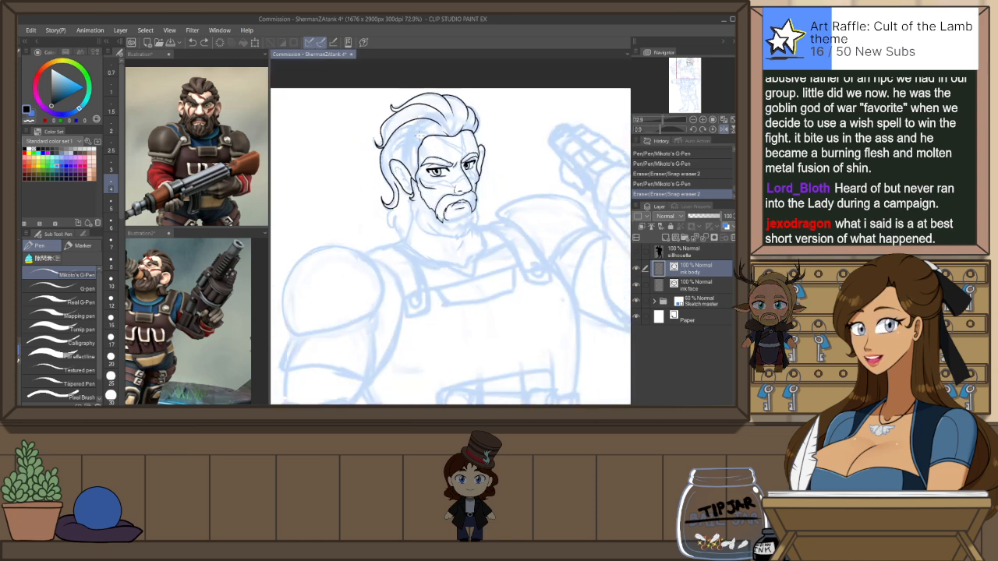
{"action": "scroll", "coordinate": [419, 134], "scroll_direction": "up", "scroll_amount": 3}
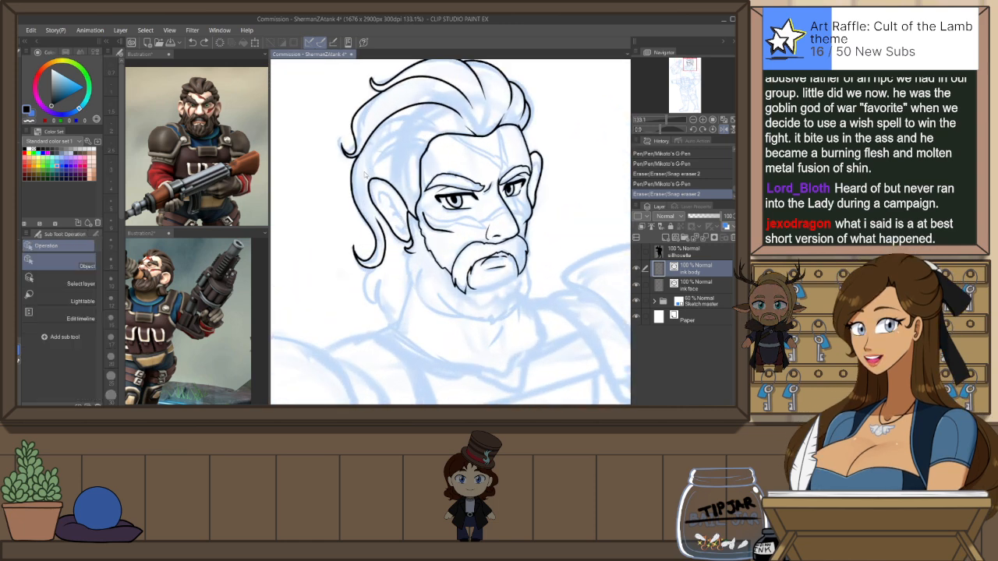
{"action": "scroll", "coordinate": [384, 186], "scroll_direction": "up", "scroll_amount": 2}
{"action": "key", "text": "o"}
{"action": "left_click", "coordinate": [349, 150]}
{"action": "left_click_drag", "start_coordinate": [375, 169], "coordinate": [378, 177]}
{"action": "left_click", "coordinate": [394, 155]}
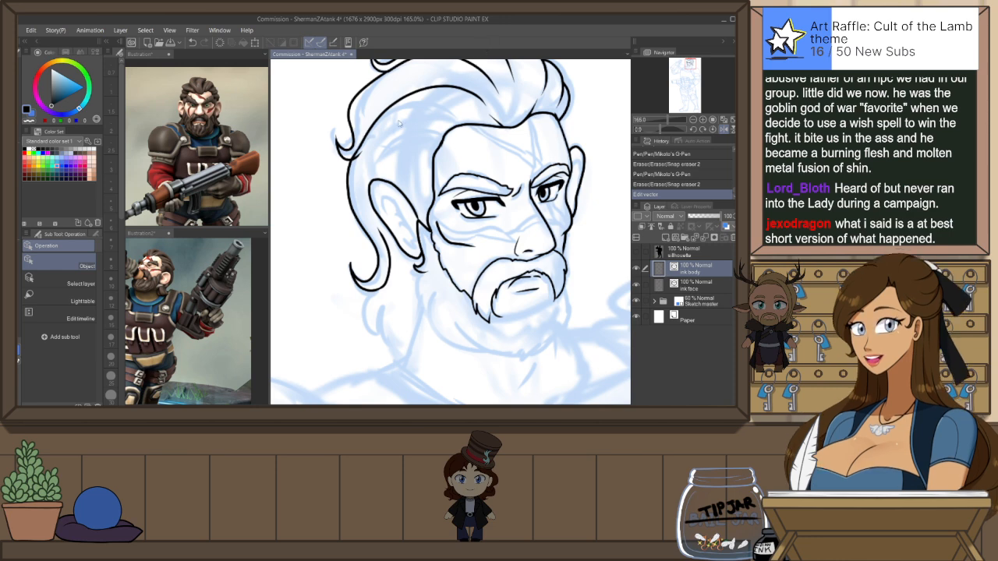
{"action": "key", "text": "e"}
{"action": "left_click", "coordinate": [371, 171]}
Ink a hair strand sweeping back from the front hairline above the near ear with Mikoto's G-Pen, comparing the drawing with and without it
{"action": "left_click_drag", "start_coordinate": [606, 223], "coordinate": [597, 260]}
{"action": "key", "text": "p"}
{"action": "left_click_drag", "start_coordinate": [435, 162], "coordinate": [379, 211]}
{"action": "key", "text": "ctrl+z"}
{"action": "mouse_move", "coordinate": [449, 155]}
{"action": "left_mouse_down"}
{"action": "mouse_move", "coordinate": [404, 168]}
{"action": "mouse_move", "coordinate": [379, 204]}
{"action": "left_mouse_up"}
{"action": "key", "text": "ctrl+z"}
{"action": "key", "text": "ctrl+y"}
{"action": "key", "text": "ctrl+z"}
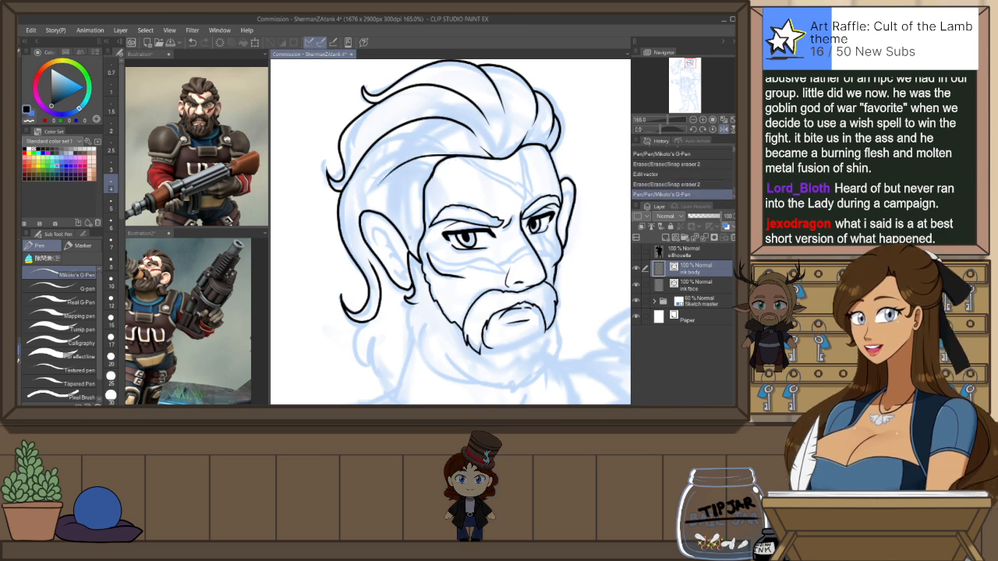
{"action": "key", "text": "ctrl+y"}
Flip the canvas, adjust the short hair stroke at the front hairline's dip with the Object tool, and save the file
{"action": "key", "text": "o"}
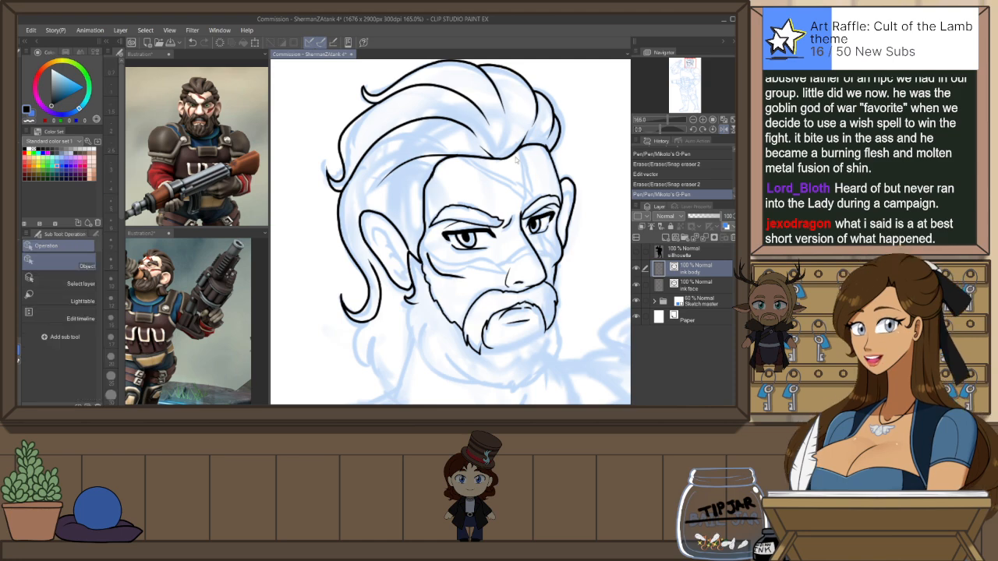
{"action": "key", "text": "h"}
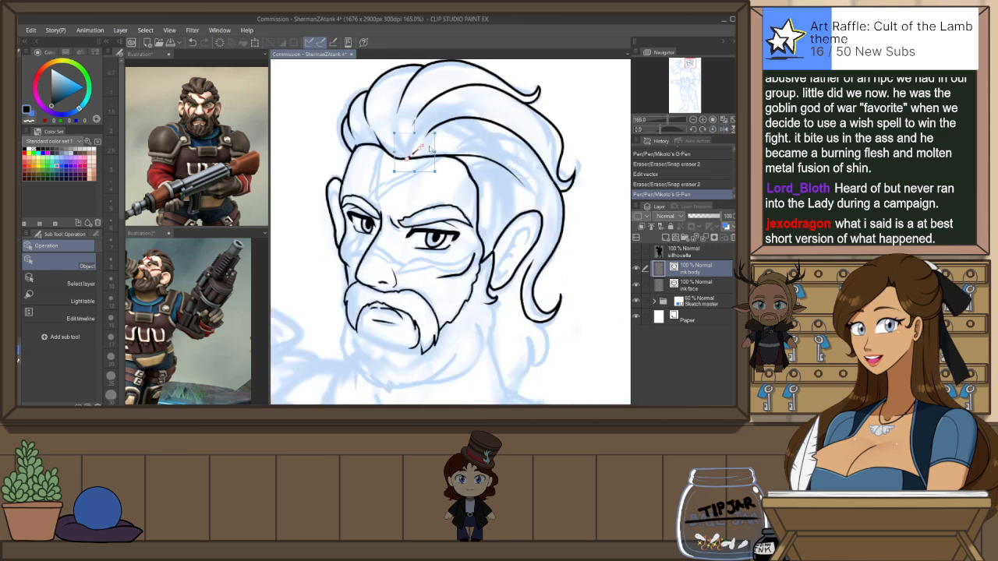
{"action": "key", "text": "Delete"}
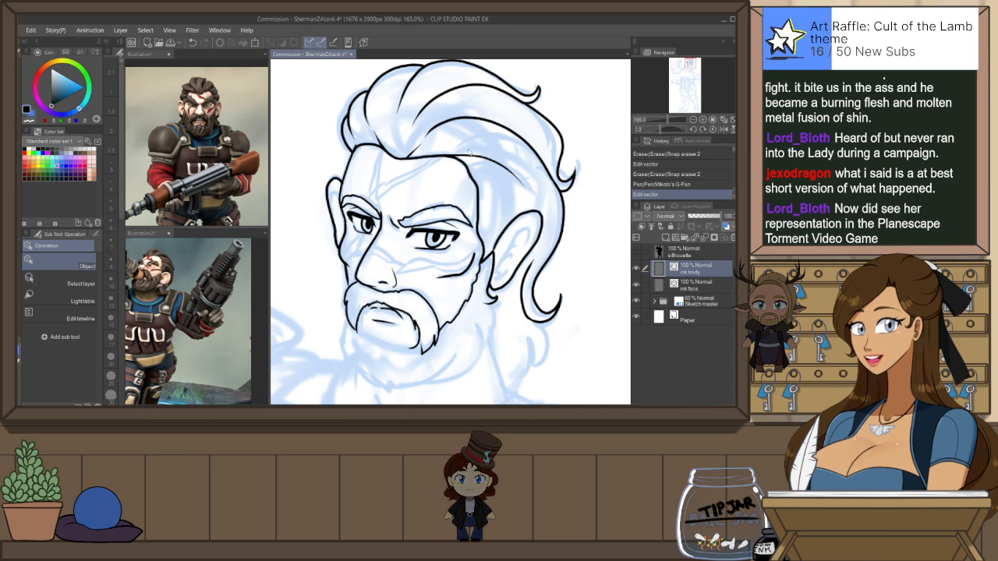
{"action": "key", "text": "ctrl+s"}
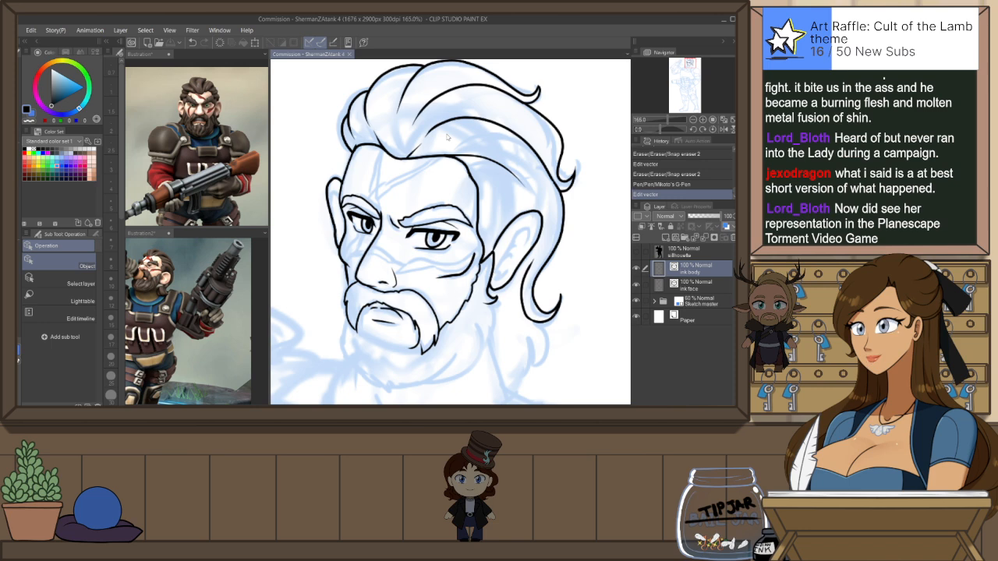
Flip the canvas and ink the jagged hair edge beneath the mouth between the moustache ends with Mikoto's G-Pen, redrawing it until it fits
{"action": "key", "text": "p"}
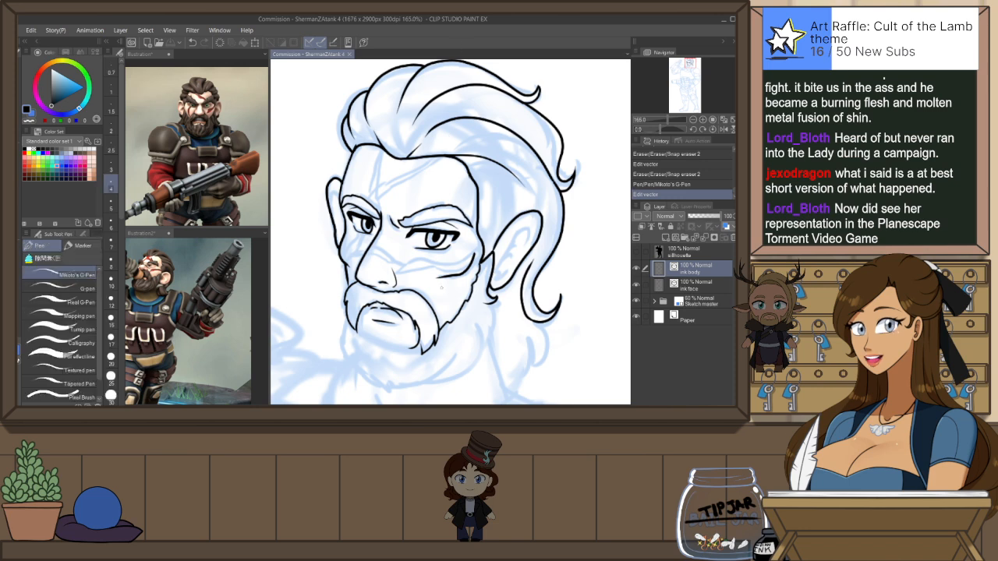
{"action": "left_click_drag", "start_coordinate": [425, 391], "coordinate": [433, 334]}
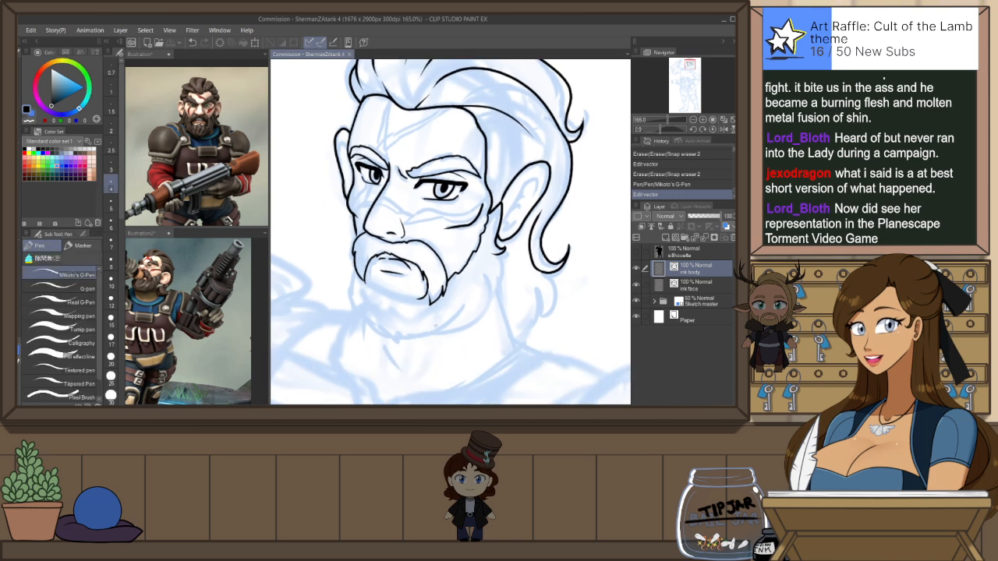
{"action": "key", "text": "h"}
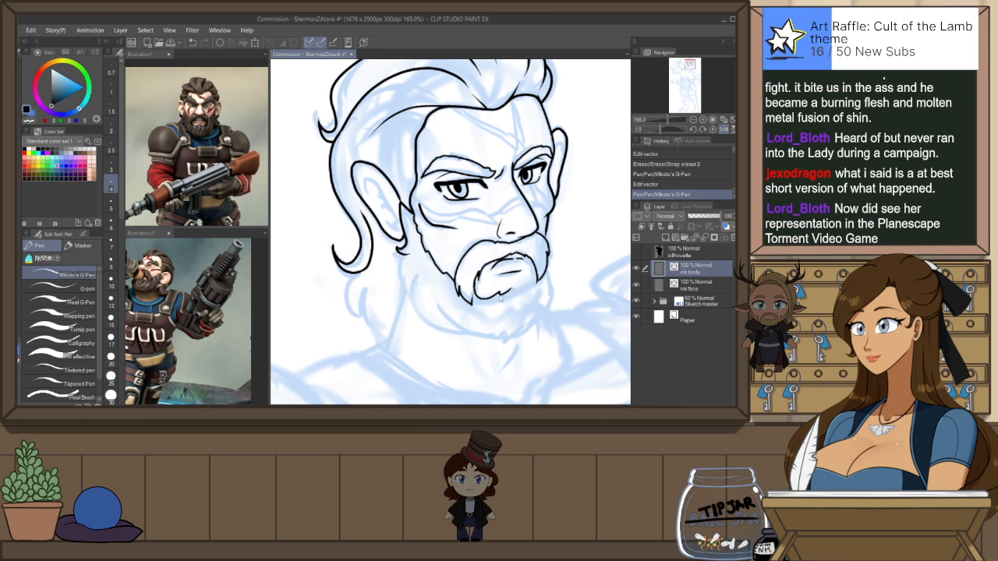
{"action": "key", "text": "ctrl+z"}
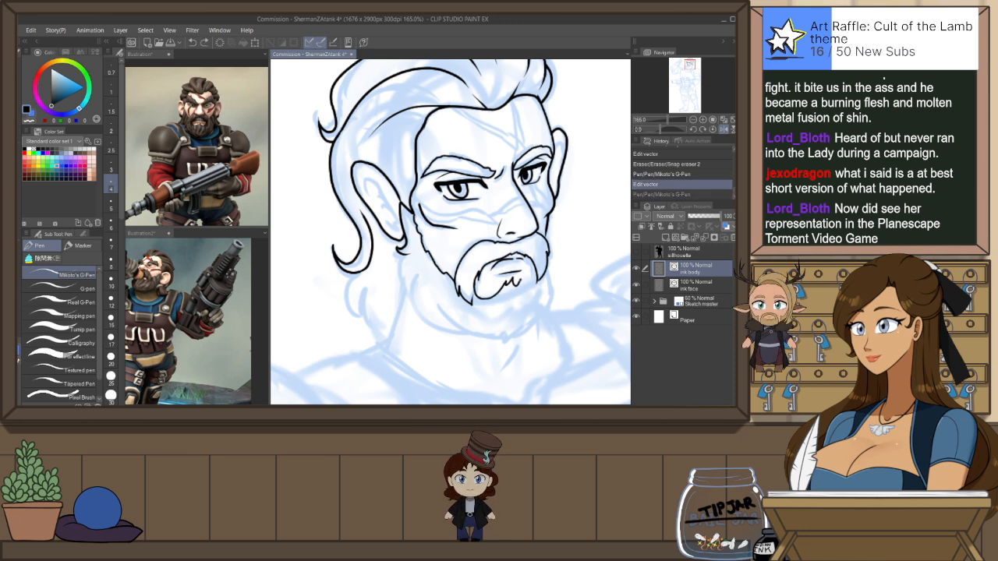
{"action": "mouse_move", "coordinate": [478, 298]}
{"action": "left_mouse_down"}
{"action": "mouse_move", "coordinate": [490, 301]}
{"action": "mouse_move", "coordinate": [522, 277]}
{"action": "left_mouse_up"}
{"action": "key", "text": "ctrl+z"}
{"action": "key", "text": "ctrl+z"}
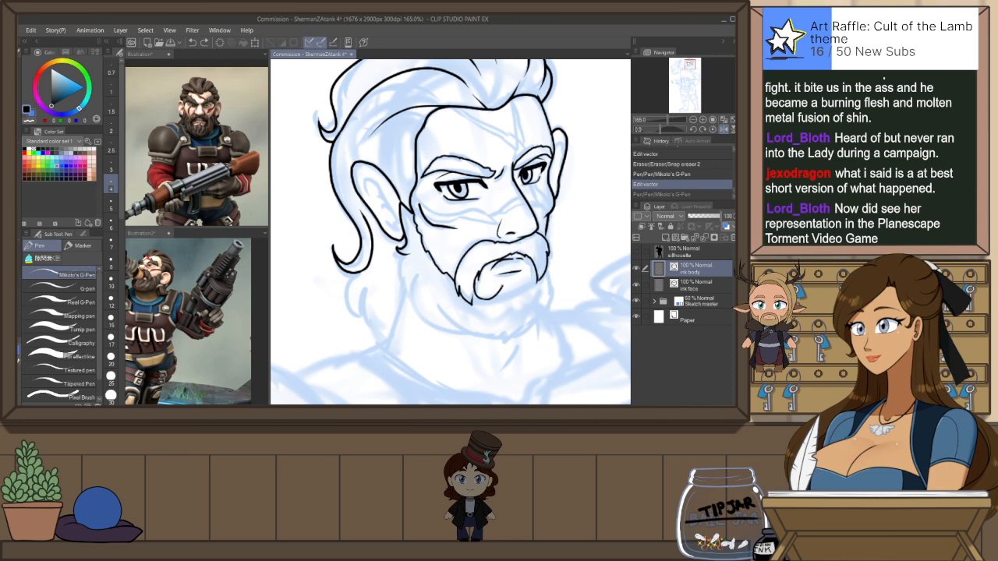
{"action": "left_click_drag", "start_coordinate": [521, 284], "coordinate": [533, 290]}
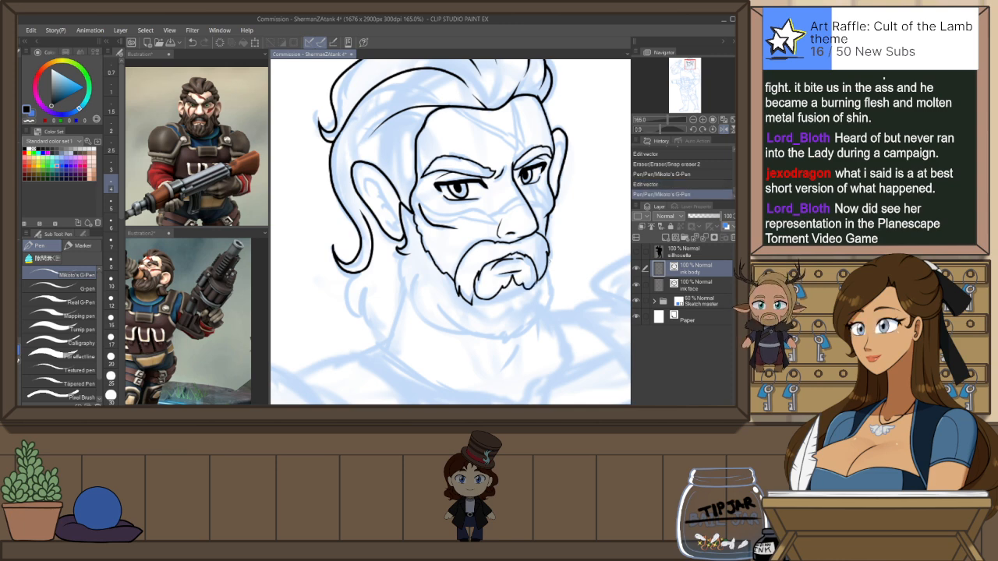
Refine the jagged hair line beneath the mouth with the Object tool and Pinch vector line
{"action": "key", "text": "o"}
{"action": "left_click", "coordinate": [534, 292]}
{"action": "key", "text": "Delete"}
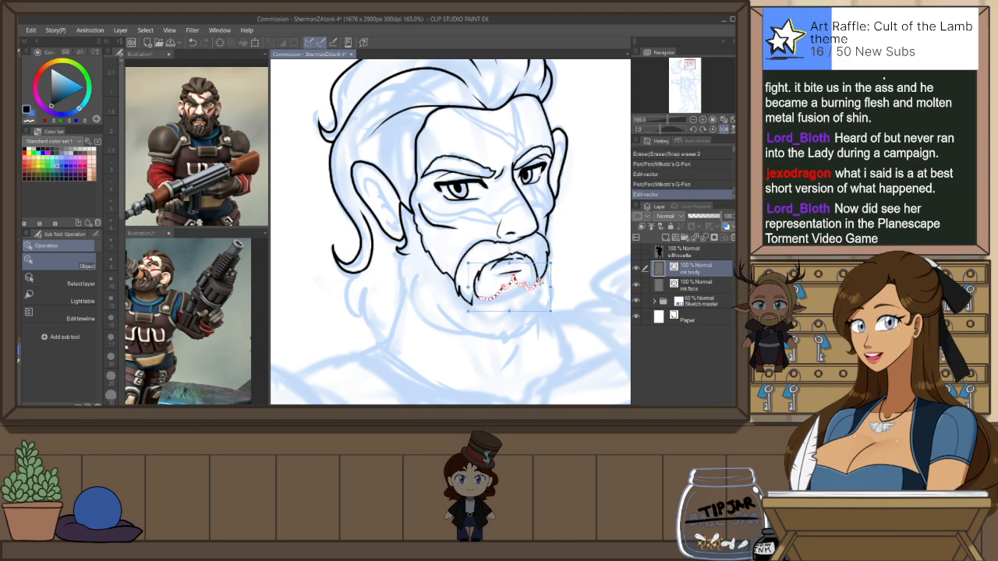
{"action": "left_click", "coordinate": [537, 280]}
{"action": "key", "text": "Delete"}
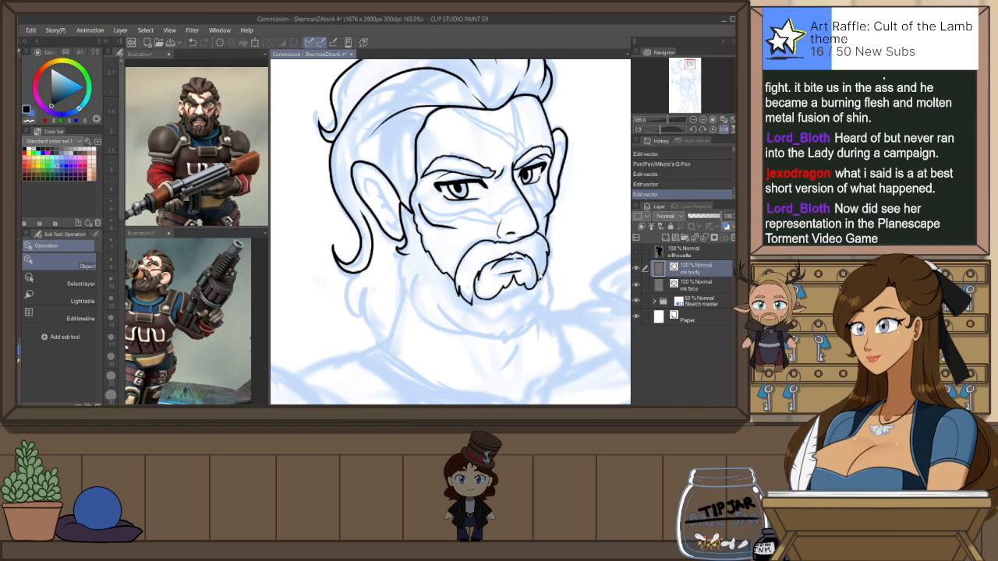
{"action": "key", "text": "y"}
{"action": "left_click_drag", "start_coordinate": [537, 296], "coordinate": [530, 290]}
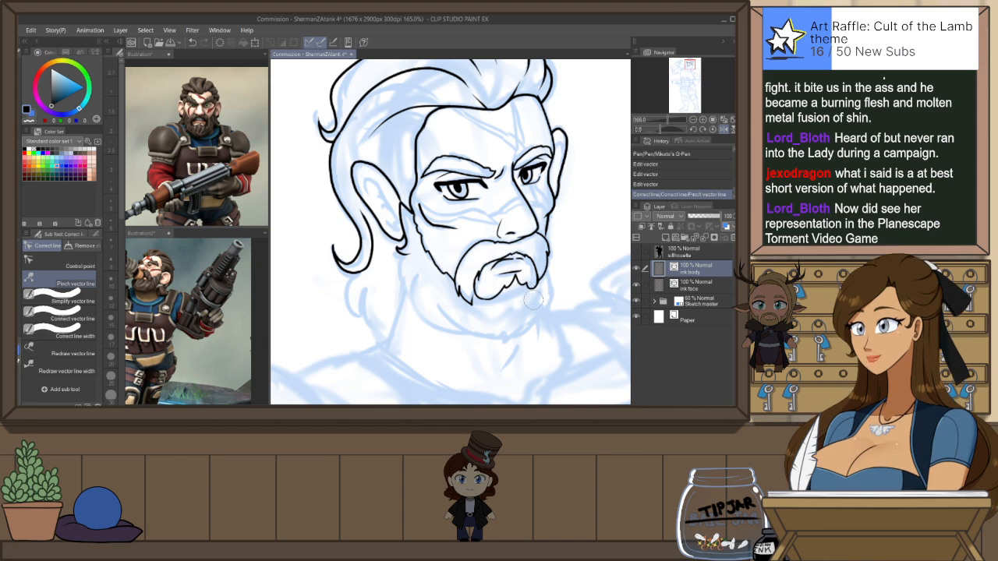
{"action": "key", "text": "p"}
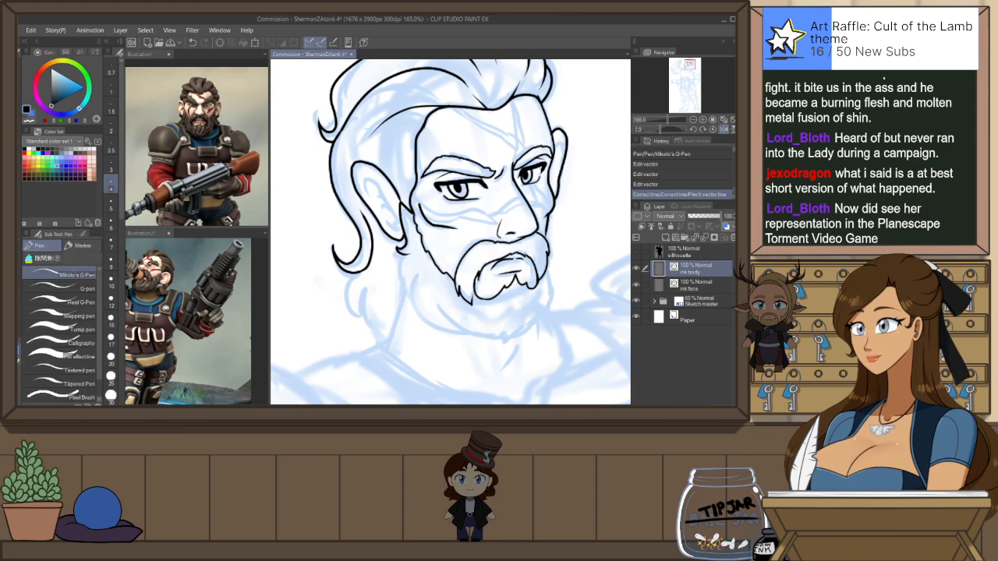
Flip the canvas, adjust the lower end of the far face contour where it meets the moustache, and return to Mikoto's G-Pen
{"action": "key", "text": "h"}
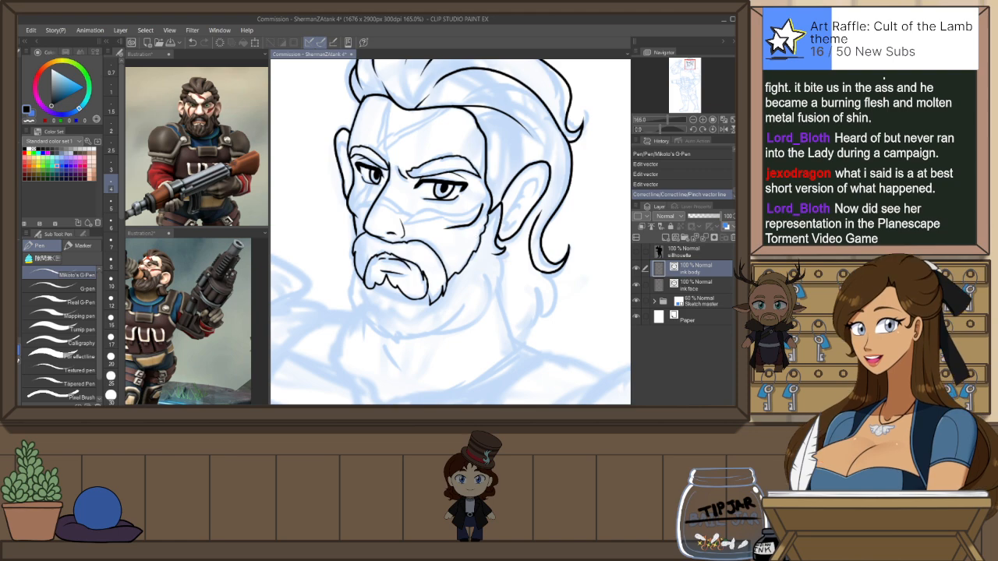
{"action": "key", "text": "o"}
{"action": "left_click", "coordinate": [351, 172]}
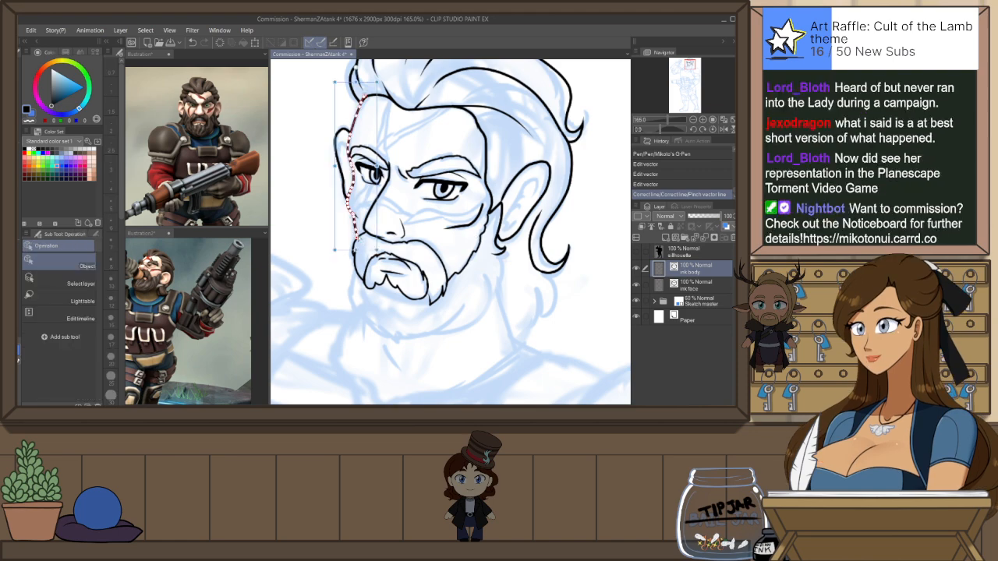
{"action": "left_click_drag", "start_coordinate": [356, 245], "coordinate": [355, 232]}
{"action": "left_click", "coordinate": [434, 216]}
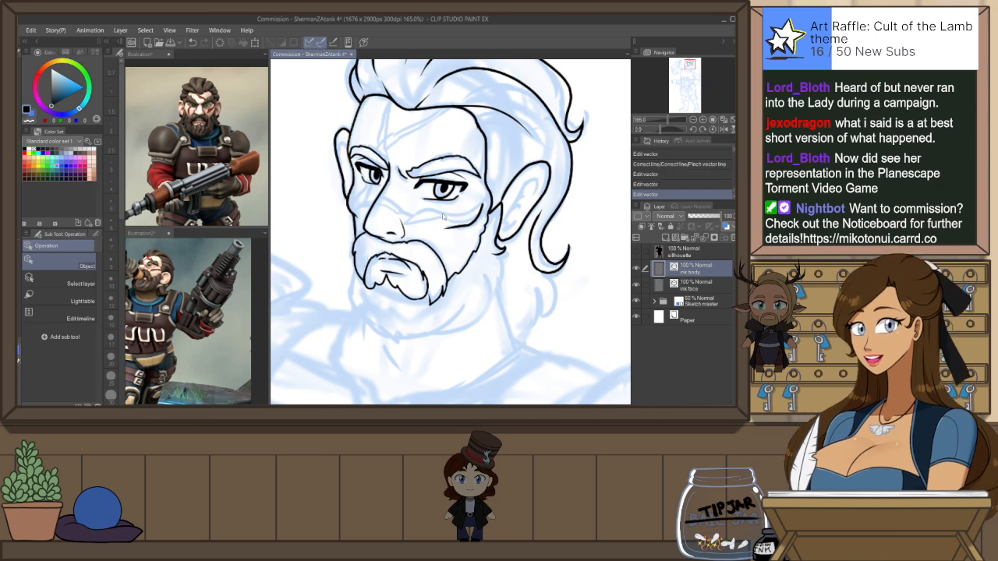
{"action": "key", "text": "p"}
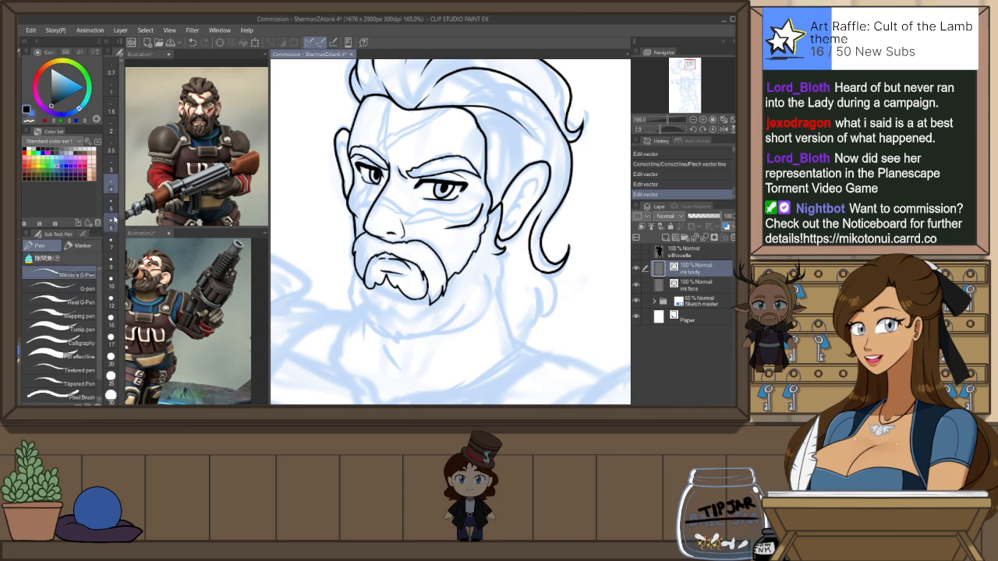
Ink the beard's far edge from the moustache down to the chin with Mikoto's G-Pen, redrawing strokes until they fit
{"action": "left_click_drag", "start_coordinate": [352, 223], "coordinate": [356, 243]}
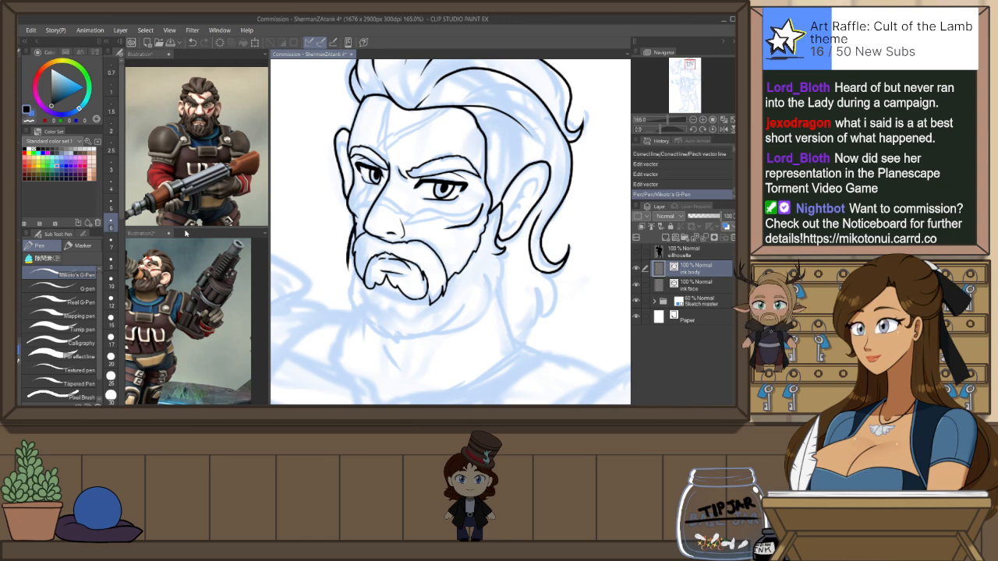
{"action": "key", "text": "ctrl+z"}
{"action": "mouse_move", "coordinate": [353, 248]}
{"action": "left_mouse_down"}
{"action": "mouse_move", "coordinate": [346, 284]}
{"action": "mouse_move", "coordinate": [347, 275]}
{"action": "mouse_move", "coordinate": [360, 315]}
{"action": "left_mouse_up"}
{"action": "key", "text": "ctrl+z"}
{"action": "key", "text": "ctrl+z"}
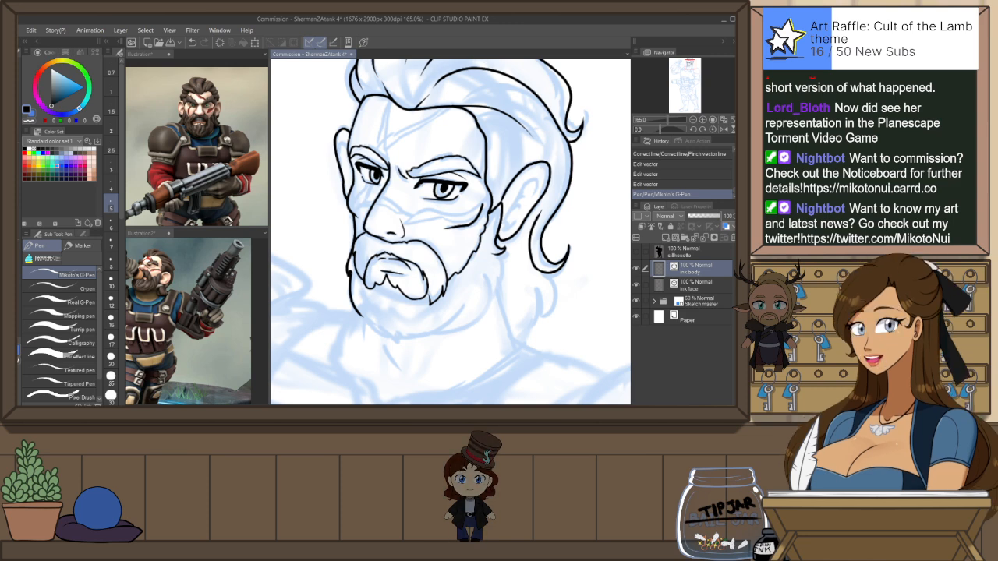
{"action": "left_click_drag", "start_coordinate": [355, 298], "coordinate": [388, 338]}
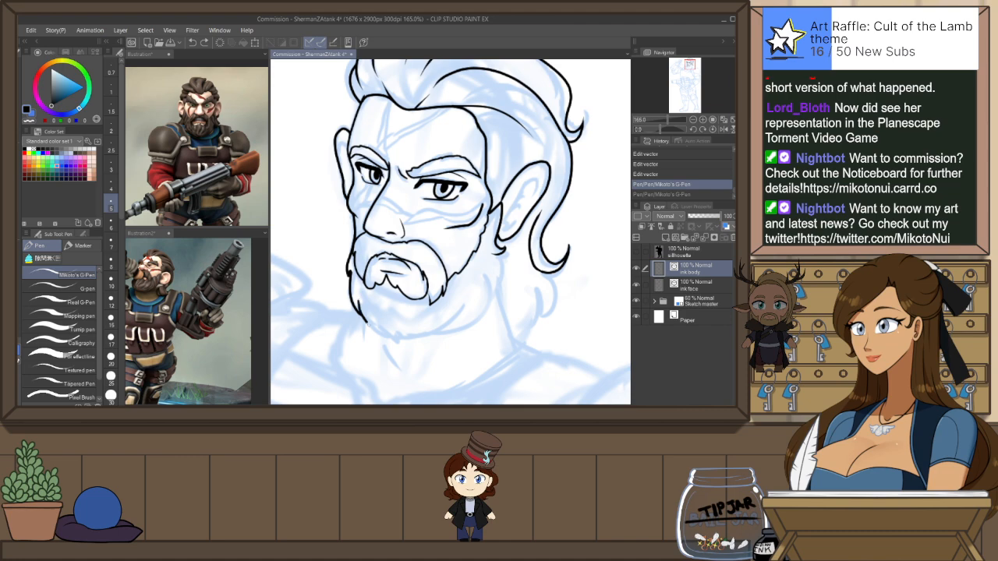
{"action": "key", "text": "ctrl+z"}
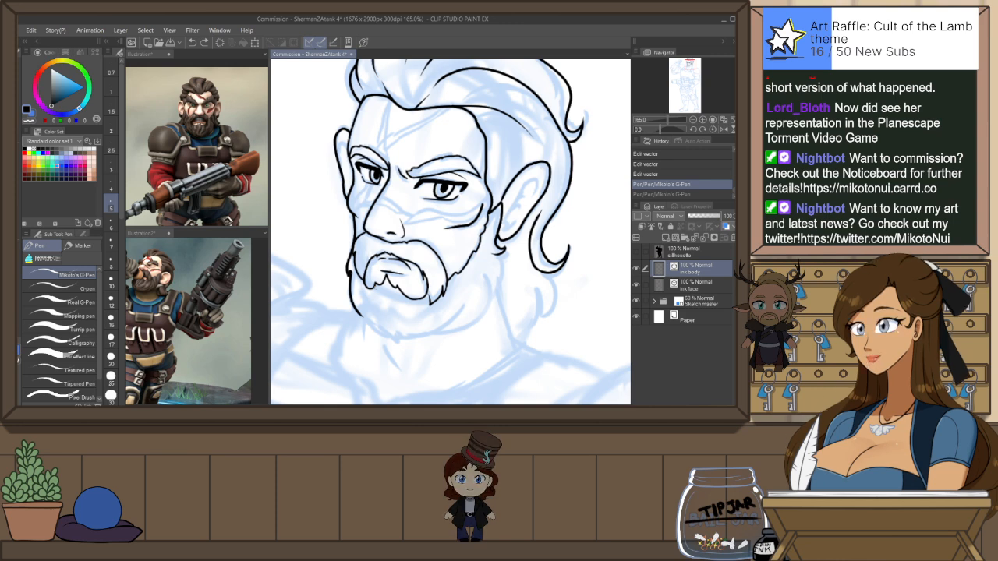
{"action": "mouse_move", "coordinate": [363, 302]}
{"action": "left_mouse_down"}
{"action": "mouse_move", "coordinate": [334, 275]}
{"action": "mouse_move", "coordinate": [377, 317]}
{"action": "left_mouse_up"}
{"action": "key", "text": "ctrl+z"}
{"action": "key", "text": "ctrl+z"}
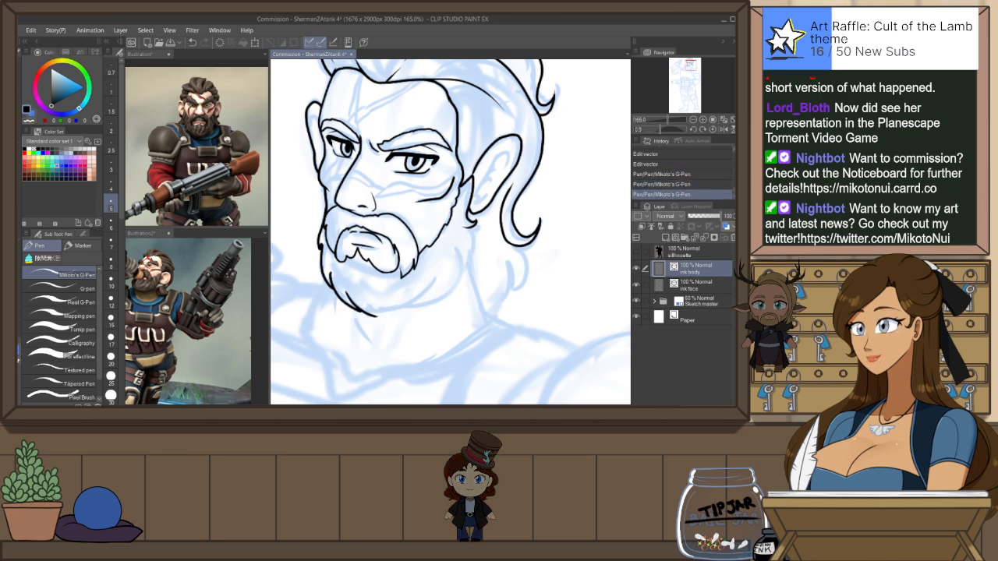
Flip the canvas and ink the beard's near edge from below the ear down to the chin
{"action": "key", "text": "h"}
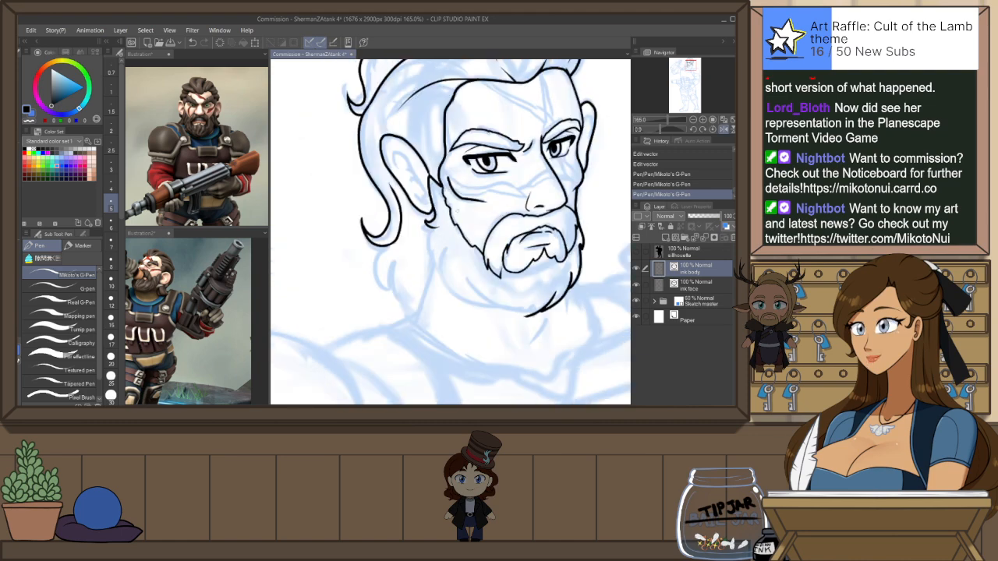
{"action": "left_click_drag", "start_coordinate": [515, 264], "coordinate": [466, 254]}
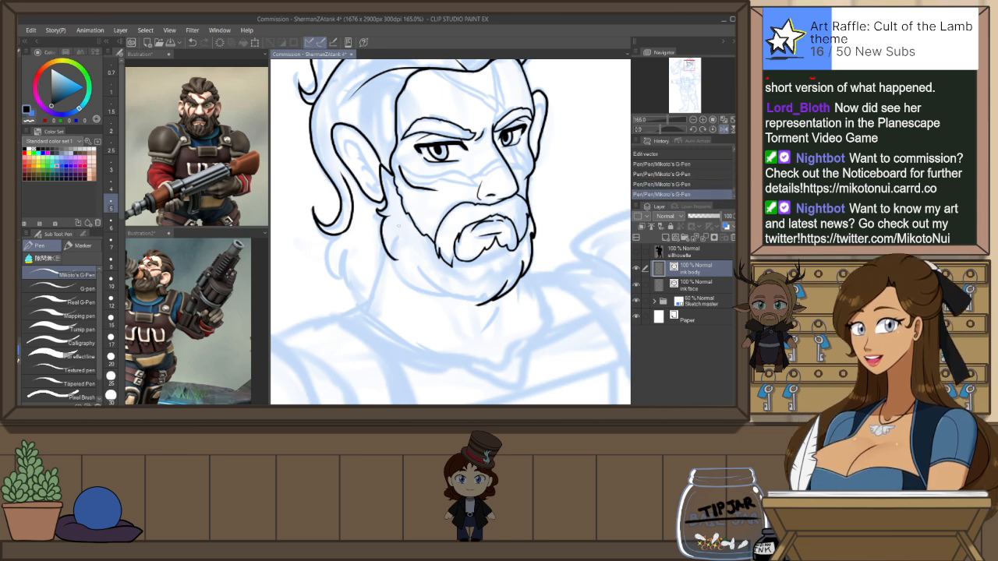
{"action": "left_click_drag", "start_coordinate": [387, 248], "coordinate": [477, 303]}
{"action": "mouse_move", "coordinate": [543, 234]}
{"action": "left_mouse_down"}
{"action": "mouse_move", "coordinate": [552, 272]}
{"action": "mouse_move", "coordinate": [530, 238]}
{"action": "left_mouse_up"}
{"action": "key", "text": "ctrl+z"}
{"action": "key", "text": "ctrl+y"}
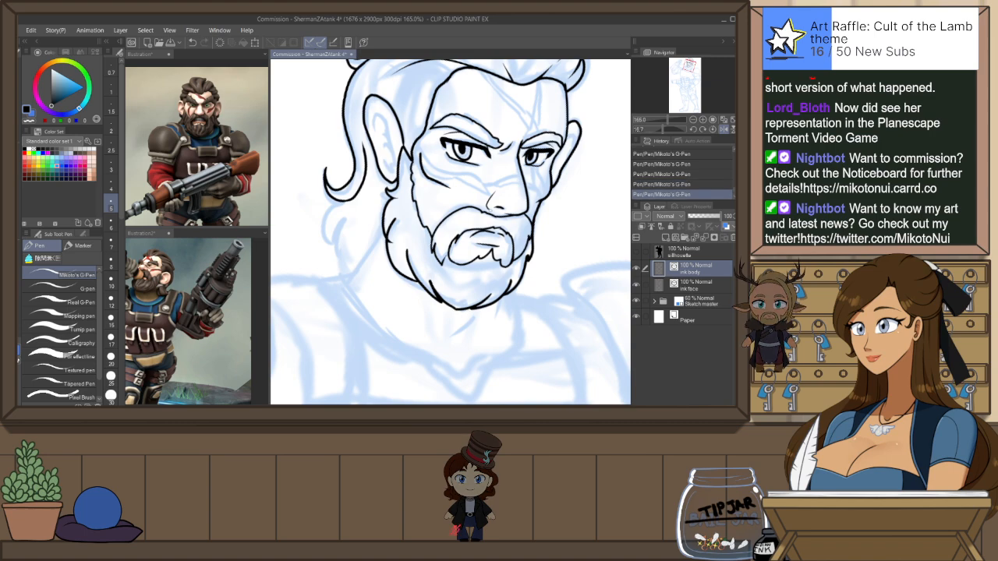
Reset the canvas rotation, trim the lines with Snap eraser 2, and ink the jagged hair hanging behind the ear down to its tips
{"action": "key", "text": "ctrl+@"}
{"action": "key", "text": "e"}
{"action": "key", "text": "p"}
{"action": "left_click_drag", "start_coordinate": [333, 235], "coordinate": [329, 274]}
{"action": "key", "text": "ctrl+z"}
{"action": "mouse_move", "coordinate": [326, 234]}
{"action": "left_mouse_down"}
{"action": "mouse_move", "coordinate": [337, 274]}
{"action": "mouse_move", "coordinate": [360, 298]}
{"action": "left_mouse_up"}
{"action": "key", "text": "ctrl+z"}
{"action": "left_click_drag", "start_coordinate": [354, 286], "coordinate": [364, 301]}
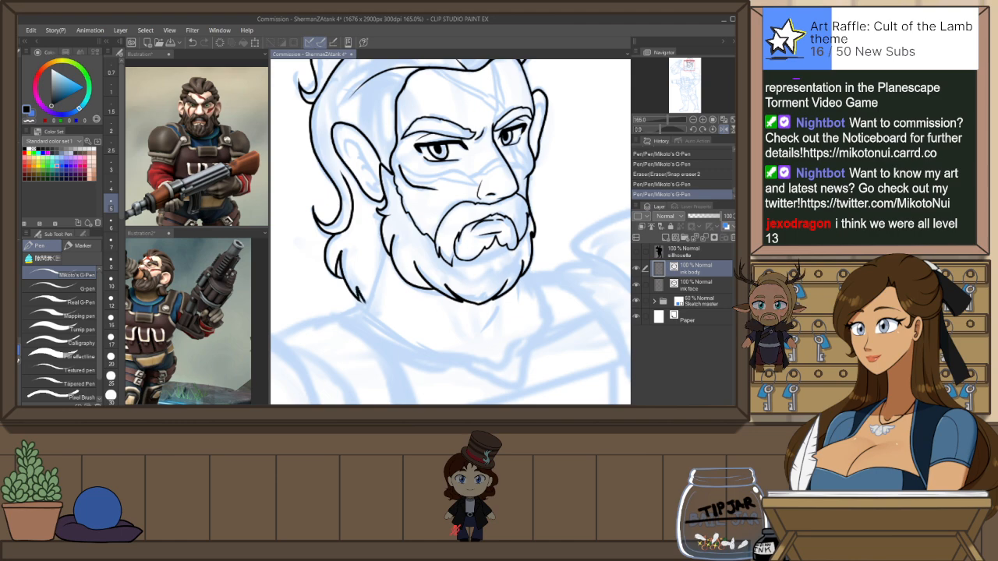
Ink the neck's near side beside the hair tips and its short far side beneath the beard
{"action": "left_click_drag", "start_coordinate": [384, 258], "coordinate": [373, 299]}
{"action": "key", "text": "ctrl+z"}
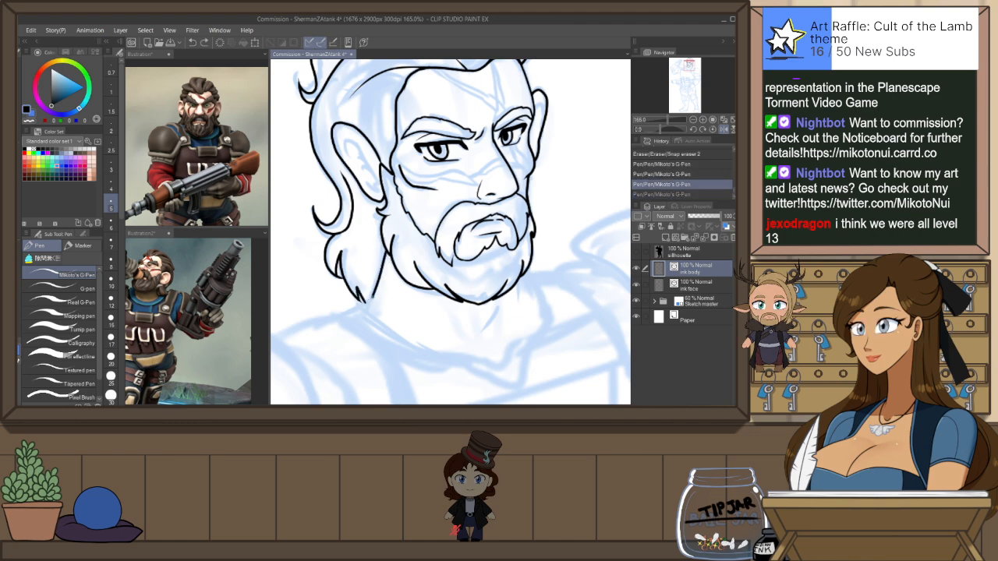
{"action": "key", "text": "ctrl+z"}
{"action": "key", "text": "ctrl+y"}
{"action": "left_click_drag", "start_coordinate": [520, 271], "coordinate": [517, 301]}
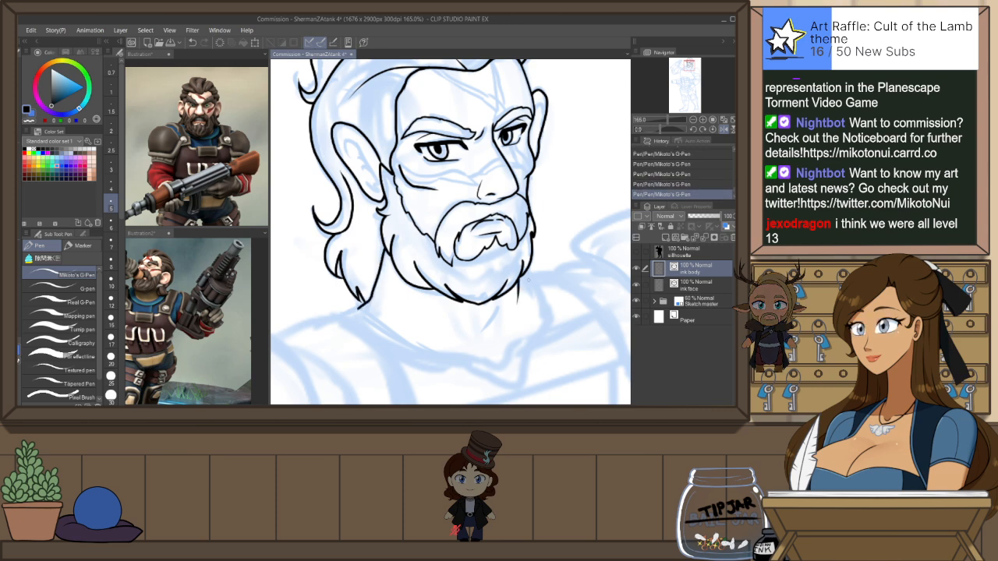
{"action": "key", "text": "ctrl+z"}
{"action": "key", "text": "ctrl+y"}
{"action": "key", "text": "ctrl+z"}
{"action": "key", "text": "ctrl+y"}
{"action": "scroll", "coordinate": [540, 232], "scroll_direction": "down", "scroll_amount": 2}
{"action": "left_click_drag", "start_coordinate": [576, 287], "coordinate": [539, 283]}
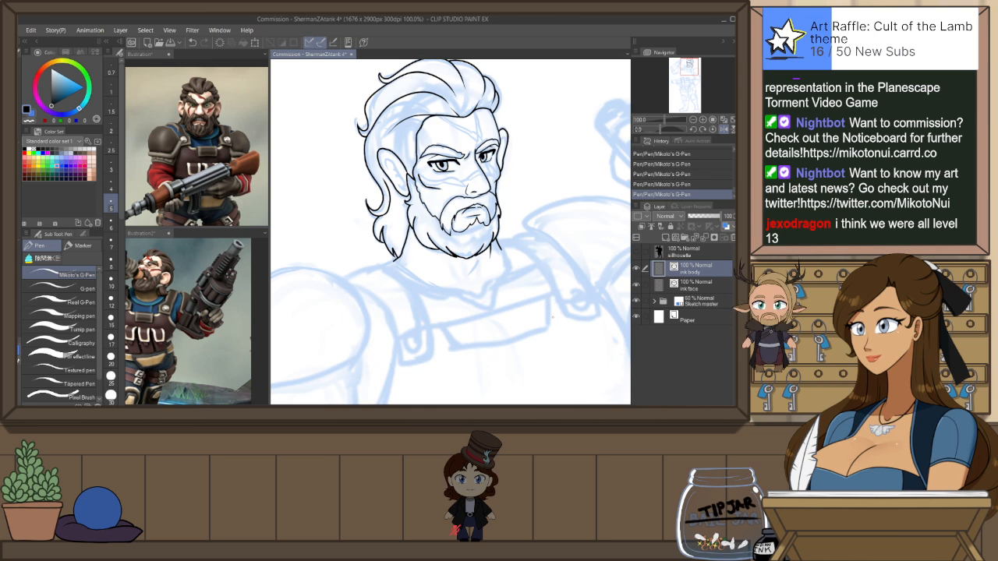
{"action": "key", "text": "e"}
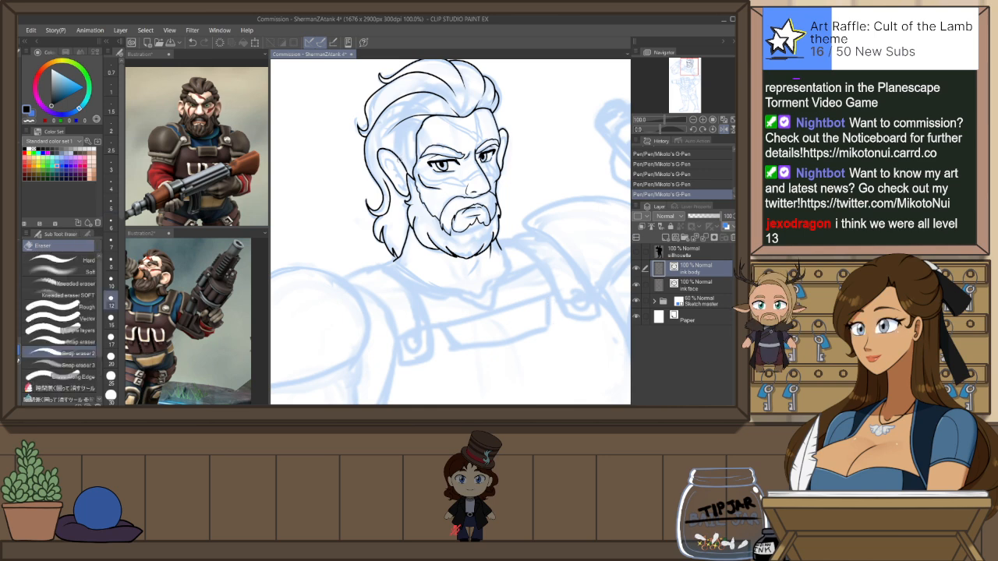
{"action": "left_click_drag", "start_coordinate": [414, 153], "coordinate": [427, 167]}
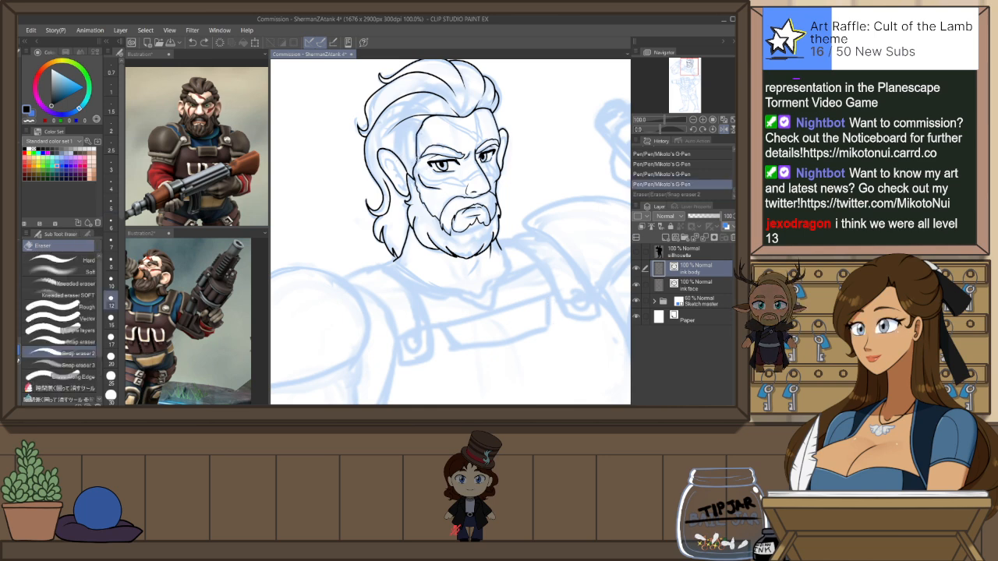
{"action": "scroll", "coordinate": [419, 175], "scroll_direction": "up", "scroll_amount": 2}
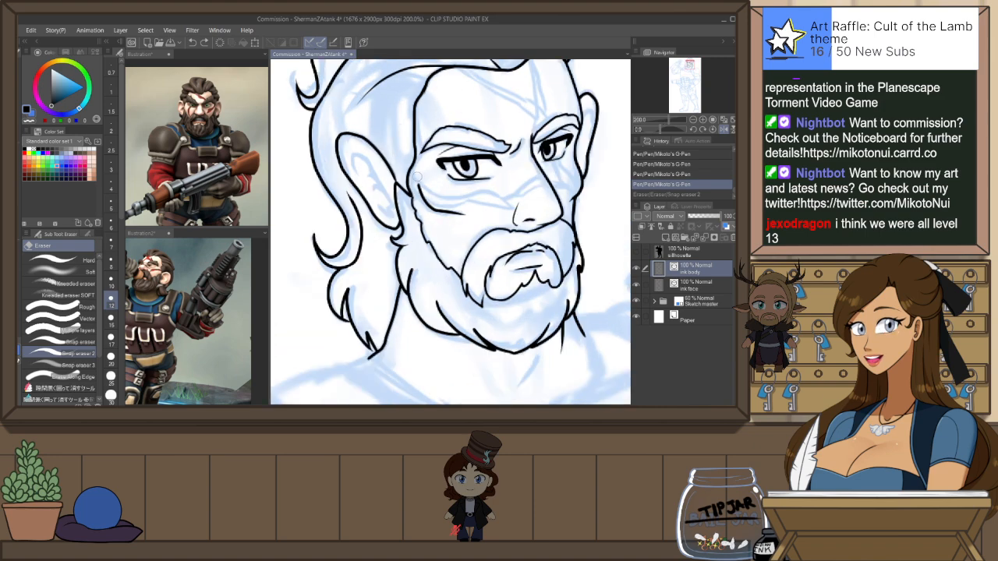
{"action": "scroll", "coordinate": [415, 177], "scroll_direction": "down", "scroll_amount": 1}
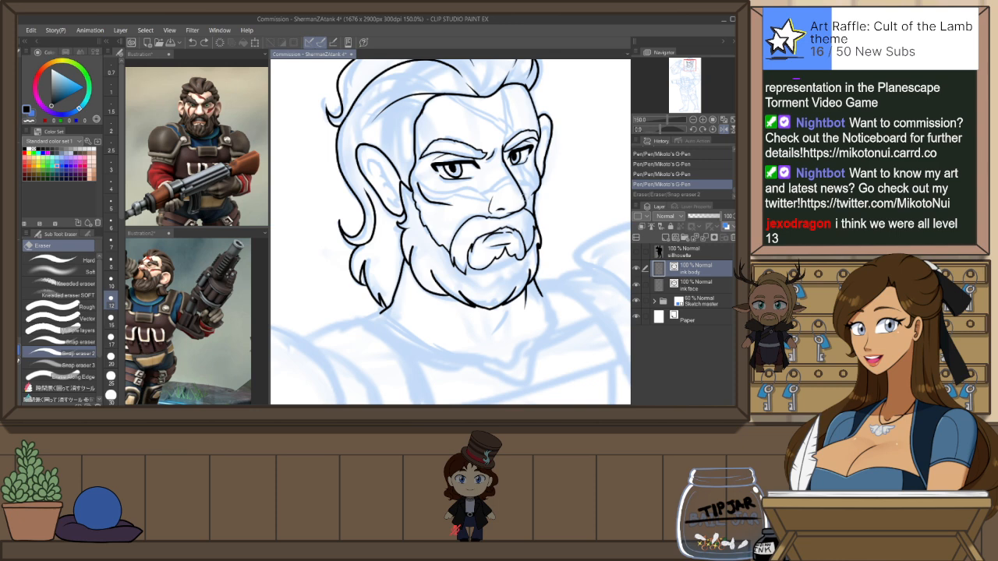
{"action": "scroll", "coordinate": [526, 213], "scroll_direction": "down", "scroll_amount": 1}
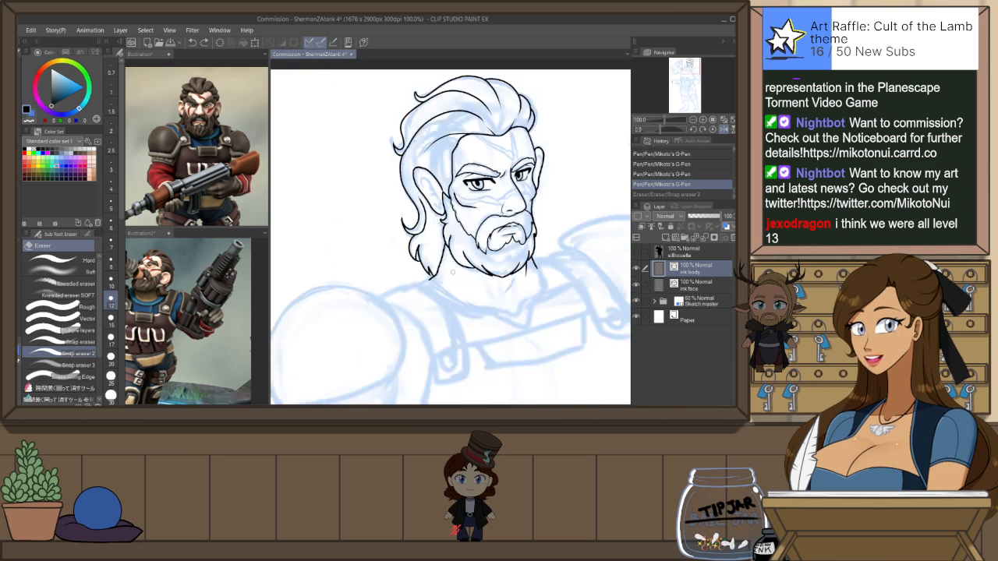
Flip the canvas and ink both long edges of the near shoulder strap with Mikoto's G-Pen
{"action": "key", "text": "h"}
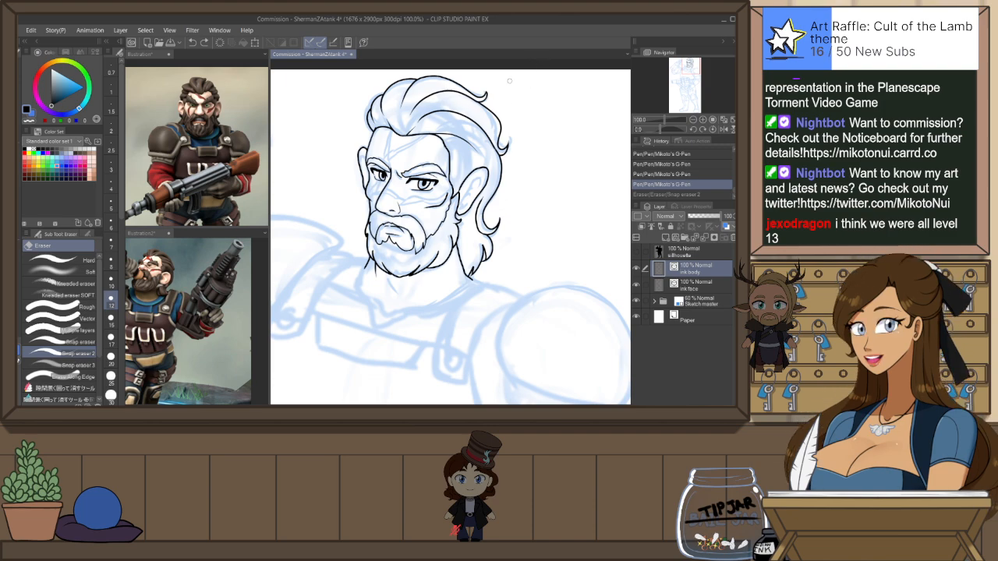
{"action": "key", "text": "p"}
{"action": "mouse_move", "coordinate": [449, 268]}
{"action": "left_mouse_down"}
{"action": "mouse_move", "coordinate": [441, 198]}
{"action": "mouse_move", "coordinate": [476, 212]}
{"action": "mouse_move", "coordinate": [429, 314]}
{"action": "left_mouse_up"}
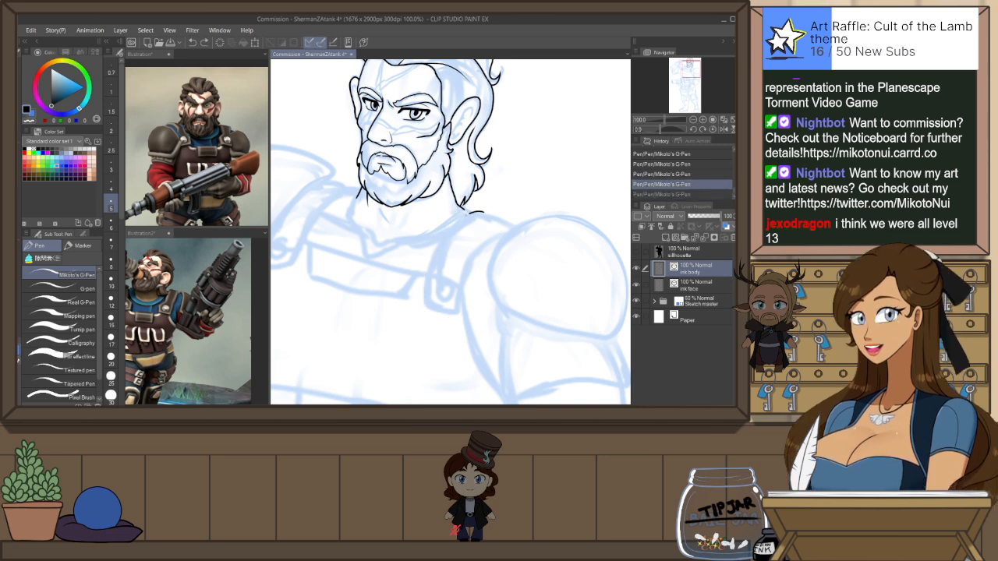
{"action": "key", "text": "ctrl+z"}
{"action": "left_click_drag", "start_coordinate": [480, 212], "coordinate": [431, 308]}
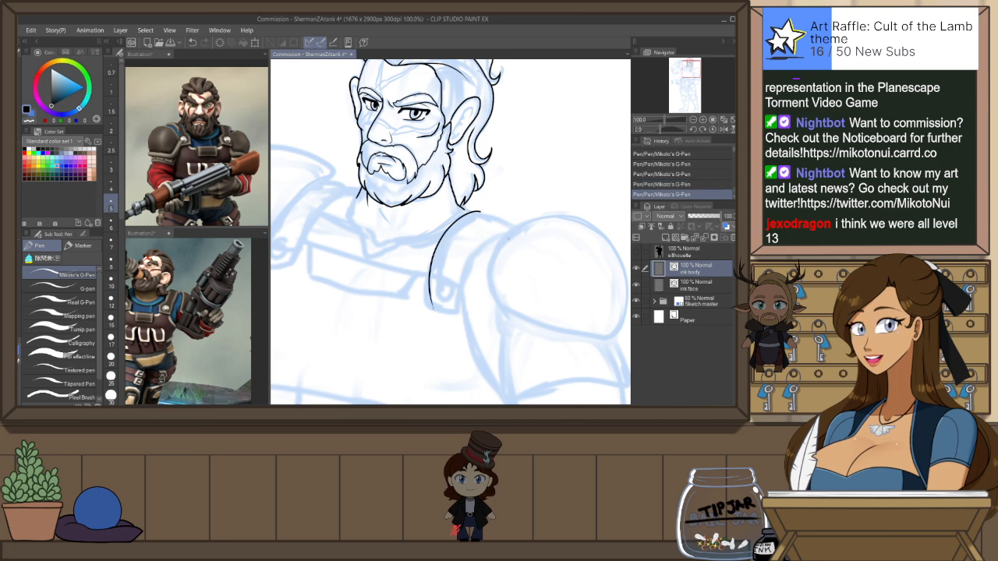
{"action": "left_click_drag", "start_coordinate": [457, 272], "coordinate": [450, 310]}
{"action": "key", "text": "ctrl+z"}
{"action": "left_click_drag", "start_coordinate": [513, 229], "coordinate": [458, 288]}
Flip and rotate the canvas, redraw the near strap's edge over the top of the shoulder, and restore the view's orientation
{"action": "key", "text": "h"}
{"action": "left_click_drag", "start_coordinate": [522, 267], "coordinate": [530, 216]}
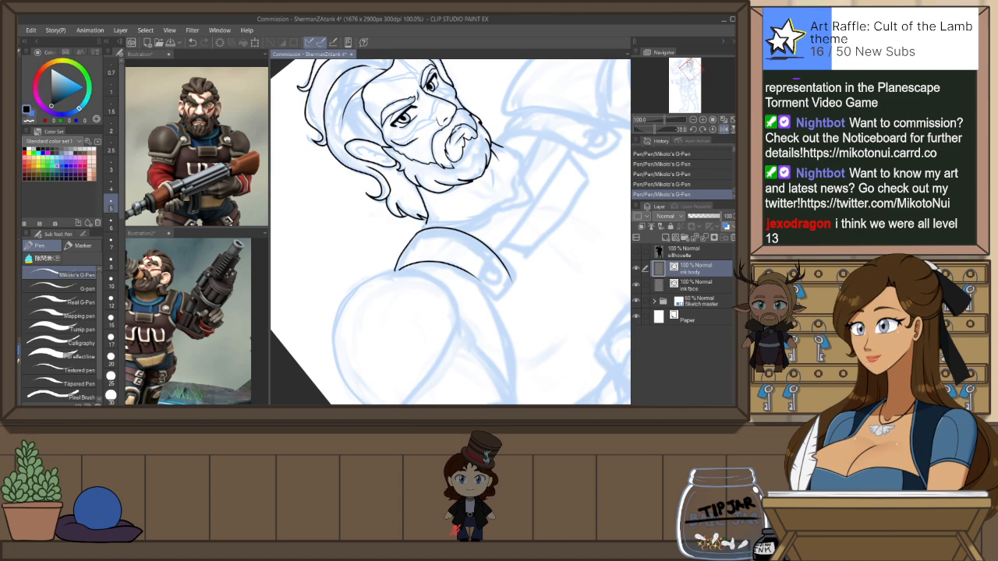
{"action": "key", "text": "ctrl+z"}
{"action": "key", "text": "ctrl+y"}
{"action": "key", "text": "ctrl+z"}
{"action": "left_click_drag", "start_coordinate": [416, 231], "coordinate": [387, 278]}
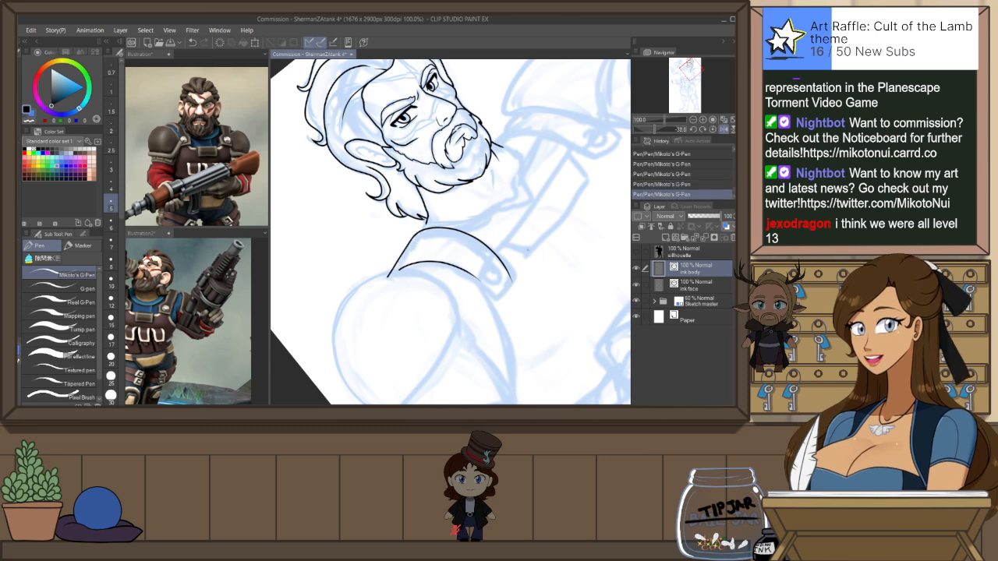
{"action": "key", "text": "ctrl+at"}
{"action": "key", "text": "h"}
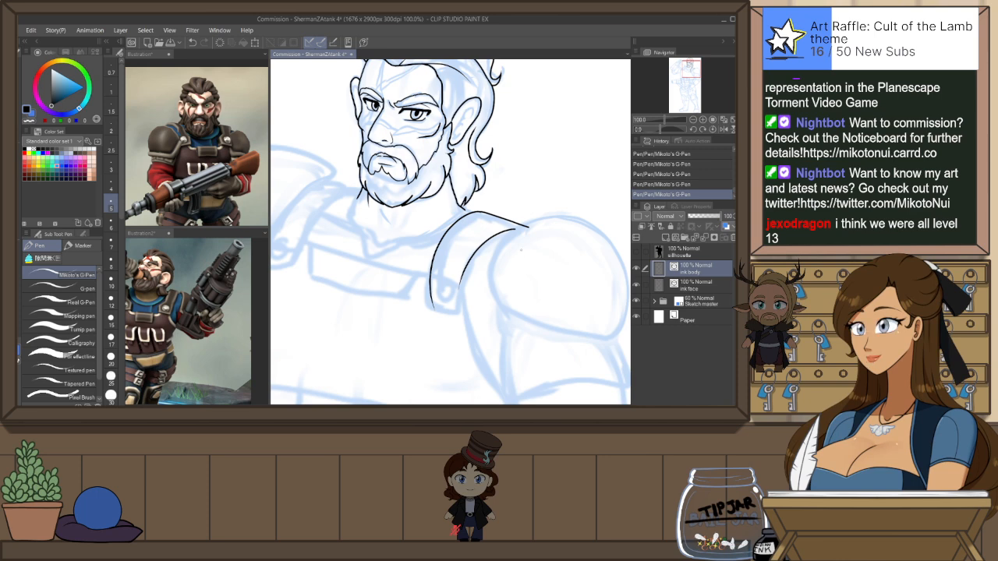
Ink the inner and outer edges of the far shoulder strap from the neck down to the chest
{"action": "left_click_drag", "start_coordinate": [324, 284], "coordinate": [403, 282]}
{"action": "left_click_drag", "start_coordinate": [425, 205], "coordinate": [366, 287]}
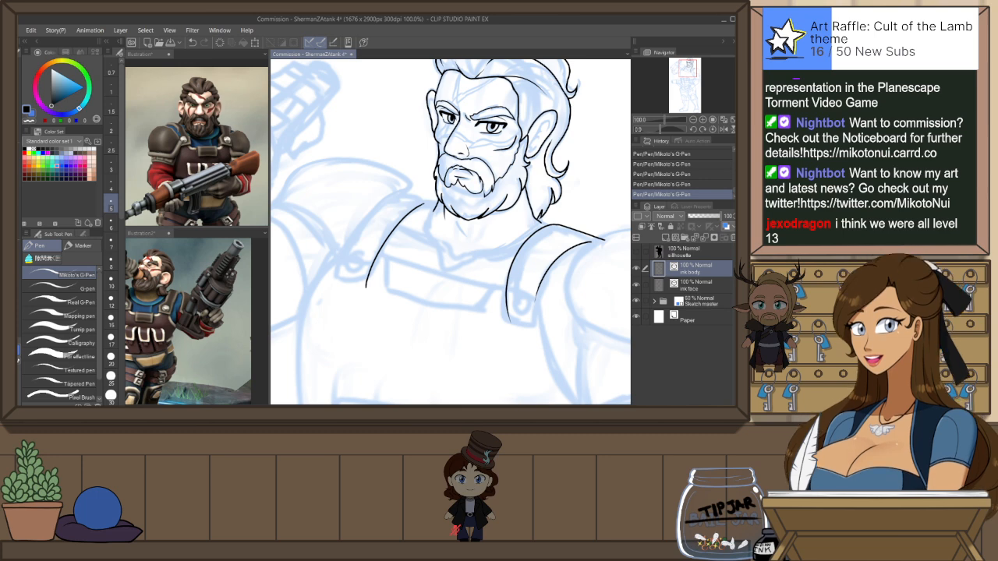
{"action": "key", "text": "ctrl+z"}
{"action": "left_click_drag", "start_coordinate": [420, 206], "coordinate": [436, 200]}
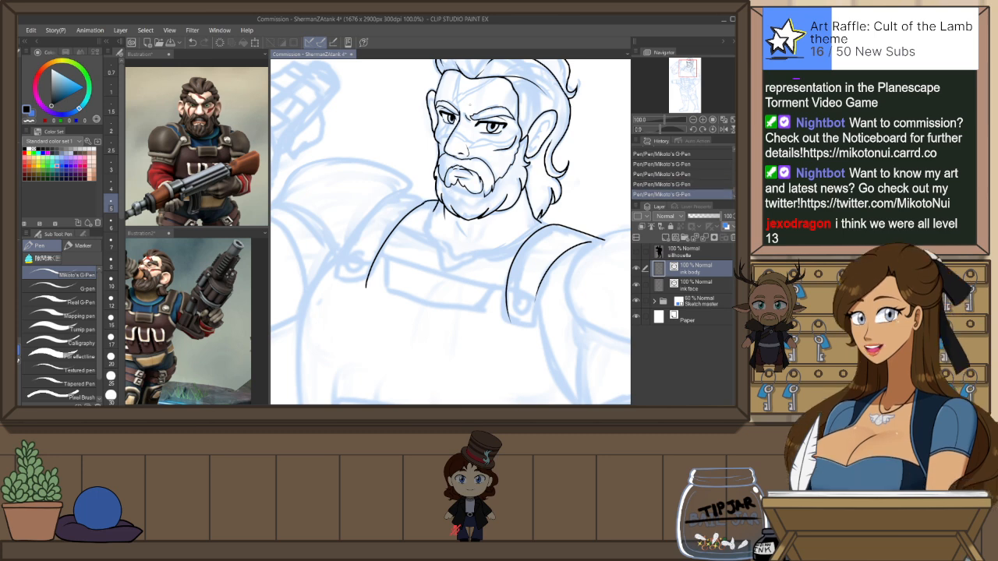
{"action": "left_click_drag", "start_coordinate": [429, 281], "coordinate": [484, 277]}
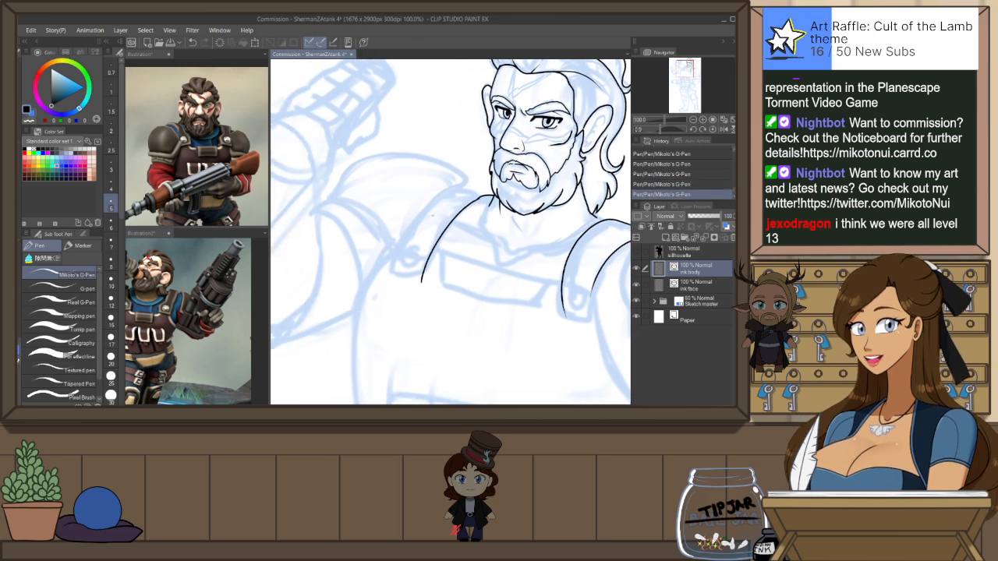
{"action": "left_click_drag", "start_coordinate": [393, 273], "coordinate": [414, 220]}
{"action": "key", "text": "ctrl+z"}
{"action": "left_click_drag", "start_coordinate": [394, 269], "coordinate": [441, 195]}
Flip the canvas and redraw the far strap's curved top so its outer edge meets the inner edge beside the beard
{"action": "key", "text": "h"}
{"action": "scroll", "coordinate": [417, 195], "scroll_direction": "up", "scroll_amount": 3}
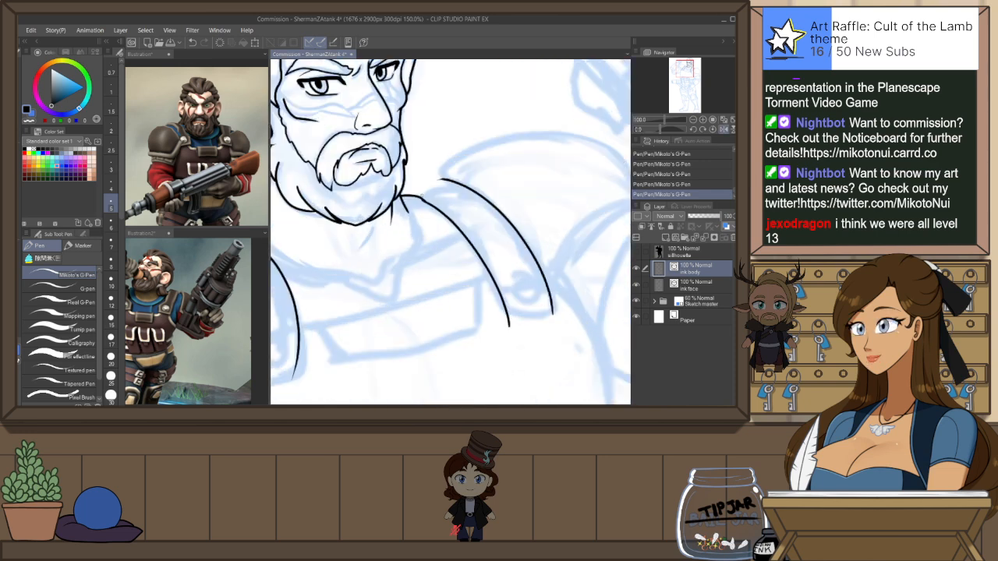
{"action": "key", "text": "ctrl+z"}
{"action": "left_click_drag", "start_coordinate": [411, 194], "coordinate": [460, 175]}
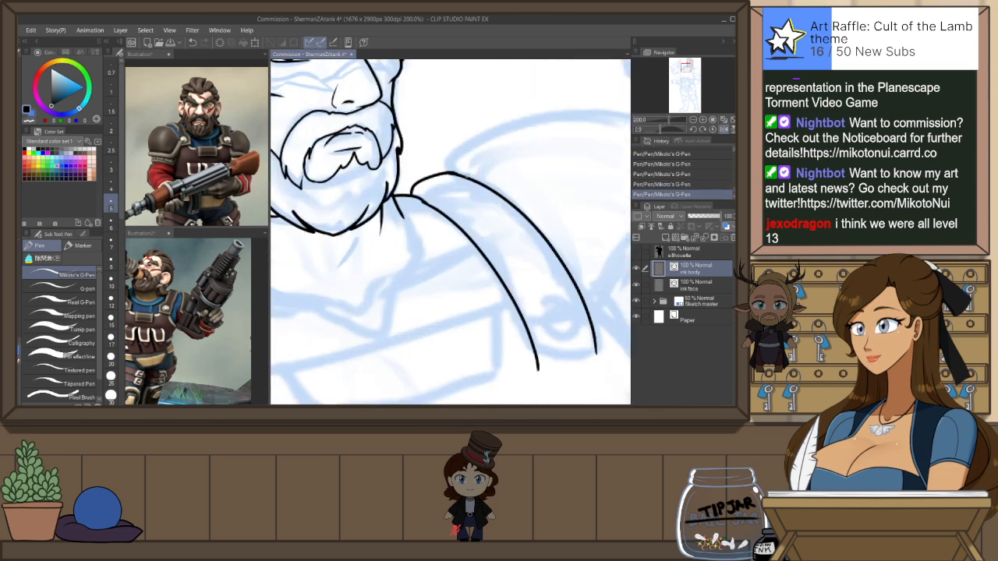
{"action": "key", "text": "ctrl+z"}
{"action": "left_click_drag", "start_coordinate": [407, 195], "coordinate": [452, 174]}
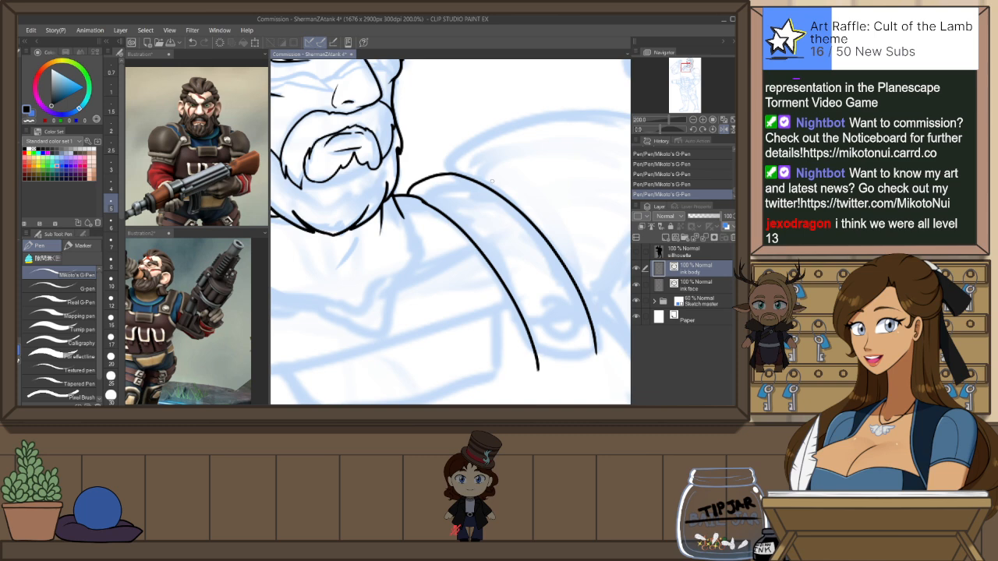
Flip the canvas and adjust the upper end of the far strap's inner edge with the Object tool
{"action": "scroll", "coordinate": [491, 179], "scroll_direction": "down", "scroll_amount": 1}
{"action": "left_click_drag", "start_coordinate": [518, 173], "coordinate": [475, 152]}
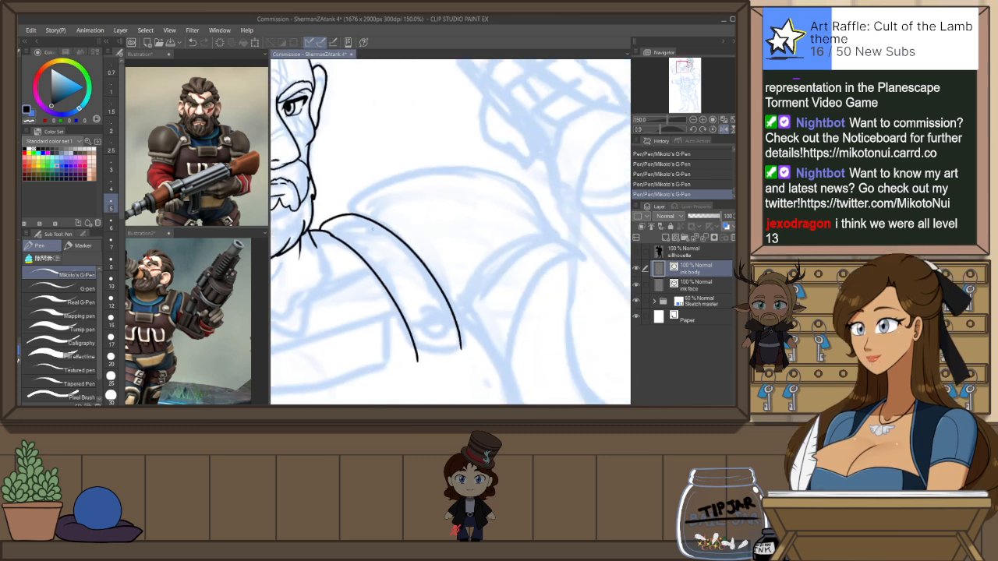
{"action": "key", "text": "h"}
{"action": "key", "text": "ctrl"}
{"action": "left_click", "coordinate": [577, 234], "text": "ctrl"}
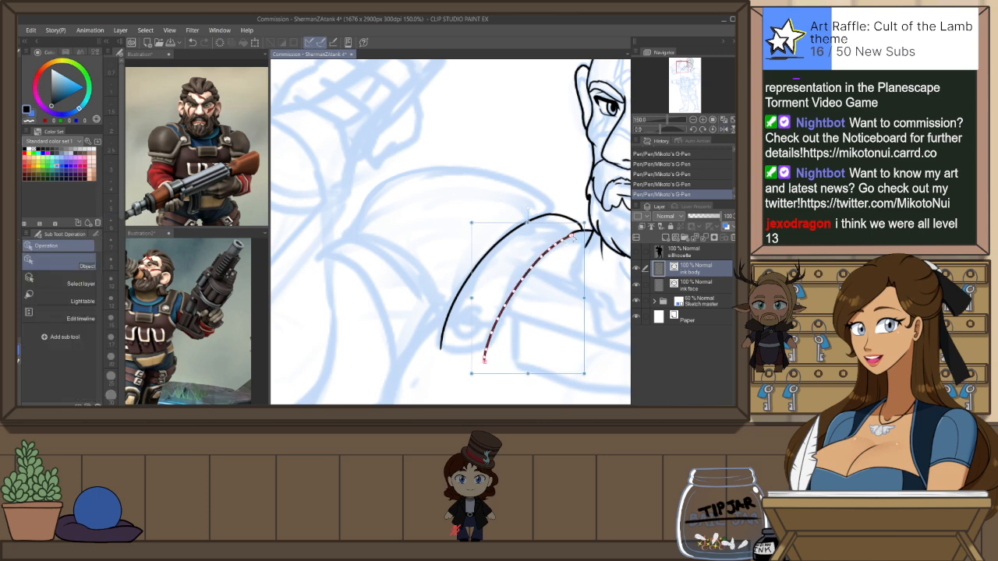
{"action": "left_click_drag", "start_coordinate": [583, 225], "coordinate": [588, 219]}
{"action": "left_click", "coordinate": [569, 265]}
{"action": "left_click_drag", "start_coordinate": [555, 307], "coordinate": [512, 263]}
Ink the far shoulder pad's long upper arc out from the strap with Mikoto's G-Pen, redrawing it until it fits
{"action": "key", "text": "p"}
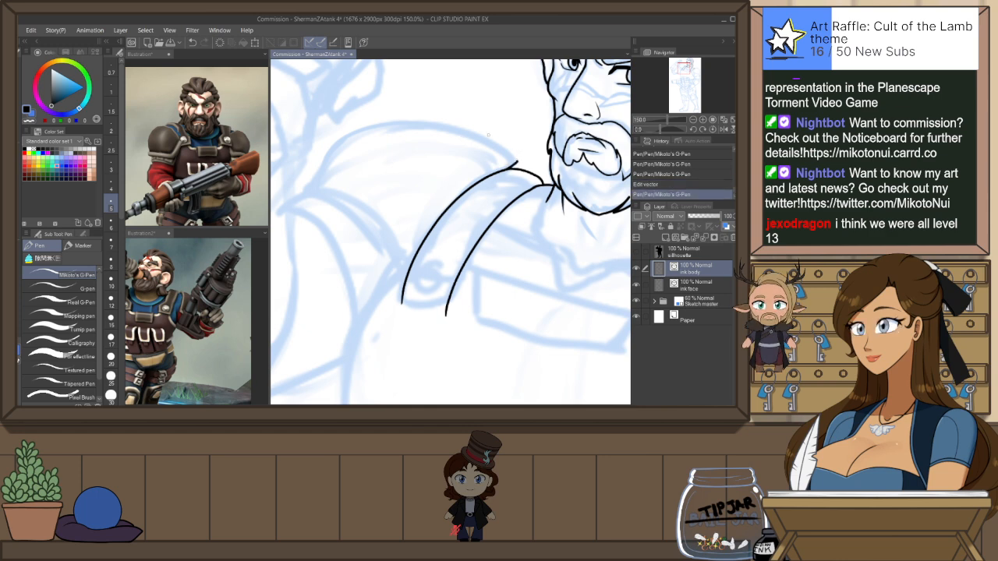
{"action": "mouse_move", "coordinate": [311, 191]}
{"action": "left_mouse_down"}
{"action": "mouse_move", "coordinate": [319, 169]}
{"action": "mouse_move", "coordinate": [385, 125]}
{"action": "mouse_move", "coordinate": [503, 160]}
{"action": "left_mouse_up"}
{"action": "key", "text": "ctrl+z"}
{"action": "left_click_drag", "start_coordinate": [311, 192], "coordinate": [375, 126]}
{"action": "key", "text": "ctrl+z"}
{"action": "mouse_move", "coordinate": [308, 190]}
{"action": "left_mouse_down"}
{"action": "mouse_move", "coordinate": [362, 124]}
{"action": "mouse_move", "coordinate": [511, 159]}
{"action": "left_mouse_up"}
{"action": "key", "text": "ctrl+z"}
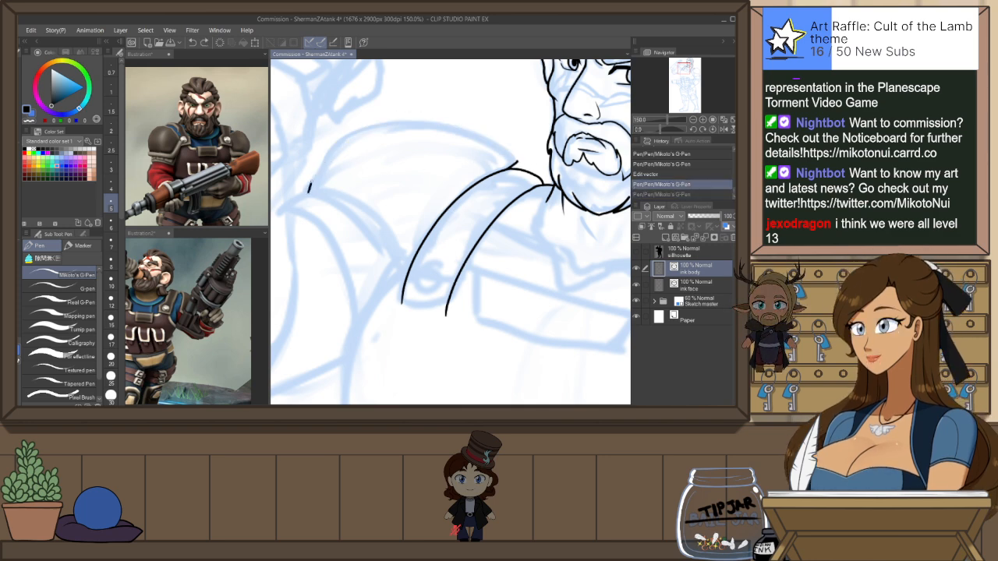
{"action": "key", "text": "ctrl+y"}
Flip the canvas and adjust both ends of the far shoulder pad's upper arc with the Object tool
{"action": "key", "text": "h"}
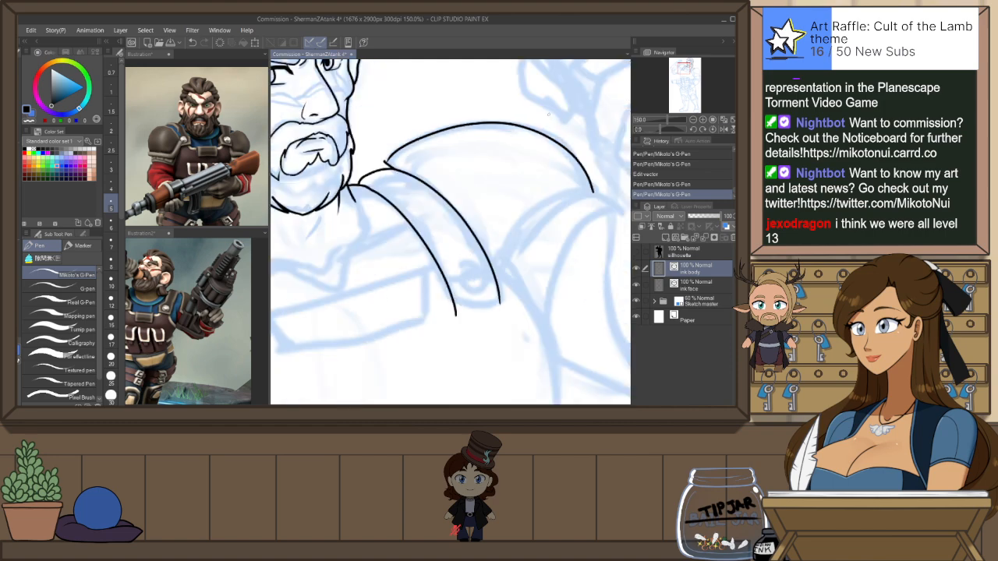
{"action": "key", "text": "o"}
{"action": "left_click", "coordinate": [434, 128]}
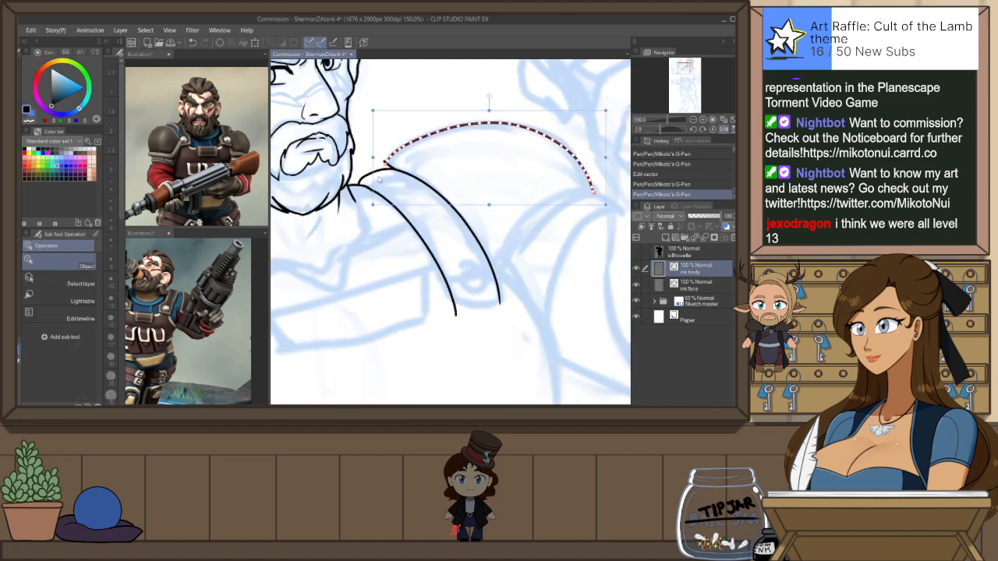
{"action": "left_click_drag", "start_coordinate": [593, 195], "coordinate": [593, 195]}
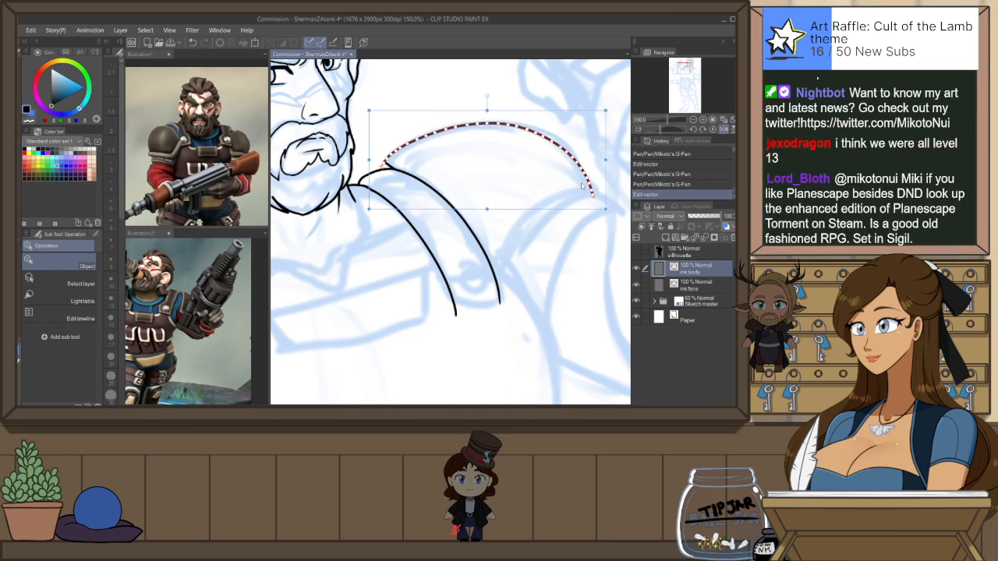
{"action": "left_click", "coordinate": [572, 179]}
Clean up the joint where the far pad's arc meets the strap, inking a short connecting line and erasing the overhang
{"action": "key", "text": "e"}
{"action": "left_click", "coordinate": [382, 164]}
{"action": "key", "text": "p"}
{"action": "left_click_drag", "start_coordinate": [384, 162], "coordinate": [394, 169]}
{"action": "key", "text": "ctrl+z"}
{"action": "key", "text": "ctrl+y"}
{"action": "key", "text": "ctrl+z"}
{"action": "key", "text": "ctrl+y"}
{"action": "key", "text": "ctrl+z"}
{"action": "key", "text": "ctrl+y"}
{"action": "key", "text": "e"}
{"action": "left_click", "coordinate": [394, 170]}
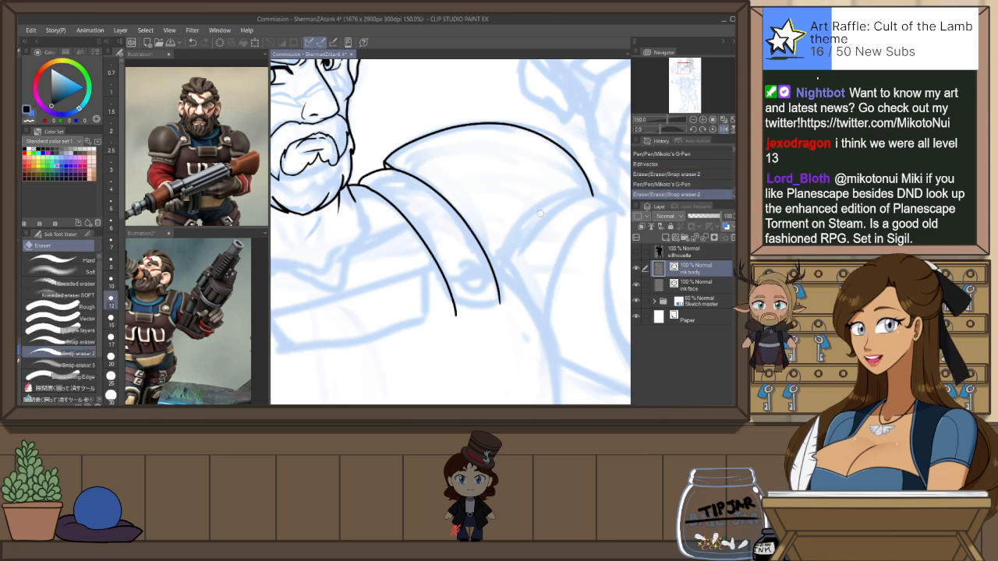
Ink the far shoulder pad's lower edge from the strap out to the arc's end, redrawing it until it fits, and erase the overshoots
{"action": "key", "text": "p"}
{"action": "left_click_drag", "start_coordinate": [527, 232], "coordinate": [596, 198]}
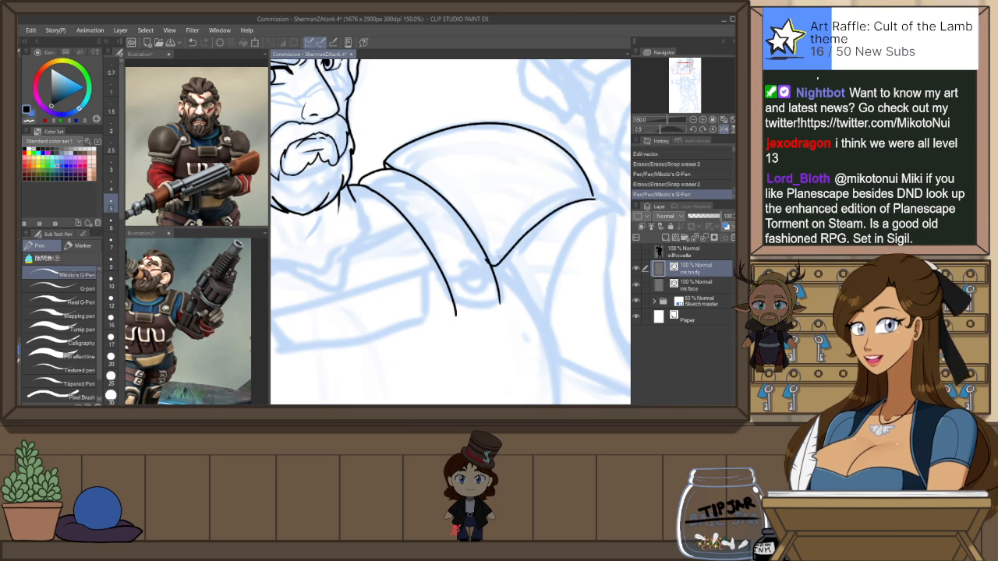
{"action": "key", "text": "ctrl+z"}
{"action": "mouse_move", "coordinate": [491, 262]}
{"action": "left_mouse_down"}
{"action": "mouse_move", "coordinate": [531, 222]}
{"action": "mouse_move", "coordinate": [593, 192]}
{"action": "left_mouse_up"}
{"action": "key", "text": "ctrl+z"}
{"action": "left_click_drag", "start_coordinate": [488, 259], "coordinate": [592, 194]}
{"action": "key", "text": "ctrl+z"}
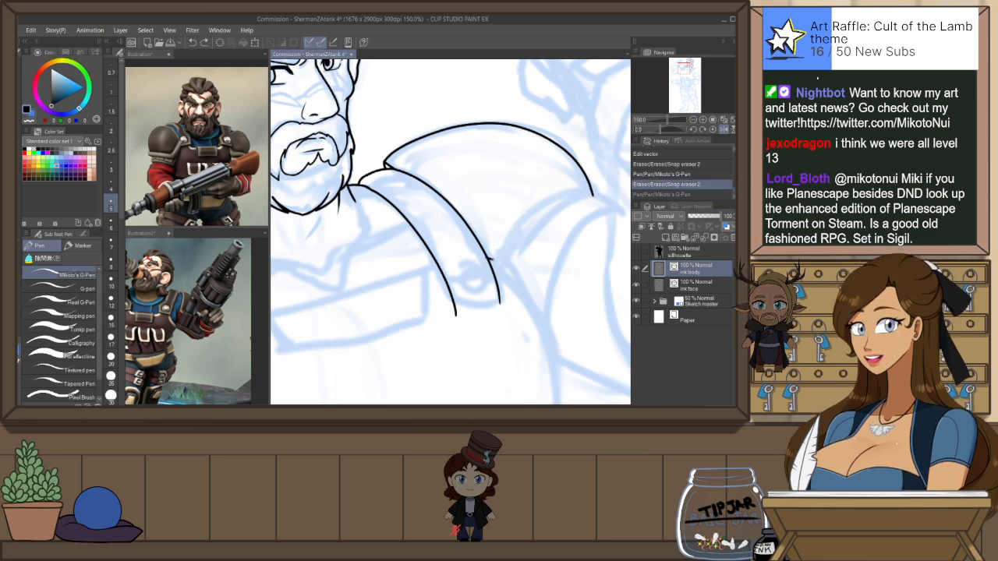
{"action": "key", "text": "e"}
{"action": "left_click", "coordinate": [591, 194]}
{"action": "left_click", "coordinate": [593, 195]}
Flip the canvas and ink the near shoulder pad's inner and lower edges, redrawing until they run from the strap around the outer lower corner
{"action": "scroll", "coordinate": [583, 216], "scroll_direction": "down", "scroll_amount": 3}
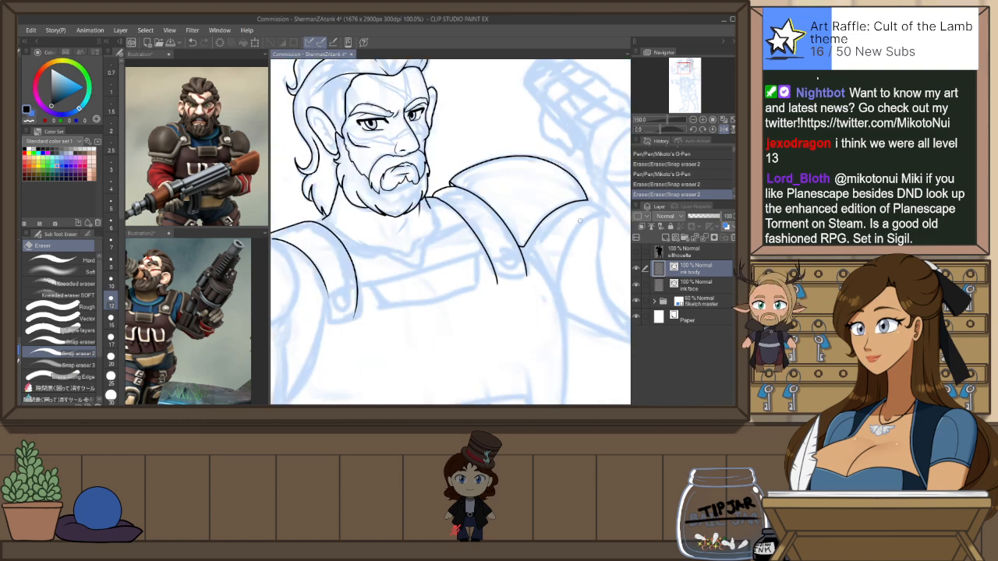
{"action": "left_click_drag", "start_coordinate": [458, 320], "coordinate": [493, 298]}
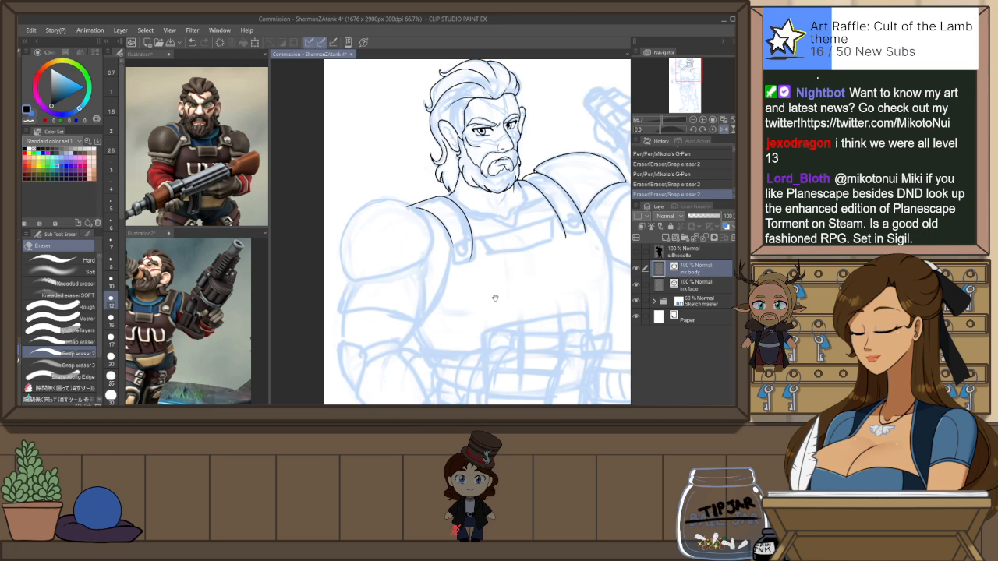
{"action": "key", "text": "h"}
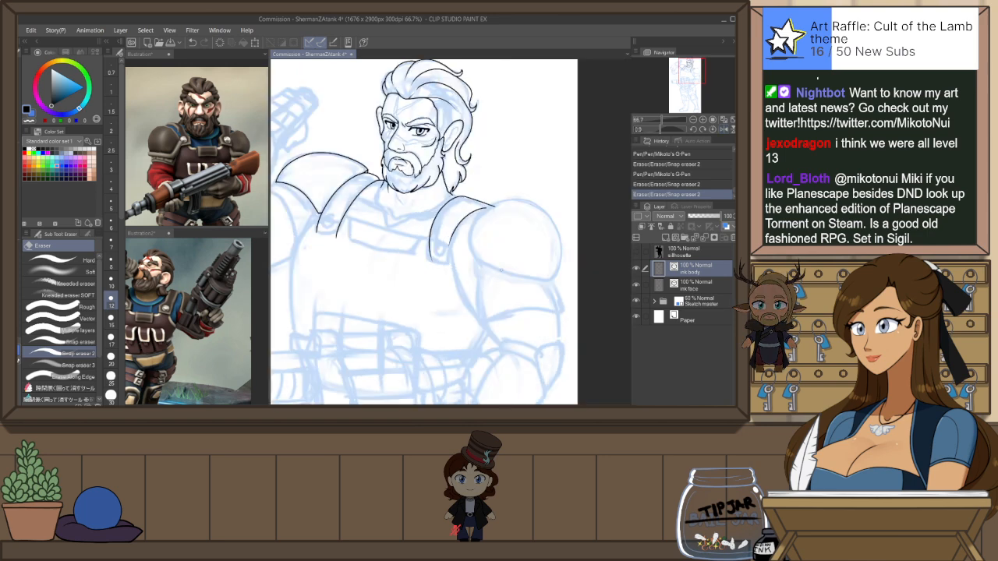
{"action": "left_click_drag", "start_coordinate": [526, 245], "coordinate": [456, 243]}
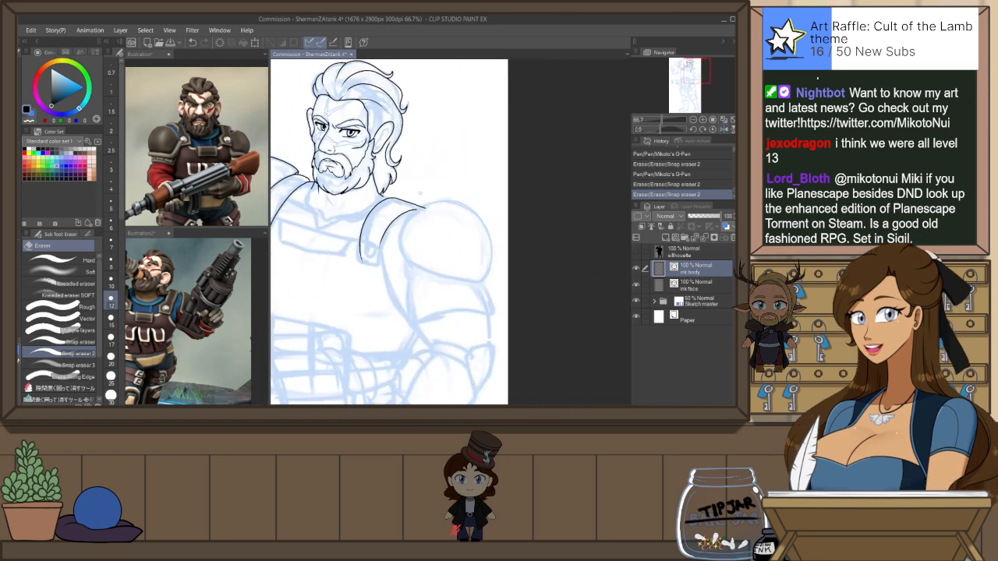
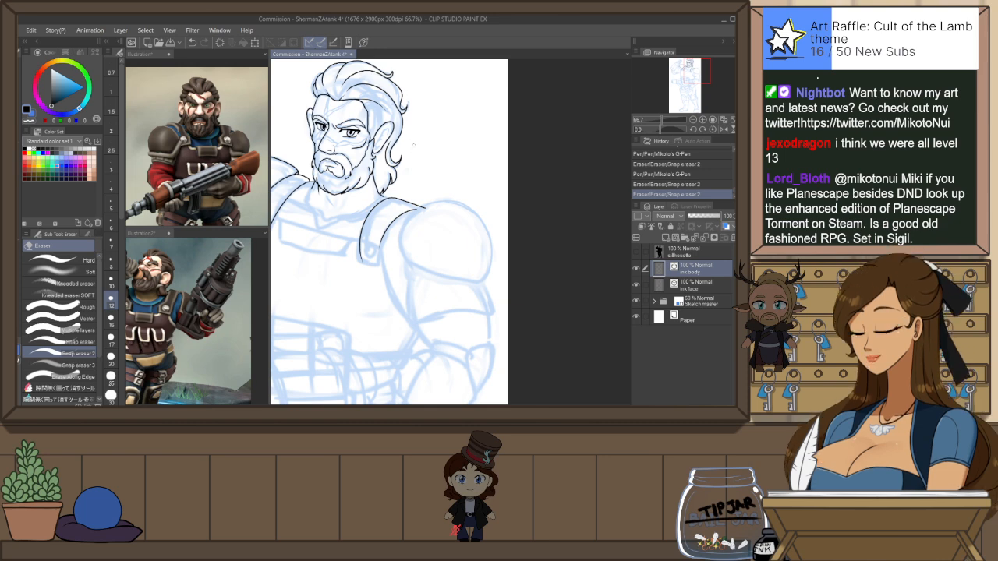
{"action": "key", "text": "p"}
{"action": "left_click_drag", "start_coordinate": [409, 212], "coordinate": [420, 273]}
{"action": "scroll", "coordinate": [479, 257], "scroll_direction": "up", "scroll_amount": 1}
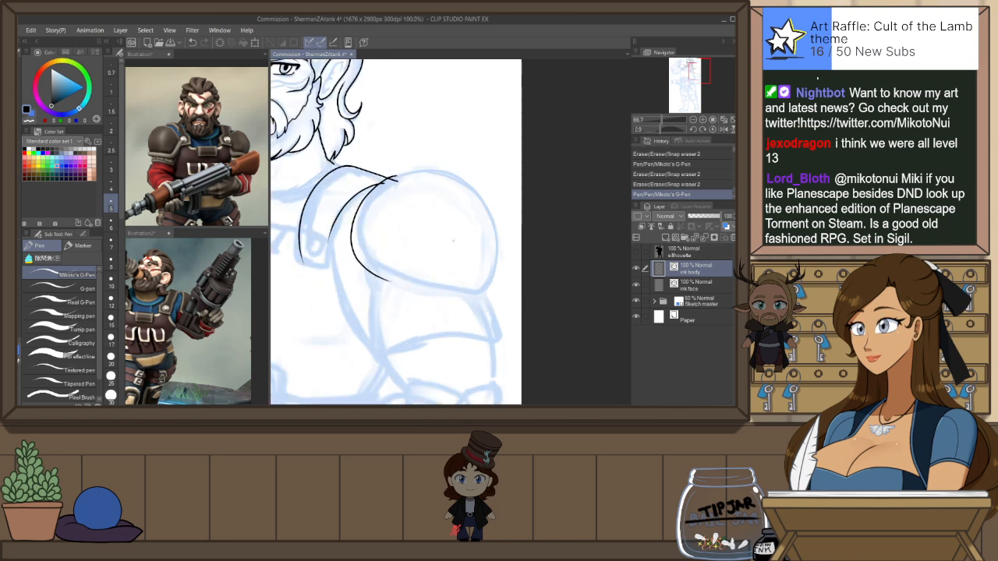
{"action": "key", "text": "ctrl+z"}
{"action": "mouse_move", "coordinate": [395, 180]}
{"action": "left_mouse_down"}
{"action": "mouse_move", "coordinate": [360, 226]}
{"action": "mouse_move", "coordinate": [386, 271]}
{"action": "mouse_move", "coordinate": [487, 287]}
{"action": "left_mouse_up"}
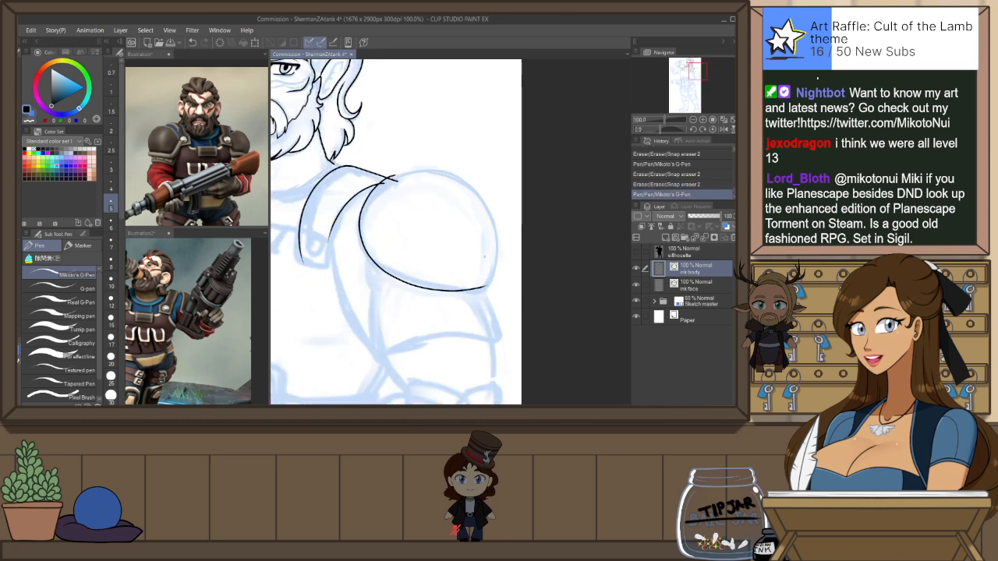
{"action": "key", "text": "ctrl+z"}
{"action": "left_click_drag", "start_coordinate": [396, 179], "coordinate": [365, 229]}
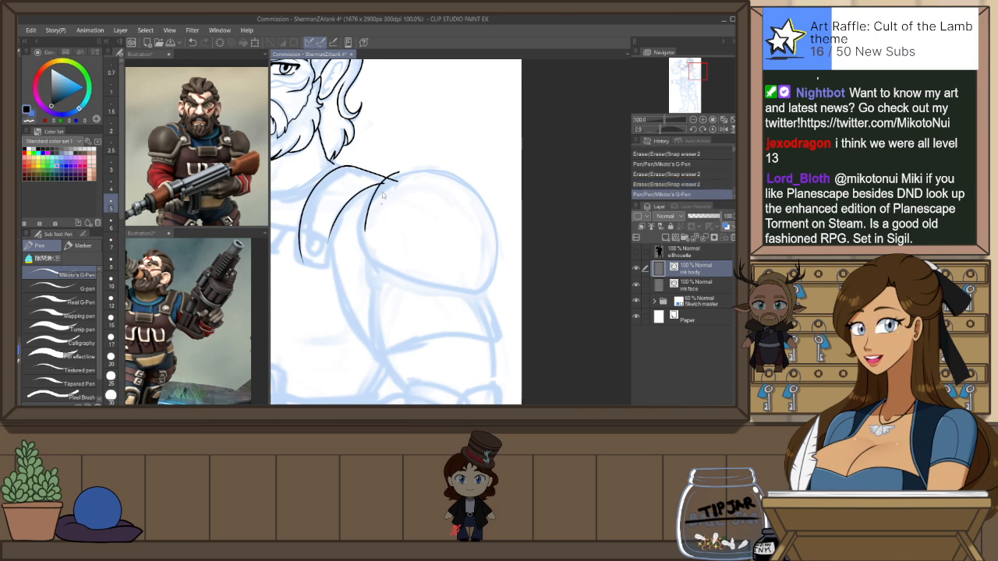
{"action": "key", "text": "ctrl+z"}
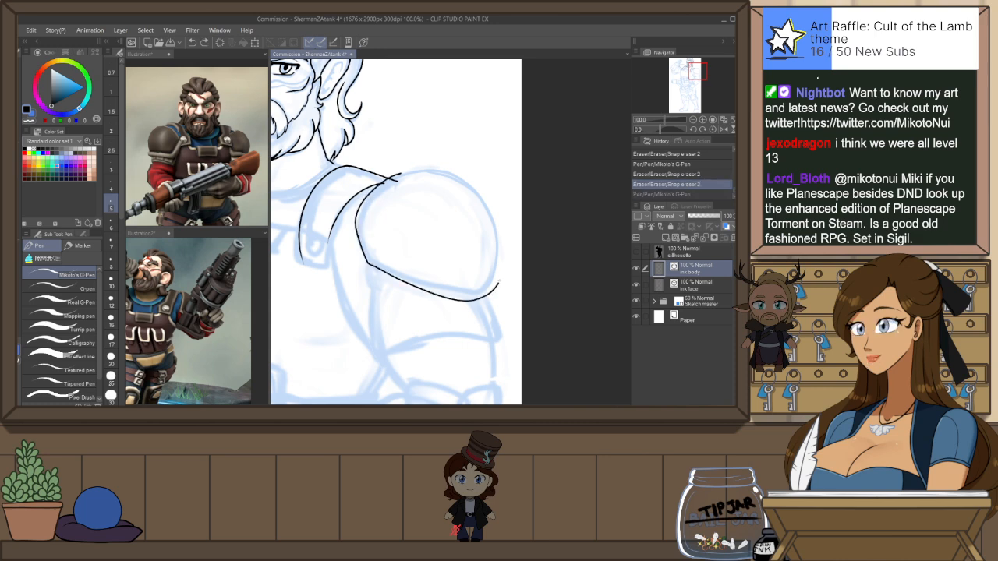
{"action": "left_click_drag", "start_coordinate": [498, 286], "coordinate": [504, 265]}
Flip the canvas and ink the near shoulder pad's outer side and rounded top, redrawing until the outline closes at the strap
{"action": "key", "text": "h"}
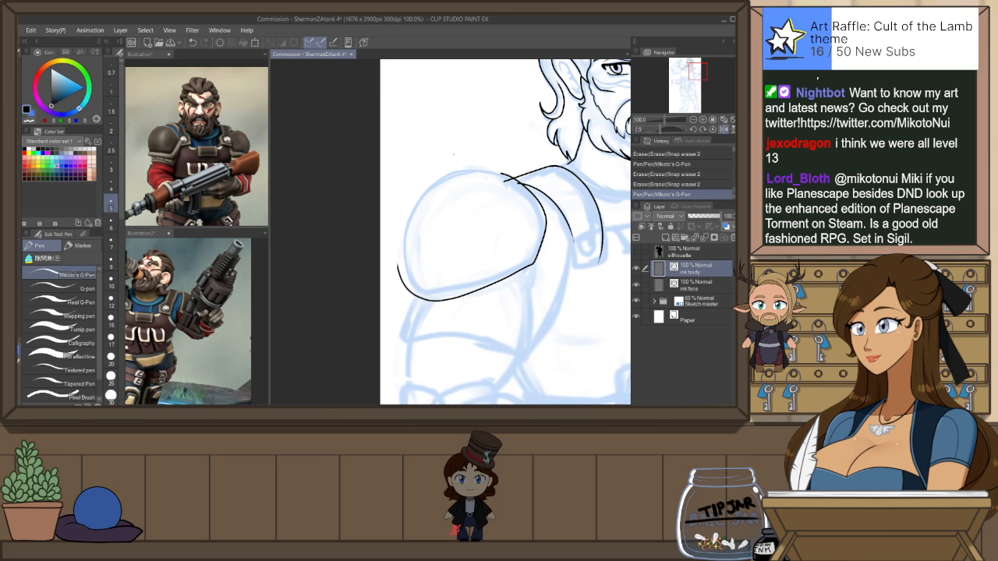
{"action": "left_click_drag", "start_coordinate": [421, 189], "coordinate": [502, 174]}
{"action": "key", "text": "ctrl+z"}
{"action": "left_click_drag", "start_coordinate": [401, 237], "coordinate": [460, 171]}
{"action": "key", "text": "ctrl+z"}
{"action": "left_click_drag", "start_coordinate": [405, 261], "coordinate": [495, 171]}
{"action": "key", "text": "ctrl+z"}
{"action": "mouse_move", "coordinate": [399, 270]}
{"action": "left_mouse_down"}
{"action": "mouse_move", "coordinate": [424, 184]}
{"action": "mouse_move", "coordinate": [476, 166]}
{"action": "mouse_move", "coordinate": [505, 179]}
{"action": "mouse_move", "coordinate": [398, 265]}
{"action": "mouse_move", "coordinate": [395, 242]}
{"action": "left_mouse_up"}
{"action": "key", "text": "ctrl+z"}
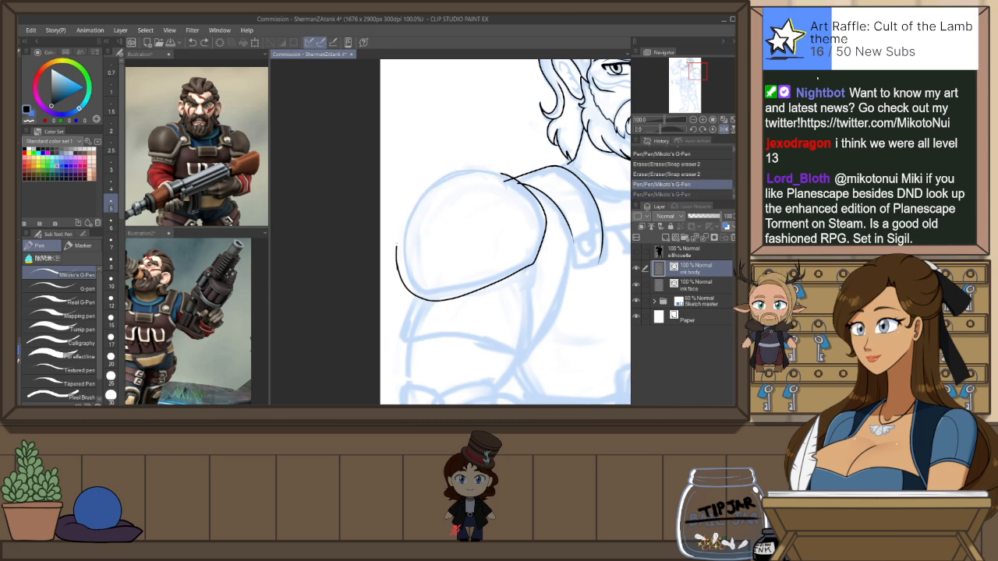
{"action": "key", "text": "ctrl+z"}
{"action": "left_click_drag", "start_coordinate": [399, 289], "coordinate": [397, 264]}
{"action": "key", "text": "ctrl+z"}
{"action": "left_click_drag", "start_coordinate": [404, 223], "coordinate": [503, 171]}
{"action": "key", "text": "ctrl+z"}
{"action": "left_click_drag", "start_coordinate": [425, 192], "coordinate": [503, 173]}
{"action": "scroll", "coordinate": [499, 156], "scroll_direction": "up", "scroll_amount": 1}
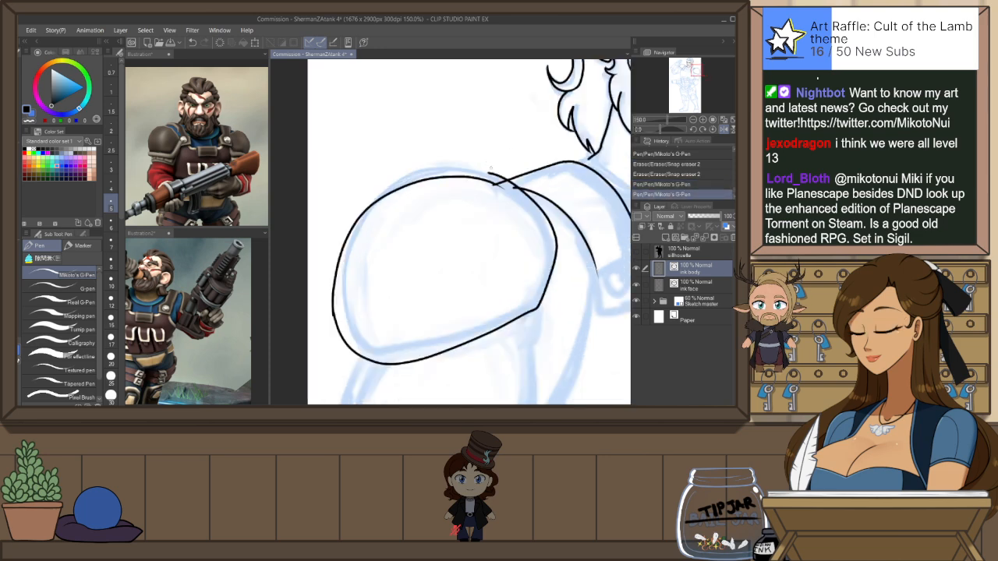
Reshape the near pad's top and outer line with the Object tool so it follows the sketch and meets the inner edge
{"action": "key", "text": "o"}
{"action": "left_click", "coordinate": [487, 179]}
{"action": "left_click_drag", "start_coordinate": [514, 162], "coordinate": [520, 155]}
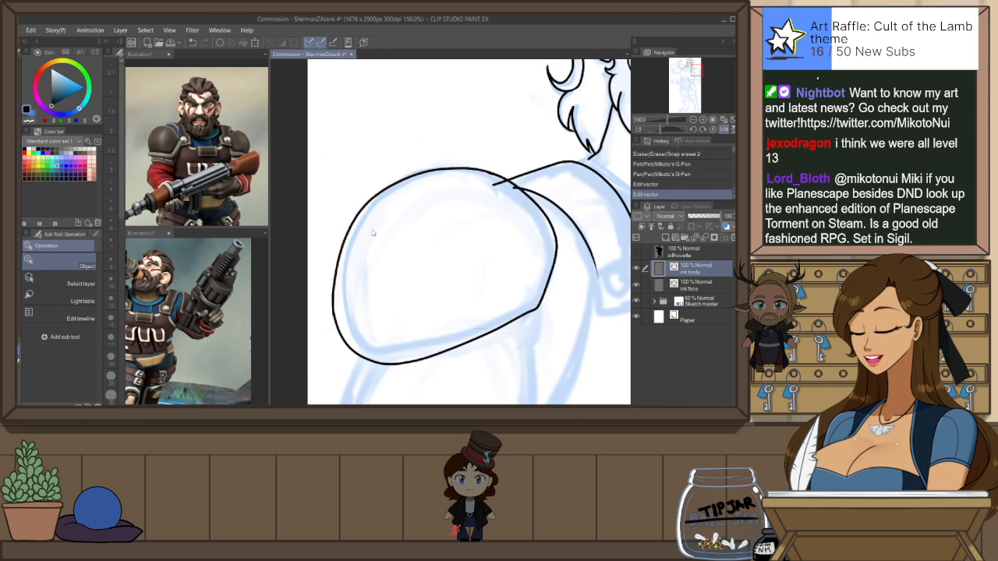
{"action": "left_click_drag", "start_coordinate": [328, 315], "coordinate": [330, 312]}
{"action": "left_click", "coordinate": [417, 230]}
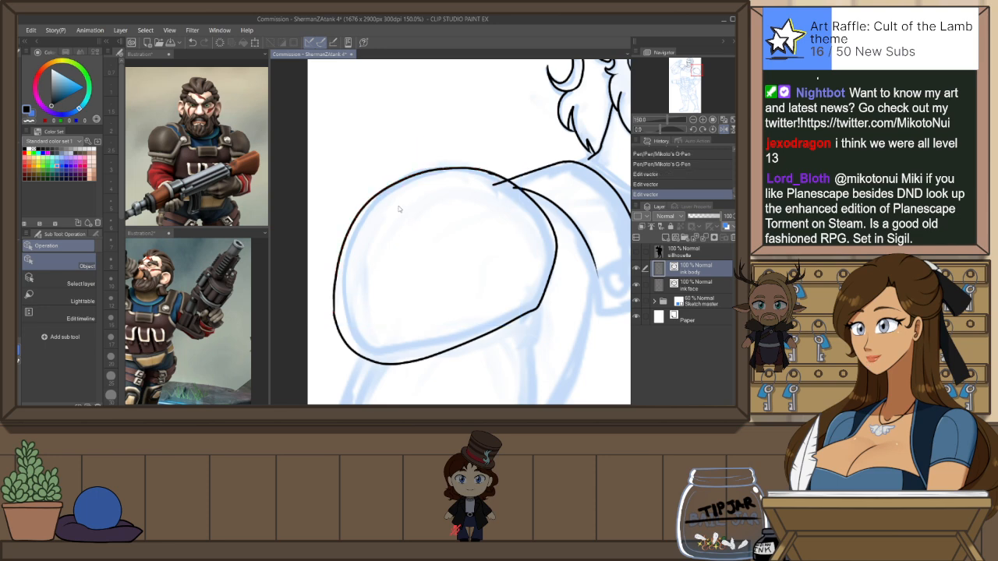
Smooth the near pad's rounded outline with Pinch vector line and erase the line ends overlapping at the strap
{"action": "key", "text": "y"}
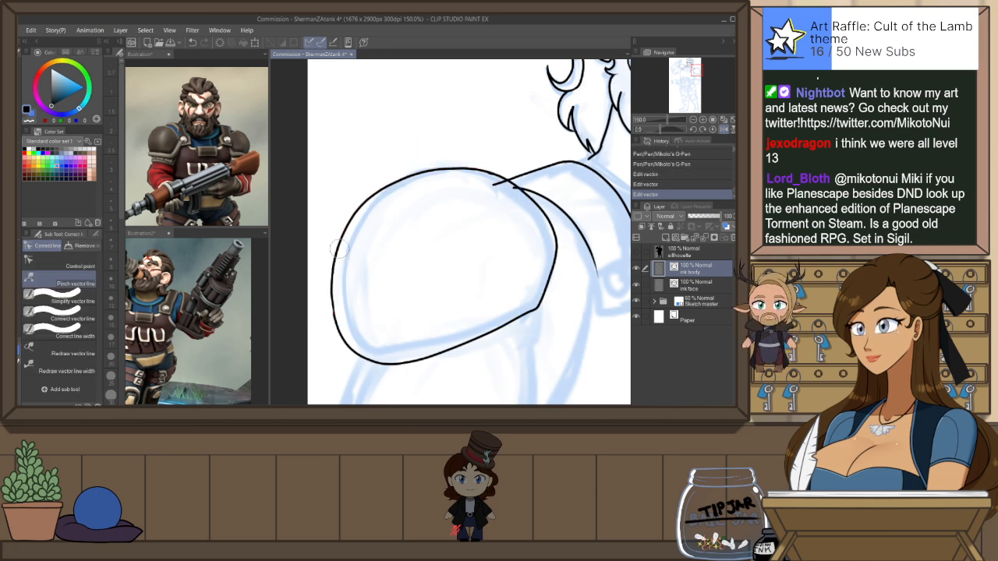
{"action": "mouse_move", "coordinate": [467, 166]}
{"action": "left_mouse_down"}
{"action": "mouse_move", "coordinate": [475, 161]}
{"action": "mouse_move", "coordinate": [466, 169]}
{"action": "left_mouse_up"}
{"action": "key", "text": "e"}
{"action": "left_click", "coordinate": [499, 183]}
{"action": "left_click", "coordinate": [505, 180]}
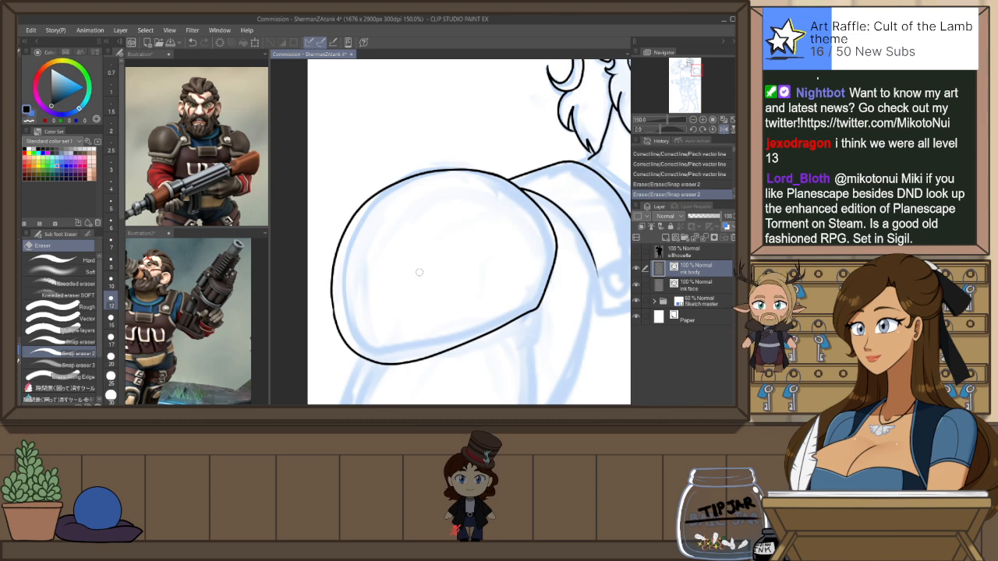
Flip the canvas and push the near pad's lower edge upward with Pinch vector line
{"action": "scroll", "coordinate": [419, 272], "scroll_direction": "down", "scroll_amount": 2}
{"action": "scroll", "coordinate": [463, 219], "scroll_direction": "down", "scroll_amount": 1}
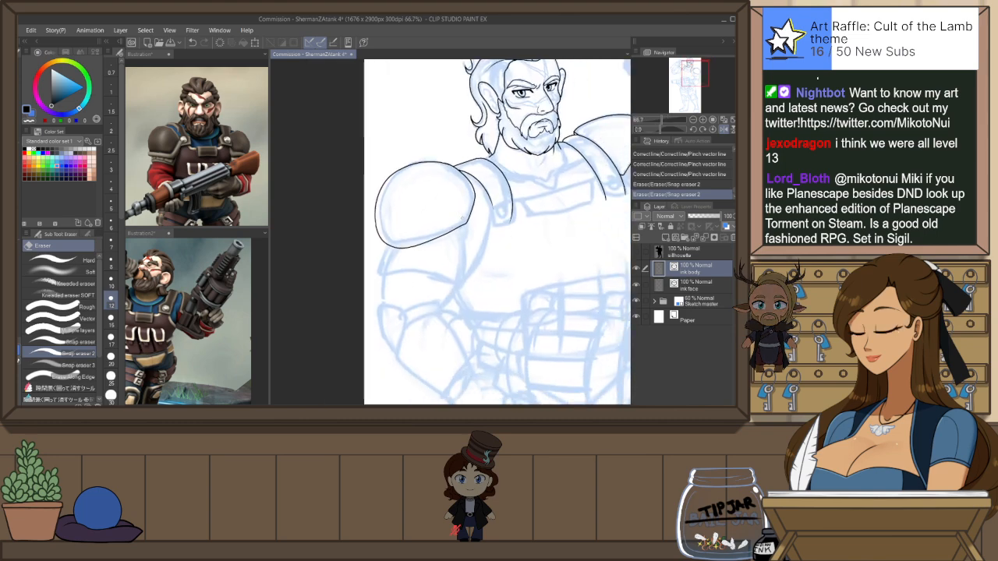
{"action": "left_click_drag", "start_coordinate": [461, 217], "coordinate": [325, 217]}
{"action": "key", "text": "o"}
{"action": "left_click", "coordinate": [516, 243]}
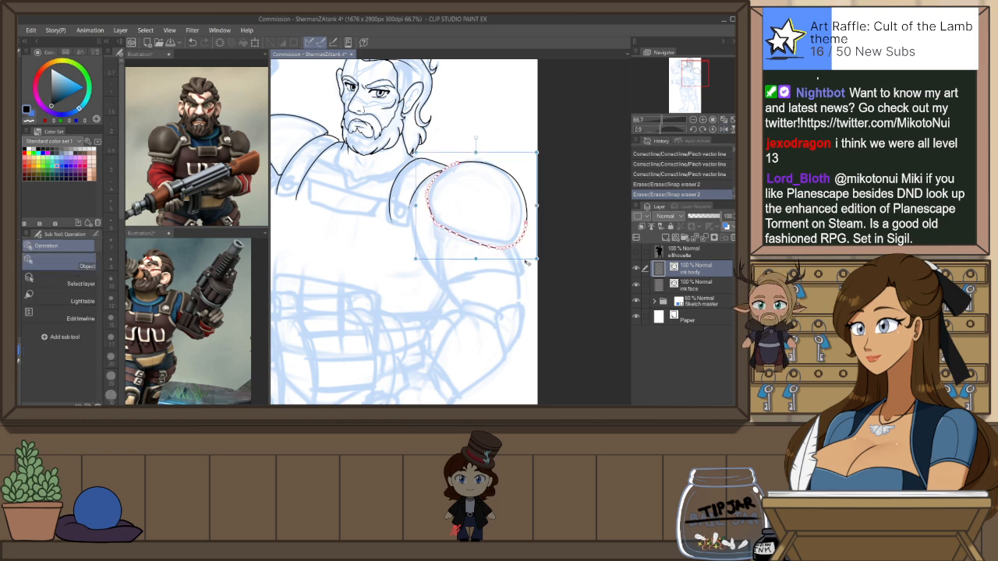
{"action": "key", "text": "y"}
{"action": "left_click_drag", "start_coordinate": [503, 249], "coordinate": [506, 245]}
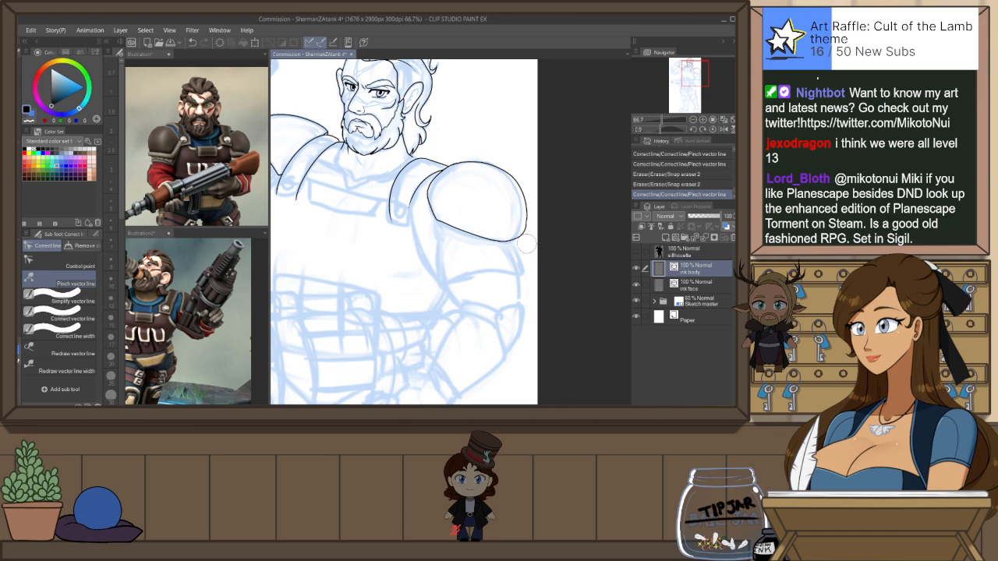
Refine the near pad's outer side and lower corner by moving vector points with the Object tool
{"action": "key", "text": "o"}
{"action": "left_click", "coordinate": [527, 236]}
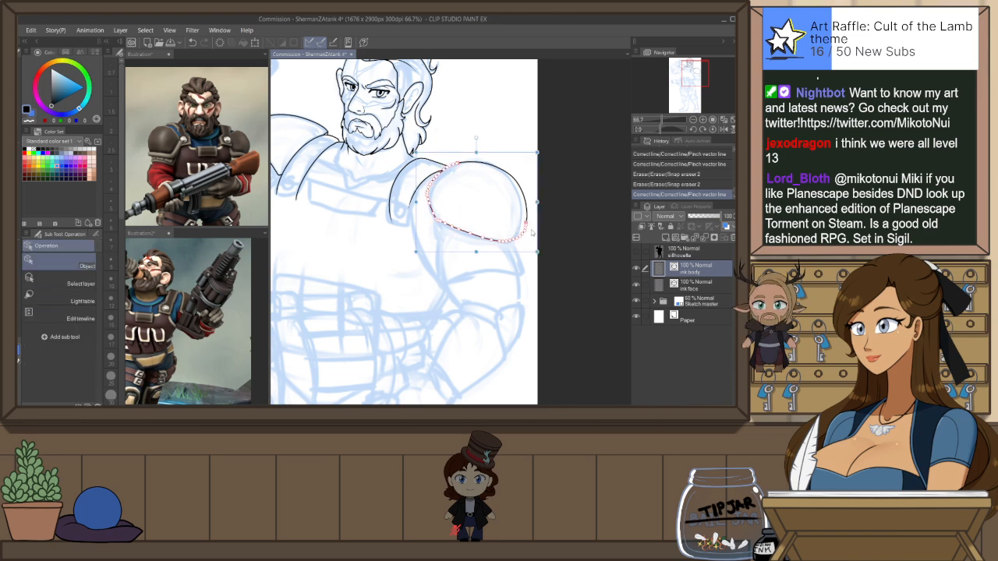
{"action": "scroll", "coordinate": [533, 231], "scroll_direction": "up", "scroll_amount": 4}
{"action": "left_click_drag", "start_coordinate": [519, 176], "coordinate": [517, 176]}
{"action": "left_click_drag", "start_coordinate": [506, 237], "coordinate": [508, 204]}
{"action": "left_click", "coordinate": [541, 182]}
{"action": "scroll", "coordinate": [541, 182], "scroll_direction": "down", "scroll_amount": 2}
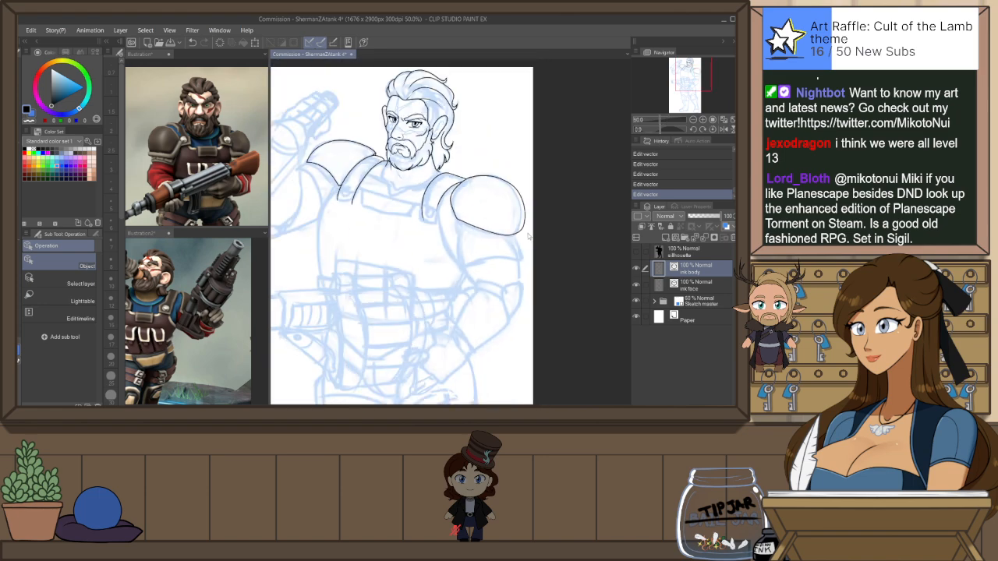
Ink the short curved piece under the near pad's inner lower corner and erase its overlap with the pad
{"action": "scroll", "coordinate": [527, 235], "scroll_direction": "up", "scroll_amount": 2}
{"action": "key", "text": "p"}
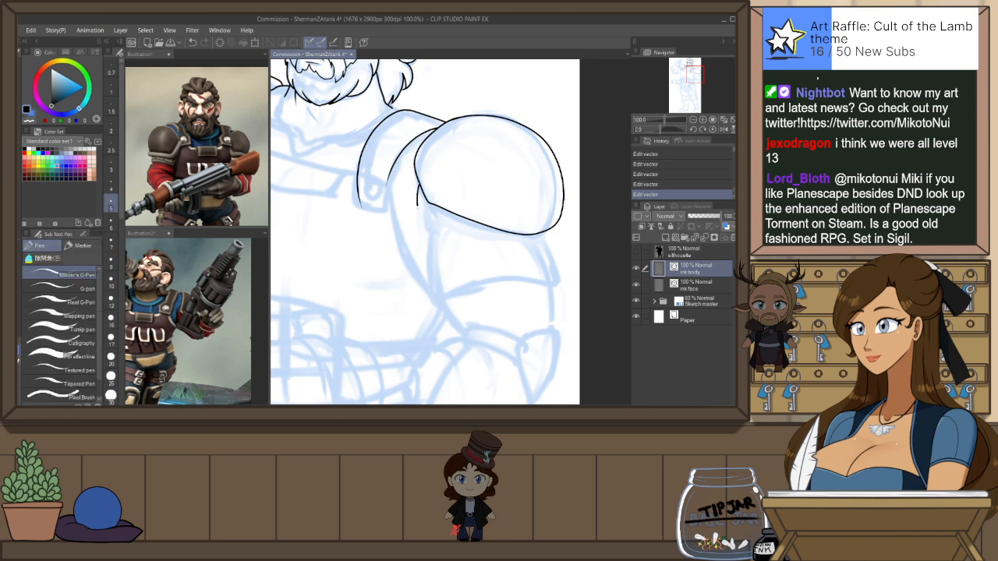
{"action": "mouse_move", "coordinate": [421, 191]}
{"action": "left_mouse_down"}
{"action": "mouse_move", "coordinate": [431, 231]}
{"action": "mouse_move", "coordinate": [444, 190]}
{"action": "left_mouse_up"}
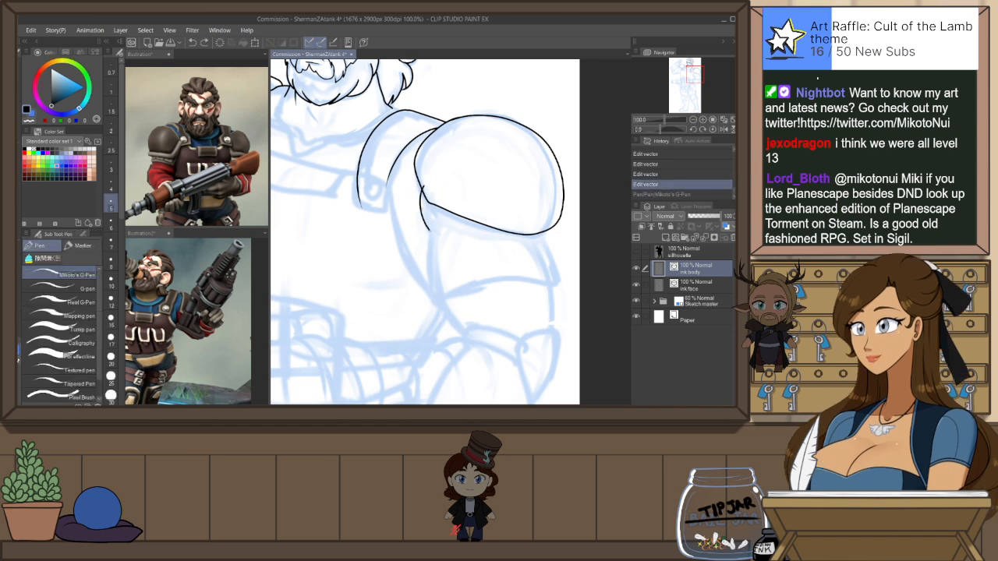
{"action": "key", "text": "e"}
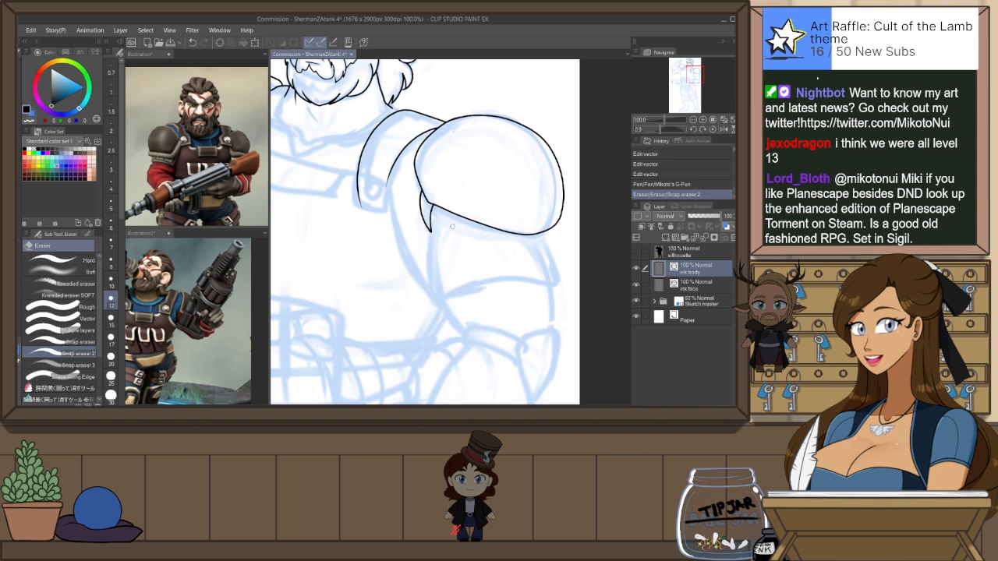
Ink the inner and outer edges of the near upper arm's sleeve below the shoulder pad, flipping the canvas between sides
{"action": "key", "text": "p"}
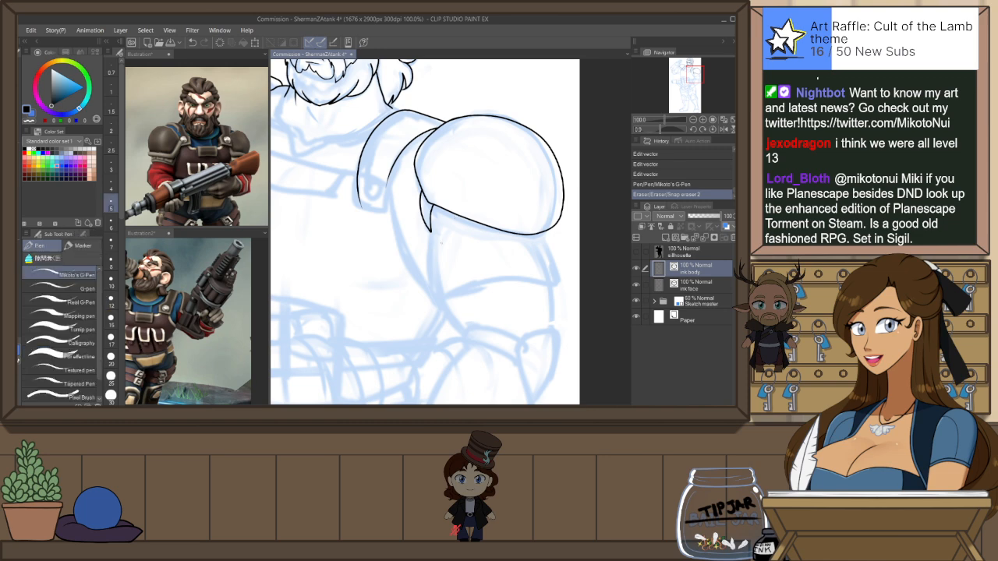
{"action": "left_click_drag", "start_coordinate": [430, 226], "coordinate": [435, 287]}
{"action": "key", "text": "ctrl+z"}
{"action": "key", "text": "ctrl+z"}
{"action": "left_click_drag", "start_coordinate": [431, 209], "coordinate": [434, 293]}
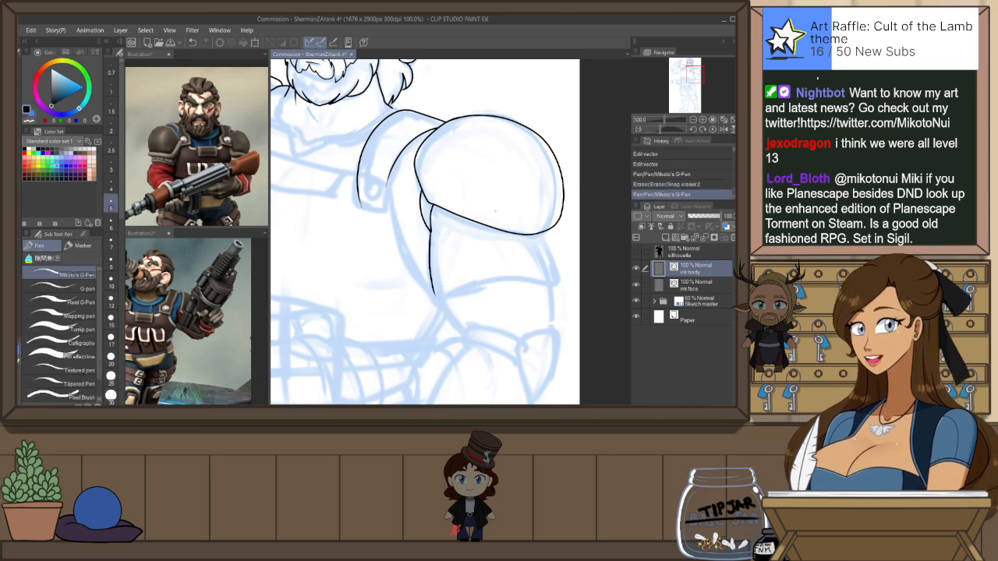
{"action": "key", "text": "h"}
{"action": "left_click_drag", "start_coordinate": [357, 234], "coordinate": [346, 283]}
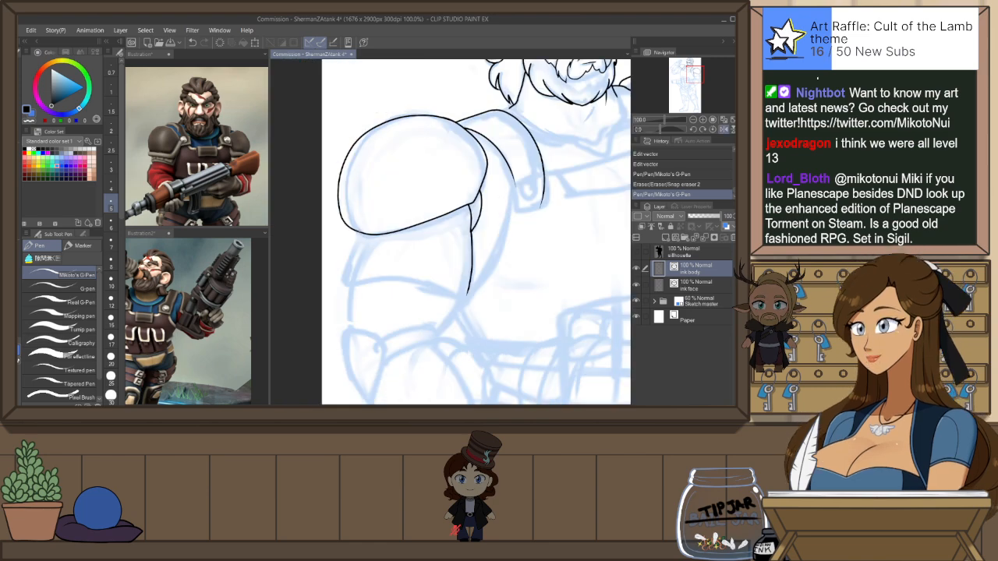
{"action": "key", "text": "ctrl+z"}
{"action": "left_click_drag", "start_coordinate": [359, 232], "coordinate": [346, 281]}
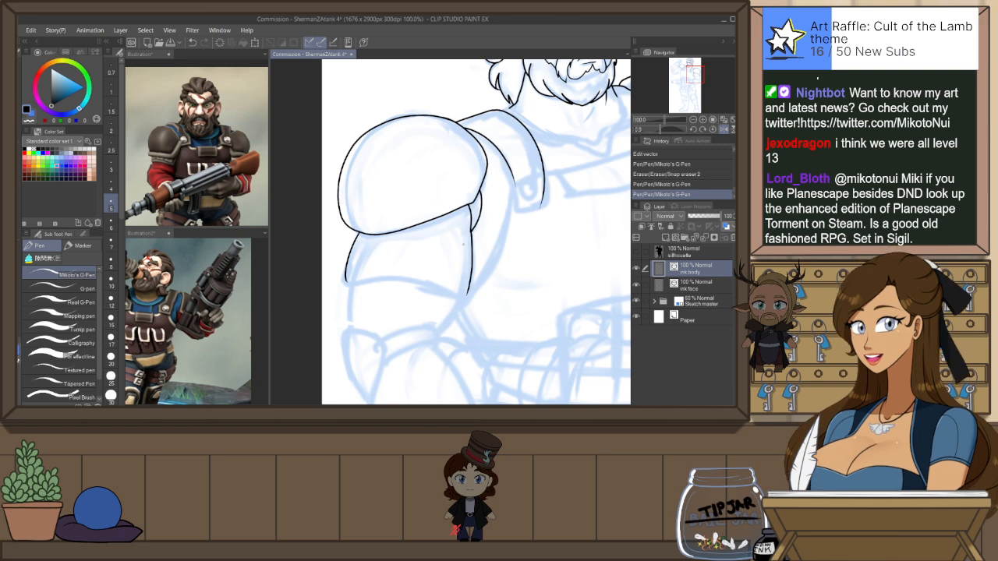
Rotate the canvas and ink the curved lower edge of the near sleeve between its inner and outer lines
{"action": "key", "text": "r"}
{"action": "left_click_drag", "start_coordinate": [520, 248], "coordinate": [521, 170]}
{"action": "key", "text": "p"}
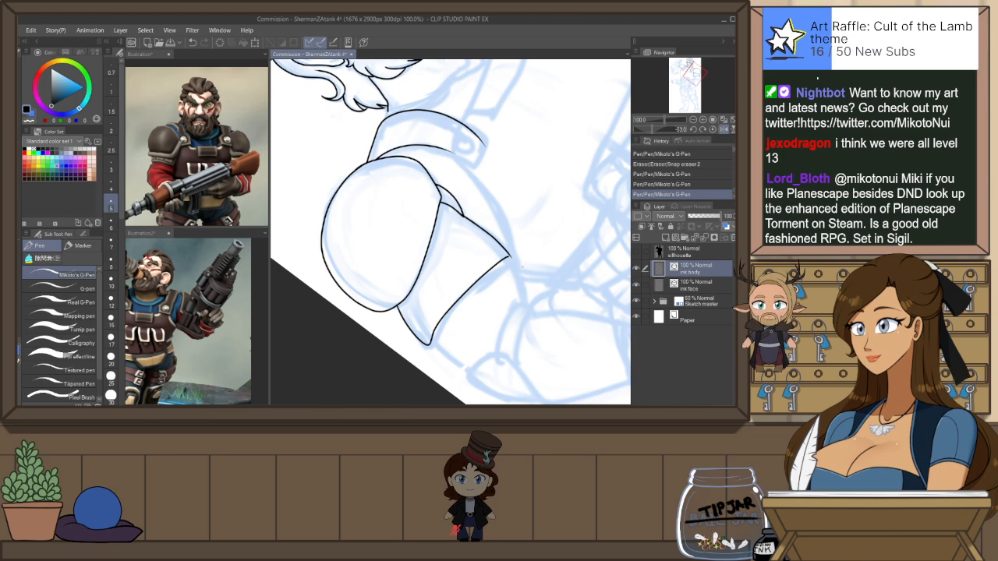
Ink the inner and outer sides of the arm section below the near sleeve's edge and erase the overshooting line ends
{"action": "key", "text": "ctrl+@"}
{"action": "key", "text": "ctrl+z"}
{"action": "left_click_drag", "start_coordinate": [466, 292], "coordinate": [434, 337]}
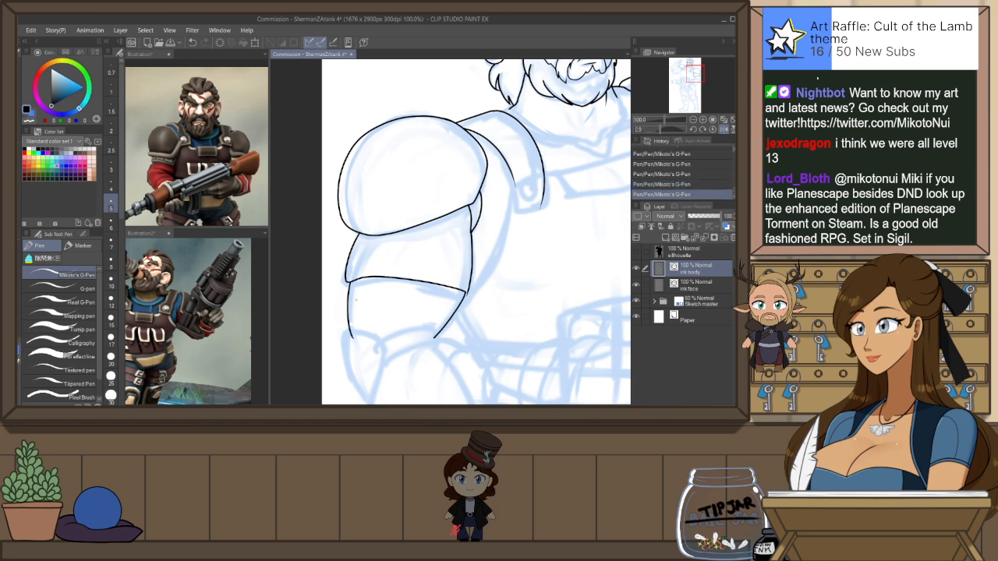
{"action": "key", "text": "ctrl+z"}
{"action": "left_click_drag", "start_coordinate": [349, 280], "coordinate": [350, 337]}
{"action": "key", "text": "ctrl+z"}
{"action": "left_click_drag", "start_coordinate": [346, 284], "coordinate": [344, 328]}
{"action": "key", "text": "ctrl+z"}
{"action": "left_click_drag", "start_coordinate": [346, 282], "coordinate": [348, 332]}
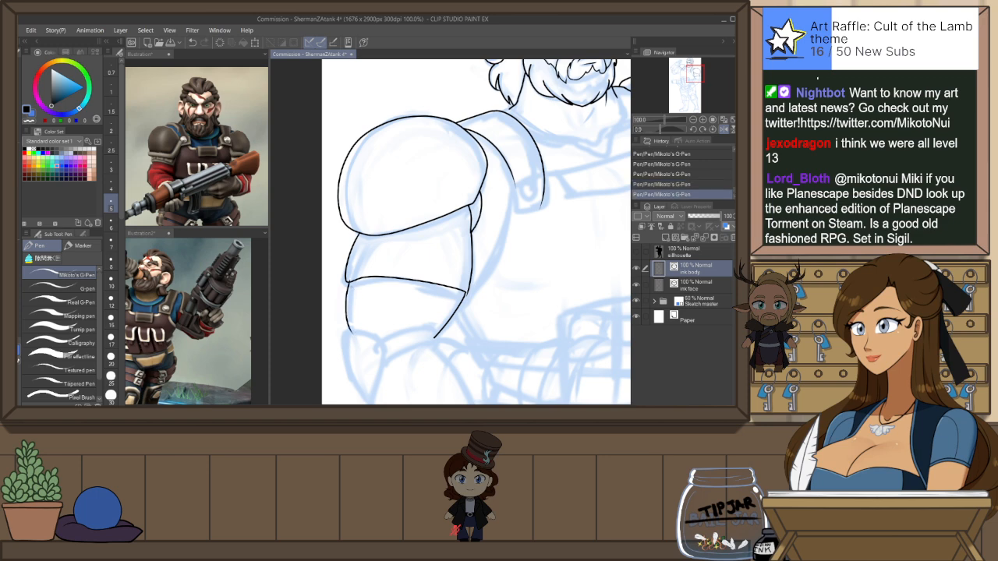
{"action": "key", "text": "e"}
{"action": "left_click", "coordinate": [400, 246]}
{"action": "left_click", "coordinate": [471, 255]}
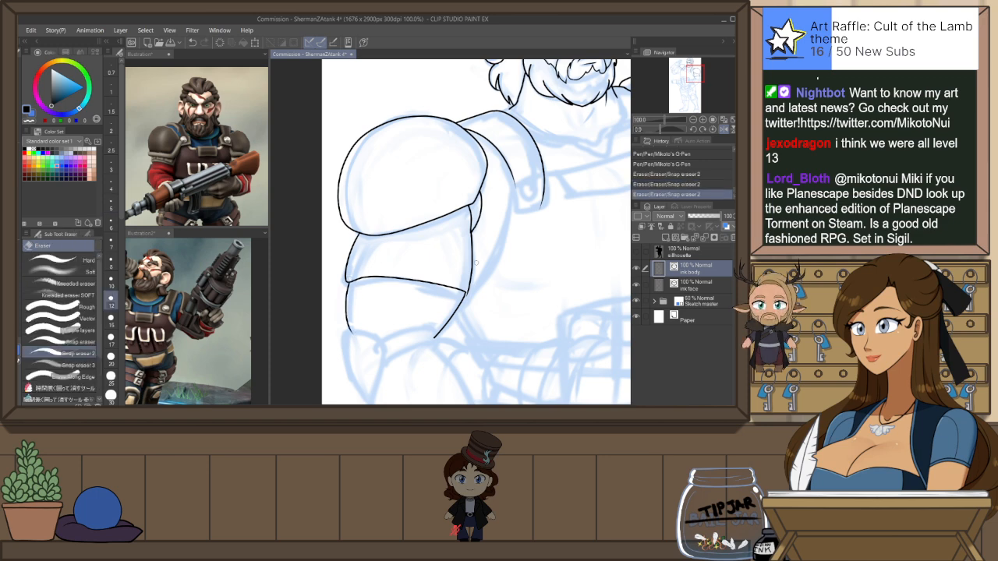
Reshape the near sleeve's inner line with the Object and Pinch vector line tools, and close its lower corner with the pen and eraser
{"action": "key", "text": "h"}
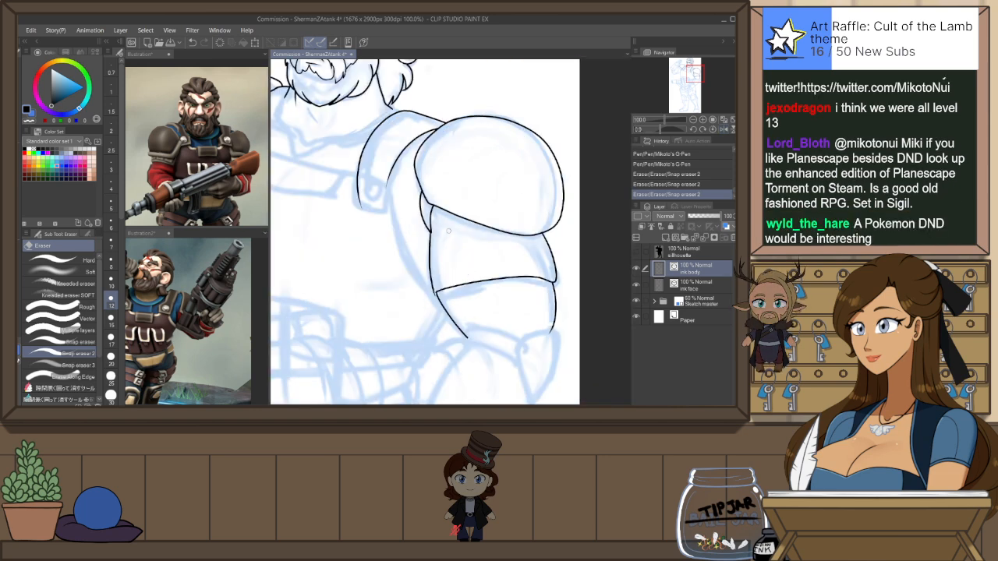
{"action": "key", "text": "p"}
{"action": "scroll", "coordinate": [434, 287], "scroll_direction": "up", "scroll_amount": 1}
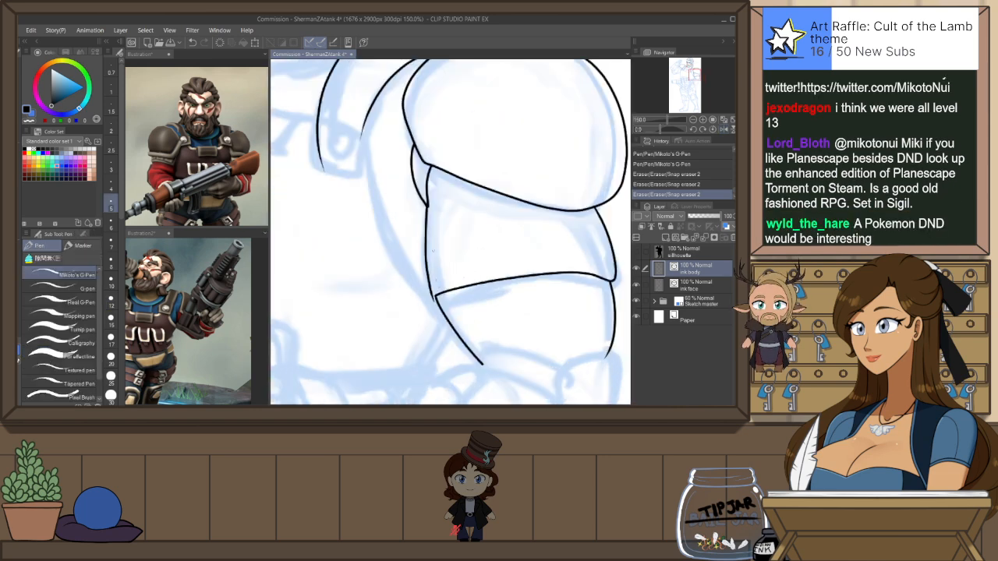
{"action": "key", "text": "o"}
{"action": "left_click", "coordinate": [445, 189]}
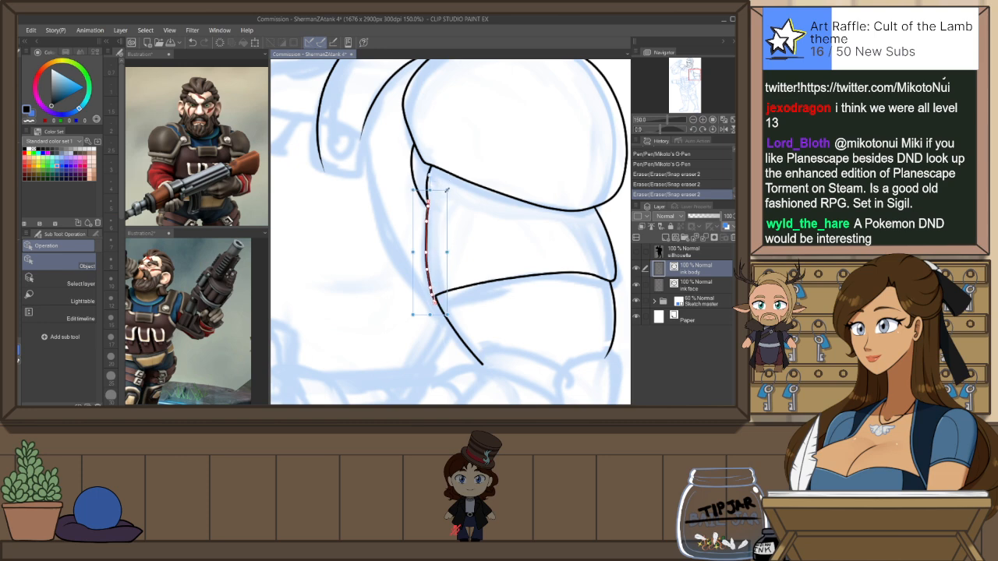
{"action": "left_click_drag", "start_coordinate": [454, 312], "coordinate": [446, 314]}
{"action": "left_click_drag", "start_coordinate": [449, 245], "coordinate": [447, 244]}
{"action": "left_click", "coordinate": [460, 234]}
{"action": "left_click", "coordinate": [426, 284]}
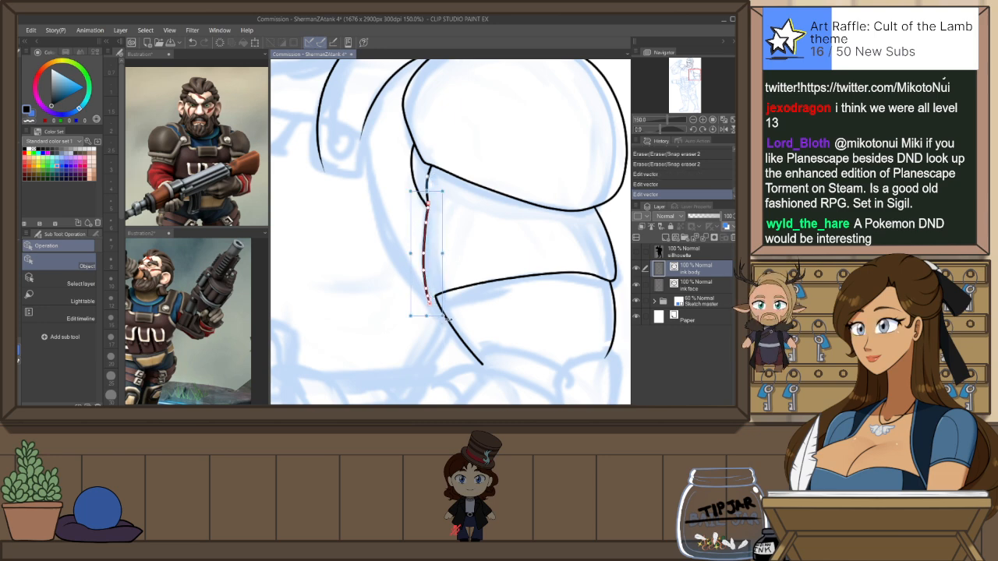
{"action": "key", "text": "y"}
{"action": "left_click_drag", "start_coordinate": [424, 266], "coordinate": [426, 267]}
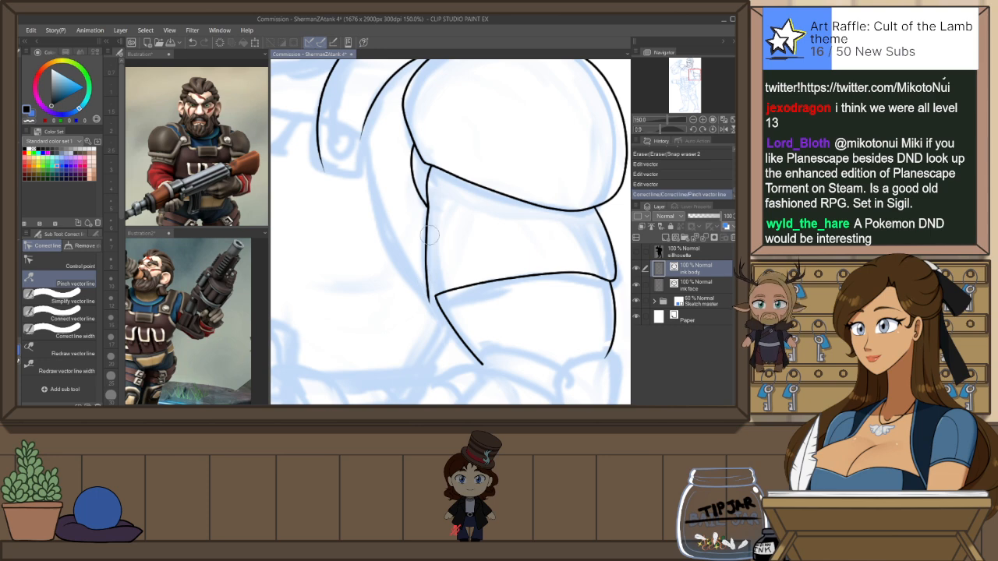
{"action": "key", "text": "p"}
{"action": "key", "text": "e"}
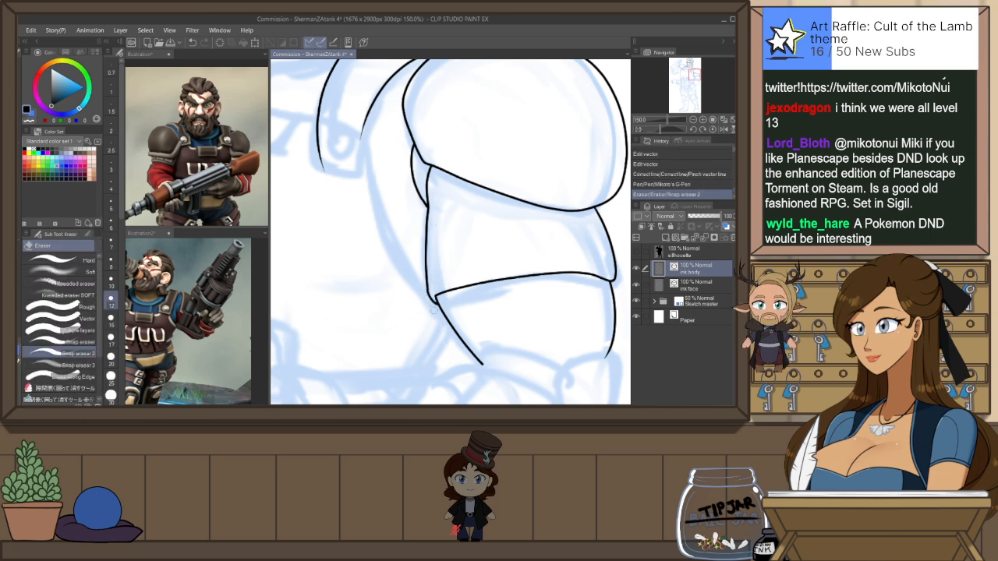
Adjust the inner line of the arm section below the sleeve with the Object tool
{"action": "scroll", "coordinate": [482, 254], "scroll_direction": "down", "scroll_amount": 4}
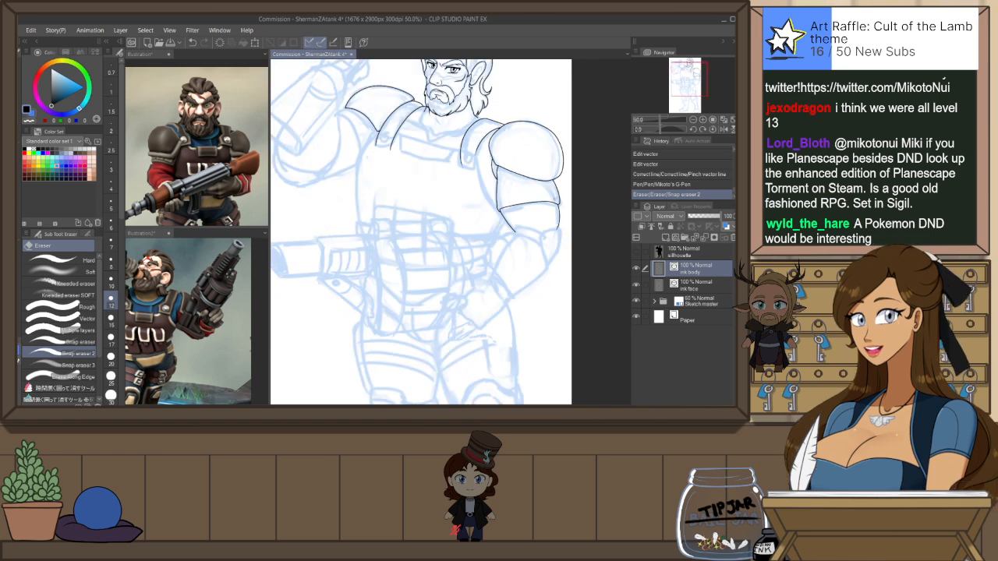
{"action": "scroll", "coordinate": [546, 229], "scroll_direction": "down", "scroll_amount": 1}
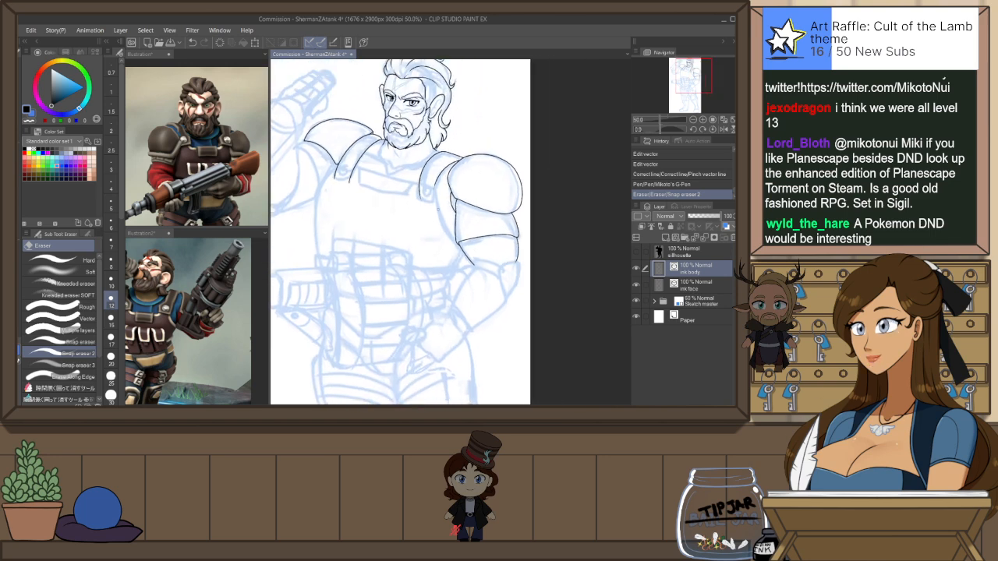
{"action": "key", "text": "o"}
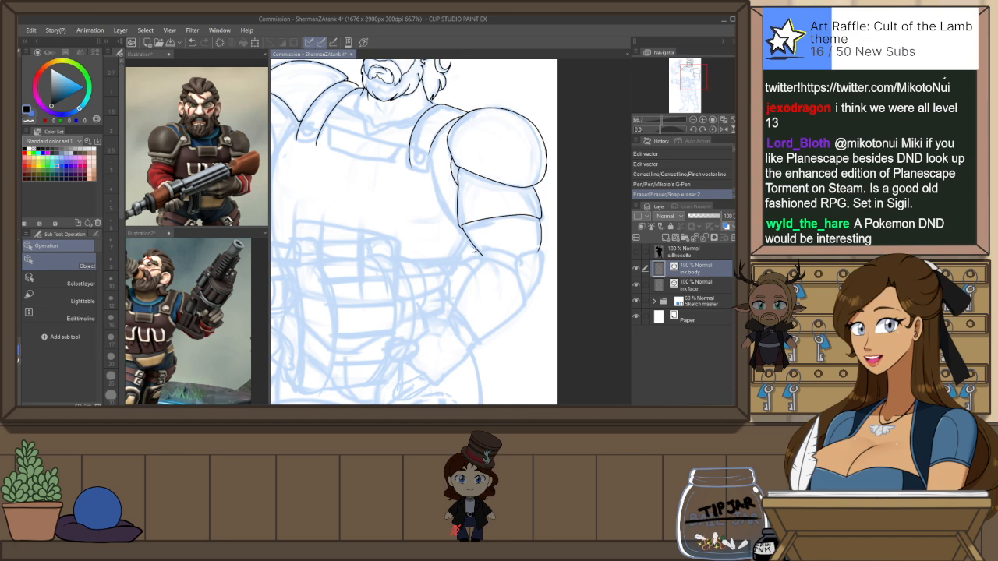
{"action": "scroll", "coordinate": [472, 248], "scroll_direction": "up", "scroll_amount": 2}
{"action": "left_click", "coordinate": [482, 255]}
{"action": "left_click_drag", "start_coordinate": [444, 201], "coordinate": [454, 201]}
{"action": "left_click", "coordinate": [505, 173]}
{"action": "left_click", "coordinate": [471, 234]}
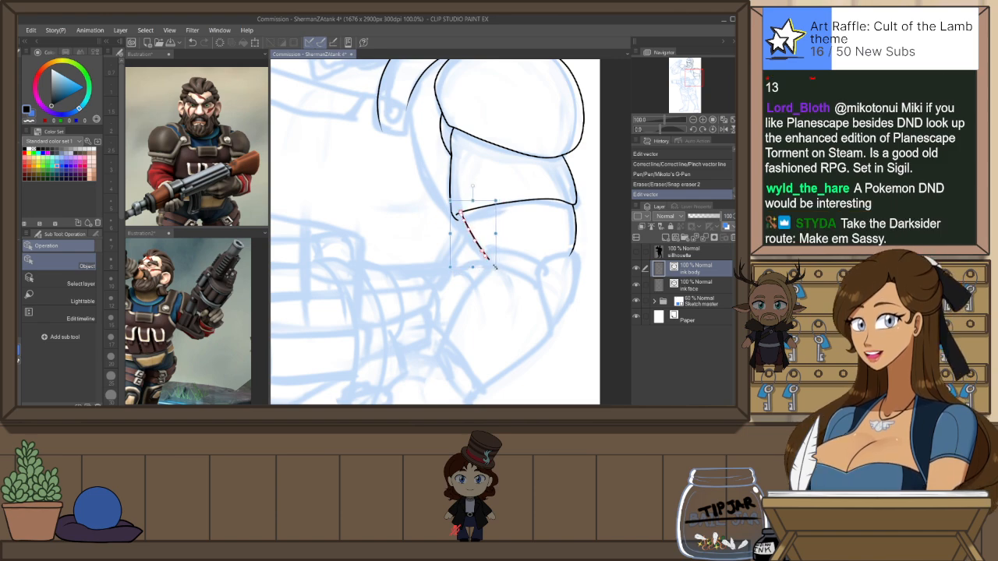
{"action": "left_click", "coordinate": [525, 229]}
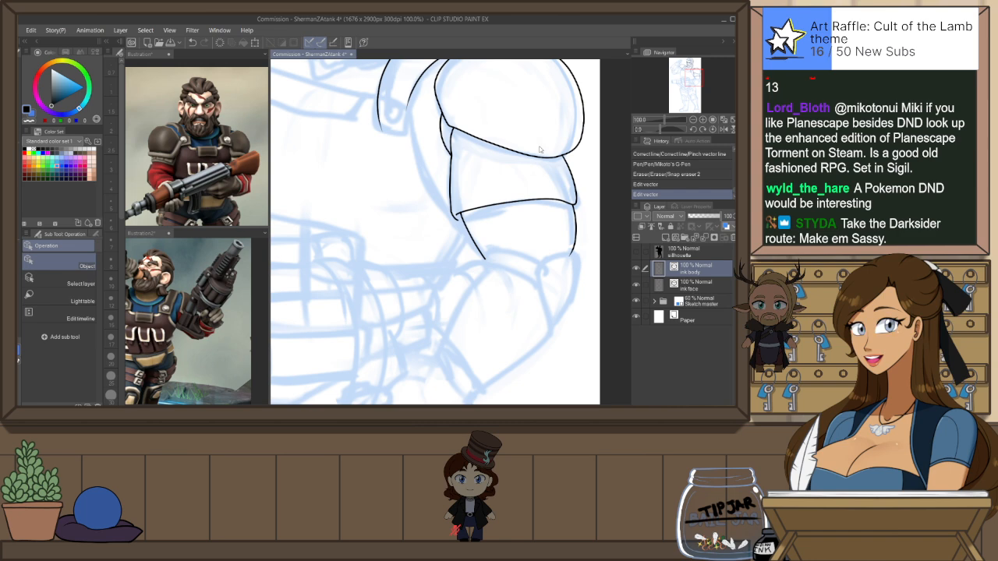
Rotate the canvas and ink the elbow band's two curved edges and the curved upper edge of the elbow pad
{"action": "left_click_drag", "start_coordinate": [557, 286], "coordinate": [558, 144]}
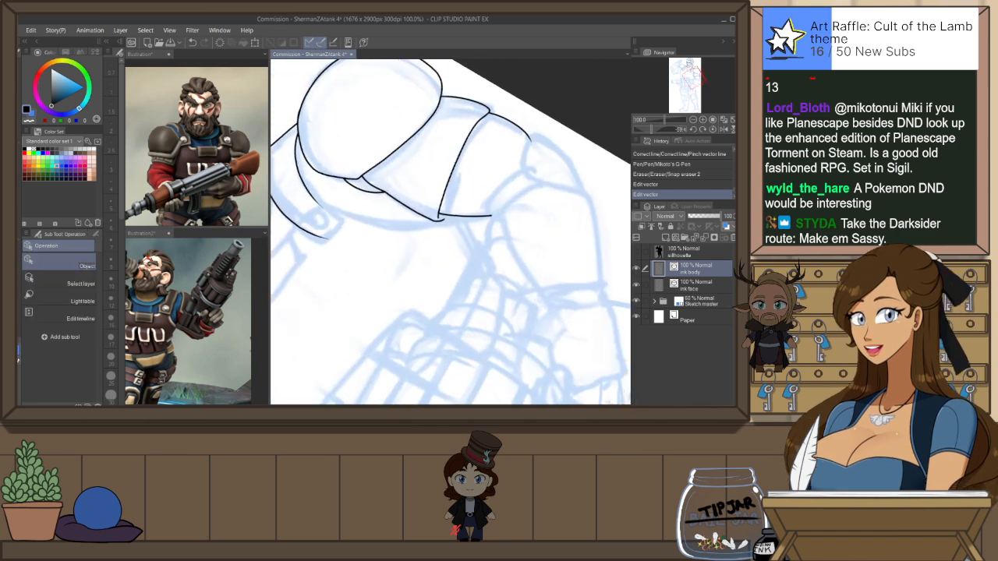
{"action": "key", "text": "p"}
{"action": "left_click_drag", "start_coordinate": [495, 217], "coordinate": [543, 184]}
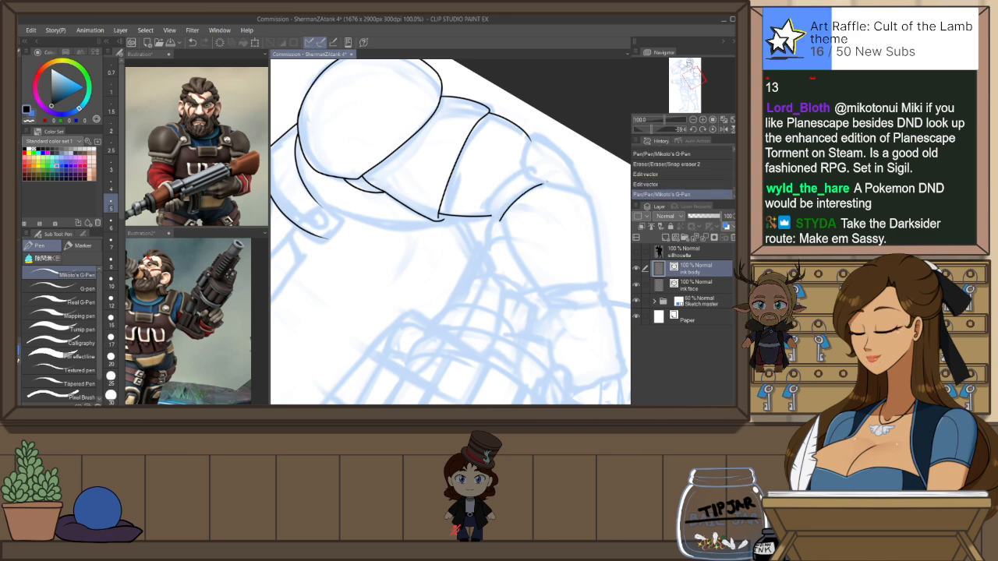
{"action": "left_click_drag", "start_coordinate": [490, 219], "coordinate": [536, 168]}
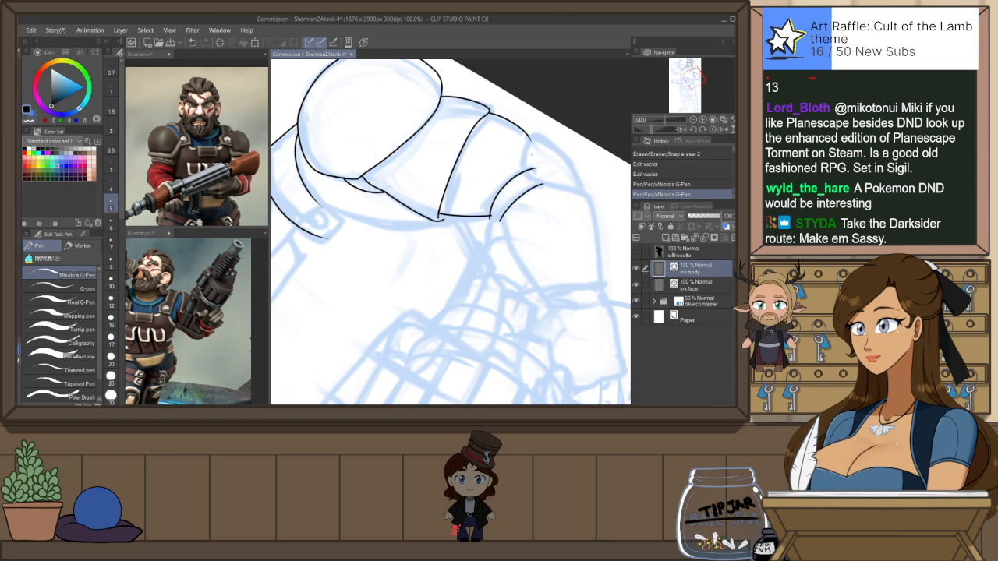
{"action": "left_click_drag", "start_coordinate": [527, 132], "coordinate": [534, 166]}
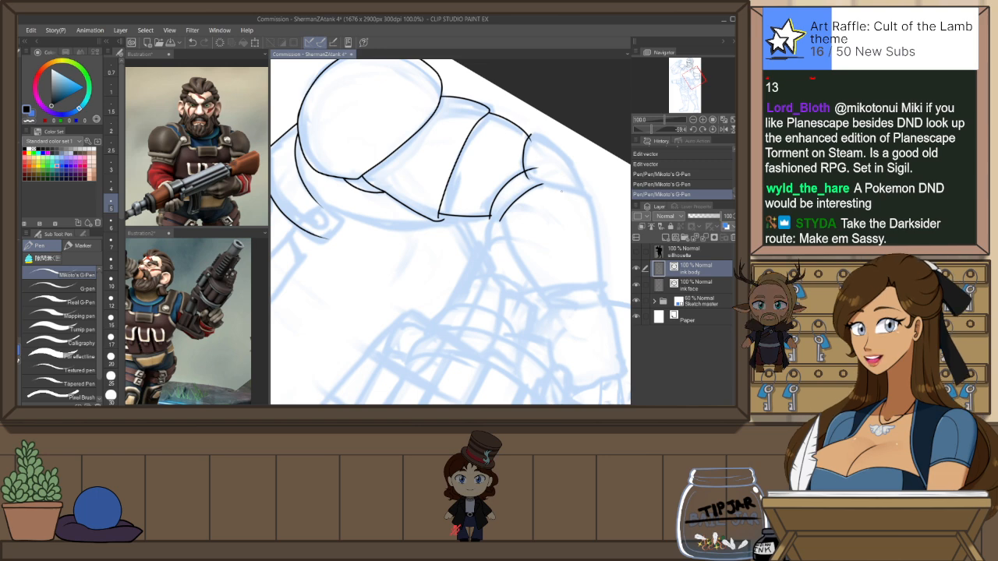
Flip and rotate the canvas, and ink the elbow pad's inner and outer sides down to a pointed lower tip
{"action": "key", "text": "h"}
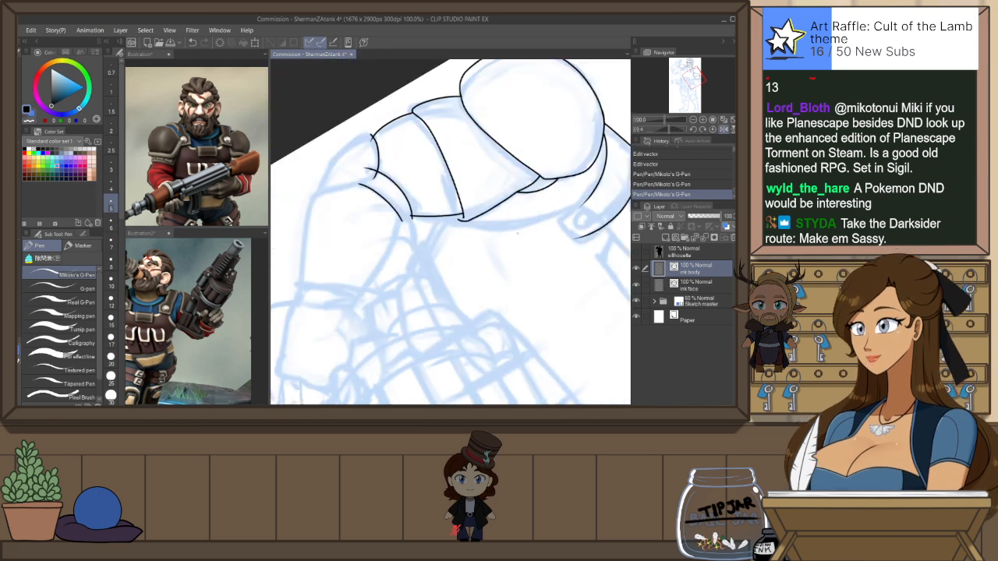
{"action": "key", "text": "shift+space"}
{"action": "left_click_drag", "start_coordinate": [559, 190], "coordinate": [482, 120]}
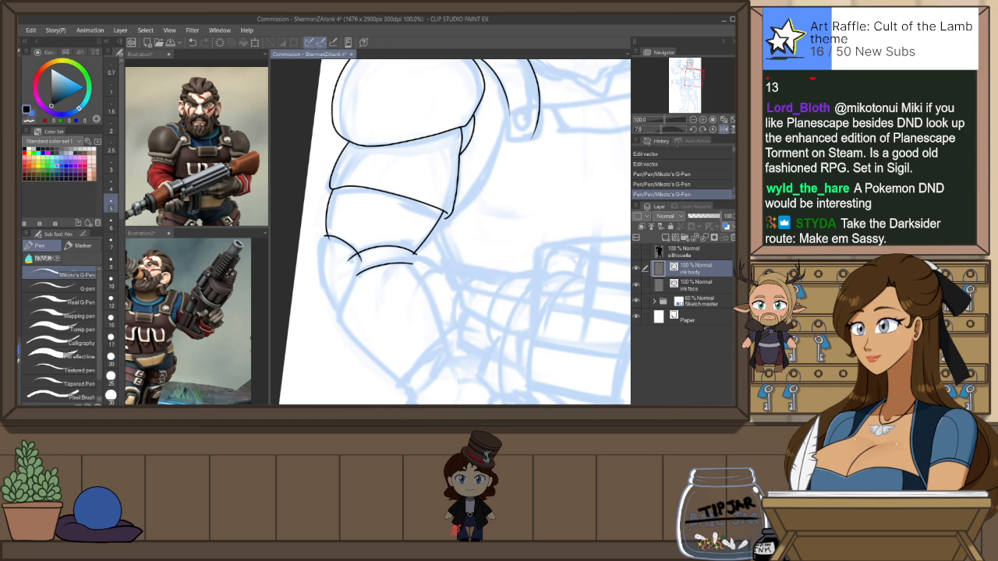
{"action": "key", "text": "ctrl+z"}
{"action": "left_click_drag", "start_coordinate": [360, 257], "coordinate": [343, 321]}
{"action": "key", "text": "ctrl+z"}
{"action": "left_click_drag", "start_coordinate": [358, 274], "coordinate": [340, 323]}
{"action": "key", "text": "ctrl+z"}
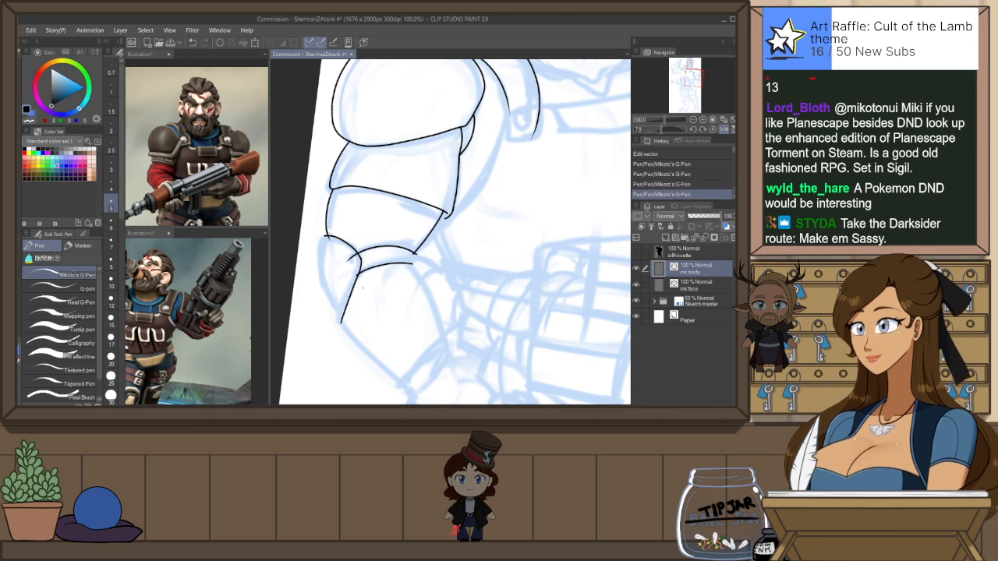
{"action": "key", "text": "ctrl+z"}
{"action": "left_click_drag", "start_coordinate": [323, 236], "coordinate": [340, 319]}
{"action": "key", "text": "ctrl+z"}
{"action": "left_click_drag", "start_coordinate": [325, 234], "coordinate": [341, 319]}
{"action": "key", "text": "ctrl+z"}
{"action": "mouse_move", "coordinate": [325, 236]}
{"action": "left_mouse_down"}
{"action": "mouse_move", "coordinate": [321, 277]}
{"action": "mouse_move", "coordinate": [343, 320]}
{"action": "left_mouse_up"}
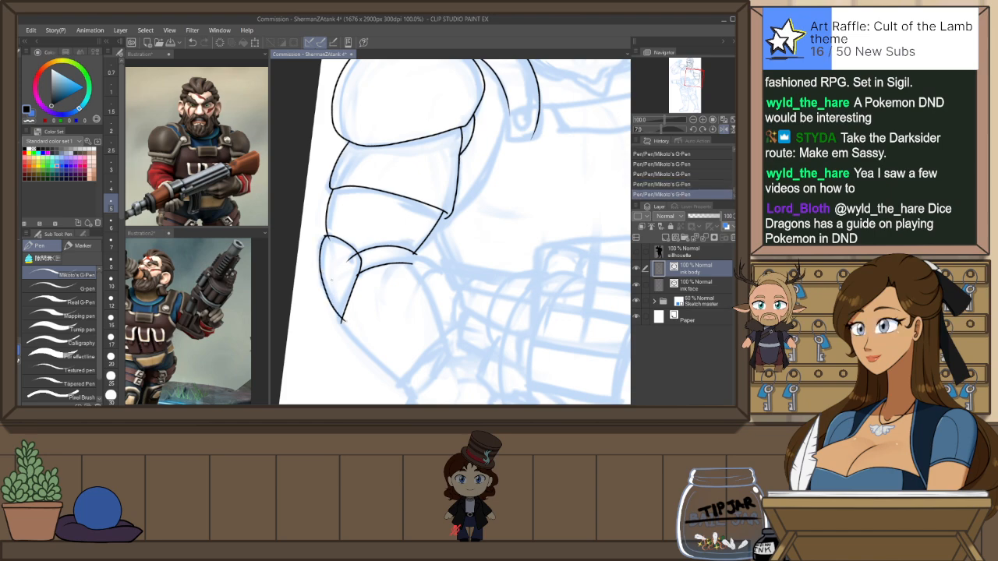
Erase the overshooting line ends at the elbow pad's tip and corners and where the elbow band meets the arm
{"action": "key", "text": "e"}
{"action": "left_click", "coordinate": [343, 322]}
{"action": "left_click", "coordinate": [351, 255]}
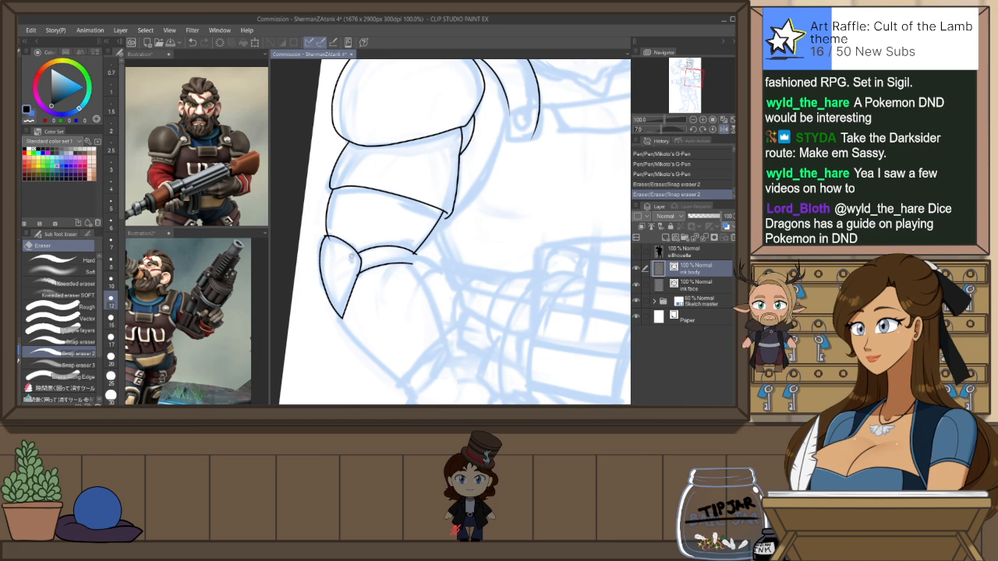
{"action": "left_click", "coordinate": [323, 236]}
{"action": "left_click", "coordinate": [325, 234]}
{"action": "key", "text": "ctrl+z"}
{"action": "key", "text": "ctrl+y"}
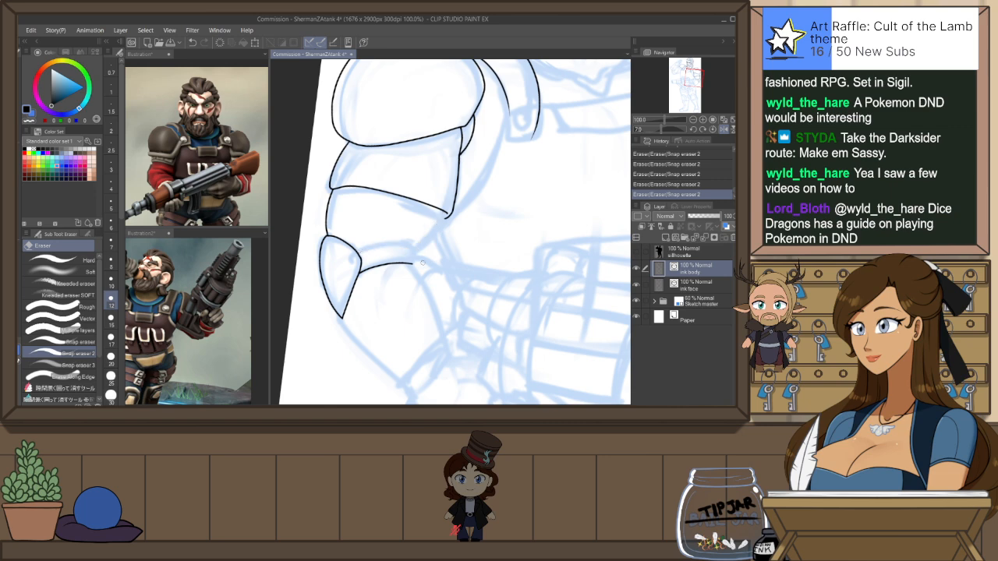
{"action": "key", "text": "ctrl+z"}
{"action": "key", "text": "ctrl+y"}
{"action": "key", "text": "ctrl+z"}
{"action": "key", "text": "ctrl+y"}
Flip the canvas, close the elbow band's inner end with a short pen stroke, and erase the excess at the joins
{"action": "key", "text": "h"}
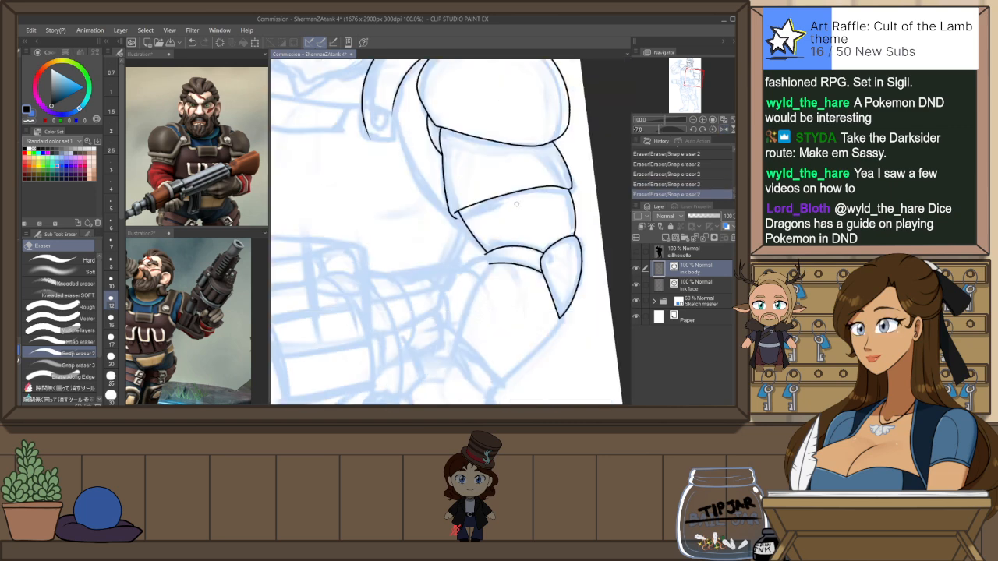
{"action": "key", "text": "p"}
{"action": "left_click_drag", "start_coordinate": [485, 255], "coordinate": [490, 263]}
{"action": "key", "text": "ctrl+z"}
{"action": "key", "text": "ctrl+y"}
{"action": "key", "text": "ctrl+z"}
{"action": "key", "text": "ctrl+y"}
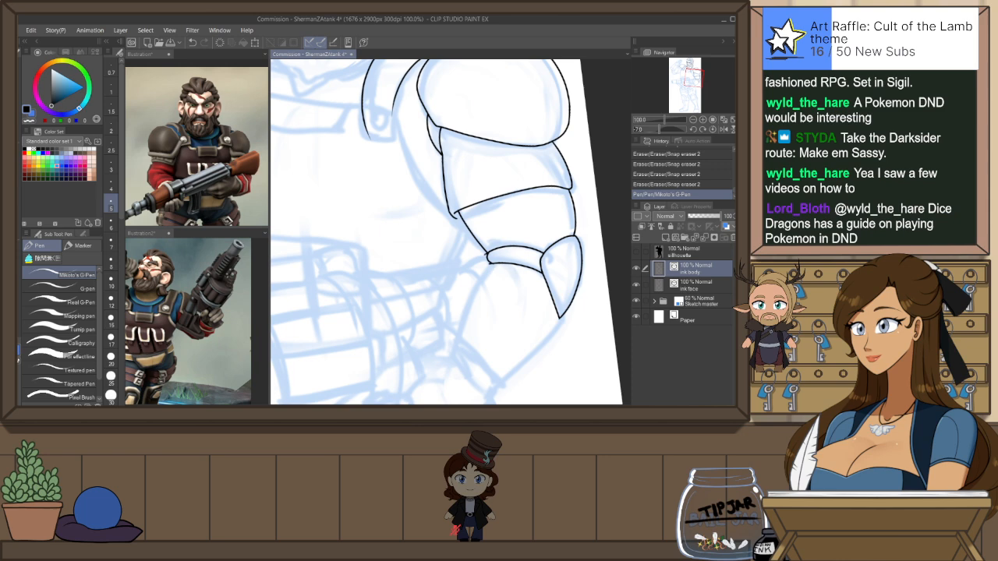
{"action": "key", "text": "e"}
{"action": "mouse_move", "coordinate": [486, 259]}
{"action": "left_mouse_down"}
{"action": "mouse_move", "coordinate": [497, 270]}
{"action": "mouse_move", "coordinate": [465, 240]}
{"action": "mouse_move", "coordinate": [402, 292]}
{"action": "left_mouse_up"}
Ink the near forearm's inner and outer contours from the elbow band and pad towards the wrist
{"action": "key", "text": "p"}
{"action": "key", "text": "ctrl+z"}
{"action": "left_click_drag", "start_coordinate": [433, 205], "coordinate": [401, 282]}
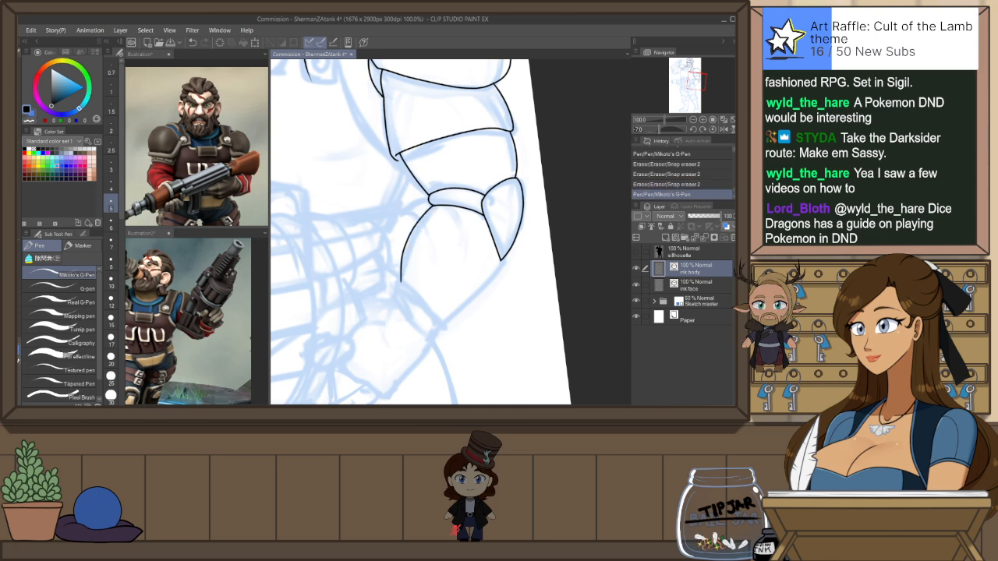
{"action": "mouse_move", "coordinate": [443, 323]}
{"action": "left_mouse_down"}
{"action": "mouse_move", "coordinate": [502, 254]}
{"action": "mouse_move", "coordinate": [444, 329]}
{"action": "left_mouse_up"}
{"action": "key", "text": "ctrl+z"}
{"action": "key", "text": "ctrl+z"}
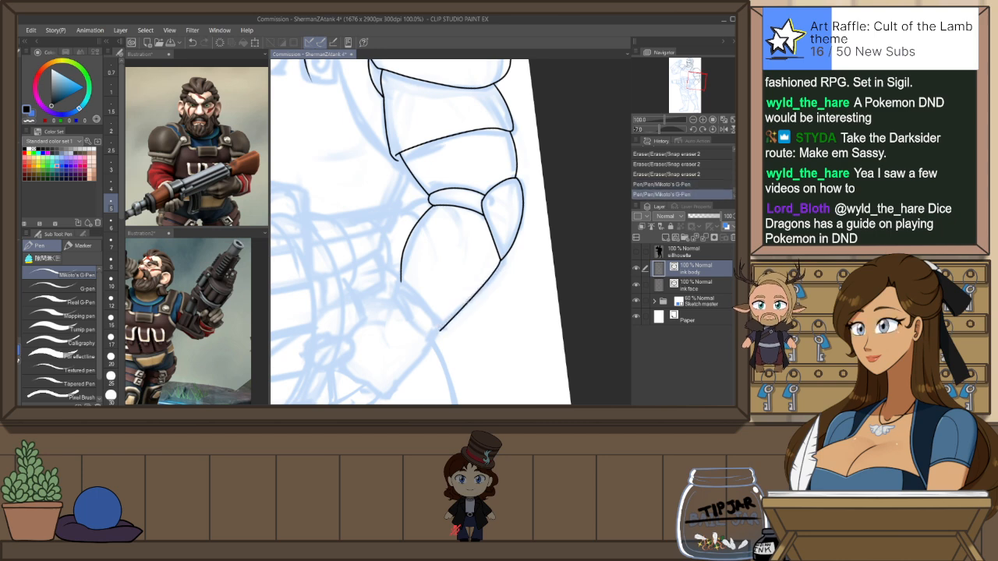
{"action": "key", "text": "ctrl+y"}
{"action": "key", "text": "h"}
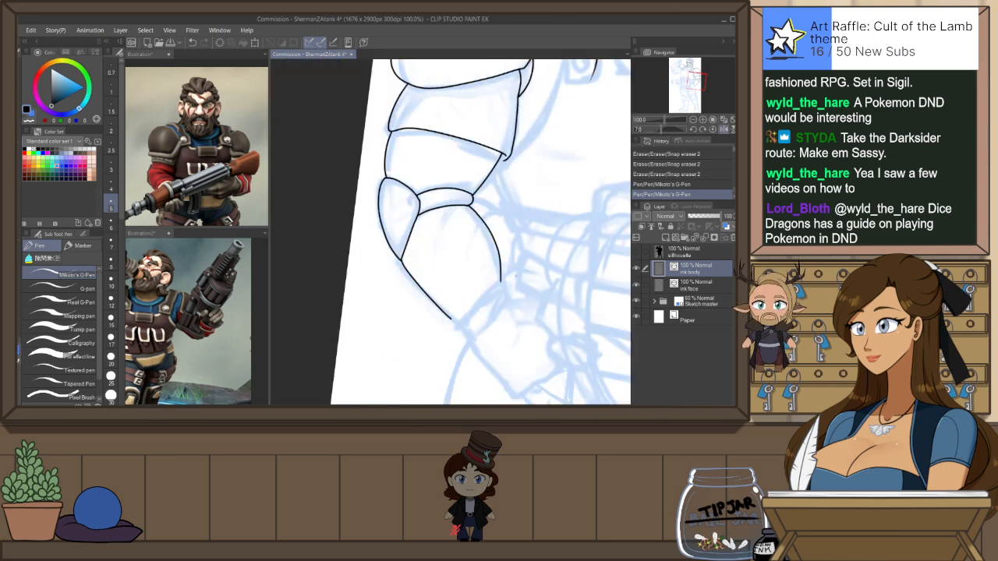
Reset the canvas rotation and ink the cuff's upper edge, rounded outer end, inner corner and lower edge at the near wrist
{"action": "key", "text": "ctrl+at"}
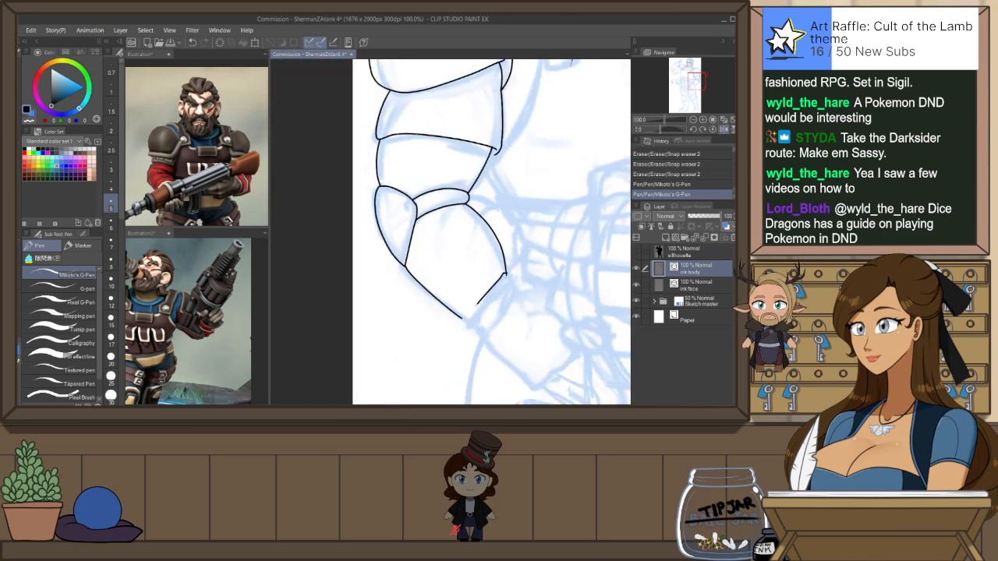
{"action": "key", "text": "ctrl+z"}
{"action": "mouse_move", "coordinate": [506, 273]}
{"action": "left_mouse_down"}
{"action": "mouse_move", "coordinate": [467, 318]}
{"action": "mouse_move", "coordinate": [488, 330]}
{"action": "left_mouse_up"}
{"action": "key", "text": "ctrl+z"}
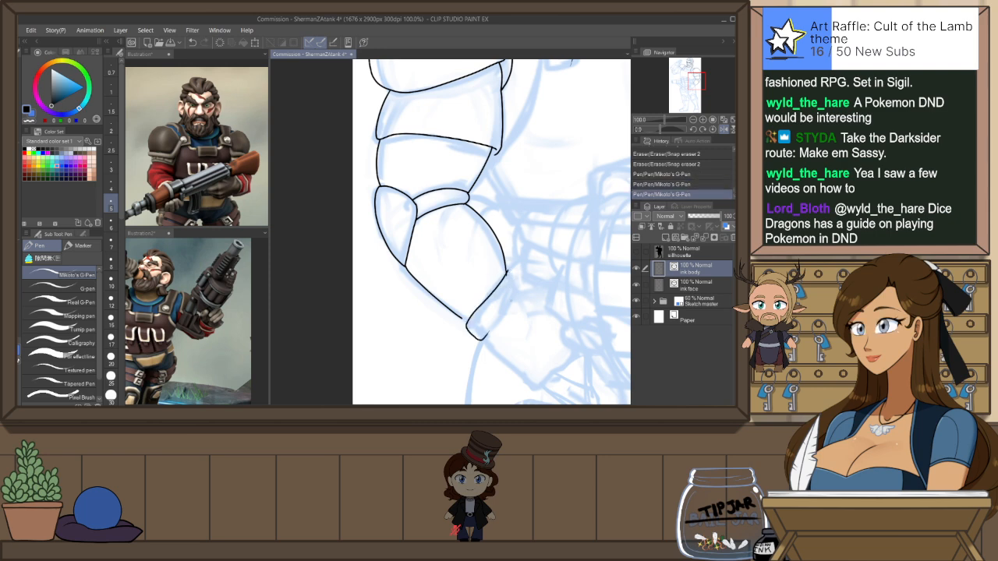
{"action": "left_click_drag", "start_coordinate": [508, 273], "coordinate": [516, 294]}
{"action": "key", "text": "ctrl+z"}
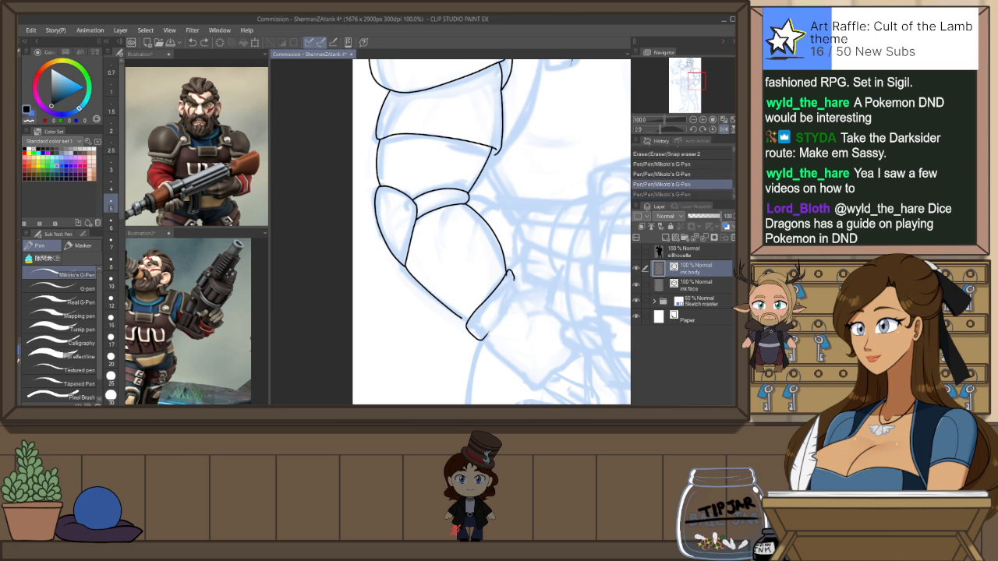
{"action": "left_click_drag", "start_coordinate": [508, 272], "coordinate": [477, 338]}
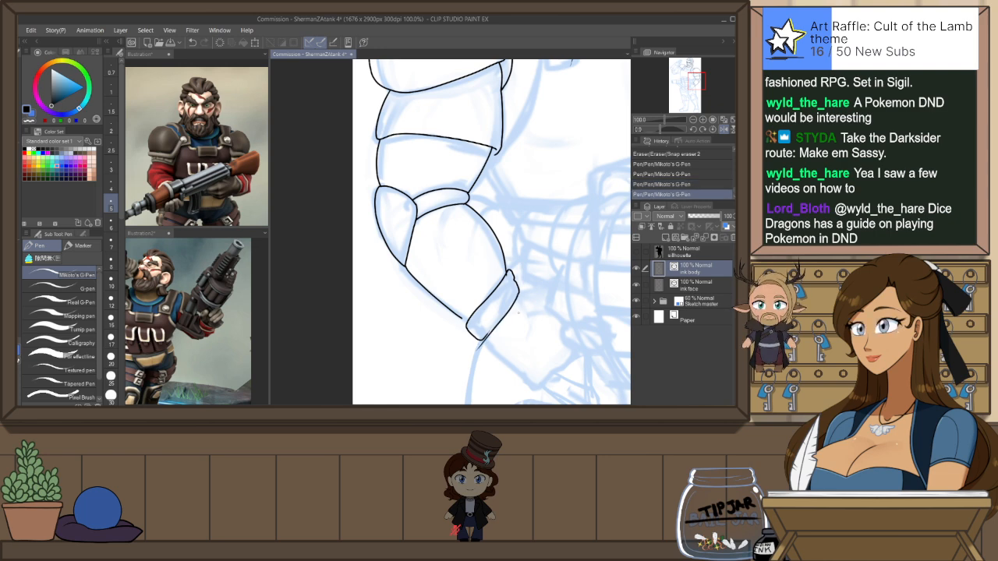
Reshape the near wrist cuff's outer end with its control point, flip the canvas, and erase overshoots at the cuff's corners
{"action": "scroll", "coordinate": [519, 320], "scroll_direction": "up", "scroll_amount": 1}
{"action": "key", "text": "o"}
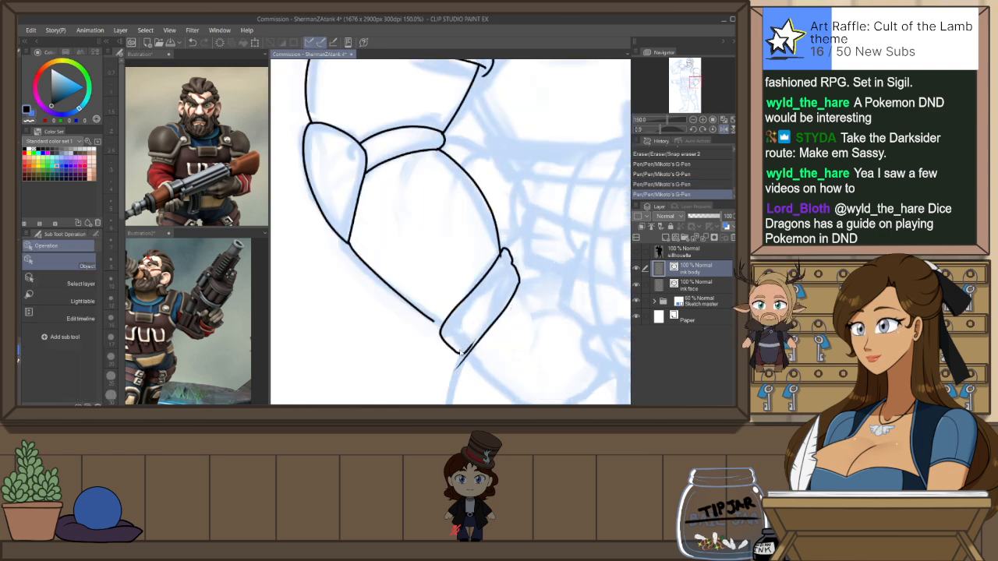
{"action": "left_click", "coordinate": [468, 365]}
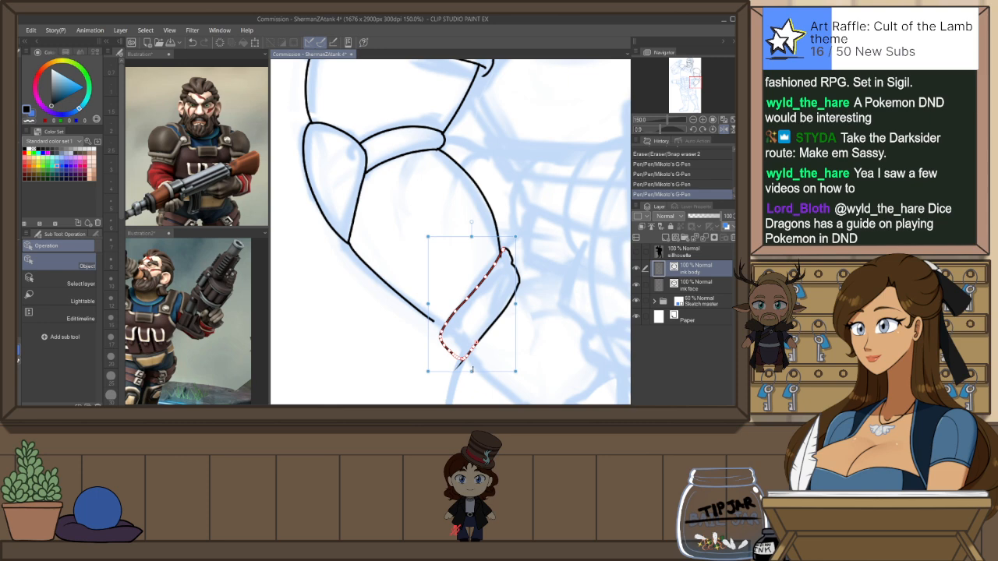
{"action": "left_click_drag", "start_coordinate": [459, 358], "coordinate": [454, 366]}
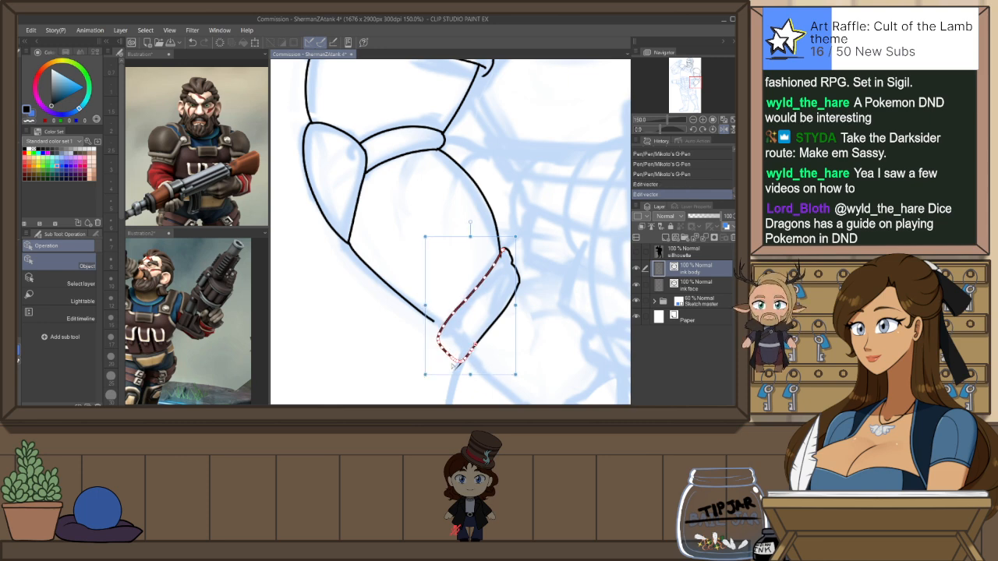
{"action": "key", "text": "e"}
{"action": "left_click", "coordinate": [457, 367]}
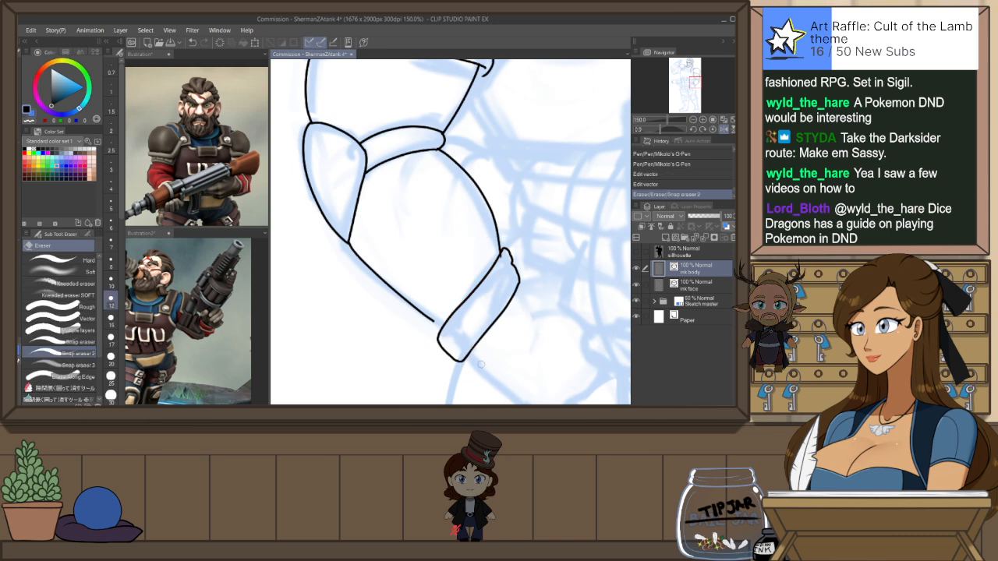
{"action": "key", "text": "h"}
{"action": "left_click", "coordinate": [399, 260]}
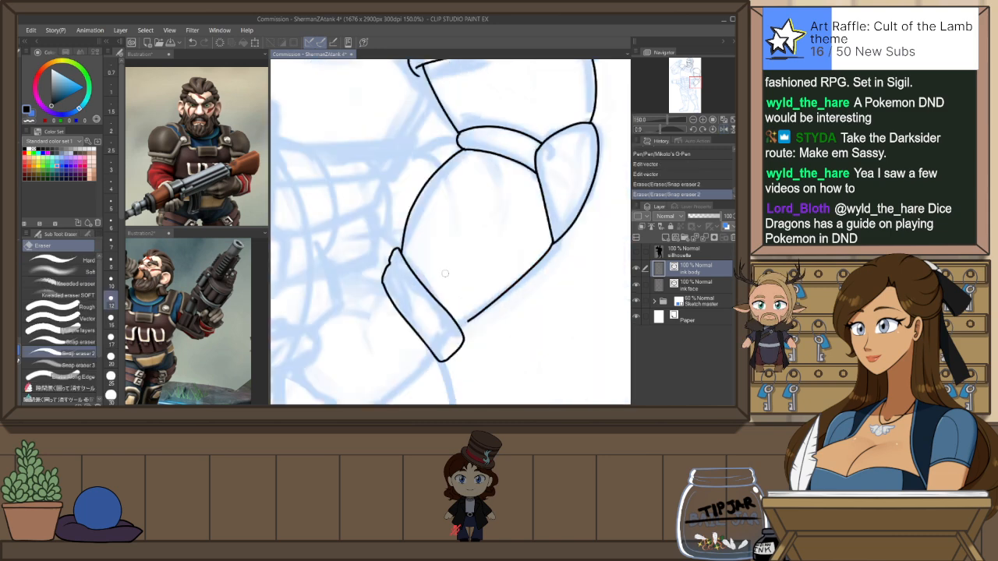
Extend the near forearm's outer contour to meet the cuff by moving its end control point
{"action": "key", "text": "o"}
{"action": "left_click", "coordinate": [466, 331]}
{"action": "left_click_drag", "start_coordinate": [452, 339], "coordinate": [457, 344]}
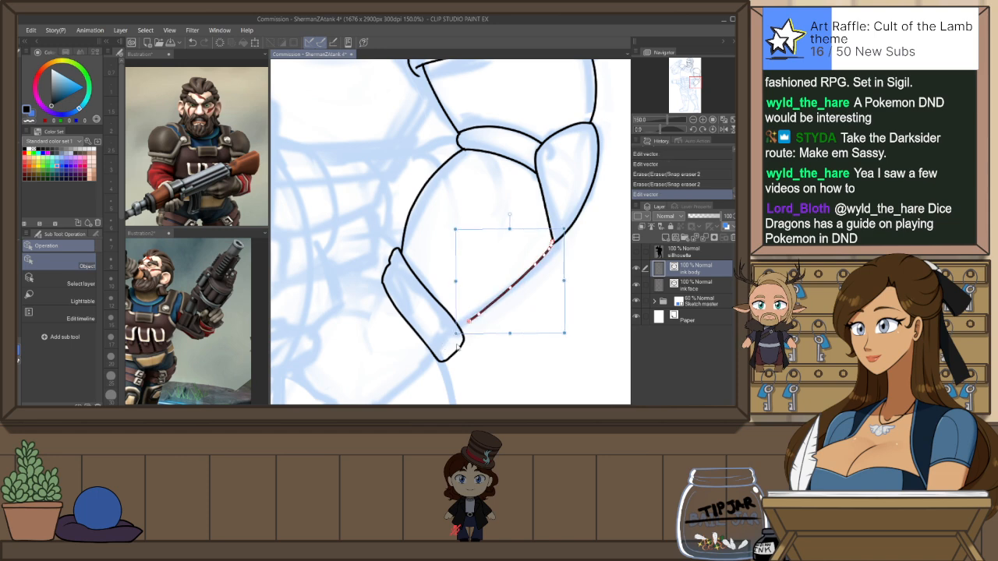
{"action": "key", "text": "ctrl+z"}
{"action": "left_click", "coordinate": [468, 327]}
{"action": "left_click_drag", "start_coordinate": [455, 333], "coordinate": [446, 341]}
{"action": "left_click", "coordinate": [563, 251]}
{"action": "left_click", "coordinate": [552, 247]}
{"action": "left_click_drag", "start_coordinate": [564, 230], "coordinate": [568, 231]}
{"action": "left_click", "coordinate": [578, 198]}
Erase the excess line ends where the forearm's inner contour meets the elbow band's inner end
{"action": "key", "text": "e"}
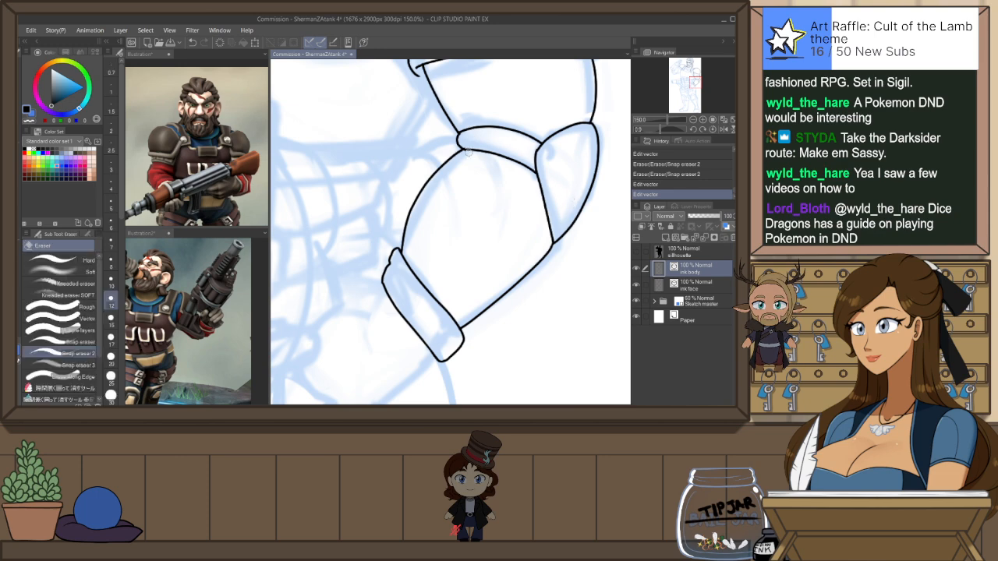
{"action": "left_click", "coordinate": [467, 148]}
{"action": "left_click", "coordinate": [466, 144]}
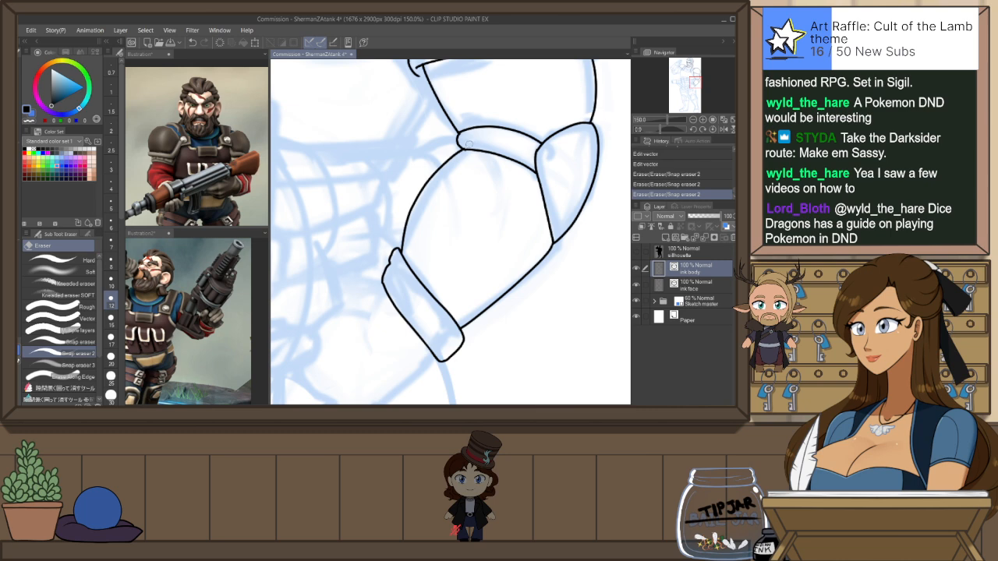
{"action": "left_click", "coordinate": [465, 152]}
{"action": "left_click", "coordinate": [471, 142]}
Flip the canvas back and adjust the elbow band's lower edge with its control point at the band's inner corner
{"action": "key", "text": "h"}
{"action": "key", "text": "o"}
{"action": "left_click", "coordinate": [426, 155]}
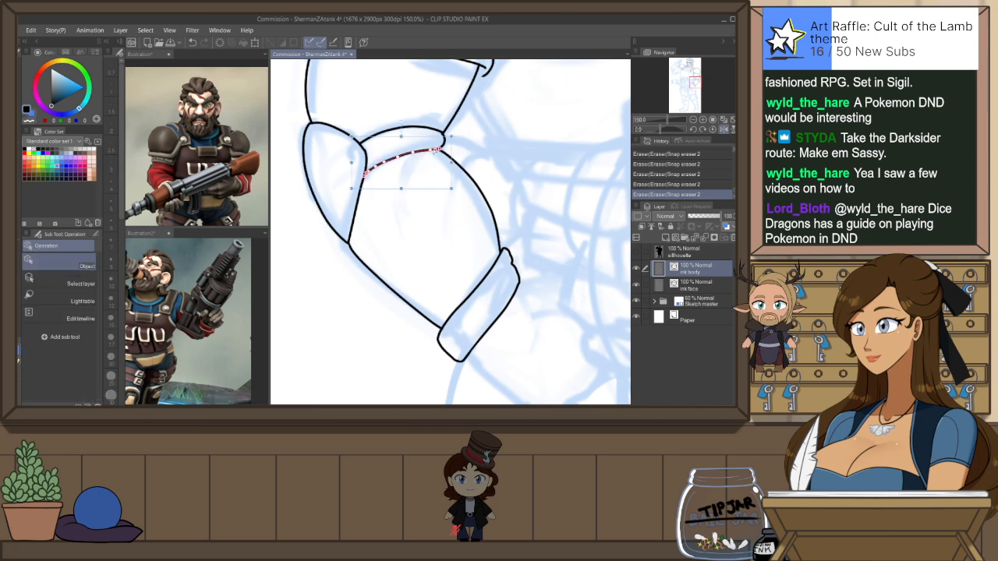
{"action": "scroll", "coordinate": [436, 148], "scroll_direction": "up", "scroll_amount": 4}
{"action": "left_click_drag", "start_coordinate": [433, 150], "coordinate": [431, 154]}
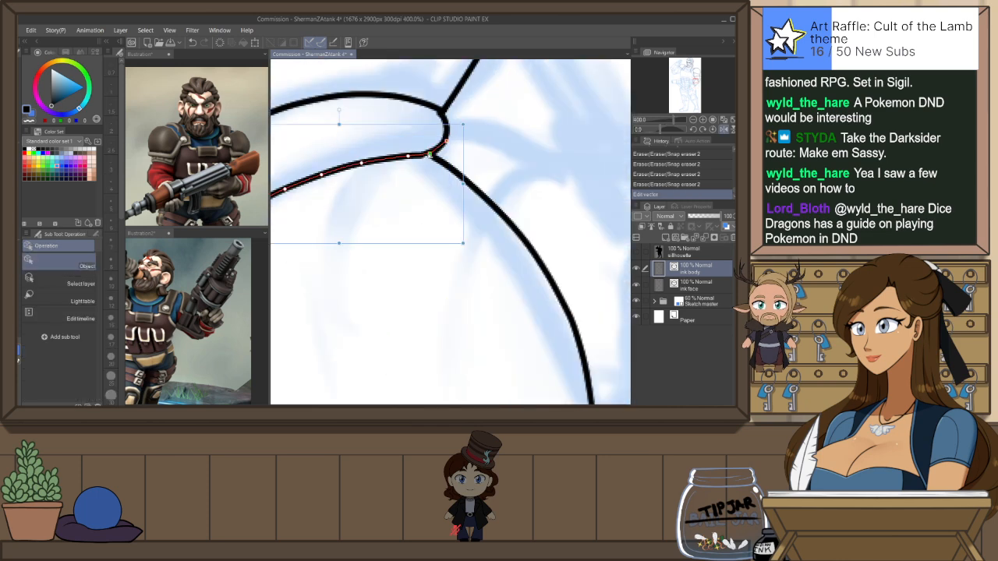
{"action": "left_click", "coordinate": [472, 164]}
{"action": "scroll", "coordinate": [476, 166], "scroll_direction": "down", "scroll_amount": 6}
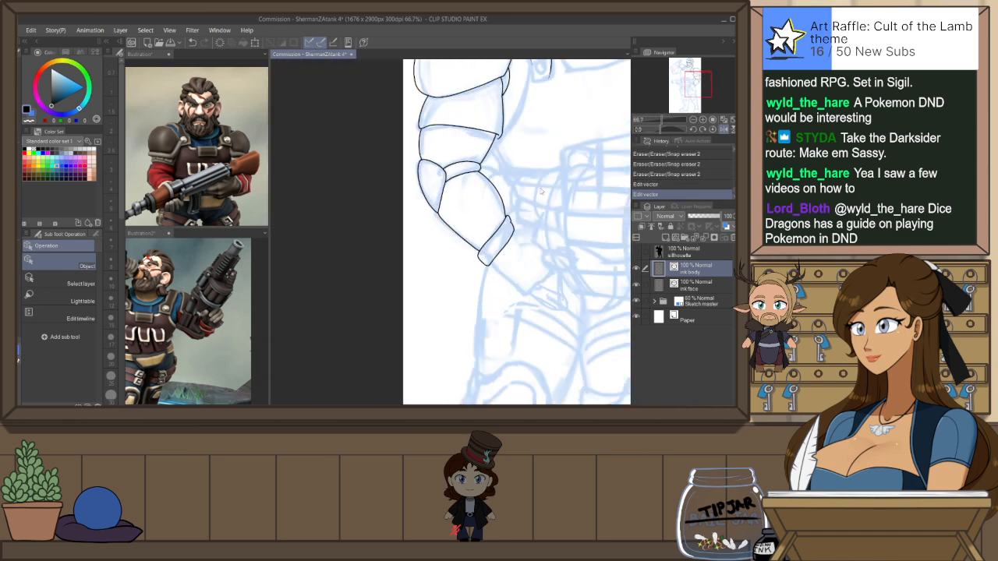
Ink short fold lines inside the near wrist cuff, parallel to its upper edge
{"action": "left_click_drag", "start_coordinate": [560, 184], "coordinate": [468, 229]}
{"action": "scroll", "coordinate": [390, 313], "scroll_direction": "up", "scroll_amount": 3}
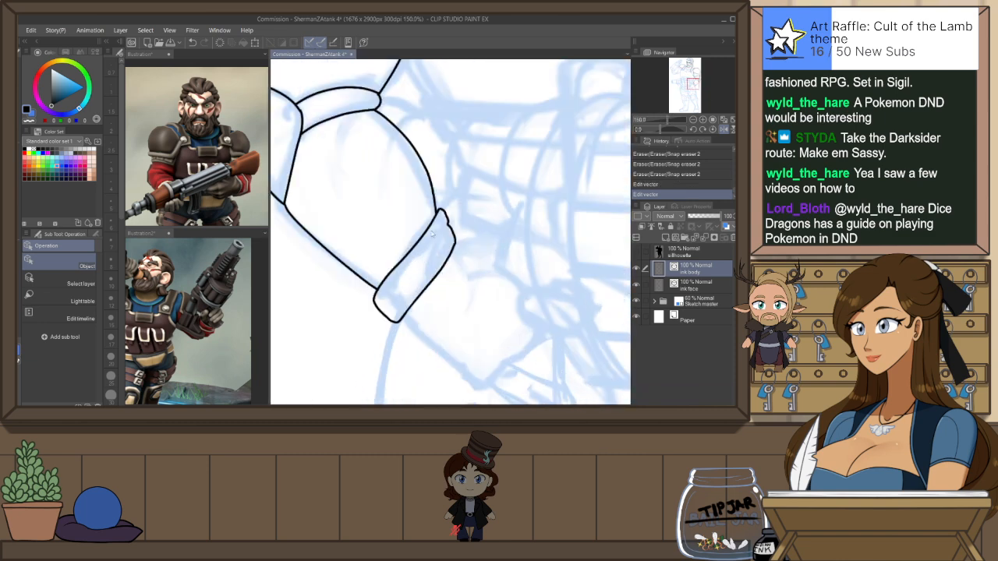
{"action": "key", "text": "p"}
{"action": "left_click_drag", "start_coordinate": [427, 246], "coordinate": [446, 225]}
{"action": "left_click_drag", "start_coordinate": [431, 249], "coordinate": [449, 227]}
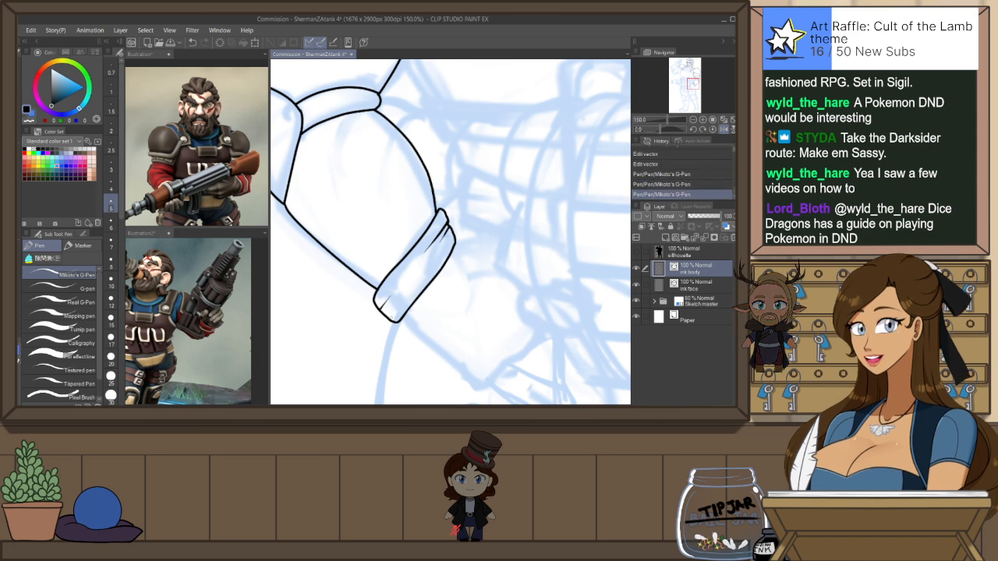
{"action": "scroll", "coordinate": [477, 233], "scroll_direction": "down", "scroll_amount": 3}
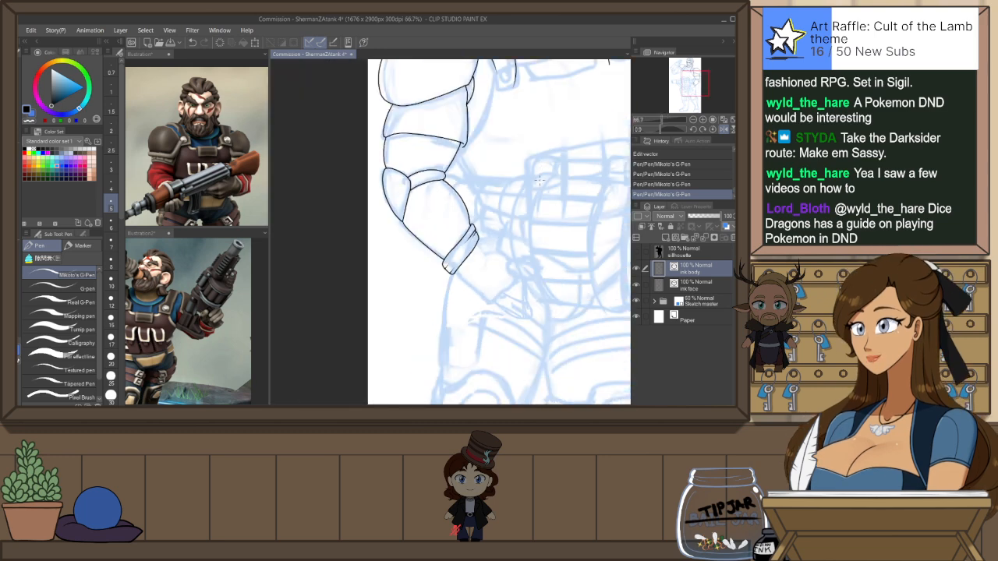
Ink the short line of the torso's near side running down from the arm towards the belt, redrawing it until it fits
{"action": "left_click_drag", "start_coordinate": [498, 234], "coordinate": [425, 308]}
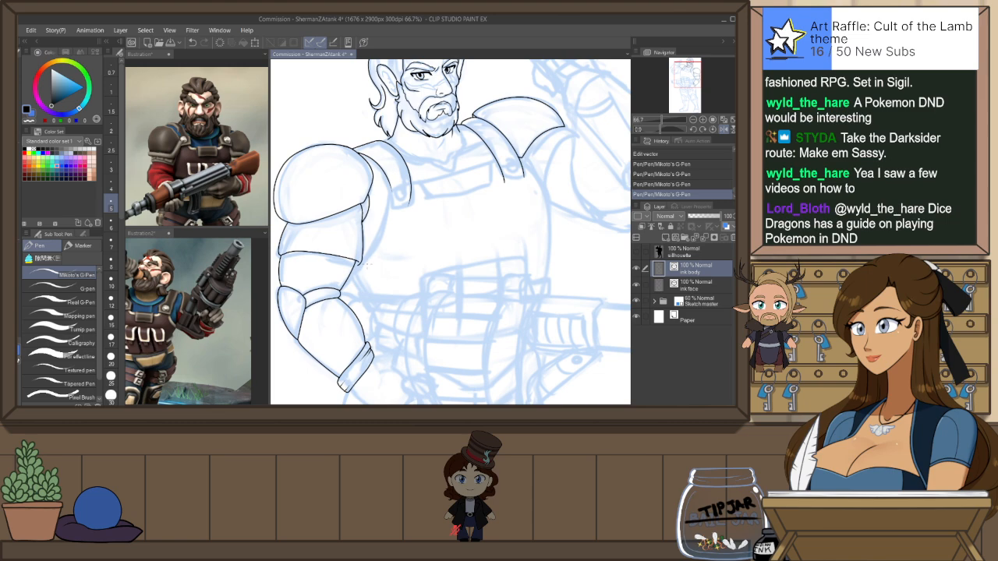
{"action": "scroll", "coordinate": [386, 171], "scroll_direction": "up", "scroll_amount": 3}
{"action": "mouse_move", "coordinate": [349, 259]}
{"action": "left_mouse_down"}
{"action": "mouse_move", "coordinate": [340, 271]}
{"action": "mouse_move", "coordinate": [363, 338]}
{"action": "left_mouse_up"}
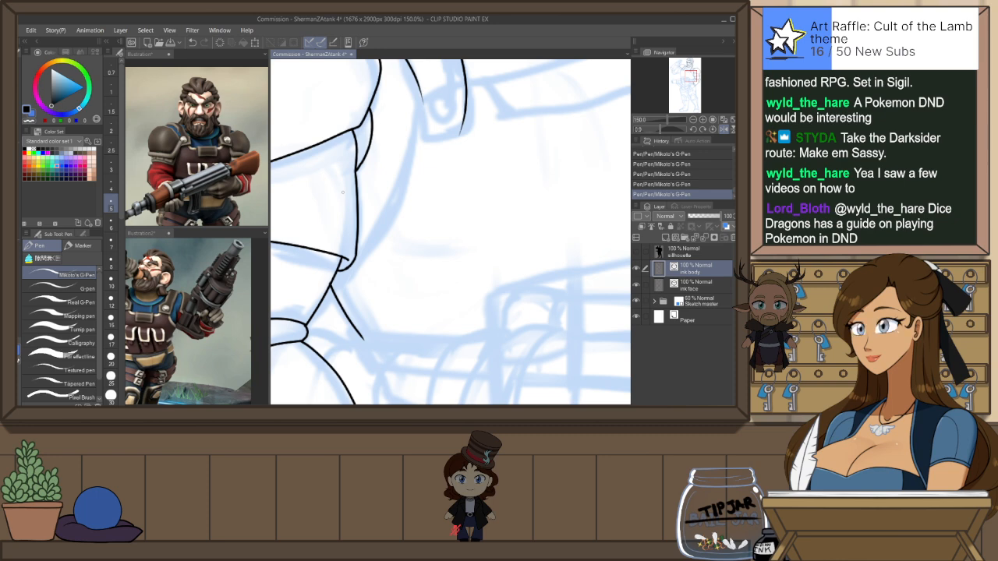
{"action": "key", "text": "ctrl+z"}
{"action": "left_click_drag", "start_coordinate": [331, 284], "coordinate": [358, 332]}
{"action": "key", "text": "ctrl+z"}
{"action": "left_click_drag", "start_coordinate": [332, 284], "coordinate": [358, 328]}
Flip the canvas, ink the rounded lower end of the near shoulder strap with the Darker pencil, and erase the excess
{"action": "scroll", "coordinate": [382, 247], "scroll_direction": "down", "scroll_amount": 3}
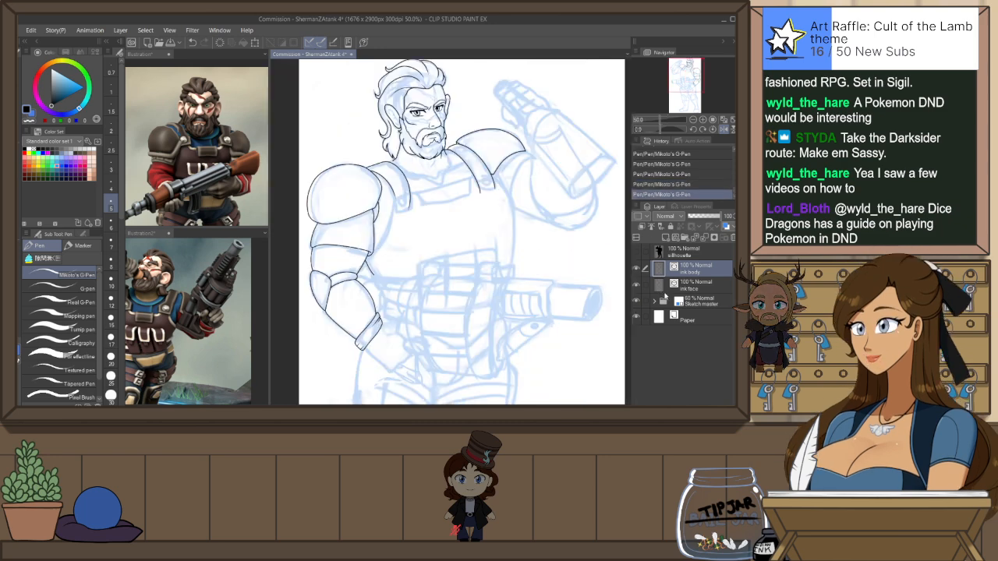
{"action": "mouse_move", "coordinate": [495, 349]}
{"action": "left_mouse_down"}
{"action": "mouse_move", "coordinate": [507, 350]}
{"action": "mouse_move", "coordinate": [501, 358]}
{"action": "left_mouse_up"}
{"action": "key", "text": "h"}
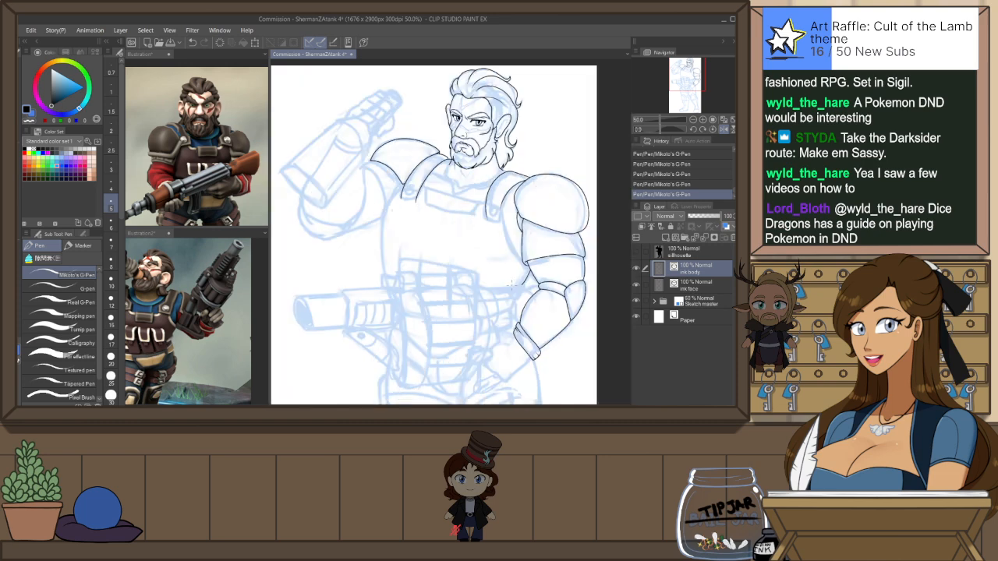
{"action": "scroll", "coordinate": [495, 175], "scroll_direction": "up", "scroll_amount": 2}
{"action": "key", "text": "p"}
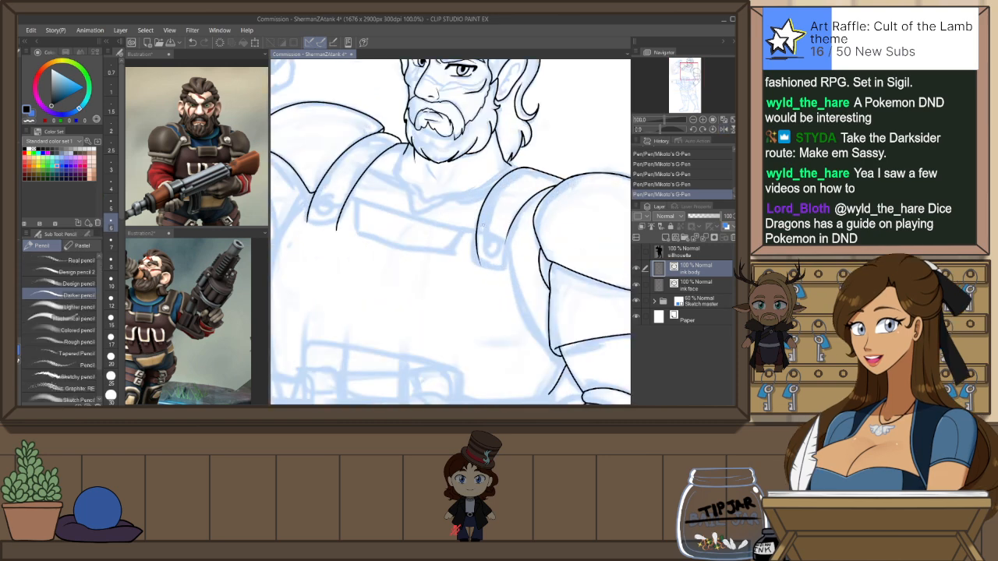
{"action": "key", "text": "ctrl+z"}
{"action": "mouse_move", "coordinate": [477, 245]}
{"action": "left_mouse_down"}
{"action": "mouse_move", "coordinate": [505, 265]}
{"action": "mouse_move", "coordinate": [480, 265]}
{"action": "mouse_move", "coordinate": [499, 243]}
{"action": "left_mouse_up"}
{"action": "key", "text": "e"}
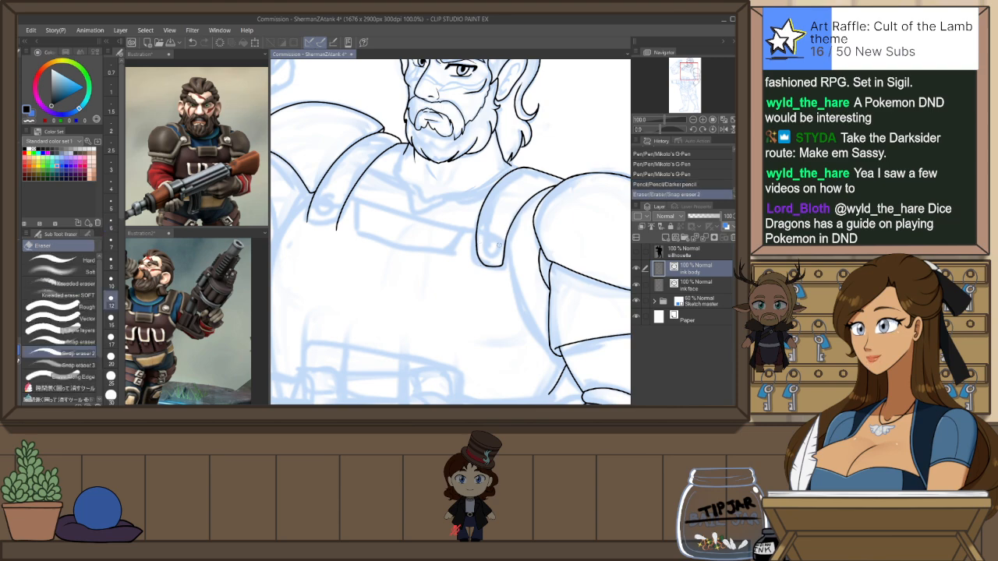
Ink the breastplate's curved armhole edge from the near shoulder strap down to the upper arm, redrawing it to fit
{"action": "key", "text": "p"}
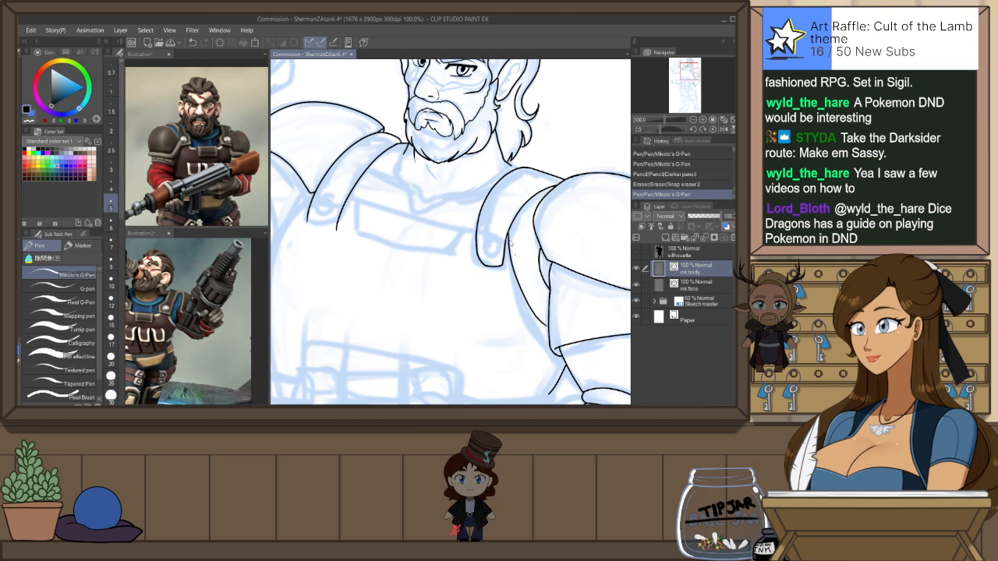
{"action": "key", "text": "ctrl+z"}
{"action": "left_click_drag", "start_coordinate": [516, 283], "coordinate": [544, 343]}
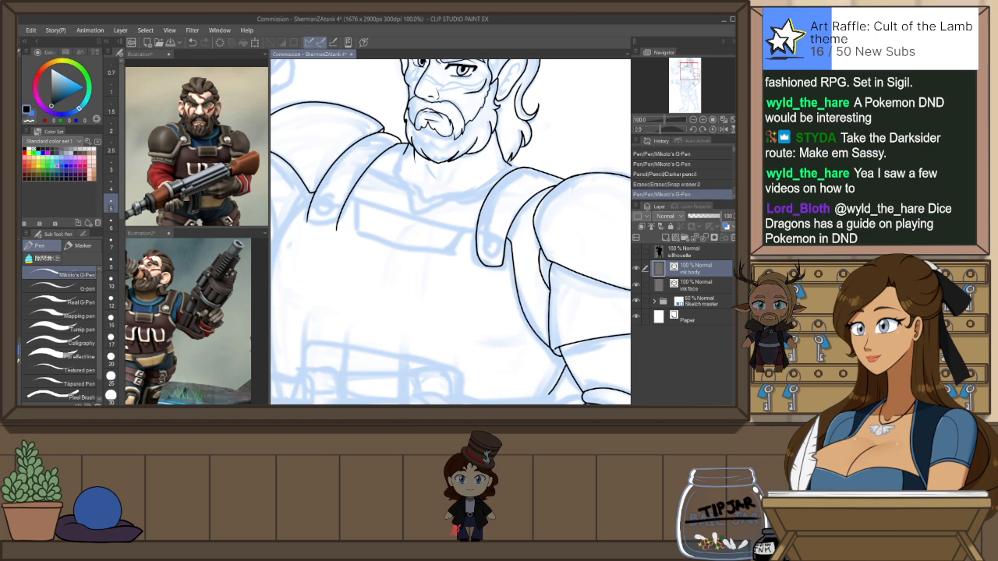
{"action": "key", "text": "ctrl+z"}
{"action": "key", "text": "e"}
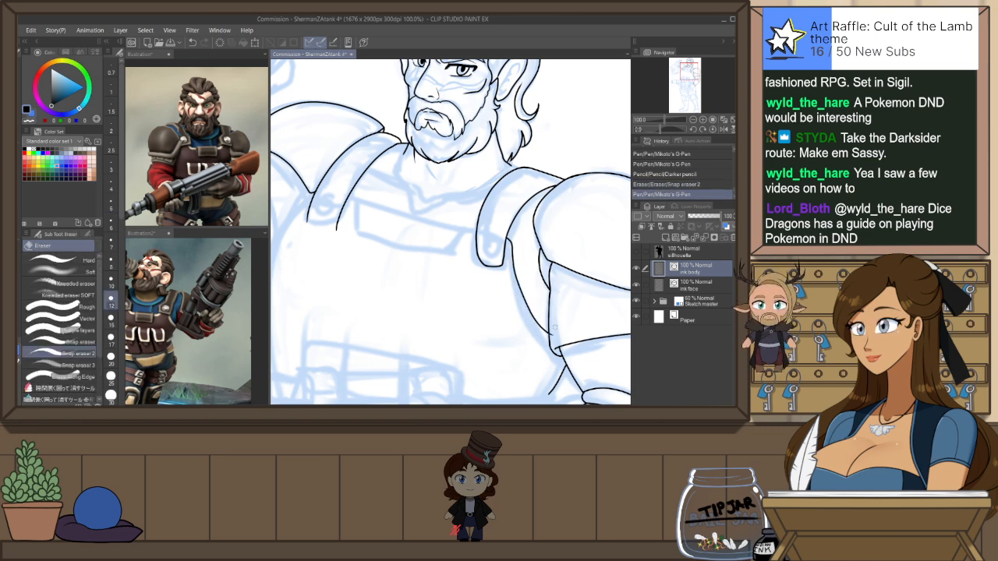
Rotate the canvas, ink the breastplate's top edge between the two shoulder straps, and erase its overshooting ends
{"action": "key", "text": "shift+space"}
{"action": "left_click_drag", "start_coordinate": [549, 277], "coordinate": [553, 220]}
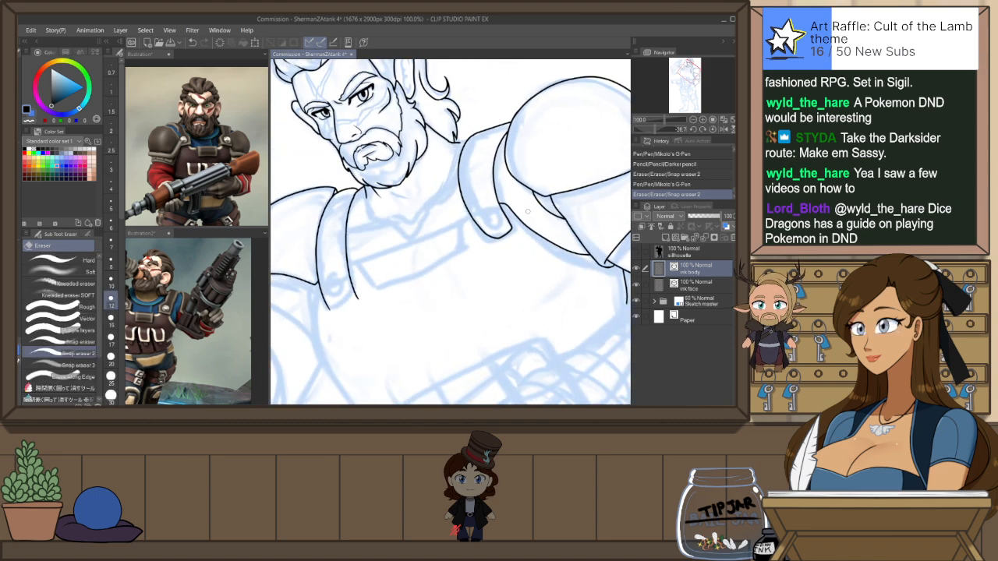
{"action": "key", "text": "space"}
{"action": "left_click_drag", "start_coordinate": [386, 296], "coordinate": [409, 292]}
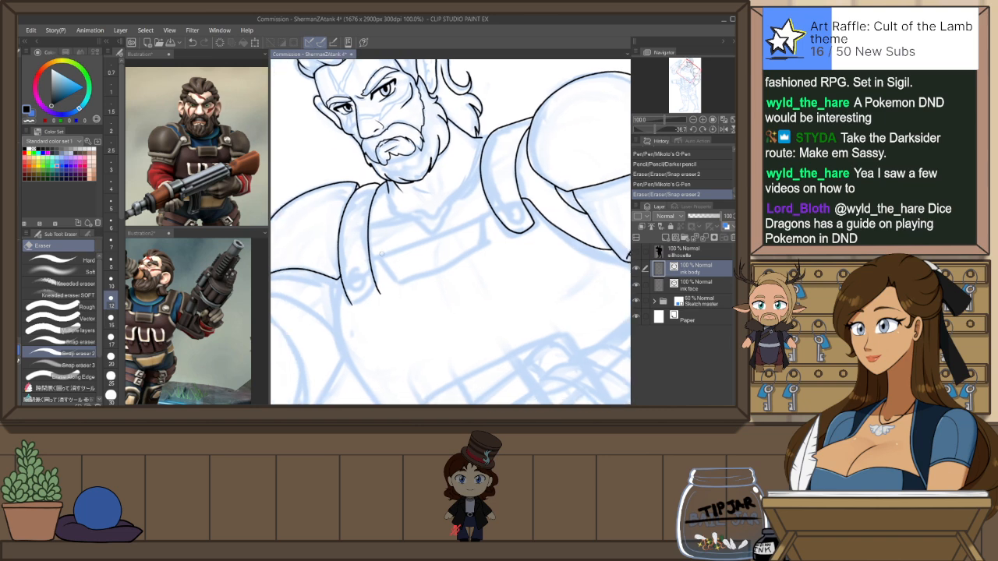
{"action": "key", "text": "p"}
{"action": "mouse_move", "coordinate": [371, 260]}
{"action": "left_mouse_down"}
{"action": "mouse_move", "coordinate": [497, 209]}
{"action": "mouse_move", "coordinate": [368, 257]}
{"action": "left_mouse_up"}
{"action": "key", "text": "e"}
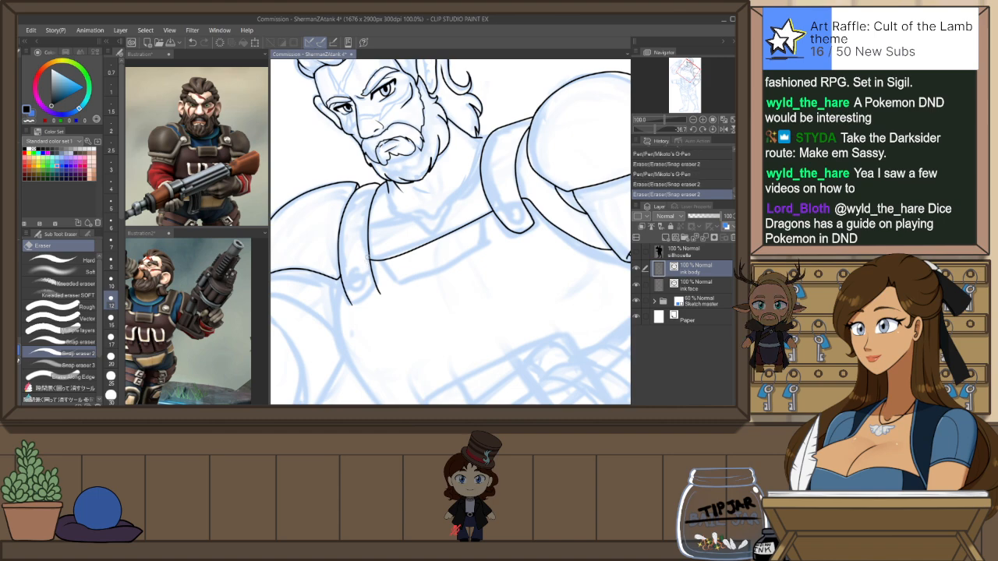
Ink the rounded lower end of the far shoulder strap and erase the overshooting line ends
{"action": "key", "text": "p"}
{"action": "mouse_move", "coordinate": [346, 301]}
{"action": "left_mouse_down"}
{"action": "mouse_move", "coordinate": [377, 285]}
{"action": "mouse_move", "coordinate": [355, 305]}
{"action": "left_mouse_up"}
{"action": "key", "text": "ctrl+z"}
{"action": "key", "text": "e"}
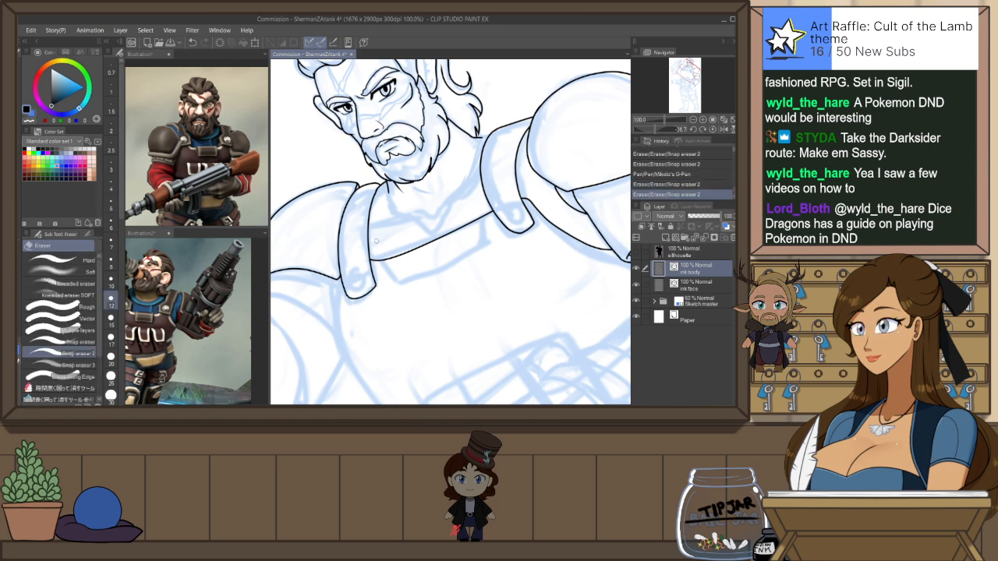
Ink the breastplate's far armhole edge curving down from the far shoulder strap and erase the part overlapping the strap
{"action": "key", "text": "p"}
{"action": "left_click_drag", "start_coordinate": [341, 277], "coordinate": [347, 365]}
{"action": "key", "text": "ctrl+z"}
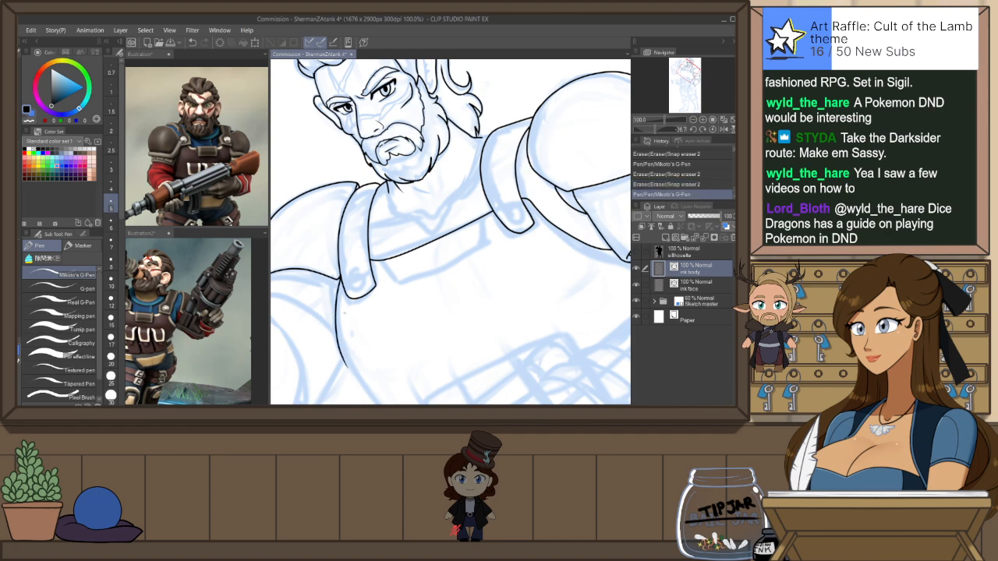
{"action": "key", "text": "e"}
{"action": "left_click_drag", "start_coordinate": [341, 271], "coordinate": [346, 282]}
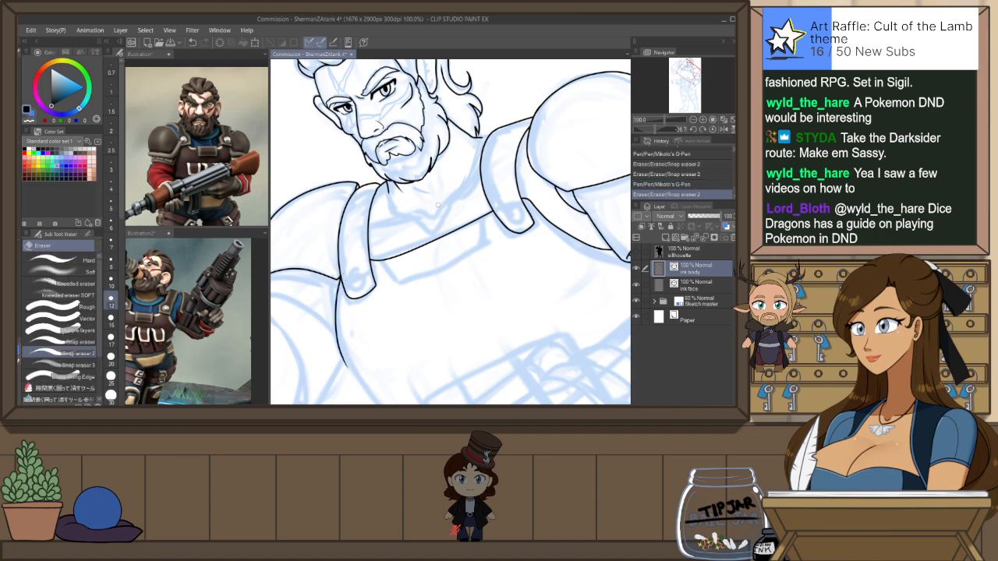
Rotate the canvas and ink the torso's far side from the armhole edge down to the belt pouches, redrawing it until it fits
{"action": "key", "text": "ctrl+@"}
{"action": "left_click_drag", "start_coordinate": [358, 285], "coordinate": [433, 240]}
{"action": "left_click_drag", "start_coordinate": [494, 199], "coordinate": [515, 205]}
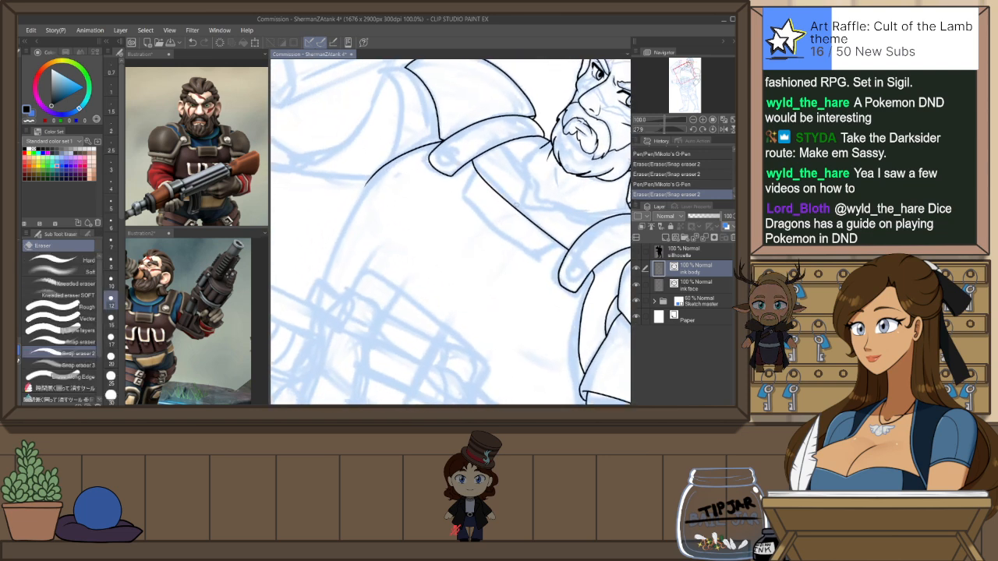
{"action": "key", "text": "p"}
{"action": "mouse_move", "coordinate": [325, 278]}
{"action": "left_mouse_down"}
{"action": "mouse_move", "coordinate": [376, 176]}
{"action": "mouse_move", "coordinate": [311, 300]}
{"action": "left_mouse_up"}
{"action": "key", "text": "ctrl+z"}
{"action": "key", "text": "ctrl+z"}
{"action": "left_click_drag", "start_coordinate": [377, 173], "coordinate": [318, 297]}
{"action": "key", "text": "ctrl+z"}
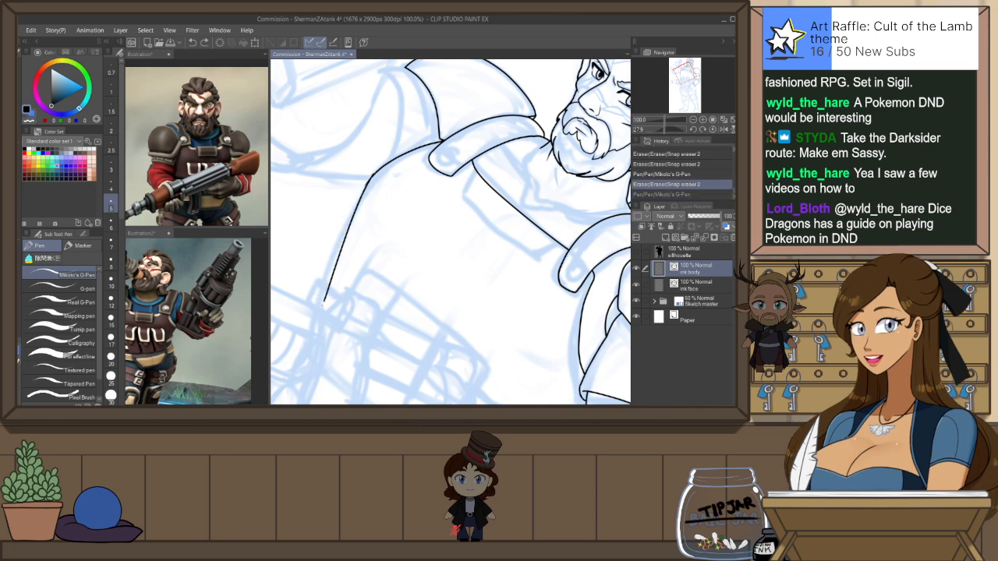
{"action": "key", "text": "ctrl+z"}
{"action": "left_click_drag", "start_coordinate": [370, 184], "coordinate": [318, 301]}
{"action": "key", "text": "ctrl+z"}
{"action": "left_click_drag", "start_coordinate": [370, 184], "coordinate": [324, 285]}
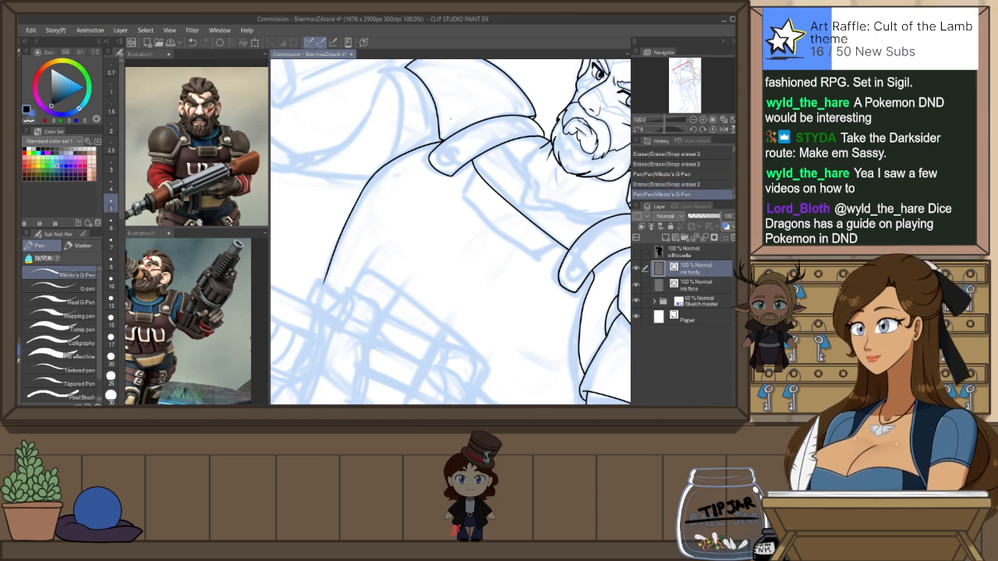
Try to reshape the torso's far side line by pinching its curve around the middle
{"action": "key", "text": "o"}
{"action": "left_click", "coordinate": [362, 192]}
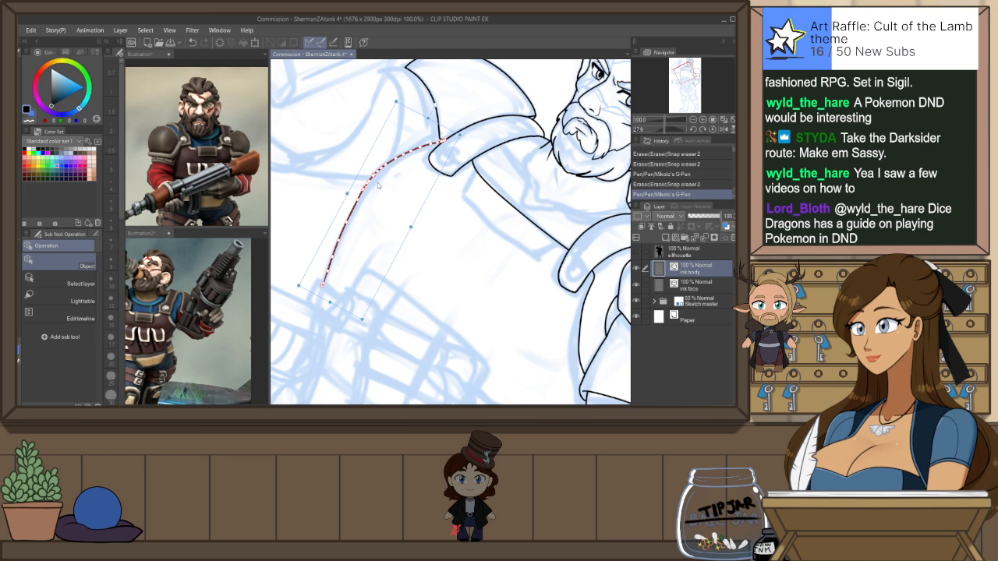
{"action": "key", "text": "y"}
{"action": "left_click_drag", "start_coordinate": [372, 180], "coordinate": [375, 175]}
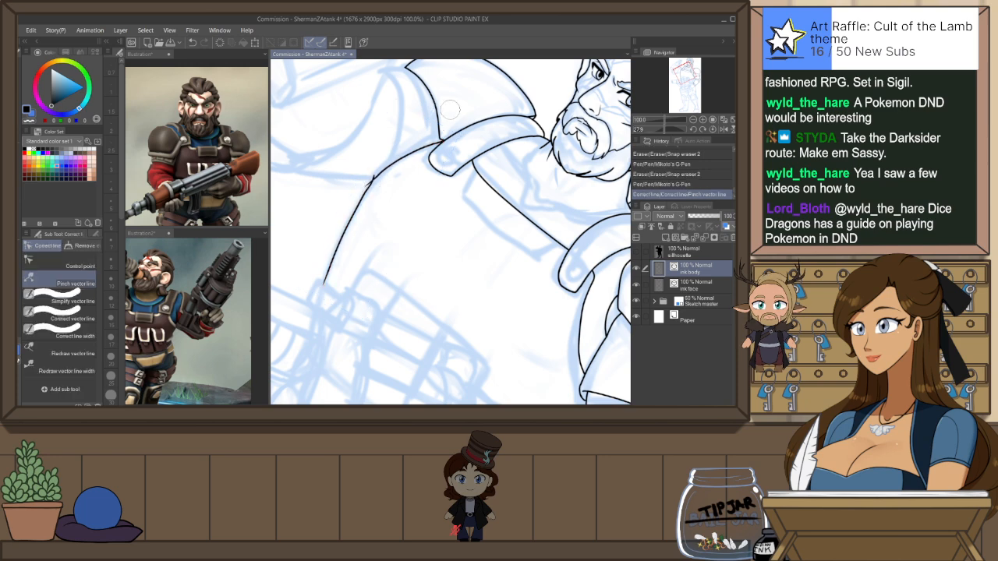
Remove the torso's far side line and ink it again as one curve from the far shoulder strap down to the belt pouches
{"action": "key", "text": "o"}
{"action": "left_click", "coordinate": [372, 193]}
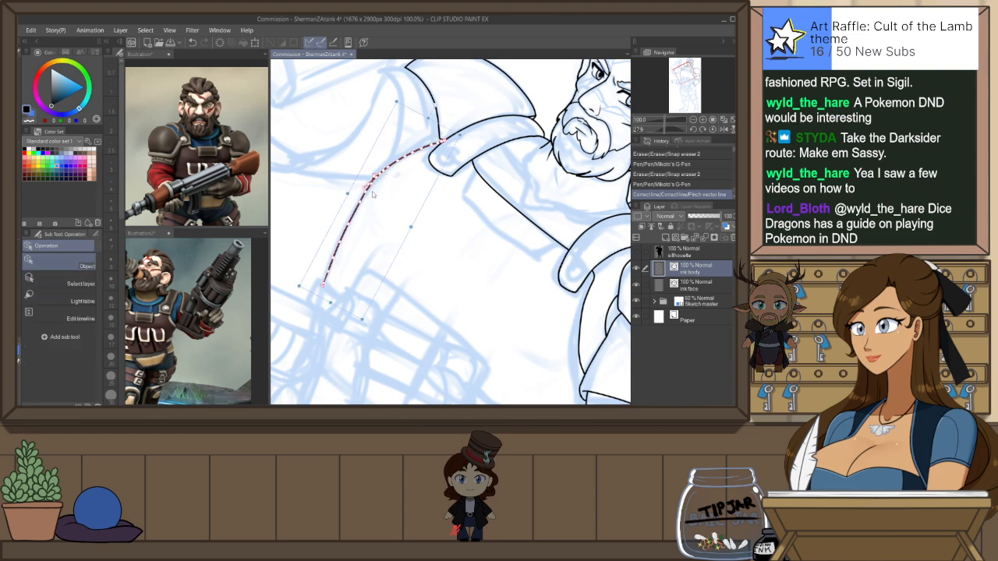
{"action": "key", "text": "ctrl+x"}
{"action": "key", "text": "p"}
{"action": "left_click_drag", "start_coordinate": [388, 161], "coordinate": [304, 302]}
{"action": "key", "text": "ctrl+z"}
{"action": "mouse_move", "coordinate": [445, 142]}
{"action": "left_mouse_down"}
{"action": "mouse_move", "coordinate": [326, 269]}
{"action": "mouse_move", "coordinate": [316, 298]}
{"action": "left_mouse_up"}
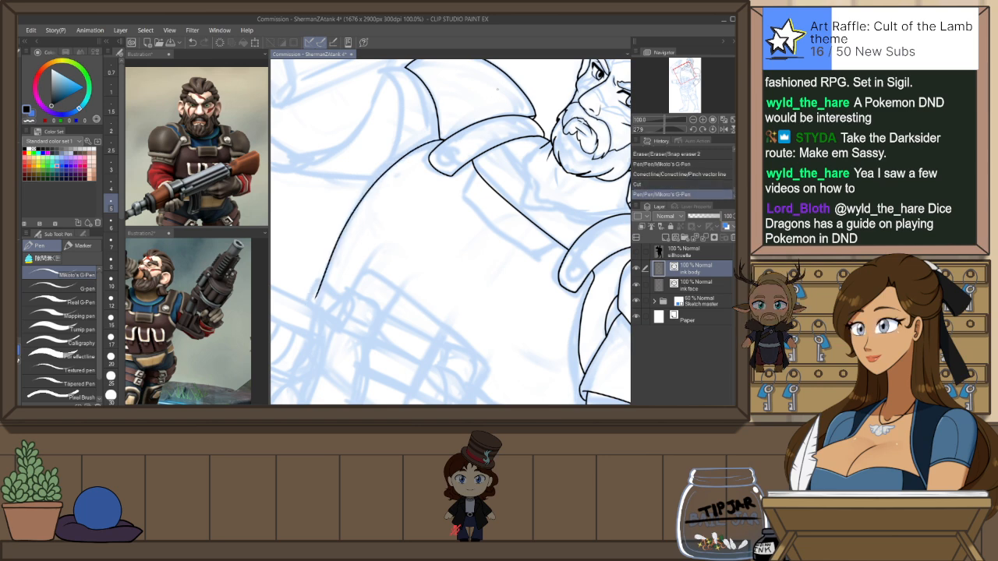
Refine the upper bend of the re-inked torso side line with Pinch vector line
{"action": "key", "text": "y"}
{"action": "left_click_drag", "start_coordinate": [372, 190], "coordinate": [392, 163]}
{"action": "left_click_drag", "start_coordinate": [351, 220], "coordinate": [366, 200]}
Ink a small round rivet on the lower end of the far shoulder strap, redrawing it until it fits
{"action": "key", "text": "h"}
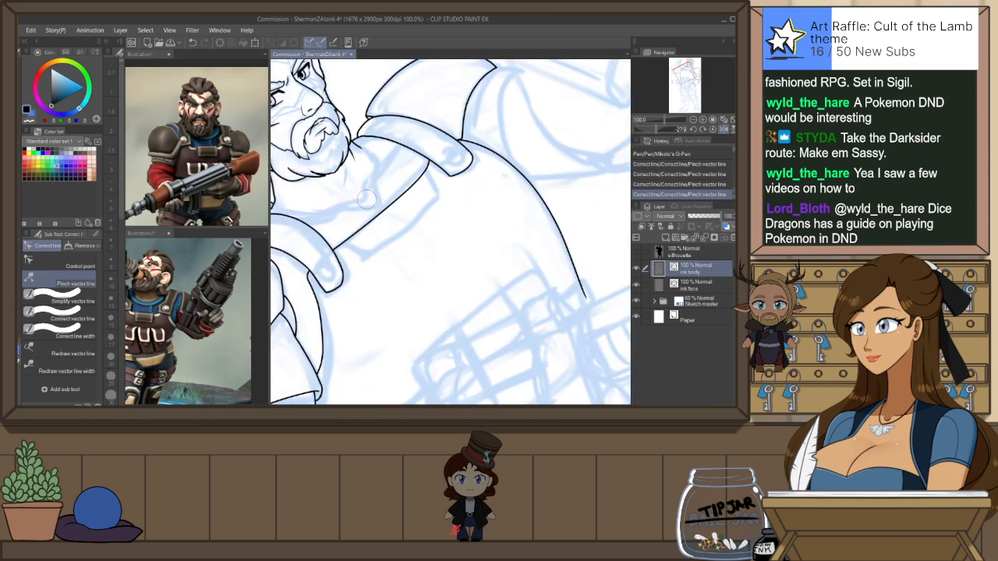
{"action": "key", "text": "p"}
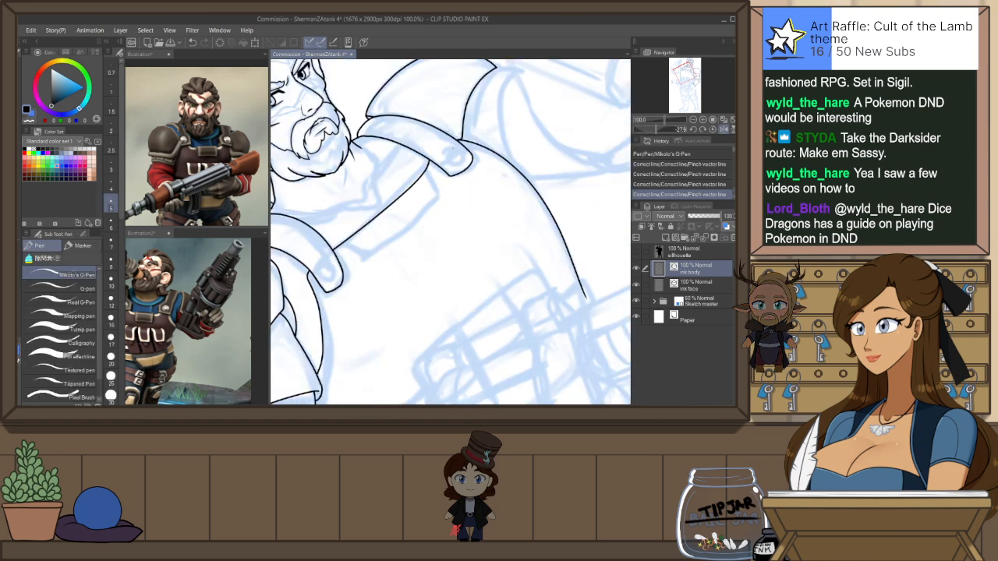
{"action": "left_click_drag", "start_coordinate": [458, 151], "coordinate": [456, 150]}
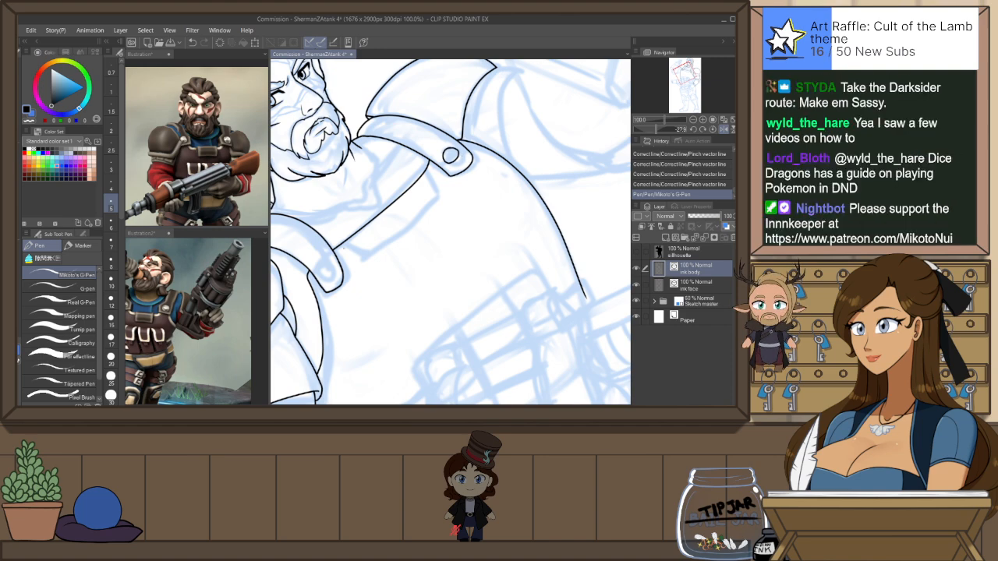
{"action": "key", "text": "ctrl+z"}
{"action": "mouse_move", "coordinate": [449, 145]}
{"action": "left_mouse_down"}
{"action": "mouse_move", "coordinate": [443, 159]}
{"action": "mouse_move", "coordinate": [455, 155]}
{"action": "left_mouse_up"}
{"action": "key", "text": "ctrl+z"}
Duplicate the far strap's rivet and place the copy on the lower end of the near shoulder strap
{"action": "key", "text": "h"}
{"action": "key", "text": "ctrl+@"}
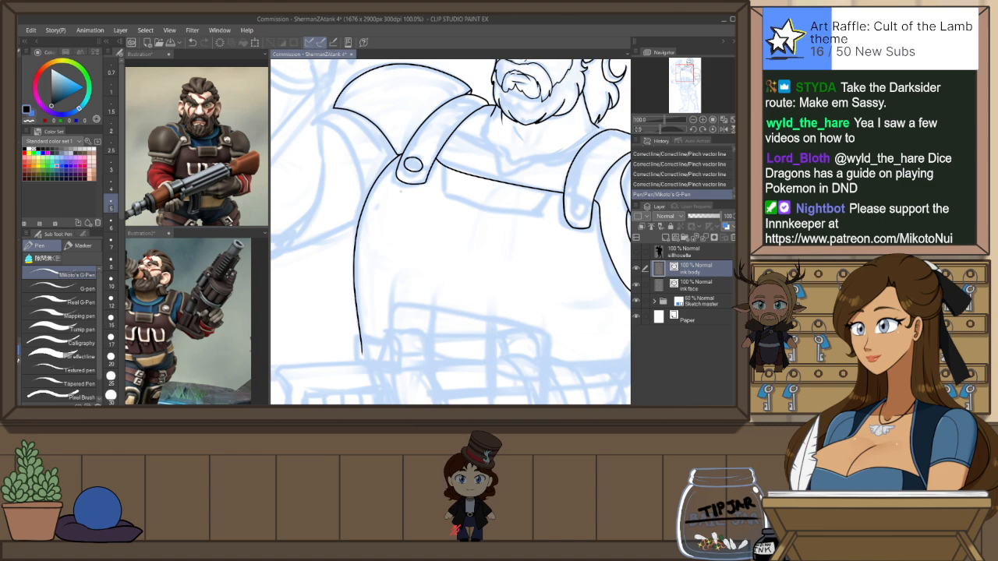
{"action": "key", "text": "ctrl+minus"}
{"action": "key", "text": "ctrl+plus"}
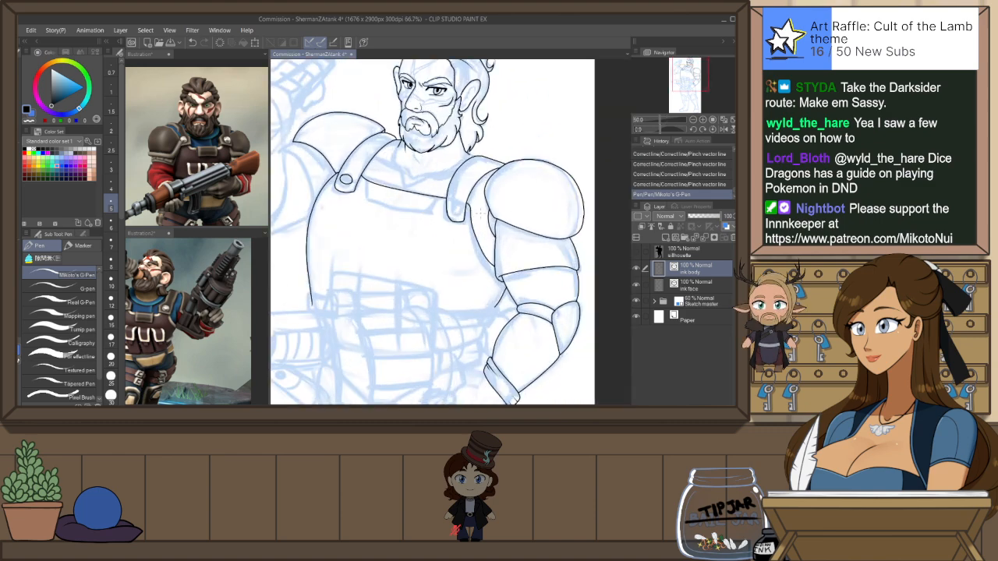
{"action": "key", "text": "o"}
{"action": "left_click", "coordinate": [294, 163]}
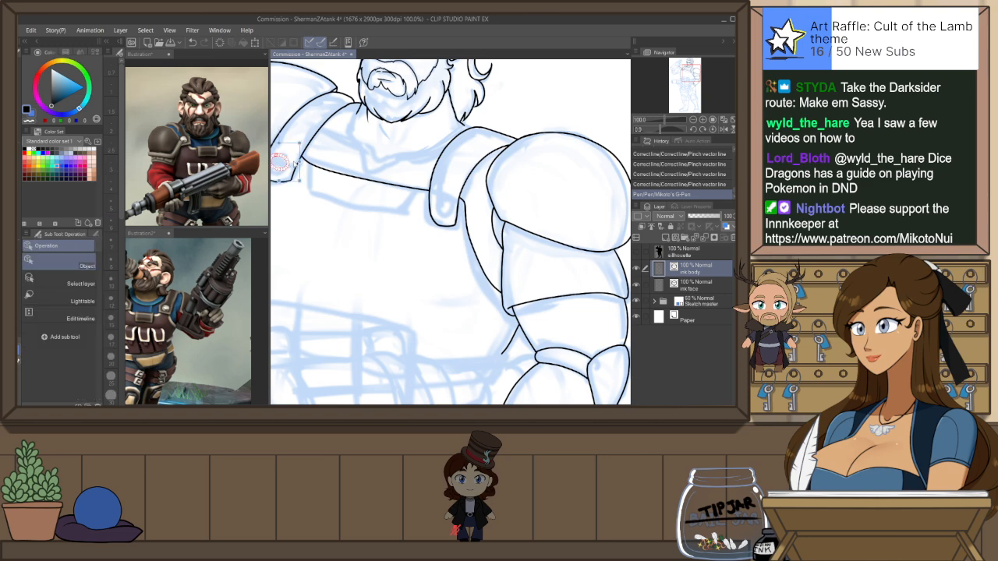
{"action": "key", "text": "ctrl+v"}
{"action": "left_click_drag", "start_coordinate": [302, 175], "coordinate": [461, 206]}
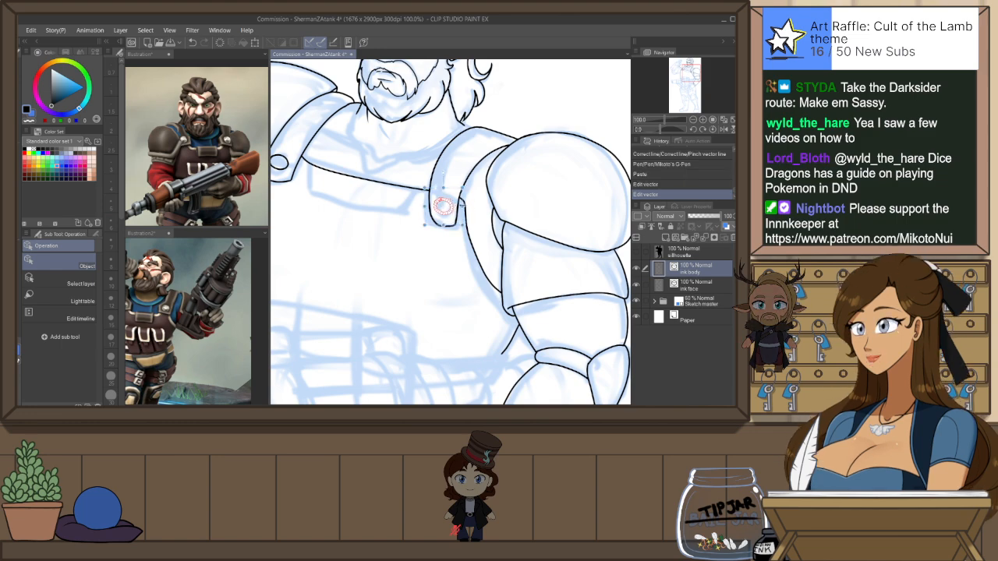
Deselect the strap's round stud and ink the slanted side edge of the chest panel below the breastplate's neckline
{"action": "left_click", "coordinate": [478, 204]}
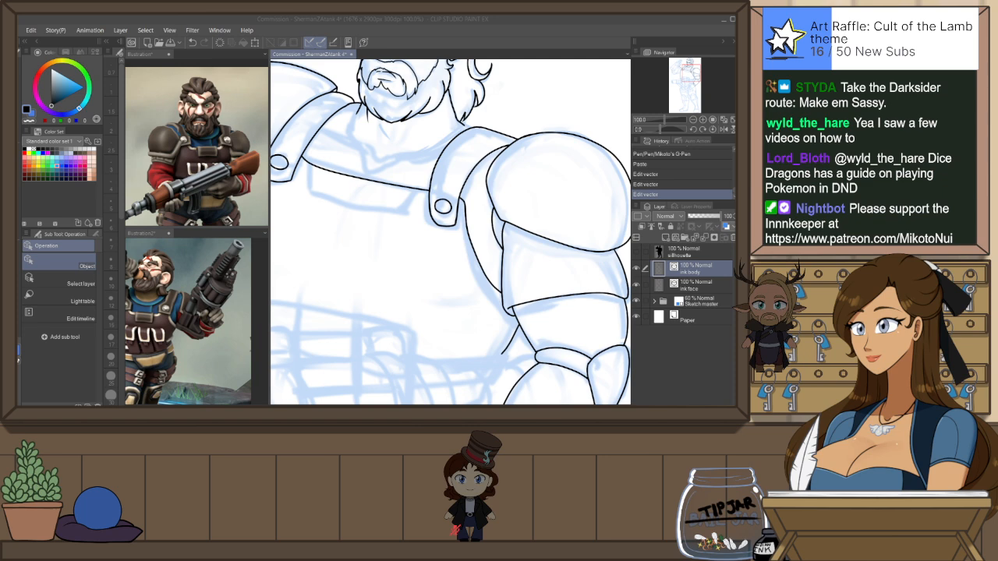
{"action": "scroll", "coordinate": [484, 174], "scroll_direction": "down", "scroll_amount": 3}
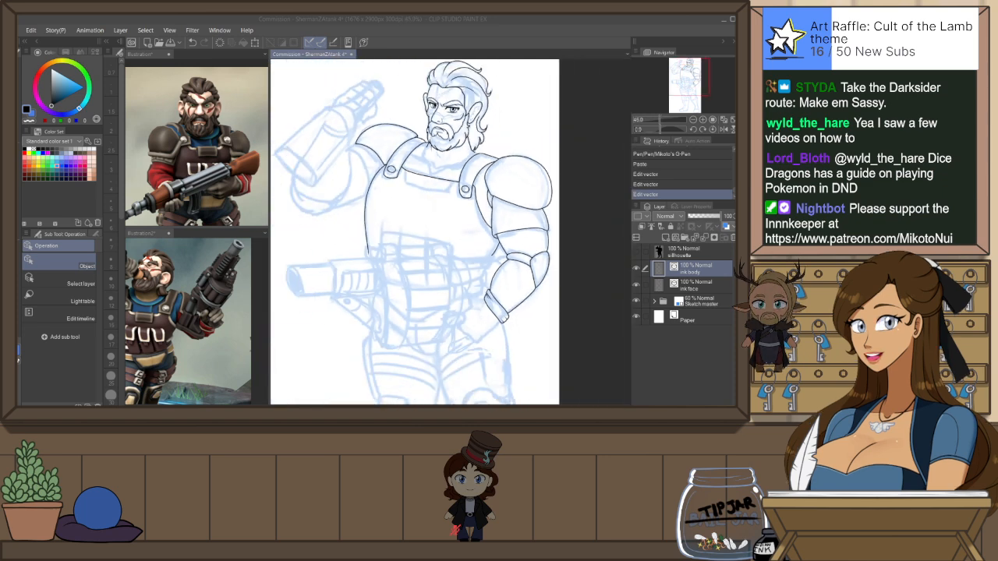
{"action": "scroll", "coordinate": [479, 117], "scroll_direction": "up", "scroll_amount": 2}
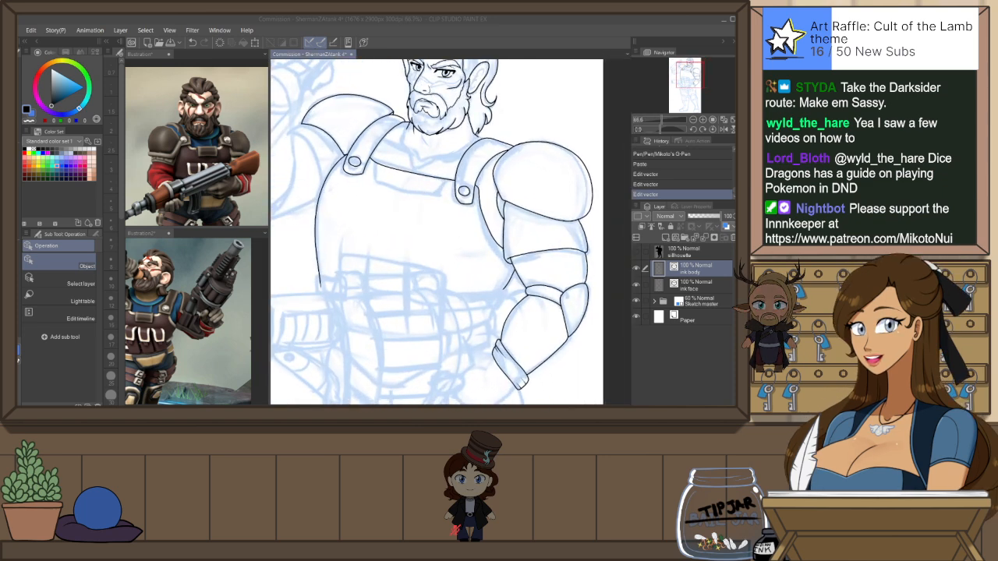
{"action": "scroll", "coordinate": [527, 179], "scroll_direction": "up", "scroll_amount": 3}
{"action": "key", "text": "shift+space"}
{"action": "mouse_move", "coordinate": [527, 180]}
{"action": "left_mouse_down"}
{"action": "mouse_move", "coordinate": [507, 168]}
{"action": "mouse_move", "coordinate": [455, 170]}
{"action": "mouse_move", "coordinate": [447, 238]}
{"action": "left_mouse_up"}
{"action": "key", "text": "p"}
{"action": "key", "text": "ctrl+z"}
{"action": "left_click_drag", "start_coordinate": [459, 195], "coordinate": [449, 237]}
{"action": "key", "text": "ctrl+z"}
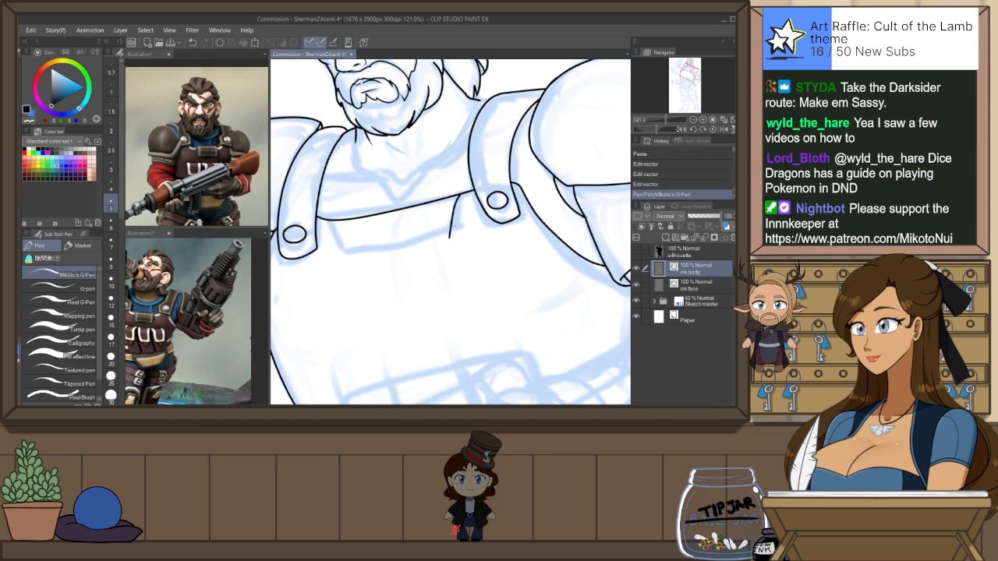
Ink the opposite side edge and the long lower edge of the chest panel following the blue sketch
{"action": "mouse_move", "coordinate": [337, 221]}
{"action": "left_mouse_down"}
{"action": "mouse_move", "coordinate": [327, 254]}
{"action": "mouse_move", "coordinate": [344, 248]}
{"action": "left_mouse_up"}
{"action": "key", "text": "ctrl+z"}
{"action": "key", "text": "ctrl+z"}
{"action": "key", "text": "r"}
{"action": "mouse_move", "coordinate": [516, 198]}
{"action": "left_mouse_down"}
{"action": "mouse_move", "coordinate": [523, 239]}
{"action": "mouse_move", "coordinate": [475, 301]}
{"action": "mouse_move", "coordinate": [392, 275]}
{"action": "mouse_move", "coordinate": [397, 282]}
{"action": "left_mouse_up"}
{"action": "left_click_drag", "start_coordinate": [452, 228], "coordinate": [552, 189]}
Trim the overlapping line ends at the chest panel's corners with Snap eraser 2
{"action": "key", "text": "e"}
{"action": "left_click", "coordinate": [554, 189]}
{"action": "left_click", "coordinate": [556, 187]}
{"action": "left_click", "coordinate": [543, 187]}
{"action": "left_click", "coordinate": [452, 221]}
{"action": "left_click", "coordinate": [450, 225]}
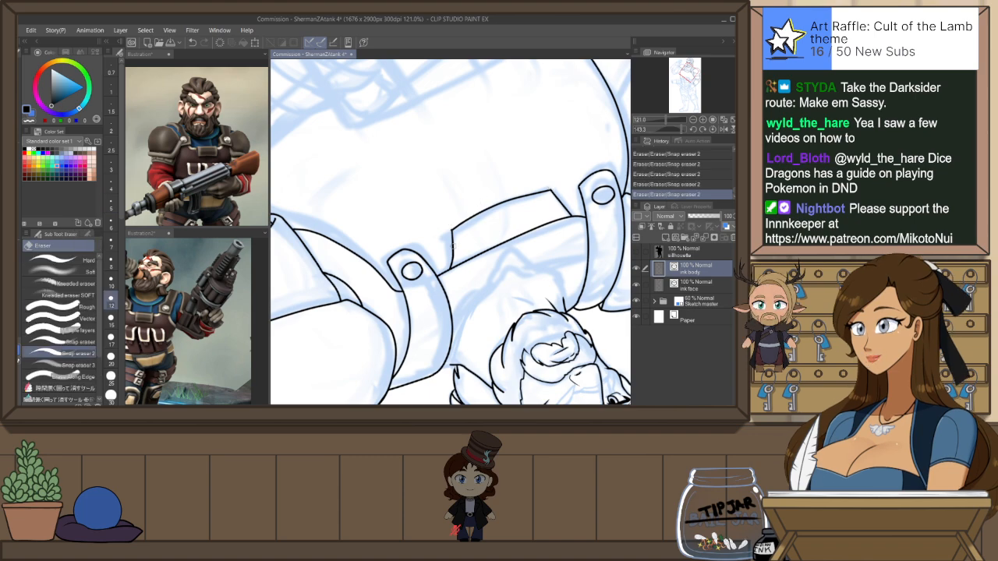
{"action": "key", "text": "ctrl+@"}
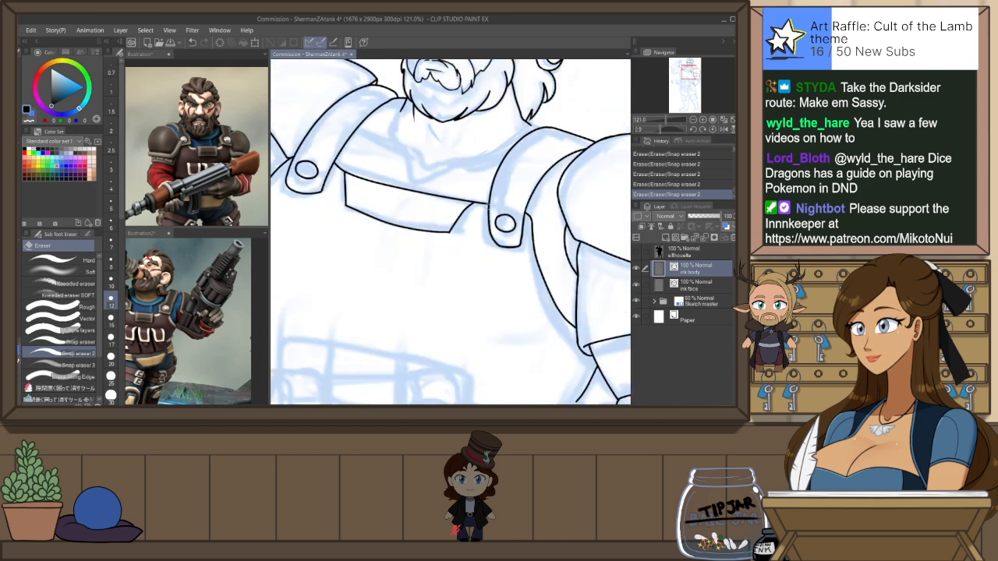
Ink the collar around the neck with Mikoto's G-Pen, bringing its two sides together in a V-shaped point
{"action": "key", "text": "p"}
{"action": "mouse_move", "coordinate": [406, 103]}
{"action": "left_mouse_down"}
{"action": "mouse_move", "coordinate": [391, 127]}
{"action": "mouse_move", "coordinate": [403, 160]}
{"action": "left_mouse_up"}
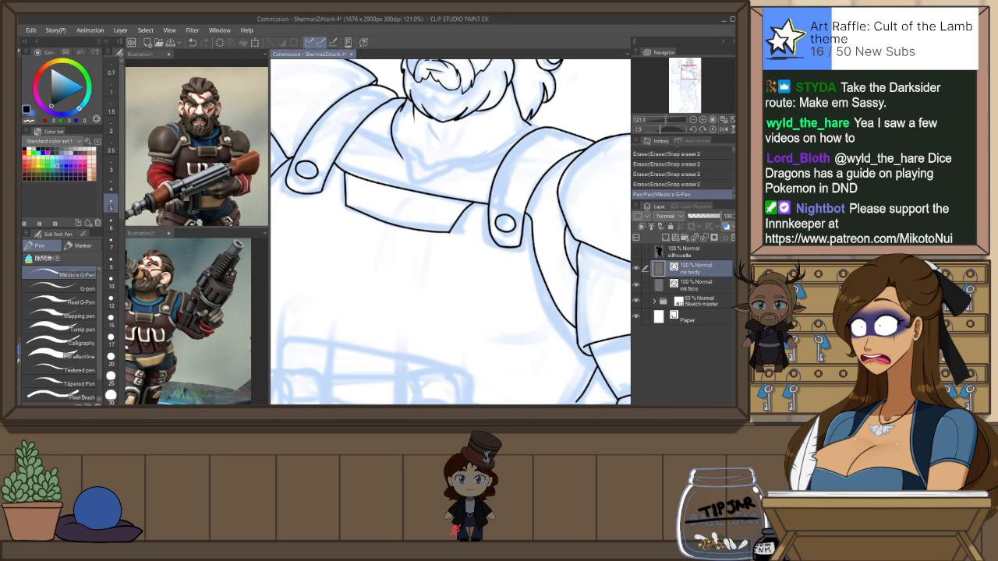
{"action": "key", "text": "h"}
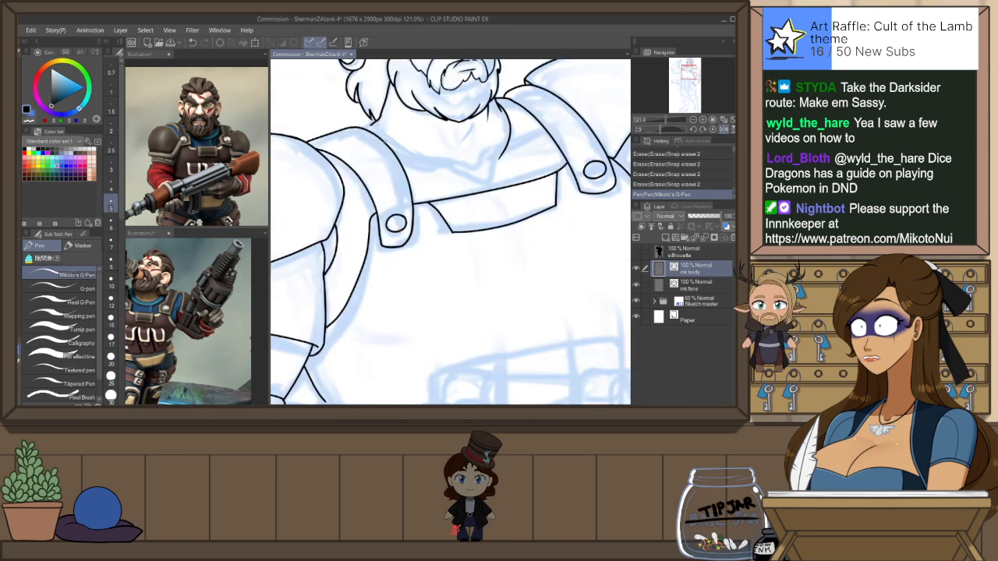
{"action": "key", "text": "p"}
{"action": "left_click_drag", "start_coordinate": [372, 124], "coordinate": [477, 159]}
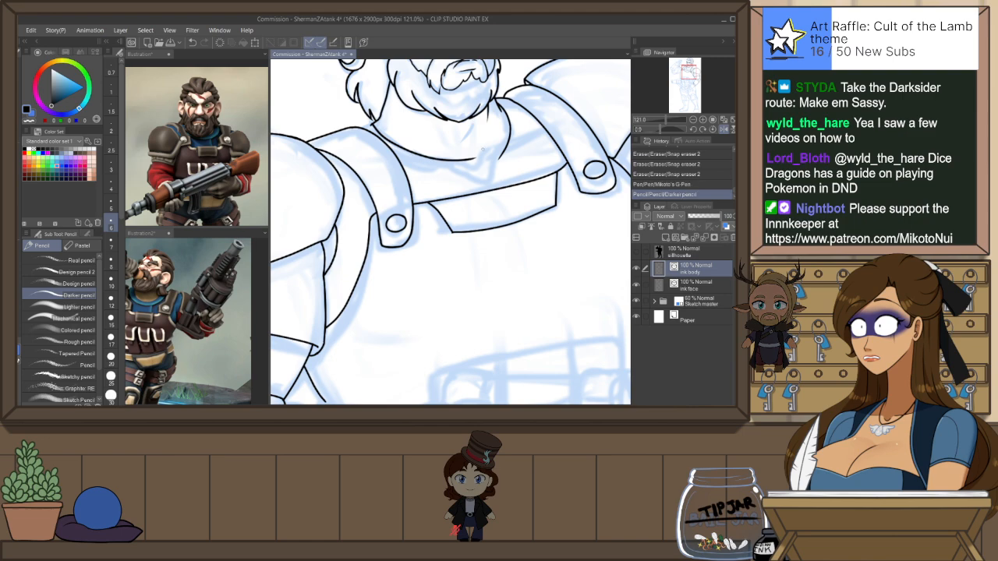
{"action": "key", "text": "ctrl+z"}
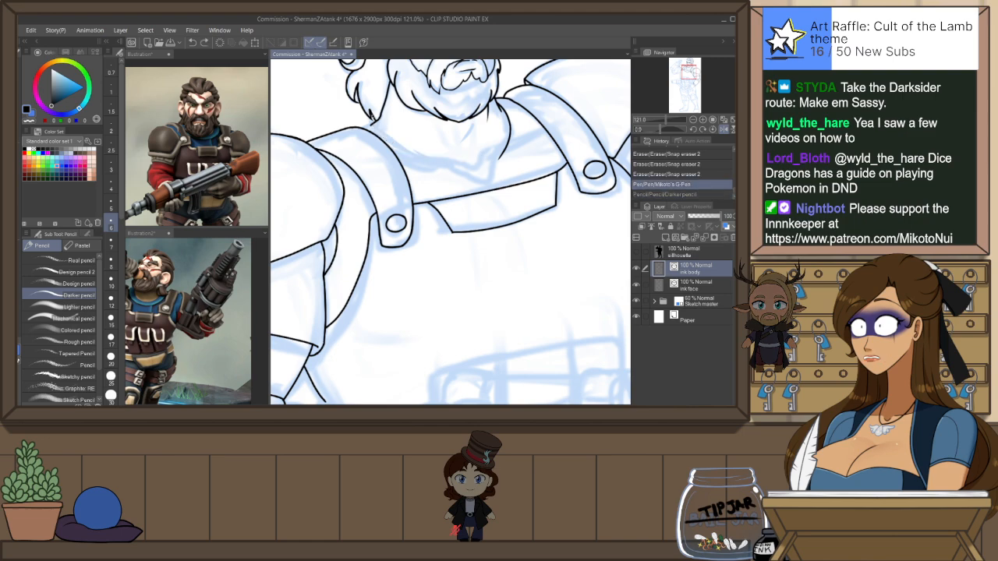
{"action": "key", "text": "p"}
{"action": "left_click_drag", "start_coordinate": [373, 123], "coordinate": [460, 172]}
{"action": "key", "text": "ctrl+z"}
{"action": "left_click_drag", "start_coordinate": [374, 125], "coordinate": [487, 183]}
{"action": "key", "text": "ctrl+y"}
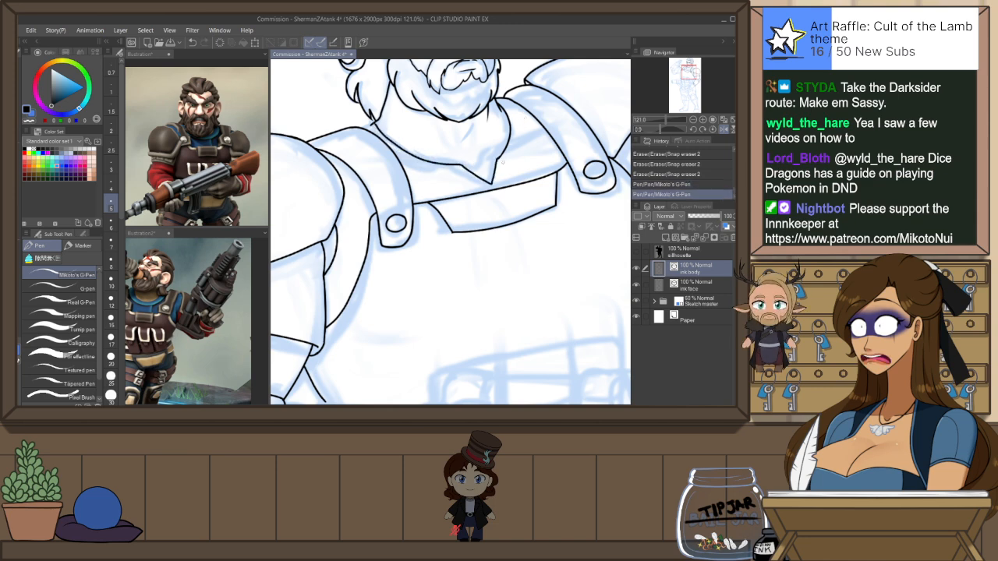
Reshape the collar's vector line near the V-shaped point using the Object tool
{"action": "key", "text": "o"}
{"action": "scroll", "coordinate": [508, 148], "scroll_direction": "up", "scroll_amount": 1}
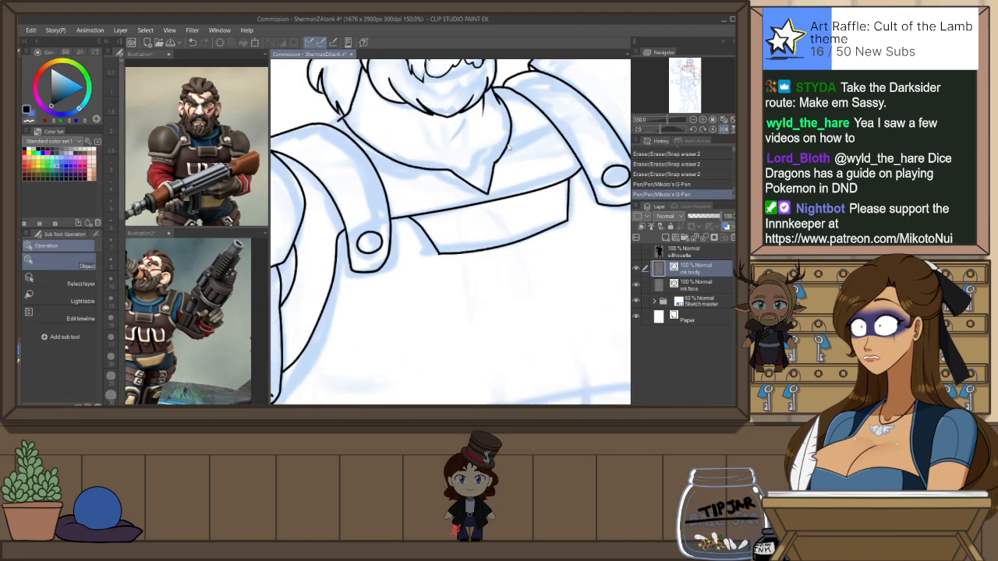
{"action": "left_click", "coordinate": [510, 160]}
{"action": "scroll", "coordinate": [510, 161], "scroll_direction": "up", "scroll_amount": 1}
{"action": "left_click_drag", "start_coordinate": [499, 171], "coordinate": [499, 172]}
{"action": "left_click", "coordinate": [513, 159]}
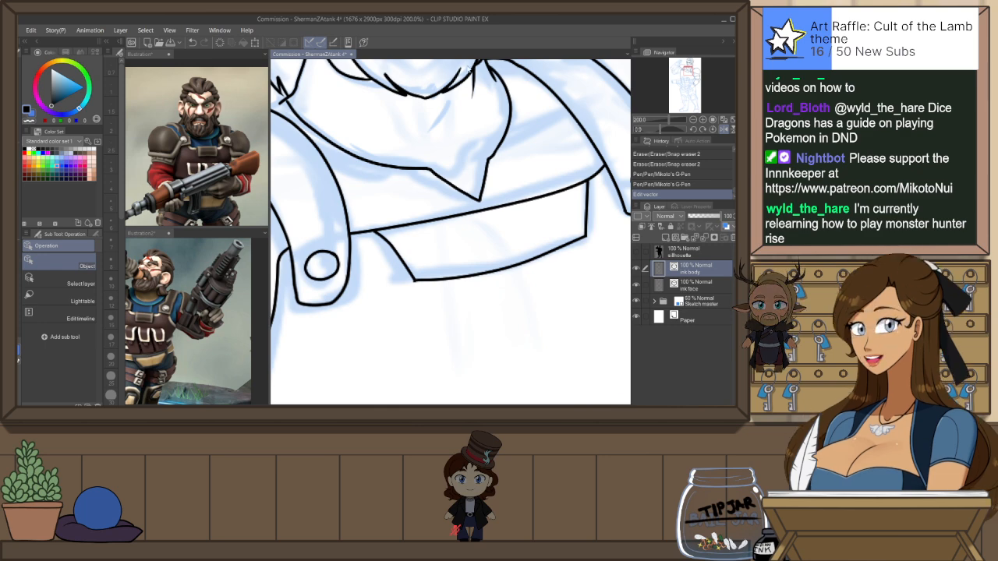
Ink the small throat mark and a second line inside the collar that follows its edge
{"action": "key", "text": "p"}
{"action": "left_click_drag", "start_coordinate": [448, 108], "coordinate": [434, 124]}
{"action": "key", "text": "ctrl+z"}
{"action": "key", "text": "ctrl+y"}
{"action": "left_click_drag", "start_coordinate": [354, 156], "coordinate": [446, 160]}
{"action": "key", "text": "ctrl+z"}
{"action": "mouse_move", "coordinate": [361, 158]}
{"action": "left_mouse_down"}
{"action": "mouse_move", "coordinate": [460, 164]}
{"action": "mouse_move", "coordinate": [502, 135]}
{"action": "left_mouse_up"}
{"action": "scroll", "coordinate": [450, 232], "scroll_direction": "down", "scroll_amount": 3}
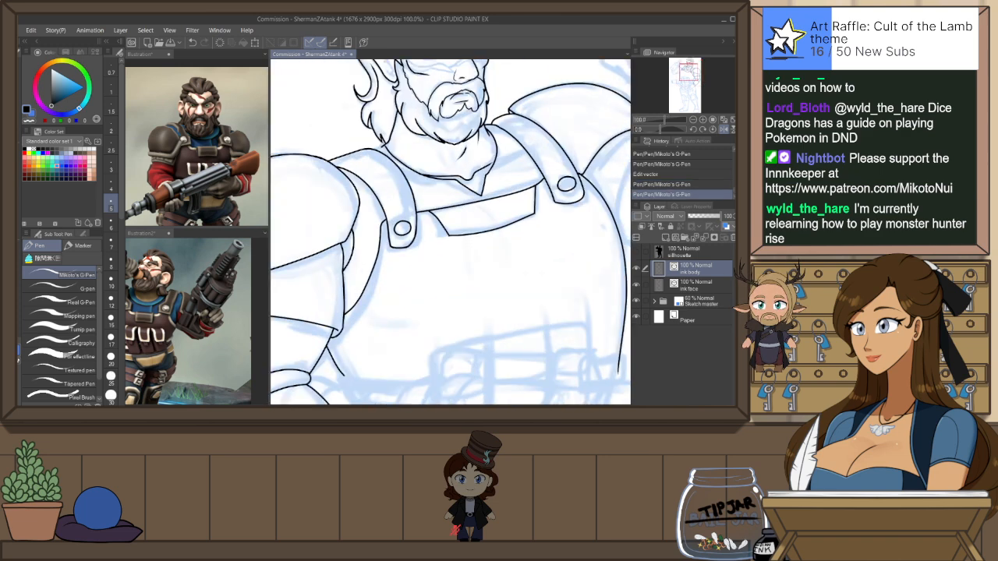
{"action": "left_click", "coordinate": [723, 129]}
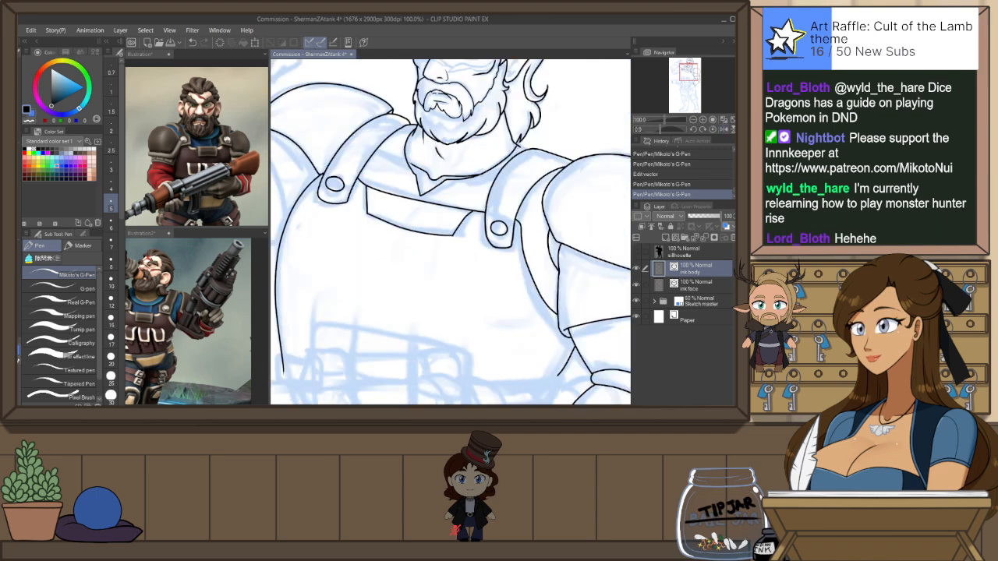
Erase the overshooting line where the collar meets the hair and try an extra pen mark on the neck
{"action": "key", "text": "e"}
{"action": "left_click", "coordinate": [497, 158]}
{"action": "left_click_drag", "start_coordinate": [497, 157], "coordinate": [448, 197]}
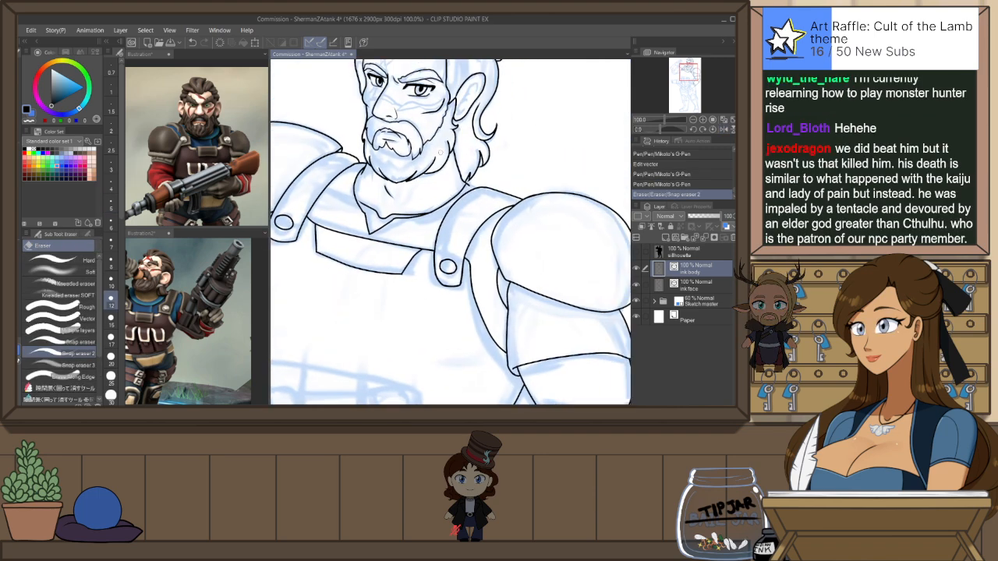
{"action": "key", "text": "p"}
{"action": "left_click", "coordinate": [434, 179]}
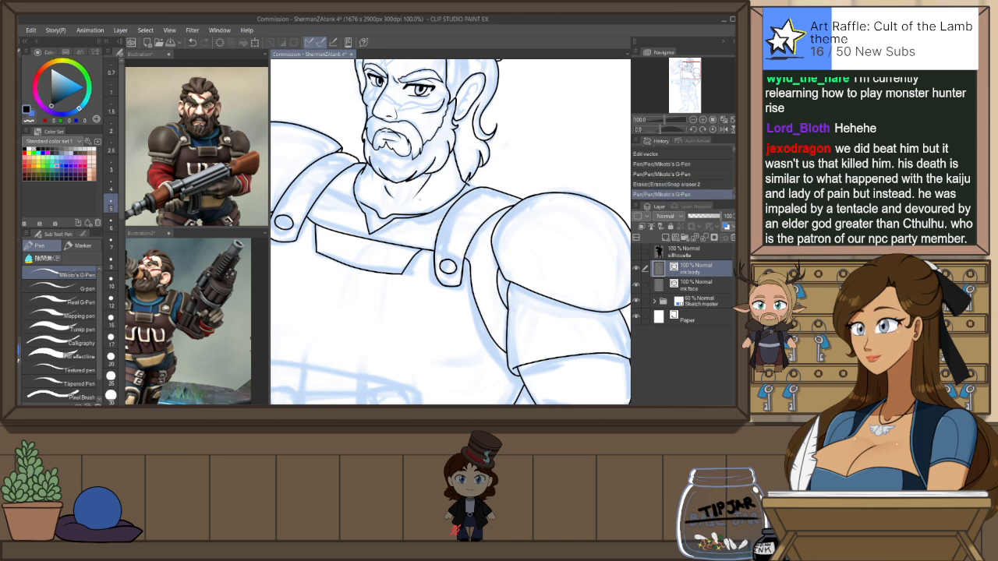
{"action": "mouse_move", "coordinate": [435, 173]}
{"action": "left_mouse_down"}
{"action": "mouse_move", "coordinate": [422, 189]}
{"action": "mouse_move", "coordinate": [442, 188]}
{"action": "mouse_move", "coordinate": [431, 200]}
{"action": "left_mouse_up"}
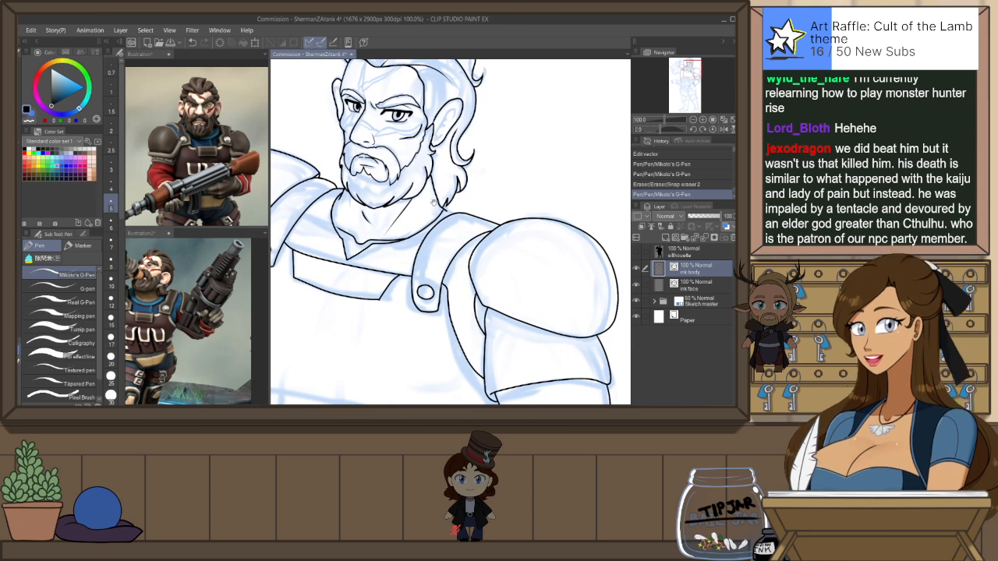
{"action": "key", "text": "ctrl+z"}
{"action": "key", "text": "e"}
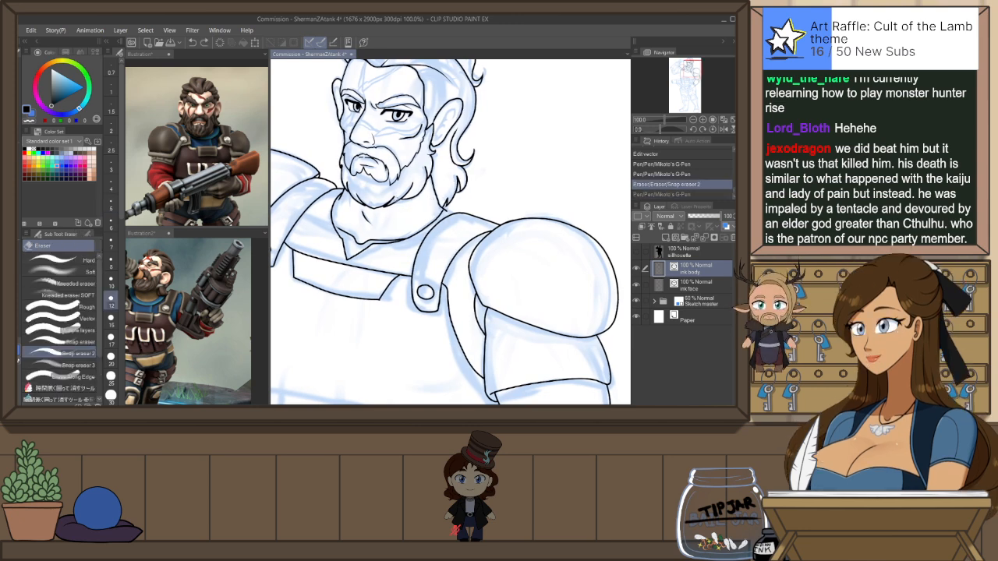
Ink the short line joining the shoulder strap to the hair and trim its excess ends
{"action": "key", "text": "p"}
{"action": "left_click_drag", "start_coordinate": [457, 192], "coordinate": [445, 209]}
{"action": "key", "text": "h"}
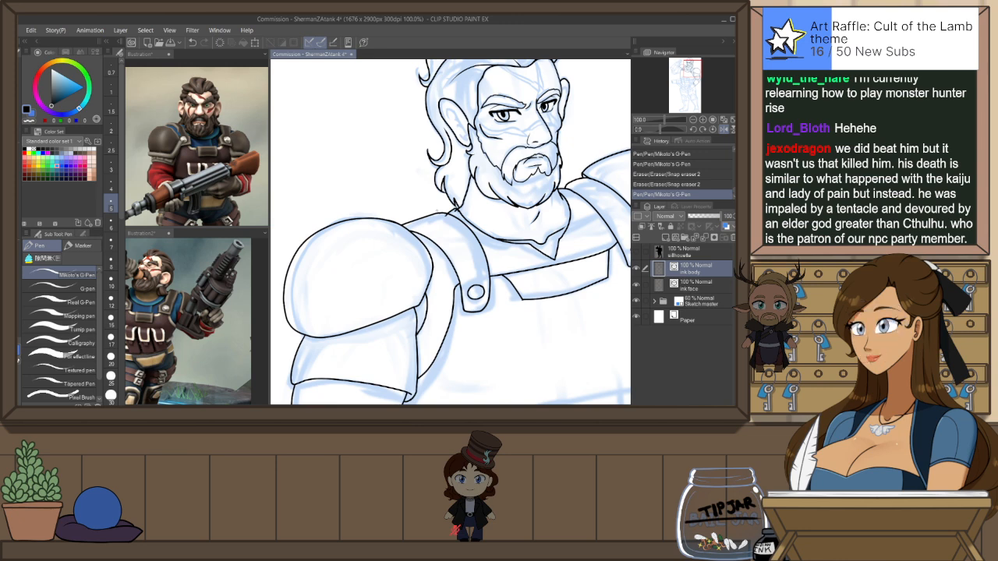
{"action": "scroll", "coordinate": [449, 213], "scroll_direction": "up", "scroll_amount": 4}
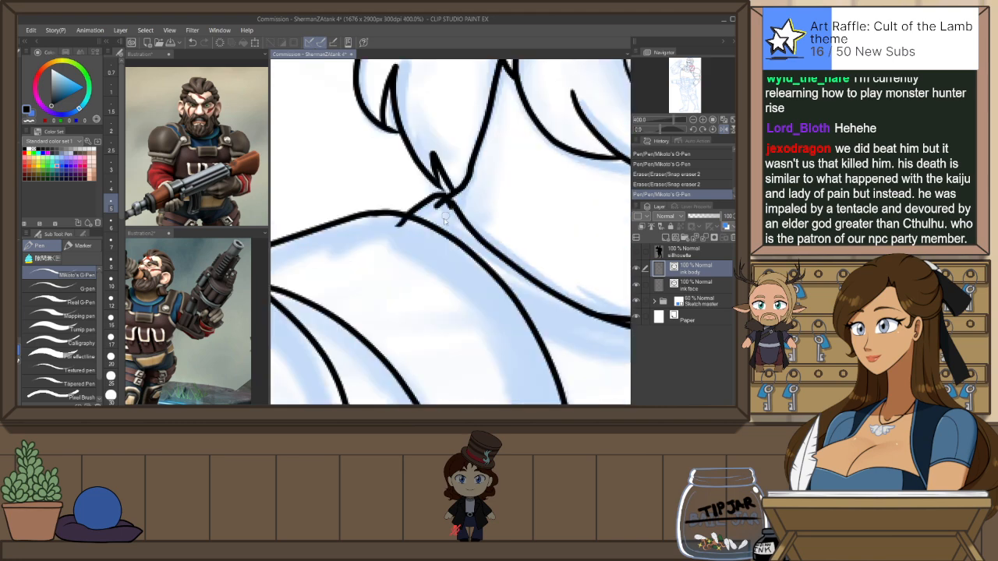
{"action": "key", "text": "ctrl+z"}
{"action": "key", "text": "p"}
{"action": "mouse_move", "coordinate": [401, 214]}
{"action": "left_mouse_down"}
{"action": "mouse_move", "coordinate": [450, 193]}
{"action": "mouse_move", "coordinate": [448, 205]}
{"action": "mouse_move", "coordinate": [405, 209]}
{"action": "mouse_move", "coordinate": [433, 206]}
{"action": "left_mouse_up"}
{"action": "key", "text": "e"}
{"action": "key", "text": "ctrl+z"}
{"action": "key", "text": "ctrl+z"}
{"action": "key", "text": "p"}
{"action": "key", "text": "e"}
{"action": "scroll", "coordinate": [468, 205], "scroll_direction": "down", "scroll_amount": 2}
{"action": "scroll", "coordinate": [504, 188], "scroll_direction": "down", "scroll_amount": 1}
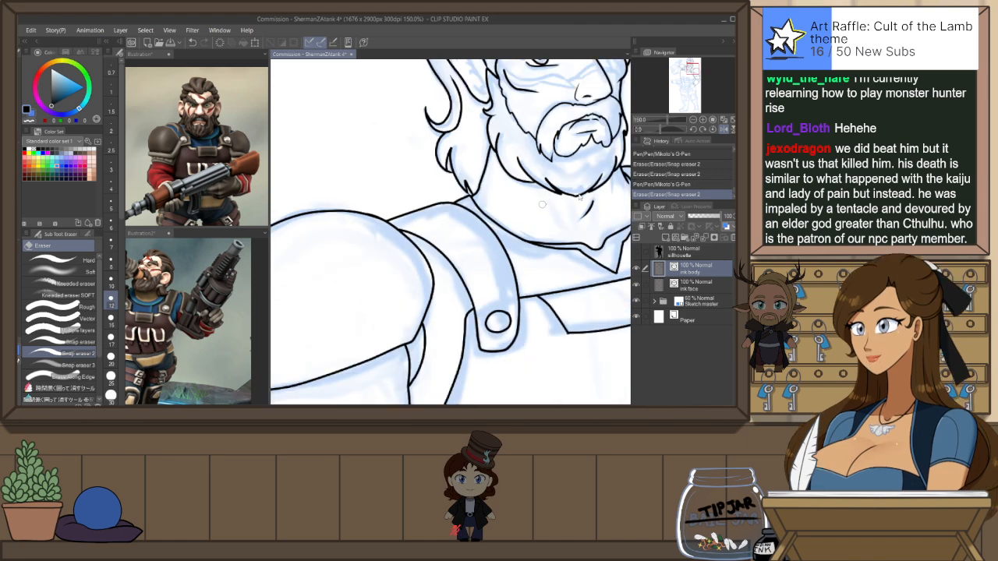
Try pinching the short torso side line beside the armored elbow, then select that line and cut it
{"action": "scroll", "coordinate": [514, 233], "scroll_direction": "down", "scroll_amount": 3}
{"action": "left_click_drag", "start_coordinate": [500, 265], "coordinate": [502, 245]}
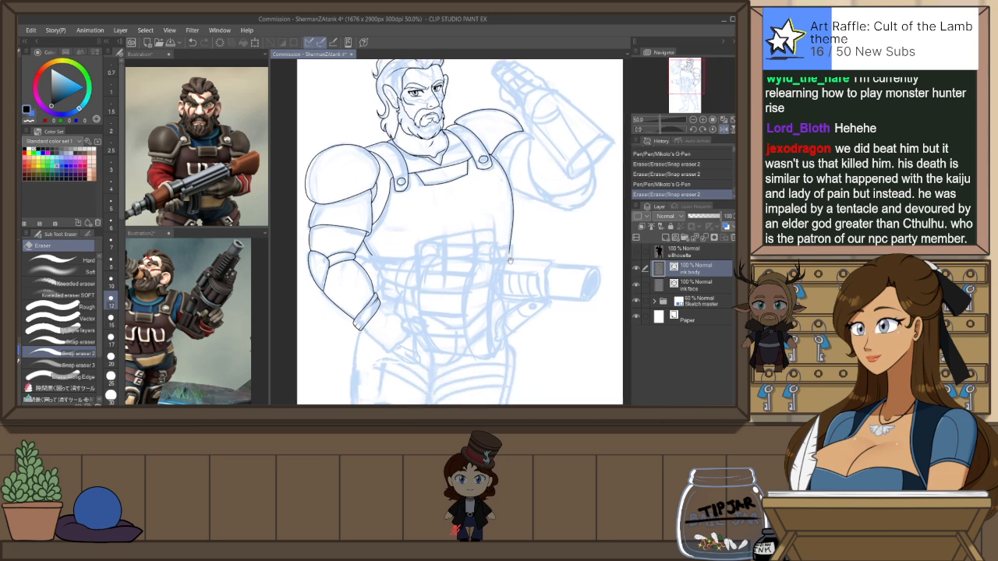
{"action": "key", "text": "h"}
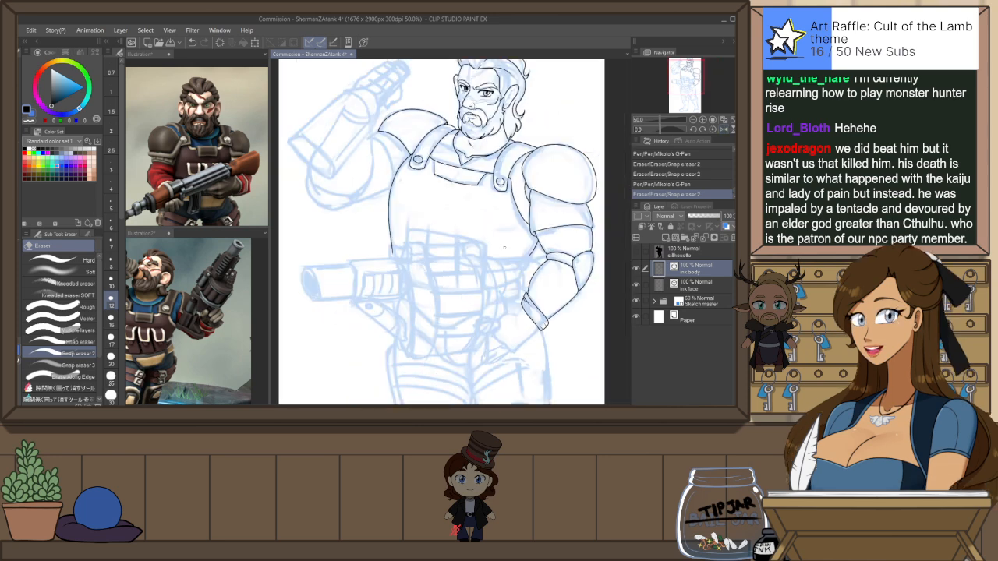
{"action": "key", "text": "o"}
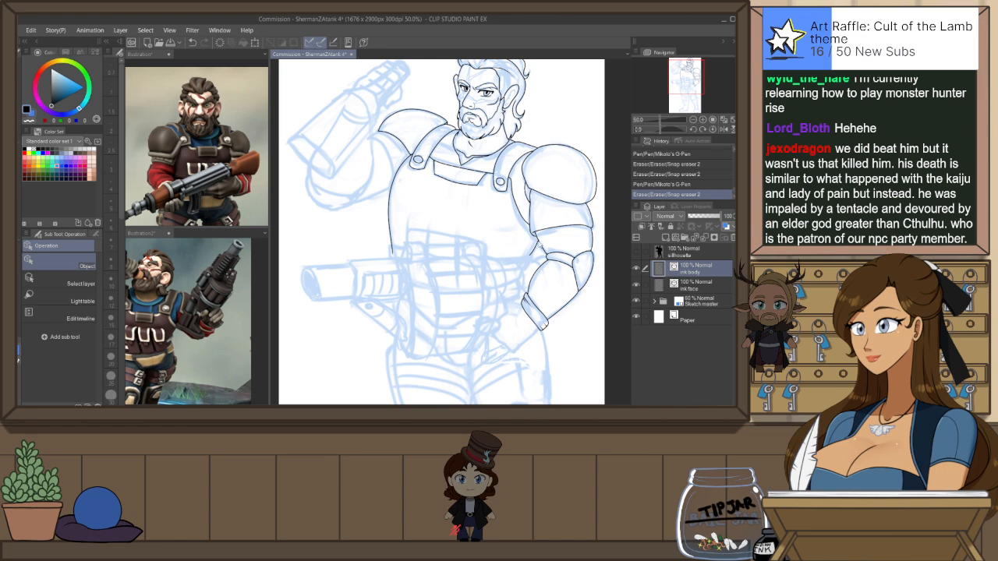
{"action": "key", "text": "y"}
{"action": "left_click_drag", "start_coordinate": [537, 248], "coordinate": [533, 251]}
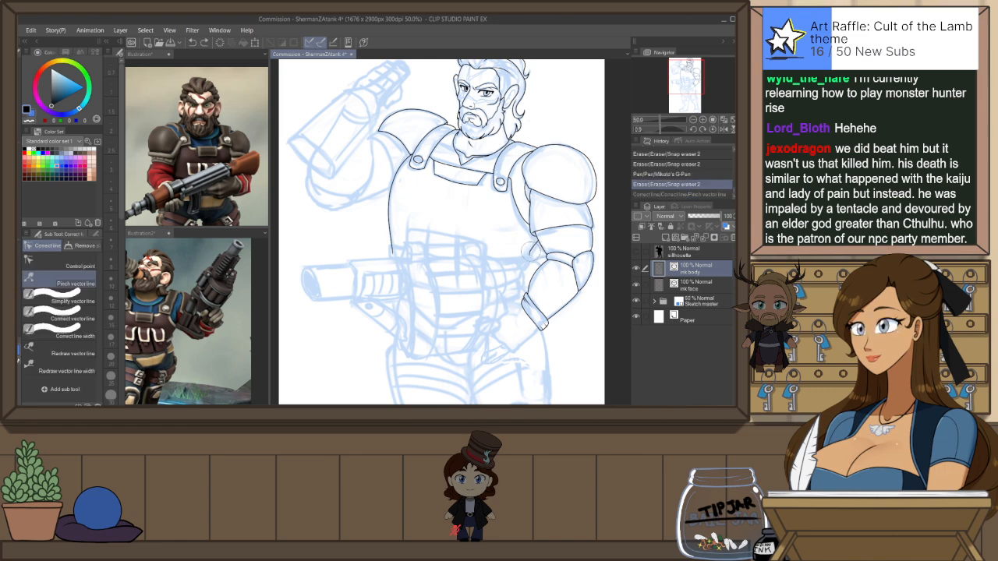
{"action": "key", "text": "o"}
{"action": "left_click", "coordinate": [533, 243]}
{"action": "key", "text": "ctrl+x"}
Redraw the short torso side line beside the elbow with the G-Pen and erase its overshoot at the arm
{"action": "key", "text": "p"}
{"action": "left_click_drag", "start_coordinate": [534, 238], "coordinate": [524, 262]}
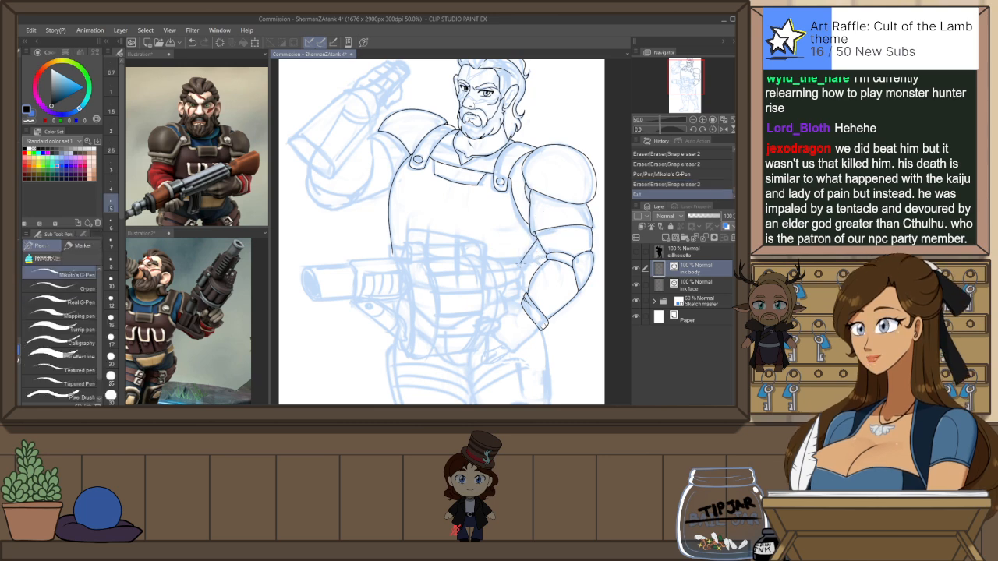
{"action": "key", "text": "ctrl+z"}
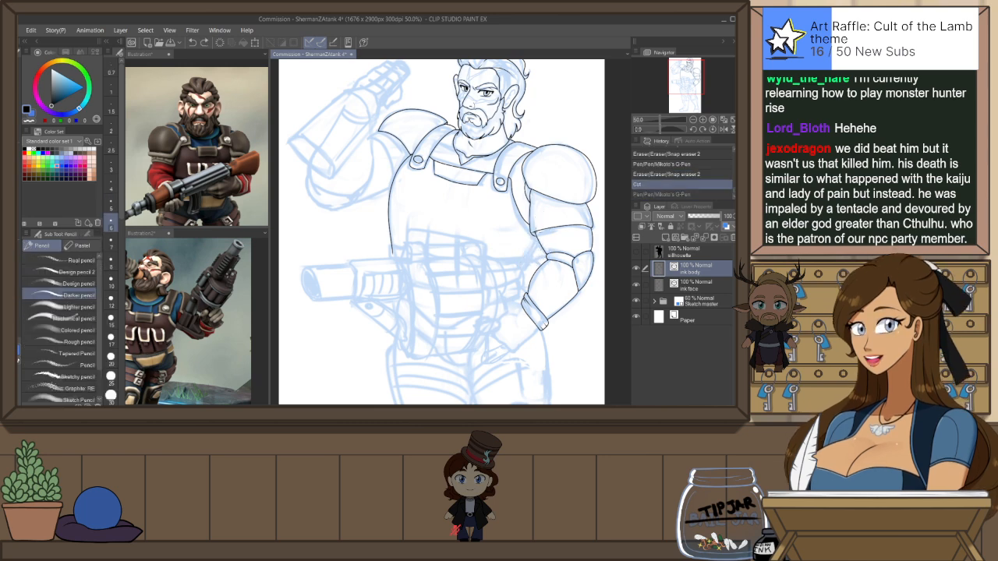
{"action": "key", "text": "ctrl+y"}
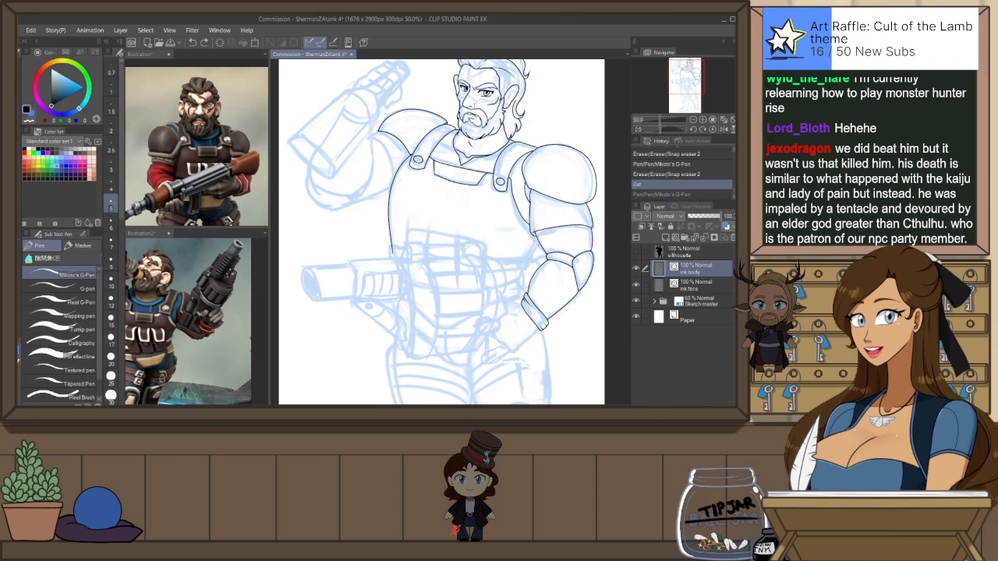
{"action": "key", "text": "ctrl+z"}
{"action": "key", "text": "e"}
{"action": "left_click_drag", "start_coordinate": [528, 255], "coordinate": [536, 250]}
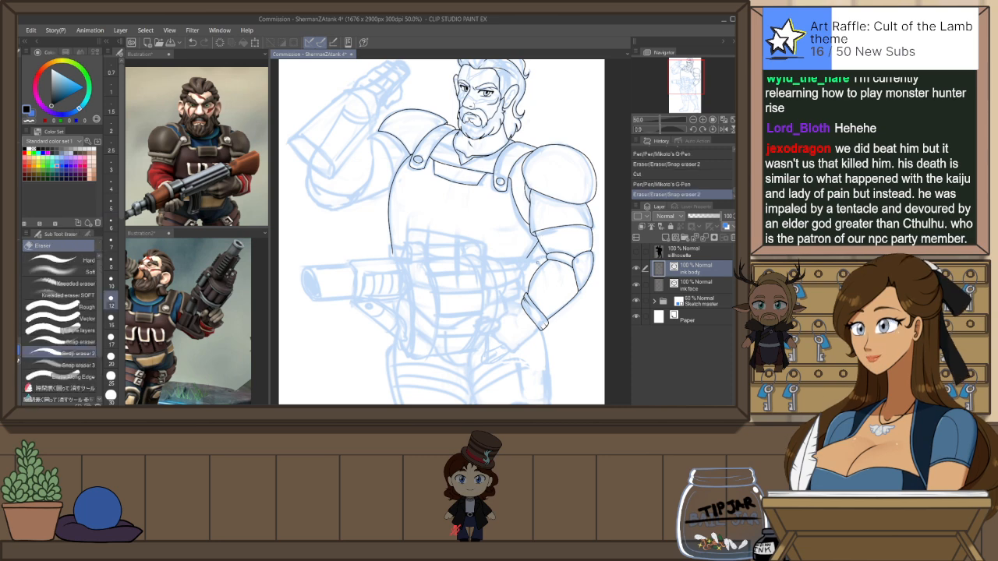
Ink the two long edges of the raised forearm's gauntlet with Mikoto's G-Pen
{"action": "mouse_move", "coordinate": [438, 183]}
{"action": "left_mouse_down"}
{"action": "mouse_move", "coordinate": [444, 287]}
{"action": "mouse_move", "coordinate": [459, 294]}
{"action": "left_mouse_up"}
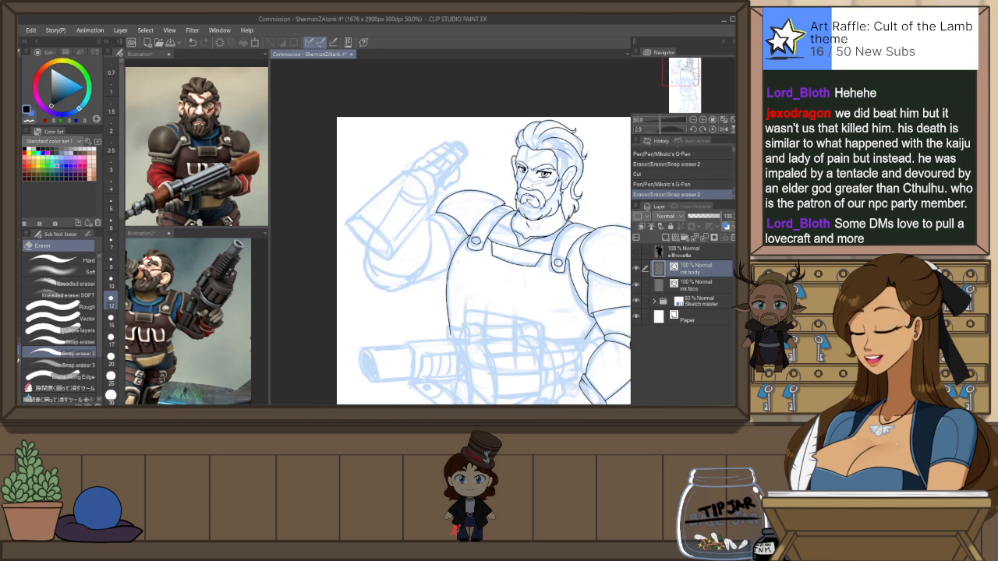
{"action": "key", "text": "ctrl+plus"}
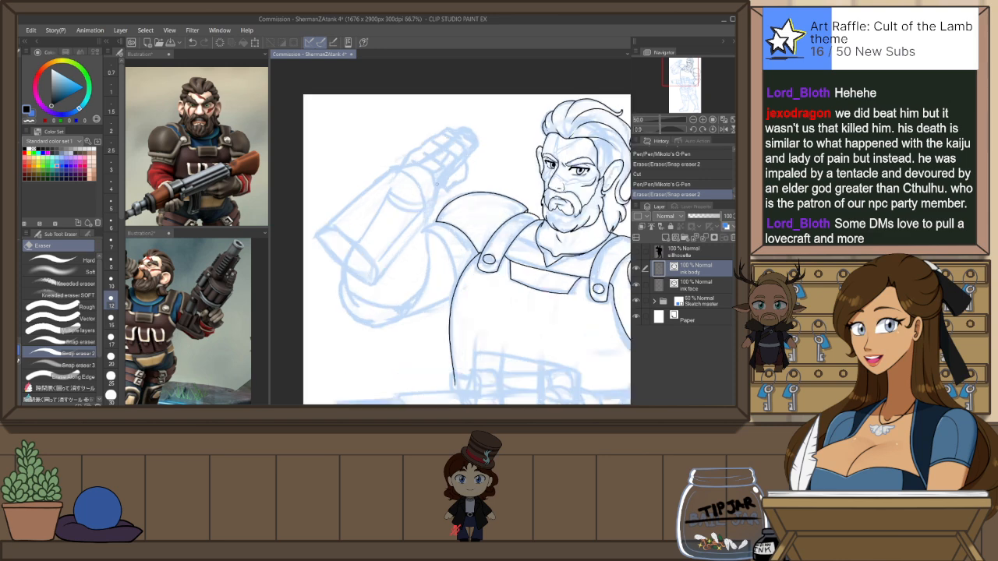
{"action": "key", "text": "h"}
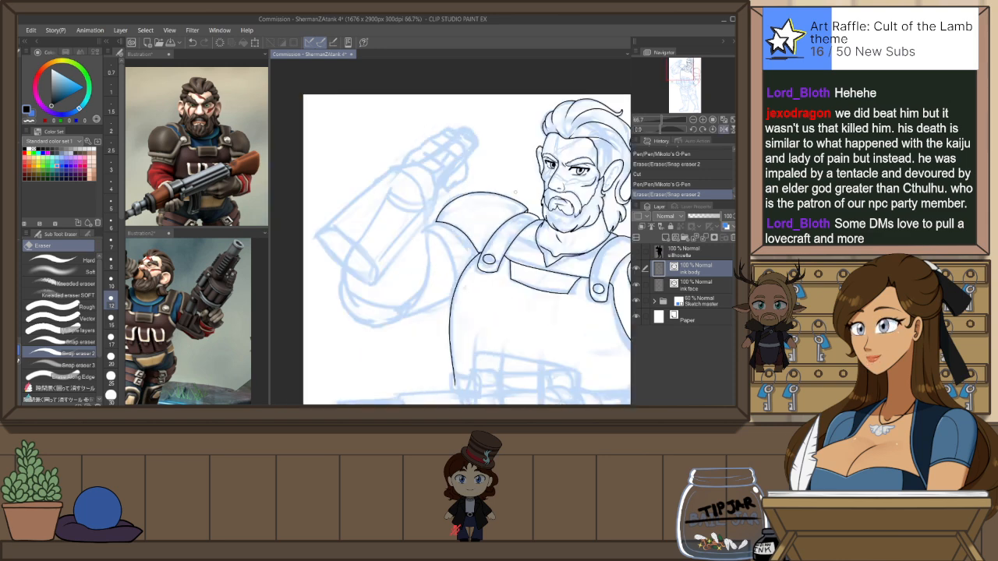
{"action": "key", "text": "h"}
{"action": "left_click", "coordinate": [437, 189]}
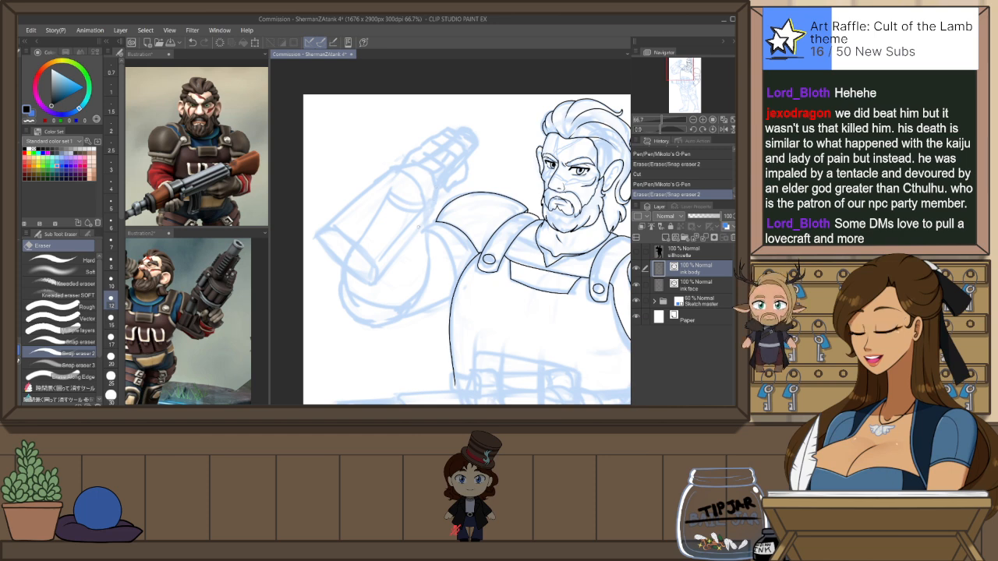
{"action": "key", "text": "p"}
{"action": "mouse_move", "coordinate": [436, 188]}
{"action": "left_mouse_down"}
{"action": "mouse_move", "coordinate": [434, 212]}
{"action": "mouse_move", "coordinate": [371, 282]}
{"action": "left_mouse_up"}
{"action": "mouse_move", "coordinate": [416, 162]}
{"action": "left_mouse_down"}
{"action": "mouse_move", "coordinate": [390, 166]}
{"action": "mouse_move", "coordinate": [320, 232]}
{"action": "left_mouse_up"}
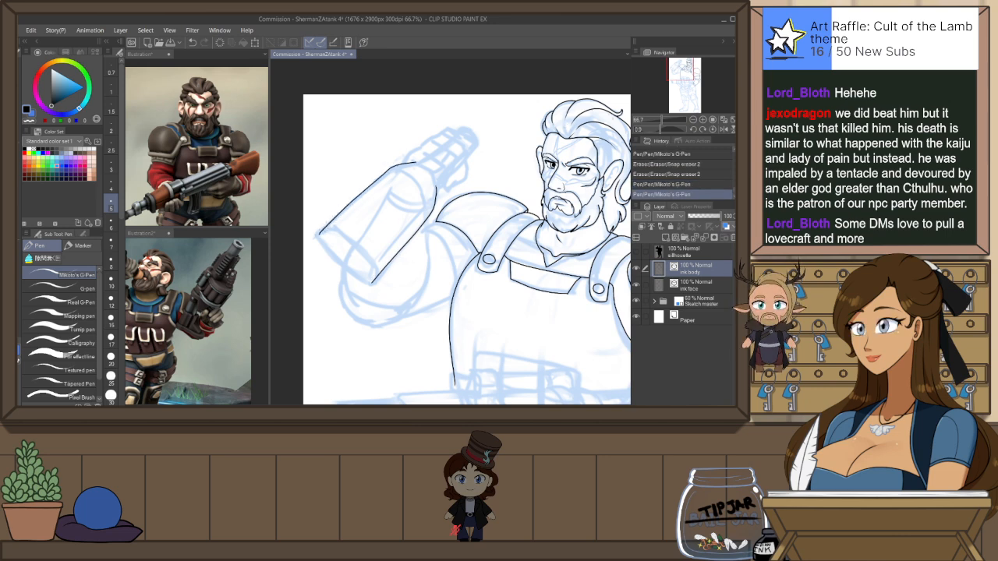
Ink the curved edge that closes the wide elbow end of the raised forearm's gauntlet with Mikoto's G-Pen
{"action": "key", "text": "h"}
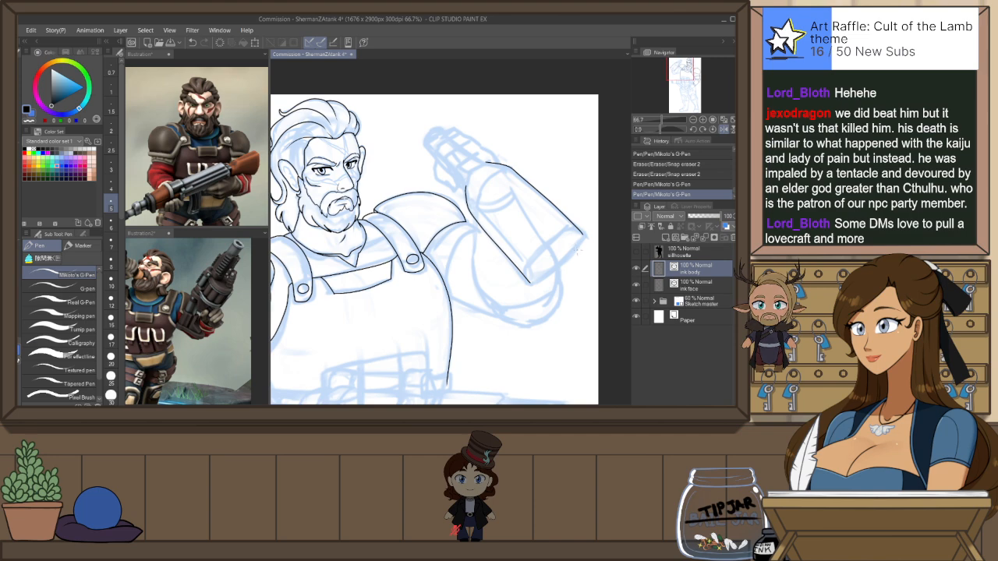
{"action": "left_click_drag", "start_coordinate": [572, 237], "coordinate": [498, 202]}
{"action": "scroll", "coordinate": [496, 201], "scroll_direction": "up", "scroll_amount": 4}
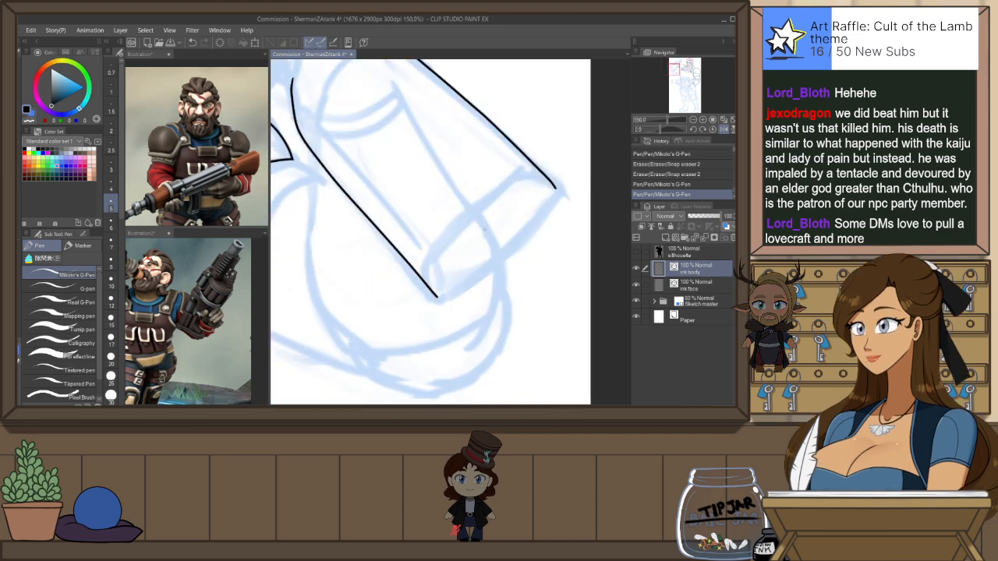
{"action": "key", "text": "ctrl+z"}
{"action": "mouse_move", "coordinate": [427, 285]}
{"action": "left_mouse_down"}
{"action": "mouse_move", "coordinate": [445, 294]}
{"action": "mouse_move", "coordinate": [472, 281]}
{"action": "left_mouse_up"}
{"action": "key", "text": "ctrl+z"}
{"action": "key", "text": "ctrl+z"}
{"action": "key", "text": "ctrl+y"}
{"action": "key", "text": "ctrl+z"}
{"action": "left_click_drag", "start_coordinate": [552, 200], "coordinate": [555, 188]}
{"action": "mouse_move", "coordinate": [554, 187]}
{"action": "left_mouse_down"}
{"action": "mouse_move", "coordinate": [551, 205]}
{"action": "mouse_move", "coordinate": [468, 286]}
{"action": "left_mouse_up"}
{"action": "key", "text": "ctrl+z"}
{"action": "key", "text": "ctrl+z"}
{"action": "mouse_move", "coordinate": [553, 185]}
{"action": "left_mouse_down"}
{"action": "mouse_move", "coordinate": [530, 232]}
{"action": "mouse_move", "coordinate": [460, 293]}
{"action": "left_mouse_up"}
{"action": "key", "text": "ctrl+z"}
{"action": "key", "text": "ctrl+y"}
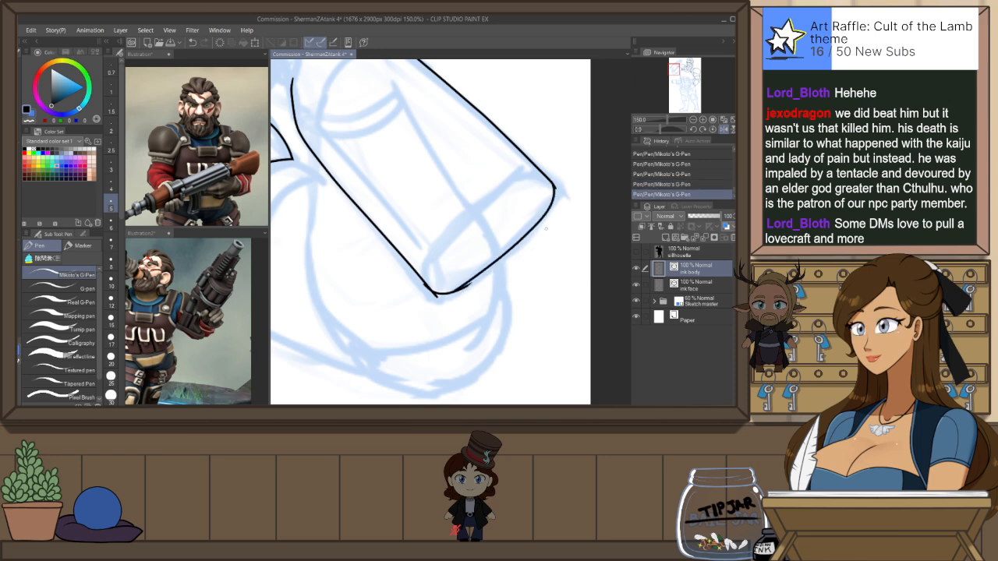
Reshape the short vector line at the gauntlet's lower corner so it meets the side edge, and erase the overshooting ends
{"action": "key", "text": "h"}
{"action": "key", "text": "o"}
{"action": "left_click", "coordinate": [454, 294]}
{"action": "left_click_drag", "start_coordinate": [463, 304], "coordinate": [465, 305]}
{"action": "left_click", "coordinate": [493, 304]}
{"action": "left_click", "coordinate": [463, 295]}
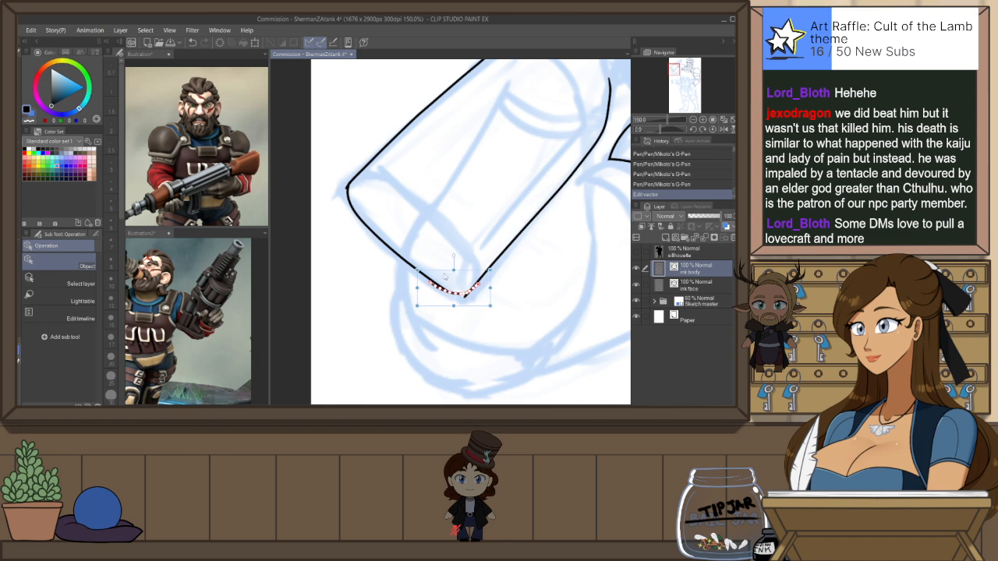
{"action": "left_click_drag", "start_coordinate": [493, 284], "coordinate": [493, 282]}
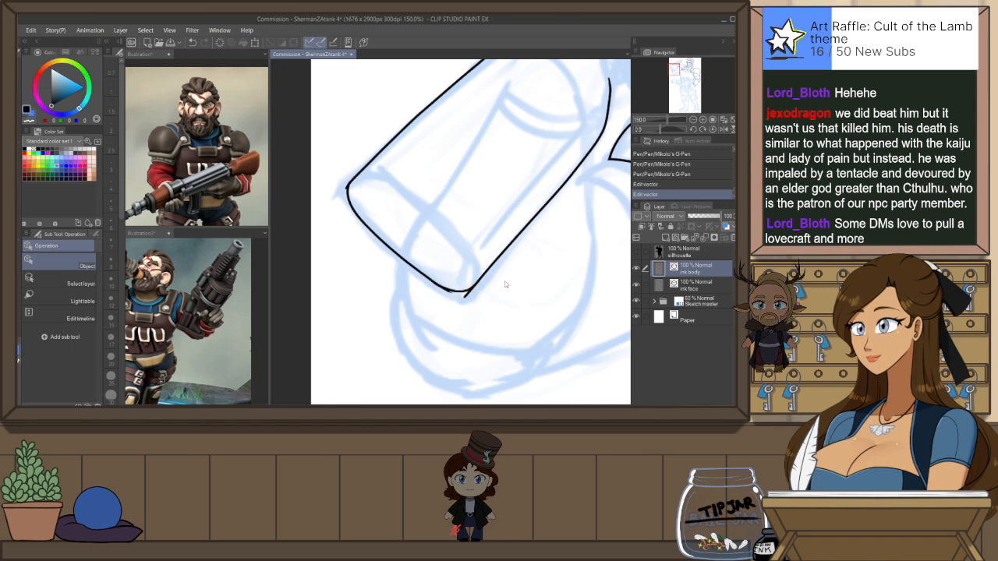
{"action": "key", "text": "e"}
{"action": "left_click_drag", "start_coordinate": [471, 299], "coordinate": [468, 296]}
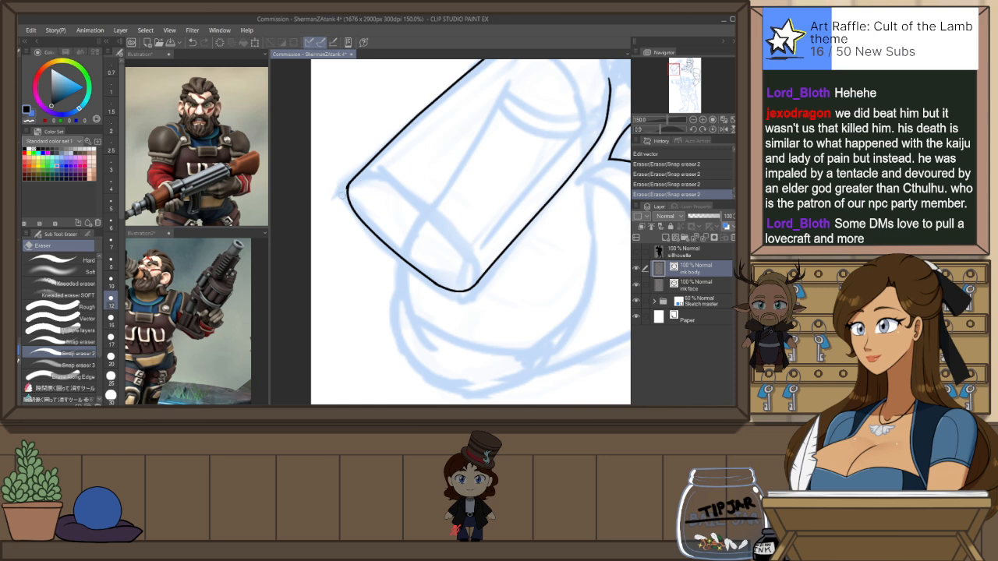
Ink the narrow elliptical inner rim inside the gauntlet's wide end
{"action": "key", "text": "ctrl+minus"}
{"action": "key", "text": "ctrl+minus"}
{"action": "key", "text": "ctrl+minus"}
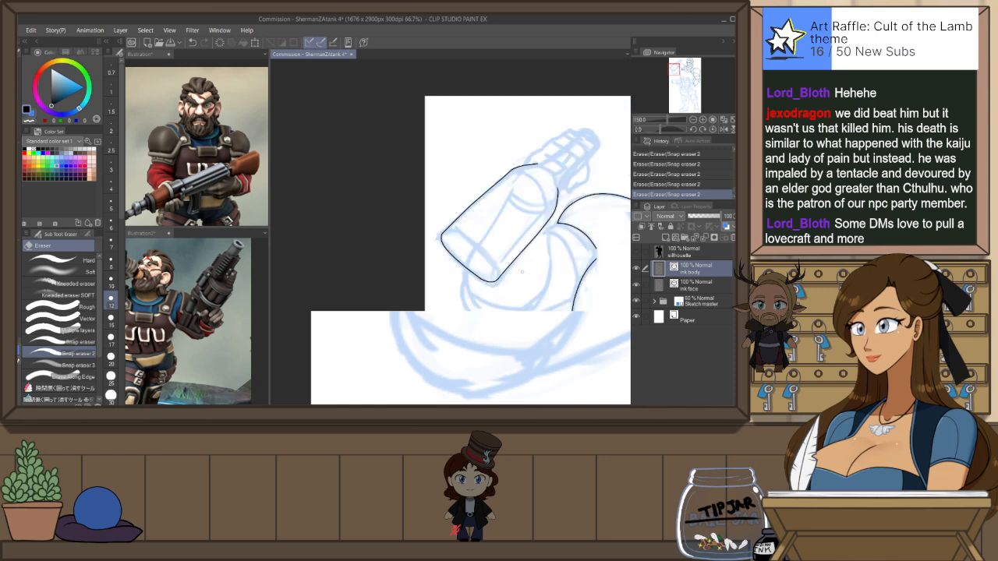
{"action": "left_click_drag", "start_coordinate": [558, 292], "coordinate": [444, 287]}
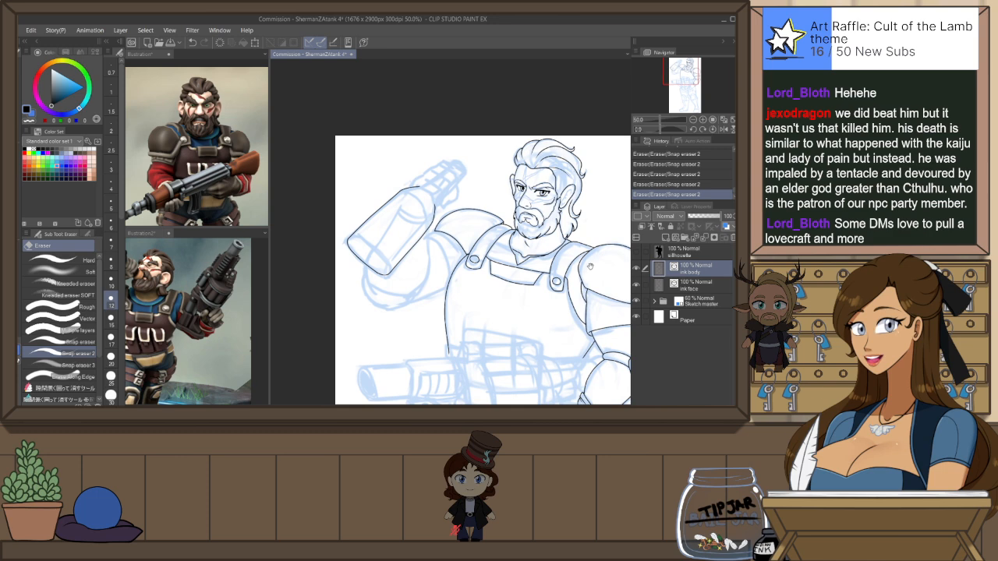
{"action": "key", "text": "shift+space"}
{"action": "mouse_move", "coordinate": [377, 268]}
{"action": "left_mouse_down"}
{"action": "mouse_move", "coordinate": [402, 297]}
{"action": "mouse_move", "coordinate": [453, 313]}
{"action": "left_mouse_up"}
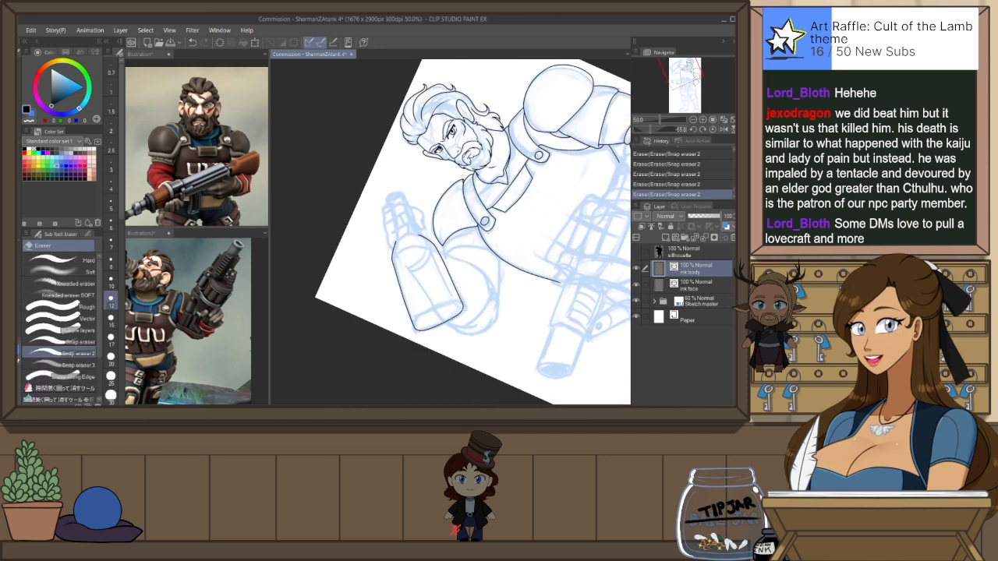
{"action": "scroll", "coordinate": [417, 301], "scroll_direction": "up", "scroll_amount": 2}
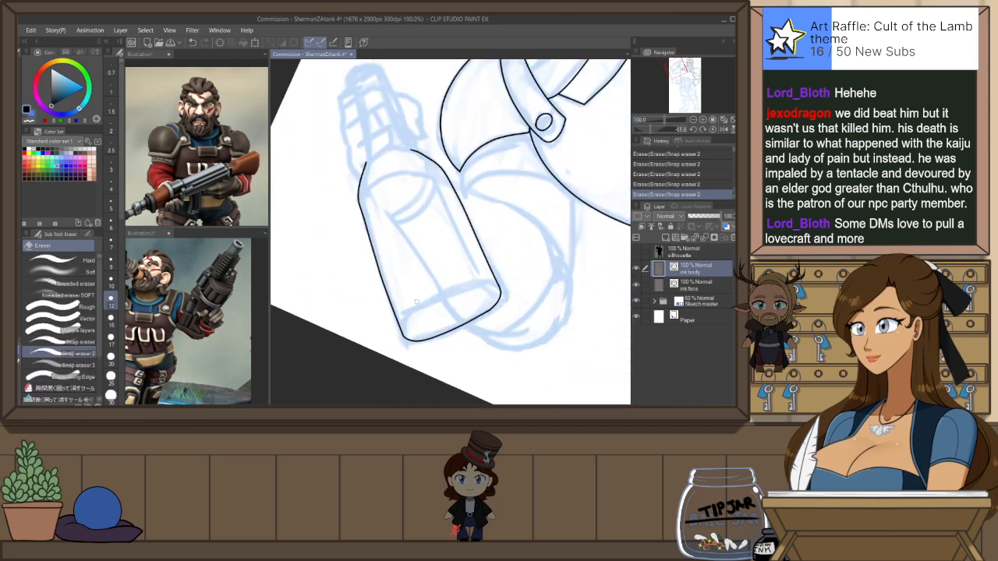
{"action": "key", "text": "p"}
{"action": "mouse_move", "coordinate": [407, 323]}
{"action": "left_mouse_down"}
{"action": "mouse_move", "coordinate": [491, 289]}
{"action": "mouse_move", "coordinate": [413, 328]}
{"action": "mouse_move", "coordinate": [489, 293]}
{"action": "mouse_move", "coordinate": [483, 302]}
{"action": "left_mouse_up"}
{"action": "key", "text": "ctrl+z"}
{"action": "key", "text": "ctrl+z"}
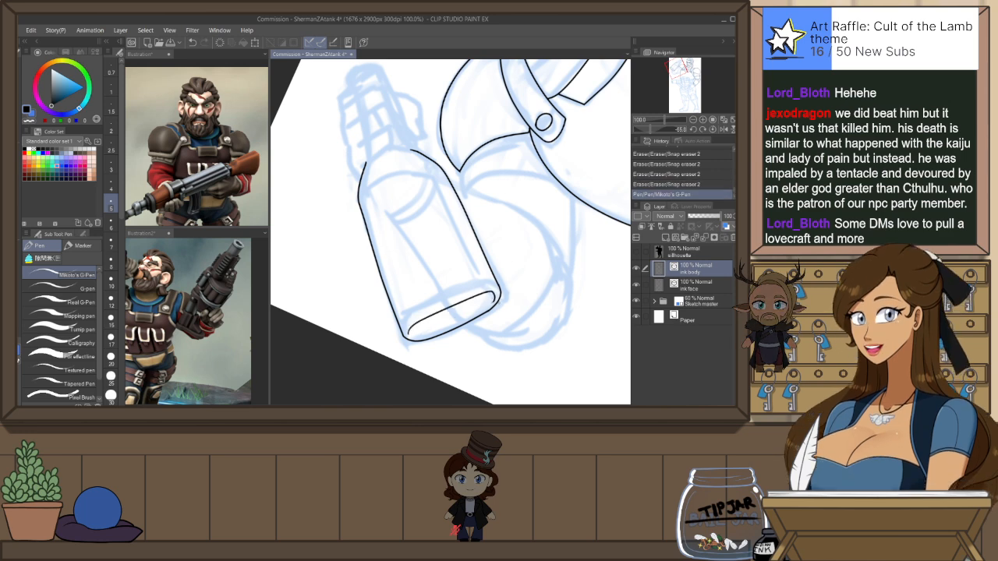
Ink the first two finger outlines of the raised fist, starting from the gauntlet's wrist end
{"action": "key", "text": "ctrl+at"}
{"action": "key", "text": "h"}
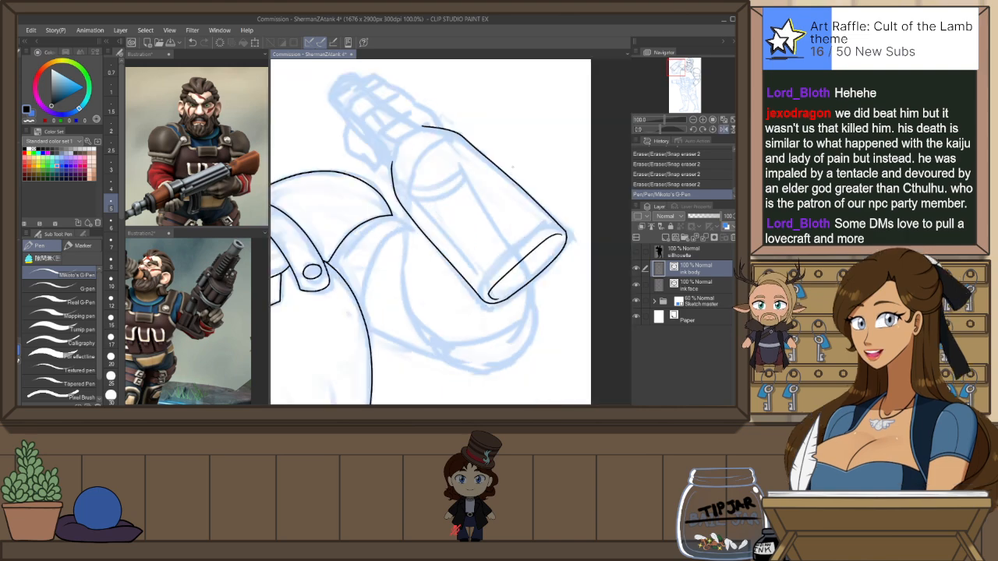
{"action": "scroll", "coordinate": [406, 127], "scroll_direction": "up", "scroll_amount": 3}
{"action": "mouse_move", "coordinate": [438, 119]}
{"action": "left_mouse_down"}
{"action": "mouse_move", "coordinate": [382, 154]}
{"action": "mouse_move", "coordinate": [404, 216]}
{"action": "left_mouse_up"}
{"action": "key", "text": "ctrl+z"}
{"action": "mouse_move", "coordinate": [434, 134]}
{"action": "left_mouse_down"}
{"action": "mouse_move", "coordinate": [382, 175]}
{"action": "mouse_move", "coordinate": [382, 228]}
{"action": "mouse_move", "coordinate": [394, 240]}
{"action": "mouse_move", "coordinate": [410, 202]}
{"action": "left_mouse_up"}
{"action": "key", "text": "ctrl+z"}
{"action": "mouse_move", "coordinate": [436, 99]}
{"action": "left_mouse_down"}
{"action": "mouse_move", "coordinate": [463, 149]}
{"action": "mouse_move", "coordinate": [373, 194]}
{"action": "left_mouse_up"}
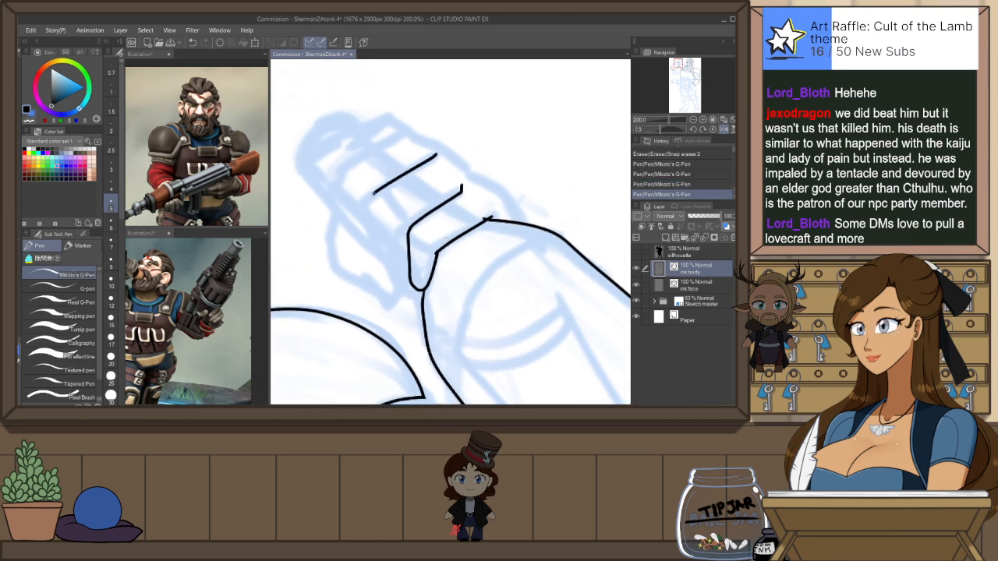
{"action": "left_click_drag", "start_coordinate": [375, 248], "coordinate": [411, 279]}
{"action": "key", "text": "e"}
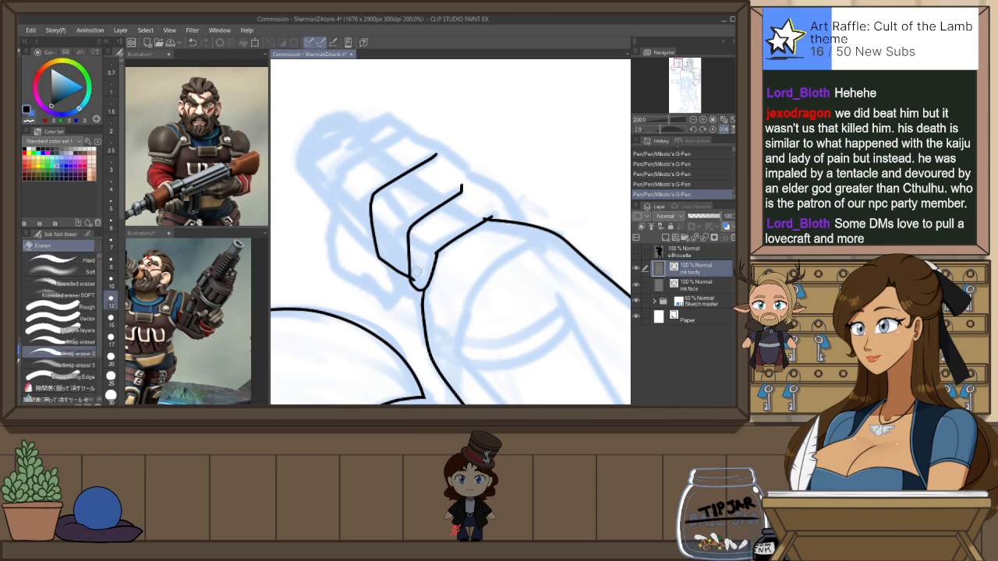
Ink the next finger's outline on the fist, trim its overshoot, and add a short crease at the neighbouring finger
{"action": "key", "text": "p"}
{"action": "left_click_drag", "start_coordinate": [411, 236], "coordinate": [405, 232]}
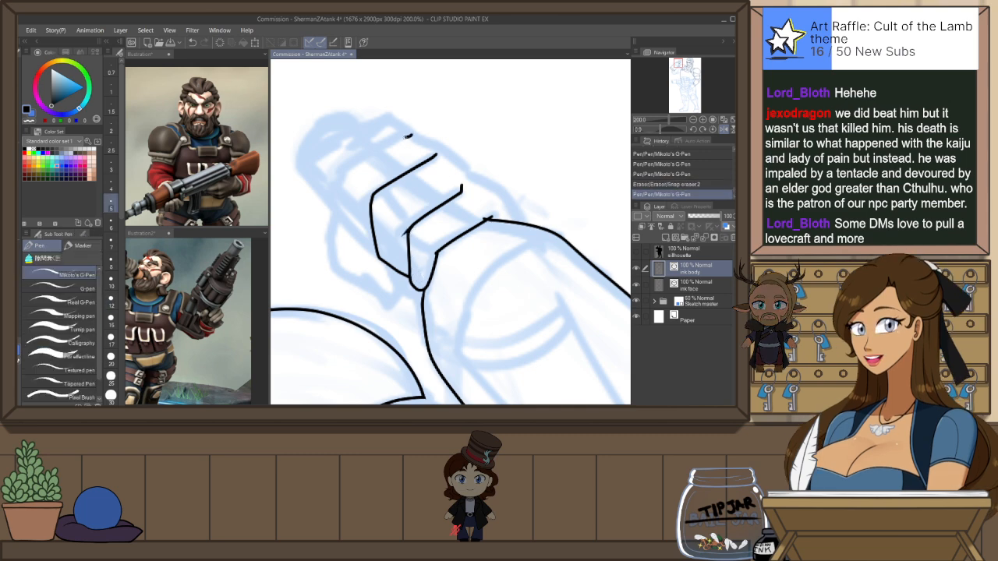
{"action": "left_click_drag", "start_coordinate": [409, 135], "coordinate": [340, 170]}
{"action": "left_click_drag", "start_coordinate": [336, 210], "coordinate": [374, 247]}
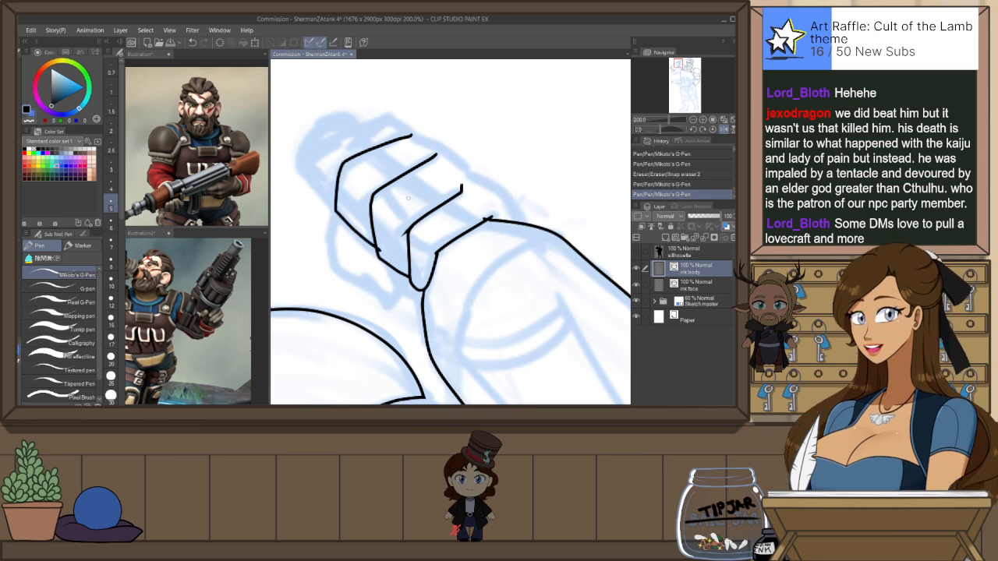
{"action": "key", "text": "e"}
{"action": "left_click", "coordinate": [376, 249]}
{"action": "key", "text": "p"}
{"action": "left_click_drag", "start_coordinate": [373, 194], "coordinate": [364, 204]}
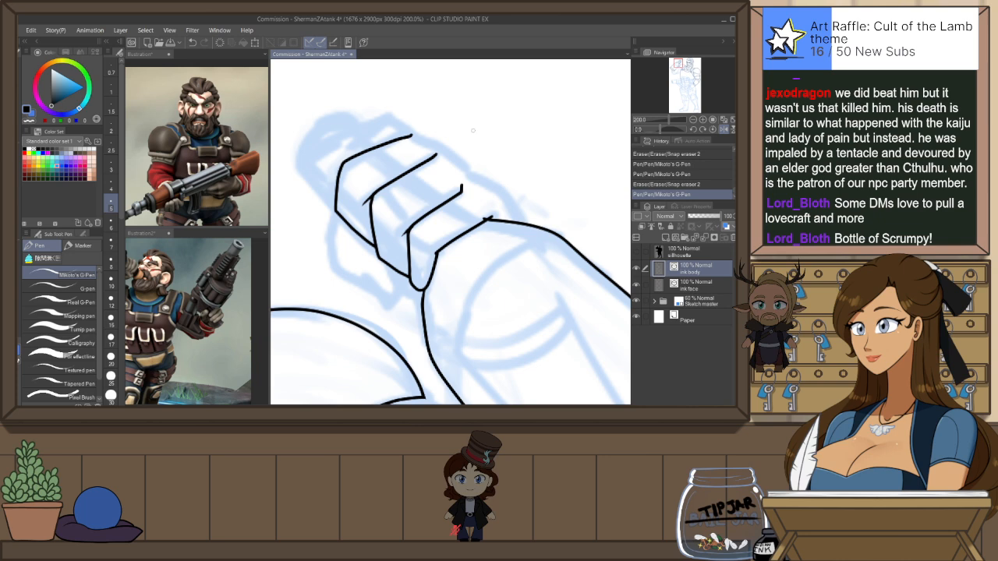
Ink the outermost finger's angular outline at the end of the fist and erase its excess at the joint
{"action": "key", "text": "h"}
{"action": "left_click_drag", "start_coordinate": [574, 191], "coordinate": [500, 204]}
{"action": "mouse_move", "coordinate": [414, 164]}
{"action": "left_mouse_down"}
{"action": "mouse_move", "coordinate": [505, 181]}
{"action": "mouse_move", "coordinate": [512, 211]}
{"action": "mouse_move", "coordinate": [431, 150]}
{"action": "mouse_move", "coordinate": [480, 155]}
{"action": "left_mouse_up"}
{"action": "key", "text": "ctrl+z"}
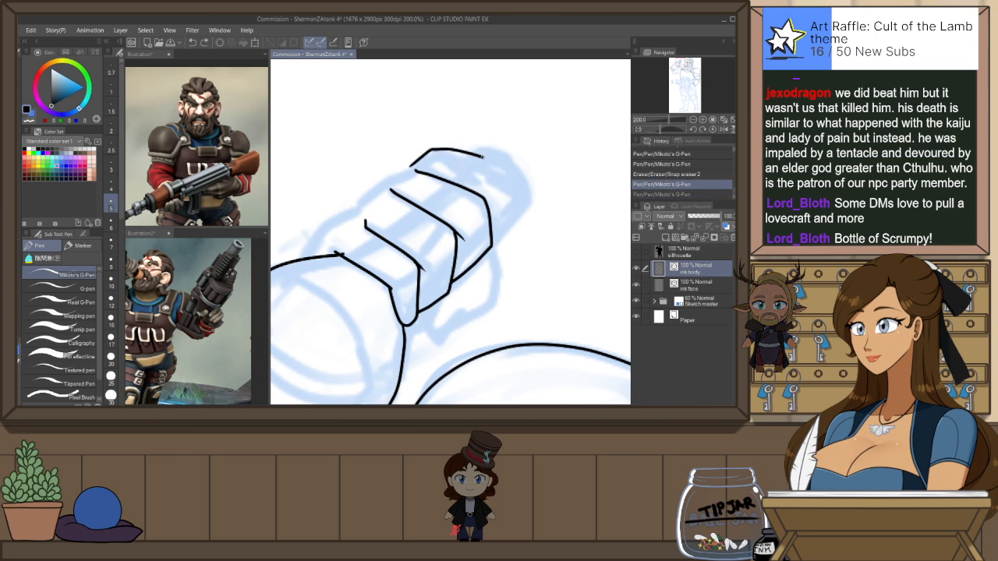
{"action": "left_click_drag", "start_coordinate": [505, 220], "coordinate": [497, 228]}
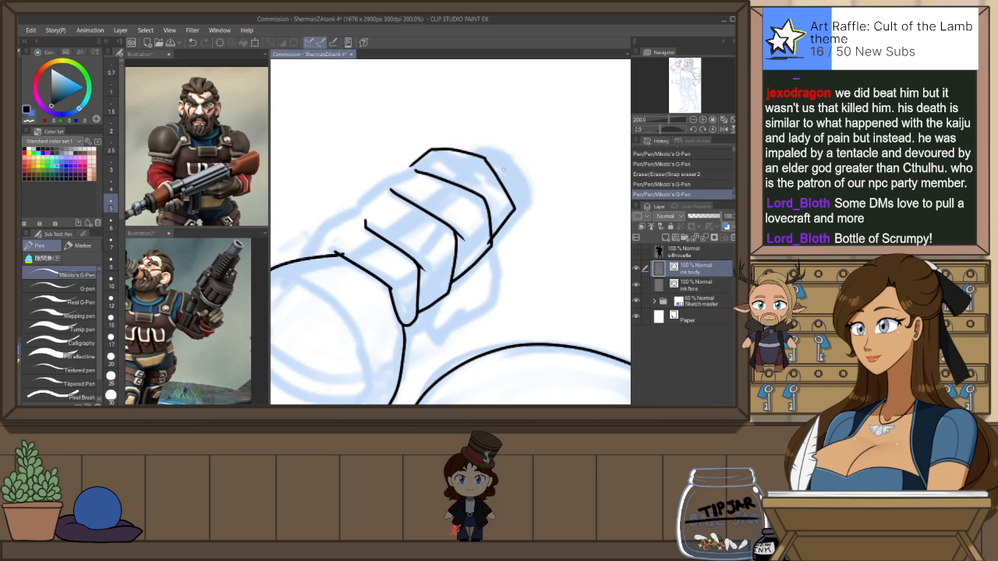
{"action": "key", "text": "e"}
{"action": "left_click", "coordinate": [495, 224]}
Ink the back-of-hand outline from the knuckles down to the gauntlet and trim the stray ends at the wrist
{"action": "key", "text": "p"}
{"action": "left_click_drag", "start_coordinate": [460, 185], "coordinate": [474, 191]}
{"action": "key", "text": "ctrl+z"}
{"action": "key", "text": "ctrl+y"}
{"action": "left_click_drag", "start_coordinate": [413, 165], "coordinate": [353, 201]}
{"action": "key", "text": "ctrl+z"}
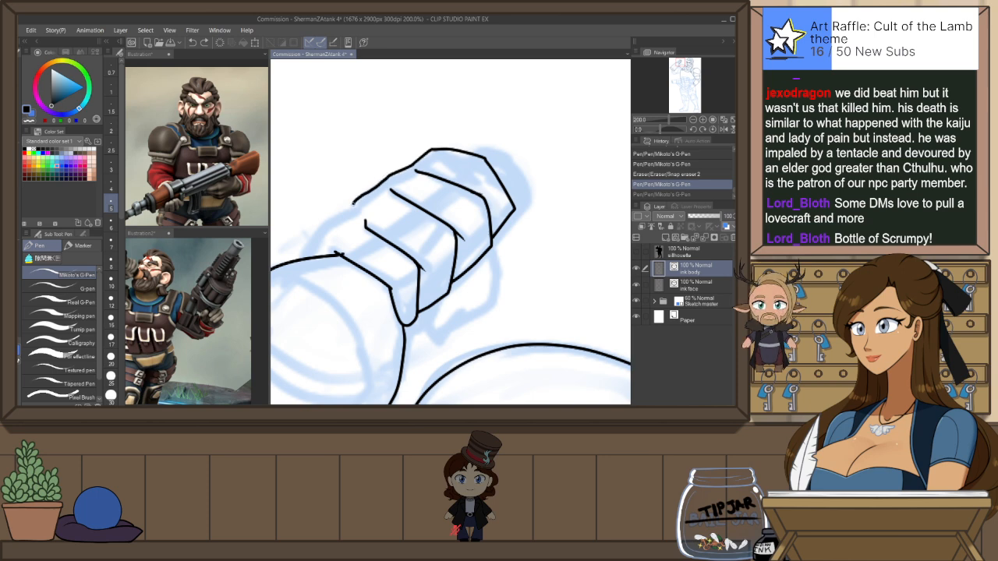
{"action": "key", "text": "ctrl+y"}
{"action": "key", "text": "e"}
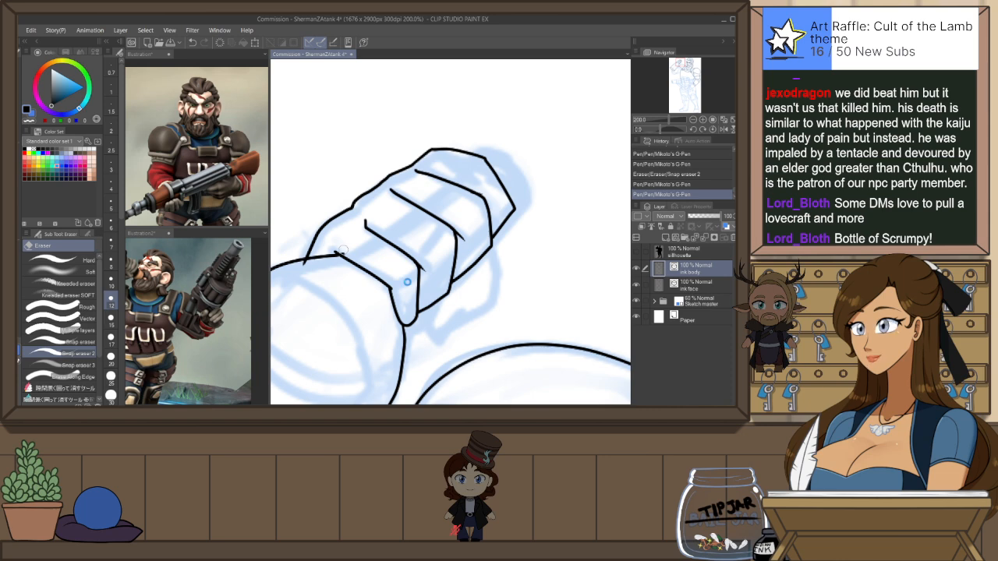
{"action": "left_click", "coordinate": [567, 242]}
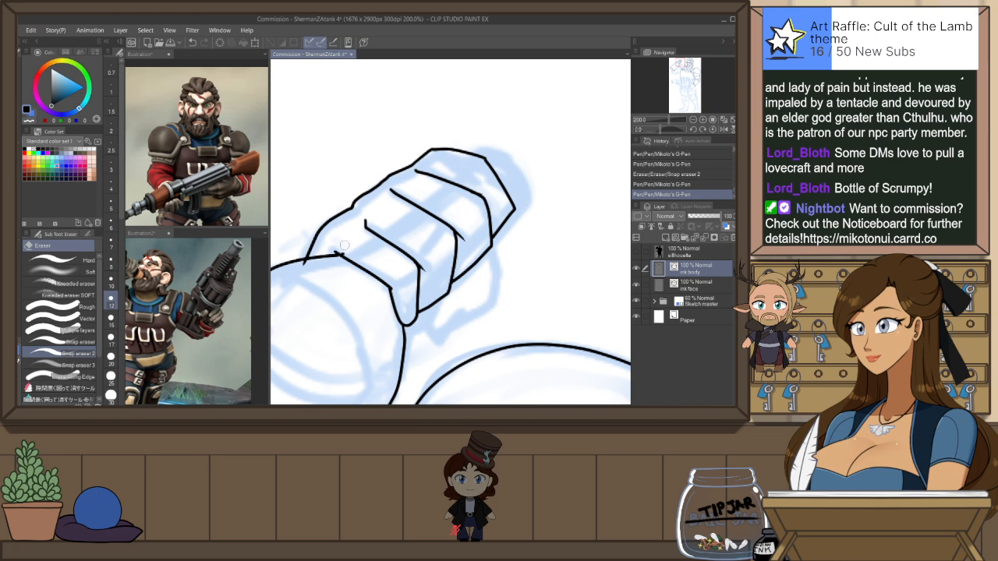
{"action": "left_click_drag", "start_coordinate": [346, 251], "coordinate": [350, 248]}
{"action": "mouse_move", "coordinate": [352, 246]}
{"action": "left_mouse_down"}
{"action": "mouse_move", "coordinate": [328, 267]}
{"action": "mouse_move", "coordinate": [304, 266]}
{"action": "mouse_move", "coordinate": [357, 251]}
{"action": "left_mouse_up"}
Ink the narrow rounded digit beneath the fingers and the rounded tip protruding past the end of the fist
{"action": "key", "text": "p"}
{"action": "mouse_move", "coordinate": [487, 194]}
{"action": "left_mouse_down"}
{"action": "mouse_move", "coordinate": [506, 141]}
{"action": "mouse_move", "coordinate": [515, 206]}
{"action": "mouse_move", "coordinate": [503, 238]}
{"action": "left_mouse_up"}
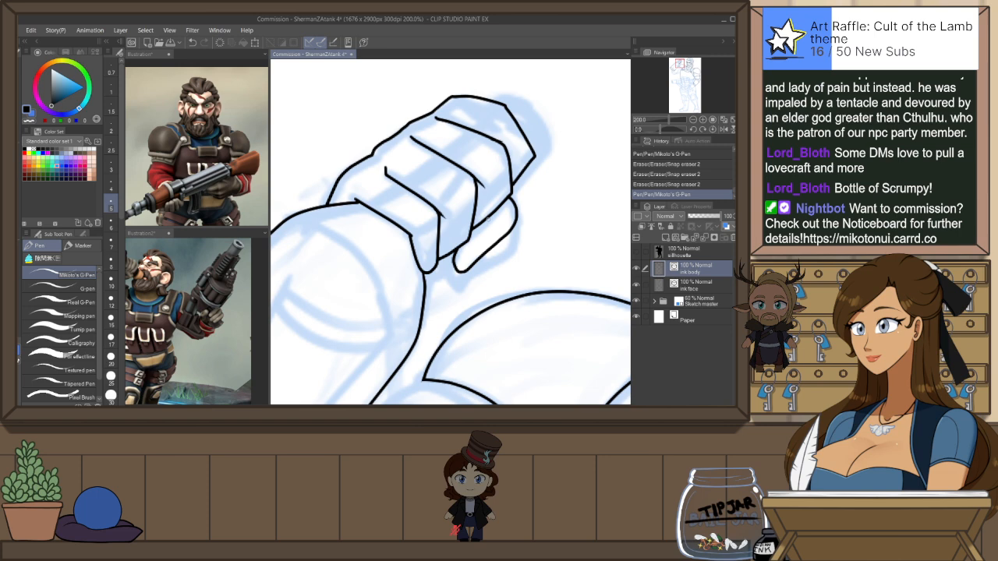
{"action": "left_click_drag", "start_coordinate": [538, 176], "coordinate": [498, 219]}
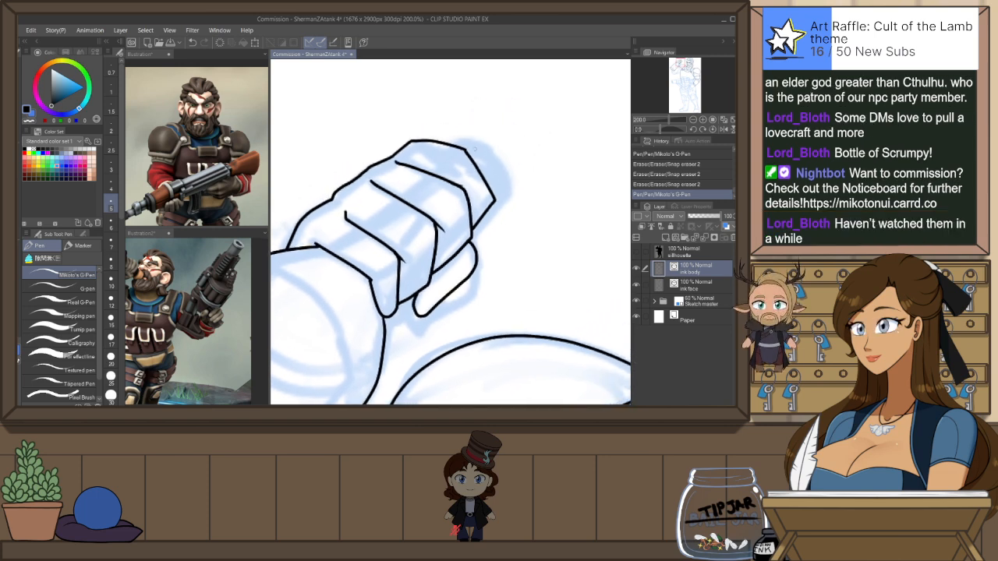
{"action": "mouse_move", "coordinate": [454, 141]}
{"action": "left_mouse_down"}
{"action": "mouse_move", "coordinate": [486, 151]}
{"action": "mouse_move", "coordinate": [504, 177]}
{"action": "mouse_move", "coordinate": [497, 187]}
{"action": "left_mouse_up"}
{"action": "key", "text": "ctrl+z"}
{"action": "left_click_drag", "start_coordinate": [452, 142], "coordinate": [501, 170]}
{"action": "key", "text": "ctrl+z"}
{"action": "key", "text": "ctrl+z"}
{"action": "mouse_move", "coordinate": [446, 145]}
{"action": "left_mouse_down"}
{"action": "mouse_move", "coordinate": [502, 164]}
{"action": "mouse_move", "coordinate": [512, 188]}
{"action": "left_mouse_up"}
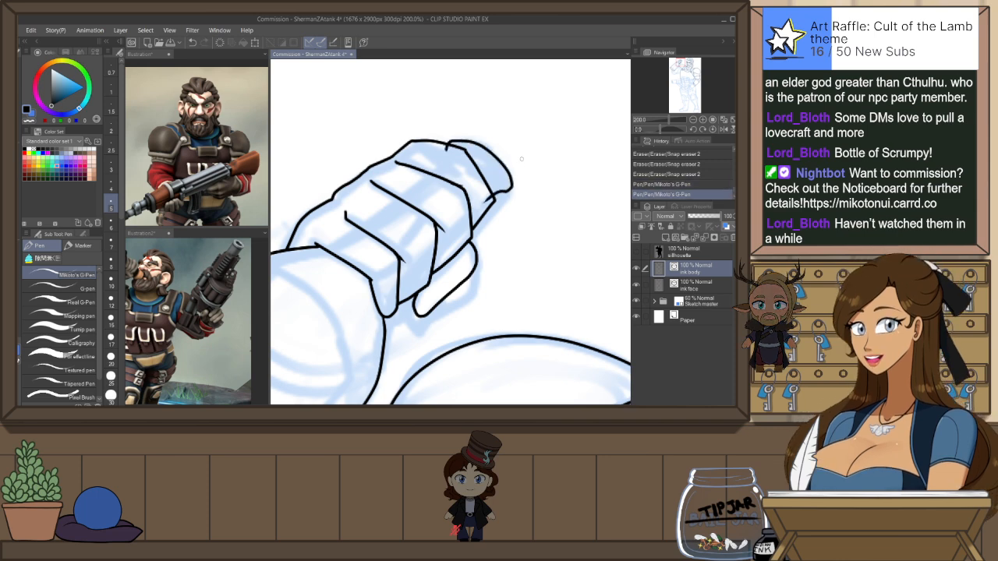
Add a short inner line to the rounded tip at the fist's end and erase the overshoots where it meets the fist
{"action": "key", "text": "h"}
{"action": "left_click_drag", "start_coordinate": [407, 191], "coordinate": [418, 175]}
{"action": "key", "text": "e"}
{"action": "left_click_drag", "start_coordinate": [455, 145], "coordinate": [451, 156]}
{"action": "left_click_drag", "start_coordinate": [422, 191], "coordinate": [413, 204]}
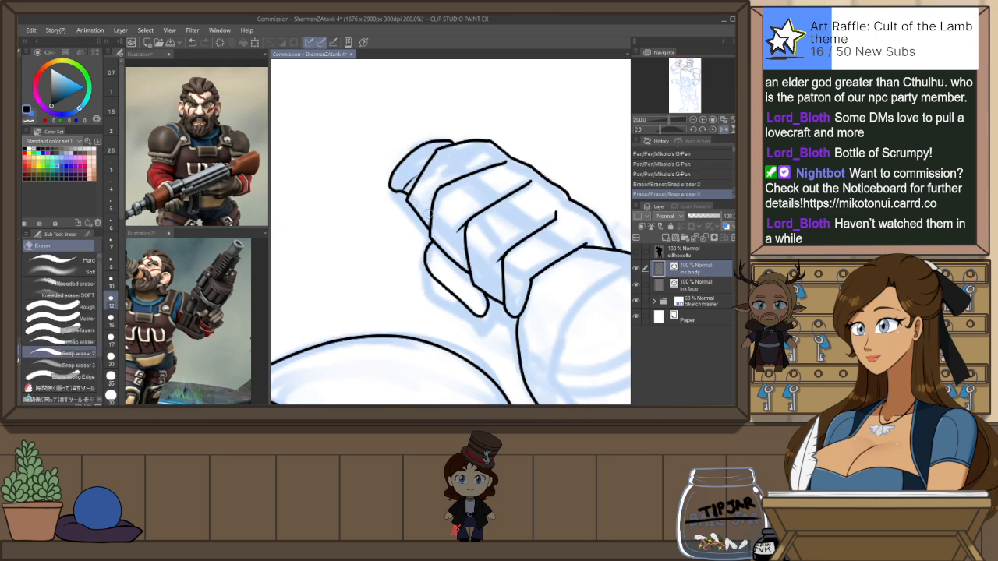
Examine the inked raised hand and gauntlet against the whole figure in normal orientation
{"action": "scroll", "coordinate": [563, 125], "scroll_direction": "down", "scroll_amount": 6}
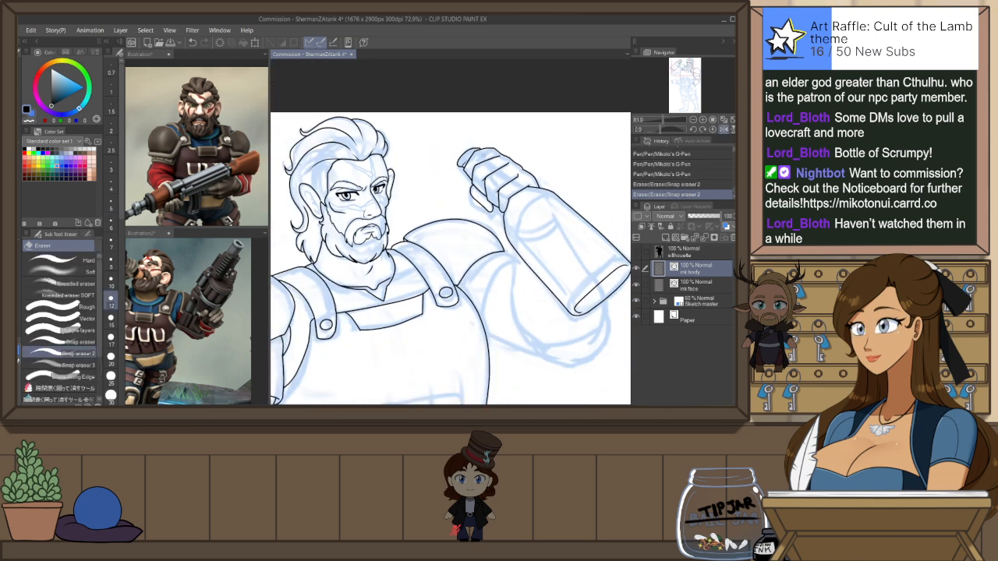
{"action": "key", "text": "h"}
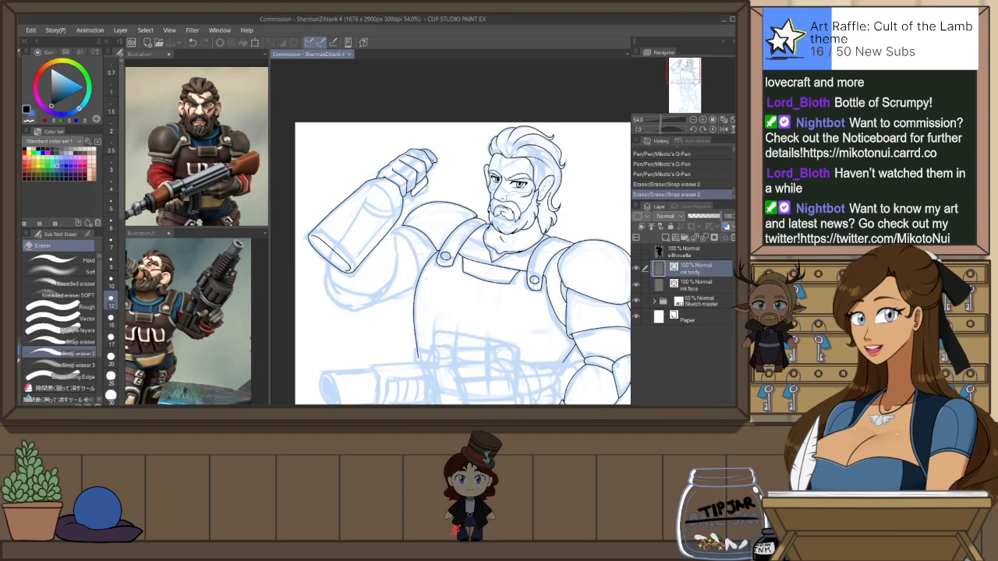
{"action": "scroll", "coordinate": [439, 180], "scroll_direction": "down", "scroll_amount": 3}
{"action": "scroll", "coordinate": [573, 284], "scroll_direction": "up", "scroll_amount": 2}
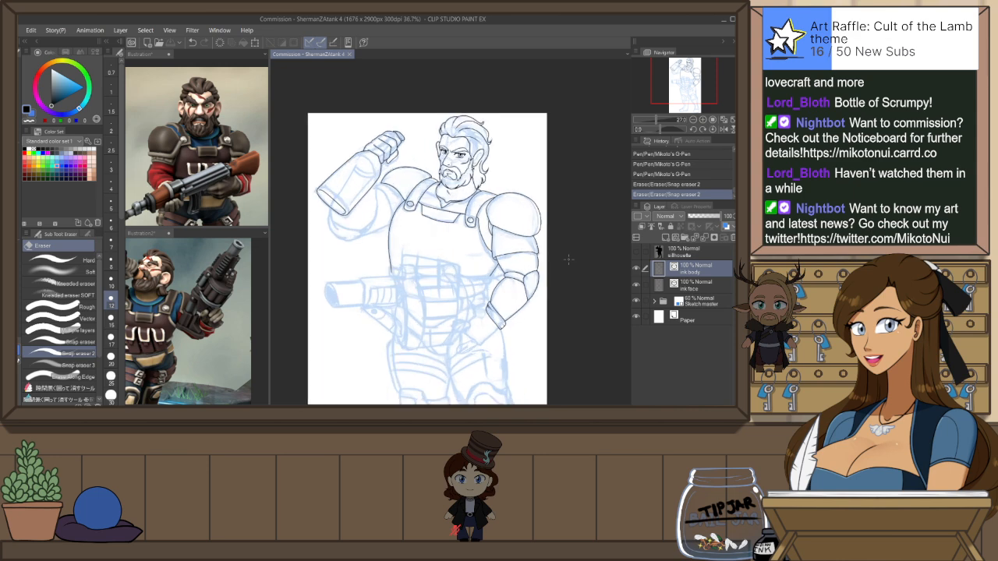
{"action": "scroll", "coordinate": [419, 246], "scroll_direction": "up", "scroll_amount": 1}
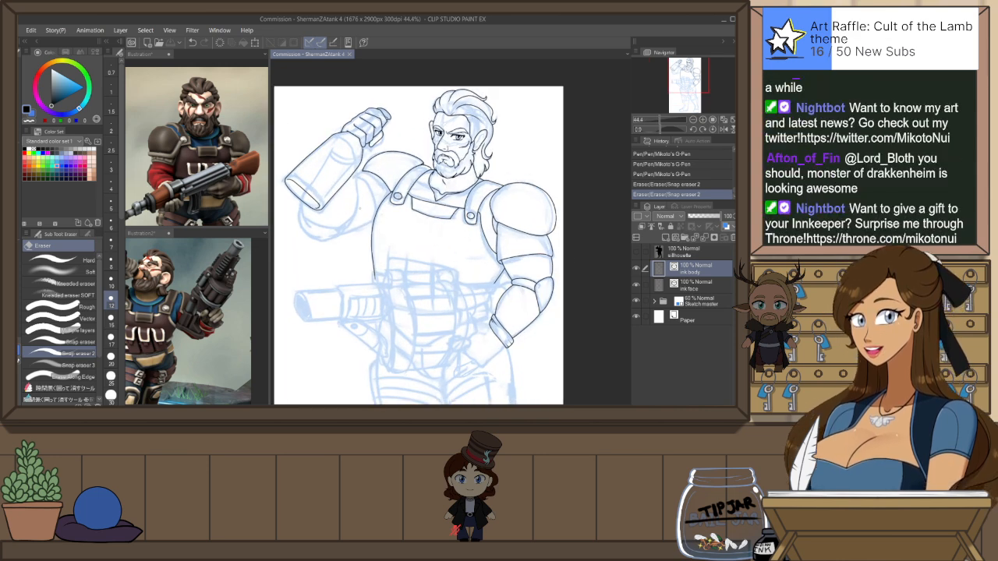
{"action": "scroll", "coordinate": [359, 209], "scroll_direction": "up", "scroll_amount": 1}
{"action": "scroll", "coordinate": [360, 207], "scroll_direction": "up", "scroll_amount": 1}
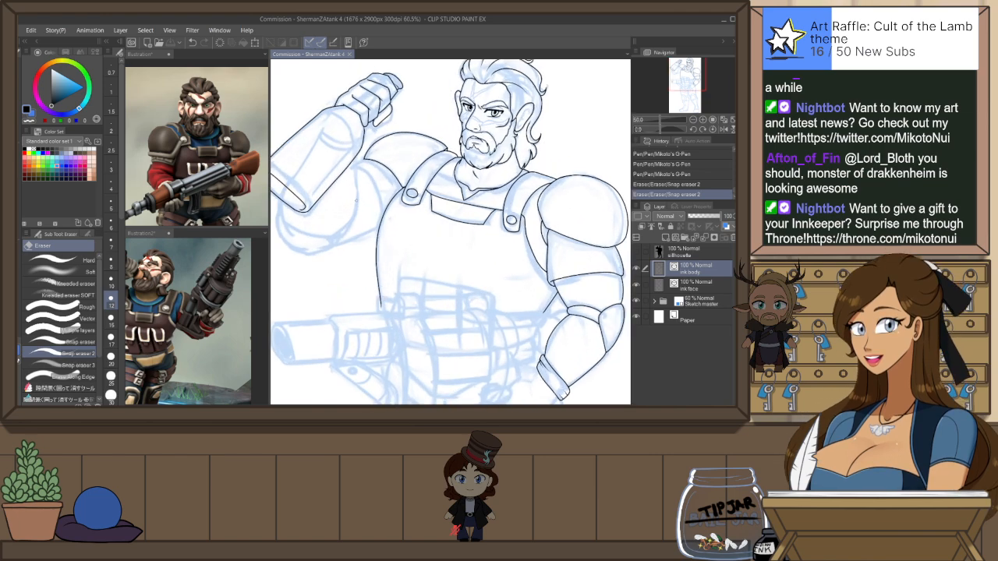
{"action": "left_click_drag", "start_coordinate": [442, 141], "coordinate": [506, 157]}
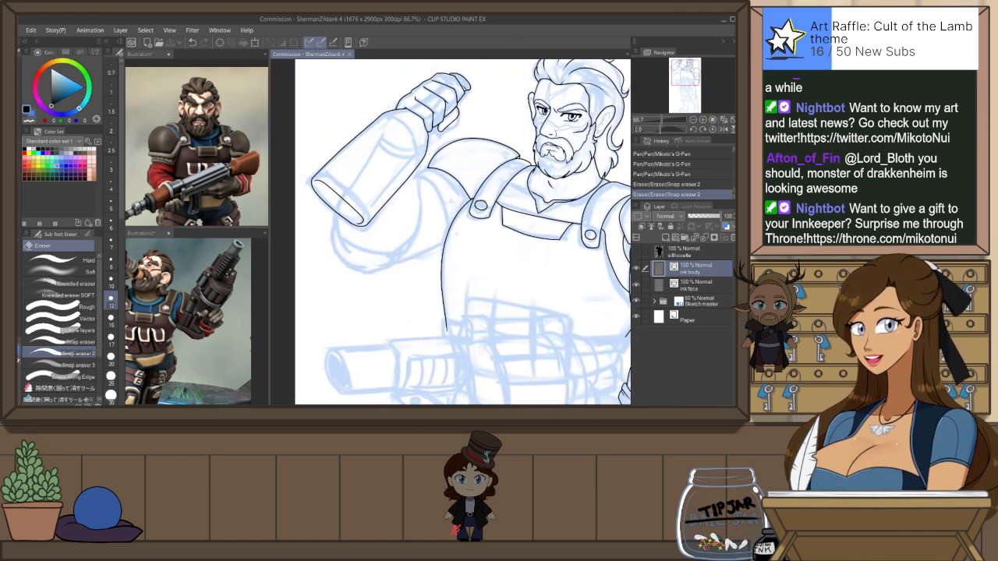
Ink the curved upper arm lines between the shoulder armor and the raised gauntlet, and trim their excess
{"action": "key", "text": "p"}
{"action": "key", "text": "ctrl+z"}
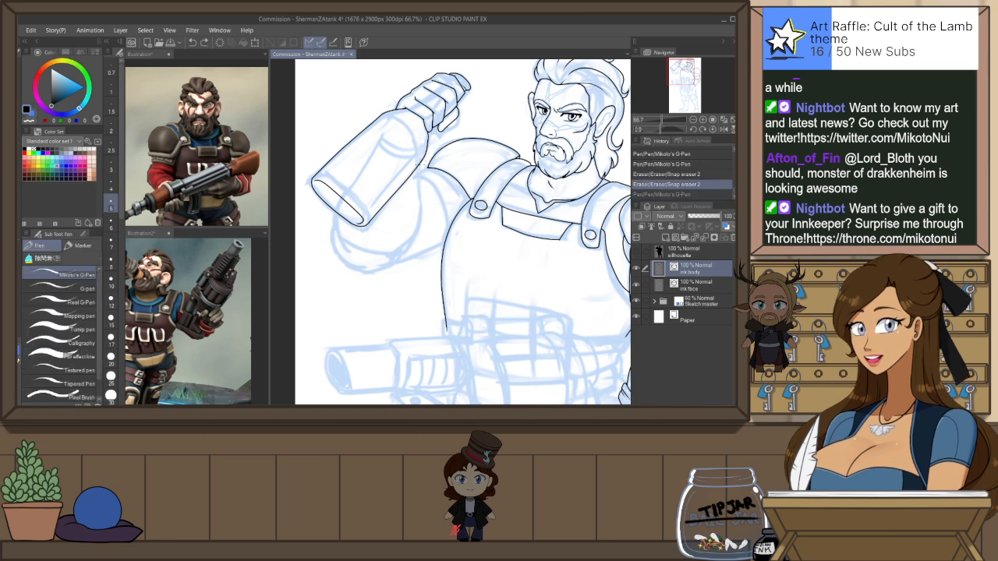
{"action": "key", "text": "ctrl+y"}
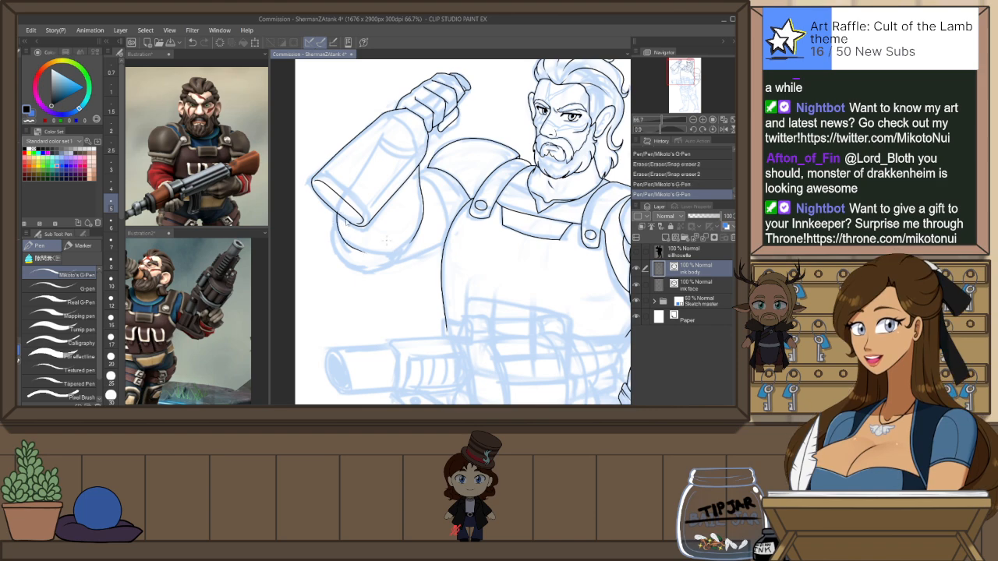
{"action": "key", "text": "ctrl+z"}
{"action": "key", "text": "ctrl+y"}
{"action": "key", "text": "ctrl+z"}
{"action": "key", "text": "ctrl+y"}
{"action": "key", "text": "ctrl+z"}
{"action": "key", "text": "ctrl+y"}
{"action": "key", "text": "e"}
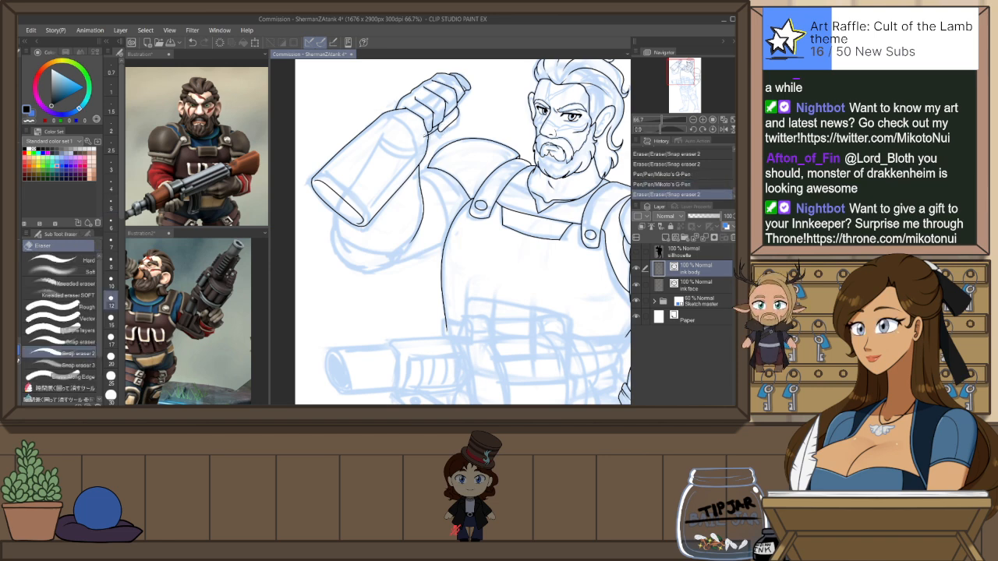
Ink the short curved elbow line just below the open end of the raised gauntlet
{"action": "key", "text": "p"}
{"action": "left_click_drag", "start_coordinate": [332, 211], "coordinate": [336, 221]}
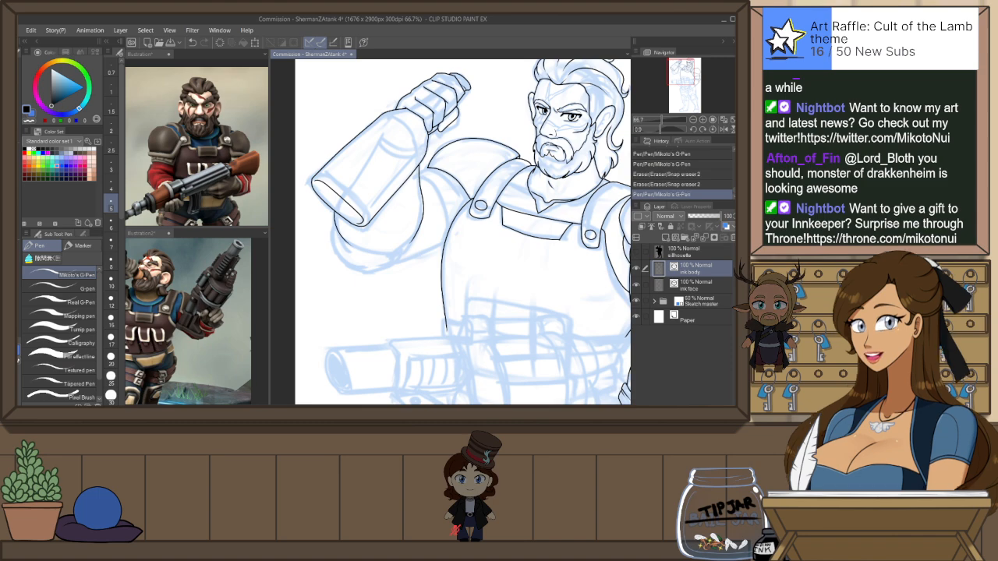
{"action": "key", "text": "h"}
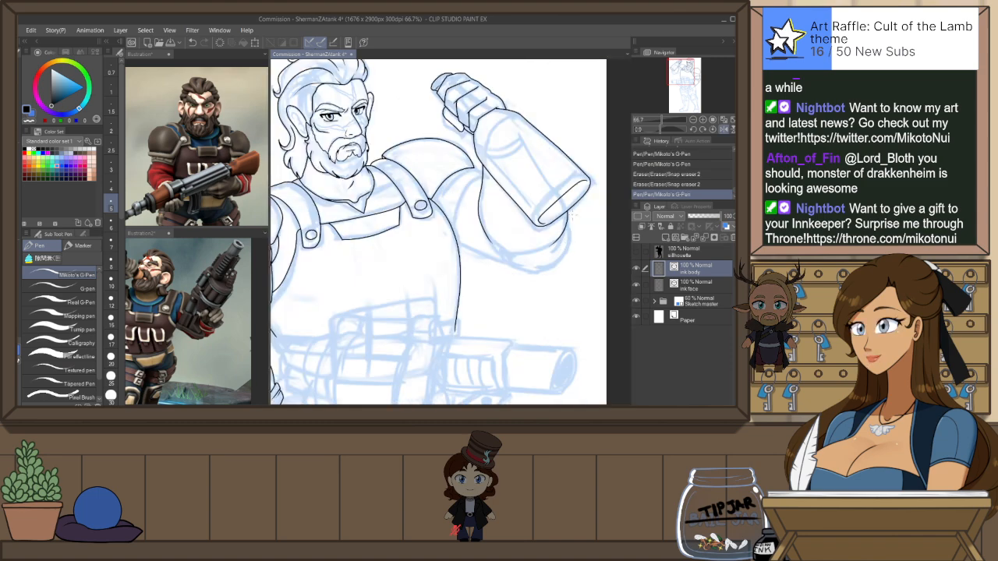
{"action": "key", "text": "ctrl+z"}
{"action": "left_click_drag", "start_coordinate": [568, 206], "coordinate": [555, 248]}
{"action": "key", "text": "ctrl+z"}
{"action": "left_click_drag", "start_coordinate": [569, 210], "coordinate": [560, 234]}
Ink the crescent-shaped elbow guard of the raised arm with an outer and an inner curve meeting at a point
{"action": "key", "text": "shift+space"}
{"action": "left_click_drag", "start_coordinate": [559, 273], "coordinate": [333, 224]}
{"action": "scroll", "coordinate": [338, 265], "scroll_direction": "up", "scroll_amount": 2}
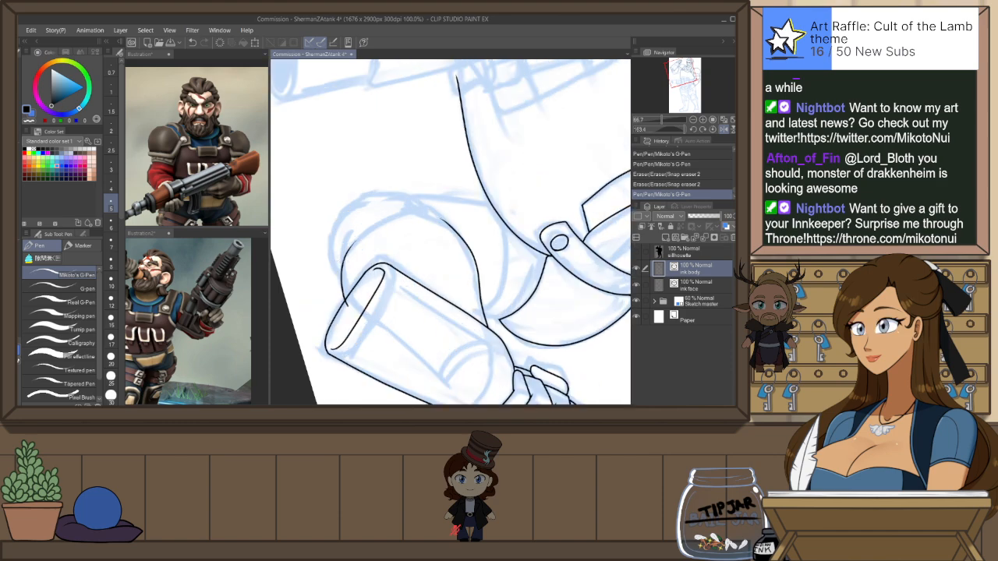
{"action": "left_click_drag", "start_coordinate": [418, 157], "coordinate": [466, 170]}
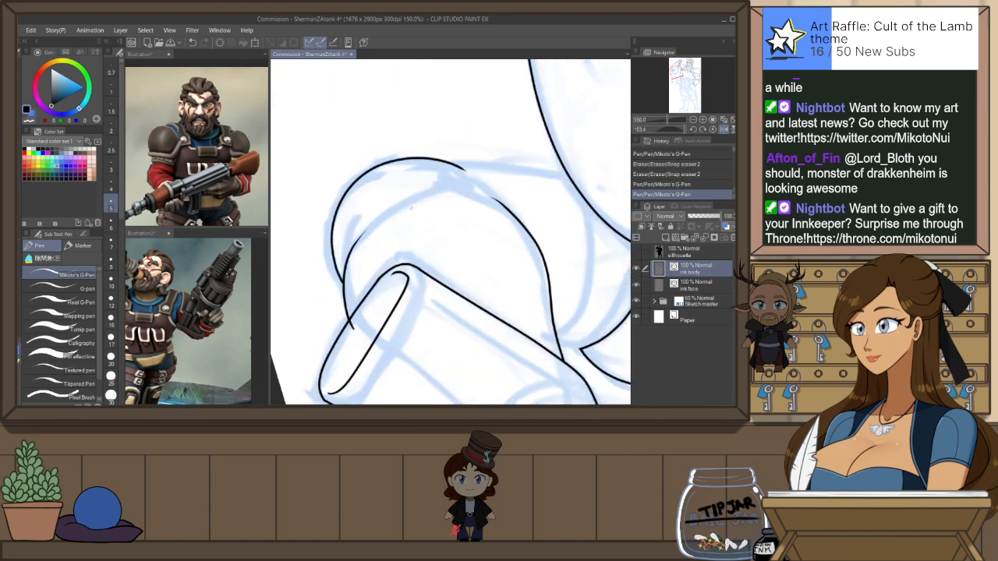
{"action": "key", "text": "ctrl+z"}
{"action": "mouse_move", "coordinate": [342, 285]}
{"action": "left_mouse_down"}
{"action": "mouse_move", "coordinate": [351, 183]}
{"action": "mouse_move", "coordinate": [455, 165]}
{"action": "mouse_move", "coordinate": [467, 176]}
{"action": "mouse_move", "coordinate": [360, 234]}
{"action": "mouse_move", "coordinate": [346, 255]}
{"action": "left_mouse_up"}
{"action": "key", "text": "ctrl+z"}
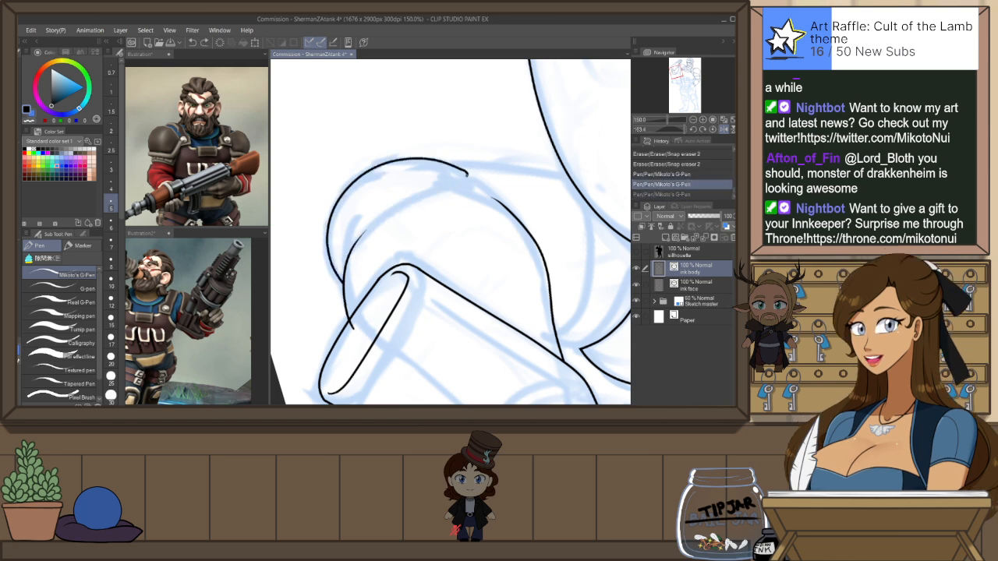
{"action": "key", "text": "ctrl+z"}
{"action": "key", "text": "ctrl+z"}
{"action": "left_click_drag", "start_coordinate": [466, 178], "coordinate": [391, 226]}
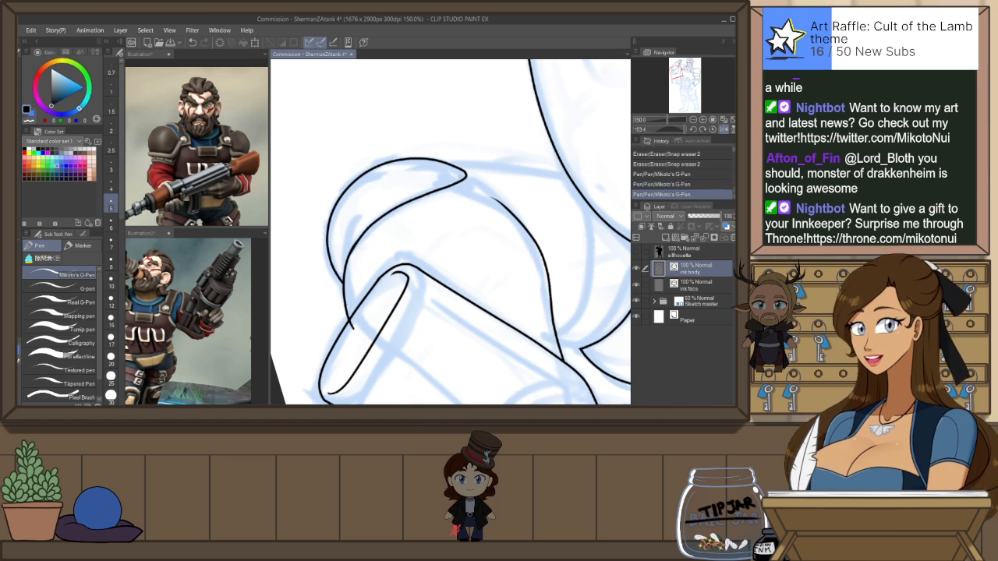
Ink a short curve from the elbow guard's tip toward the arm line, trim the excess and adjust the vector line
{"action": "key", "text": "h"}
{"action": "left_click_drag", "start_coordinate": [395, 208], "coordinate": [458, 188]}
{"action": "mouse_move", "coordinate": [385, 215]}
{"action": "left_mouse_down"}
{"action": "mouse_move", "coordinate": [452, 167]}
{"action": "mouse_move", "coordinate": [468, 187]}
{"action": "mouse_move", "coordinate": [432, 180]}
{"action": "left_mouse_up"}
{"action": "key", "text": "e"}
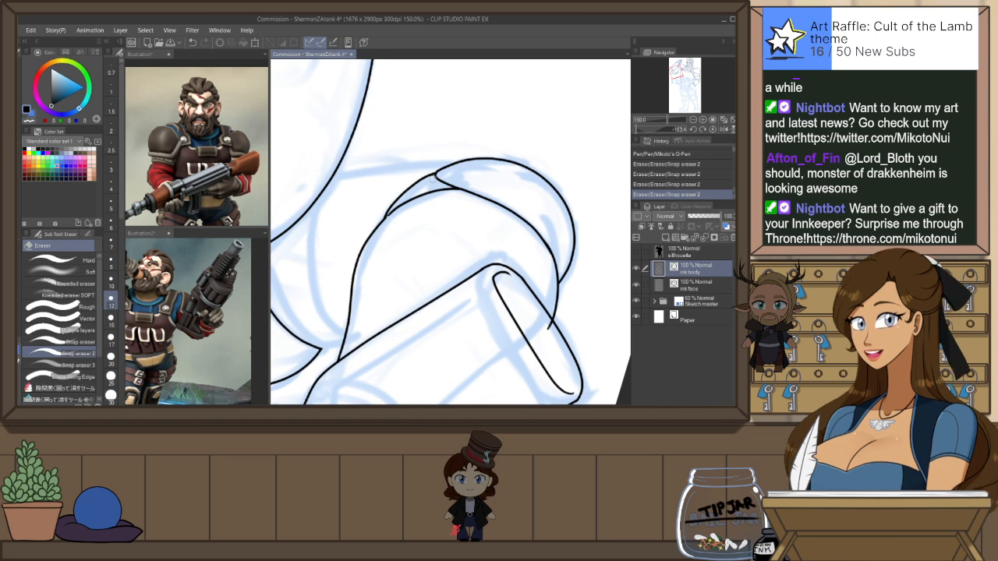
{"action": "key", "text": "o"}
{"action": "left_click", "coordinate": [390, 212]}
{"action": "left_click_drag", "start_coordinate": [364, 230], "coordinate": [427, 242]}
{"action": "left_click", "coordinate": [500, 178]}
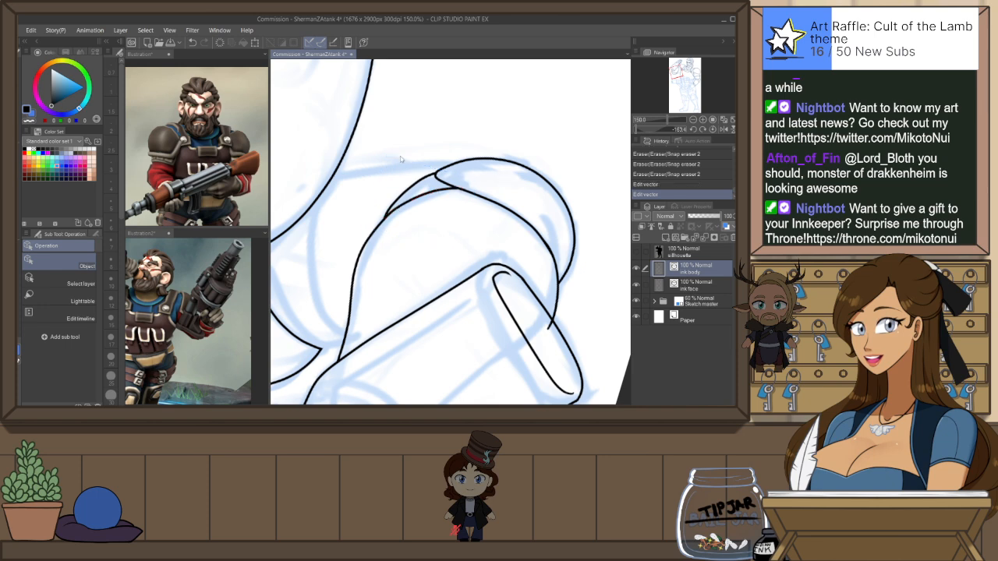
Ink the underside of the raised upper arm between torso and elbow guard, and erase the elbow line's overshoot at the gauntlet
{"action": "key", "text": "p"}
{"action": "mouse_move", "coordinate": [325, 175]}
{"action": "left_mouse_down"}
{"action": "mouse_move", "coordinate": [450, 162]}
{"action": "mouse_move", "coordinate": [477, 177]}
{"action": "mouse_move", "coordinate": [380, 166]}
{"action": "mouse_move", "coordinate": [328, 180]}
{"action": "left_mouse_up"}
{"action": "key", "text": "e"}
{"action": "key", "text": "ctrl+@"}
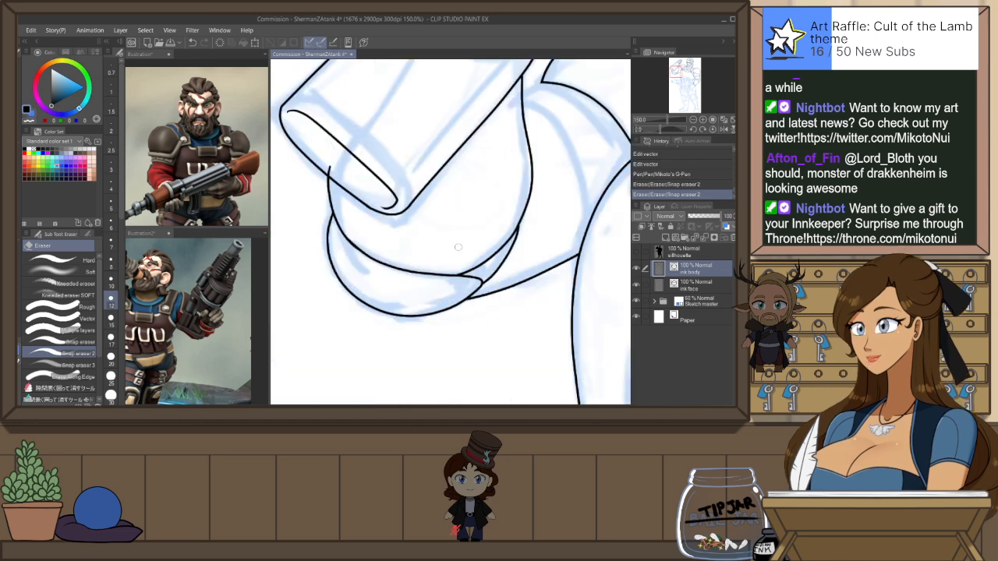
{"action": "left_click", "coordinate": [329, 166]}
{"action": "scroll", "coordinate": [550, 273], "scroll_direction": "down", "scroll_amount": 2}
{"action": "left_click_drag", "start_coordinate": [583, 263], "coordinate": [526, 258]}
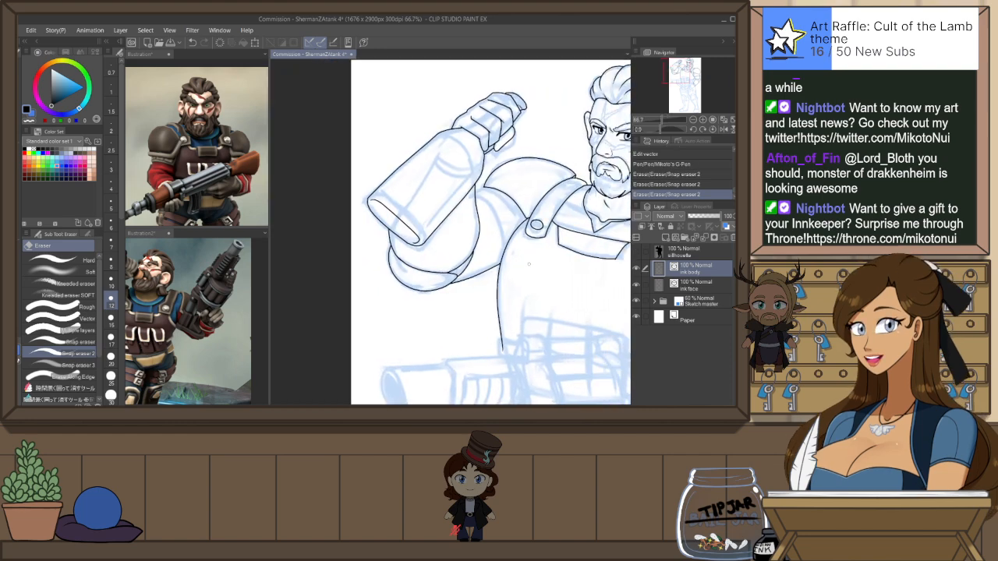
Ink the curved inner band line across the raised upper arm from the torso to the gauntlet, and erase its overshooting ends
{"action": "key", "text": "h"}
{"action": "key", "text": "p"}
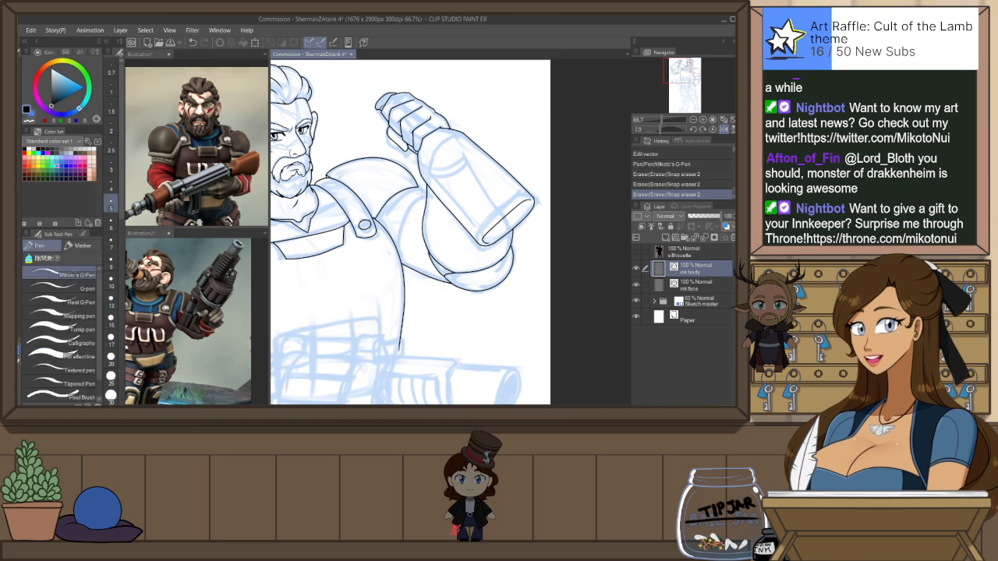
{"action": "scroll", "coordinate": [419, 198], "scroll_direction": "up", "scroll_amount": 3}
{"action": "left_click_drag", "start_coordinate": [413, 175], "coordinate": [447, 192]}
{"action": "key", "text": "ctrl+z"}
{"action": "key", "text": "ctrl+z"}
{"action": "left_click_drag", "start_coordinate": [360, 304], "coordinate": [435, 193]}
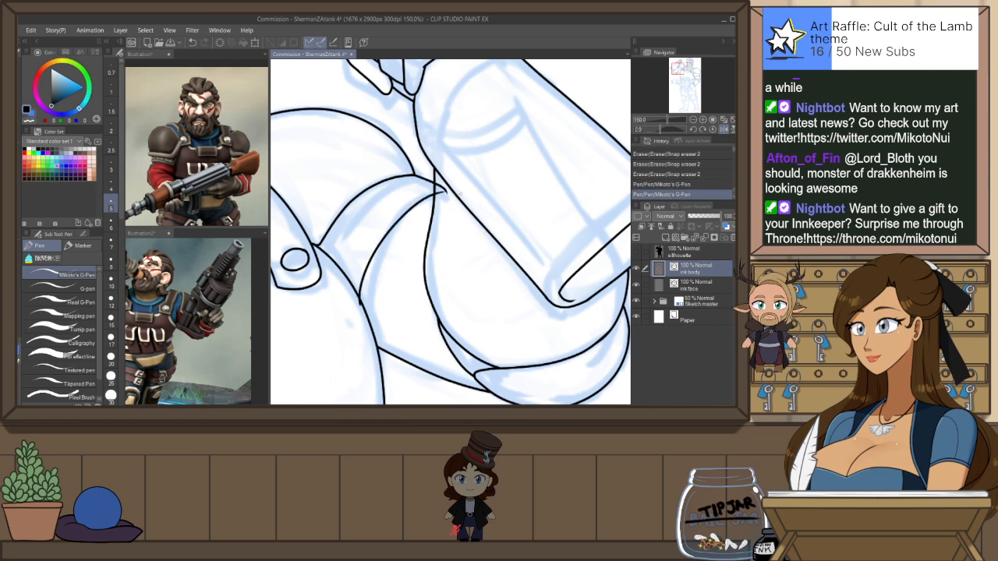
{"action": "key", "text": "ctrl+z"}
{"action": "mouse_move", "coordinate": [364, 319]}
{"action": "left_mouse_down"}
{"action": "mouse_move", "coordinate": [380, 242]}
{"action": "mouse_move", "coordinate": [447, 195]}
{"action": "left_mouse_up"}
{"action": "key", "text": "e"}
{"action": "left_click_drag", "start_coordinate": [356, 307], "coordinate": [363, 319]}
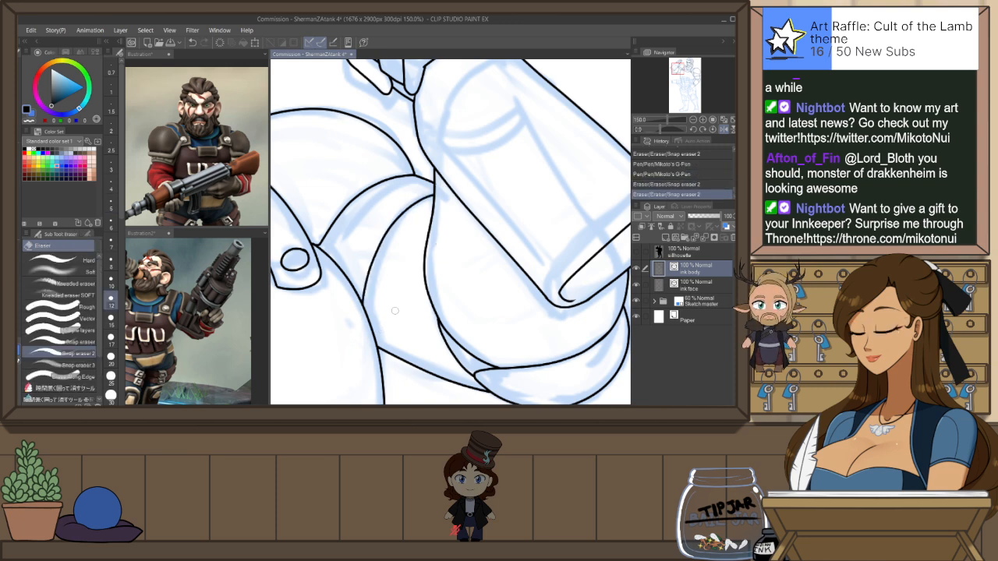
Ink a curved rim line beneath the lowered arm's shoulder armor and erase its excess
{"action": "scroll", "coordinate": [475, 211], "scroll_direction": "down", "scroll_amount": 4}
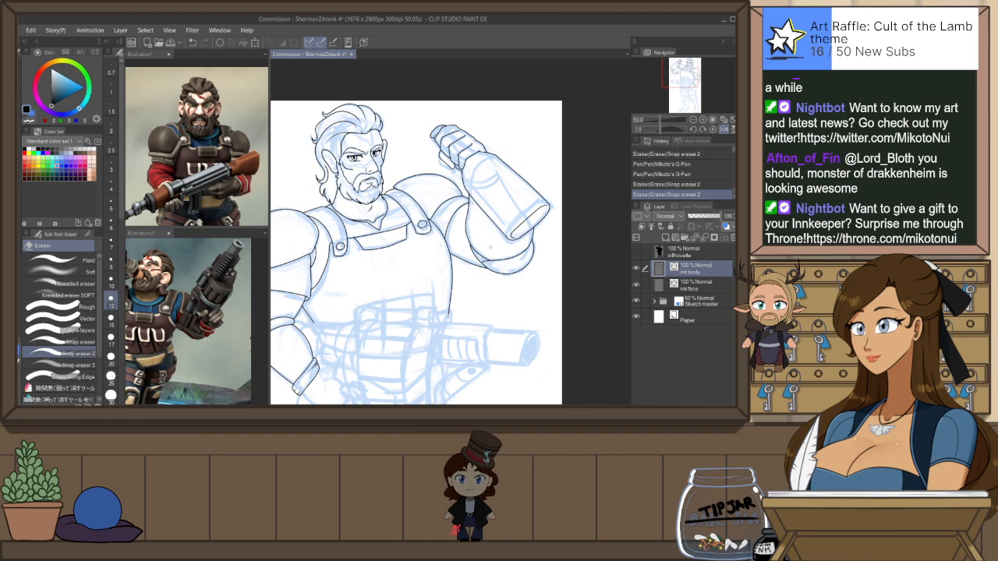
{"action": "scroll", "coordinate": [491, 247], "scroll_direction": "down", "scroll_amount": 1}
{"action": "left_click_drag", "start_coordinate": [403, 287], "coordinate": [427, 270]}
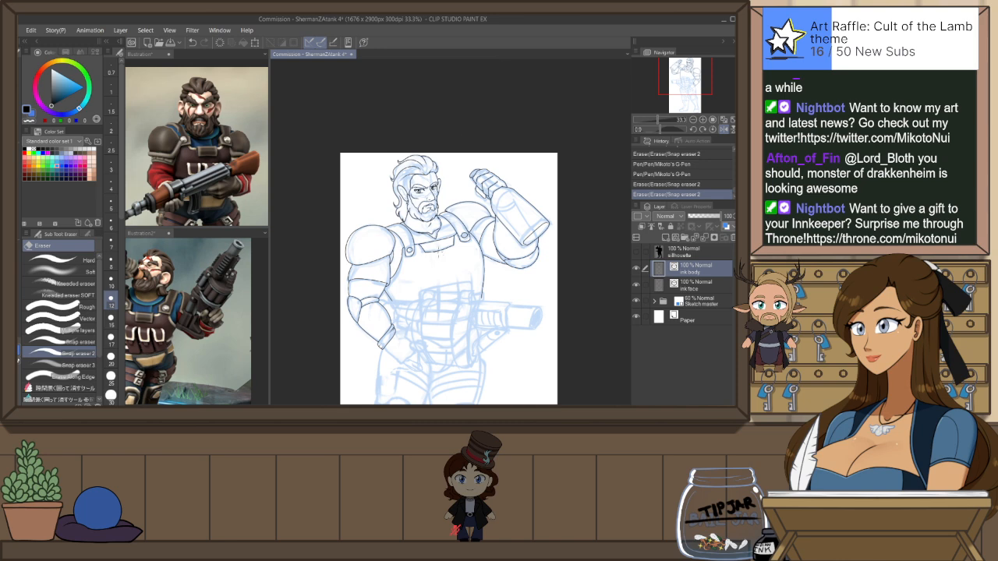
{"action": "scroll", "coordinate": [443, 306], "scroll_direction": "up", "scroll_amount": 2}
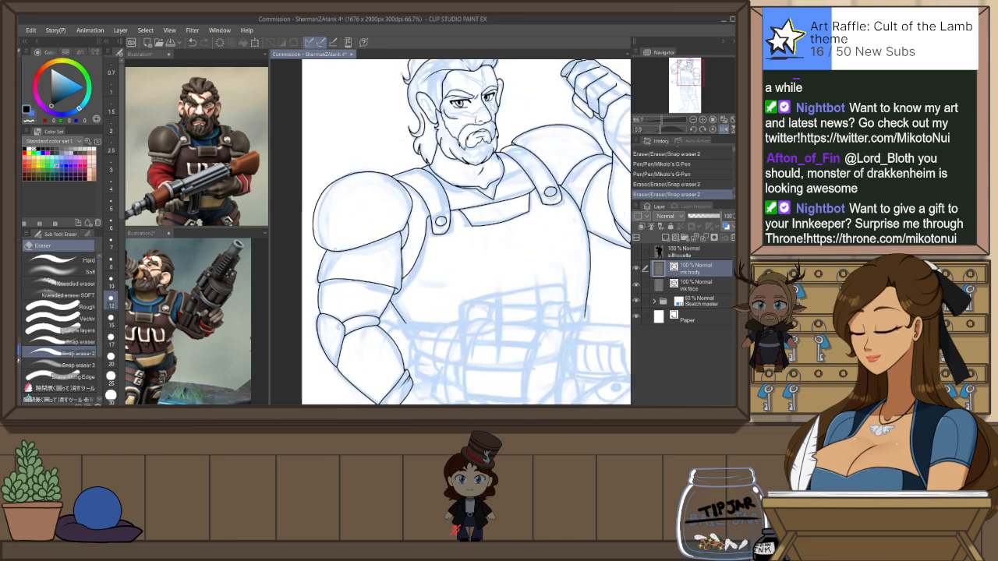
{"action": "key", "text": "p"}
{"action": "mouse_move", "coordinate": [361, 263]}
{"action": "left_mouse_down"}
{"action": "mouse_move", "coordinate": [319, 261]}
{"action": "mouse_move", "coordinate": [357, 265]}
{"action": "left_mouse_up"}
{"action": "key", "text": "ctrl+z"}
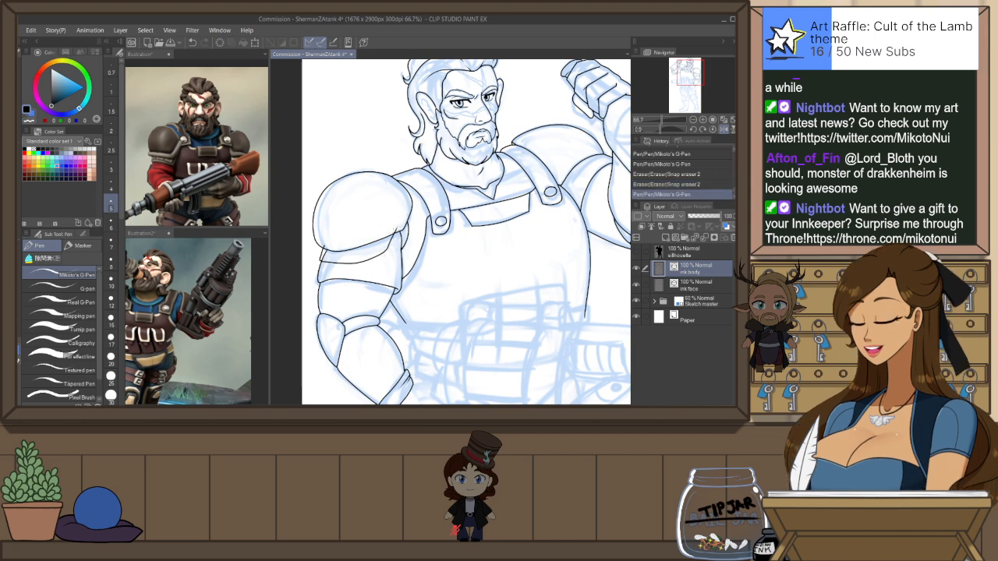
{"action": "key", "text": "e"}
{"action": "left_click", "coordinate": [402, 226]}
{"action": "left_click", "coordinate": [575, 220]}
{"action": "left_click", "coordinate": [576, 221]}
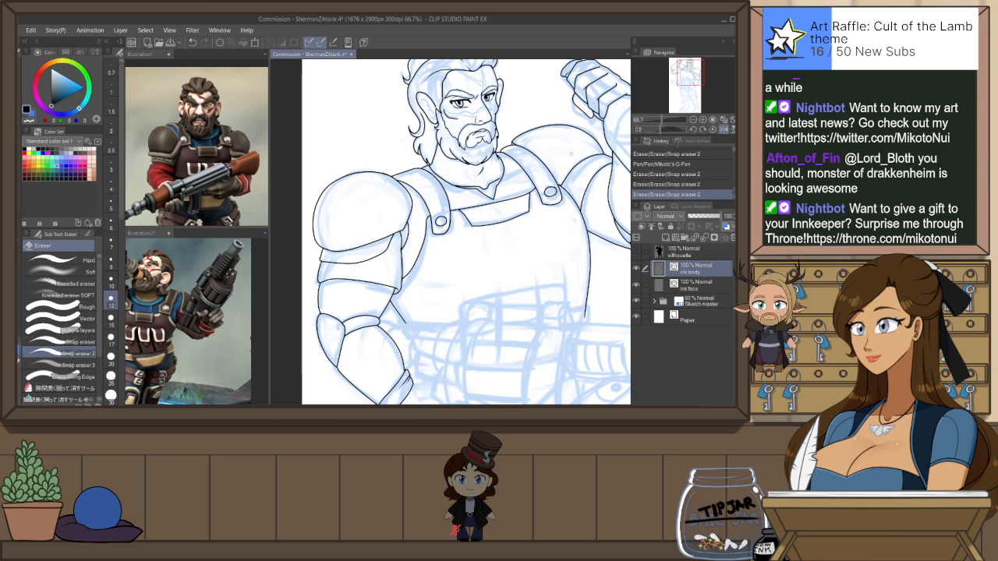
Ink the narrow fold between the raised arm's shoulder armor and upper arm, and trim the overlapping line ends
{"action": "key", "text": "h"}
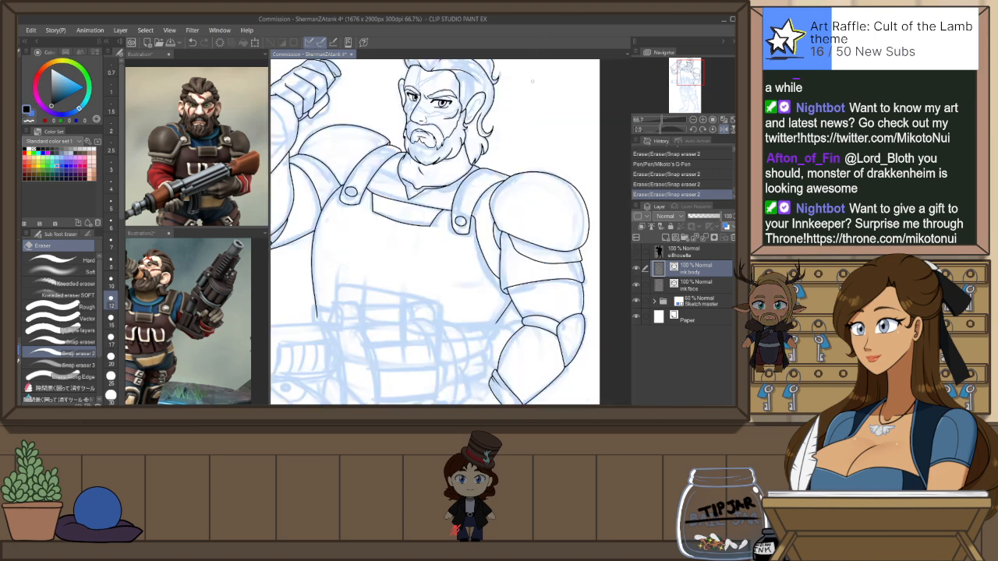
{"action": "left_click_drag", "start_coordinate": [344, 245], "coordinate": [396, 250]}
{"action": "key", "text": "r"}
{"action": "key", "text": "p"}
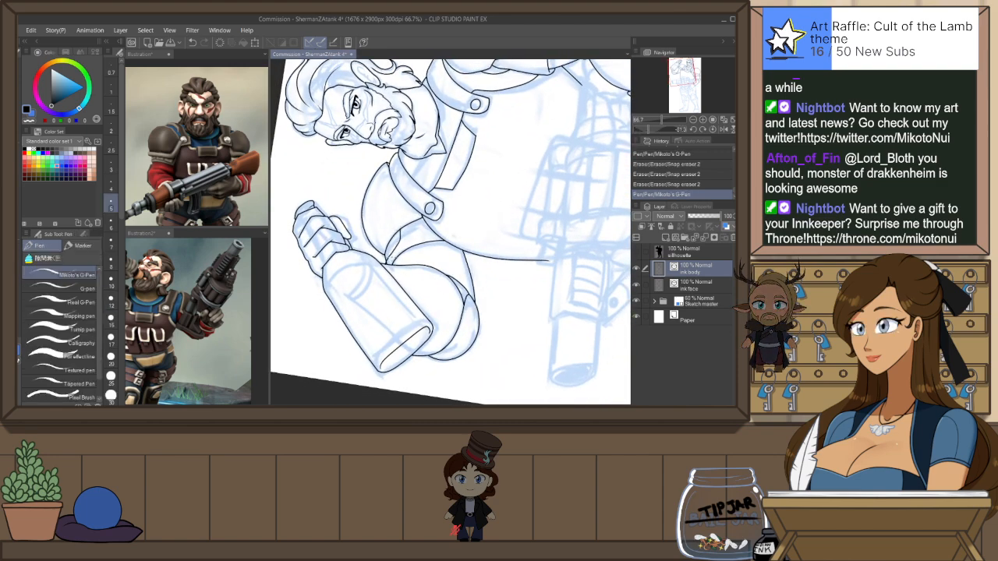
{"action": "scroll", "coordinate": [393, 258], "scroll_direction": "up", "scroll_amount": 1}
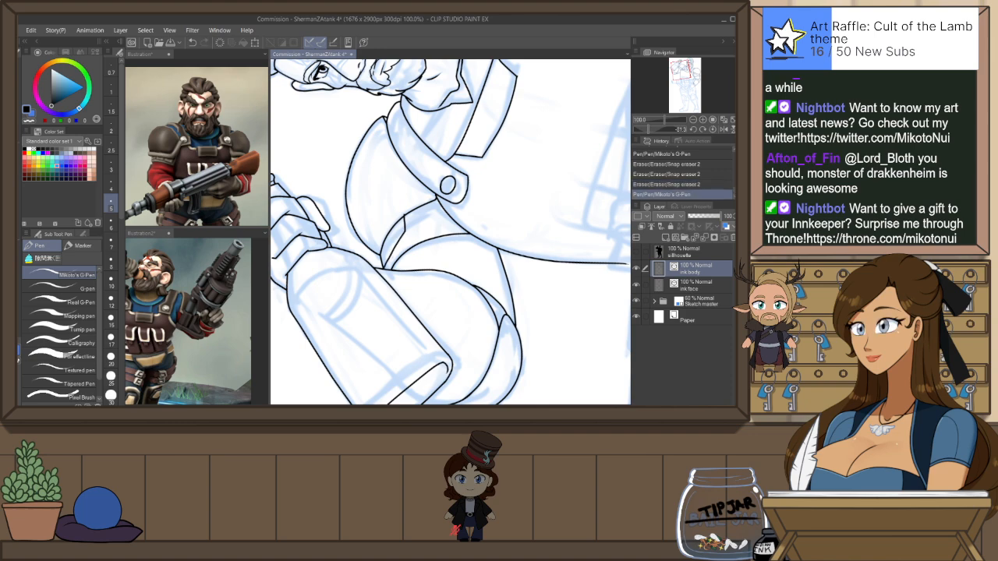
{"action": "left_click_drag", "start_coordinate": [386, 259], "coordinate": [381, 267]}
{"action": "key", "text": "e"}
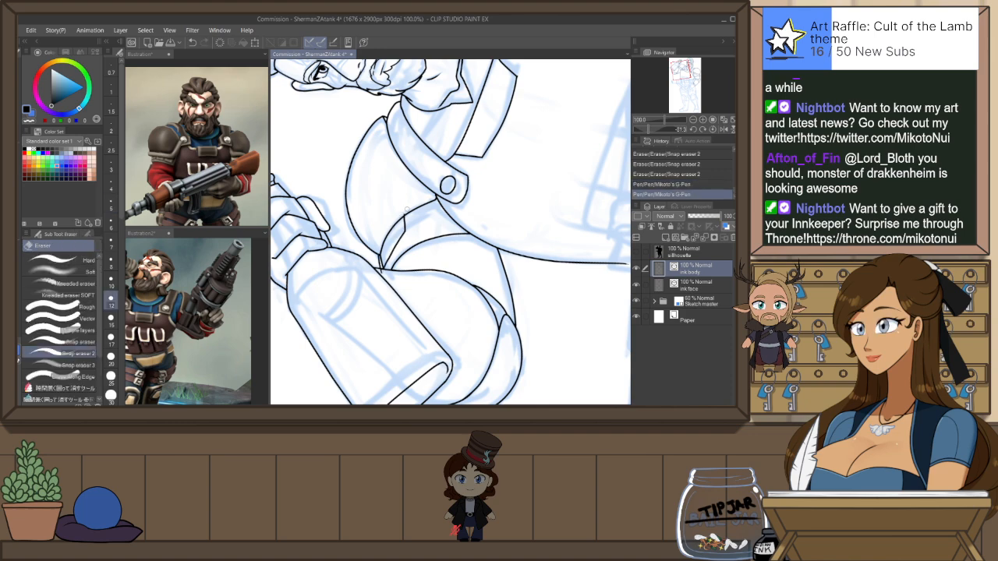
{"action": "left_click", "coordinate": [404, 212]}
{"action": "left_click", "coordinate": [404, 215]}
{"action": "left_click_drag", "start_coordinate": [404, 213], "coordinate": [410, 210]}
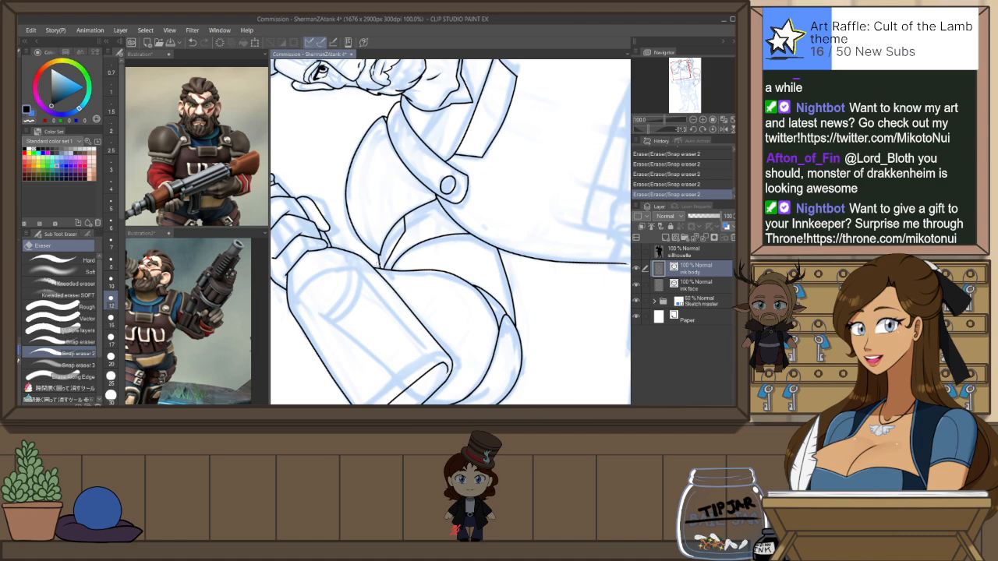
Adjust the end point of the curved line beneath the raised shoulder armor and erase the bit overlapping the armor edge
{"action": "scroll", "coordinate": [376, 262], "scroll_direction": "up", "scroll_amount": 1}
{"action": "key", "text": "o"}
{"action": "left_click", "coordinate": [399, 218]}
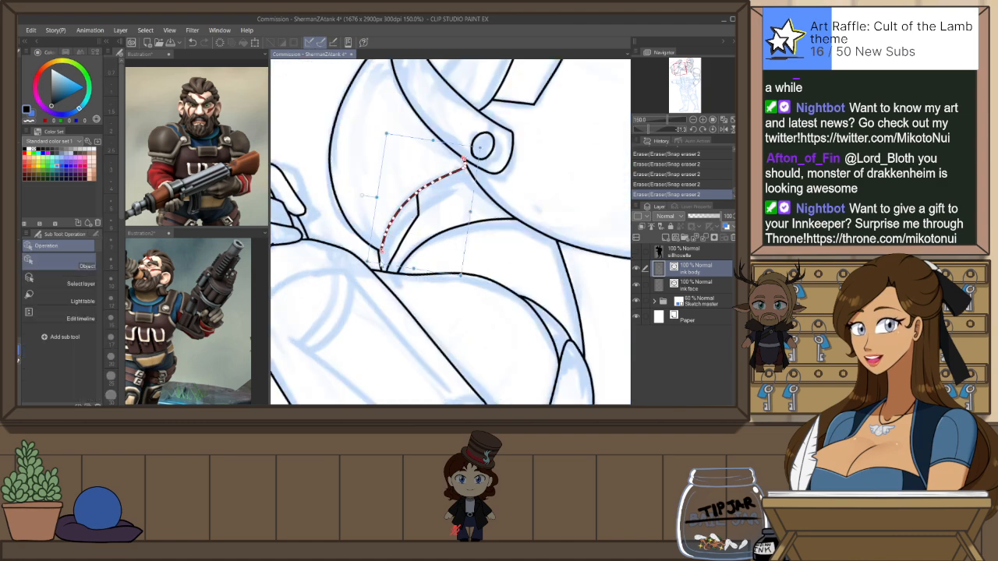
{"action": "left_click_drag", "start_coordinate": [378, 251], "coordinate": [380, 248]}
{"action": "left_click", "coordinate": [403, 232]}
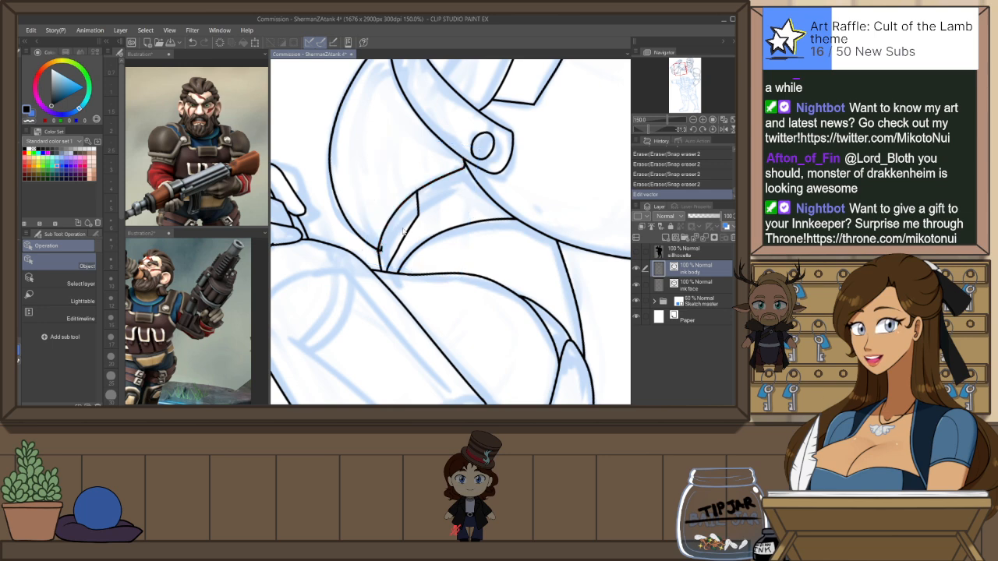
{"action": "key", "text": "e"}
{"action": "left_click", "coordinate": [380, 248]}
{"action": "left_click", "coordinate": [379, 251]}
{"action": "left_click", "coordinate": [378, 251]}
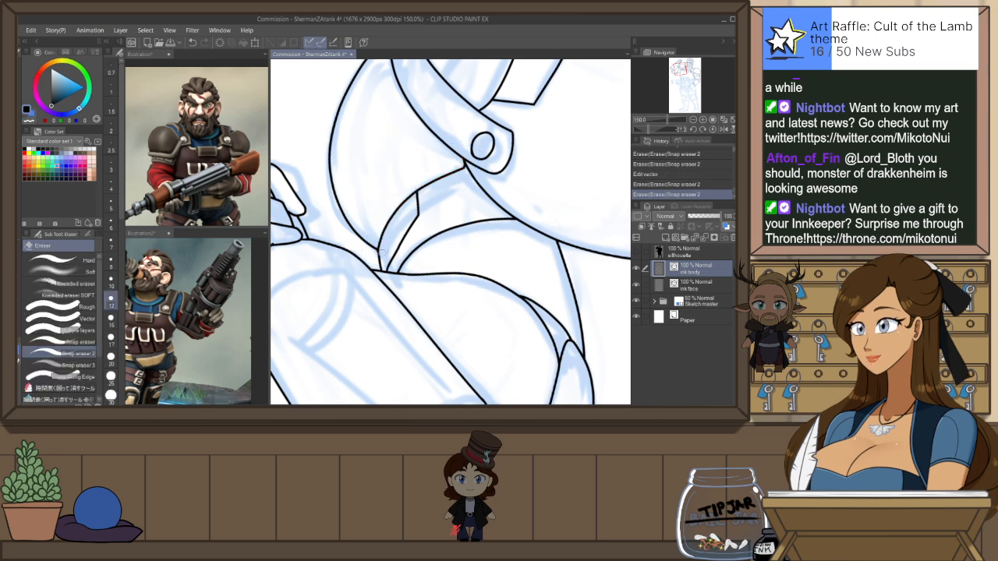
Ink the lower edge and the short curved upper edge of the hand beyond the lowered arm's wrist band
{"action": "key", "text": "ctrl+minus"}
{"action": "key", "text": "ctrl+minus"}
{"action": "key", "text": "ctrl+minus"}
{"action": "key", "text": "ctrl+minus"}
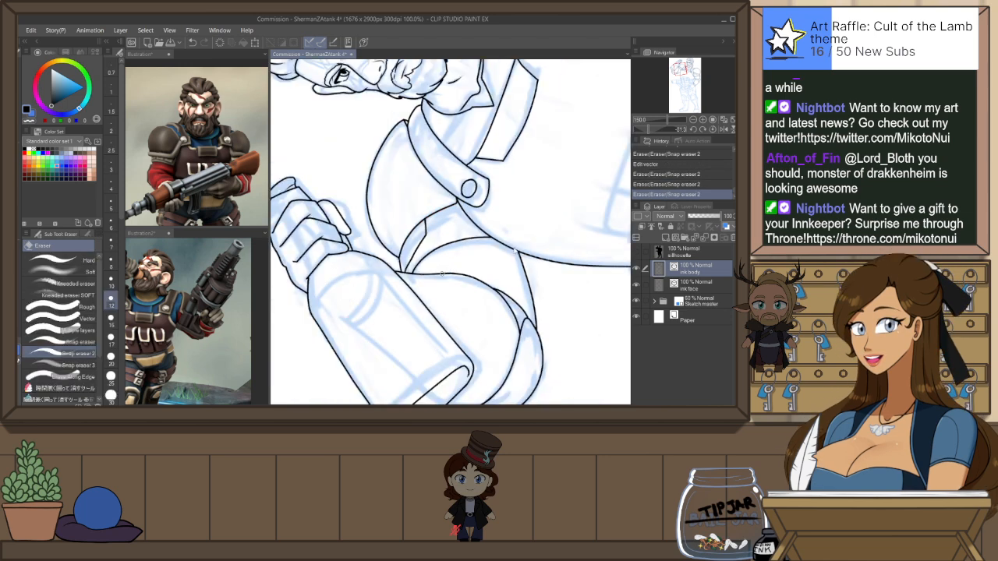
{"action": "key", "text": "ctrl+at"}
{"action": "left_click_drag", "start_coordinate": [550, 324], "coordinate": [536, 282]}
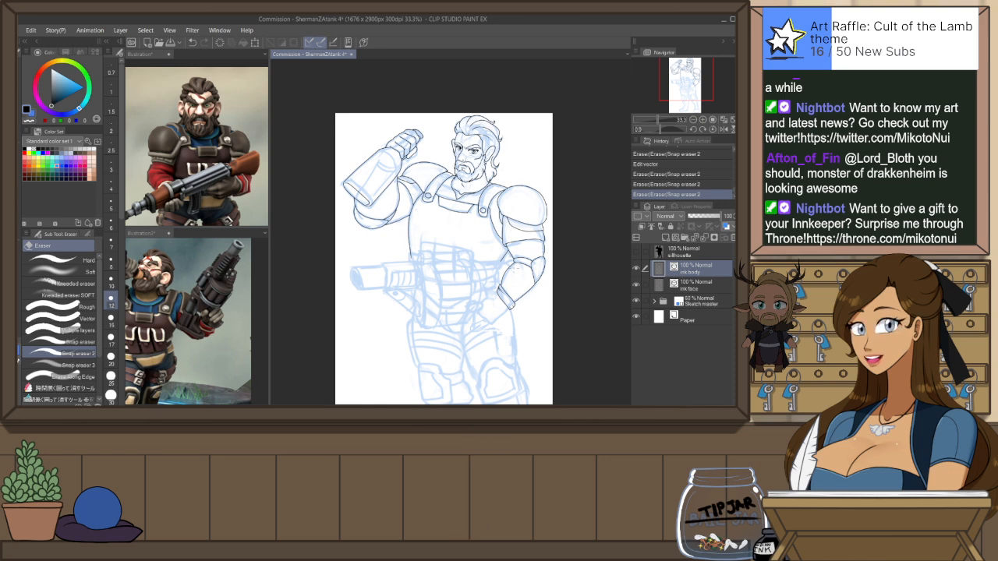
{"action": "mouse_move", "coordinate": [517, 310]}
{"action": "left_mouse_down"}
{"action": "mouse_move", "coordinate": [509, 256]}
{"action": "mouse_move", "coordinate": [509, 300]}
{"action": "left_mouse_up"}
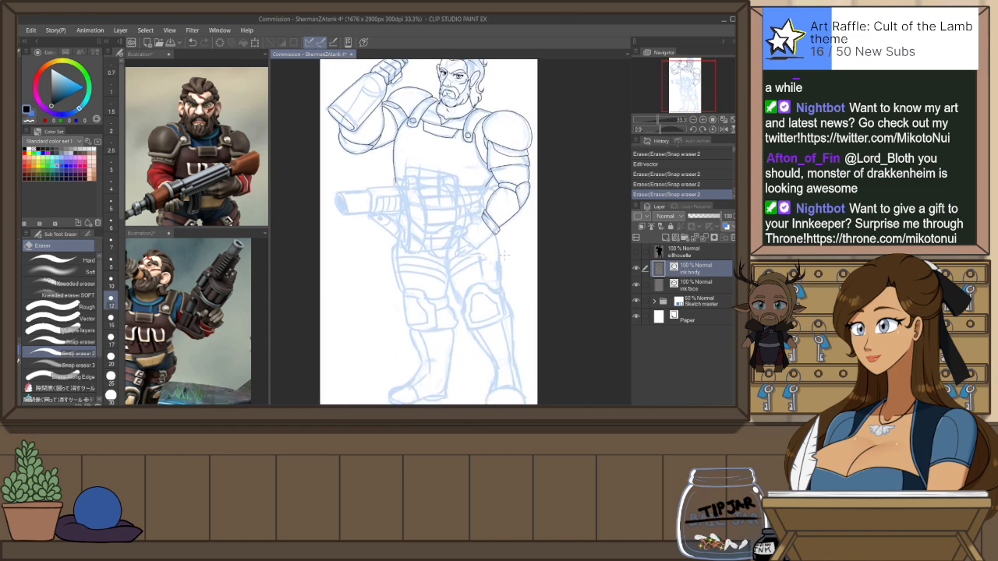
{"action": "scroll", "coordinate": [487, 229], "scroll_direction": "up", "scroll_amount": 2}
{"action": "scroll", "coordinate": [487, 229], "scroll_direction": "down", "scroll_amount": 1}
{"action": "key", "text": "p"}
{"action": "left_click_drag", "start_coordinate": [473, 219], "coordinate": [486, 225]}
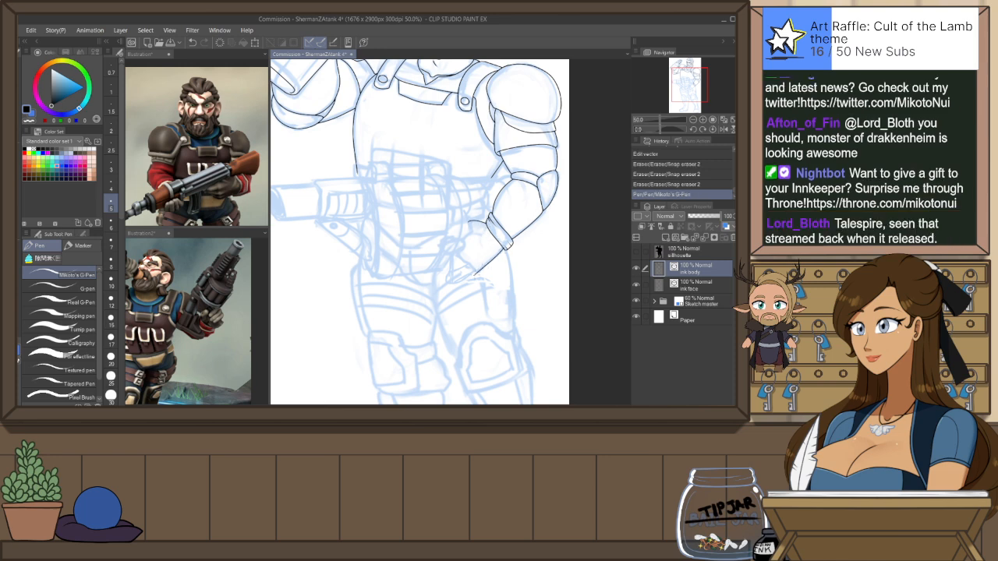
{"action": "left_click_drag", "start_coordinate": [472, 221], "coordinate": [487, 226]}
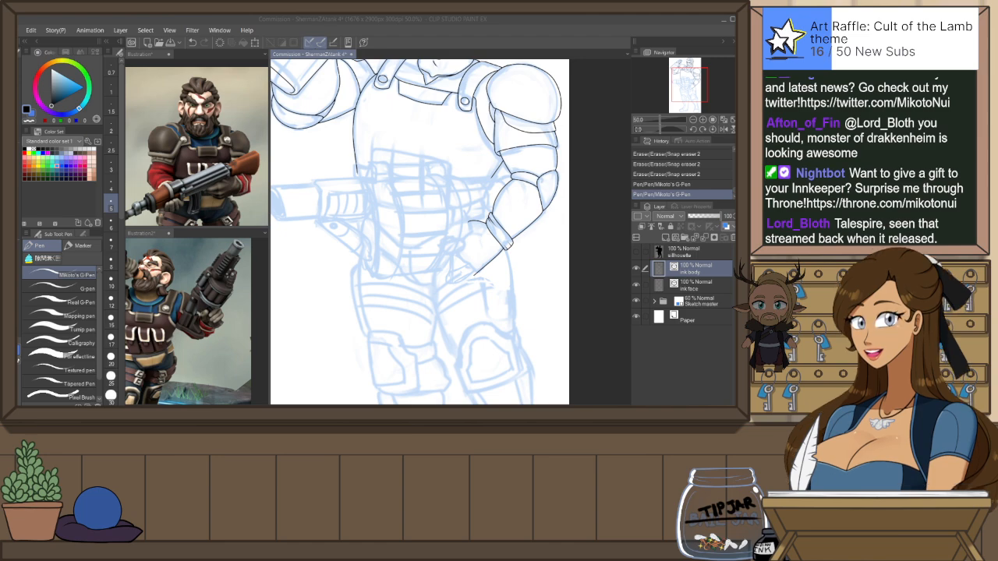
Save the illustration
{"action": "left_click", "coordinate": [300, 39]}
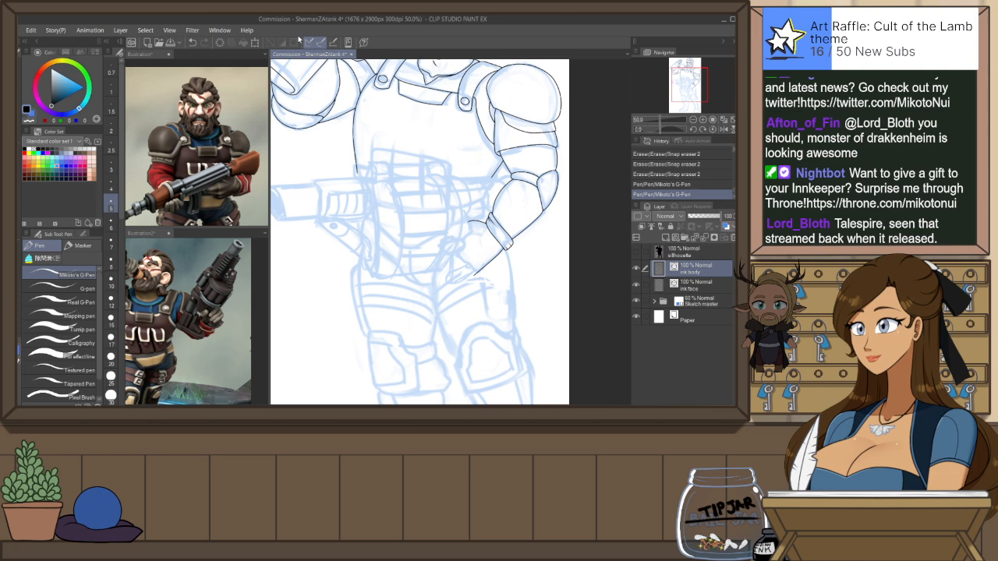
{"action": "left_click", "coordinate": [434, 50]}
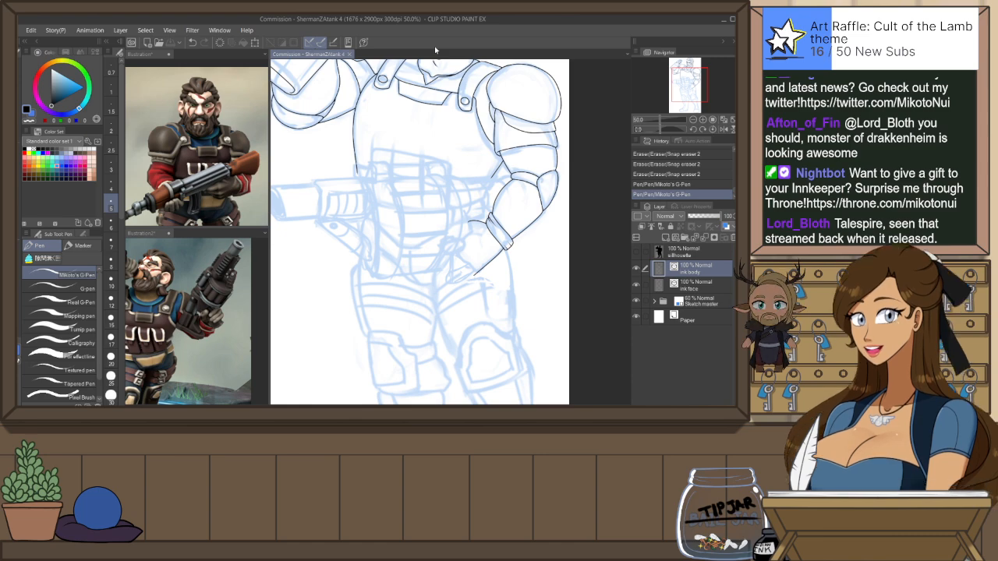
{"action": "key", "text": "ctrl+o"}
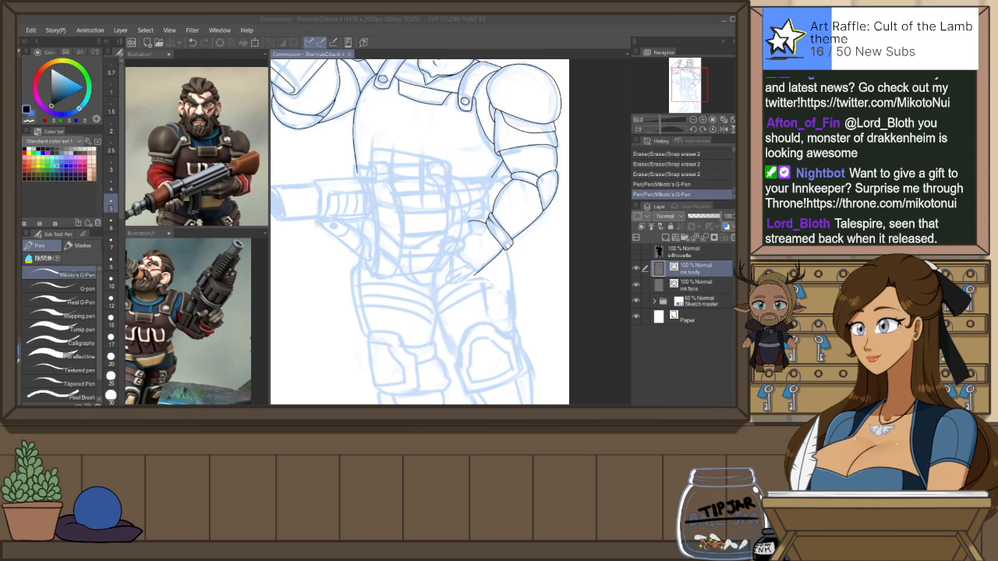
{"action": "key", "text": "h"}
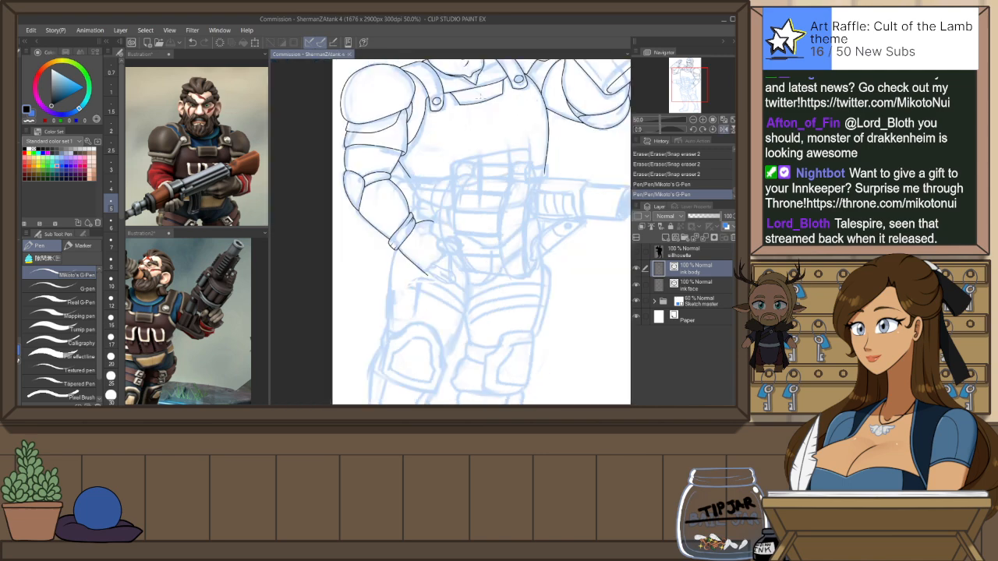
Try to reshape the inked side line of the torso by pinching the vector line
{"action": "key", "text": "y"}
{"action": "left_click_drag", "start_coordinate": [548, 132], "coordinate": [555, 151]}
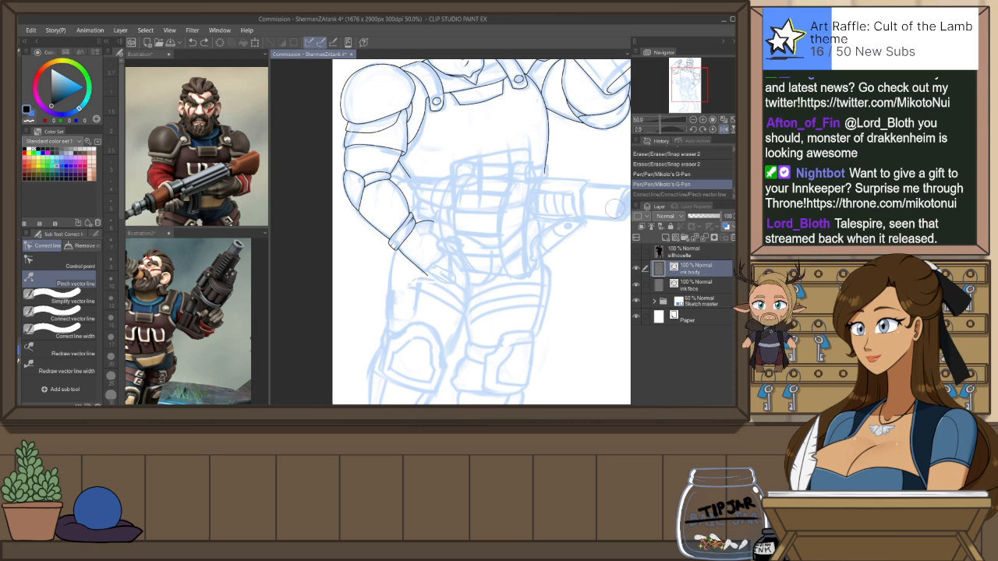
Hide the body sketch, Layer 1 in the Sketch master folder, so only the gun and arm sketch shows, and reselect the ink body layer
{"action": "key", "text": "h"}
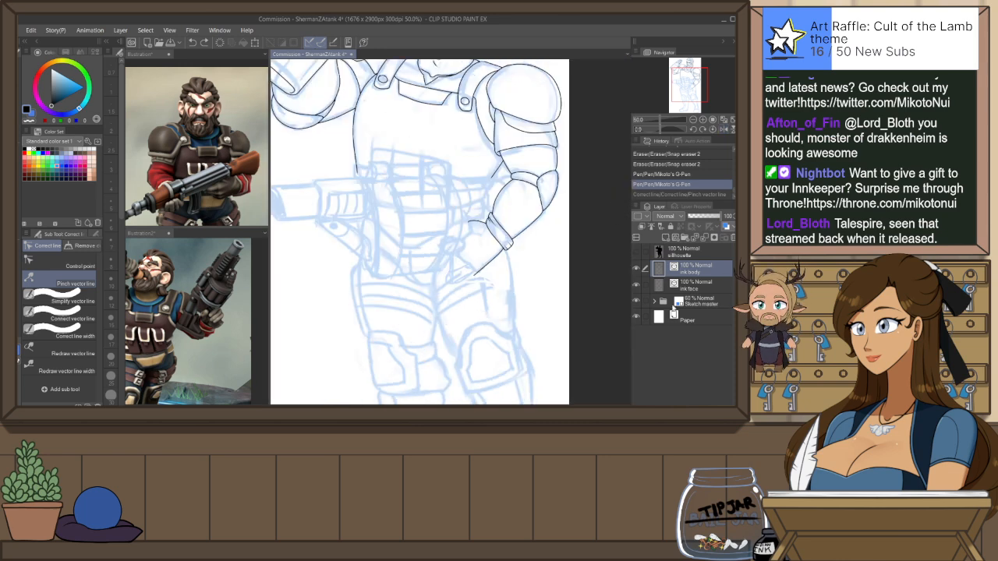
{"action": "left_click", "coordinate": [675, 302]}
{"action": "left_click", "coordinate": [656, 302]}
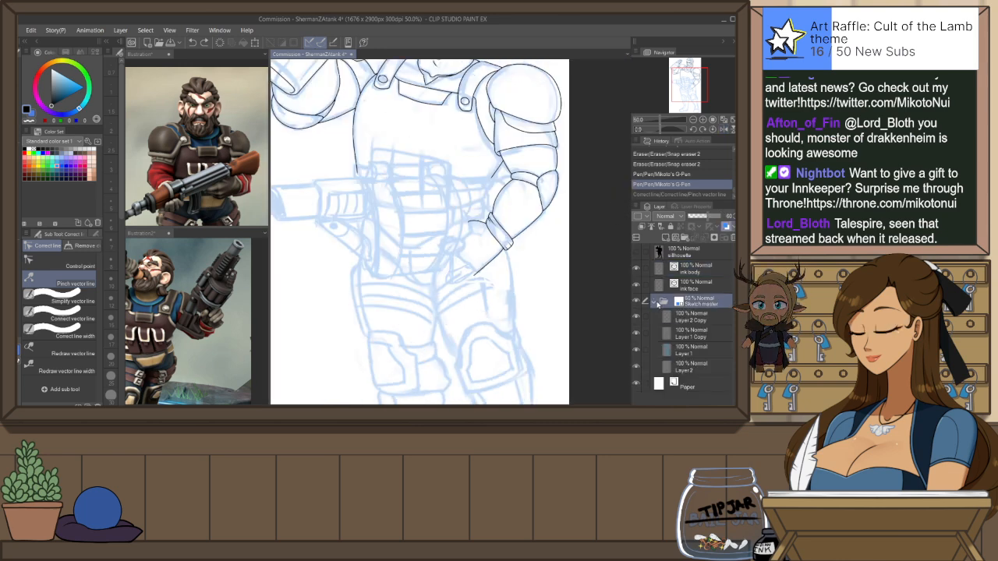
{"action": "left_click", "coordinate": [637, 351]}
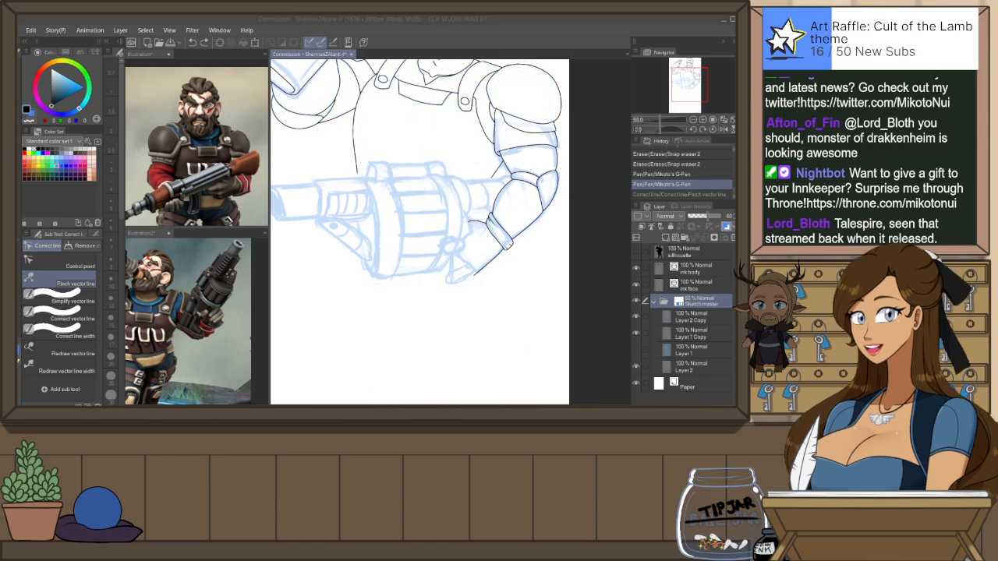
{"action": "scroll", "coordinate": [420, 234], "scroll_direction": "down", "scroll_amount": 3}
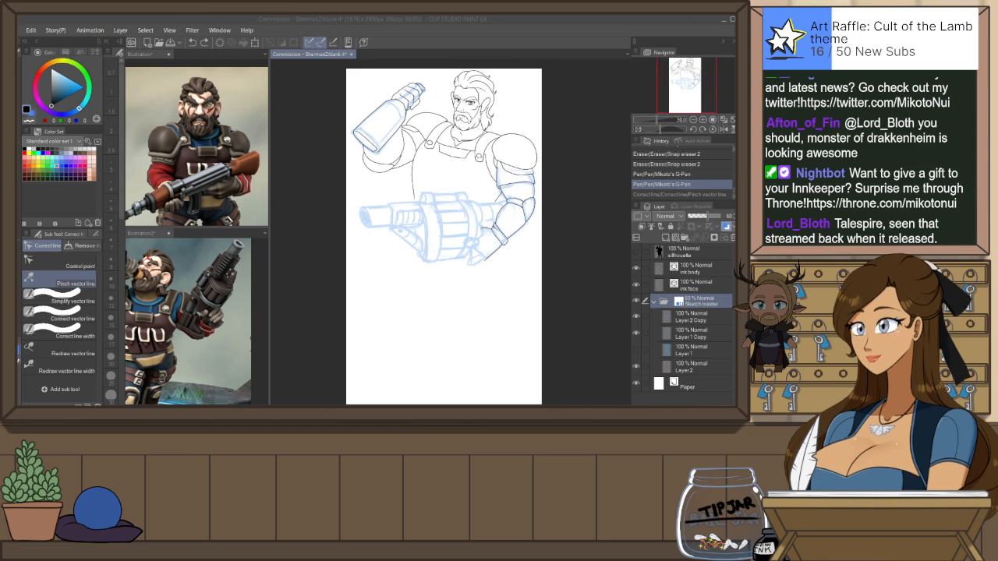
{"action": "left_click", "coordinate": [654, 301]}
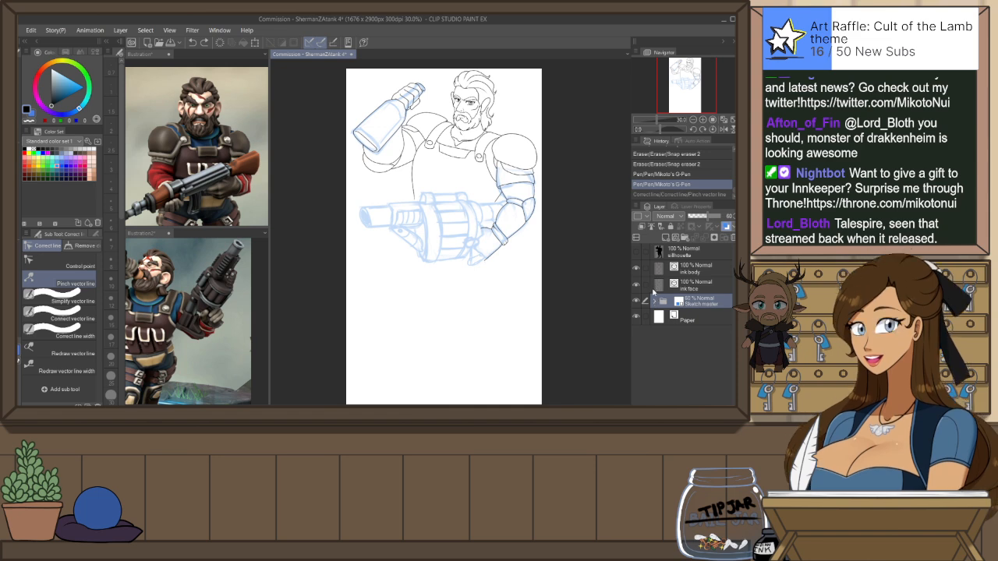
{"action": "left_click", "coordinate": [660, 275]}
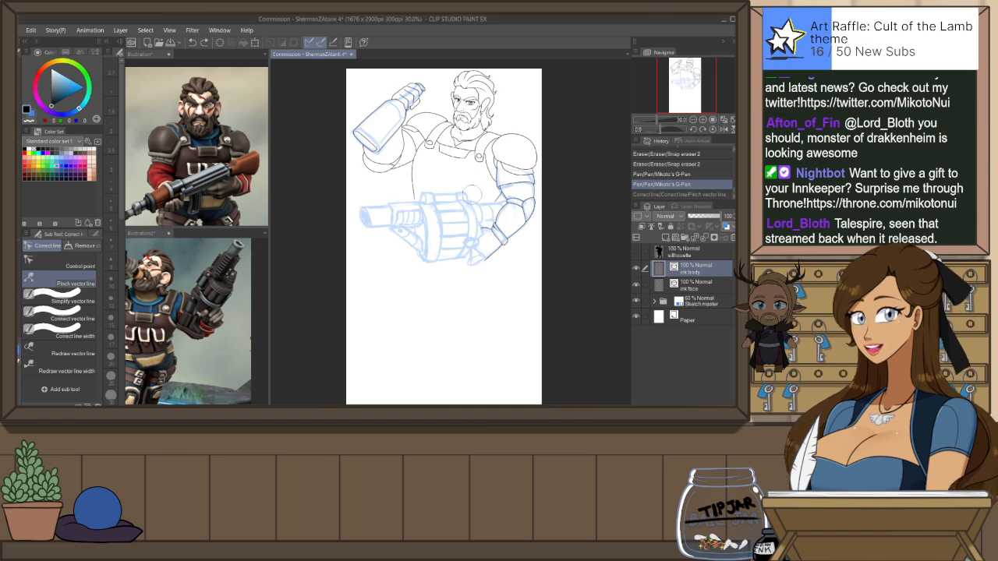
Create a new vector layer named ink gun above the ink body layer
{"action": "scroll", "coordinate": [445, 201], "scroll_direction": "up", "scroll_amount": 2}
{"action": "scroll", "coordinate": [444, 201], "scroll_direction": "up", "scroll_amount": 2}
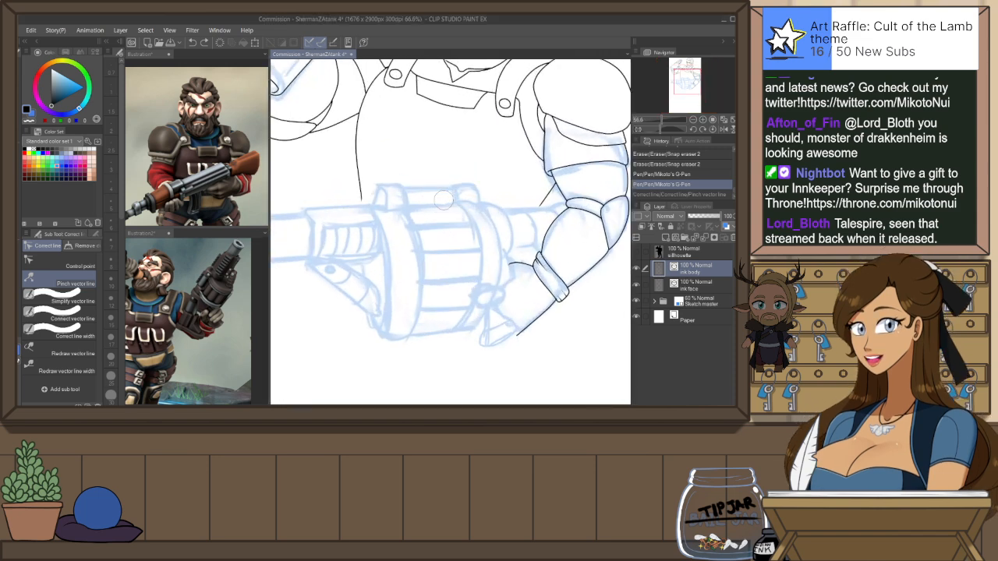
{"action": "key", "text": "p"}
{"action": "left_click_drag", "start_coordinate": [381, 185], "coordinate": [379, 206]}
{"action": "key", "text": "ctrl+z"}
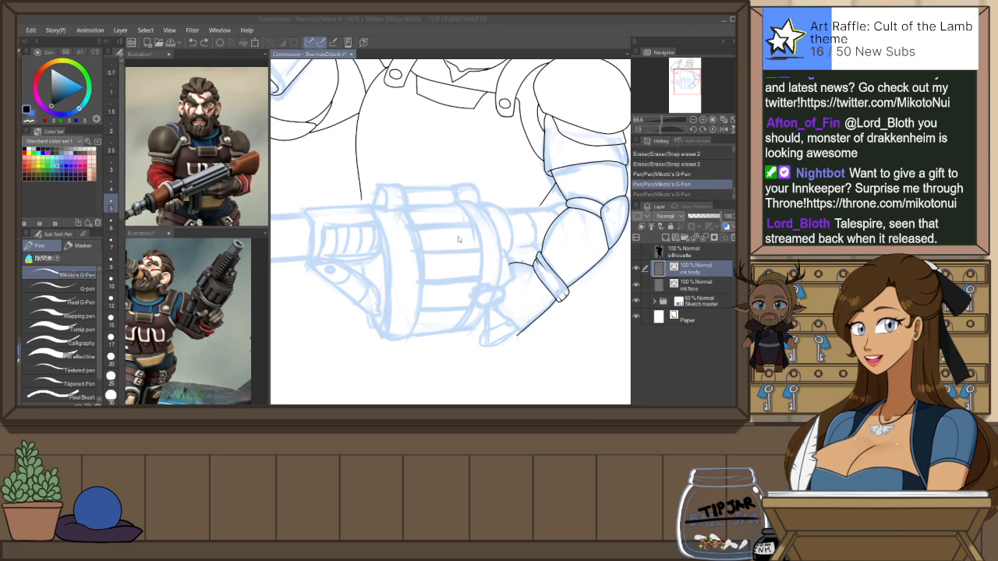
{"action": "key", "text": "Return"}
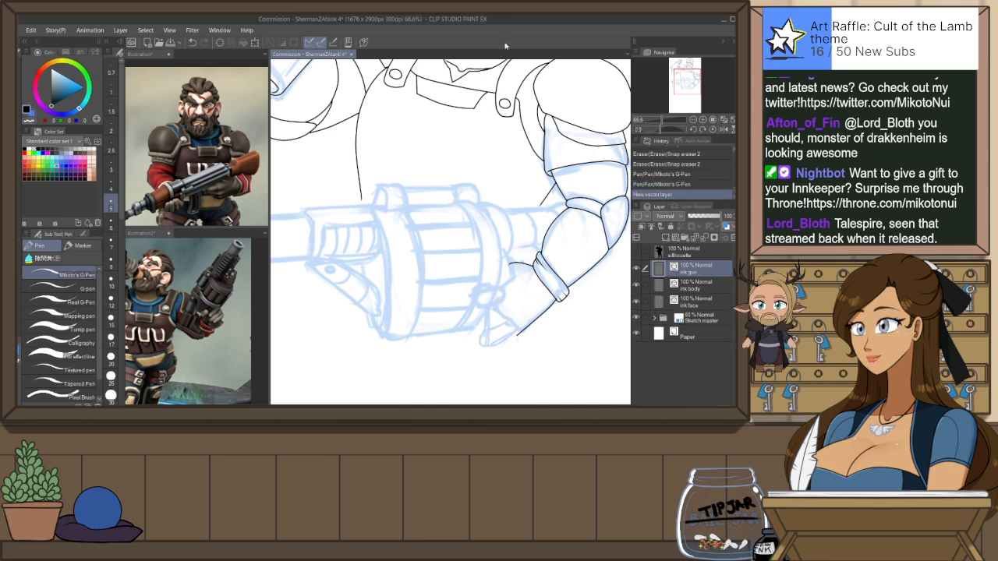
{"action": "left_click_drag", "start_coordinate": [401, 188], "coordinate": [374, 204]}
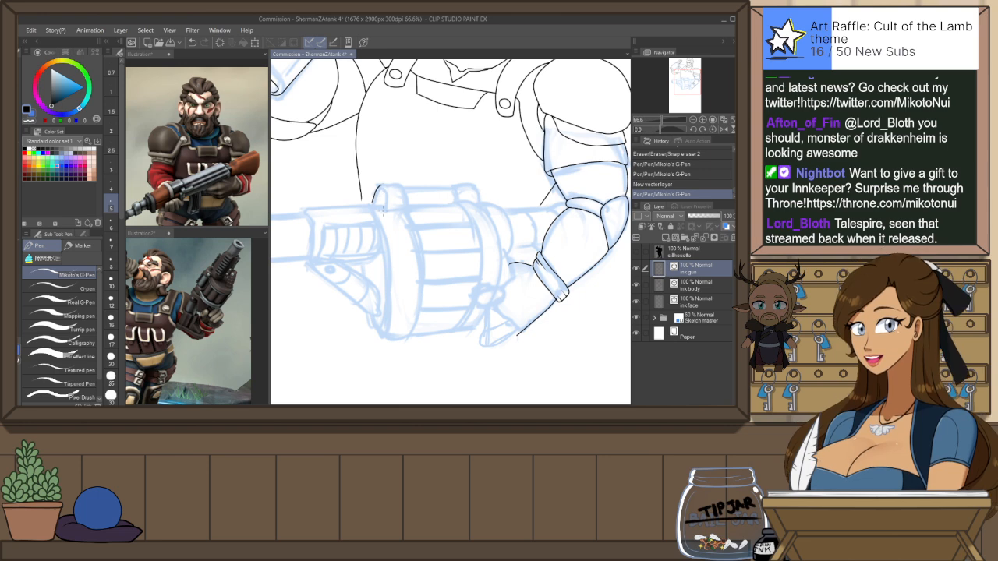
{"action": "key", "text": "h"}
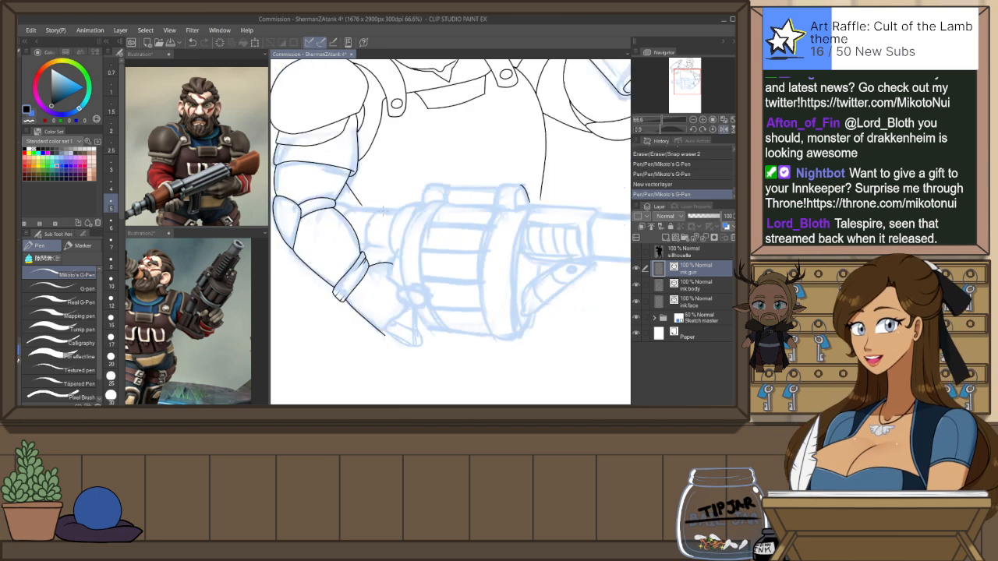
{"action": "key", "text": "ctrl+z"}
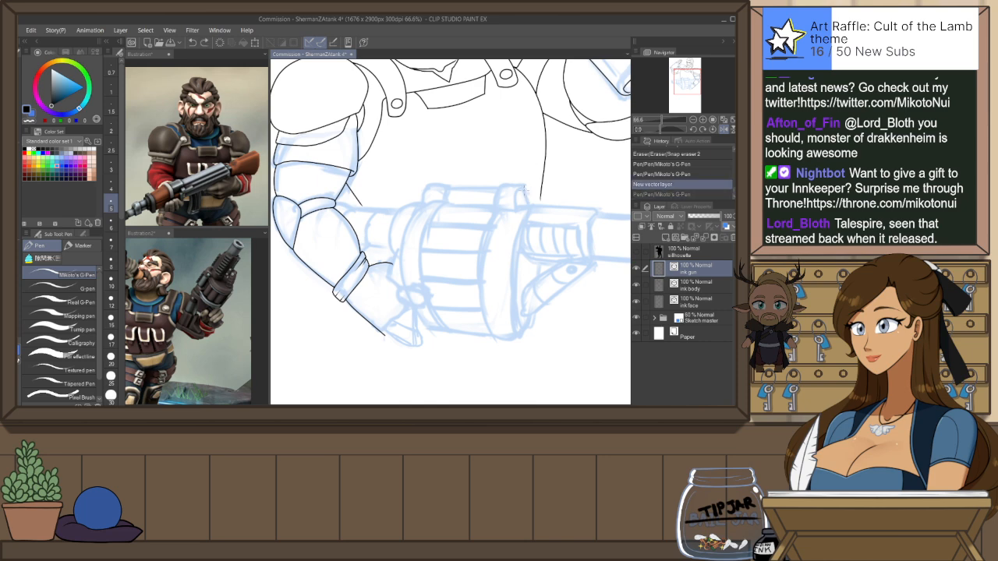
{"action": "key", "text": "ctrl+y"}
{"action": "key", "text": "ctrl+z"}
Ink the narrow rounded arch at the front end of the bracket on top of the gun
{"action": "left_click_drag", "start_coordinate": [516, 191], "coordinate": [530, 205]}
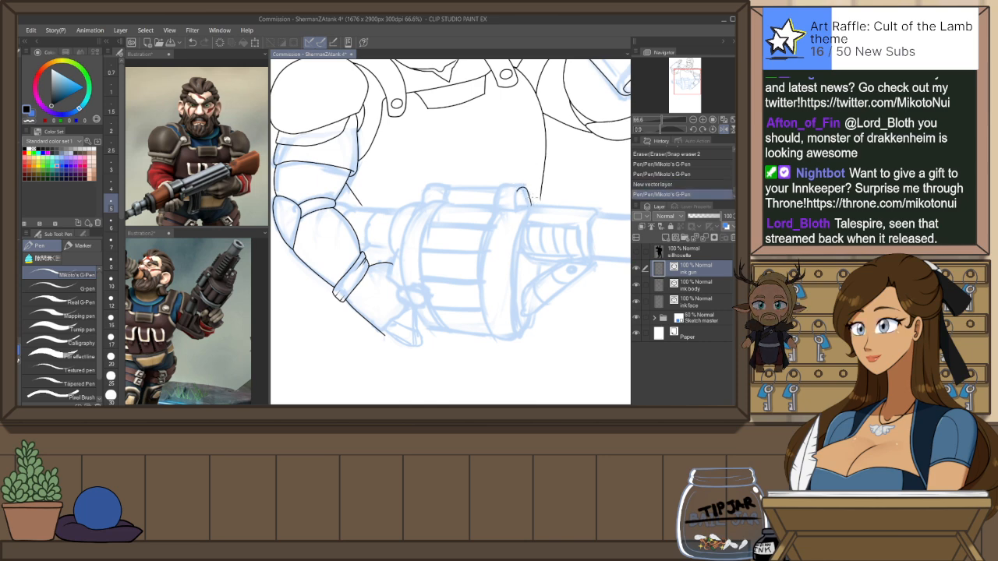
{"action": "scroll", "coordinate": [522, 192], "scroll_direction": "up", "scroll_amount": 3}
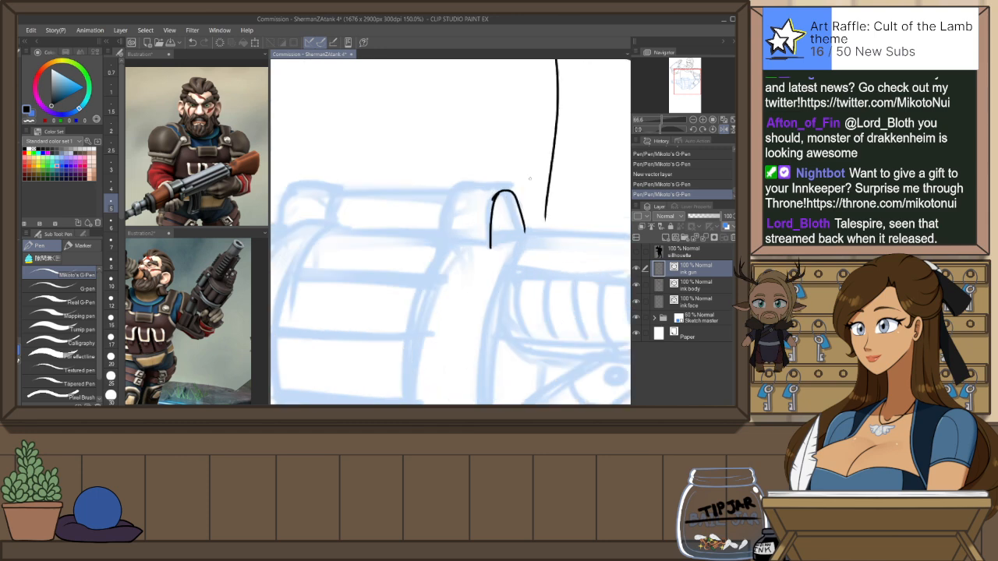
{"action": "key", "text": "ctrl+z"}
{"action": "mouse_move", "coordinate": [500, 192]}
{"action": "left_mouse_down"}
{"action": "mouse_move", "coordinate": [489, 246]}
{"action": "mouse_move", "coordinate": [524, 225]}
{"action": "mouse_move", "coordinate": [493, 242]}
{"action": "mouse_move", "coordinate": [505, 194]}
{"action": "mouse_move", "coordinate": [494, 244]}
{"action": "mouse_move", "coordinate": [528, 228]}
{"action": "left_mouse_up"}
{"action": "key", "text": "ctrl+z"}
{"action": "key", "text": "ctrl+z"}
{"action": "key", "text": "ctrl+z"}
{"action": "key", "text": "ctrl+z"}
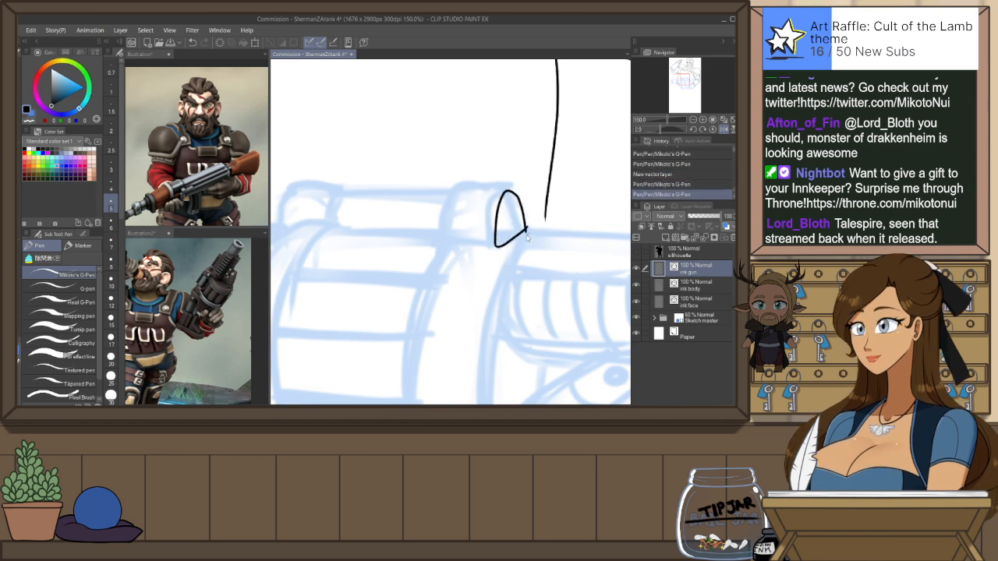
{"action": "key", "text": "ctrl+z"}
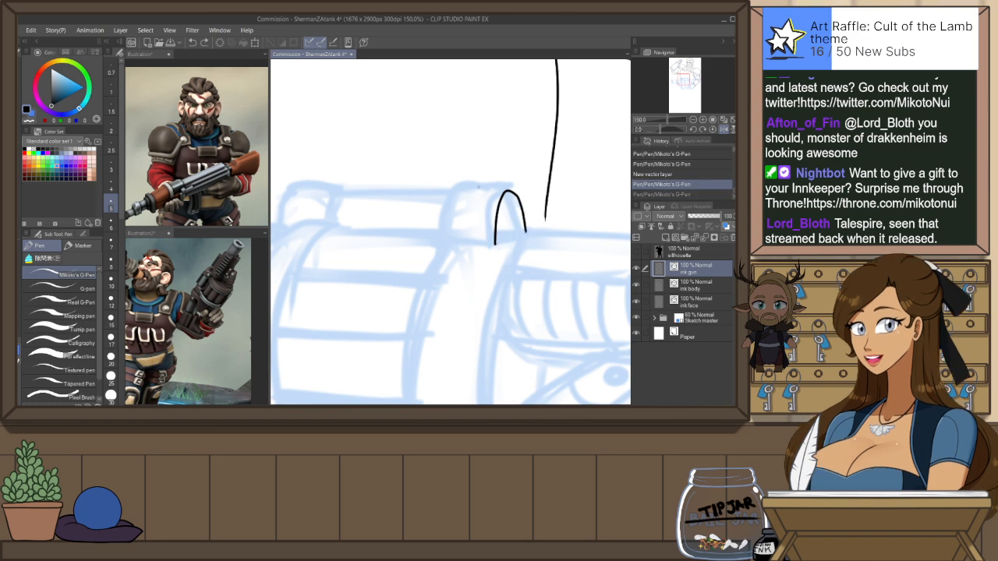
Ink the front bracket's curved rear edge and the top edge joining it to the arch
{"action": "mouse_move", "coordinate": [460, 185]}
{"action": "left_mouse_down"}
{"action": "mouse_move", "coordinate": [446, 237]}
{"action": "mouse_move", "coordinate": [445, 213]}
{"action": "mouse_move", "coordinate": [446, 246]}
{"action": "left_mouse_up"}
{"action": "key", "text": "ctrl+z"}
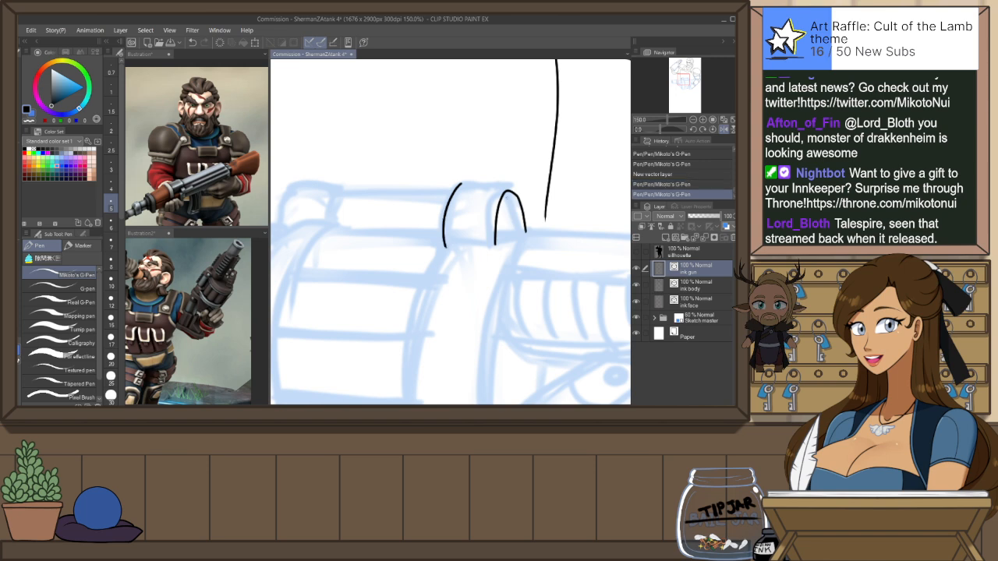
{"action": "key", "text": "h"}
{"action": "key", "text": "shift+space"}
{"action": "mouse_move", "coordinate": [520, 251]}
{"action": "left_mouse_down"}
{"action": "mouse_move", "coordinate": [527, 208]}
{"action": "mouse_move", "coordinate": [511, 189]}
{"action": "left_mouse_up"}
{"action": "left_click_drag", "start_coordinate": [375, 250], "coordinate": [412, 202]}
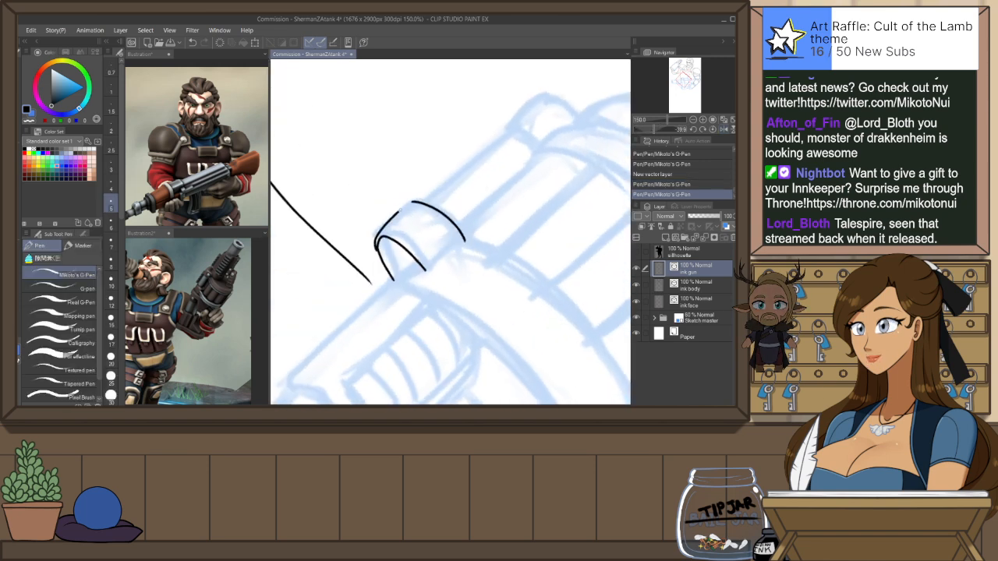
{"action": "key", "text": "ctrl+z"}
{"action": "left_click_drag", "start_coordinate": [378, 238], "coordinate": [413, 201]}
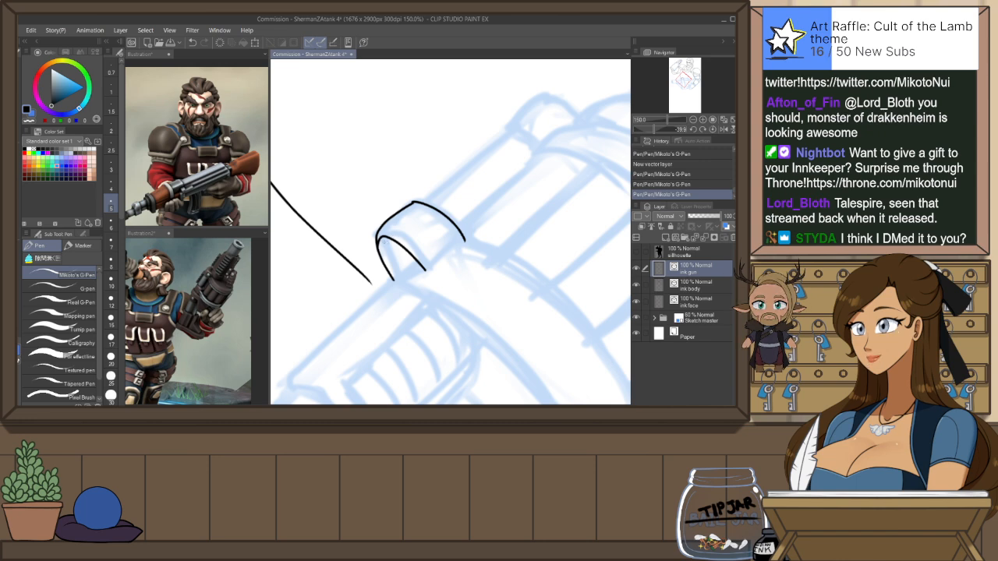
{"action": "key", "text": "ctrl+z"}
{"action": "key", "text": "ctrl+y"}
{"action": "key", "text": "ctrl+z"}
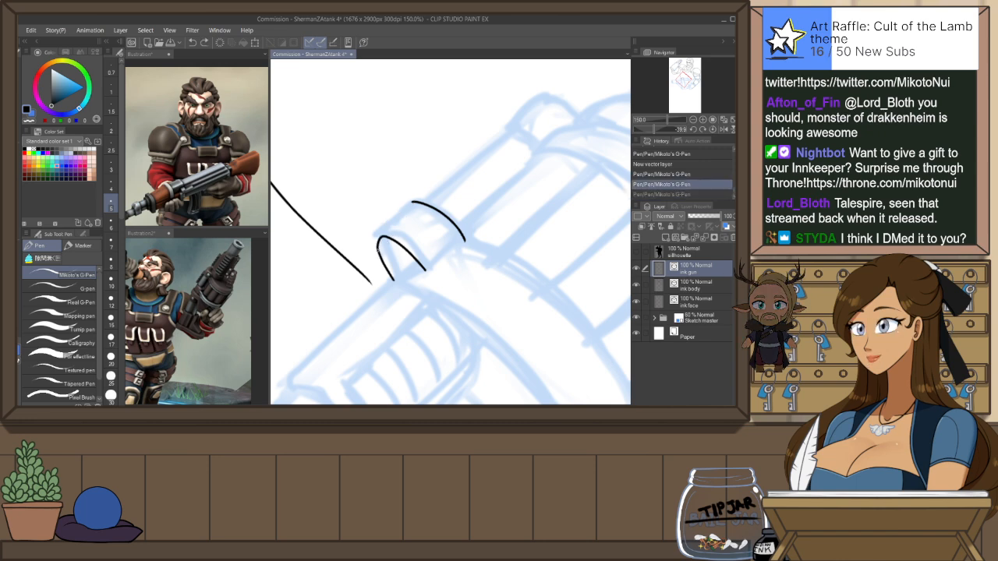
{"action": "key", "text": "ctrl+y"}
Erase the overlapping line end where the front bracket's top edge meets the arch
{"action": "key", "text": "e"}
{"action": "left_click", "coordinate": [381, 247]}
{"action": "key", "text": "ctrl+z"}
{"action": "key", "text": "ctrl+y"}
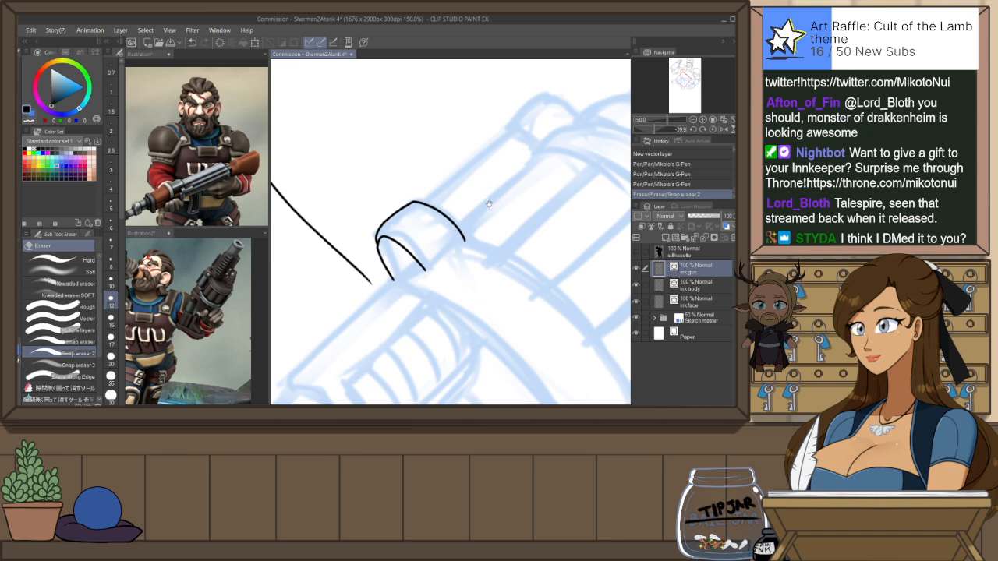
Ink the straight top edge of the gun's rail from the front bracket to the rear bracket
{"action": "left_click_drag", "start_coordinate": [488, 204], "coordinate": [411, 251]}
{"action": "key", "text": "p"}
{"action": "left_click_drag", "start_coordinate": [378, 221], "coordinate": [449, 166]}
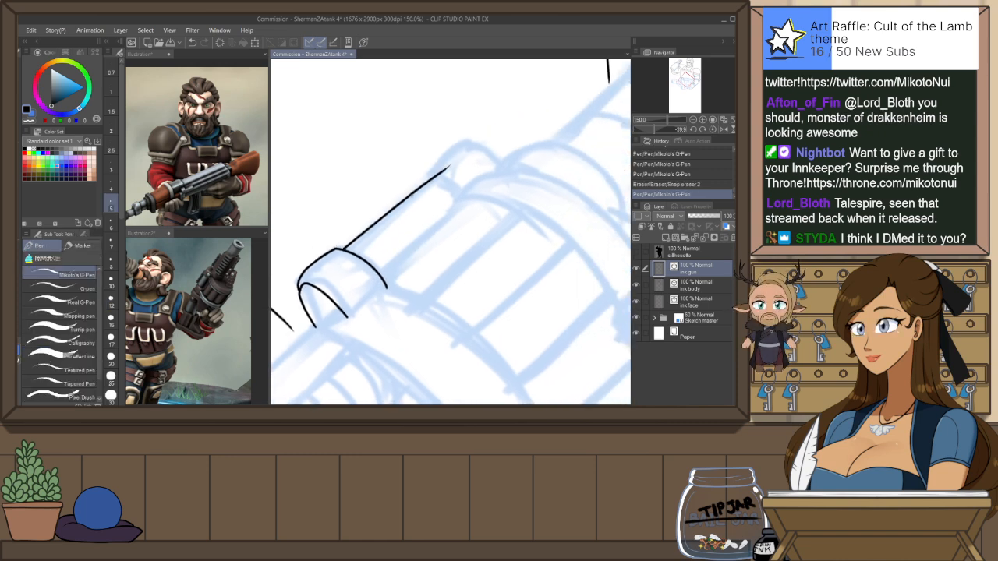
{"action": "key", "text": "ctrl+z"}
{"action": "left_click_drag", "start_coordinate": [343, 248], "coordinate": [428, 173]}
{"action": "key", "text": "ctrl+z"}
{"action": "left_click_drag", "start_coordinate": [343, 248], "coordinate": [440, 165]}
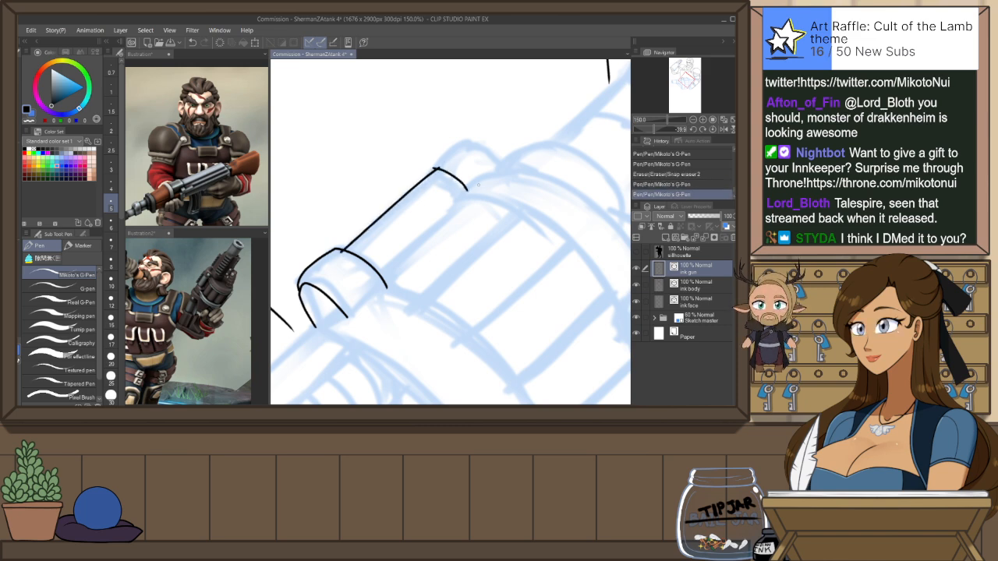
Ink the front and rear curved edges of the rear bracket on top of the gun
{"action": "left_click_drag", "start_coordinate": [427, 170], "coordinate": [464, 190]}
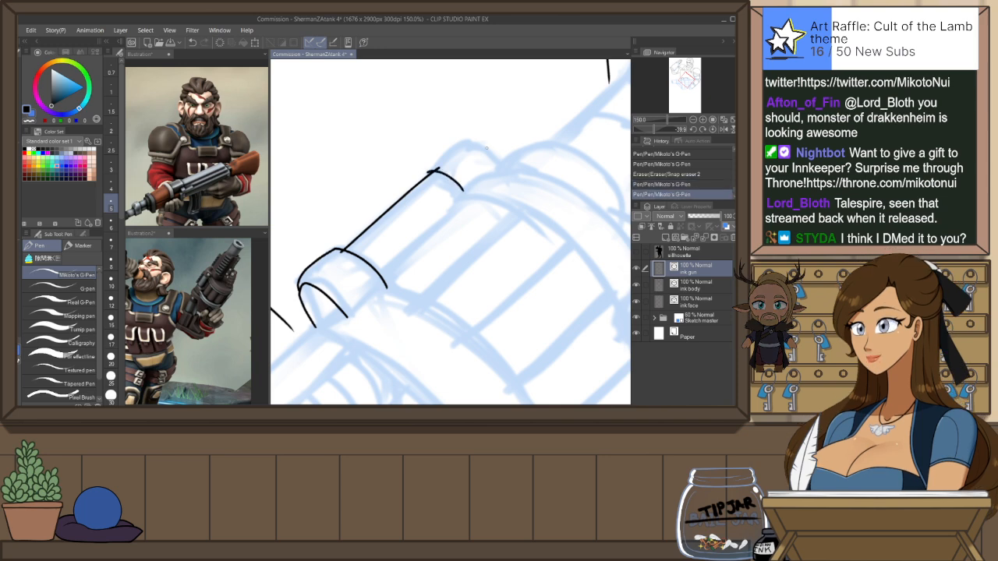
{"action": "key", "text": "h"}
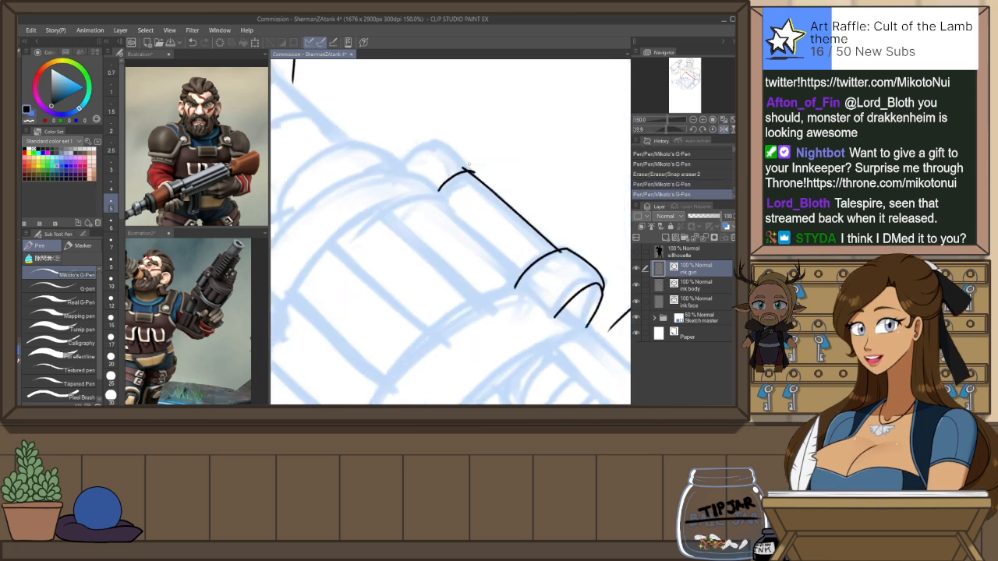
{"action": "key", "text": "ctrl+@"}
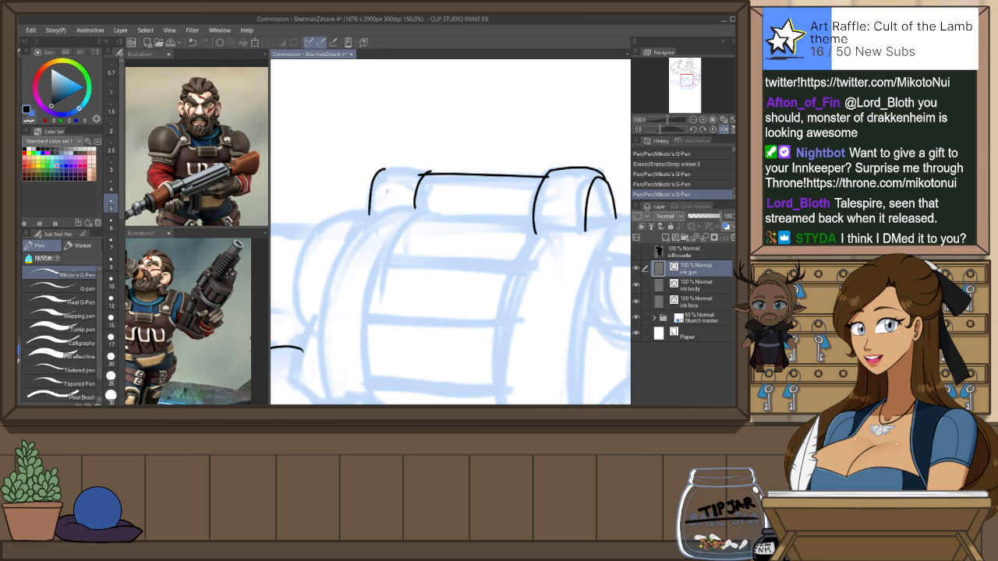
{"action": "left_click_drag", "start_coordinate": [379, 172], "coordinate": [432, 166]}
{"action": "key", "text": "ctrl+z"}
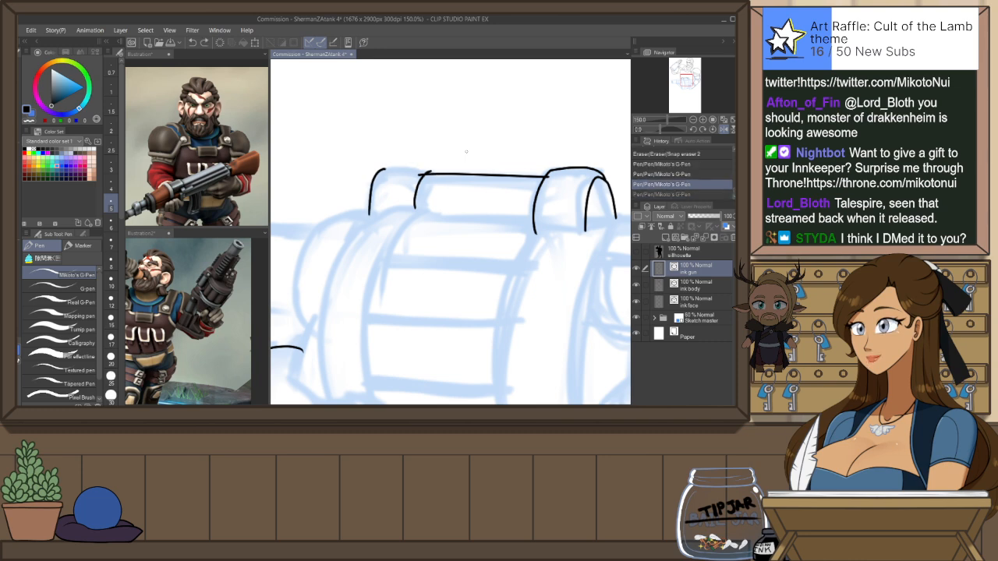
Trim the overlapping line ends at the rear bracket's front corner and ink the bracket's top edge
{"action": "key", "text": "h"}
{"action": "key", "text": "e"}
{"action": "left_click_drag", "start_coordinate": [473, 170], "coordinate": [485, 175]}
{"action": "key", "text": "p"}
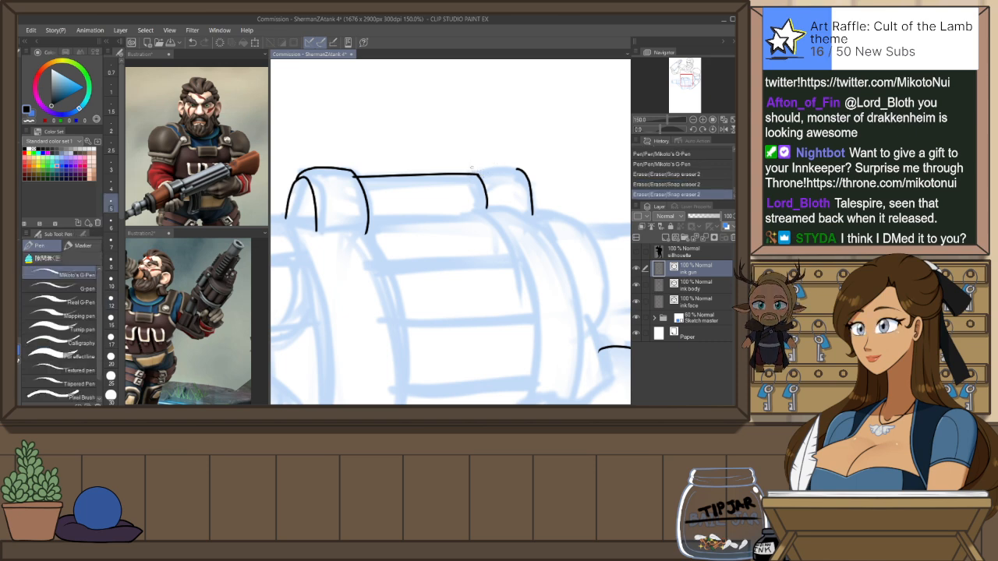
{"action": "key", "text": "ctrl+z"}
{"action": "left_click_drag", "start_coordinate": [471, 171], "coordinate": [520, 169]}
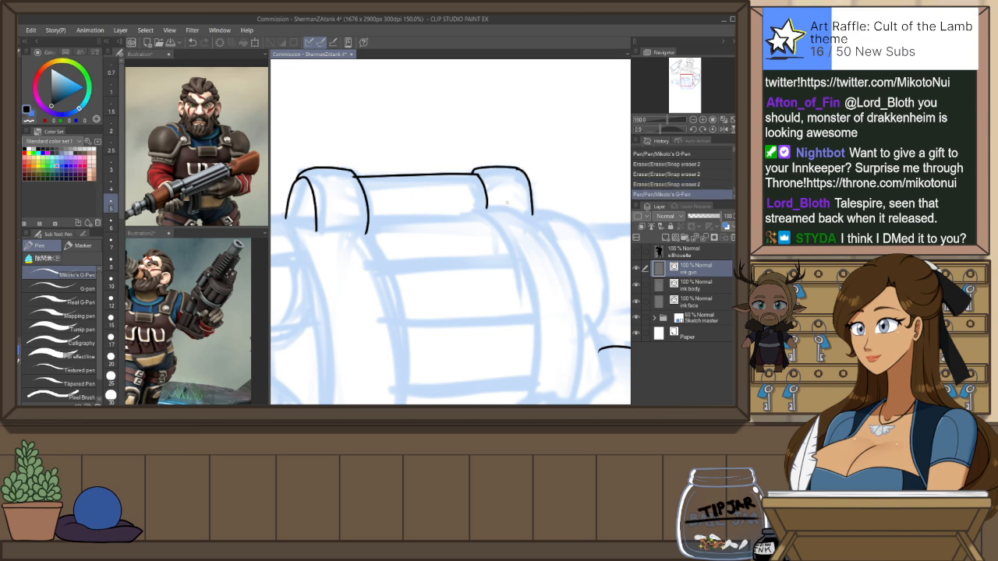
Adjust the vector line at the rear bracket's outer corner so it joins the top edge smoothly
{"action": "key", "text": "o"}
{"action": "left_click", "coordinate": [532, 182]}
{"action": "left_click_drag", "start_coordinate": [524, 156], "coordinate": [525, 154]}
{"action": "left_click", "coordinate": [578, 138]}
Erase the overlapping line ends where the straight rail edge meets the two brackets
{"action": "scroll", "coordinate": [537, 173], "scroll_direction": "up", "scroll_amount": 1}
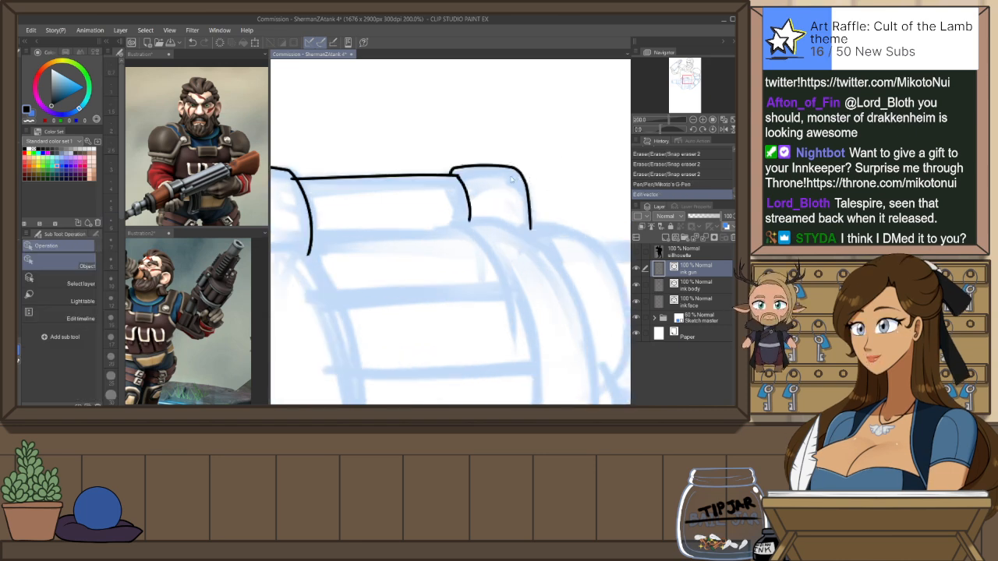
{"action": "left_click", "coordinate": [456, 180]}
{"action": "key", "text": "e"}
{"action": "left_click", "coordinate": [451, 179]}
{"action": "left_click_drag", "start_coordinate": [453, 202], "coordinate": [513, 207]}
{"action": "left_click", "coordinate": [350, 182]}
Ink the bottom edge of the front bracket where it sits on the gun's drum
{"action": "scroll", "coordinate": [481, 164], "scroll_direction": "down", "scroll_amount": 3}
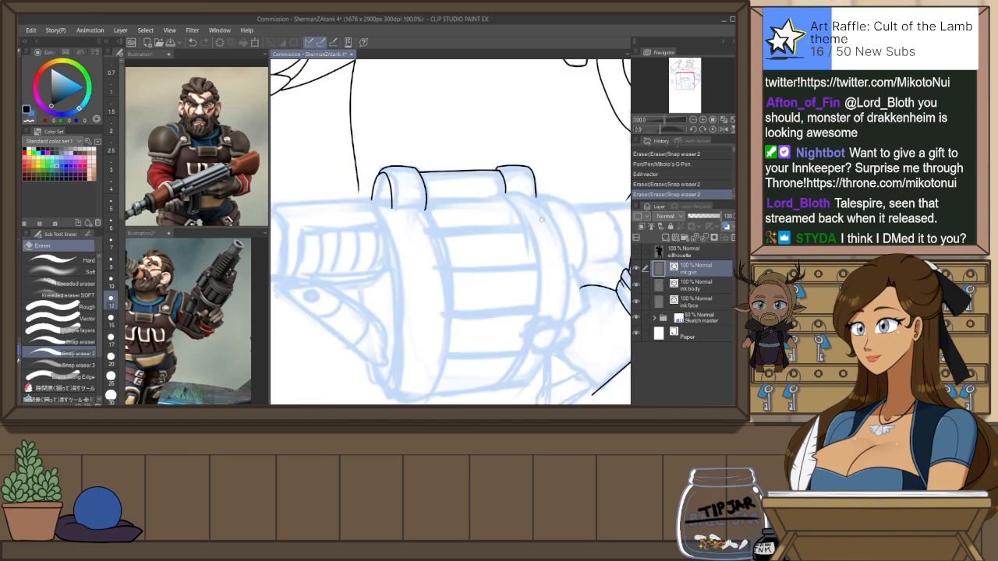
{"action": "left_click_drag", "start_coordinate": [491, 287], "coordinate": [397, 210]}
{"action": "key", "text": "p"}
{"action": "left_click_drag", "start_coordinate": [380, 130], "coordinate": [419, 133]}
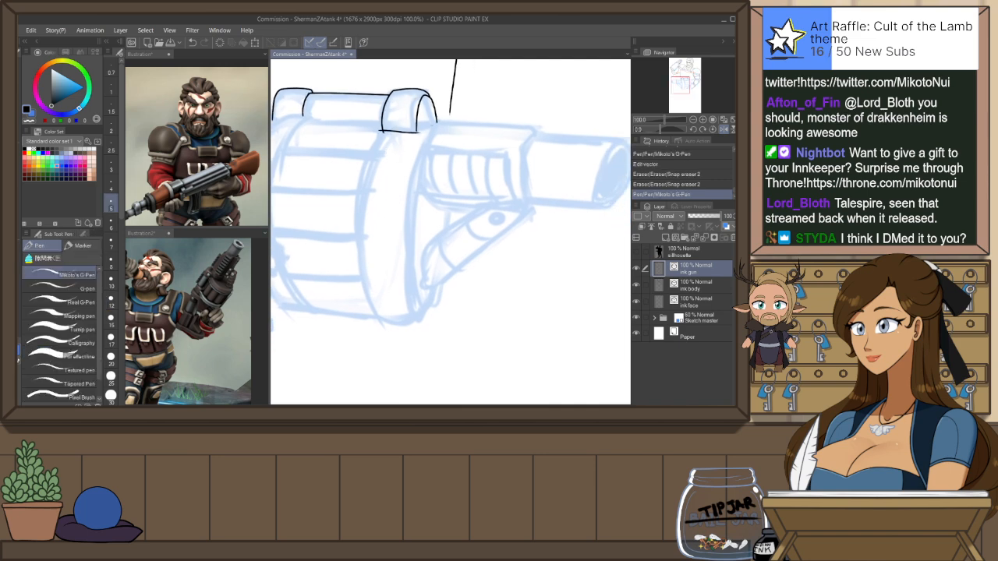
{"action": "key", "text": "ctrl+z"}
{"action": "key", "text": "ctrl+y"}
{"action": "key", "text": "ctrl+z"}
{"action": "key", "text": "ctrl+y"}
{"action": "key", "text": "ctrl+z"}
{"action": "key", "text": "ctrl+y"}
Erase the line ends overshooting the front bracket's lower corners
{"action": "key", "text": "e"}
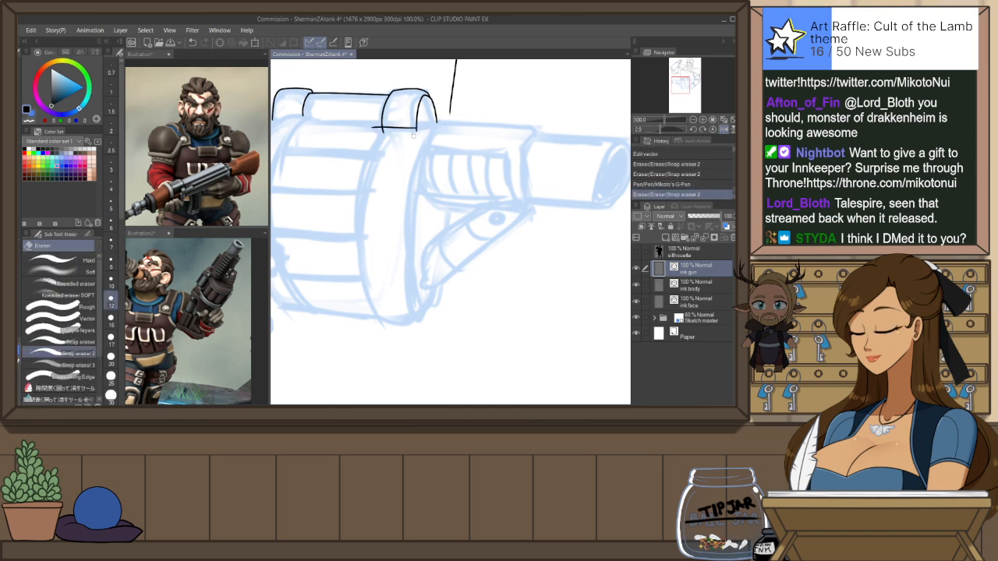
{"action": "left_click", "coordinate": [419, 138]}
{"action": "left_click", "coordinate": [419, 138]}
{"action": "left_click", "coordinate": [377, 129]}
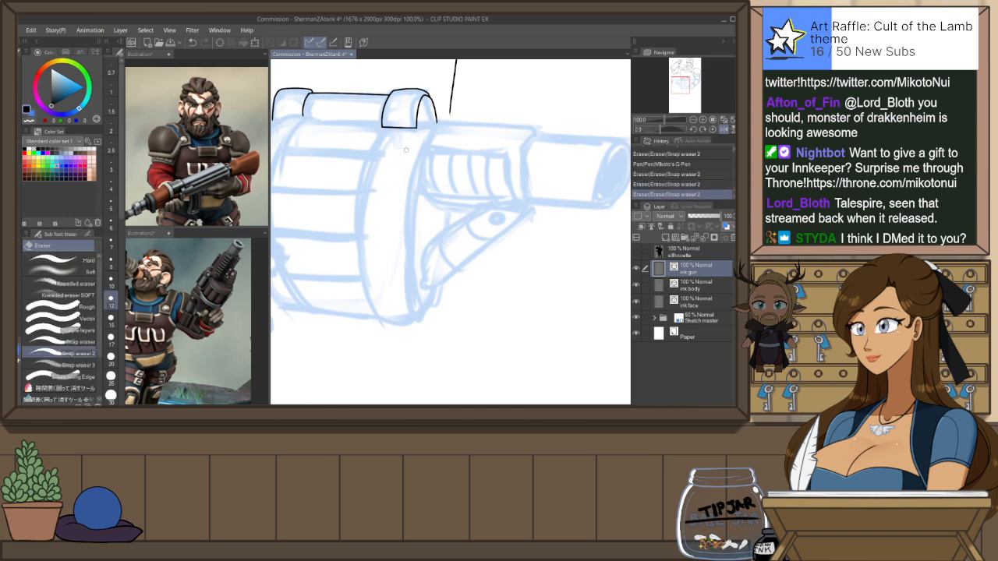
Ink the long rear curve of the drum's front rim, from the front bracket's lower corner to the drum's underside
{"action": "key", "text": "p"}
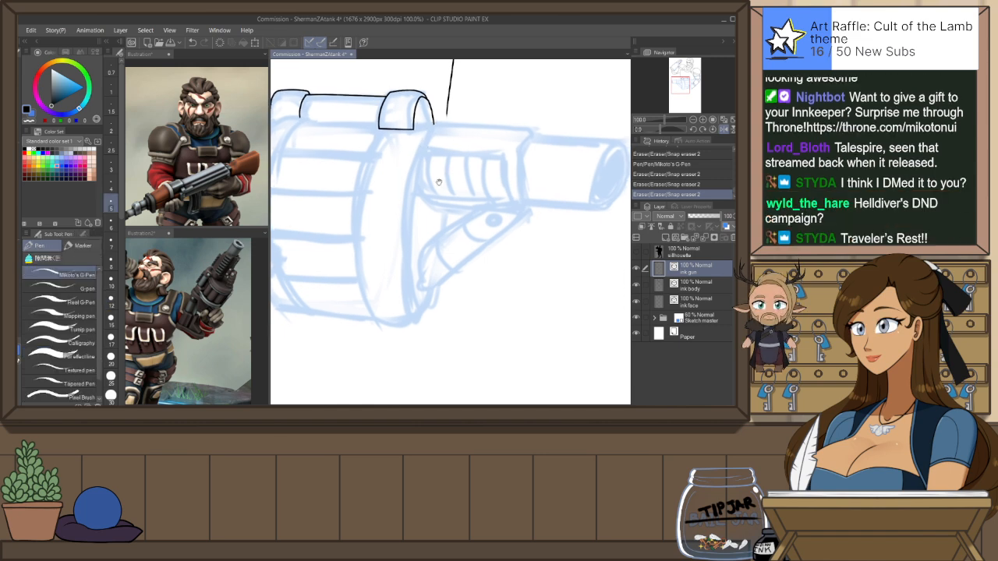
{"action": "left_click_drag", "start_coordinate": [448, 177], "coordinate": [429, 183]}
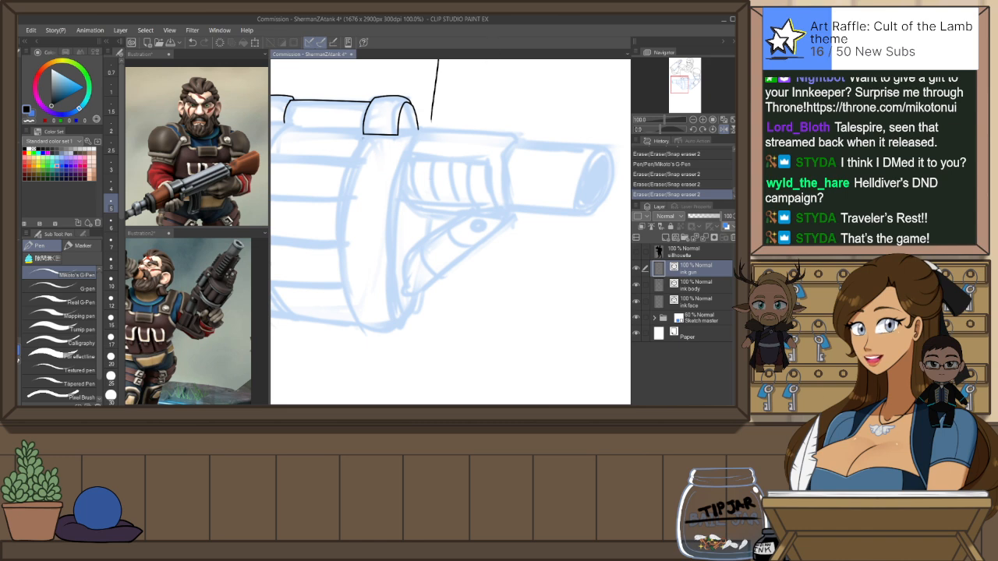
{"action": "left_click_drag", "start_coordinate": [363, 135], "coordinate": [338, 249]}
{"action": "key", "text": "ctrl+z"}
{"action": "mouse_move", "coordinate": [363, 135]}
{"action": "left_mouse_down"}
{"action": "mouse_move", "coordinate": [335, 275]}
{"action": "mouse_move", "coordinate": [389, 327]}
{"action": "left_mouse_up"}
{"action": "key", "text": "ctrl+z"}
{"action": "mouse_move", "coordinate": [364, 135]}
{"action": "left_mouse_down"}
{"action": "mouse_move", "coordinate": [336, 245]}
{"action": "mouse_move", "coordinate": [390, 327]}
{"action": "left_mouse_up"}
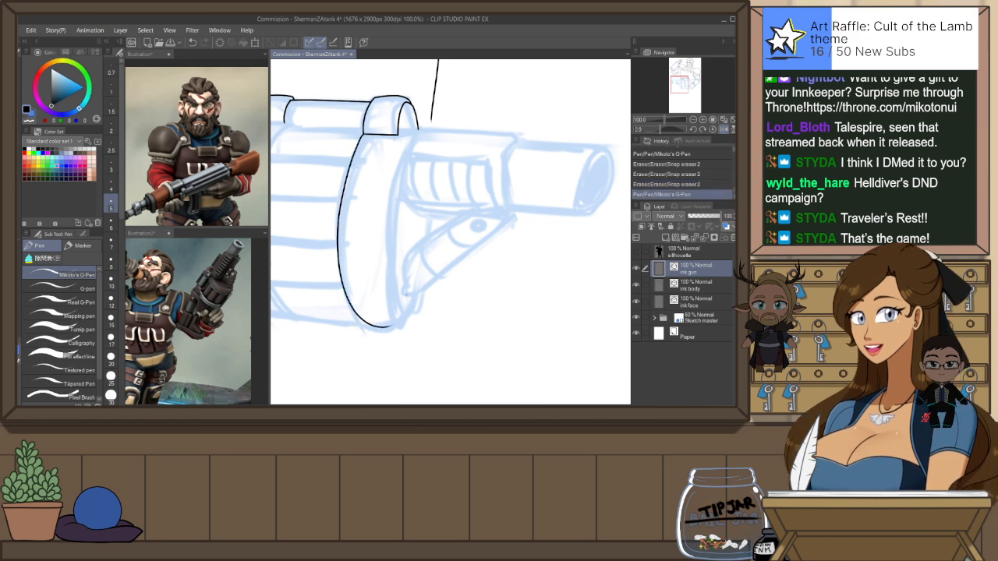
{"action": "mouse_move", "coordinate": [418, 131]}
{"action": "left_mouse_down"}
{"action": "mouse_move", "coordinate": [400, 162]}
{"action": "mouse_move", "coordinate": [389, 316]}
{"action": "left_mouse_up"}
{"action": "key", "text": "ctrl+z"}
{"action": "mouse_move", "coordinate": [415, 130]}
{"action": "left_mouse_down"}
{"action": "mouse_move", "coordinate": [390, 203]}
{"action": "mouse_move", "coordinate": [410, 319]}
{"action": "left_mouse_up"}
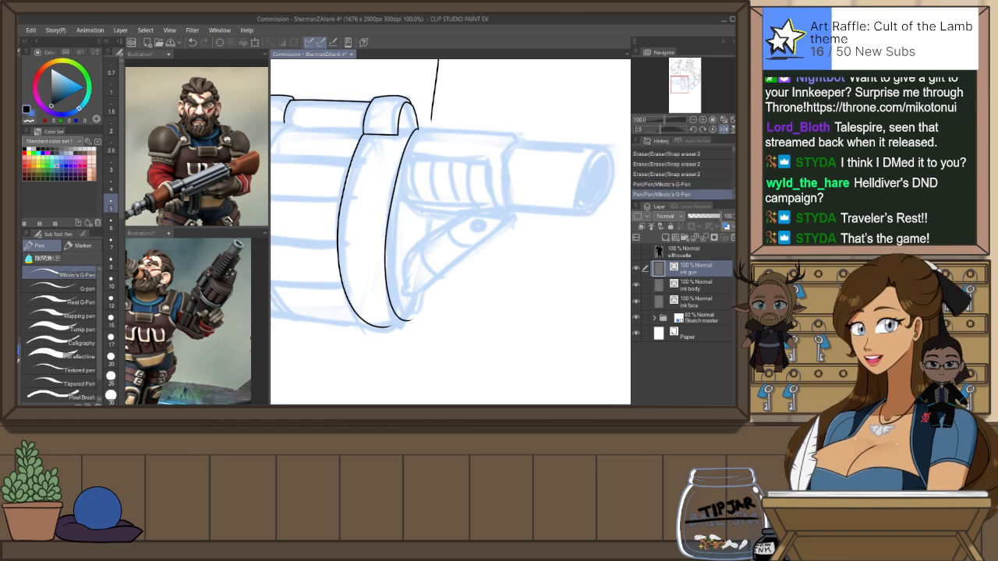
{"action": "key", "text": "ctrl+z"}
{"action": "mouse_move", "coordinate": [415, 130]}
{"action": "left_mouse_down"}
{"action": "mouse_move", "coordinate": [384, 226]}
{"action": "mouse_move", "coordinate": [406, 321]}
{"action": "left_mouse_up"}
{"action": "key", "text": "ctrl+z"}
{"action": "mouse_move", "coordinate": [417, 130]}
{"action": "left_mouse_down"}
{"action": "mouse_move", "coordinate": [389, 284]}
{"action": "mouse_move", "coordinate": [410, 316]}
{"action": "left_mouse_up"}
{"action": "key", "text": "ctrl+z"}
{"action": "mouse_move", "coordinate": [417, 129]}
{"action": "left_mouse_down"}
{"action": "mouse_move", "coordinate": [391, 176]}
{"action": "mouse_move", "coordinate": [404, 314]}
{"action": "left_mouse_up"}
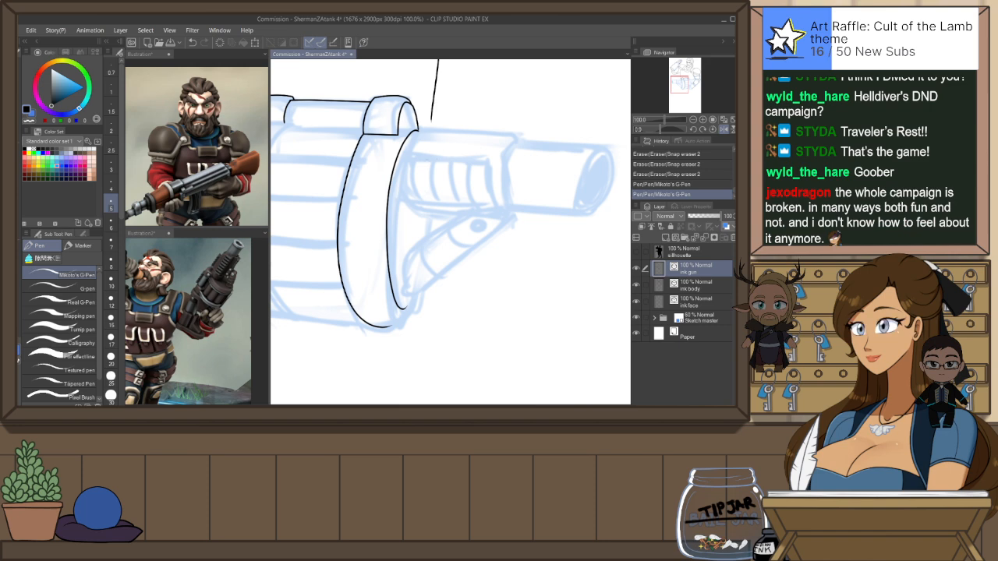
{"action": "mouse_move", "coordinate": [417, 131]}
{"action": "left_mouse_down"}
{"action": "mouse_move", "coordinate": [384, 234]}
{"action": "mouse_move", "coordinate": [394, 328]}
{"action": "left_mouse_up"}
{"action": "key", "text": "ctrl+z"}
{"action": "mouse_move", "coordinate": [418, 130]}
{"action": "left_mouse_down"}
{"action": "mouse_move", "coordinate": [388, 305]}
{"action": "mouse_move", "coordinate": [418, 282]}
{"action": "left_mouse_up"}
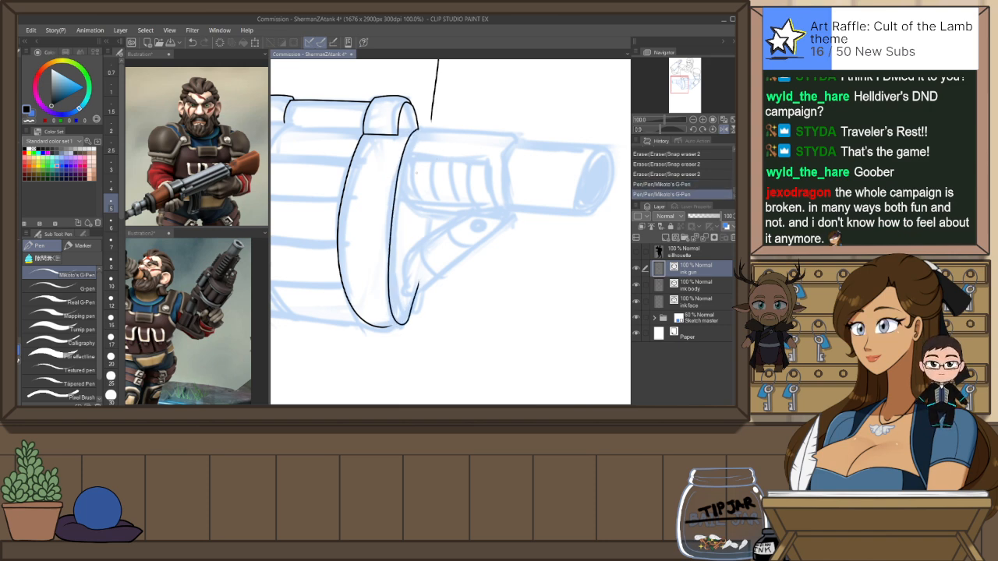
{"action": "key", "text": "ctrl+z"}
{"action": "left_click_drag", "start_coordinate": [415, 133], "coordinate": [392, 212]}
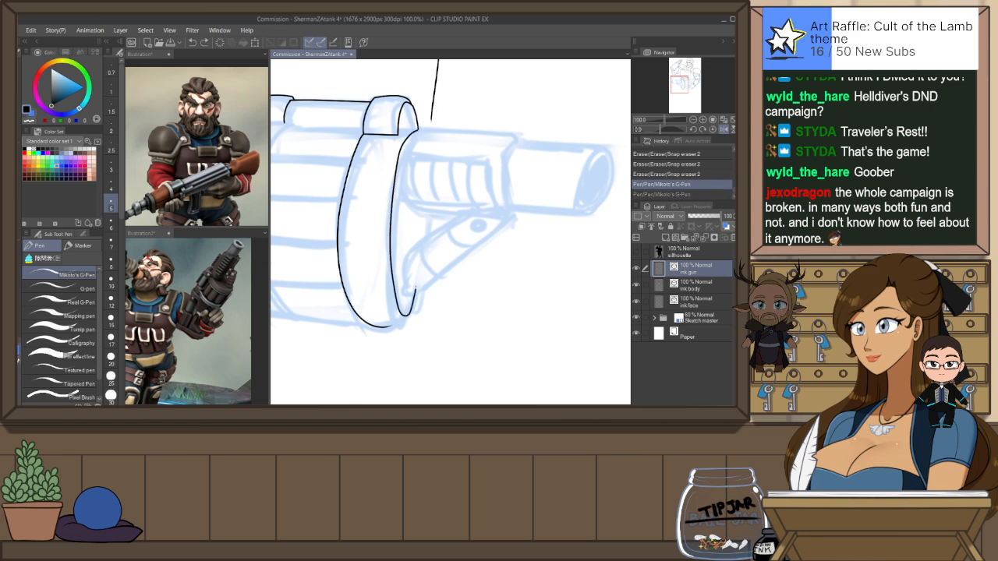
{"action": "left_click_drag", "start_coordinate": [416, 287], "coordinate": [416, 284]}
{"action": "key", "text": "ctrl+z"}
{"action": "mouse_move", "coordinate": [417, 130]}
{"action": "left_mouse_down"}
{"action": "mouse_move", "coordinate": [388, 212]}
{"action": "mouse_move", "coordinate": [391, 315]}
{"action": "mouse_move", "coordinate": [421, 285]}
{"action": "left_mouse_up"}
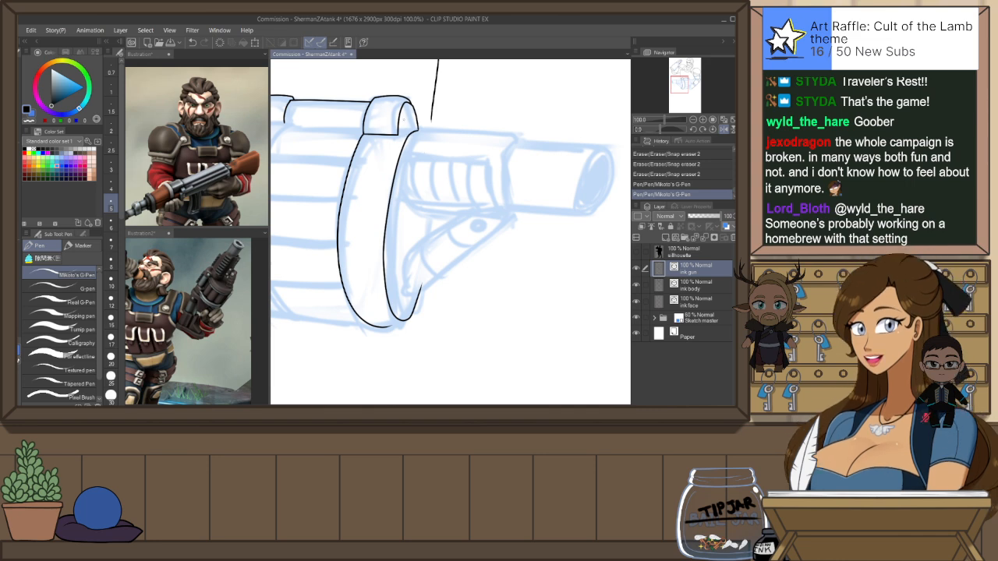
{"action": "key", "text": "ctrl+z"}
{"action": "left_click_drag", "start_coordinate": [418, 130], "coordinate": [387, 156]}
{"action": "key", "text": "ctrl+z"}
{"action": "left_click_drag", "start_coordinate": [393, 145], "coordinate": [405, 318]}
{"action": "key", "text": "ctrl+z"}
Ink the front curve of the drum's rim from the bracket's outer end around to the underside
{"action": "mouse_move", "coordinate": [417, 127]}
{"action": "left_mouse_down"}
{"action": "mouse_move", "coordinate": [391, 155]}
{"action": "mouse_move", "coordinate": [387, 278]}
{"action": "left_mouse_up"}
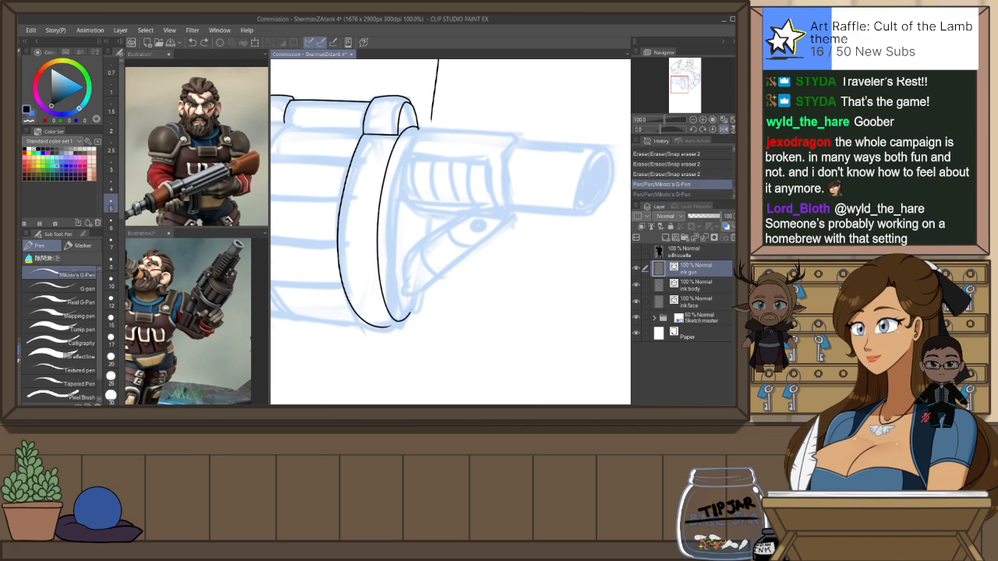
{"action": "scroll", "coordinate": [440, 293], "scroll_direction": "down", "scroll_amount": 2}
{"action": "scroll", "coordinate": [440, 293], "scroll_direction": "down", "scroll_amount": 1}
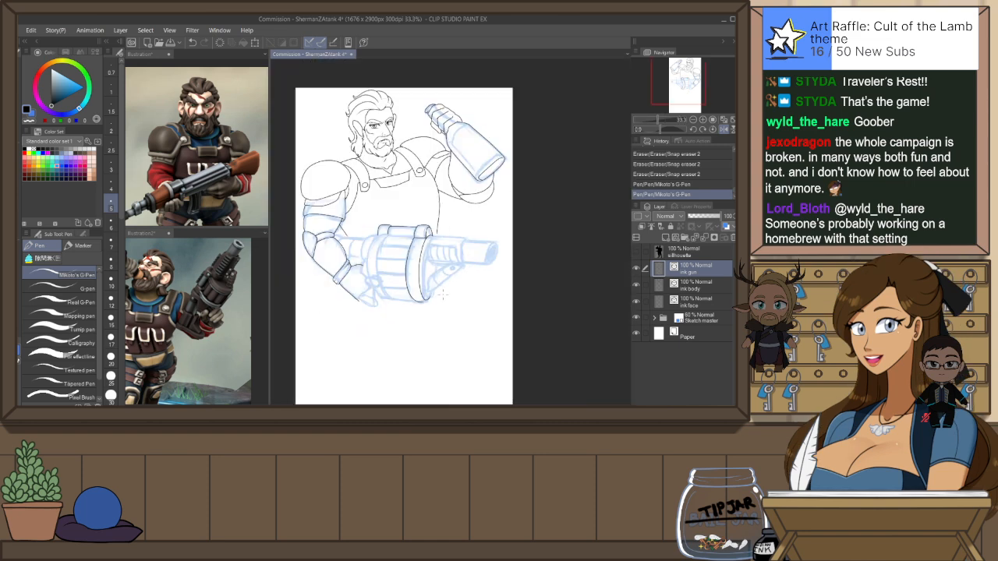
{"action": "scroll", "coordinate": [442, 302], "scroll_direction": "up", "scroll_amount": 2}
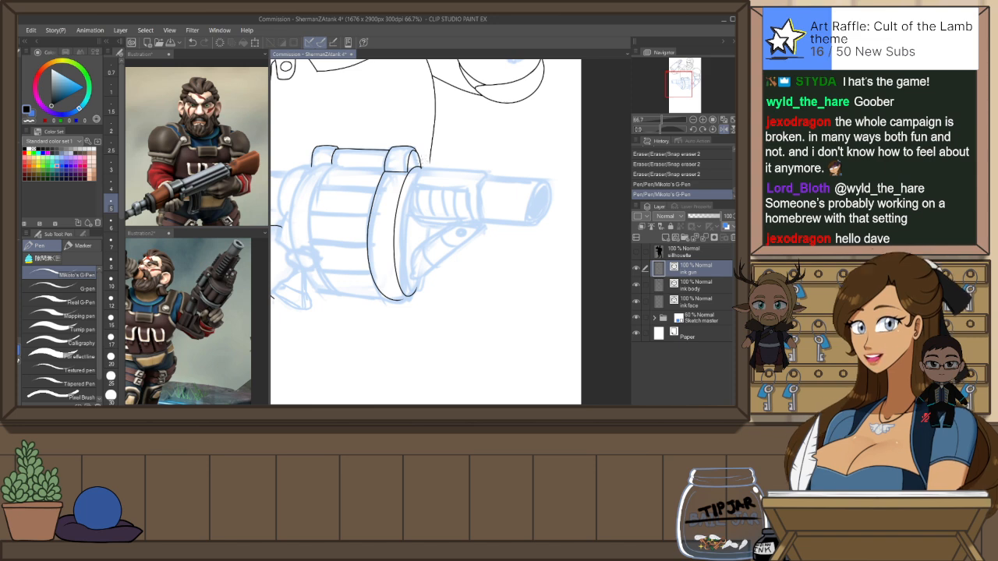
Pinch the upper end of the rim's front curve into shape and erase its overshoot at the bracket
{"action": "key", "text": "y"}
{"action": "left_click_drag", "start_coordinate": [403, 201], "coordinate": [412, 181]}
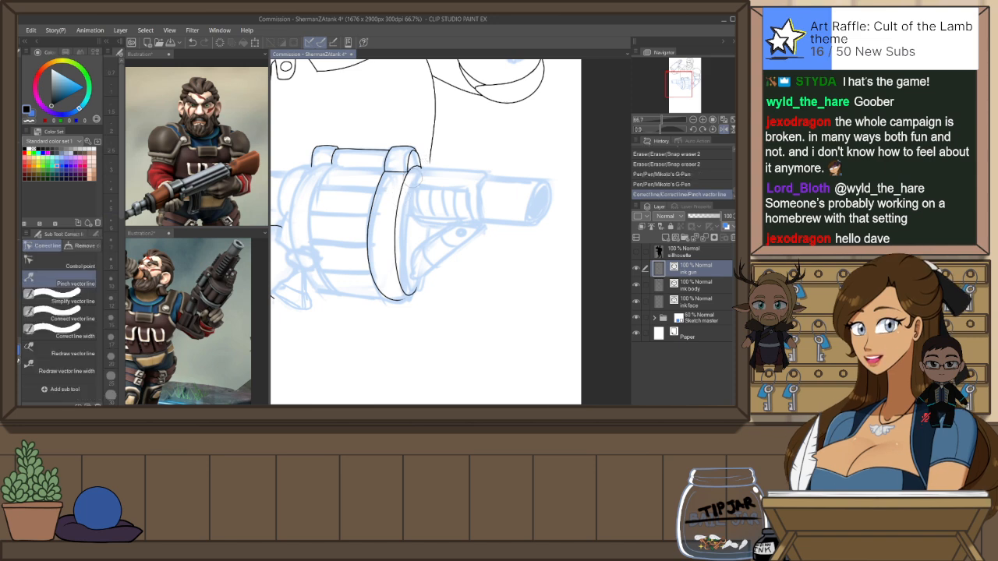
{"action": "key", "text": "e"}
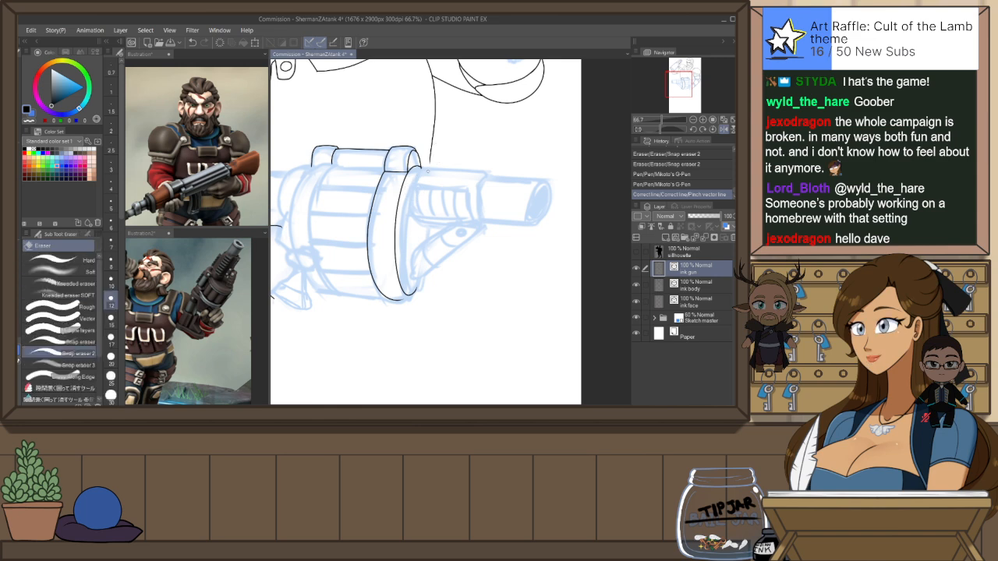
{"action": "scroll", "coordinate": [421, 167], "scroll_direction": "up", "scroll_amount": 1}
{"action": "left_click", "coordinate": [417, 166]}
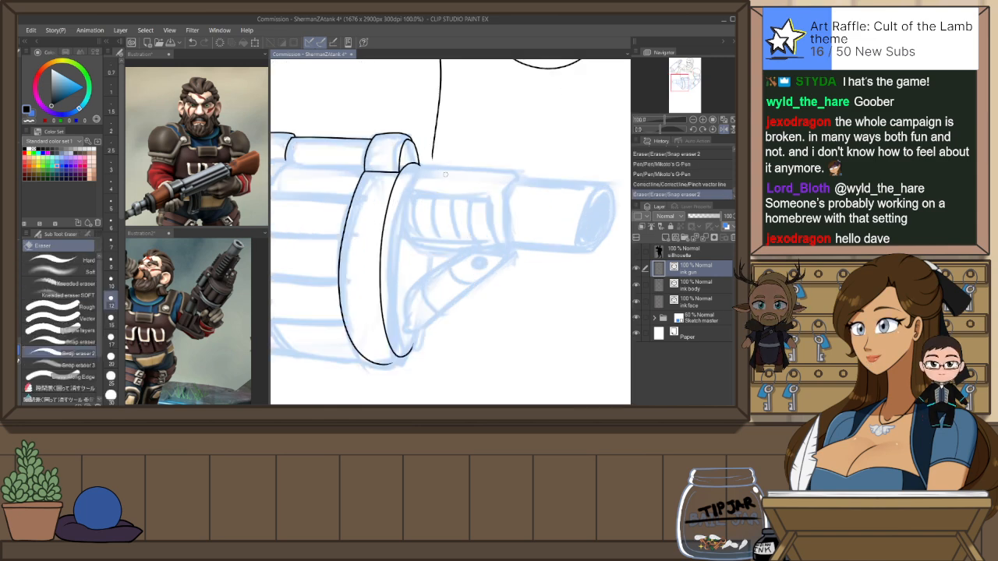
Ink a small round rivet on the front bracket and the barrel housing's upper edge with its rounded front corner
{"action": "key", "text": "h"}
{"action": "key", "text": "r"}
{"action": "left_click_drag", "start_coordinate": [499, 163], "coordinate": [458, 146]}
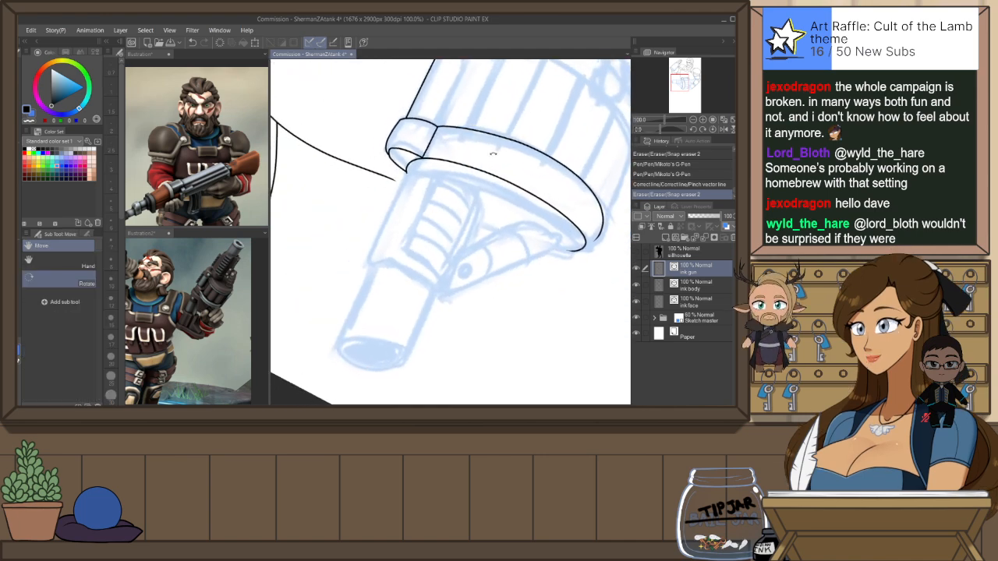
{"action": "key", "text": "e"}
{"action": "key", "text": "p"}
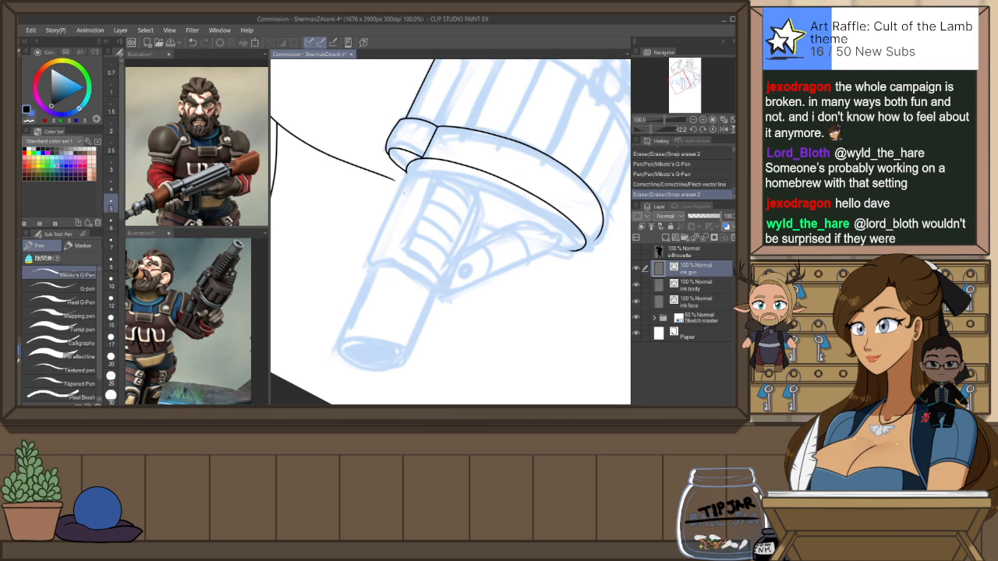
{"action": "left_click_drag", "start_coordinate": [420, 131], "coordinate": [418, 131]}
{"action": "left_click_drag", "start_coordinate": [407, 170], "coordinate": [366, 257]}
{"action": "key", "text": "ctrl+z"}
{"action": "left_click_drag", "start_coordinate": [406, 172], "coordinate": [367, 272]}
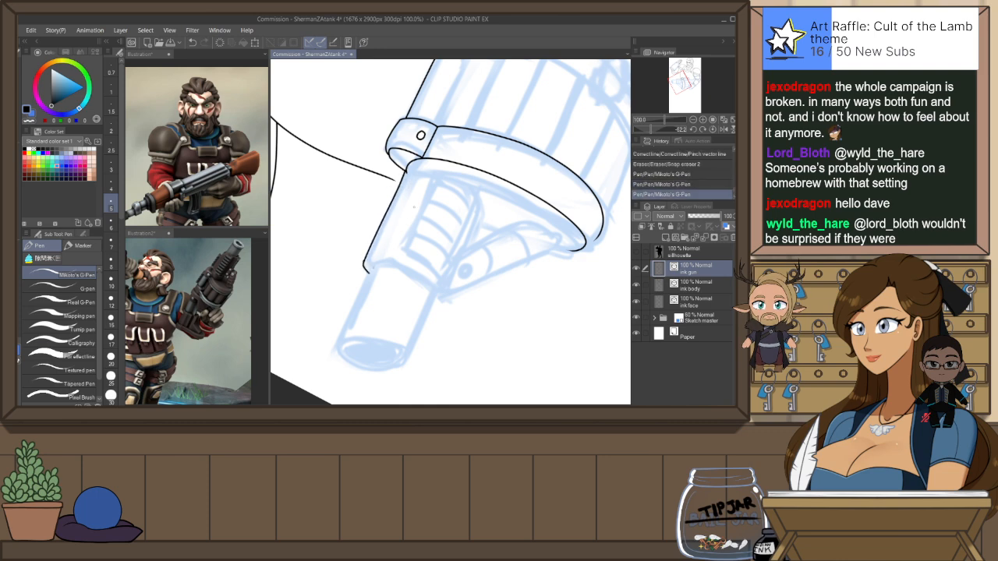
Erase the overlapping line ends where the barrel housing's upper edge meets the drum's rim
{"action": "key", "text": "ctrl+z"}
{"action": "key", "text": "e"}
{"action": "left_click", "coordinate": [410, 171]}
{"action": "left_click", "coordinate": [412, 180]}
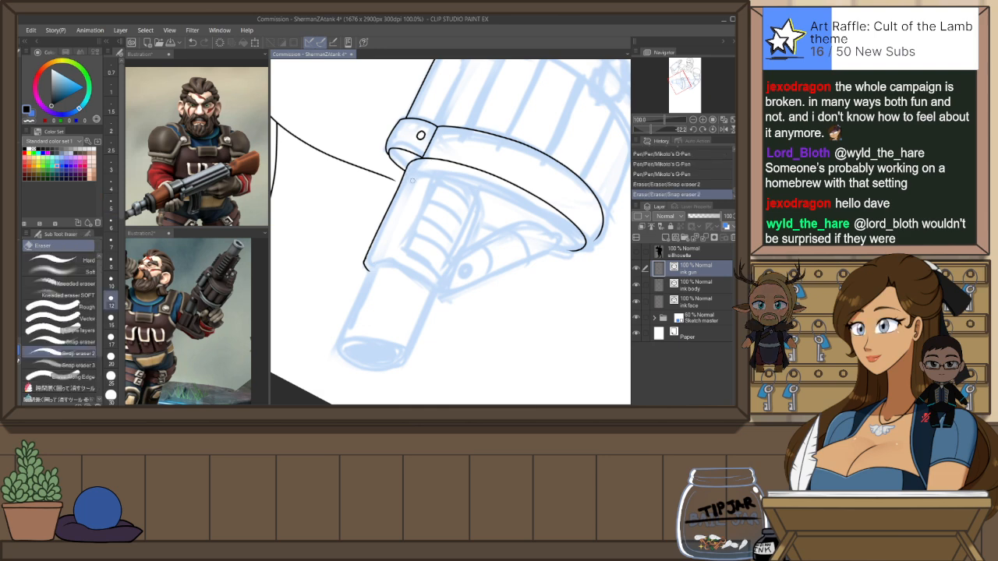
Try to ink the barrel housing's front edge with an angled upper corner running down to the foregrip brace
{"action": "key", "text": "h"}
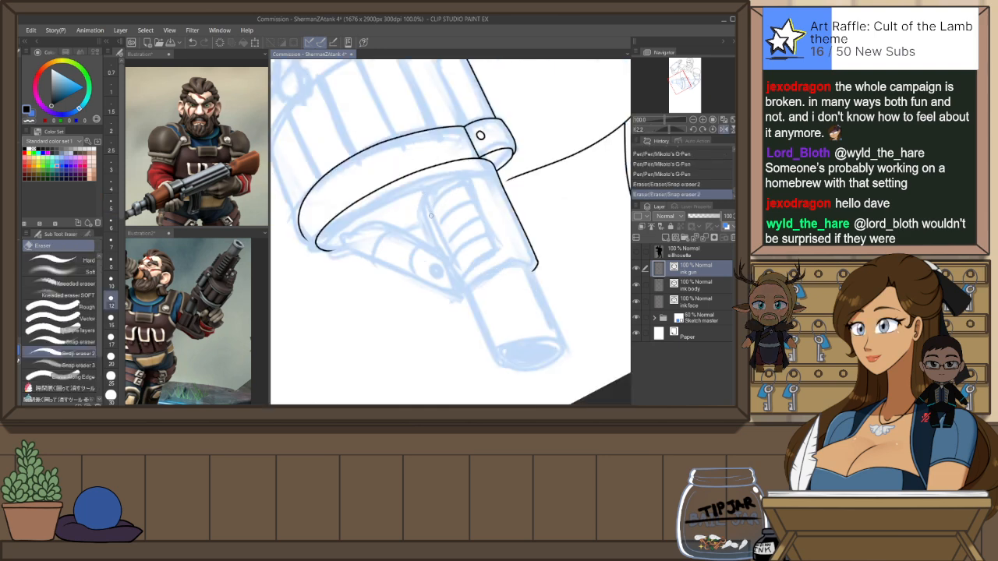
{"action": "key", "text": "r"}
{"action": "mouse_move", "coordinate": [430, 215]}
{"action": "left_mouse_down"}
{"action": "mouse_move", "coordinate": [466, 191]}
{"action": "mouse_move", "coordinate": [480, 172]}
{"action": "mouse_move", "coordinate": [473, 161]}
{"action": "mouse_move", "coordinate": [510, 200]}
{"action": "left_mouse_up"}
{"action": "key", "text": "p"}
{"action": "key", "text": "ctrl+z"}
{"action": "key", "text": "ctrl+z"}
{"action": "mouse_move", "coordinate": [474, 145]}
{"action": "left_mouse_down"}
{"action": "mouse_move", "coordinate": [473, 171]}
{"action": "mouse_move", "coordinate": [511, 211]}
{"action": "left_mouse_up"}
{"action": "key", "text": "ctrl+at"}
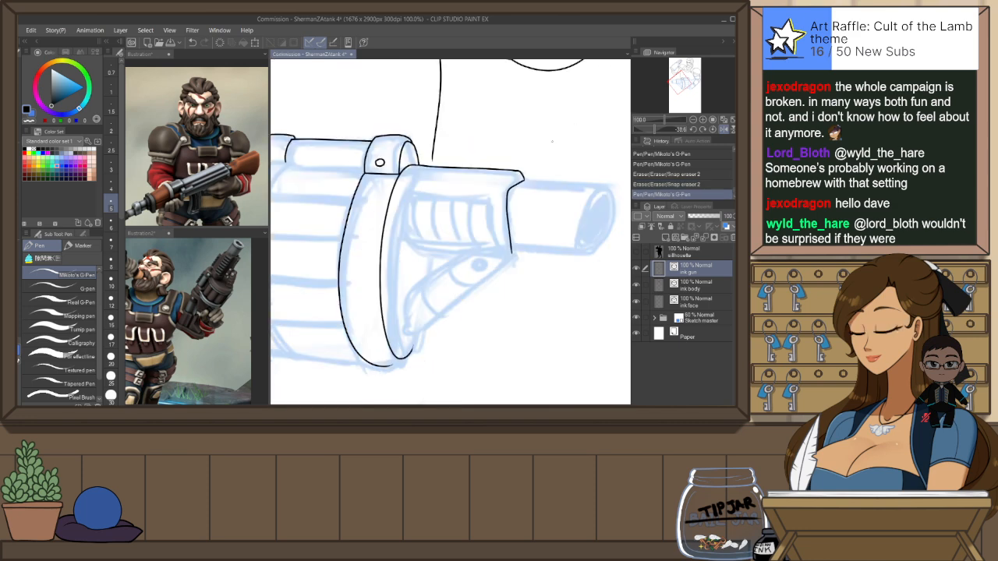
{"action": "key", "text": "ctrl+z"}
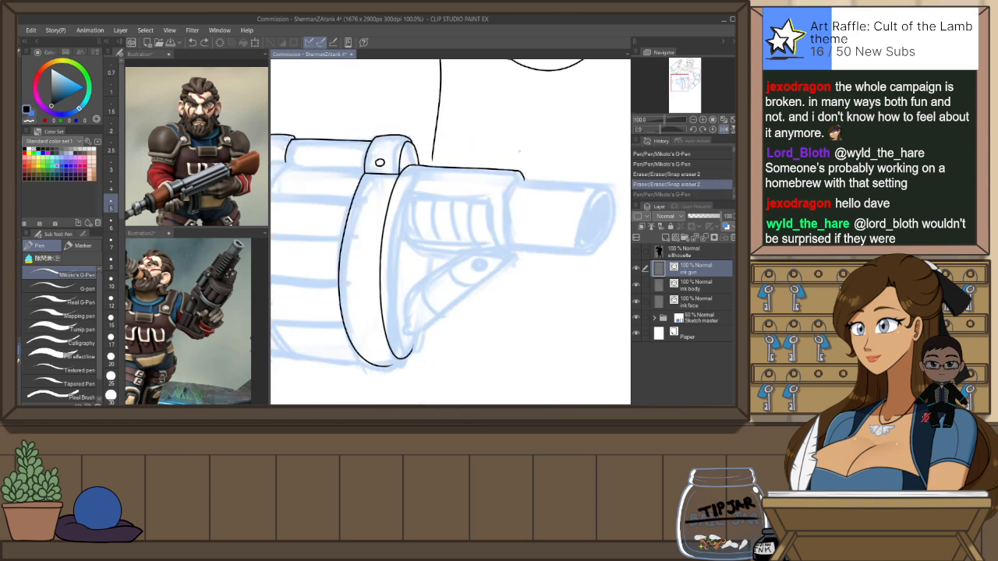
{"action": "mouse_move", "coordinate": [523, 176]}
{"action": "left_mouse_down"}
{"action": "mouse_move", "coordinate": [508, 206]}
{"action": "mouse_move", "coordinate": [519, 184]}
{"action": "mouse_move", "coordinate": [511, 187]}
{"action": "mouse_move", "coordinate": [516, 251]}
{"action": "left_mouse_up"}
{"action": "key", "text": "ctrl+z"}
{"action": "key", "text": "ctrl+z"}
{"action": "key", "text": "ctrl+z"}
{"action": "left_click_drag", "start_coordinate": [523, 176], "coordinate": [509, 251]}
{"action": "key", "text": "ctrl+z"}
{"action": "left_click_drag", "start_coordinate": [524, 178], "coordinate": [513, 254]}
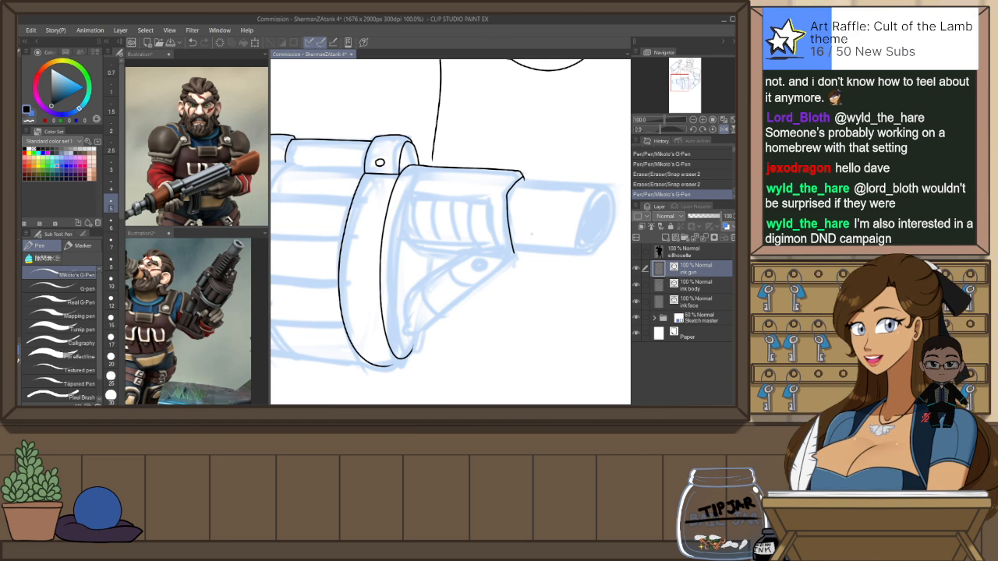
Cut the barrel housing's front-edge line and redraw it straighter from the upper corner down to the foregrip brace
{"action": "key", "text": "h"}
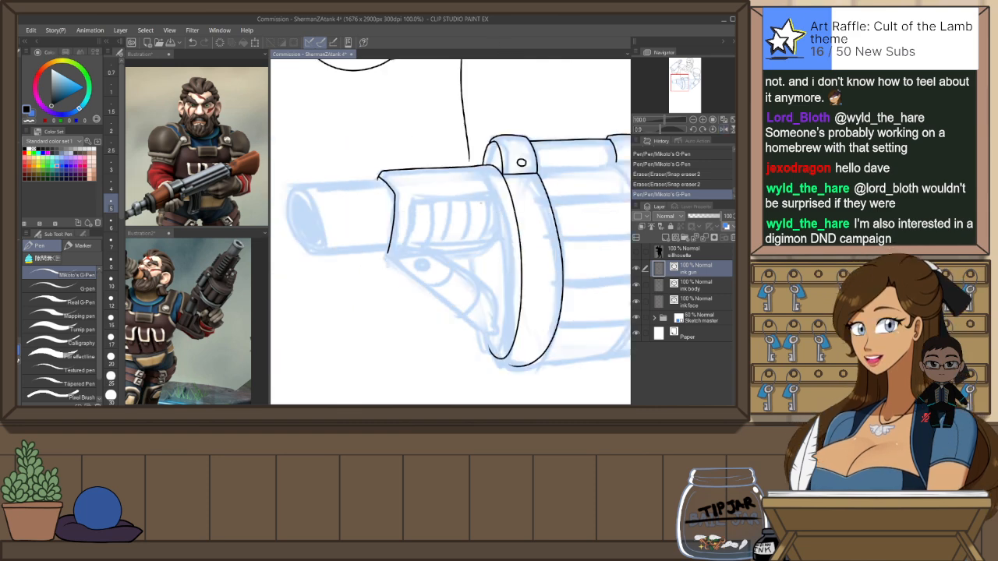
{"action": "left_click", "coordinate": [396, 197], "text": "ctrl"}
{"action": "key", "text": "ctrl+x"}
{"action": "key", "text": "p"}
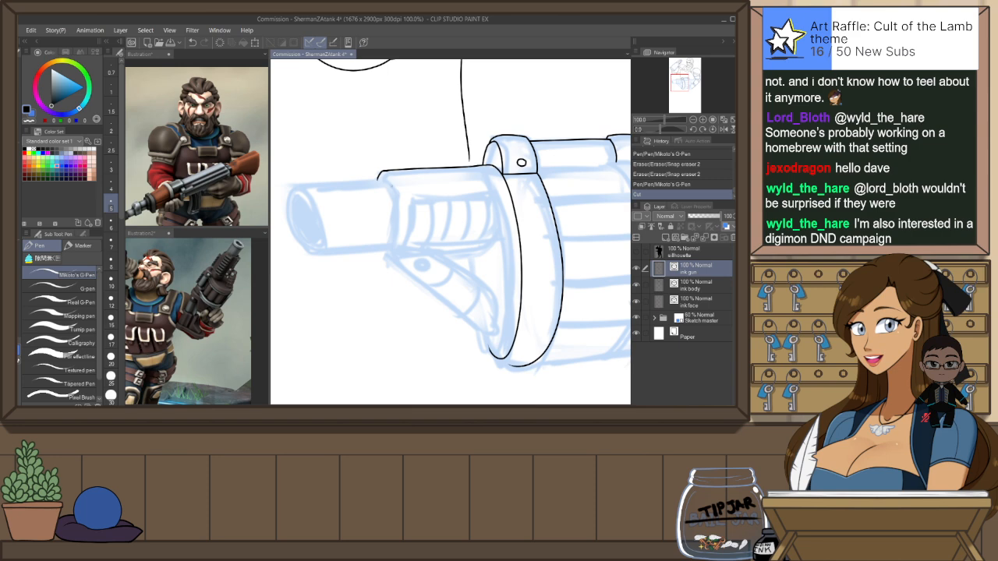
{"action": "mouse_move", "coordinate": [378, 176]}
{"action": "left_mouse_down"}
{"action": "mouse_move", "coordinate": [395, 193]}
{"action": "mouse_move", "coordinate": [388, 254]}
{"action": "left_mouse_up"}
{"action": "key", "text": "ctrl+z"}
{"action": "key", "text": "ctrl+z"}
{"action": "left_click_drag", "start_coordinate": [394, 192], "coordinate": [389, 233]}
{"action": "key", "text": "ctrl+z"}
{"action": "left_click_drag", "start_coordinate": [394, 192], "coordinate": [394, 226]}
{"action": "key", "text": "ctrl+z"}
{"action": "left_click_drag", "start_coordinate": [394, 192], "coordinate": [390, 257]}
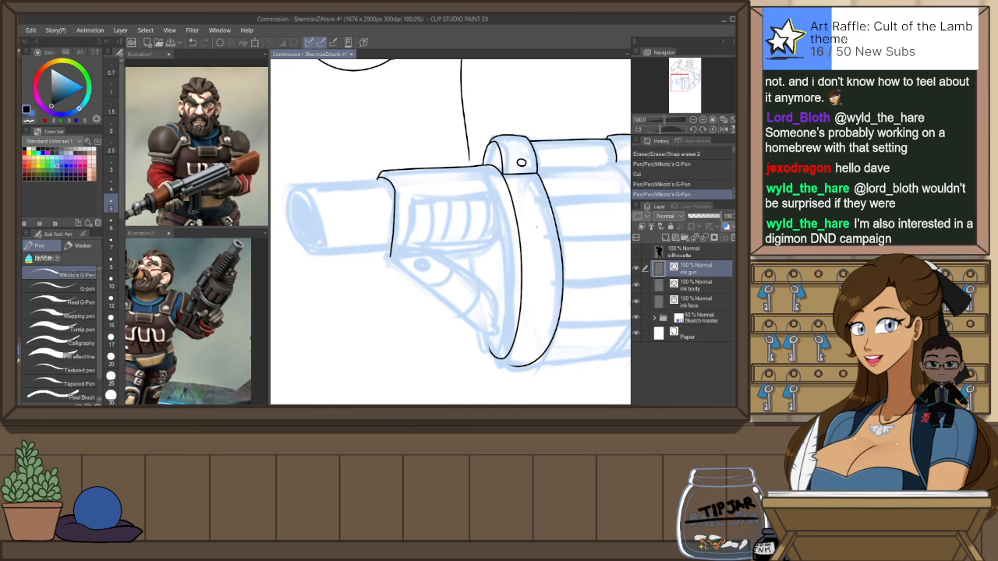
Reset the canvas rotation, fit the whole drawing in view and save the file
{"action": "key", "text": "r"}
{"action": "mouse_move", "coordinate": [538, 245]}
{"action": "left_mouse_down"}
{"action": "mouse_move", "coordinate": [529, 201]}
{"action": "mouse_move", "coordinate": [534, 235]}
{"action": "left_mouse_up"}
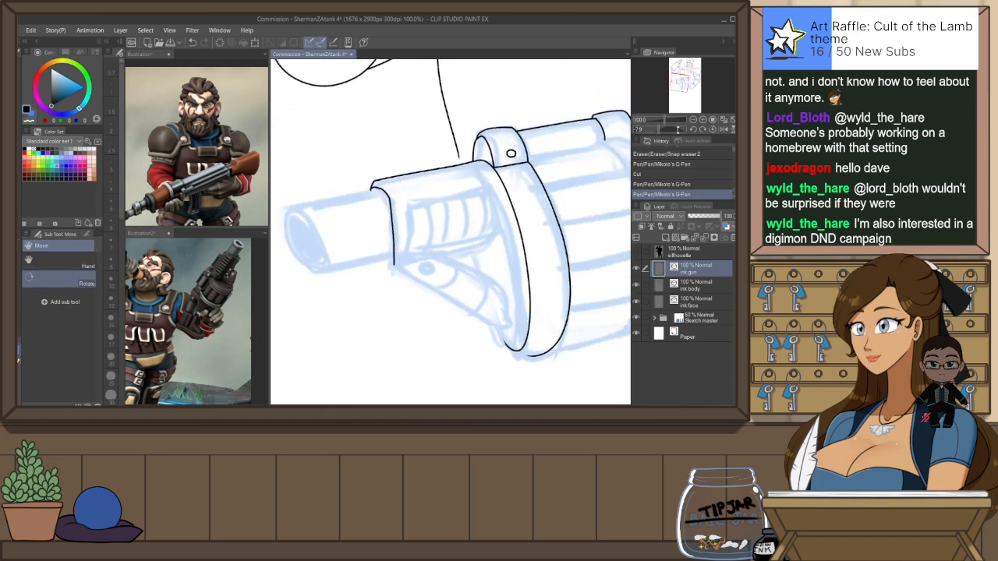
{"action": "key", "text": "p"}
{"action": "left_click", "coordinate": [730, 120]}
{"action": "left_click", "coordinate": [712, 129]}
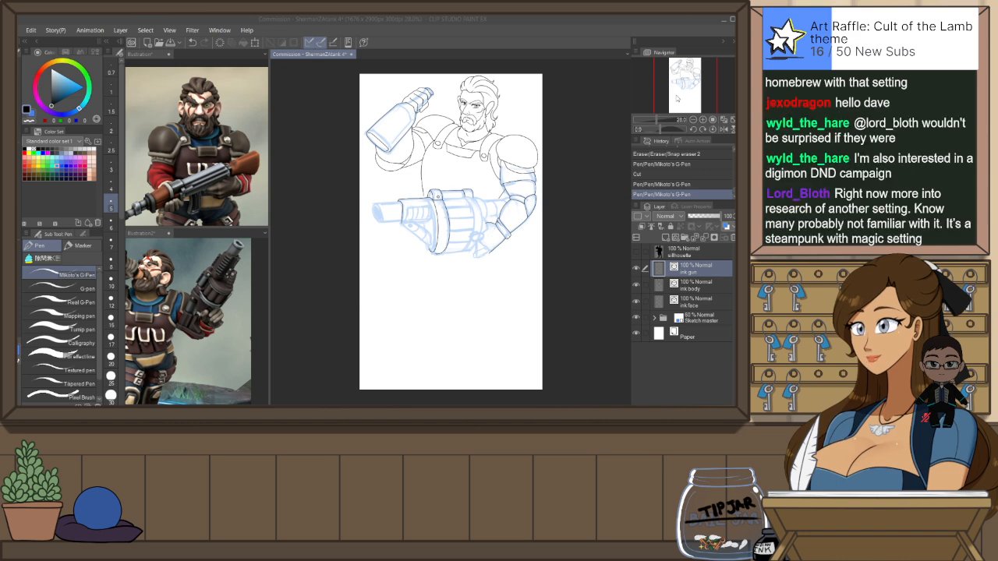
{"action": "left_click", "coordinate": [676, 95]}
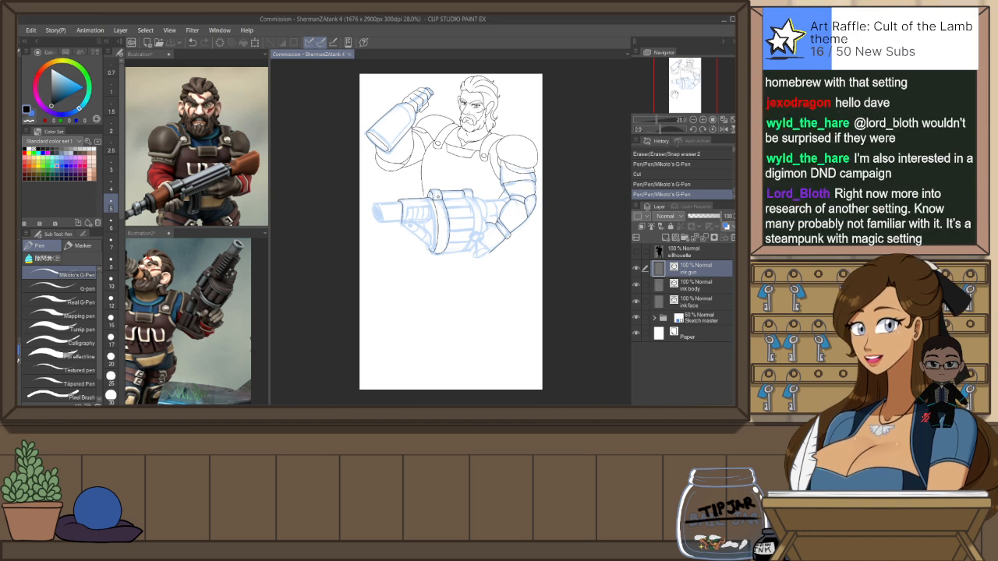
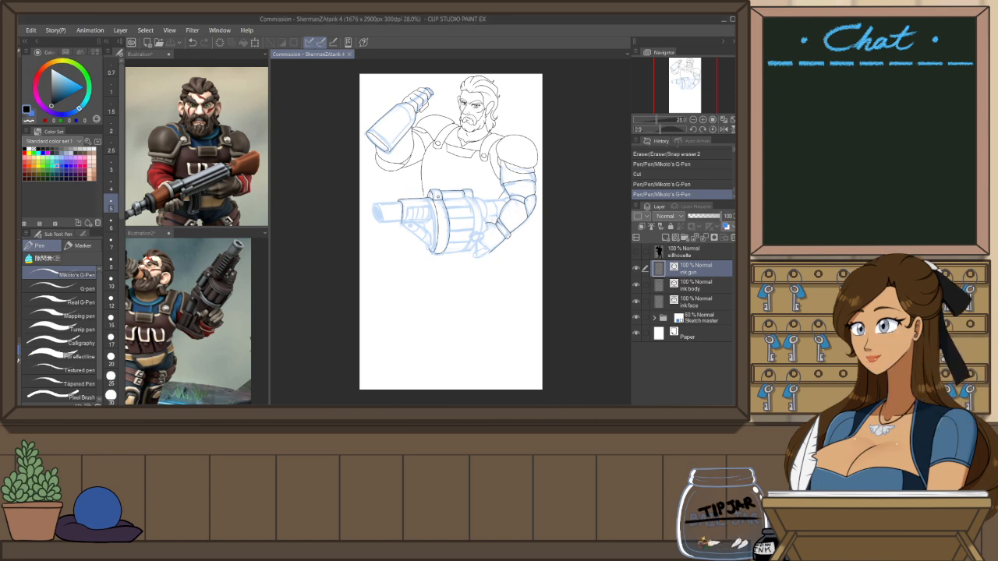
Erase the stray line end at the upper front corner of the gun's barrel housing with the snap eraser
{"action": "scroll", "coordinate": [413, 141], "scroll_direction": "up", "scroll_amount": 4}
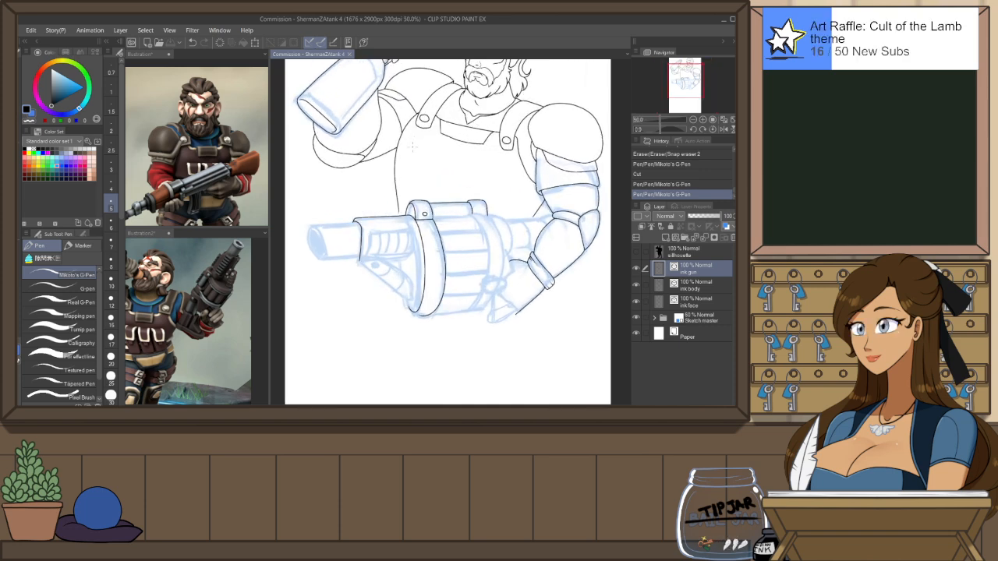
{"action": "scroll", "coordinate": [413, 144], "scroll_direction": "up", "scroll_amount": 1}
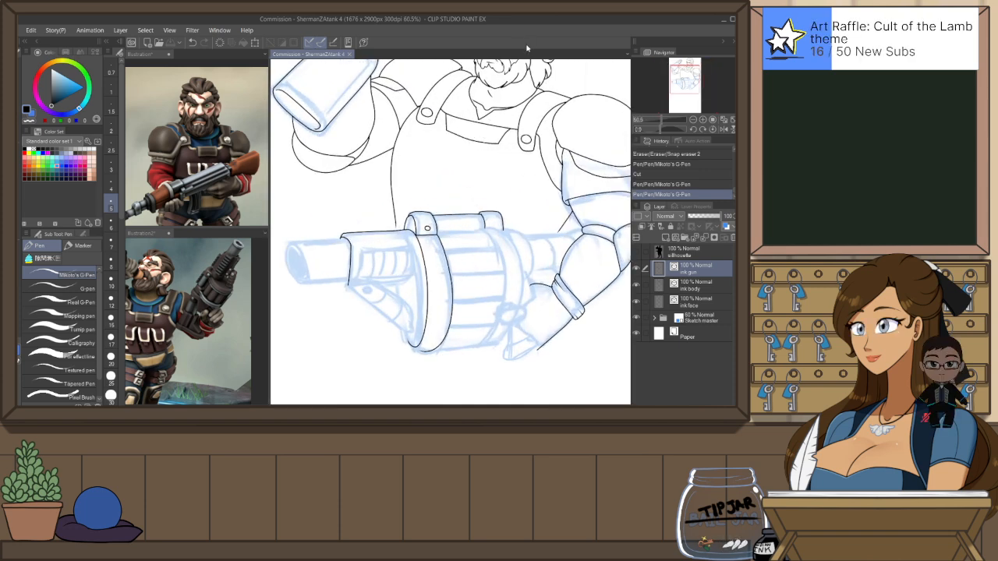
{"action": "key", "text": "h"}
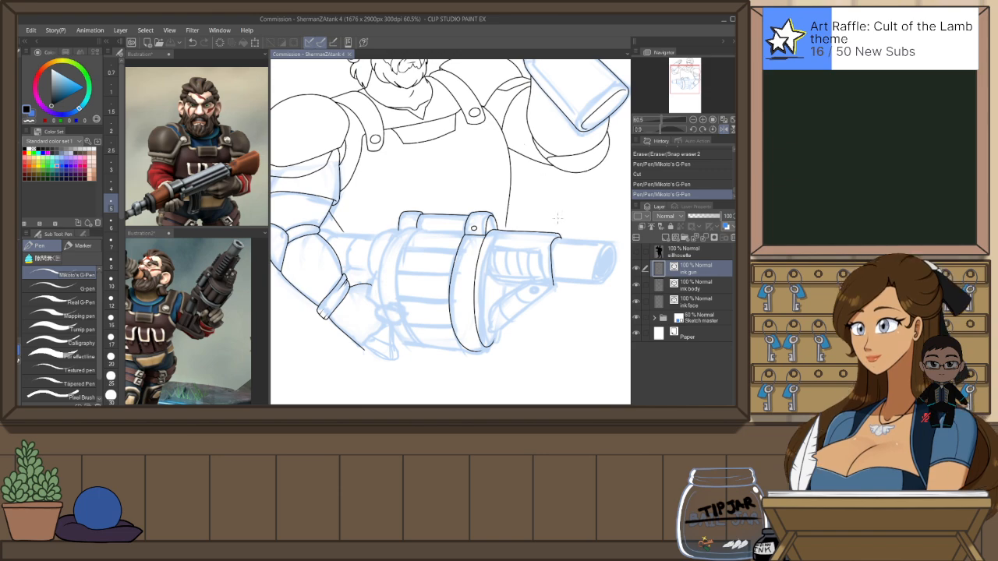
{"action": "key", "text": "shift+space"}
{"action": "left_click_drag", "start_coordinate": [547, 304], "coordinate": [543, 251]}
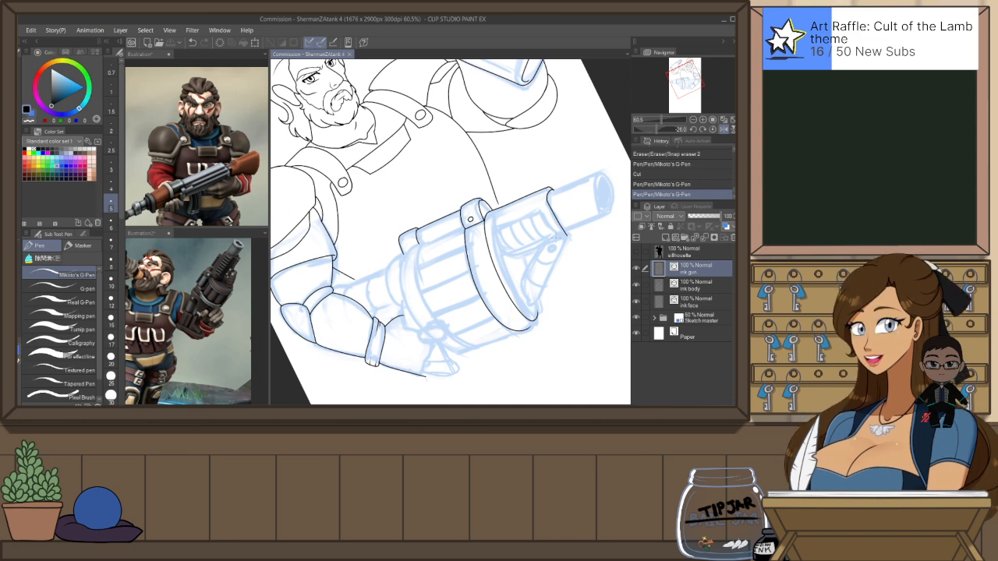
{"action": "left_click_drag", "start_coordinate": [534, 226], "coordinate": [498, 230]}
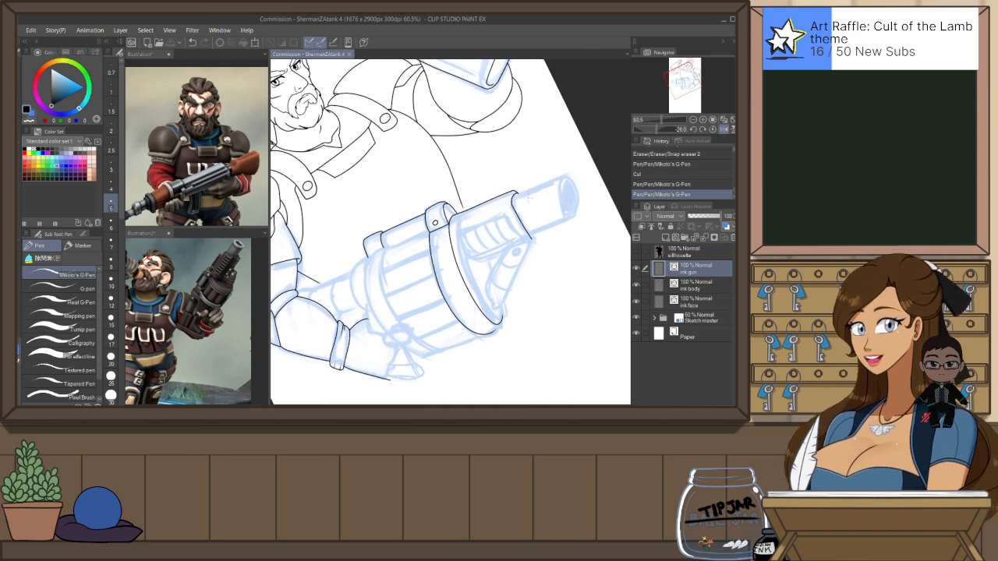
{"action": "scroll", "coordinate": [527, 192], "scroll_direction": "up", "scroll_amount": 1}
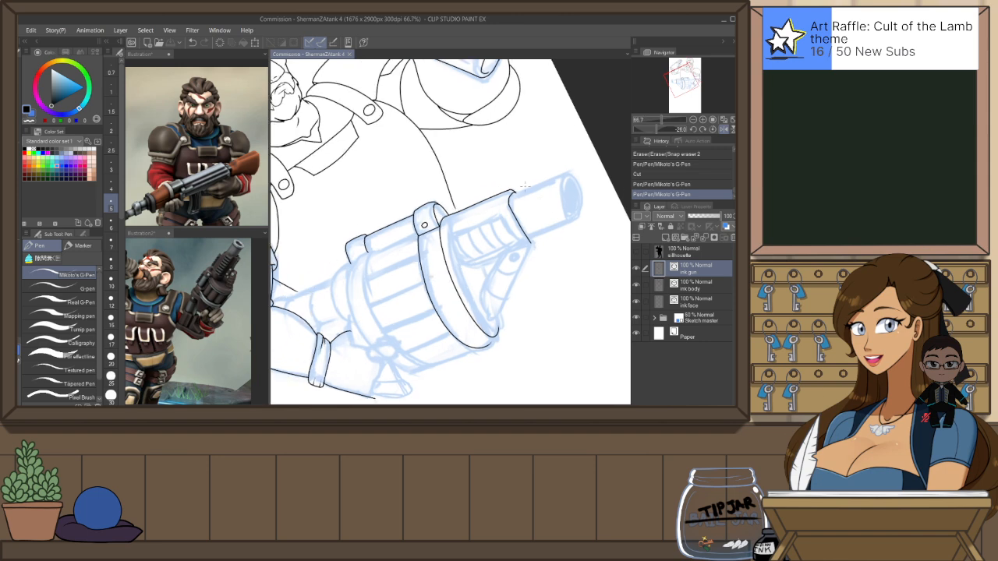
{"action": "key", "text": "e"}
{"action": "left_click", "coordinate": [513, 189]}
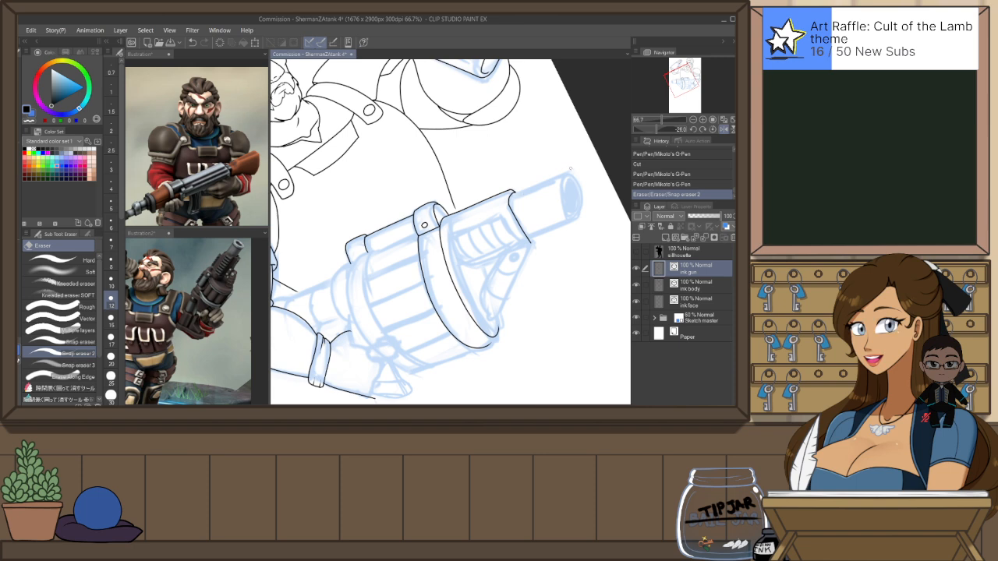
Try to ink the barrel's upper edge with Mikoto's G-Pen from the housing's front corner out past the muzzle
{"action": "key", "text": "p"}
{"action": "scroll", "coordinate": [569, 170], "scroll_direction": "up", "scroll_amount": 5}
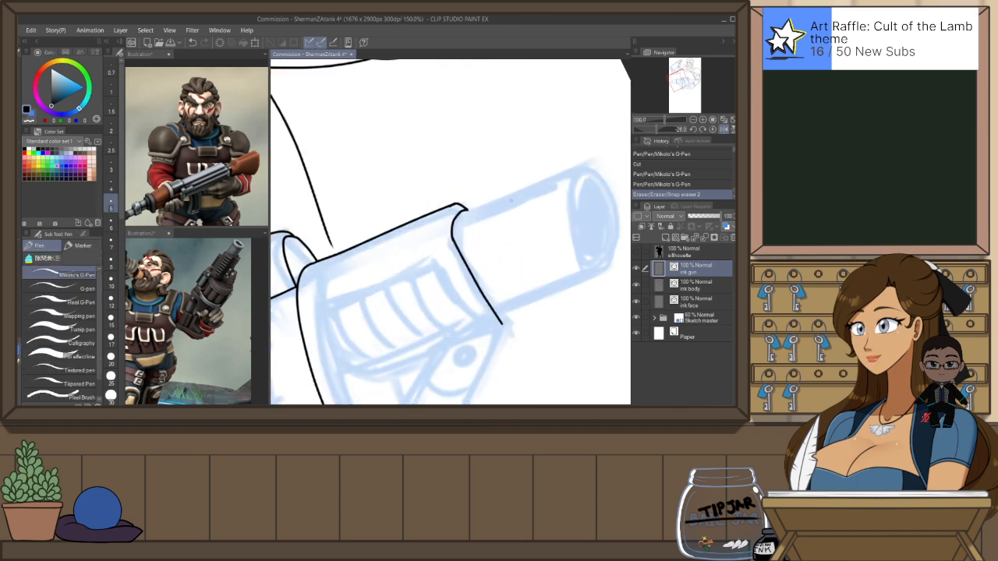
{"action": "left_click_drag", "start_coordinate": [466, 212], "coordinate": [600, 159]}
{"action": "key", "text": "ctrl+z"}
{"action": "left_click_drag", "start_coordinate": [464, 212], "coordinate": [610, 148]}
{"action": "left_click_drag", "start_coordinate": [584, 187], "coordinate": [515, 211]}
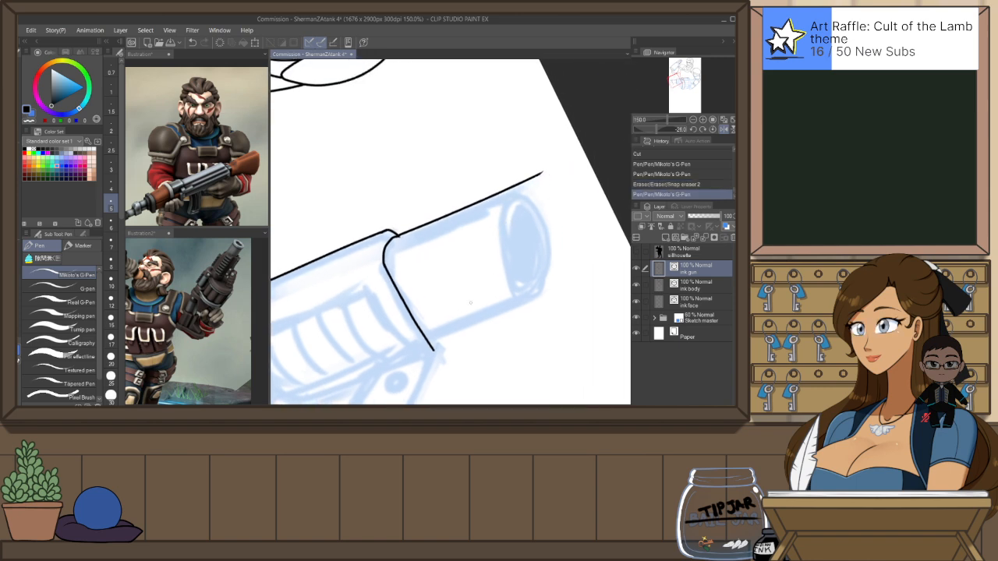
Try to ink the barrel's lower edge as a straight line from the housing's front edge past the muzzle
{"action": "left_click_drag", "start_coordinate": [425, 335], "coordinate": [576, 255]}
{"action": "key", "text": "ctrl+z"}
{"action": "left_click_drag", "start_coordinate": [425, 341], "coordinate": [540, 288]}
{"action": "key", "text": "ctrl+z"}
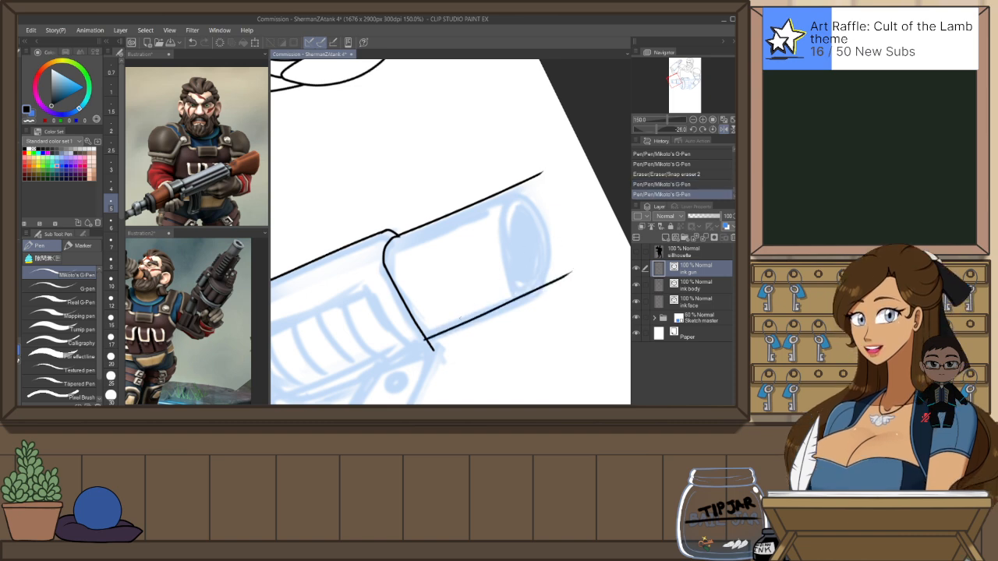
{"action": "left_click_drag", "start_coordinate": [425, 341], "coordinate": [549, 279]}
{"action": "key", "text": "ctrl+z"}
{"action": "left_click_drag", "start_coordinate": [424, 341], "coordinate": [562, 271]}
{"action": "key", "text": "ctrl+z"}
{"action": "left_click_drag", "start_coordinate": [425, 337], "coordinate": [573, 270]}
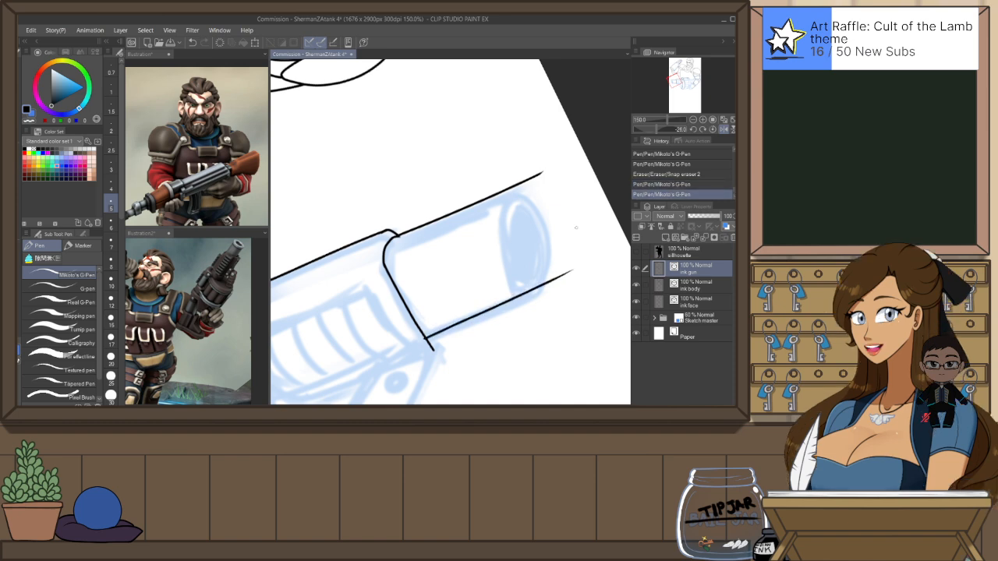
{"action": "key", "text": "ctrl+at"}
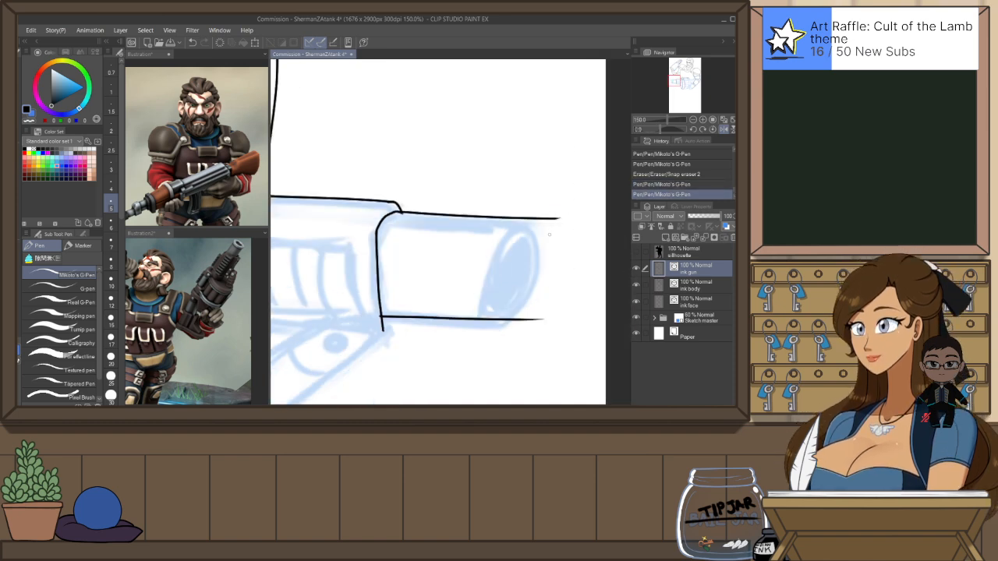
{"action": "key", "text": "h"}
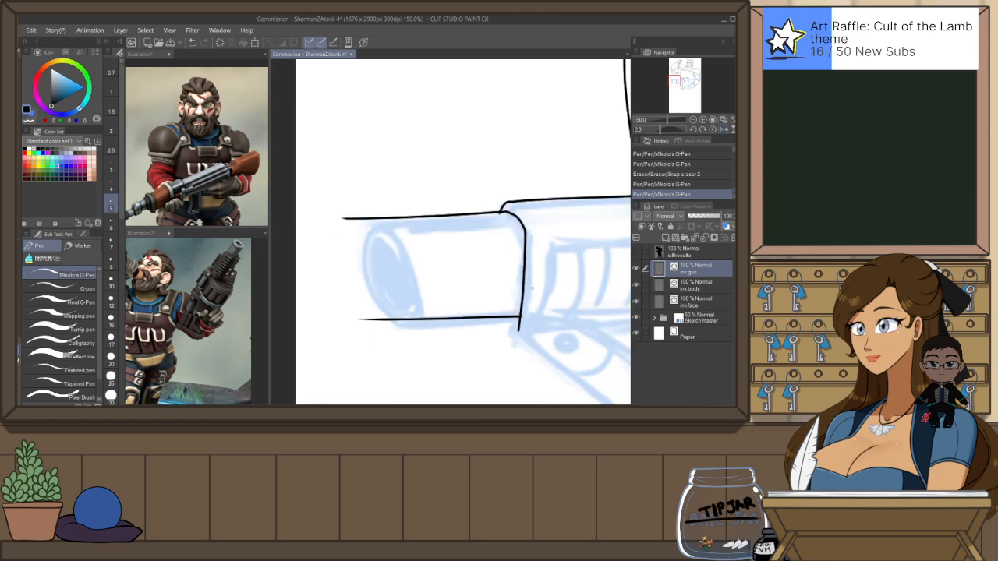
Undo the barrel's two edge lines and redraw both as straight strokes from the housing out past the sketched muzzle
{"action": "left_click_drag", "start_coordinate": [528, 271], "coordinate": [549, 256]}
{"action": "key", "text": "ctrl+z"}
{"action": "key", "text": "ctrl+z"}
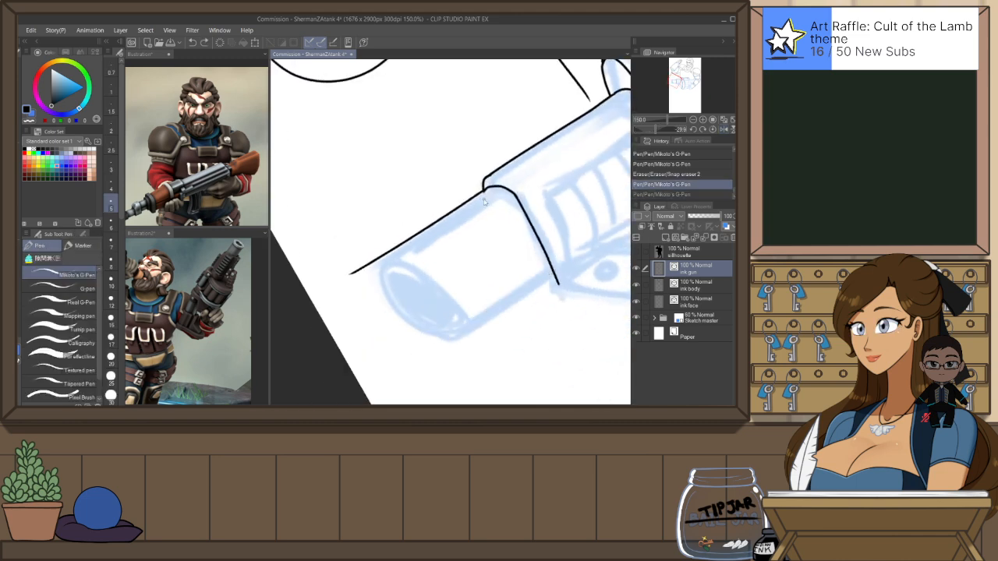
{"action": "left_click_drag", "start_coordinate": [485, 192], "coordinate": [371, 281]}
{"action": "key", "text": "ctrl+z"}
{"action": "left_click_drag", "start_coordinate": [485, 192], "coordinate": [343, 288]}
{"action": "key", "text": "ctrl+z"}
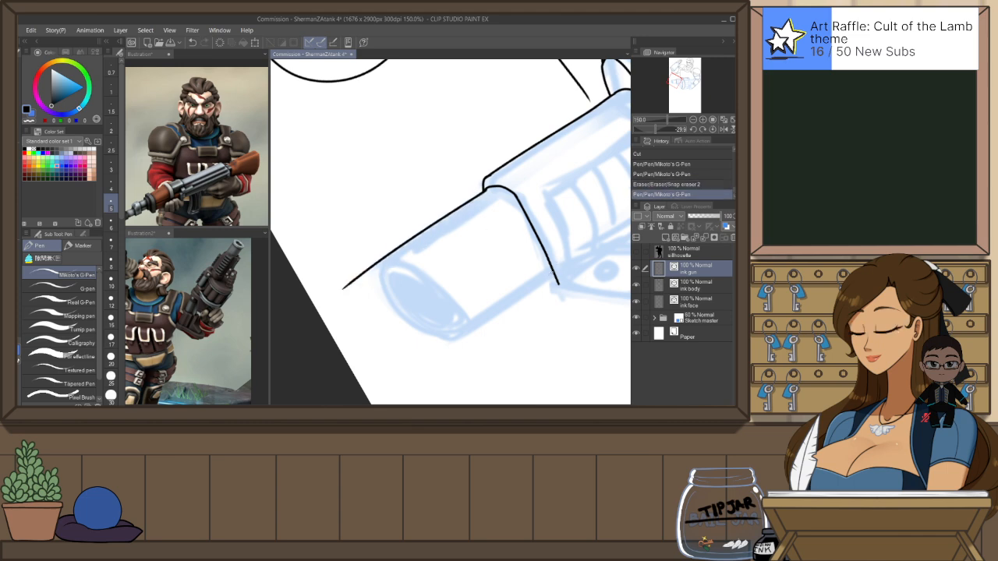
{"action": "left_click_drag", "start_coordinate": [551, 273], "coordinate": [421, 354]}
{"action": "key", "text": "ctrl+z"}
{"action": "left_click_drag", "start_coordinate": [555, 279], "coordinate": [429, 356]}
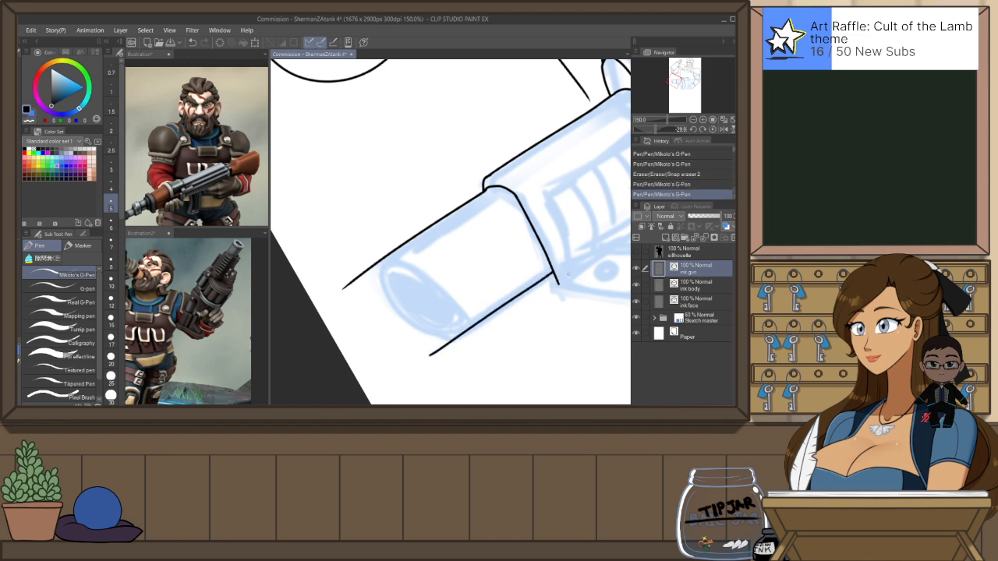
Try a Darker pencil stroke for the muzzle's rim at the barrel's open end and undo it
{"action": "key", "text": "ctrl+at"}
{"action": "key", "text": "r"}
{"action": "left_click_drag", "start_coordinate": [551, 257], "coordinate": [548, 267]}
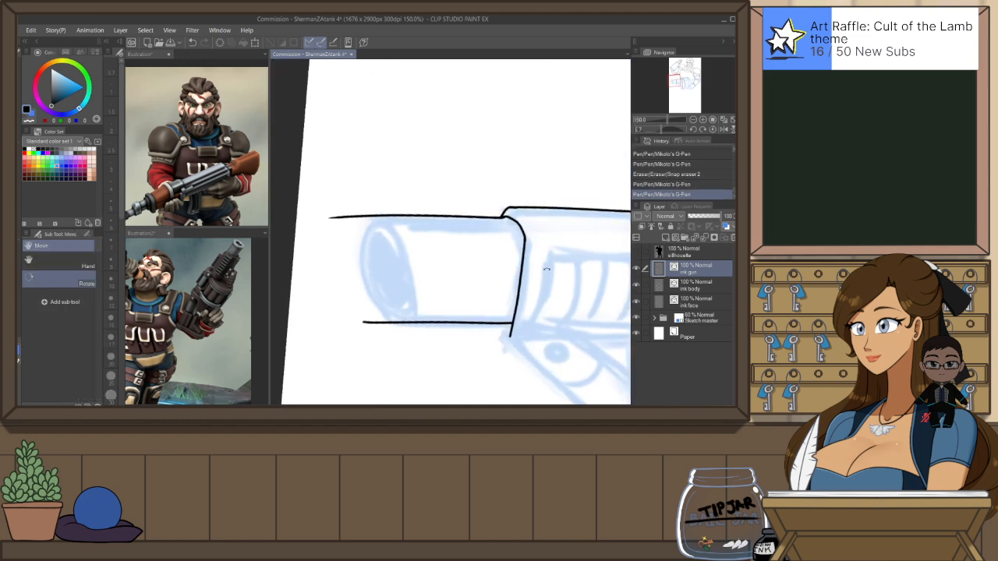
{"action": "scroll", "coordinate": [551, 267], "scroll_direction": "down", "scroll_amount": 4}
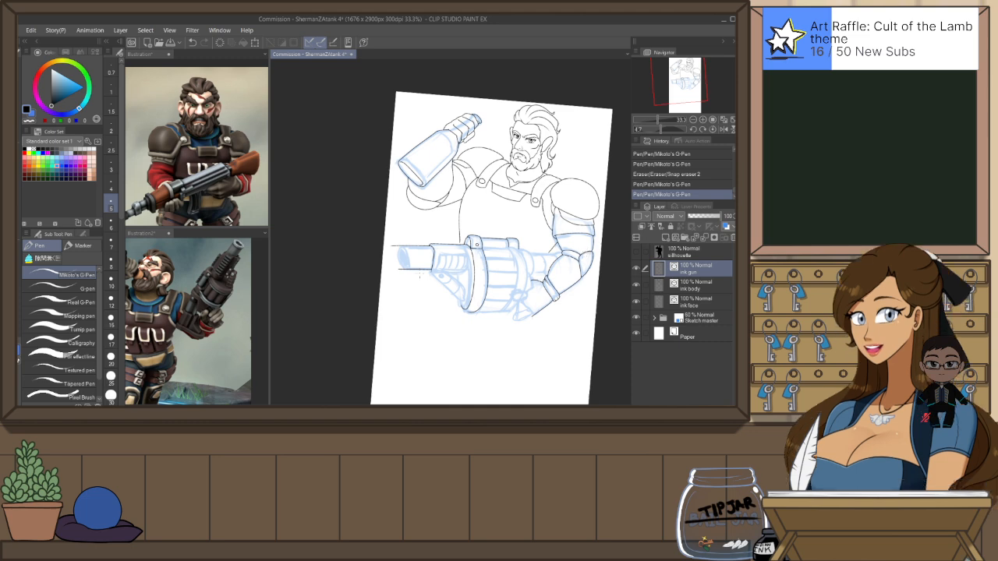
{"action": "scroll", "coordinate": [419, 265], "scroll_direction": "up", "scroll_amount": 4}
{"action": "key", "text": "p"}
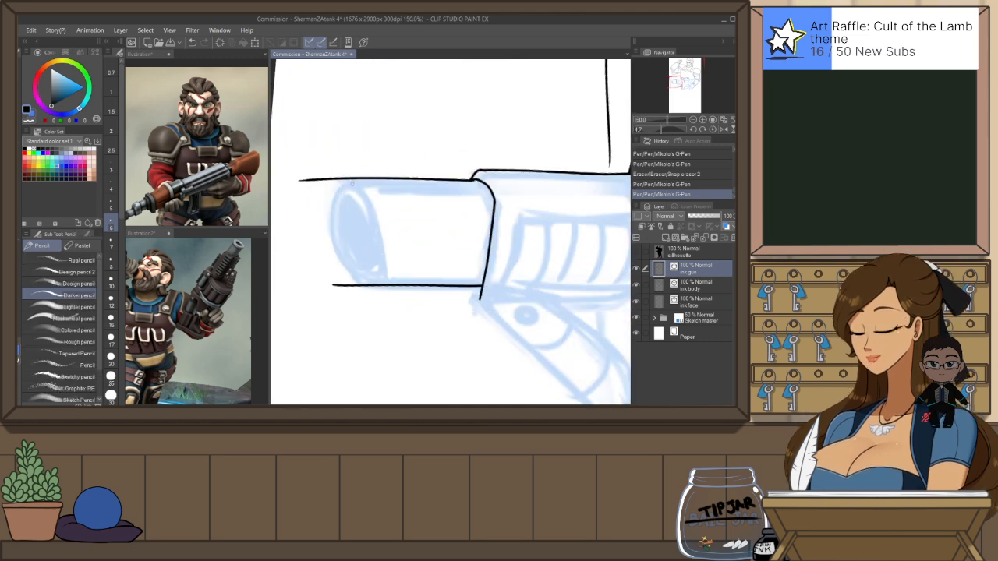
{"action": "mouse_move", "coordinate": [349, 177]}
{"action": "left_mouse_down"}
{"action": "mouse_move", "coordinate": [336, 241]}
{"action": "mouse_move", "coordinate": [364, 273]}
{"action": "mouse_move", "coordinate": [352, 180]}
{"action": "mouse_move", "coordinate": [339, 186]}
{"action": "mouse_move", "coordinate": [357, 276]}
{"action": "mouse_move", "coordinate": [383, 244]}
{"action": "mouse_move", "coordinate": [348, 178]}
{"action": "left_mouse_up"}
{"action": "key", "text": "ctrl+z"}
{"action": "key", "text": "ctrl+z"}
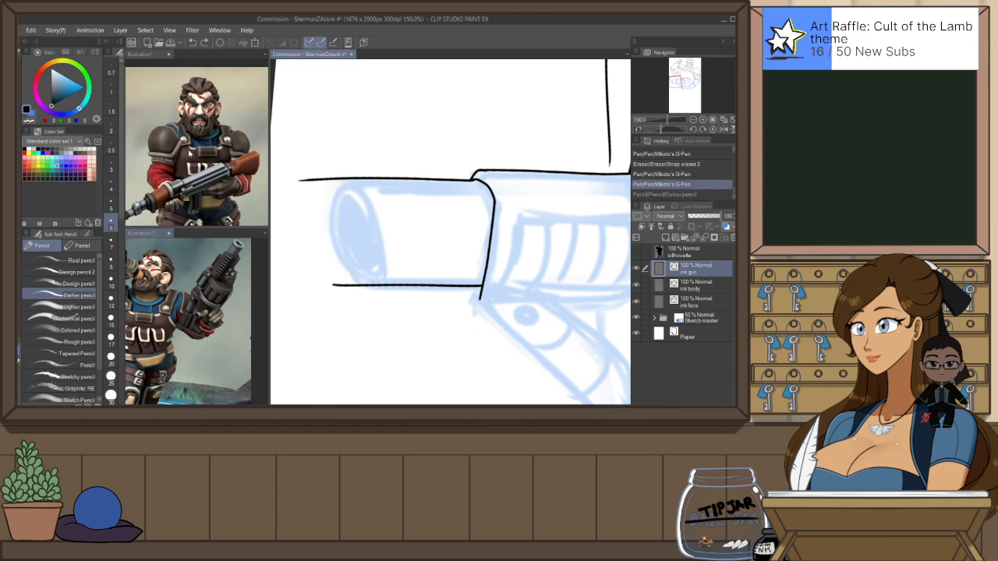
Group the Illustration2 reference with the other reference as tabs, narrow the reference area and return to the commission drawing
{"action": "left_click_drag", "start_coordinate": [202, 54], "coordinate": [202, 54]}
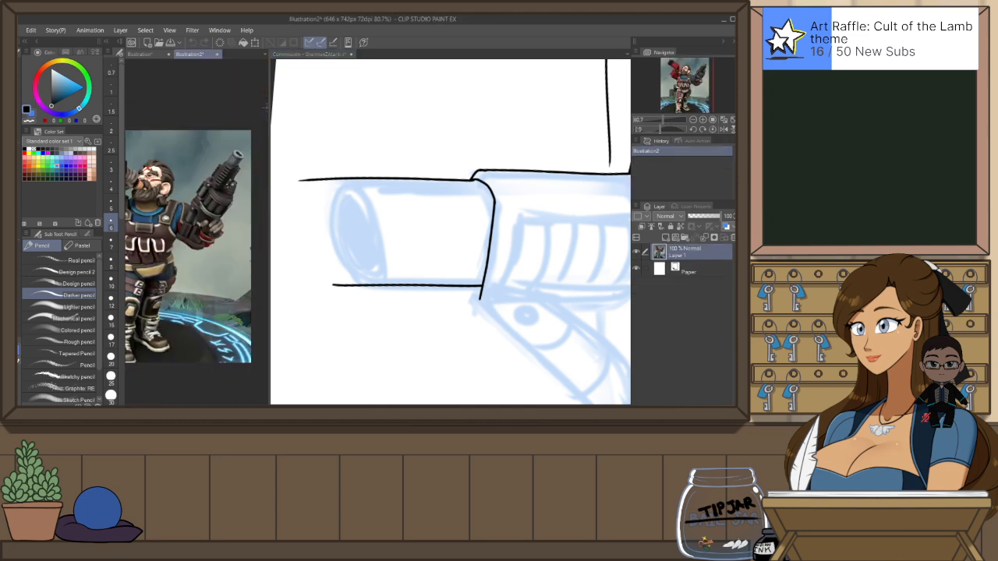
{"action": "left_click_drag", "start_coordinate": [268, 108], "coordinate": [227, 111]}
{"action": "left_click", "coordinate": [265, 54]}
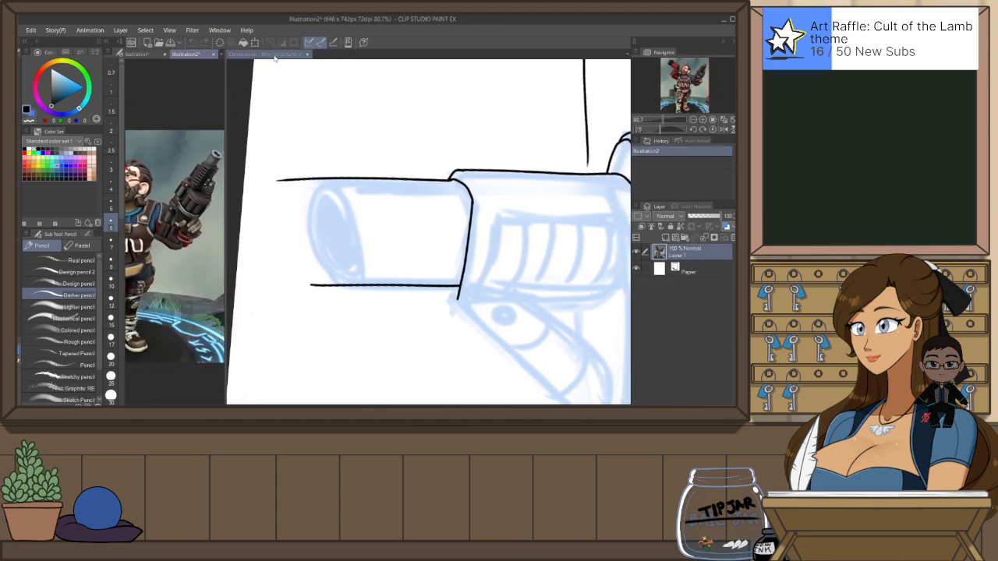
Draw the muzzle's ellipse across the barrel's end with the Darker pencil and stretch it slightly to meet both barrel edges
{"action": "mouse_move", "coordinate": [486, 142]}
{"action": "left_mouse_down"}
{"action": "mouse_move", "coordinate": [499, 167]}
{"action": "mouse_move", "coordinate": [467, 229]}
{"action": "left_mouse_up"}
{"action": "mouse_move", "coordinate": [363, 145]}
{"action": "left_mouse_down"}
{"action": "mouse_move", "coordinate": [443, 123]}
{"action": "mouse_move", "coordinate": [371, 134]}
{"action": "mouse_move", "coordinate": [360, 142]}
{"action": "mouse_move", "coordinate": [446, 123]}
{"action": "mouse_move", "coordinate": [416, 105]}
{"action": "mouse_move", "coordinate": [364, 145]}
{"action": "left_mouse_up"}
{"action": "key", "text": "ctrl+z"}
{"action": "key", "text": "e"}
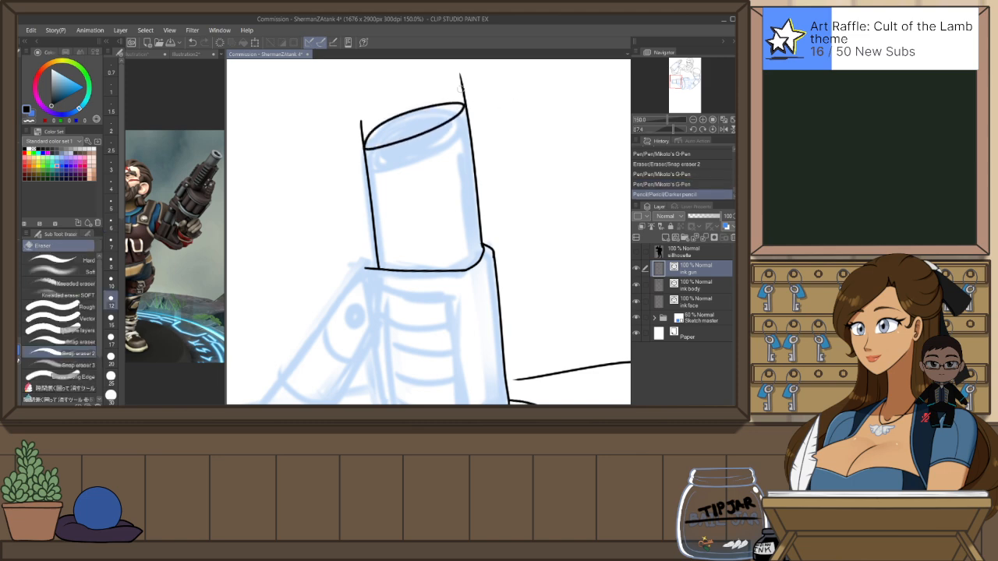
{"action": "key", "text": "o"}
{"action": "left_click", "coordinate": [462, 118]}
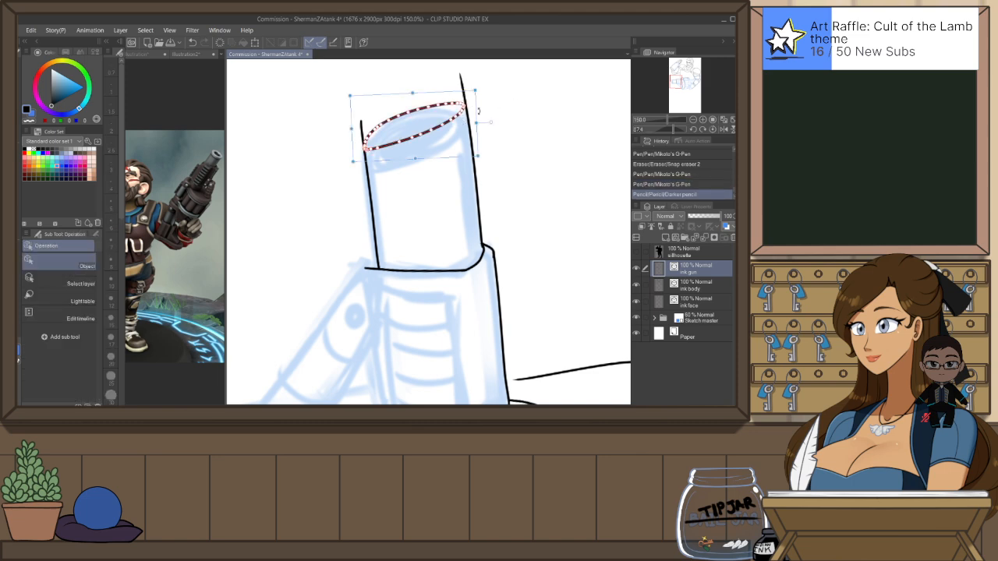
{"action": "left_click_drag", "start_coordinate": [478, 123], "coordinate": [481, 118]}
Erase both barrel edge ends that overshoot the muzzle ellipse and reset the canvas rotation
{"action": "key", "text": "e"}
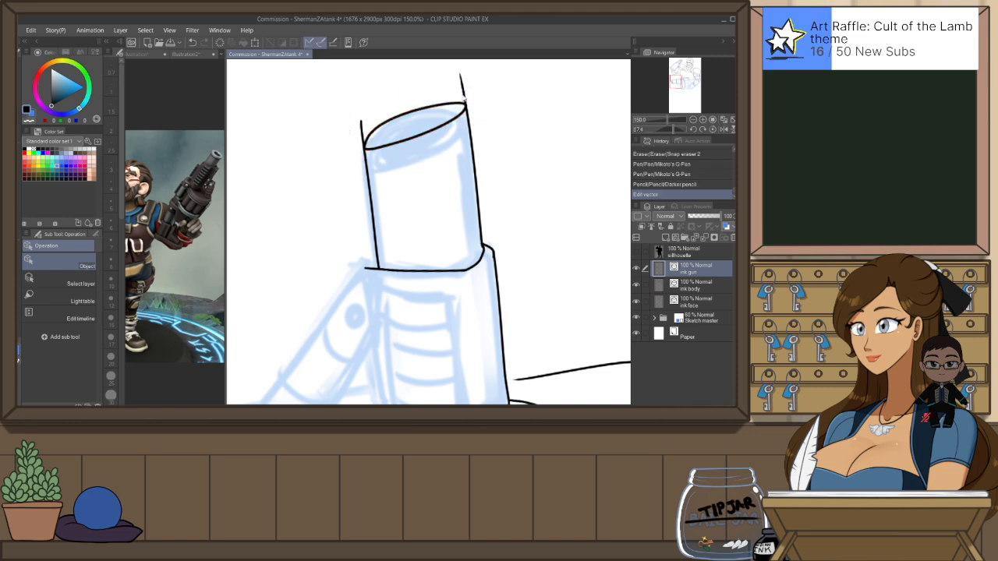
{"action": "left_click", "coordinate": [464, 91]}
{"action": "left_click", "coordinate": [360, 133]}
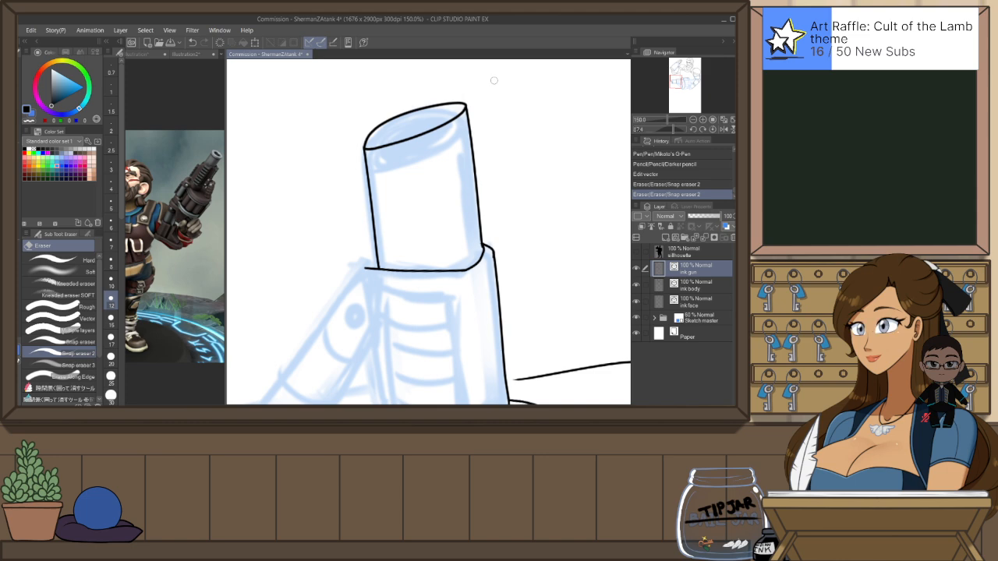
{"action": "key", "text": "h"}
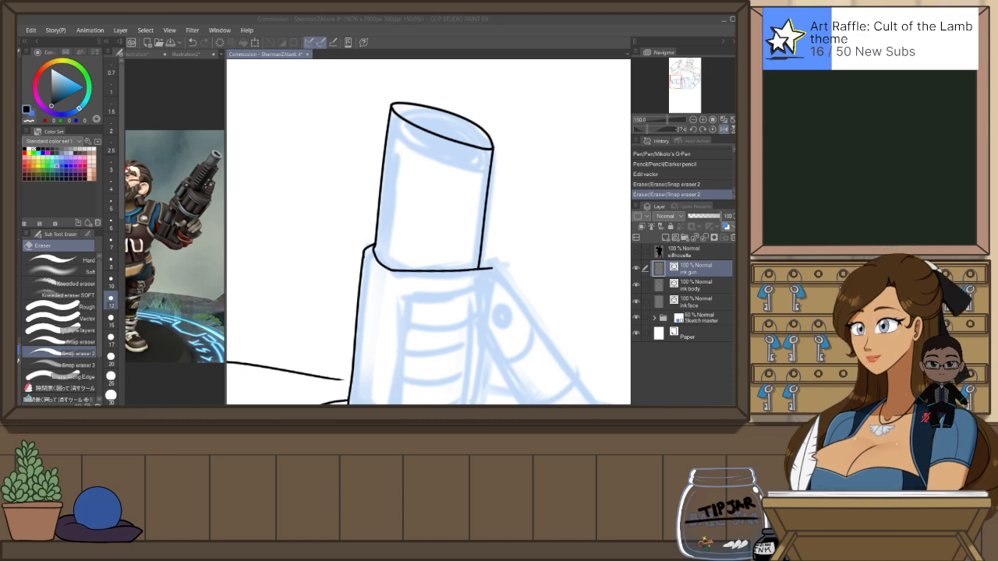
{"action": "left_click", "coordinate": [524, 56]}
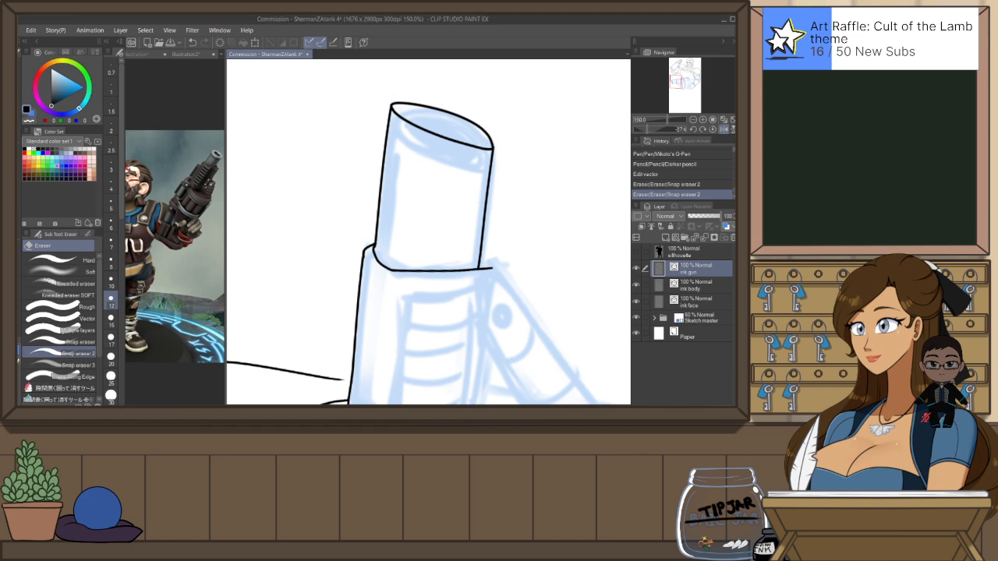
{"action": "key", "text": "h"}
{"action": "key", "text": "ctrl+at"}
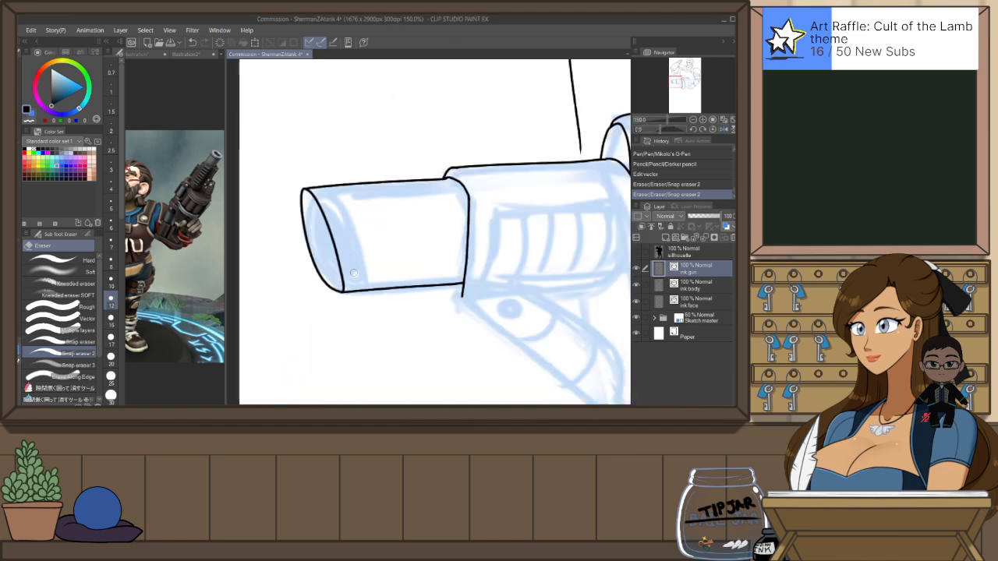
Adjust the vector points of the muzzle ellipse and the barrel's lower edge so the lines join cleanly at the muzzle's lower corner
{"action": "key", "text": "o"}
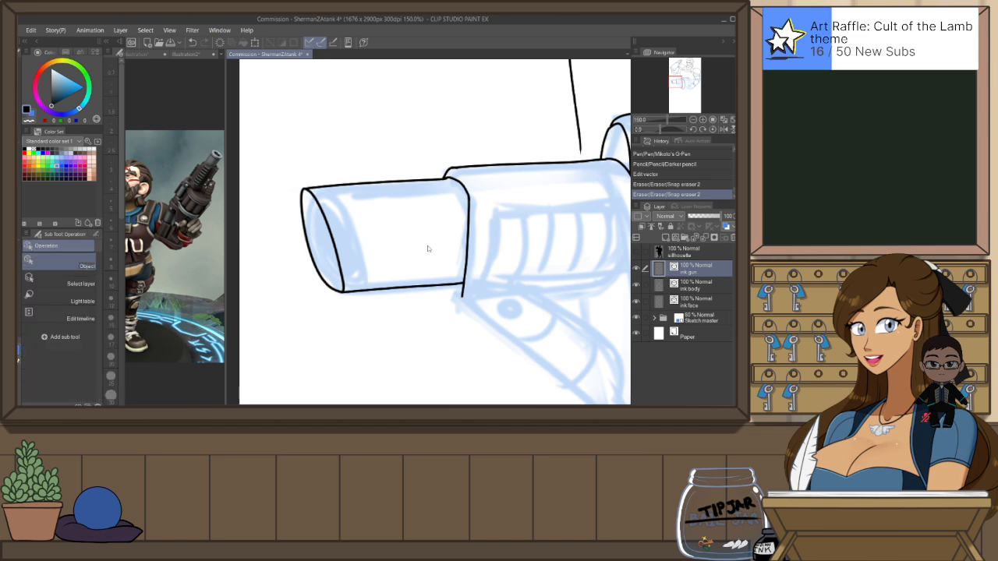
{"action": "key", "text": "h"}
{"action": "left_click", "coordinate": [525, 290]}
{"action": "scroll", "coordinate": [521, 293], "scroll_direction": "up", "scroll_amount": 2}
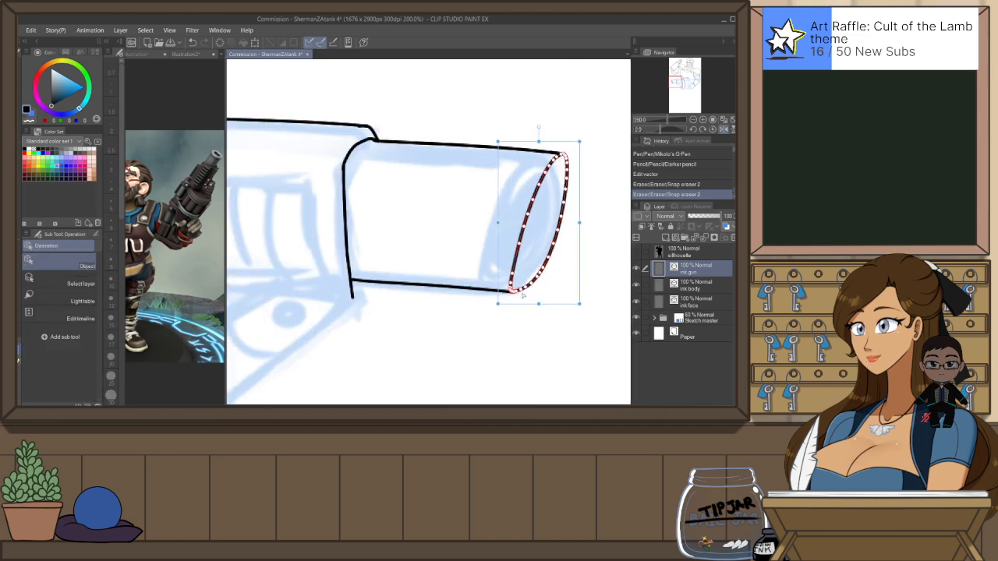
{"action": "scroll", "coordinate": [516, 295], "scroll_direction": "up", "scroll_amount": 3}
{"action": "left_click", "coordinate": [508, 284]}
{"action": "mouse_move", "coordinate": [518, 285]}
{"action": "left_mouse_down"}
{"action": "mouse_move", "coordinate": [537, 279]}
{"action": "mouse_move", "coordinate": [516, 286]}
{"action": "left_mouse_up"}
{"action": "left_click", "coordinate": [525, 321]}
{"action": "left_click", "coordinate": [525, 295]}
{"action": "scroll", "coordinate": [532, 281], "scroll_direction": "down", "scroll_amount": 2}
{"action": "scroll", "coordinate": [531, 281], "scroll_direction": "up", "scroll_amount": 1}
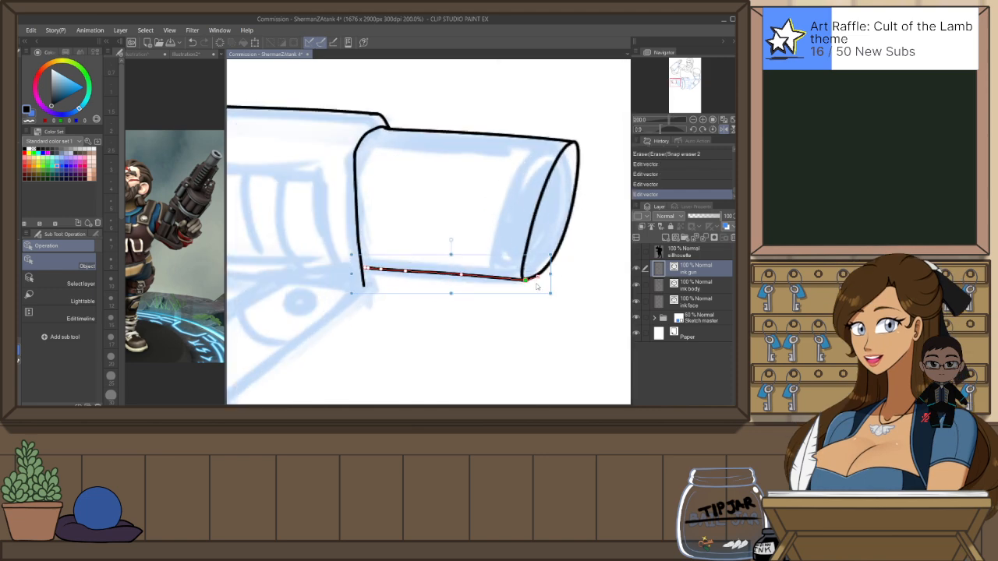
{"action": "key", "text": "ctrl+z"}
{"action": "scroll", "coordinate": [518, 280], "scroll_direction": "up", "scroll_amount": 1}
{"action": "left_click", "coordinate": [518, 280]}
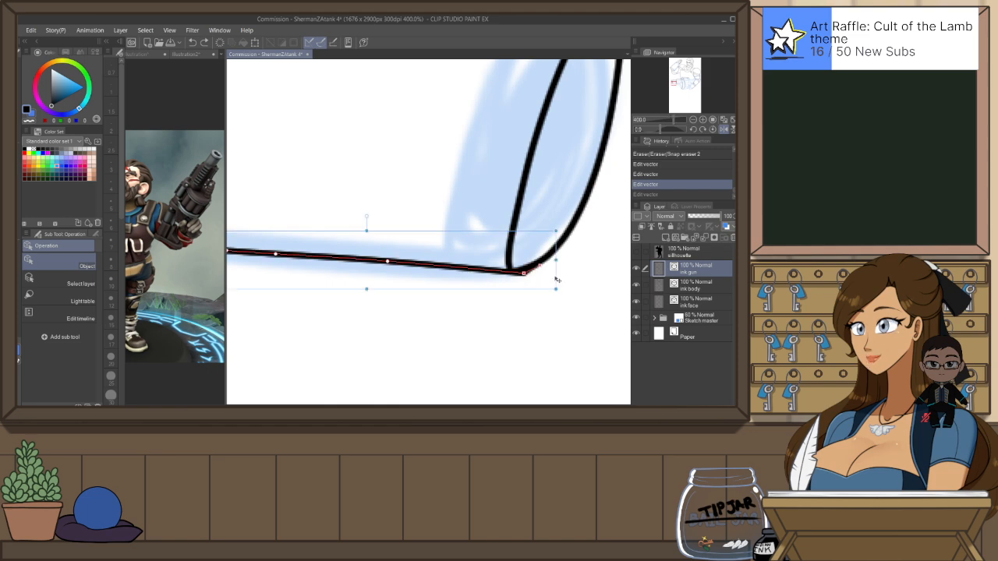
{"action": "key", "text": "ctrl+y"}
{"action": "scroll", "coordinate": [556, 269], "scroll_direction": "down", "scroll_amount": 2}
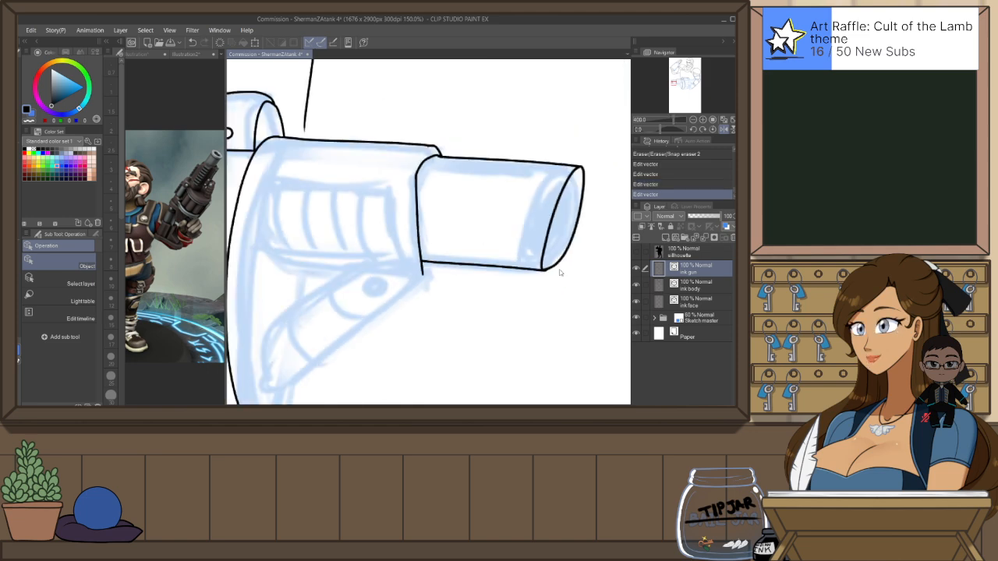
Change the brush size of the muzzle ellipse's vector line and deselect it
{"action": "scroll", "coordinate": [548, 227], "scroll_direction": "down", "scroll_amount": 2}
{"action": "left_click", "coordinate": [509, 254]}
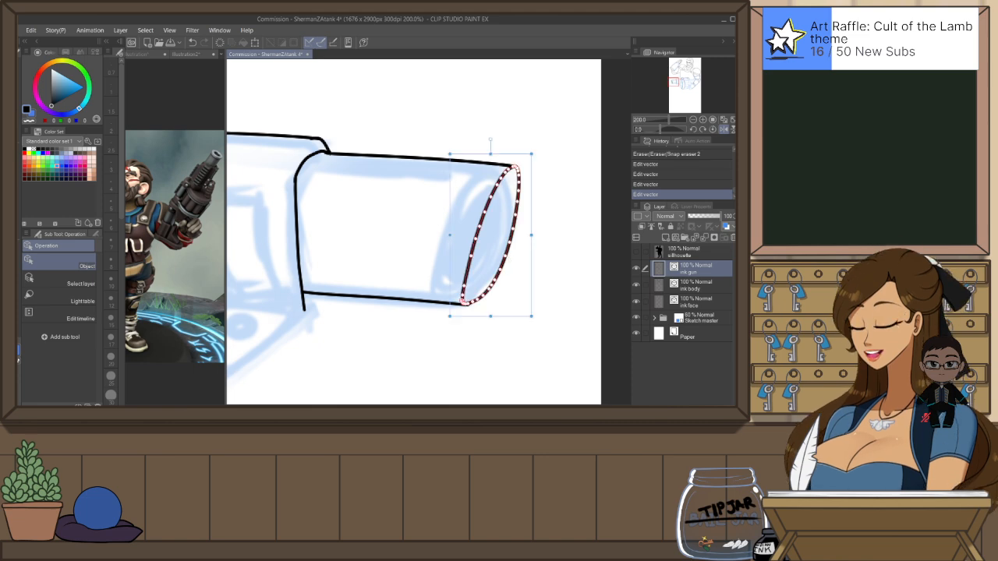
{"action": "left_click", "coordinate": [95, 233]}
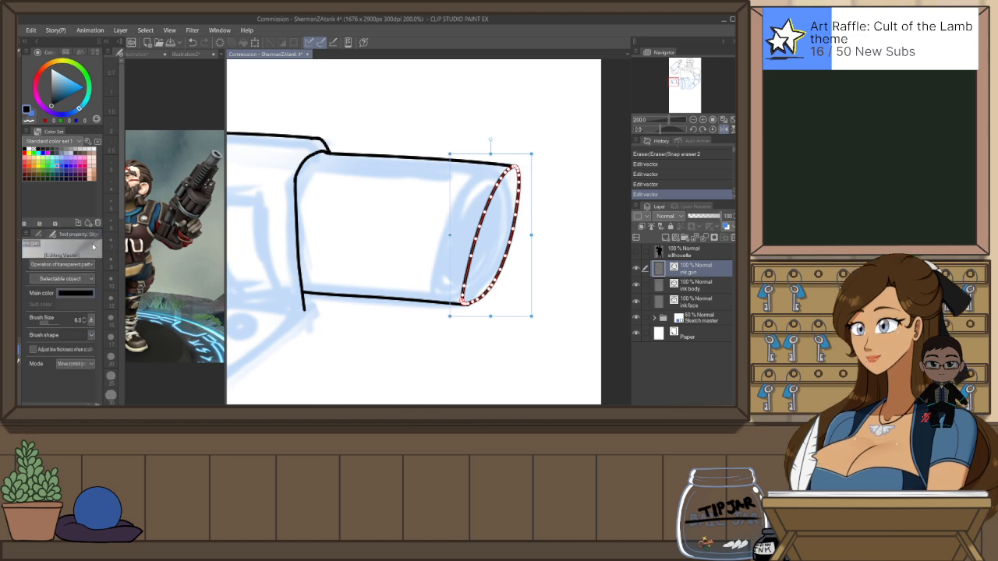
{"action": "key", "text": "["}
{"action": "left_click", "coordinate": [487, 244]}
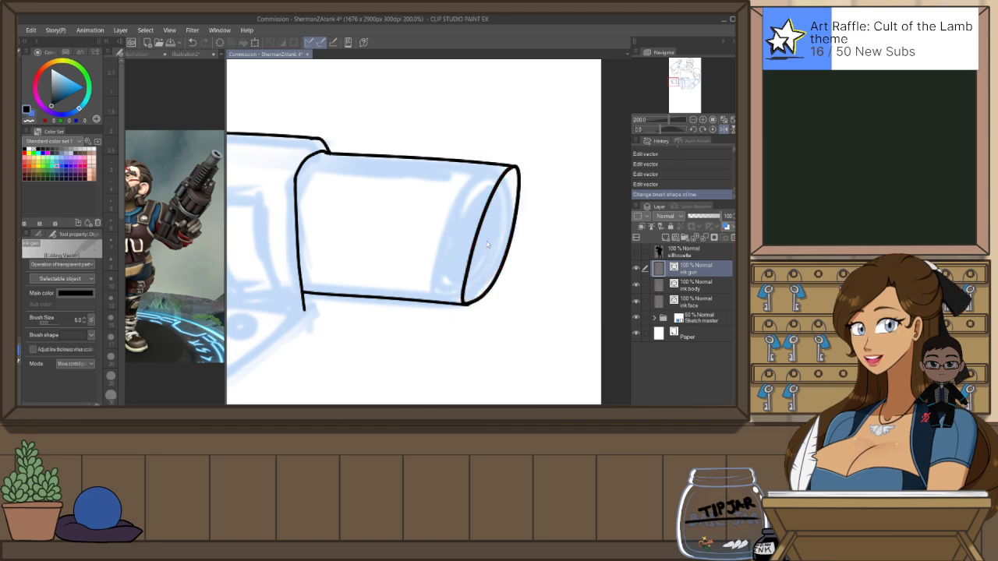
Mirror the canvas view and paste a copy of the muzzle ellipse directly over the original
{"action": "key", "text": "h"}
{"action": "key", "text": "p"}
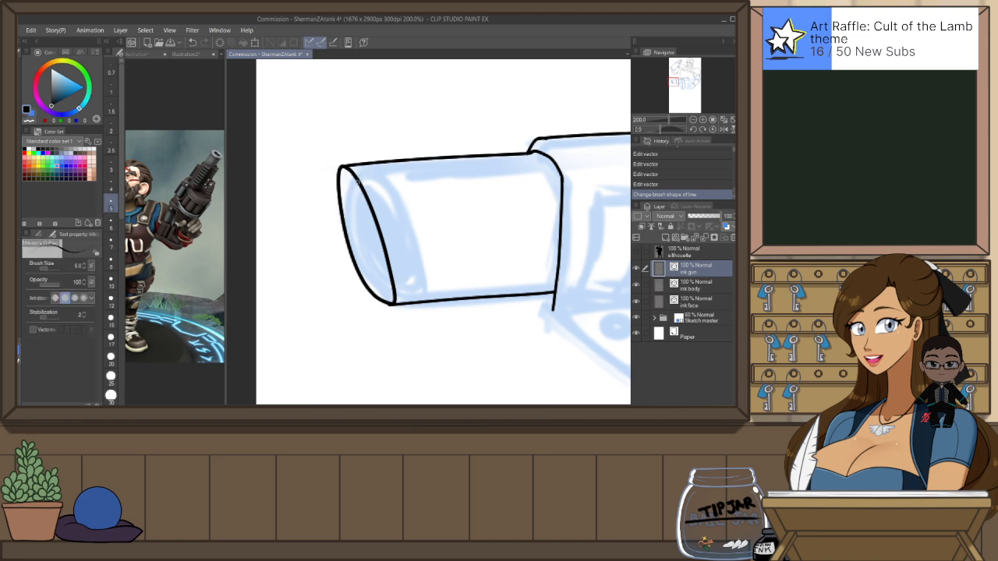
{"action": "key", "text": "o"}
{"action": "left_click", "coordinate": [343, 187]}
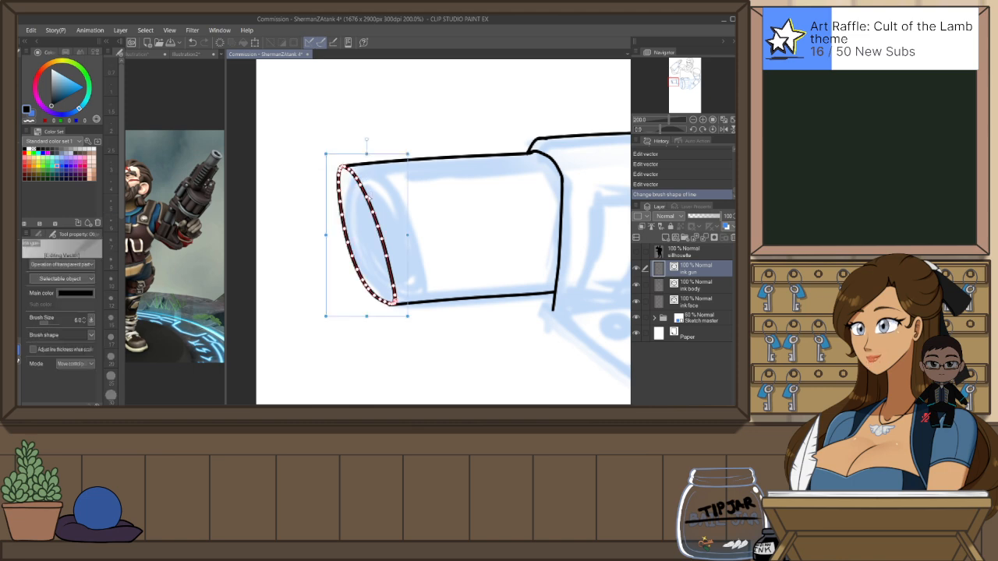
{"action": "key", "text": "ctrl+v"}
{"action": "mouse_move", "coordinate": [413, 160]}
{"action": "left_mouse_down"}
{"action": "mouse_move", "coordinate": [413, 151]}
{"action": "mouse_move", "coordinate": [413, 160]}
{"action": "left_mouse_up"}
{"action": "key", "text": "ctrl+z"}
{"action": "key", "text": "ctrl+z"}
{"action": "left_click", "coordinate": [367, 176]}
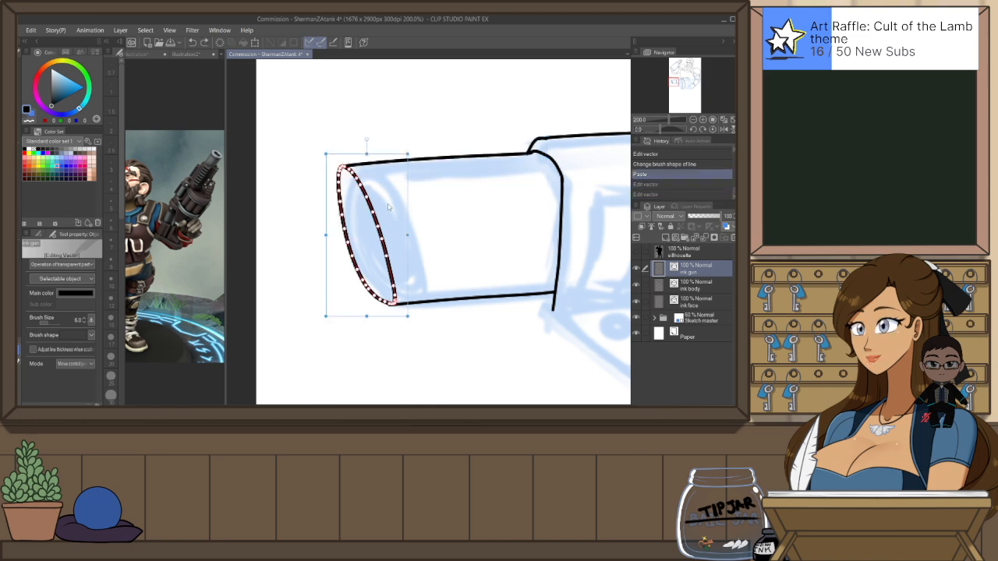
Shrink and narrow the pasted ellipse and position it inside the muzzle outline as the inner rim
{"action": "mouse_move", "coordinate": [366, 154]}
{"action": "left_mouse_down"}
{"action": "mouse_move", "coordinate": [366, 181]}
{"action": "mouse_move", "coordinate": [378, 168]}
{"action": "left_mouse_up"}
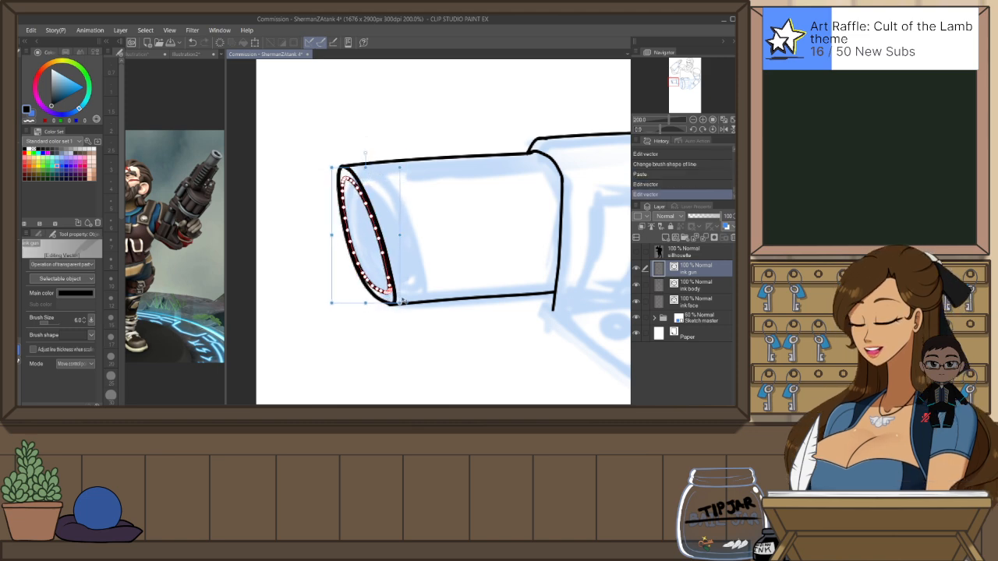
{"action": "left_click_drag", "start_coordinate": [332, 234], "coordinate": [341, 234]}
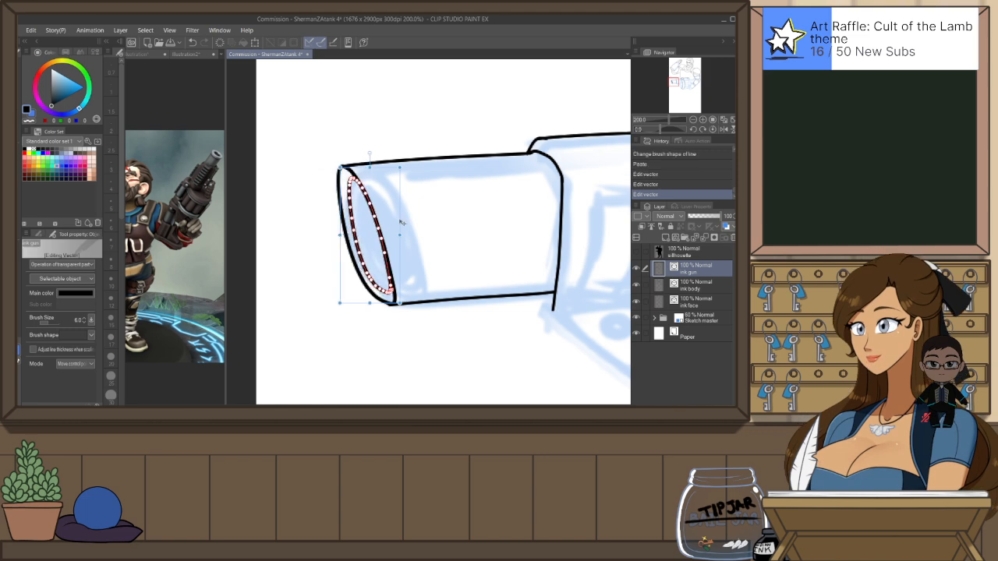
{"action": "left_click_drag", "start_coordinate": [399, 220], "coordinate": [397, 224]}
{"action": "left_click_drag", "start_coordinate": [335, 167], "coordinate": [332, 168]}
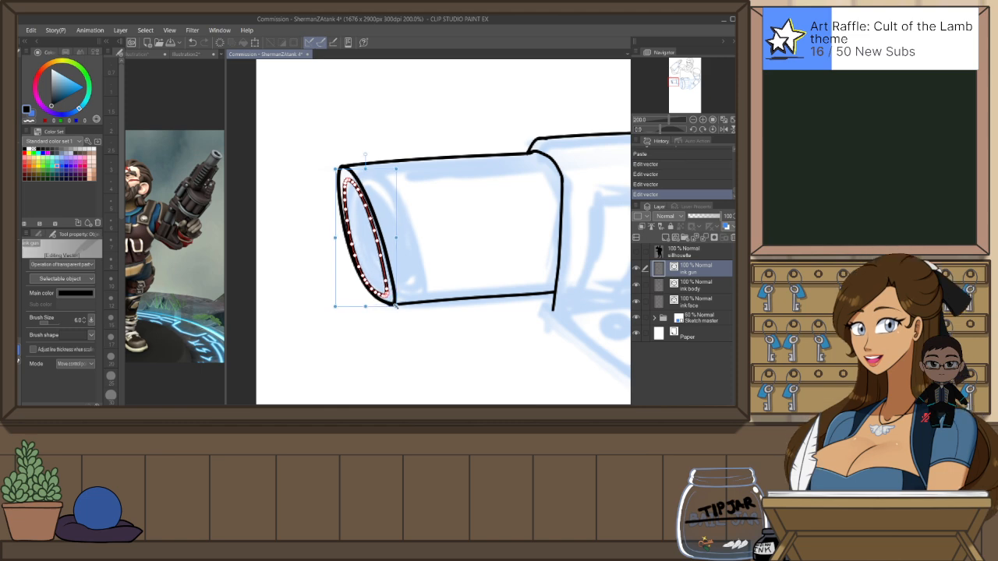
{"action": "left_click", "coordinate": [443, 247]}
Flip the view back and ink the curved rear edge of the barrel's wider collar beside the drum ring with the G-Pen
{"action": "scroll", "coordinate": [445, 254], "scroll_direction": "down", "scroll_amount": 8}
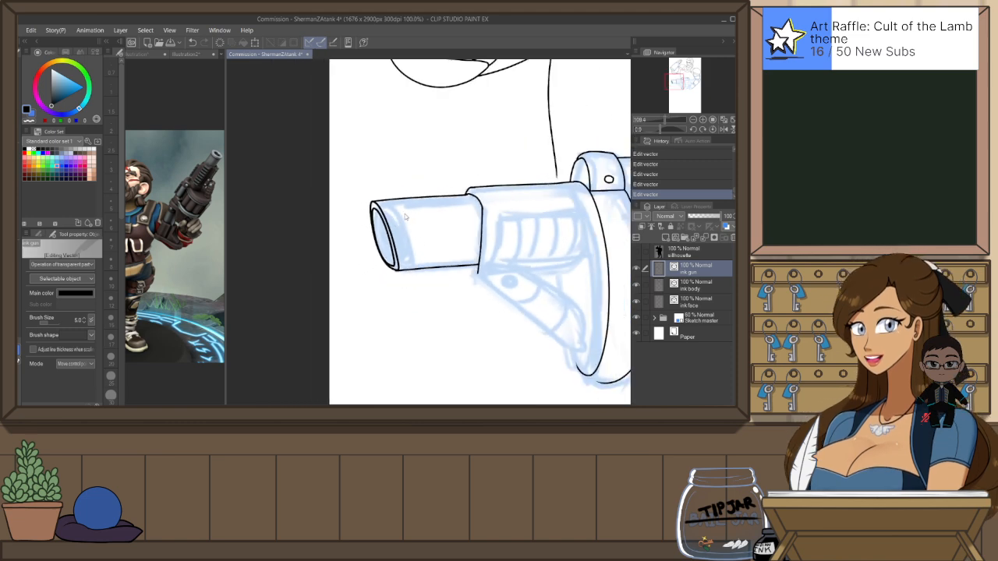
{"action": "scroll", "coordinate": [420, 218], "scroll_direction": "down", "scroll_amount": 1}
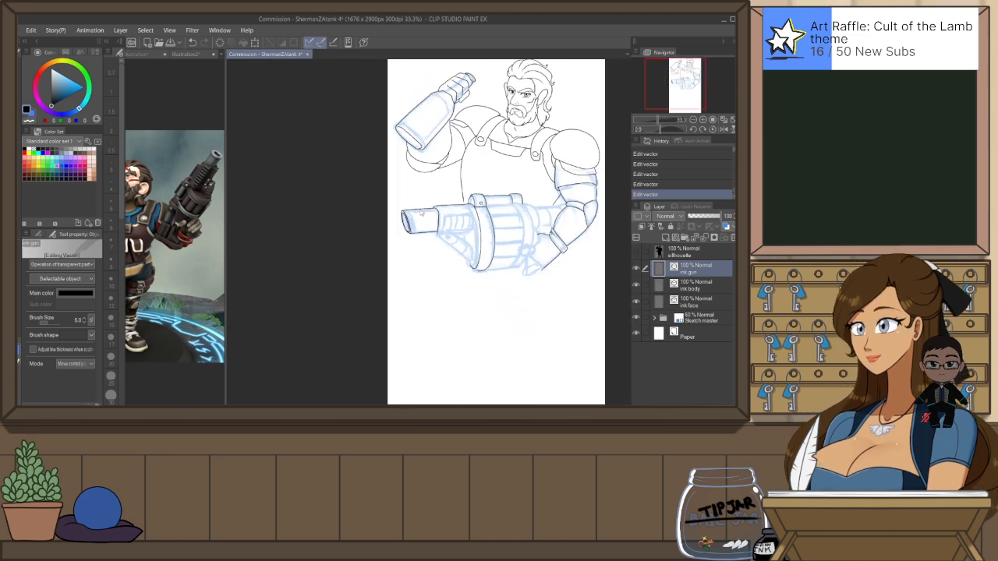
{"action": "key", "text": "h"}
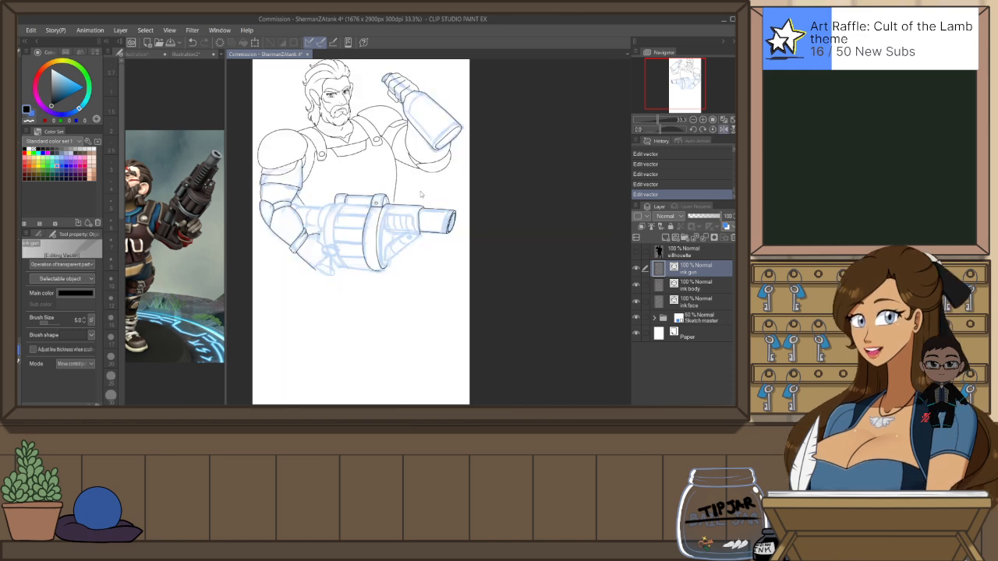
{"action": "scroll", "coordinate": [438, 220], "scroll_direction": "up", "scroll_amount": 2}
{"action": "scroll", "coordinate": [441, 220], "scroll_direction": "up", "scroll_amount": 3}
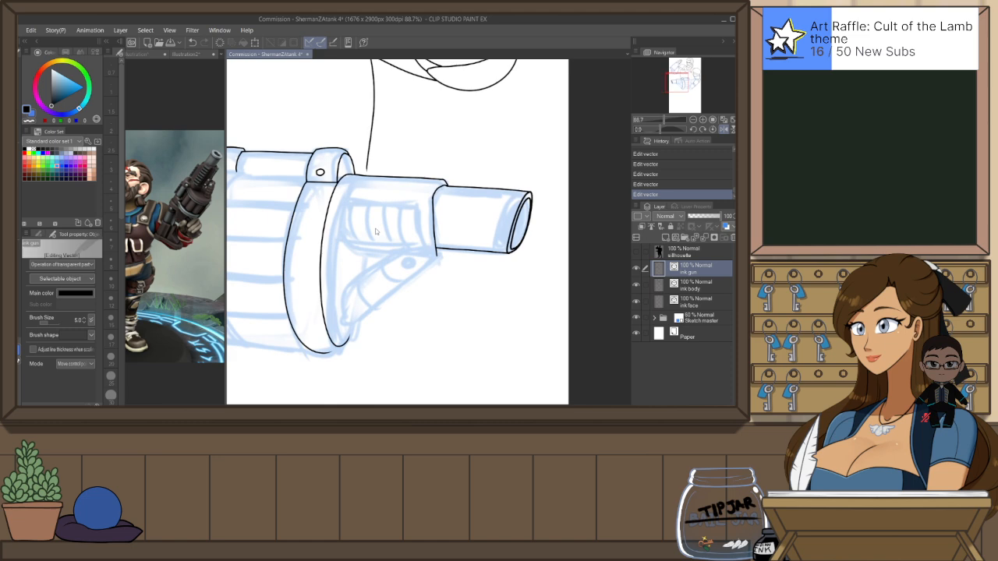
{"action": "key", "text": "p"}
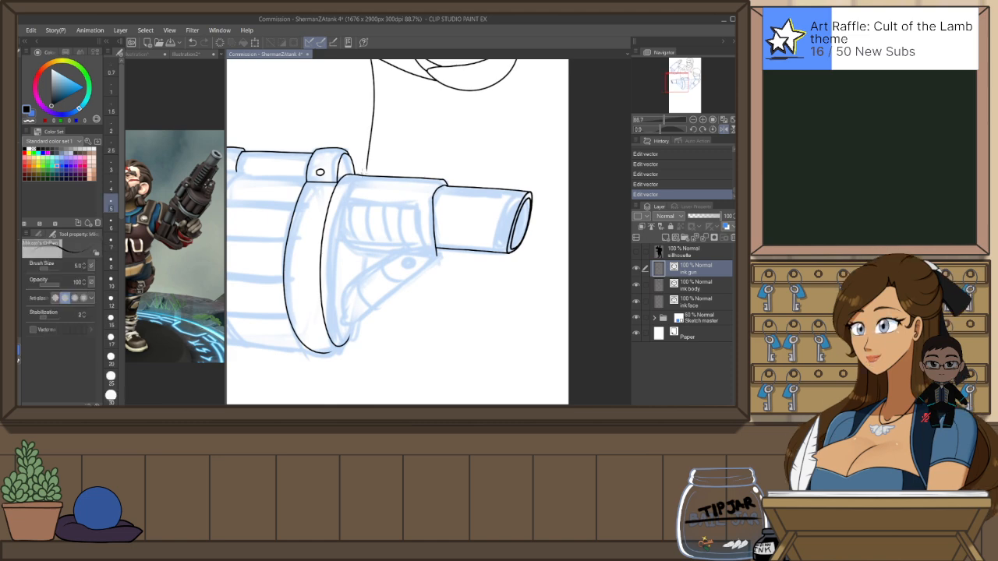
{"action": "left_click_drag", "start_coordinate": [341, 225], "coordinate": [355, 176]}
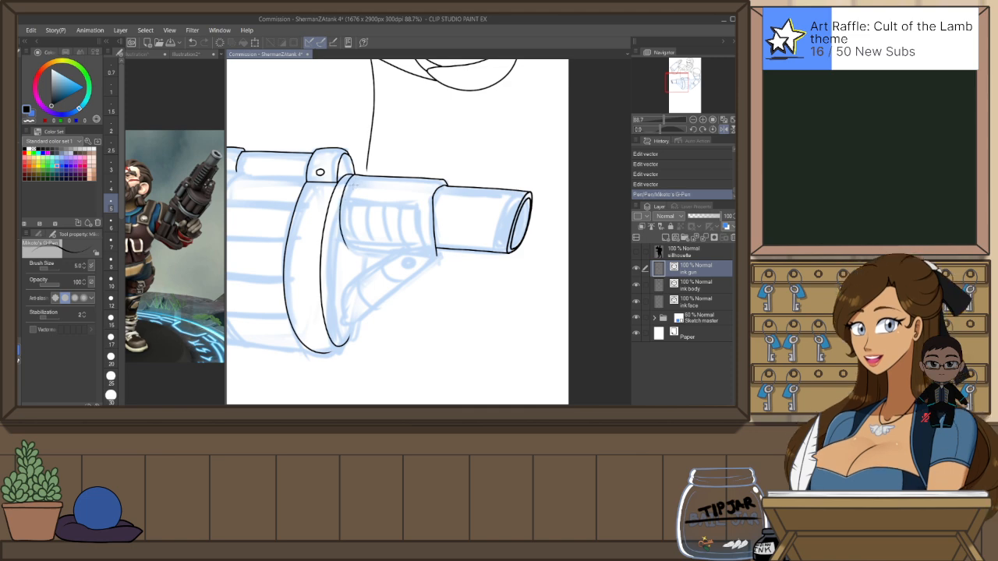
{"action": "key", "text": "ctrl+z"}
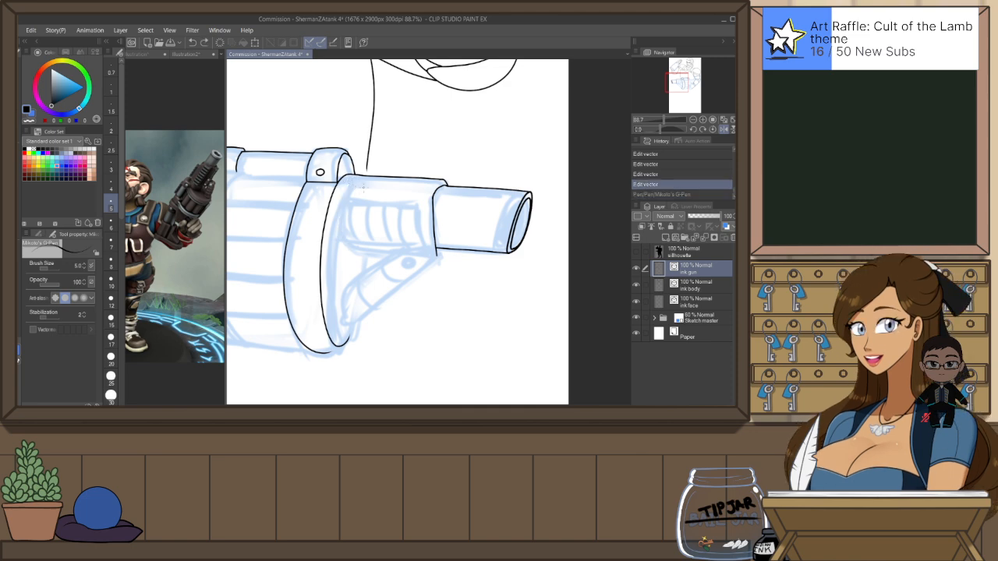
{"action": "key", "text": "ctrl+y"}
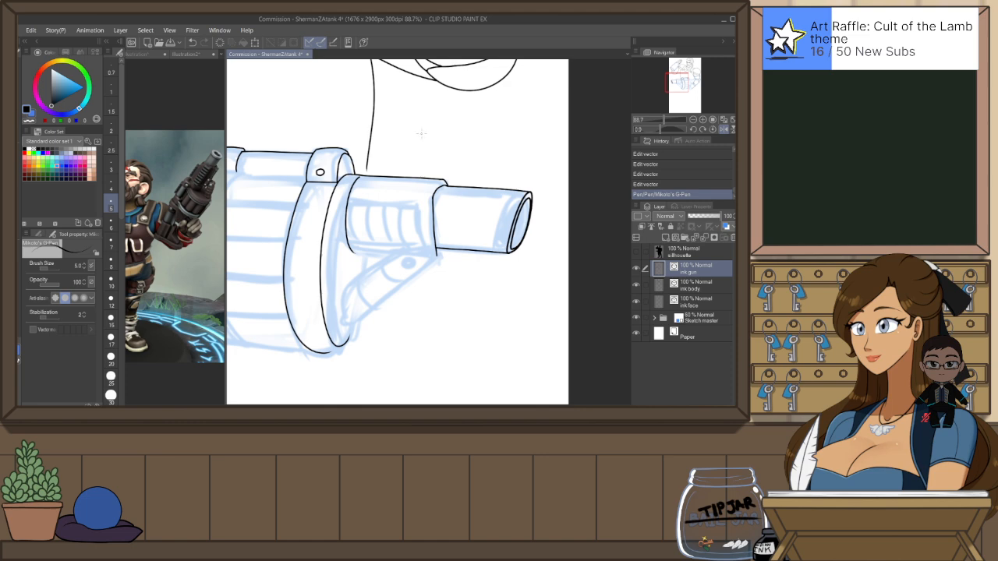
Rotate the Illustration2 reference so its gun lies roughly horizontal and return to the commission drawing
{"action": "left_click", "coordinate": [194, 55]}
{"action": "key", "text": "r"}
{"action": "left_click_drag", "start_coordinate": [215, 104], "coordinate": [209, 216]}
{"action": "key", "text": "p"}
{"action": "left_click_drag", "start_coordinate": [211, 252], "coordinate": [162, 248]}
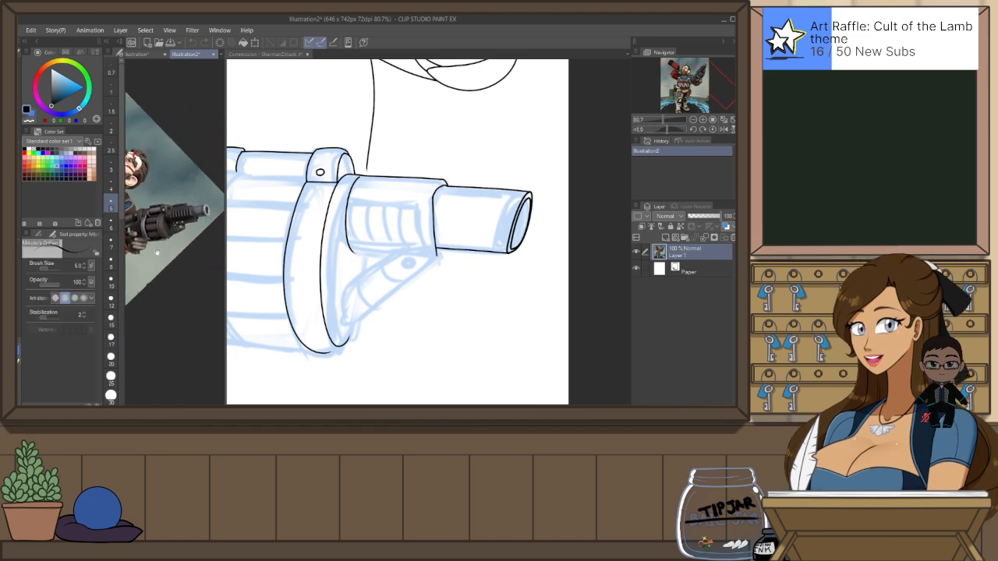
{"action": "left_click", "coordinate": [287, 55]}
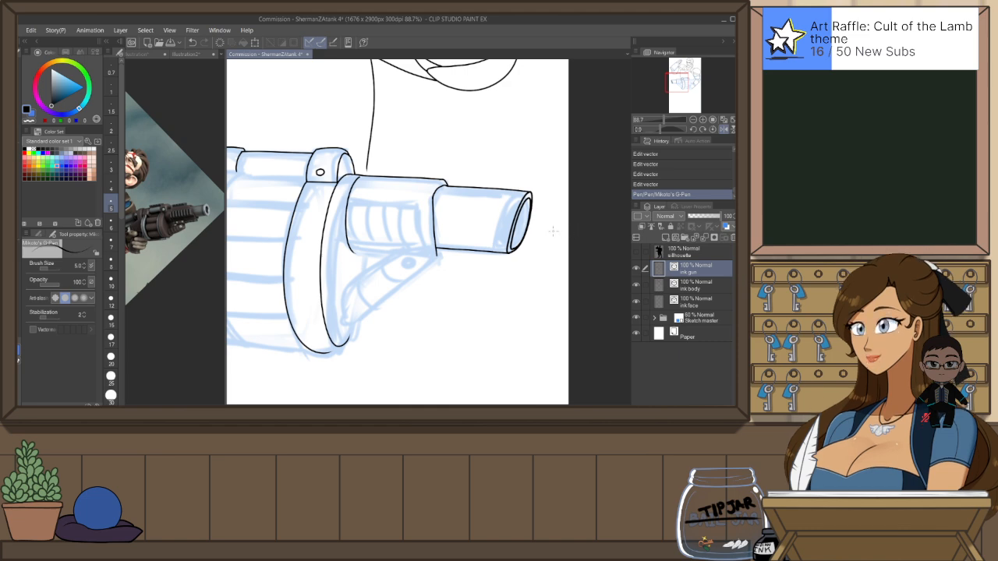
Rotate the canvas and draw the collar's straight lower edge with the Darker pencil, from the rear curve to past the front edge
{"action": "key", "text": "r"}
{"action": "left_click_drag", "start_coordinate": [545, 239], "coordinate": [509, 156]}
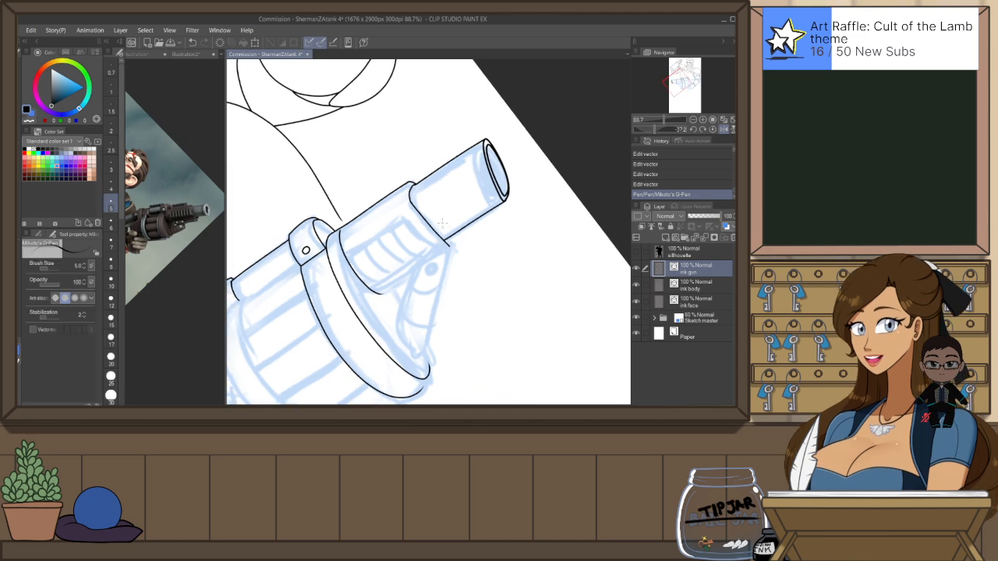
{"action": "key", "text": "p"}
{"action": "mouse_move", "coordinate": [449, 245]}
{"action": "left_mouse_down"}
{"action": "mouse_move", "coordinate": [413, 275]}
{"action": "mouse_move", "coordinate": [455, 245]}
{"action": "left_mouse_up"}
{"action": "key", "text": "ctrl+z"}
{"action": "key", "text": "ctrl+z"}
{"action": "left_click_drag", "start_coordinate": [377, 295], "coordinate": [455, 244]}
{"action": "key", "text": "ctrl+z"}
{"action": "key", "text": "ctrl+y"}
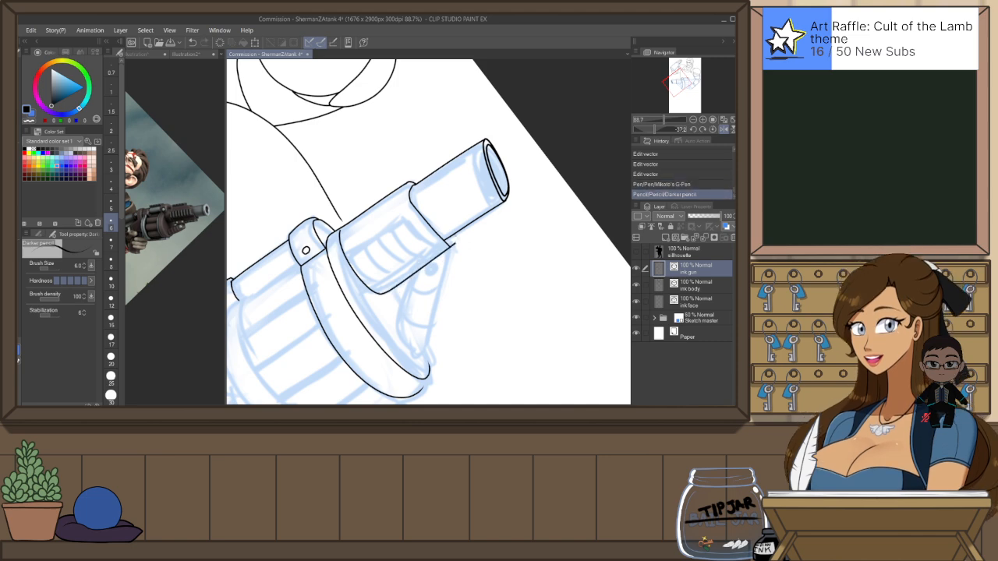
Mirror the view, close the collar's lower front corner with a short stroke and erase the overshooting line ends there
{"action": "scroll", "coordinate": [454, 262], "scroll_direction": "up", "scroll_amount": 1}
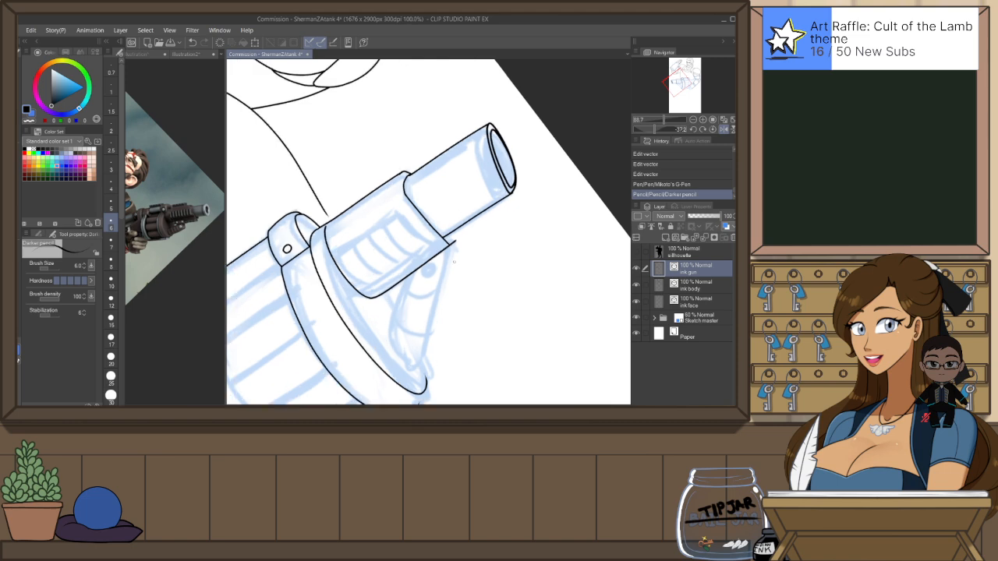
{"action": "key", "text": "h"}
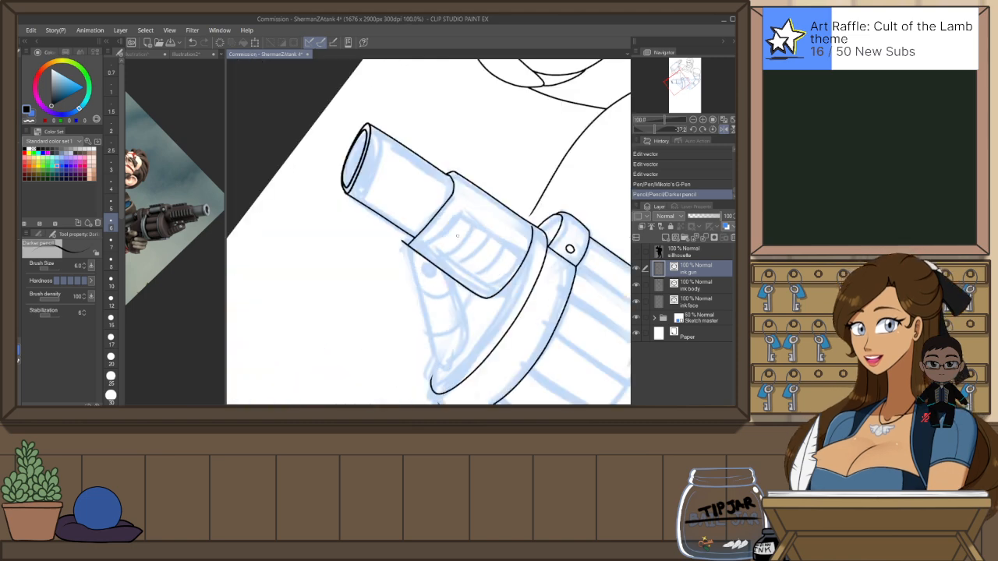
{"action": "left_click_drag", "start_coordinate": [405, 243], "coordinate": [413, 236]}
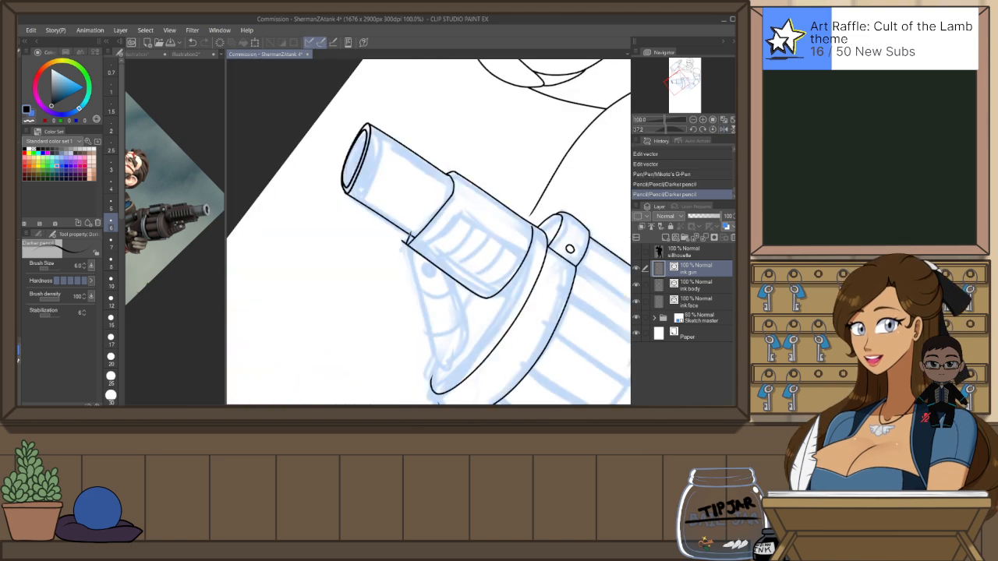
{"action": "key", "text": "e"}
{"action": "left_click", "coordinate": [404, 241]}
{"action": "left_click", "coordinate": [405, 242]}
{"action": "left_click", "coordinate": [407, 240]}
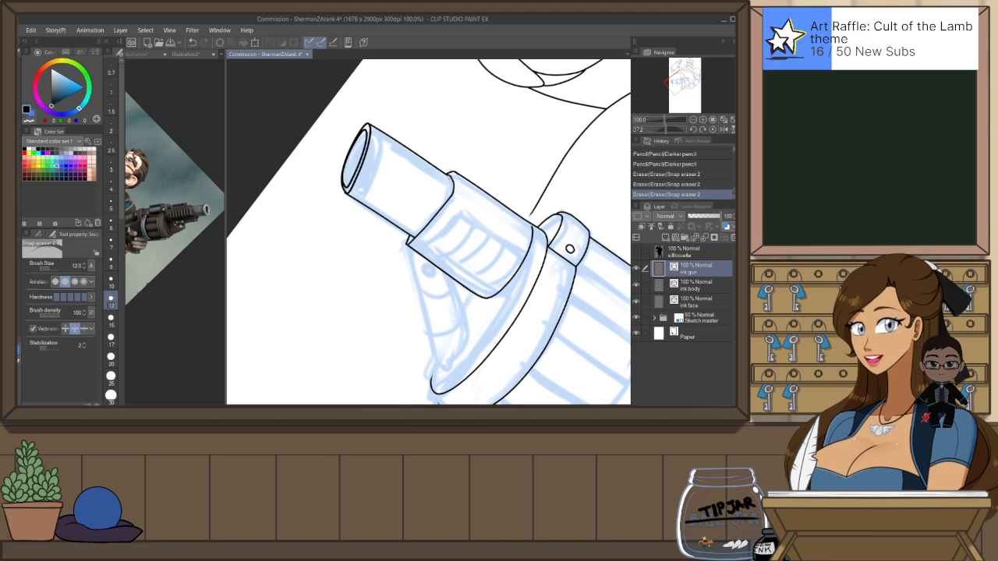
Rotate the canvas and ink the two lengthwise edges of the collar's vent panel with the G-Pen
{"action": "key", "text": "r"}
{"action": "mouse_move", "coordinate": [452, 177]}
{"action": "left_mouse_down"}
{"action": "mouse_move", "coordinate": [463, 177]}
{"action": "mouse_move", "coordinate": [421, 148]}
{"action": "left_mouse_up"}
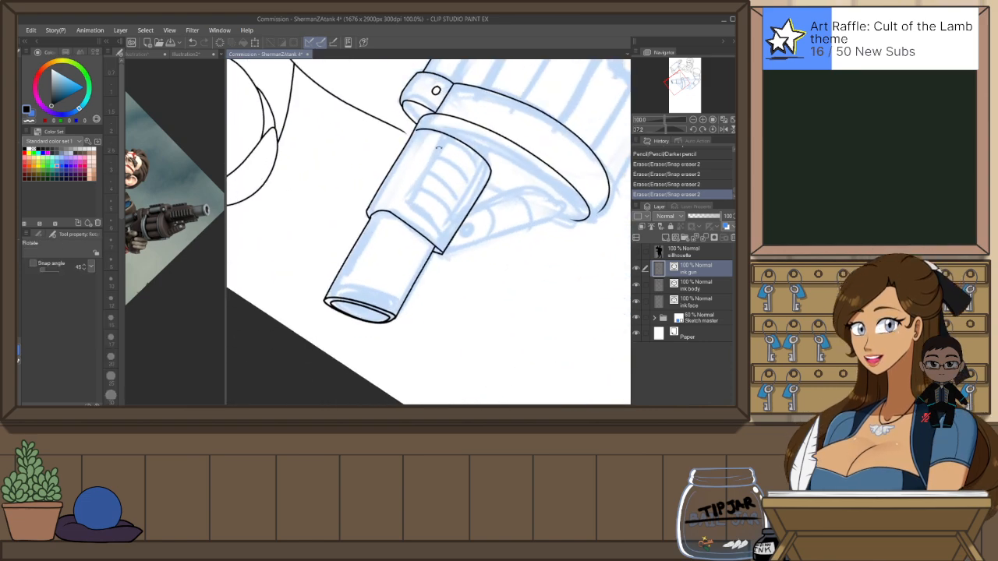
{"action": "key", "text": "p"}
{"action": "key", "text": "ctrl+z"}
{"action": "left_click_drag", "start_coordinate": [446, 136], "coordinate": [405, 203]}
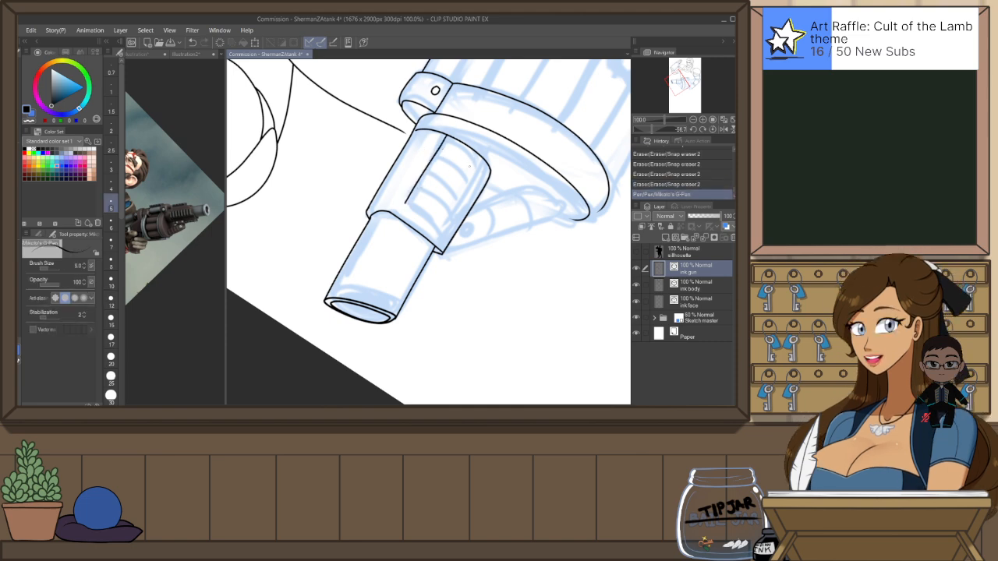
{"action": "key", "text": "ctrl+z"}
{"action": "left_click_drag", "start_coordinate": [444, 137], "coordinate": [402, 218]}
{"action": "left_click_drag", "start_coordinate": [484, 161], "coordinate": [441, 234]}
{"action": "key", "text": "ctrl+z"}
{"action": "left_click_drag", "start_coordinate": [486, 162], "coordinate": [441, 243]}
{"action": "key", "text": "ctrl+z"}
{"action": "left_click_drag", "start_coordinate": [487, 163], "coordinate": [441, 245]}
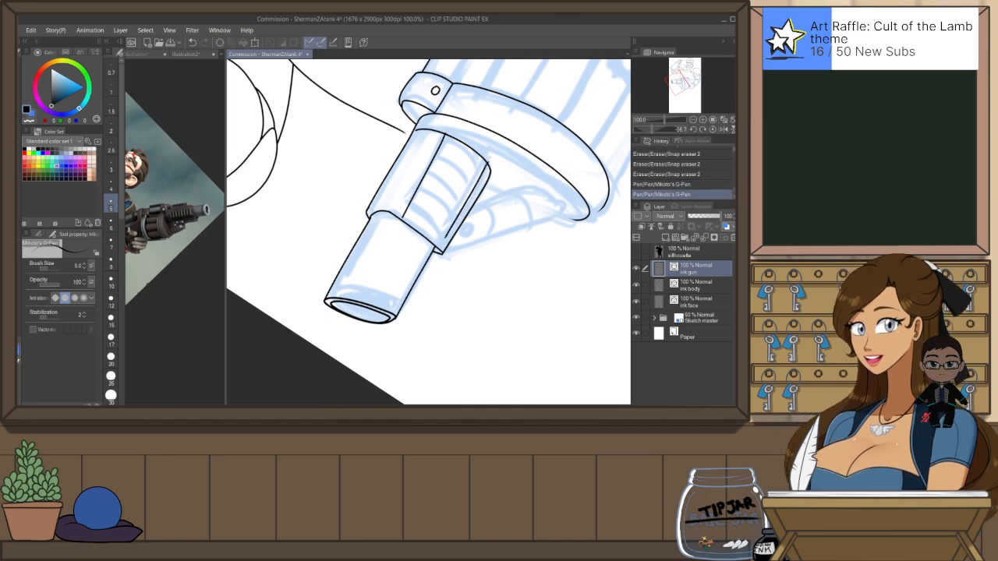
Erase the vent panel line end that overshoots the collar's rear curve and reset the canvas rotation
{"action": "key", "text": "e"}
{"action": "left_click", "coordinate": [431, 131]}
{"action": "left_click", "coordinate": [456, 131]}
{"action": "key", "text": "ctrl+z"}
{"action": "left_click", "coordinate": [448, 133]}
{"action": "left_click", "coordinate": [445, 132]}
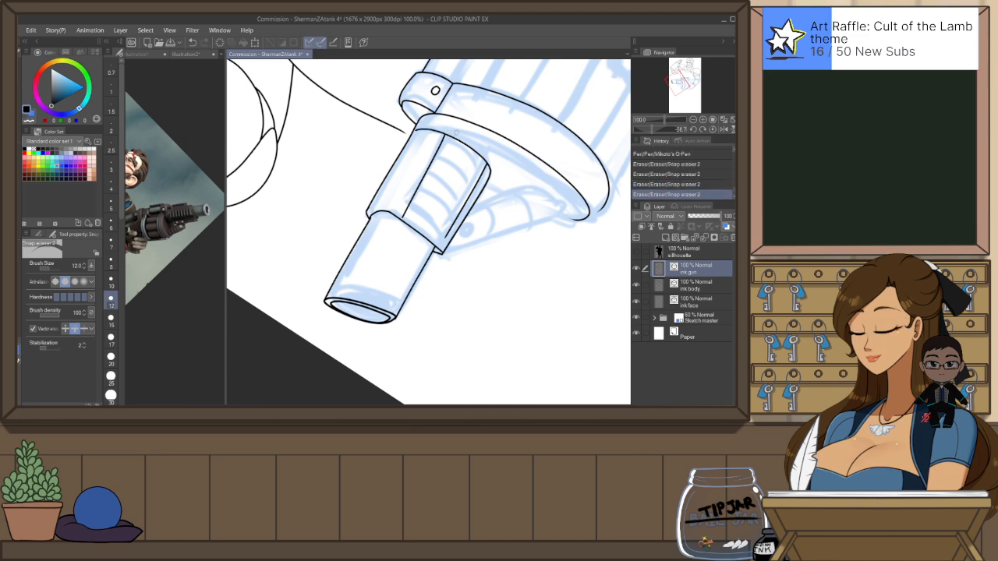
{"action": "key", "text": "ctrl+at"}
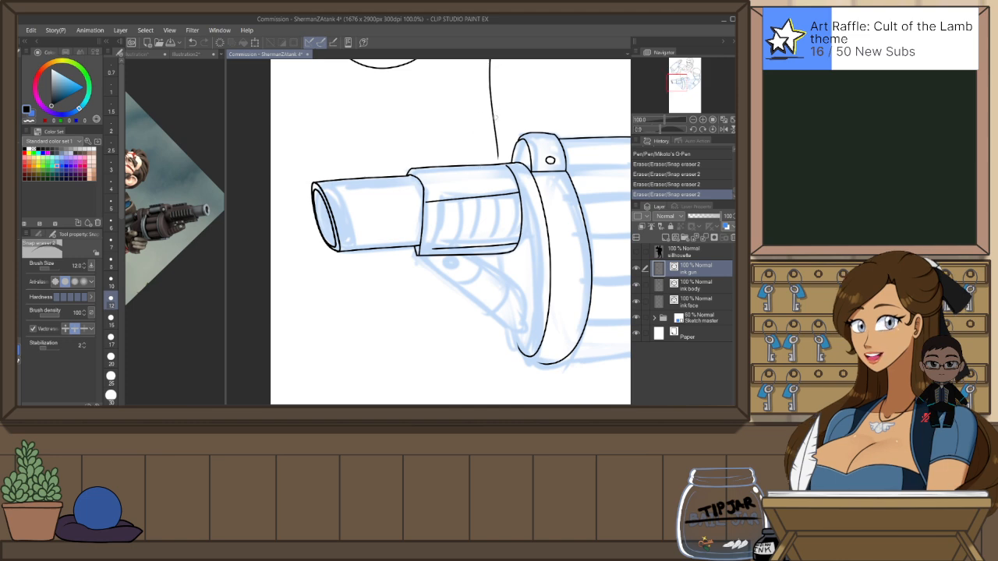
Adjust the position and angle of the vent panel's upper edge line to follow the collar's perspective
{"action": "key", "text": "o"}
{"action": "left_click", "coordinate": [511, 195]}
{"action": "left_click_drag", "start_coordinate": [412, 197], "coordinate": [417, 197]}
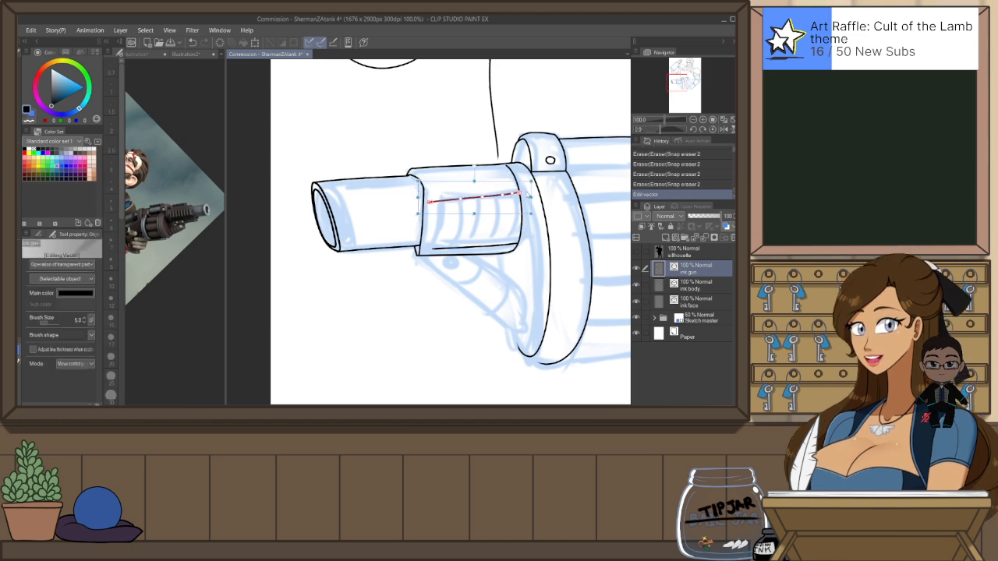
{"action": "left_click_drag", "start_coordinate": [535, 197], "coordinate": [537, 202]}
Ink the vent panel's curved front edge with the G-Pen, redrawing it in the mirrored view for a better bend
{"action": "key", "text": "p"}
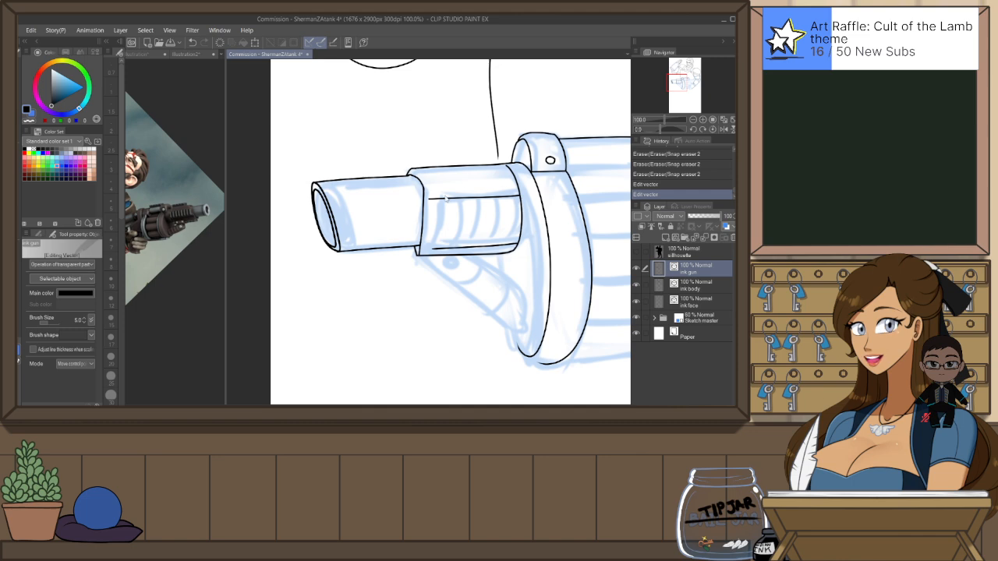
{"action": "left_click_drag", "start_coordinate": [440, 200], "coordinate": [436, 250]}
{"action": "key", "text": "h"}
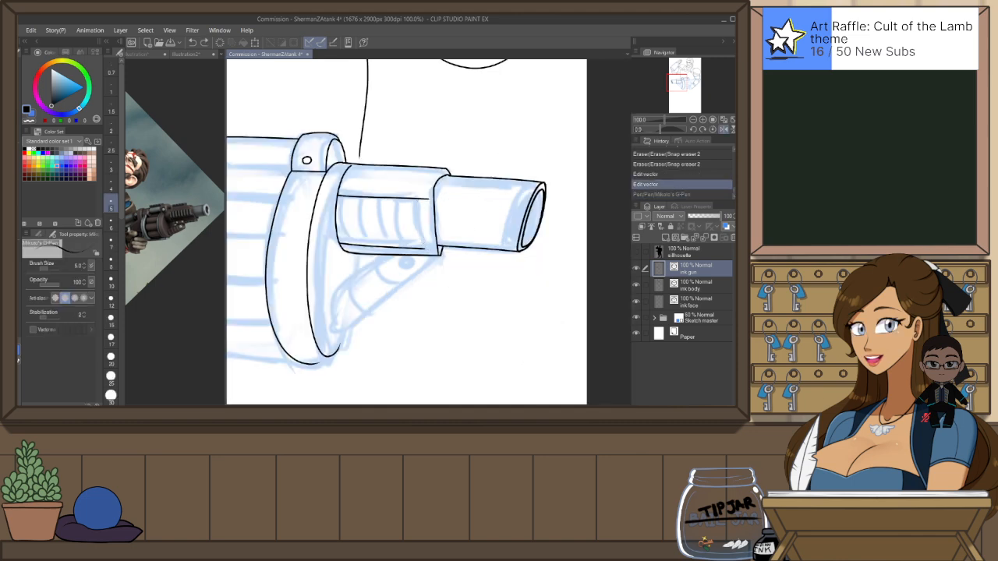
{"action": "key", "text": "ctrl+z"}
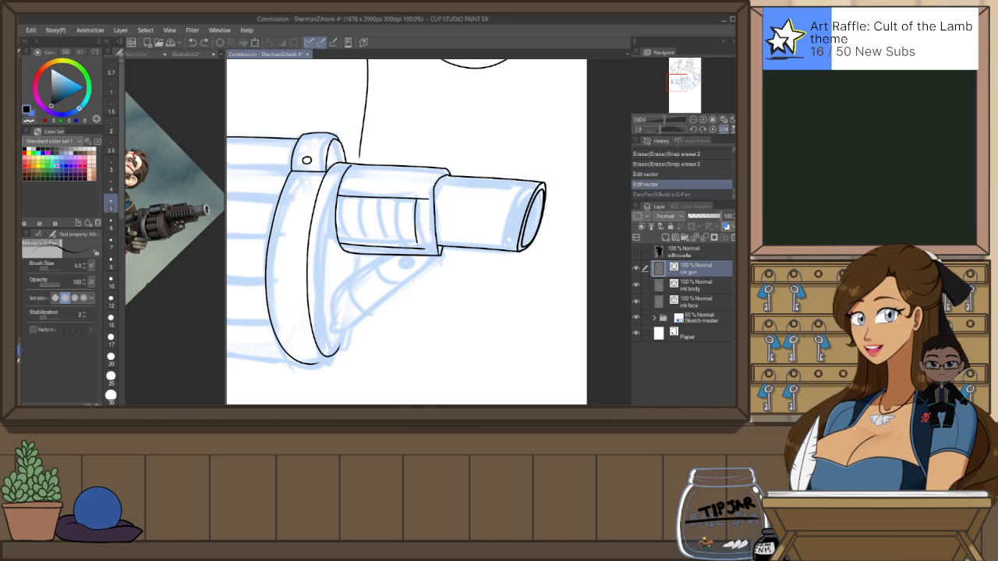
{"action": "left_click_drag", "start_coordinate": [415, 215], "coordinate": [418, 254]}
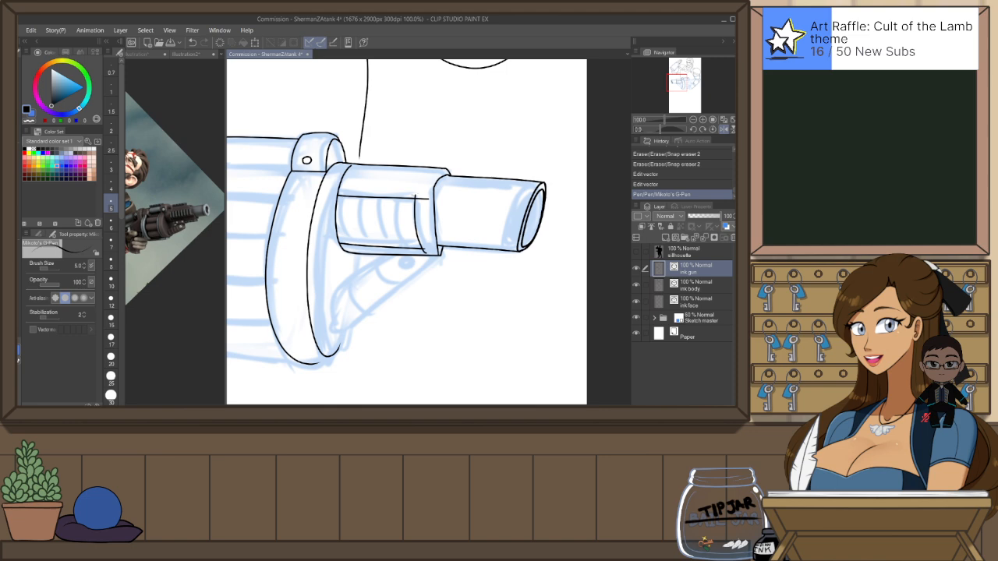
Ink three curved slat lines across the collar's vent panel with the G-Pen, following the sketch
{"action": "key", "text": "ctrl+z"}
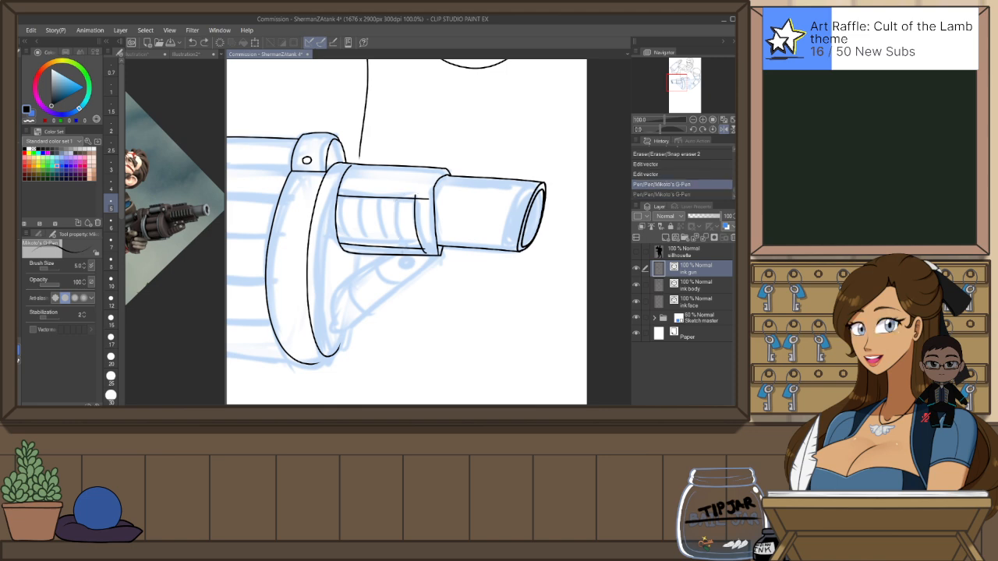
{"action": "left_click_drag", "start_coordinate": [396, 195], "coordinate": [398, 250]}
{"action": "left_click_drag", "start_coordinate": [378, 195], "coordinate": [380, 250]}
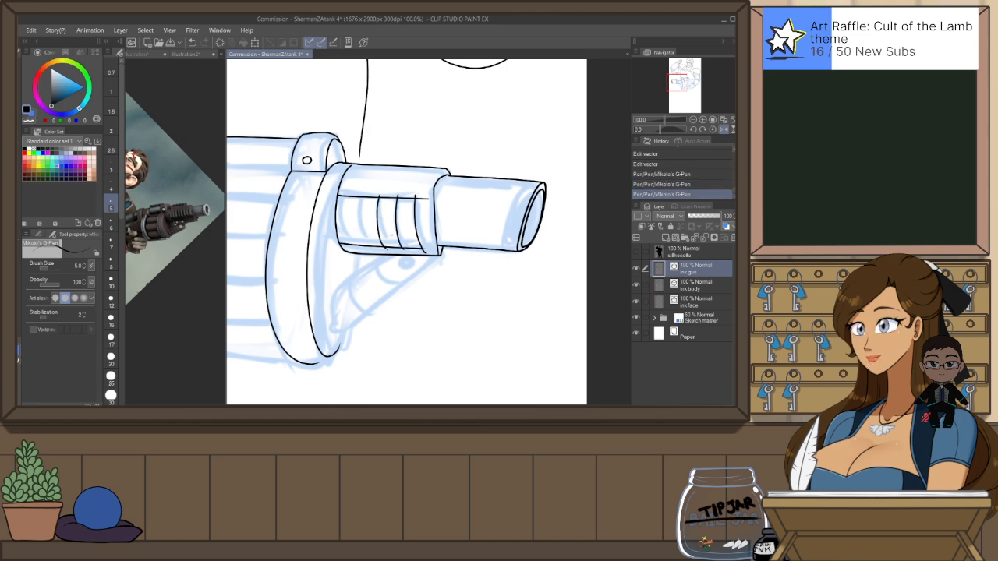
{"action": "key", "text": "ctrl+z"}
{"action": "left_click_drag", "start_coordinate": [360, 195], "coordinate": [362, 249]}
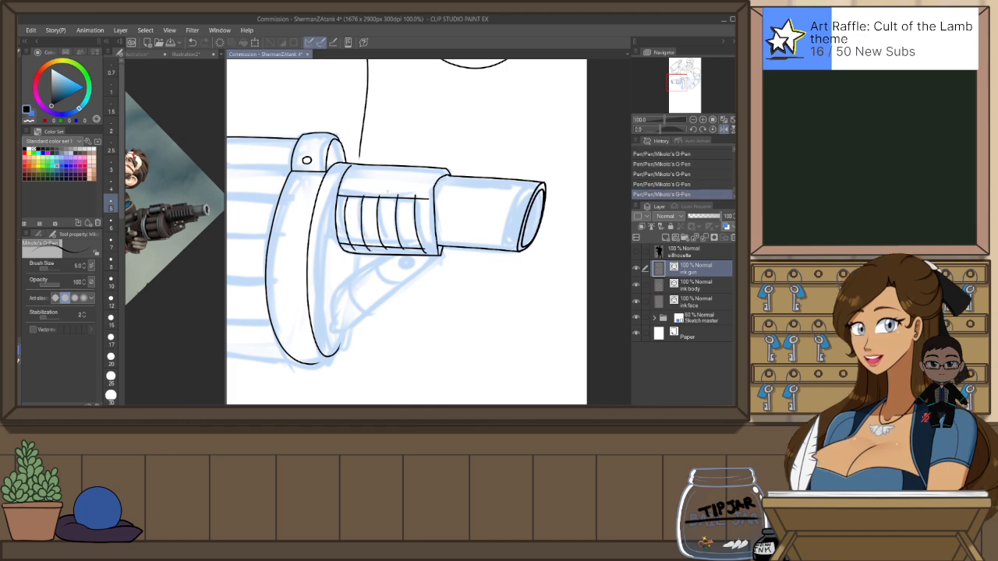
Erase the slat ends and the vent panel's edge line ends that overshoot its outline
{"action": "key", "text": "e"}
{"action": "mouse_move", "coordinate": [358, 194]}
{"action": "left_mouse_down"}
{"action": "mouse_move", "coordinate": [426, 198]}
{"action": "mouse_move", "coordinate": [418, 198]}
{"action": "left_mouse_up"}
{"action": "key", "text": "ctrl+z"}
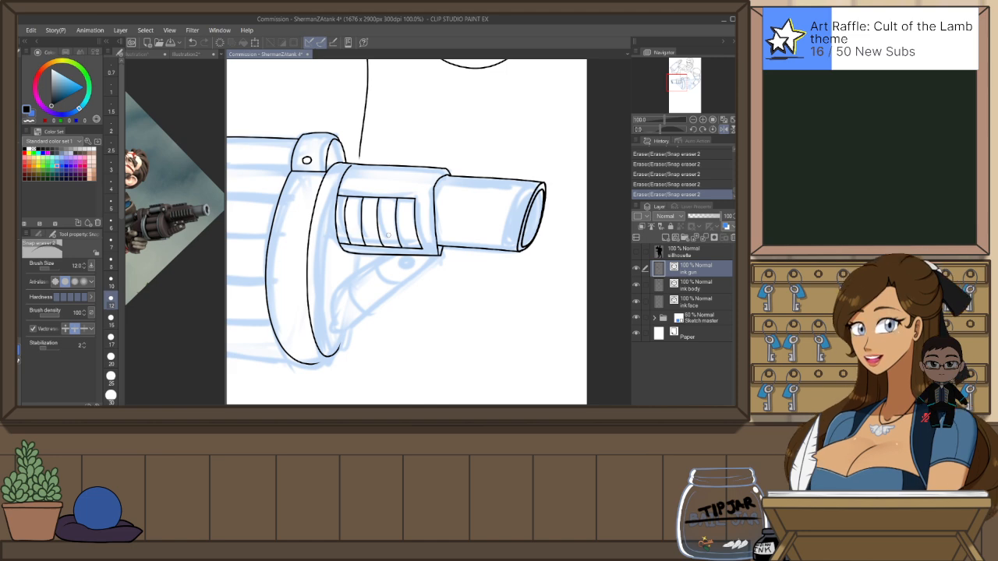
{"action": "key", "text": "m"}
{"action": "mouse_move", "coordinate": [339, 247]}
{"action": "left_mouse_down"}
{"action": "mouse_move", "coordinate": [323, 211]}
{"action": "mouse_move", "coordinate": [413, 172]}
{"action": "left_mouse_up"}
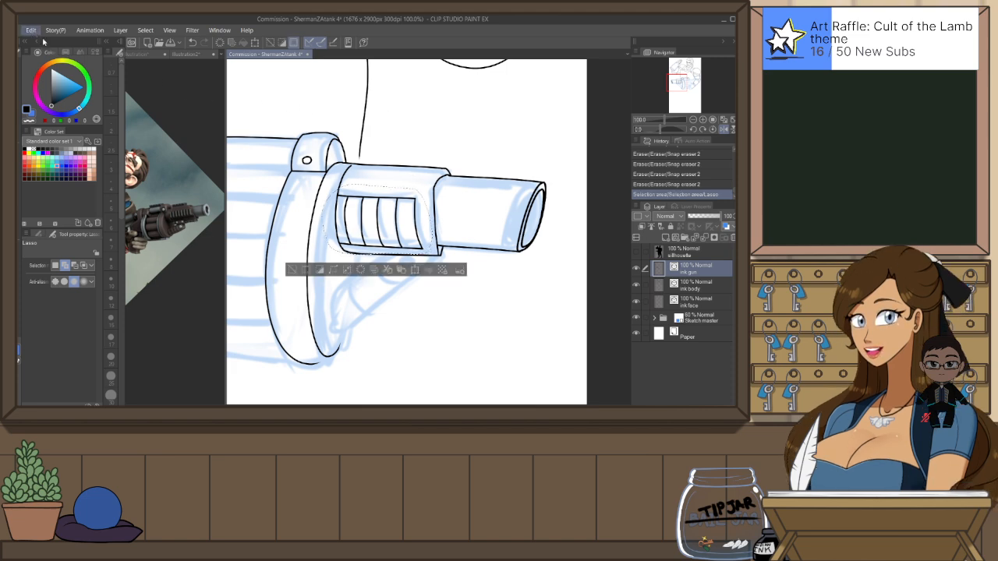
{"action": "key", "text": "ctrl+t"}
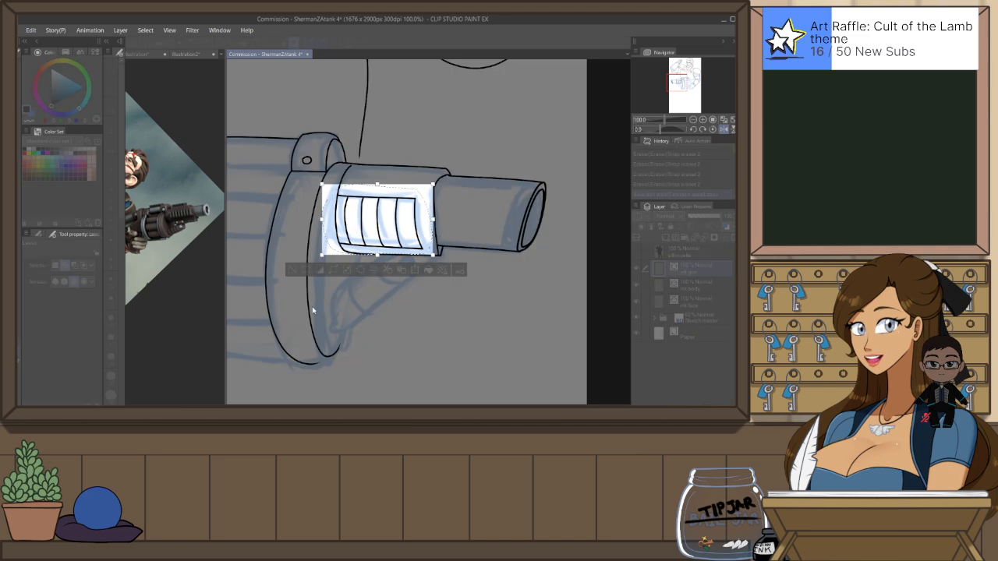
{"action": "key", "text": "Escape"}
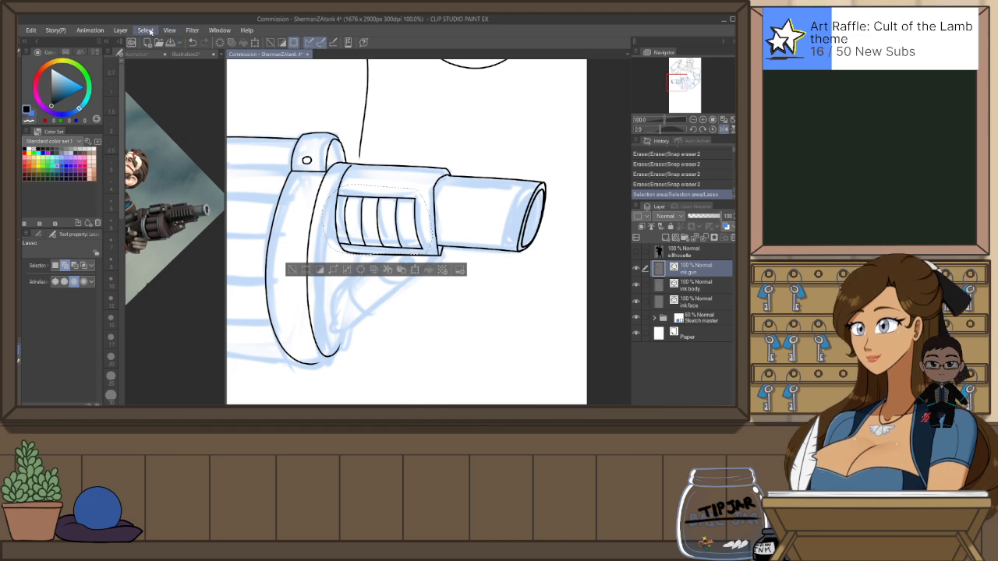
{"action": "key", "text": "ctrl+d"}
Shift the vent panel's vector lines to the middle of the collar, stretch them slightly and erase the upper edge's overshooting end
{"action": "key", "text": "o"}
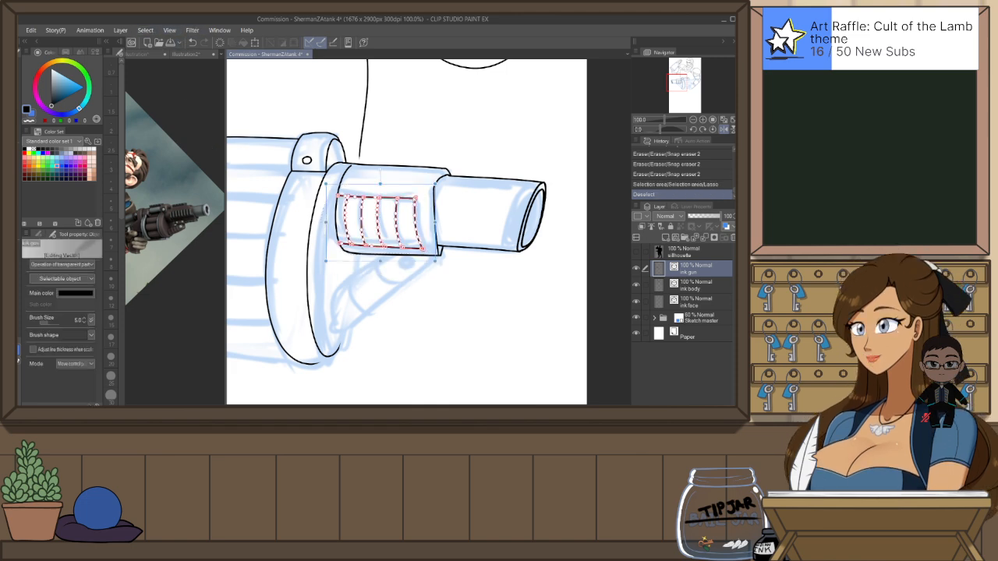
{"action": "left_click_drag", "start_coordinate": [414, 185], "coordinate": [439, 212]}
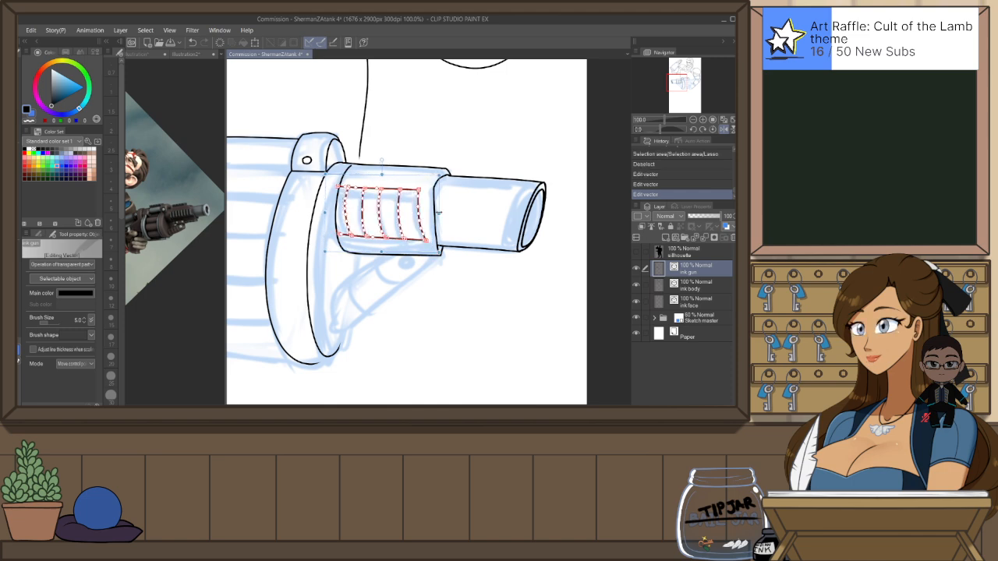
{"action": "left_click_drag", "start_coordinate": [332, 217], "coordinate": [322, 210]}
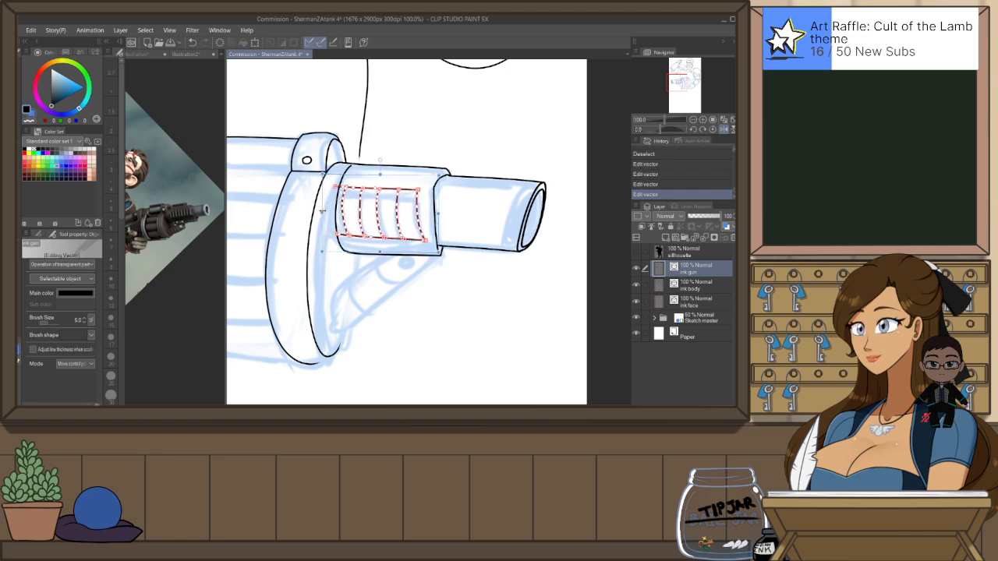
{"action": "left_click", "coordinate": [464, 209]}
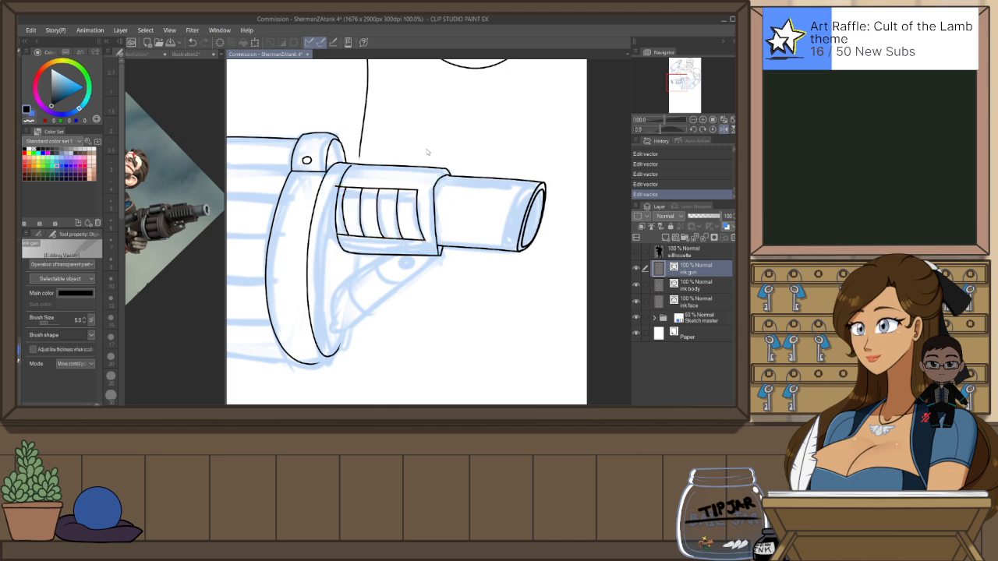
{"action": "key", "text": "e"}
{"action": "left_click", "coordinate": [337, 187]}
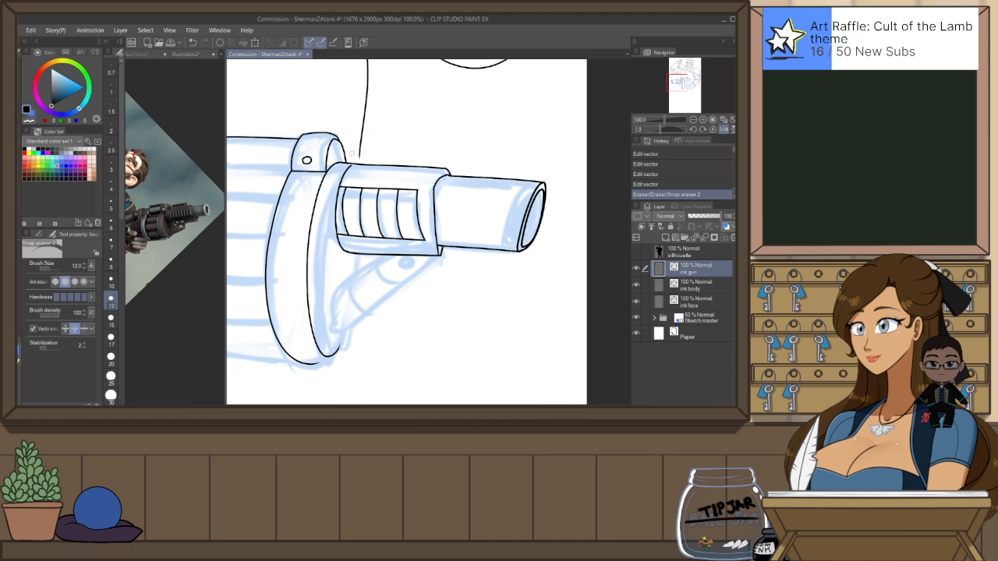
Ink the curved outer edge of the collar's rear ring with the G-Pen, redrawing it until the bend follows the collar
{"action": "key", "text": "p"}
{"action": "mouse_move", "coordinate": [328, 174]}
{"action": "left_mouse_down"}
{"action": "mouse_move", "coordinate": [316, 214]}
{"action": "mouse_move", "coordinate": [317, 253]}
{"action": "left_mouse_up"}
{"action": "key", "text": "ctrl+z"}
{"action": "mouse_move", "coordinate": [327, 173]}
{"action": "left_mouse_down"}
{"action": "mouse_move", "coordinate": [319, 208]}
{"action": "mouse_move", "coordinate": [347, 264]}
{"action": "left_mouse_up"}
{"action": "key", "text": "ctrl+z"}
{"action": "left_click_drag", "start_coordinate": [326, 185], "coordinate": [347, 266]}
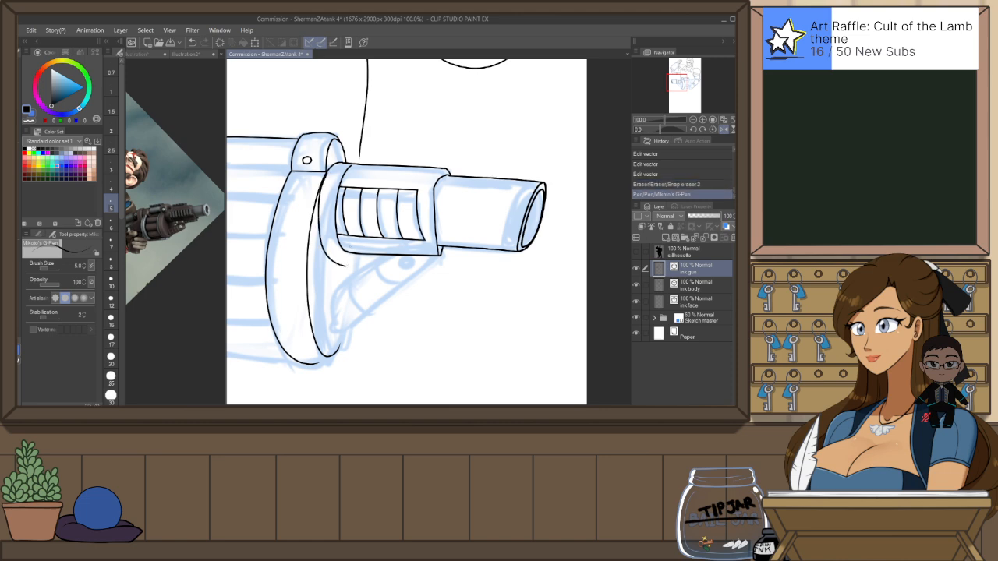
{"action": "key", "text": "ctrl+z"}
{"action": "mouse_move", "coordinate": [328, 170]}
{"action": "left_mouse_down"}
{"action": "mouse_move", "coordinate": [321, 190]}
{"action": "mouse_move", "coordinate": [347, 266]}
{"action": "left_mouse_up"}
{"action": "key", "text": "ctrl+z"}
{"action": "mouse_move", "coordinate": [327, 170]}
{"action": "left_mouse_down"}
{"action": "mouse_move", "coordinate": [320, 207]}
{"action": "mouse_move", "coordinate": [345, 266]}
{"action": "mouse_move", "coordinate": [325, 185]}
{"action": "mouse_move", "coordinate": [337, 269]}
{"action": "left_mouse_up"}
{"action": "key", "text": "ctrl+z"}
{"action": "key", "text": "ctrl+z"}
{"action": "left_click_drag", "start_coordinate": [327, 171], "coordinate": [335, 263]}
Ink the rear ring's short lower edge in the mirrored, rotated view and erase the overshooting line ends
{"action": "key", "text": "h"}
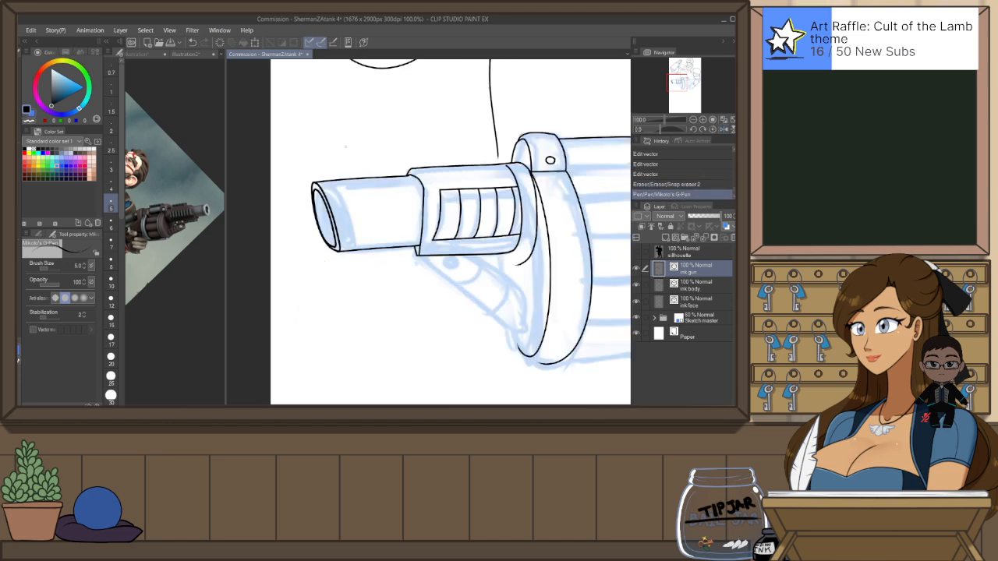
{"action": "mouse_move", "coordinate": [523, 256]}
{"action": "left_mouse_down"}
{"action": "mouse_move", "coordinate": [435, 331]}
{"action": "mouse_move", "coordinate": [372, 314]}
{"action": "mouse_move", "coordinate": [369, 322]}
{"action": "mouse_move", "coordinate": [372, 310]}
{"action": "left_mouse_up"}
{"action": "key", "text": "e"}
{"action": "key", "text": "ctrl+z"}
{"action": "key", "text": "ctrl+y"}
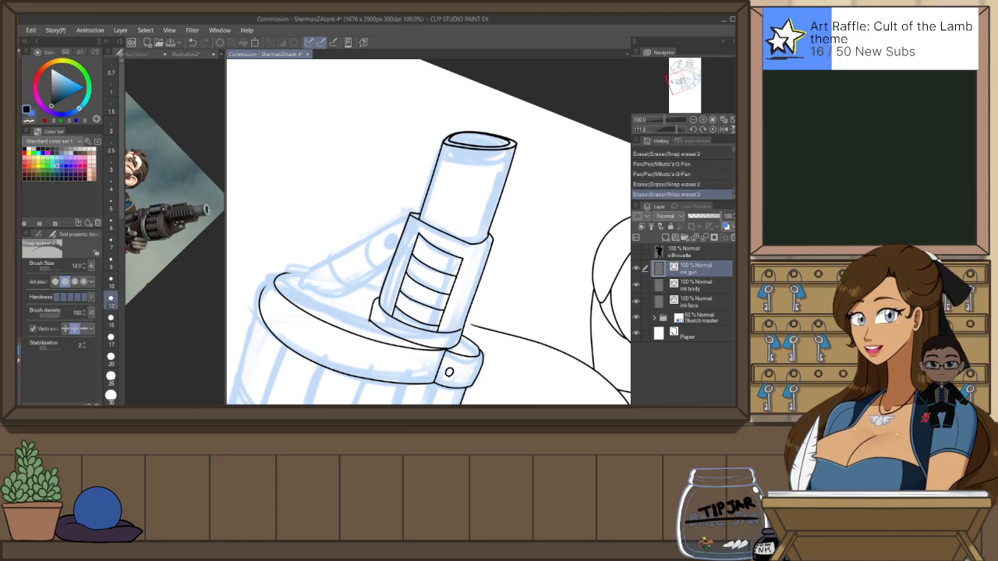
Pinch the collar's front edge curve toward the barrel at the upper corner and erase the excess line ends
{"action": "left_click_drag", "start_coordinate": [522, 300], "coordinate": [516, 233]}
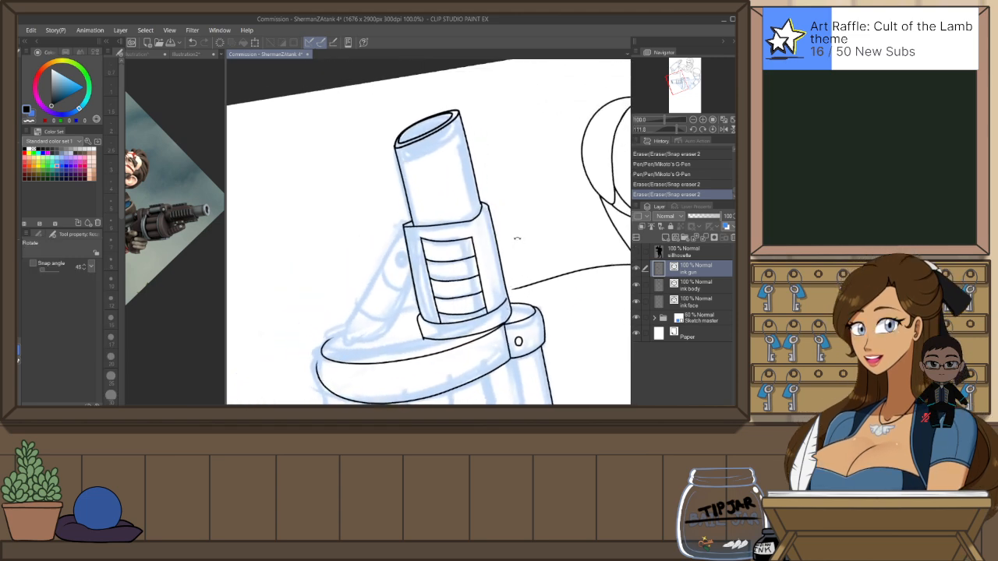
{"action": "key", "text": "y"}
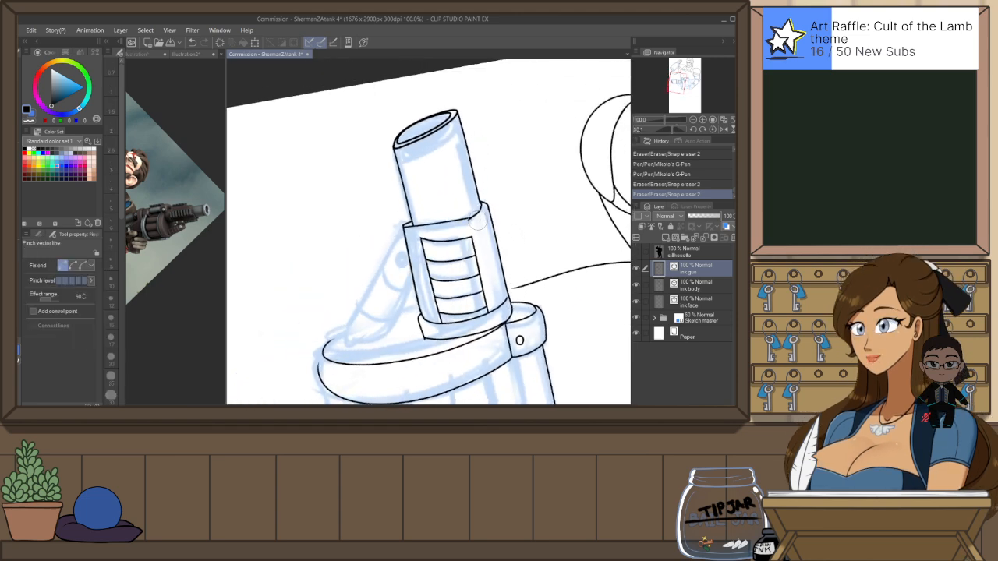
{"action": "left_click_drag", "start_coordinate": [477, 219], "coordinate": [482, 218]}
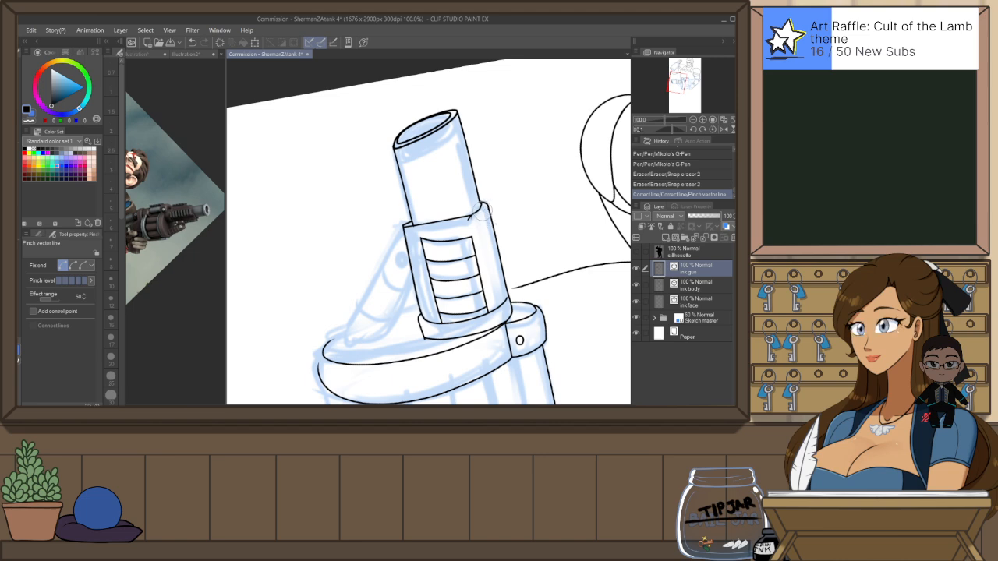
{"action": "key", "text": "o"}
{"action": "left_click", "coordinate": [475, 214]}
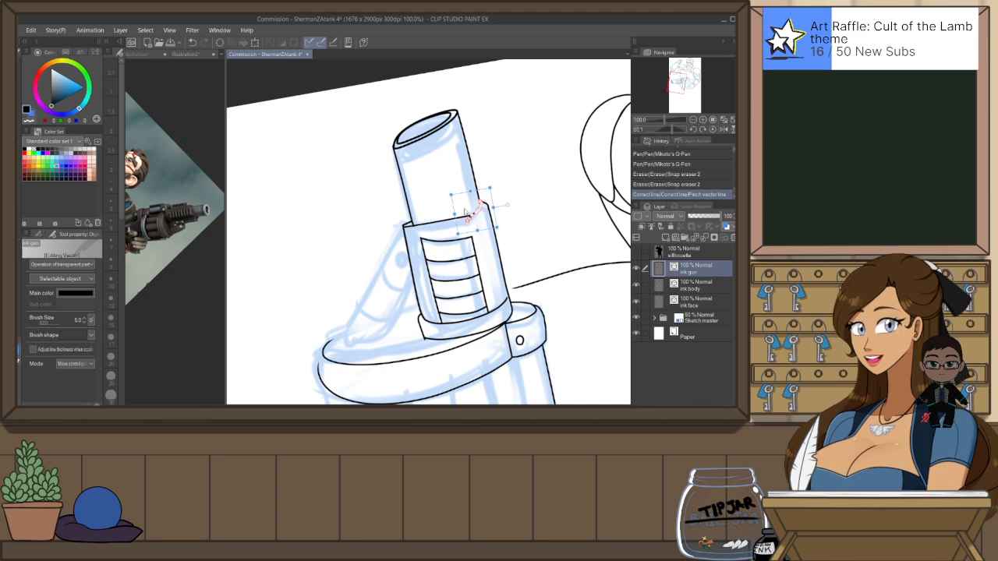
{"action": "key", "text": "e"}
{"action": "left_click", "coordinate": [477, 209]}
{"action": "left_click", "coordinate": [481, 211]}
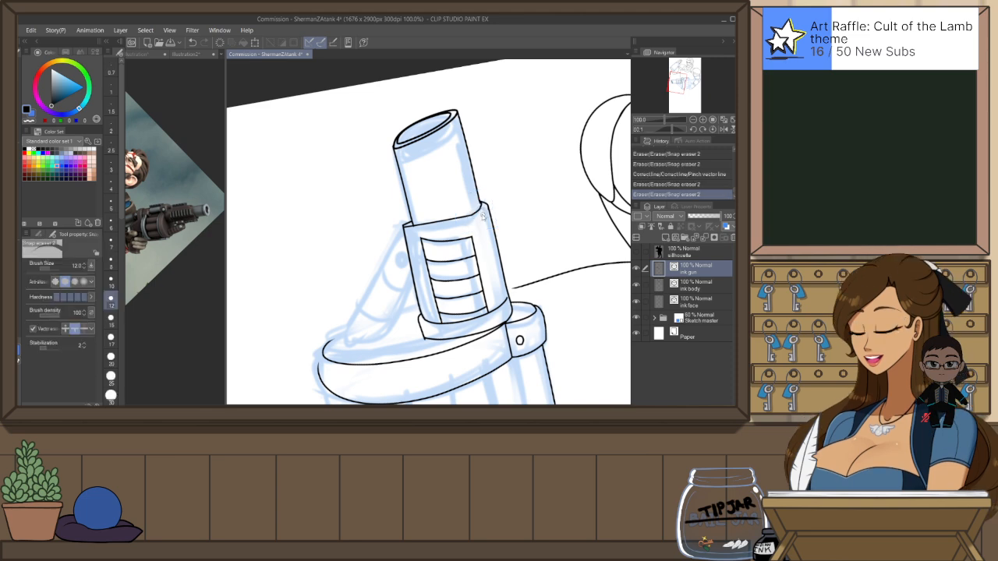
Narrow the corner curve of the collar's front edge to meet the barrel line, erase the overhang and reset the canvas rotation
{"action": "key", "text": "o"}
{"action": "scroll", "coordinate": [483, 216], "scroll_direction": "up", "scroll_amount": 4}
{"action": "left_click", "coordinate": [479, 201]}
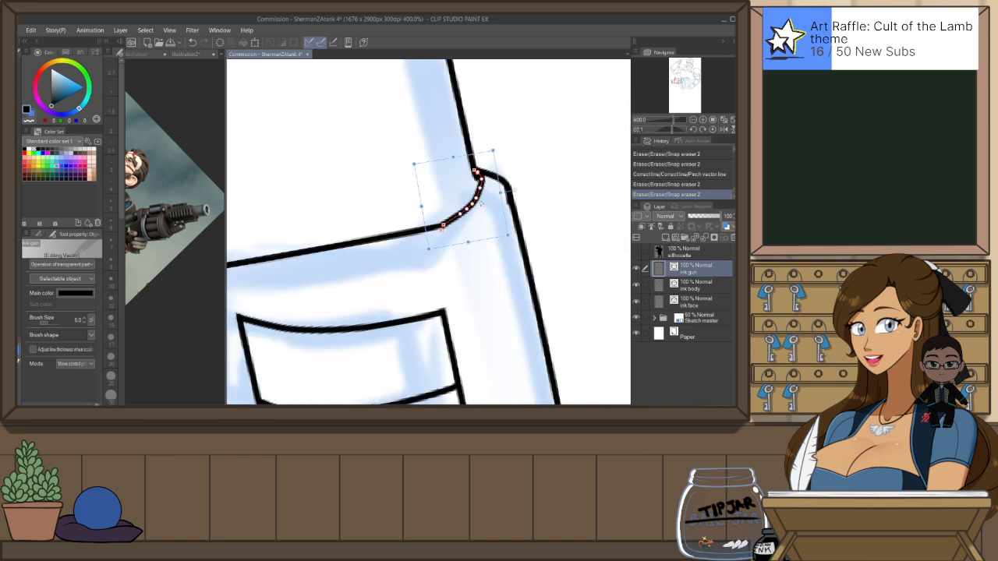
{"action": "left_click_drag", "start_coordinate": [501, 191], "coordinate": [495, 192]}
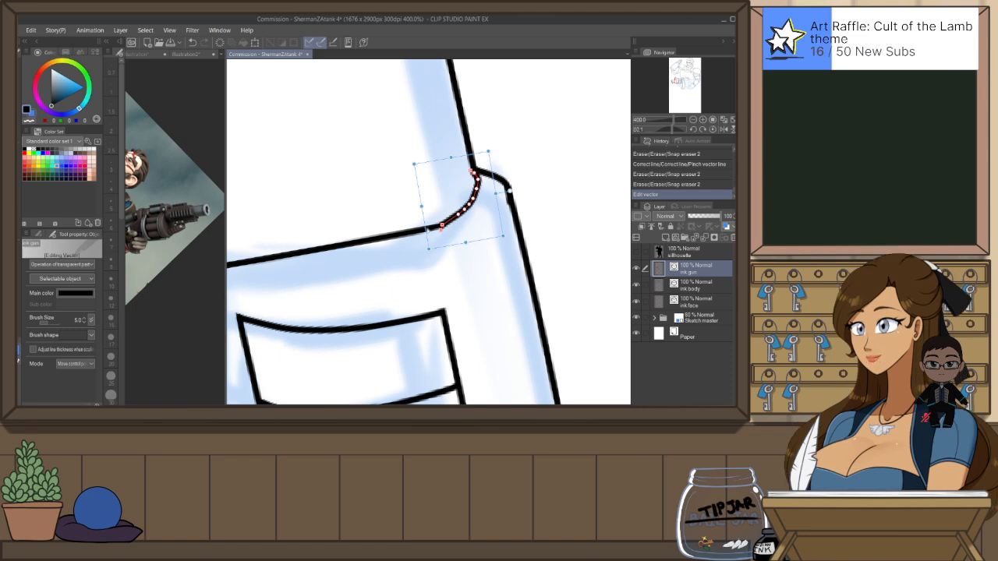
{"action": "left_click_drag", "start_coordinate": [404, 233], "coordinate": [405, 234]}
{"action": "left_click", "coordinate": [471, 276]}
{"action": "key", "text": "e"}
{"action": "left_click", "coordinate": [468, 191]}
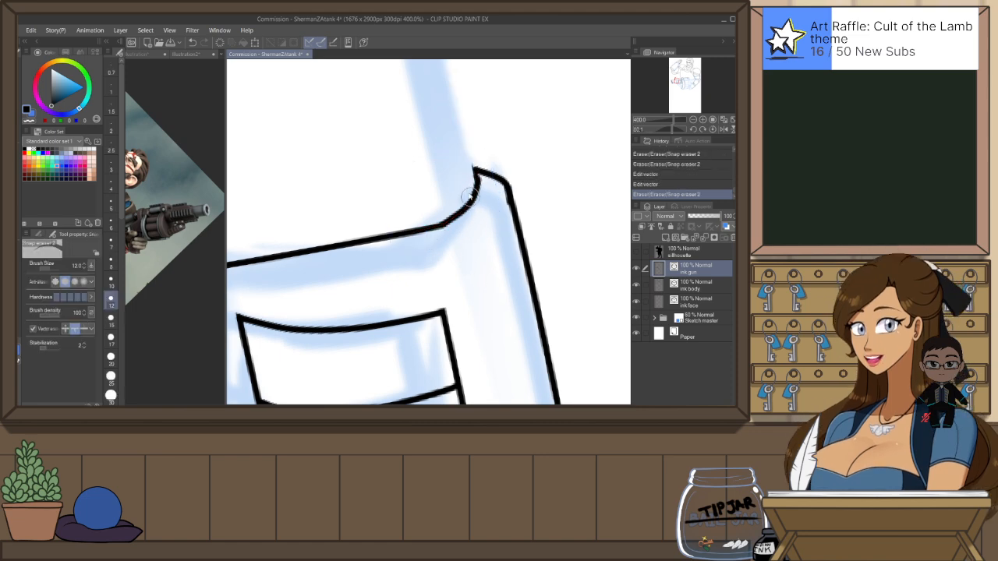
{"action": "key", "text": "ctrl+z"}
{"action": "left_click", "coordinate": [470, 201]}
{"action": "scroll", "coordinate": [484, 216], "scroll_direction": "down", "scroll_amount": 4}
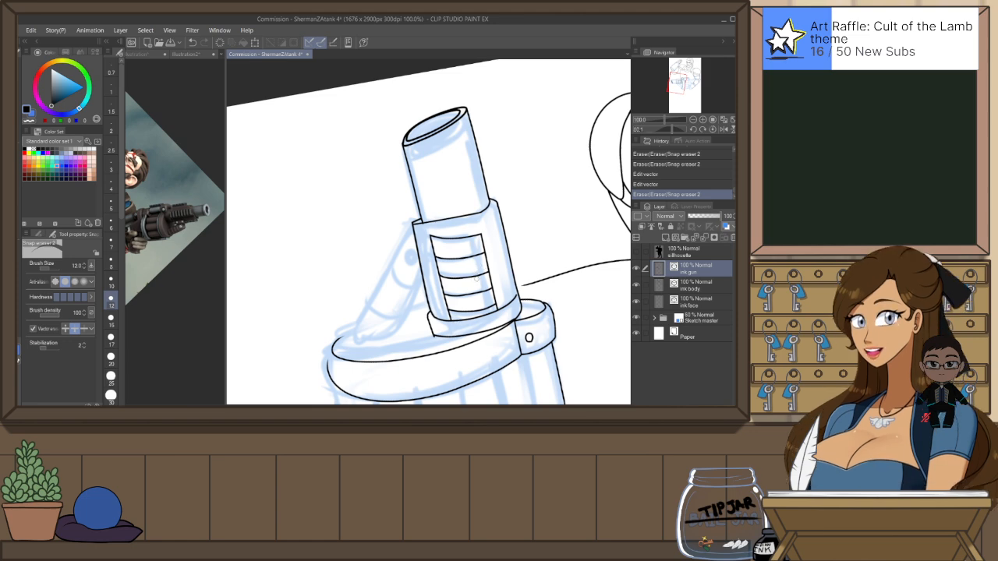
{"action": "key", "text": "ctrl+at"}
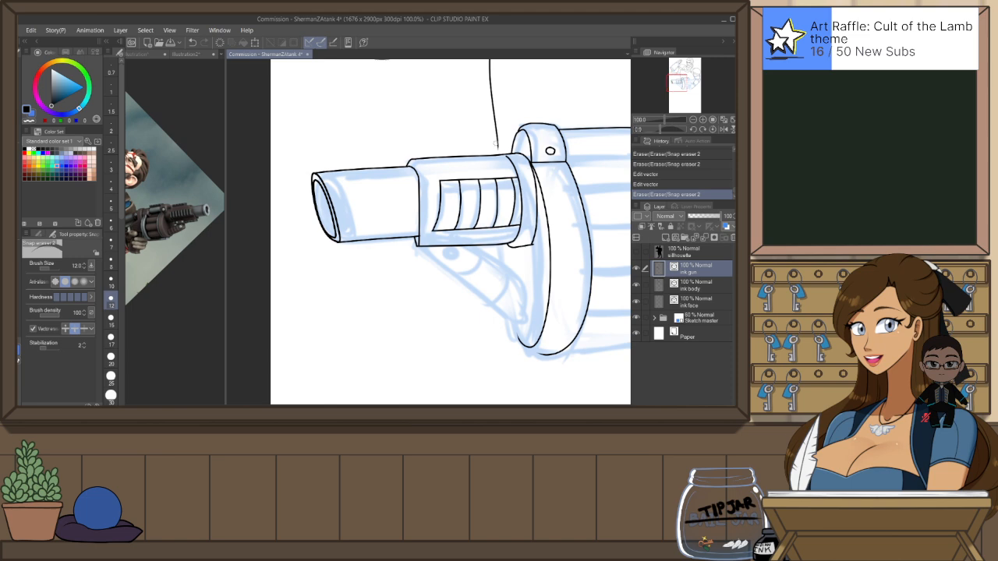
Adjust the vector lines of the two curved edges of the collar's rear ring
{"action": "scroll", "coordinate": [500, 151], "scroll_direction": "up", "scroll_amount": 1}
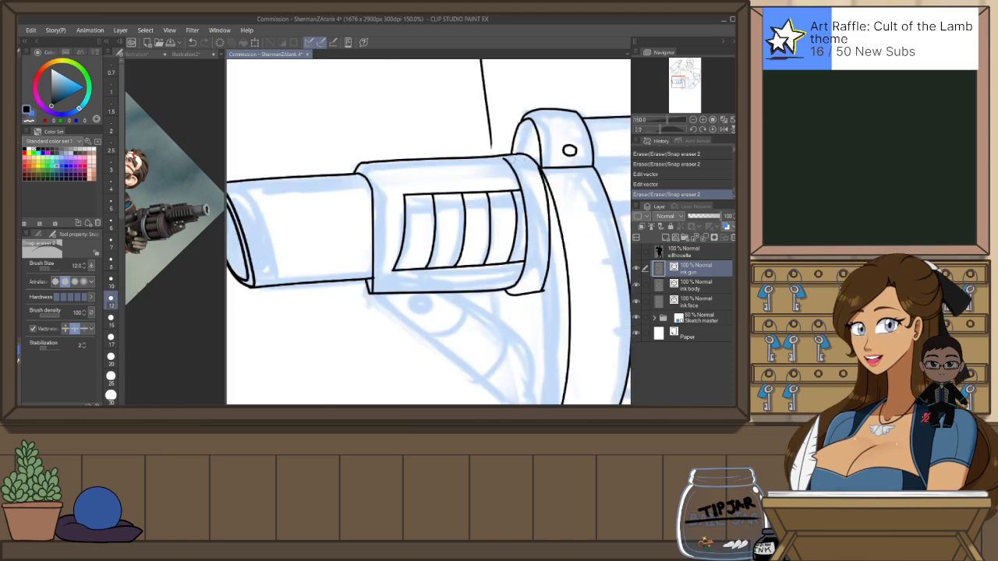
{"action": "key", "text": "o"}
{"action": "left_click", "coordinate": [523, 222]}
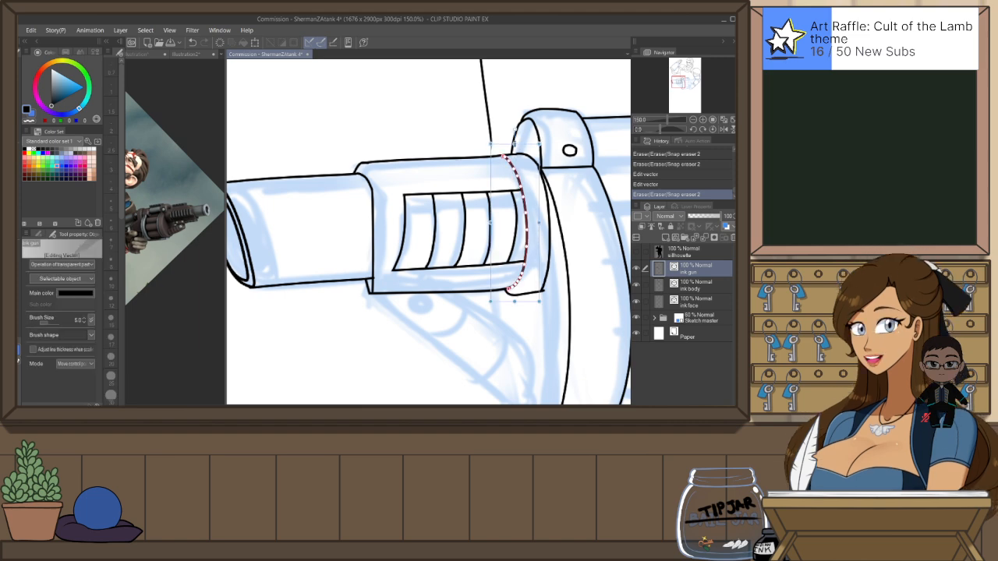
{"action": "key", "text": "Delete"}
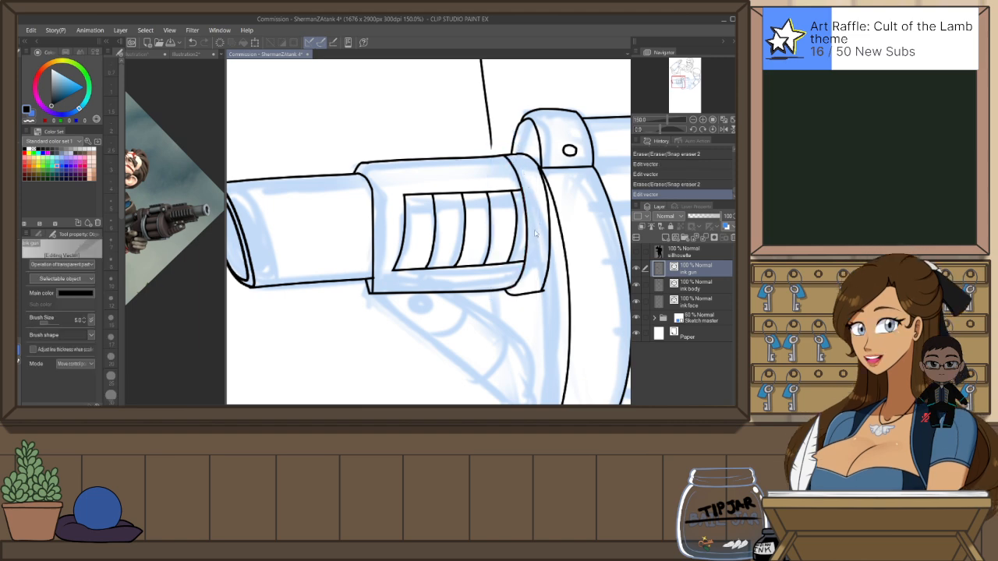
{"action": "left_click", "coordinate": [544, 204]}
{"action": "left_click_drag", "start_coordinate": [562, 228], "coordinate": [573, 228]}
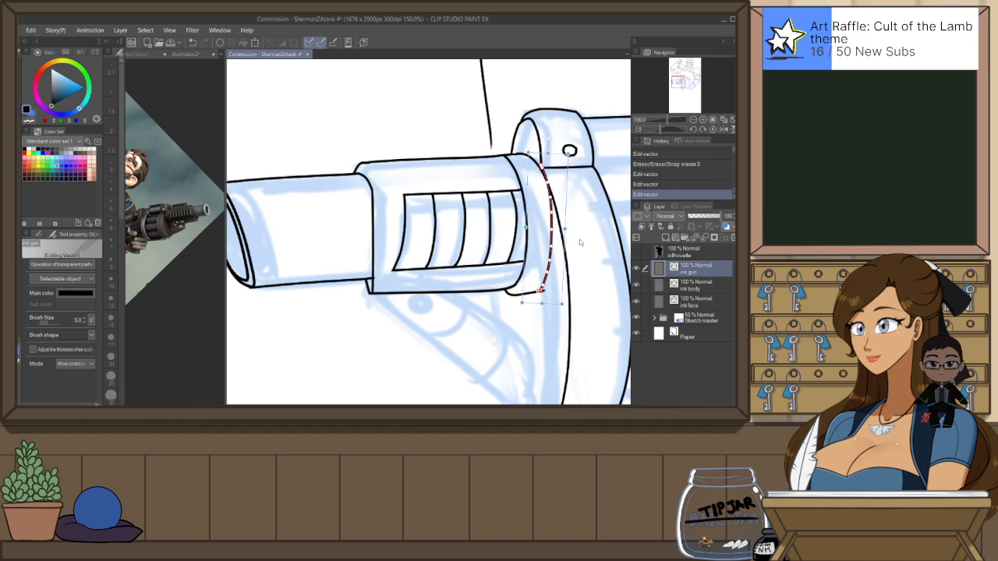
{"action": "key", "text": "ctrl+z"}
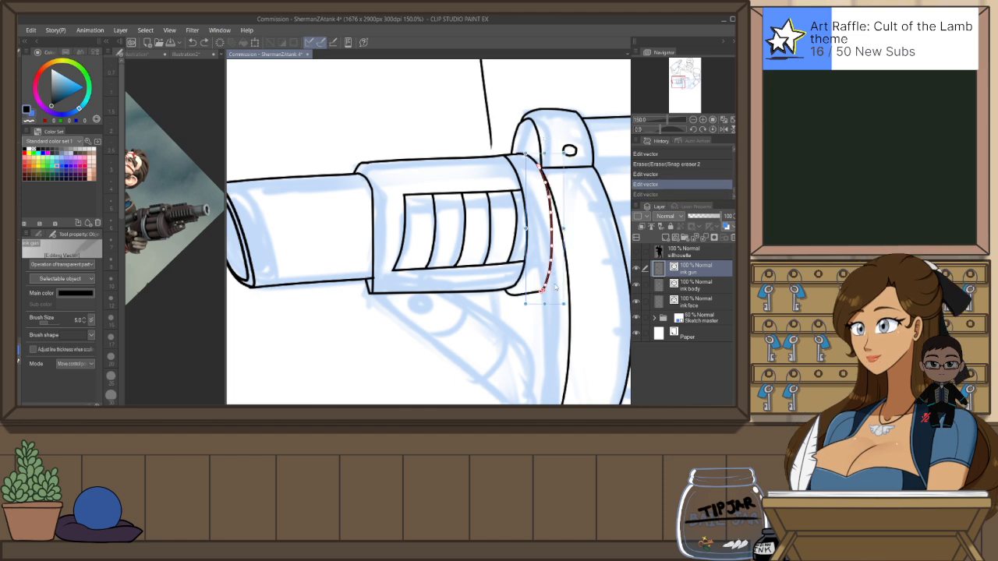
{"action": "mouse_move", "coordinate": [542, 290]}
{"action": "left_mouse_down"}
{"action": "mouse_move", "coordinate": [490, 182]}
{"action": "mouse_move", "coordinate": [466, 323]}
{"action": "left_mouse_up"}
Rotate the canvas and ink the drum rim's far edge up to the collar with the G-Pen, redrawing it and erasing the overshoot
{"action": "key", "text": "p"}
{"action": "key", "text": "ctrl+z"}
{"action": "left_click_drag", "start_coordinate": [446, 181], "coordinate": [468, 321]}
{"action": "key", "text": "shift+space"}
{"action": "left_click_drag", "start_coordinate": [528, 139], "coordinate": [569, 231]}
{"action": "key", "text": "ctrl+z"}
{"action": "left_click_drag", "start_coordinate": [400, 330], "coordinate": [480, 200]}
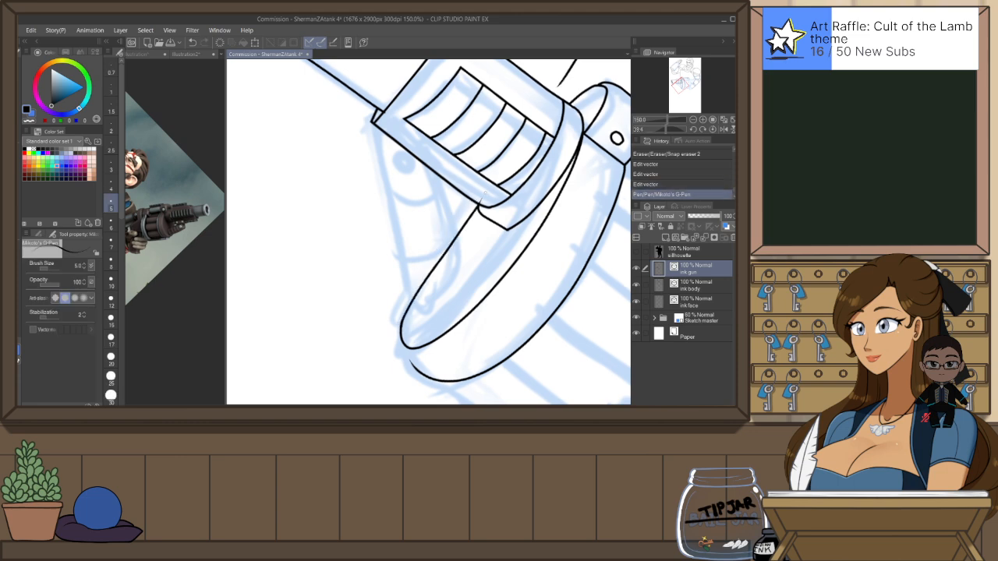
{"action": "key", "text": "ctrl+z"}
{"action": "left_click_drag", "start_coordinate": [403, 329], "coordinate": [475, 203]}
{"action": "key", "text": "ctrl+z"}
{"action": "left_click_drag", "start_coordinate": [402, 329], "coordinate": [471, 203]}
{"action": "key", "text": "ctrl+z"}
{"action": "mouse_move", "coordinate": [402, 329]}
{"action": "left_mouse_down"}
{"action": "mouse_move", "coordinate": [477, 198]}
{"action": "mouse_move", "coordinate": [497, 199]}
{"action": "left_mouse_up"}
{"action": "key", "text": "e"}
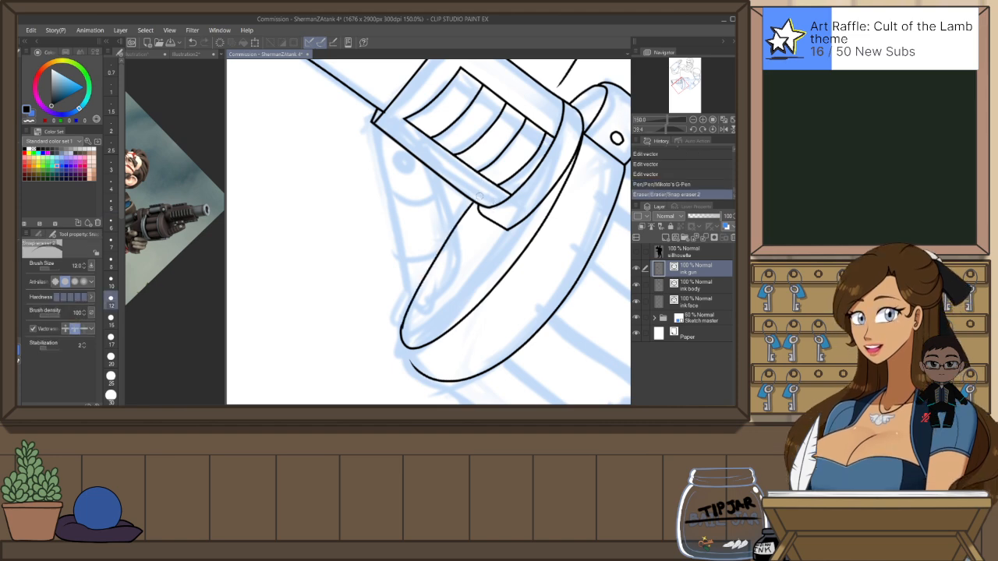
Ink the upper edge of the brace below the collar with the G-Pen, turning down at its rear corner
{"action": "key", "text": "p"}
{"action": "left_click_drag", "start_coordinate": [438, 173], "coordinate": [460, 271]}
{"action": "key", "text": "ctrl+z"}
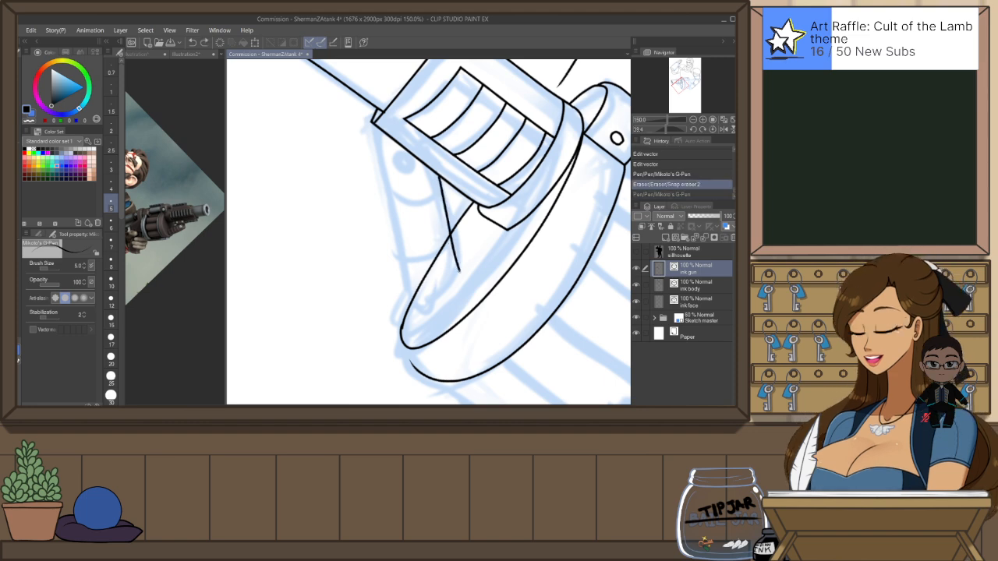
{"action": "key", "text": "h"}
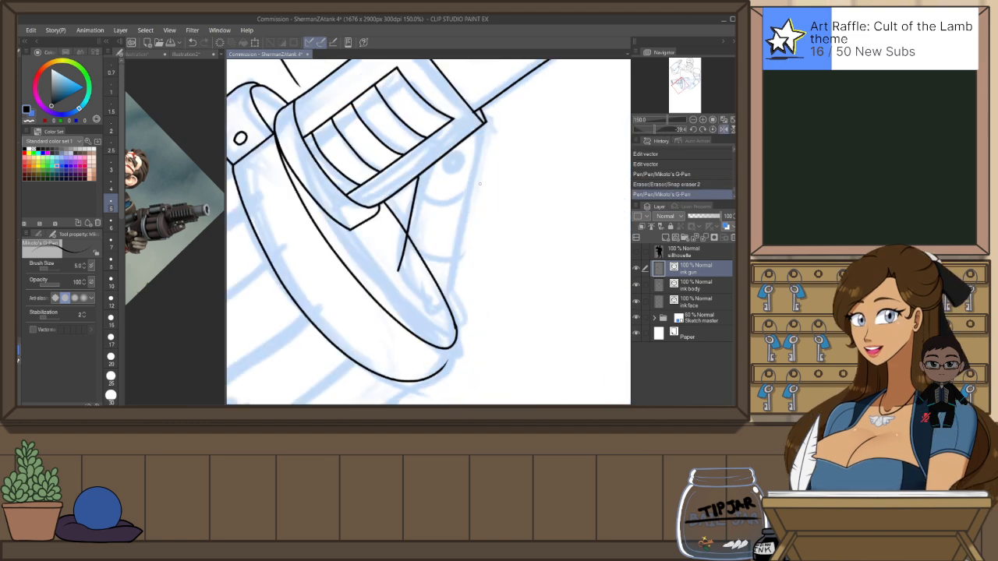
{"action": "key", "text": "r"}
{"action": "left_click_drag", "start_coordinate": [509, 212], "coordinate": [514, 258]}
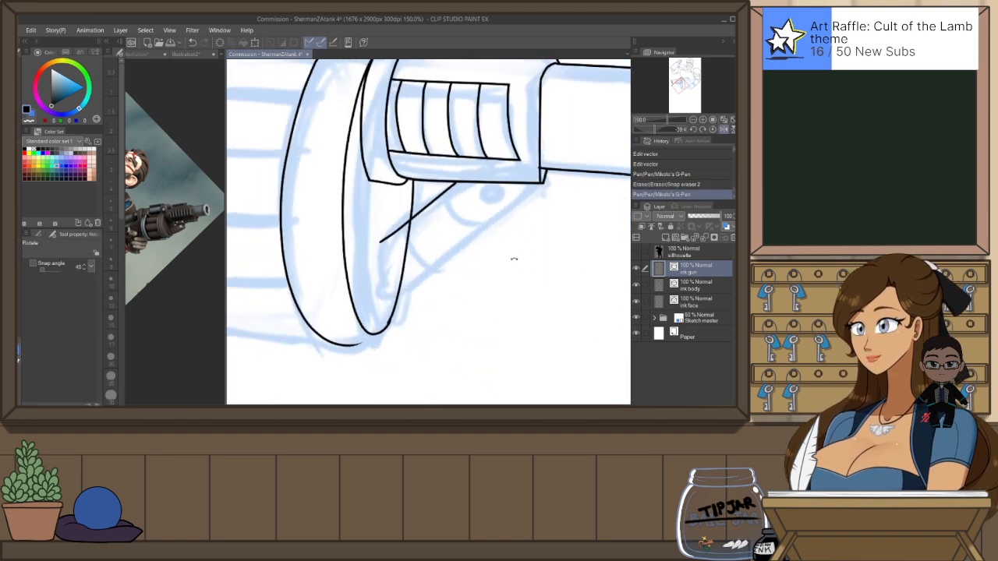
{"action": "key", "text": "p"}
{"action": "key", "text": "ctrl+z"}
{"action": "mouse_move", "coordinate": [383, 240]}
{"action": "left_mouse_down"}
{"action": "mouse_move", "coordinate": [381, 251]}
{"action": "mouse_move", "coordinate": [471, 178]}
{"action": "left_mouse_up"}
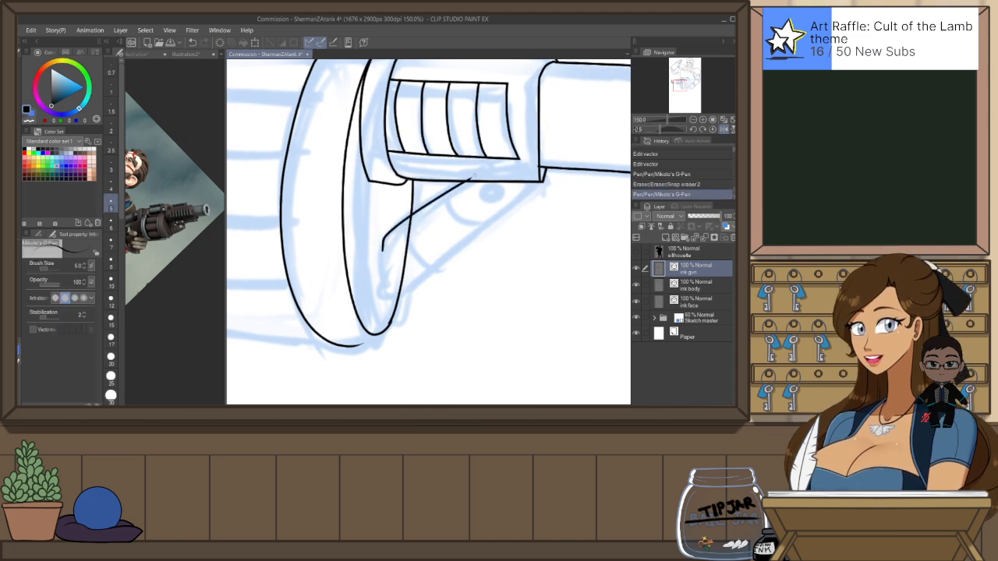
Ink the brace's rear end and long lower edge, rounding its front tip up to the collar
{"action": "mouse_move", "coordinate": [381, 248]}
{"action": "left_mouse_down"}
{"action": "mouse_move", "coordinate": [384, 300]}
{"action": "mouse_move", "coordinate": [527, 195]}
{"action": "left_mouse_up"}
{"action": "key", "text": "ctrl+z"}
{"action": "left_click_drag", "start_coordinate": [388, 302], "coordinate": [516, 201]}
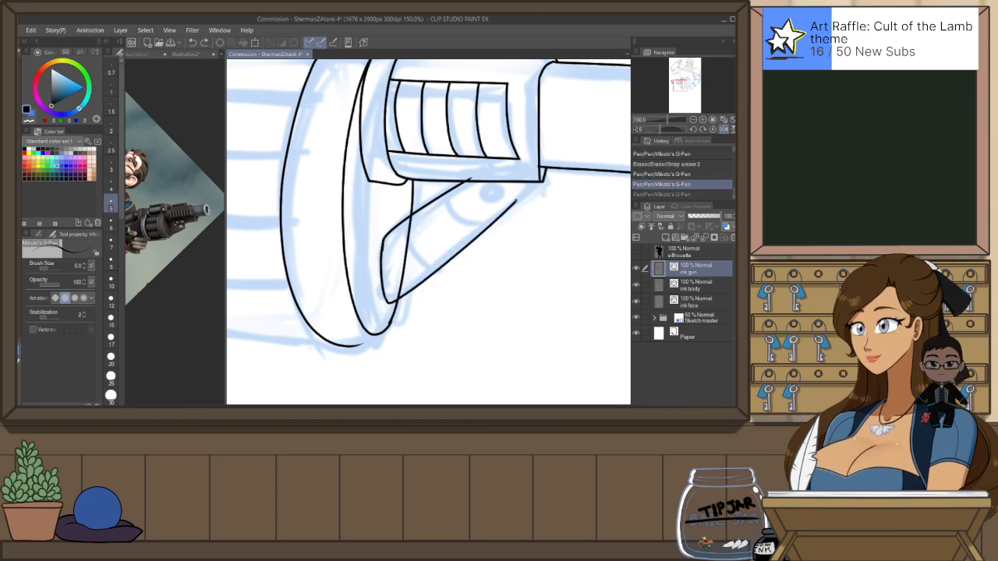
{"action": "key", "text": "ctrl+z"}
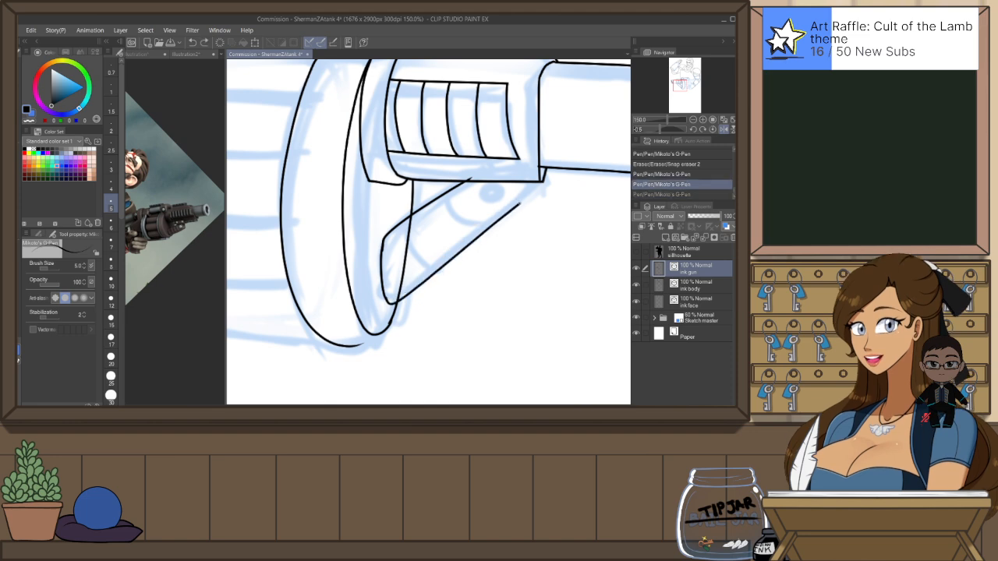
{"action": "key", "text": "ctrl+y"}
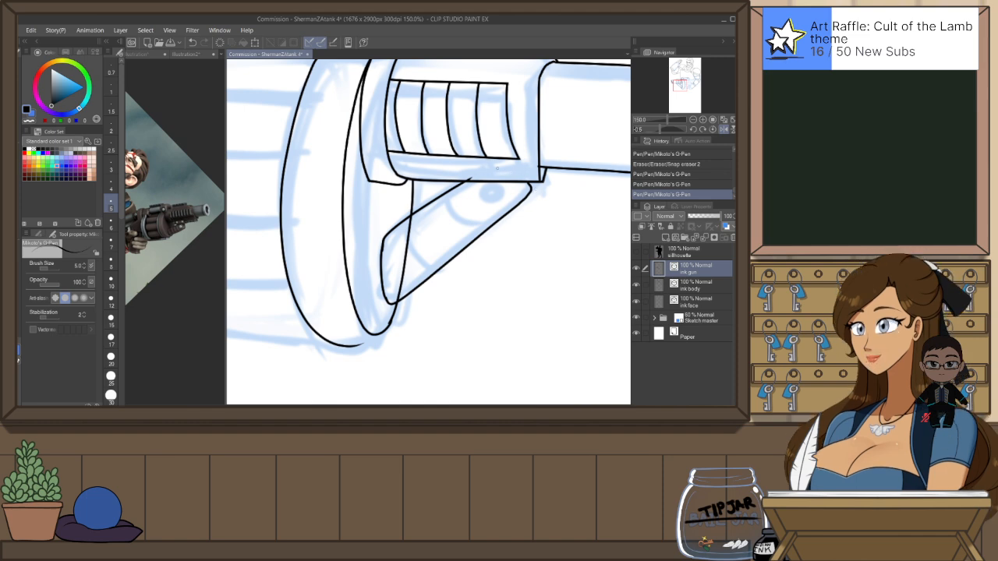
Erase the brace line overlapping the collar and the drum rim line crossing inside the brace
{"action": "key", "text": "e"}
{"action": "left_click", "coordinate": [460, 190]}
{"action": "left_click", "coordinate": [460, 190]}
{"action": "left_click", "coordinate": [410, 226]}
Slightly adjust the vector line of the brace's upper edge
{"action": "key", "text": "h"}
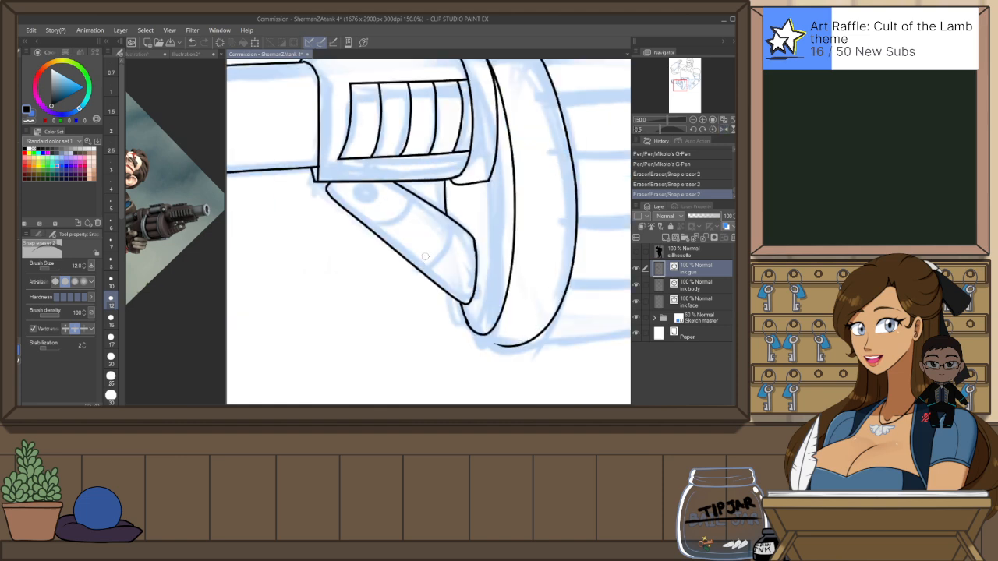
{"action": "key", "text": "o"}
{"action": "left_click", "coordinate": [462, 222]}
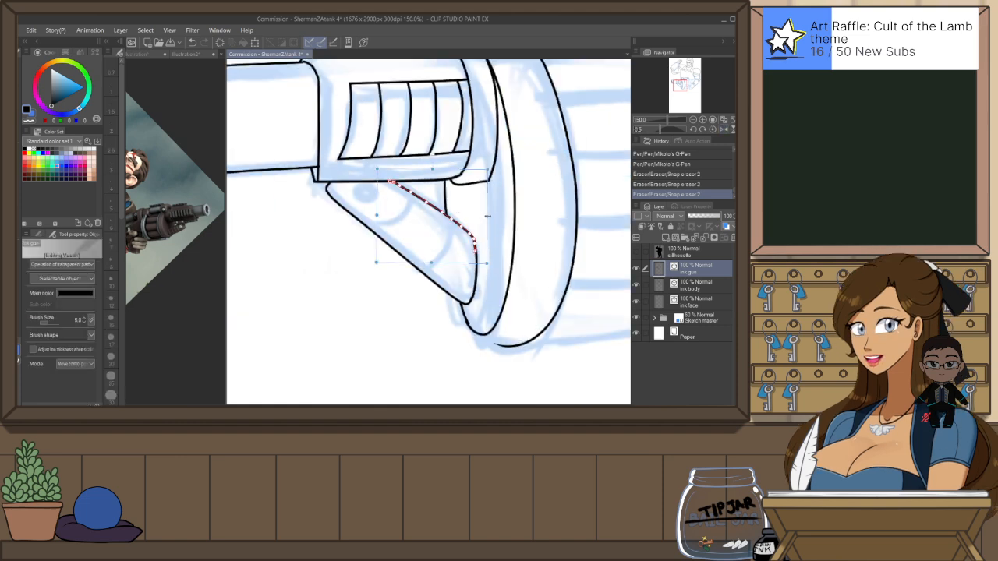
{"action": "left_click_drag", "start_coordinate": [489, 216], "coordinate": [487, 216]}
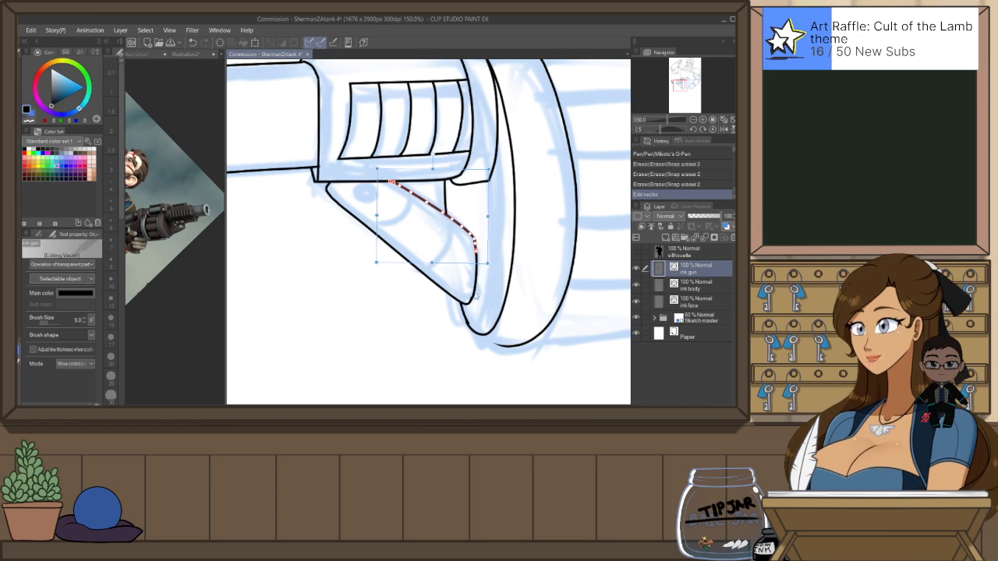
Move the control points of the short rim segment to meet the brace and smooth the brace's rounded lower corner
{"action": "left_click", "coordinate": [468, 304]}
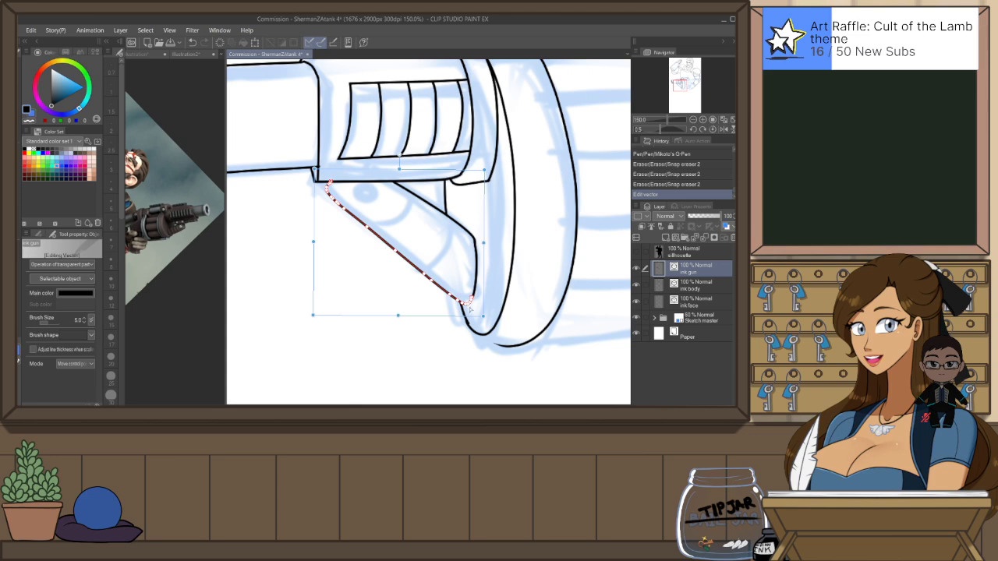
{"action": "left_click", "coordinate": [464, 315]}
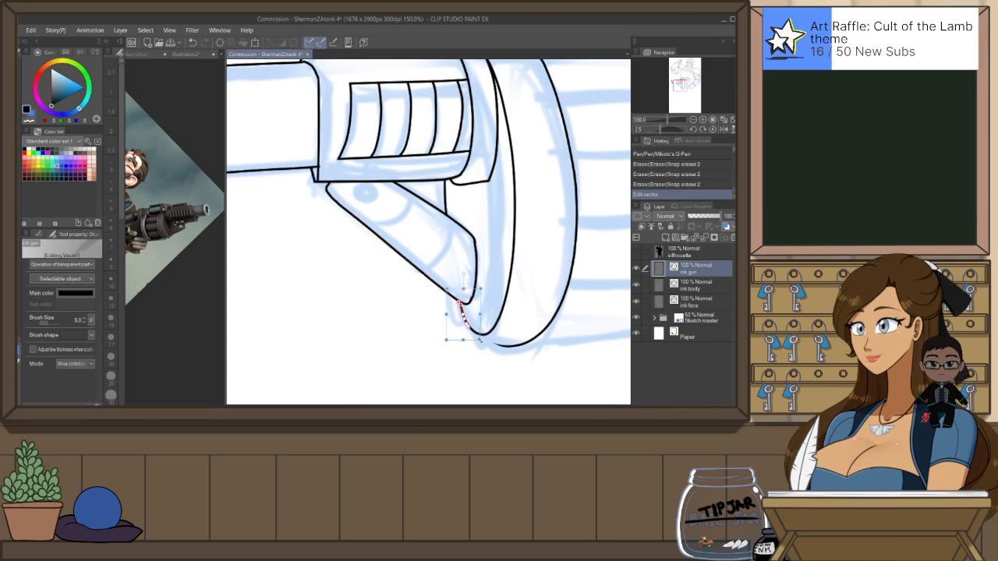
{"action": "scroll", "coordinate": [488, 294], "scroll_direction": "up", "scroll_amount": 4}
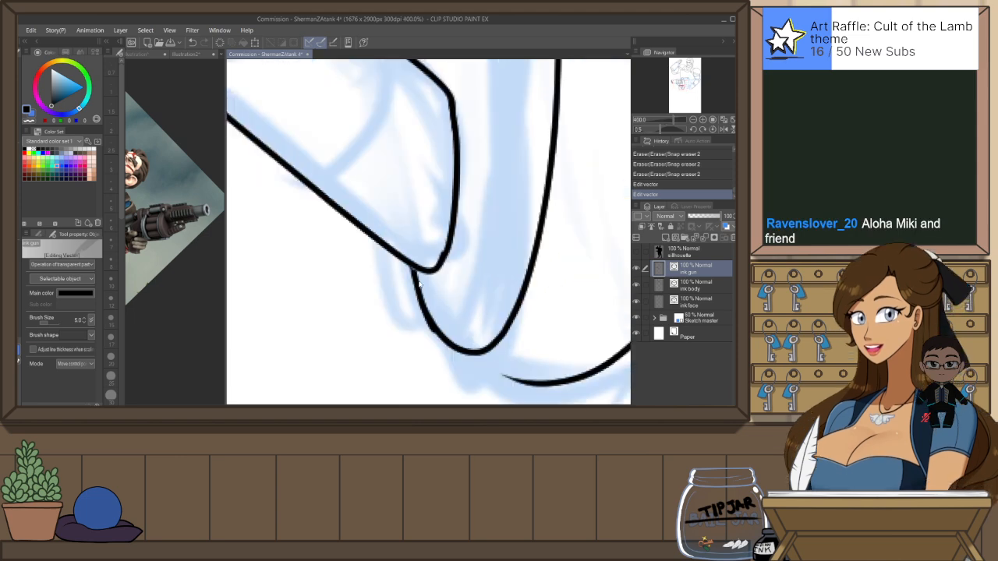
{"action": "left_click_drag", "start_coordinate": [411, 268], "coordinate": [406, 261]}
{"action": "left_click_drag", "start_coordinate": [434, 329], "coordinate": [435, 328]}
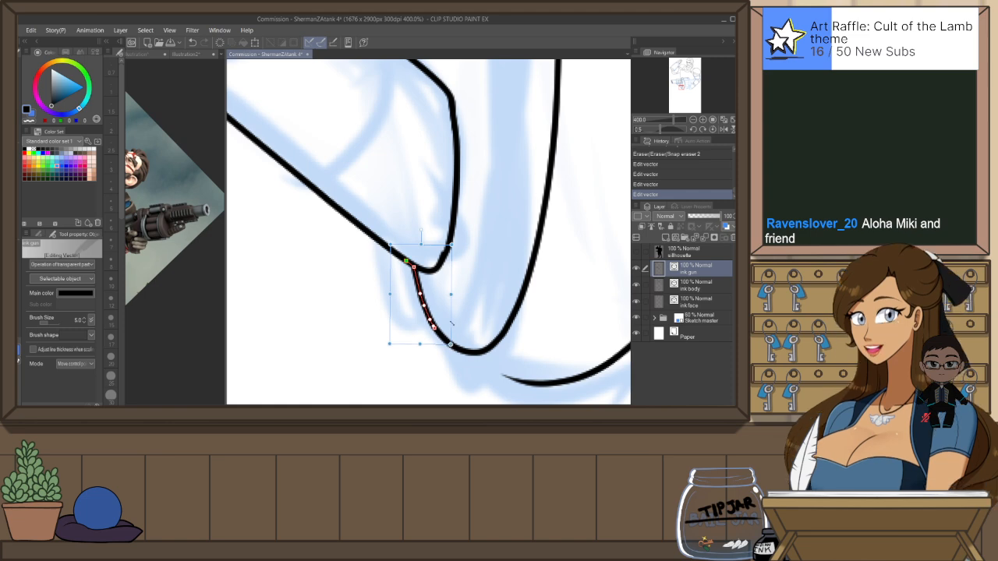
{"action": "left_click", "coordinate": [438, 267]}
{"action": "left_click_drag", "start_coordinate": [442, 256], "coordinate": [452, 221]}
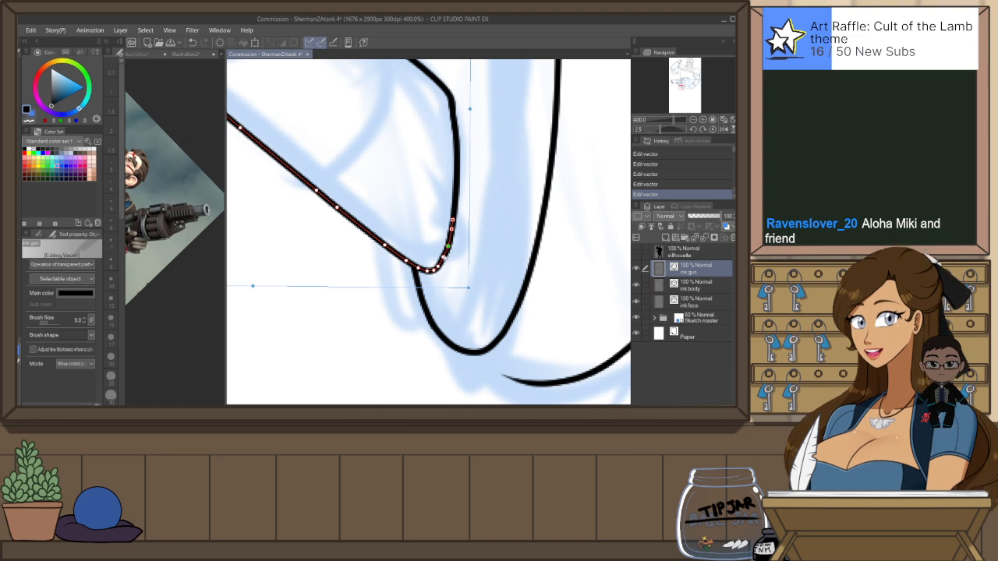
{"action": "left_click", "coordinate": [474, 191]}
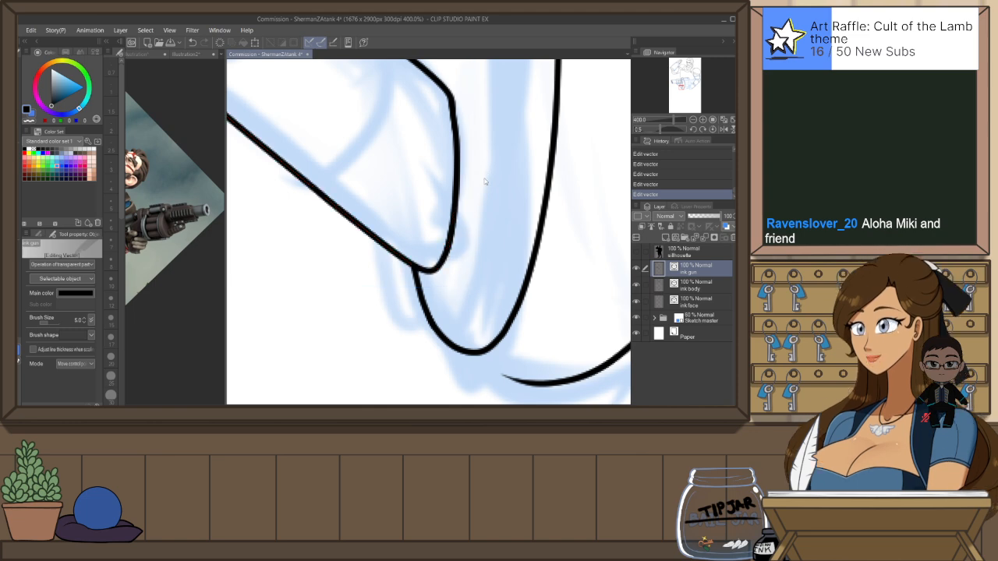
Erase the excess line end at the collar's lower front corner near the barrel
{"action": "scroll", "coordinate": [475, 191], "scroll_direction": "down", "scroll_amount": 3}
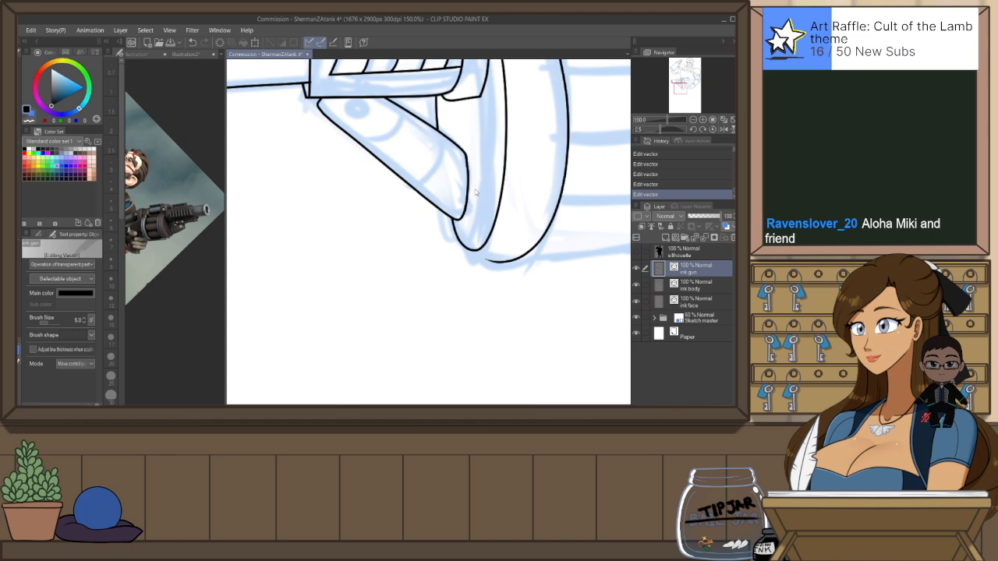
{"action": "left_click_drag", "start_coordinate": [494, 194], "coordinate": [482, 268]}
{"action": "mouse_move", "coordinate": [441, 211]}
{"action": "left_mouse_down"}
{"action": "mouse_move", "coordinate": [394, 215]}
{"action": "mouse_move", "coordinate": [425, 215]}
{"action": "left_mouse_up"}
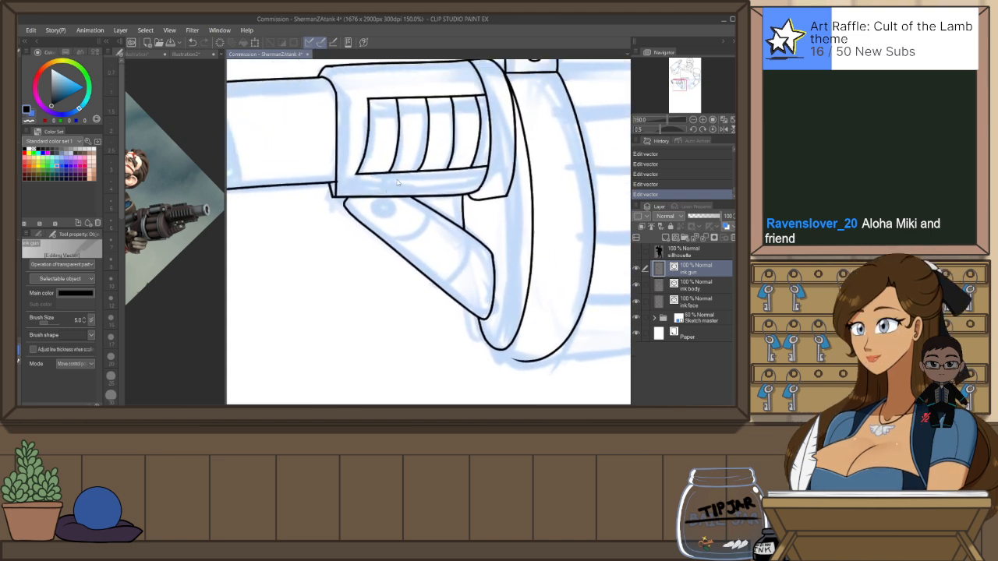
{"action": "key", "text": "p"}
{"action": "key", "text": "e"}
{"action": "left_click", "coordinate": [339, 180]}
{"action": "key", "text": "ctrl+z"}
{"action": "left_click", "coordinate": [341, 178]}
{"action": "key", "text": "p"}
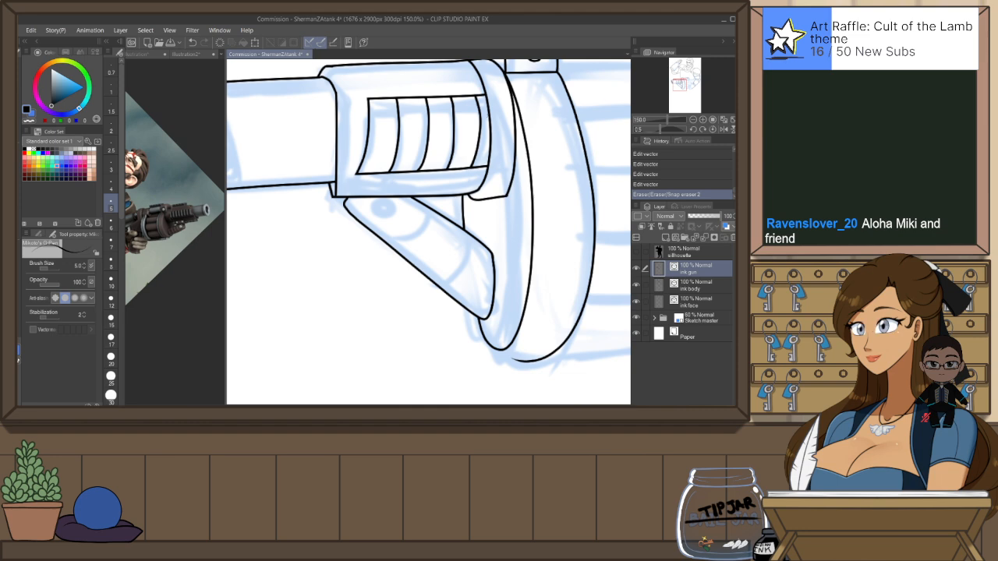
Ink the narrow mounting strip along the collar's lower edge above the brace, redrawing its outline
{"action": "key", "text": "h"}
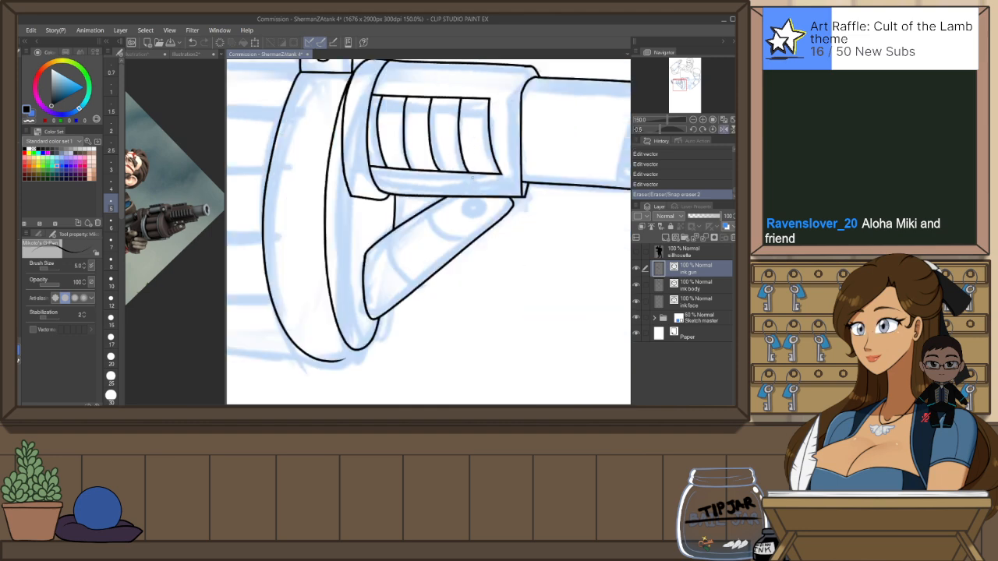
{"action": "key", "text": "shift+space"}
{"action": "left_click_drag", "start_coordinate": [490, 234], "coordinate": [490, 189]}
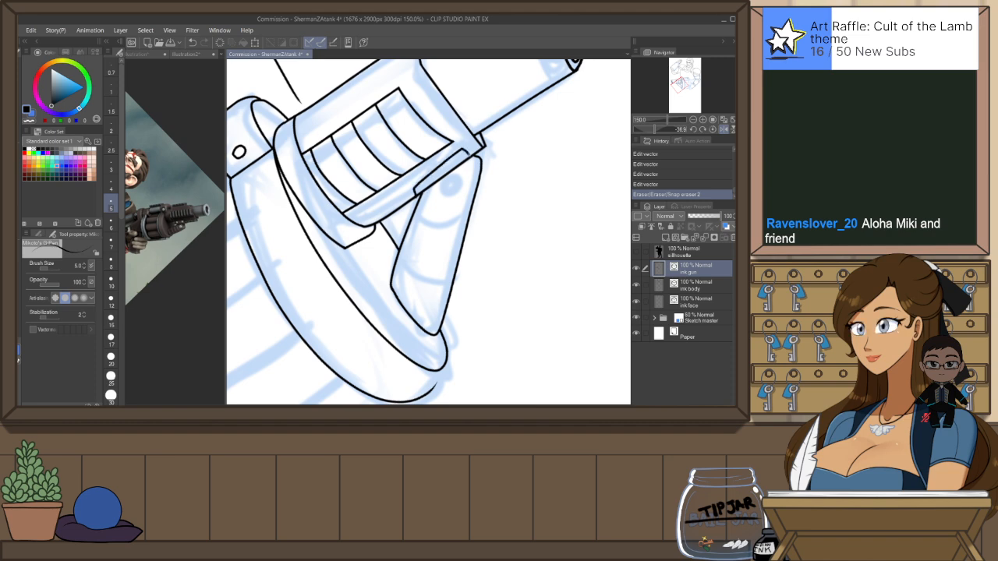
{"action": "key", "text": "ctrl+z"}
{"action": "left_click_drag", "start_coordinate": [419, 193], "coordinate": [412, 186]}
{"action": "key", "text": "ctrl+z"}
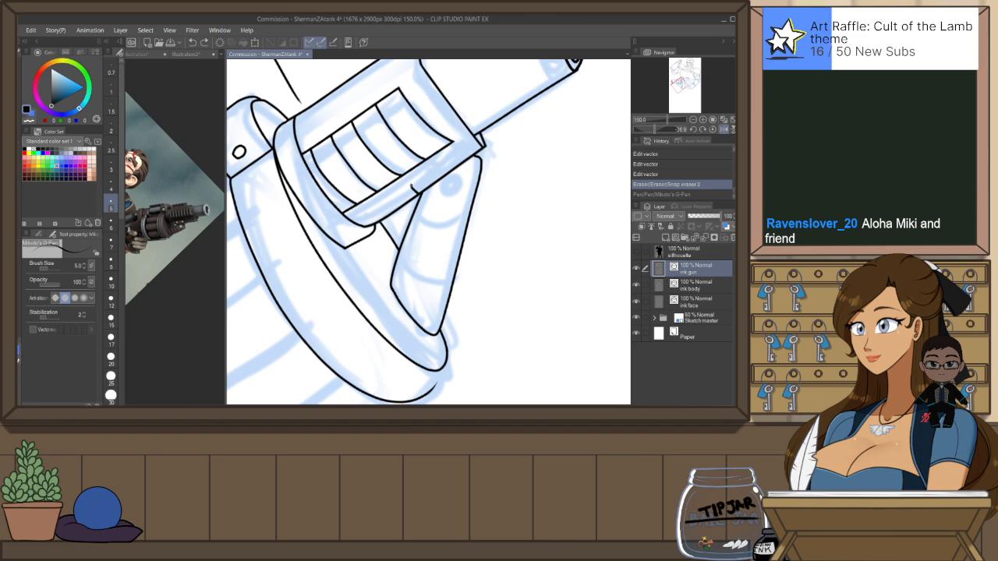
{"action": "left_click_drag", "start_coordinate": [463, 152], "coordinate": [468, 149]}
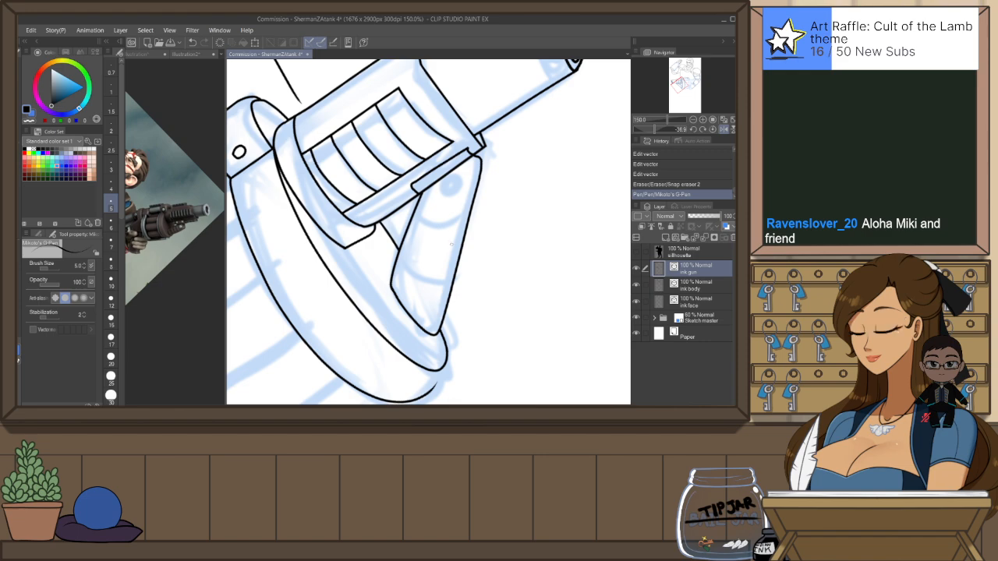
Ink the lower edge of the end cap on the tube above the drum, redrawing the stroke to join both side lines
{"action": "scroll", "coordinate": [449, 233], "scroll_direction": "down", "scroll_amount": 5}
{"action": "scroll", "coordinate": [462, 265], "scroll_direction": "up", "scroll_amount": 1}
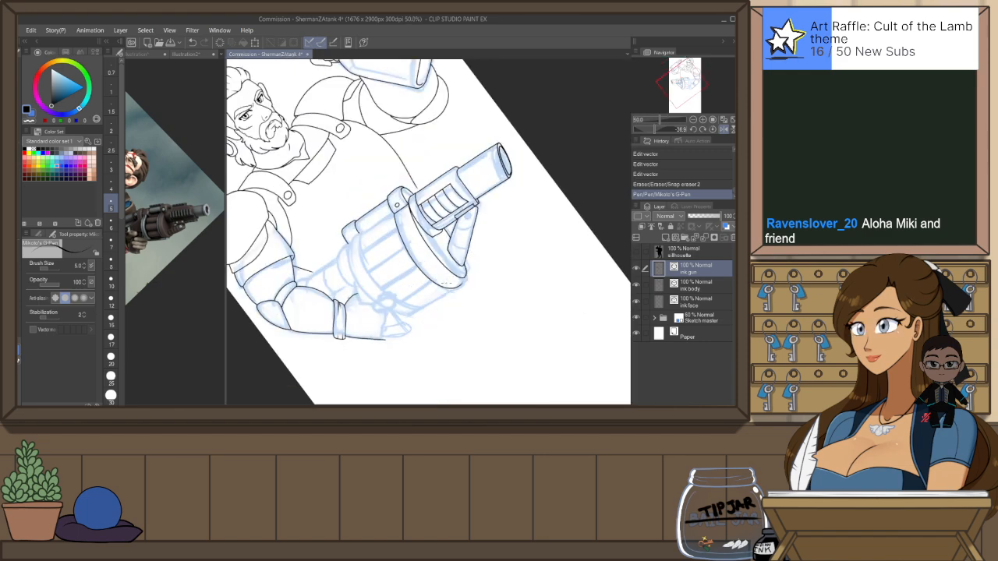
{"action": "scroll", "coordinate": [400, 315], "scroll_direction": "up", "scroll_amount": 1}
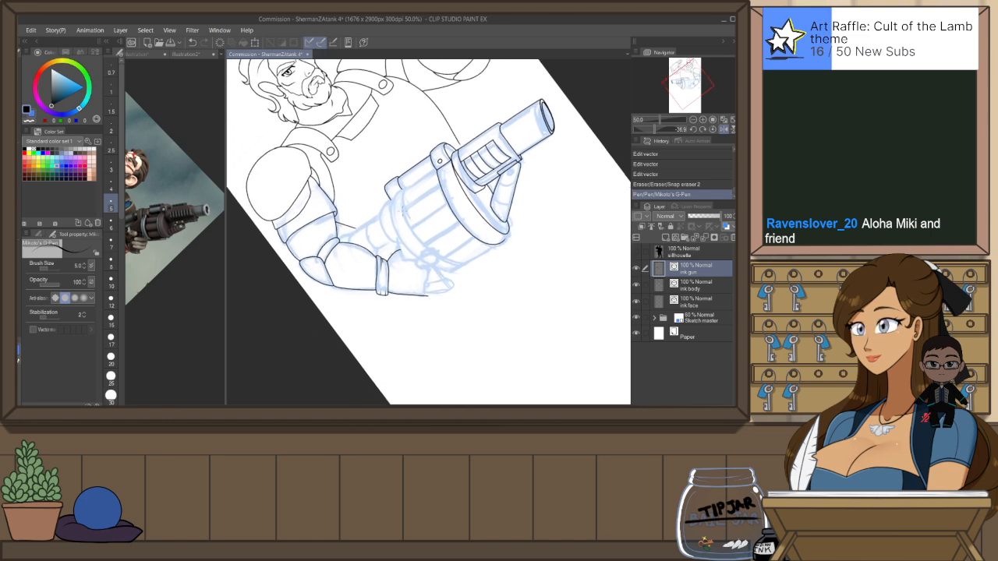
{"action": "scroll", "coordinate": [420, 180], "scroll_direction": "up", "scroll_amount": 1}
{"action": "key", "text": "ctrl+z"}
{"action": "left_click_drag", "start_coordinate": [368, 204], "coordinate": [392, 184]}
{"action": "key", "text": "ctrl+z"}
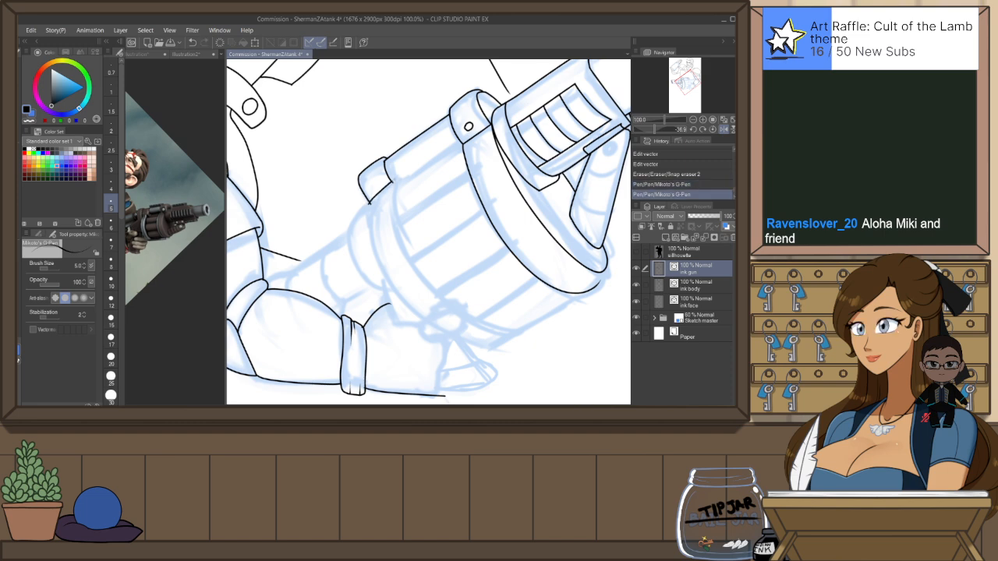
{"action": "key", "text": "ctrl+y"}
{"action": "key", "text": "ctrl+z"}
{"action": "key", "text": "ctrl+y"}
{"action": "key", "text": "ctrl+z"}
{"action": "scroll", "coordinate": [376, 201], "scroll_direction": "up", "scroll_amount": 1}
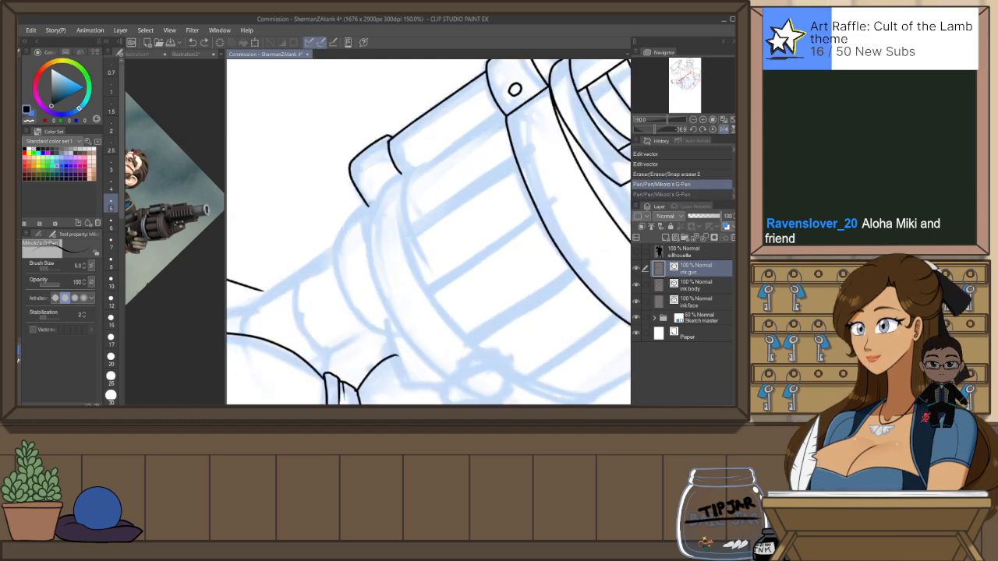
{"action": "left_click_drag", "start_coordinate": [369, 205], "coordinate": [402, 177]}
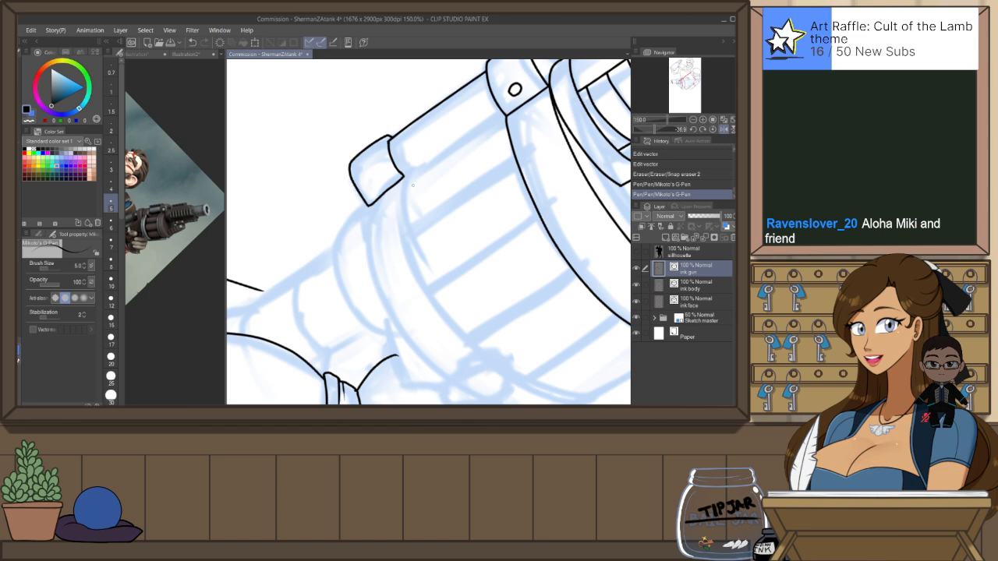
{"action": "key", "text": "ctrl+z"}
{"action": "key", "text": "ctrl+y"}
{"action": "key", "text": "ctrl+z"}
{"action": "key", "text": "ctrl+y"}
Reset the canvas rotation and erase the line overshoots at the end cap's corners
{"action": "key", "text": "ctrl+at"}
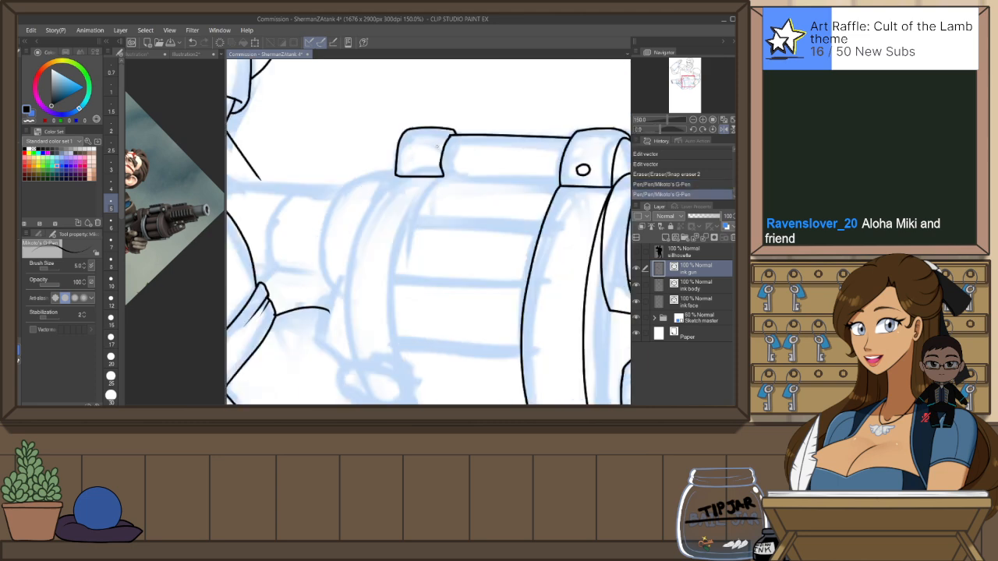
{"action": "key", "text": "e"}
{"action": "left_click", "coordinate": [444, 177]}
{"action": "left_click", "coordinate": [454, 136]}
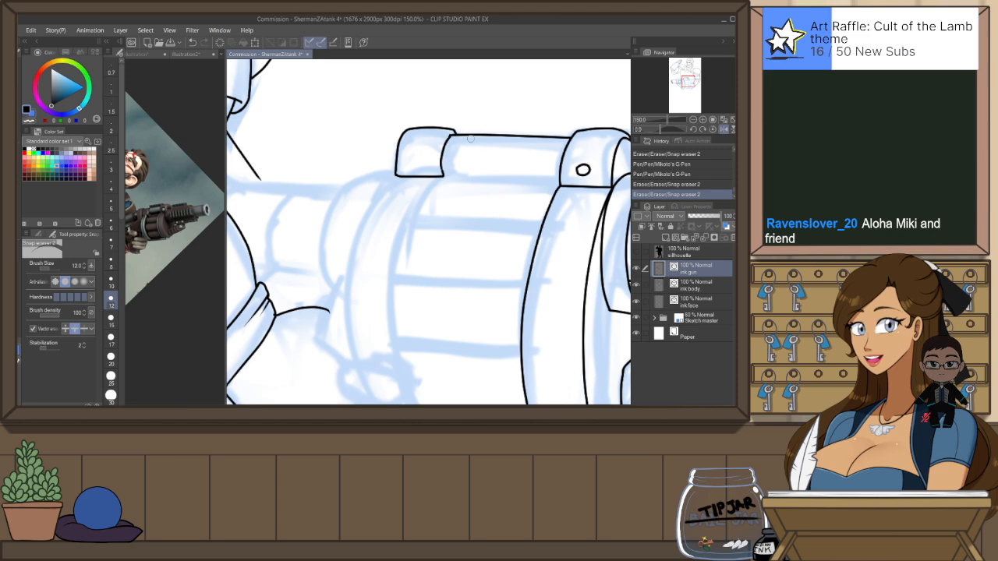
Ink the tube's lower edge from the end cap to the riveted bracket and erase the overshoot inside the cap
{"action": "key", "text": "h"}
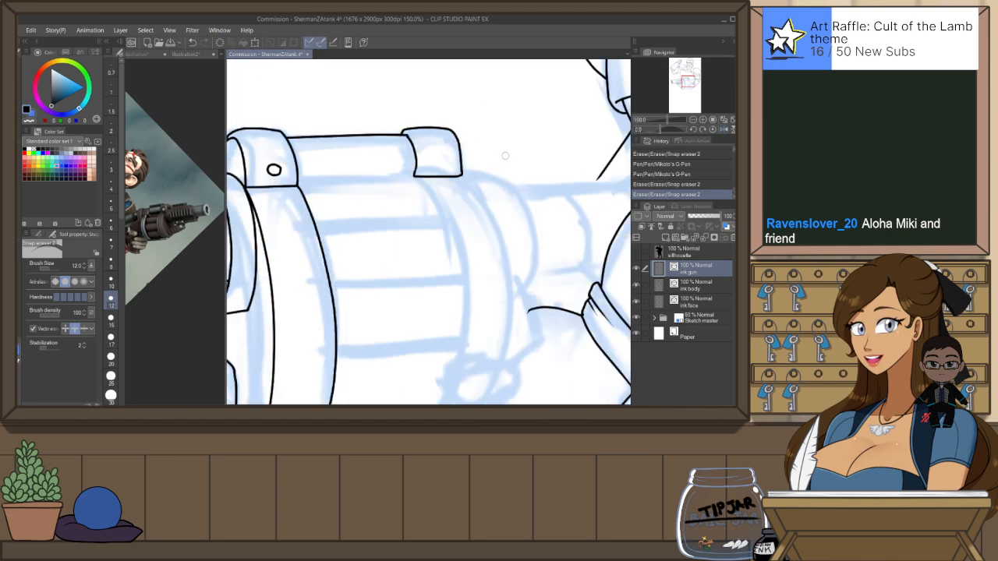
{"action": "mouse_move", "coordinate": [546, 163]}
{"action": "left_mouse_down"}
{"action": "mouse_move", "coordinate": [478, 112]}
{"action": "mouse_move", "coordinate": [452, 109]}
{"action": "left_mouse_up"}
{"action": "key", "text": "p"}
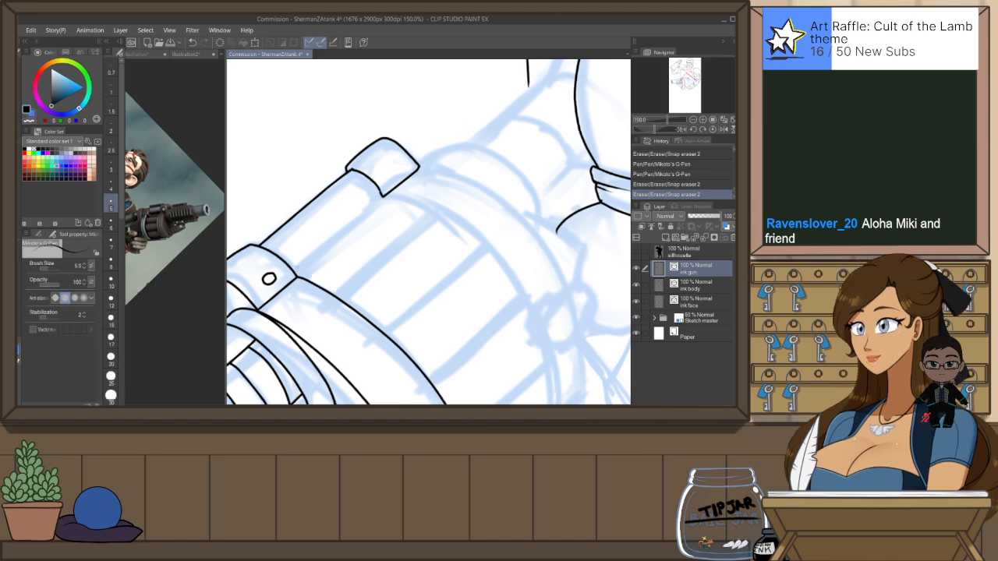
{"action": "left_click_drag", "start_coordinate": [390, 184], "coordinate": [295, 277]}
{"action": "key", "text": "ctrl+z"}
{"action": "key", "text": "ctrl+y"}
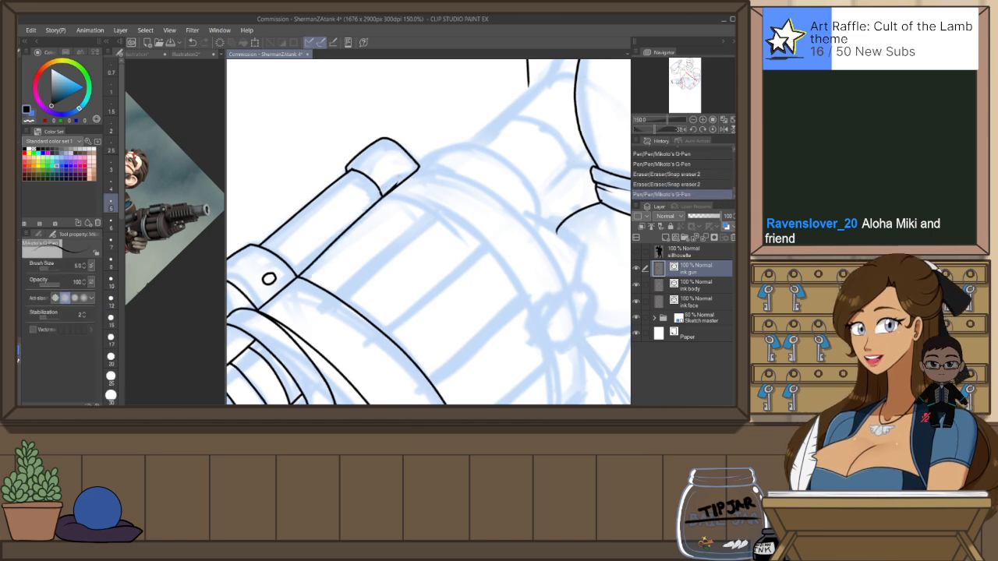
{"action": "key", "text": "e"}
{"action": "left_click_drag", "start_coordinate": [402, 178], "coordinate": [386, 193]}
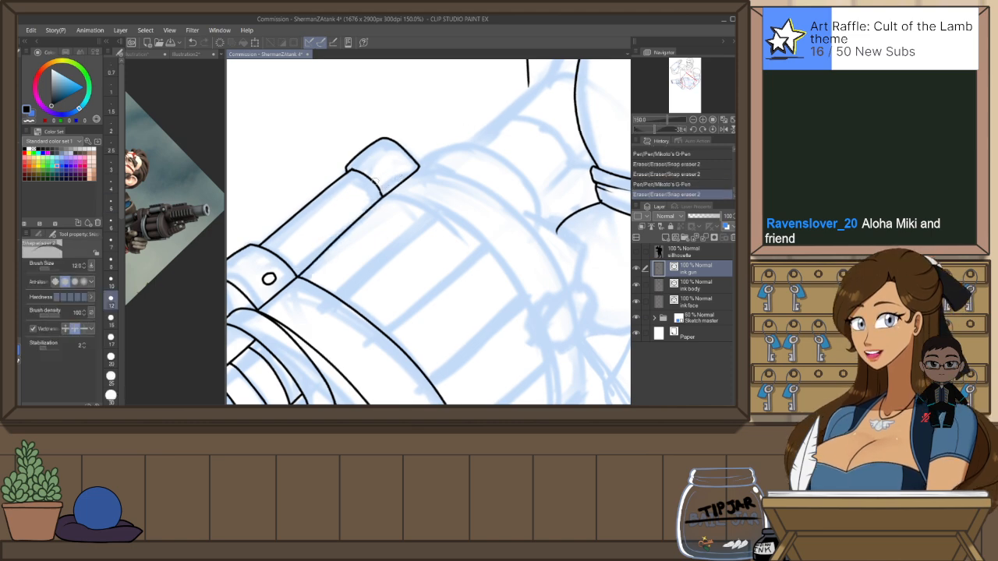
Cut the vector line of the end cap's inner edge and mirror the canvas view
{"action": "key", "text": "o"}
{"action": "left_click", "coordinate": [347, 160]}
{"action": "key", "text": "ctrl+x"}
{"action": "key", "text": "h"}
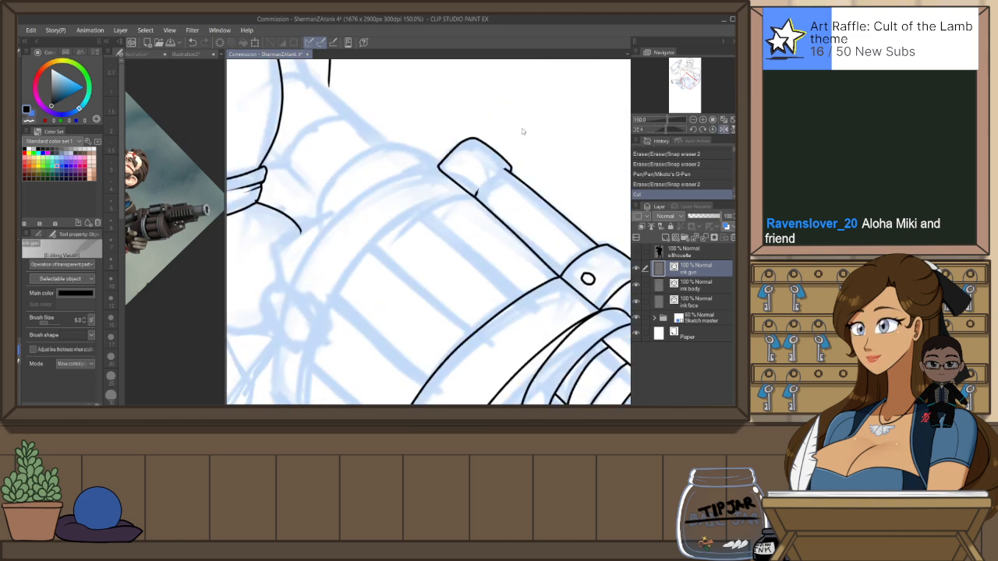
Ink the inner edge of the tube's end cap again, erase the overshoot at its lower end and reset the canvas rotation
{"action": "key", "text": "p"}
{"action": "left_click_drag", "start_coordinate": [476, 195], "coordinate": [511, 169]}
{"action": "key", "text": "e"}
{"action": "left_click", "coordinate": [476, 190]}
{"action": "left_click", "coordinate": [475, 193]}
{"action": "key", "text": "ctrl+at"}
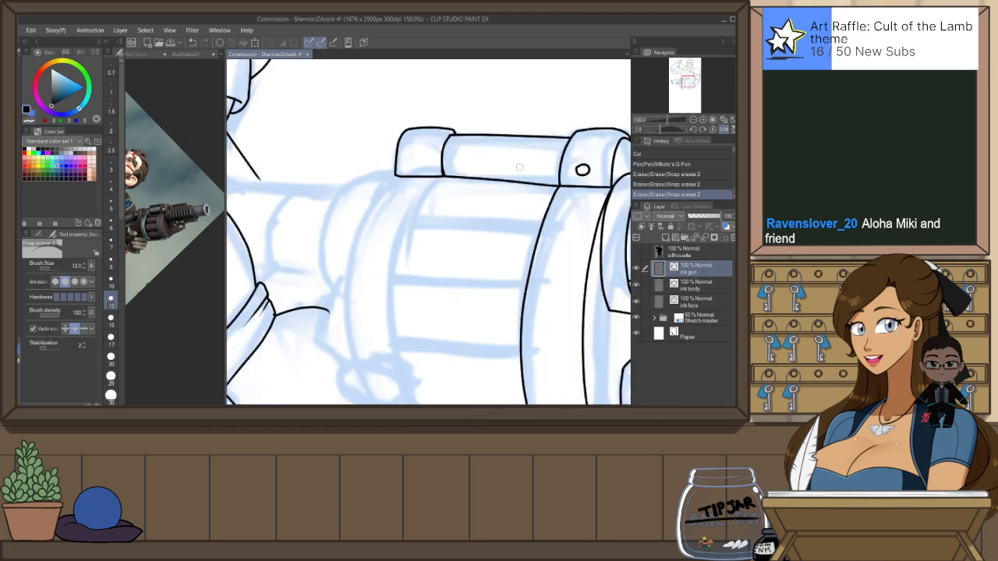
Ink the two long curved edges of the drum's rear band below the tube's end cap, redrawing strokes that miss the sketch
{"action": "mouse_move", "coordinate": [402, 255]}
{"action": "left_mouse_down"}
{"action": "mouse_move", "coordinate": [412, 89]}
{"action": "mouse_move", "coordinate": [382, 137]}
{"action": "mouse_move", "coordinate": [444, 363]}
{"action": "left_mouse_up"}
{"action": "key", "text": "p"}
{"action": "key", "text": "ctrl+z"}
{"action": "mouse_move", "coordinate": [421, 78]}
{"action": "left_mouse_down"}
{"action": "mouse_move", "coordinate": [382, 261]}
{"action": "mouse_move", "coordinate": [446, 364]}
{"action": "left_mouse_up"}
{"action": "mouse_move", "coordinate": [372, 76]}
{"action": "left_mouse_down"}
{"action": "mouse_move", "coordinate": [330, 189]}
{"action": "mouse_move", "coordinate": [376, 339]}
{"action": "mouse_move", "coordinate": [399, 354]}
{"action": "left_mouse_up"}
{"action": "key", "text": "ctrl+z"}
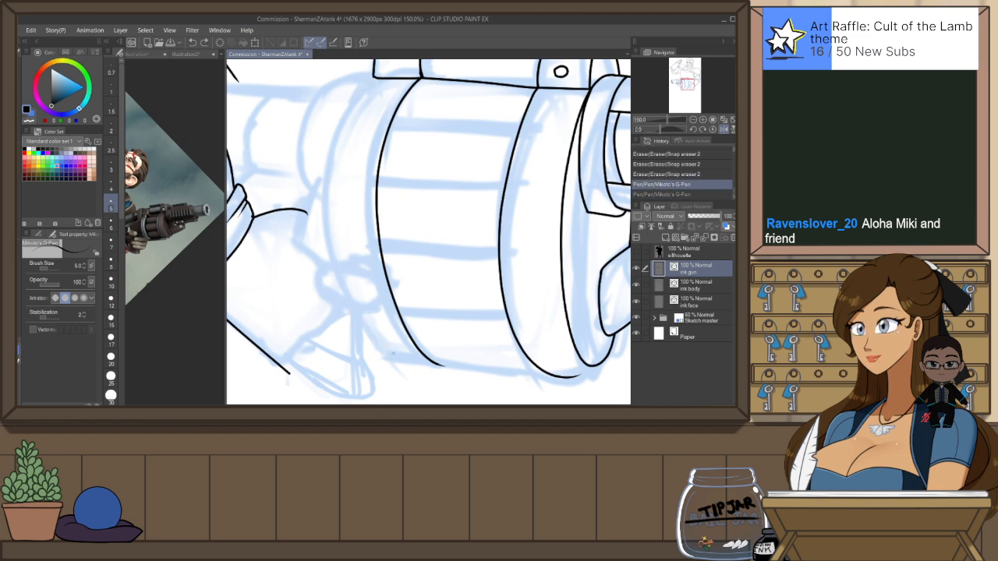
{"action": "mouse_move", "coordinate": [355, 107]}
{"action": "left_mouse_down"}
{"action": "mouse_move", "coordinate": [331, 251]}
{"action": "mouse_move", "coordinate": [388, 366]}
{"action": "left_mouse_up"}
{"action": "key", "text": "ctrl+z"}
{"action": "mouse_move", "coordinate": [373, 78]}
{"action": "left_mouse_down"}
{"action": "mouse_move", "coordinate": [326, 158]}
{"action": "mouse_move", "coordinate": [346, 310]}
{"action": "mouse_move", "coordinate": [411, 373]}
{"action": "left_mouse_up"}
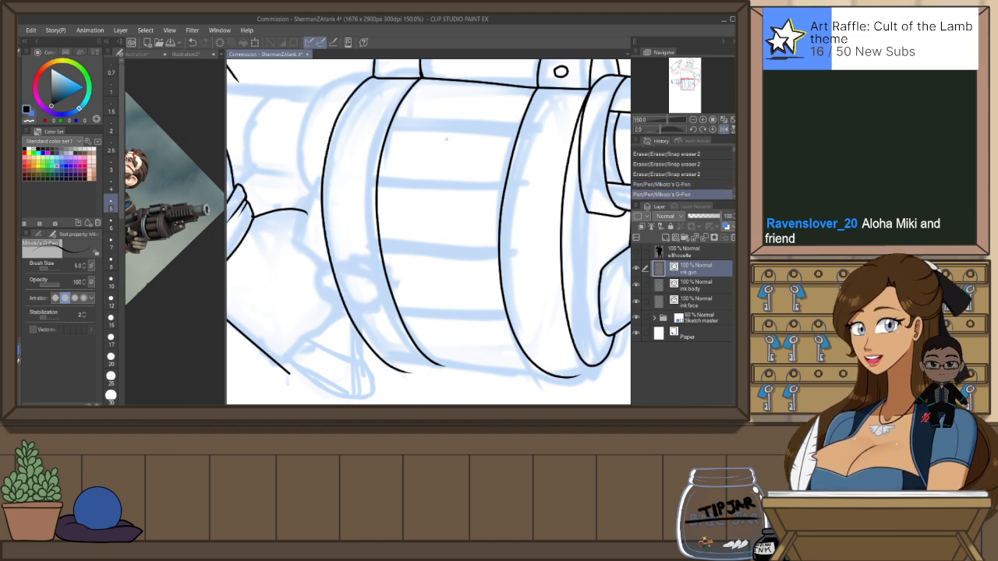
Mirror the canvas view and pinch the rear band's outer curve inward
{"action": "key", "text": "h"}
{"action": "key", "text": "y"}
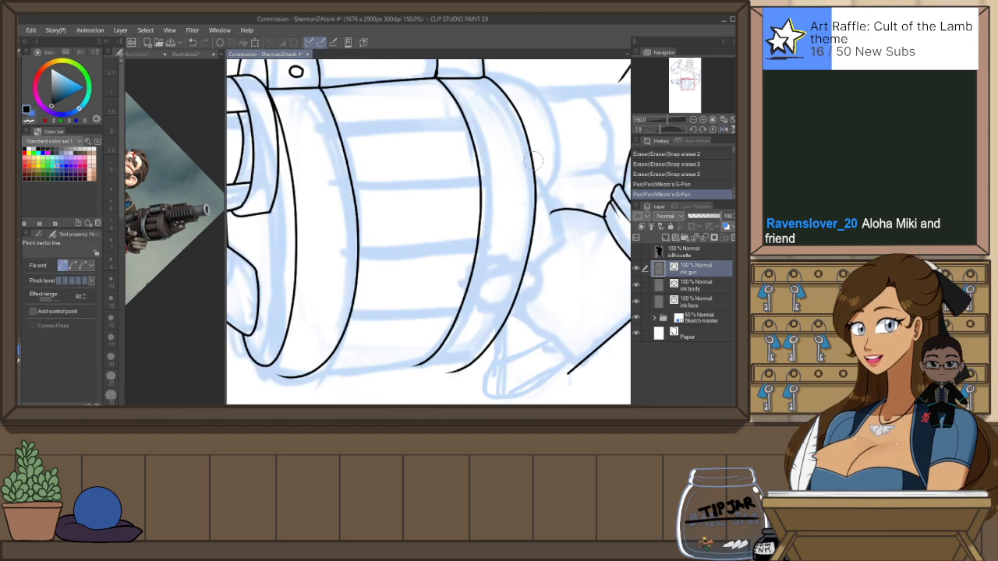
{"action": "left_click_drag", "start_coordinate": [532, 148], "coordinate": [535, 162]}
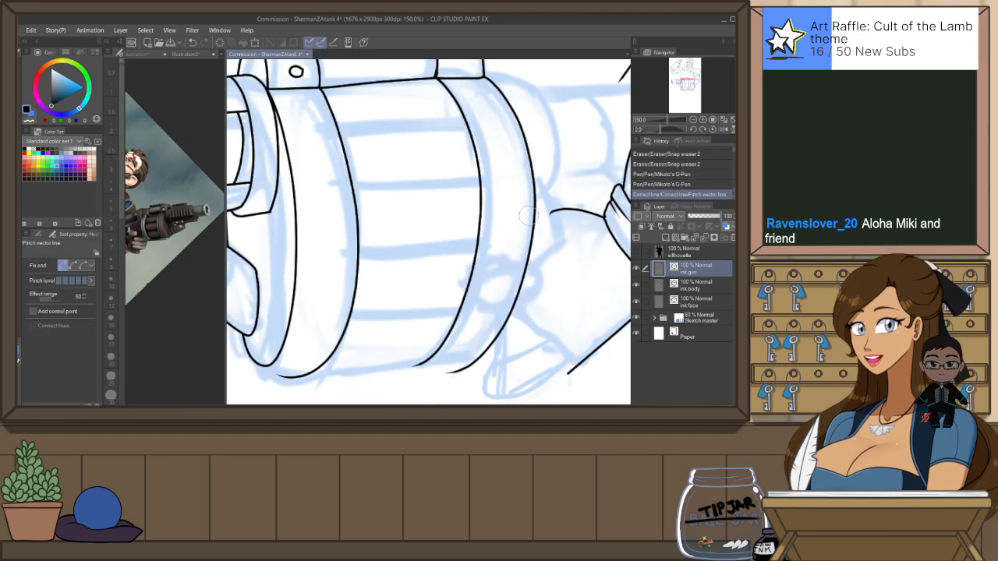
{"action": "left_click_drag", "start_coordinate": [540, 291], "coordinate": [503, 255]}
Ink the lower end of the drum's rear band to join its two curves and erase the overshoots at the corners
{"action": "key", "text": "p"}
{"action": "left_click_drag", "start_coordinate": [494, 351], "coordinate": [527, 326]}
{"action": "key", "text": "ctrl+z"}
{"action": "mouse_move", "coordinate": [457, 362]}
{"action": "left_mouse_down"}
{"action": "mouse_move", "coordinate": [513, 342]}
{"action": "mouse_move", "coordinate": [547, 315]}
{"action": "mouse_move", "coordinate": [552, 297]}
{"action": "left_mouse_up"}
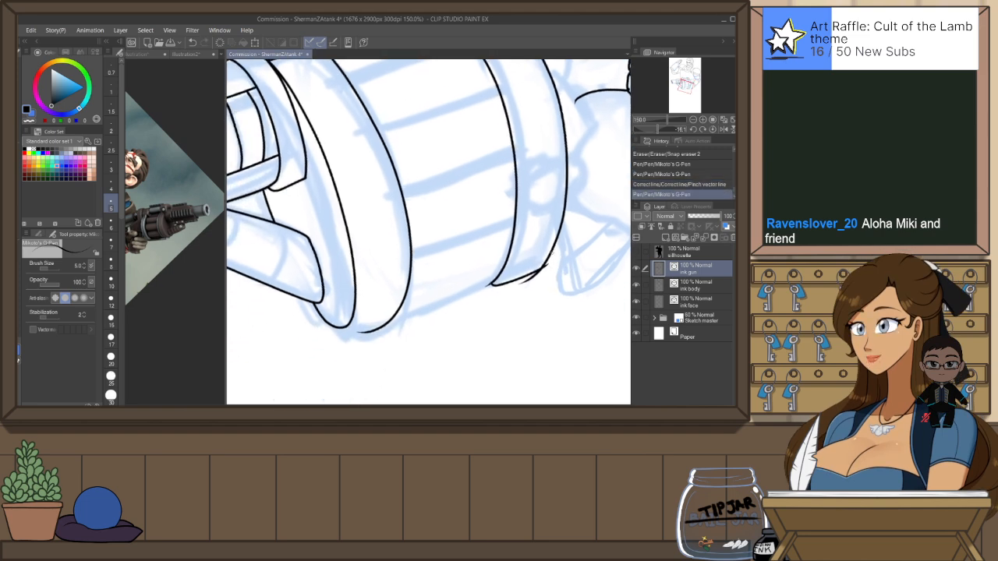
{"action": "key", "text": "e"}
{"action": "left_click", "coordinate": [528, 291]}
{"action": "left_click", "coordinate": [530, 275]}
{"action": "left_click", "coordinate": [483, 296]}
Ink the drum's lower edge between the rear and front bands, erase the overshoot and reset the canvas rotation
{"action": "key", "text": "shift+space"}
{"action": "left_click_drag", "start_coordinate": [527, 311], "coordinate": [269, 176]}
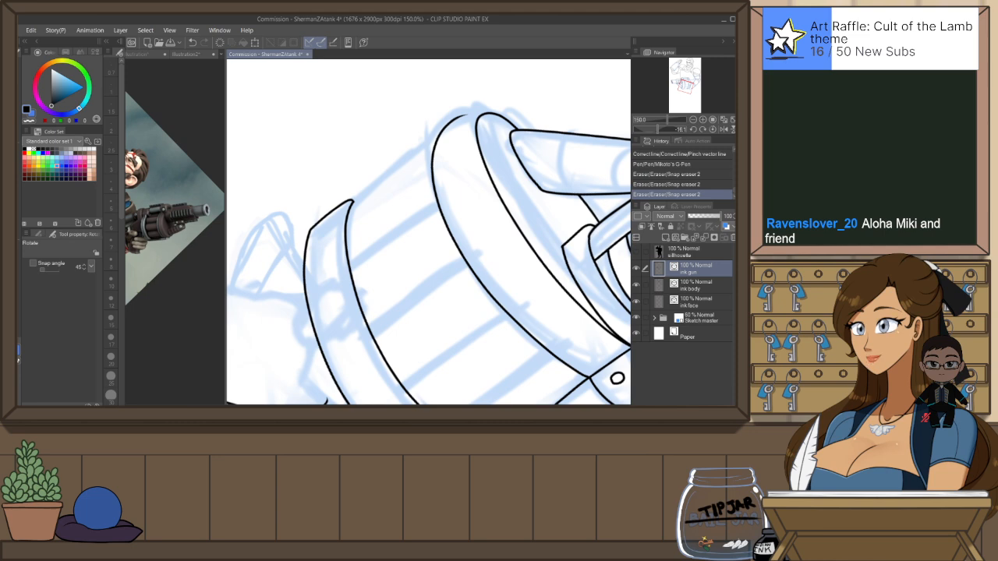
{"action": "left_click_drag", "start_coordinate": [433, 139], "coordinate": [444, 129]}
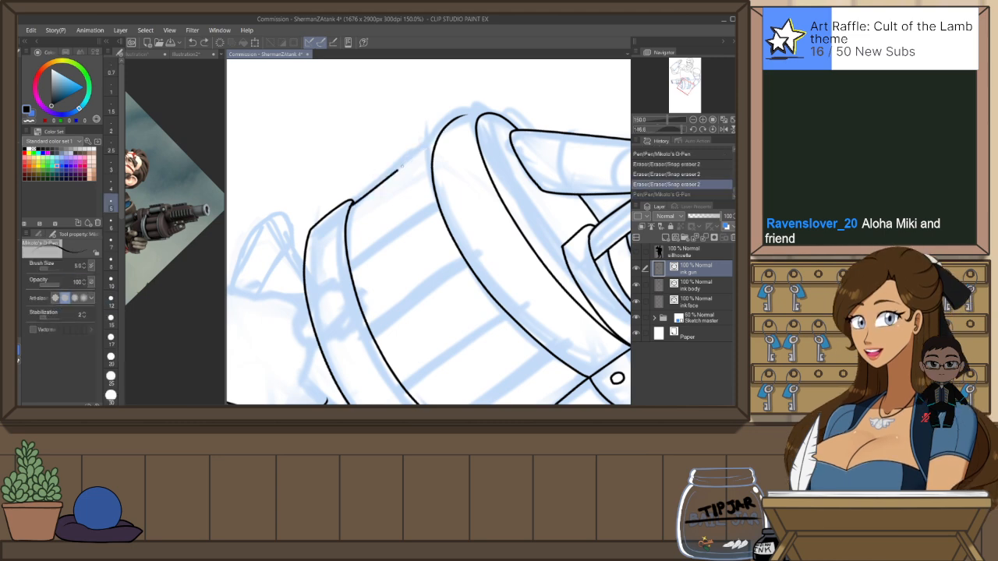
{"action": "key", "text": "e"}
{"action": "left_click_drag", "start_coordinate": [435, 138], "coordinate": [445, 129]}
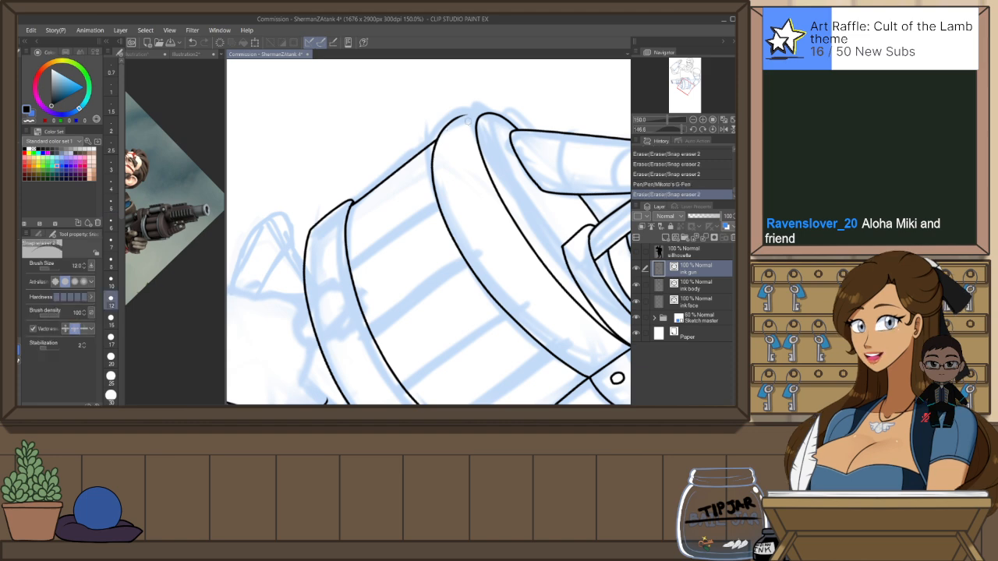
{"action": "key", "text": "ctrl+at"}
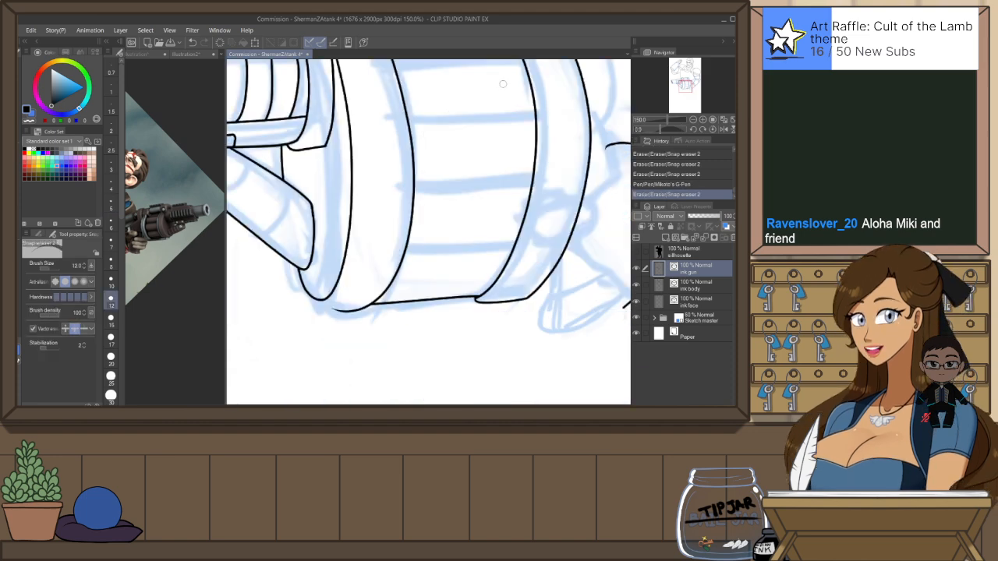
Try several strokes for the lower end of the drum's front band, from the drum edge to the front rim
{"action": "key", "text": "r"}
{"action": "left_click_drag", "start_coordinate": [502, 84], "coordinate": [434, 336]}
{"action": "key", "text": "p"}
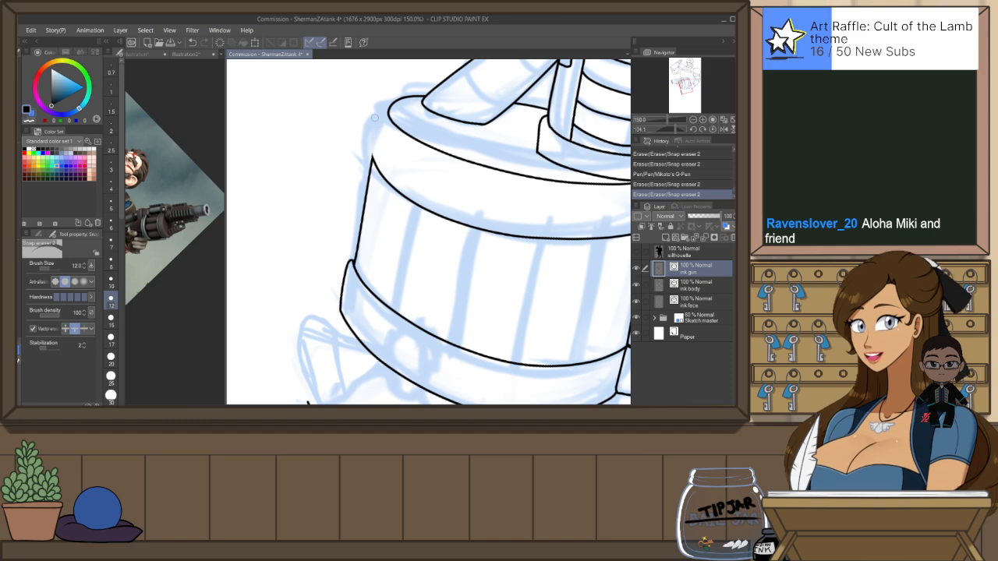
{"action": "key", "text": "p"}
{"action": "mouse_move", "coordinate": [389, 102]}
{"action": "left_mouse_down"}
{"action": "mouse_move", "coordinate": [376, 135]}
{"action": "mouse_move", "coordinate": [391, 101]}
{"action": "left_mouse_up"}
{"action": "key", "text": "ctrl+z"}
{"action": "key", "text": "ctrl+z"}
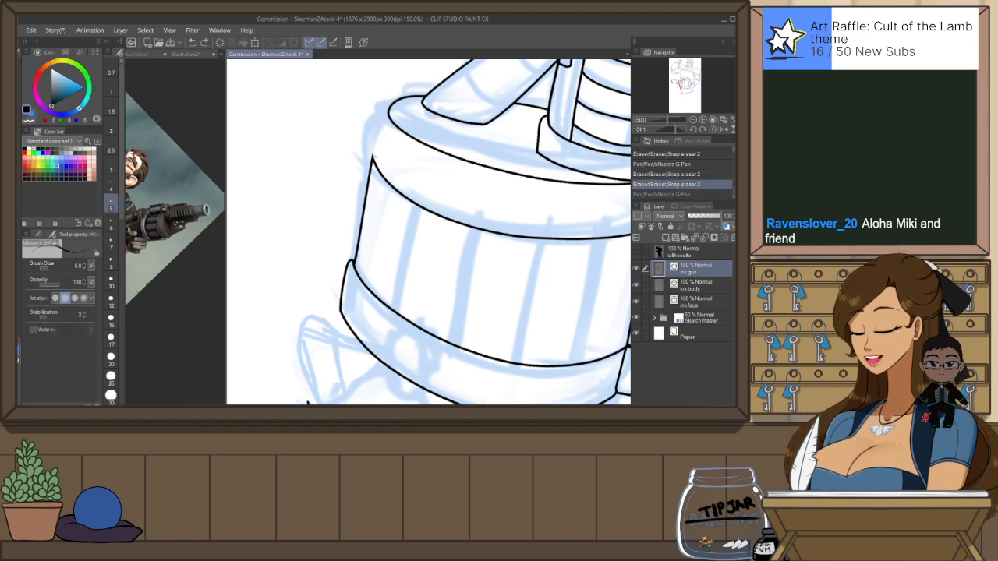
{"action": "left_click_drag", "start_coordinate": [373, 154], "coordinate": [402, 95]}
{"action": "key", "text": "ctrl+z"}
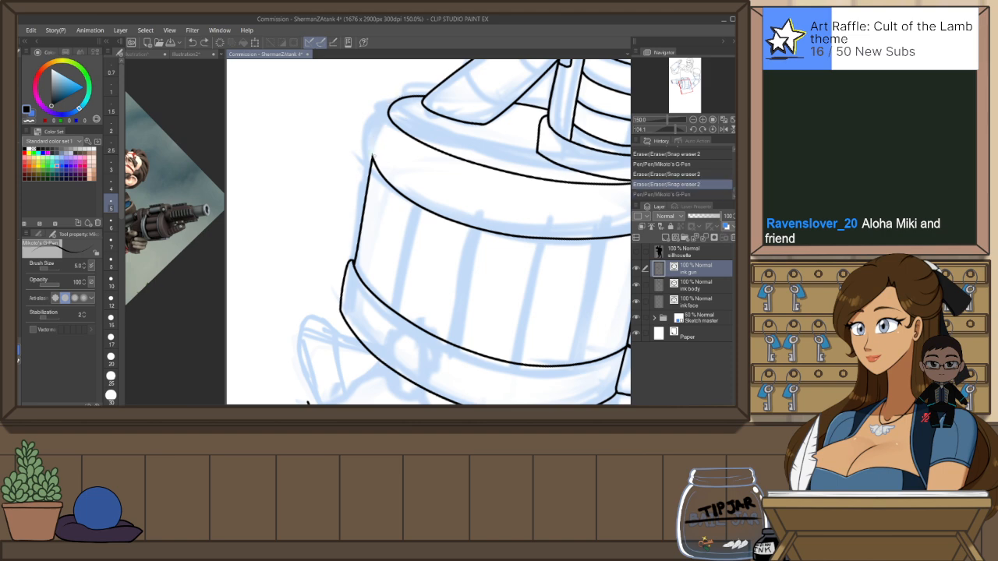
{"action": "left_click_drag", "start_coordinate": [373, 155], "coordinate": [395, 98]}
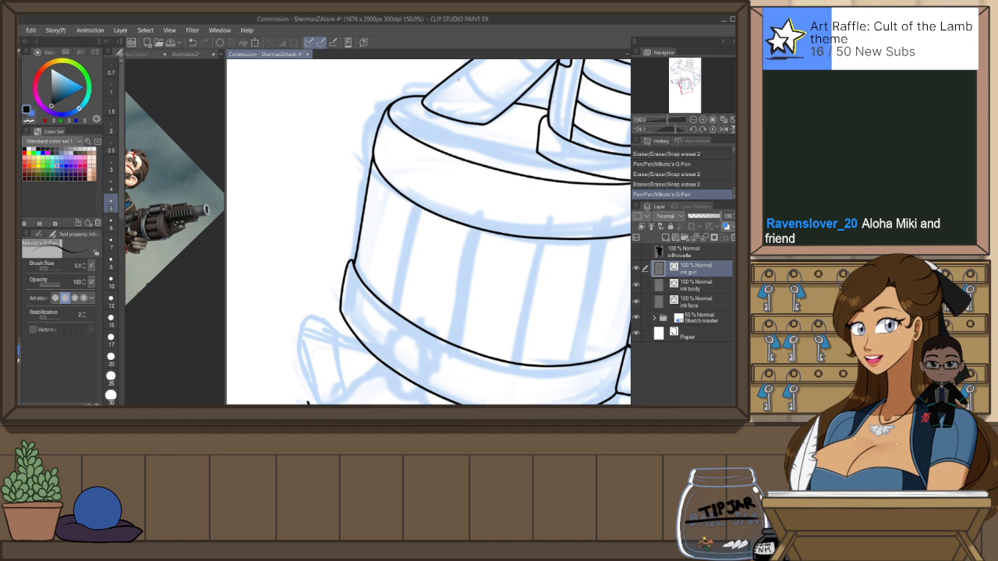
{"action": "key", "text": "h"}
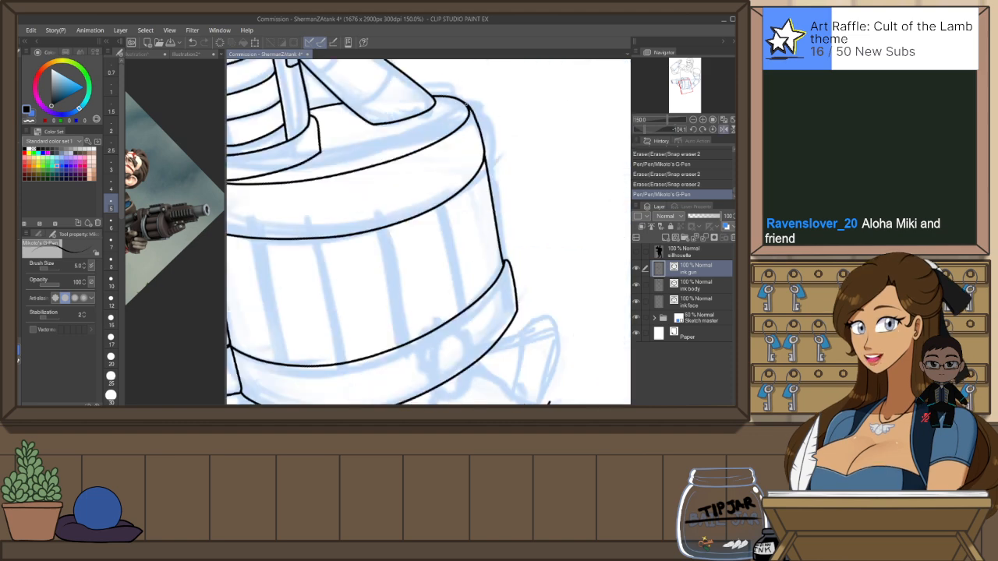
{"action": "key", "text": "ctrl+z"}
Ink the front band's lower rim corner and end edge as two strokes, then erase the overshoot where they meet
{"action": "left_click_drag", "start_coordinate": [433, 97], "coordinate": [478, 108]}
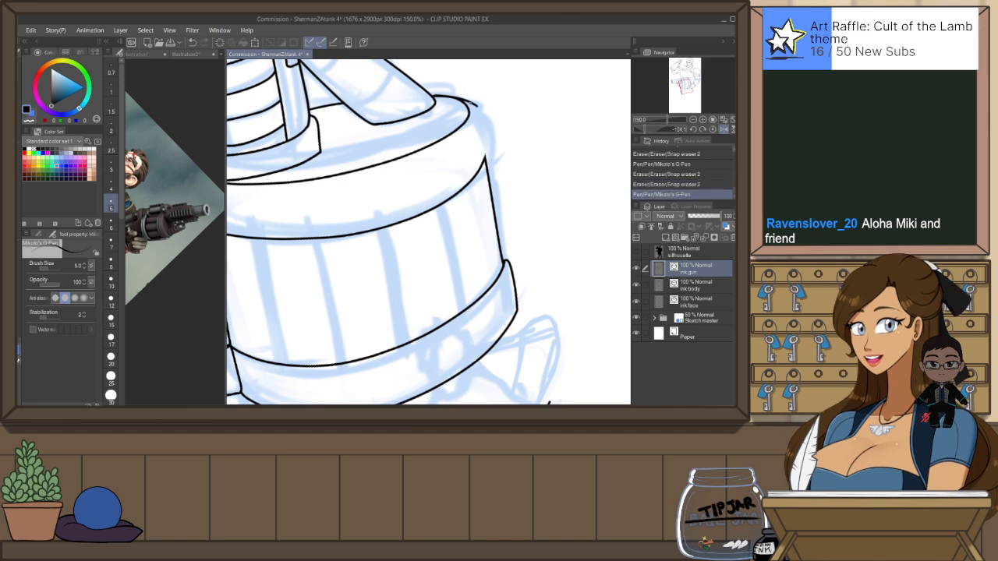
{"action": "left_click_drag", "start_coordinate": [470, 104], "coordinate": [484, 160]}
{"action": "key", "text": "ctrl+z"}
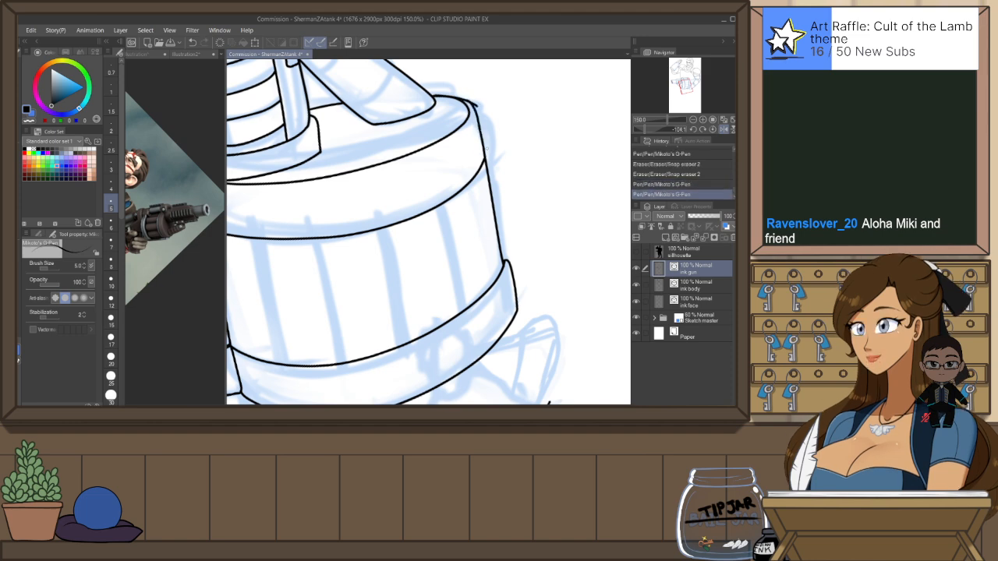
{"action": "key", "text": "e"}
{"action": "left_click_drag", "start_coordinate": [477, 109], "coordinate": [483, 118]}
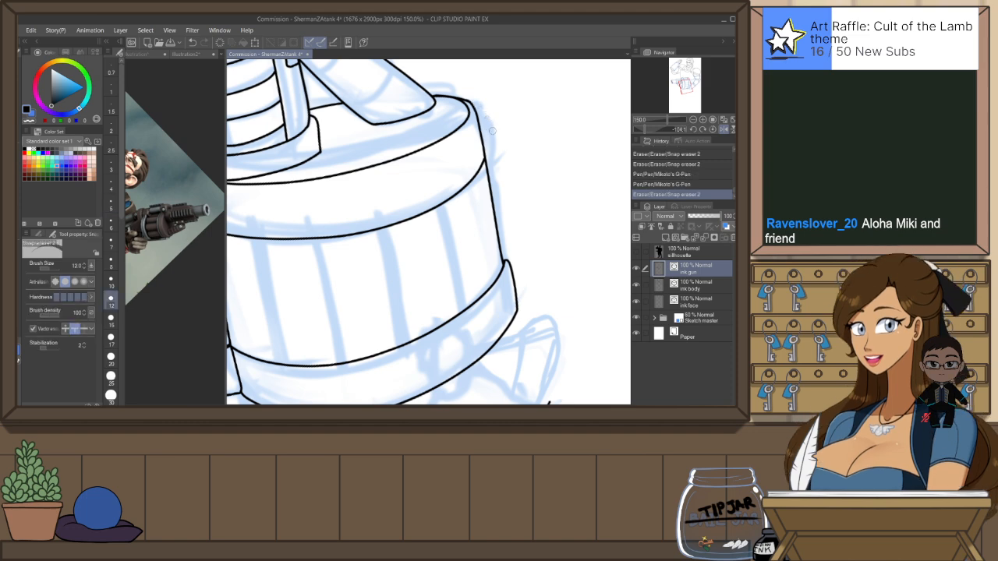
{"action": "scroll", "coordinate": [492, 131], "scroll_direction": "down", "scroll_amount": 1}
{"action": "key", "text": "ctrl+at"}
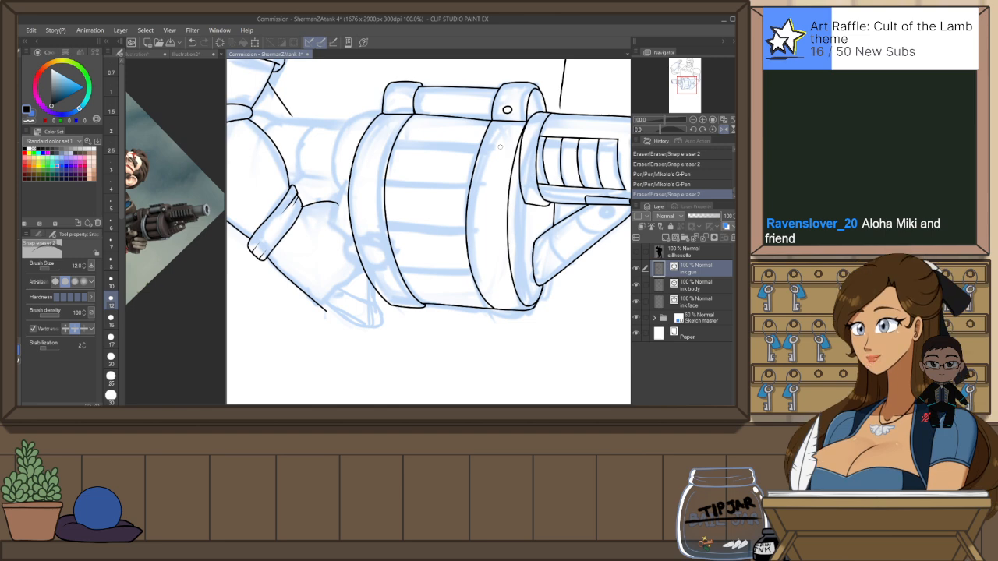
Mirror the canvas view and cut the vector line closing the lower end of the front band
{"action": "key", "text": "h"}
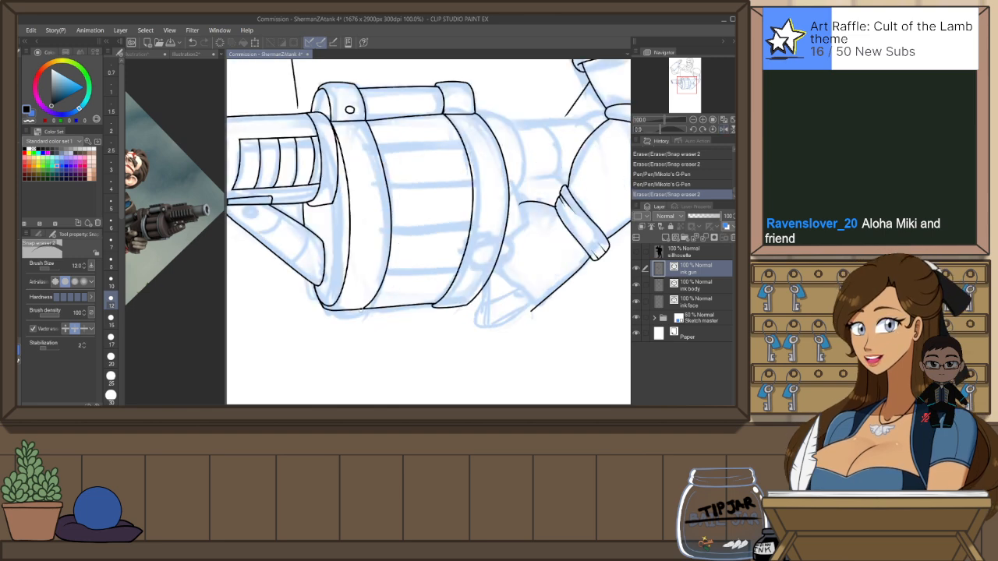
{"action": "scroll", "coordinate": [360, 309], "scroll_direction": "up", "scroll_amount": 1}
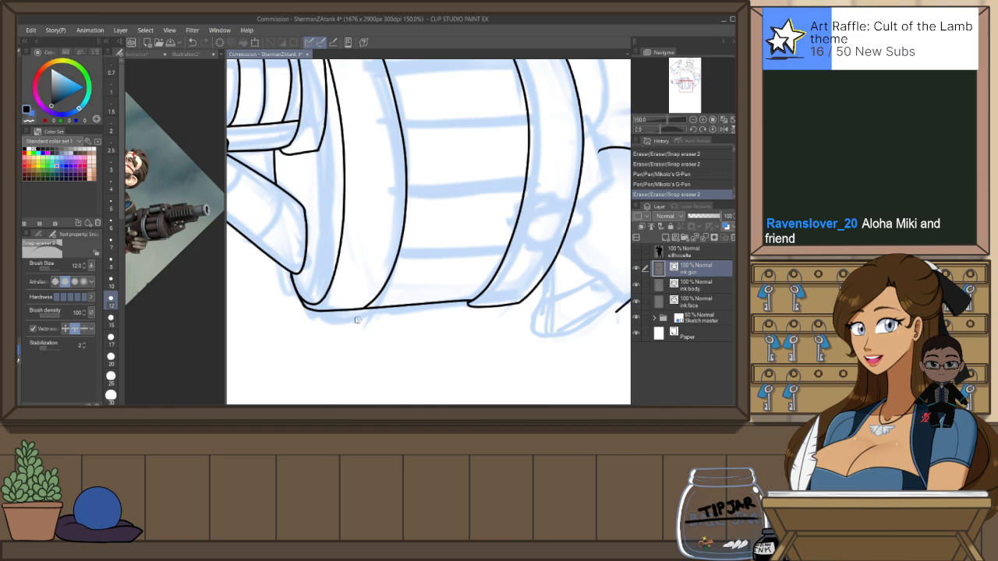
{"action": "key", "text": "o"}
{"action": "left_click", "coordinate": [355, 316]}
{"action": "key", "text": "ctrl+x"}
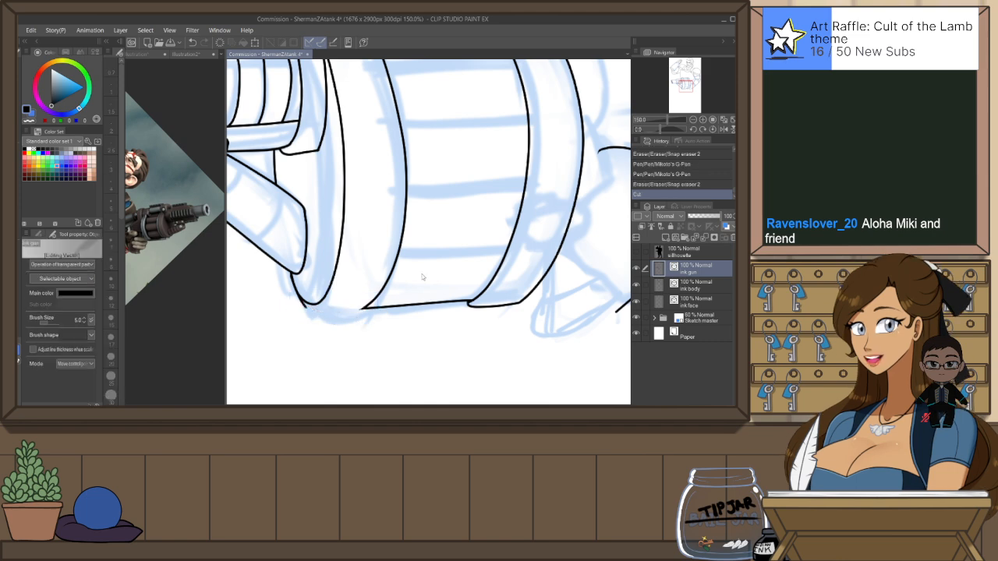
Rotate the canvas and ink a rounder lower end on the front band, redrawing the stroke once
{"action": "key", "text": "shift+space"}
{"action": "left_click_drag", "start_coordinate": [321, 309], "coordinate": [333, 139]}
{"action": "key", "text": "p"}
{"action": "left_click_drag", "start_coordinate": [337, 176], "coordinate": [329, 133]}
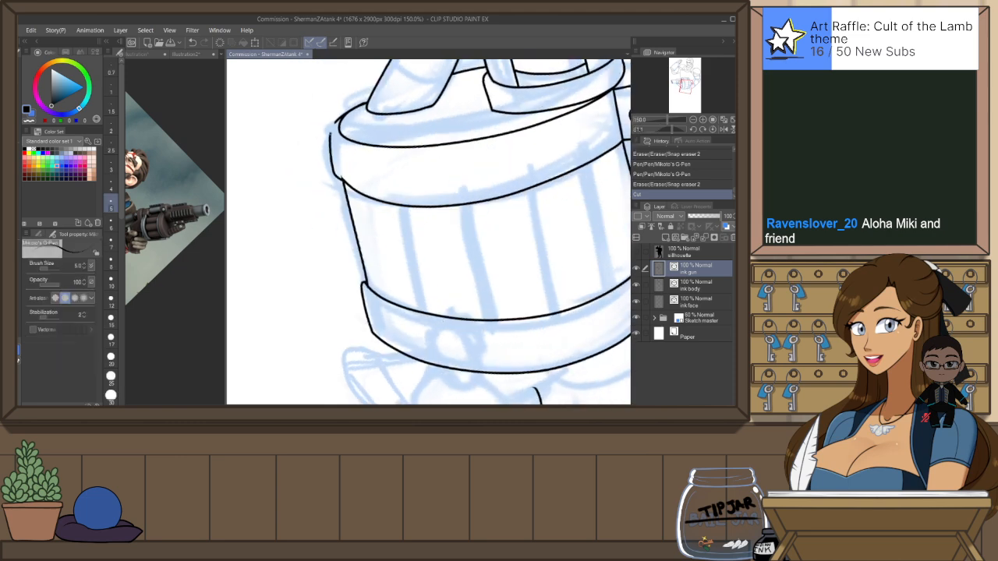
{"action": "key", "text": "ctrl+z"}
{"action": "left_click_drag", "start_coordinate": [343, 180], "coordinate": [335, 128]}
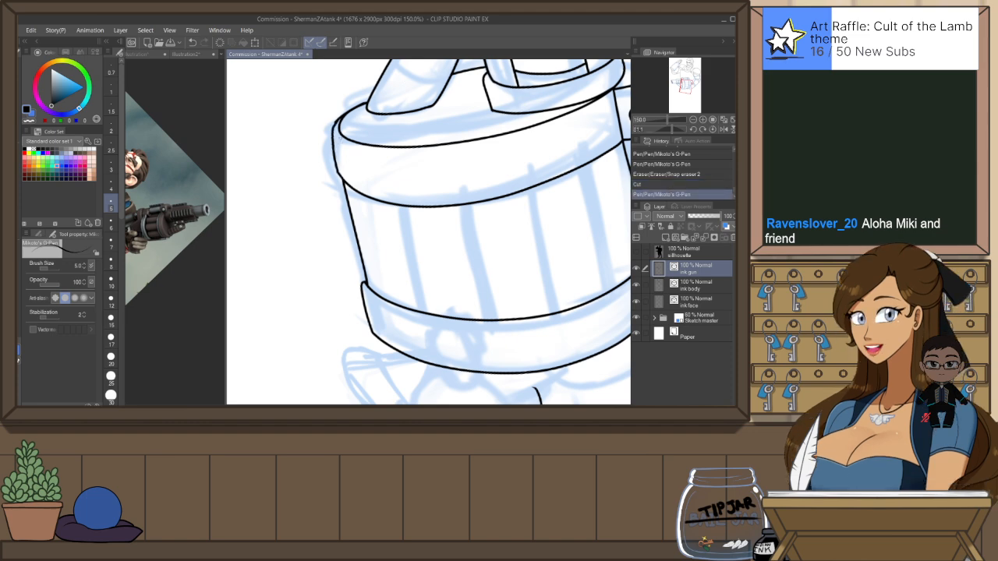
Adjust the control points of the front band's end line so it meets the rim corner and the drum edge
{"action": "key", "text": "o"}
{"action": "left_click", "coordinate": [335, 167]}
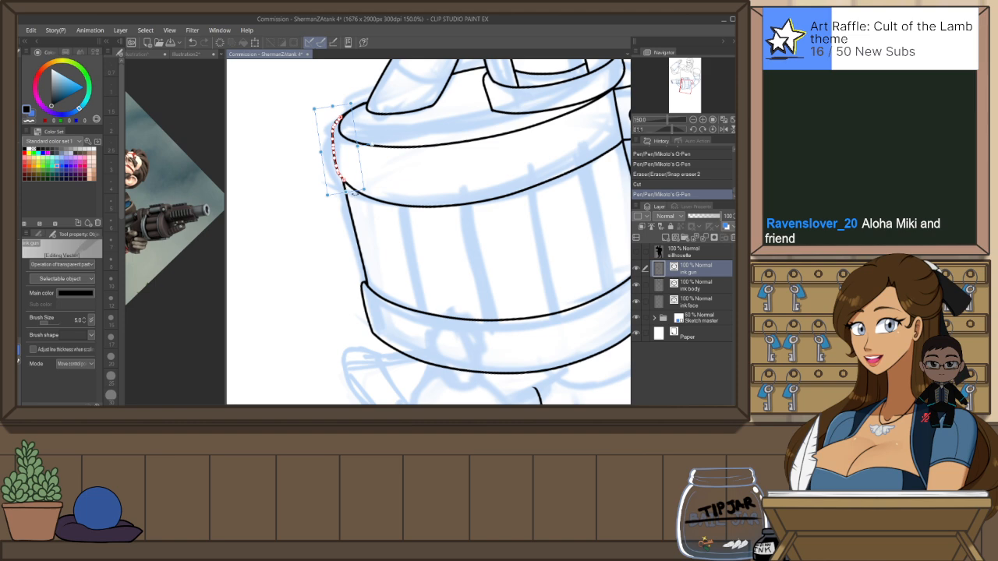
{"action": "left_click_drag", "start_coordinate": [339, 176], "coordinate": [341, 181]}
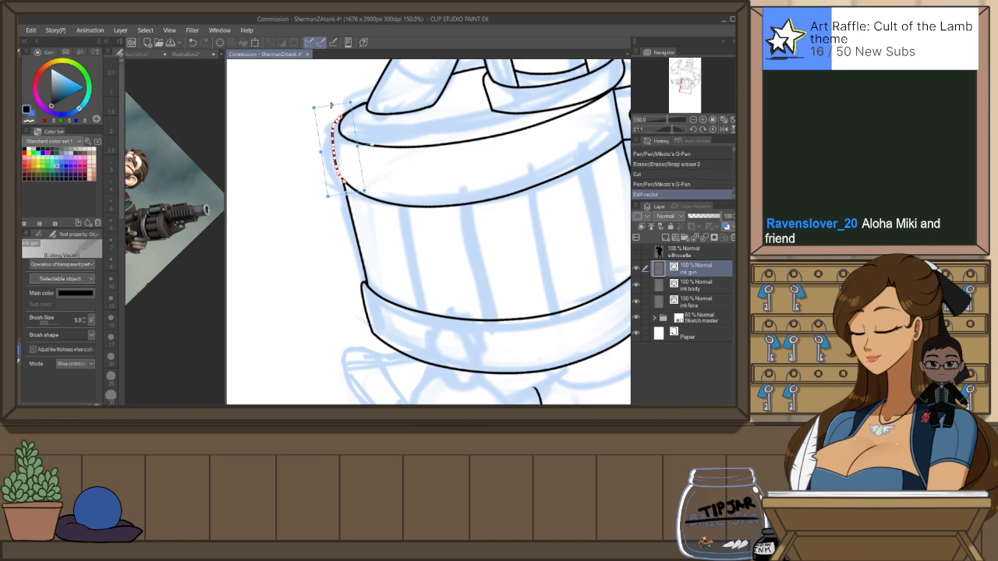
{"action": "left_click_drag", "start_coordinate": [332, 106], "coordinate": [332, 104]}
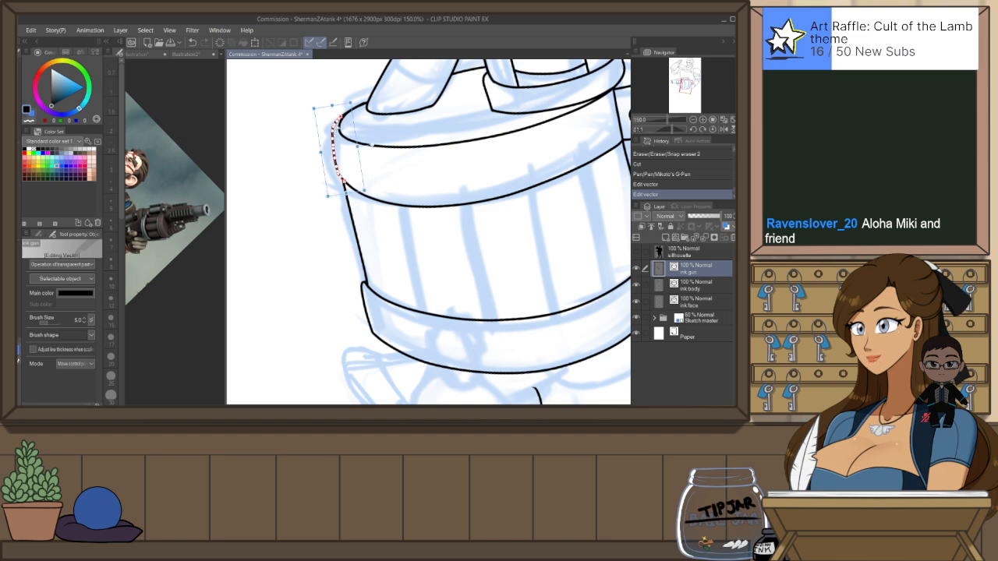
{"action": "scroll", "coordinate": [338, 121], "scroll_direction": "up", "scroll_amount": 7}
{"action": "mouse_move", "coordinate": [316, 145]}
{"action": "left_mouse_down"}
{"action": "mouse_move", "coordinate": [317, 129]}
{"action": "mouse_move", "coordinate": [375, 75]}
{"action": "left_mouse_up"}
{"action": "left_click_drag", "start_coordinate": [337, 106], "coordinate": [360, 88]}
{"action": "left_click", "coordinate": [385, 150]}
{"action": "scroll", "coordinate": [417, 142], "scroll_direction": "down", "scroll_amount": 7}
{"action": "scroll", "coordinate": [417, 143], "scroll_direction": "down", "scroll_amount": 3}
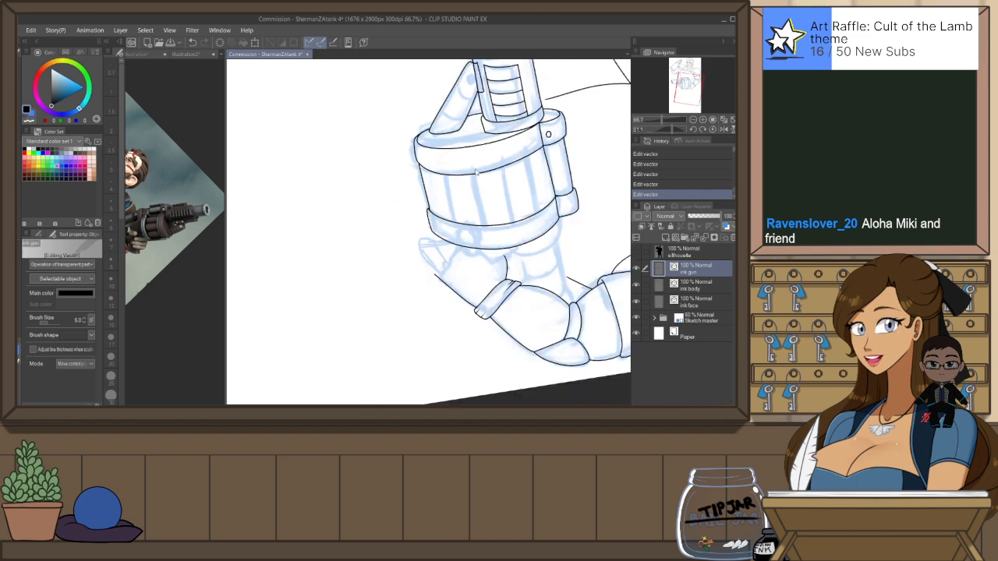
Ink four straight rib lines along the drum between the front and rear bands
{"action": "scroll", "coordinate": [449, 158], "scroll_direction": "up", "scroll_amount": 2}
{"action": "key", "text": "p"}
{"action": "left_click_drag", "start_coordinate": [426, 181], "coordinate": [440, 264]}
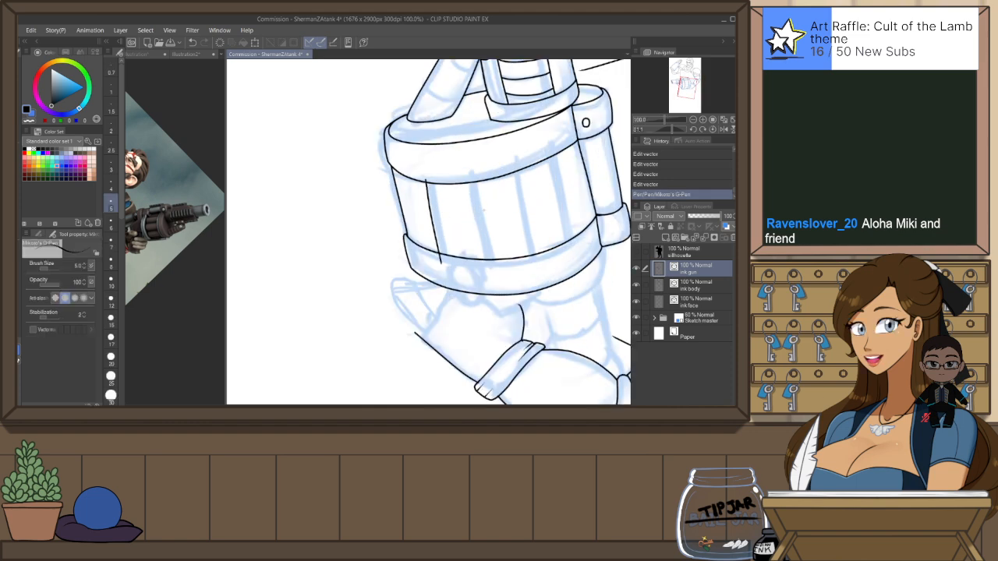
{"action": "left_click_drag", "start_coordinate": [468, 182], "coordinate": [484, 272]}
{"action": "left_click_drag", "start_coordinate": [509, 171], "coordinate": [522, 270]}
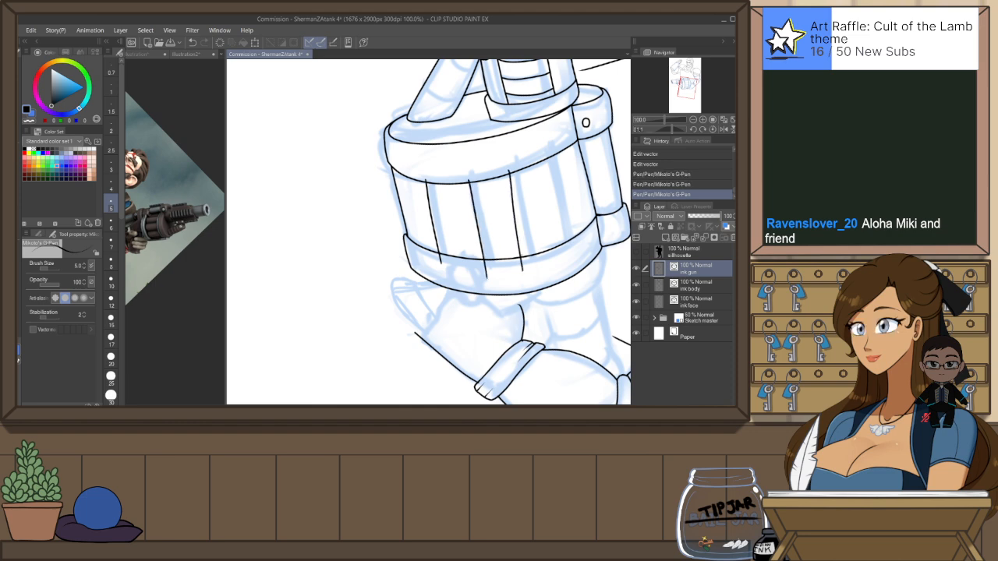
{"action": "left_click_drag", "start_coordinate": [516, 178], "coordinate": [533, 268]}
{"action": "left_click_drag", "start_coordinate": [551, 151], "coordinate": [559, 201]}
{"action": "key", "text": "ctrl+z"}
{"action": "left_click_drag", "start_coordinate": [553, 147], "coordinate": [572, 246]}
Erase the ends of the rib lines that run into the front and rear bands
{"action": "key", "text": "e"}
{"action": "left_click_drag", "start_coordinate": [558, 145], "coordinate": [563, 152]}
{"action": "left_click_drag", "start_coordinate": [543, 250], "coordinate": [583, 243]}
{"action": "mouse_move", "coordinate": [473, 266]}
{"action": "left_mouse_down"}
{"action": "mouse_move", "coordinate": [491, 270]}
{"action": "mouse_move", "coordinate": [435, 260]}
{"action": "left_mouse_up"}
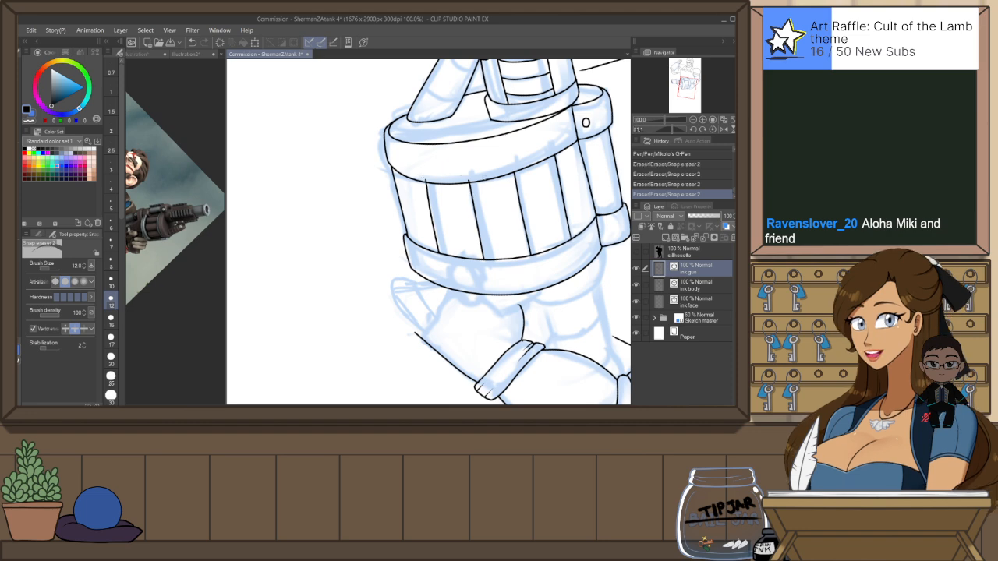
Pinch the drum's rib lines into shape, erase the overshoot at the front band and reset the canvas rotation
{"action": "key", "text": "y"}
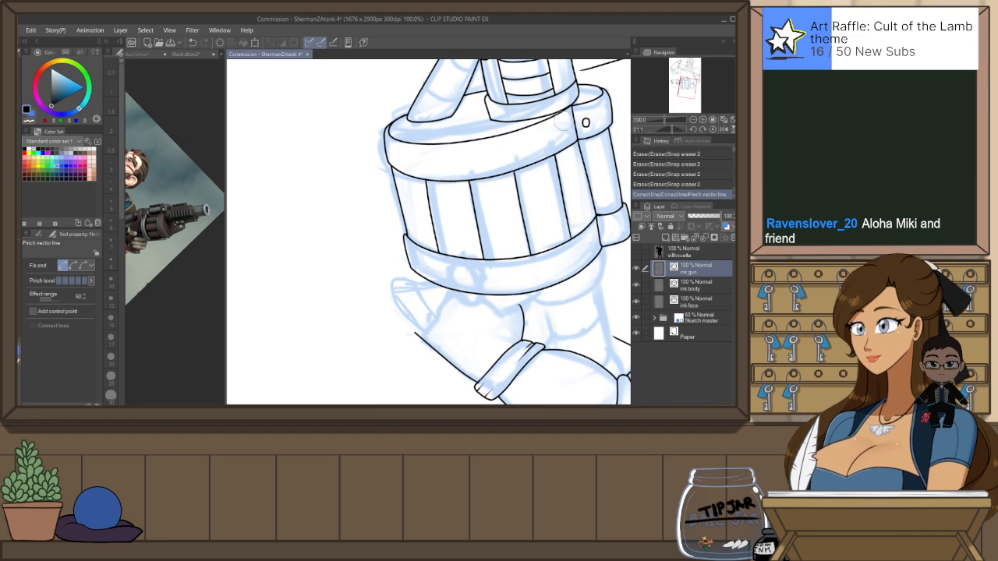
{"action": "left_click_drag", "start_coordinate": [567, 144], "coordinate": [530, 165]}
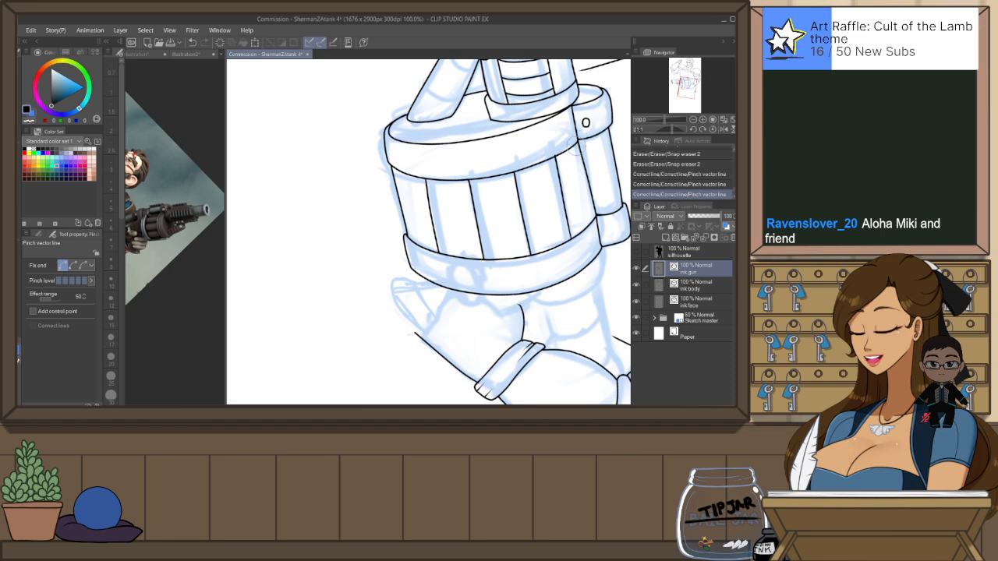
{"action": "key", "text": "e"}
{"action": "left_click", "coordinate": [559, 151]}
{"action": "left_click", "coordinate": [559, 150]}
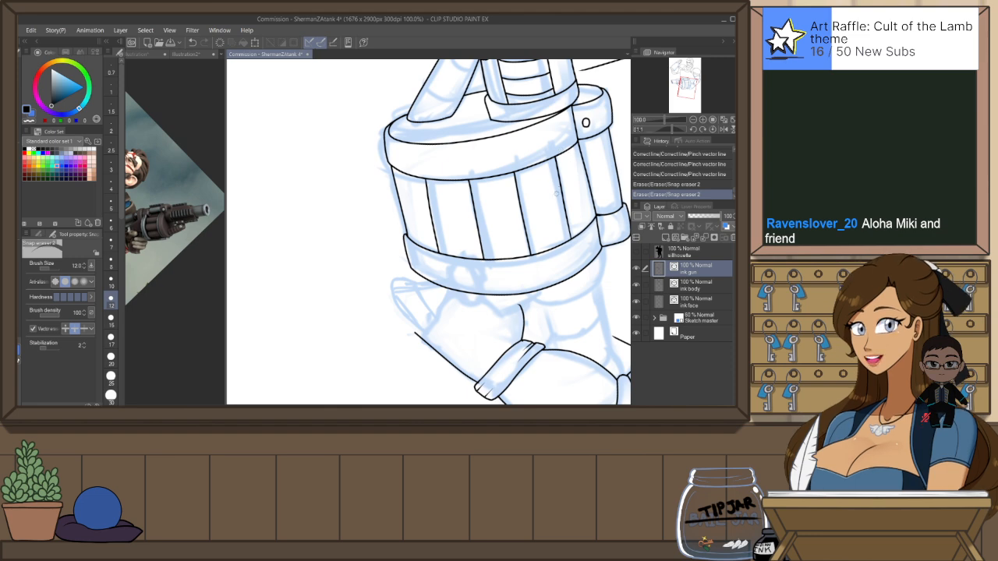
{"action": "key", "text": "ctrl+@"}
{"action": "left_click_drag", "start_coordinate": [542, 194], "coordinate": [500, 282]}
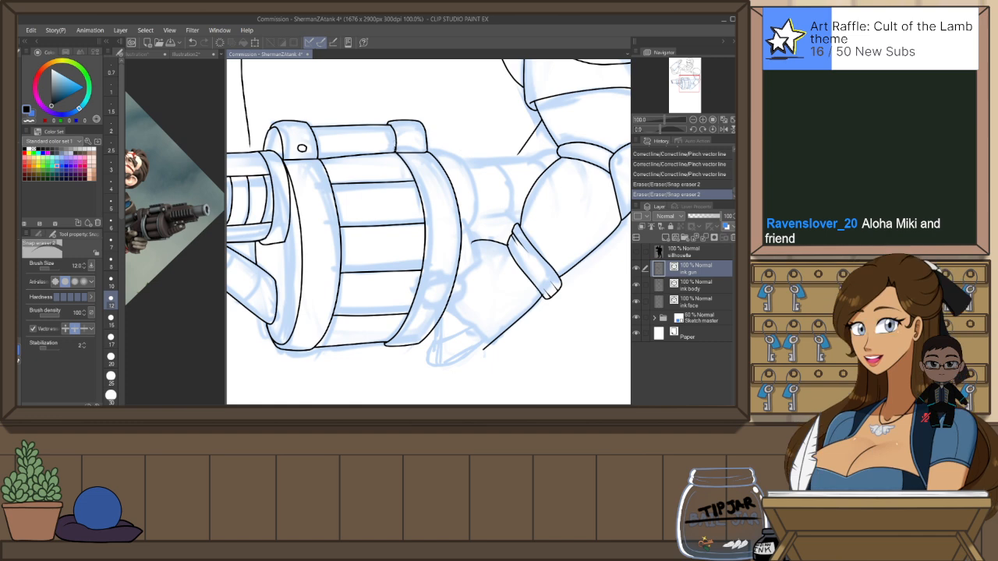
Adjust the control points of the base line and outer edge of the rear clamp on the drum's top tube so their ends meet
{"action": "key", "text": "o"}
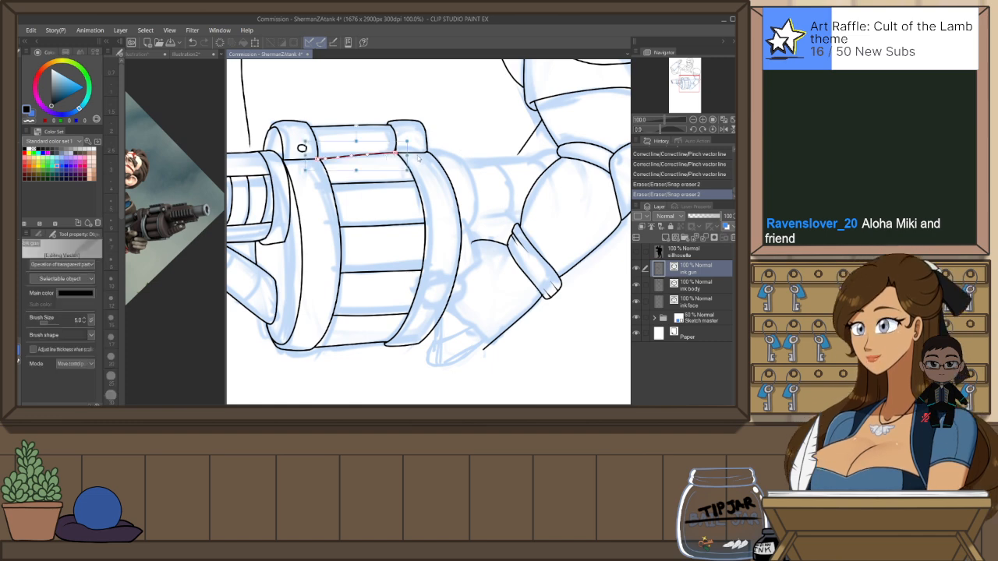
{"action": "left_click_drag", "start_coordinate": [413, 156], "coordinate": [411, 146]}
{"action": "left_click", "coordinate": [423, 140]}
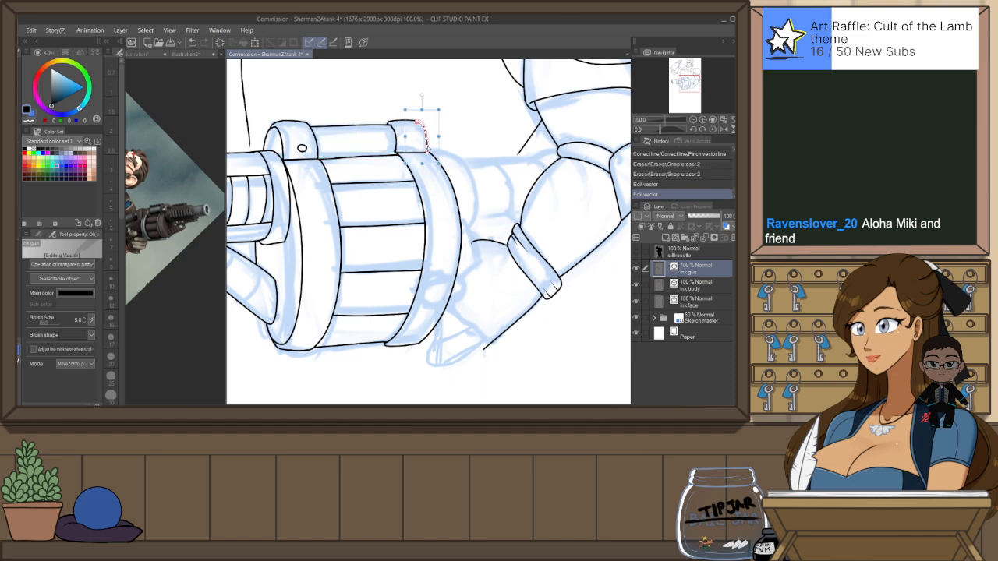
{"action": "scroll", "coordinate": [425, 175], "scroll_direction": "up", "scroll_amount": 2}
{"action": "left_click", "coordinate": [427, 159]}
{"action": "left_click_drag", "start_coordinate": [427, 159], "coordinate": [428, 163]}
{"action": "left_click", "coordinate": [431, 145]}
{"action": "left_click", "coordinate": [431, 145]}
{"action": "left_click_drag", "start_coordinate": [441, 124], "coordinate": [443, 125]}
{"action": "left_click", "coordinate": [462, 102]}
Reshape the rear clamp's inner edge with its control points so it curves down to the clamp's base line
{"action": "left_click", "coordinate": [367, 140]}
{"action": "left_click_drag", "start_coordinate": [364, 169], "coordinate": [365, 175]}
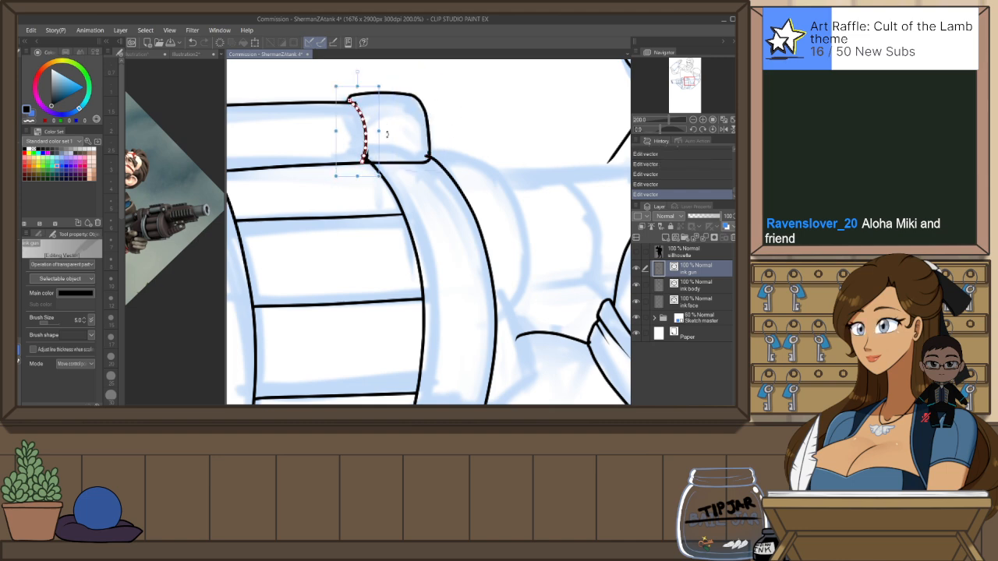
{"action": "left_click_drag", "start_coordinate": [385, 126], "coordinate": [381, 127]}
Erase the overshooting line ends at the corners of the rear clamp on the drum's top tube
{"action": "key", "text": "e"}
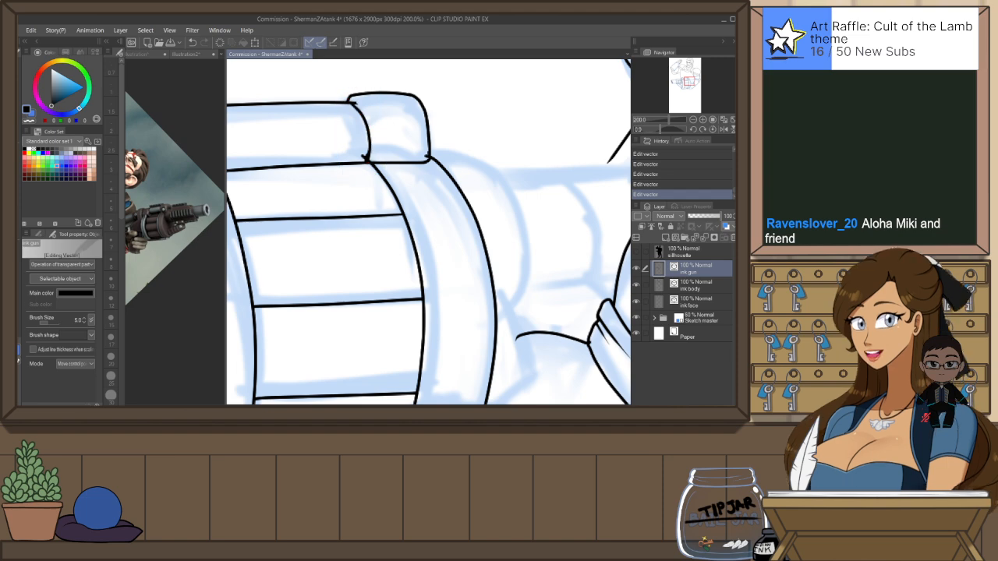
{"action": "left_click", "coordinate": [364, 154]}
{"action": "left_click", "coordinate": [361, 103]}
{"action": "left_click", "coordinate": [427, 154]}
{"action": "left_click", "coordinate": [364, 155]}
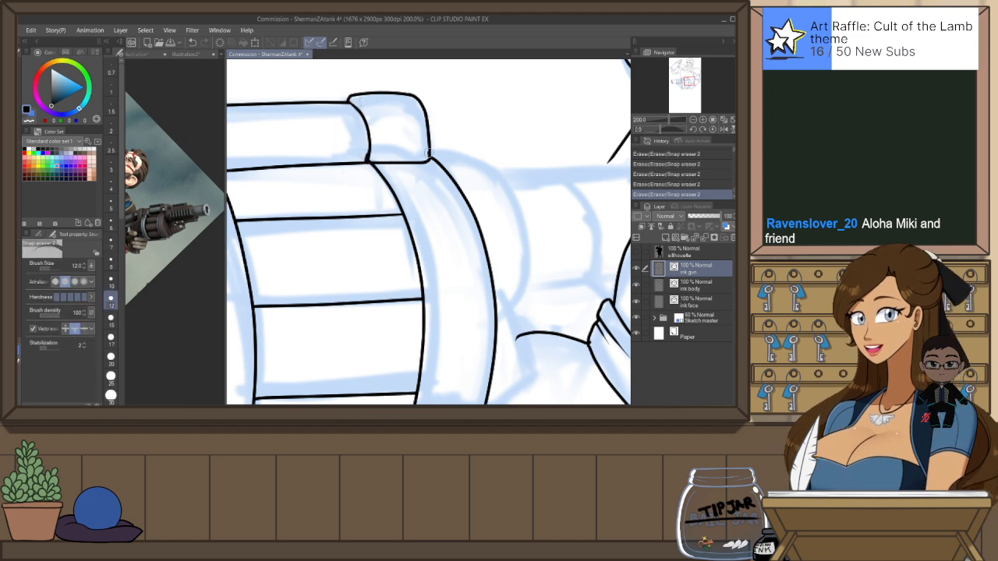
{"action": "left_click", "coordinate": [427, 150]}
Mirror the canvas view horizontally, save the drawing and tilt the canvas slightly around the gun's drum
{"action": "scroll", "coordinate": [428, 178], "scroll_direction": "down", "scroll_amount": 4}
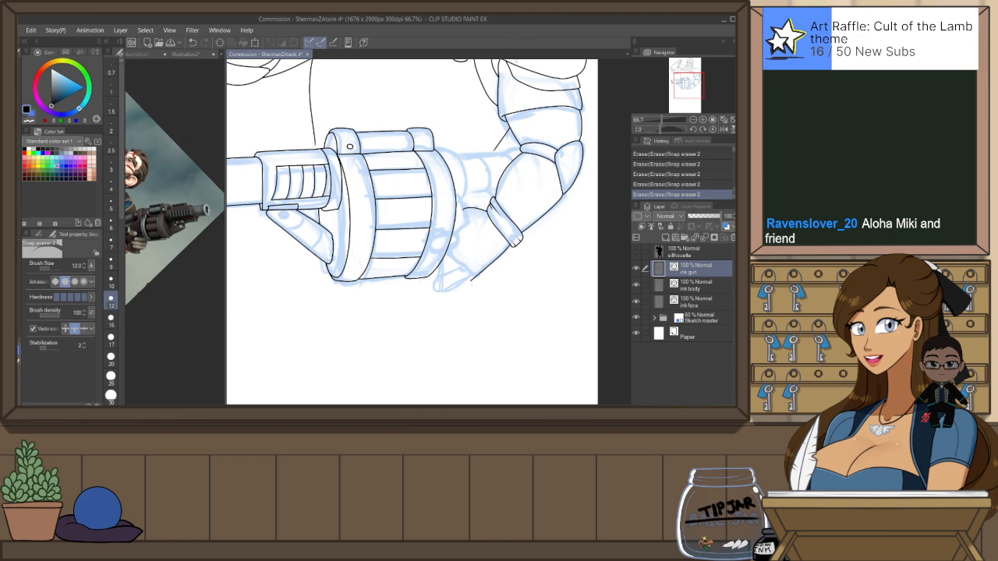
{"action": "key", "text": "h"}
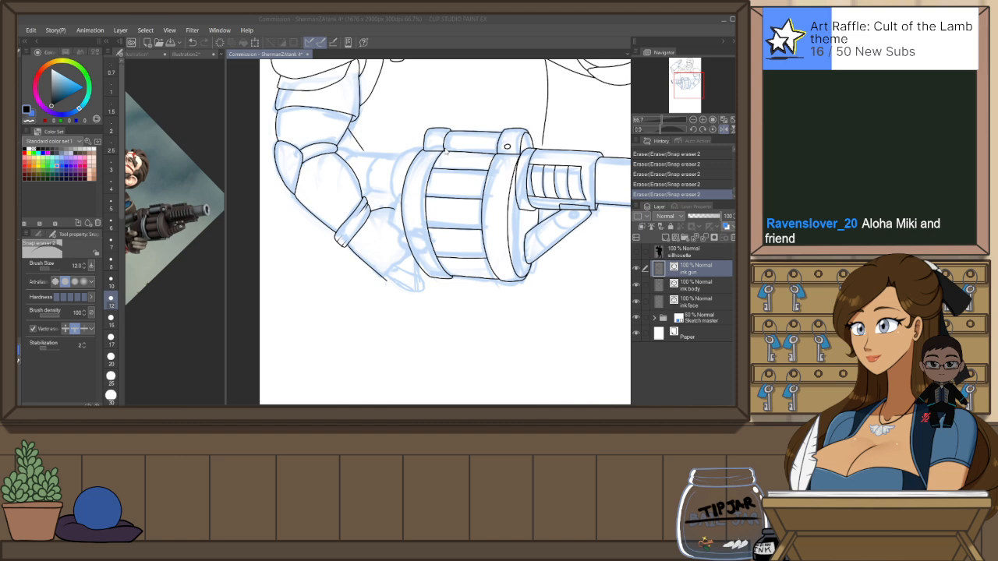
{"action": "key", "text": "ctrl+s"}
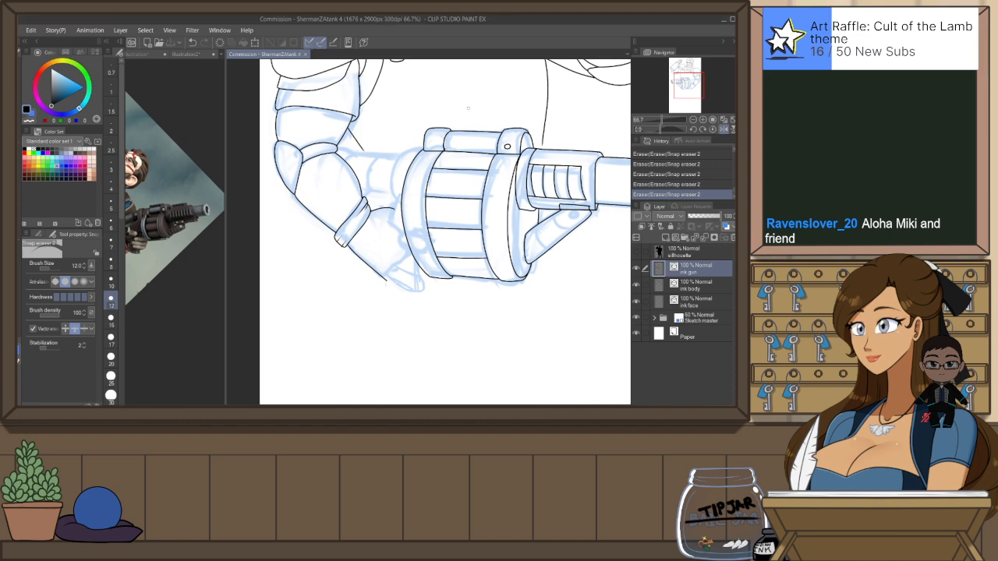
{"action": "left_click_drag", "start_coordinate": [480, 81], "coordinate": [400, 165]}
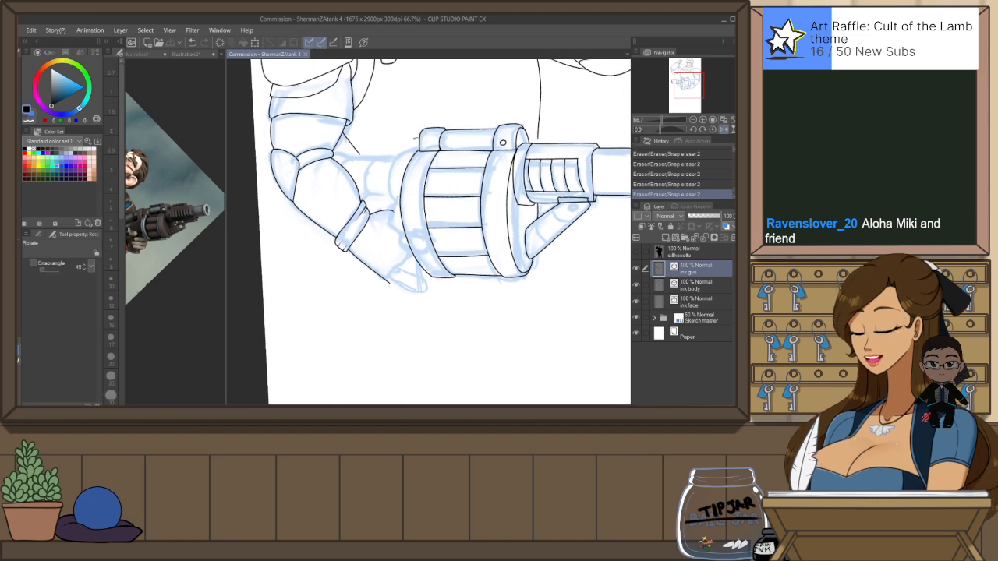
{"action": "scroll", "coordinate": [397, 159], "scroll_direction": "up", "scroll_amount": 2}
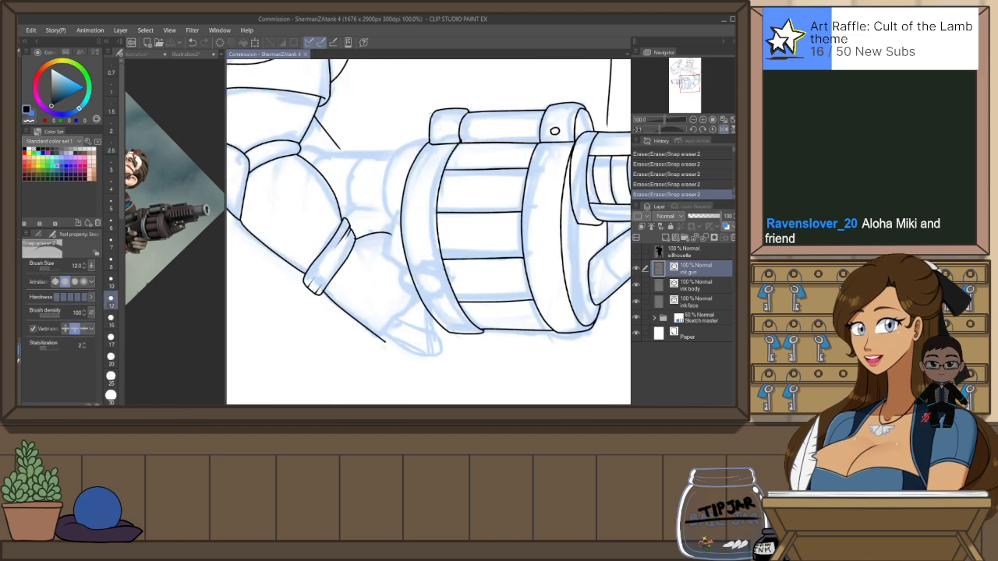
Try inking the rounded cap outline behind the gun's drum with the G-Pen, then undo the strokes
{"action": "key", "text": "p"}
{"action": "left_click_drag", "start_coordinate": [407, 145], "coordinate": [400, 226]}
{"action": "left_click_drag", "start_coordinate": [424, 144], "coordinate": [391, 160]}
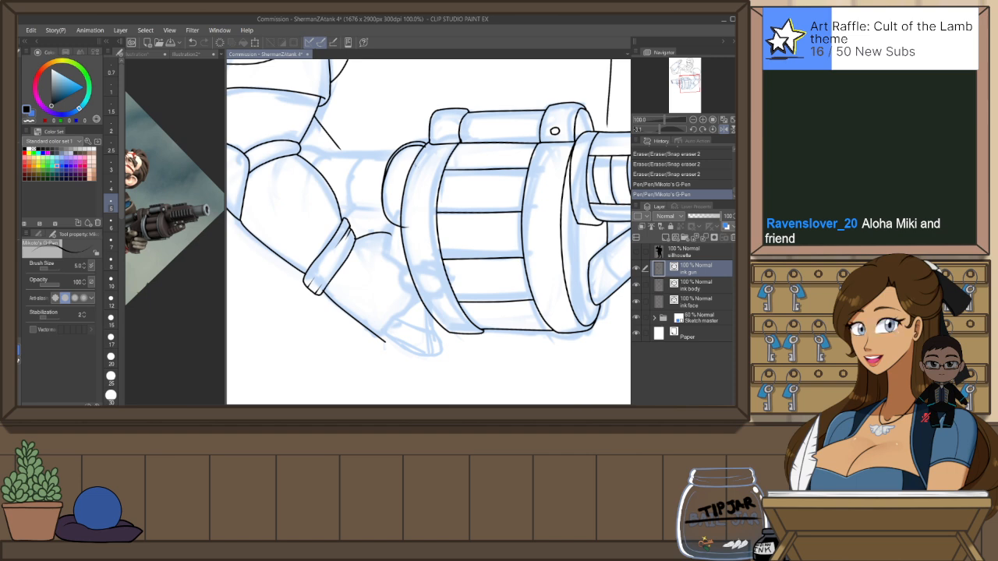
{"action": "key", "text": "ctrl+z"}
{"action": "key", "text": "ctrl+z"}
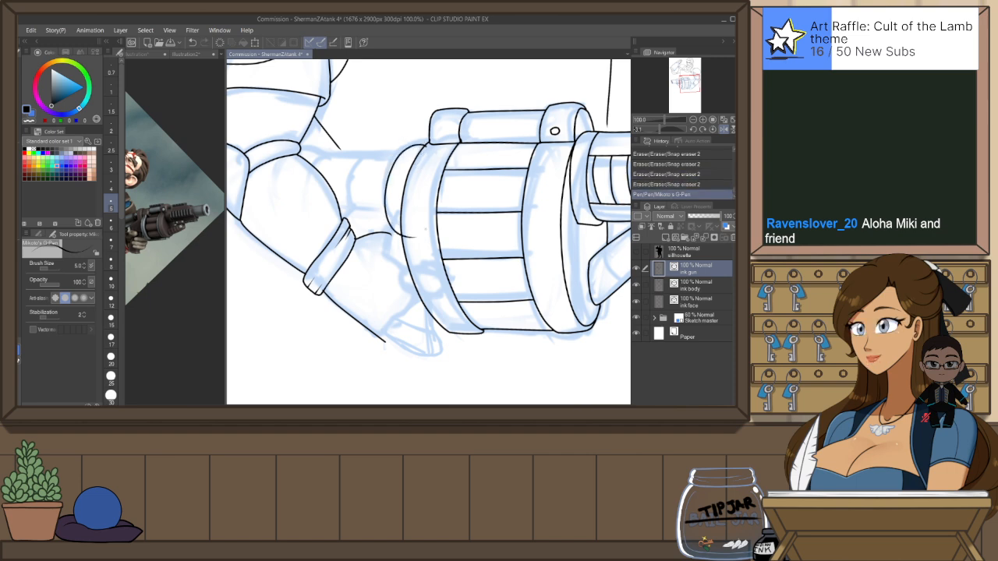
Try further curves for the rounded cap behind the drum, trimming the overlapping ends and undoing the unsatisfactory strokes
{"action": "left_click_drag", "start_coordinate": [388, 180], "coordinate": [389, 226]}
{"action": "mouse_move", "coordinate": [426, 145]}
{"action": "left_mouse_down"}
{"action": "mouse_move", "coordinate": [385, 183]}
{"action": "mouse_move", "coordinate": [401, 226]}
{"action": "left_mouse_up"}
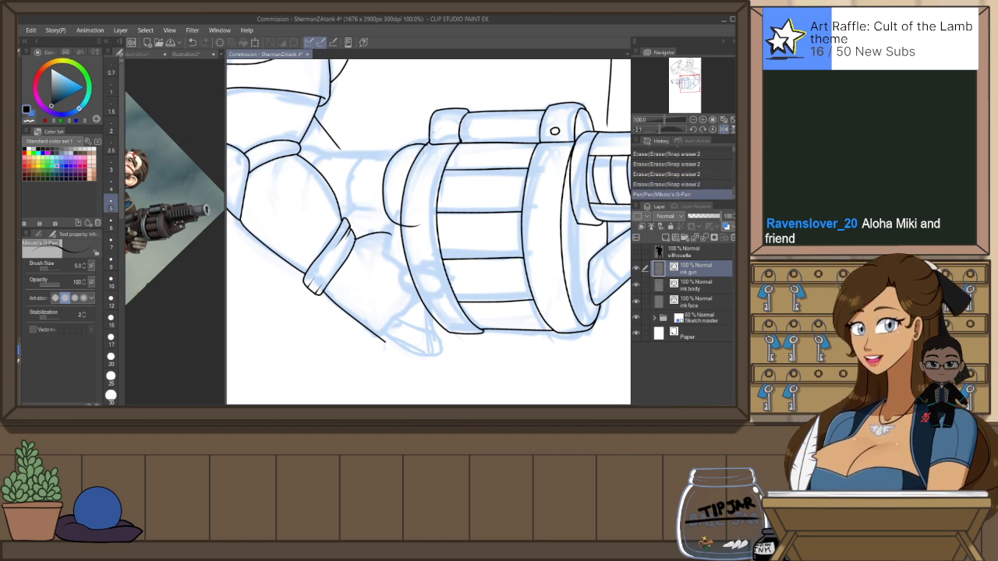
{"action": "key", "text": "e"}
{"action": "left_click", "coordinate": [427, 155]}
{"action": "left_click_drag", "start_coordinate": [414, 221], "coordinate": [423, 235]}
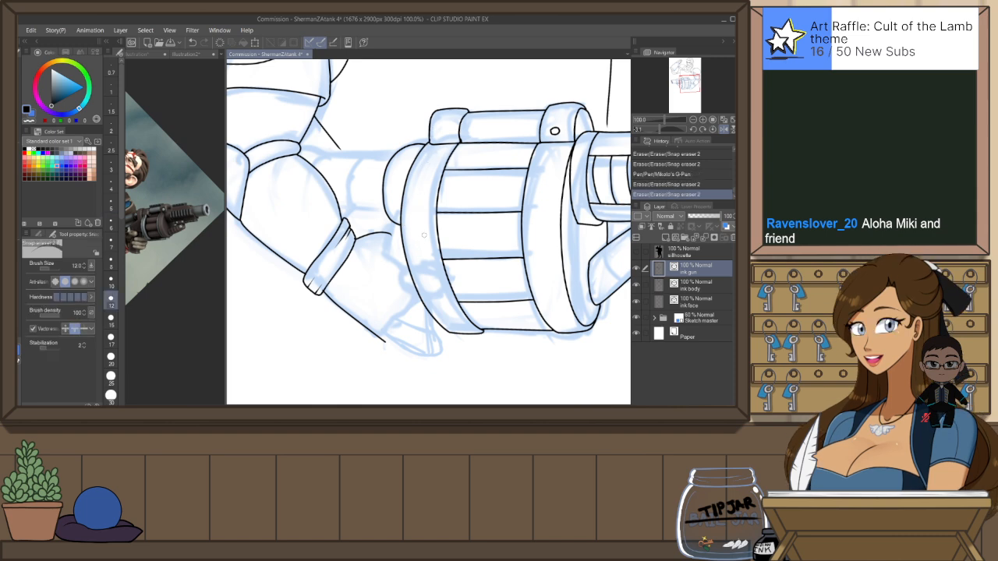
{"action": "key", "text": "p"}
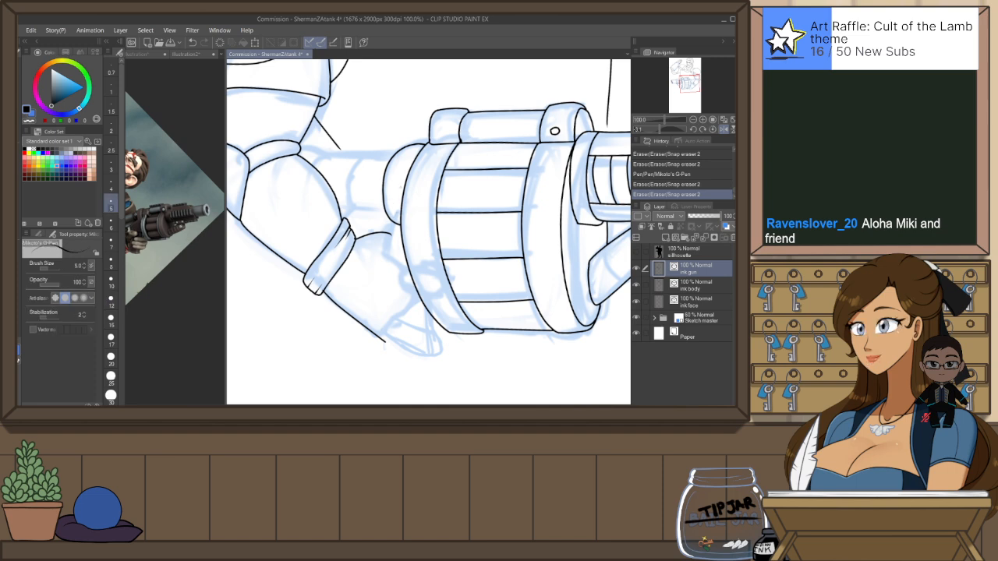
{"action": "key", "text": "ctrl+z"}
{"action": "key", "text": "ctrl+z"}
{"action": "key", "text": "ctrl+z"}
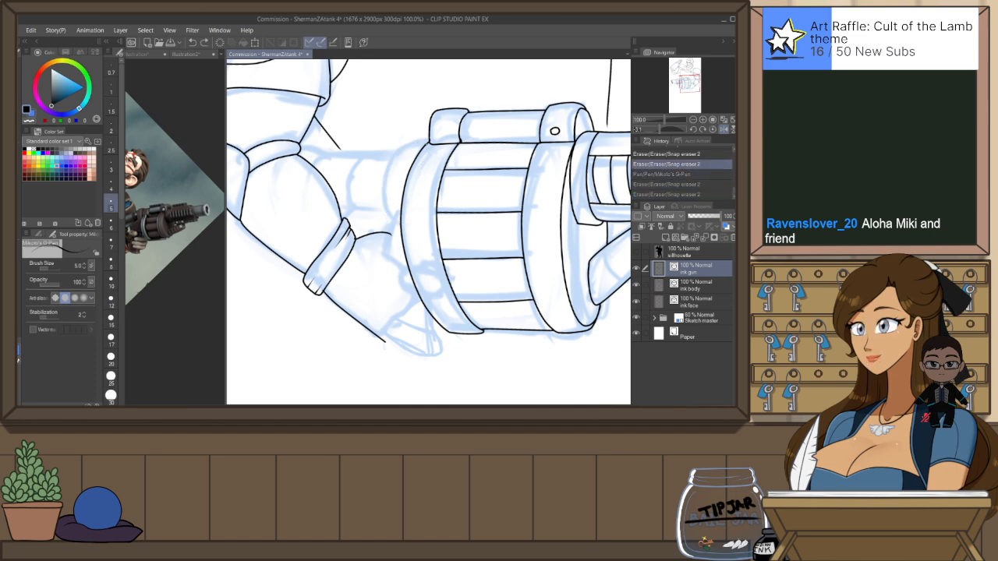
{"action": "left_click_drag", "start_coordinate": [375, 210], "coordinate": [382, 234]}
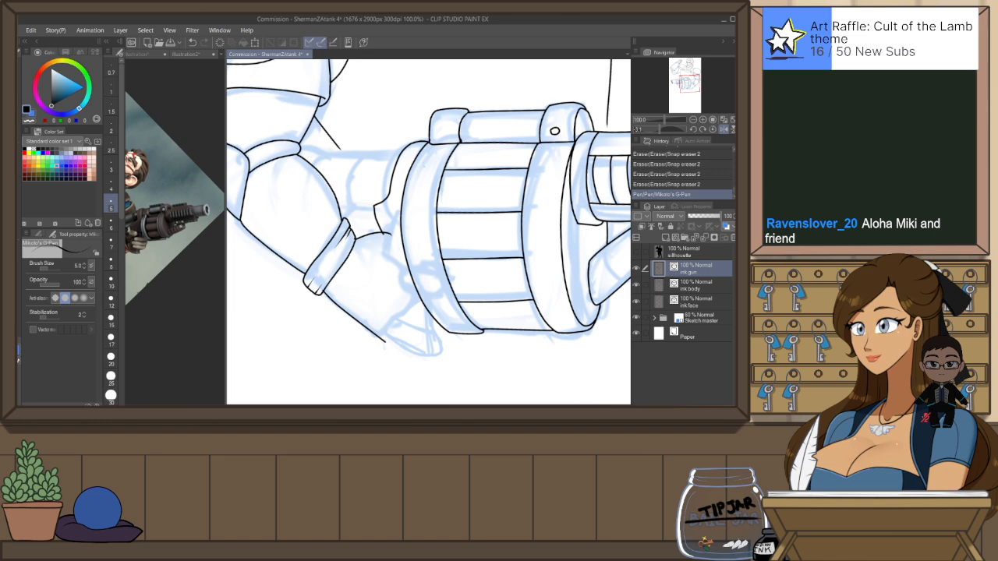
{"action": "key", "text": "ctrl+z"}
{"action": "mouse_move", "coordinate": [428, 143]}
{"action": "left_mouse_down"}
{"action": "mouse_move", "coordinate": [403, 156]}
{"action": "mouse_move", "coordinate": [404, 235]}
{"action": "left_mouse_up"}
{"action": "key", "text": "ctrl+z"}
Ink the rounded cap curve behind the gun's drum and reshape it with Pinch vector line
{"action": "left_click_drag", "start_coordinate": [429, 144], "coordinate": [413, 225]}
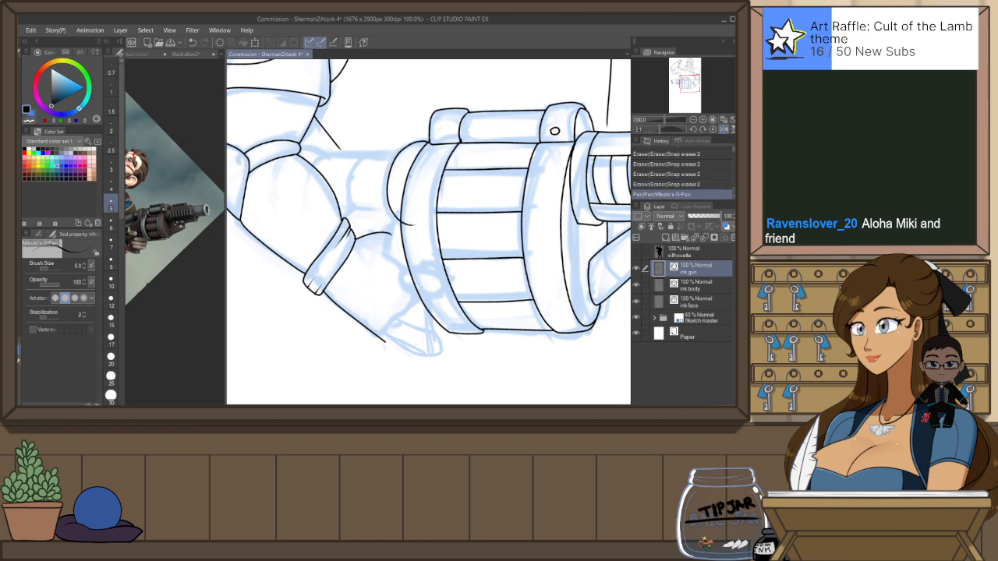
{"action": "key", "text": "y"}
{"action": "left_click_drag", "start_coordinate": [392, 181], "coordinate": [402, 170]}
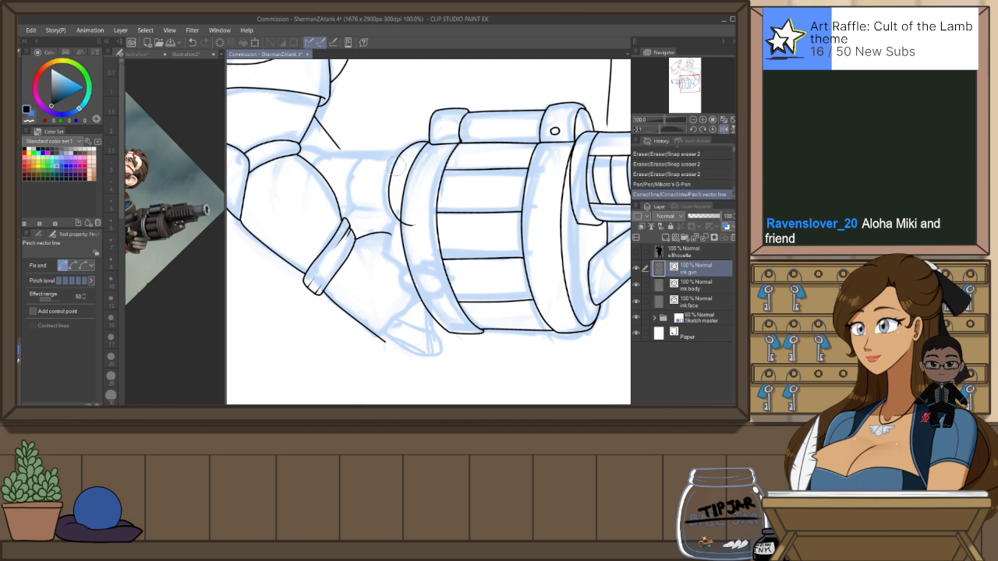
Ink the small angular bracket beneath the rounded cap and the upper edge of the forearm's end, redrawing unsatisfactory strokes
{"action": "key", "text": "p"}
{"action": "mouse_move", "coordinate": [393, 211]}
{"action": "left_mouse_down"}
{"action": "mouse_move", "coordinate": [386, 257]}
{"action": "mouse_move", "coordinate": [414, 278]}
{"action": "left_mouse_up"}
{"action": "key", "text": "ctrl+z"}
{"action": "key", "text": "ctrl+z"}
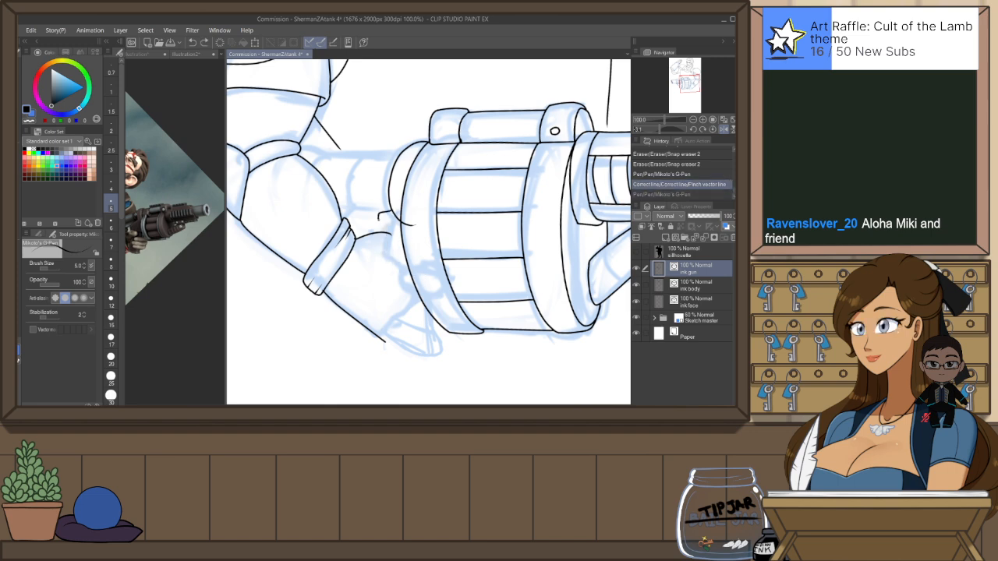
{"action": "mouse_move", "coordinate": [390, 201]}
{"action": "left_mouse_down"}
{"action": "mouse_move", "coordinate": [373, 209]}
{"action": "mouse_move", "coordinate": [371, 219]}
{"action": "mouse_move", "coordinate": [382, 206]}
{"action": "mouse_move", "coordinate": [373, 229]}
{"action": "left_mouse_up"}
{"action": "key", "text": "ctrl+z"}
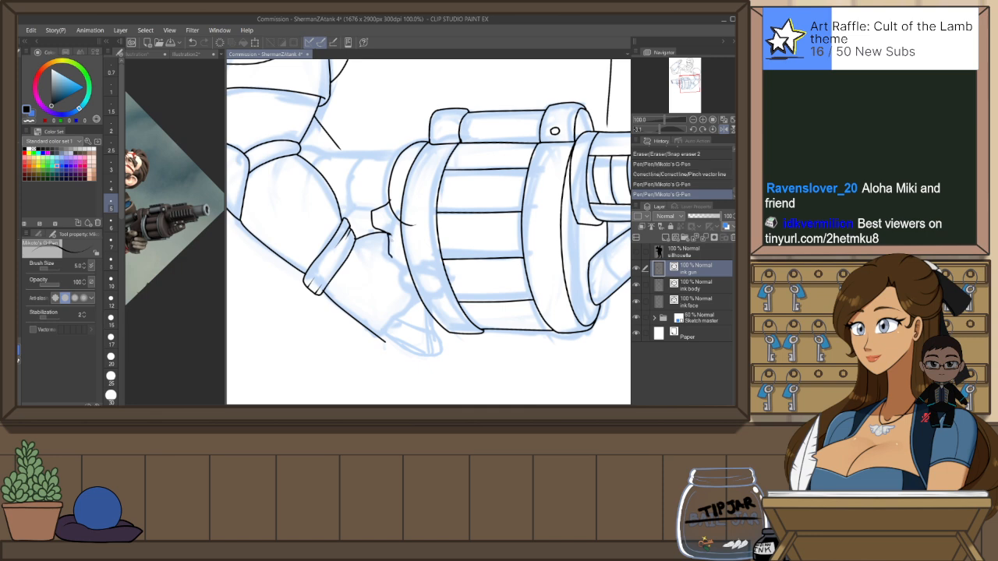
{"action": "key", "text": "ctrl+z"}
{"action": "left_click_drag", "start_coordinate": [390, 245], "coordinate": [389, 259]}
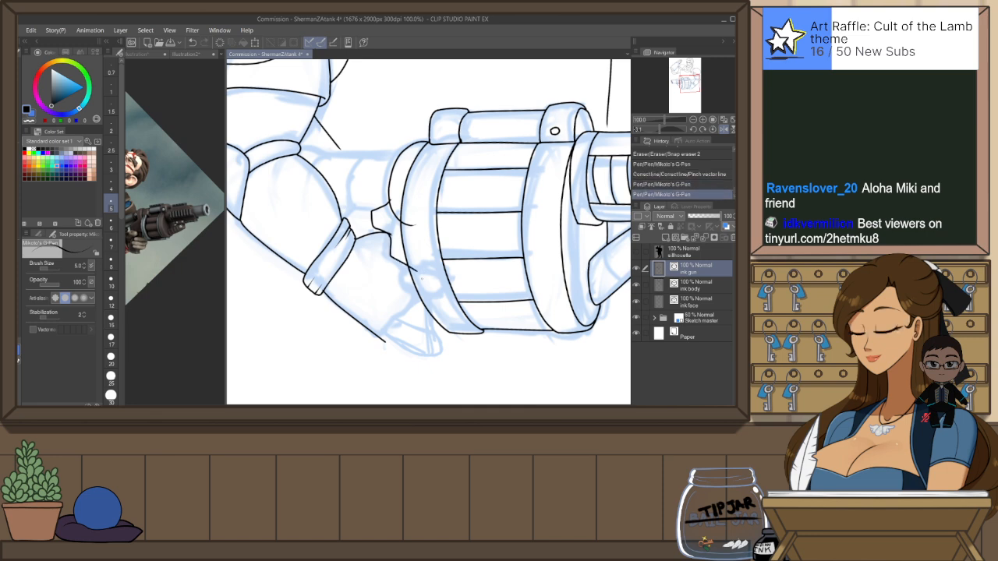
Ink the short crossing line and the jagged lower edge of the forearm's end, then erase the overshooting line ends
{"action": "left_click_drag", "start_coordinate": [398, 286], "coordinate": [421, 294]}
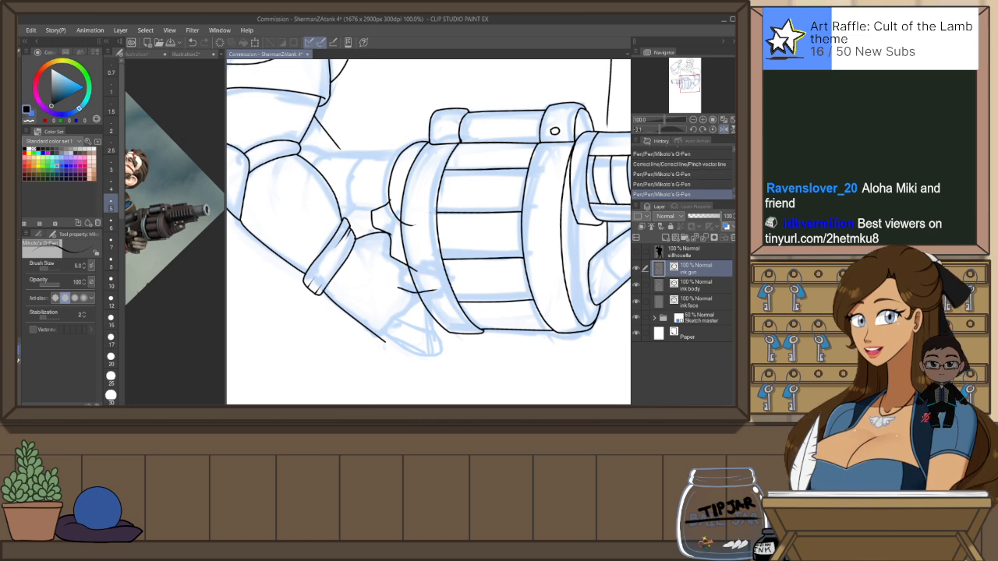
{"action": "left_click_drag", "start_coordinate": [418, 293], "coordinate": [412, 304]}
{"action": "key", "text": "ctrl+z"}
{"action": "key", "text": "ctrl+z"}
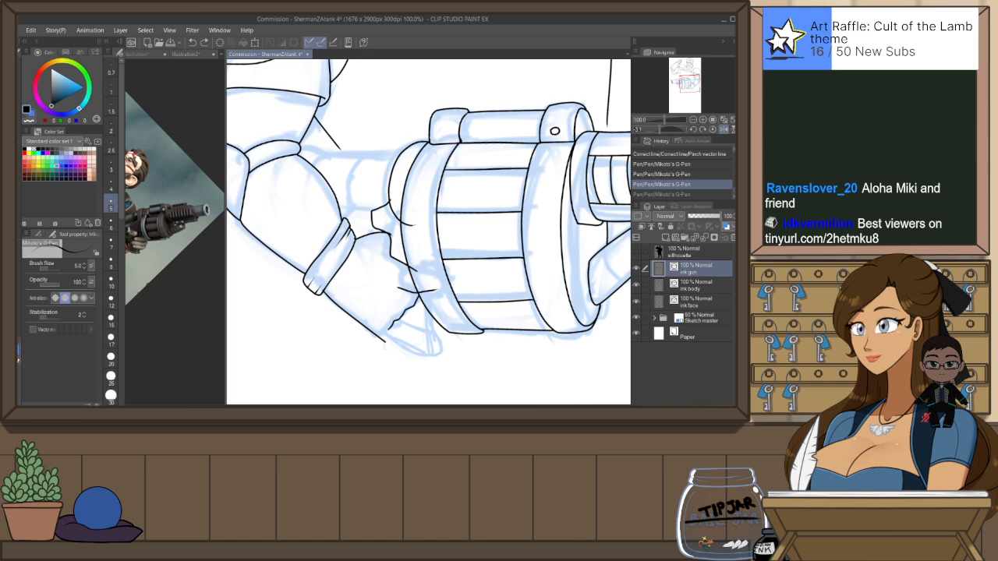
{"action": "key", "text": "e"}
{"action": "left_click_drag", "start_coordinate": [381, 336], "coordinate": [413, 328]}
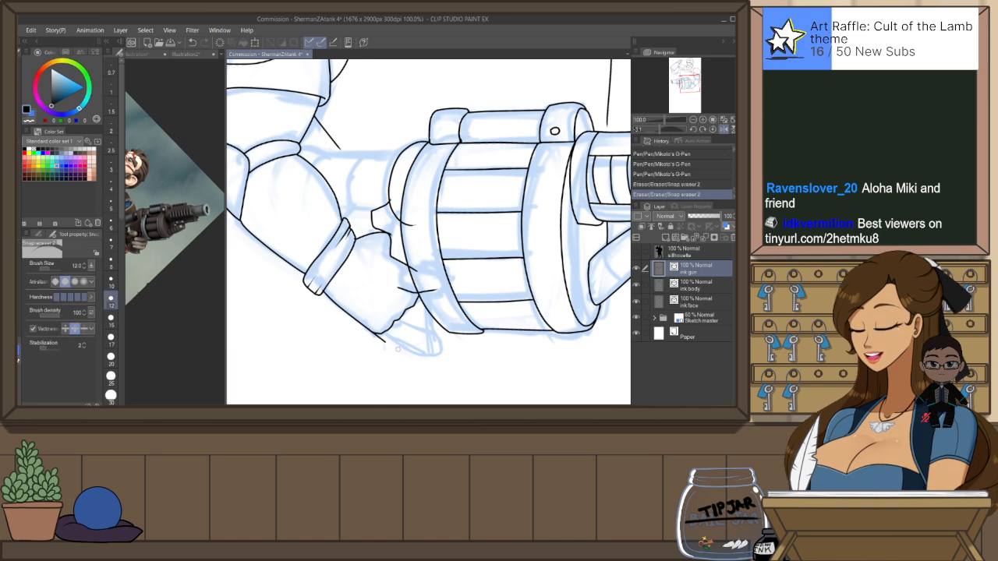
Flip the canvas view and move the forearm's upper and lower end lines from the ink gun layer to the ink body layer
{"action": "left_click", "coordinate": [723, 129]}
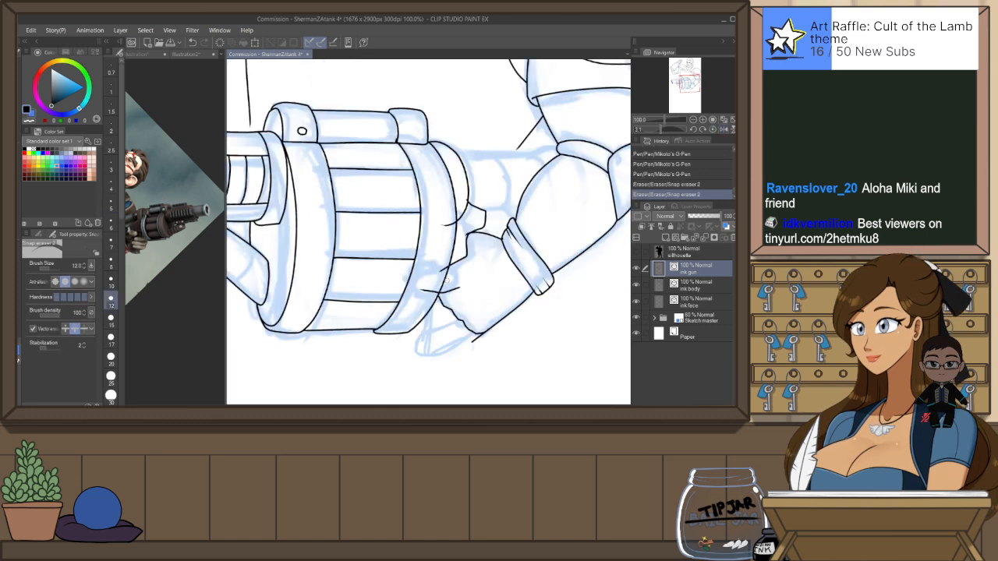
{"action": "left_click", "coordinate": [638, 268]}
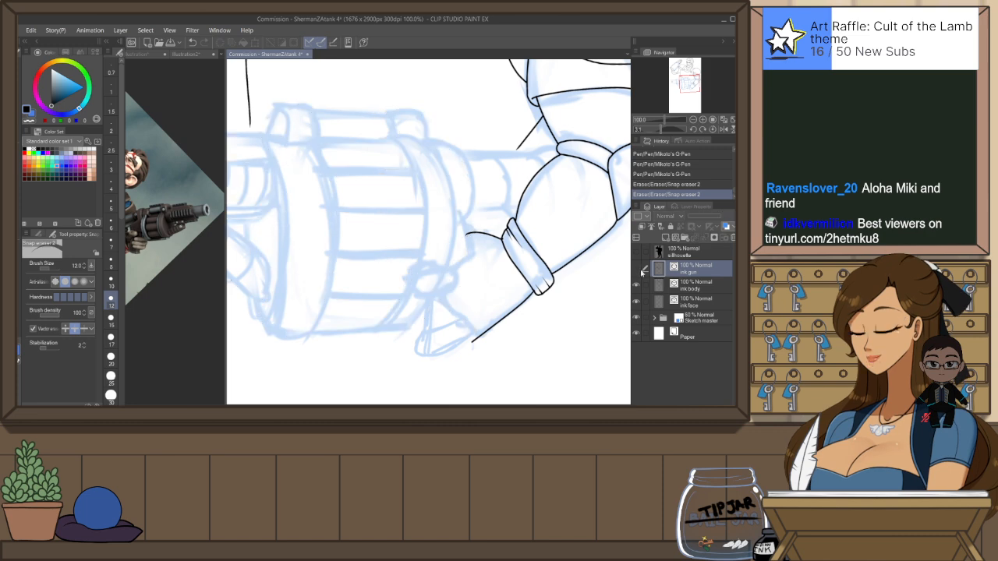
{"action": "left_click", "coordinate": [640, 270]}
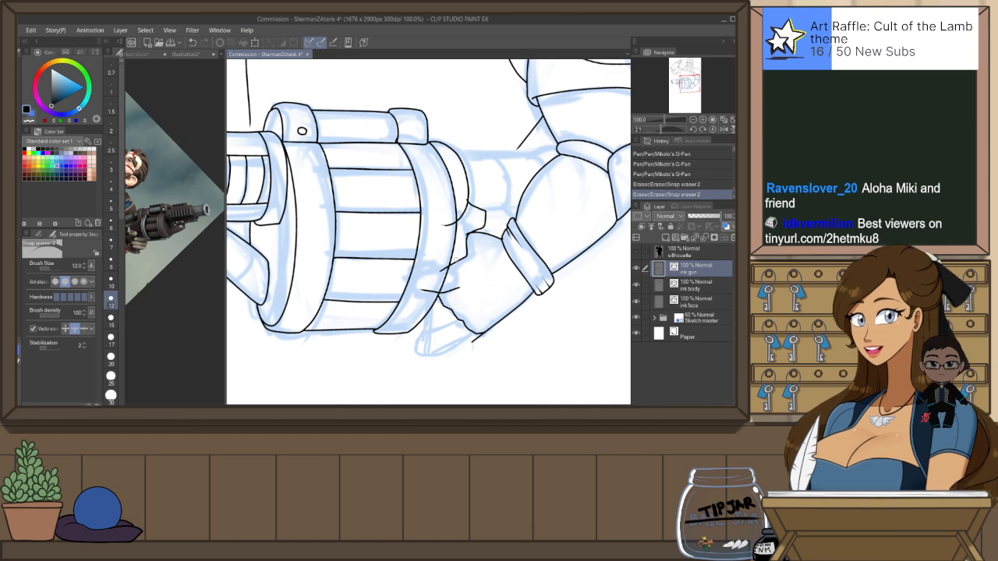
{"action": "key", "text": "o"}
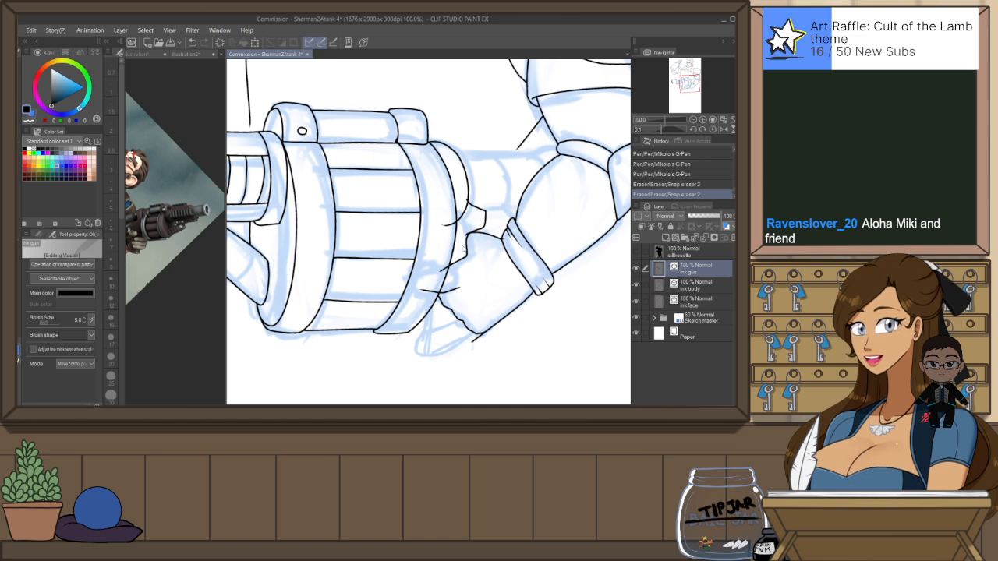
{"action": "left_click", "coordinate": [466, 241]}
{"action": "left_click", "coordinate": [460, 313], "text": "shift"}
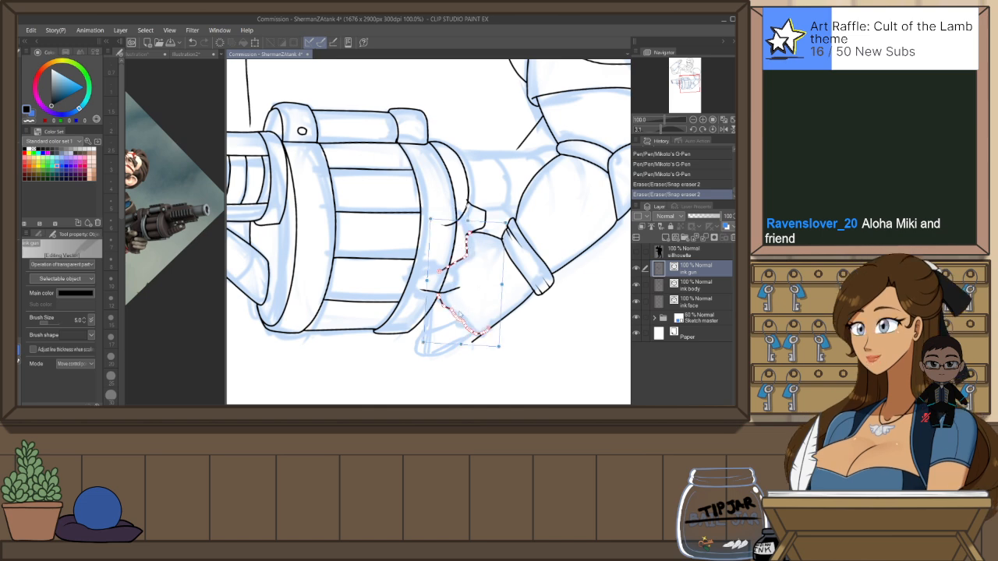
{"action": "key", "text": "ctrl+x"}
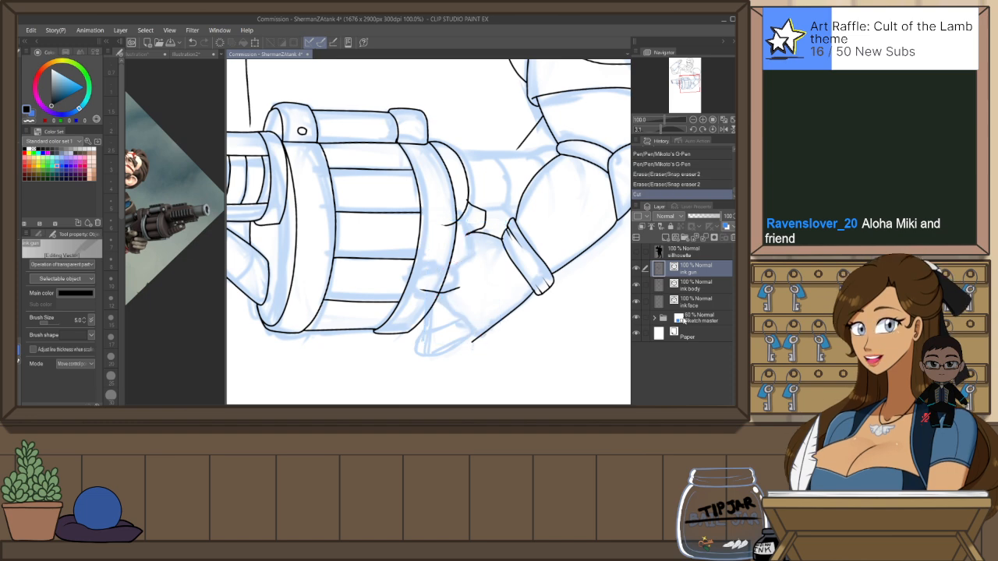
{"action": "left_click", "coordinate": [698, 288]}
{"action": "key", "text": "ctrl+v"}
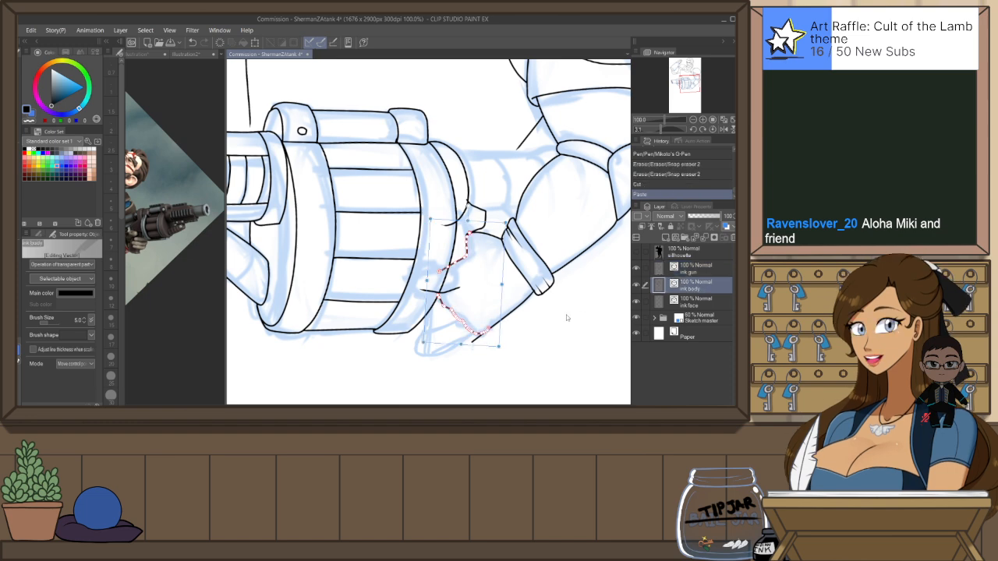
{"action": "left_click", "coordinate": [527, 335]}
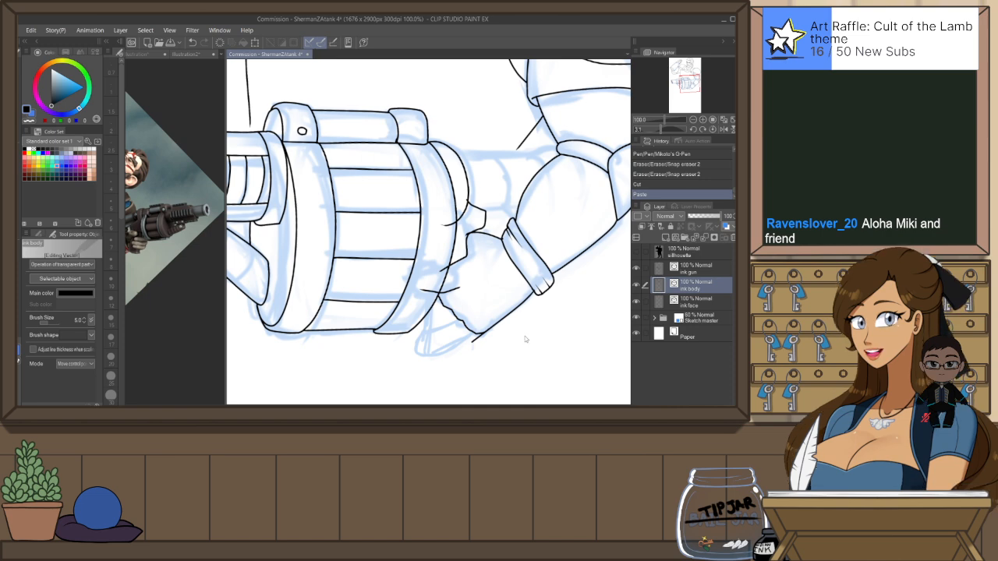
Nudge the forearm's lower and upper end lines slightly so they meet the neighbouring ink lines
{"action": "scroll", "coordinate": [481, 334], "scroll_direction": "up", "scroll_amount": 3}
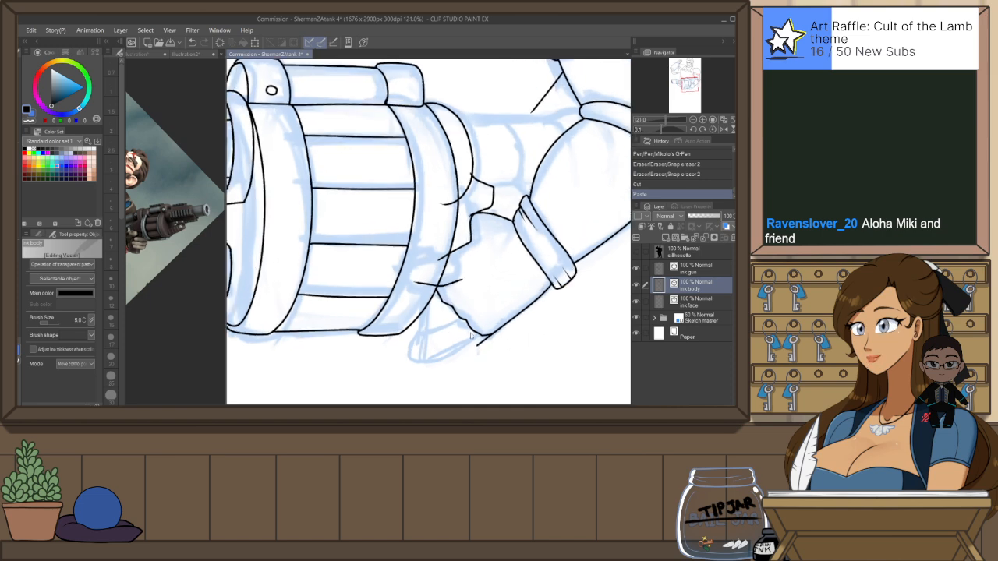
{"action": "left_click", "coordinate": [481, 333]}
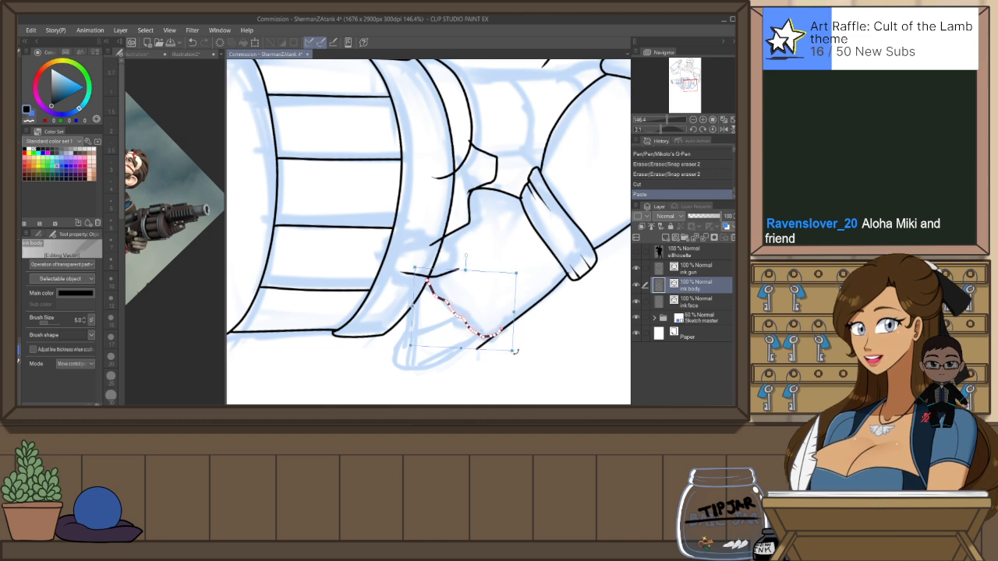
{"action": "left_click_drag", "start_coordinate": [512, 350], "coordinate": [515, 352]}
{"action": "left_click", "coordinate": [499, 250]}
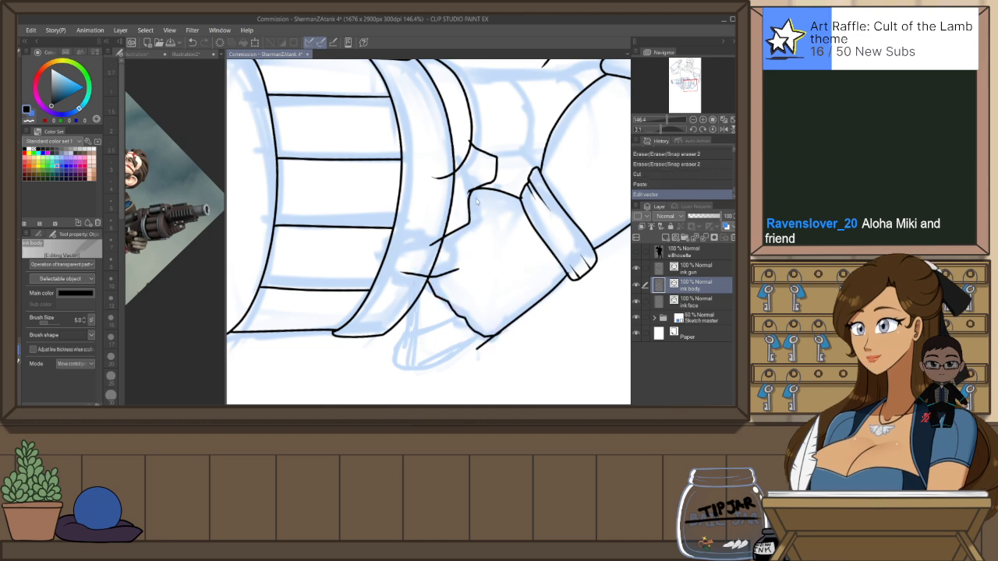
{"action": "left_click", "coordinate": [470, 221]}
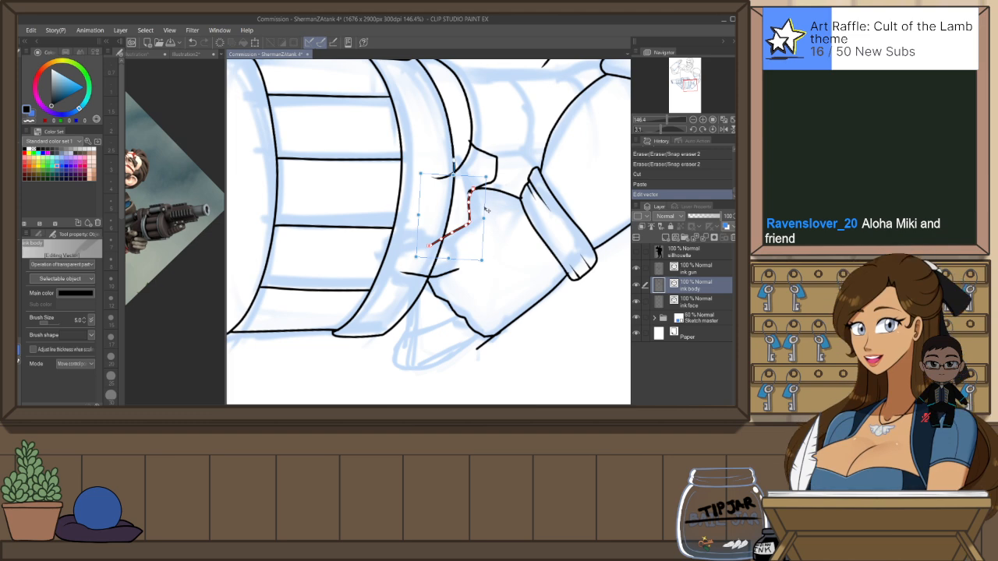
{"action": "left_click_drag", "start_coordinate": [485, 209], "coordinate": [487, 209]}
{"action": "left_click", "coordinate": [513, 218]}
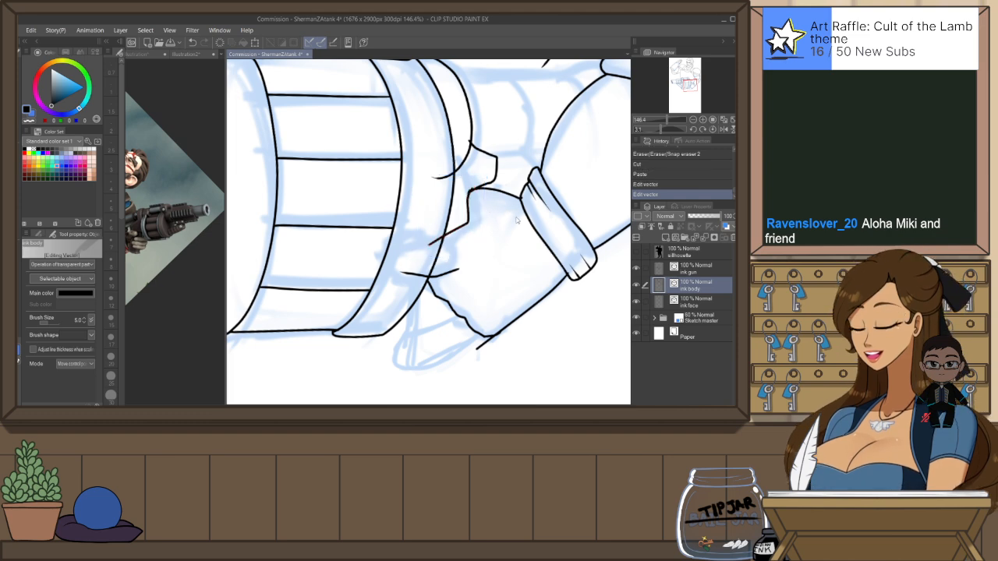
Erase the overshooting end of the forearm's upper line where it crosses the drum's rim
{"action": "key", "text": "e"}
{"action": "left_click", "coordinate": [498, 171]}
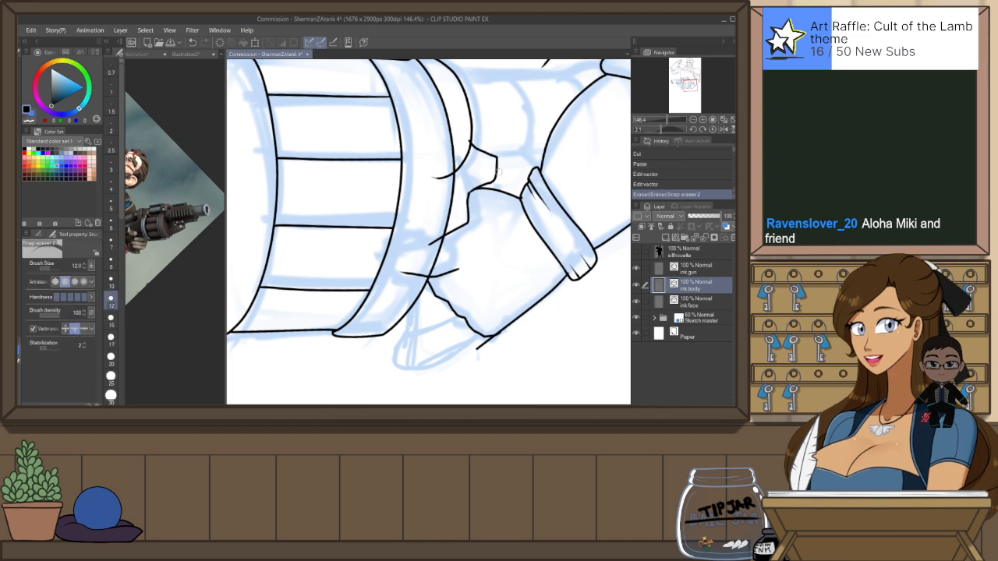
{"action": "left_click_drag", "start_coordinate": [443, 236], "coordinate": [432, 243]}
{"action": "left_click", "coordinate": [481, 250]}
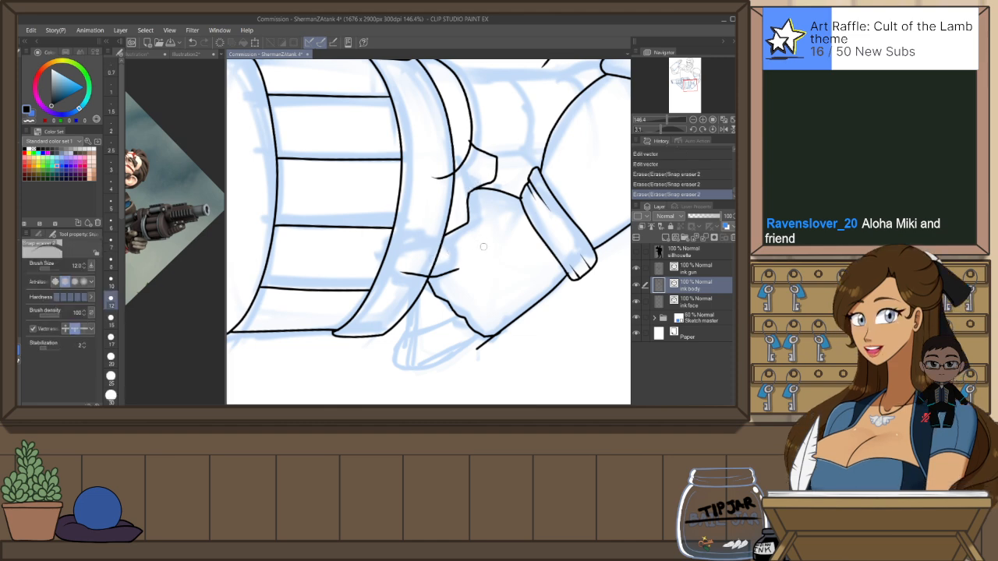
Move the short crossing line beside the drum's rim from the ink gun layer to the ink body layer
{"action": "left_click", "coordinate": [637, 269]}
{"action": "left_click", "coordinate": [637, 270]}
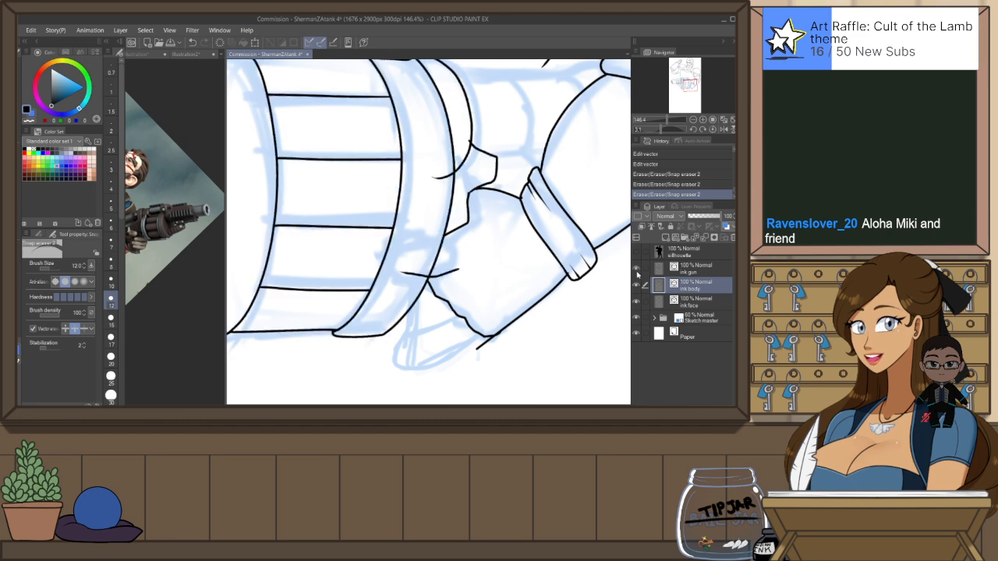
{"action": "key", "text": "o"}
{"action": "left_click", "coordinate": [439, 276]}
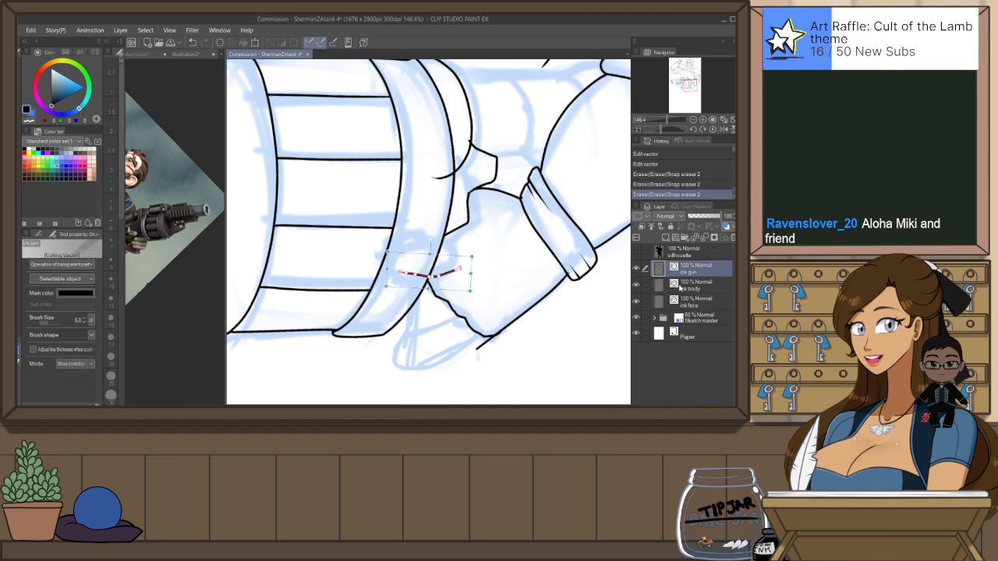
{"action": "key", "text": "ctrl+x"}
{"action": "left_click", "coordinate": [697, 289]}
{"action": "key", "text": "ctrl+v"}
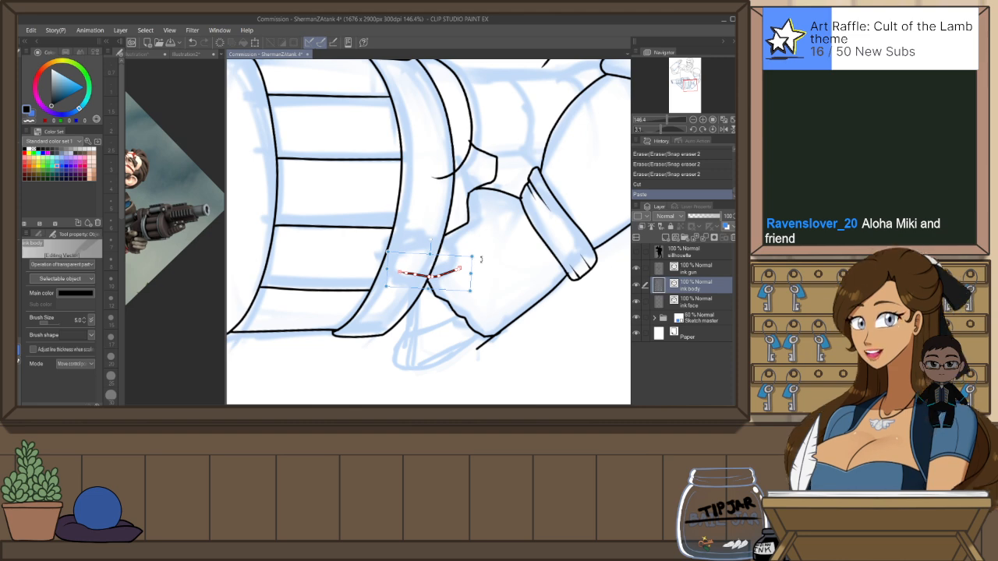
Erase the crossing line's overlap on the drum and stray ends around the forearm, then make the ink gun layer active
{"action": "key", "text": "e"}
{"action": "left_click_drag", "start_coordinate": [410, 269], "coordinate": [404, 286]}
{"action": "left_click", "coordinate": [484, 345]}
{"action": "left_click", "coordinate": [506, 337]}
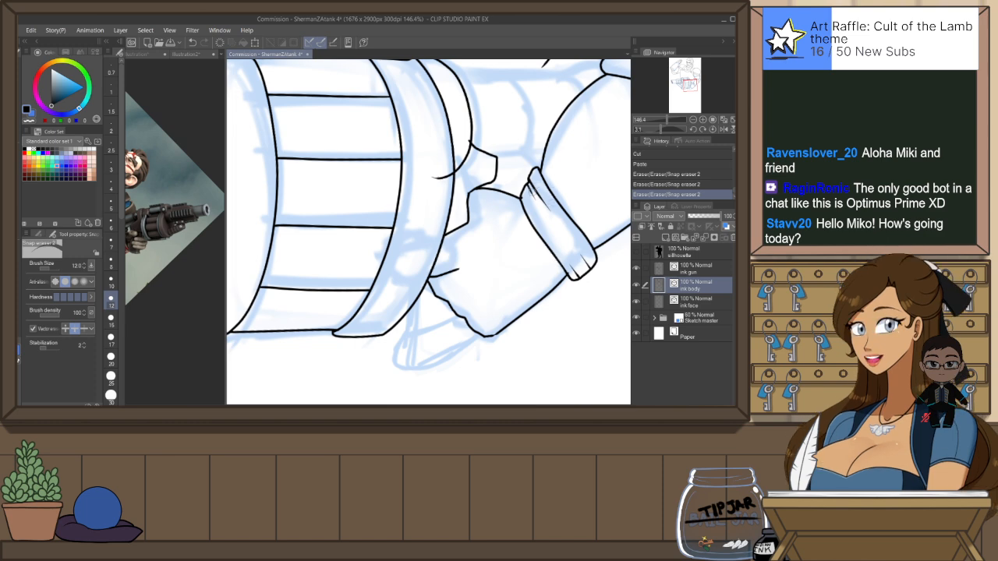
{"action": "left_click", "coordinate": [524, 198]}
{"action": "left_click", "coordinate": [469, 142]}
{"action": "left_click", "coordinate": [694, 269]}
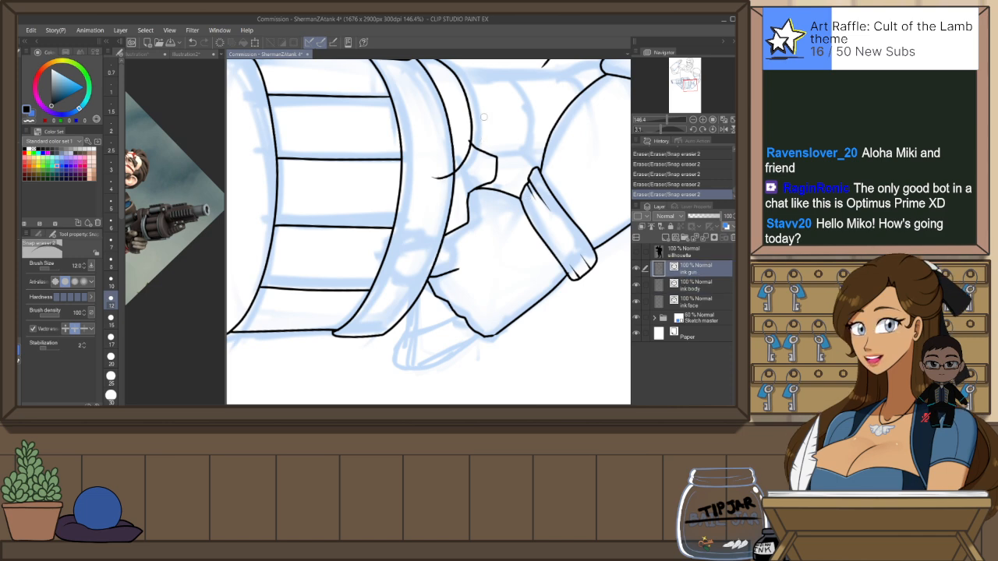
Erase the stray end of the short crossing line where it overlaps the drum's rim on the ink gun layer
{"action": "left_click", "coordinate": [443, 179]}
{"action": "scroll", "coordinate": [470, 284], "scroll_direction": "down", "scroll_amount": 5}
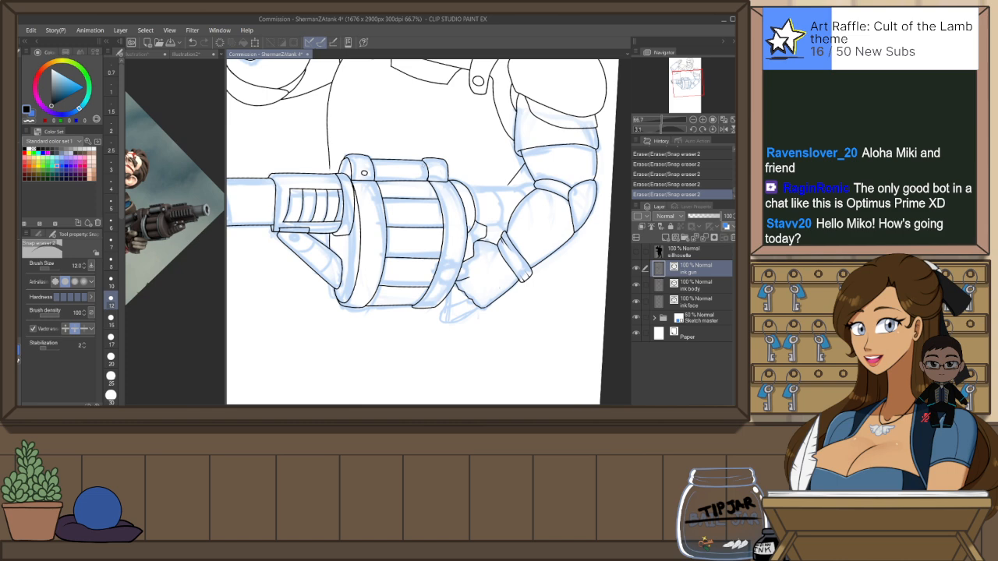
{"action": "scroll", "coordinate": [426, 172], "scroll_direction": "up", "scroll_amount": 5}
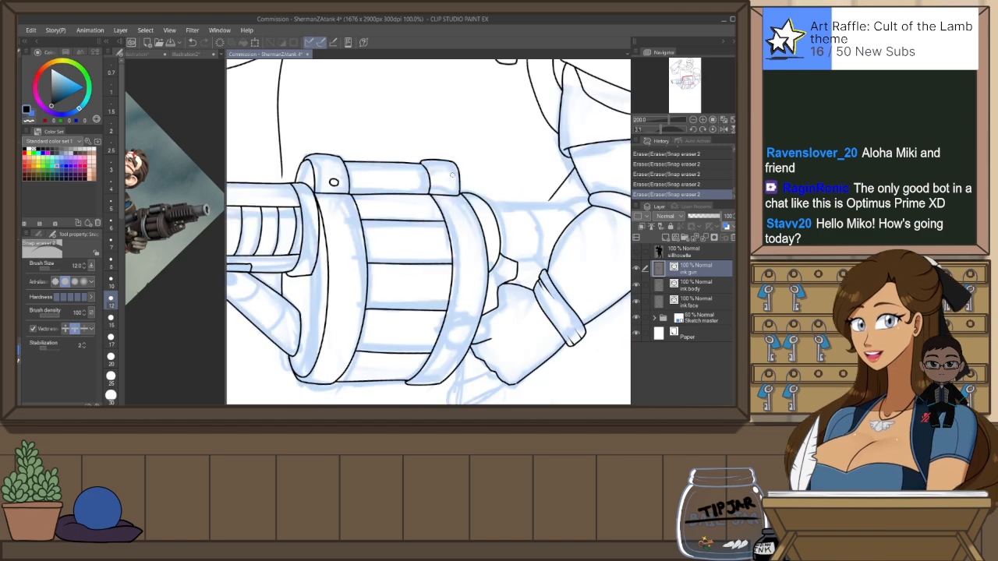
{"action": "scroll", "coordinate": [425, 190], "scroll_direction": "down", "scroll_amount": 5}
{"action": "left_click_drag", "start_coordinate": [526, 243], "coordinate": [516, 222]}
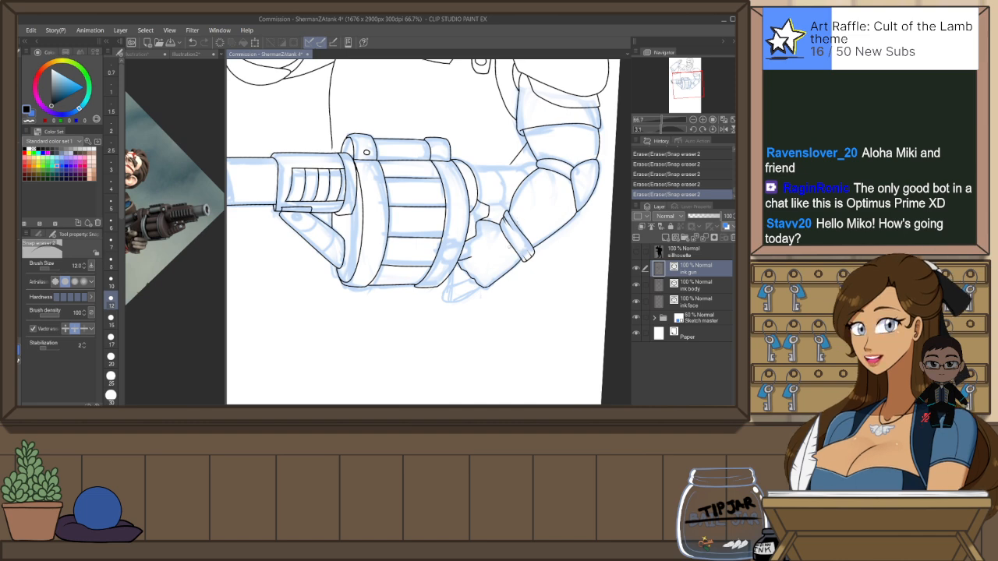
Adjust the ink gun outline of the small protruding part between the drum and the hand
{"action": "key", "text": "o"}
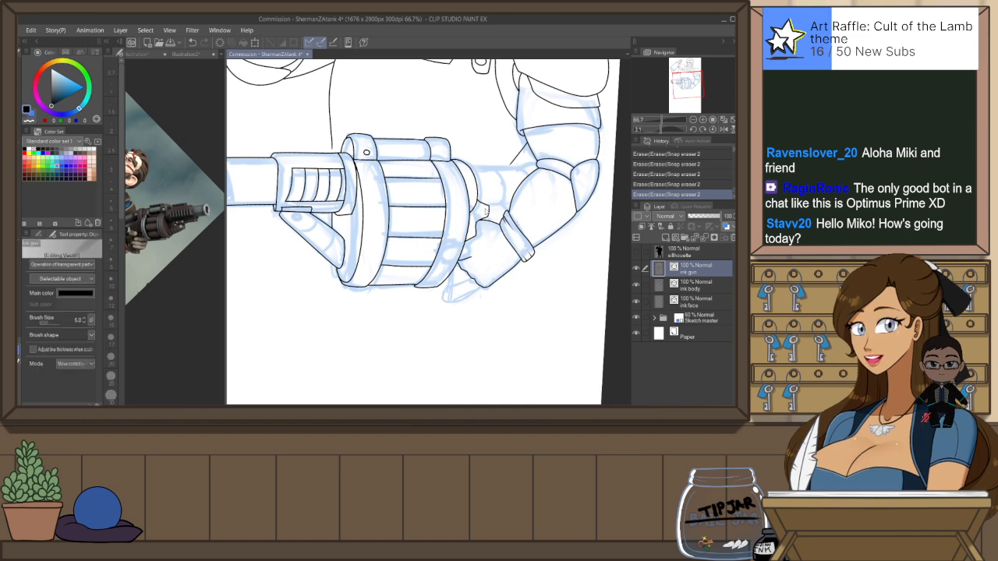
{"action": "scroll", "coordinate": [486, 209], "scroll_direction": "up", "scroll_amount": 5}
{"action": "left_click", "coordinate": [491, 214]}
{"action": "left_click_drag", "start_coordinate": [504, 217], "coordinate": [508, 210]}
{"action": "left_click", "coordinate": [519, 208]}
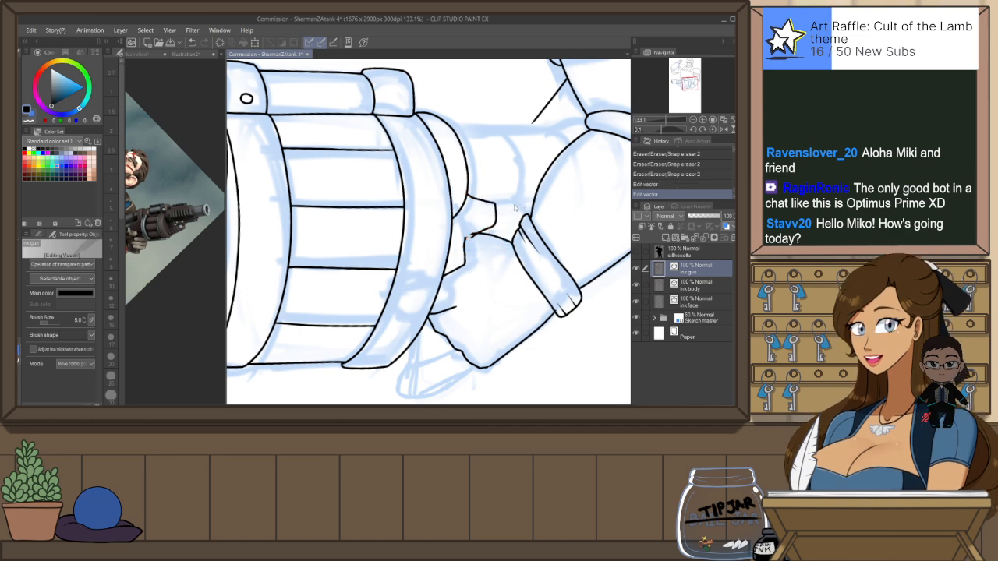
Reposition the hand's angular edge line beside the drum on the ink body layer so its ends meet the rim and protruding part
{"action": "left_click", "coordinate": [468, 243]}
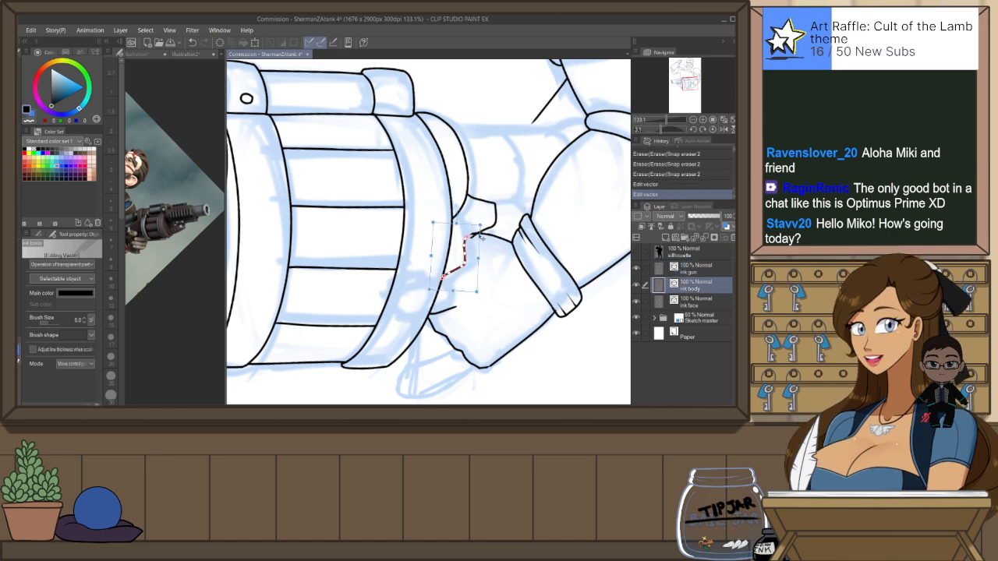
{"action": "key", "text": "Delete"}
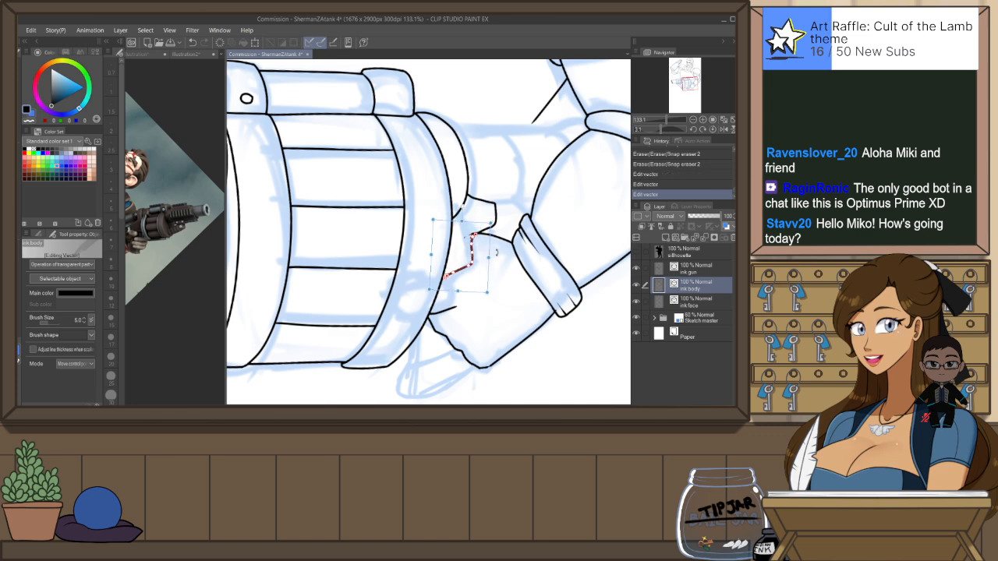
{"action": "scroll", "coordinate": [468, 265], "scroll_direction": "up", "scroll_amount": 1}
{"action": "left_click", "coordinate": [470, 261]}
{"action": "left_click_drag", "start_coordinate": [425, 296], "coordinate": [423, 298]}
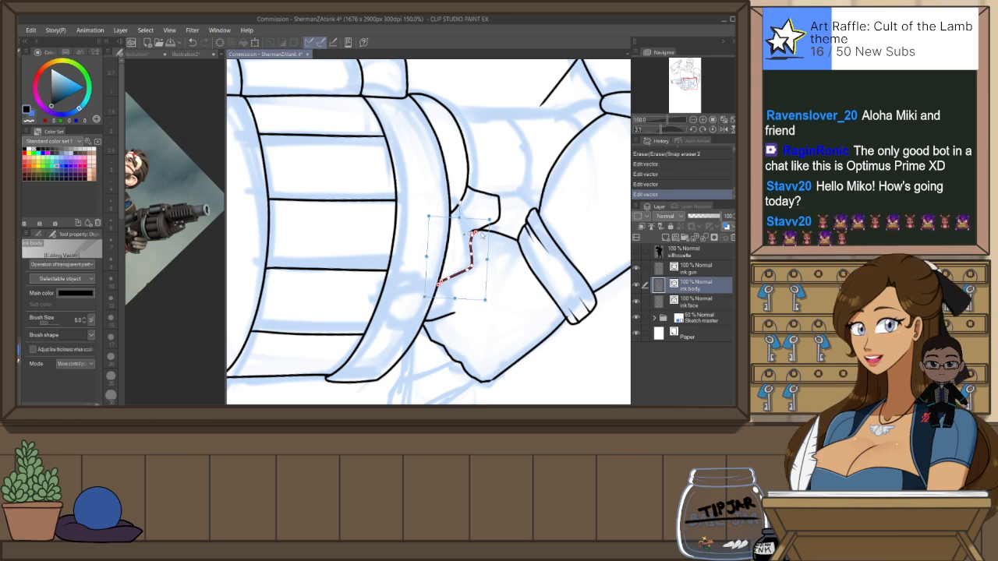
{"action": "left_click_drag", "start_coordinate": [490, 221], "coordinate": [493, 217]}
{"action": "left_click", "coordinate": [437, 189]}
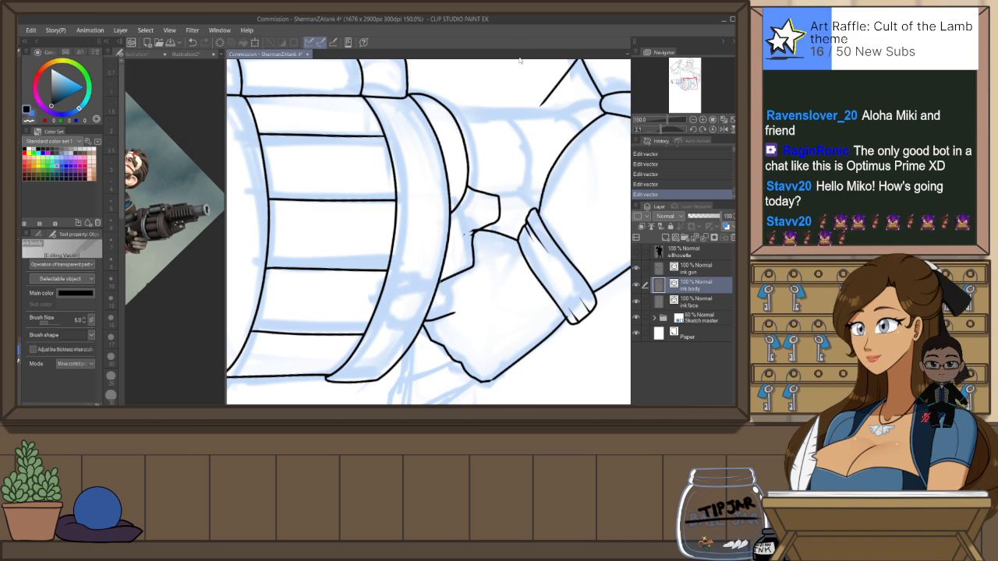
Erase the overlapping line ends where the hand meets the protruding gun part on both ink layers, finishing on ink gun
{"action": "key", "text": "e"}
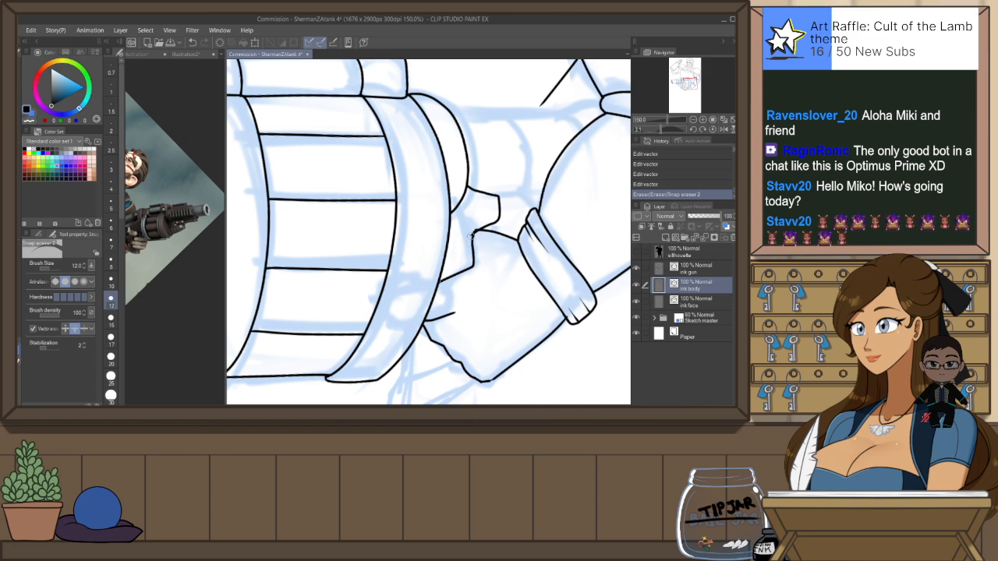
{"action": "left_click", "coordinate": [529, 202]}
{"action": "left_click", "coordinate": [696, 268]}
{"action": "left_click", "coordinate": [474, 227]}
{"action": "left_click", "coordinate": [468, 236]}
{"action": "left_click", "coordinate": [468, 235]}
{"action": "left_click", "coordinate": [704, 284]}
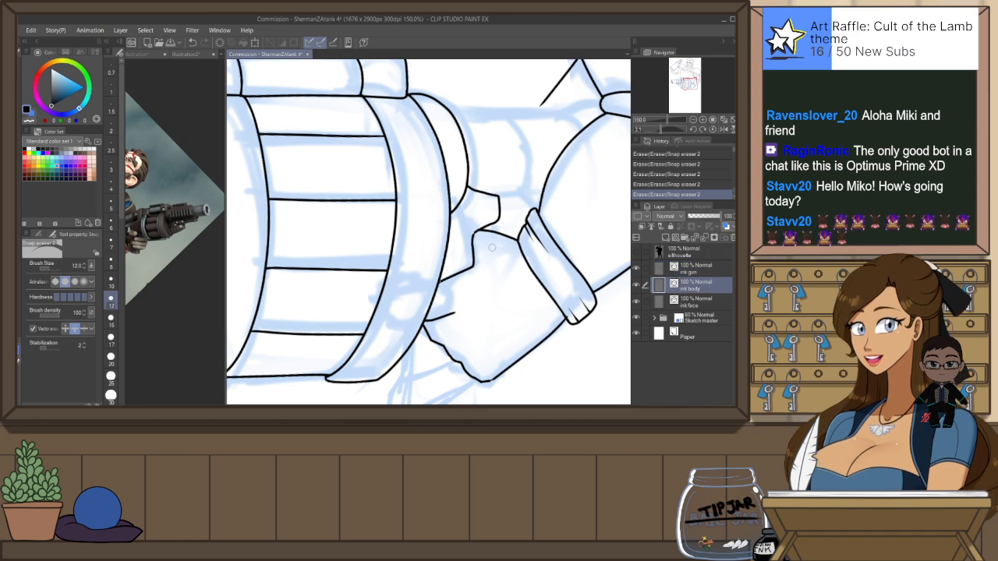
{"action": "left_click", "coordinate": [696, 268]}
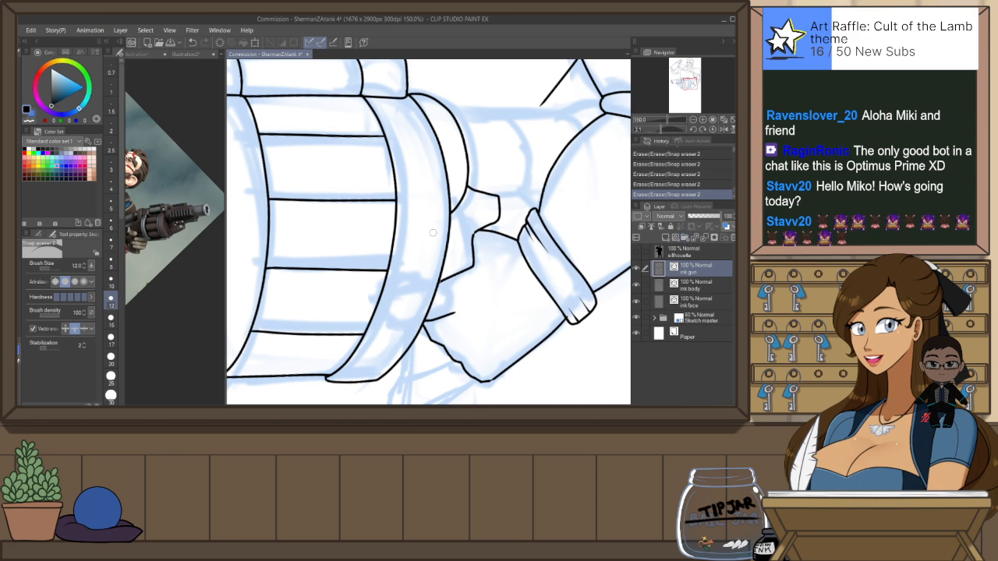
Nudge the lower end of the protruding gun part's line so it meets the hand's outline
{"action": "key", "text": "o"}
{"action": "left_click", "coordinate": [480, 233]}
{"action": "left_click_drag", "start_coordinate": [480, 232], "coordinate": [473, 235]}
{"action": "left_click", "coordinate": [528, 156]}
Ink the upper edge of the gun's rear section from the drum to the elbow, with its rounded end, using the G-Pen
{"action": "key", "text": "h"}
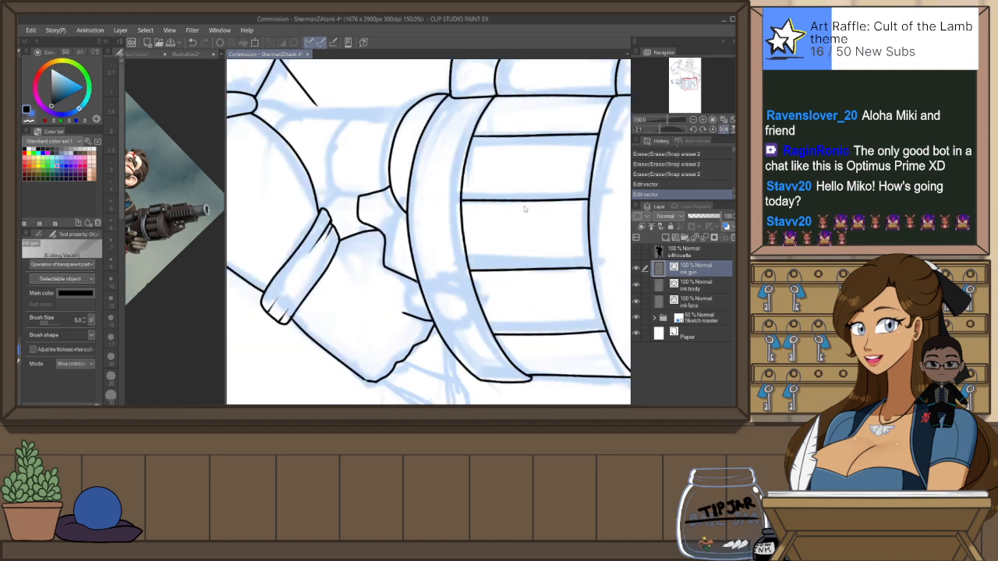
{"action": "left_click_drag", "start_coordinate": [527, 189], "coordinate": [492, 143]}
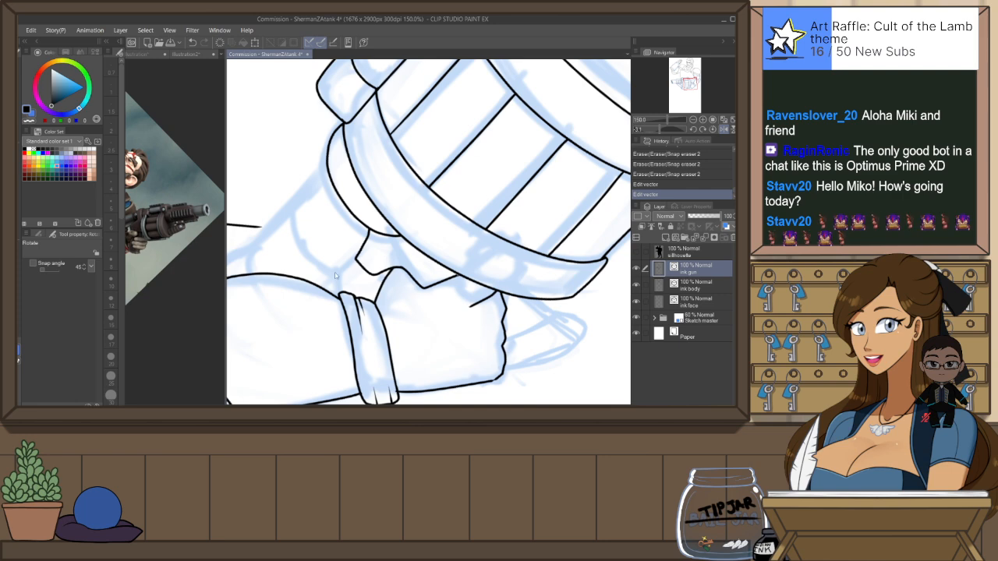
{"action": "left_click_drag", "start_coordinate": [324, 299], "coordinate": [442, 275]}
{"action": "key", "text": "p"}
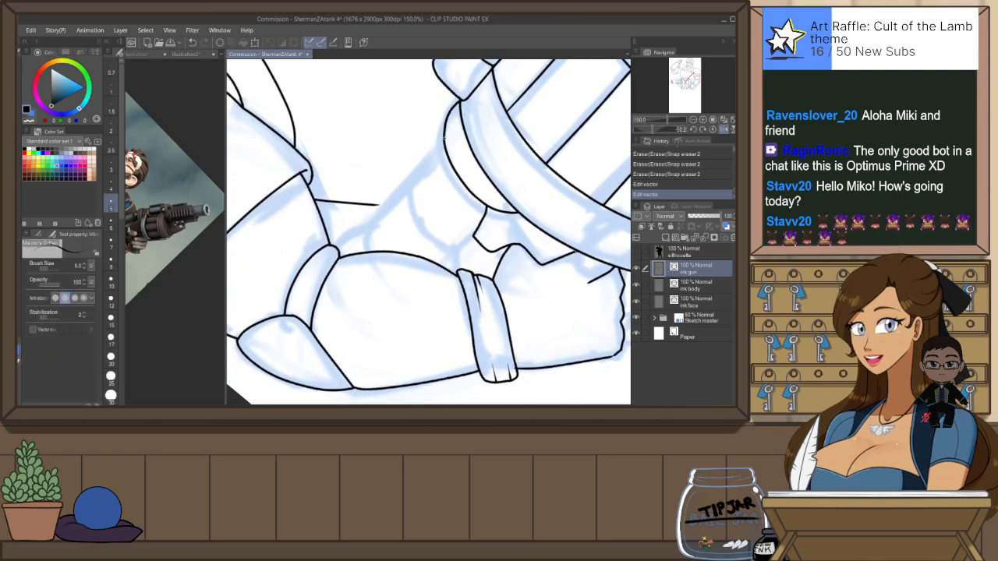
{"action": "left_click_drag", "start_coordinate": [444, 141], "coordinate": [338, 244]}
{"action": "key", "text": "ctrl+z"}
{"action": "left_click_drag", "start_coordinate": [443, 146], "coordinate": [352, 235]}
{"action": "key", "text": "ctrl+z"}
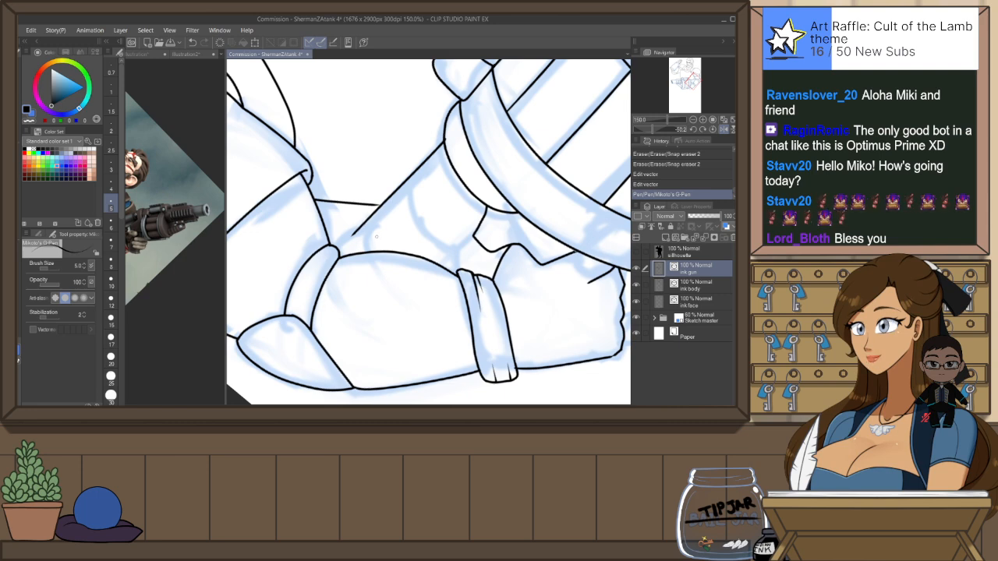
{"action": "mouse_move", "coordinate": [357, 226]}
{"action": "left_mouse_down"}
{"action": "mouse_move", "coordinate": [360, 249]}
{"action": "mouse_move", "coordinate": [352, 228]}
{"action": "left_mouse_up"}
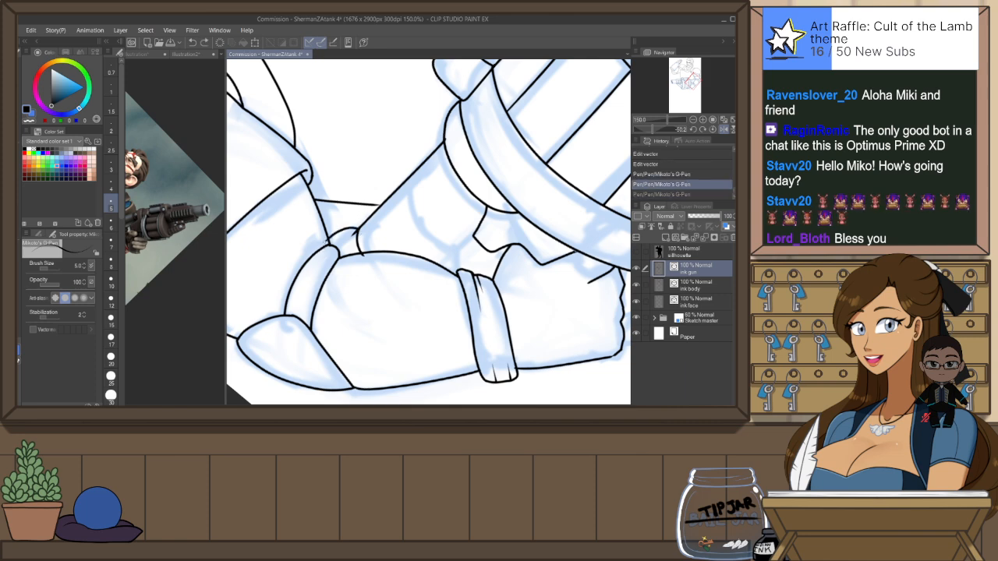
Erase the overshooting ends of the rear section's new lines around the elbow, forearm and drum
{"action": "key", "text": "e"}
{"action": "mouse_move", "coordinate": [347, 237]}
{"action": "left_mouse_down"}
{"action": "mouse_move", "coordinate": [360, 240]}
{"action": "mouse_move", "coordinate": [338, 236]}
{"action": "left_mouse_up"}
{"action": "left_click", "coordinate": [363, 254]}
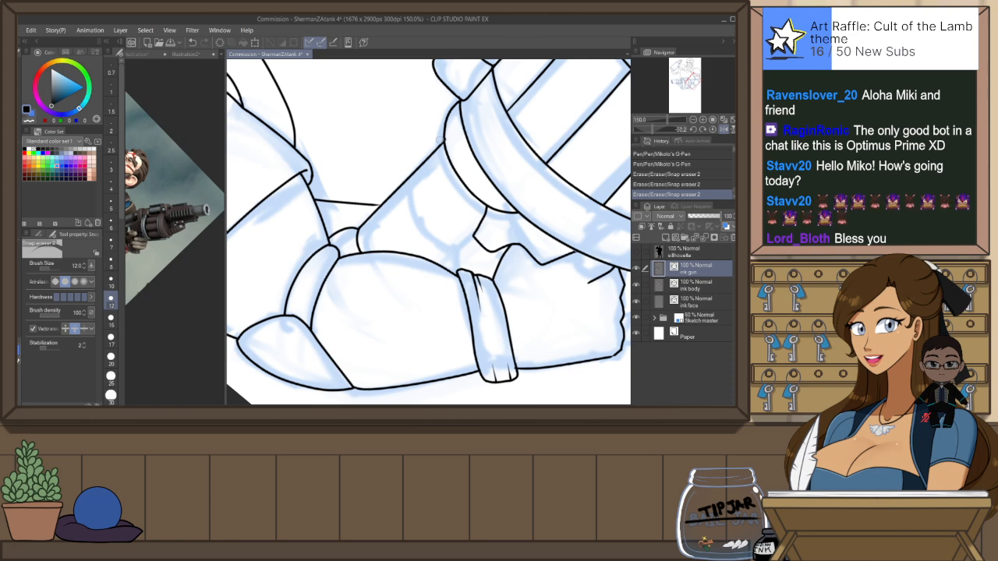
{"action": "left_click", "coordinate": [447, 136]}
{"action": "left_click", "coordinate": [465, 97]}
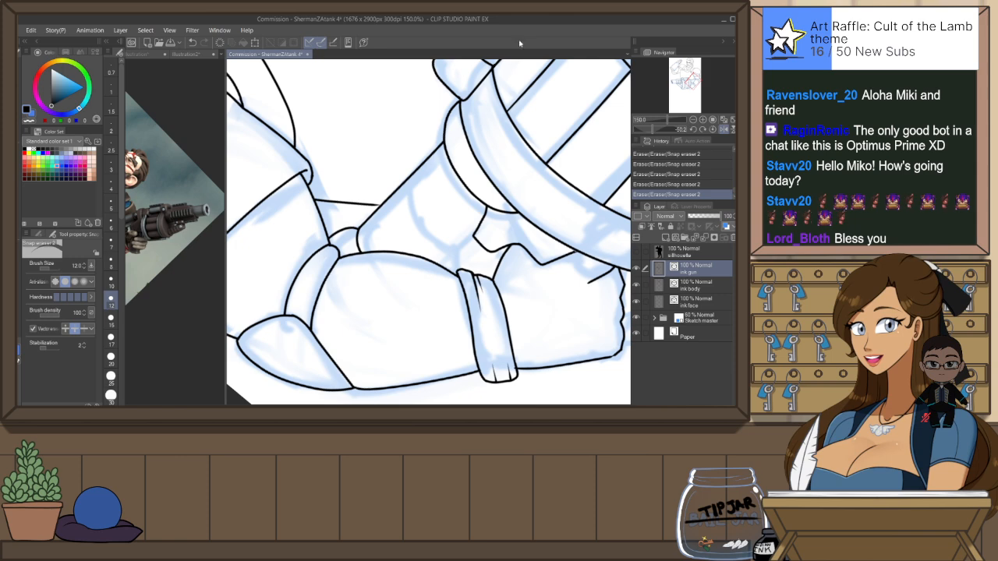
Ink the gun's curved, pointed piece below the hand on the ink gun layer with the G-Pen
{"action": "left_click_drag", "start_coordinate": [504, 136], "coordinate": [470, 209]}
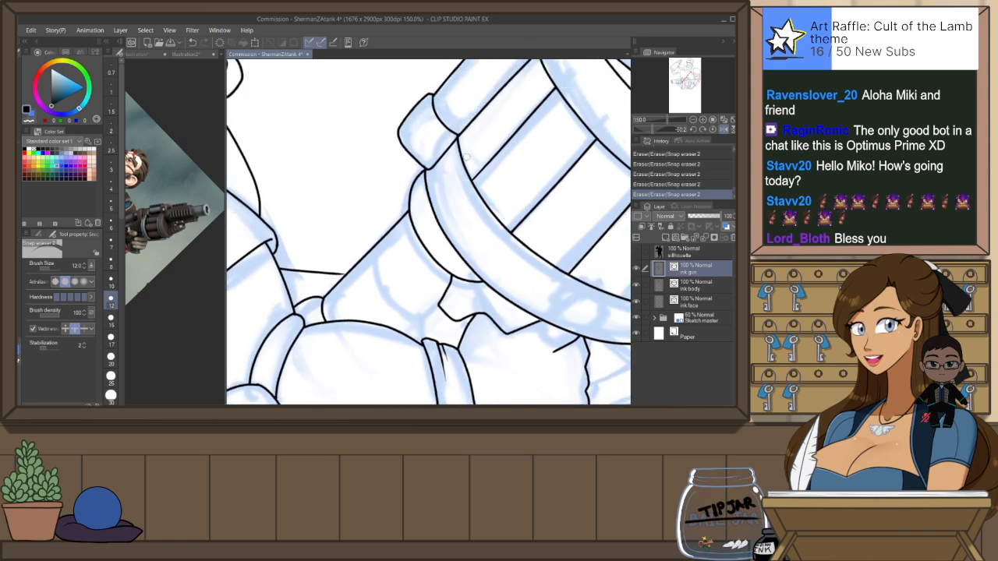
{"action": "left_click_drag", "start_coordinate": [467, 157], "coordinate": [467, 166]}
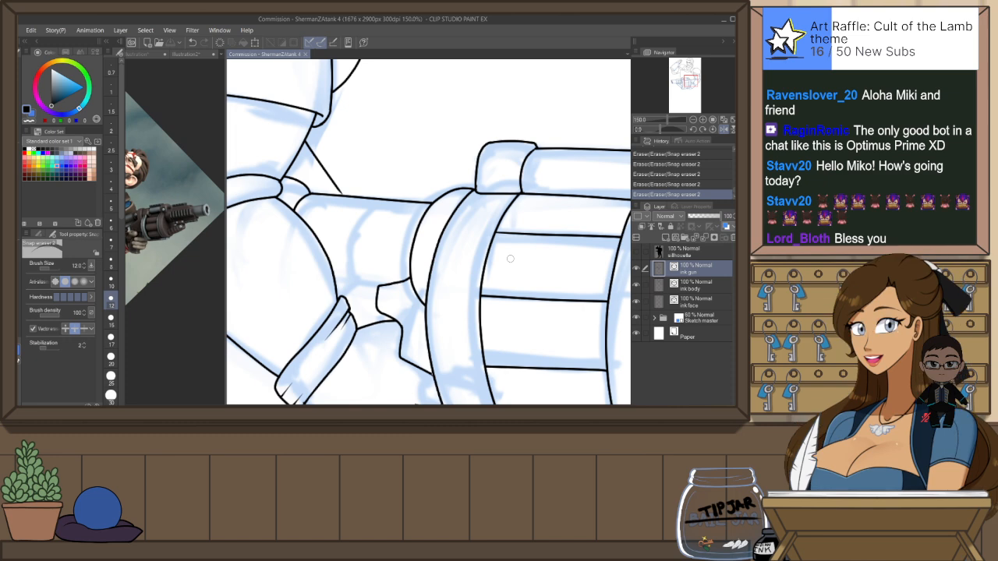
{"action": "scroll", "coordinate": [509, 258], "scroll_direction": "down", "scroll_amount": 3}
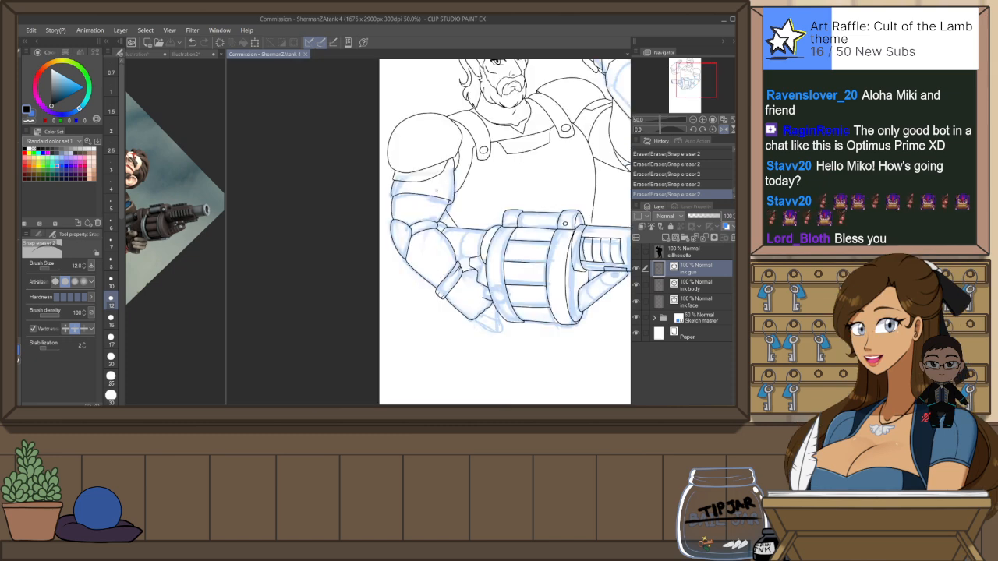
{"action": "scroll", "coordinate": [431, 246], "scroll_direction": "down", "scroll_amount": 2}
{"action": "scroll", "coordinate": [580, 254], "scroll_direction": "up", "scroll_amount": 2}
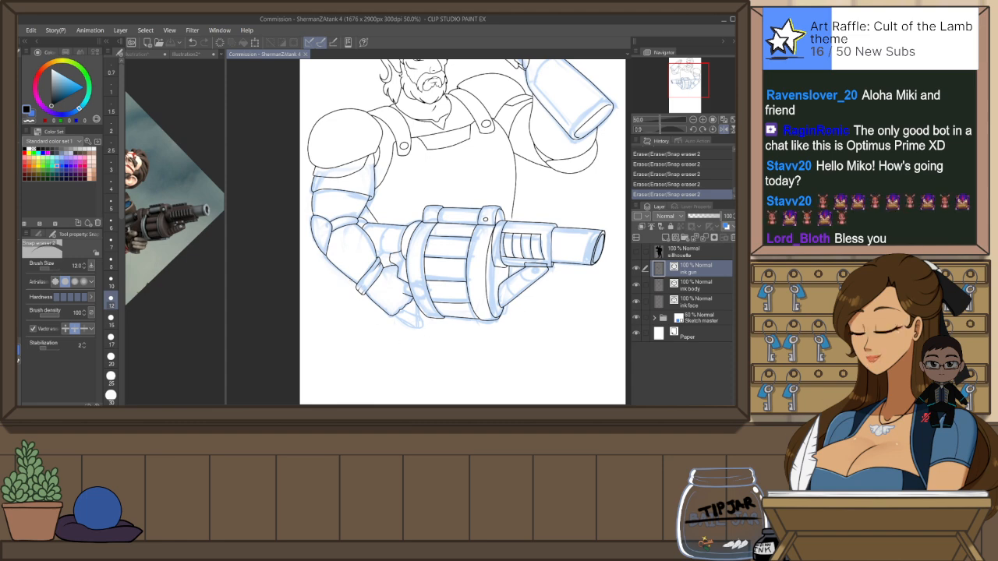
{"action": "scroll", "coordinate": [351, 275], "scroll_direction": "up", "scroll_amount": 2}
{"action": "key", "text": "p"}
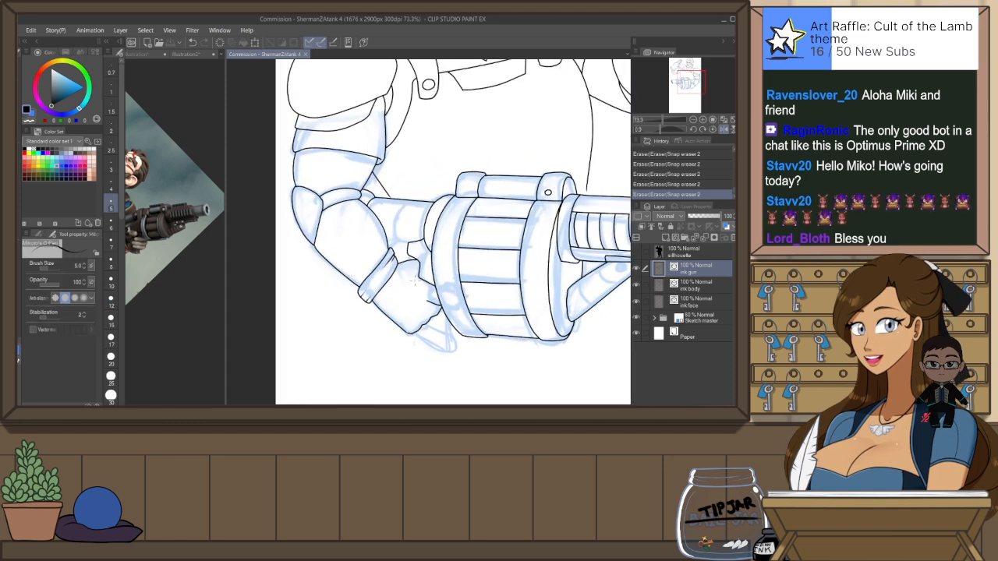
{"action": "mouse_move", "coordinate": [388, 312]}
{"action": "left_mouse_down"}
{"action": "mouse_move", "coordinate": [386, 339]}
{"action": "mouse_move", "coordinate": [419, 372]}
{"action": "left_mouse_up"}
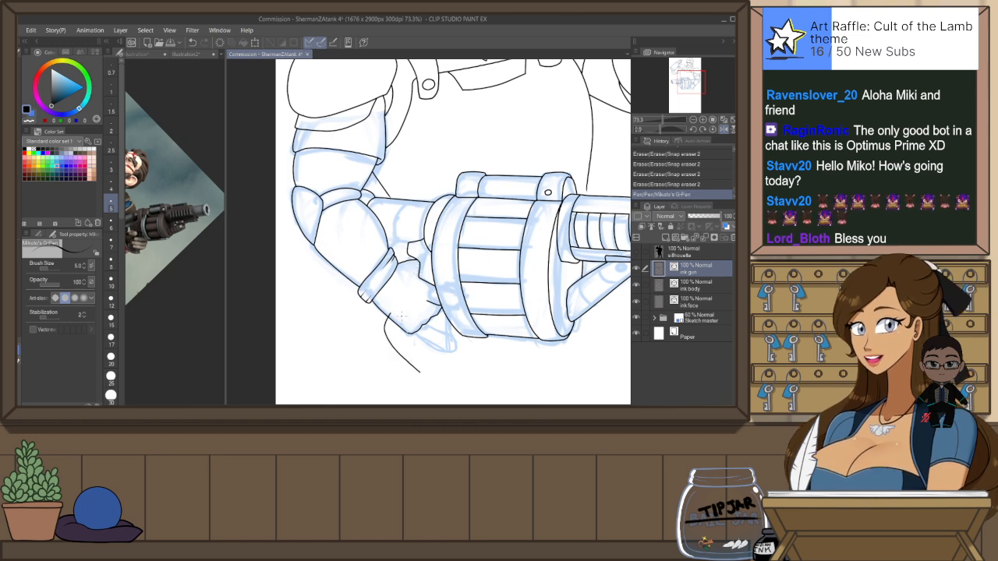
{"action": "key", "text": "ctrl+z"}
{"action": "key", "text": "ctrl+y"}
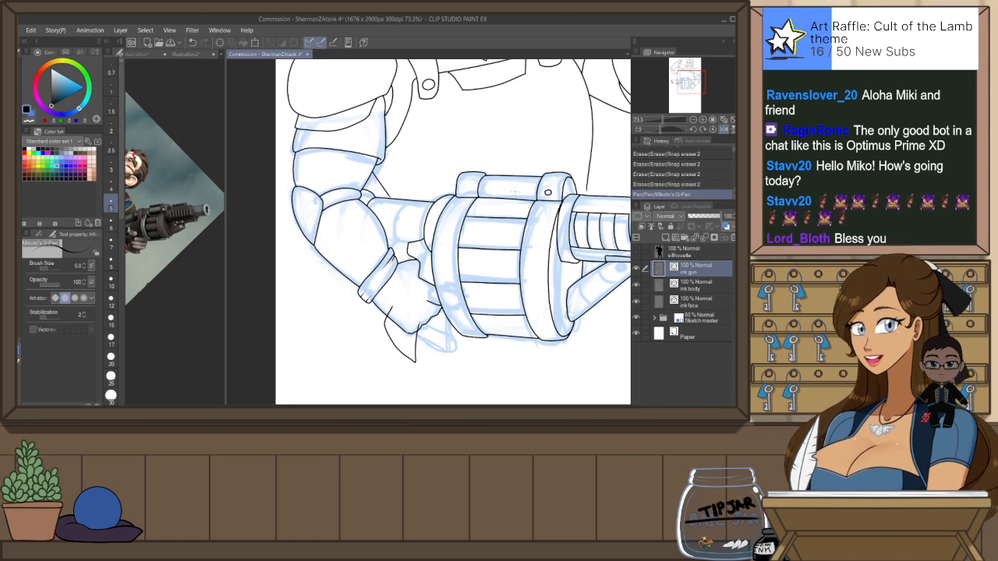
{"action": "key", "text": "ctrl+alt+0"}
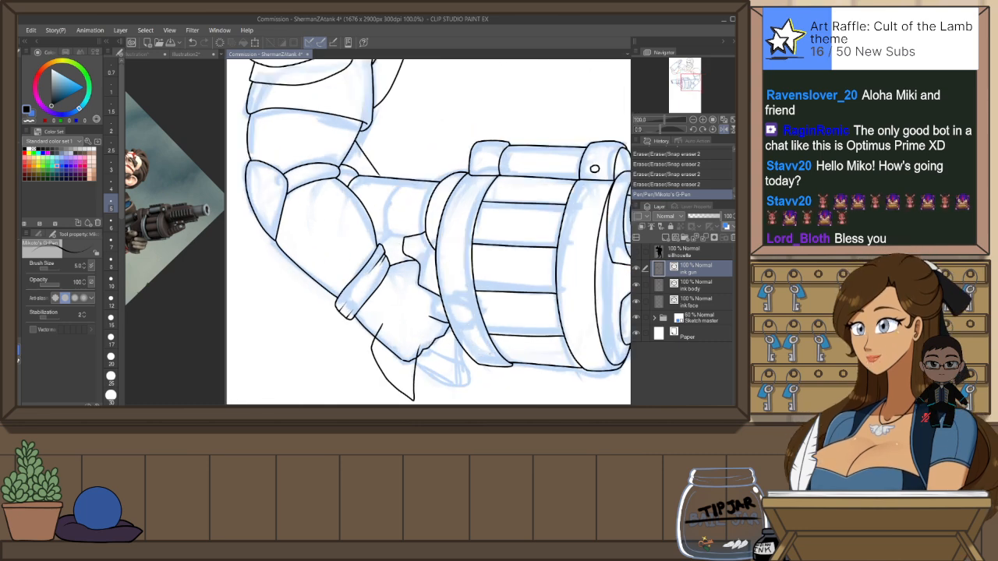
{"action": "key", "text": "h"}
{"action": "mouse_move", "coordinate": [436, 353]}
{"action": "left_mouse_down"}
{"action": "mouse_move", "coordinate": [467, 363]}
{"action": "mouse_move", "coordinate": [454, 361]}
{"action": "left_mouse_up"}
{"action": "key", "text": "ctrl+z"}
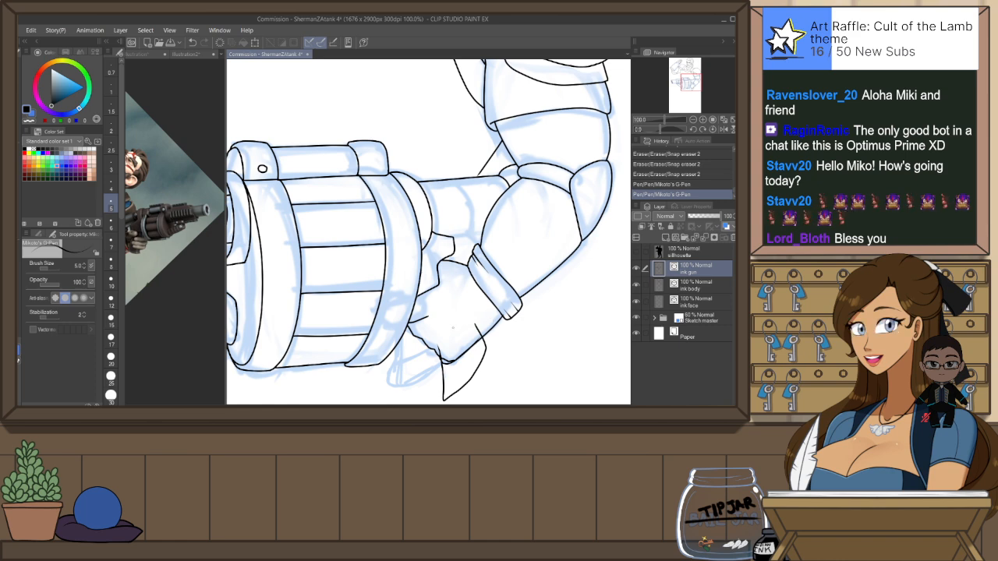
Erase the pointed piece's line ends that overlap the hand, comparing the result by undoing and redoing
{"action": "key", "text": "e"}
{"action": "left_click", "coordinate": [453, 360]}
{"action": "left_click", "coordinate": [443, 362]}
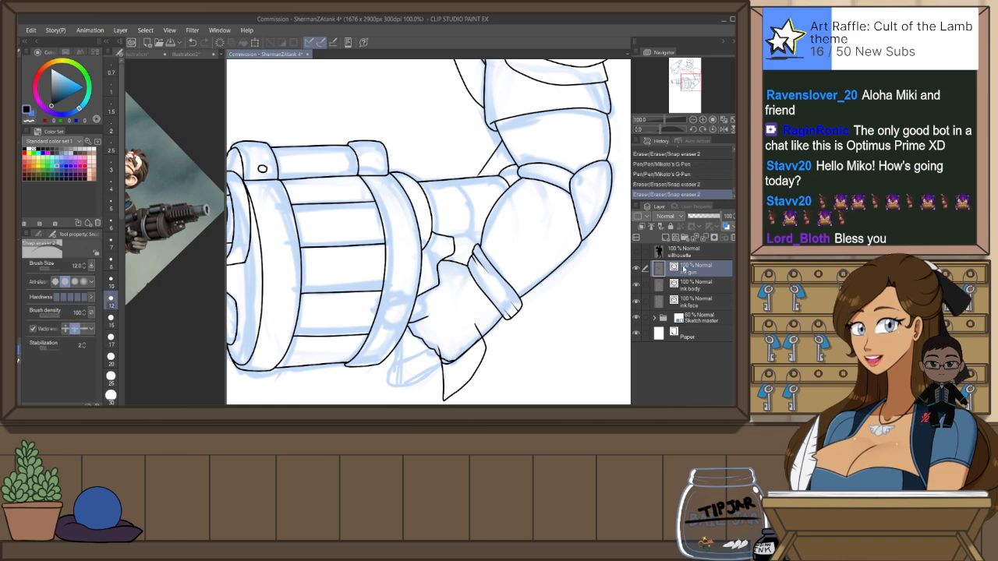
{"action": "left_click", "coordinate": [473, 332]}
{"action": "left_click", "coordinate": [477, 338]}
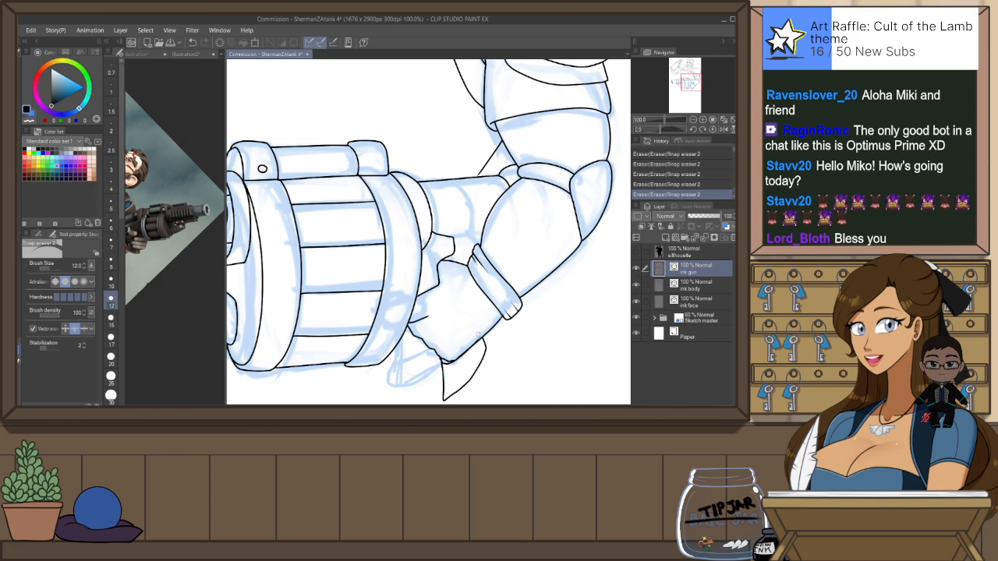
{"action": "key", "text": "ctrl+z"}
{"action": "key", "text": "ctrl+y"}
{"action": "key", "text": "ctrl+z"}
{"action": "key", "text": "ctrl+y"}
{"action": "left_click_drag", "start_coordinate": [546, 346], "coordinate": [554, 321]}
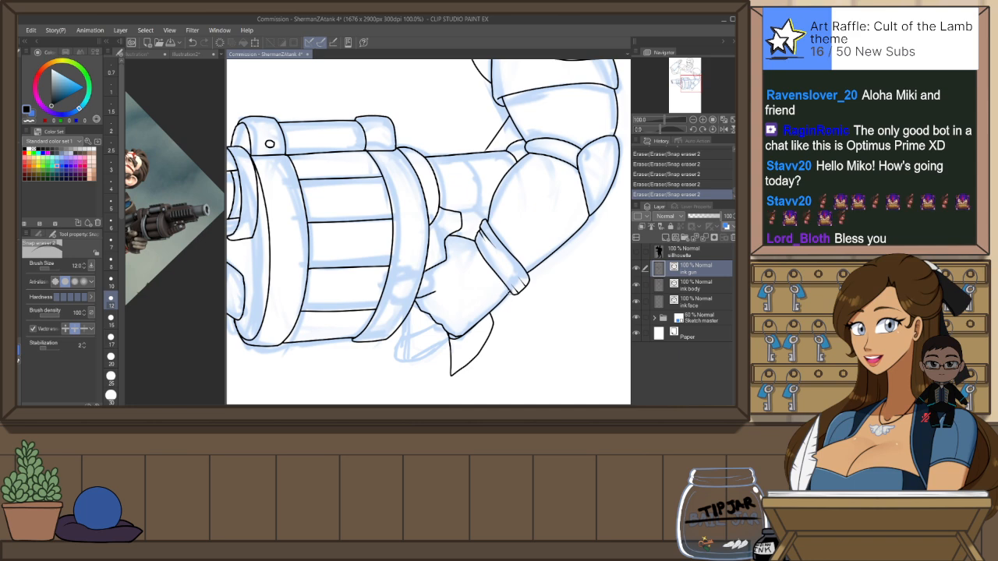
Make the ink body layer active and toggle the ink body and ink gun layers' visibility to check their line separation
{"action": "left_click", "coordinate": [694, 285]}
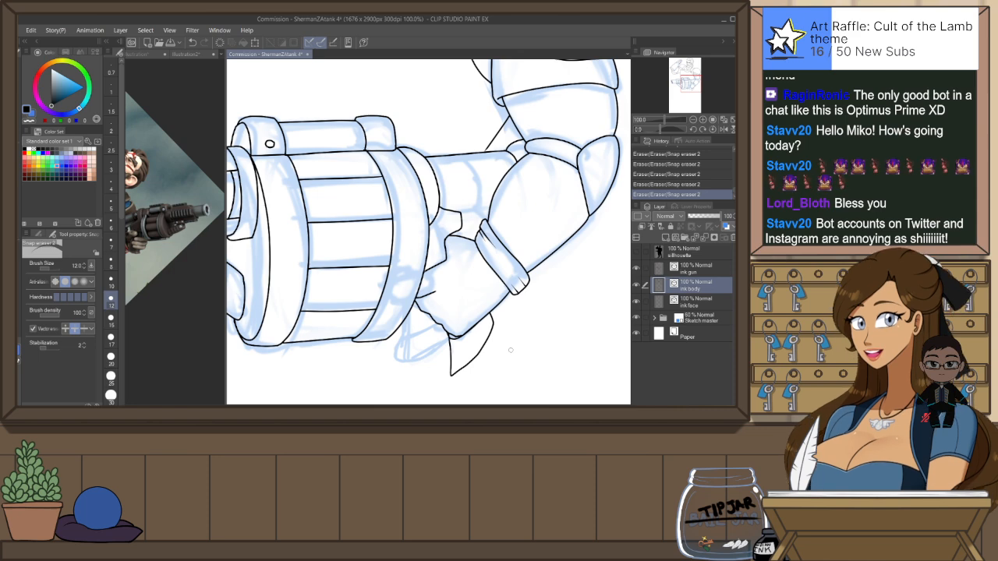
{"action": "left_click_drag", "start_coordinate": [509, 360], "coordinate": [519, 339]}
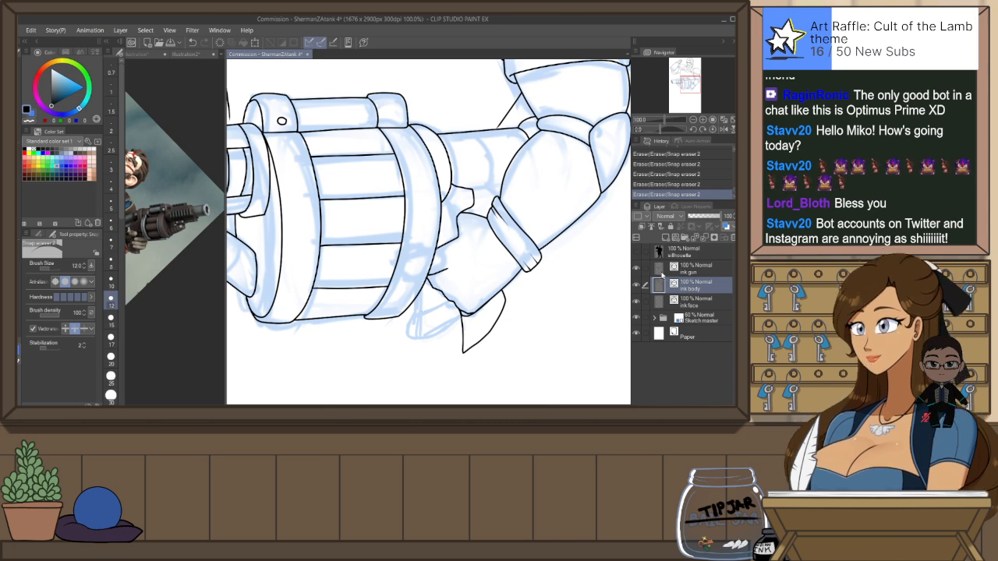
{"action": "left_click", "coordinate": [637, 285]}
{"action": "left_click", "coordinate": [637, 286]}
{"action": "left_click", "coordinate": [640, 270]}
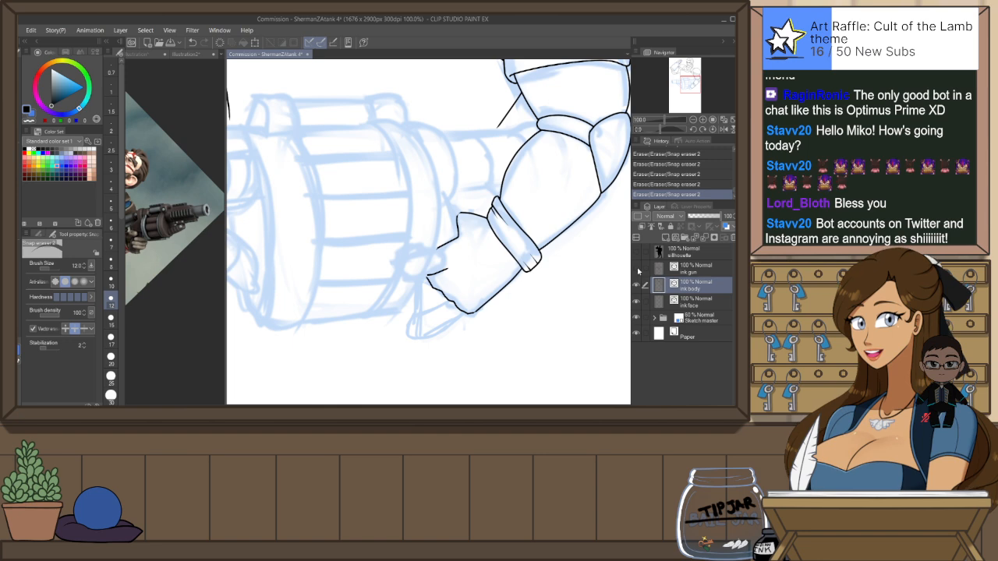
{"action": "left_click", "coordinate": [640, 270]}
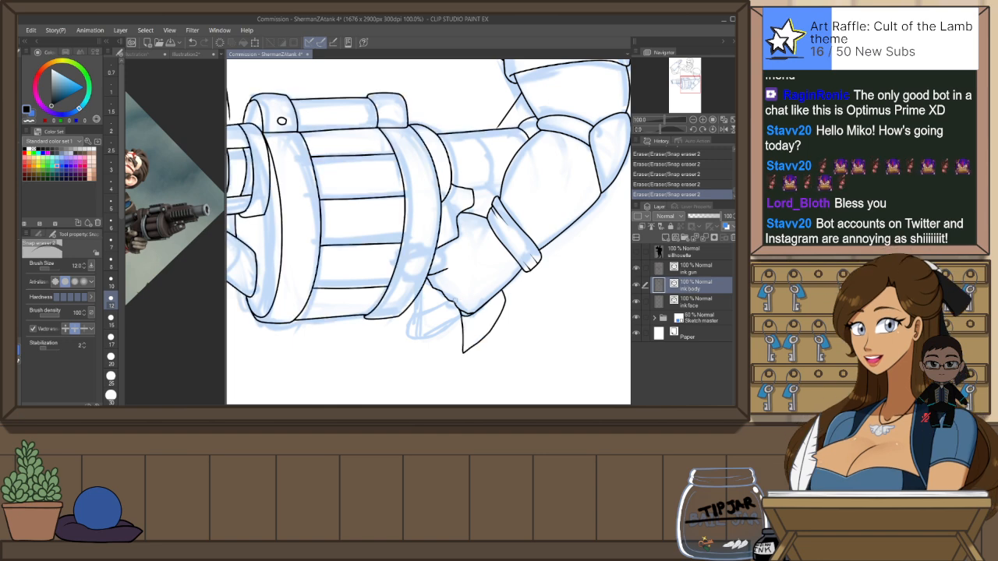
Move the hand's jagged lower edge line from the ink gun layer to the ink body layer by cutting and pasting it
{"action": "key", "text": "i"}
{"action": "left_click", "coordinate": [470, 314]}
{"action": "left_click", "coordinate": [500, 295]}
{"action": "key", "text": "o"}
{"action": "left_click", "coordinate": [473, 321]}
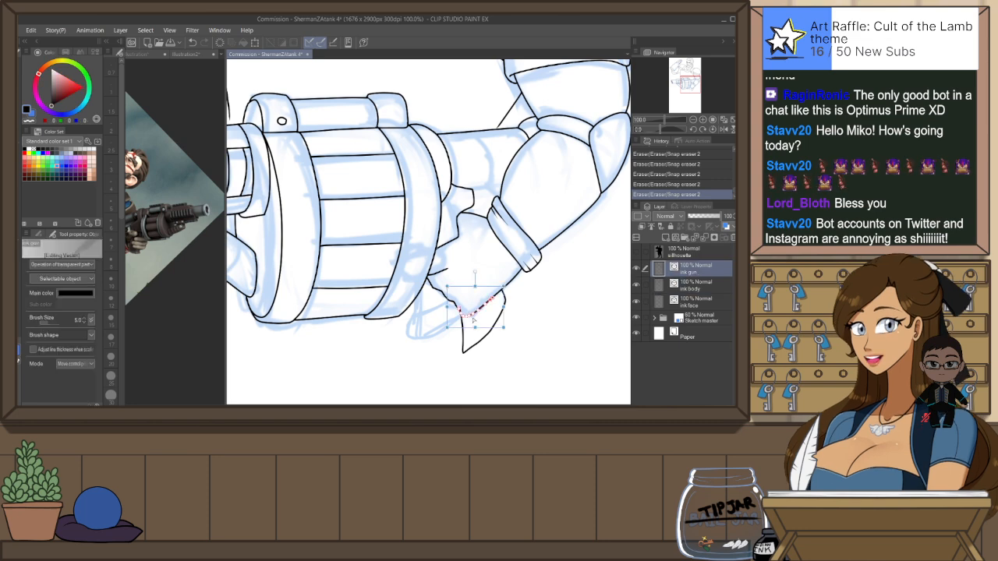
{"action": "key", "text": "ctrl+x"}
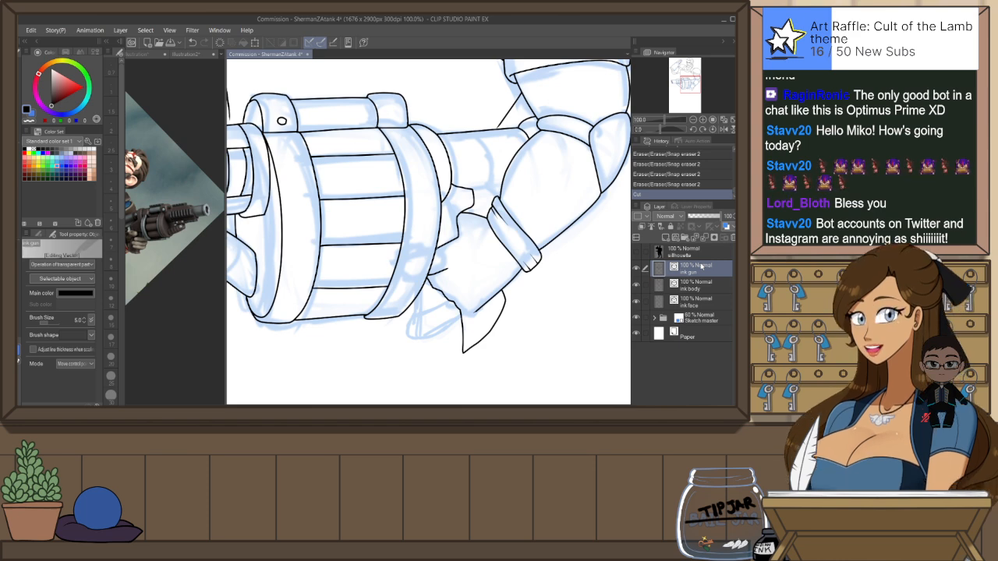
{"action": "left_click", "coordinate": [699, 289]}
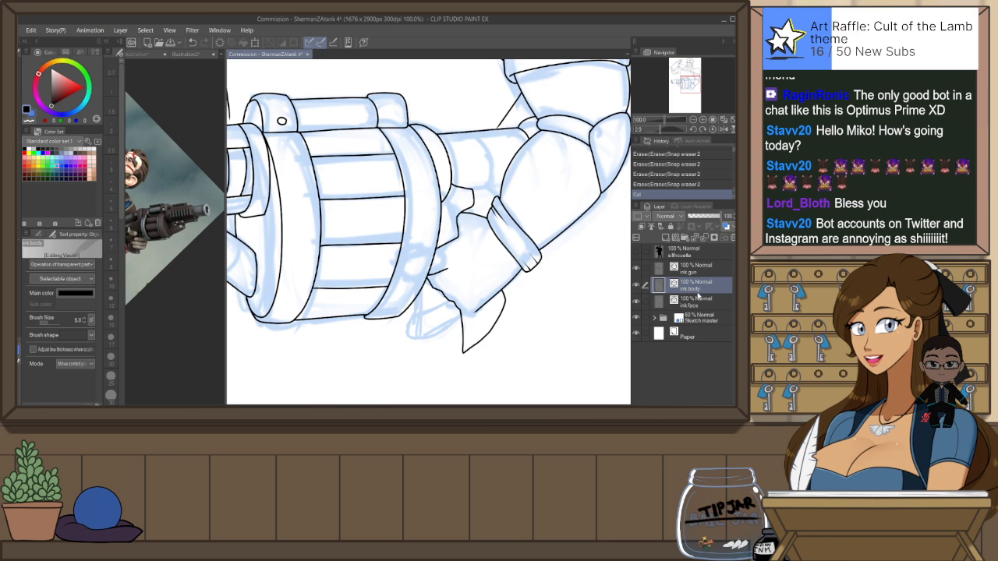
{"action": "key", "text": "ctrl+v"}
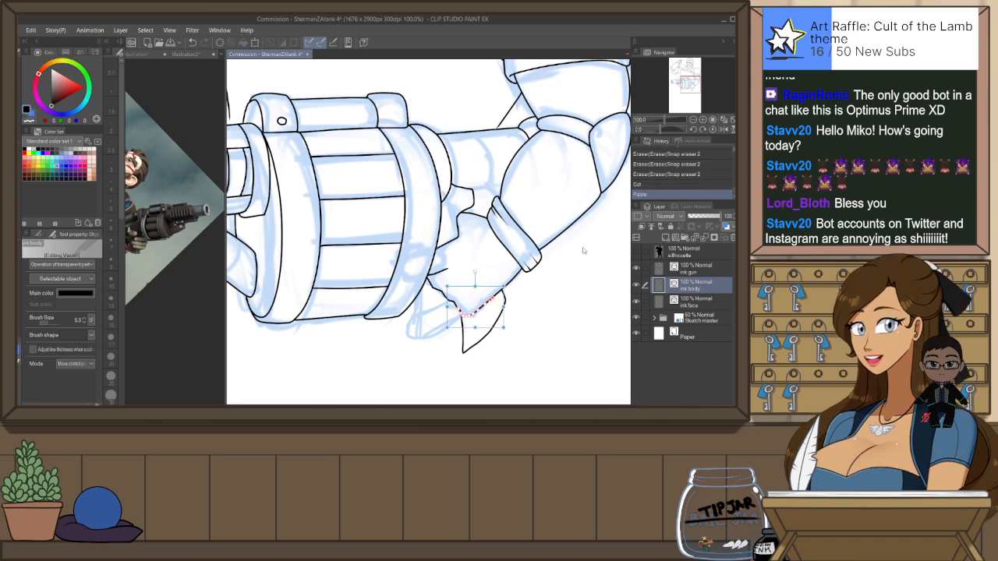
{"action": "key", "text": "Return"}
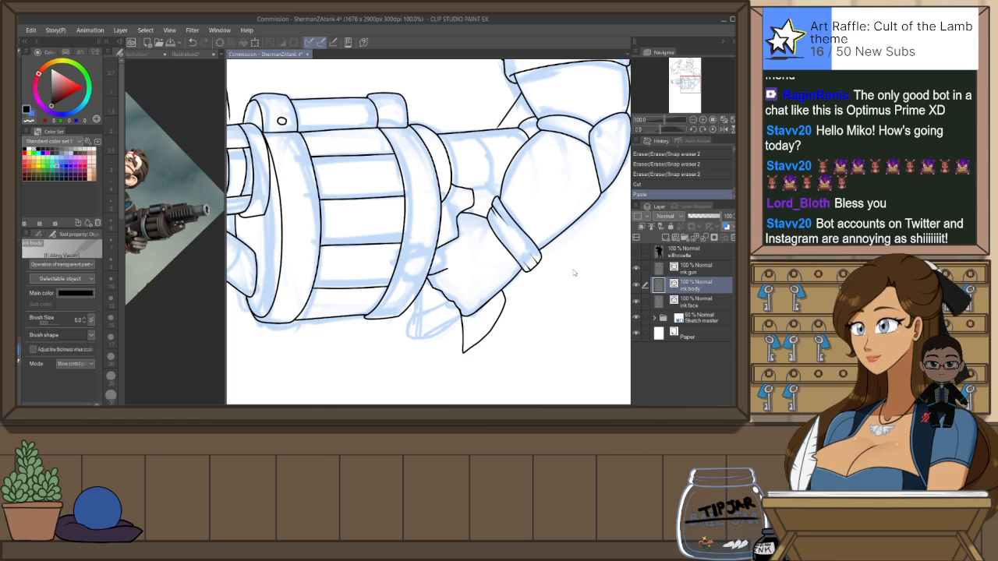
Adjust the control points of the hand's lower edge line on the ink body layer, working in a mirrored view
{"action": "key", "text": "h"}
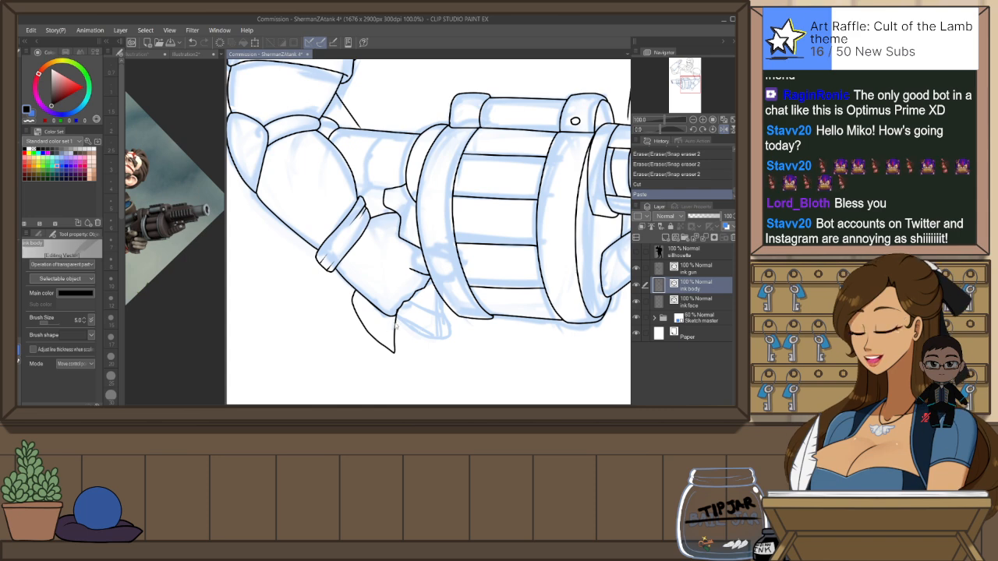
{"action": "scroll", "coordinate": [395, 326], "scroll_direction": "up", "scroll_amount": 2}
{"action": "left_click", "coordinate": [430, 217]}
{"action": "left_click_drag", "start_coordinate": [431, 216], "coordinate": [430, 213]}
{"action": "left_click", "coordinate": [438, 261]}
{"action": "left_click", "coordinate": [442, 270]}
{"action": "left_click_drag", "start_coordinate": [457, 247], "coordinate": [449, 253]}
{"action": "left_click", "coordinate": [426, 302]}
{"action": "left_click", "coordinate": [398, 309]}
{"action": "left_click_drag", "start_coordinate": [394, 309], "coordinate": [394, 310]}
{"action": "left_click", "coordinate": [424, 305]}
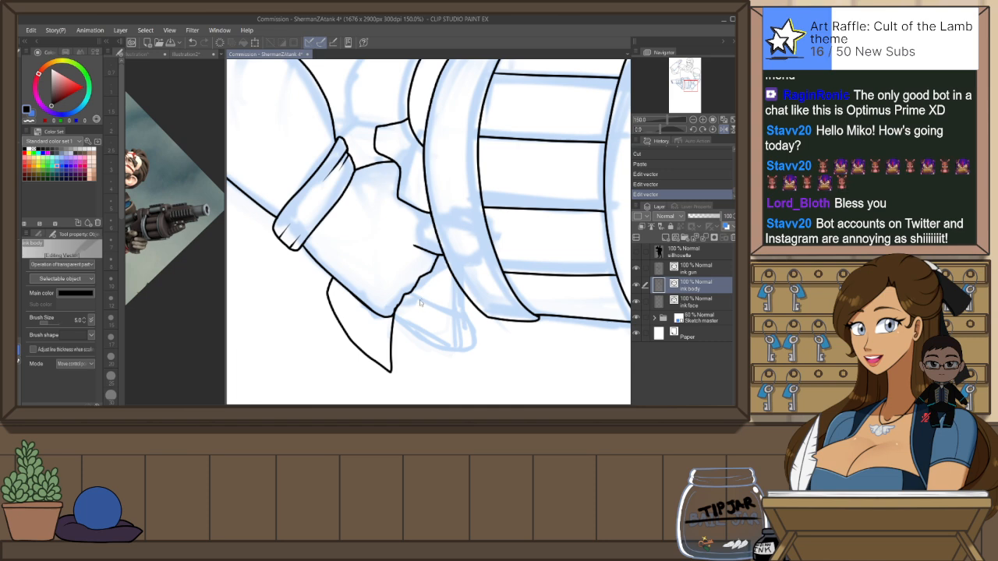
Erase the line overlap at the hand's lower corner above the pointed piece, comparing the result by undoing and redoing
{"action": "key", "text": "e"}
{"action": "left_click_drag", "start_coordinate": [396, 303], "coordinate": [400, 311]}
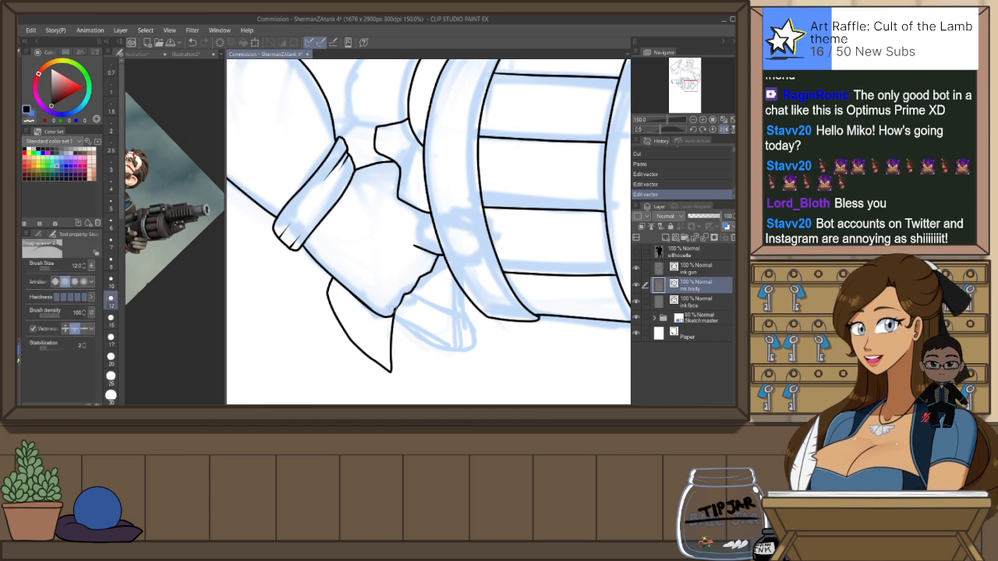
{"action": "key", "text": "ctrl+z"}
{"action": "key", "text": "ctrl+y"}
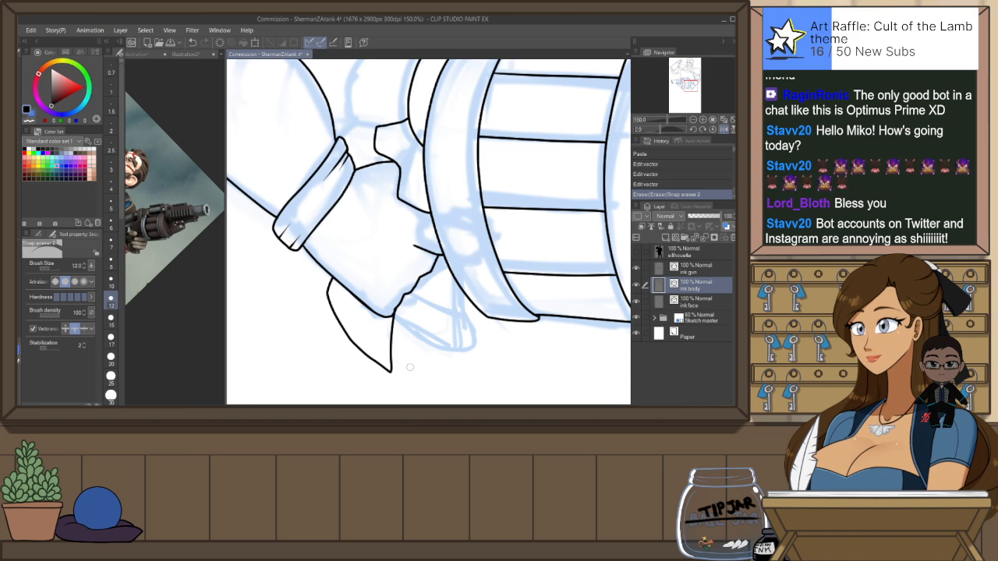
Ink an outer rim along the pointed piece's curved edge with the G-Pen, redrawing its upper end
{"action": "key", "text": "h"}
{"action": "mouse_move", "coordinate": [479, 381]}
{"action": "left_mouse_down"}
{"action": "mouse_move", "coordinate": [435, 311]}
{"action": "mouse_move", "coordinate": [408, 291]}
{"action": "mouse_move", "coordinate": [464, 237]}
{"action": "left_mouse_up"}
{"action": "key", "text": "p"}
{"action": "key", "text": "ctrl+z"}
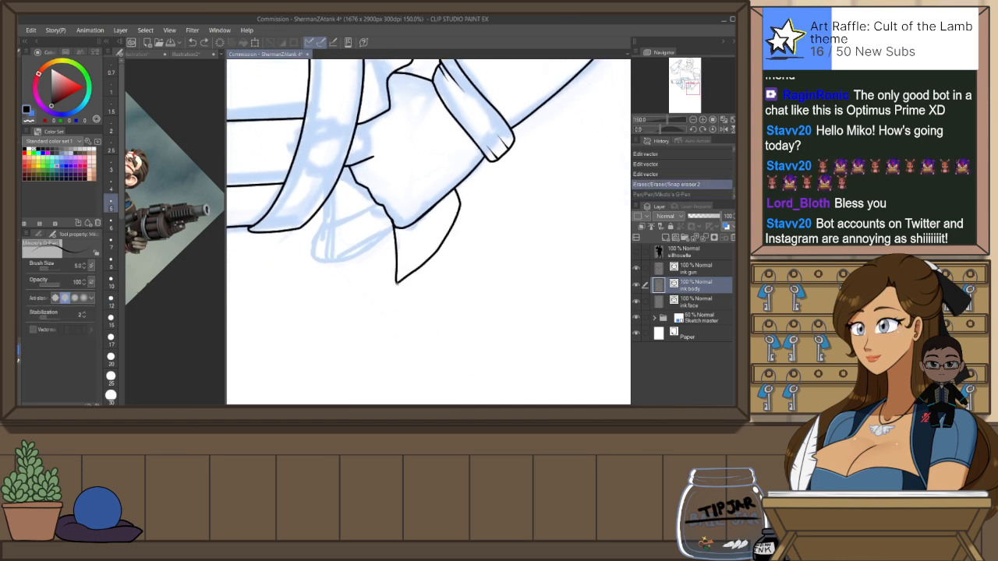
{"action": "mouse_move", "coordinate": [393, 300]}
{"action": "left_mouse_down"}
{"action": "mouse_move", "coordinate": [449, 257]}
{"action": "mouse_move", "coordinate": [470, 218]}
{"action": "left_mouse_up"}
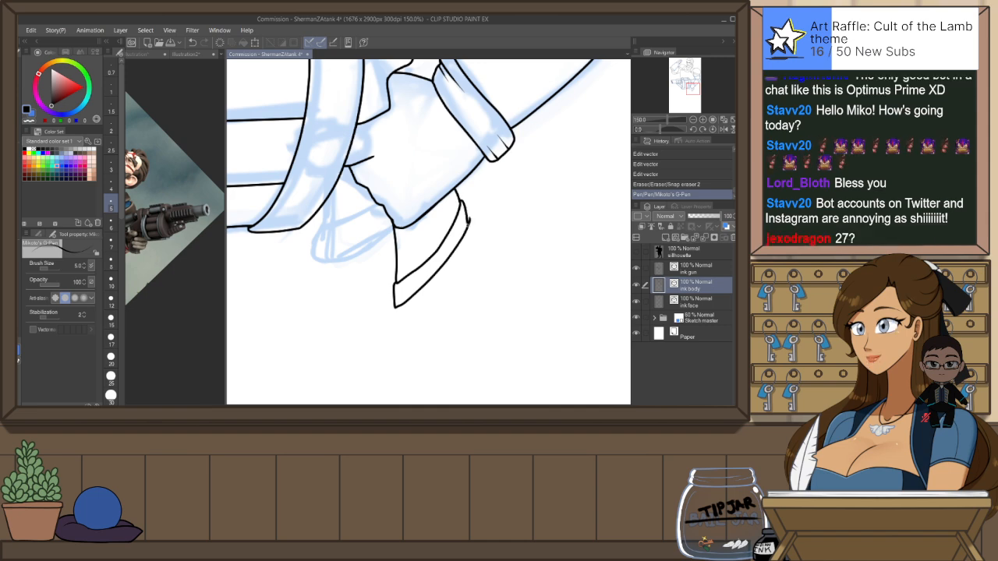
{"action": "left_click_drag", "start_coordinate": [460, 201], "coordinate": [468, 223]}
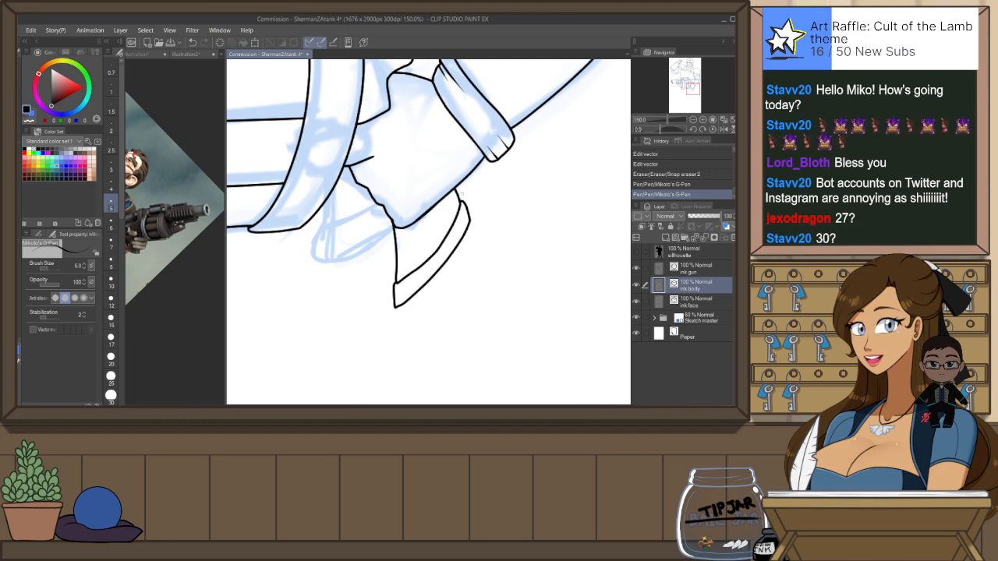
Bend the pointed piece's inner curve on the ink gun layer with the Pinch vector line tool
{"action": "key", "text": "h"}
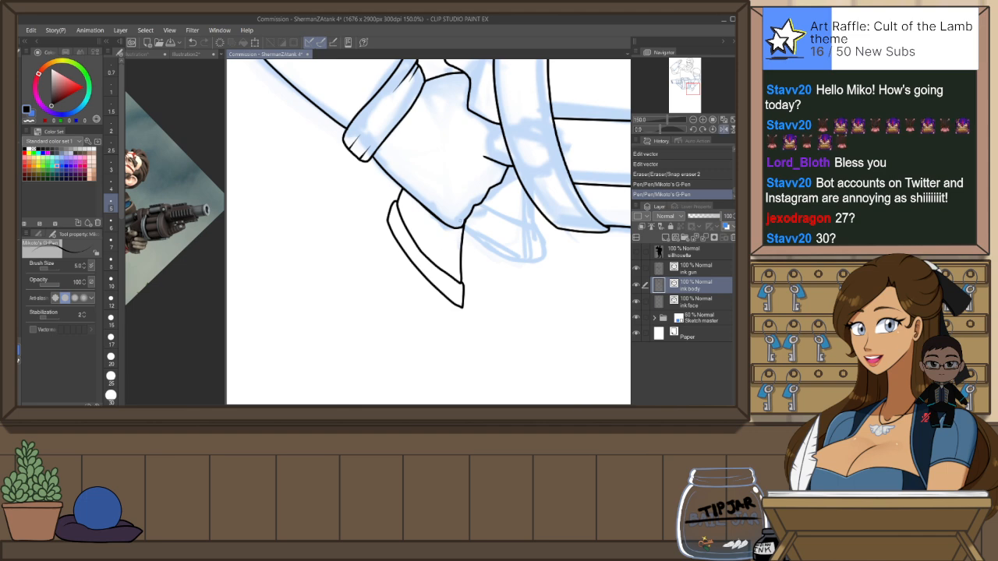
{"action": "key", "text": "y"}
{"action": "key", "text": "alt+]"}
{"action": "left_click_drag", "start_coordinate": [439, 263], "coordinate": [445, 255]}
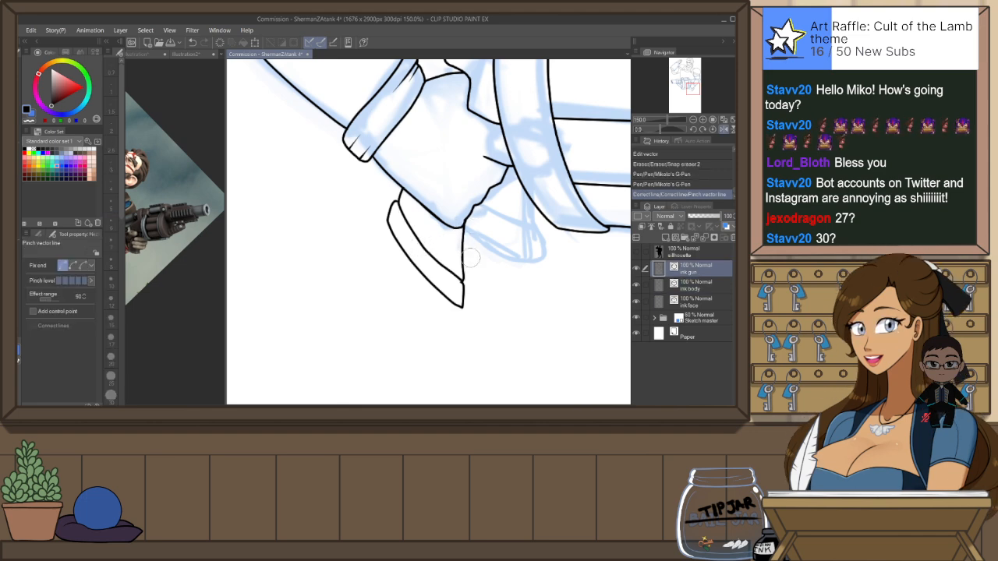
Select the outer rim line on the ink body layer and adjust its shape, checking it in the mirrored view
{"action": "key", "text": "o"}
{"action": "left_click", "coordinate": [462, 281]}
{"action": "left_click", "coordinate": [492, 267]}
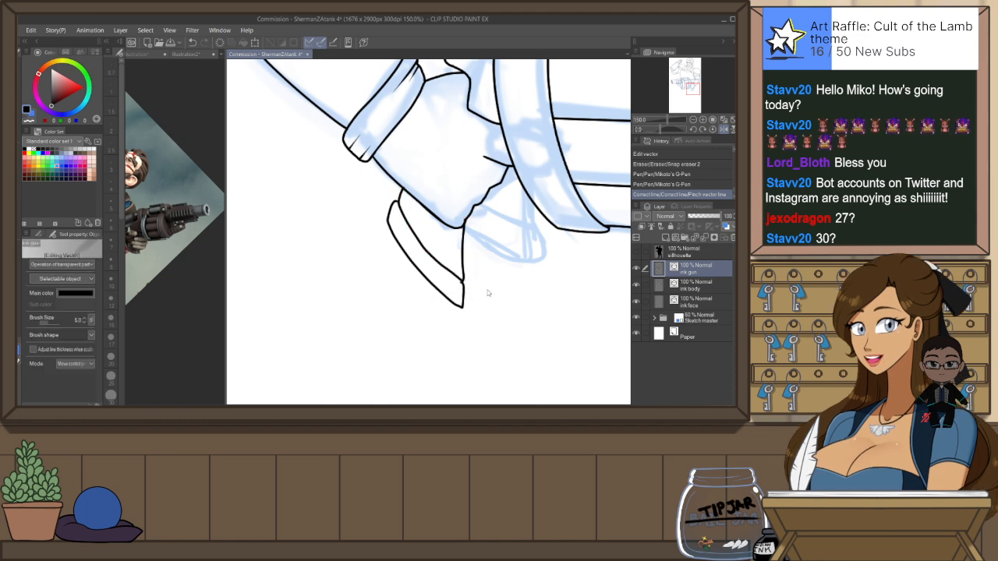
{"action": "left_click", "coordinate": [470, 286]}
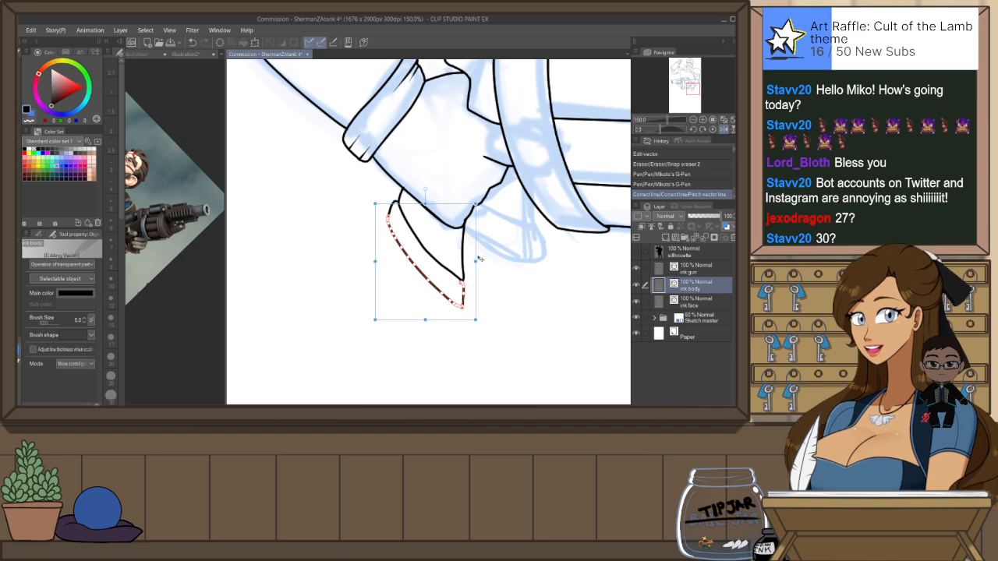
{"action": "left_click_drag", "start_coordinate": [475, 260], "coordinate": [478, 259]}
{"action": "key", "text": "h"}
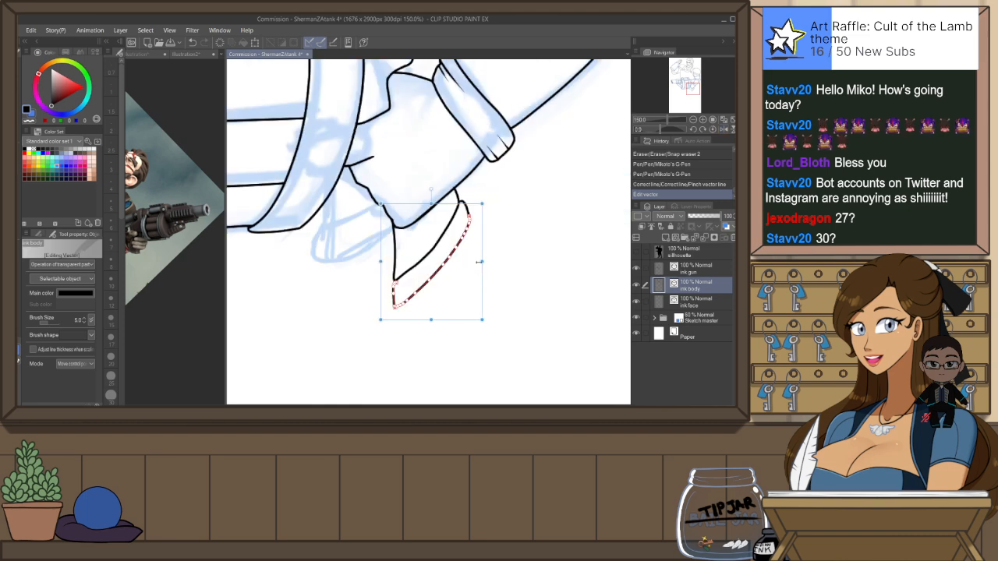
{"action": "left_click_drag", "start_coordinate": [484, 254], "coordinate": [481, 259]}
{"action": "left_click", "coordinate": [495, 246]}
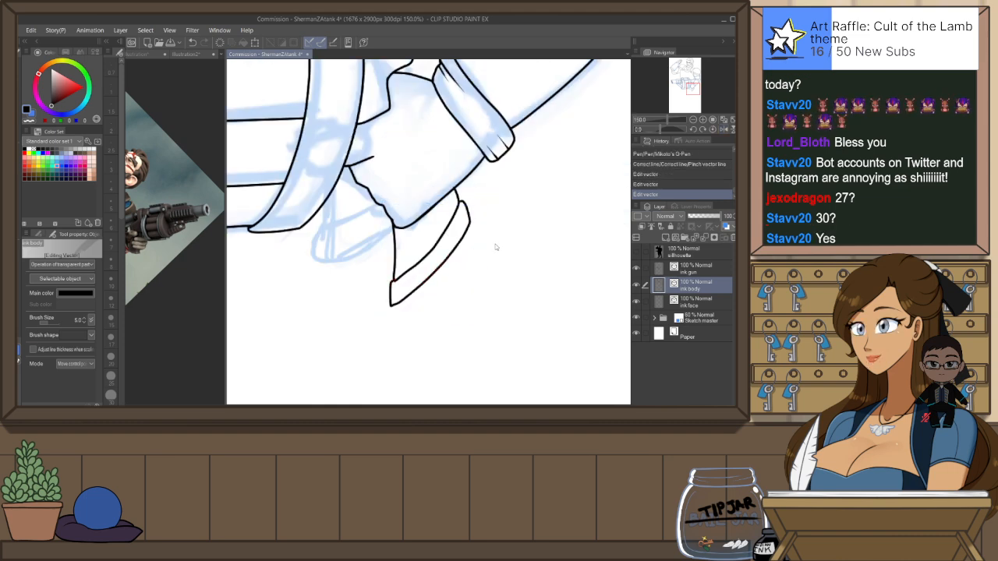
Adjust the control points along the pointed piece's inner curve on the ink gun layer to smooth it
{"action": "scroll", "coordinate": [433, 253], "scroll_direction": "up", "scroll_amount": 1}
{"action": "left_click", "coordinate": [435, 249]}
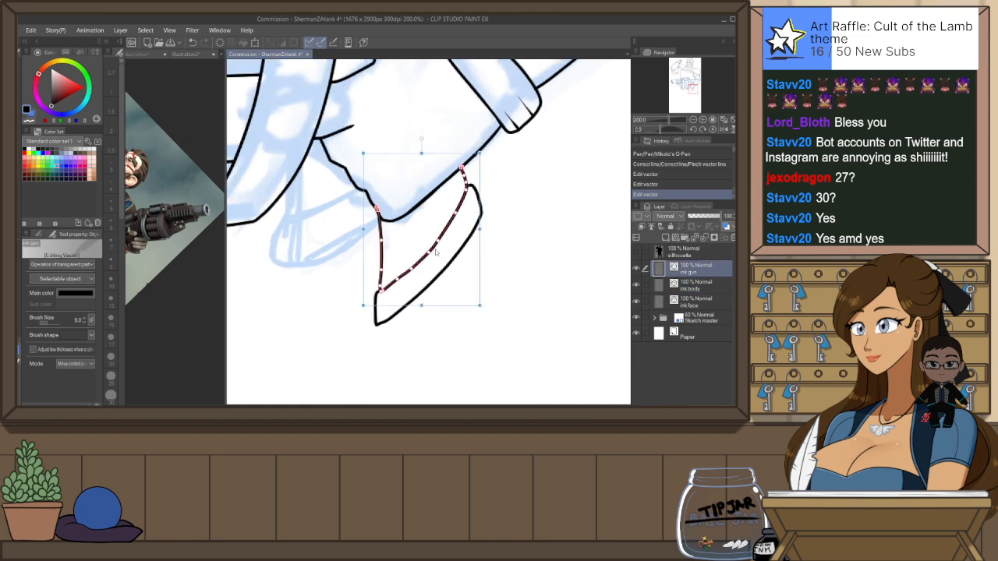
{"action": "left_click_drag", "start_coordinate": [442, 235], "coordinate": [431, 247]}
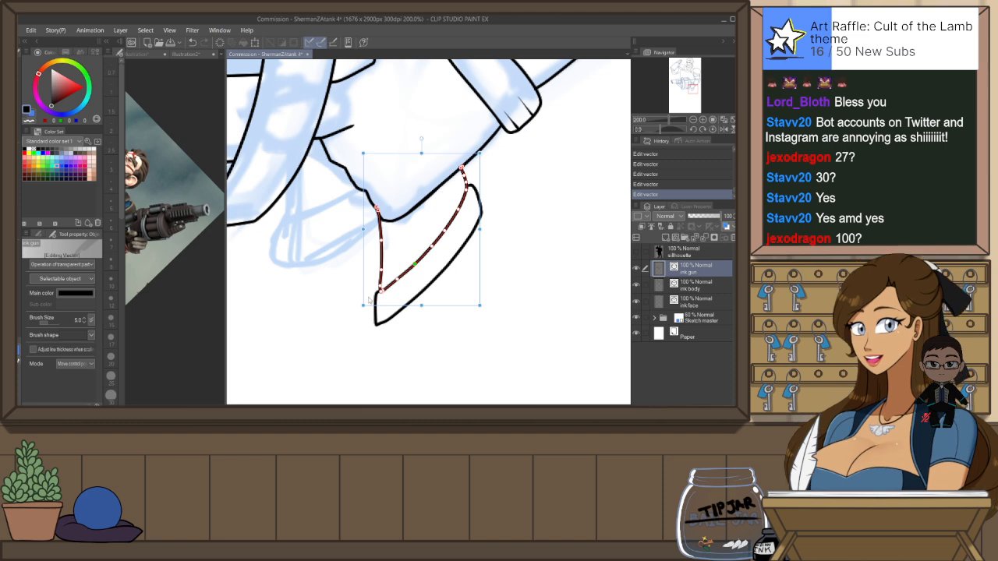
{"action": "left_click", "coordinate": [535, 263]}
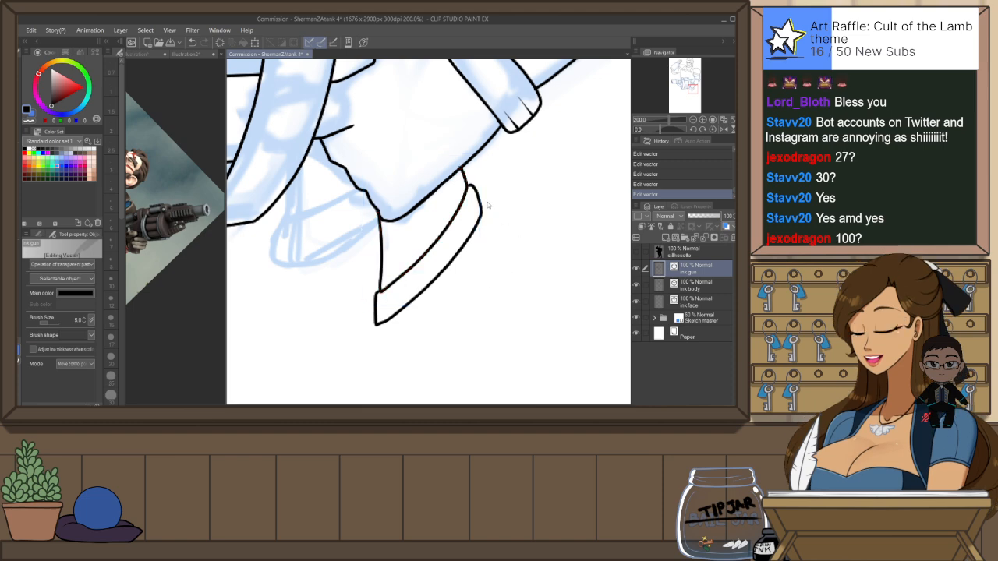
Erase the stray line ends where the pointed piece and its rim meet the hand
{"action": "key", "text": "e"}
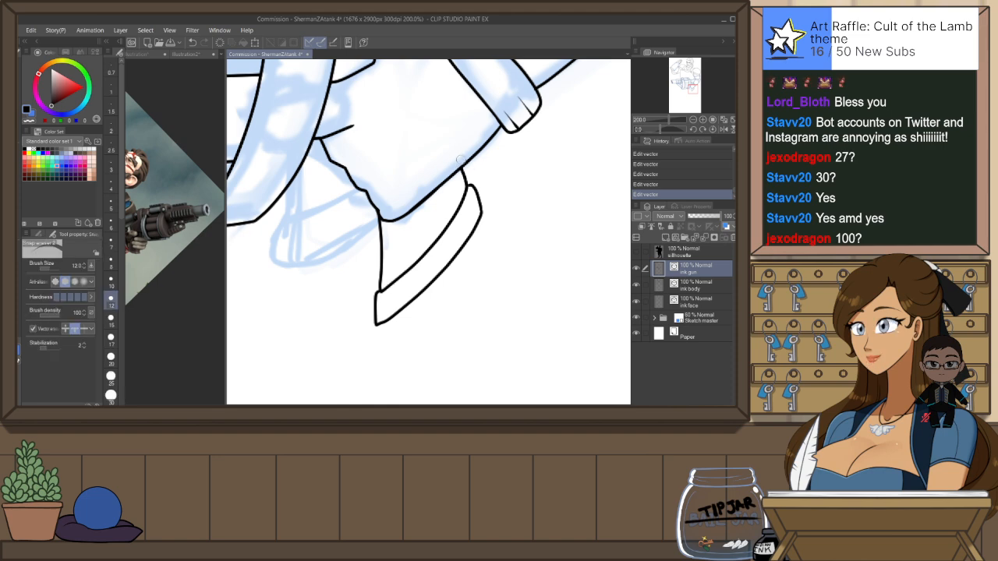
{"action": "left_click", "coordinate": [466, 154]}
{"action": "left_click_drag", "start_coordinate": [487, 190], "coordinate": [478, 256]}
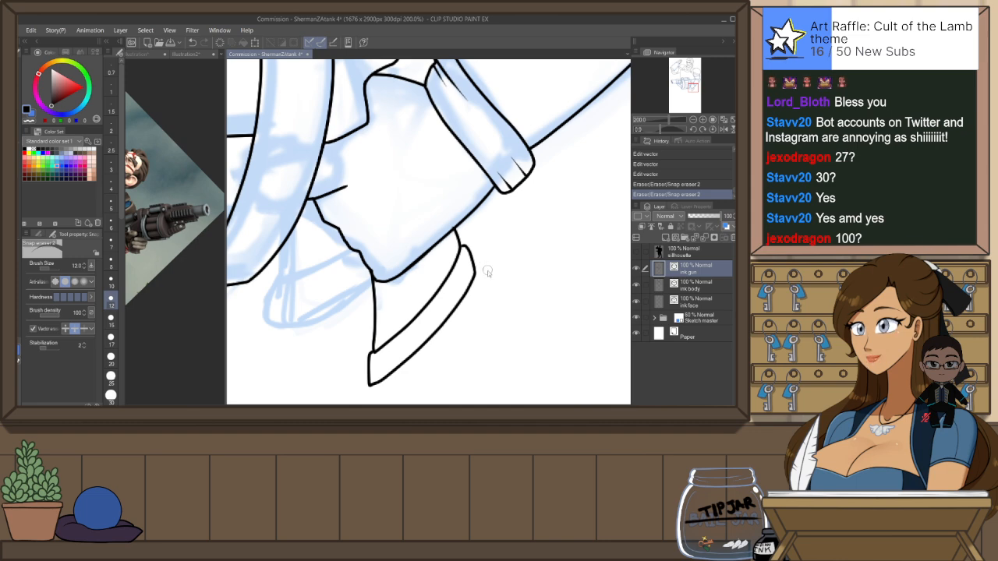
{"action": "scroll", "coordinate": [487, 260], "scroll_direction": "down", "scroll_amount": 2}
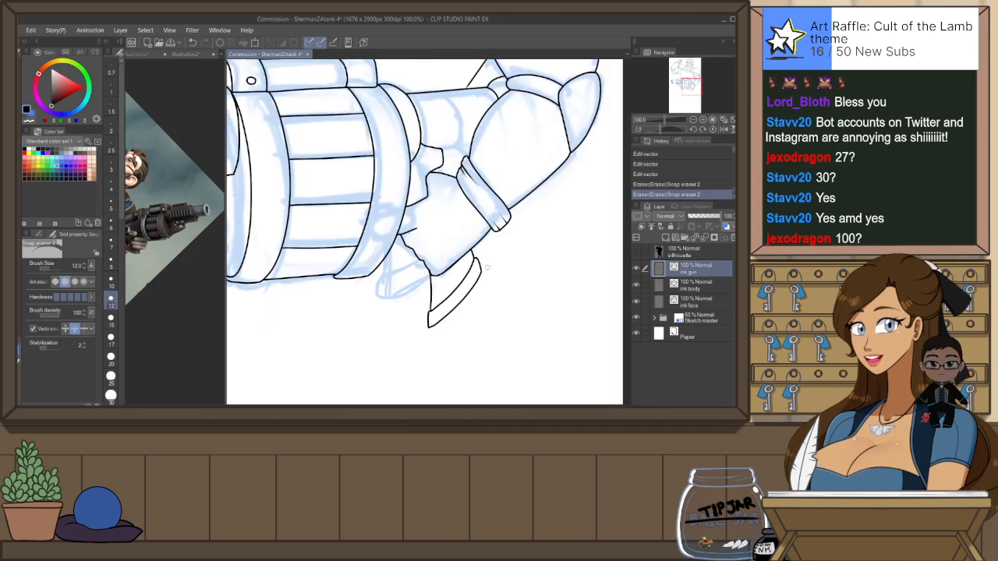
Ink the lower edge of the gun's rear cylinder in a rotated view, erase its overshooting ends and reset the rotation
{"action": "left_click_drag", "start_coordinate": [532, 261], "coordinate": [524, 214]}
{"action": "key", "text": "p"}
{"action": "mouse_move", "coordinate": [412, 151]}
{"action": "left_mouse_down"}
{"action": "mouse_move", "coordinate": [450, 124]}
{"action": "mouse_move", "coordinate": [443, 191]}
{"action": "left_mouse_up"}
{"action": "key", "text": "e"}
{"action": "left_click", "coordinate": [441, 173]}
{"action": "left_click", "coordinate": [409, 197]}
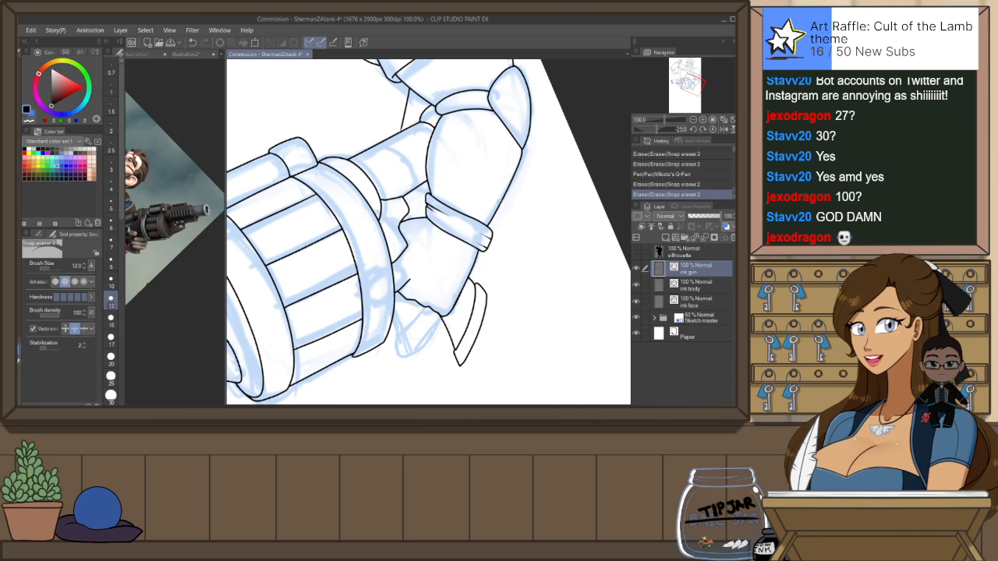
{"action": "key", "text": "ctrl+at"}
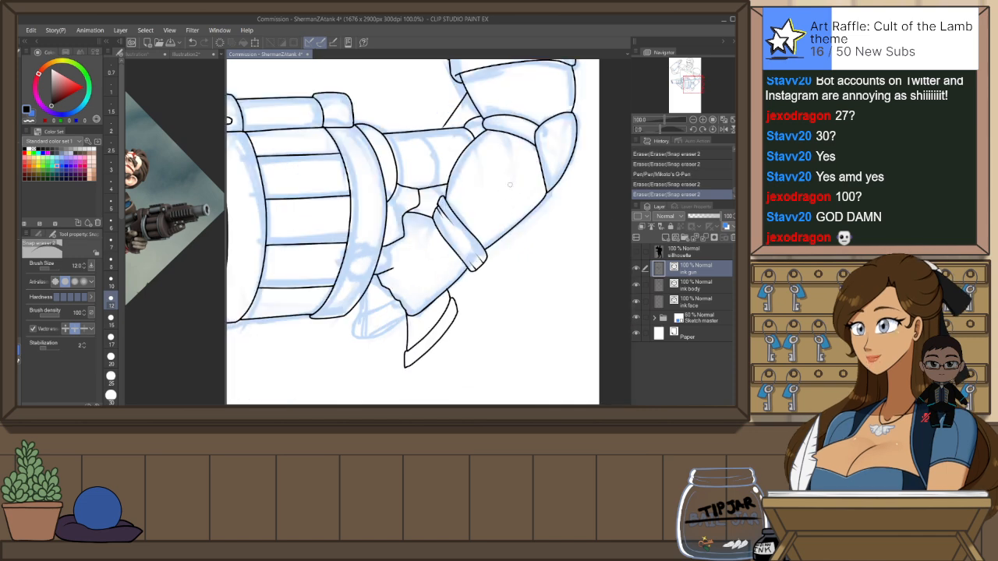
Ink a curved band line across the gun's rear cylinder with the G-Pen and erase its overshooting ends
{"action": "key", "text": "h"}
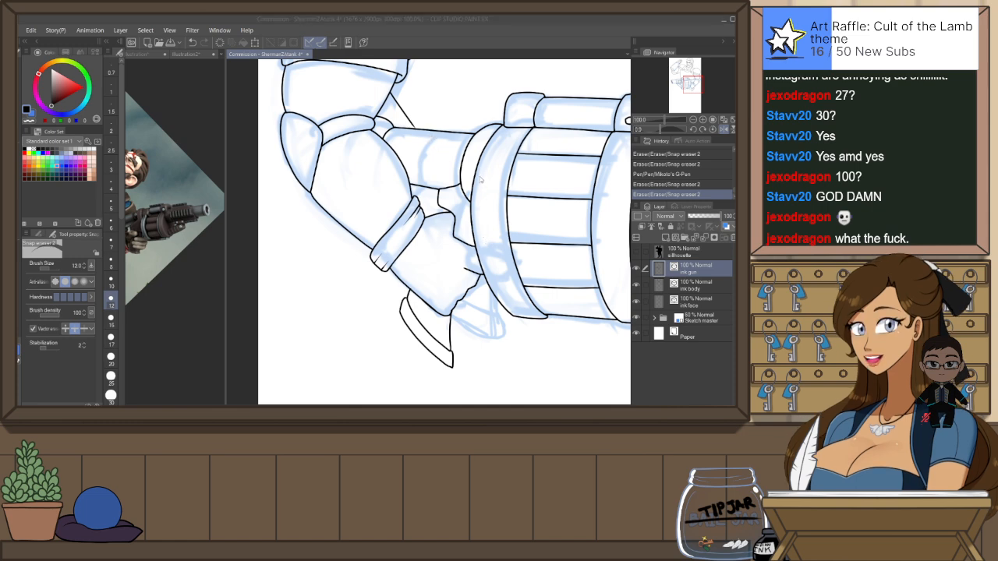
{"action": "left_click", "coordinate": [475, 170]}
{"action": "left_click_drag", "start_coordinate": [475, 170], "coordinate": [430, 160]}
{"action": "scroll", "coordinate": [429, 159], "scroll_direction": "up", "scroll_amount": 2}
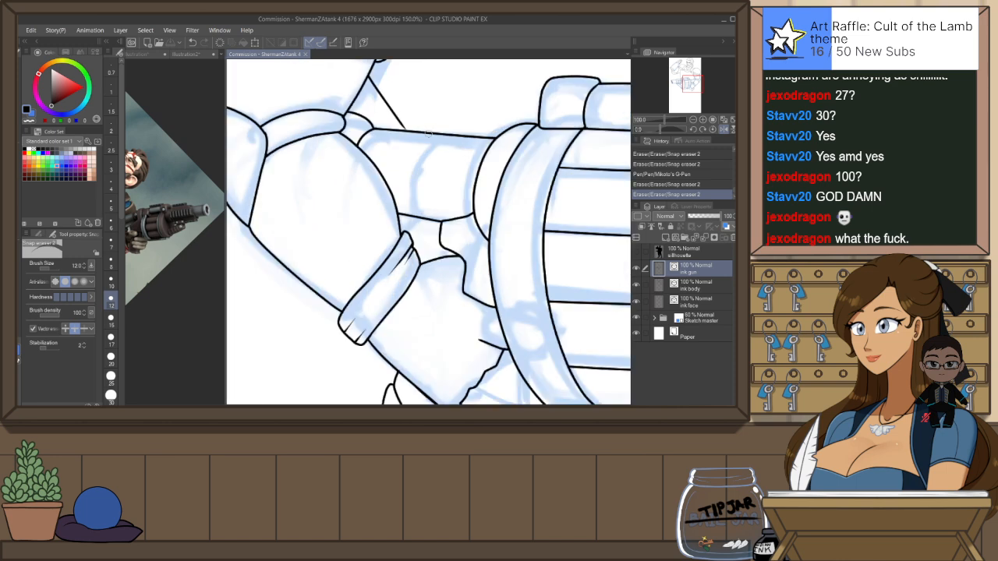
{"action": "key", "text": "p"}
{"action": "mouse_move", "coordinate": [434, 134]}
{"action": "left_mouse_down"}
{"action": "mouse_move", "coordinate": [414, 205]}
{"action": "mouse_move", "coordinate": [381, 240]}
{"action": "left_mouse_up"}
{"action": "key", "text": "ctrl+z"}
{"action": "key", "text": "e"}
{"action": "left_click", "coordinate": [421, 221]}
{"action": "left_click", "coordinate": [406, 214]}
{"action": "left_click", "coordinate": [392, 230]}
{"action": "left_click", "coordinate": [420, 222]}
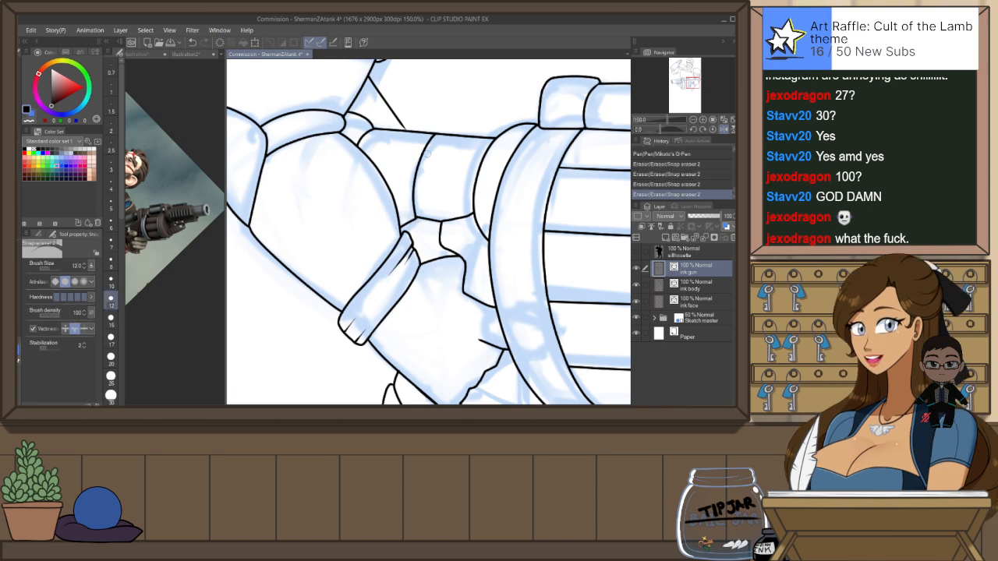
Ink a second curved line beside the first to form a narrow band around the rear cylinder, redrawing unsatisfactory strokes
{"action": "key", "text": "p"}
{"action": "left_click_drag", "start_coordinate": [435, 137], "coordinate": [426, 218]}
{"action": "key", "text": "ctrl+z"}
{"action": "left_click_drag", "start_coordinate": [437, 135], "coordinate": [432, 211]}
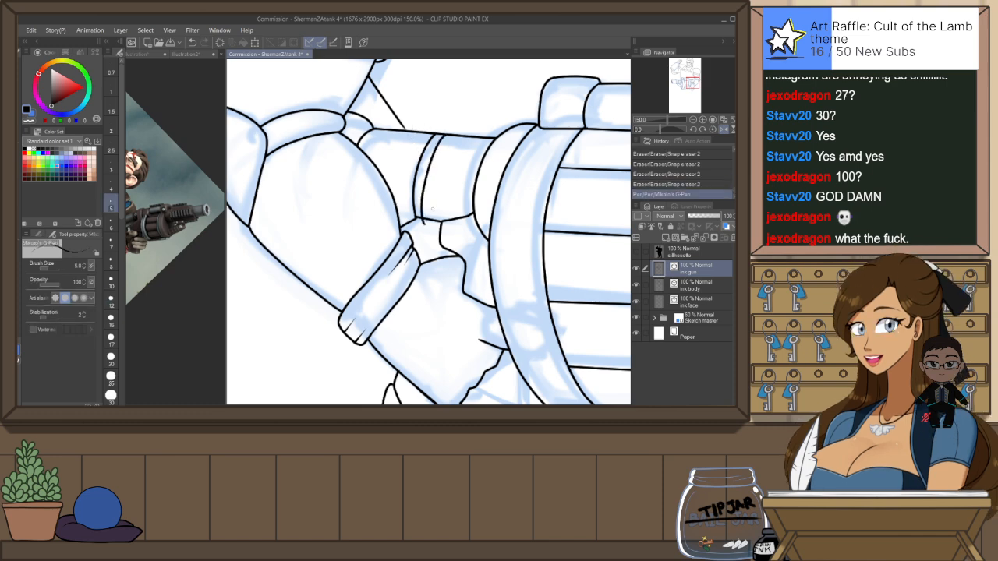
{"action": "key", "text": "ctrl+z"}
{"action": "mouse_move", "coordinate": [435, 136]}
{"action": "left_mouse_down"}
{"action": "mouse_move", "coordinate": [430, 163]}
{"action": "mouse_move", "coordinate": [423, 217]}
{"action": "left_mouse_up"}
{"action": "left_click_drag", "start_coordinate": [438, 164], "coordinate": [435, 199]}
{"action": "key", "text": "h"}
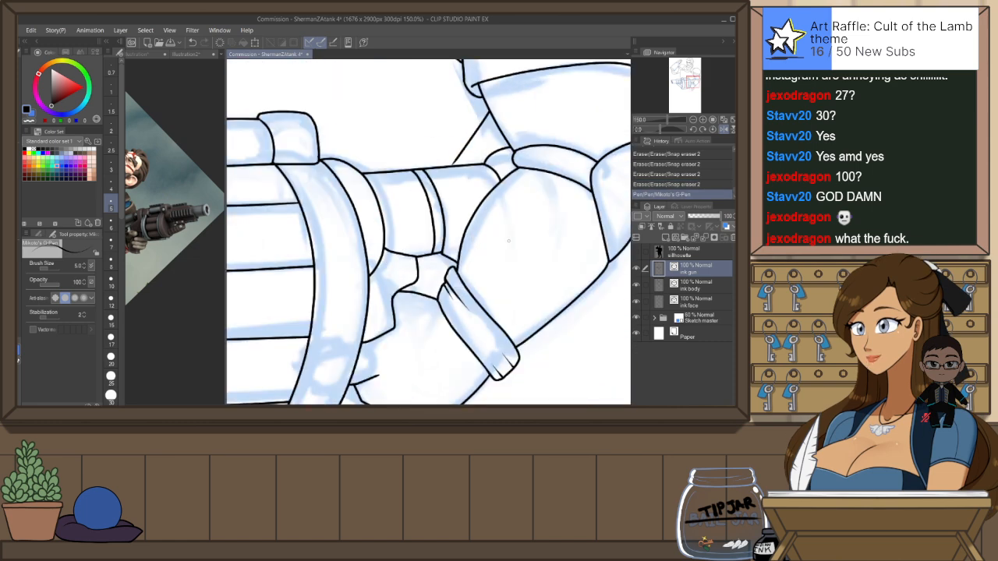
Replace the short diagonal body line between the upper arm and rear cylinder with a new G-Pen stroke, trimming its ends
{"action": "key", "text": "o"}
{"action": "left_click", "coordinate": [462, 161]}
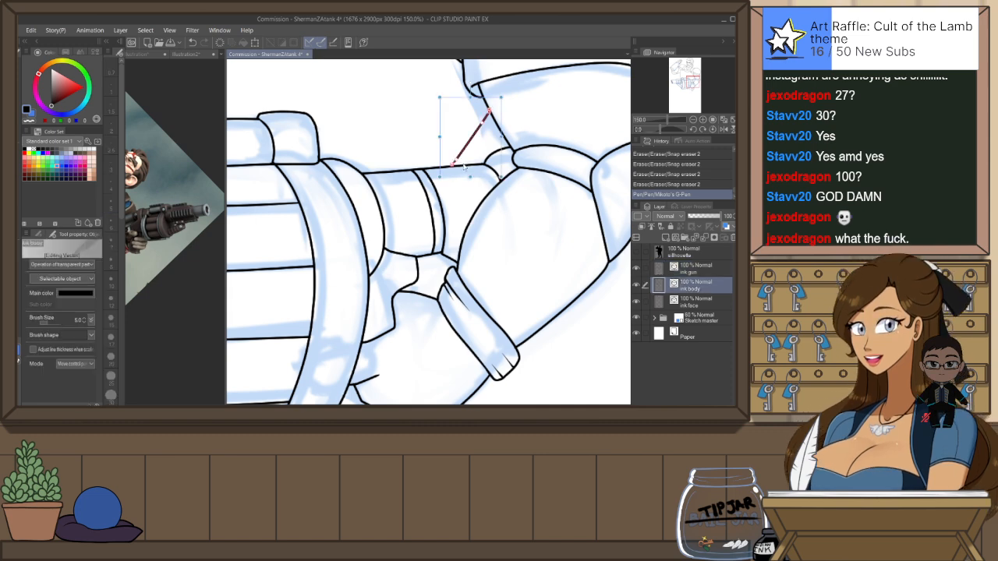
{"action": "key", "text": "ctrl+x"}
{"action": "key", "text": "p"}
{"action": "mouse_move", "coordinate": [445, 175]}
{"action": "left_mouse_down"}
{"action": "mouse_move", "coordinate": [492, 104]}
{"action": "mouse_move", "coordinate": [499, 111]}
{"action": "left_mouse_up"}
{"action": "key", "text": "e"}
{"action": "left_click_drag", "start_coordinate": [445, 175], "coordinate": [452, 170]}
Check the whole figure and save the commission file
{"action": "scroll", "coordinate": [484, 189], "scroll_direction": "down", "scroll_amount": 4}
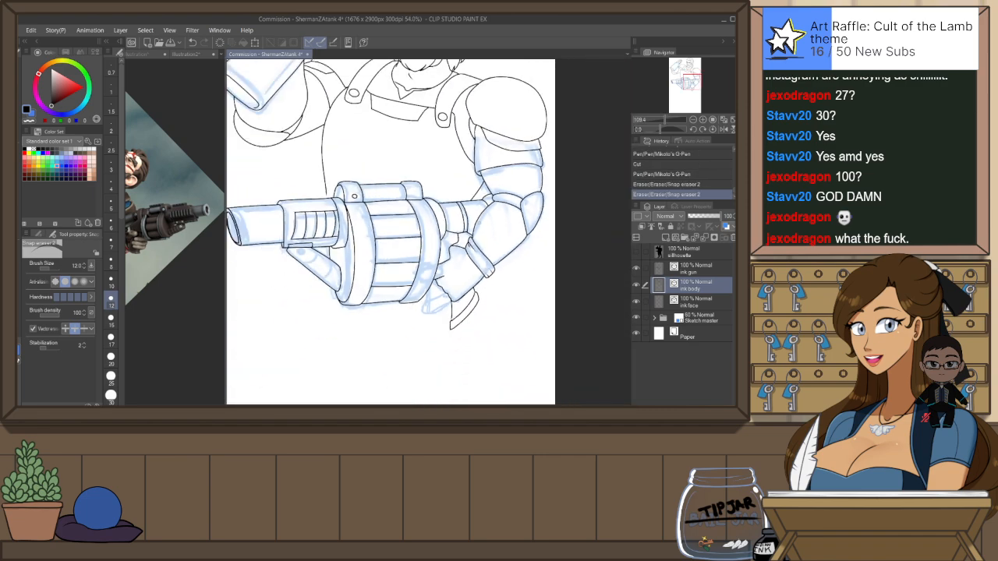
{"action": "scroll", "coordinate": [492, 223], "scroll_direction": "down", "scroll_amount": 2}
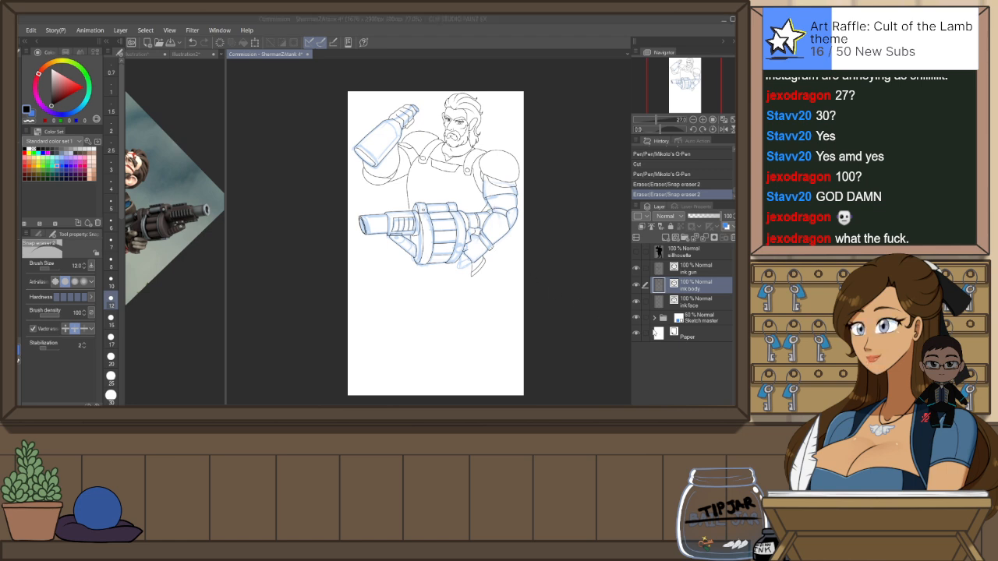
{"action": "key", "text": "ctrl+s"}
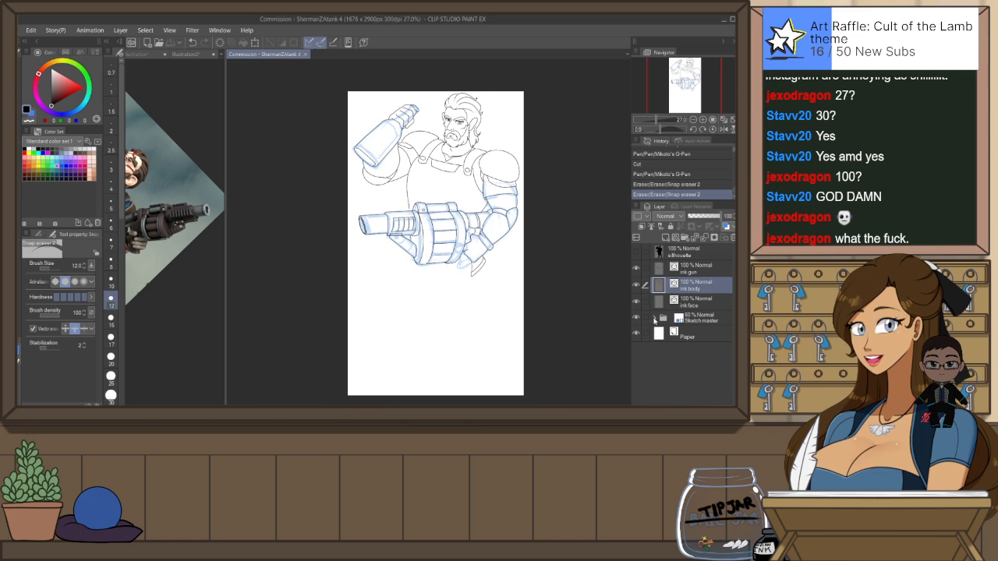
In the Sketch master folder, hide the Layer 2 Copy gun sketch and show the Layer 1 body sketch
{"action": "left_click", "coordinate": [653, 319]}
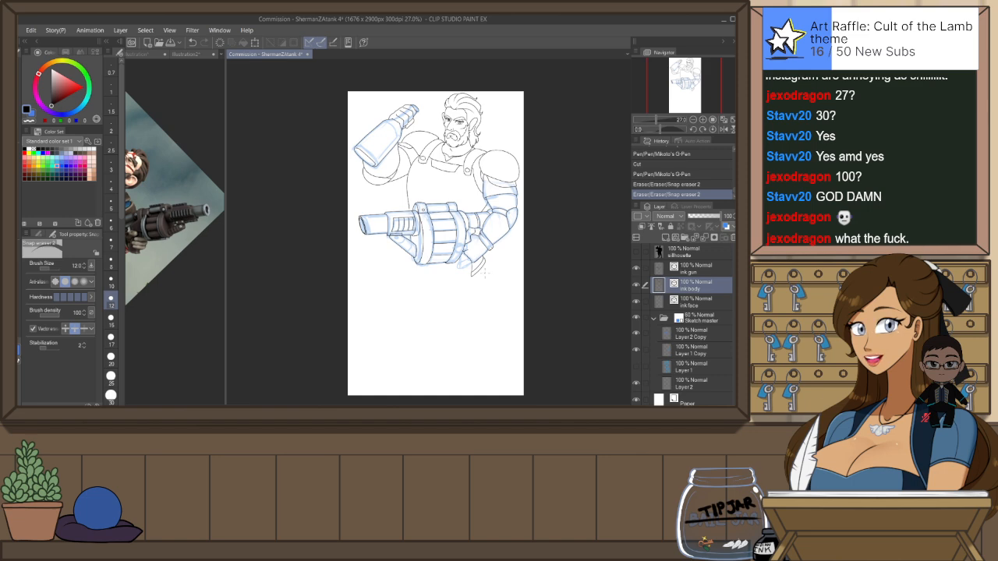
{"action": "scroll", "coordinate": [483, 269], "scroll_direction": "up", "scroll_amount": 2}
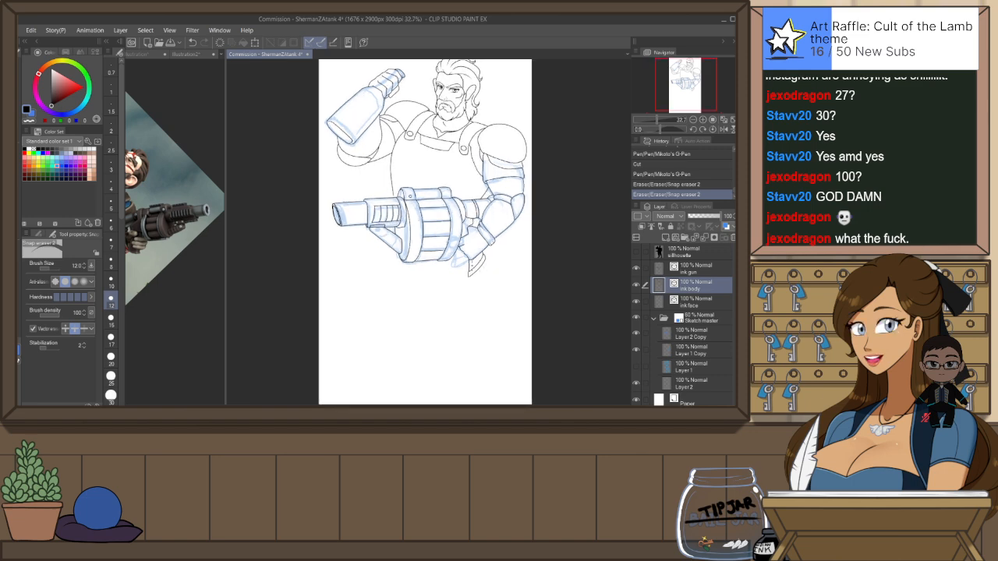
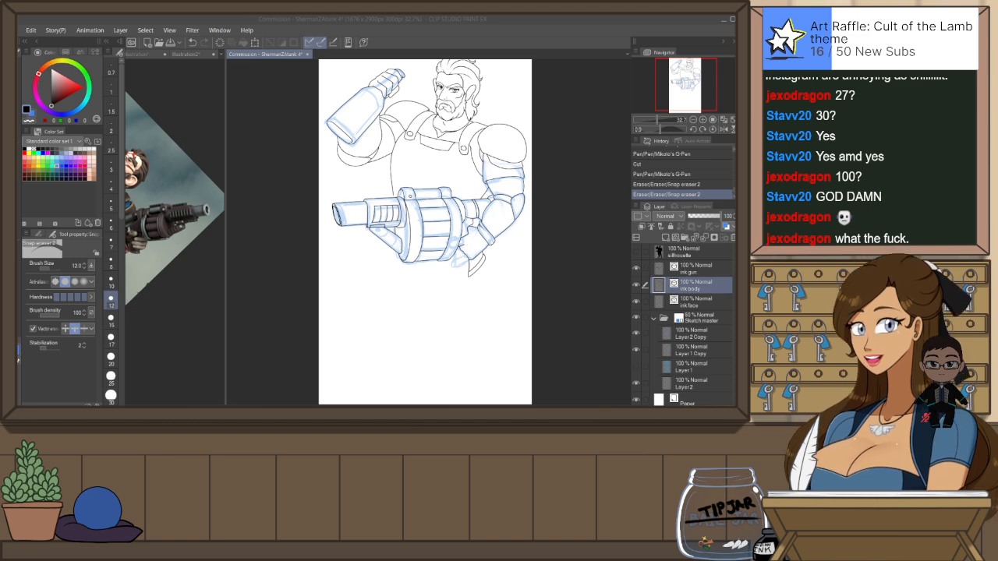
{"action": "left_click", "coordinate": [638, 333]}
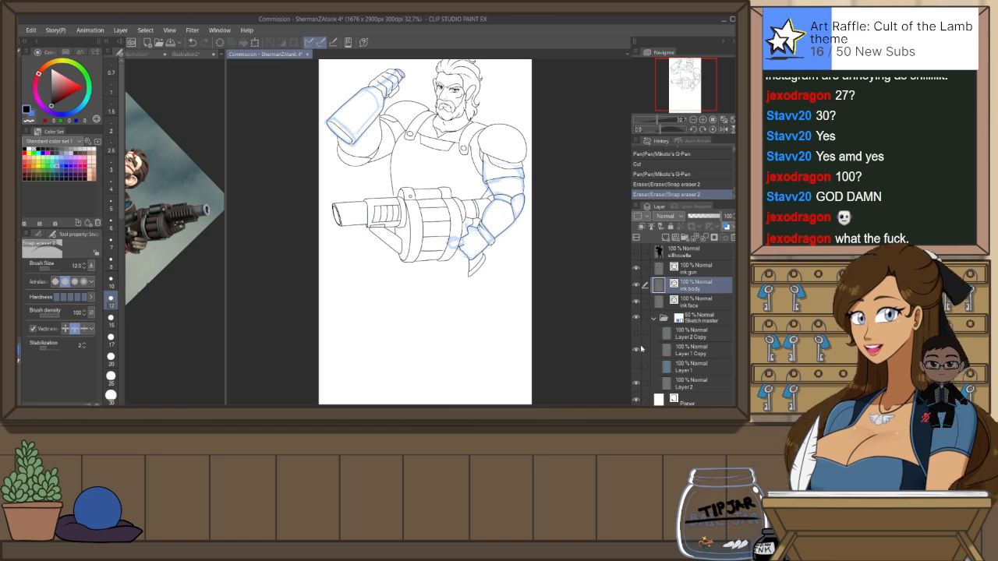
{"action": "left_click", "coordinate": [637, 367]}
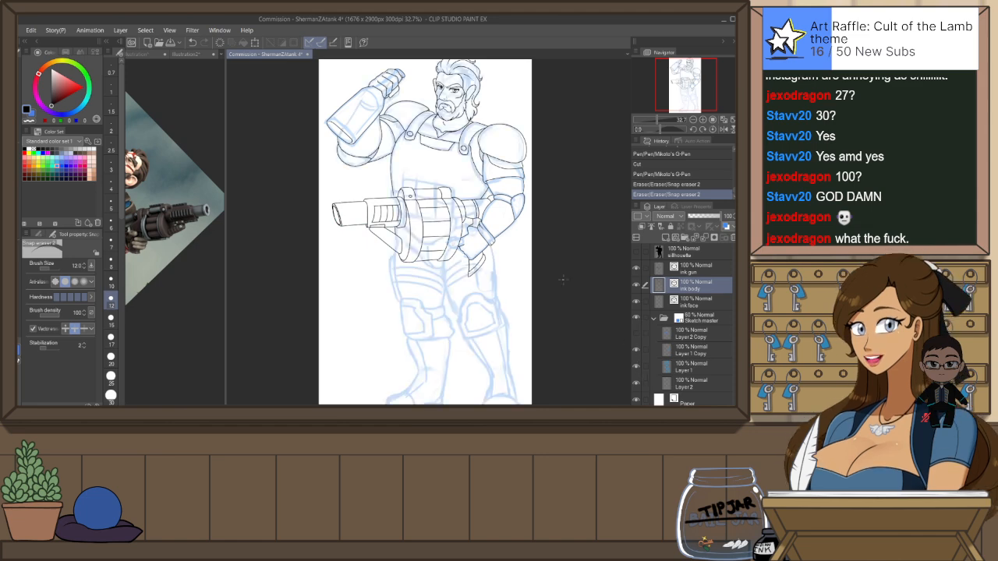
{"action": "scroll", "coordinate": [459, 153], "scroll_direction": "up", "scroll_amount": 1}
{"action": "scroll", "coordinate": [440, 128], "scroll_direction": "up", "scroll_amount": 1}
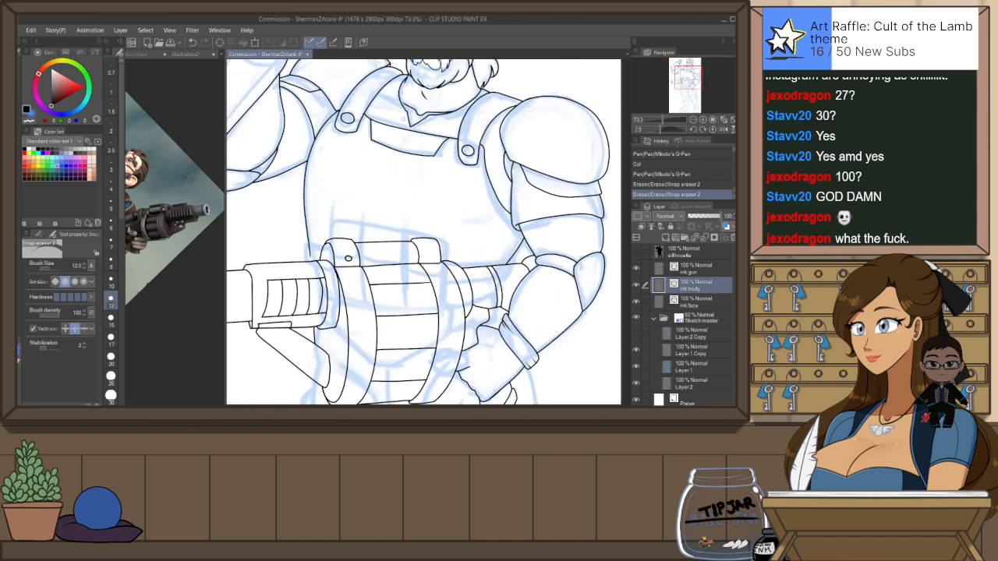
{"action": "left_click", "coordinate": [655, 318]}
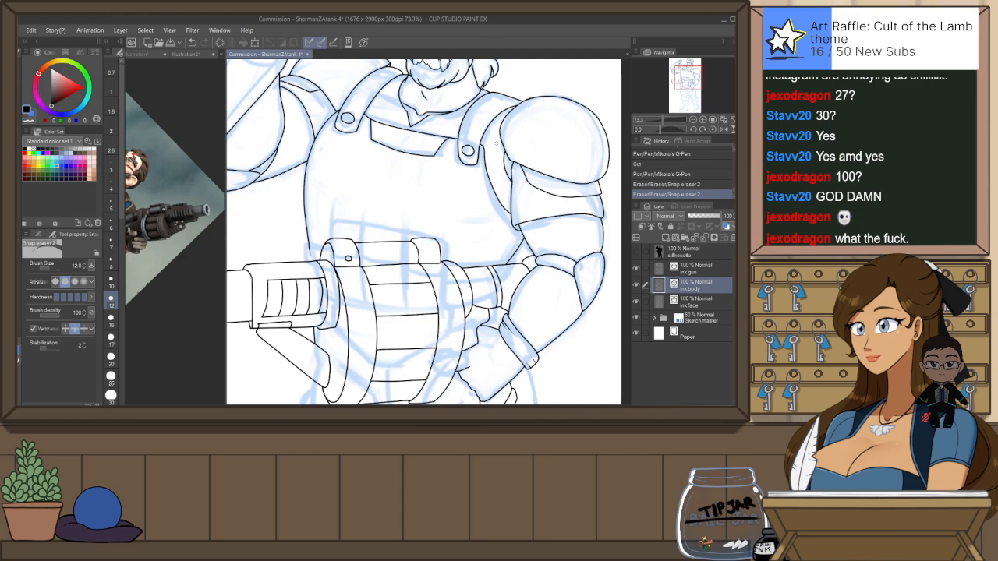
Ink the front end of the waist piece's top edge above the gun with the G-Pen, undoing the long continuation stroke
{"action": "key", "text": "shift+space"}
{"action": "left_click_drag", "start_coordinate": [481, 220], "coordinate": [450, 182]}
{"action": "key", "text": "p"}
{"action": "left_click_drag", "start_coordinate": [373, 299], "coordinate": [387, 282]}
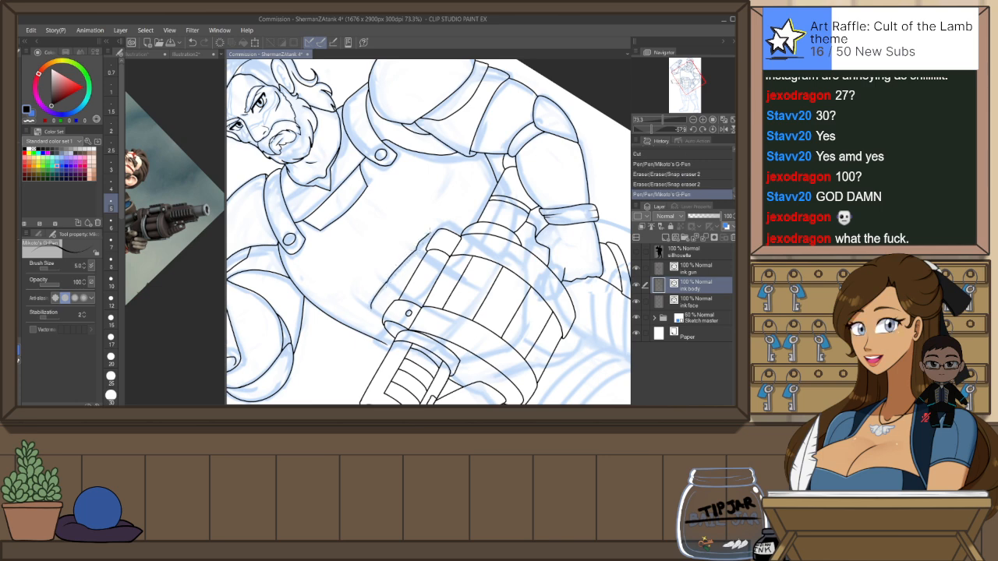
{"action": "left_click_drag", "start_coordinate": [450, 228], "coordinate": [475, 224]}
{"action": "key", "text": "ctrl+at"}
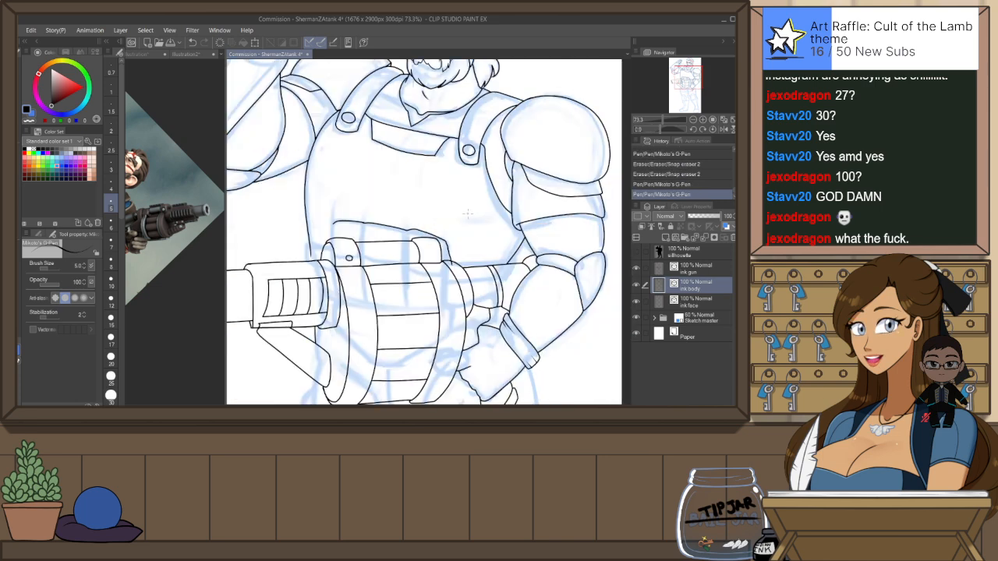
{"action": "key", "text": "e"}
{"action": "key", "text": "ctrl+z"}
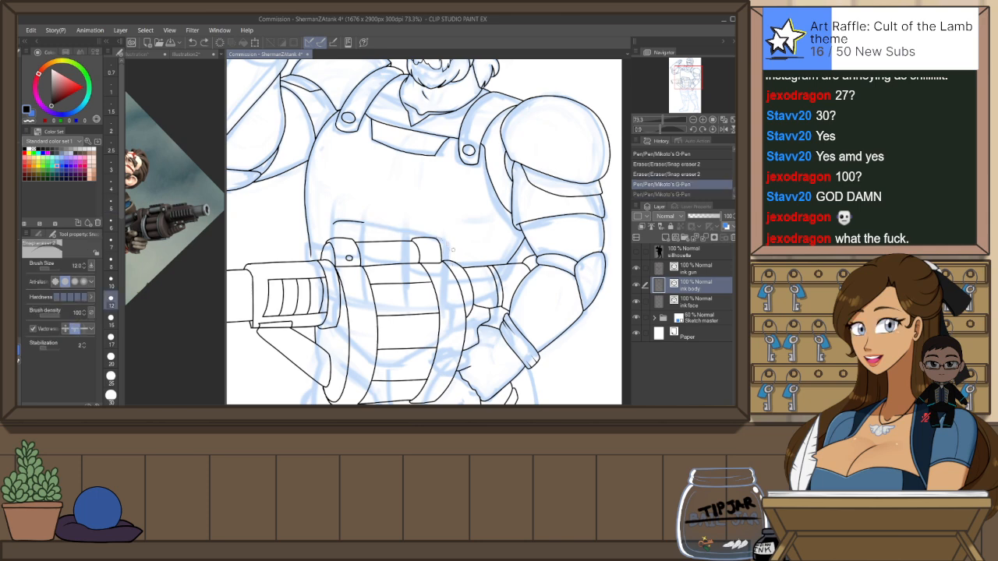
Ink the rest of the waist piece's top edge and its rounded rear corner down to the gun in a mirrored view
{"action": "key", "text": "h"}
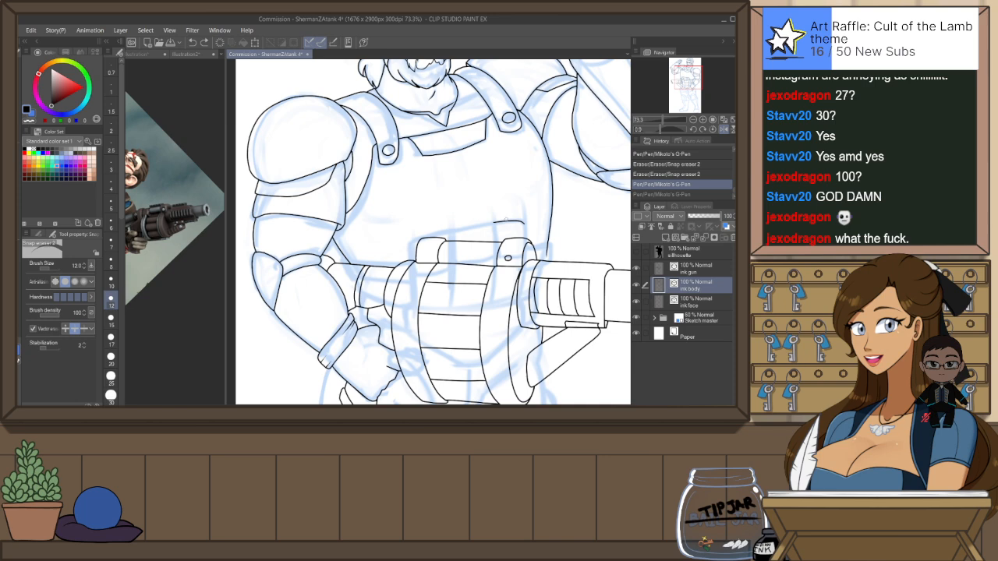
{"action": "key", "text": "shift+space"}
{"action": "left_click_drag", "start_coordinate": [513, 230], "coordinate": [495, 178]}
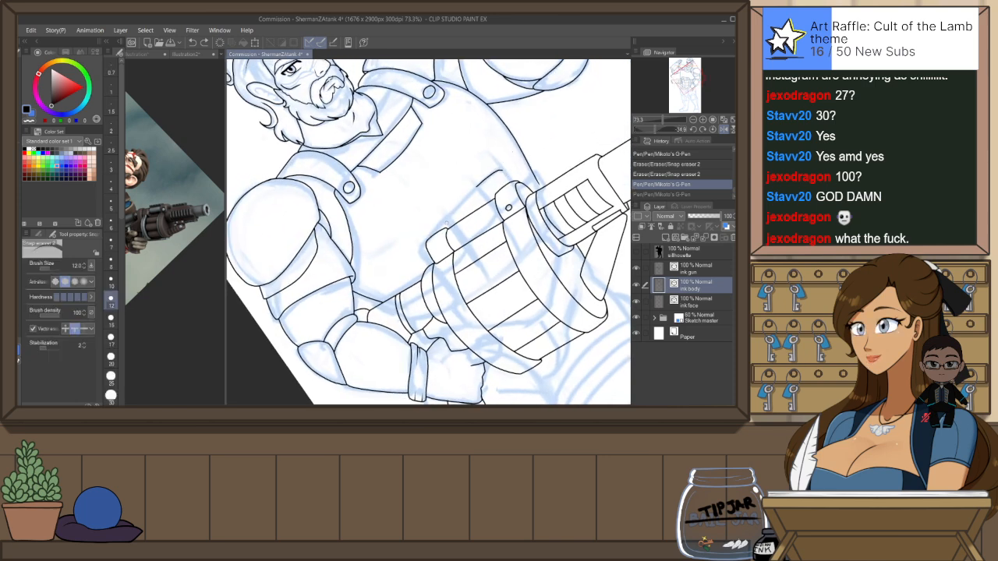
{"action": "scroll", "coordinate": [446, 223], "scroll_direction": "up", "scroll_amount": 1}
{"action": "key", "text": "p"}
{"action": "mouse_move", "coordinate": [446, 215]}
{"action": "left_mouse_down"}
{"action": "mouse_move", "coordinate": [420, 245]}
{"action": "mouse_move", "coordinate": [427, 282]}
{"action": "left_mouse_up"}
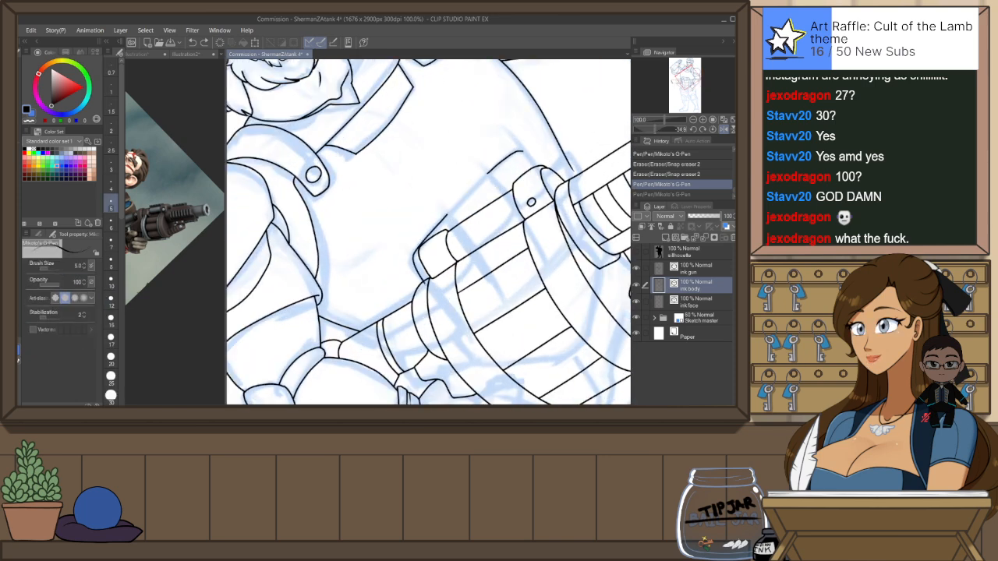
{"action": "key", "text": "ctrl+y"}
{"action": "mouse_move", "coordinate": [449, 208]}
{"action": "left_mouse_down"}
{"action": "mouse_move", "coordinate": [489, 167]}
{"action": "mouse_move", "coordinate": [551, 151]}
{"action": "left_mouse_up"}
{"action": "key", "text": "ctrl+@"}
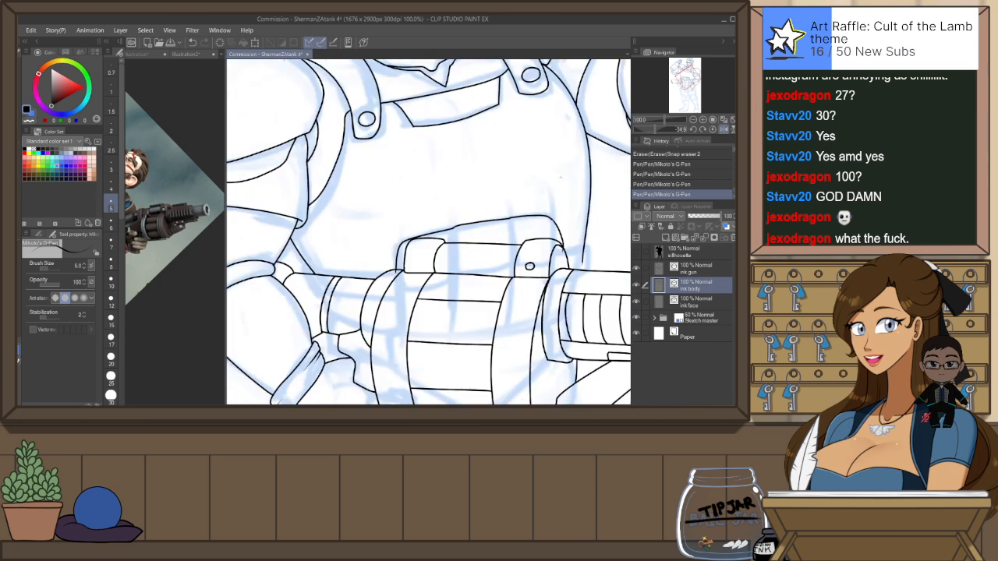
Redraw the waist piece's short front side from its top corner down to the gun's front bracket, undoing unsatisfactory strokes
{"action": "key", "text": "h"}
{"action": "mouse_move", "coordinate": [316, 226]}
{"action": "left_mouse_down"}
{"action": "mouse_move", "coordinate": [385, 215]}
{"action": "mouse_move", "coordinate": [364, 237]}
{"action": "left_mouse_up"}
{"action": "scroll", "coordinate": [377, 215], "scroll_direction": "up", "scroll_amount": 1}
{"action": "key", "text": "ctrl+z"}
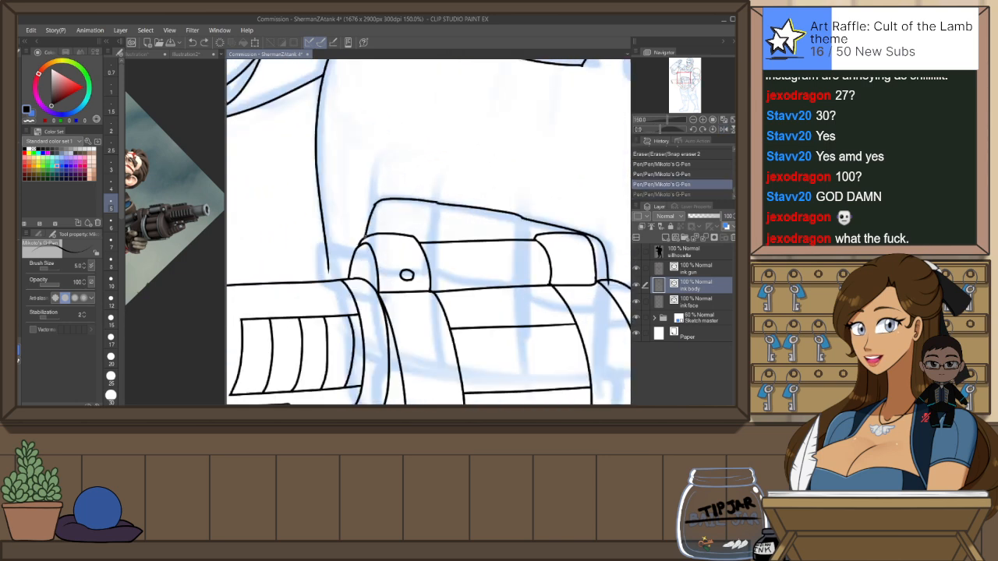
{"action": "key", "text": "ctrl+z"}
{"action": "left_click_drag", "start_coordinate": [378, 202], "coordinate": [365, 236]}
{"action": "key", "text": "ctrl+z"}
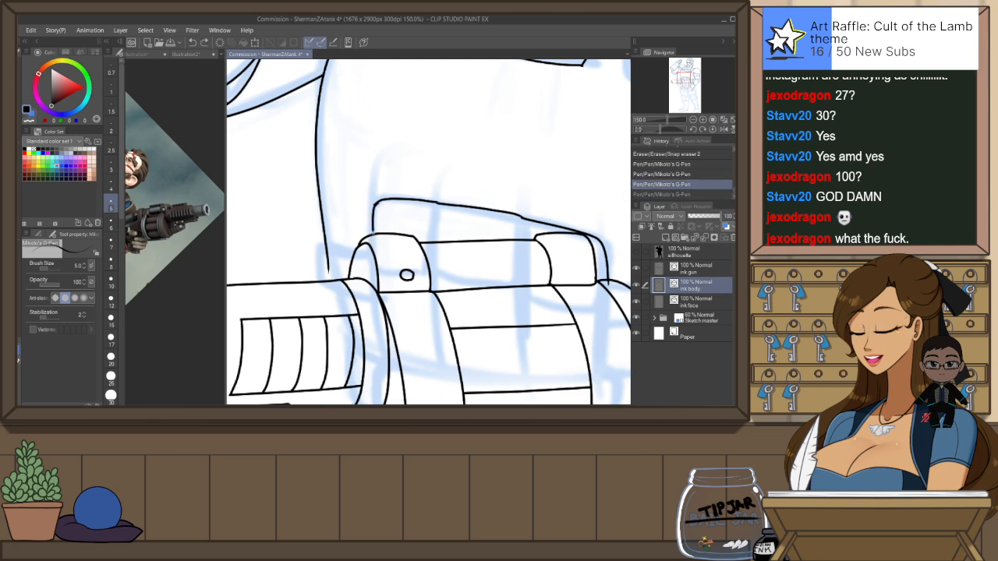
{"action": "left_click_drag", "start_coordinate": [378, 201], "coordinate": [371, 234]}
{"action": "key", "text": "ctrl+z"}
{"action": "key", "text": "ctrl+z"}
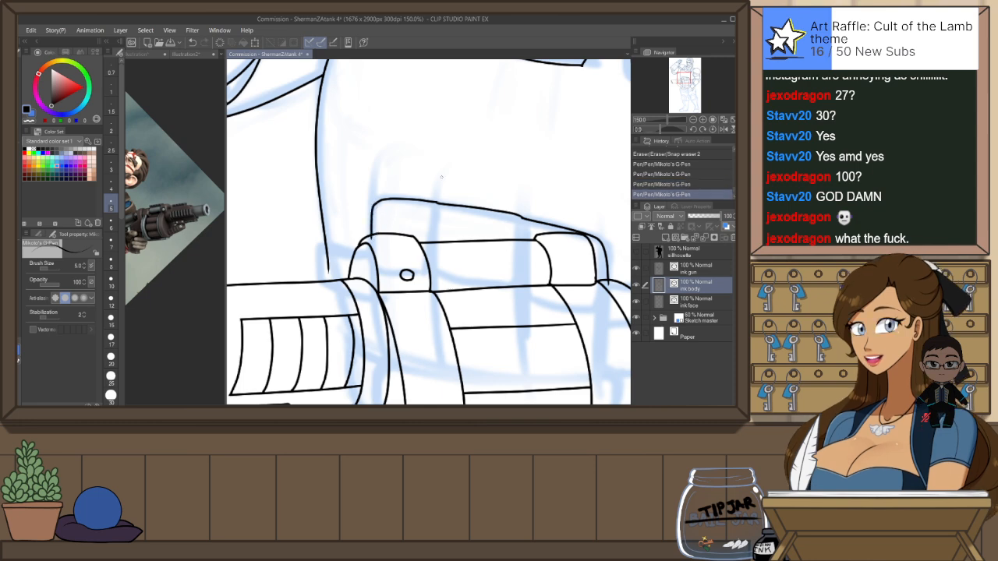
Ink two short dividing lines across the waist piece and erase the line ends that overlap the gun
{"action": "left_click_drag", "start_coordinate": [433, 204], "coordinate": [430, 248]}
{"action": "mouse_move", "coordinate": [521, 217]}
{"action": "left_mouse_down"}
{"action": "mouse_move", "coordinate": [520, 249]}
{"action": "mouse_move", "coordinate": [524, 240]}
{"action": "left_mouse_up"}
{"action": "key", "text": "e"}
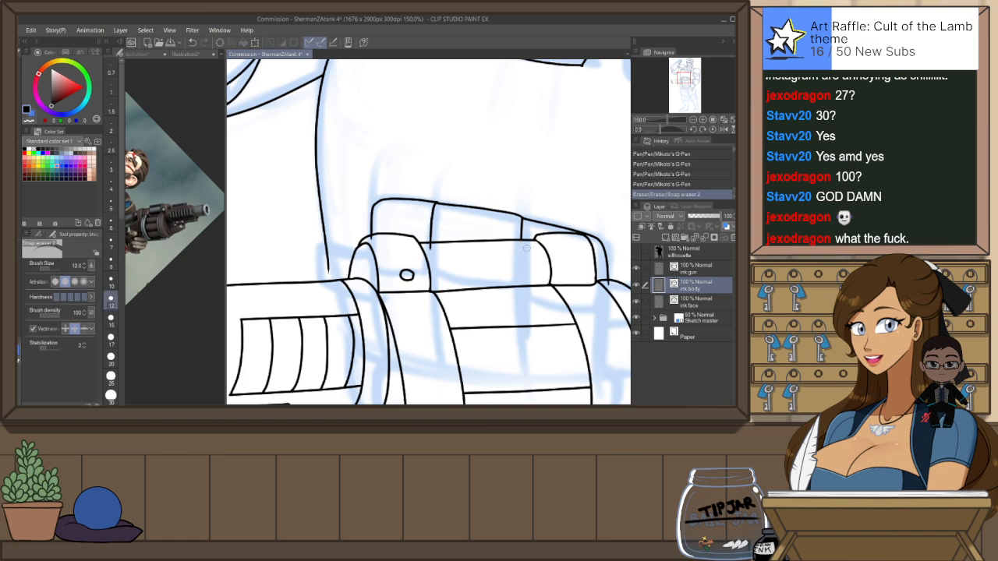
{"action": "left_click", "coordinate": [431, 247]}
{"action": "left_click", "coordinate": [374, 237]}
{"action": "left_click", "coordinate": [609, 283]}
{"action": "mouse_move", "coordinate": [606, 305]}
{"action": "left_mouse_down"}
{"action": "mouse_move", "coordinate": [584, 301]}
{"action": "mouse_move", "coordinate": [559, 320]}
{"action": "left_mouse_up"}
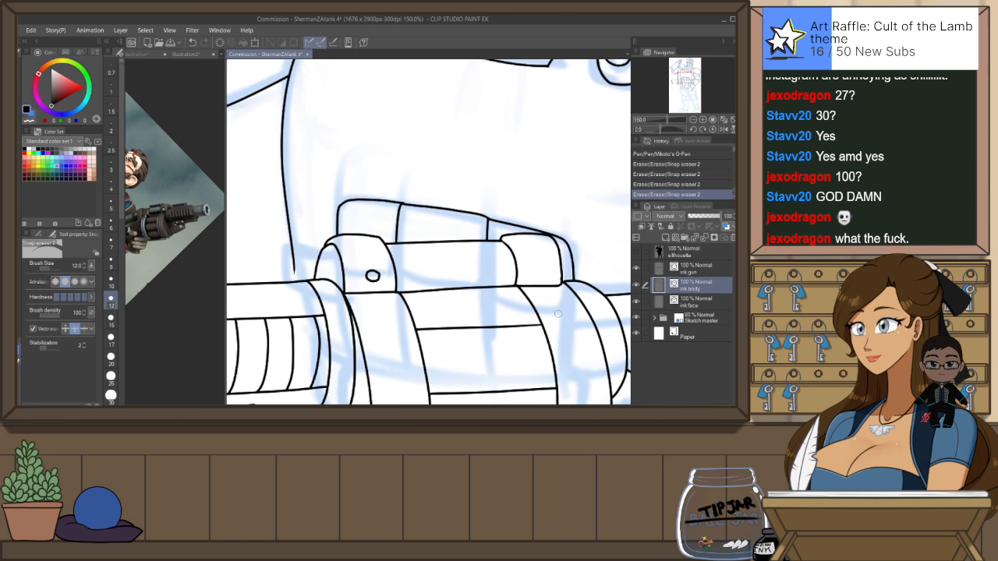
Ink the small waist-edge segment between the torso outline and the gun's front bracket, and erase its overlapping line ends
{"action": "scroll", "coordinate": [452, 226], "scroll_direction": "down", "scroll_amount": 2}
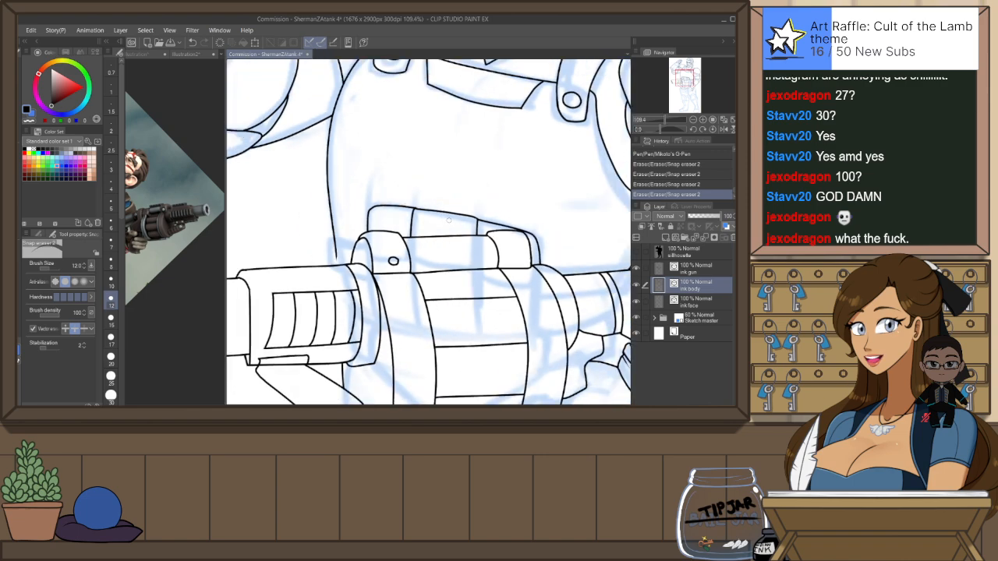
{"action": "scroll", "coordinate": [539, 226], "scroll_direction": "up", "scroll_amount": 2}
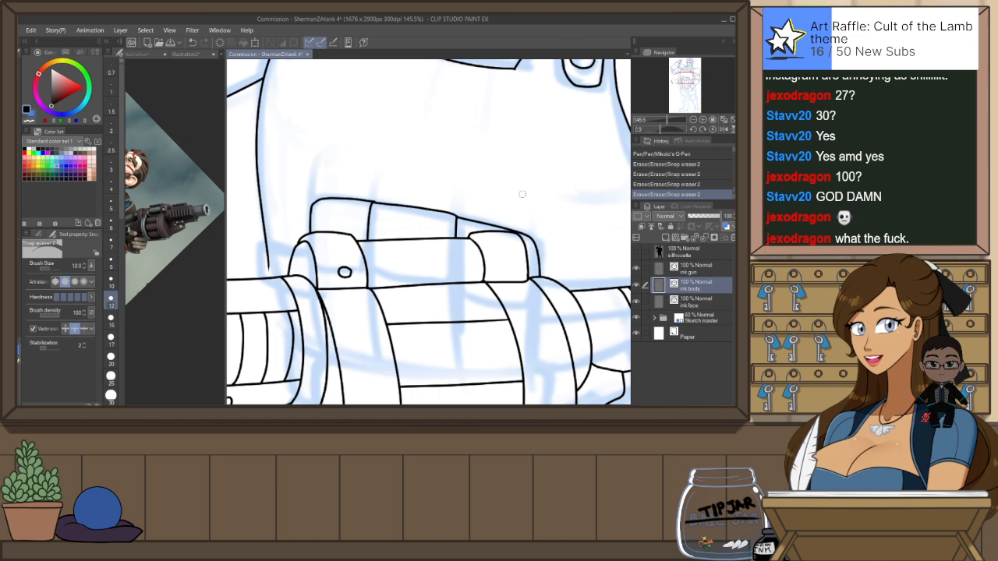
{"action": "key", "text": "p"}
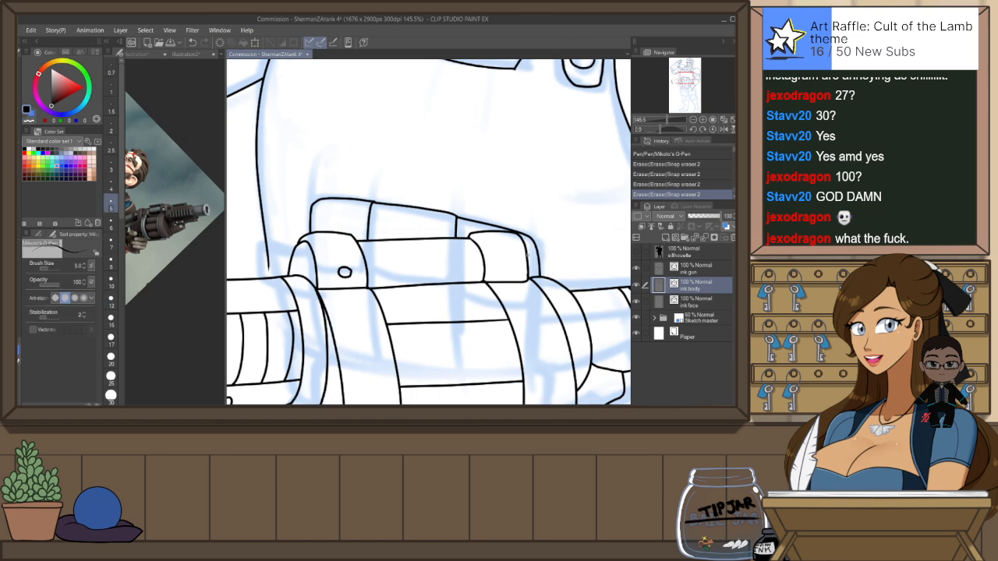
{"action": "scroll", "coordinate": [528, 254], "scroll_direction": "down", "scroll_amount": 5}
{"action": "left_click_drag", "start_coordinate": [556, 313], "coordinate": [533, 224]}
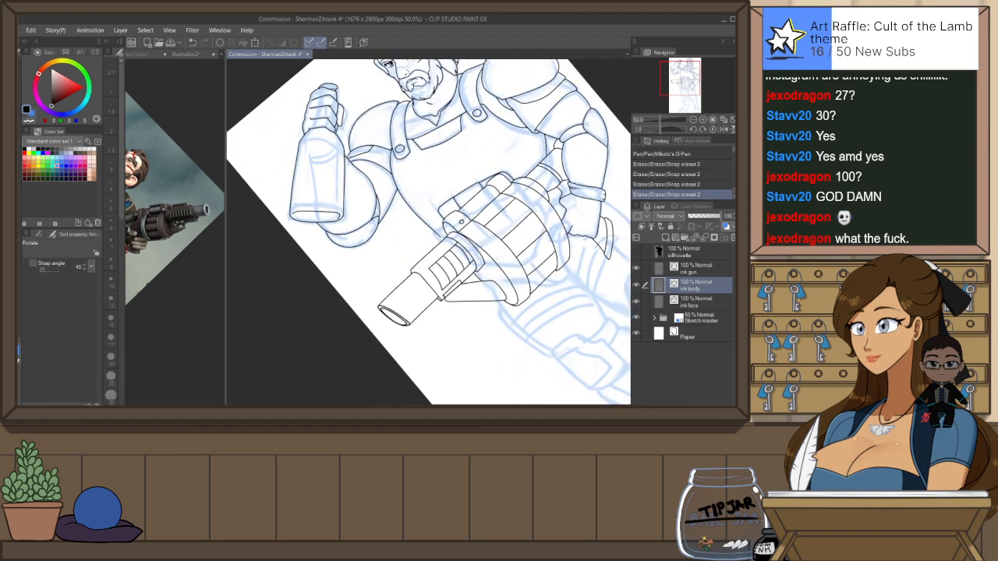
{"action": "scroll", "coordinate": [444, 230], "scroll_direction": "up", "scroll_amount": 3}
{"action": "left_click_drag", "start_coordinate": [443, 224], "coordinate": [428, 236]}
{"action": "key", "text": "ctrl+z"}
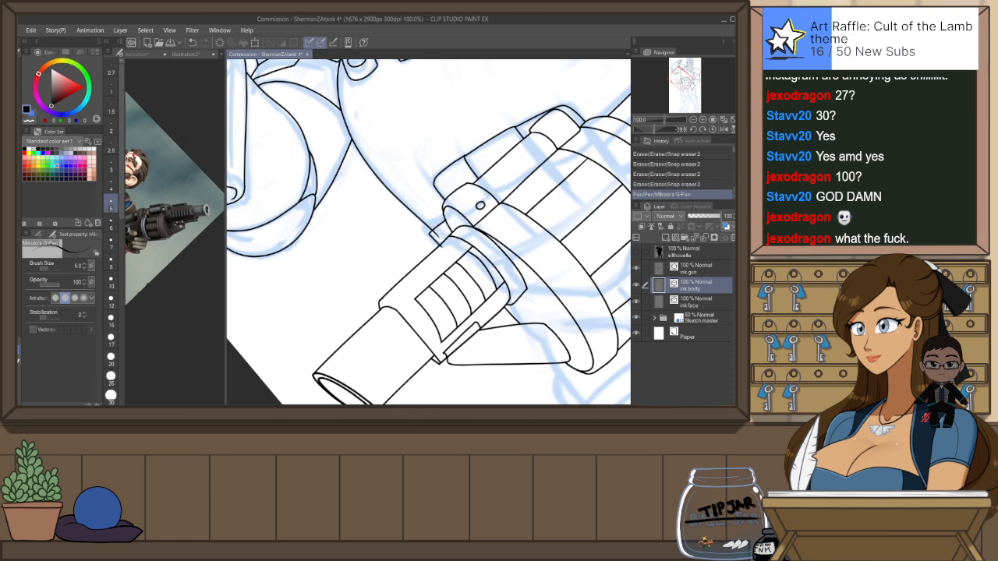
{"action": "key", "text": "ctrl+z"}
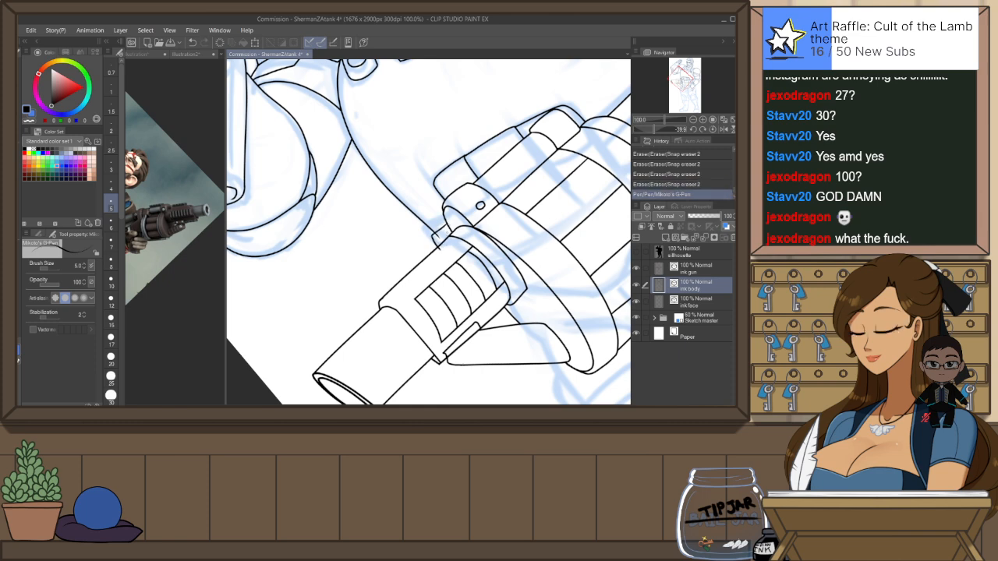
{"action": "left_click_drag", "start_coordinate": [438, 232], "coordinate": [430, 243]}
{"action": "key", "text": "e"}
{"action": "left_click", "coordinate": [451, 222]}
{"action": "left_click", "coordinate": [449, 221]}
{"action": "left_click", "coordinate": [448, 226]}
{"action": "left_click", "coordinate": [443, 234]}
{"action": "left_click", "coordinate": [444, 243]}
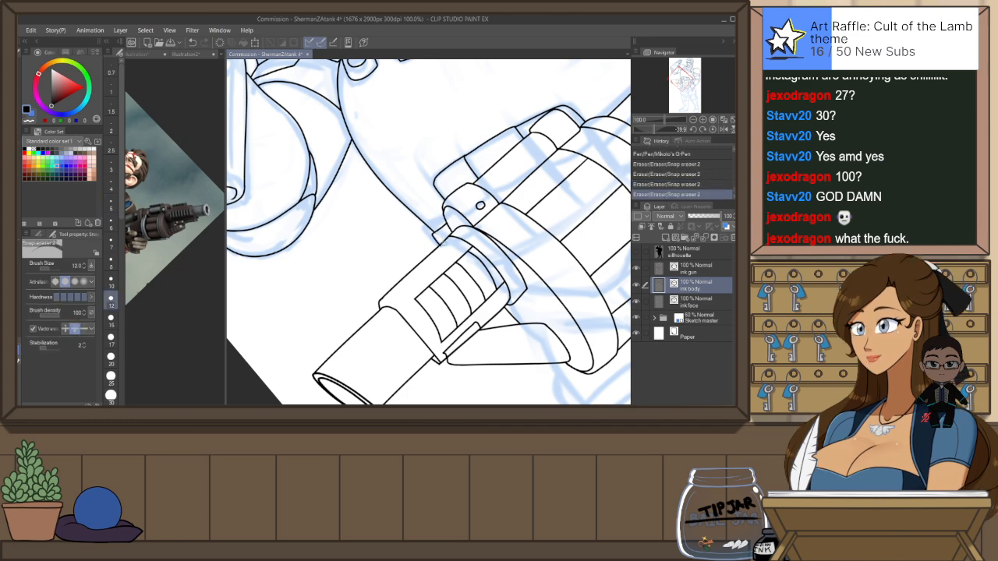
Ink the lower torso edge along the top of the gun's rear cylinder in a mirrored, rotated view, redrawing the first stroke
{"action": "key", "text": "h"}
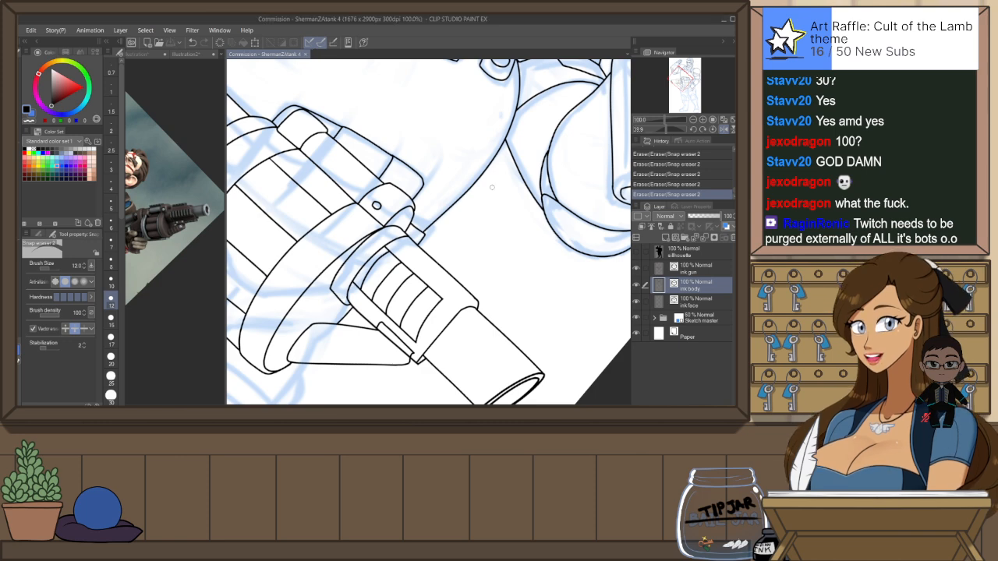
{"action": "scroll", "coordinate": [491, 186], "scroll_direction": "down", "scroll_amount": 2}
{"action": "scroll", "coordinate": [491, 186], "scroll_direction": "down", "scroll_amount": 2}
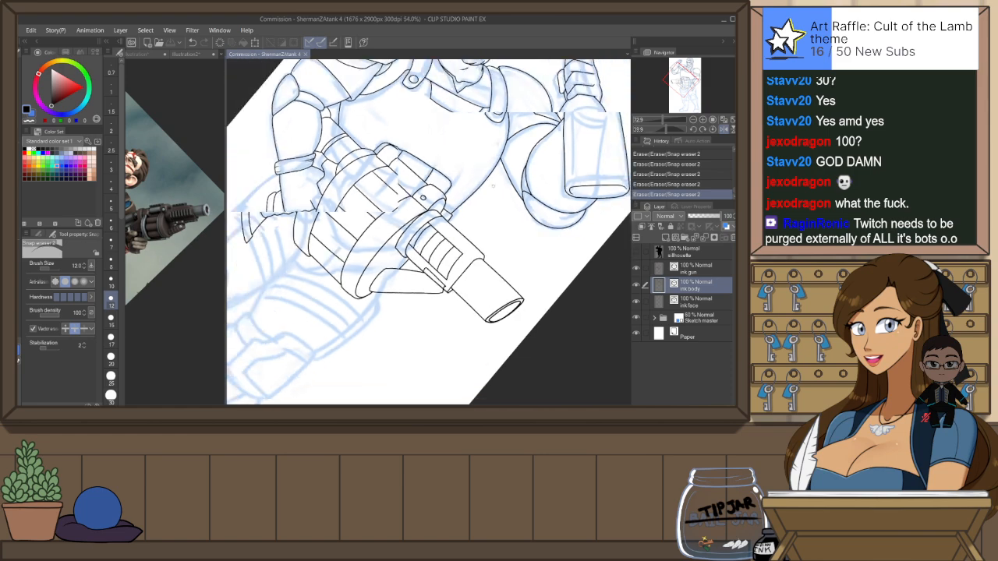
{"action": "scroll", "coordinate": [492, 186], "scroll_direction": "down", "scroll_amount": 2}
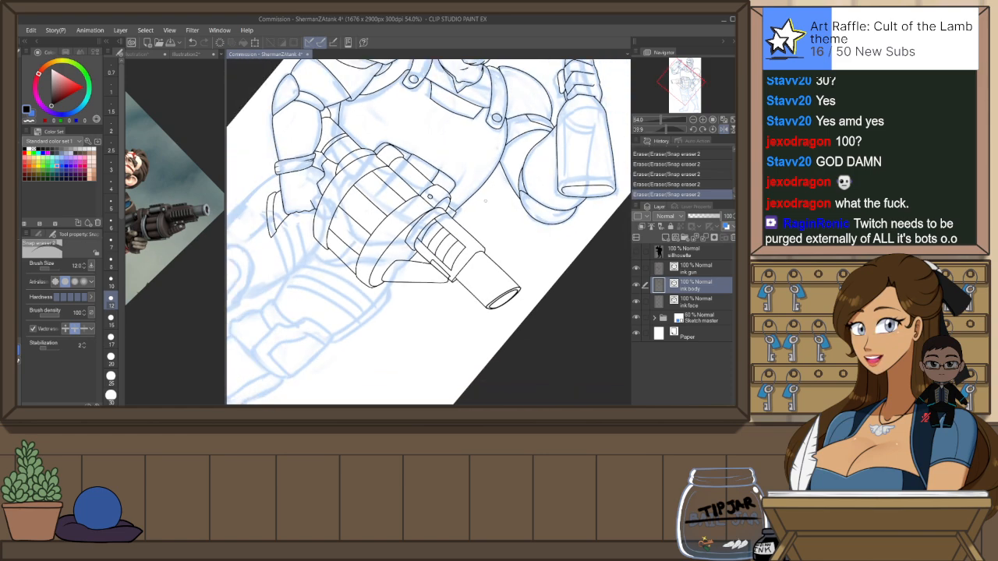
{"action": "scroll", "coordinate": [491, 186], "scroll_direction": "up", "scroll_amount": 5}
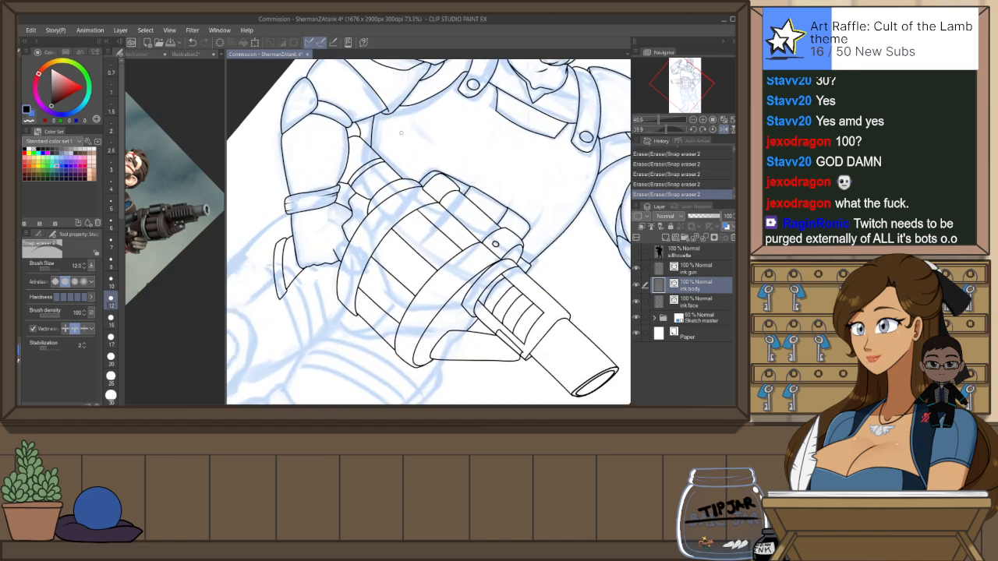
{"action": "key", "text": "r"}
{"action": "mouse_move", "coordinate": [396, 120]}
{"action": "left_mouse_down"}
{"action": "mouse_move", "coordinate": [343, 182]}
{"action": "mouse_move", "coordinate": [252, 228]}
{"action": "left_mouse_up"}
{"action": "key", "text": "p"}
{"action": "left_click_drag", "start_coordinate": [392, 227], "coordinate": [368, 261]}
{"action": "key", "text": "ctrl+z"}
{"action": "left_click_drag", "start_coordinate": [394, 225], "coordinate": [369, 260]}
Trim the overshooting ends of the new lower torso line with the Snap eraser and return the canvas to upright
{"action": "key", "text": "e"}
{"action": "left_click", "coordinate": [394, 248]}
{"action": "key", "text": "ctrl+z"}
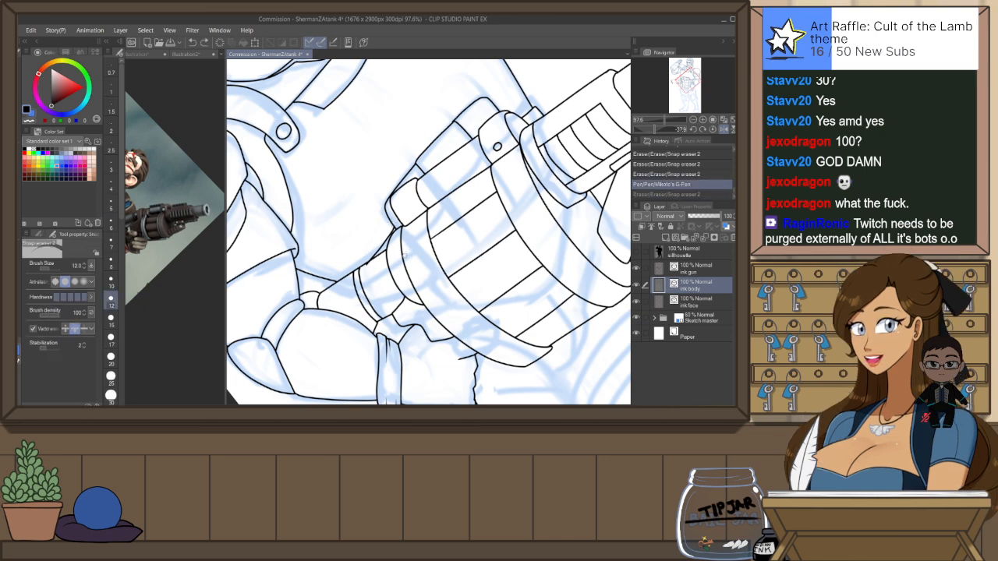
{"action": "key", "text": "ctrl+z"}
{"action": "key", "text": "p"}
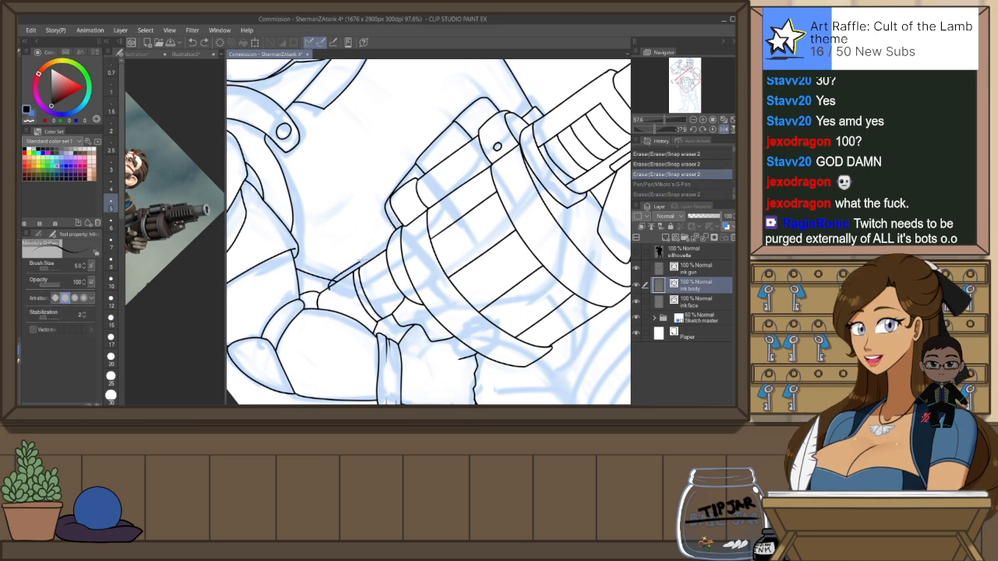
{"action": "key", "text": "ctrl+y"}
{"action": "key", "text": "ctrl+y"}
{"action": "key", "text": "e"}
{"action": "left_click", "coordinate": [334, 282]}
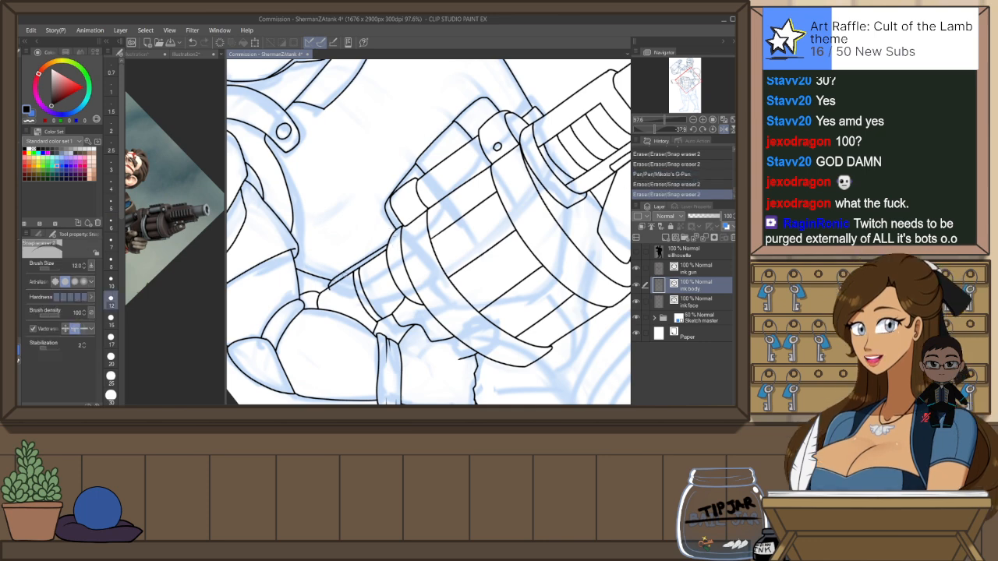
{"action": "left_click", "coordinate": [335, 285]}
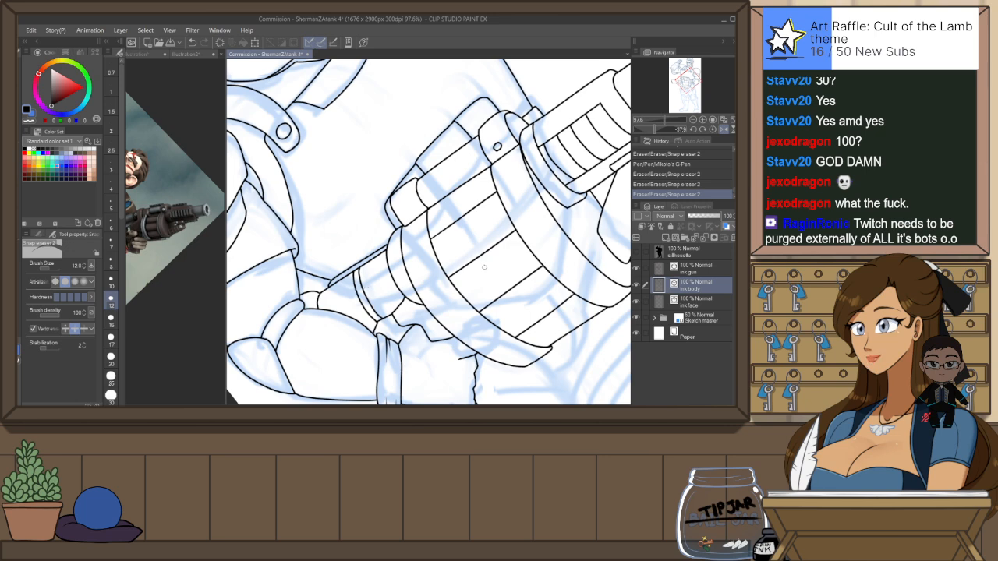
{"action": "key", "text": "ctrl+at"}
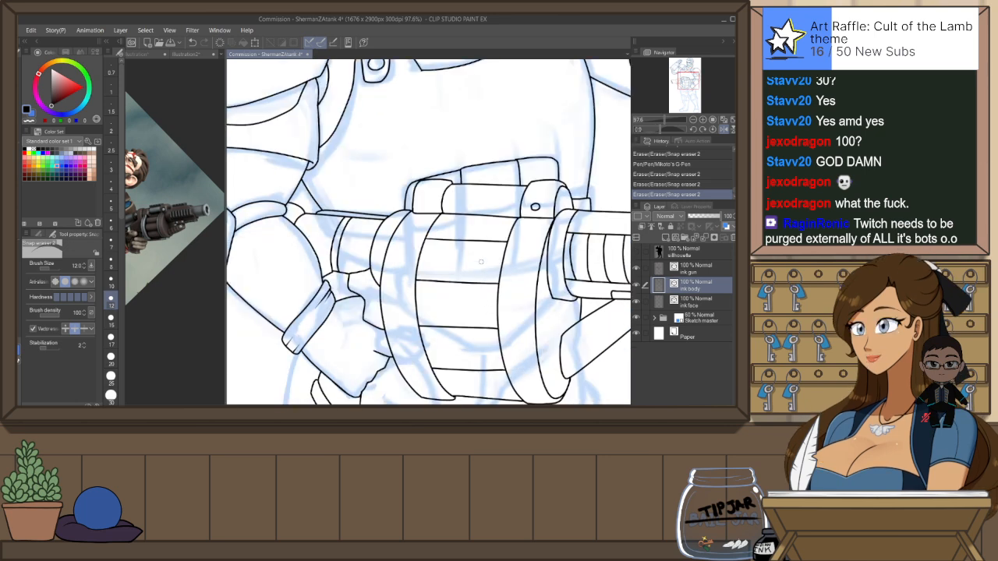
Try erasing the line overlap at the gun's rear bracket corner, make the ink gun layer active, and undo the last erasure
{"action": "scroll", "coordinate": [415, 208], "scroll_direction": "up", "scroll_amount": 1}
{"action": "left_click", "coordinate": [416, 209]}
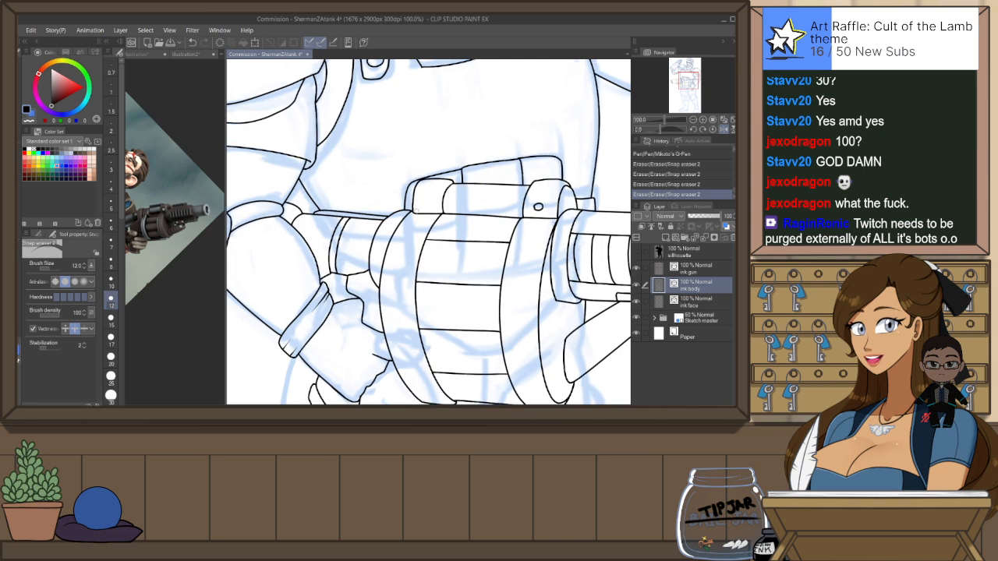
{"action": "left_click", "coordinate": [415, 211]}
{"action": "key", "text": "alt+]"}
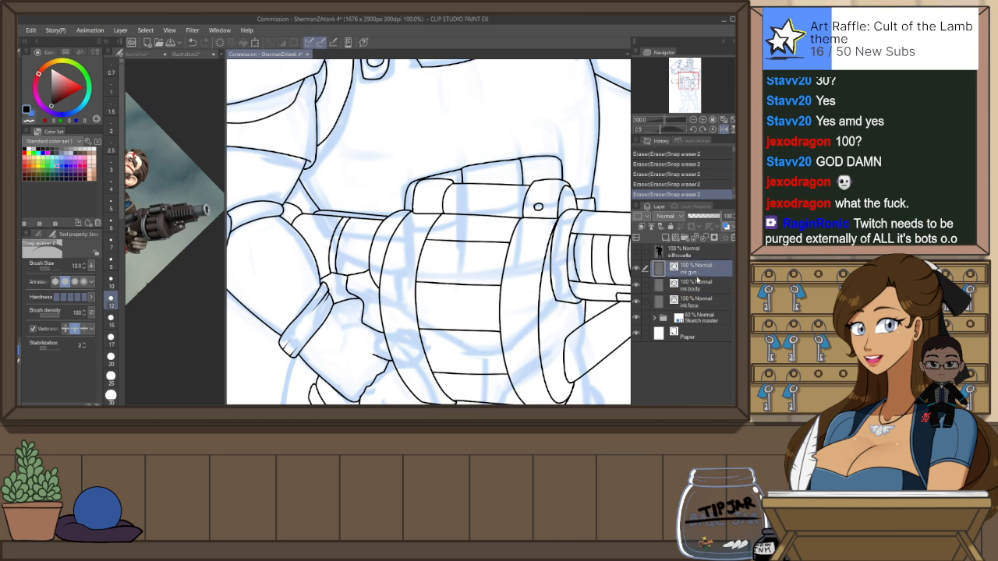
{"action": "scroll", "coordinate": [419, 204], "scroll_direction": "up", "scroll_amount": 1}
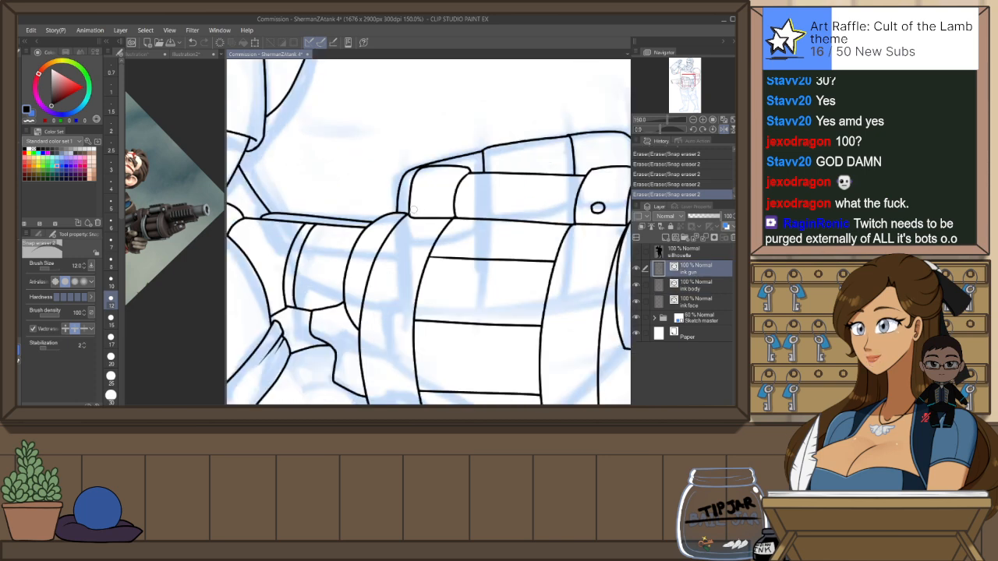
{"action": "key", "text": "ctrl+z"}
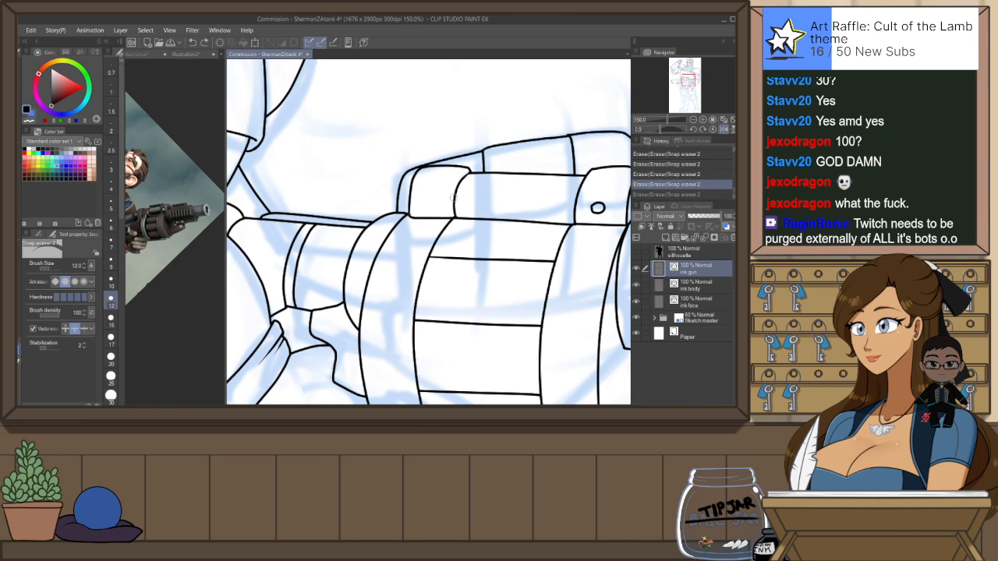
Adjust the rear bracket's vector lines in a mirrored view, stretching its bottom edge toward the cylinder outline
{"action": "key", "text": "h"}
{"action": "key", "text": "o"}
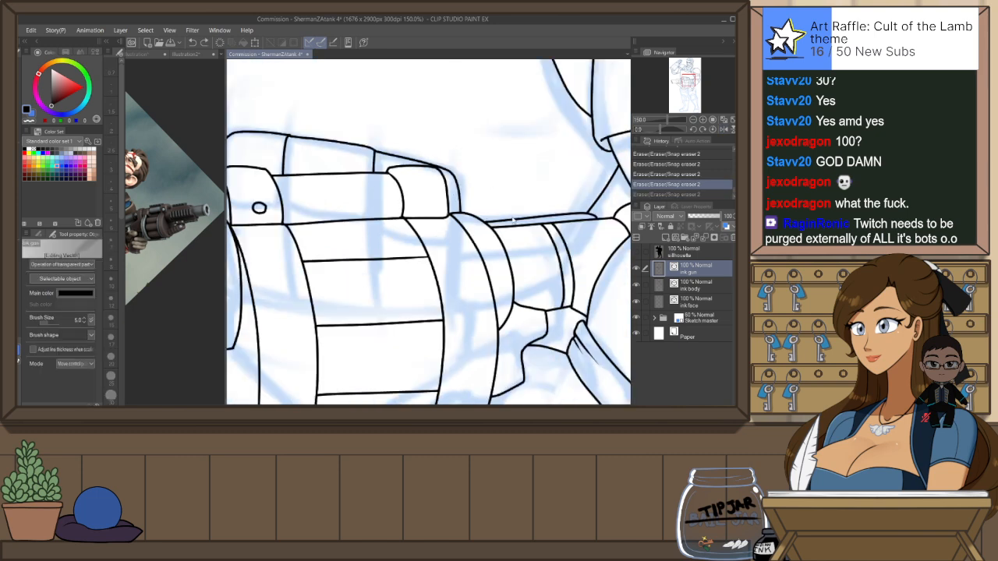
{"action": "scroll", "coordinate": [484, 199], "scroll_direction": "up", "scroll_amount": 1}
{"action": "left_click", "coordinate": [421, 218]}
{"action": "left_click_drag", "start_coordinate": [425, 215], "coordinate": [427, 206]}
{"action": "left_click", "coordinate": [457, 167]}
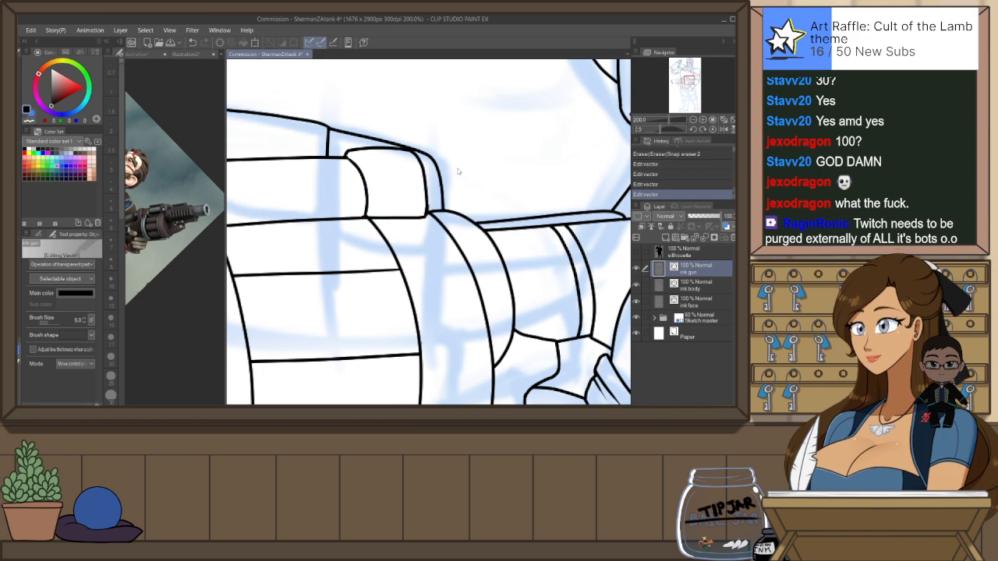
{"action": "left_click", "coordinate": [429, 213]}
{"action": "scroll", "coordinate": [433, 218], "scroll_direction": "up", "scroll_amount": 2}
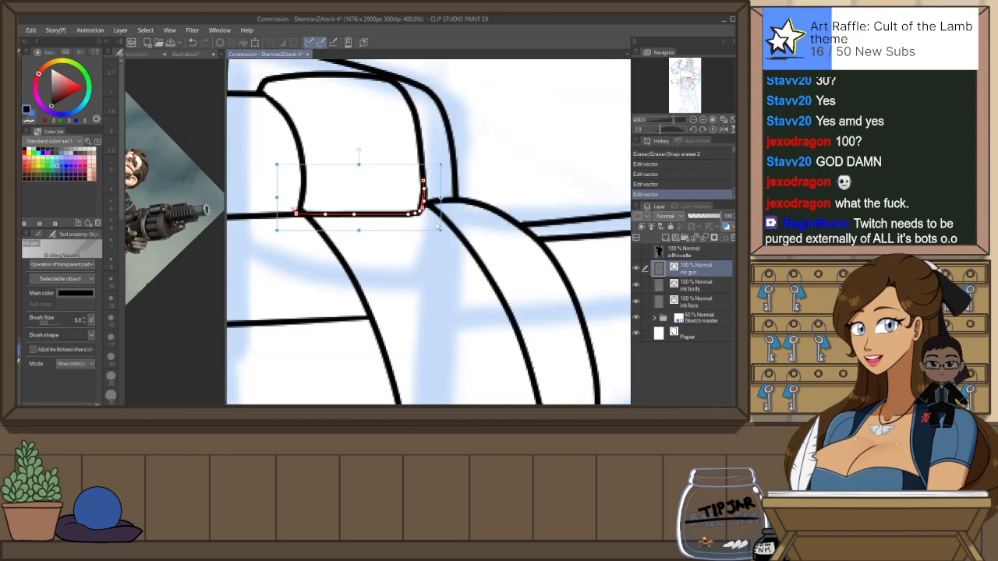
{"action": "left_click_drag", "start_coordinate": [441, 231], "coordinate": [448, 225]}
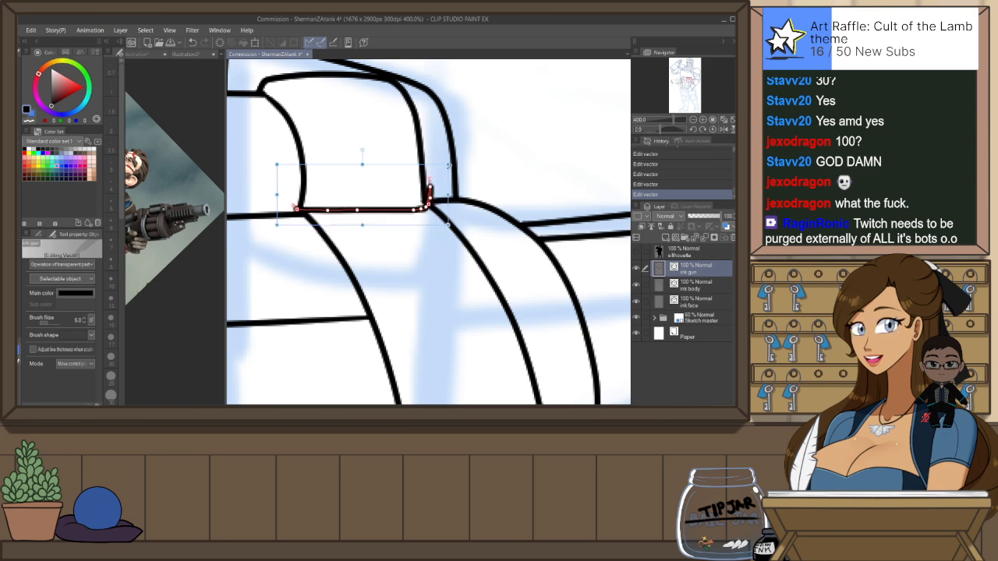
Trim the overshooting line ends at both lower corners of the rear bracket with the Snap eraser
{"action": "key", "text": "e"}
{"action": "left_click", "coordinate": [434, 186]}
{"action": "left_click", "coordinate": [430, 193]}
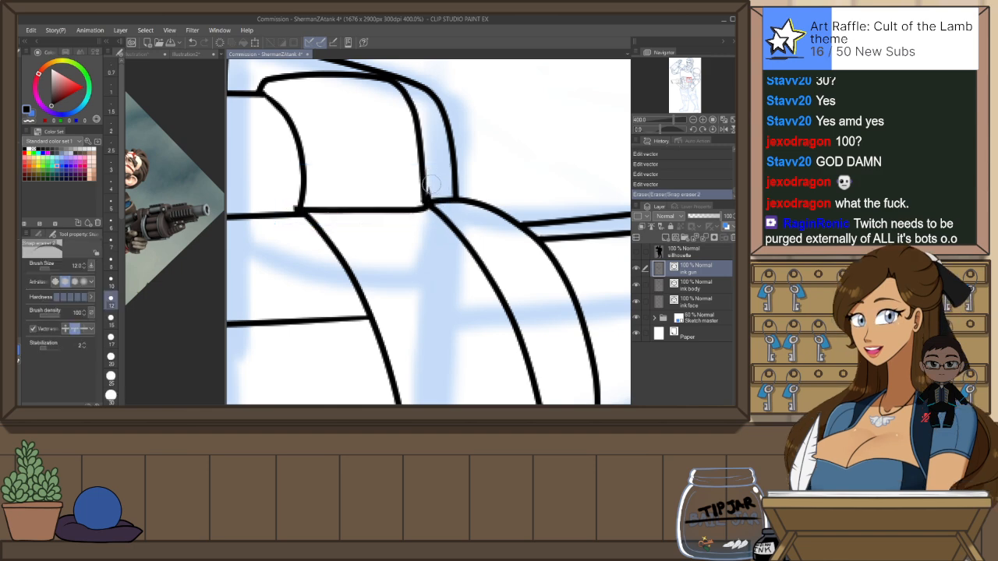
{"action": "left_click", "coordinate": [430, 192]}
{"action": "left_click", "coordinate": [306, 202]}
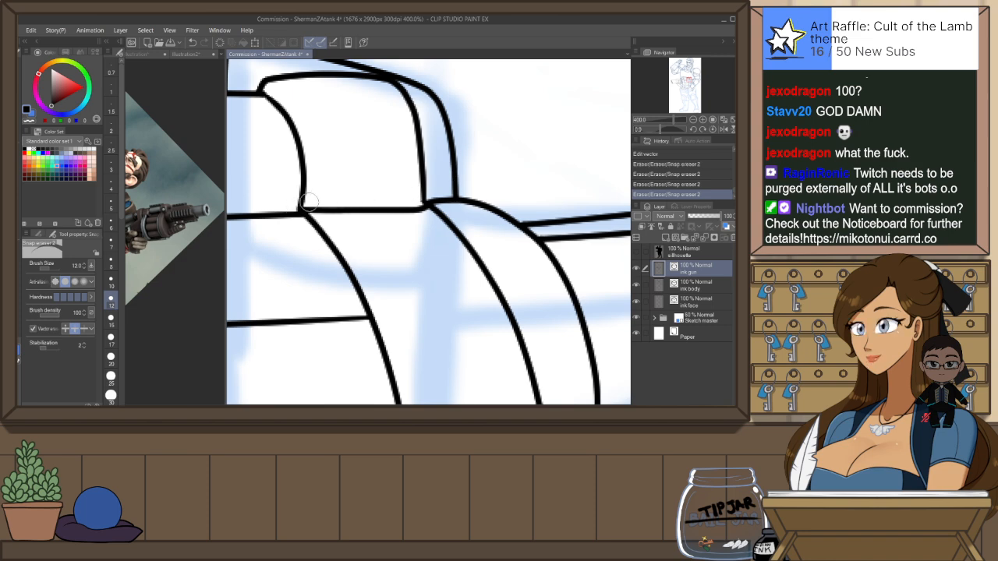
Reshape the rear bracket's side line to meet the widened bottom corner and erase the leftover line end there
{"action": "key", "text": "o"}
{"action": "left_click", "coordinate": [426, 198]}
{"action": "left_click_drag", "start_coordinate": [441, 219], "coordinate": [448, 224]}
{"action": "key", "text": "e"}
{"action": "left_click", "coordinate": [423, 200]}
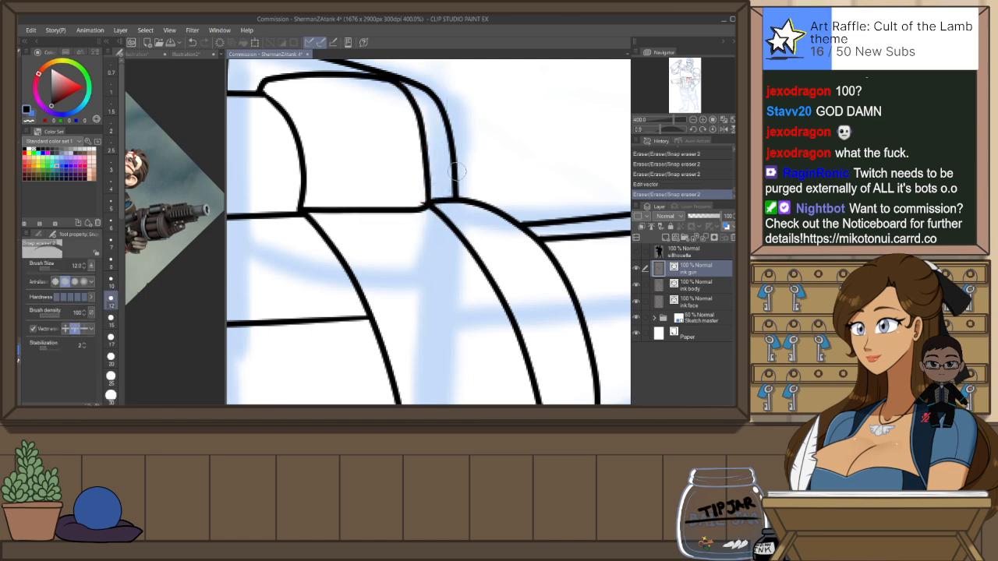
{"action": "left_click", "coordinate": [425, 202]}
{"action": "left_click", "coordinate": [441, 215], "text": "ctrl"}
{"action": "mouse_move", "coordinate": [427, 205]}
{"action": "left_mouse_down"}
{"action": "mouse_move", "coordinate": [418, 208]}
{"action": "mouse_move", "coordinate": [427, 208]}
{"action": "left_mouse_up"}
{"action": "left_click", "coordinate": [509, 142]}
{"action": "scroll", "coordinate": [519, 184], "scroll_direction": "down", "scroll_amount": 5}
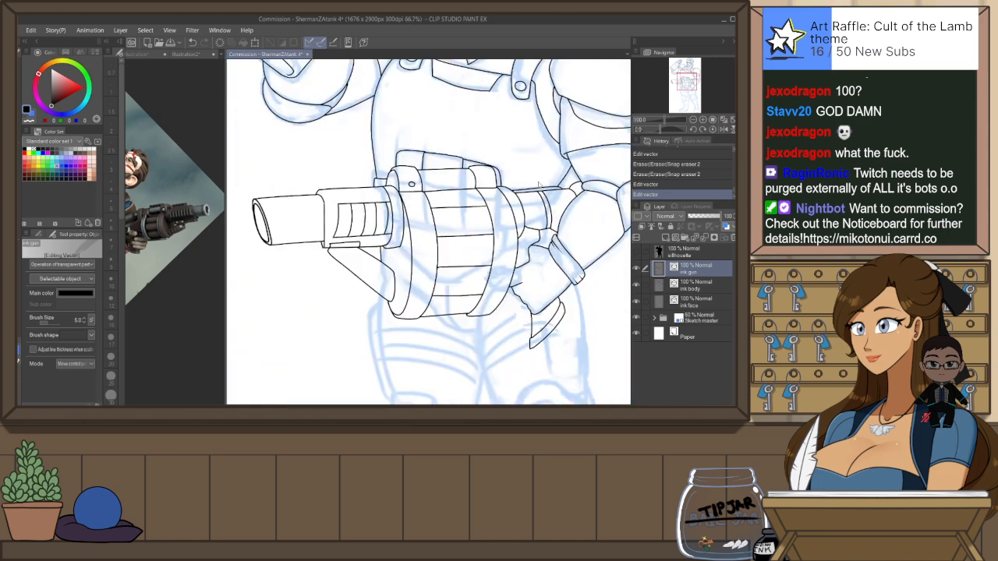
Ink the short lines between the gun's grip and the glove cuff with the G-Pen, redrawing the first attempts
{"action": "left_click_drag", "start_coordinate": [533, 187], "coordinate": [478, 192]}
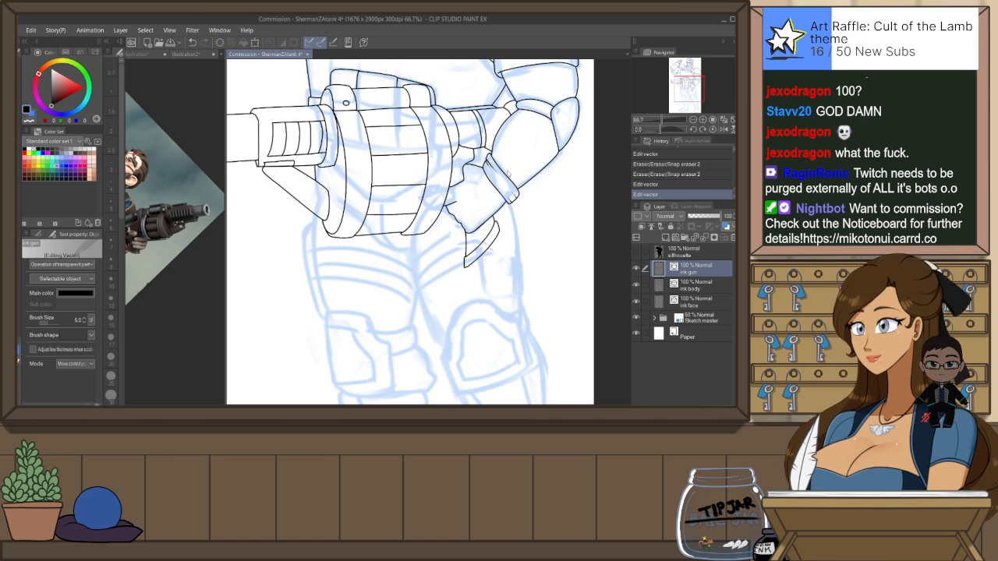
{"action": "key", "text": "p"}
{"action": "scroll", "coordinate": [483, 152], "scroll_direction": "up", "scroll_amount": 1}
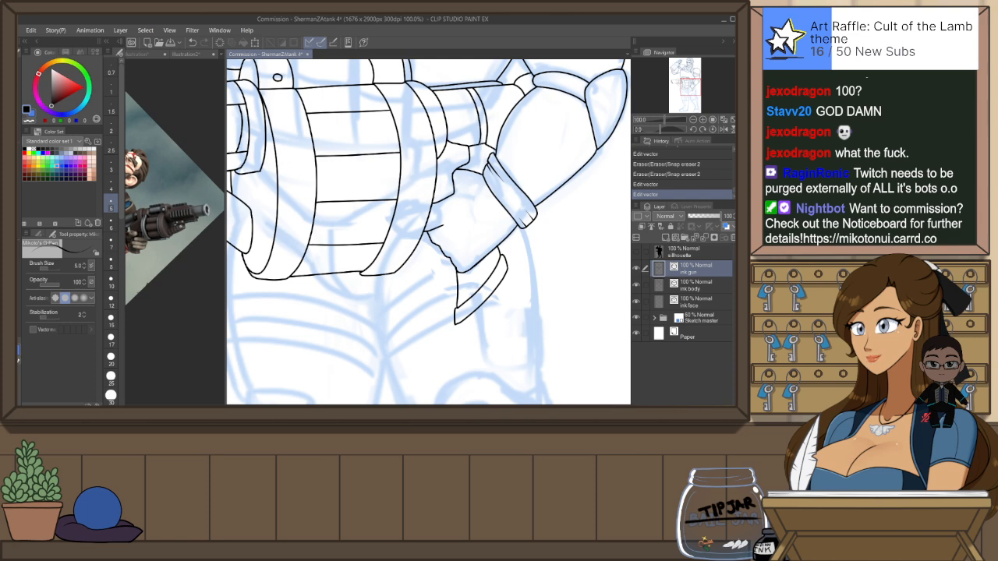
{"action": "left_click_drag", "start_coordinate": [485, 145], "coordinate": [499, 168]}
{"action": "key", "text": "ctrl+z"}
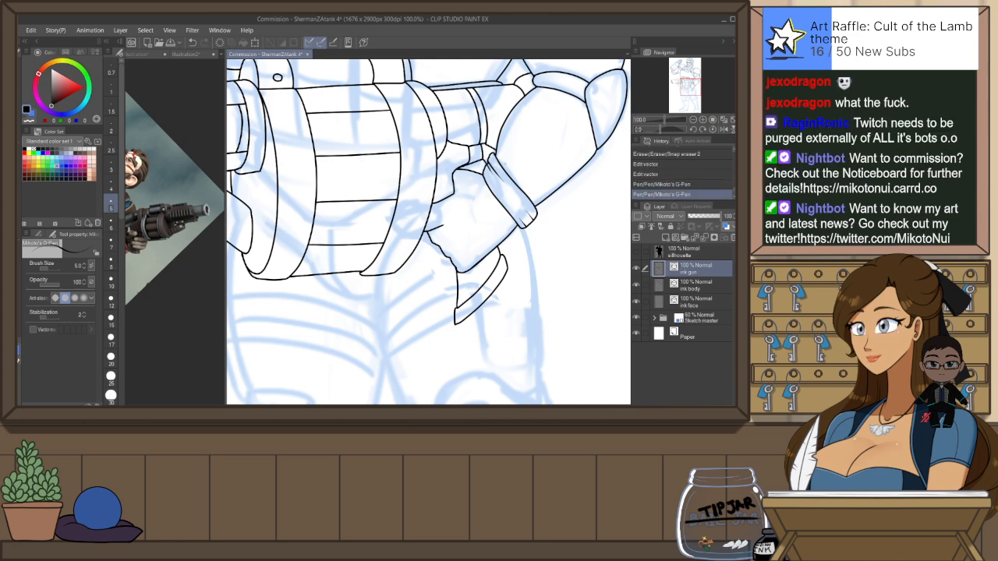
{"action": "key", "text": "ctrl+z"}
{"action": "left_click_drag", "start_coordinate": [480, 158], "coordinate": [489, 167]}
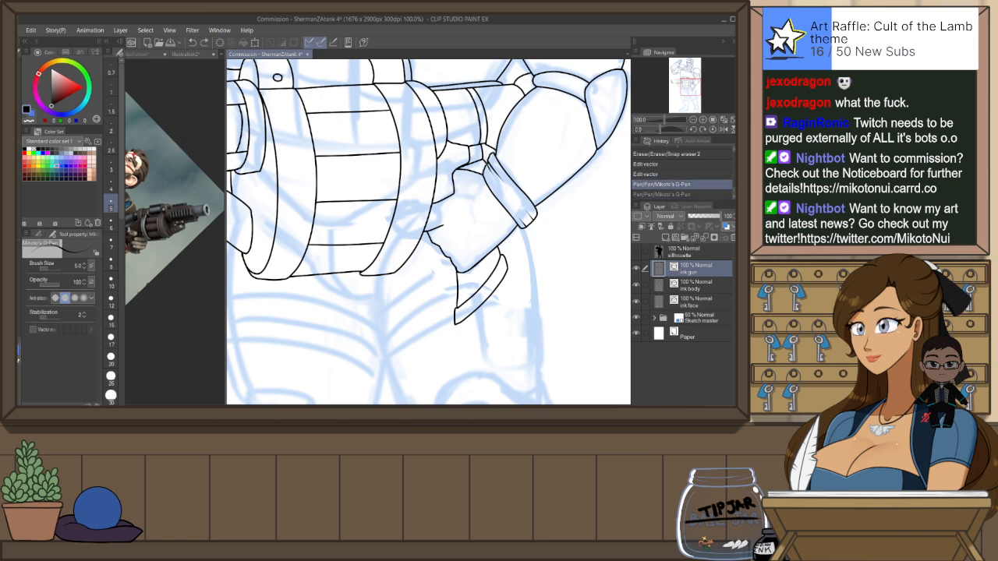
{"action": "scroll", "coordinate": [490, 192], "scroll_direction": "down", "scroll_amount": 2}
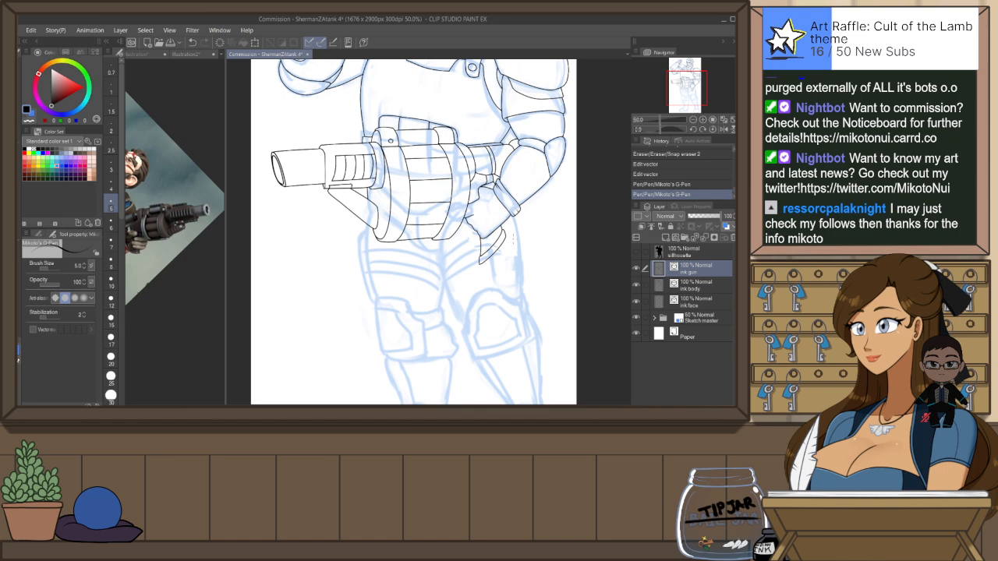
Draw the doubled outer edge of the thigh below the gun barrel with the Darker pencil, redrawing strokes until they fit the sketch
{"action": "left_click_drag", "start_coordinate": [519, 271], "coordinate": [510, 236]}
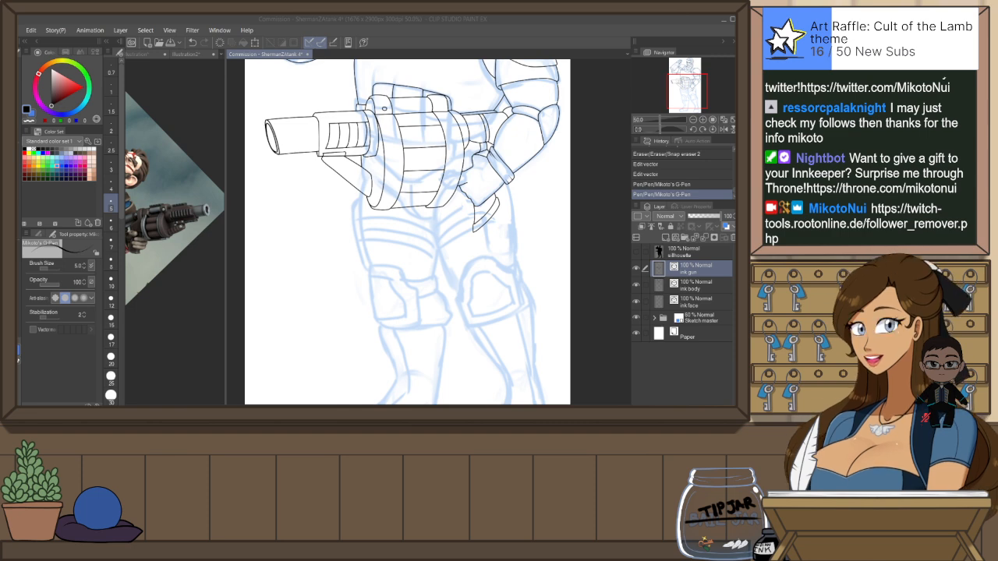
{"action": "left_click", "coordinate": [528, 53]}
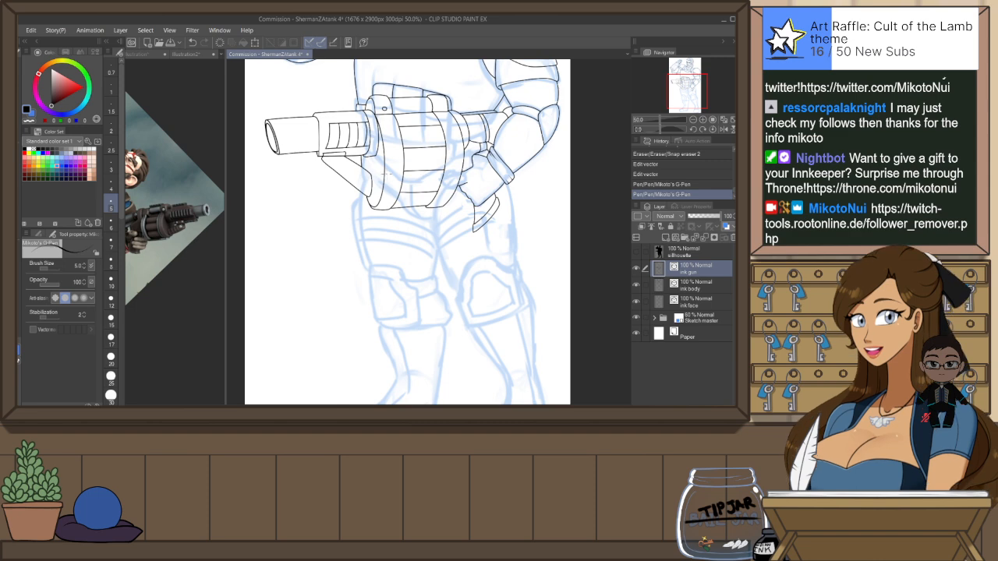
{"action": "key", "text": "p"}
{"action": "left_click_drag", "start_coordinate": [365, 198], "coordinate": [365, 269]}
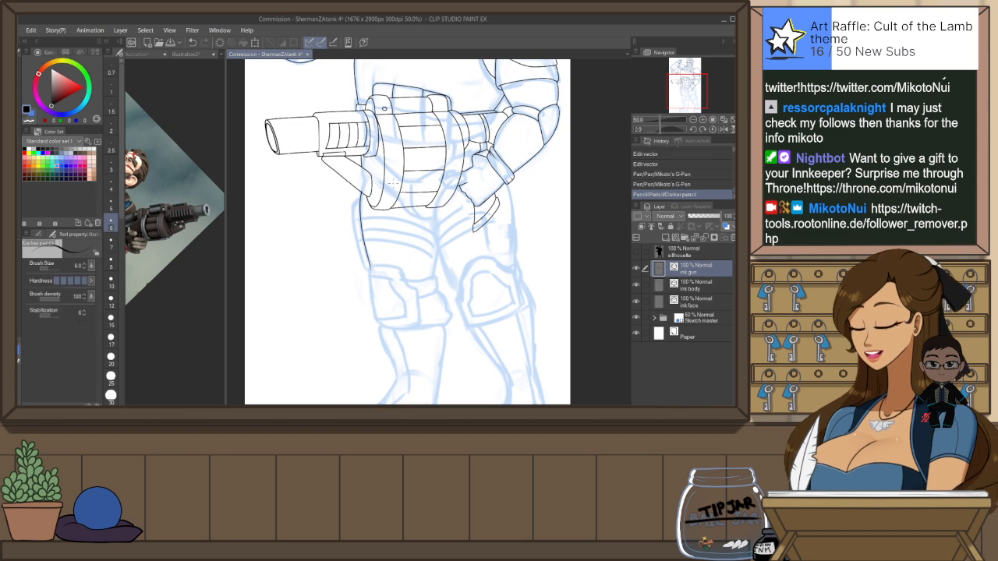
{"action": "key", "text": "ctrl+z"}
{"action": "left_click_drag", "start_coordinate": [362, 195], "coordinate": [371, 268]}
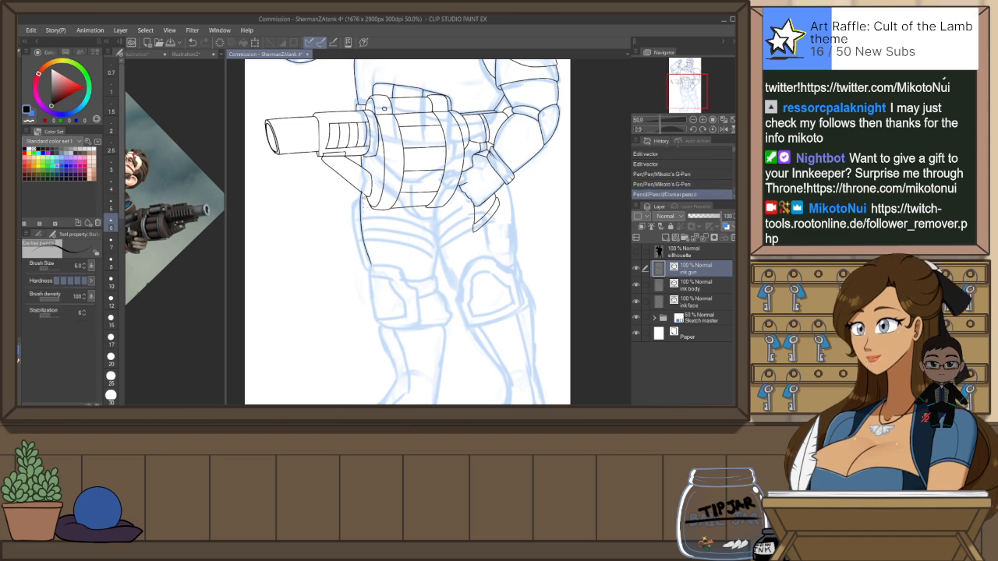
{"action": "left_click_drag", "start_coordinate": [359, 196], "coordinate": [371, 267]}
{"action": "scroll", "coordinate": [378, 192], "scroll_direction": "up", "scroll_amount": 1}
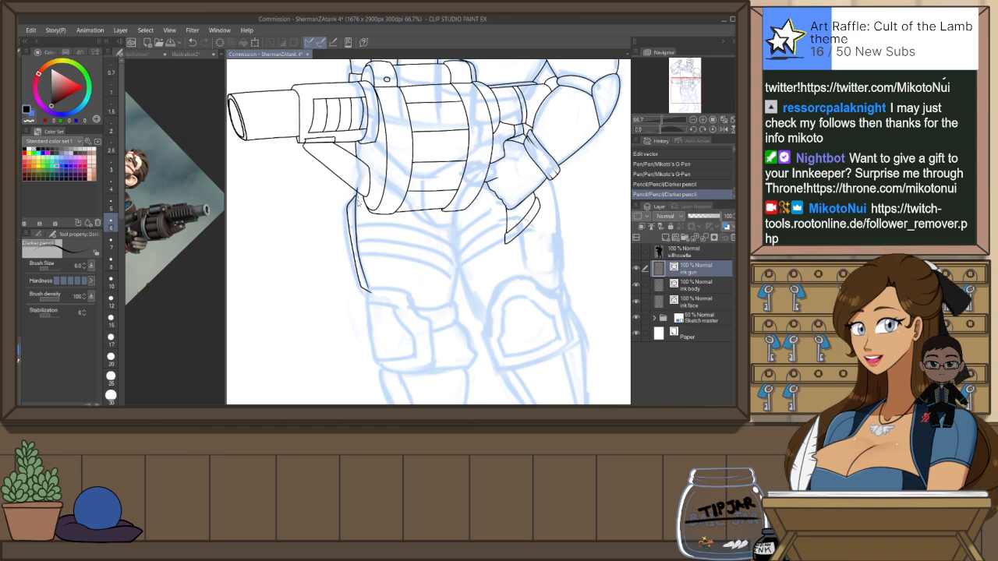
{"action": "key", "text": "ctrl+z"}
{"action": "left_click_drag", "start_coordinate": [350, 197], "coordinate": [369, 290]}
Clean up the overlapping line ends around the new thigh lines with the Snap eraser
{"action": "key", "text": "e"}
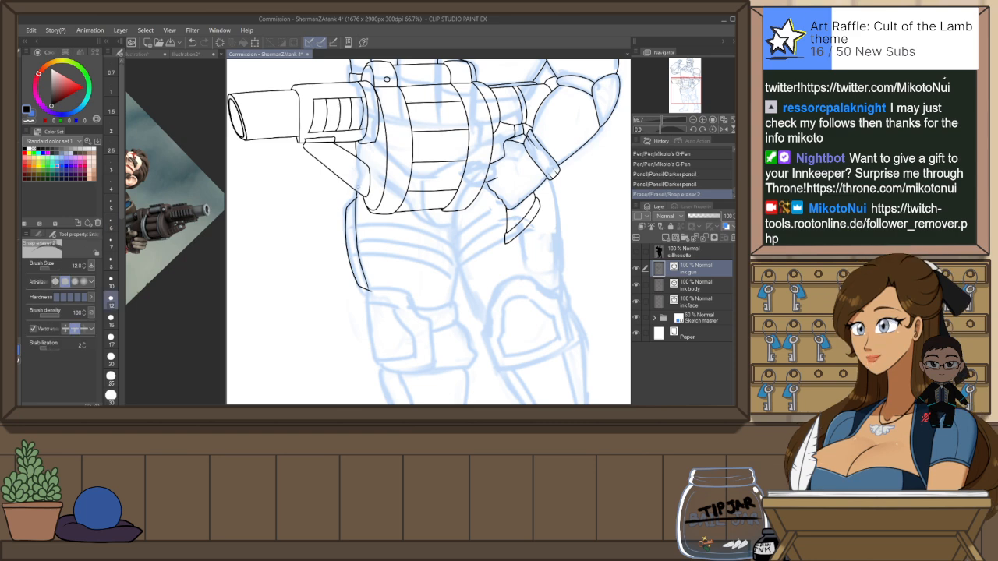
{"action": "left_click", "coordinate": [409, 224]}
{"action": "left_click", "coordinate": [409, 223]}
{"action": "left_click", "coordinate": [409, 223]}
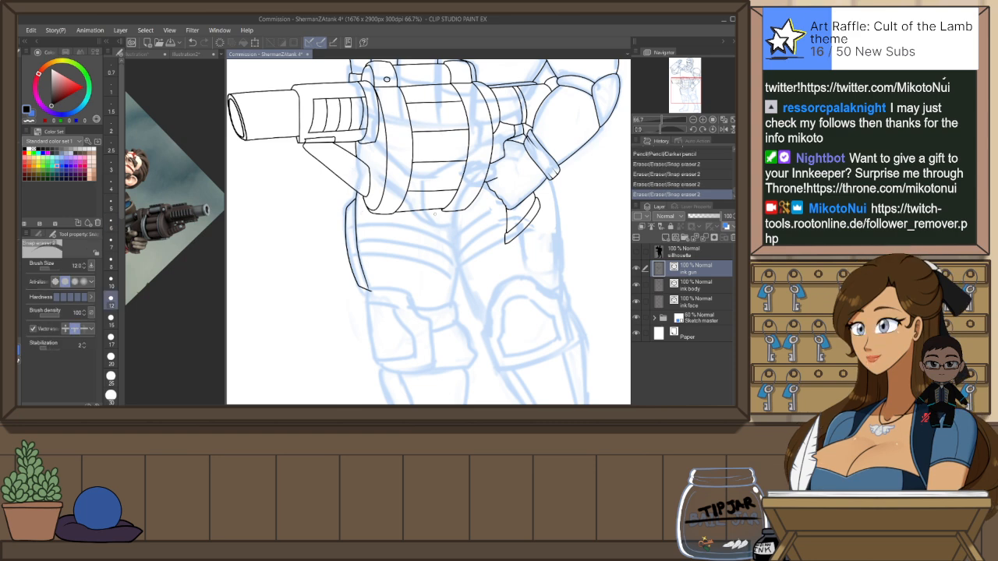
Adjust the inner line of the barrel-side thigh edge as a vector in a mirrored view, shifting its lower and upper ends slightly
{"action": "key", "text": "h"}
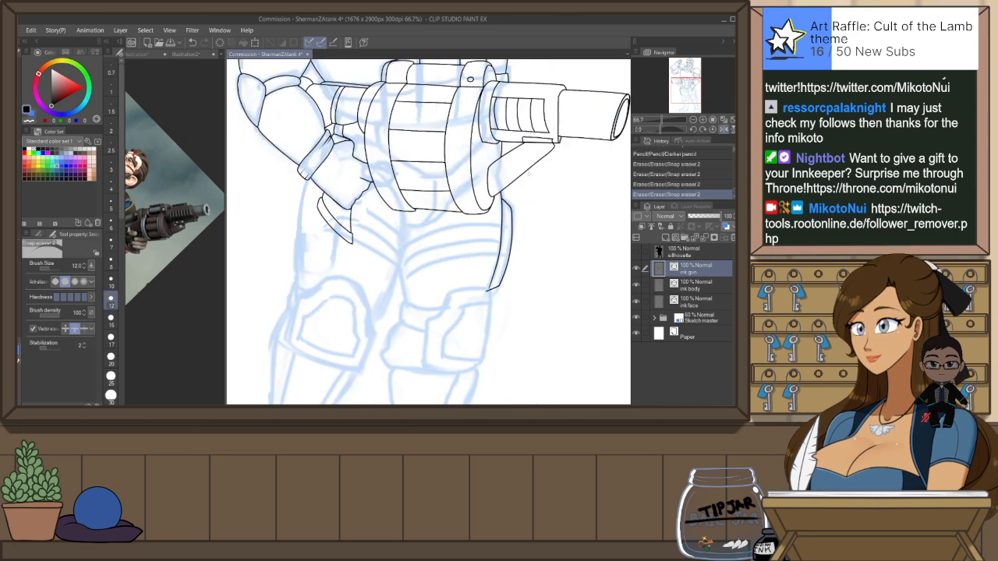
{"action": "key", "text": "o"}
{"action": "left_click", "coordinate": [499, 273]}
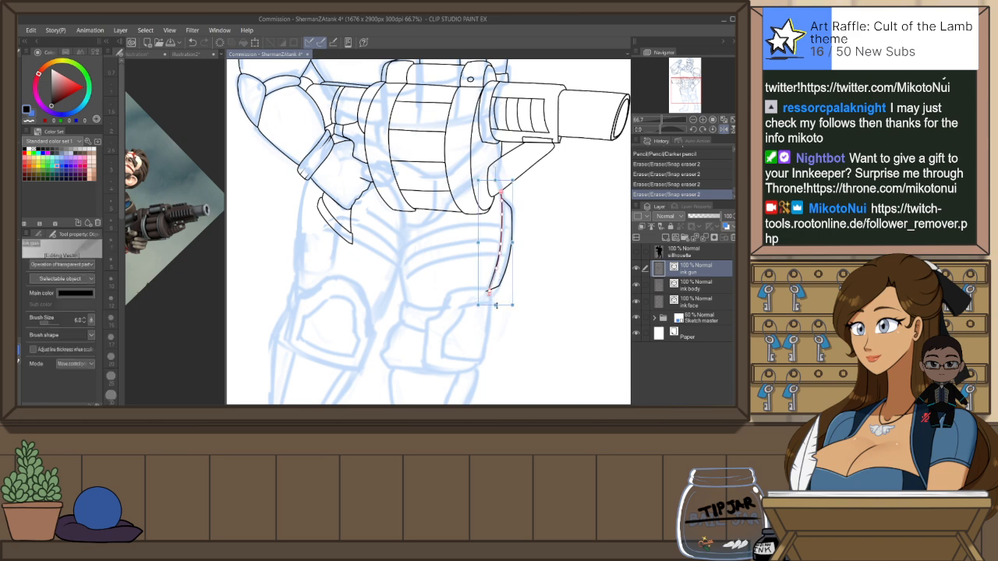
{"action": "left_click_drag", "start_coordinate": [496, 308], "coordinate": [496, 306]}
{"action": "left_click", "coordinate": [543, 249]}
{"action": "left_click", "coordinate": [505, 195]}
{"action": "left_click_drag", "start_coordinate": [503, 186], "coordinate": [501, 190]}
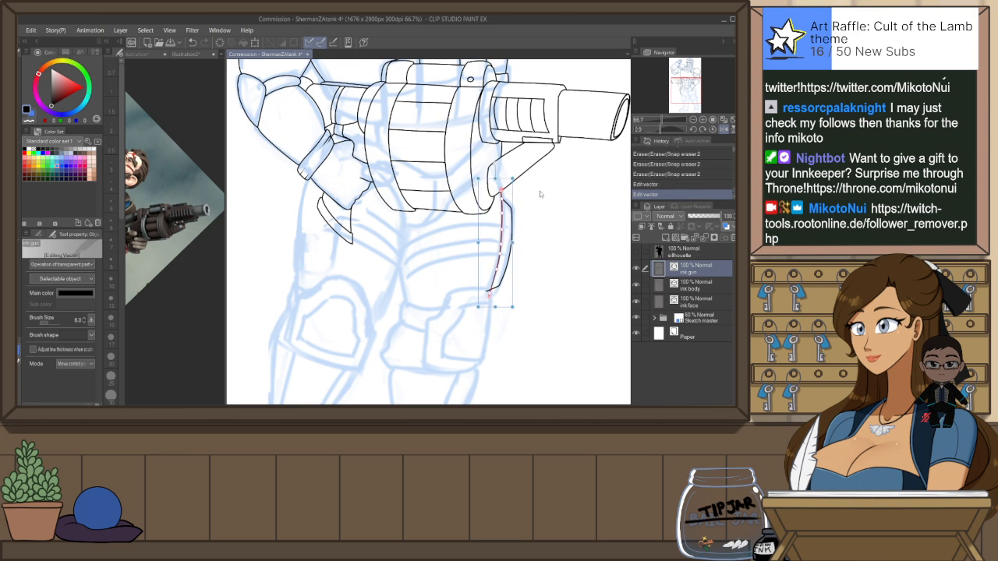
{"action": "key", "text": "e"}
{"action": "left_click", "coordinate": [503, 188]}
{"action": "left_click", "coordinate": [513, 180]}
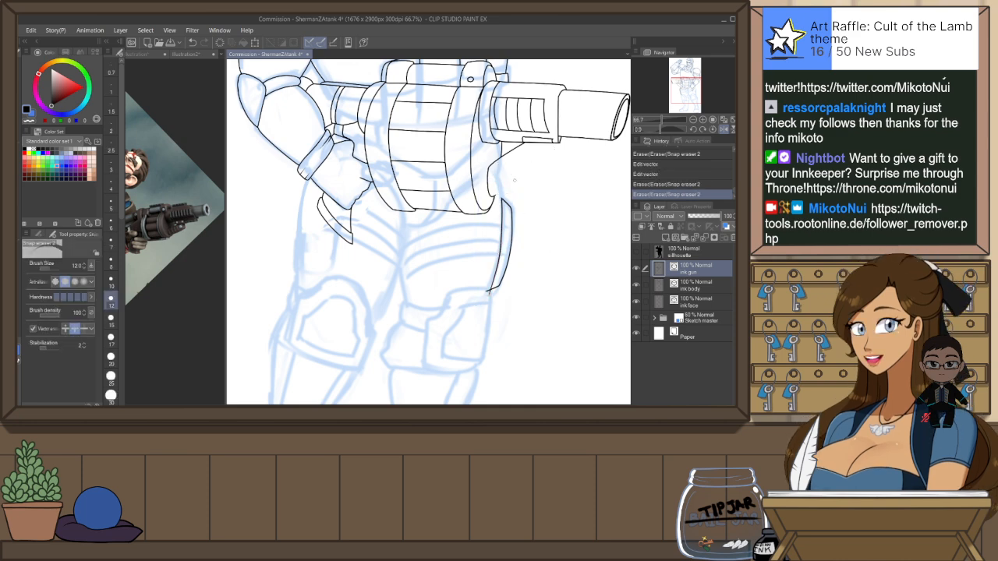
{"action": "key", "text": "ctrl+z"}
{"action": "key", "text": "ctrl+z"}
Ink the curved crotch line beneath the gun's cylinder with the G-Pen, undoing and redrawing unsatisfactory strokes
{"action": "key", "text": "p"}
{"action": "mouse_move", "coordinate": [396, 211]}
{"action": "left_mouse_down"}
{"action": "mouse_move", "coordinate": [403, 246]}
{"action": "mouse_move", "coordinate": [451, 205]}
{"action": "mouse_move", "coordinate": [434, 214]}
{"action": "mouse_move", "coordinate": [435, 203]}
{"action": "left_mouse_up"}
{"action": "key", "text": "ctrl+z"}
{"action": "key", "text": "ctrl+z"}
{"action": "key", "text": "ctrl+y"}
{"action": "key", "text": "ctrl+z"}
{"action": "key", "text": "ctrl+z"}
Trim the crotch line ends against the cylinder and the short centre line with the Snap eraser
{"action": "key", "text": "e"}
{"action": "left_click", "coordinate": [433, 204]}
{"action": "left_click", "coordinate": [434, 207]}
{"action": "left_click", "coordinate": [404, 228]}
{"action": "left_click", "coordinate": [405, 227]}
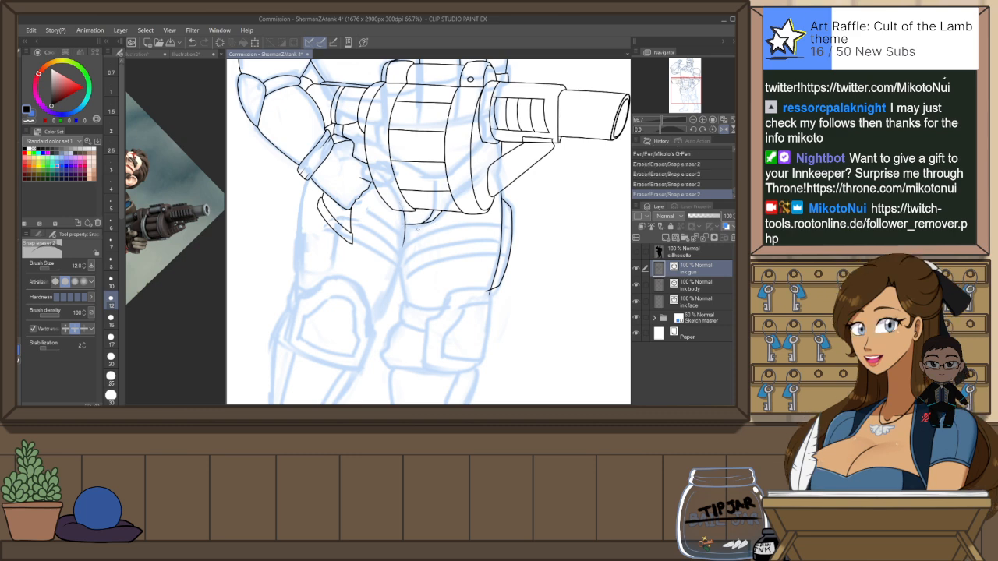
Ink the inner edge of the hand-side thigh from the crotch down to the knee pad in an unmirrored, rotated view
{"action": "key", "text": "h"}
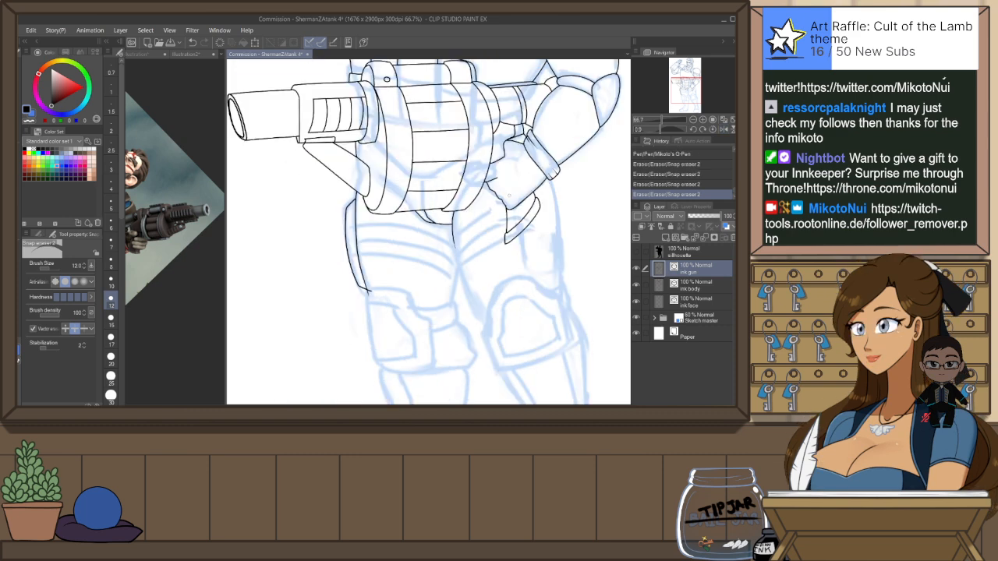
{"action": "mouse_move", "coordinate": [507, 187]}
{"action": "left_mouse_down"}
{"action": "mouse_move", "coordinate": [514, 330]}
{"action": "mouse_move", "coordinate": [462, 281]}
{"action": "left_mouse_up"}
{"action": "key", "text": "p"}
{"action": "mouse_move", "coordinate": [394, 204]}
{"action": "left_mouse_down"}
{"action": "mouse_move", "coordinate": [393, 285]}
{"action": "mouse_move", "coordinate": [388, 243]}
{"action": "mouse_move", "coordinate": [393, 290]}
{"action": "left_mouse_up"}
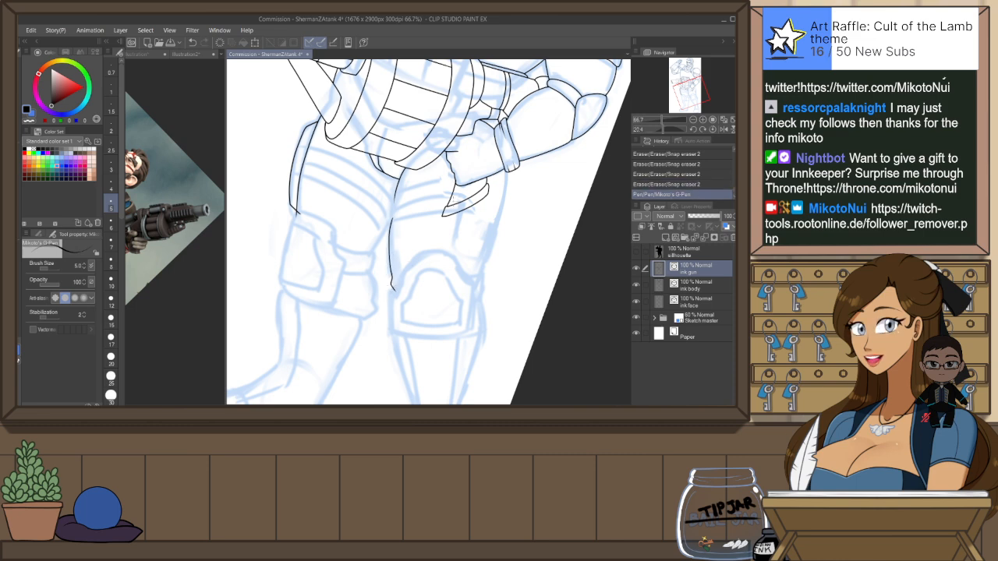
Ink the outer edge of the hand-side thigh below the glove in a mirrored view, redrawing the stroke several times
{"action": "key", "text": "h"}
{"action": "left_click_drag", "start_coordinate": [348, 186], "coordinate": [374, 268]}
{"action": "key", "text": "ctrl+z"}
{"action": "left_click_drag", "start_coordinate": [348, 178], "coordinate": [366, 254]}
{"action": "key", "text": "ctrl+z"}
{"action": "mouse_move", "coordinate": [348, 173]}
{"action": "left_mouse_down"}
{"action": "mouse_move", "coordinate": [368, 255]}
{"action": "mouse_move", "coordinate": [413, 234]}
{"action": "mouse_move", "coordinate": [399, 248]}
{"action": "mouse_move", "coordinate": [394, 208]}
{"action": "left_mouse_up"}
{"action": "key", "text": "ctrl+z"}
{"action": "key", "text": "ctrl+z"}
Ink the lower edge of the thigh pocket below the glove, trim its overshooting corners, and unmirror the canvas
{"action": "left_click_drag", "start_coordinate": [368, 251], "coordinate": [405, 226]}
{"action": "key", "text": "e"}
{"action": "left_click", "coordinate": [369, 253]}
{"action": "left_click", "coordinate": [404, 227]}
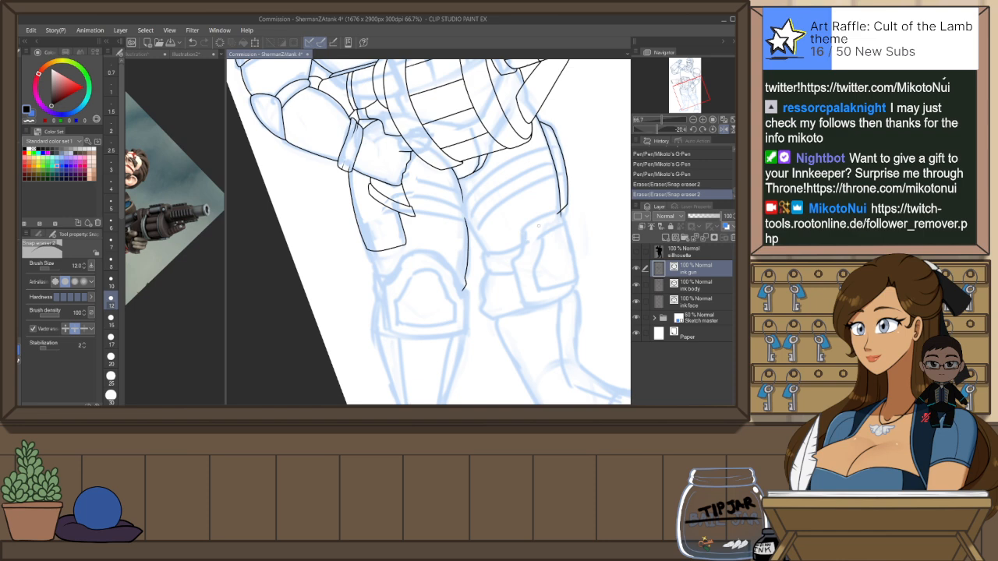
{"action": "key", "text": "h"}
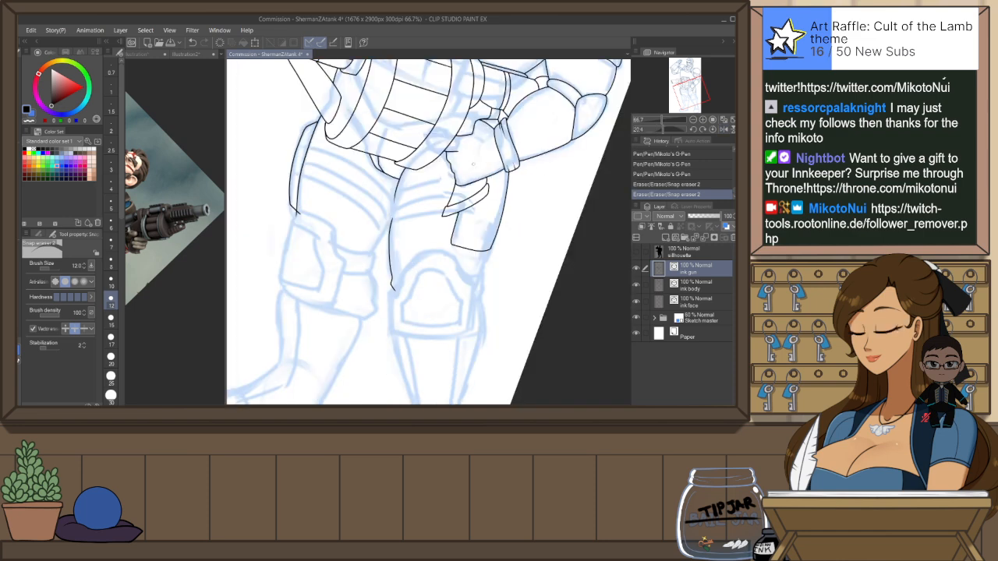
Ink the barrel-side thigh's short inner edge below the crotch, return the canvas to upright, and add a short line on the thigh pocket
{"action": "key", "text": "p"}
{"action": "left_click_drag", "start_coordinate": [369, 256], "coordinate": [390, 227]}
{"action": "key", "text": "ctrl+z"}
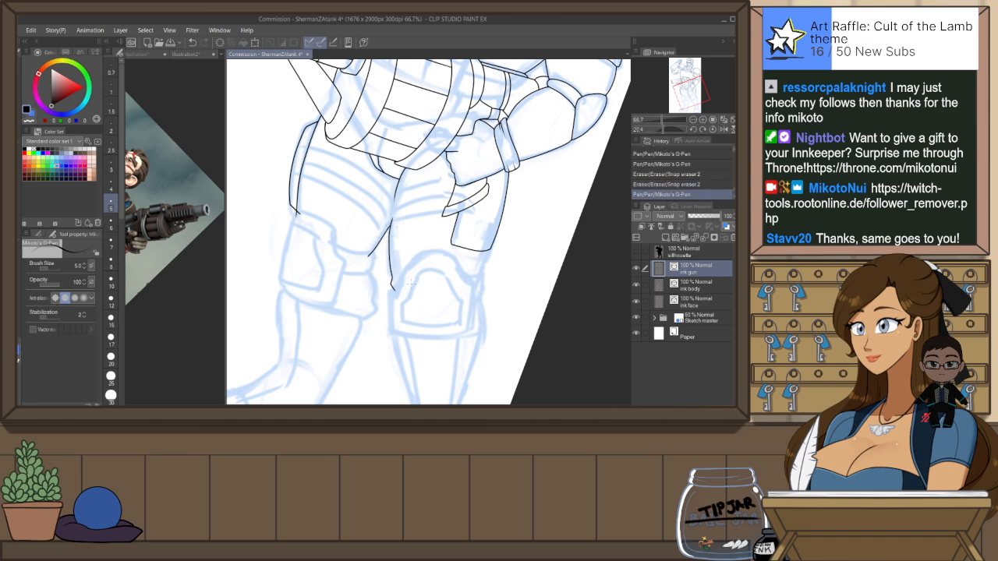
{"action": "key", "text": "ctrl+at"}
{"action": "left_click_drag", "start_coordinate": [481, 191], "coordinate": [491, 209]}
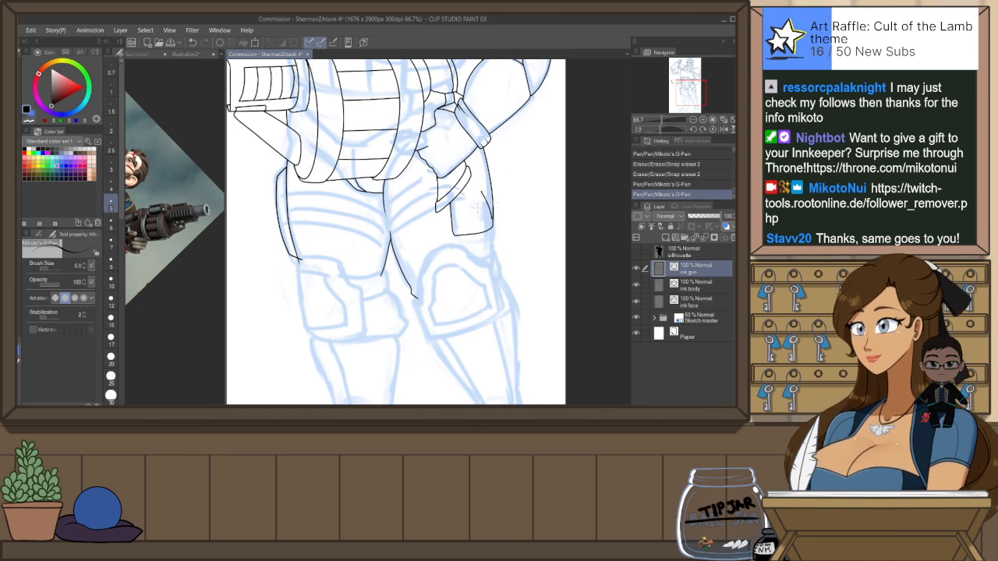
Undo the short pocket line, ink the upper and lower strap edges across the hand-side thigh, and trim the overshoot at the holster flap
{"action": "key", "text": "ctrl+z"}
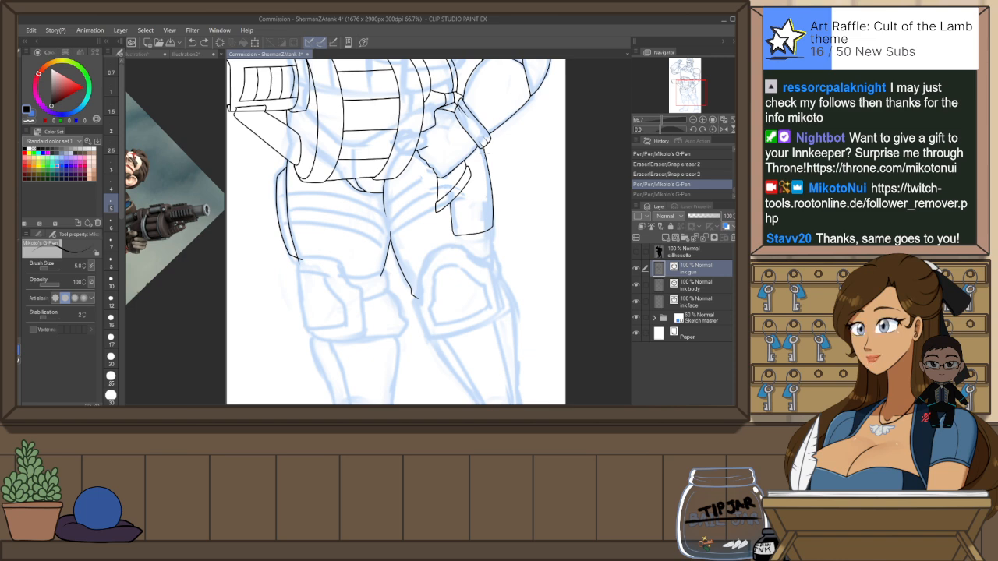
{"action": "left_click_drag", "start_coordinate": [434, 206], "coordinate": [387, 238]}
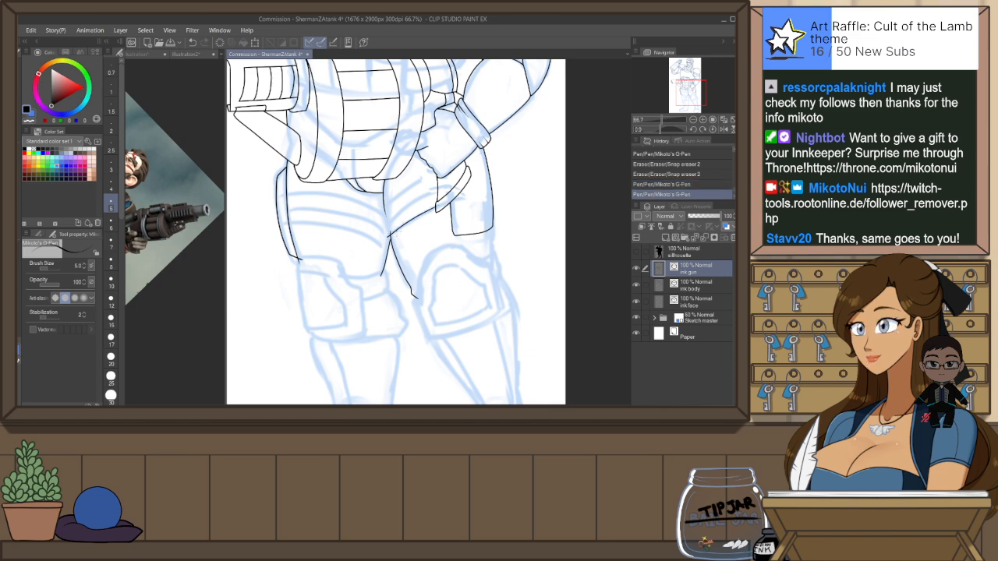
{"action": "key", "text": "ctrl+z"}
{"action": "left_click_drag", "start_coordinate": [443, 204], "coordinate": [413, 223]}
{"action": "mouse_move", "coordinate": [445, 175]}
{"action": "left_mouse_down"}
{"action": "mouse_move", "coordinate": [380, 217]}
{"action": "mouse_move", "coordinate": [402, 189]}
{"action": "mouse_move", "coordinate": [435, 173]}
{"action": "mouse_move", "coordinate": [451, 179]}
{"action": "left_mouse_up"}
{"action": "key", "text": "ctrl+z"}
{"action": "key", "text": "e"}
{"action": "left_click", "coordinate": [452, 184]}
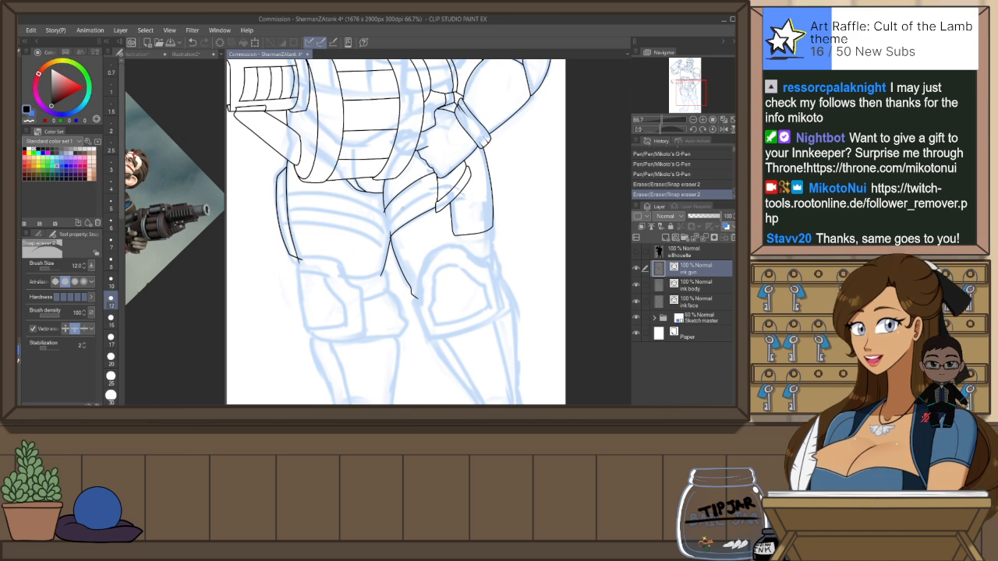
Touch up the thigh strap's inner ends at the crotch line and erase the bits of line sticking out there
{"action": "key", "text": "ctrl+plus"}
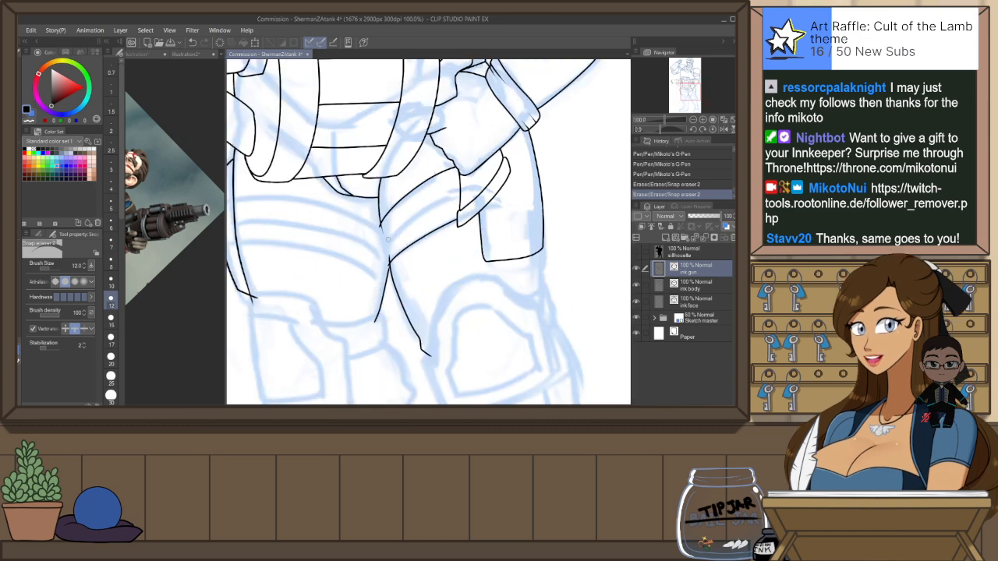
{"action": "key", "text": "p"}
{"action": "left_click", "coordinate": [382, 229]}
{"action": "key", "text": "e"}
{"action": "left_click", "coordinate": [394, 264]}
{"action": "left_click", "coordinate": [396, 262]}
{"action": "left_click", "coordinate": [394, 264]}
{"action": "left_click", "coordinate": [393, 265]}
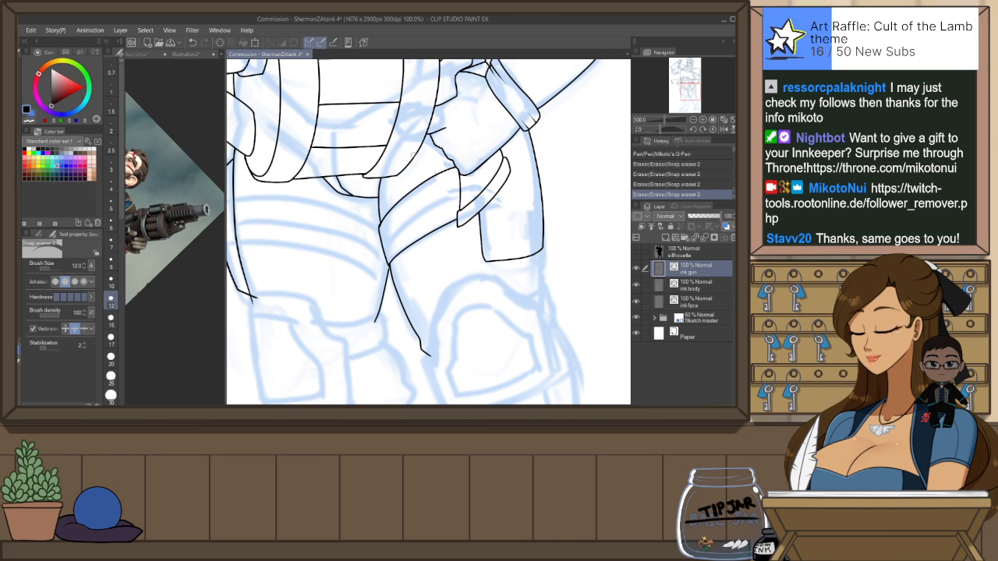
Ink a middle line along the hand-side thigh strap, redrawing it once, and trim both of its ends
{"action": "key", "text": "p"}
{"action": "left_click_drag", "start_coordinate": [379, 248], "coordinate": [470, 190]}
{"action": "key", "text": "ctrl+z"}
{"action": "left_click_drag", "start_coordinate": [378, 251], "coordinate": [469, 188]}
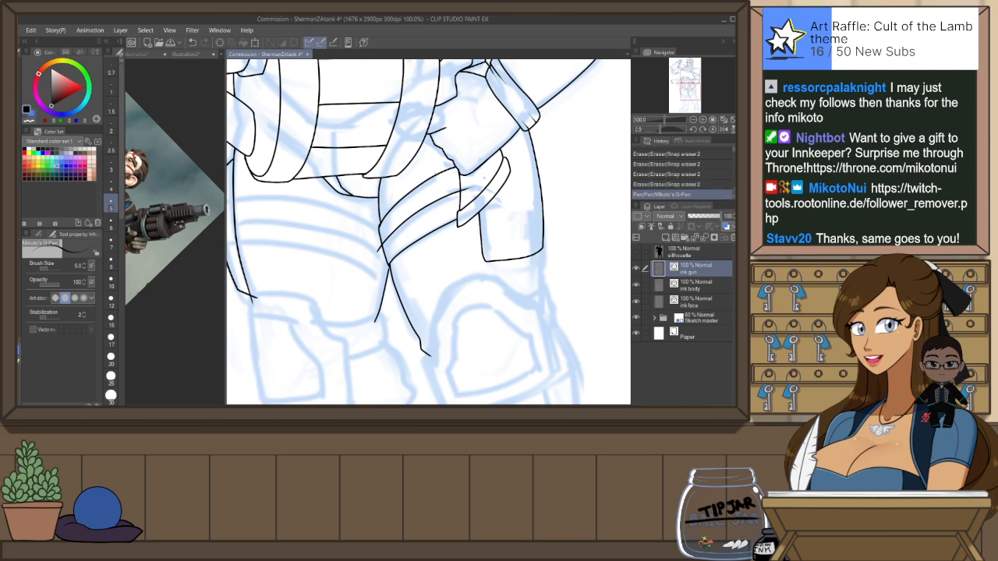
{"action": "key", "text": "e"}
{"action": "left_click", "coordinate": [460, 192]}
{"action": "left_click", "coordinate": [380, 248]}
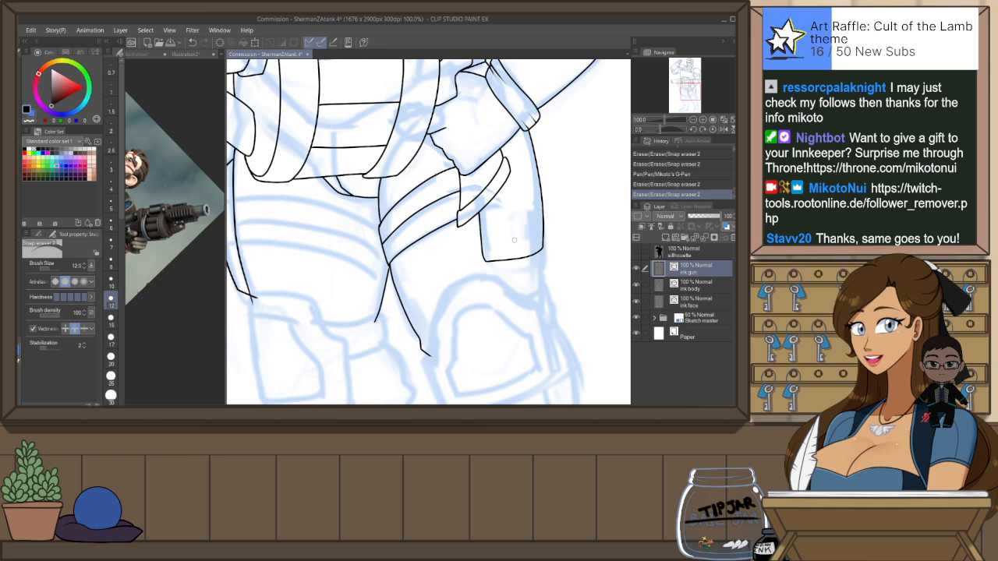
Ink a short line from the strap flap's lower tip toward the thigh pocket and trim its overshooting end
{"action": "key", "text": "p"}
{"action": "left_click_drag", "start_coordinate": [460, 222], "coordinate": [488, 216]}
{"action": "key", "text": "e"}
{"action": "left_click", "coordinate": [487, 216]}
{"action": "scroll", "coordinate": [550, 191], "scroll_direction": "down", "scroll_amount": 1}
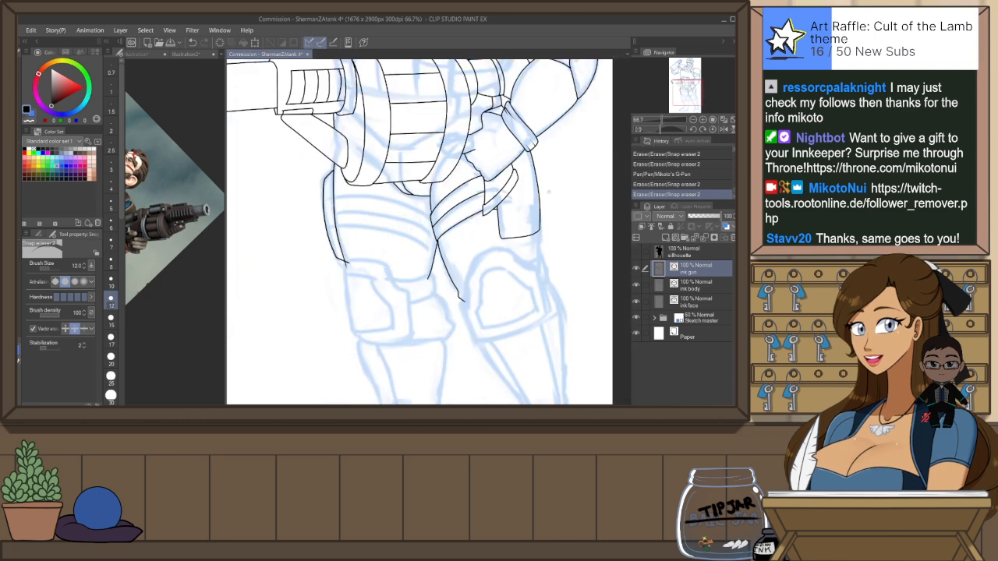
Ink the barrel-side knee pad's top edge and curving inner contour in a mirrored, rotated view, redrawing the strokes several times
{"action": "key", "text": "h"}
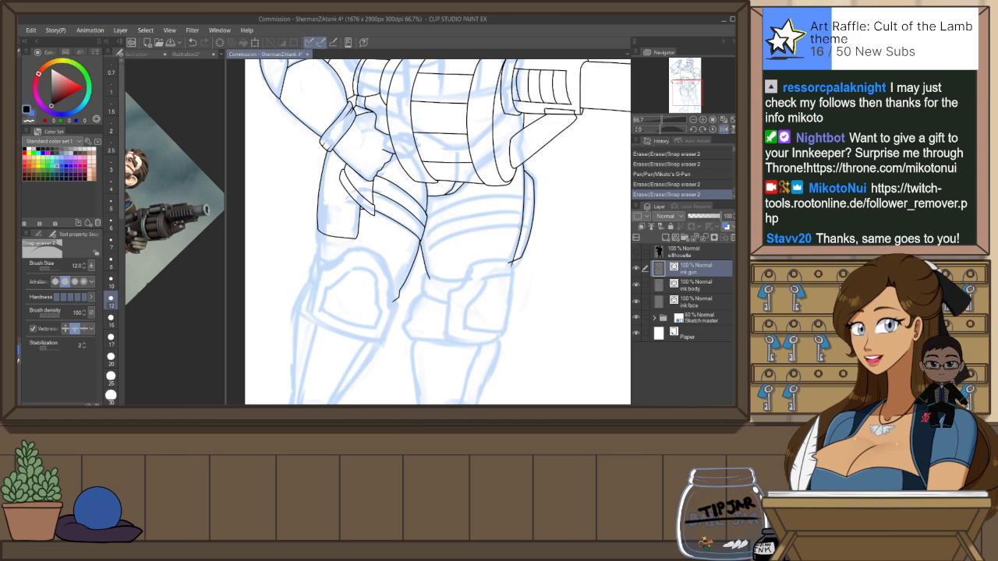
{"action": "key", "text": "r"}
{"action": "left_click_drag", "start_coordinate": [523, 263], "coordinate": [520, 195]}
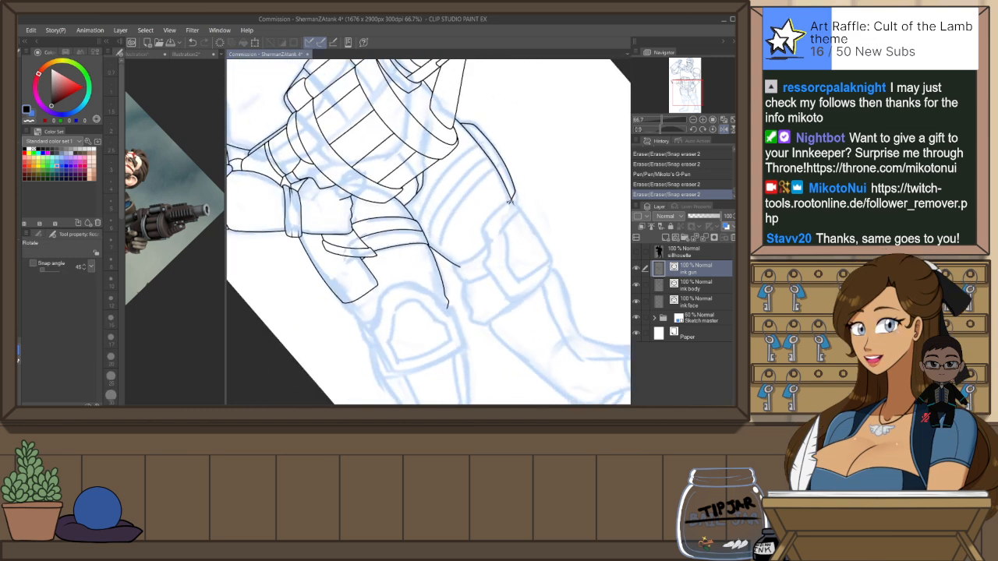
{"action": "key", "text": "p"}
{"action": "left_click", "coordinate": [491, 219]}
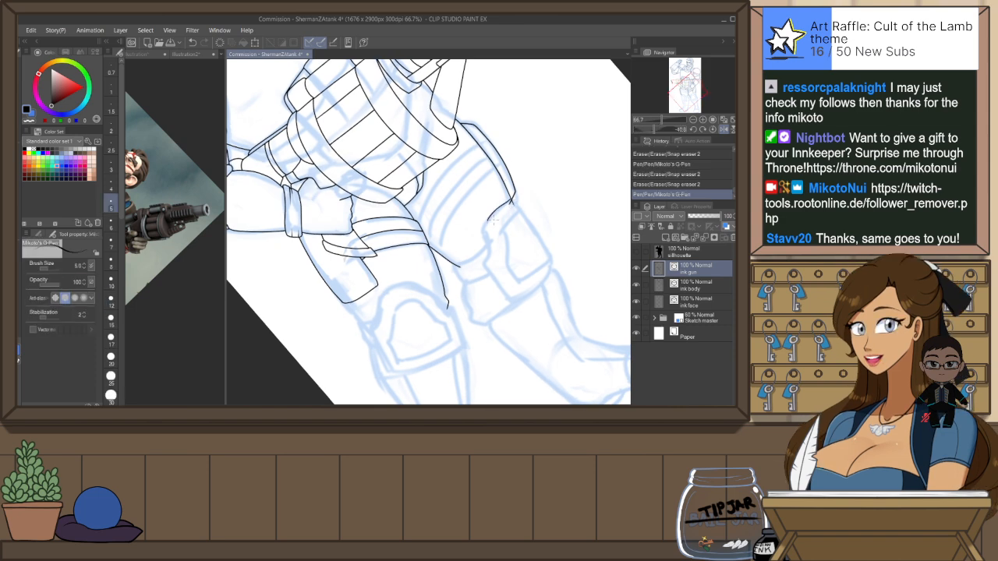
{"action": "key", "text": "ctrl+z"}
{"action": "mouse_move", "coordinate": [512, 199]}
{"action": "left_mouse_down"}
{"action": "mouse_move", "coordinate": [487, 215]}
{"action": "mouse_move", "coordinate": [485, 263]}
{"action": "left_mouse_up"}
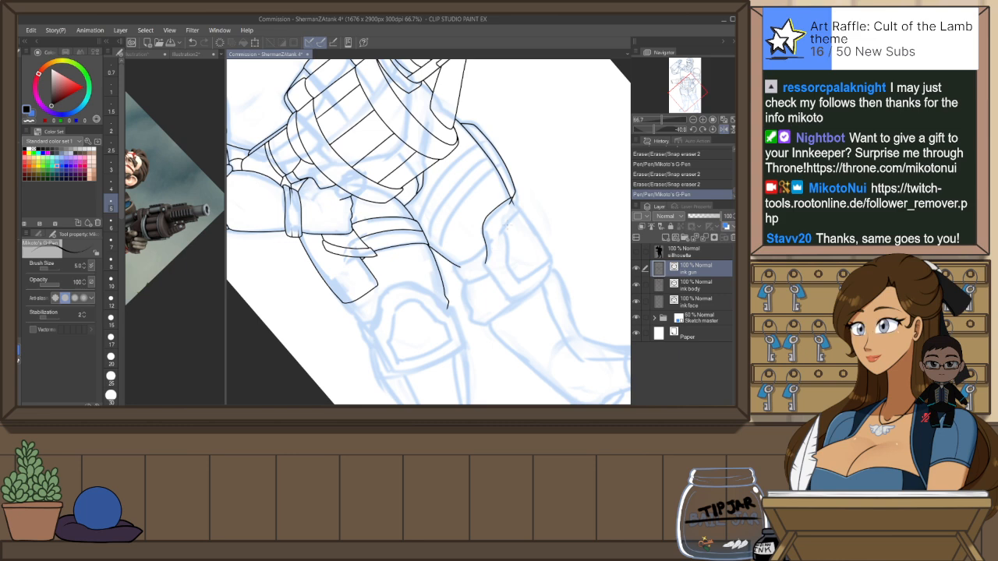
{"action": "key", "text": "ctrl+z"}
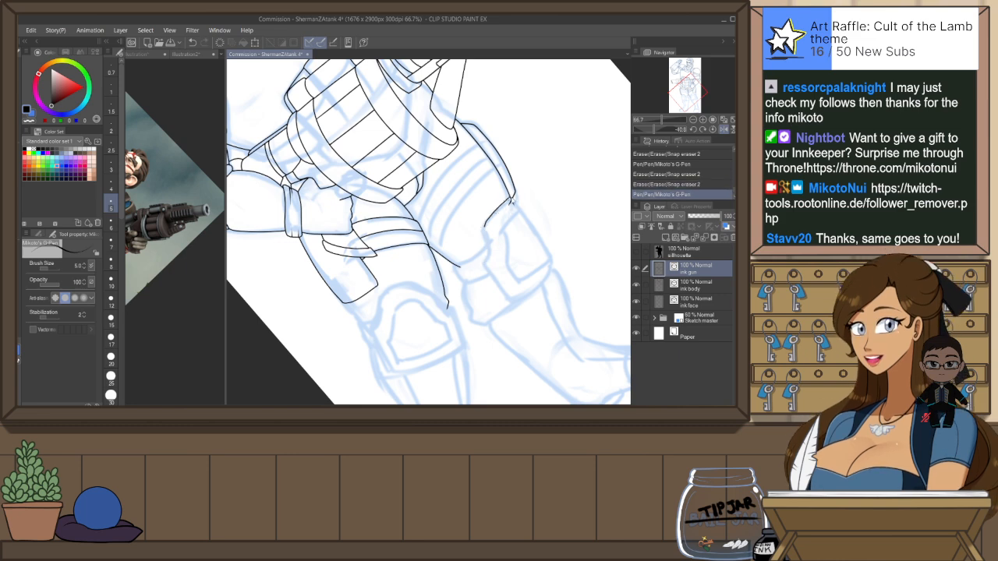
{"action": "mouse_move", "coordinate": [512, 244]}
{"action": "left_mouse_down"}
{"action": "mouse_move", "coordinate": [446, 198]}
{"action": "mouse_move", "coordinate": [437, 176]}
{"action": "mouse_move", "coordinate": [405, 182]}
{"action": "left_mouse_up"}
{"action": "key", "text": "ctrl+z"}
{"action": "mouse_move", "coordinate": [437, 149]}
{"action": "left_mouse_down"}
{"action": "mouse_move", "coordinate": [407, 188]}
{"action": "mouse_move", "coordinate": [412, 223]}
{"action": "left_mouse_up"}
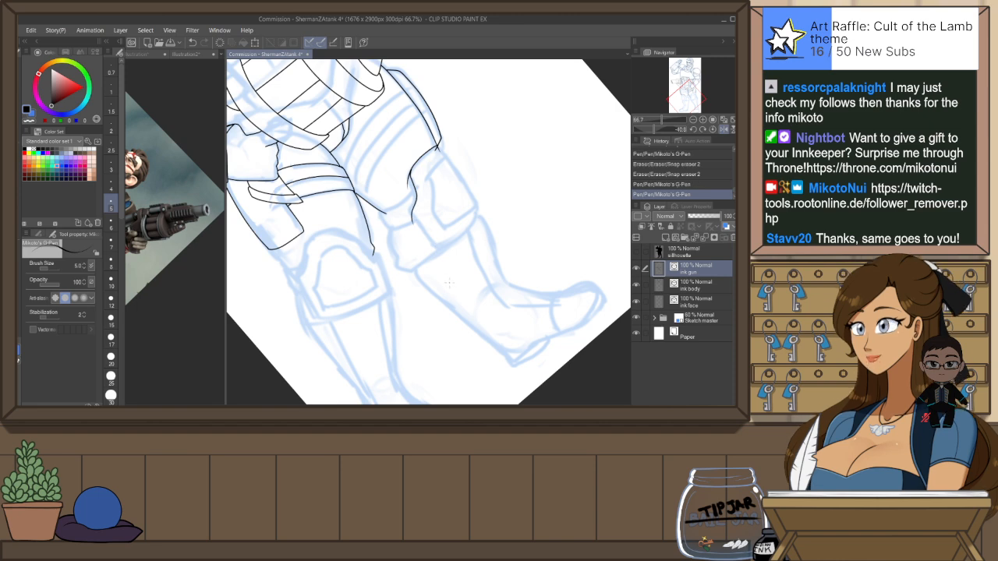
Unmirror the canvas, ink the barrel-side knee pad's outer edge, and clean up the corner where it meets the thigh lines
{"action": "key", "text": "h"}
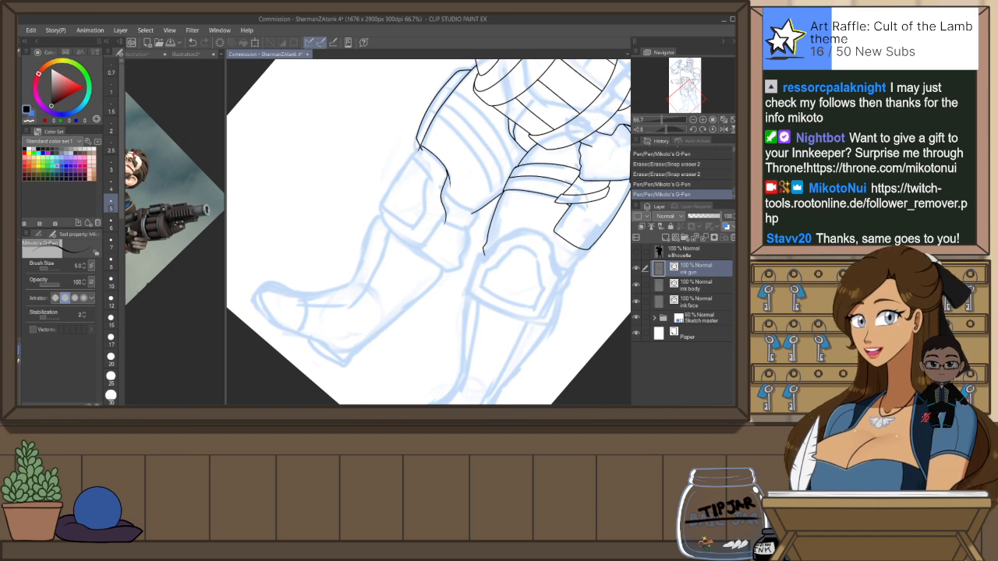
{"action": "left_click_drag", "start_coordinate": [417, 145], "coordinate": [380, 225]}
{"action": "key", "text": "ctrl+z"}
{"action": "key", "text": "e"}
{"action": "left_click", "coordinate": [421, 147]}
{"action": "left_click", "coordinate": [421, 151]}
{"action": "scroll", "coordinate": [423, 152], "scroll_direction": "up", "scroll_amount": 2}
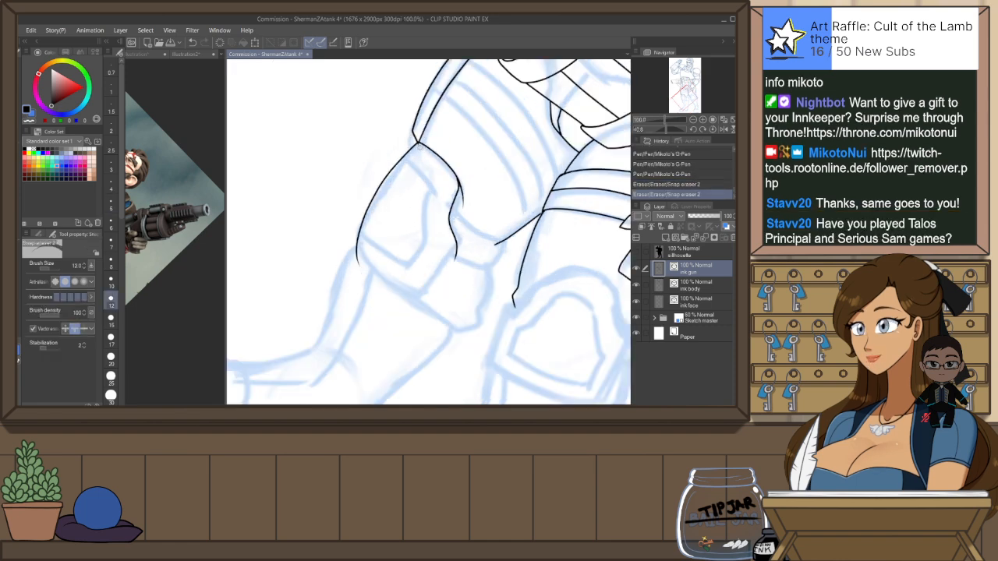
Undo the last erasure, adjust the knee pad's outer line as a vector to meet the thigh corner, and trim the excess
{"action": "key", "text": "ctrl+z"}
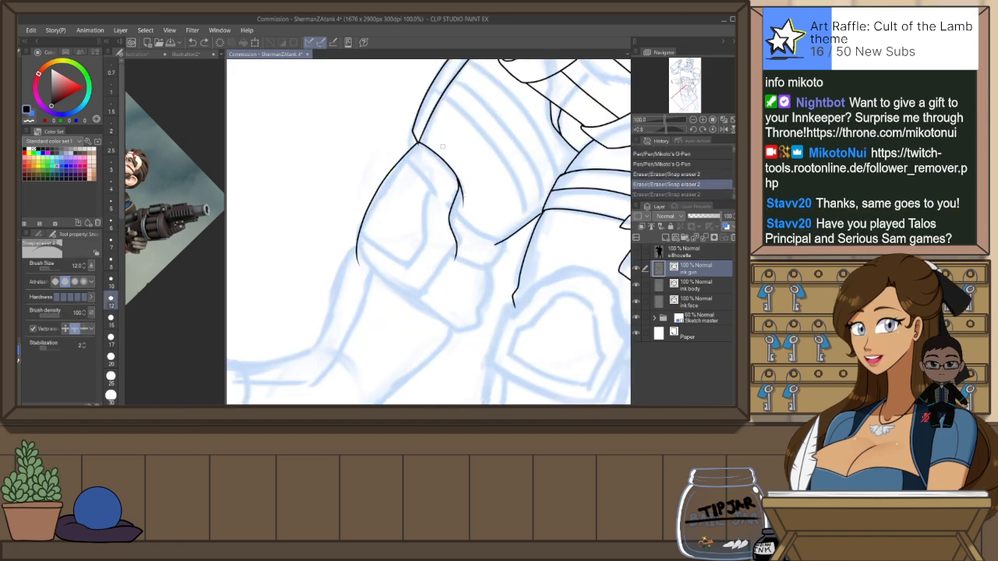
{"action": "key", "text": "o"}
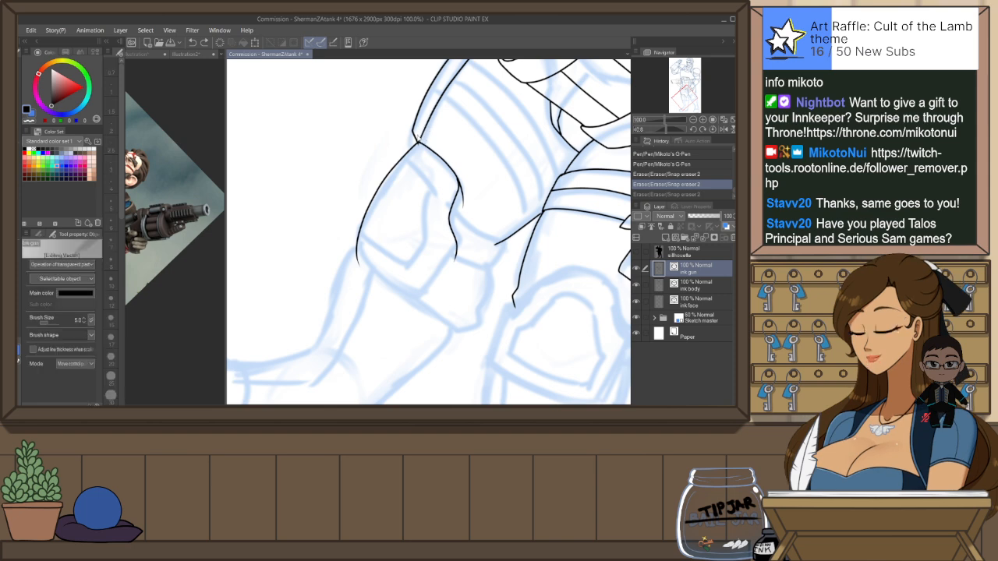
{"action": "scroll", "coordinate": [416, 153], "scroll_direction": "up", "scroll_amount": 2}
{"action": "left_click", "coordinate": [398, 161]}
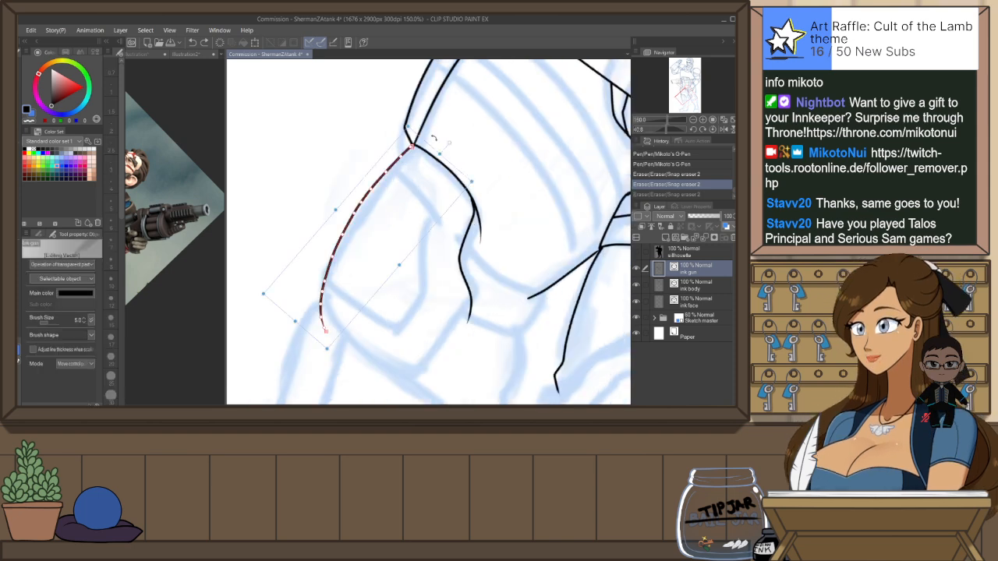
{"action": "left_click_drag", "start_coordinate": [408, 127], "coordinate": [414, 124]}
{"action": "left_click", "coordinate": [423, 129]}
{"action": "key", "text": "e"}
{"action": "left_click", "coordinate": [418, 141]}
{"action": "left_click", "coordinate": [418, 145]}
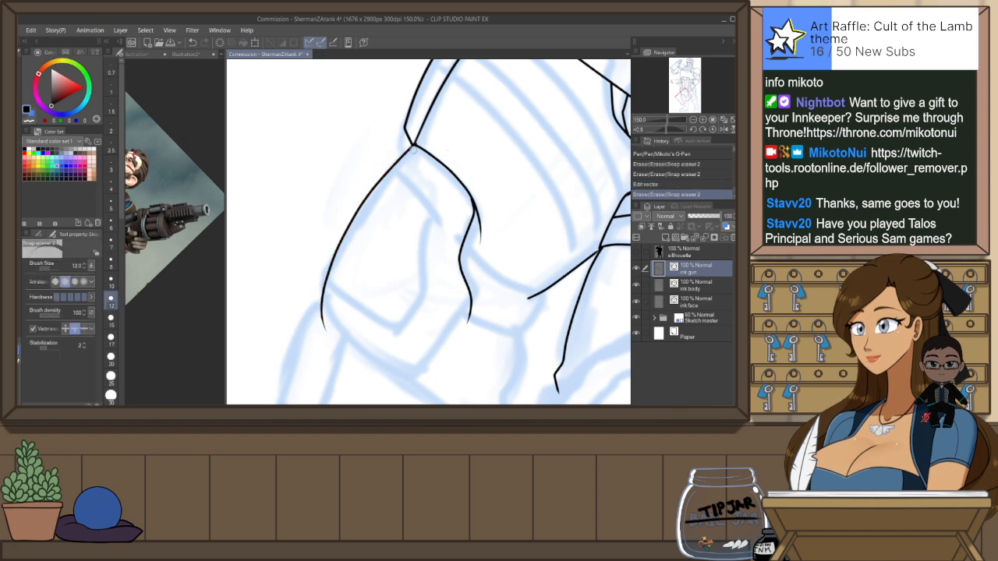
Stretch the knee pad's inner contour slightly to meet the top edge line and erase the leftover line tail
{"action": "left_click", "coordinate": [479, 234]}
{"action": "key", "text": "ctrl+z"}
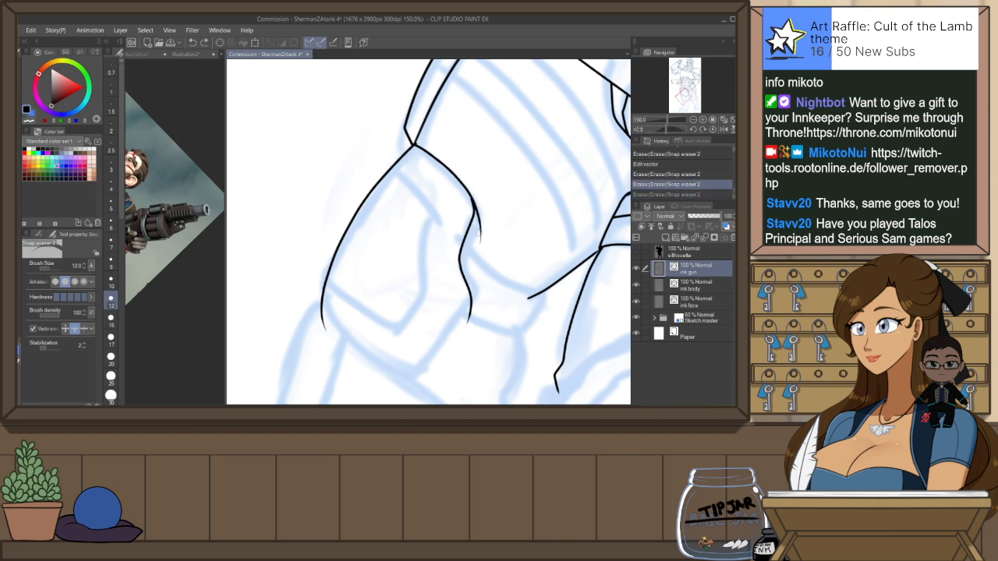
{"action": "key", "text": "o"}
{"action": "left_click", "coordinate": [474, 209]}
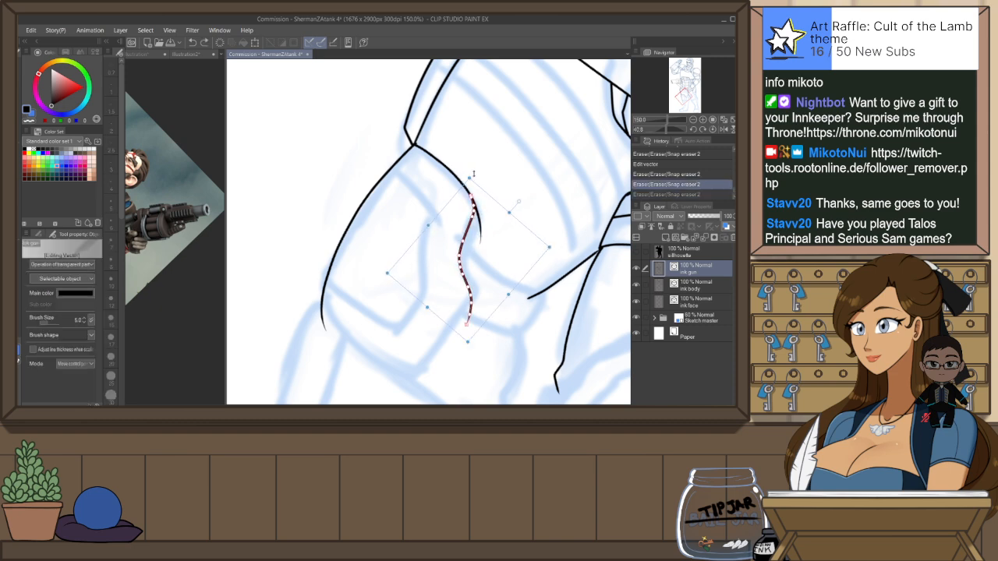
{"action": "left_click_drag", "start_coordinate": [474, 173], "coordinate": [474, 171]}
{"action": "left_click", "coordinate": [484, 149]}
{"action": "key", "text": "e"}
{"action": "left_click_drag", "start_coordinate": [477, 229], "coordinate": [480, 260]}
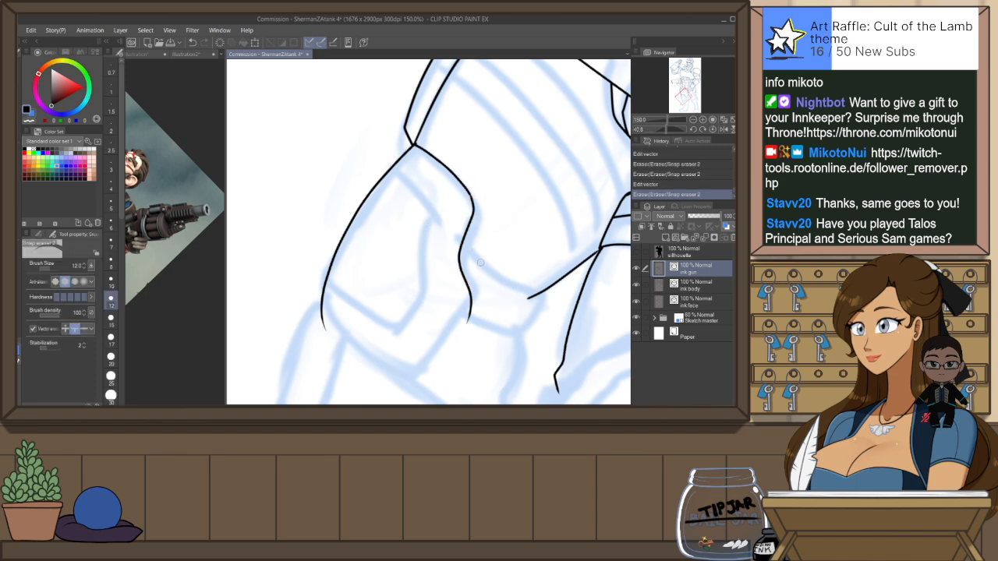
Resize the knee pad's top edge line slightly so its end joins the inner contour
{"action": "key", "text": "o"}
{"action": "left_click", "coordinate": [464, 190]}
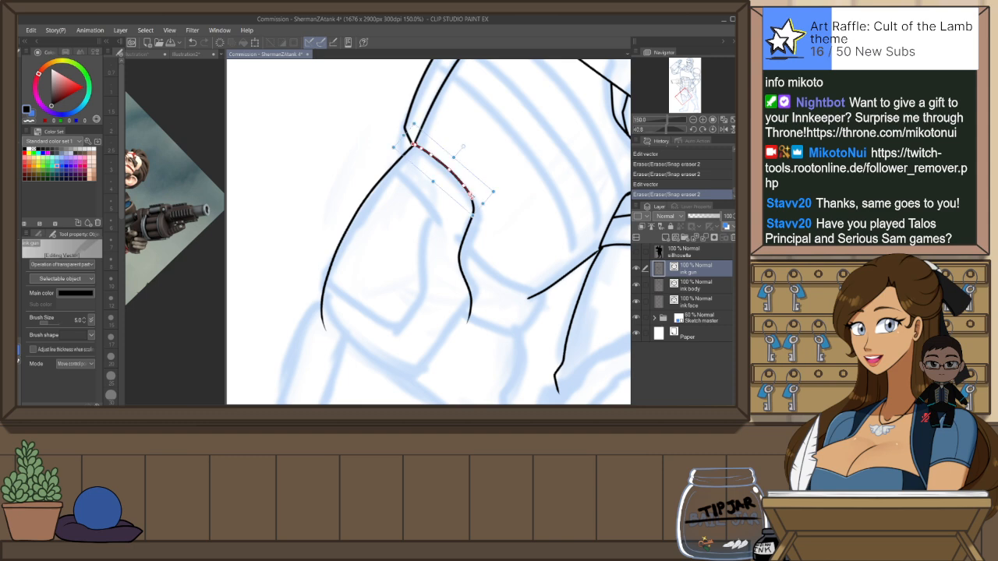
{"action": "left_click_drag", "start_coordinate": [474, 201], "coordinate": [477, 198]}
{"action": "left_click", "coordinate": [507, 150]}
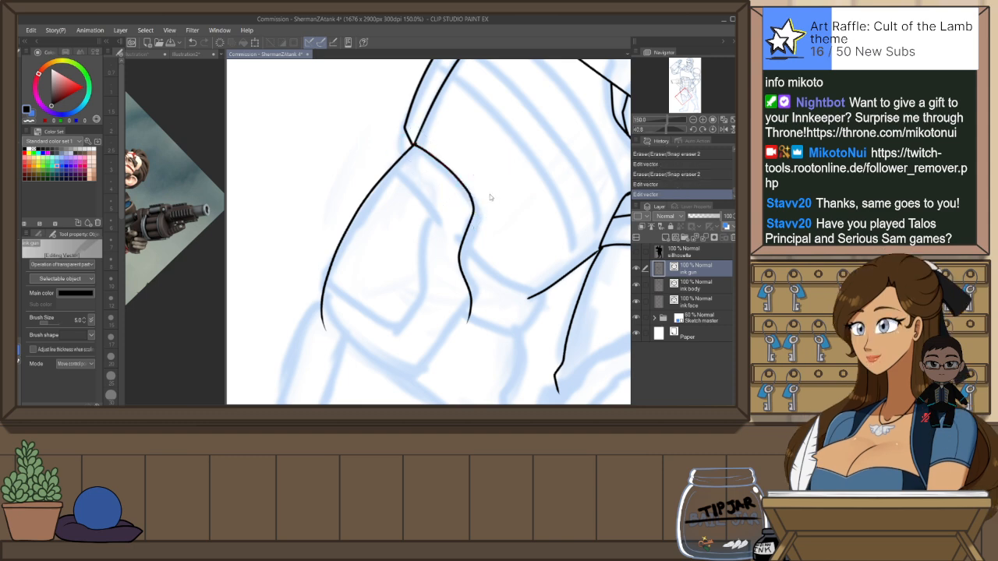
Ink the barrel-side knee pad's inner side and bottom edge, rotating the canvas for the strokes, and trim the bottom corner
{"action": "key", "text": "ctrl+@"}
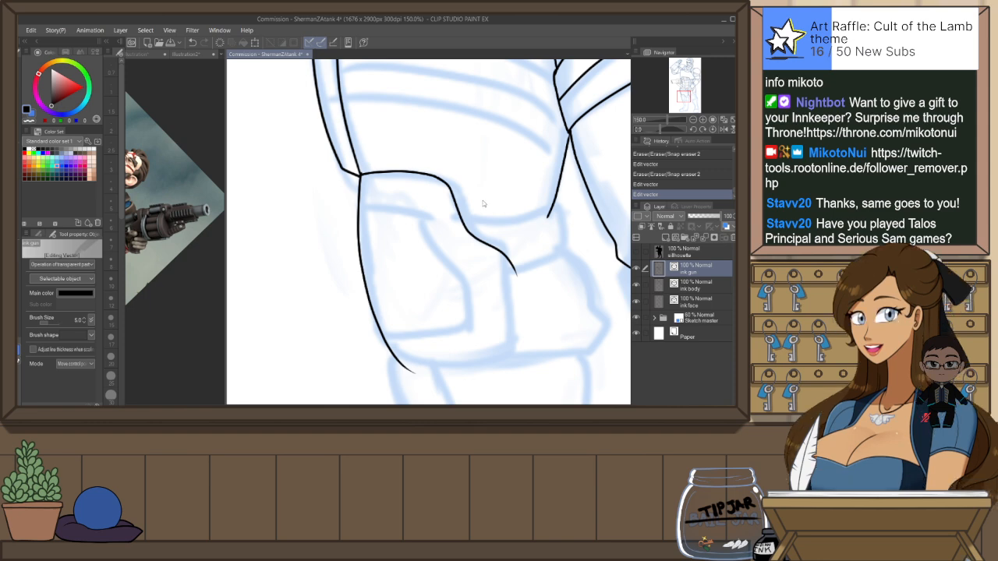
{"action": "left_click_drag", "start_coordinate": [483, 234], "coordinate": [476, 192]}
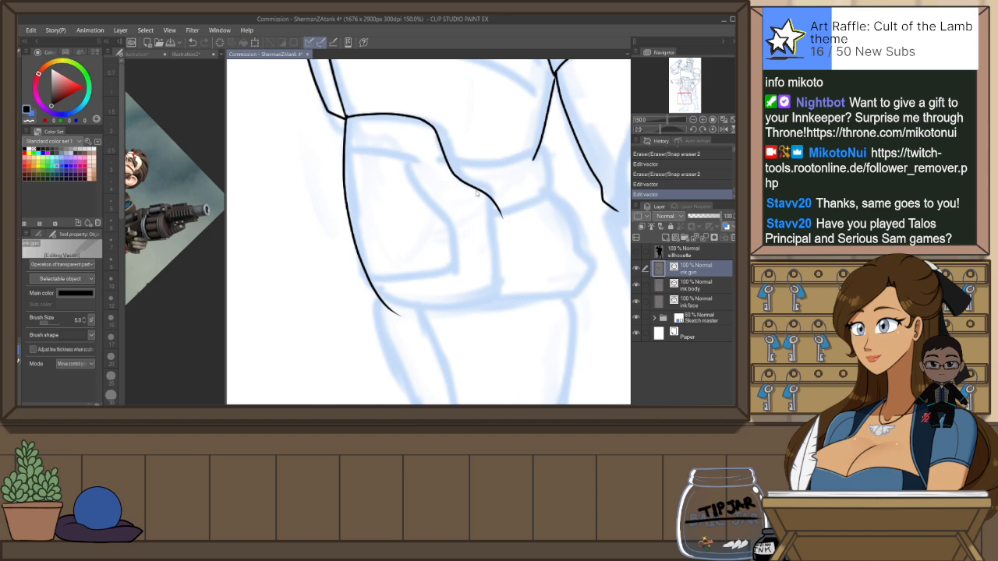
{"action": "key", "text": "p"}
{"action": "mouse_move", "coordinate": [492, 201]}
{"action": "left_mouse_down"}
{"action": "mouse_move", "coordinate": [496, 293]}
{"action": "mouse_move", "coordinate": [479, 226]}
{"action": "mouse_move", "coordinate": [291, 272]}
{"action": "mouse_move", "coordinate": [294, 289]}
{"action": "mouse_move", "coordinate": [344, 255]}
{"action": "mouse_move", "coordinate": [371, 159]}
{"action": "left_mouse_up"}
{"action": "key", "text": "r"}
{"action": "key", "text": "p"}
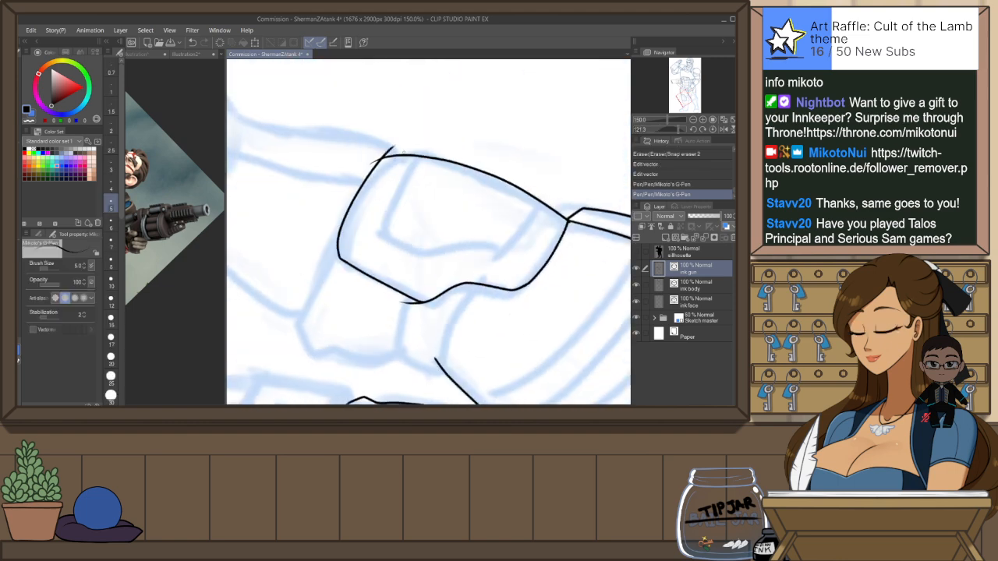
{"action": "key", "text": "ctrl+z"}
{"action": "mouse_move", "coordinate": [340, 258]}
{"action": "left_mouse_down"}
{"action": "mouse_move", "coordinate": [404, 147]}
{"action": "mouse_move", "coordinate": [420, 150]}
{"action": "left_mouse_up"}
{"action": "key", "text": "e"}
{"action": "mouse_move", "coordinate": [402, 294]}
{"action": "left_mouse_down"}
{"action": "mouse_move", "coordinate": [433, 312]}
{"action": "mouse_move", "coordinate": [461, 289]}
{"action": "left_mouse_up"}
{"action": "key", "text": "ctrl+z"}
Adjust the knee pad's inner side line as a vector to meet the contour above and erase the overshooting tip
{"action": "key", "text": "o"}
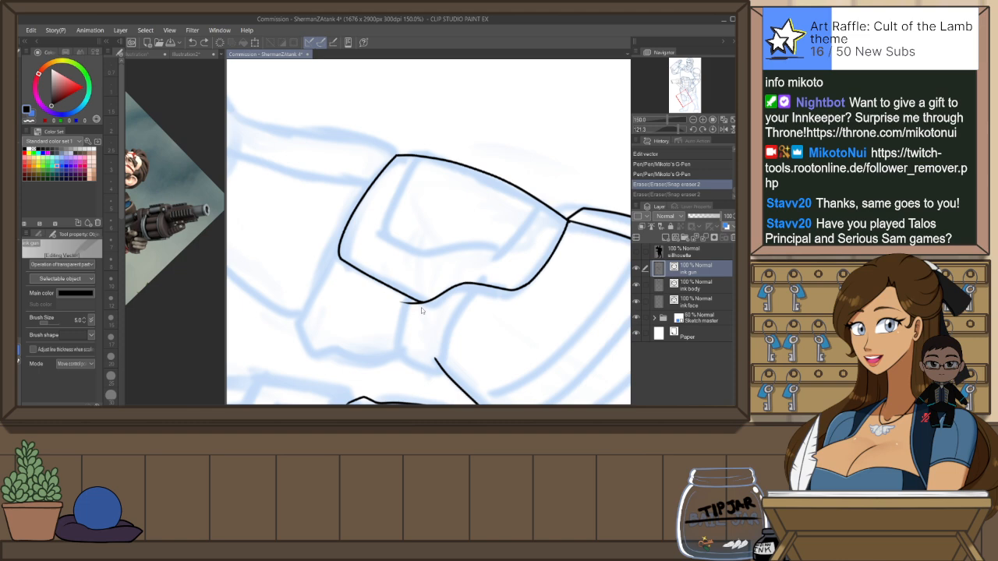
{"action": "left_click", "coordinate": [432, 294]}
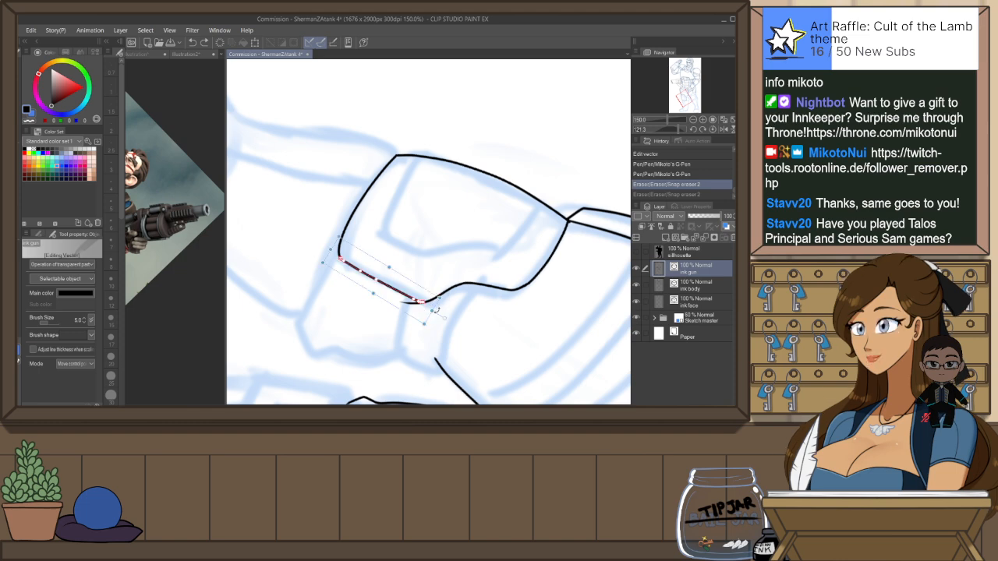
{"action": "left_click_drag", "start_coordinate": [433, 312], "coordinate": [430, 309]}
{"action": "left_click", "coordinate": [442, 264]}
{"action": "key", "text": "e"}
{"action": "left_click", "coordinate": [414, 303]}
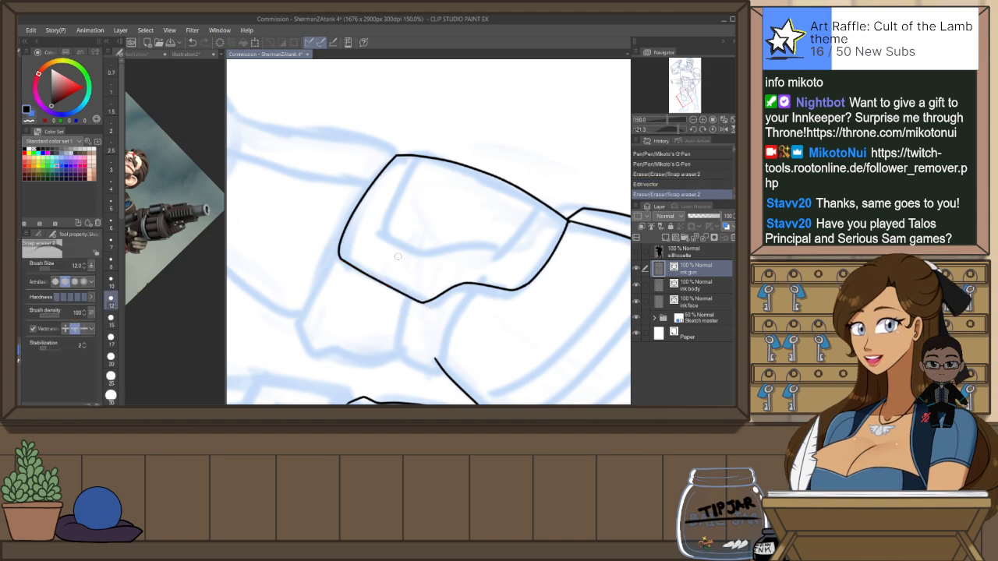
Ink the lower and upper edges of the band behind the barrel-side knee pad, and return the canvas to upright
{"action": "key", "text": "p"}
{"action": "left_click_drag", "start_coordinate": [407, 296], "coordinate": [400, 364]}
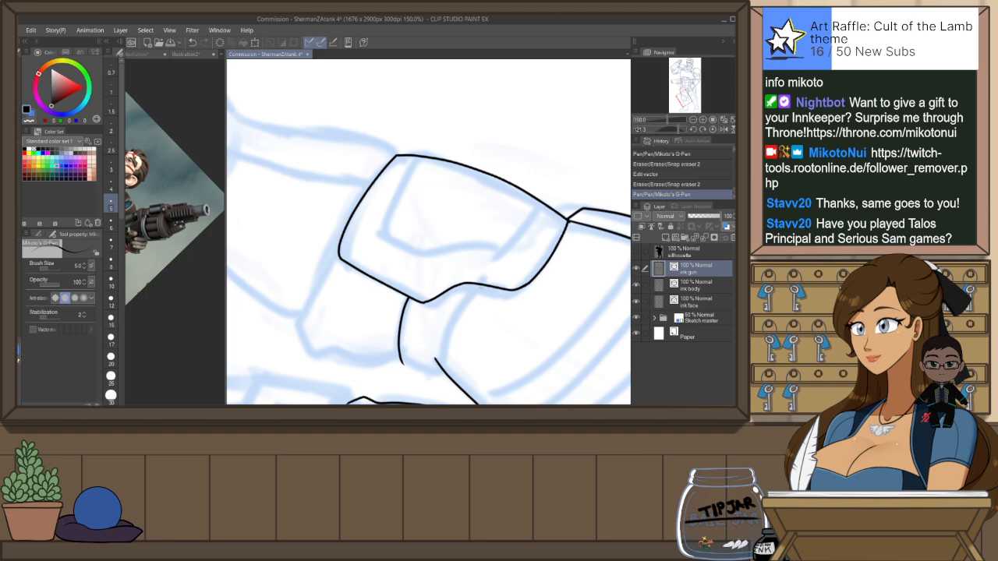
{"action": "left_click_drag", "start_coordinate": [481, 286], "coordinate": [449, 368]}
{"action": "key", "text": "ctrl+z"}
{"action": "left_click_drag", "start_coordinate": [488, 285], "coordinate": [450, 377]}
{"action": "left_click_drag", "start_coordinate": [467, 332], "coordinate": [463, 208]}
{"action": "key", "text": "ctrl+z"}
{"action": "left_click_drag", "start_coordinate": [477, 161], "coordinate": [441, 264]}
{"action": "key", "text": "ctrl+at"}
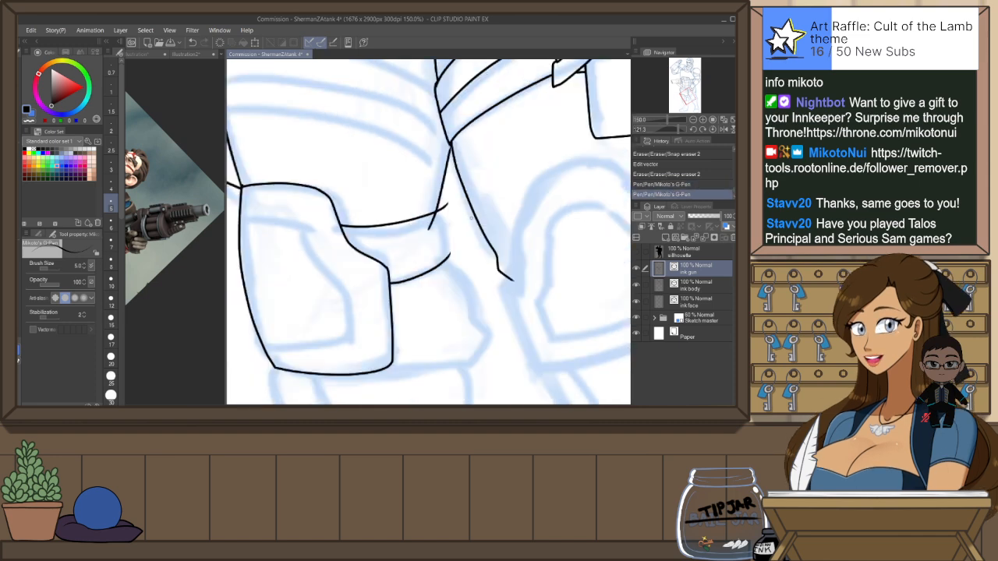
Ink the knee band's inner end and erase the crossing line ends at its upper corner
{"action": "left_click_drag", "start_coordinate": [438, 214], "coordinate": [447, 257]}
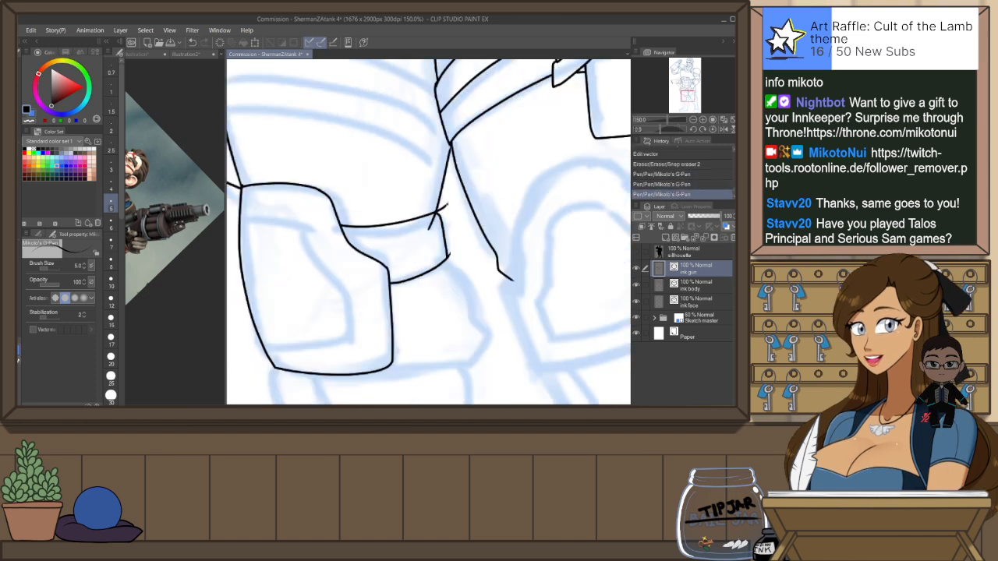
{"action": "key", "text": "e"}
{"action": "left_click", "coordinate": [430, 223]}
{"action": "left_click", "coordinate": [442, 207]}
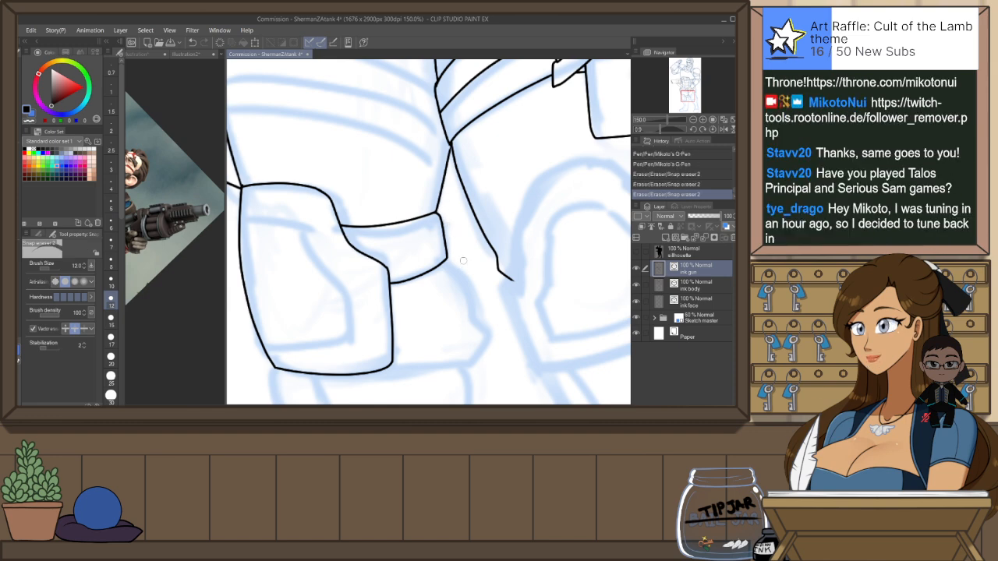
Rotate the canvas and ink the lowest strap line across the barrel-side thigh, redoing the first stroke
{"action": "scroll", "coordinate": [463, 243], "scroll_direction": "down", "scroll_amount": 2}
{"action": "left_click_drag", "start_coordinate": [541, 227], "coordinate": [505, 257]}
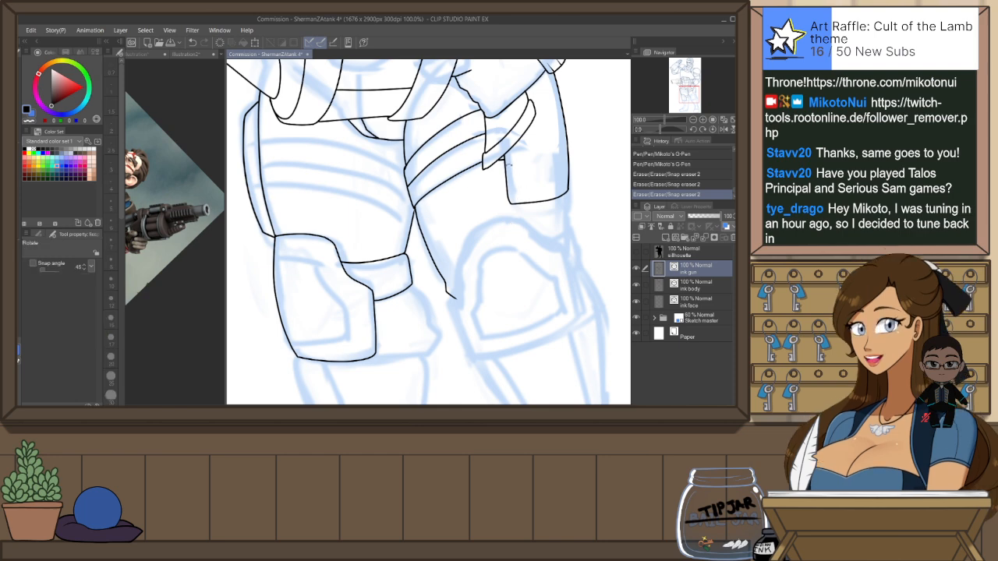
{"action": "left_click_drag", "start_coordinate": [498, 201], "coordinate": [448, 114]}
{"action": "key", "text": "p"}
{"action": "left_click_drag", "start_coordinate": [390, 251], "coordinate": [308, 348]}
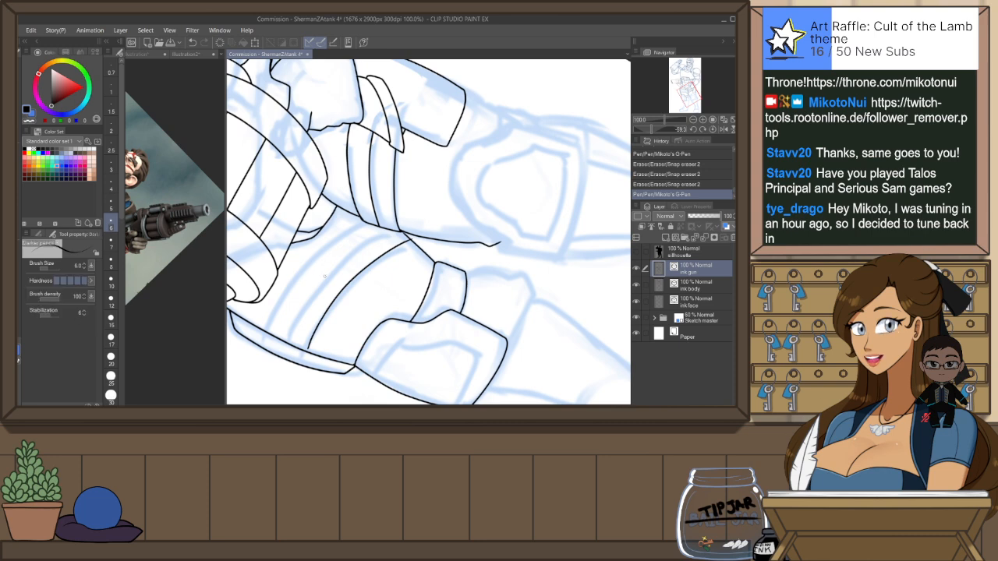
{"action": "key", "text": "p"}
{"action": "key", "text": "ctrl+z"}
{"action": "mouse_move", "coordinate": [303, 351]}
{"action": "left_mouse_down"}
{"action": "mouse_move", "coordinate": [342, 292]}
{"action": "mouse_move", "coordinate": [424, 239]}
{"action": "left_mouse_up"}
Ink the second strap line across the barrel-side thigh, retrying the stroke until it follows the sketch
{"action": "left_click_drag", "start_coordinate": [307, 301], "coordinate": [388, 229]}
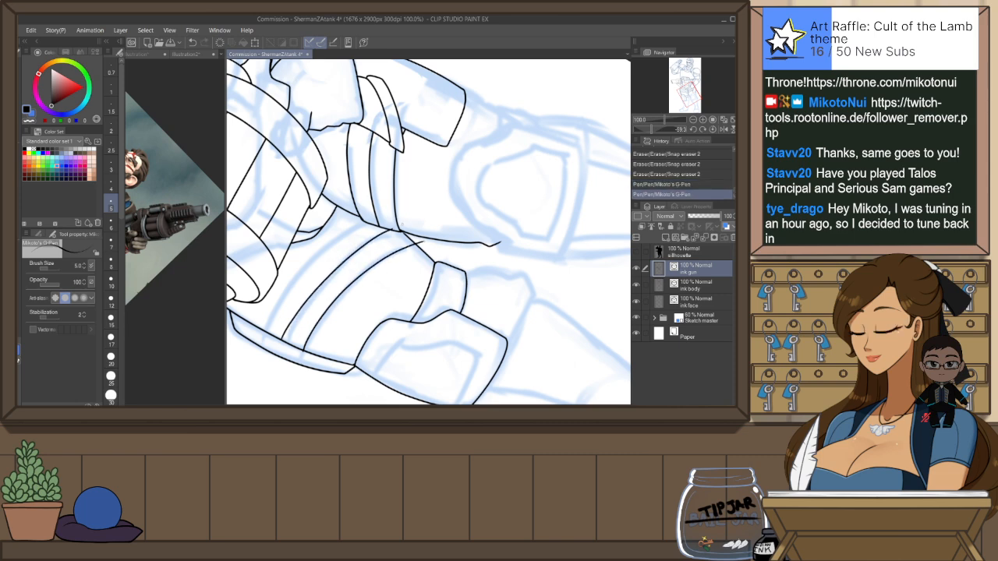
{"action": "key", "text": "ctrl+z"}
{"action": "mouse_move", "coordinate": [285, 346]}
{"action": "left_mouse_down"}
{"action": "mouse_move", "coordinate": [294, 321]}
{"action": "mouse_move", "coordinate": [387, 228]}
{"action": "left_mouse_up"}
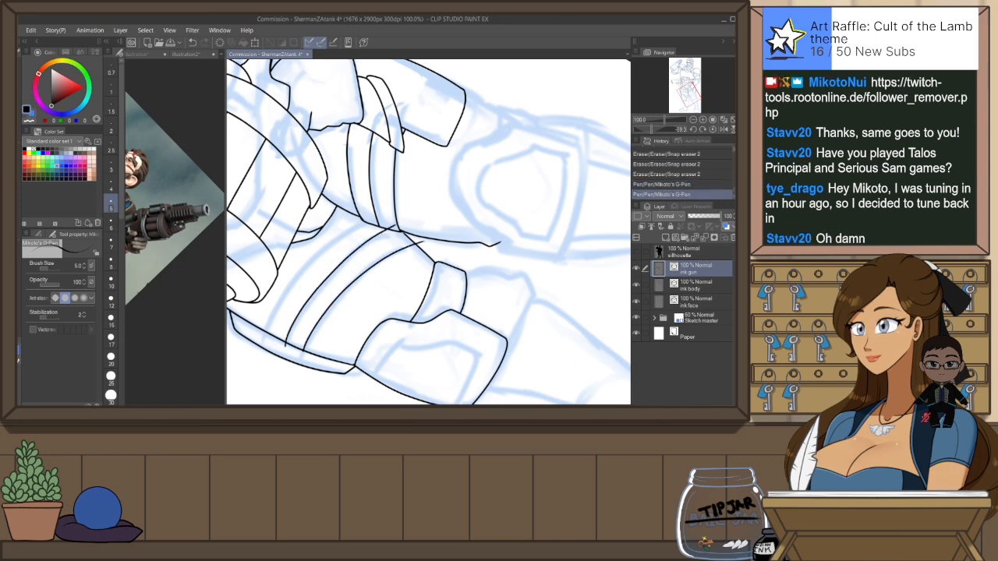
{"action": "key", "text": "ctrl+z"}
{"action": "mouse_move", "coordinate": [285, 349]}
{"action": "left_mouse_down"}
{"action": "mouse_move", "coordinate": [314, 296]}
{"action": "mouse_move", "coordinate": [390, 226]}
{"action": "left_mouse_up"}
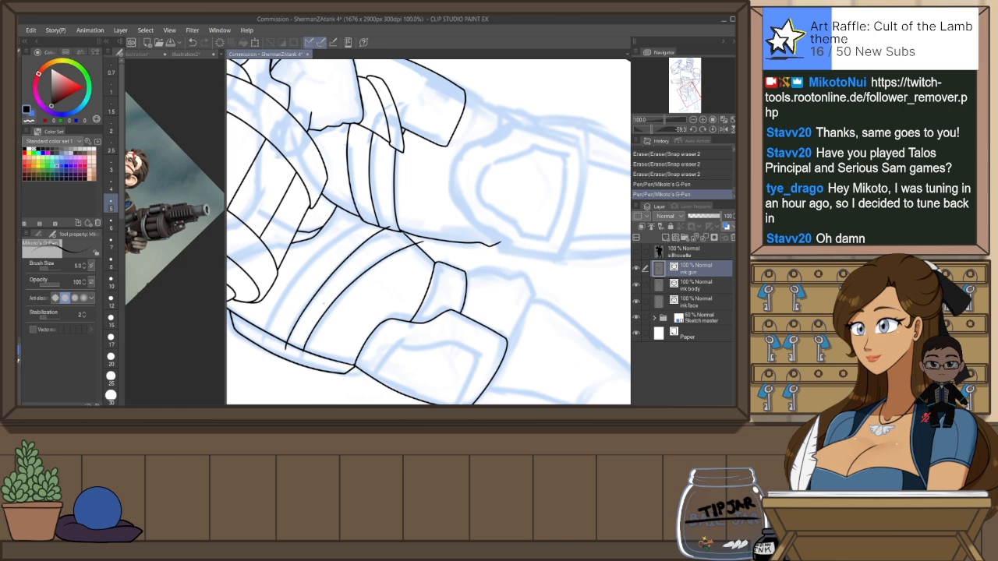
{"action": "key", "text": "ctrl+z"}
{"action": "key", "text": "ctrl+z"}
{"action": "mouse_move", "coordinate": [285, 348]}
{"action": "left_mouse_down"}
{"action": "mouse_move", "coordinate": [357, 250]}
{"action": "mouse_move", "coordinate": [401, 231]}
{"action": "left_mouse_up"}
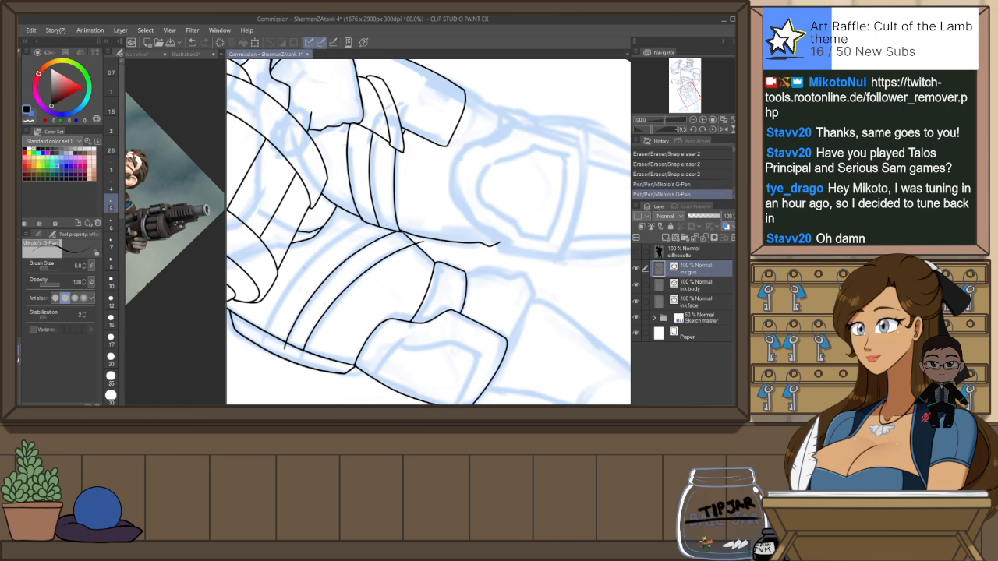
Ink the uppermost strap line across the barrel-side thigh, replacing the first attempt
{"action": "left_click_drag", "start_coordinate": [263, 332], "coordinate": [365, 225]}
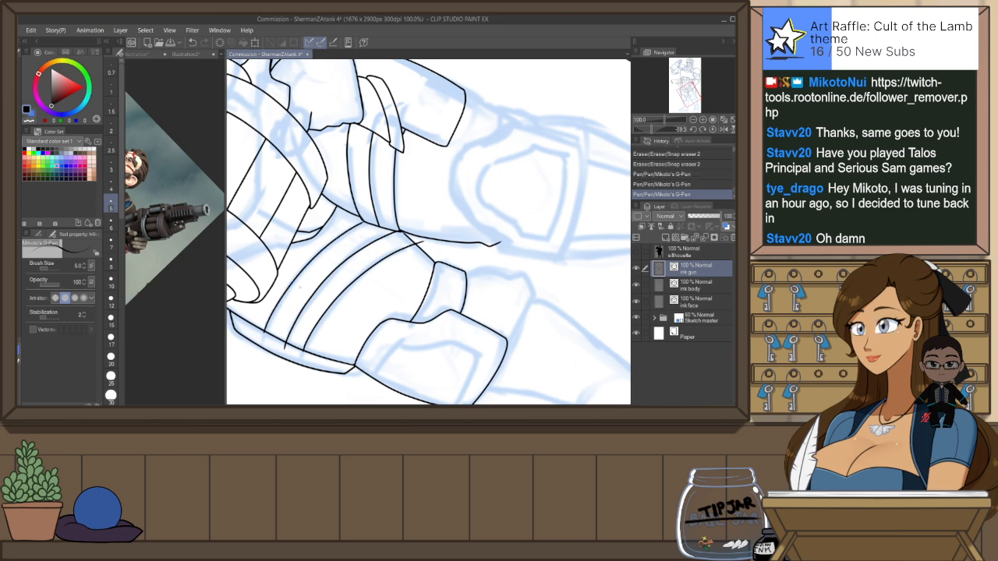
{"action": "key", "text": "ctrl+z"}
{"action": "left_click_drag", "start_coordinate": [266, 338], "coordinate": [367, 219]}
Erase the overshooting ends of the three strap lines at both thigh contours and return the canvas to upright
{"action": "key", "text": "e"}
{"action": "left_click", "coordinate": [368, 219]}
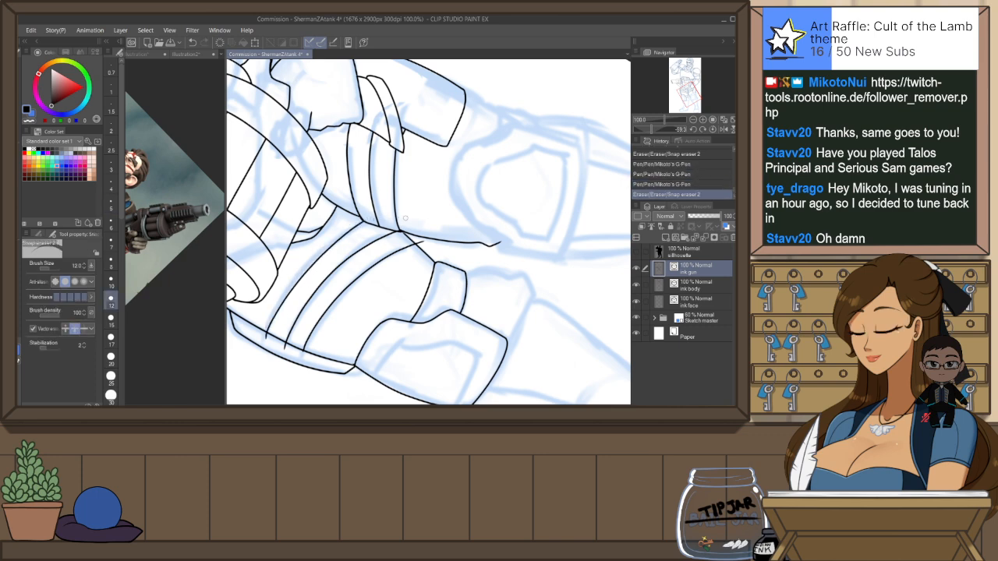
{"action": "left_click", "coordinate": [422, 244]}
{"action": "left_click", "coordinate": [399, 231]}
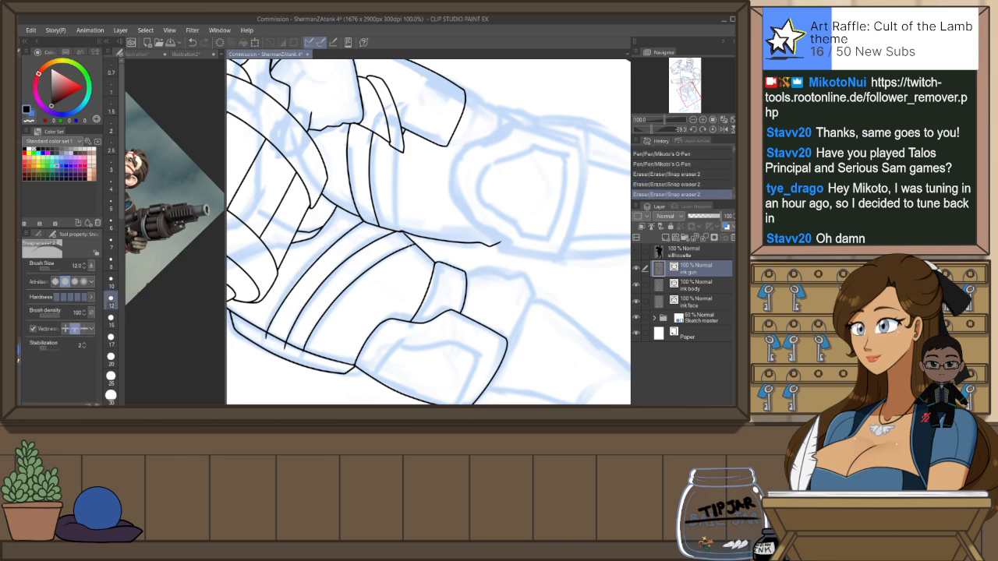
{"action": "key", "text": "ctrl+z"}
{"action": "left_click", "coordinate": [406, 245]}
{"action": "left_click_drag", "start_coordinate": [267, 336], "coordinate": [307, 354]}
{"action": "key", "text": "ctrl+@"}
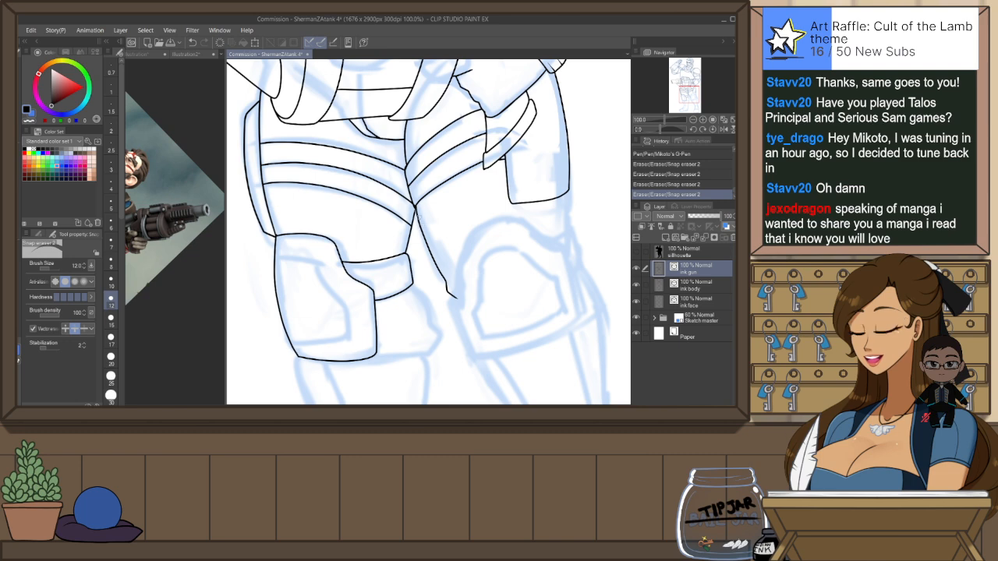
Clean up the point where the thighs meet and ink a short stroke closing the inner end of the lowest thigh strap
{"action": "scroll", "coordinate": [428, 204], "scroll_direction": "up", "scroll_amount": 3}
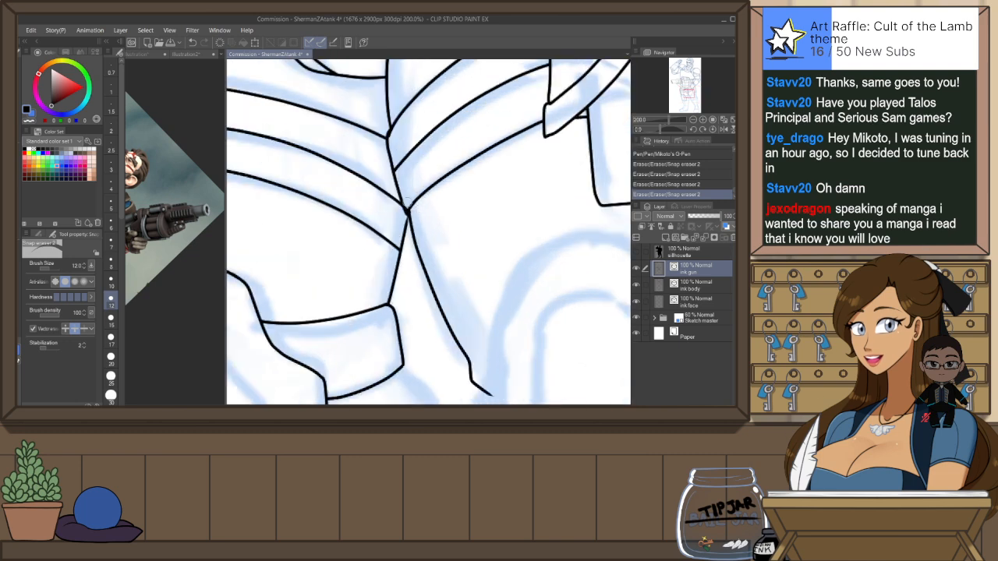
{"action": "key", "text": "ctrl+z"}
{"action": "left_click", "coordinate": [408, 208]}
{"action": "key", "text": "p"}
{"action": "left_click_drag", "start_coordinate": [405, 232], "coordinate": [401, 251]}
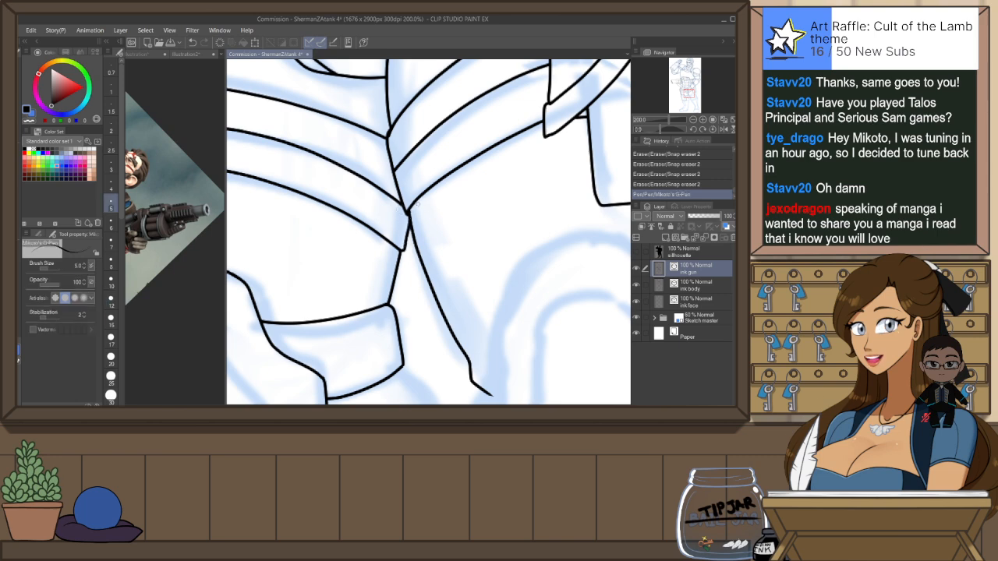
{"action": "key", "text": "e"}
{"action": "left_click", "coordinate": [418, 234]}
{"action": "key", "text": "ctrl+z"}
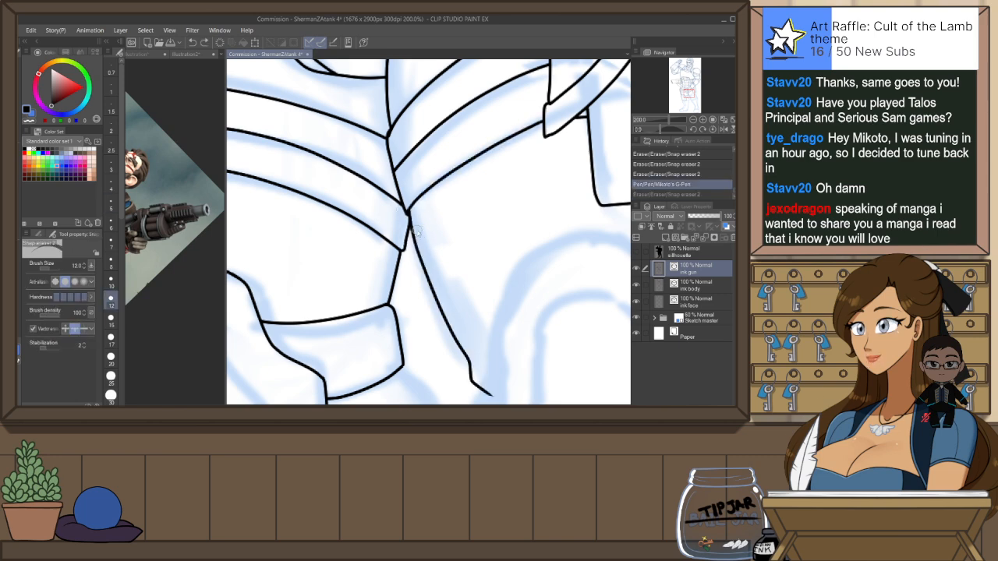
Ink the opposite leg's outer contour from the thigh plate down to the knee
{"action": "scroll", "coordinate": [415, 230], "scroll_direction": "down", "scroll_amount": 2}
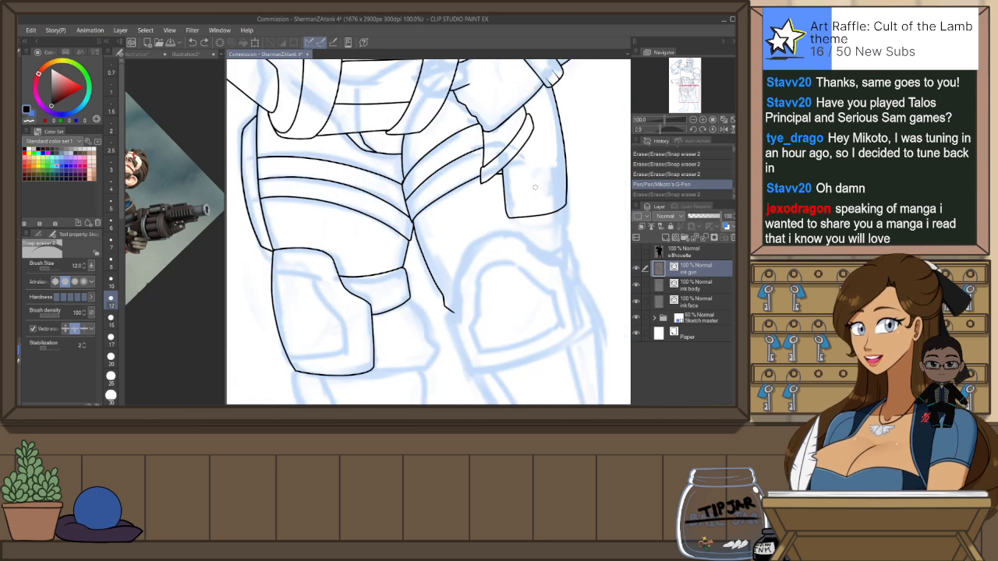
{"action": "mouse_move", "coordinate": [584, 189]}
{"action": "left_mouse_down"}
{"action": "mouse_move", "coordinate": [573, 205]}
{"action": "mouse_move", "coordinate": [498, 169]}
{"action": "left_mouse_up"}
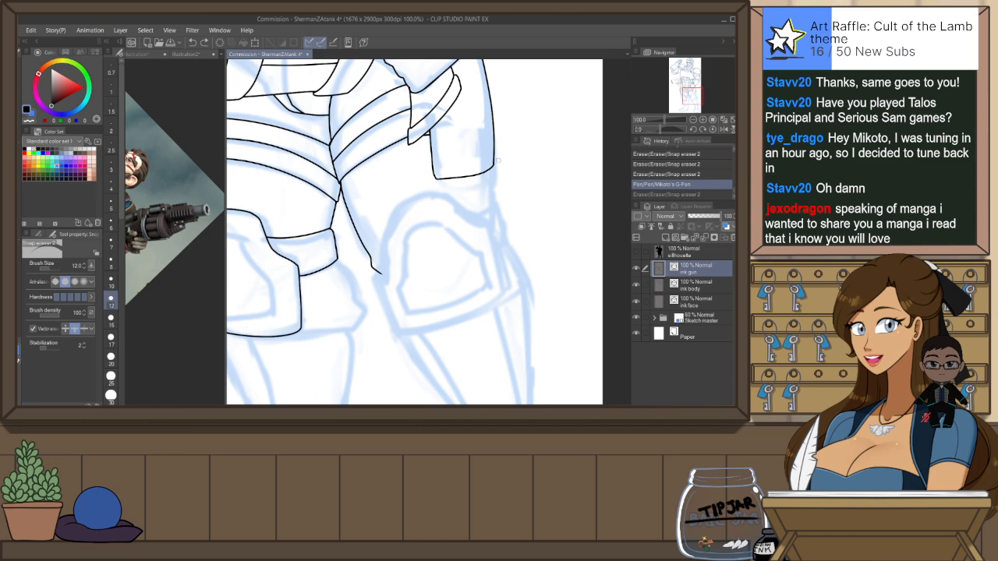
{"action": "key", "text": "p"}
{"action": "left_click_drag", "start_coordinate": [492, 169], "coordinate": [499, 244]}
{"action": "key", "text": "ctrl+z"}
{"action": "left_click_drag", "start_coordinate": [492, 168], "coordinate": [501, 239]}
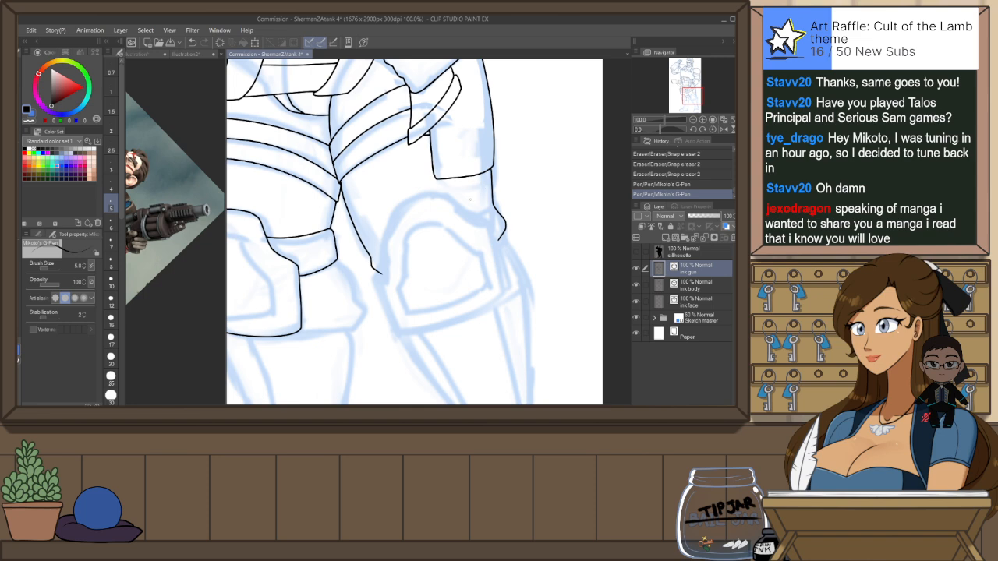
Ink the outer and inner sides of the opposite leg's knee pad with the canvas mirrored, and restore the normal view
{"action": "key", "text": "h"}
{"action": "left_click_drag", "start_coordinate": [362, 223], "coordinate": [353, 288]}
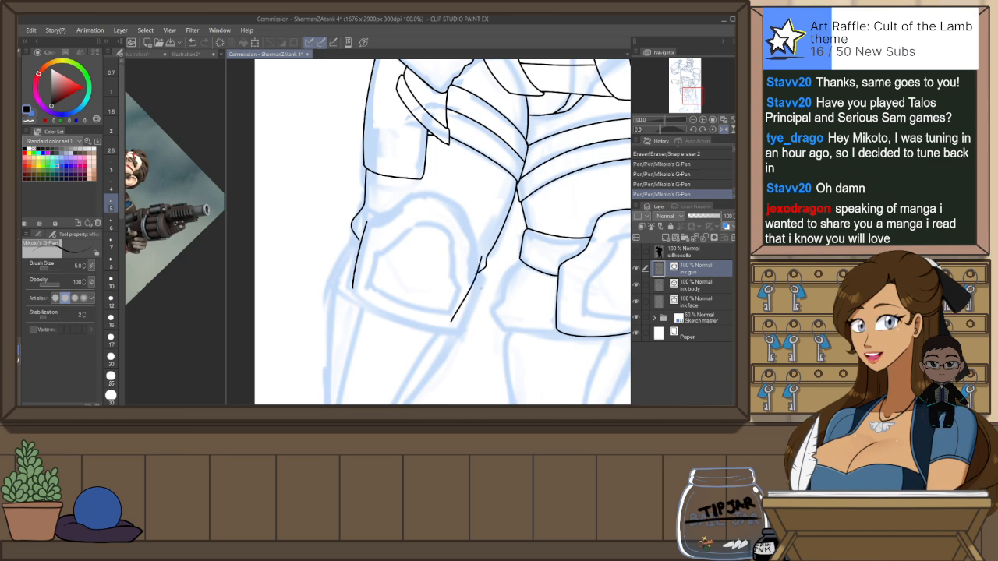
{"action": "left_click_drag", "start_coordinate": [484, 264], "coordinate": [457, 327]}
{"action": "key", "text": "h"}
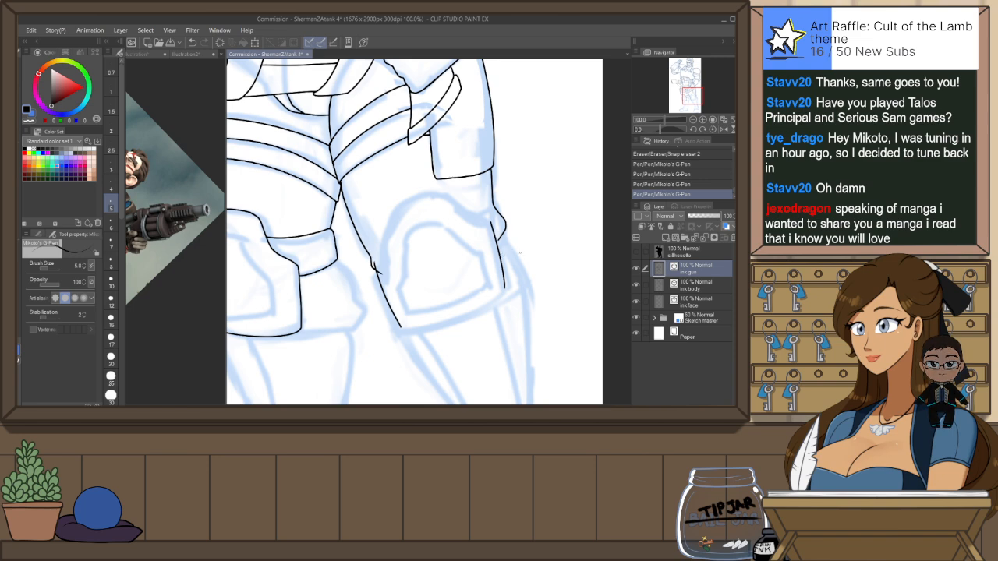
Rotate the canvas, ink the opposite knee pad's bottom edge, erase the overlapping line ends, and return the canvas to upright
{"action": "key", "text": "r"}
{"action": "left_click_drag", "start_coordinate": [503, 327], "coordinate": [335, 211]}
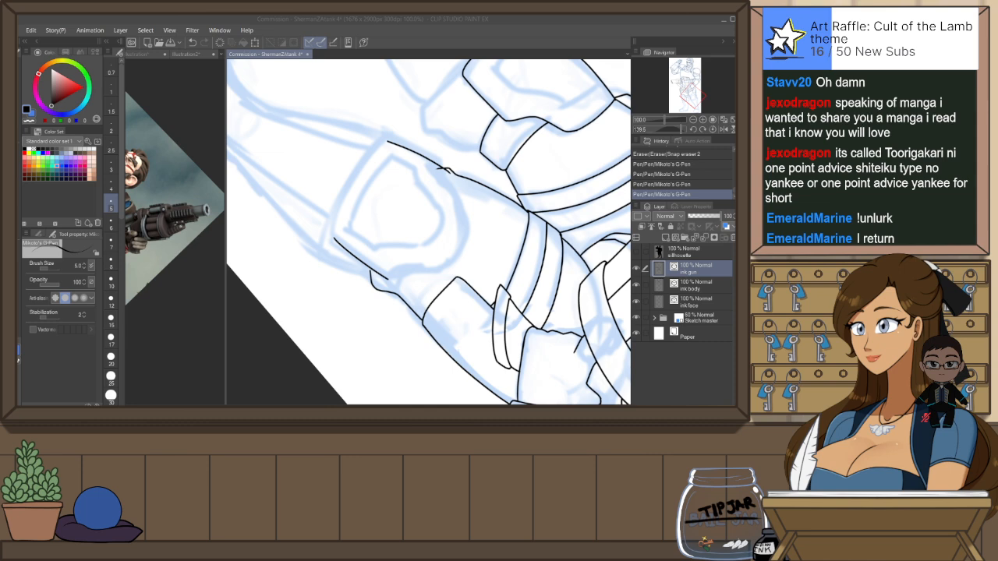
{"action": "key", "text": "p"}
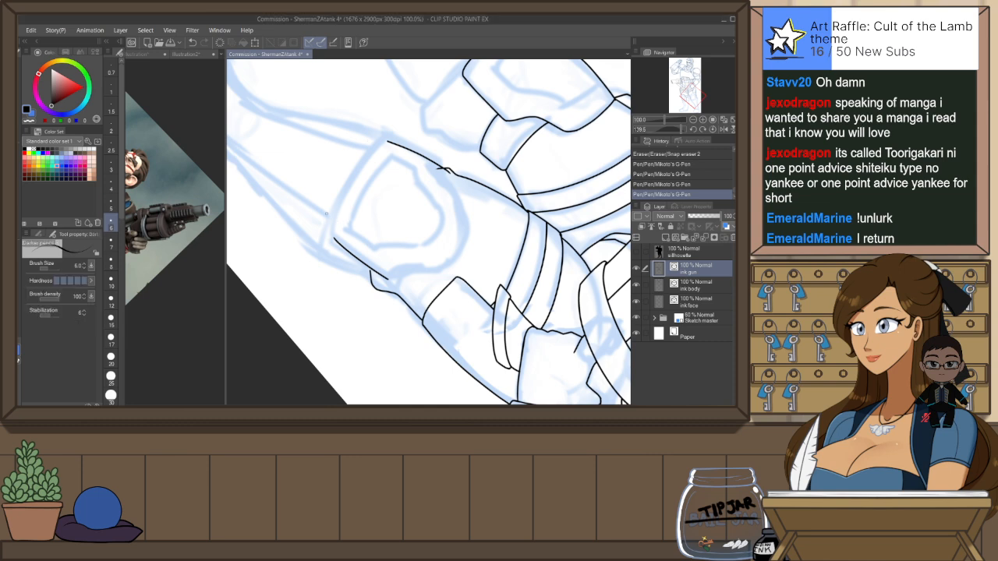
{"action": "key", "text": "p"}
{"action": "mouse_move", "coordinate": [335, 235]}
{"action": "left_mouse_down"}
{"action": "mouse_move", "coordinate": [374, 155]}
{"action": "mouse_move", "coordinate": [397, 139]}
{"action": "left_mouse_up"}
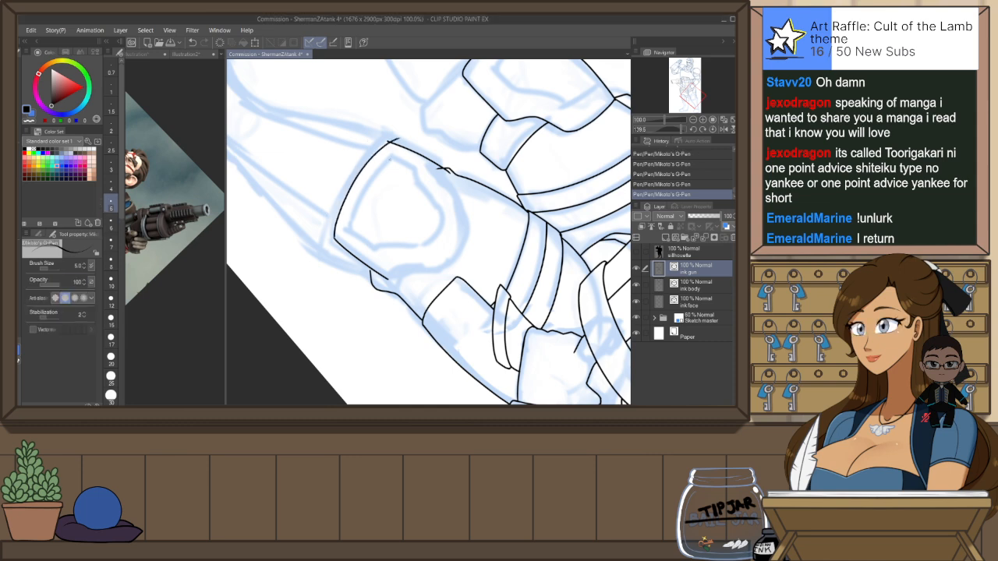
{"action": "key", "text": "ctrl+z"}
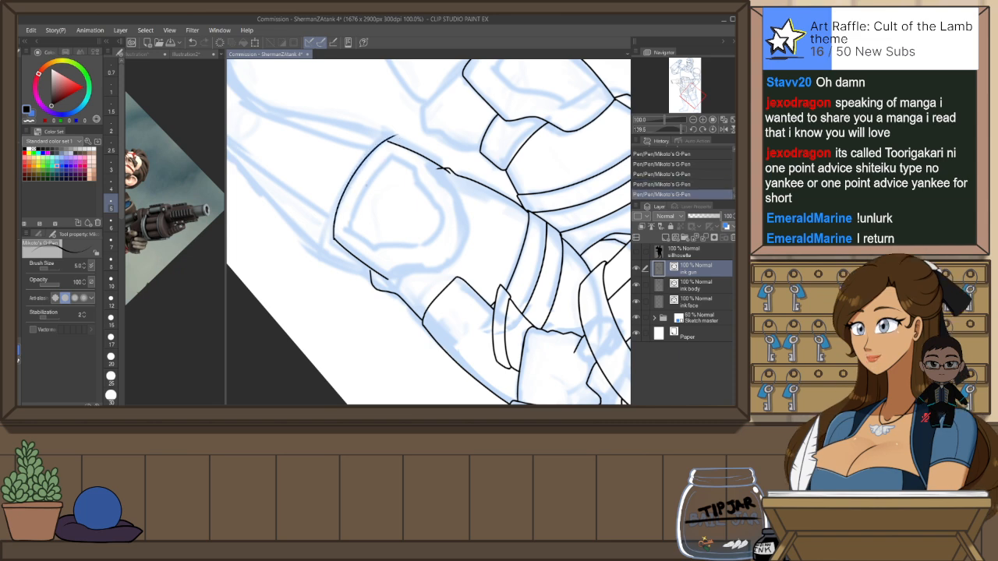
{"action": "mouse_move", "coordinate": [335, 236]}
{"action": "left_mouse_down"}
{"action": "mouse_move", "coordinate": [399, 138]}
{"action": "mouse_move", "coordinate": [410, 139]}
{"action": "left_mouse_up"}
{"action": "key", "text": "e"}
{"action": "left_click_drag", "start_coordinate": [443, 172], "coordinate": [438, 168]}
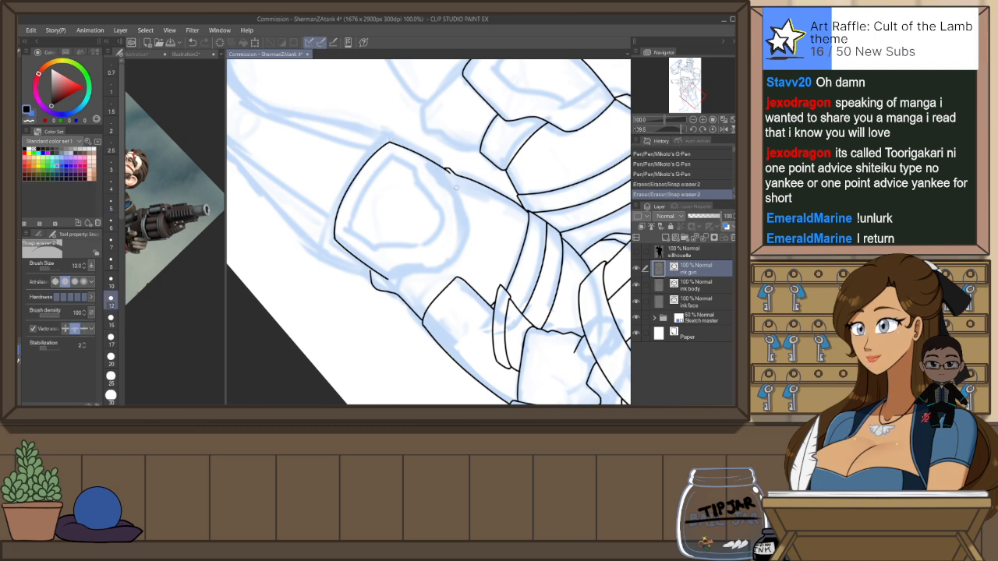
{"action": "key", "text": "ctrl+at"}
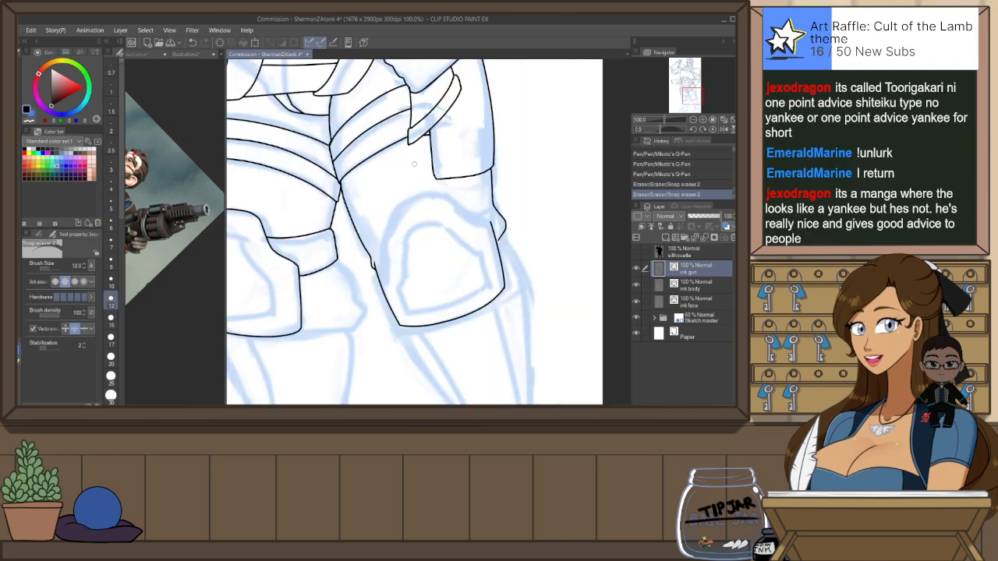
Ink the rounded top edge of the opposite knee pad, mirroring the canvas and redoing the stroke until it joins both sides
{"action": "key", "text": "p"}
{"action": "mouse_move", "coordinate": [376, 258]}
{"action": "left_mouse_down"}
{"action": "mouse_move", "coordinate": [399, 198]}
{"action": "mouse_move", "coordinate": [468, 193]}
{"action": "left_mouse_up"}
{"action": "key", "text": "ctrl+z"}
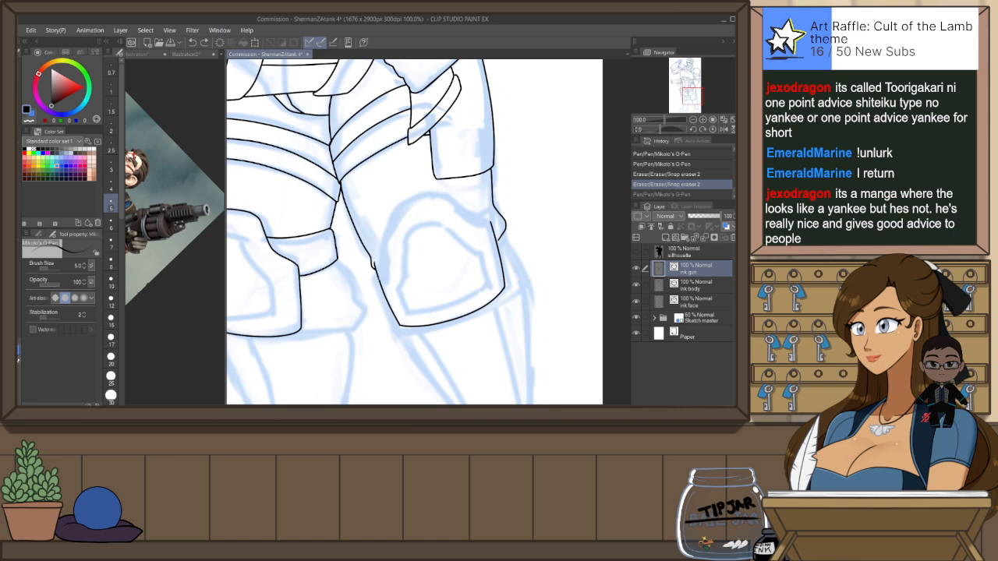
{"action": "mouse_move", "coordinate": [389, 223]}
{"action": "left_mouse_down"}
{"action": "mouse_move", "coordinate": [418, 195]}
{"action": "mouse_move", "coordinate": [492, 232]}
{"action": "left_mouse_up"}
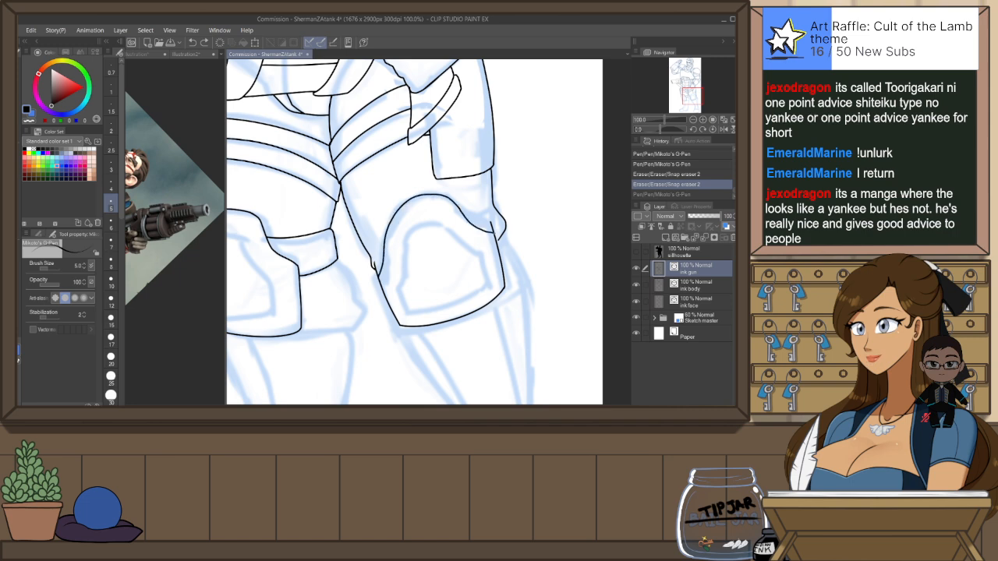
{"action": "key", "text": "ctrl+z"}
{"action": "mouse_move", "coordinate": [384, 269]}
{"action": "left_mouse_down"}
{"action": "mouse_move", "coordinate": [395, 205]}
{"action": "mouse_move", "coordinate": [434, 195]}
{"action": "mouse_move", "coordinate": [482, 228]}
{"action": "left_mouse_up"}
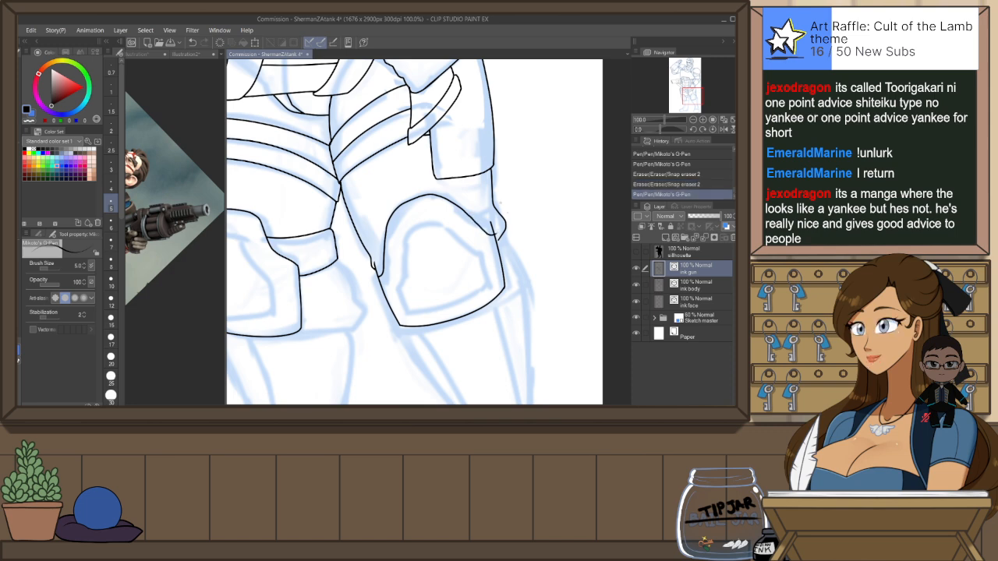
{"action": "key", "text": "h"}
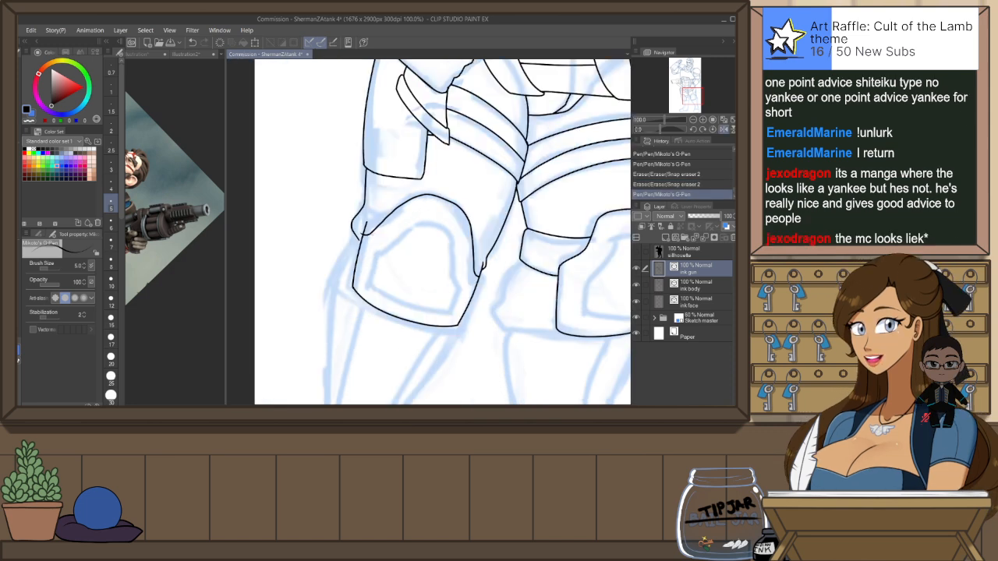
{"action": "key", "text": "ctrl+z"}
{"action": "mouse_move", "coordinate": [363, 234]}
{"action": "left_mouse_down"}
{"action": "mouse_move", "coordinate": [429, 197]}
{"action": "mouse_move", "coordinate": [463, 214]}
{"action": "mouse_move", "coordinate": [472, 271]}
{"action": "left_mouse_up"}
{"action": "key", "text": "ctrl+z"}
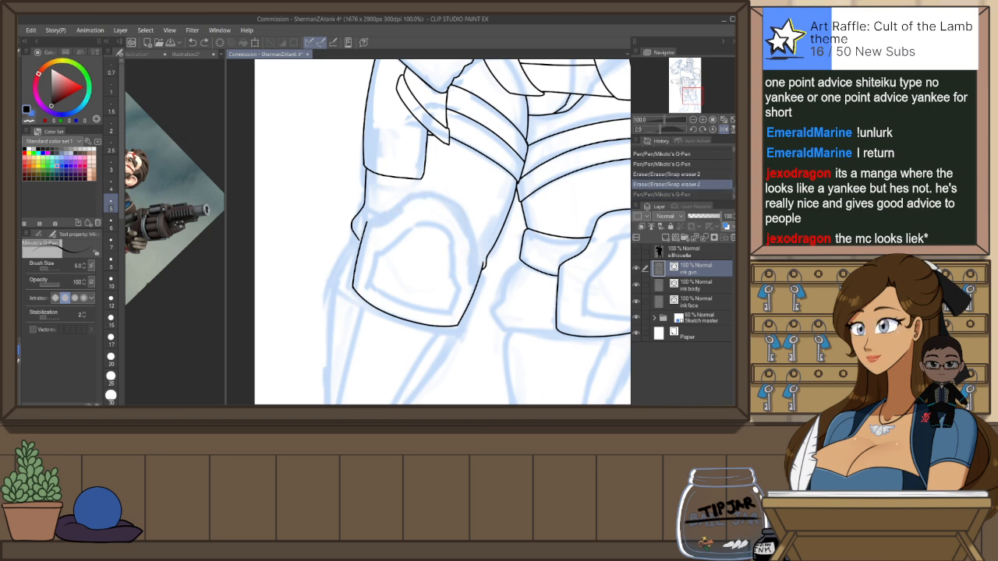
{"action": "mouse_move", "coordinate": [367, 229]}
{"action": "left_mouse_down"}
{"action": "mouse_move", "coordinate": [427, 189]}
{"action": "mouse_move", "coordinate": [475, 226]}
{"action": "mouse_move", "coordinate": [479, 268]}
{"action": "left_mouse_up"}
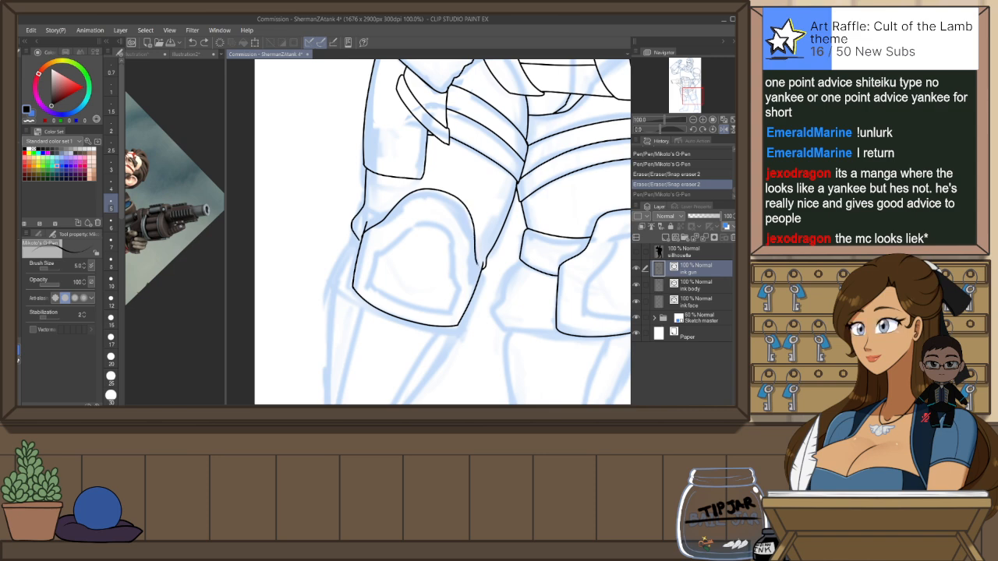
Adjust the inner end of the knee pad's rounded top line as a vector to meet the side line
{"action": "key", "text": "e"}
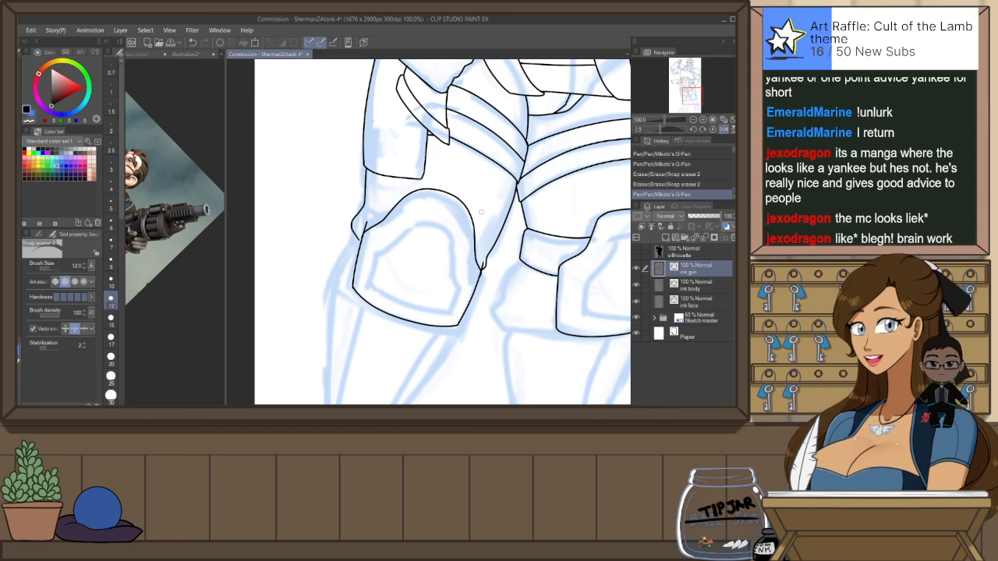
{"action": "key", "text": "o"}
{"action": "left_click", "coordinate": [478, 263]}
{"action": "left_click_drag", "start_coordinate": [492, 289], "coordinate": [493, 286]}
{"action": "left_click", "coordinate": [481, 222]}
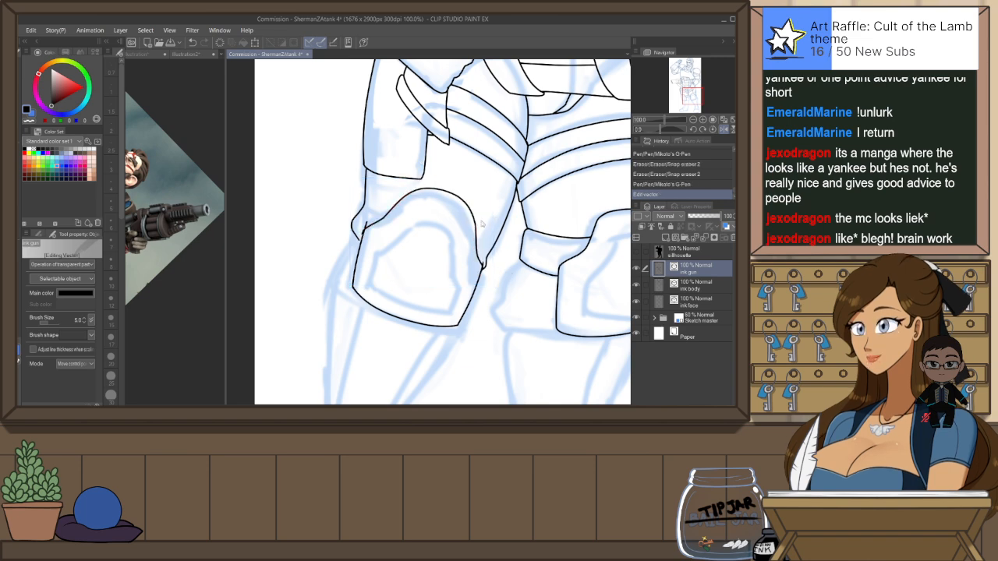
Erase the overshooting line ends at the opposite knee pad's upper outer corner, undoing the erasure that removes the pad's outline
{"action": "key", "text": "e"}
{"action": "left_click", "coordinate": [373, 221]}
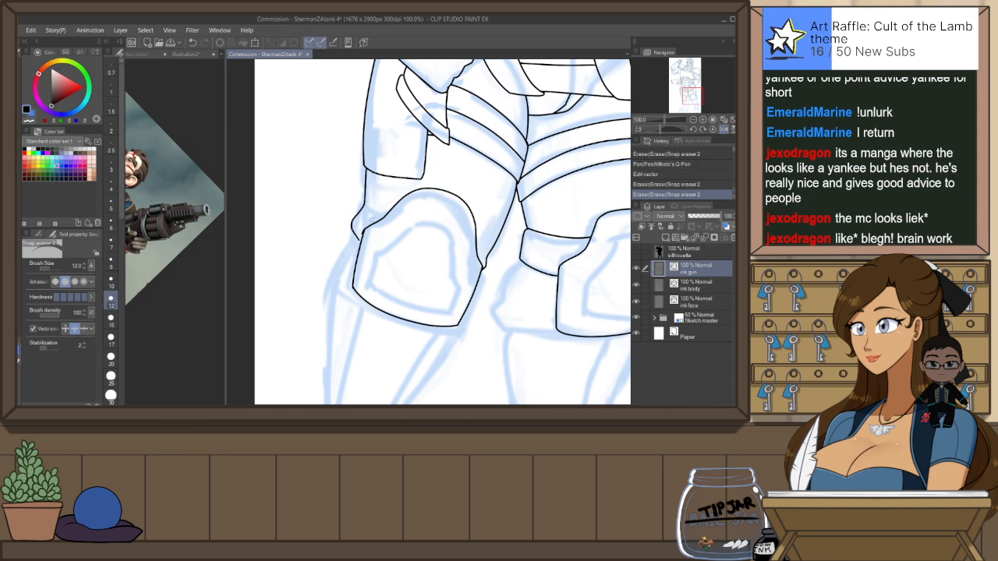
{"action": "left_click", "coordinate": [366, 230]}
{"action": "left_click", "coordinate": [368, 231]}
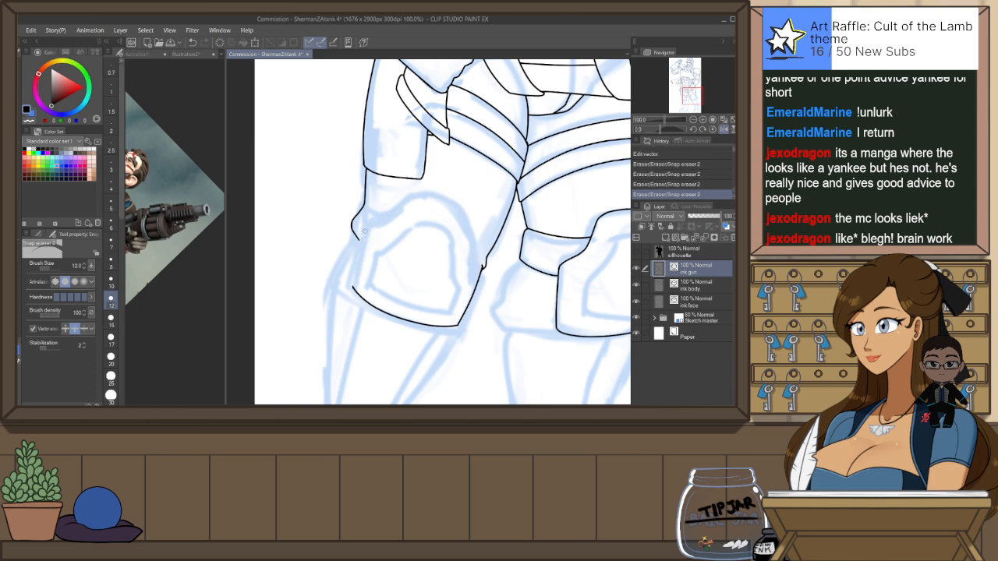
{"action": "key", "text": "ctrl+z"}
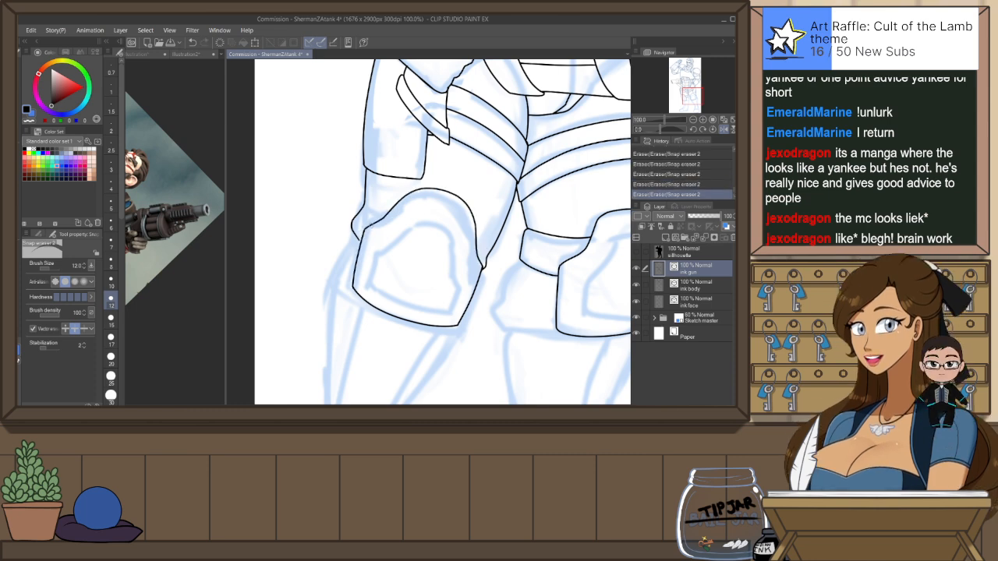
Undo the last erasure and adjust the outer end of the knee pad's rounded top line as a vector
{"action": "key", "text": "ctrl+z"}
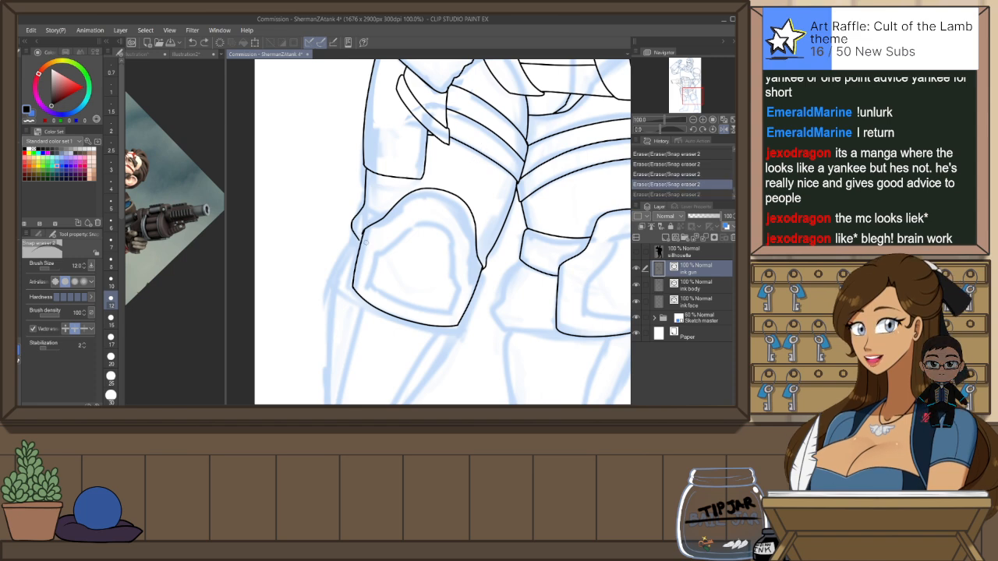
{"action": "key", "text": "o"}
{"action": "left_click", "coordinate": [373, 236]}
{"action": "left_click_drag", "start_coordinate": [377, 217], "coordinate": [381, 211]}
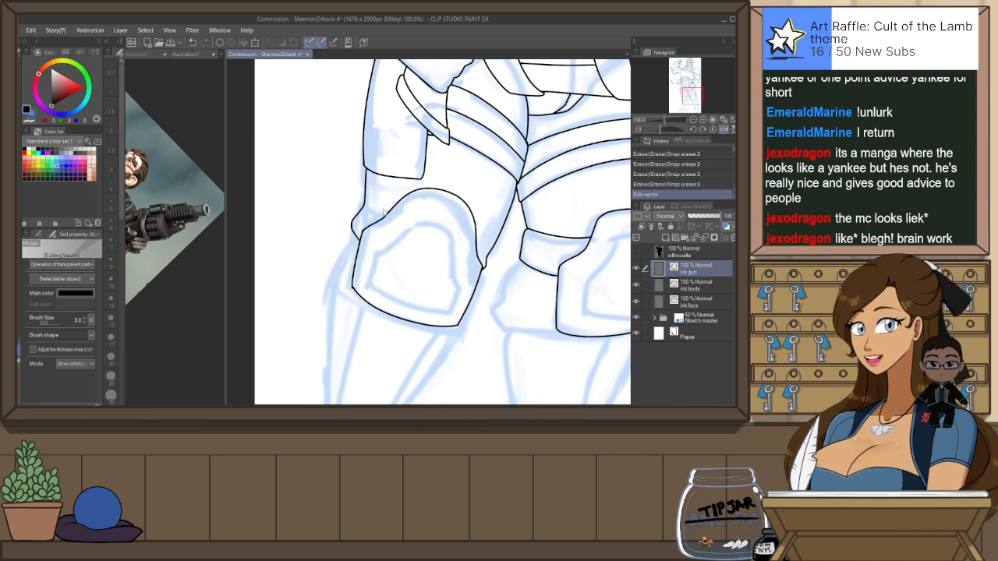
{"action": "key", "text": "e"}
{"action": "left_click", "coordinate": [354, 288]}
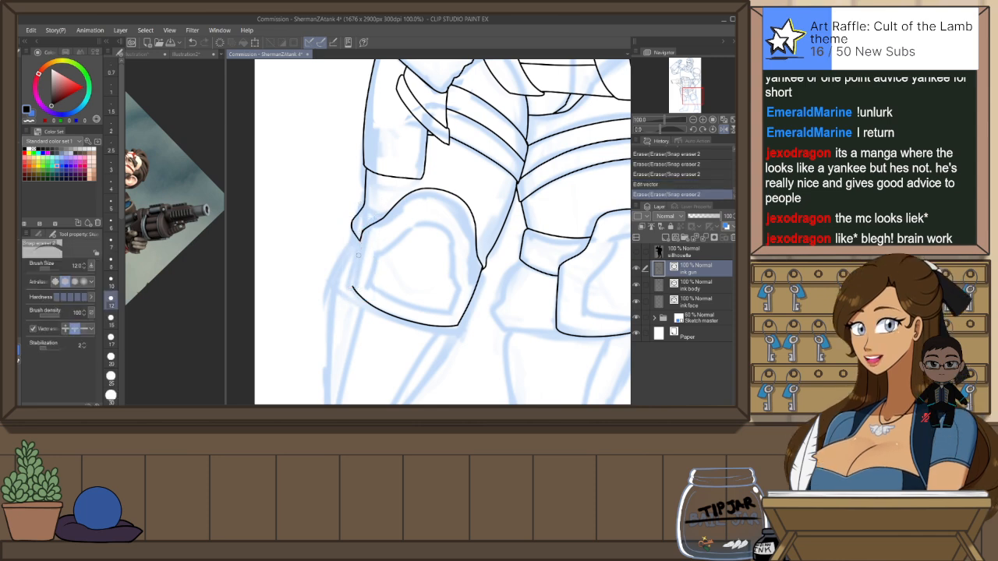
{"action": "key", "text": "ctrl+z"}
Adjust the knee pad's outer side line as a vector so its lower end meets the bottom edge
{"action": "key", "text": "o"}
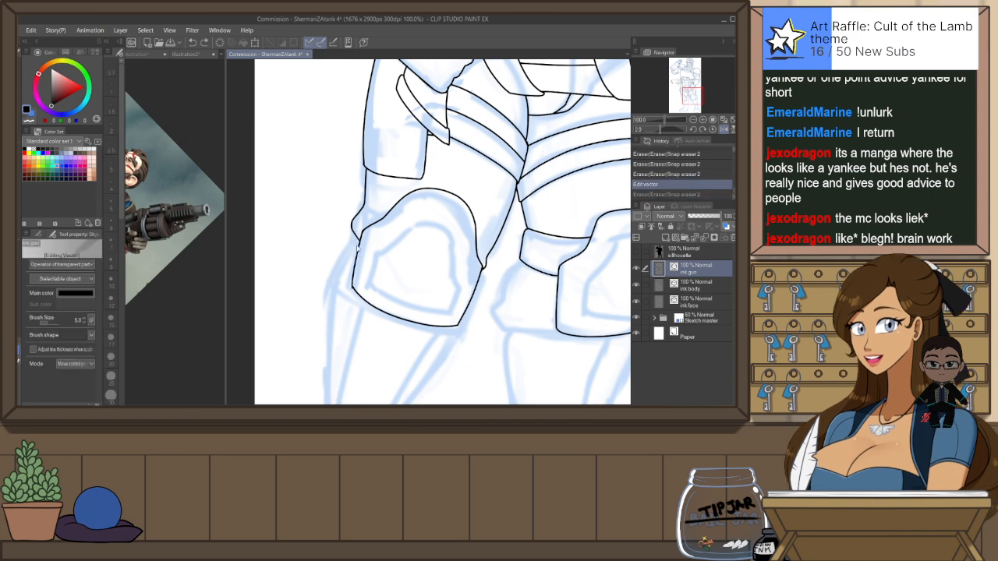
{"action": "scroll", "coordinate": [354, 277], "scroll_direction": "up", "scroll_amount": 3}
{"action": "left_click", "coordinate": [354, 257]}
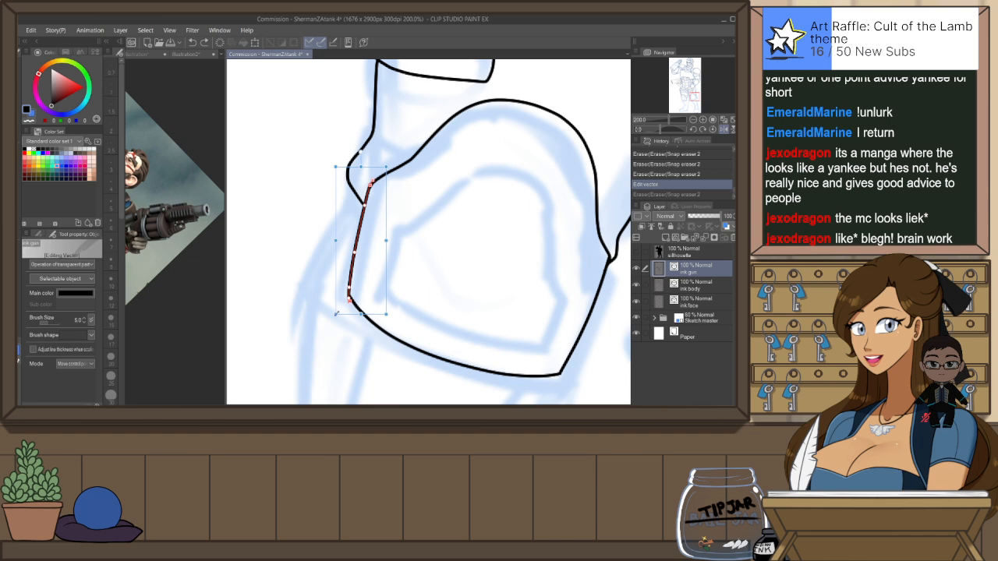
{"action": "left_click_drag", "start_coordinate": [337, 311], "coordinate": [336, 313]}
{"action": "left_click", "coordinate": [421, 230]}
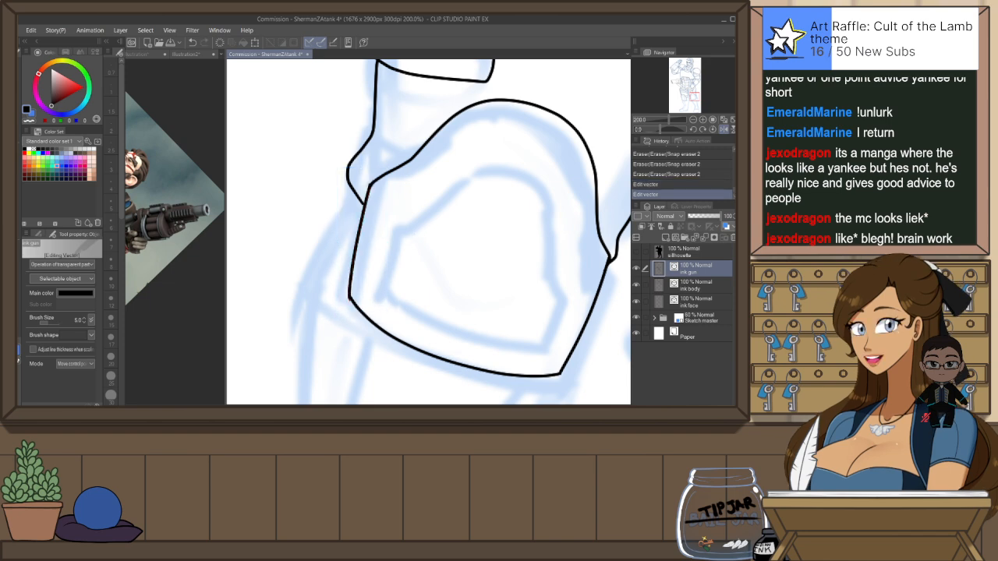
Ink a small rounded fold against the knee pad's outer side and erase its overlapping line ends
{"action": "key", "text": "p"}
{"action": "mouse_move", "coordinate": [348, 181]}
{"action": "left_mouse_down"}
{"action": "mouse_move", "coordinate": [337, 209]}
{"action": "mouse_move", "coordinate": [380, 252]}
{"action": "mouse_move", "coordinate": [369, 247]}
{"action": "mouse_move", "coordinate": [380, 237]}
{"action": "left_mouse_up"}
{"action": "key", "text": "e"}
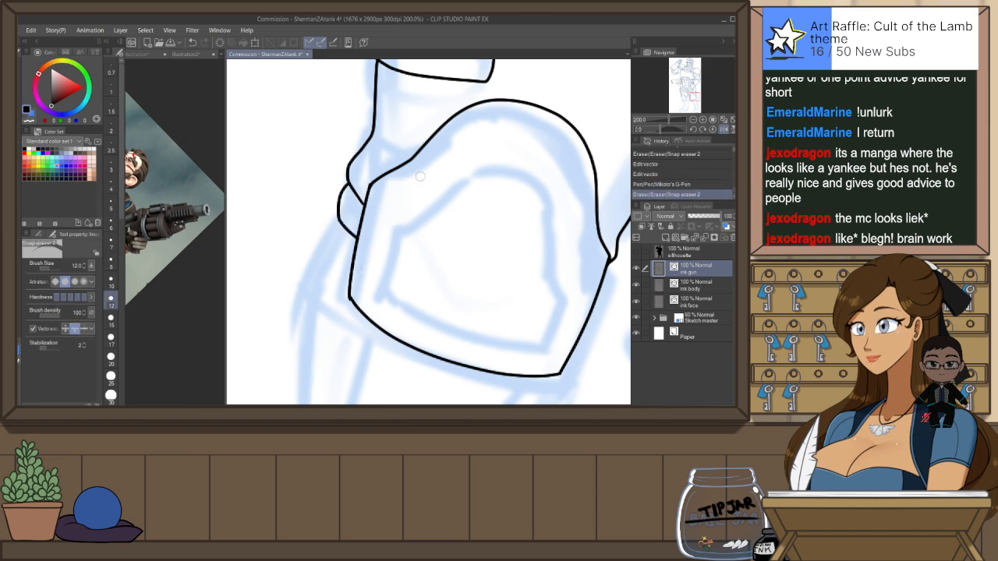
{"action": "scroll", "coordinate": [432, 158], "scroll_direction": "down", "scroll_amount": 3}
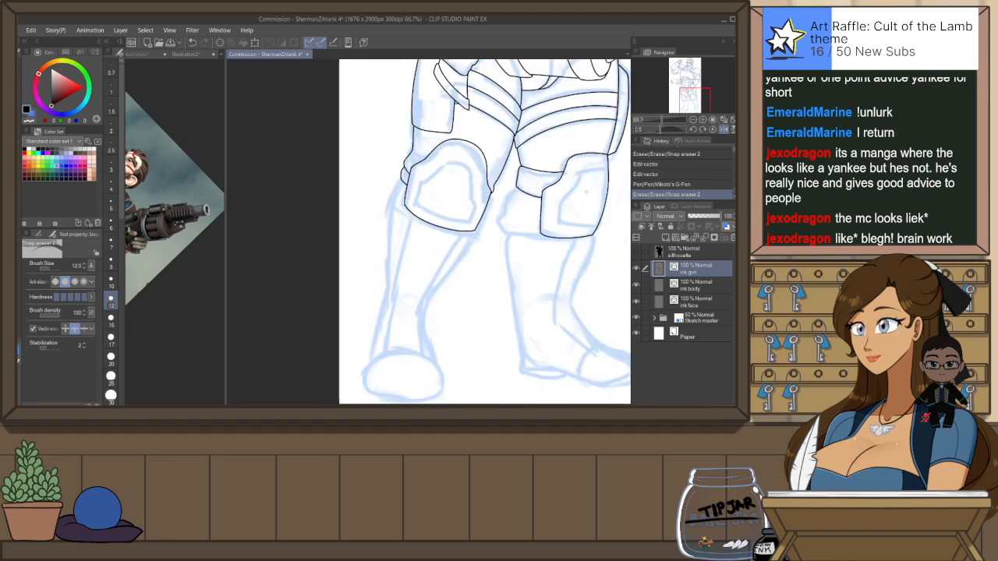
{"action": "left_click_drag", "start_coordinate": [530, 238], "coordinate": [536, 231]}
{"action": "key", "text": "ctrl+z"}
Ink the inner contour of the opposite leg's knee padding below the strap, redoing the stroke to curve around its lower corner
{"action": "left_click_drag", "start_coordinate": [530, 166], "coordinate": [485, 200]}
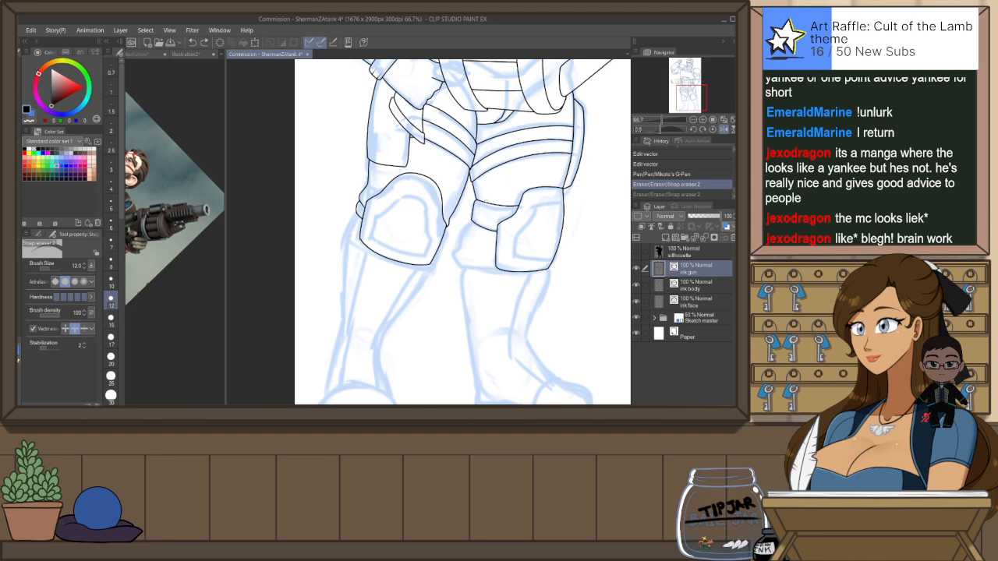
{"action": "scroll", "coordinate": [485, 201], "scroll_direction": "up", "scroll_amount": 3}
{"action": "key", "text": "p"}
{"action": "left_click_drag", "start_coordinate": [460, 236], "coordinate": [426, 328]}
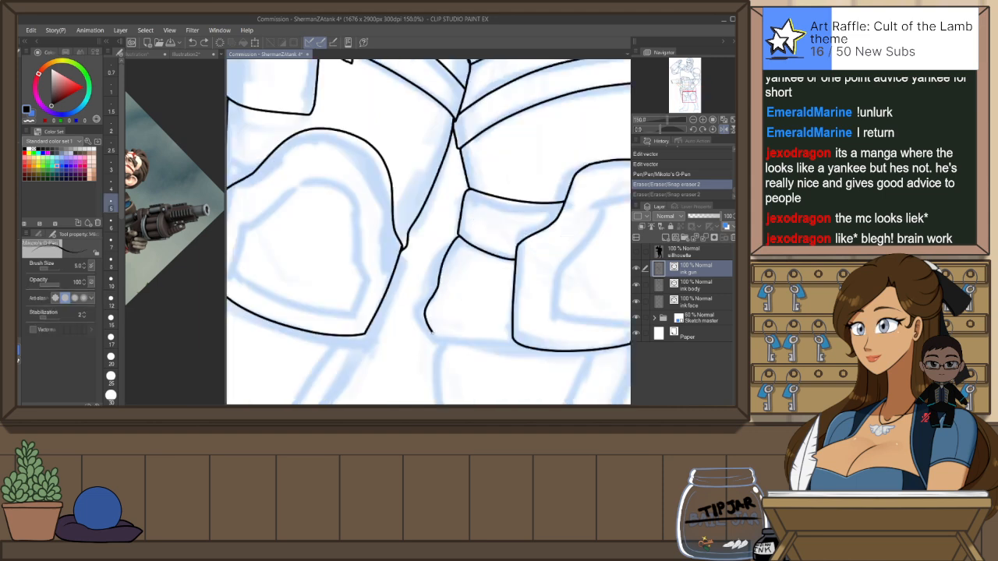
{"action": "key", "text": "ctrl+z"}
{"action": "mouse_move", "coordinate": [458, 234]}
{"action": "left_mouse_down"}
{"action": "mouse_move", "coordinate": [424, 321]}
{"action": "mouse_move", "coordinate": [450, 343]}
{"action": "left_mouse_up"}
{"action": "scroll", "coordinate": [527, 219], "scroll_direction": "down", "scroll_amount": 1}
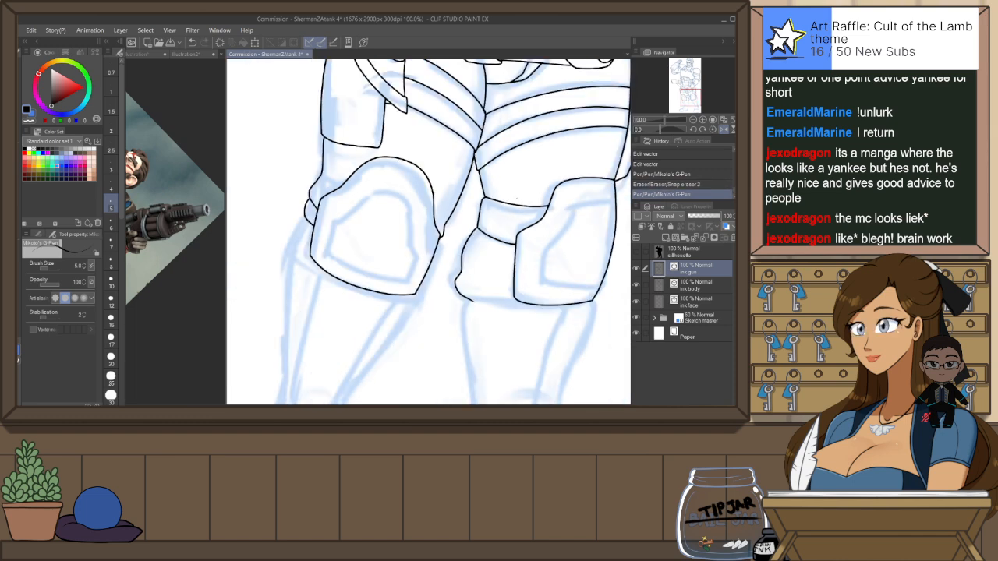
Rotate the canvas, ink the bottom edge of the opposite leg's knee padding up to the knee pad, and erase the overshooting ends
{"action": "key", "text": "r"}
{"action": "left_click_drag", "start_coordinate": [511, 275], "coordinate": [524, 226]}
{"action": "left_click_drag", "start_coordinate": [308, 254], "coordinate": [278, 289]}
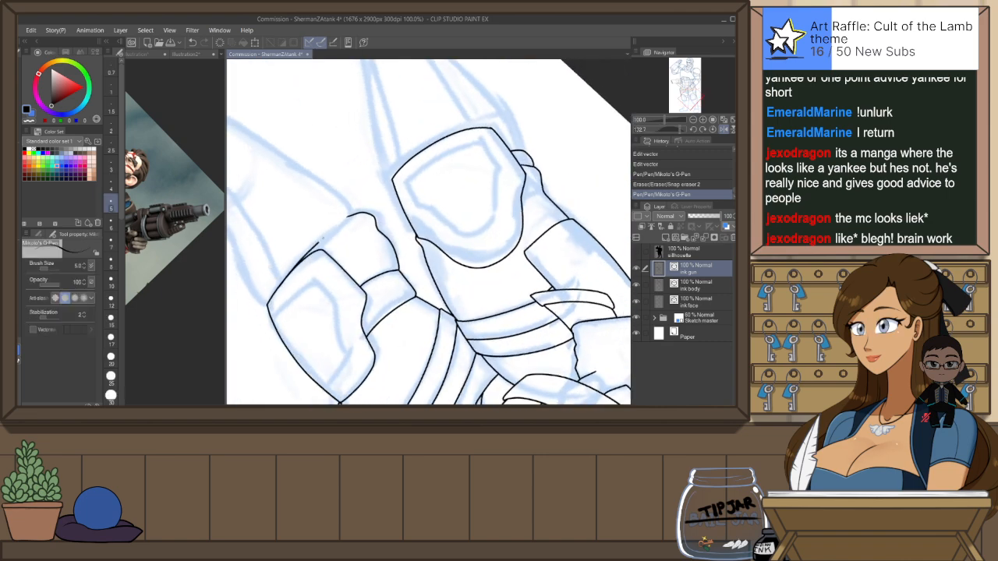
{"action": "left_click_drag", "start_coordinate": [349, 215], "coordinate": [328, 233]}
{"action": "key", "text": "ctrl+z"}
{"action": "left_click_drag", "start_coordinate": [357, 213], "coordinate": [299, 275]}
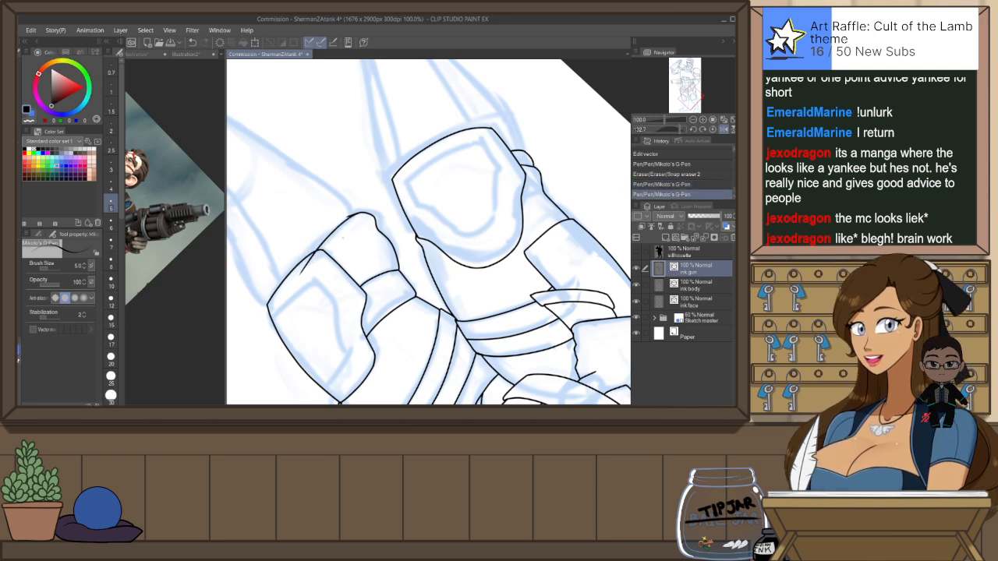
{"action": "key", "text": "e"}
{"action": "left_click", "coordinate": [303, 269]}
{"action": "left_click", "coordinate": [349, 215]}
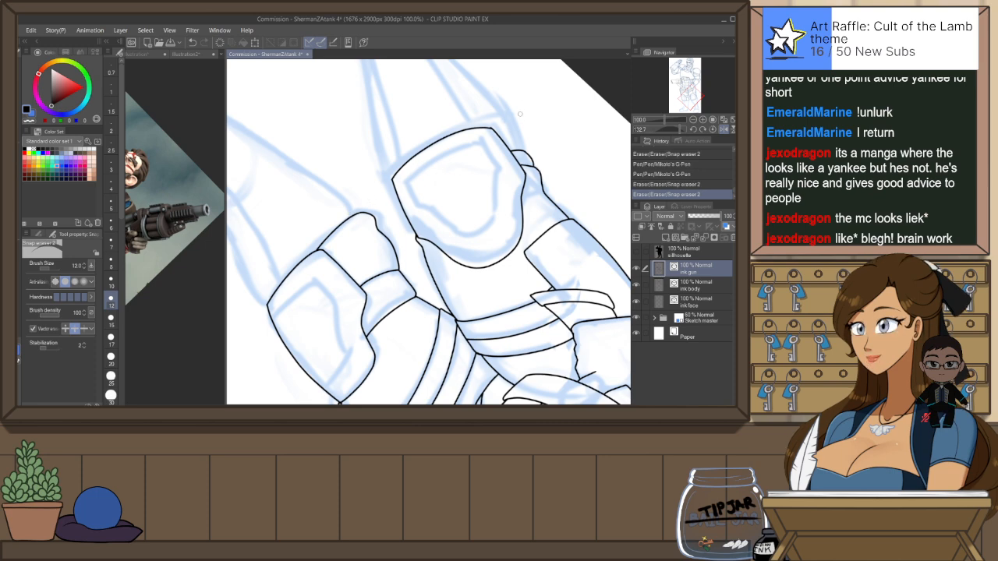
Mirror the canvas, ink the lower fold beside the first knee pad's outer corner, and return the canvas to upright
{"action": "key", "text": "h"}
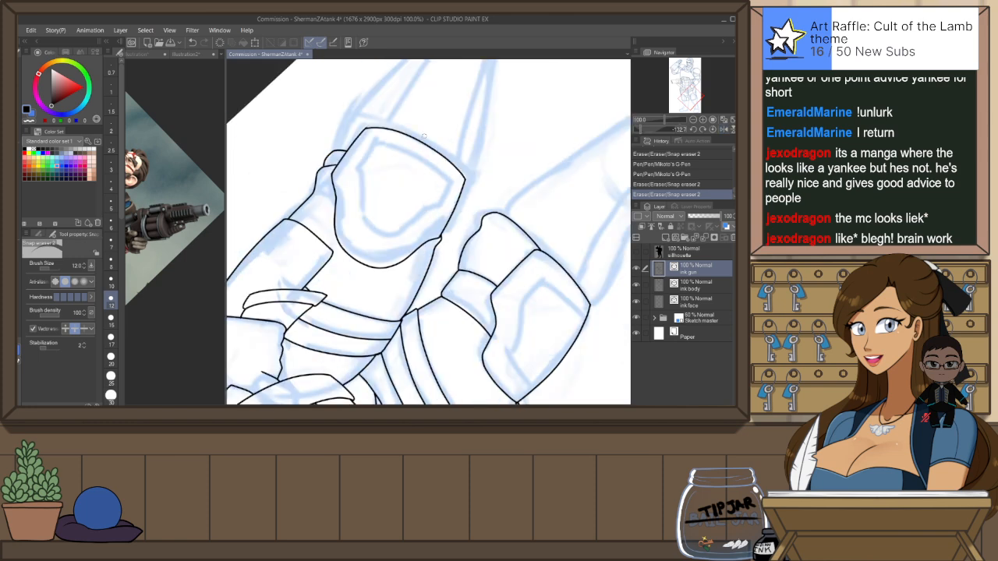
{"action": "key", "text": "p"}
{"action": "mouse_move", "coordinate": [333, 154]}
{"action": "left_mouse_down"}
{"action": "mouse_move", "coordinate": [335, 129]}
{"action": "mouse_move", "coordinate": [377, 115]}
{"action": "mouse_move", "coordinate": [402, 130]}
{"action": "left_mouse_up"}
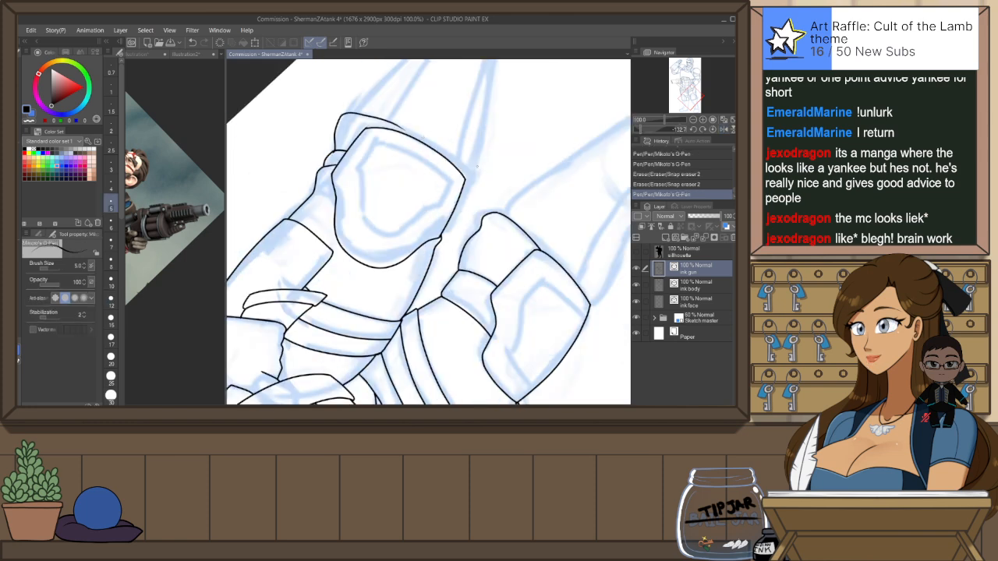
{"action": "key", "text": "ctrl+z"}
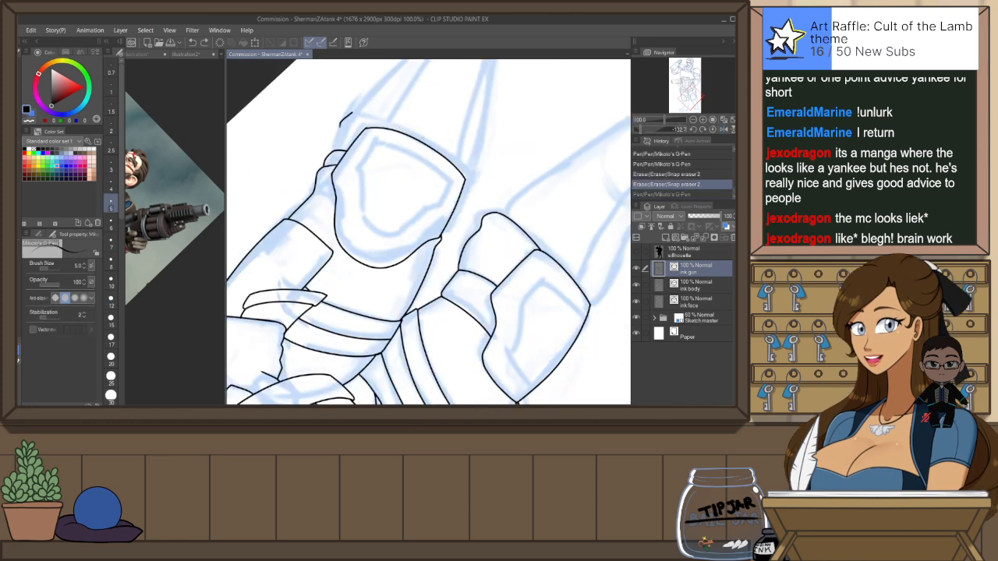
{"action": "key", "text": "ctrl+y"}
{"action": "key", "text": "ctrl+at"}
{"action": "left_click_drag", "start_coordinate": [550, 234], "coordinate": [425, 234]}
{"action": "key", "text": "ctrl+z"}
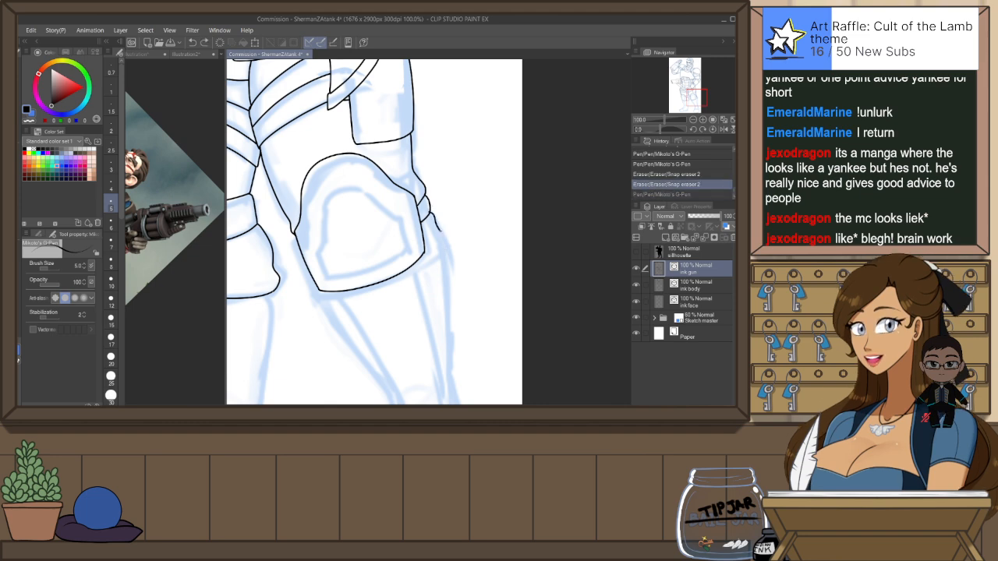
{"action": "key", "text": "ctrl+y"}
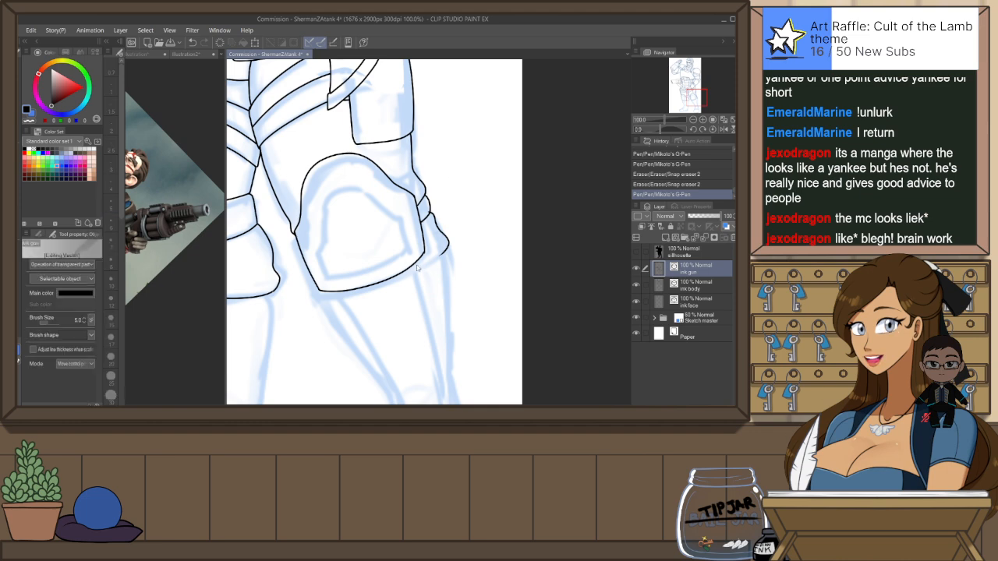
Pinch the vector line at the first knee pad's lower outer corner into place and unmirror the canvas
{"action": "key", "text": "y"}
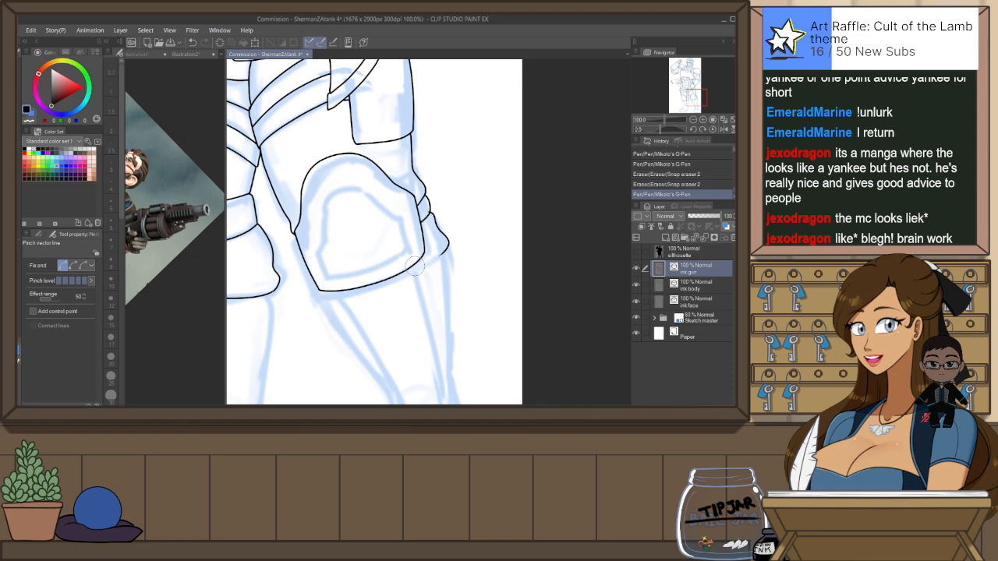
{"action": "left_click_drag", "start_coordinate": [415, 265], "coordinate": [423, 261]}
{"action": "key", "text": "h"}
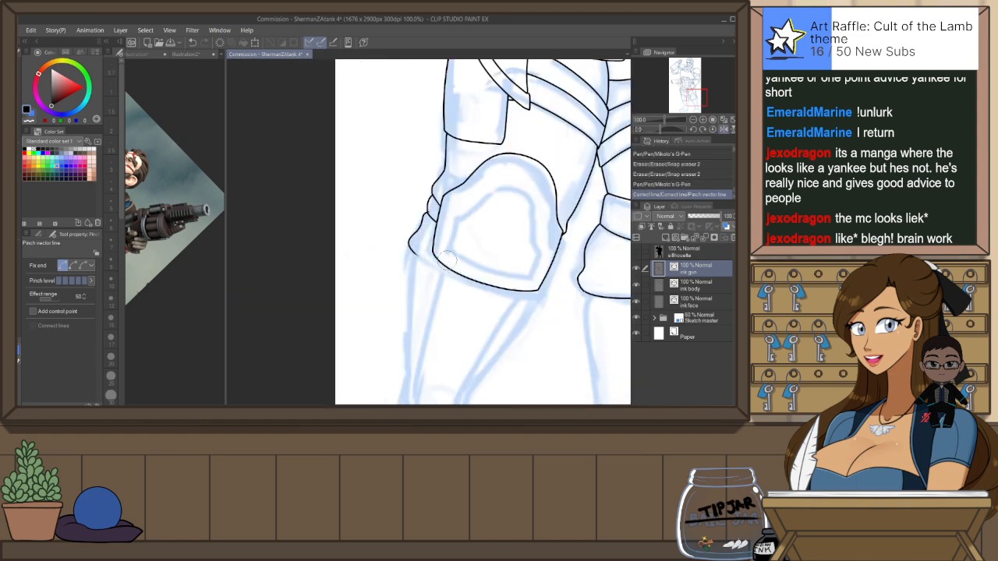
{"action": "scroll", "coordinate": [467, 238], "scroll_direction": "down", "scroll_amount": 2}
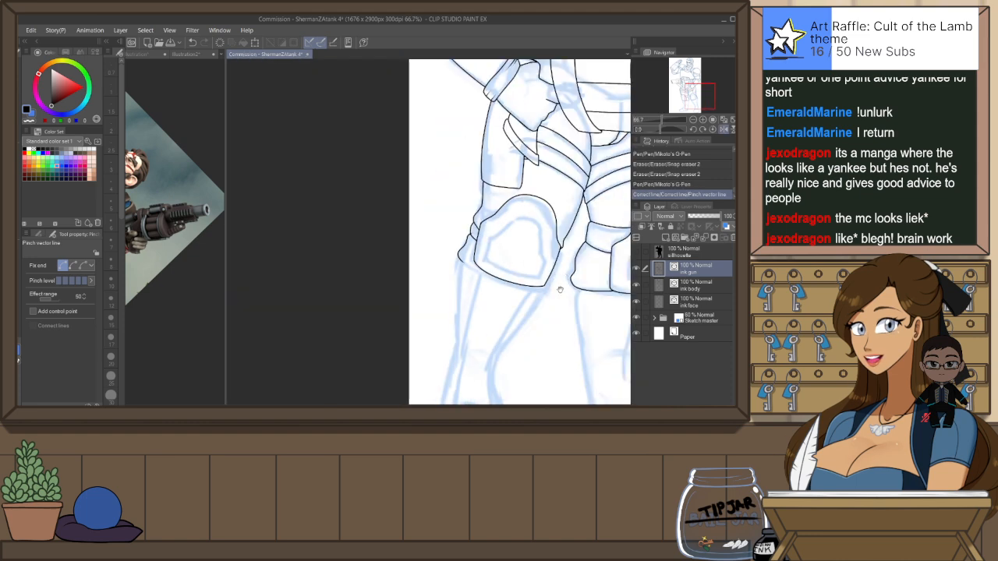
Ink the padding fold along the first knee pad's inner side, curving it around the lower inner corner
{"action": "scroll", "coordinate": [447, 237], "scroll_direction": "up", "scroll_amount": 2}
{"action": "key", "text": "p"}
{"action": "key", "text": "ctrl+z"}
{"action": "left_click_drag", "start_coordinate": [400, 195], "coordinate": [383, 240]}
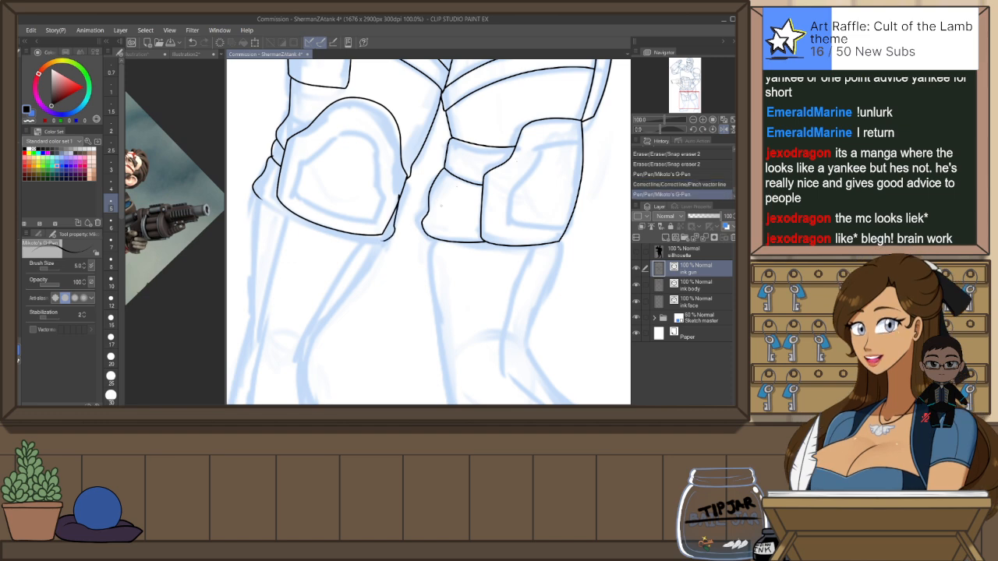
Reshape the lower inner corner of the opposite leg's knee padding by adjusting its vector lines
{"action": "key", "text": "o"}
{"action": "scroll", "coordinate": [431, 232], "scroll_direction": "up", "scroll_amount": 2}
{"action": "left_click", "coordinate": [421, 226]}
{"action": "left_click_drag", "start_coordinate": [450, 252], "coordinate": [439, 247]}
{"action": "left_click", "coordinate": [446, 224]}
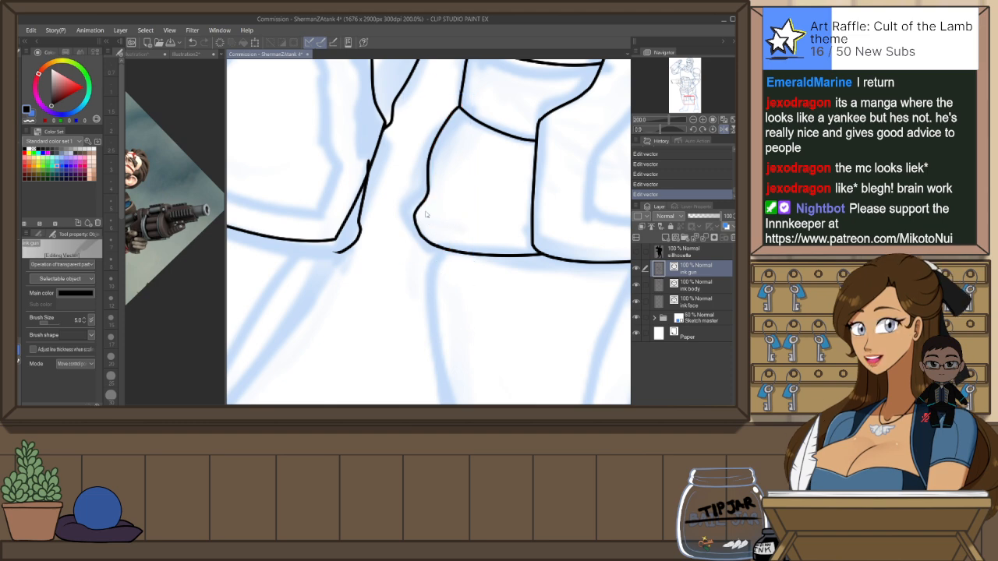
Erase the overshooting line ends at the first knee pad's inner padding fold and outer side folds
{"action": "key", "text": "e"}
{"action": "left_click", "coordinate": [367, 165]}
{"action": "left_click", "coordinate": [367, 167]}
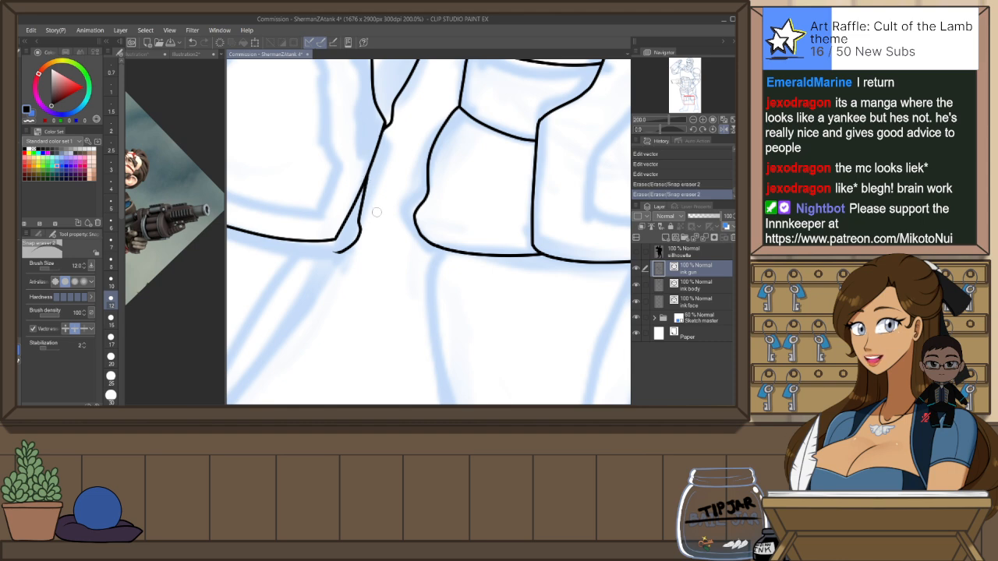
{"action": "scroll", "coordinate": [376, 211], "scroll_direction": "down", "scroll_amount": 3}
{"action": "left_click", "coordinate": [250, 147]}
{"action": "key", "text": "ctrl+z"}
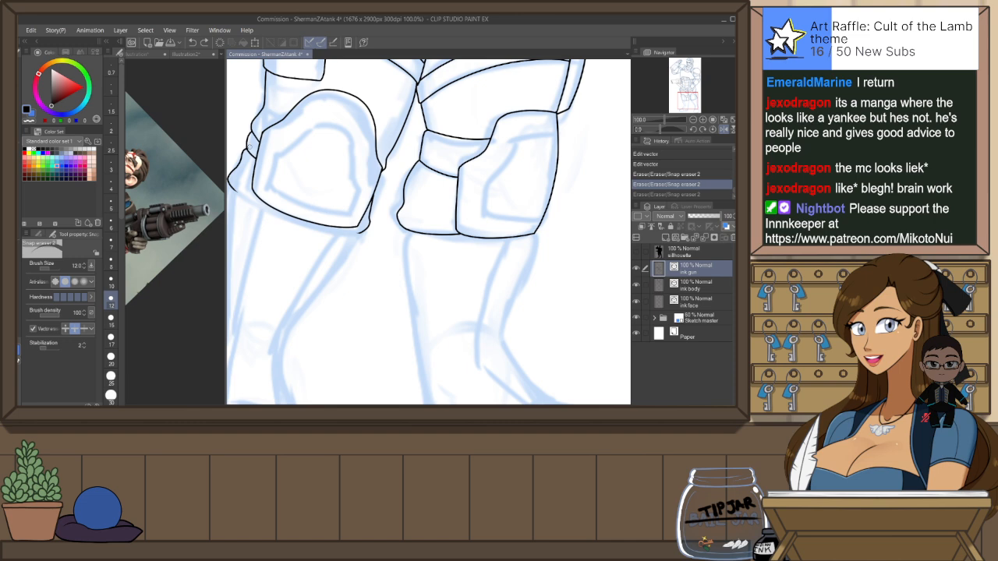
{"action": "key", "text": "ctrl+y"}
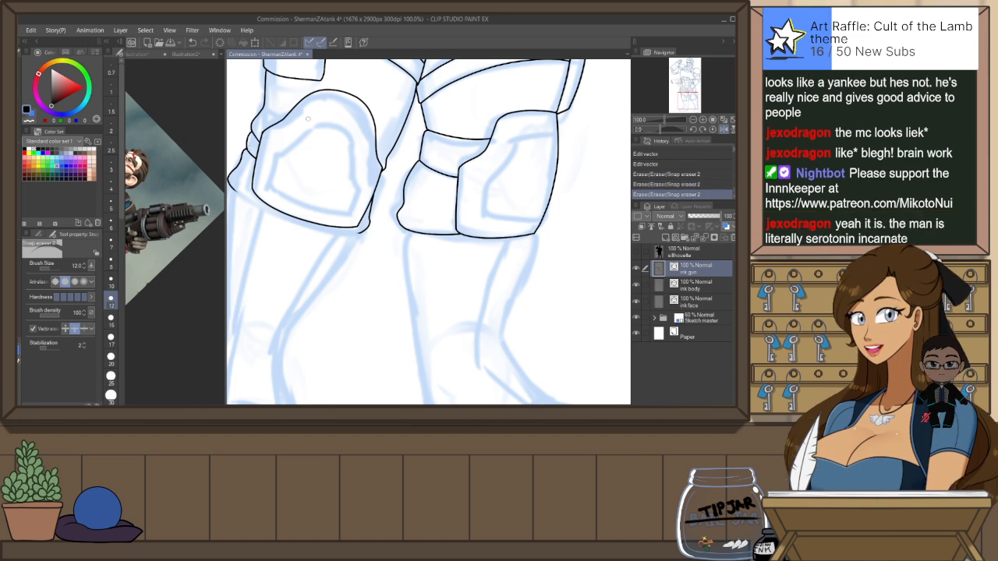
Ink a short fold line beside the first knee pad's inner edge and erase its overlap
{"action": "key", "text": "p"}
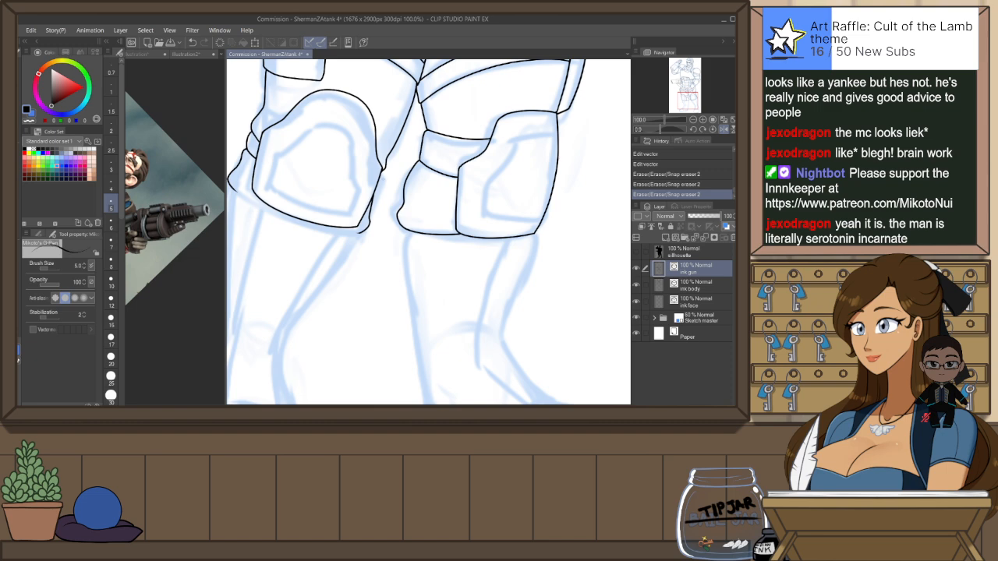
{"action": "scroll", "coordinate": [381, 179], "scroll_direction": "up", "scroll_amount": 1}
{"action": "mouse_move", "coordinate": [379, 193]}
{"action": "left_mouse_down"}
{"action": "mouse_move", "coordinate": [370, 204]}
{"action": "mouse_move", "coordinate": [378, 202]}
{"action": "left_mouse_up"}
{"action": "key", "text": "e"}
{"action": "scroll", "coordinate": [387, 230], "scroll_direction": "down", "scroll_amount": 2}
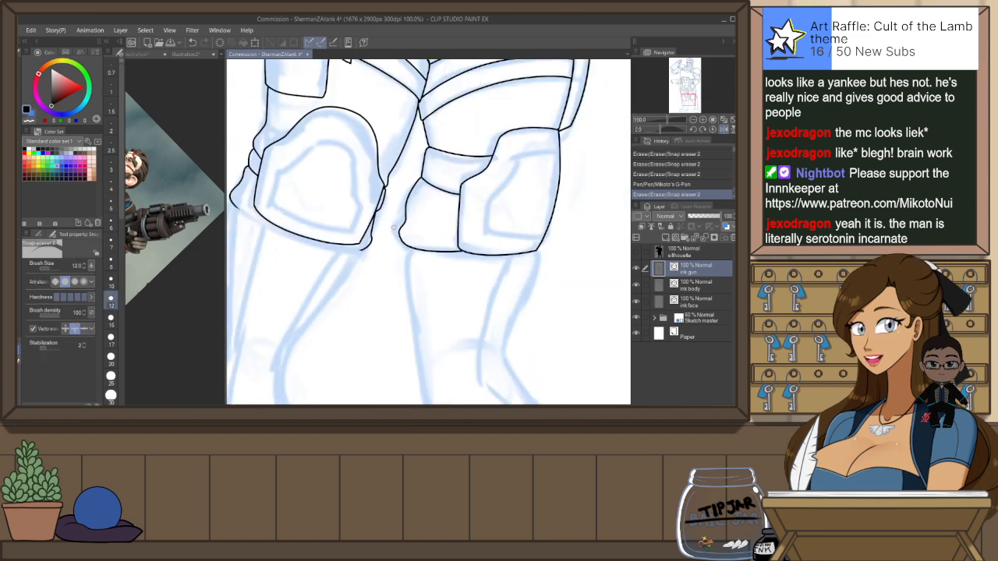
Rotate the canvas, ink the thigh hem above the first knee pad's outer side, and erase the old side contour and fold below it
{"action": "key", "text": "r"}
{"action": "mouse_move", "coordinate": [510, 205]}
{"action": "left_mouse_down"}
{"action": "mouse_move", "coordinate": [511, 223]}
{"action": "mouse_move", "coordinate": [500, 187]}
{"action": "mouse_move", "coordinate": [477, 301]}
{"action": "mouse_move", "coordinate": [444, 314]}
{"action": "left_mouse_up"}
{"action": "key", "text": "p"}
{"action": "left_click_drag", "start_coordinate": [497, 113], "coordinate": [505, 132]}
{"action": "key", "text": "ctrl+z"}
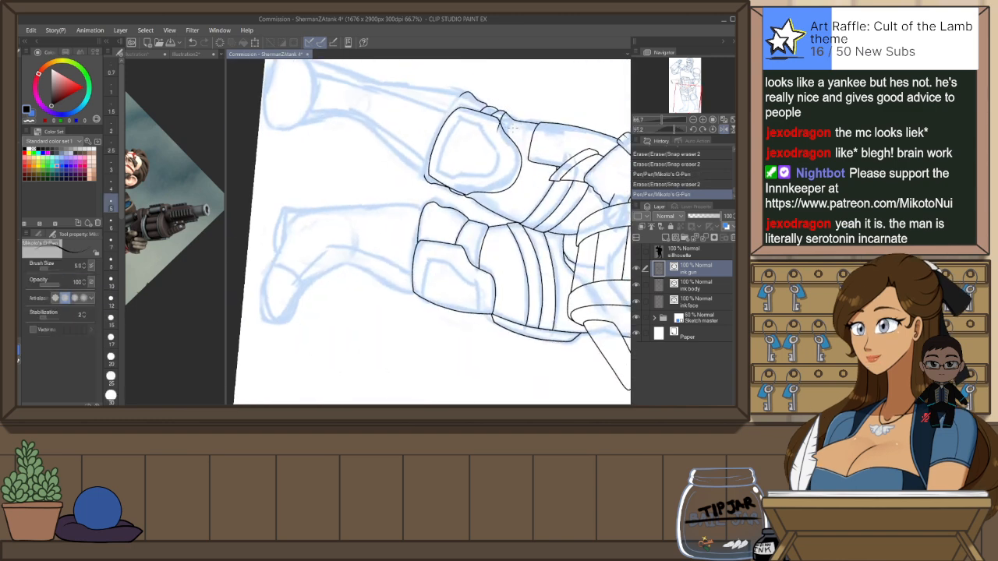
{"action": "left_click_drag", "start_coordinate": [494, 123], "coordinate": [499, 145]}
{"action": "key", "text": "ctrl+z"}
{"action": "key", "text": "ctrl+y"}
{"action": "key", "text": "e"}
{"action": "left_click_drag", "start_coordinate": [486, 108], "coordinate": [511, 120]}
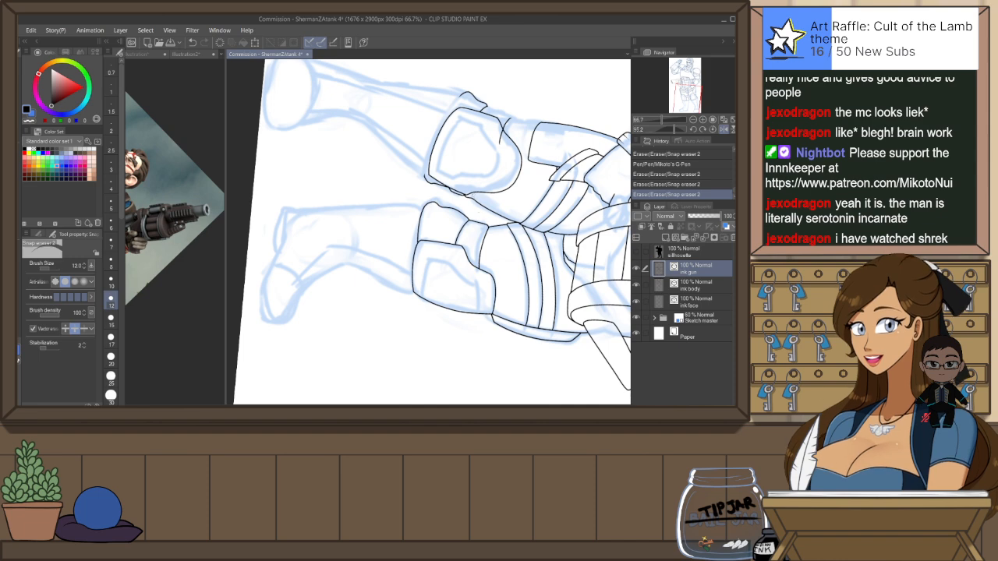
Ink the thigh hem on the first knee pad's inner side, erase the excess thigh and hem lines, and reset the canvas rotation
{"action": "scroll", "coordinate": [479, 217], "scroll_direction": "up", "scroll_amount": 2}
{"action": "key", "text": "p"}
{"action": "left_click_drag", "start_coordinate": [495, 153], "coordinate": [478, 206]}
{"action": "key", "text": "e"}
{"action": "left_click", "coordinate": [464, 199]}
{"action": "left_click", "coordinate": [464, 198]}
{"action": "left_click", "coordinate": [488, 167]}
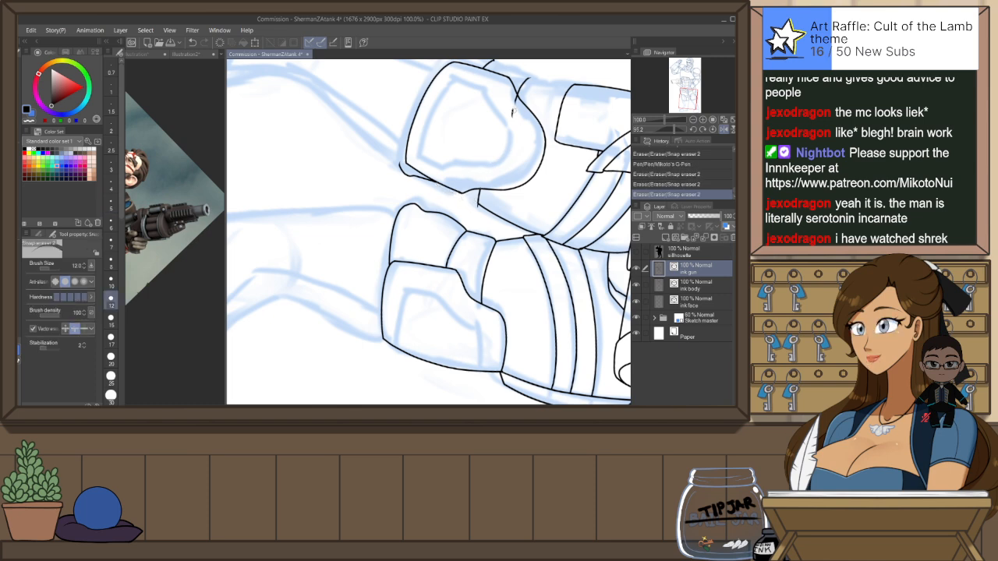
{"action": "key", "text": "ctrl+shift+r"}
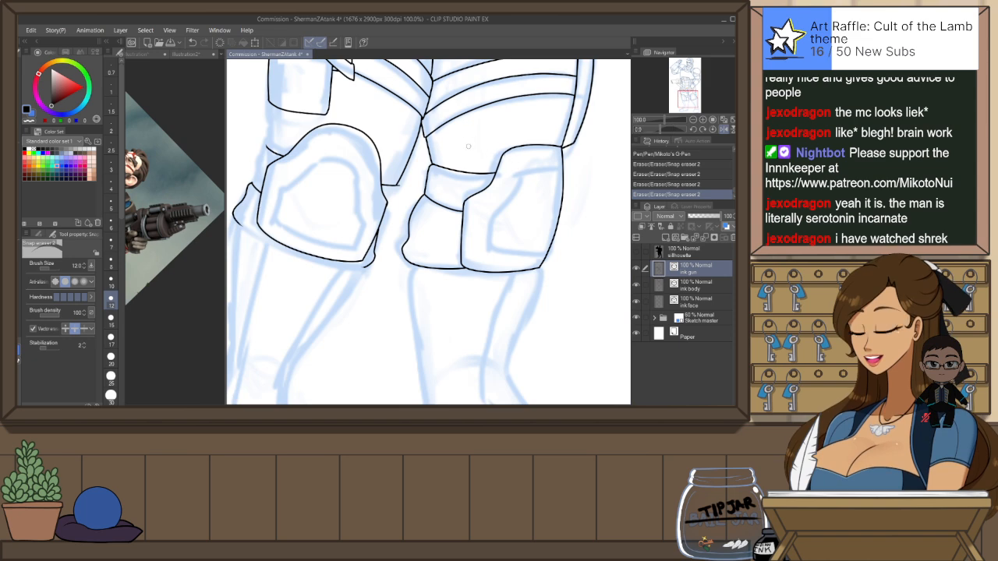
Ink the short inner contour from the thigh hem down to the first knee pad and erase its overshoot at the hem
{"action": "key", "text": "p"}
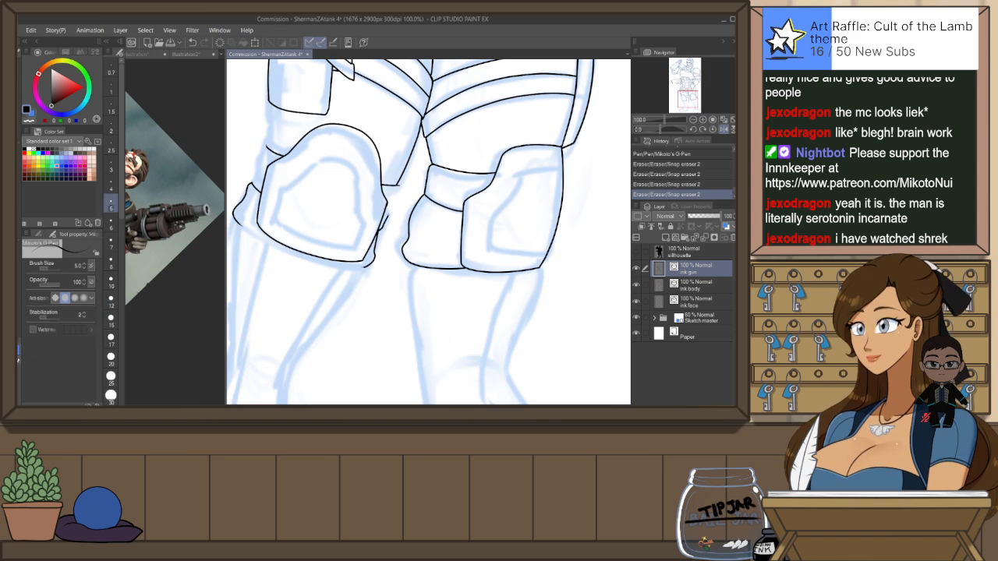
{"action": "left_click_drag", "start_coordinate": [396, 188], "coordinate": [387, 209]}
{"action": "key", "text": "e"}
{"action": "left_click", "coordinate": [398, 184]}
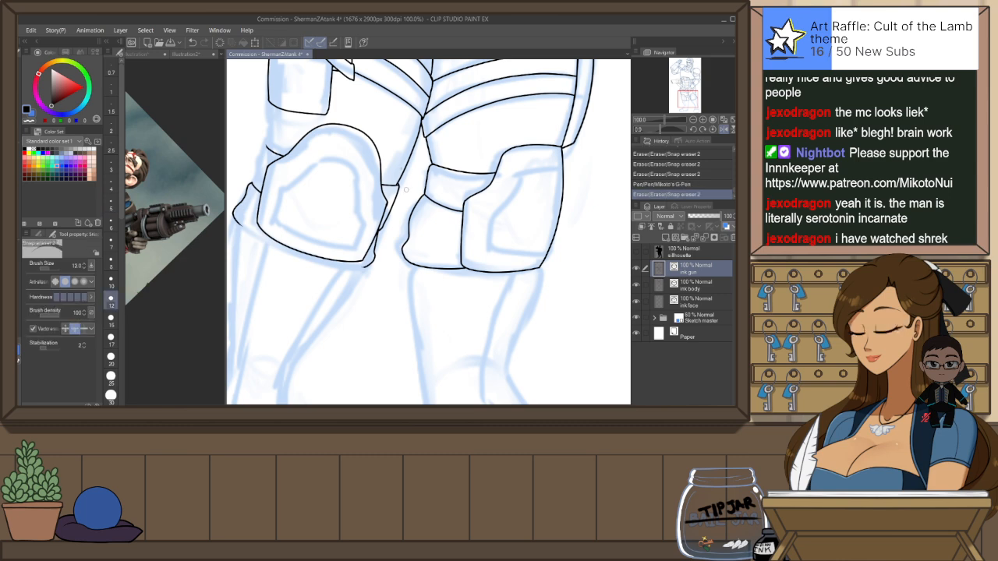
Ink the outer thigh contour and crease above the first knee pad, plus a short fold at its inner side, and erase the overlap
{"action": "left_click_drag", "start_coordinate": [334, 133], "coordinate": [391, 188]}
{"action": "key", "text": "p"}
{"action": "left_click_drag", "start_coordinate": [323, 201], "coordinate": [338, 210]}
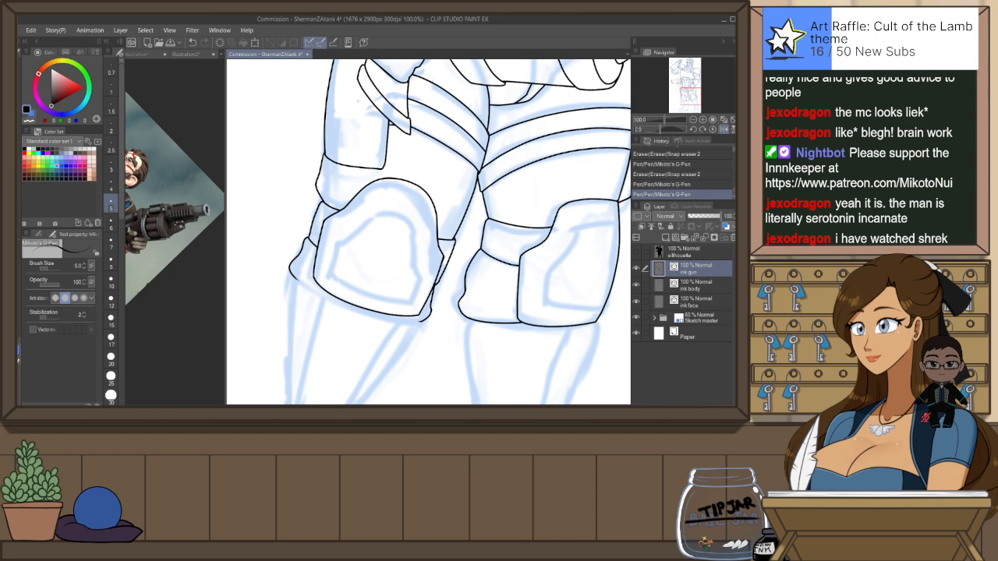
{"action": "key", "text": "ctrl+z"}
{"action": "left_click_drag", "start_coordinate": [320, 178], "coordinate": [316, 188]}
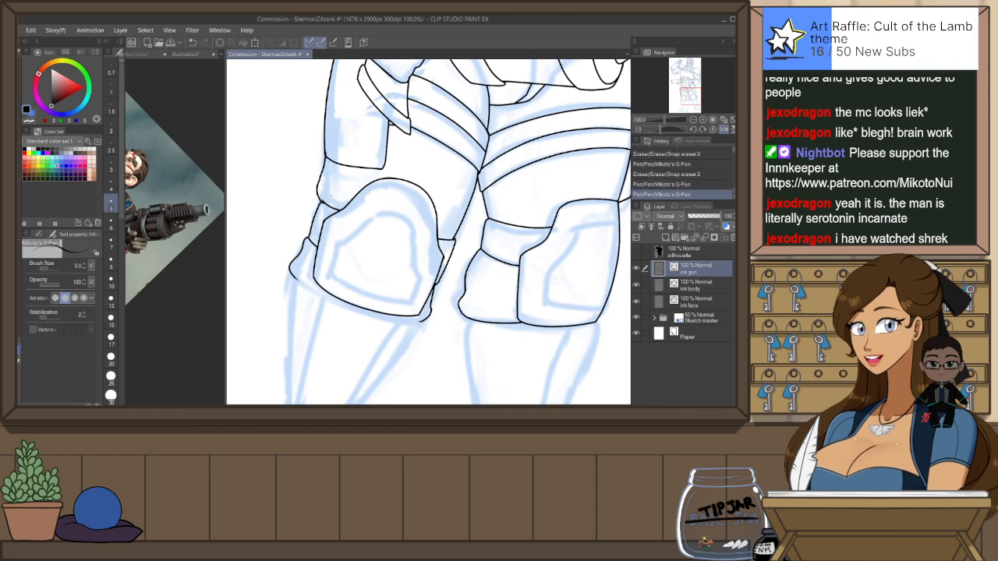
{"action": "key", "text": "ctrl+plus"}
{"action": "key", "text": "ctrl+z"}
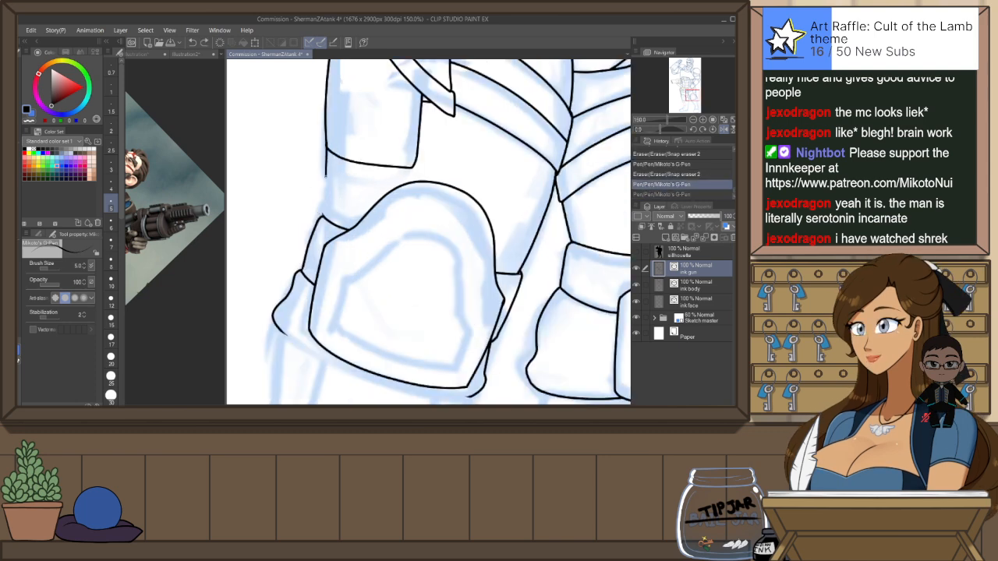
{"action": "mouse_move", "coordinate": [320, 195]}
{"action": "left_mouse_down"}
{"action": "mouse_move", "coordinate": [326, 144]}
{"action": "mouse_move", "coordinate": [323, 203]}
{"action": "left_mouse_up"}
{"action": "key", "text": "ctrl+z"}
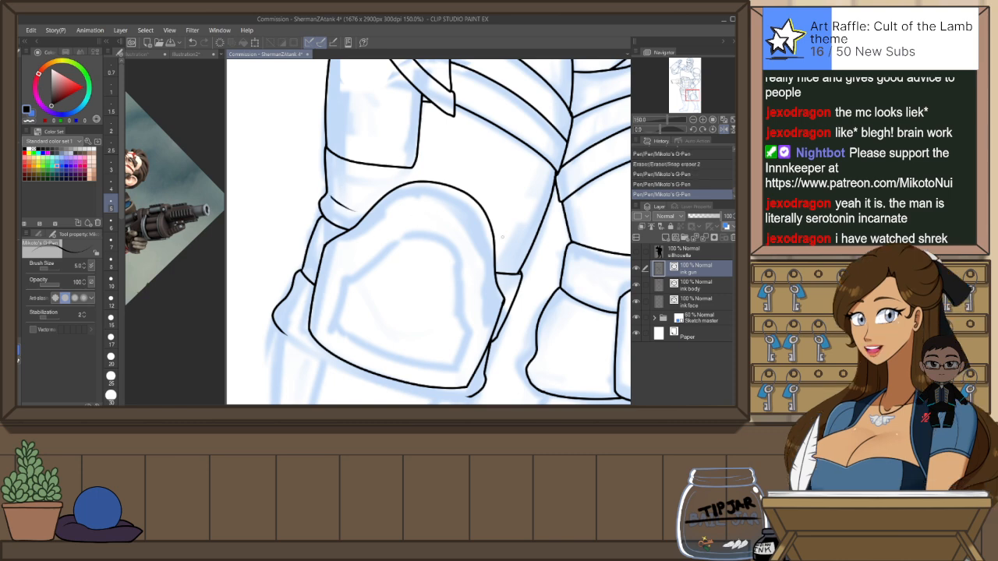
{"action": "mouse_move", "coordinate": [489, 252]}
{"action": "left_mouse_down"}
{"action": "mouse_move", "coordinate": [521, 250]}
{"action": "mouse_move", "coordinate": [495, 257]}
{"action": "left_mouse_up"}
{"action": "key", "text": "e"}
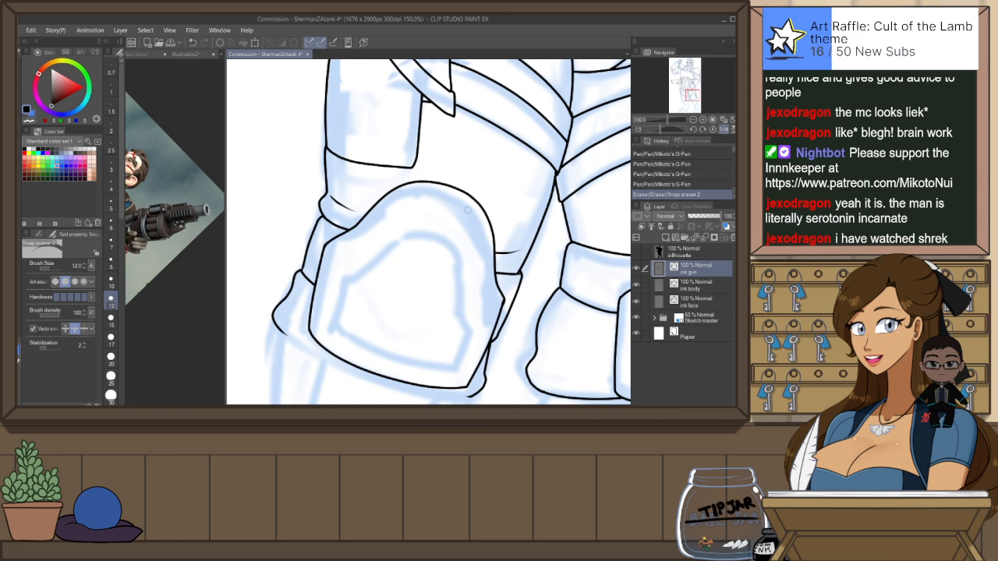
Rotate the canvas and ink the padding's lower edge beneath the first knee pad, erasing the excess at its end
{"action": "mouse_move", "coordinate": [476, 292]}
{"action": "left_mouse_down"}
{"action": "mouse_move", "coordinate": [463, 178]}
{"action": "mouse_move", "coordinate": [494, 165]}
{"action": "mouse_move", "coordinate": [436, 257]}
{"action": "mouse_move", "coordinate": [376, 320]}
{"action": "left_mouse_up"}
{"action": "key", "text": "r"}
{"action": "key", "text": "p"}
{"action": "mouse_move", "coordinate": [379, 215]}
{"action": "left_mouse_down"}
{"action": "mouse_move", "coordinate": [551, 138]}
{"action": "mouse_move", "coordinate": [575, 138]}
{"action": "left_mouse_up"}
{"action": "key", "text": "ctrl+z"}
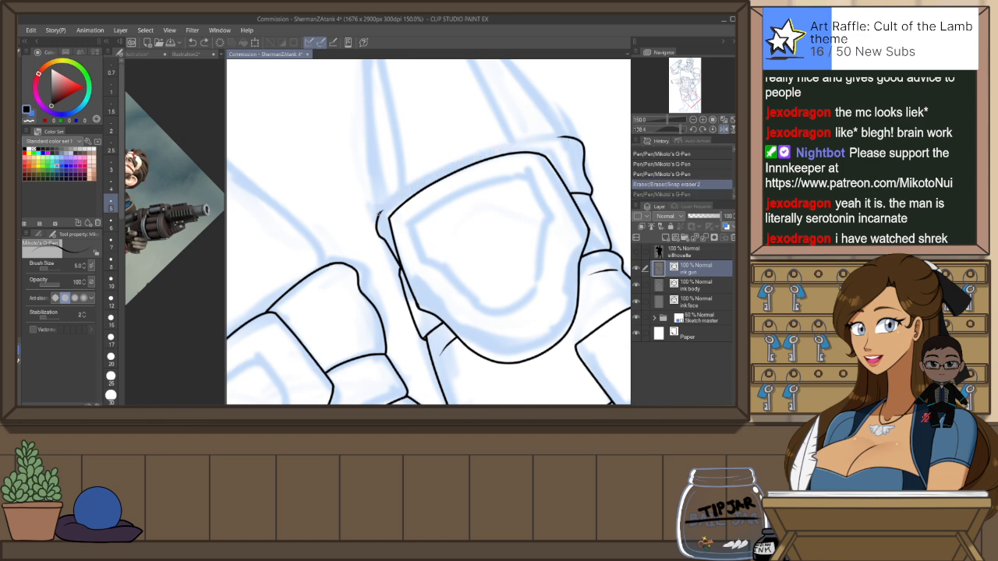
{"action": "left_click_drag", "start_coordinate": [382, 214], "coordinate": [587, 141]}
{"action": "key", "text": "e"}
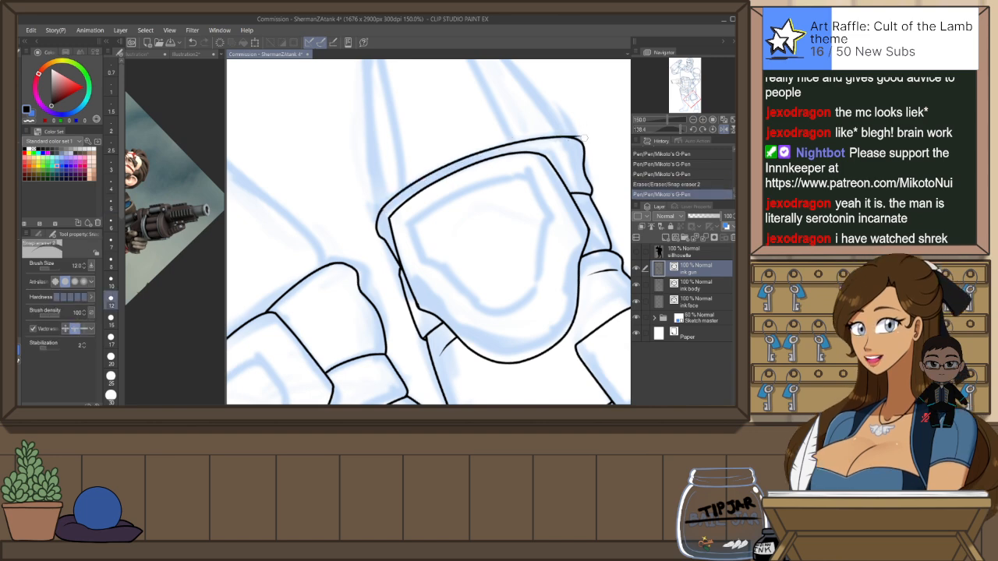
Adjust the control points at both ends of the padding's lower edge so it meets the side contours
{"action": "key", "text": "o"}
{"action": "left_click", "coordinate": [541, 143]}
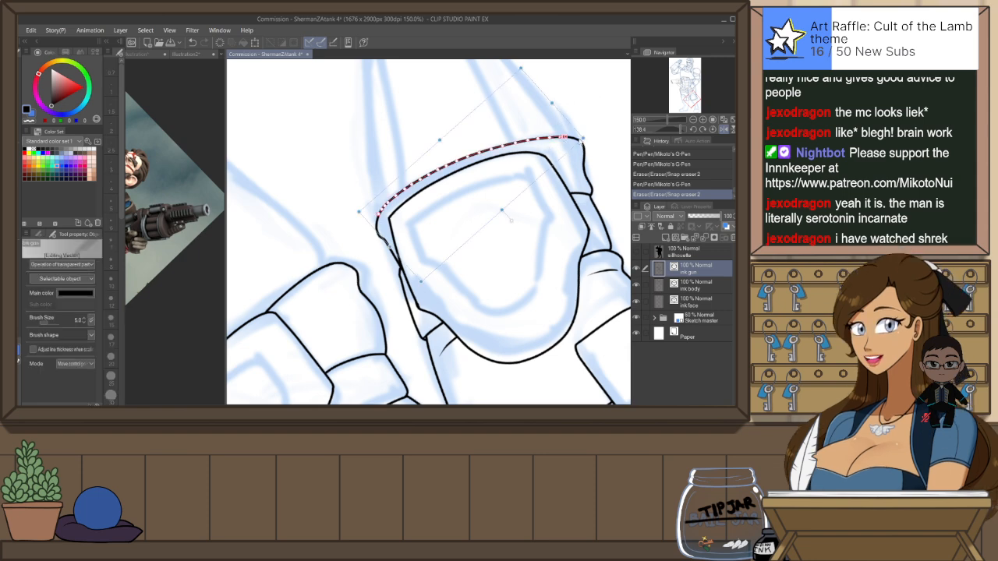
{"action": "left_click_drag", "start_coordinate": [561, 137], "coordinate": [575, 139]}
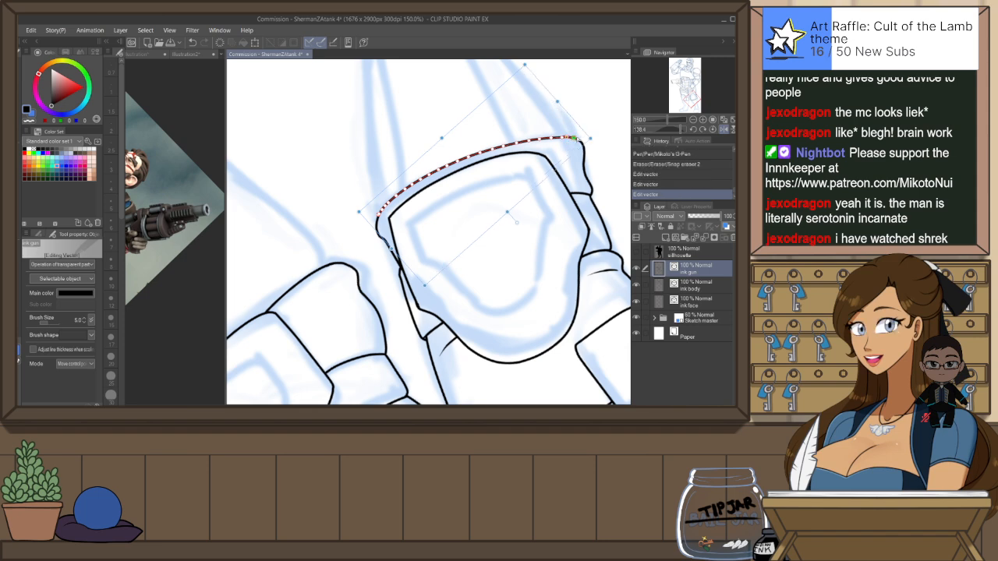
{"action": "key", "text": "e"}
{"action": "left_click", "coordinate": [385, 215]}
{"action": "key", "text": "ctrl+z"}
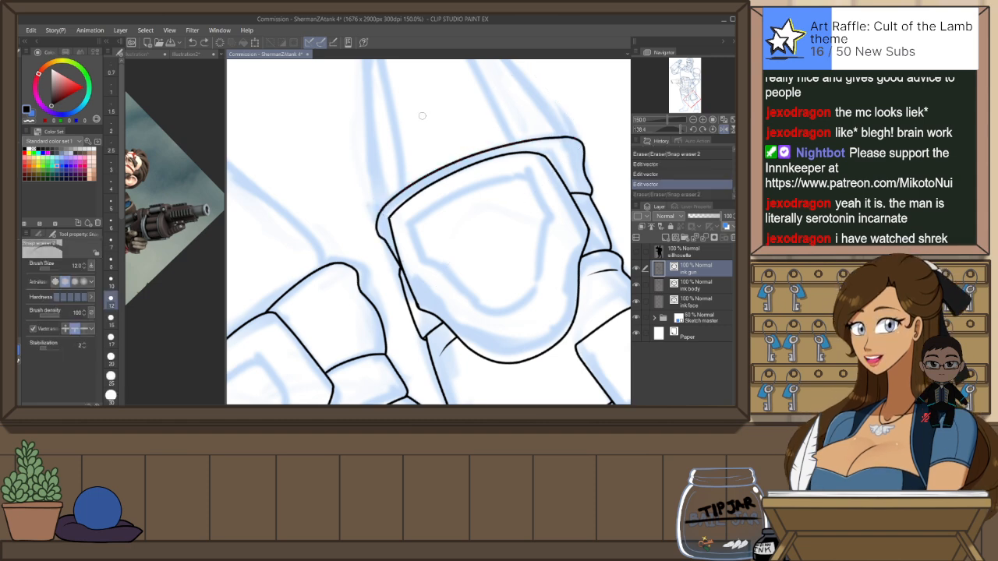
{"action": "key", "text": "o"}
{"action": "left_click", "coordinate": [388, 214]}
{"action": "scroll", "coordinate": [388, 210], "scroll_direction": "up", "scroll_amount": 3}
{"action": "mouse_move", "coordinate": [386, 188]}
{"action": "left_mouse_down"}
{"action": "mouse_move", "coordinate": [376, 200]}
{"action": "mouse_move", "coordinate": [391, 184]}
{"action": "left_mouse_up"}
{"action": "left_click", "coordinate": [433, 166]}
{"action": "scroll", "coordinate": [428, 206], "scroll_direction": "down", "scroll_amount": 6}
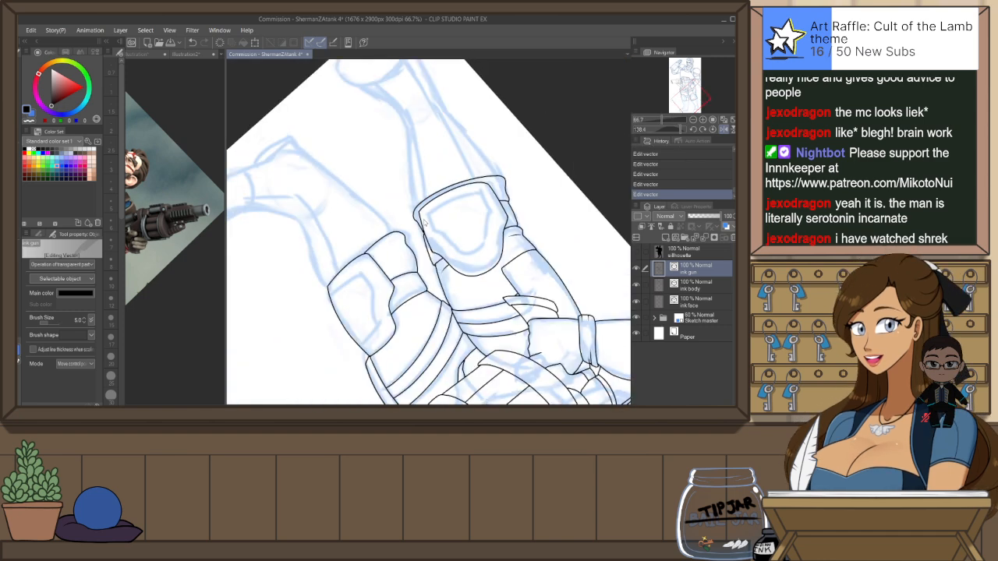
Reset the canvas rotation, select the padding's outer, lower and inner lines together, and move them up closer to the first knee pad
{"action": "key", "text": "ctrl+at"}
{"action": "left_click_drag", "start_coordinate": [416, 261], "coordinate": [421, 220]}
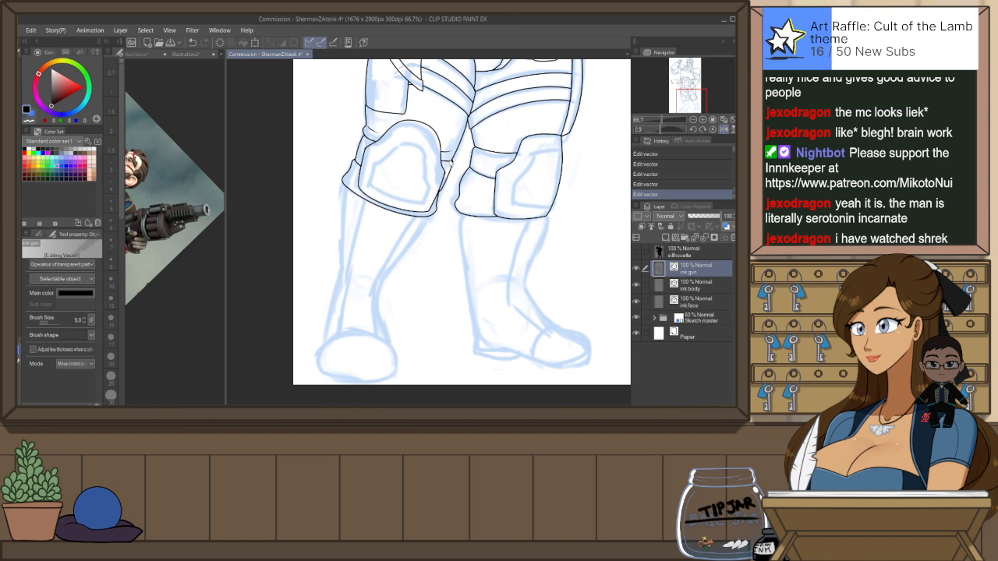
{"action": "scroll", "coordinate": [436, 194], "scroll_direction": "up", "scroll_amount": 1}
{"action": "left_click", "coordinate": [445, 202]}
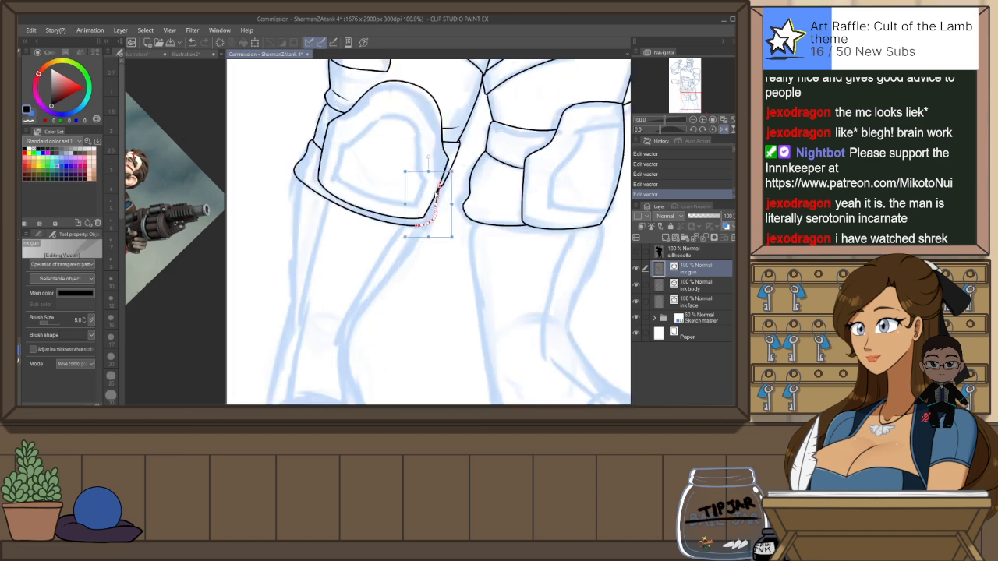
{"action": "left_click", "coordinate": [385, 212], "text": "shift"}
{"action": "left_click", "coordinate": [307, 150], "text": "shift"}
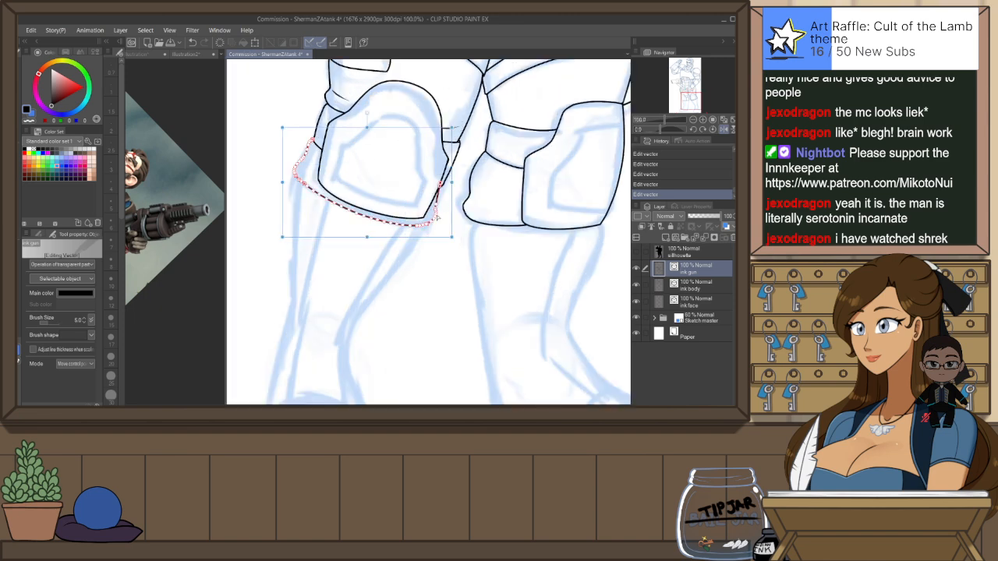
{"action": "left_click_drag", "start_coordinate": [371, 234], "coordinate": [371, 228]}
{"action": "left_click", "coordinate": [402, 277]}
Select and cut the padding's lower edge and inner corner lines beneath the first knee pad
{"action": "left_click", "coordinate": [435, 207]}
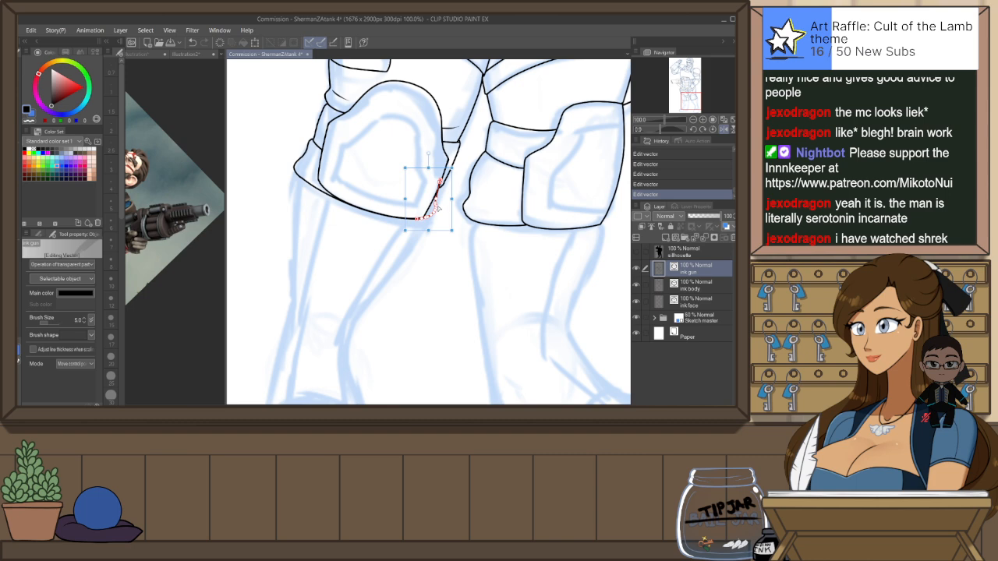
{"action": "left_click", "coordinate": [319, 187], "text": "shift"}
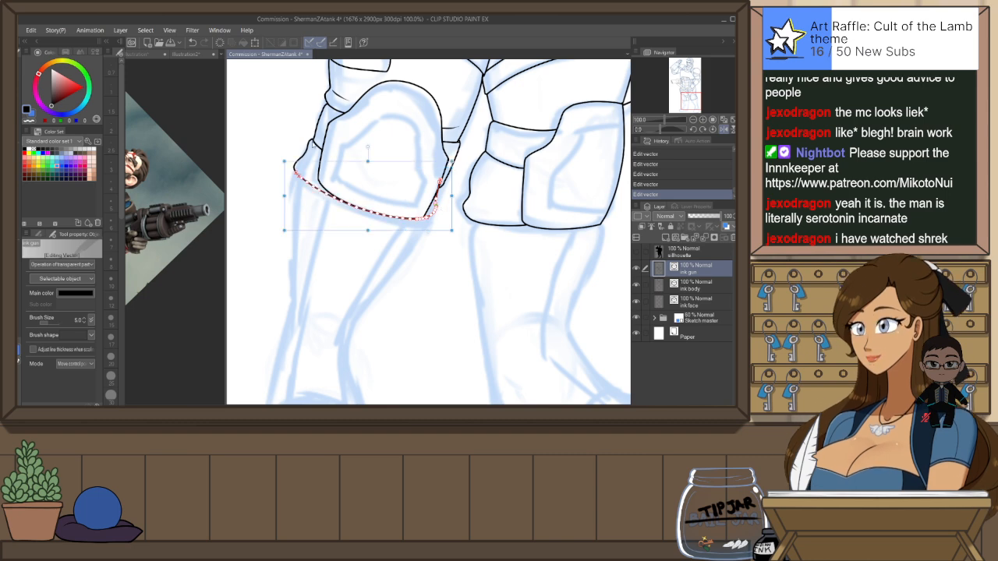
{"action": "key", "text": "ctrl+x"}
Flip the view and ink new padding corners on both sides of the first knee pad, ending at its lower rim
{"action": "scroll", "coordinate": [428, 233], "scroll_direction": "right", "scroll_amount": 5}
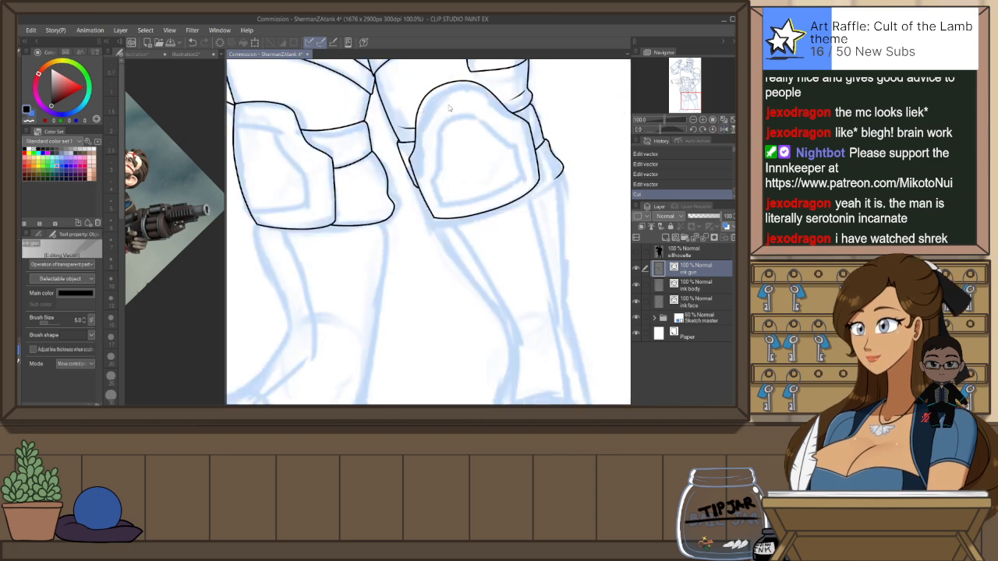
{"action": "key", "text": "p"}
{"action": "left_click", "coordinate": [473, 195]}
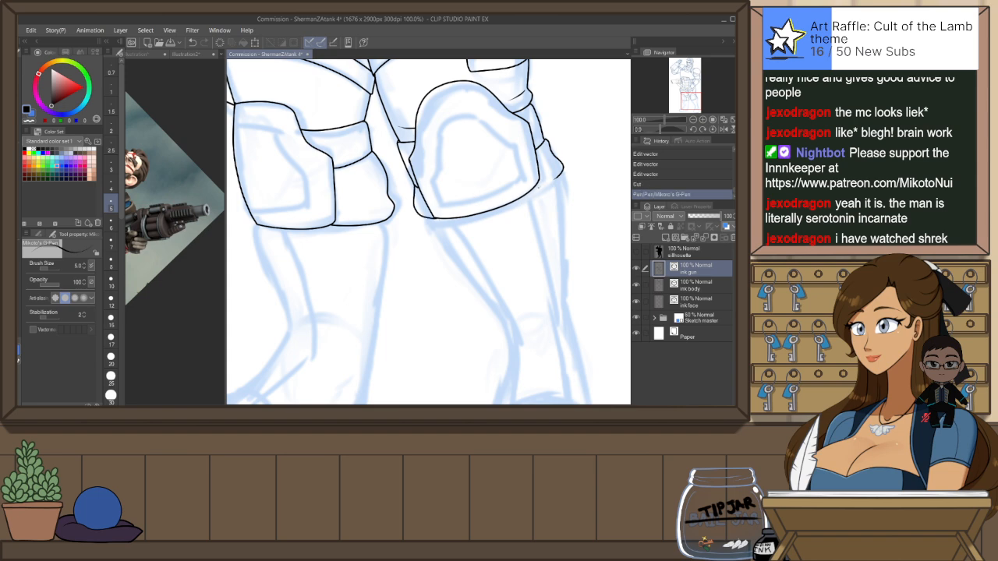
{"action": "left_click_drag", "start_coordinate": [558, 176], "coordinate": [541, 182]}
{"action": "key", "text": "ctrl+z"}
{"action": "key", "text": "ctrl+z"}
{"action": "key", "text": "ctrl+y"}
{"action": "key", "text": "ctrl+z"}
{"action": "key", "text": "ctrl+y"}
{"action": "key", "text": "h"}
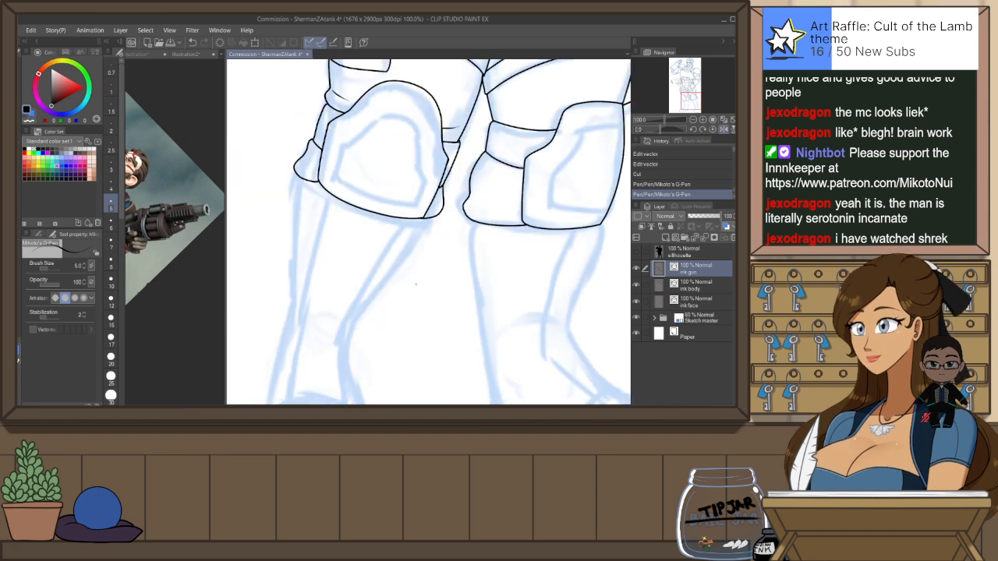
Ink the first lower leg's inner contour to the ankle and its outer contour down to the foot
{"action": "scroll", "coordinate": [413, 191], "scroll_direction": "down", "scroll_amount": 3}
{"action": "left_click_drag", "start_coordinate": [427, 140], "coordinate": [348, 266]}
{"action": "mouse_move", "coordinate": [302, 97]}
{"action": "left_mouse_down"}
{"action": "mouse_move", "coordinate": [293, 261]}
{"action": "mouse_move", "coordinate": [262, 355]}
{"action": "left_mouse_up"}
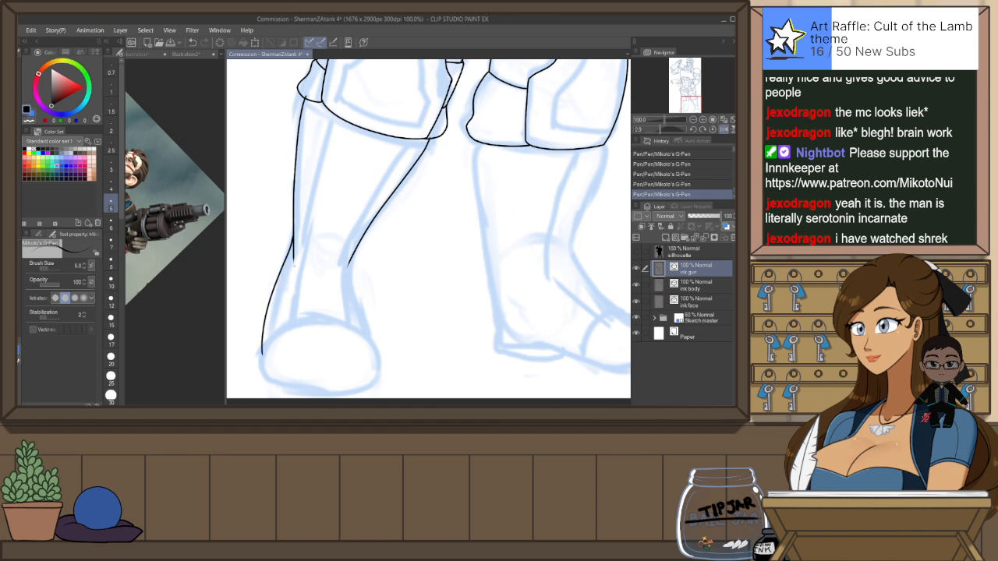
{"action": "key", "text": "ctrl+z"}
{"action": "left_click_drag", "start_coordinate": [293, 243], "coordinate": [269, 346]}
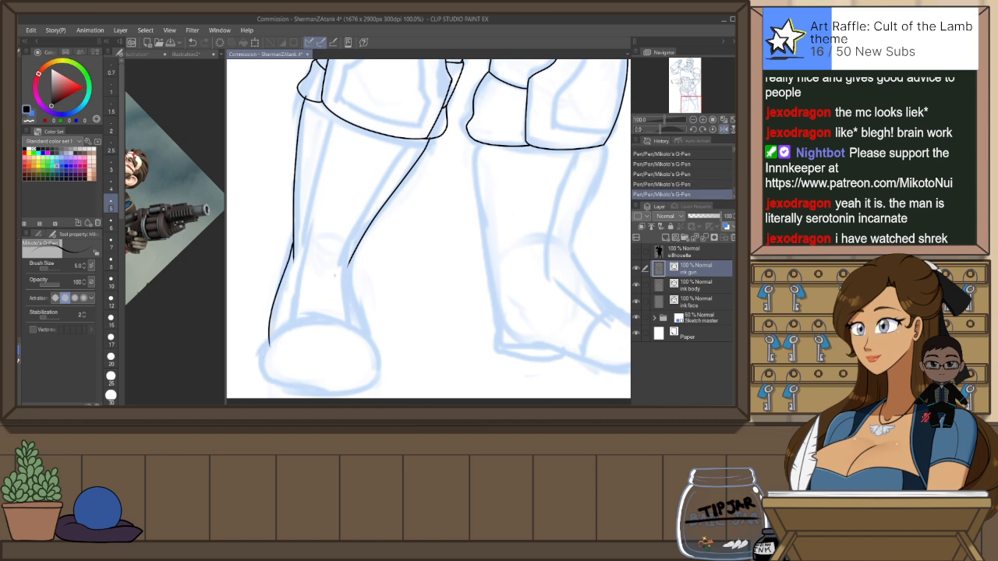
Ink the inner contour from the first leg's ankle down to the foot, redrawing it until it joins the shin line
{"action": "left_click_drag", "start_coordinate": [351, 251], "coordinate": [371, 357]}
{"action": "key", "text": "ctrl+z"}
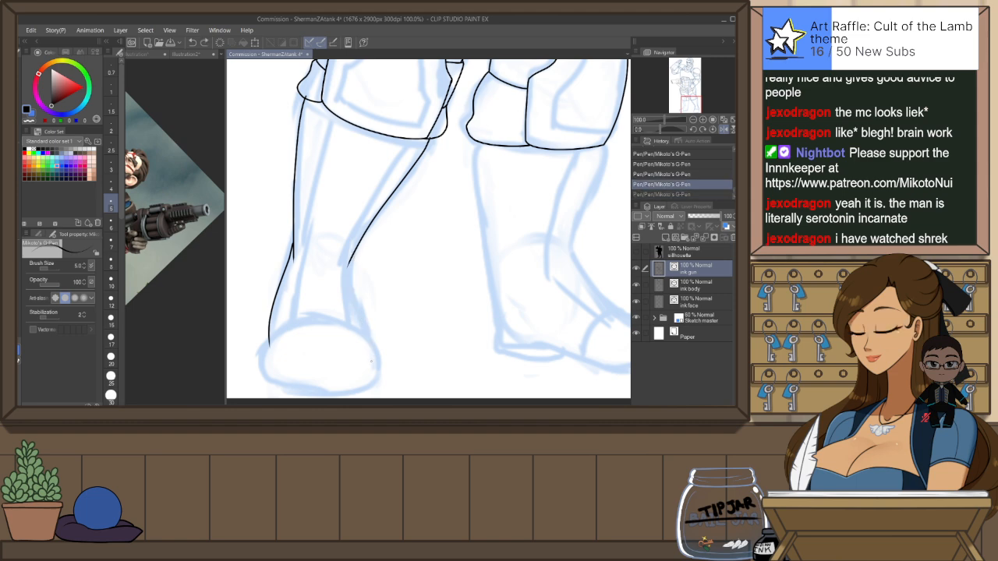
{"action": "left_click_drag", "start_coordinate": [351, 252], "coordinate": [371, 355]}
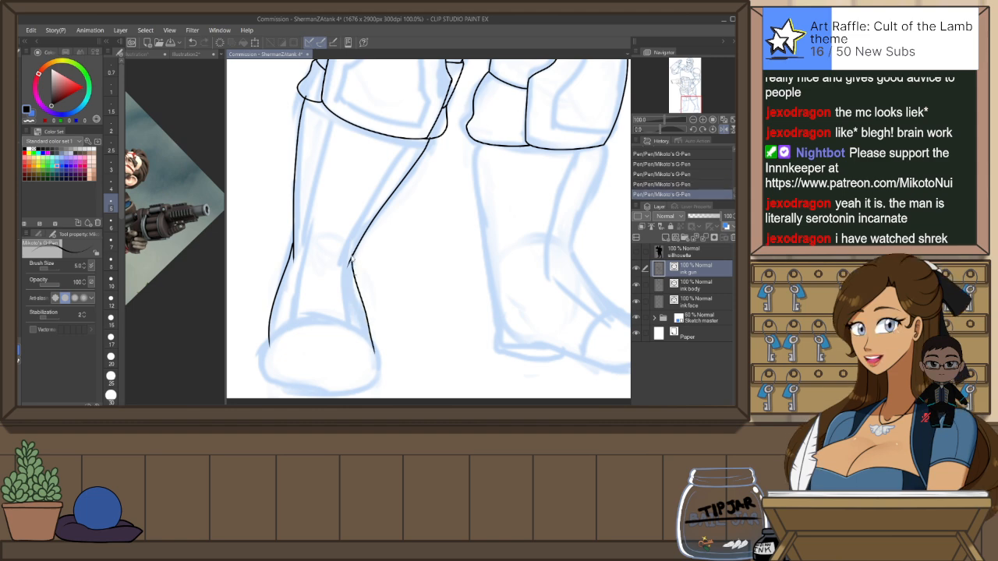
{"action": "key", "text": "ctrl+z"}
{"action": "left_click_drag", "start_coordinate": [351, 255], "coordinate": [372, 351]}
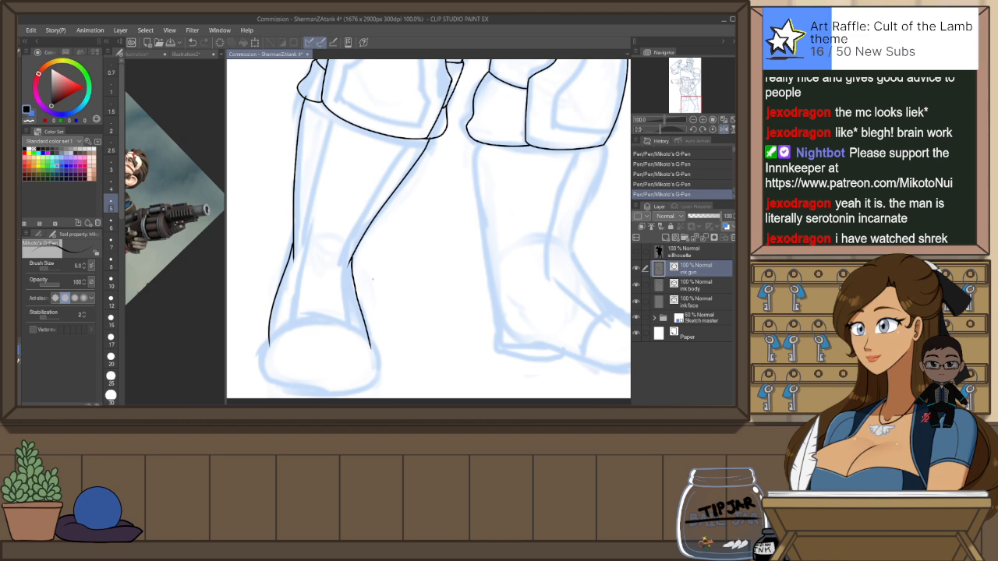
Flip the view and ink the second lower leg's rear contour from the knee padding down to the heel
{"action": "scroll", "coordinate": [378, 201], "scroll_direction": "down", "scroll_amount": 2}
{"action": "left_click_drag", "start_coordinate": [499, 246], "coordinate": [450, 247]}
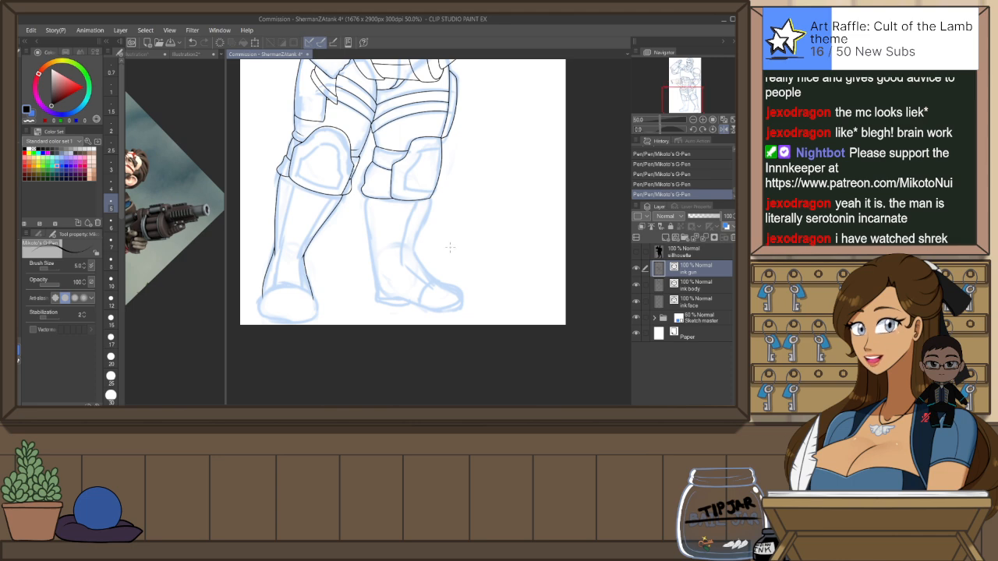
{"action": "key", "text": "h"}
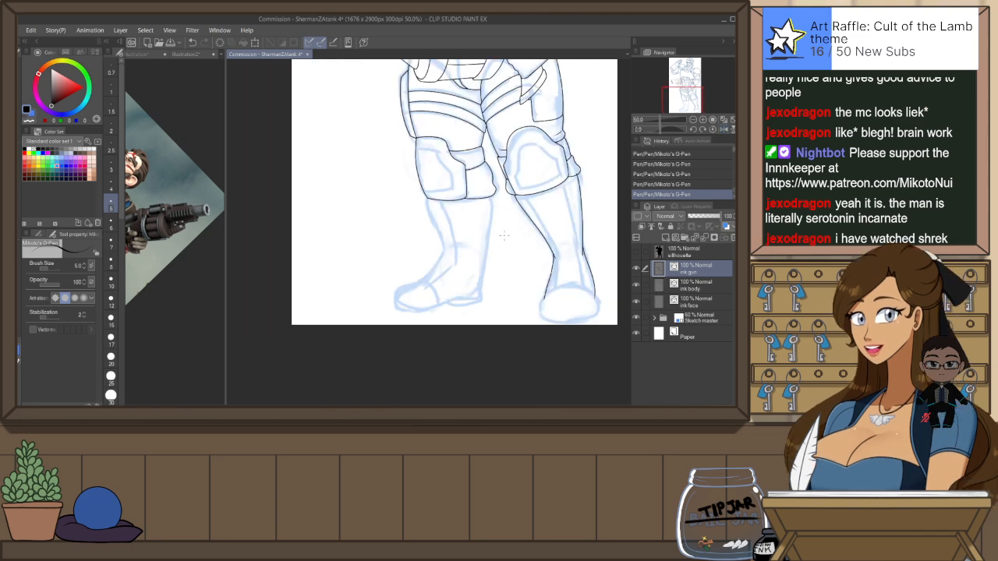
{"action": "scroll", "coordinate": [510, 242], "scroll_direction": "up", "scroll_amount": 1}
{"action": "left_click_drag", "start_coordinate": [500, 278], "coordinate": [403, 228]}
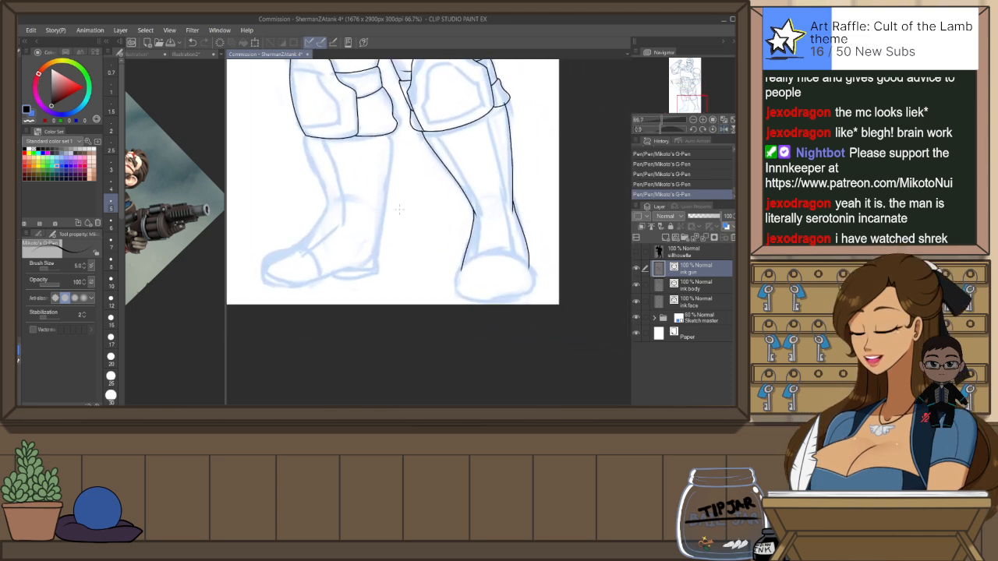
{"action": "scroll", "coordinate": [386, 166], "scroll_direction": "up", "scroll_amount": 1}
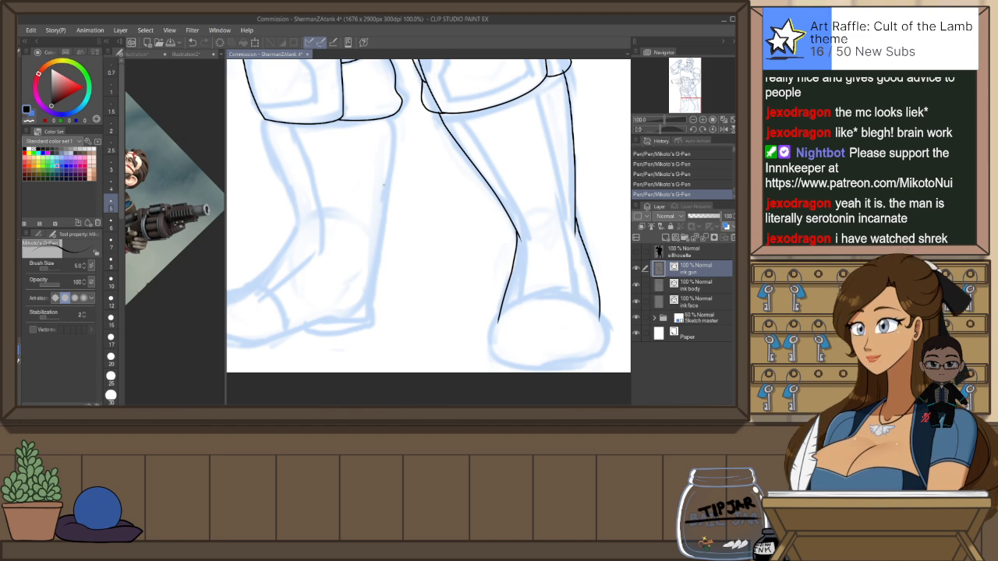
{"action": "left_click_drag", "start_coordinate": [373, 253], "coordinate": [403, 252]}
{"action": "left_click_drag", "start_coordinate": [424, 117], "coordinate": [403, 285]}
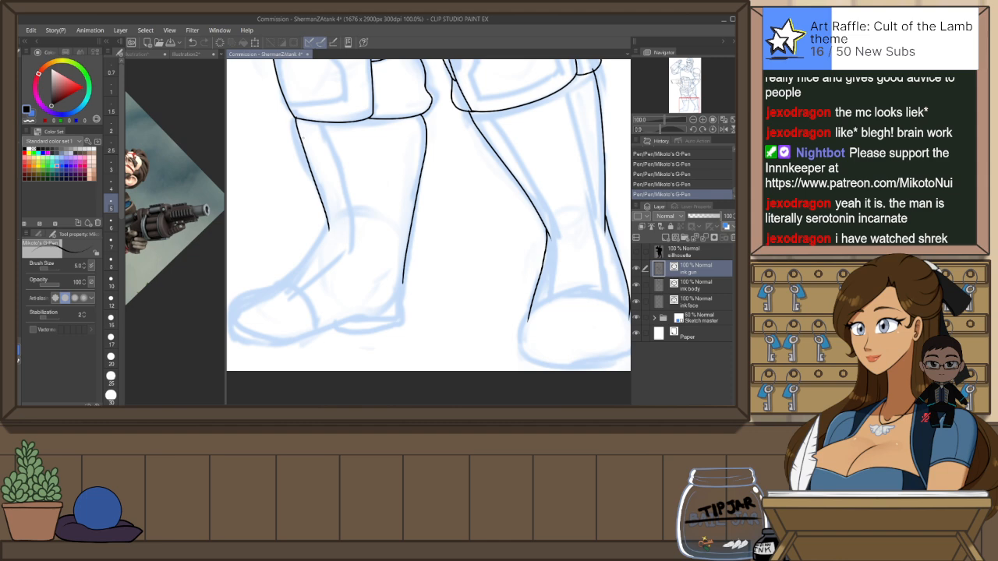
Redraw the second lower leg's front contour from the knee padding down to the ankle
{"action": "key", "text": "ctrl+z"}
{"action": "left_click_drag", "start_coordinate": [293, 118], "coordinate": [325, 228]}
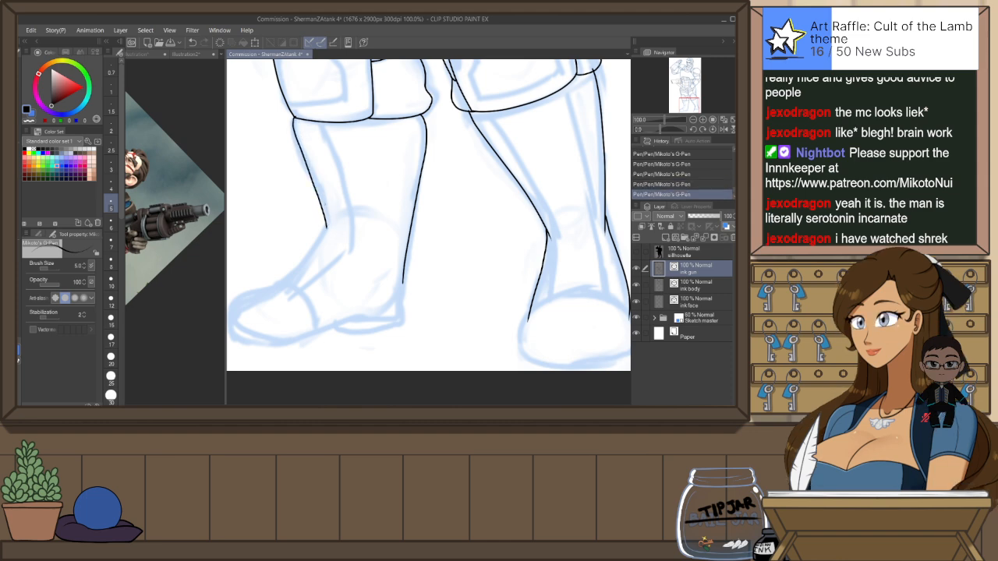
{"action": "key", "text": "ctrl+z"}
{"action": "key", "text": "ctrl+y"}
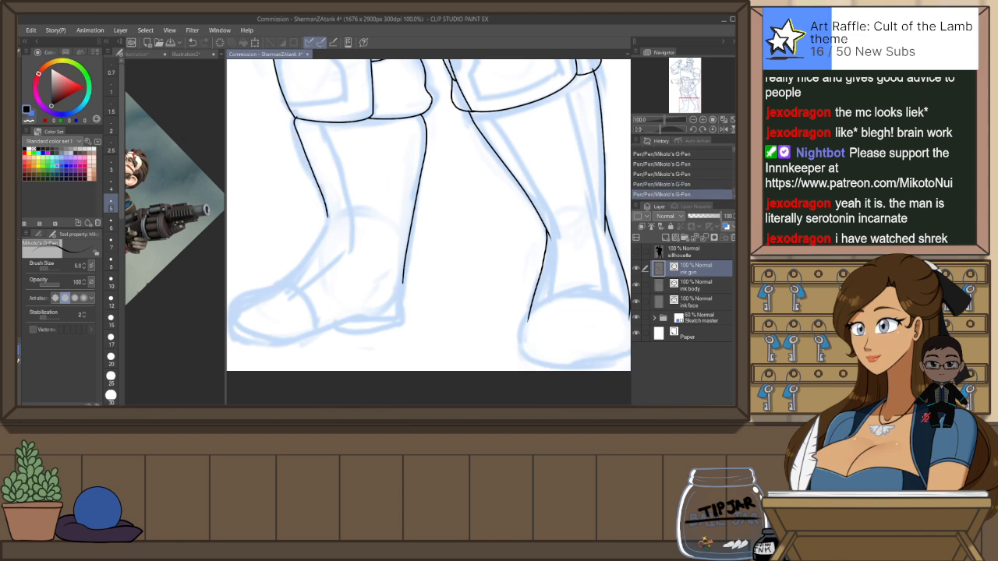
Ink the top of the second foot from the ankle around the toe
{"action": "left_click_drag", "start_coordinate": [325, 320], "coordinate": [413, 258]}
{"action": "mouse_move", "coordinate": [380, 215]}
{"action": "left_mouse_down"}
{"action": "mouse_move", "coordinate": [319, 253]}
{"action": "mouse_move", "coordinate": [325, 273]}
{"action": "left_mouse_up"}
{"action": "key", "text": "ctrl+z"}
{"action": "mouse_move", "coordinate": [378, 216]}
{"action": "left_mouse_down"}
{"action": "mouse_move", "coordinate": [353, 223]}
{"action": "mouse_move", "coordinate": [325, 273]}
{"action": "left_mouse_up"}
Rotate the canvas, ink the second foot's heel and sole through to the toe, and erase the overshooting line ends
{"action": "key", "text": "shift+space"}
{"action": "mouse_move", "coordinate": [503, 225]}
{"action": "left_mouse_down"}
{"action": "mouse_move", "coordinate": [297, 211]}
{"action": "mouse_move", "coordinate": [280, 218]}
{"action": "mouse_move", "coordinate": [325, 270]}
{"action": "mouse_move", "coordinate": [361, 272]}
{"action": "left_mouse_up"}
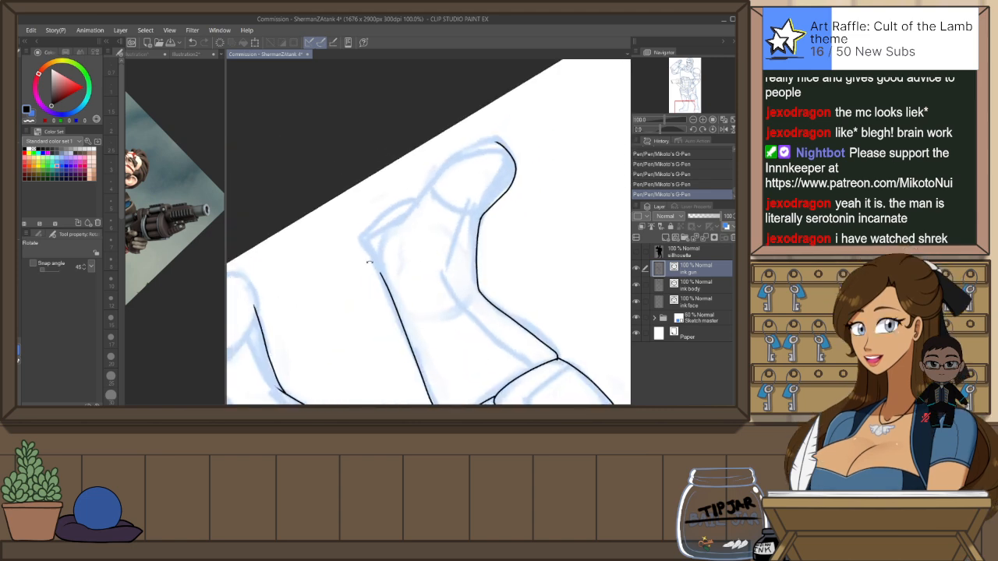
{"action": "key", "text": "ctrl+z"}
{"action": "key", "text": "ctrl+y"}
{"action": "key", "text": "ctrl+z"}
{"action": "key", "text": "ctrl+y"}
{"action": "left_click_drag", "start_coordinate": [412, 207], "coordinate": [509, 145]}
{"action": "key", "text": "e"}
{"action": "left_click", "coordinate": [503, 143]}
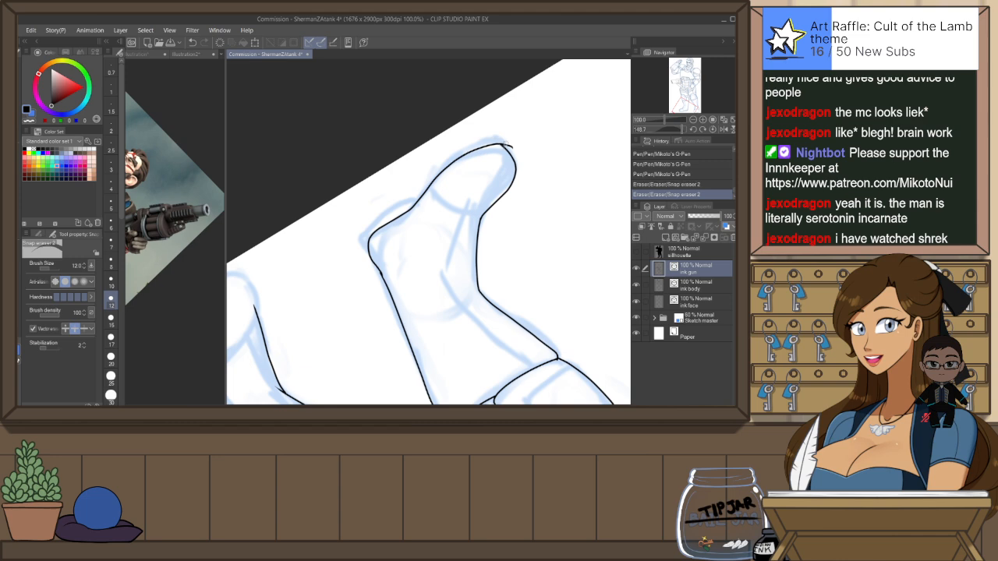
Reset the canvas rotation and adjust the second foot's heel-and-sole vector line to fit the heel
{"action": "key", "text": "ctrl+@"}
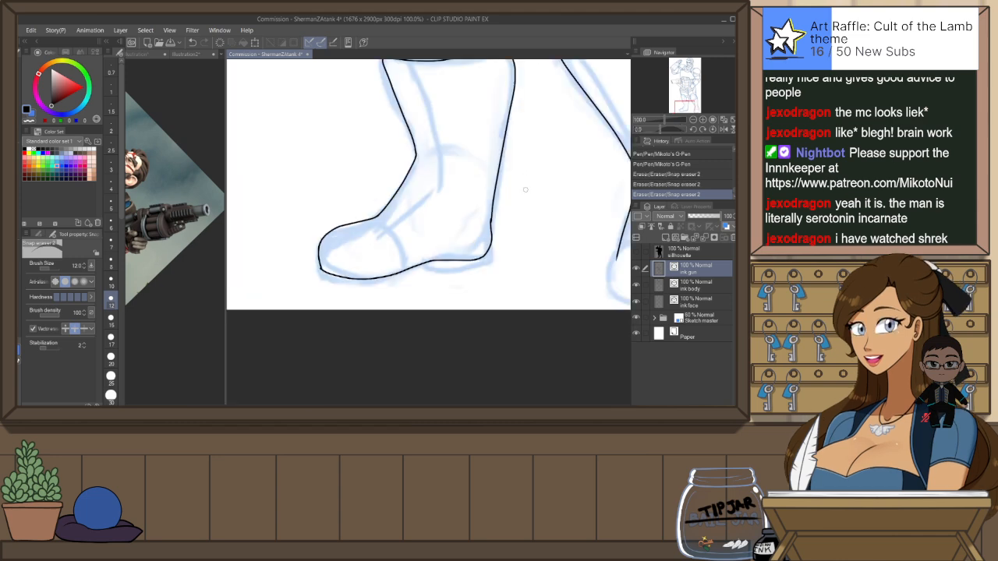
{"action": "key", "text": "o"}
{"action": "left_click", "coordinate": [492, 244]}
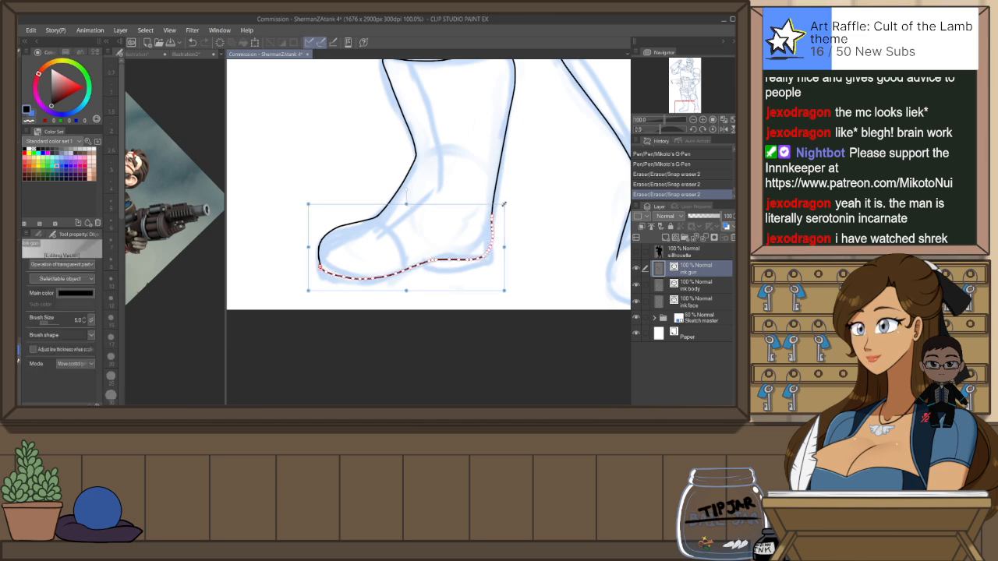
{"action": "left_click", "coordinate": [503, 205]}
{"action": "left_click_drag", "start_coordinate": [512, 255], "coordinate": [484, 245]}
Ink the curved toe cap seam across the second foot from instep to sole
{"action": "key", "text": "p"}
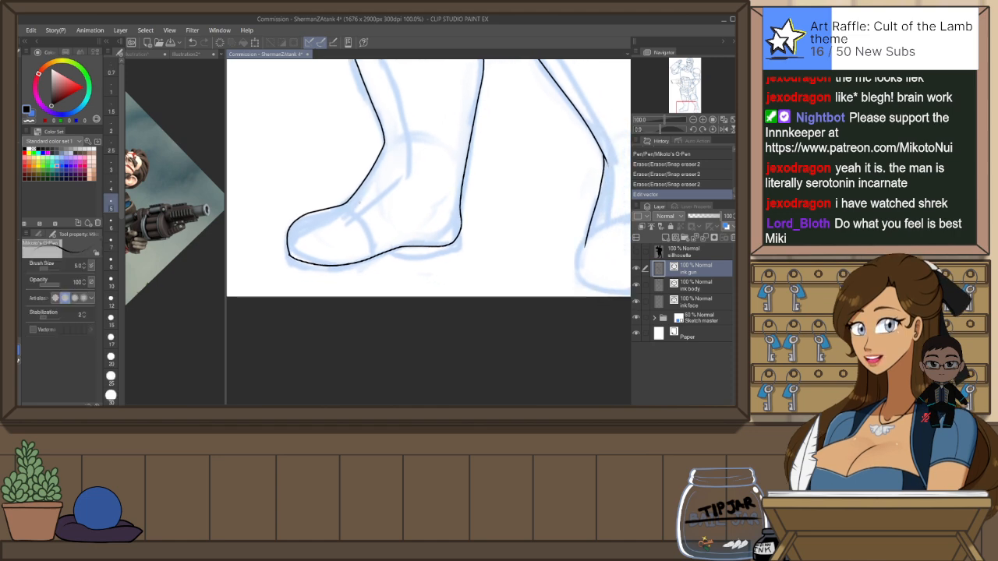
{"action": "left_click_drag", "start_coordinate": [360, 212], "coordinate": [371, 262]}
{"action": "key", "text": "ctrl+z"}
{"action": "key", "text": "ctrl+y"}
Redraw the second foot's heel cap seam as a smaller curve and erase the overshooting ends of the seams at the sole
{"action": "left_click_drag", "start_coordinate": [454, 196], "coordinate": [469, 187]}
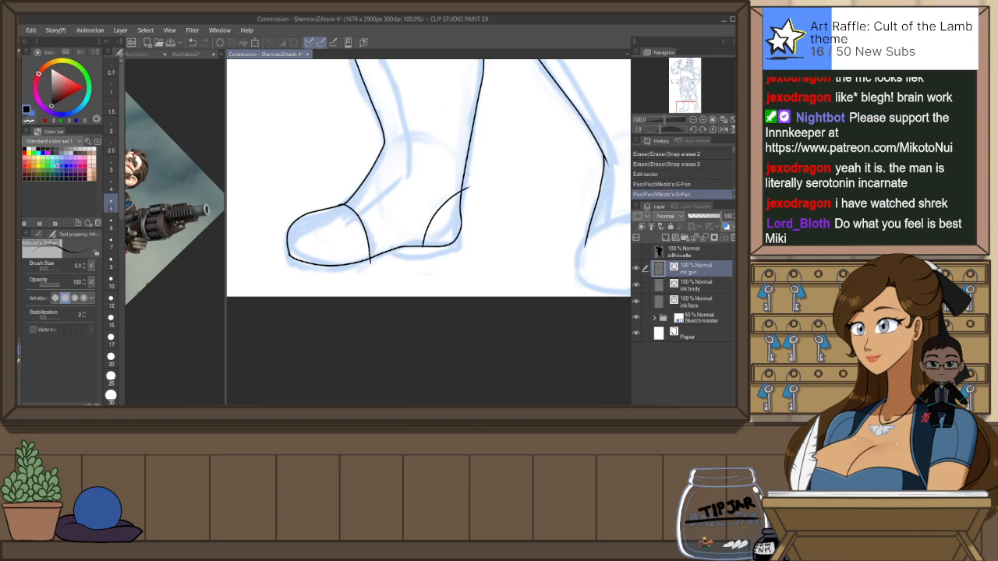
{"action": "key", "text": "ctrl+z"}
{"action": "left_click_drag", "start_coordinate": [443, 245], "coordinate": [460, 205]}
{"action": "key", "text": "e"}
{"action": "left_click", "coordinate": [431, 251]}
{"action": "left_click", "coordinate": [452, 249]}
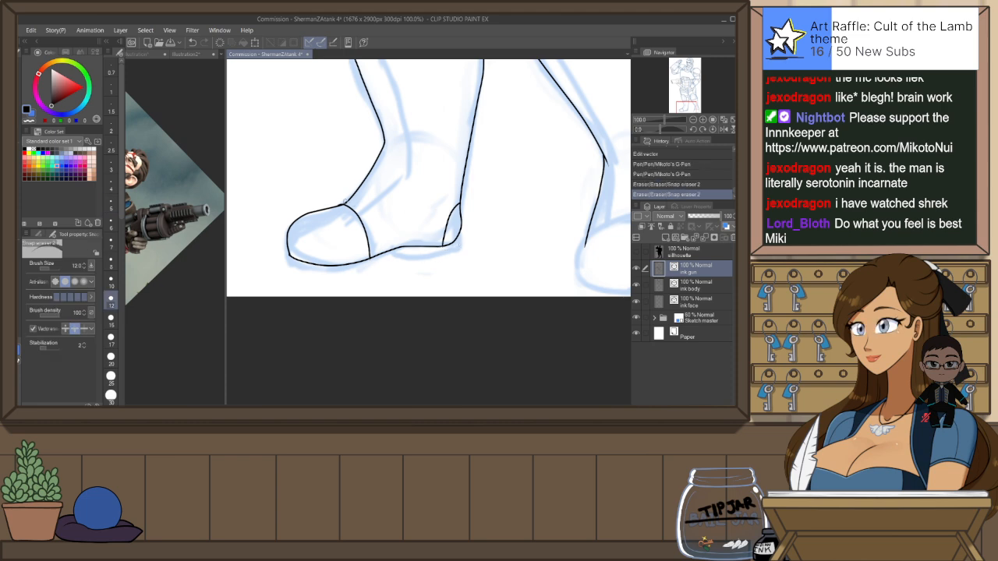
Ink the top curve of the front-facing foot's toe cap from the inner side over the ankle
{"action": "mouse_move", "coordinate": [543, 231]}
{"action": "left_mouse_down"}
{"action": "mouse_move", "coordinate": [415, 224]}
{"action": "mouse_move", "coordinate": [456, 214]}
{"action": "mouse_move", "coordinate": [548, 232]}
{"action": "mouse_move", "coordinate": [557, 259]}
{"action": "left_mouse_up"}
{"action": "key", "text": "p"}
{"action": "key", "text": "ctrl+z"}
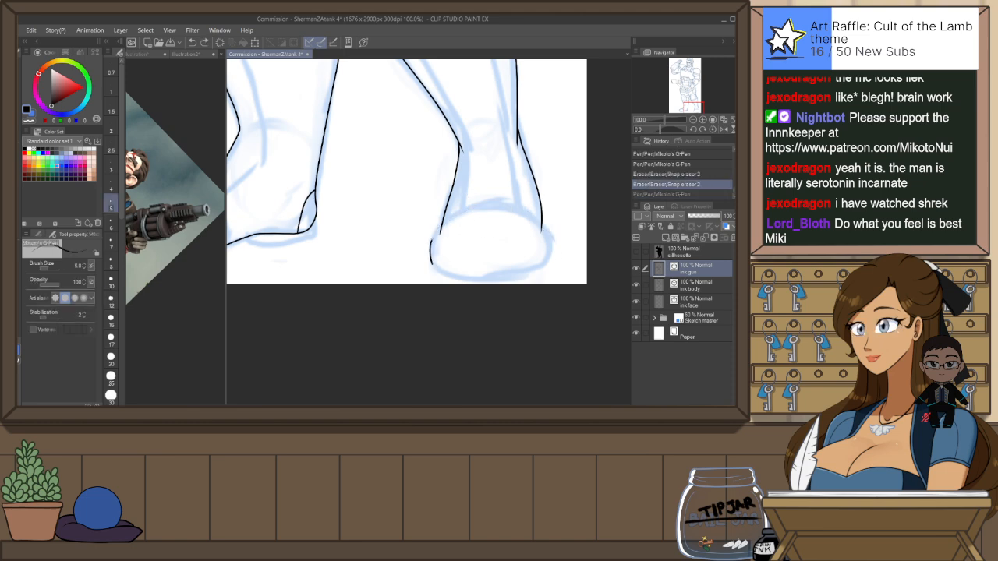
{"action": "key", "text": "ctrl+y"}
{"action": "key", "text": "ctrl+z"}
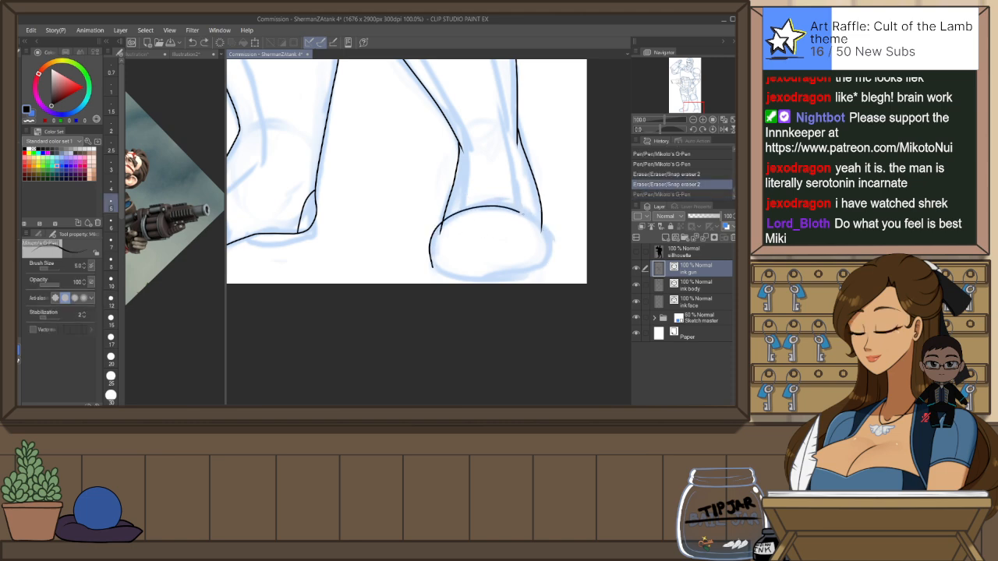
{"action": "left_click_drag", "start_coordinate": [496, 207], "coordinate": [556, 228]}
Flip the view and ink the remaining side contour of the front-facing foot's toe cap
{"action": "key", "text": "h"}
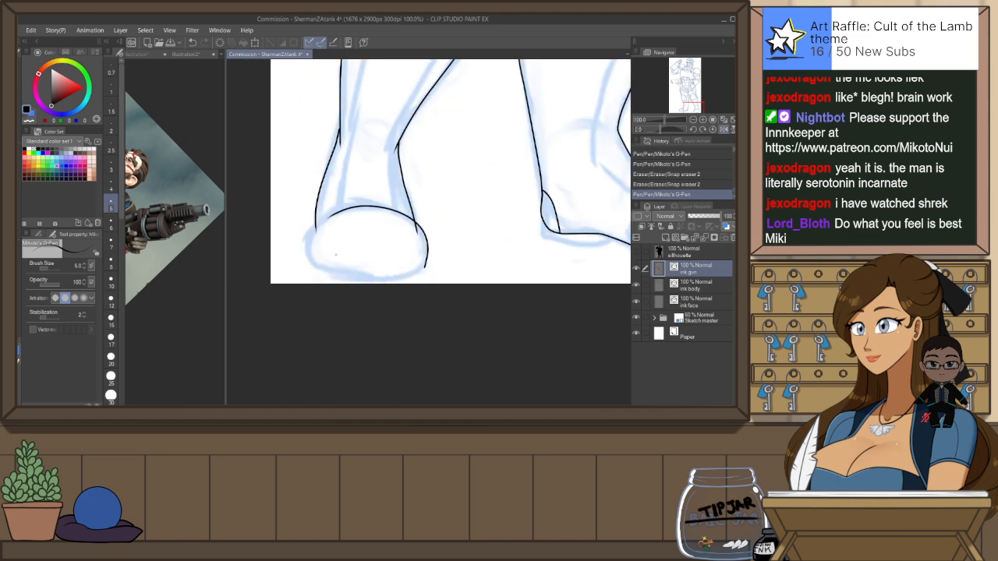
{"action": "left_click_drag", "start_coordinate": [327, 216], "coordinate": [313, 269]}
{"action": "key", "text": "ctrl+z"}
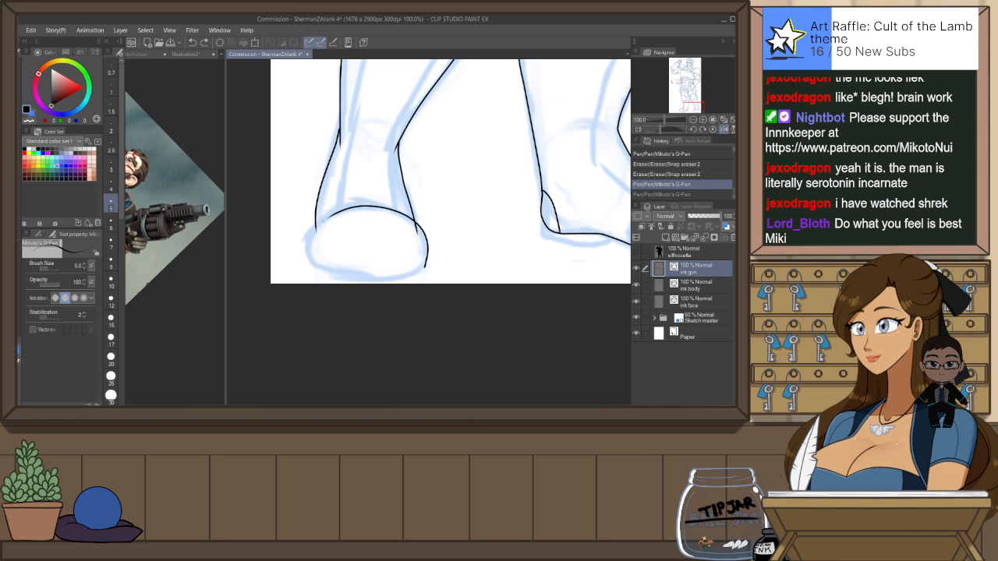
{"action": "left_click_drag", "start_coordinate": [319, 220], "coordinate": [313, 268]}
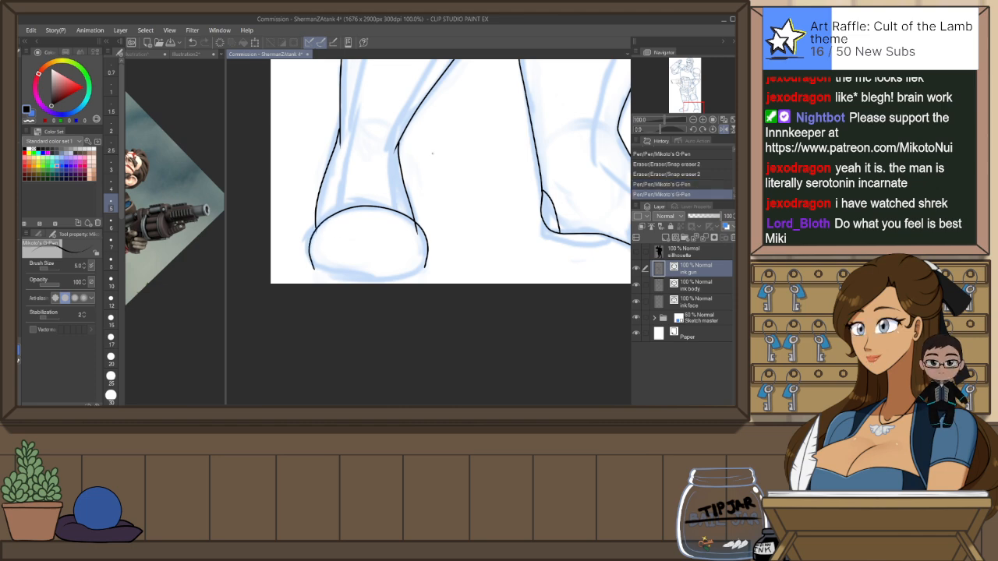
Rotate the canvas, ink the front-facing foot's sole, erase the overshooting line ends and reset the rotation
{"action": "key", "text": "r"}
{"action": "mouse_move", "coordinate": [468, 148]}
{"action": "left_mouse_down"}
{"action": "mouse_move", "coordinate": [410, 132]}
{"action": "mouse_move", "coordinate": [316, 327]}
{"action": "mouse_move", "coordinate": [328, 335]}
{"action": "left_mouse_up"}
{"action": "key", "text": "p"}
{"action": "mouse_move", "coordinate": [416, 203]}
{"action": "left_mouse_down"}
{"action": "mouse_move", "coordinate": [516, 142]}
{"action": "mouse_move", "coordinate": [524, 177]}
{"action": "left_mouse_up"}
{"action": "key", "text": "e"}
{"action": "left_click_drag", "start_coordinate": [438, 226], "coordinate": [442, 232]}
{"action": "left_click_drag", "start_coordinate": [413, 198], "coordinate": [417, 205]}
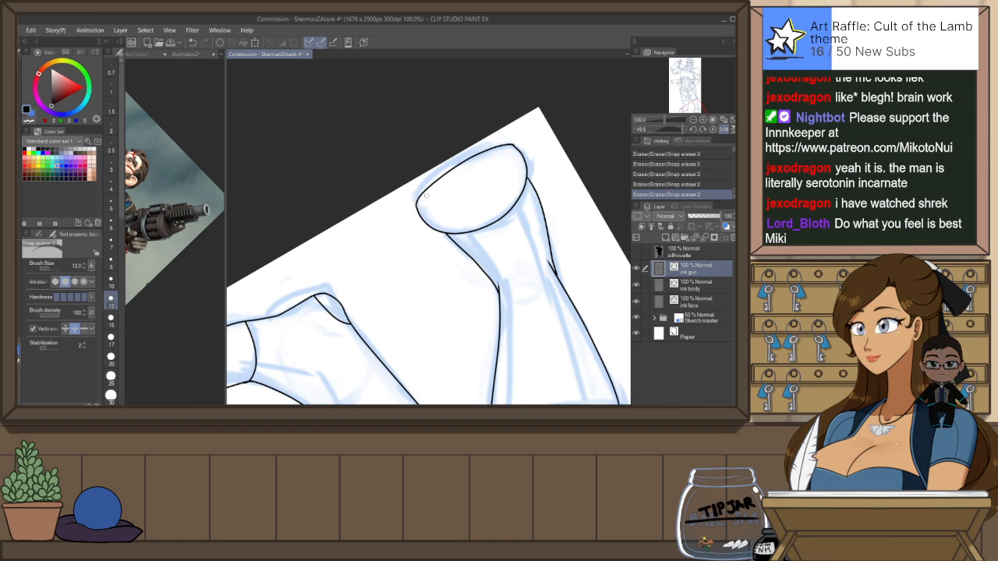
{"action": "key", "text": "ctrl+at"}
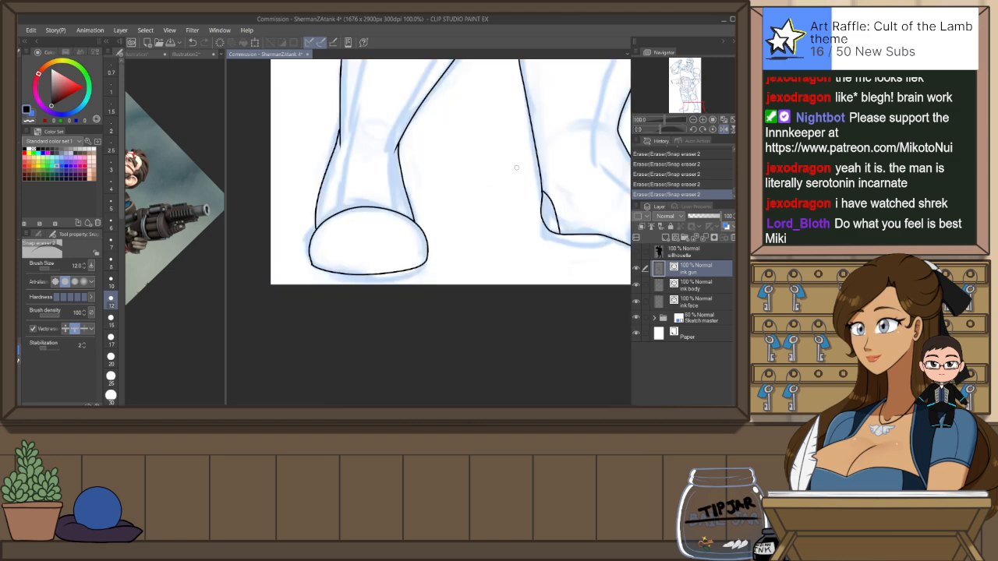
Move the upper end of the front-facing foot's inner ankle line to meet the calf line and erase the overshoot
{"action": "scroll", "coordinate": [491, 273], "scroll_direction": "down", "scroll_amount": 1}
{"action": "scroll", "coordinate": [491, 273], "scroll_direction": "down", "scroll_amount": 1}
{"action": "left_click_drag", "start_coordinate": [592, 178], "coordinate": [503, 248]}
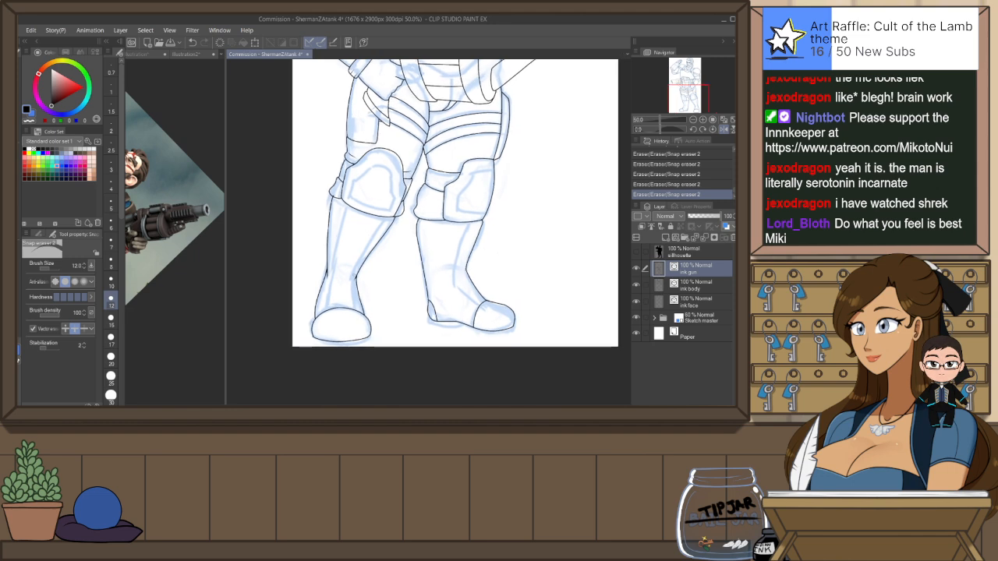
{"action": "key", "text": "ctrl+z"}
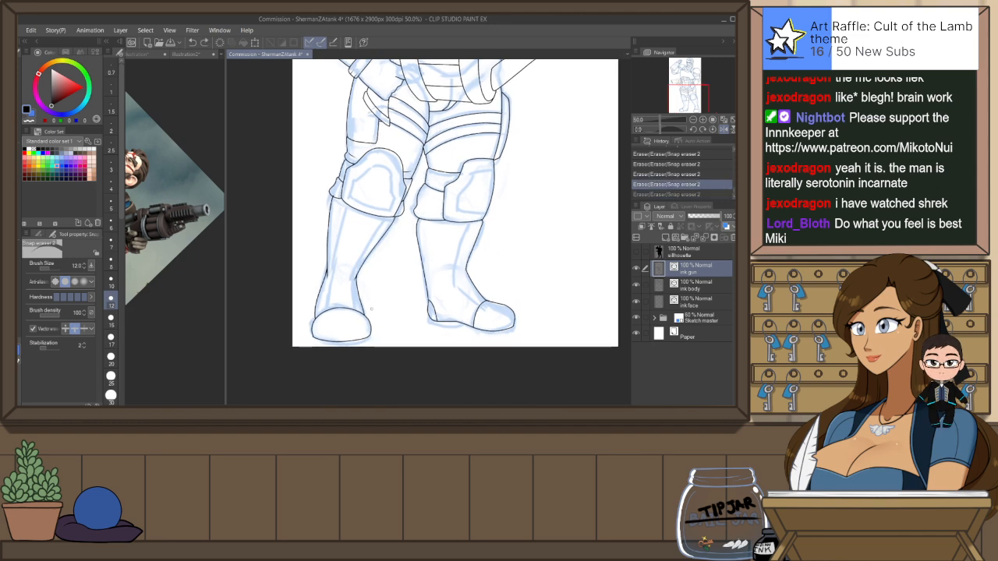
{"action": "scroll", "coordinate": [354, 273], "scroll_direction": "up", "scroll_amount": 2}
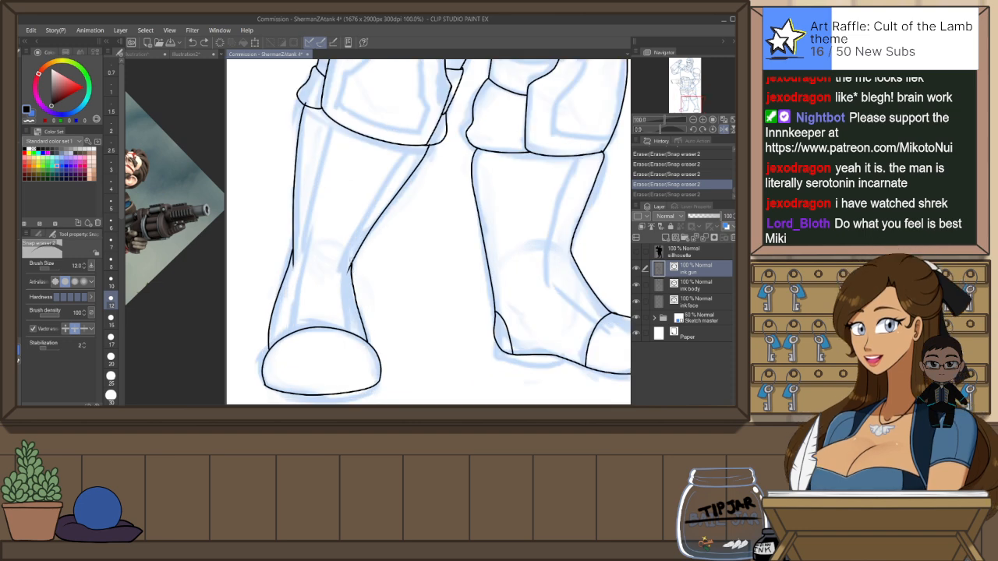
{"action": "key", "text": "o"}
{"action": "left_click", "coordinate": [357, 254]}
{"action": "left_click_drag", "start_coordinate": [351, 271], "coordinate": [349, 278]}
{"action": "key", "text": "e"}
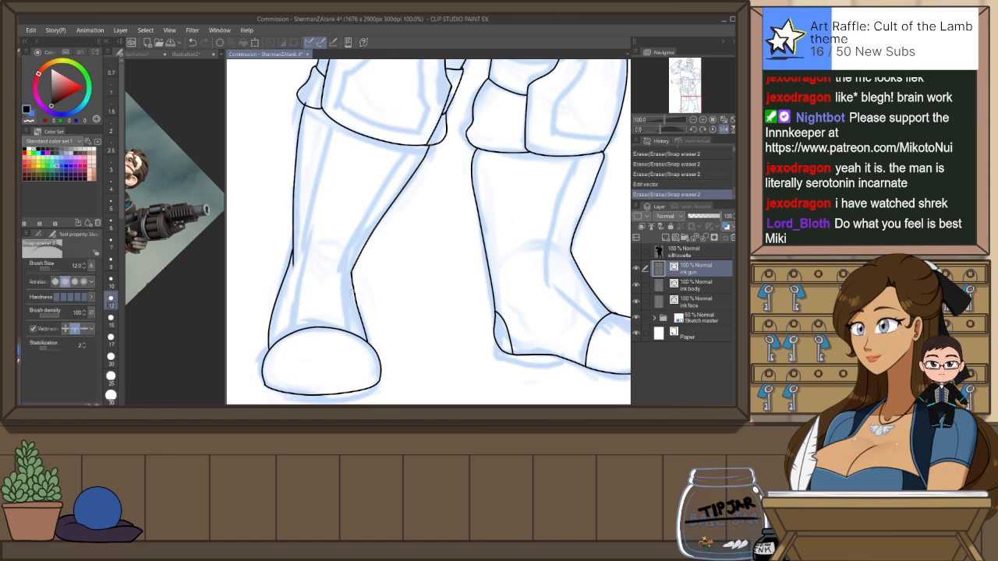
{"action": "left_click", "coordinate": [350, 277]}
Fine-tune the vector points at the front-facing leg's inner ankle corner so the calf and ankle lines join cleanly
{"action": "scroll", "coordinate": [356, 282], "scroll_direction": "up", "scroll_amount": 2}
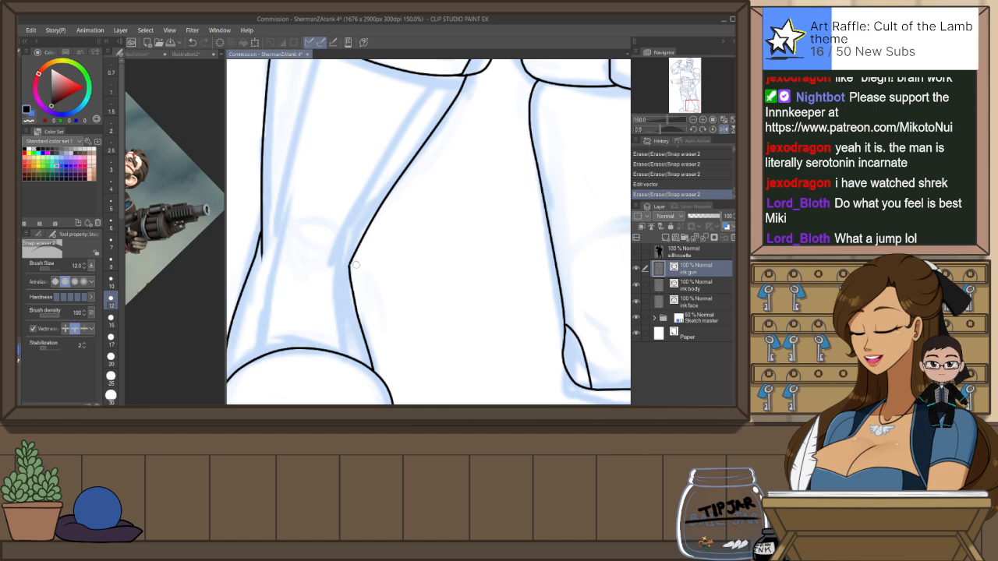
{"action": "key", "text": "o"}
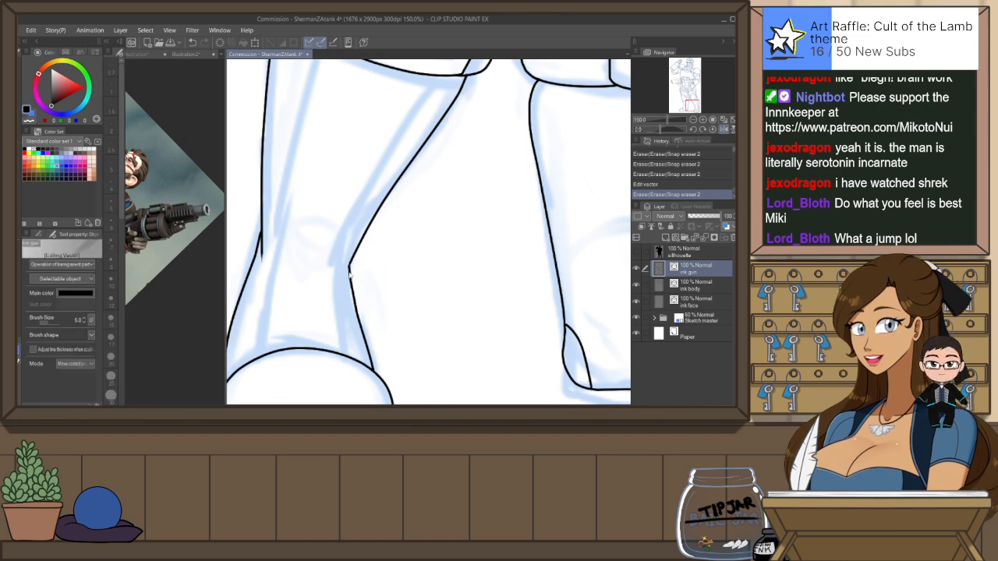
{"action": "left_click", "coordinate": [349, 274]}
{"action": "mouse_move", "coordinate": [351, 263]}
{"action": "left_mouse_down"}
{"action": "mouse_move", "coordinate": [360, 248]}
{"action": "mouse_move", "coordinate": [352, 266]}
{"action": "left_mouse_up"}
{"action": "left_click", "coordinate": [373, 273]}
Erase the excess line end where the front-facing lower leg meets the knee padding, keeping the outer calf line intact
{"action": "scroll", "coordinate": [380, 269], "scroll_direction": "down", "scroll_amount": 5}
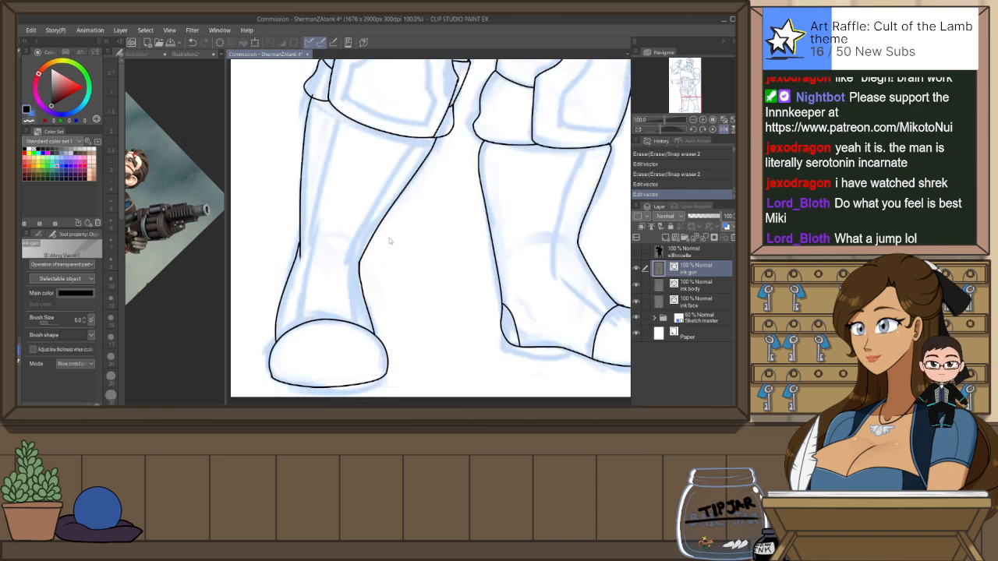
{"action": "key", "text": "e"}
{"action": "left_click", "coordinate": [340, 141]}
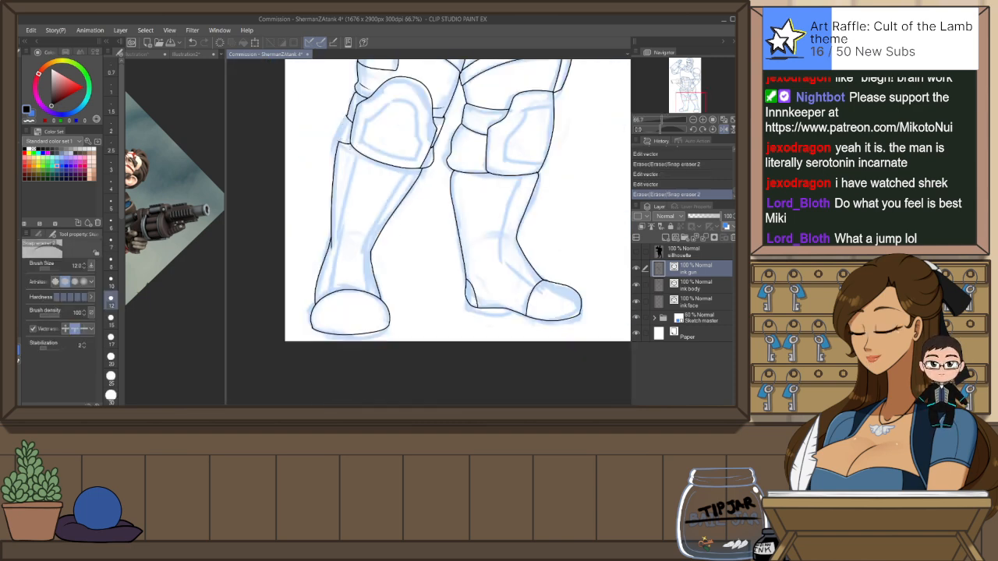
{"action": "key", "text": "ctrl+z"}
{"action": "key", "text": "ctrl+y"}
{"action": "left_click", "coordinate": [335, 203]}
{"action": "key", "text": "ctrl+z"}
Ink the two inner panel lines down the front-facing boot from the knee padding to the toe cap
{"action": "key", "text": "p"}
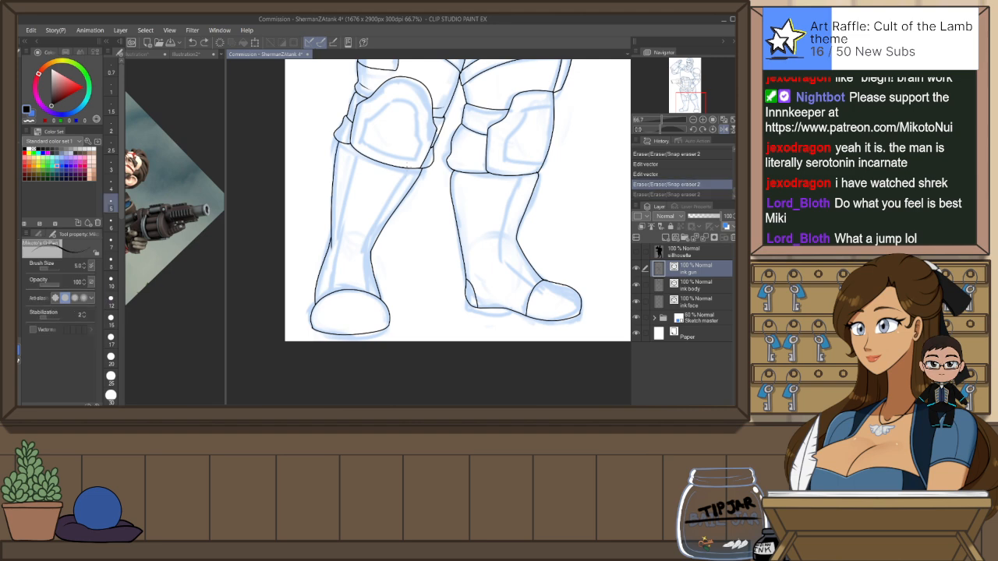
{"action": "left_click_drag", "start_coordinate": [363, 256], "coordinate": [366, 302]}
{"action": "left_click_drag", "start_coordinate": [356, 151], "coordinate": [333, 301]}
{"action": "key", "text": "e"}
{"action": "left_click", "coordinate": [458, 255]}
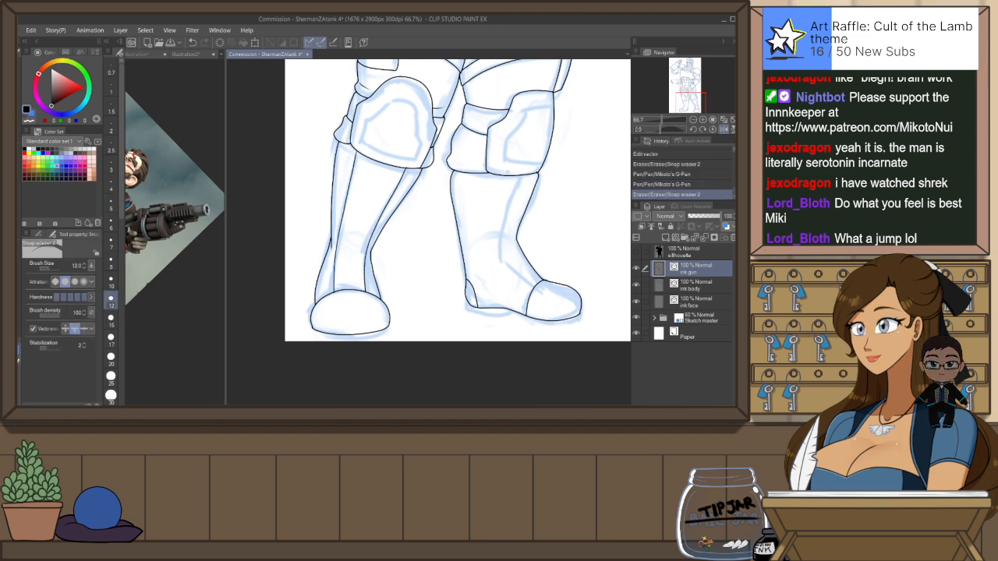
Ink the other boot's panel line from the knee armor to the toe cap, redrawing it once, and erase the overshooting ends
{"action": "key", "text": "p"}
{"action": "left_click_drag", "start_coordinate": [507, 176], "coordinate": [534, 287]}
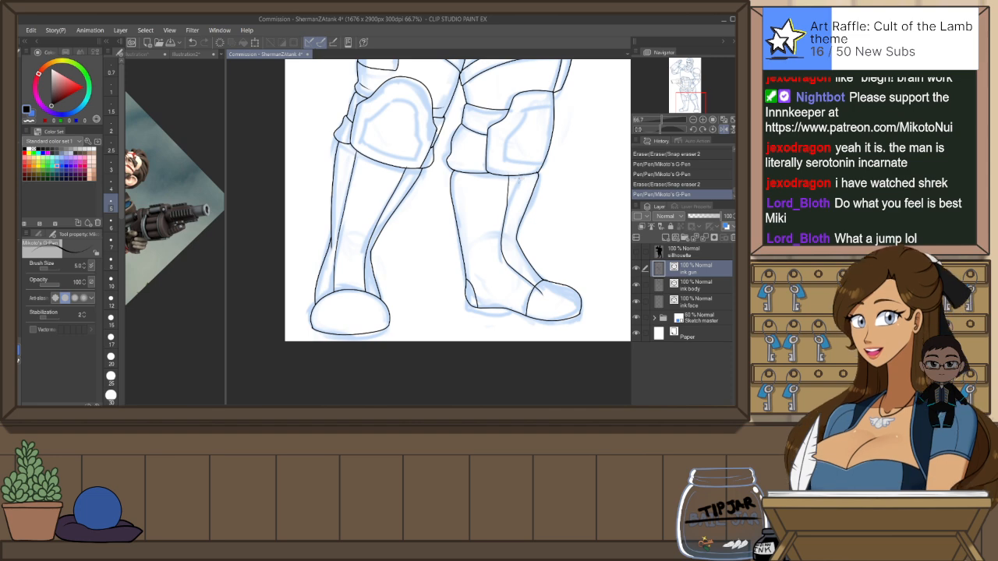
{"action": "key", "text": "ctrl+z"}
{"action": "left_click_drag", "start_coordinate": [519, 176], "coordinate": [536, 290]}
{"action": "key", "text": "e"}
{"action": "left_click", "coordinate": [538, 291]}
{"action": "left_click_drag", "start_coordinate": [549, 251], "coordinate": [544, 265]}
{"action": "left_click", "coordinate": [537, 173]}
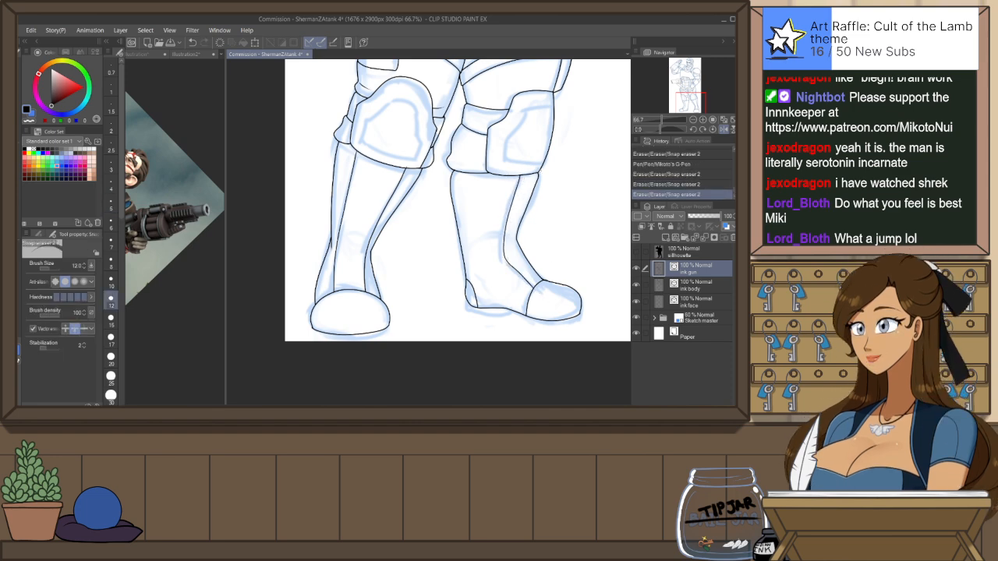
Flip the full-figure view horizontally and save the illustration
{"action": "mouse_move", "coordinate": [565, 159]}
{"action": "left_mouse_down"}
{"action": "mouse_move", "coordinate": [519, 237]}
{"action": "mouse_move", "coordinate": [511, 296]}
{"action": "left_mouse_up"}
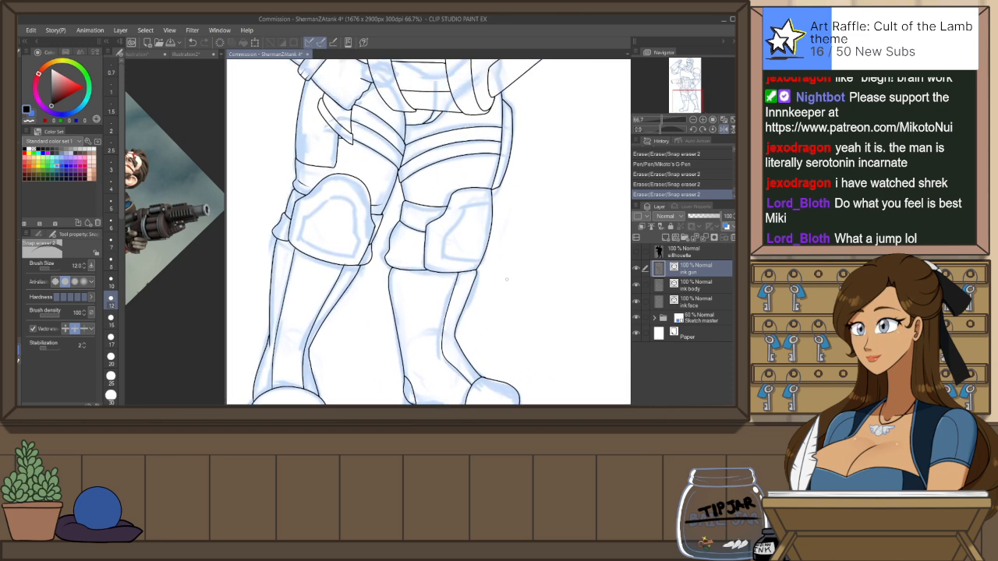
{"action": "scroll", "coordinate": [509, 304], "scroll_direction": "down", "scroll_amount": 2}
{"action": "left_click_drag", "start_coordinate": [553, 205], "coordinate": [521, 262]}
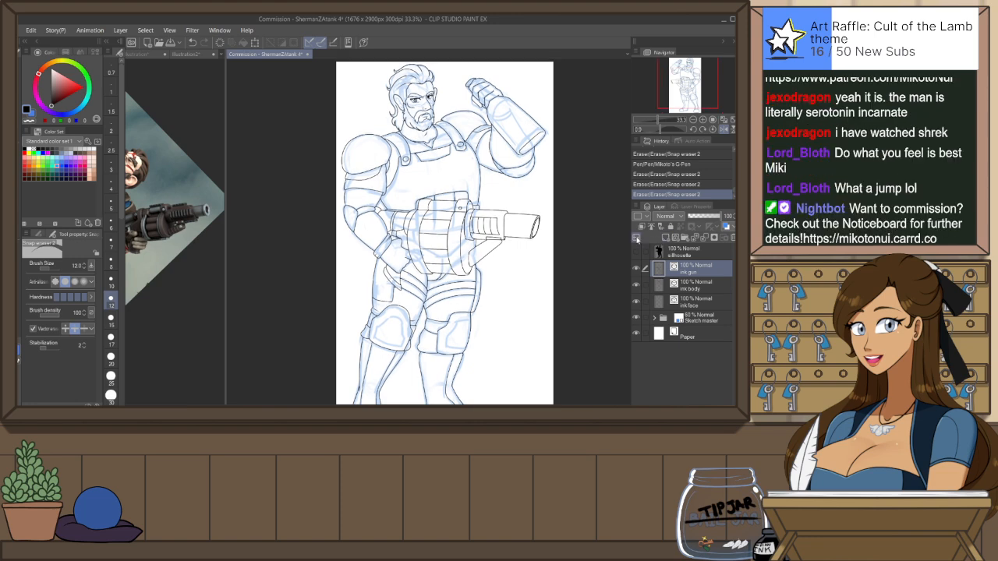
{"action": "key", "text": "h"}
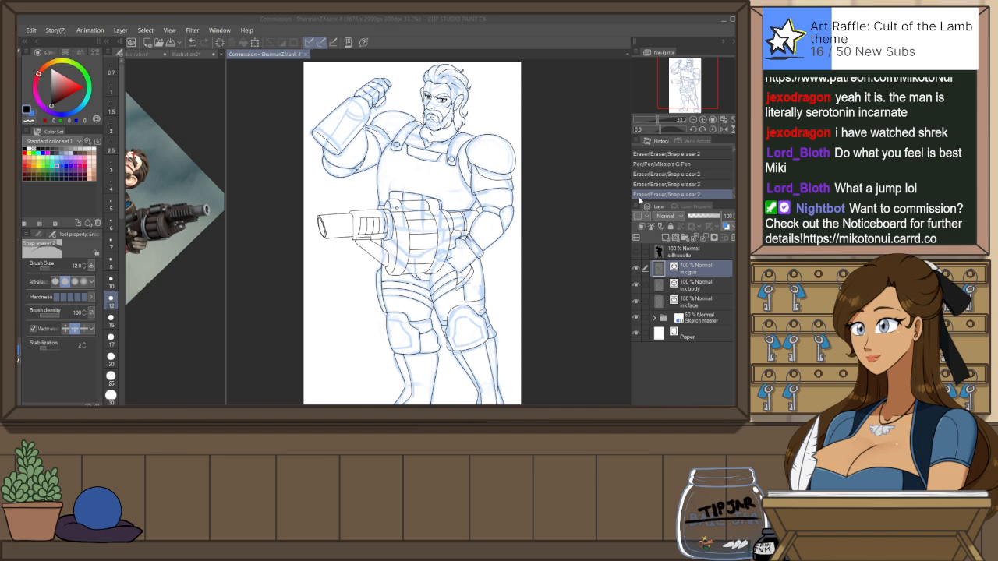
{"action": "left_click", "coordinate": [638, 197]}
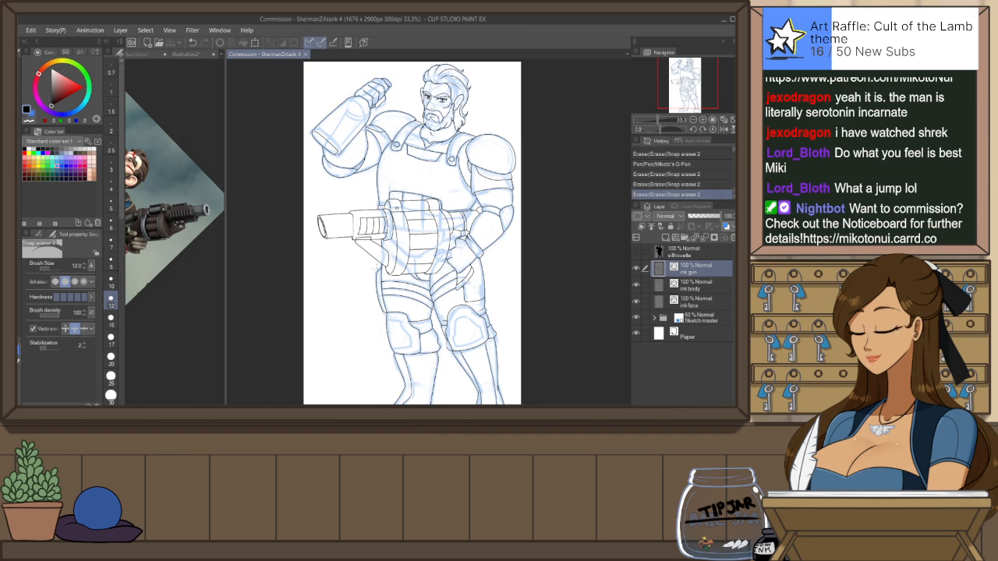
Nudge the outer thigh armor's vector line upward below the gun and rotate it slightly to follow the thigh
{"action": "scroll", "coordinate": [426, 298], "scroll_direction": "up", "scroll_amount": 3}
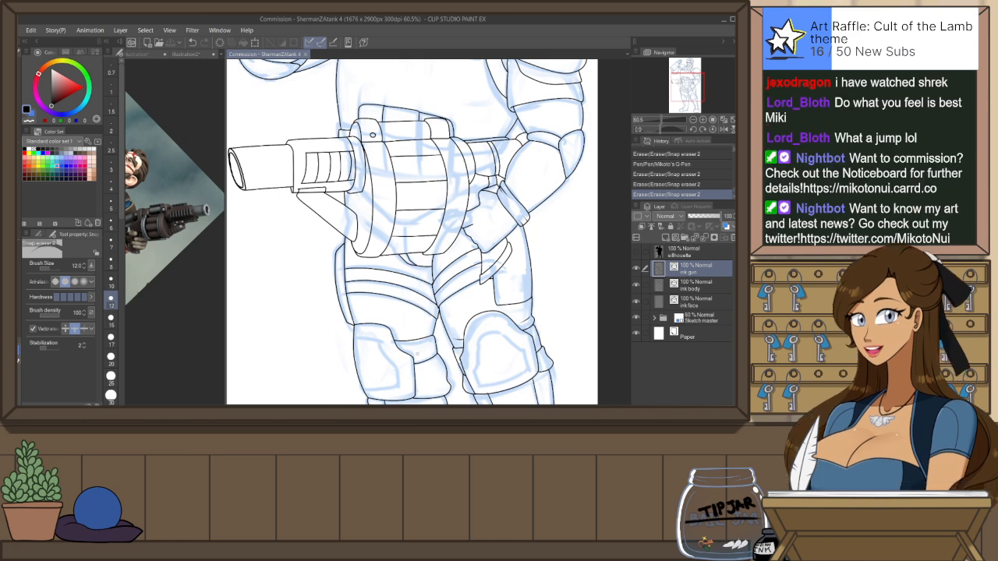
{"action": "key", "text": "o"}
{"action": "left_click", "coordinate": [359, 271]}
{"action": "key", "text": "Up"}
{"action": "key", "text": "Up"}
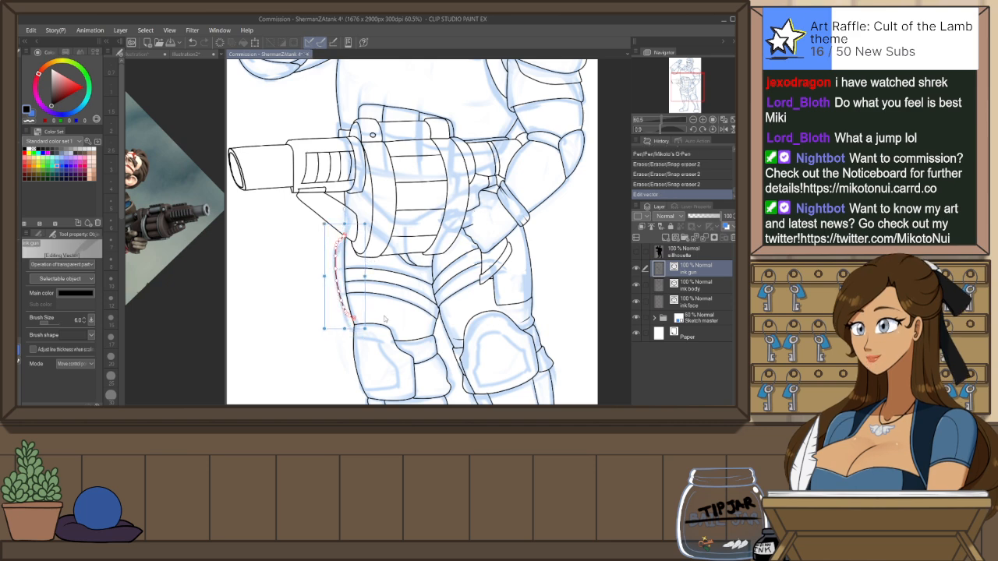
{"action": "key", "text": "Up"}
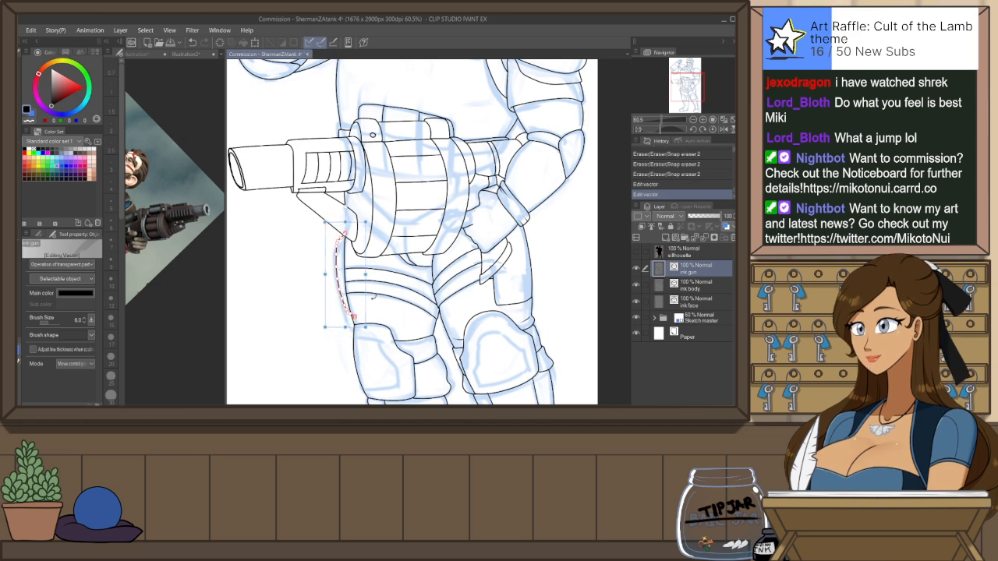
{"action": "key", "text": "Up"}
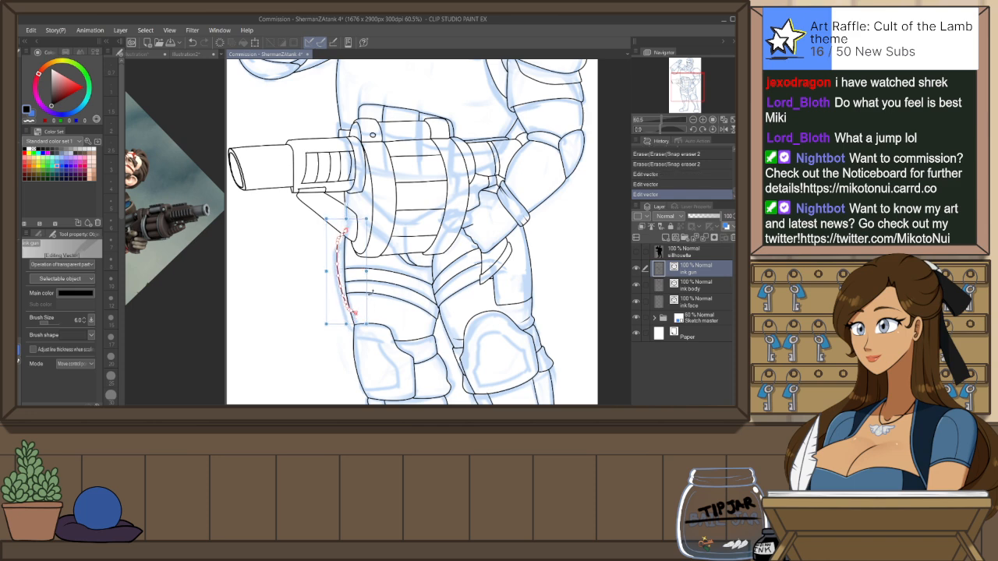
{"action": "left_click_drag", "start_coordinate": [371, 281], "coordinate": [374, 290]}
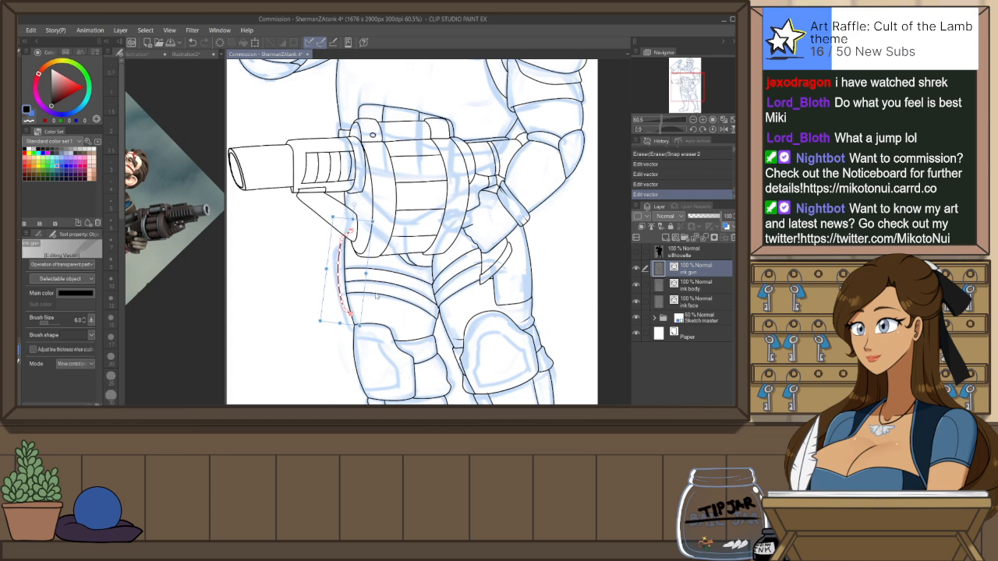
{"action": "key", "text": "space"}
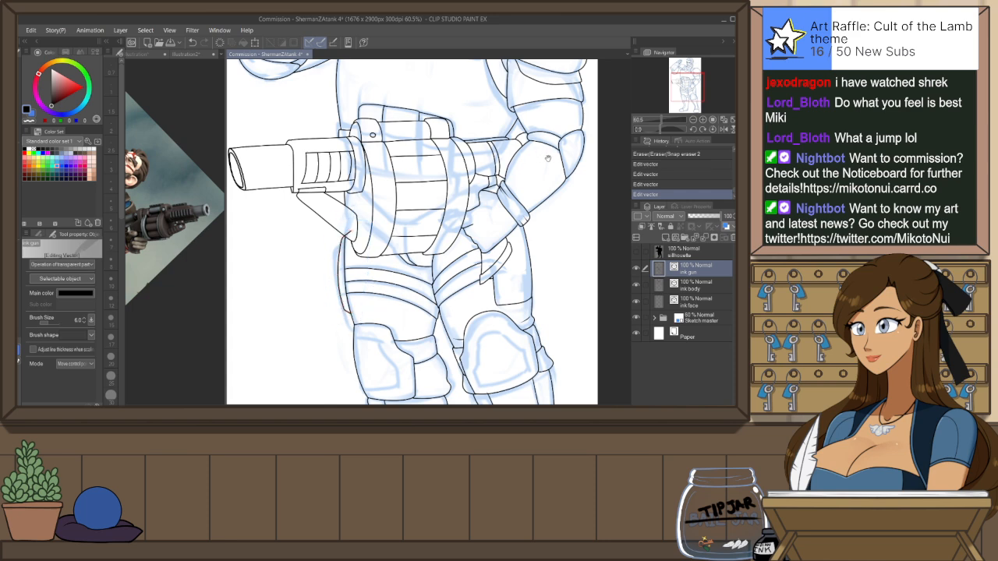
Narrow the outer thigh armor line toward the leg and erase its overshooting ends at the gun and knee
{"action": "key", "text": "e"}
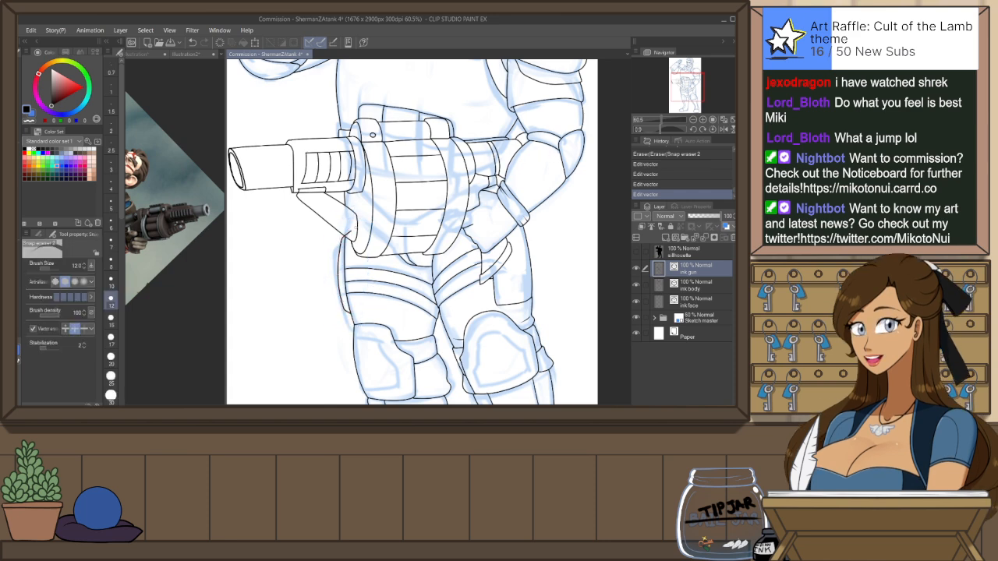
{"action": "key", "text": "o"}
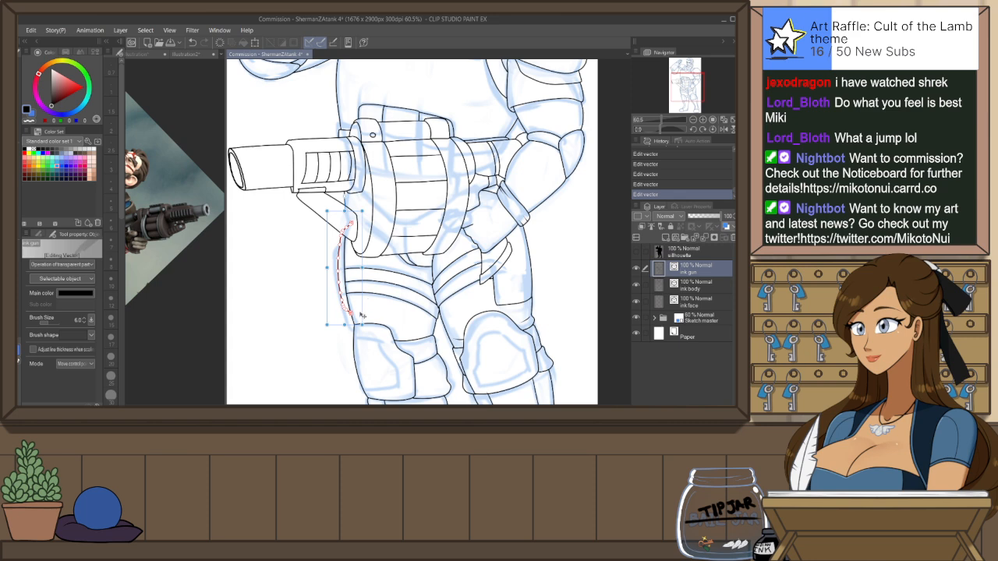
{"action": "left_click_drag", "start_coordinate": [326, 267], "coordinate": [330, 267]}
{"action": "key", "text": "e"}
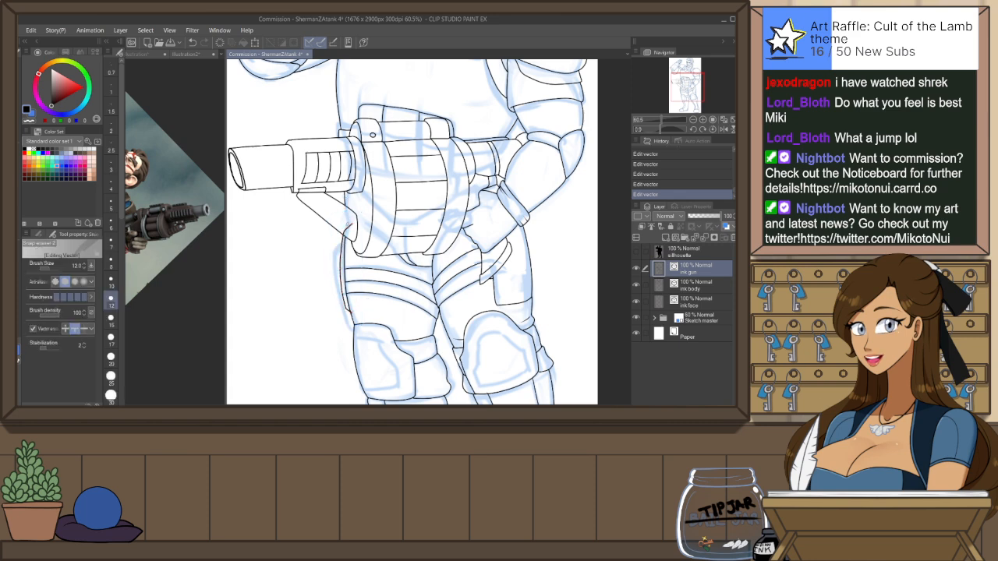
{"action": "left_click", "coordinate": [348, 230]}
{"action": "left_click", "coordinate": [351, 310]}
{"action": "left_click", "coordinate": [356, 314]}
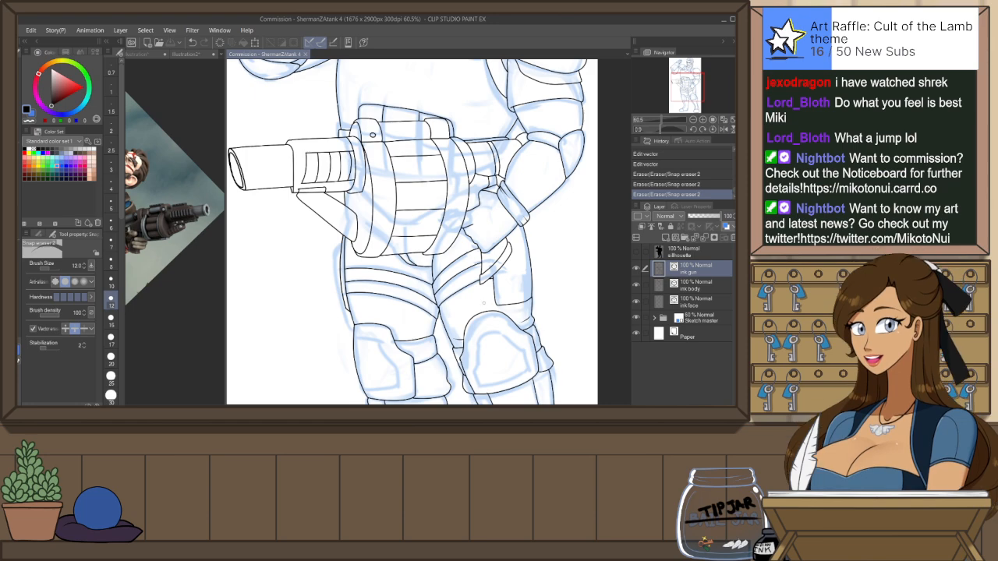
Duplicate the outline of the kneepad on the character's left leg and scale the copy down into an inner border
{"action": "scroll", "coordinate": [483, 303], "scroll_direction": "down", "scroll_amount": 4}
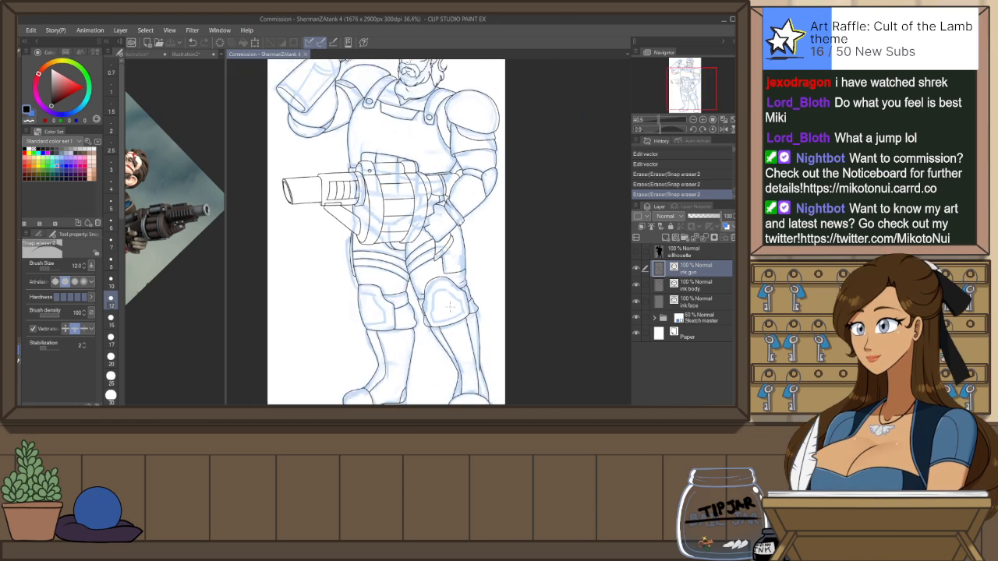
{"action": "scroll", "coordinate": [451, 307], "scroll_direction": "up", "scroll_amount": 3}
{"action": "scroll", "coordinate": [426, 298], "scroll_direction": "up", "scroll_amount": 1}
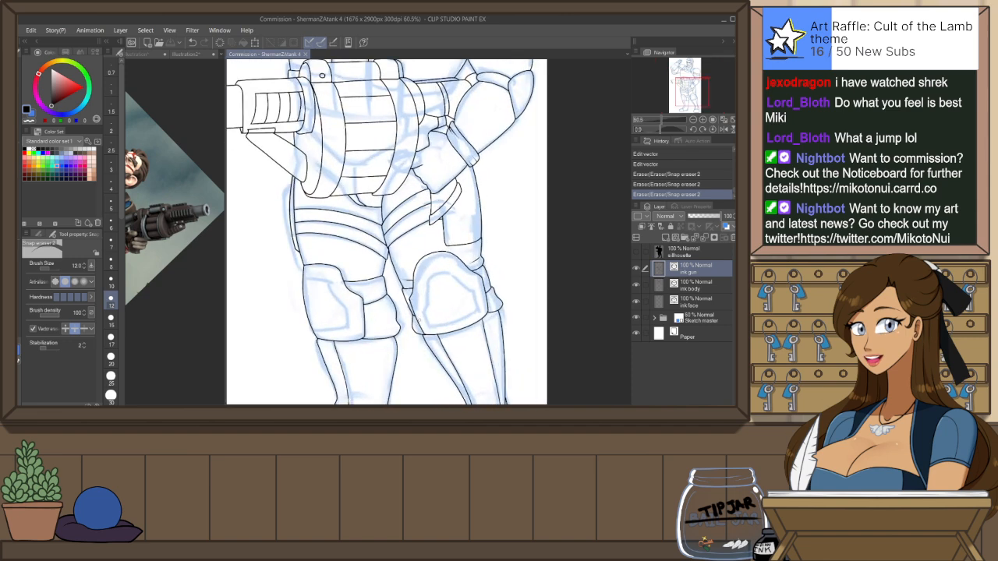
{"action": "key", "text": "o"}
{"action": "left_click", "coordinate": [441, 252]}
{"action": "left_click_drag", "start_coordinate": [482, 292], "coordinate": [488, 311]}
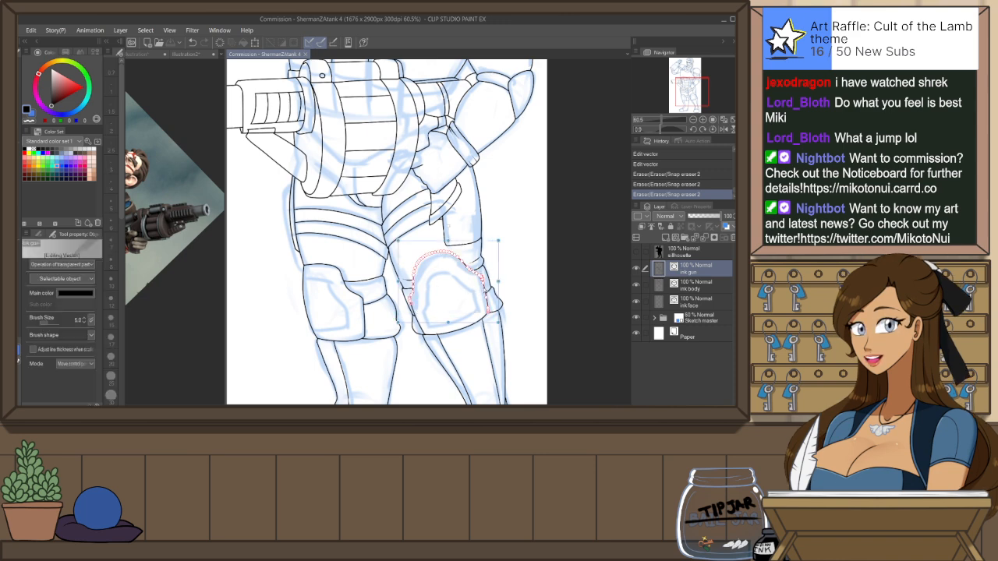
{"action": "left_click", "coordinate": [484, 318], "text": "shift"}
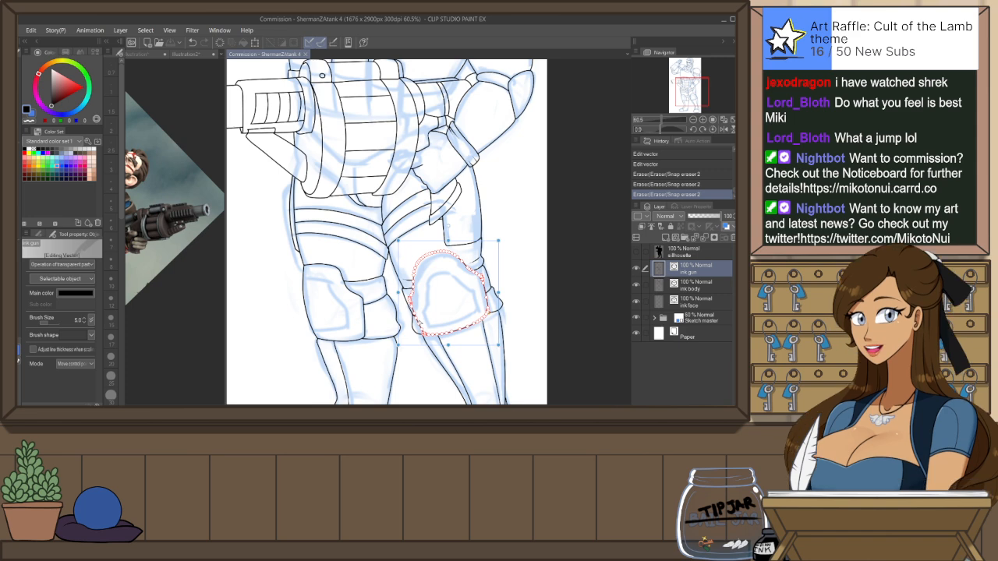
{"action": "key", "text": "ctrl+v"}
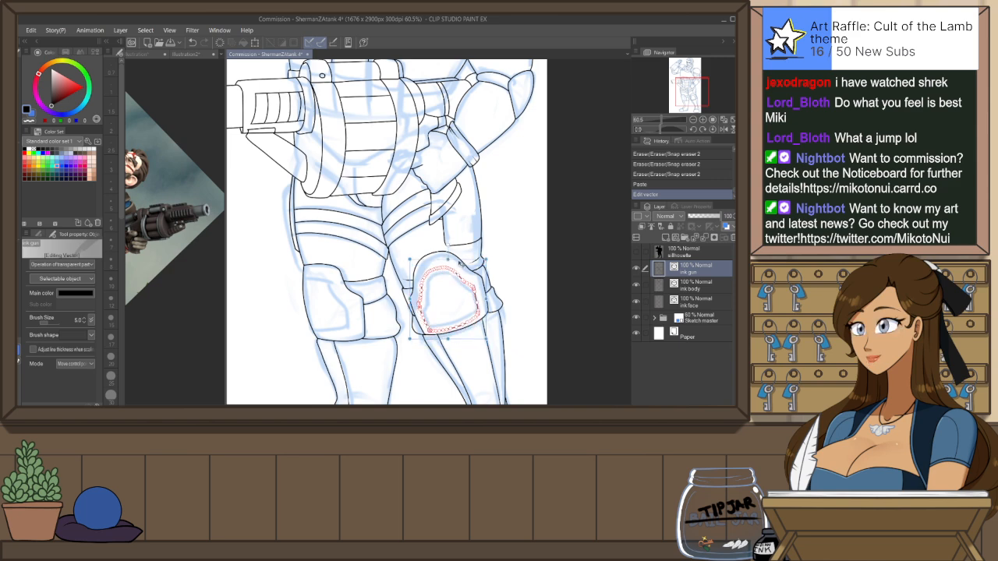
{"action": "left_click_drag", "start_coordinate": [448, 265], "coordinate": [459, 260]}
{"action": "left_click", "coordinate": [515, 251]}
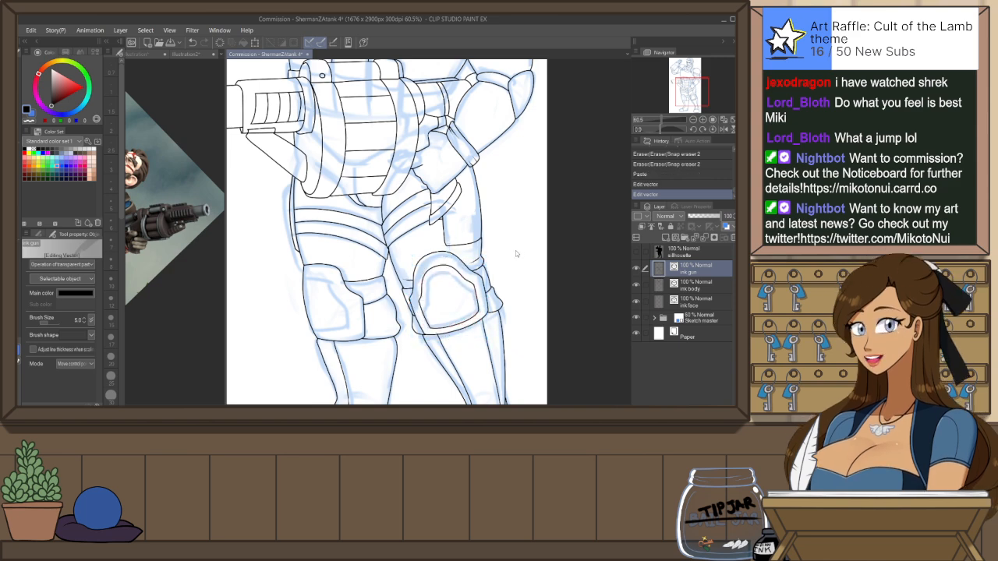
Duplicate the three kneepad edge lines on the character's right leg and reshape the copy into an inner border
{"action": "left_click", "coordinate": [358, 298]}
{"action": "left_click", "coordinate": [329, 266], "text": "shift"}
{"action": "left_click", "coordinate": [353, 339], "text": "shift"}
{"action": "key", "text": "ctrl+v"}
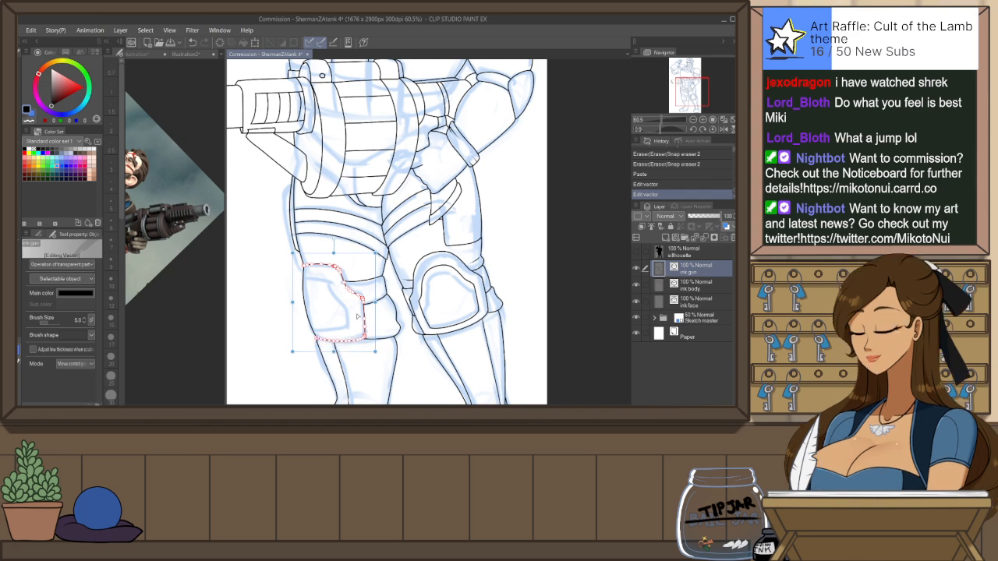
{"action": "left_click_drag", "start_coordinate": [334, 253], "coordinate": [348, 269]}
{"action": "left_click", "coordinate": [368, 269]}
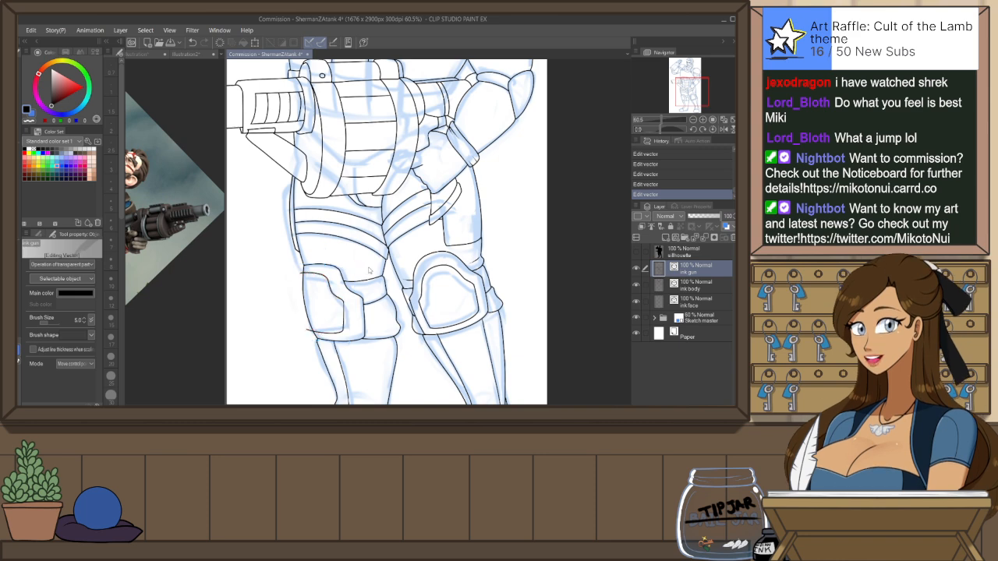
Erase the line ends that overshoot the outer edge of the right leg's kneepad with the Snap eraser
{"action": "key", "text": "e"}
{"action": "left_click", "coordinate": [302, 272]}
{"action": "left_click", "coordinate": [307, 331]}
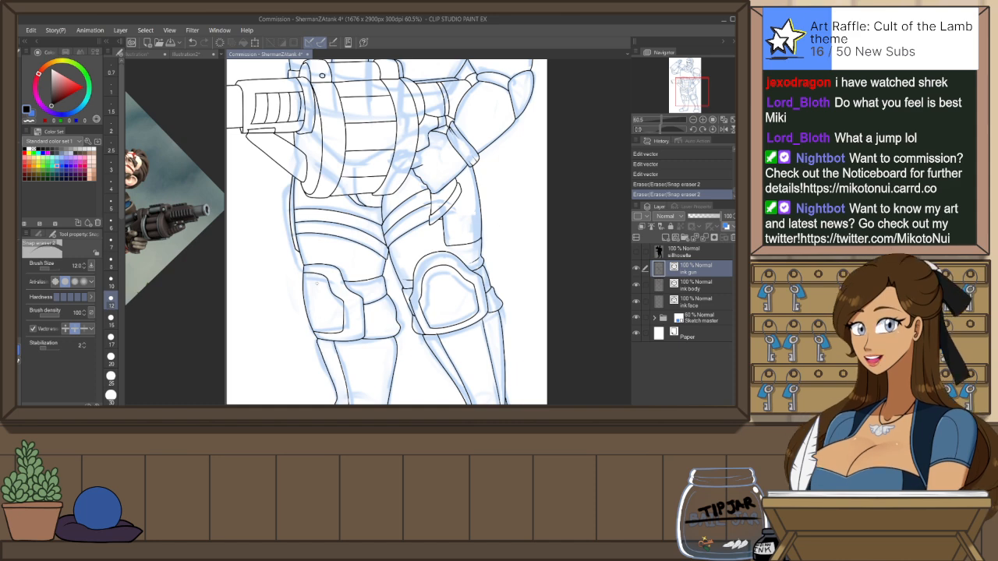
{"action": "scroll", "coordinate": [305, 277], "scroll_direction": "up", "scroll_amount": 3}
{"action": "left_click", "coordinate": [296, 248]}
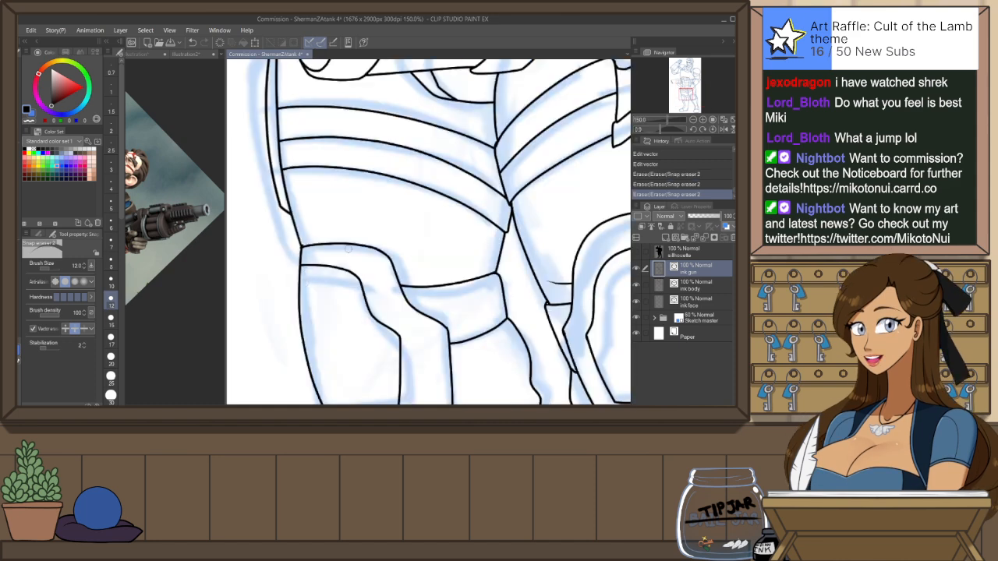
{"action": "scroll", "coordinate": [297, 251], "scroll_direction": "up", "scroll_amount": 2}
{"action": "left_click", "coordinate": [301, 246]}
{"action": "scroll", "coordinate": [380, 204], "scroll_direction": "down", "scroll_amount": 3}
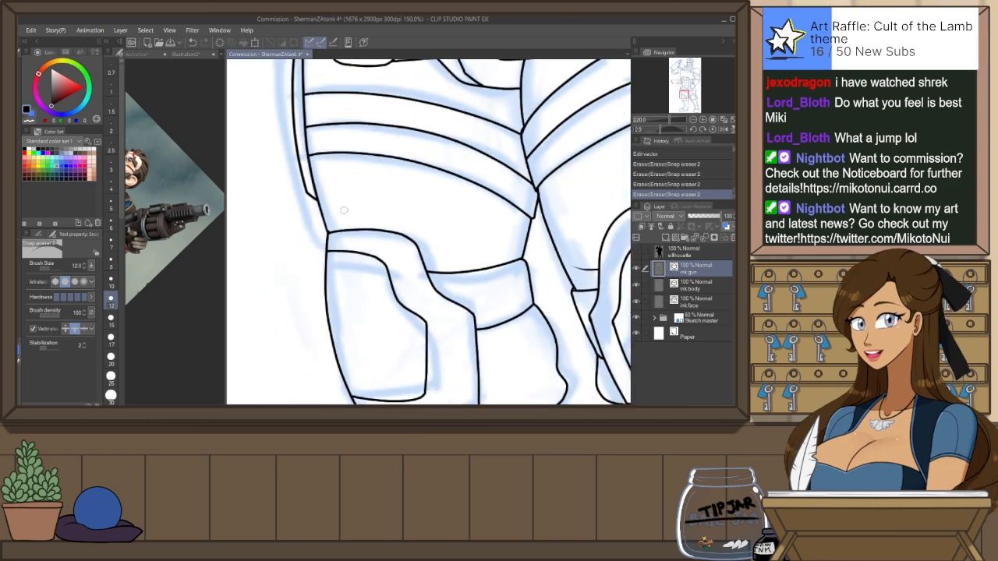
Apply a changed brush shape to the vector lines along the outer side of the right thigh
{"action": "key", "text": "o"}
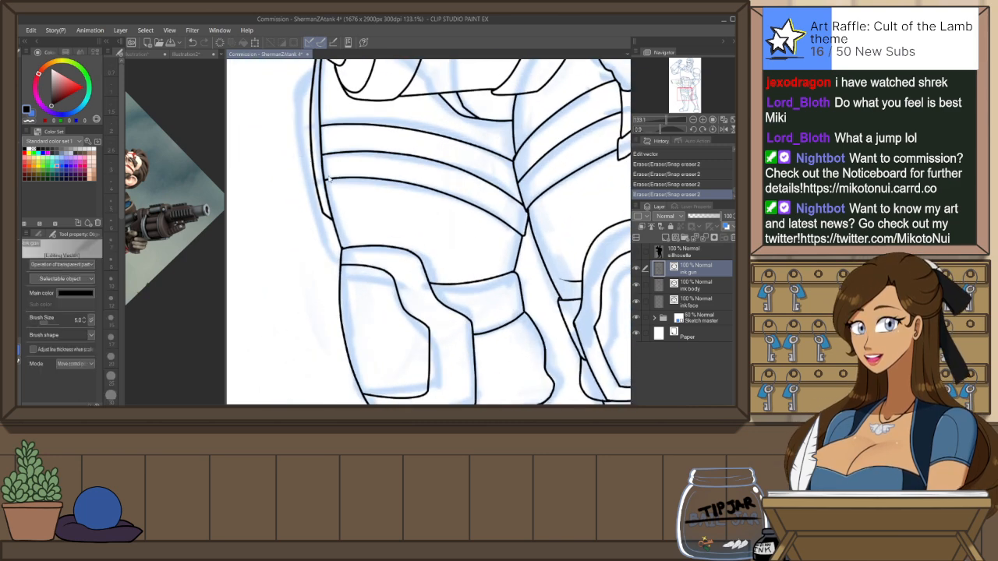
{"action": "left_click", "coordinate": [324, 206]}
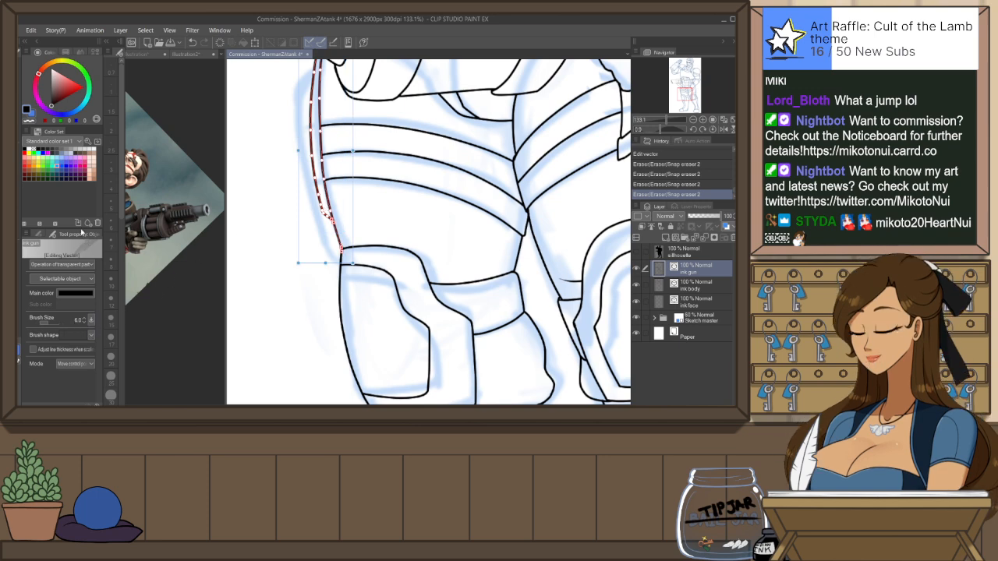
{"action": "left_click", "coordinate": [81, 243]}
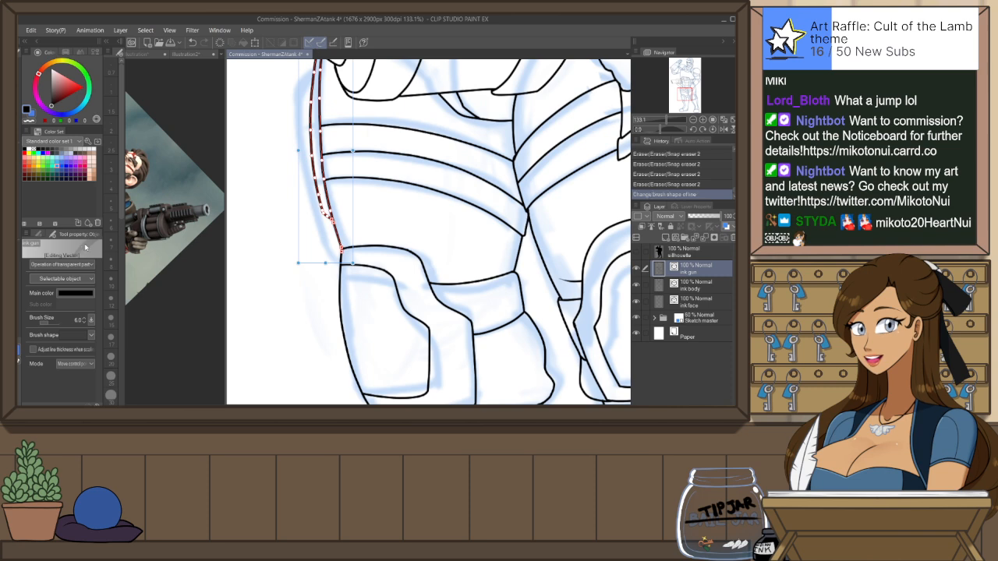
{"action": "left_click", "coordinate": [267, 313]}
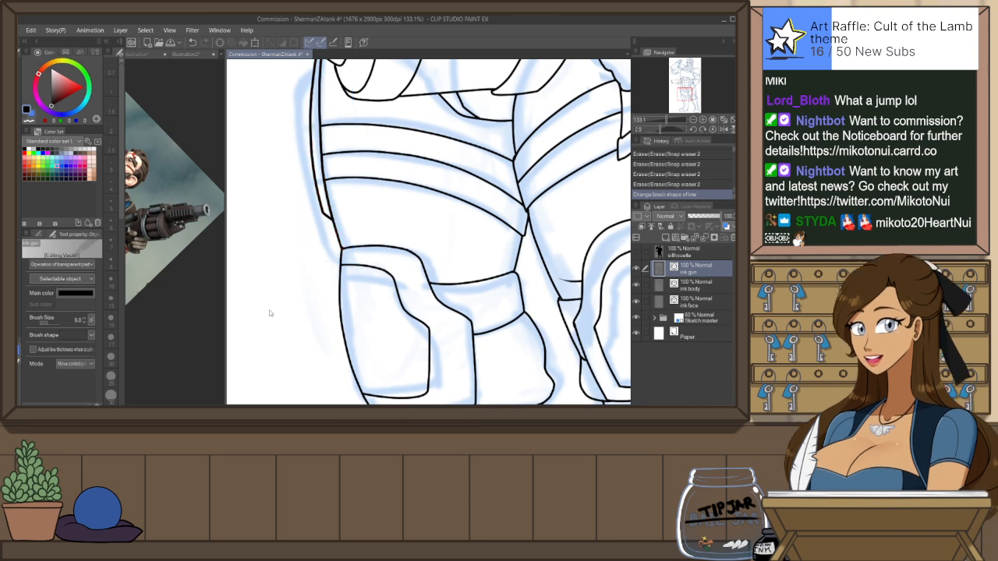
Create a new vector layer named "ink details" above the ink gun layer
{"action": "scroll", "coordinate": [269, 309], "scroll_direction": "down", "scroll_amount": 5}
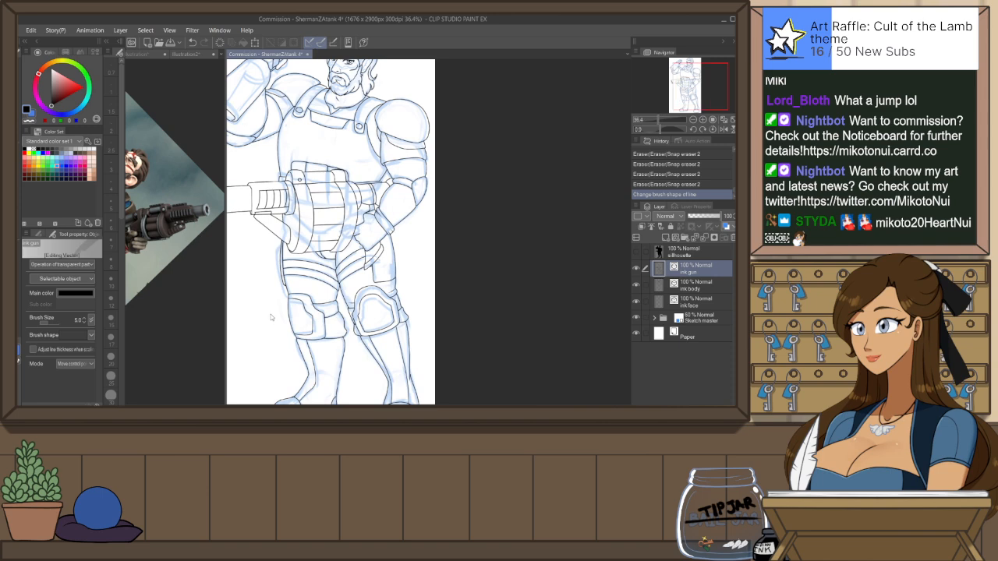
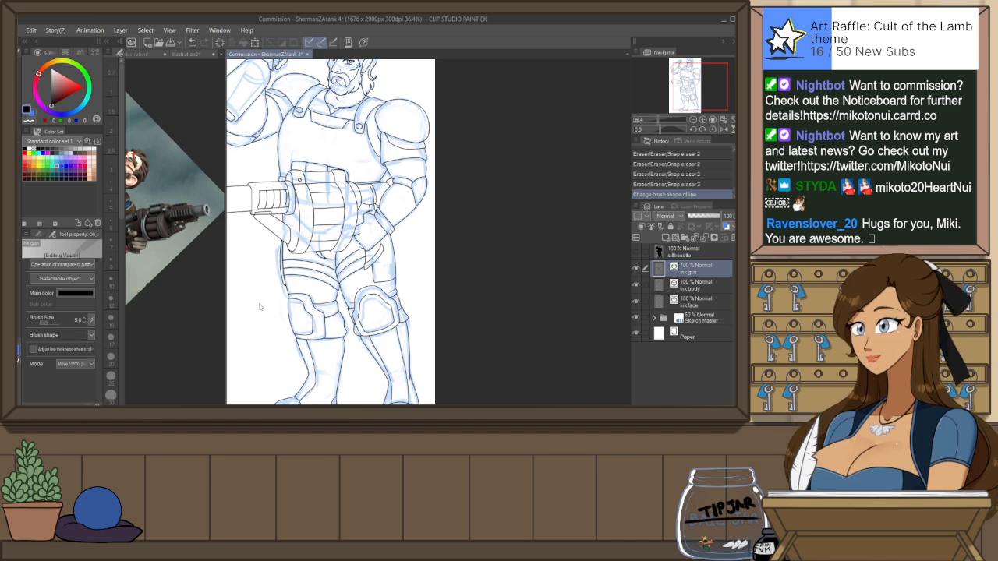
{"action": "key", "text": "ctrl+minus"}
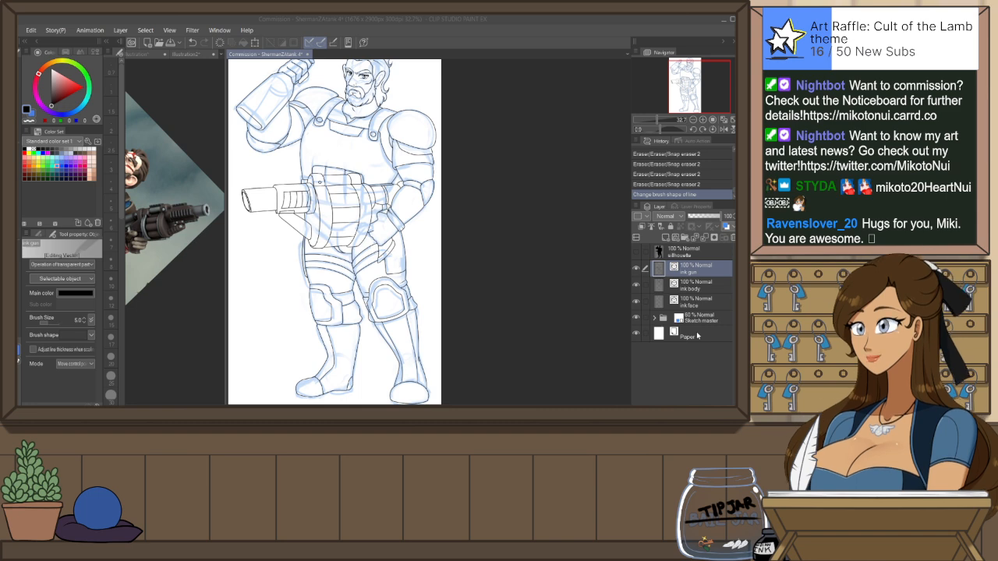
{"action": "key", "text": "Return"}
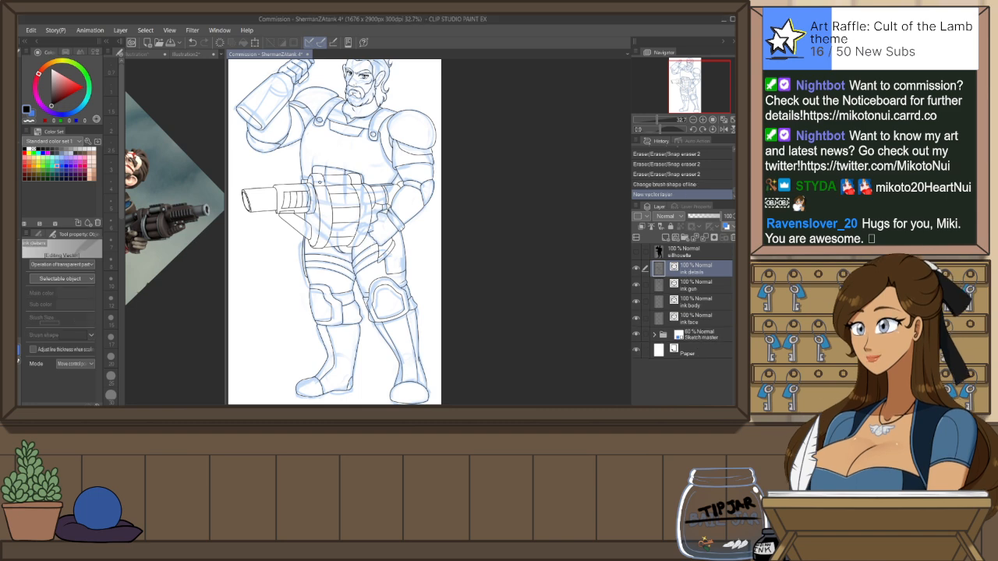
Move the inner border lines of both kneepads from the ink gun layer to the ink details layer
{"action": "left_click", "coordinate": [693, 288]}
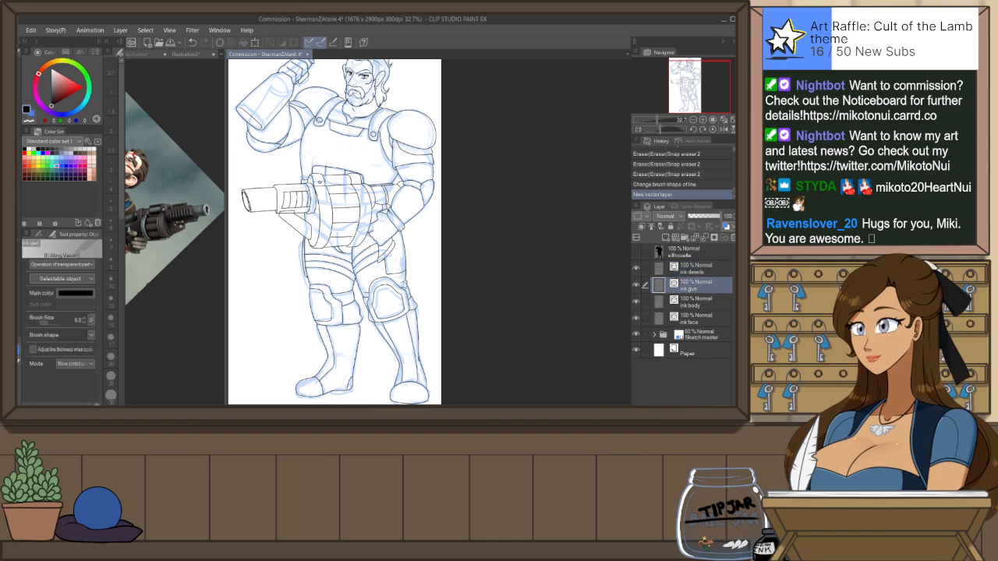
{"action": "left_click", "coordinate": [382, 290]}
{"action": "left_click", "coordinate": [402, 305], "text": "shift"}
{"action": "left_click", "coordinate": [372, 318], "text": "shift"}
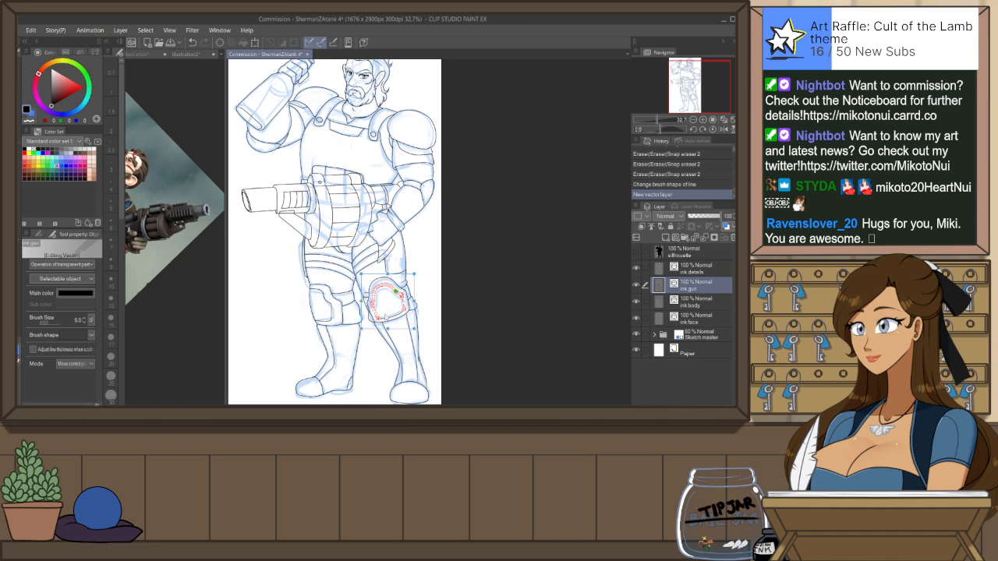
{"action": "left_click", "coordinate": [321, 301], "text": "shift"}
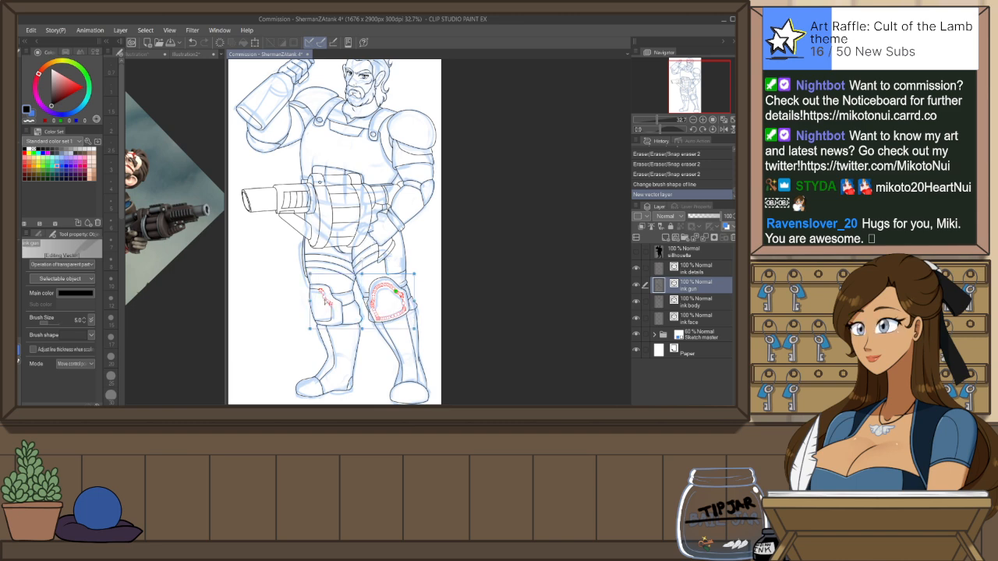
{"action": "left_click", "coordinate": [315, 291], "text": "shift"}
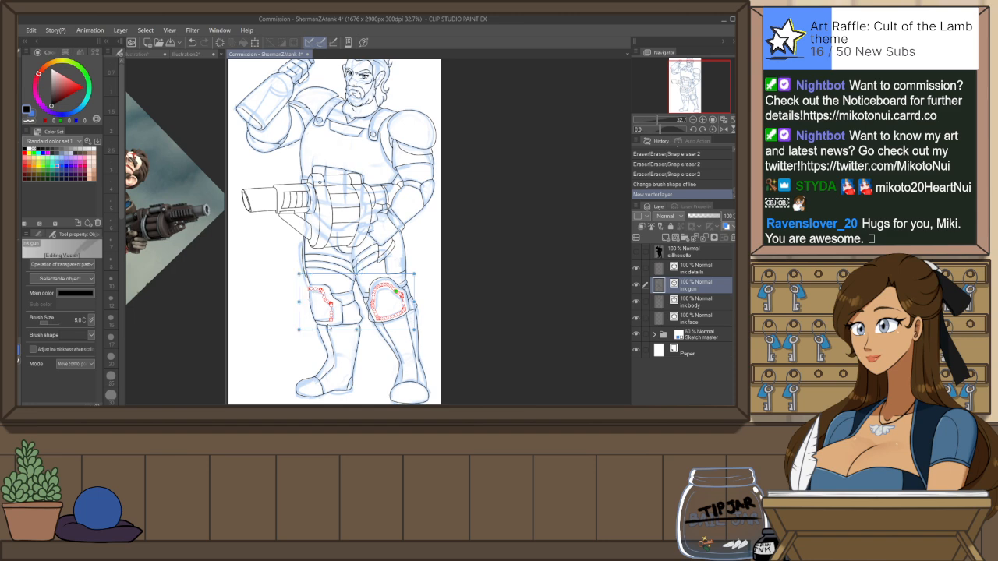
{"action": "key", "text": "ctrl+x"}
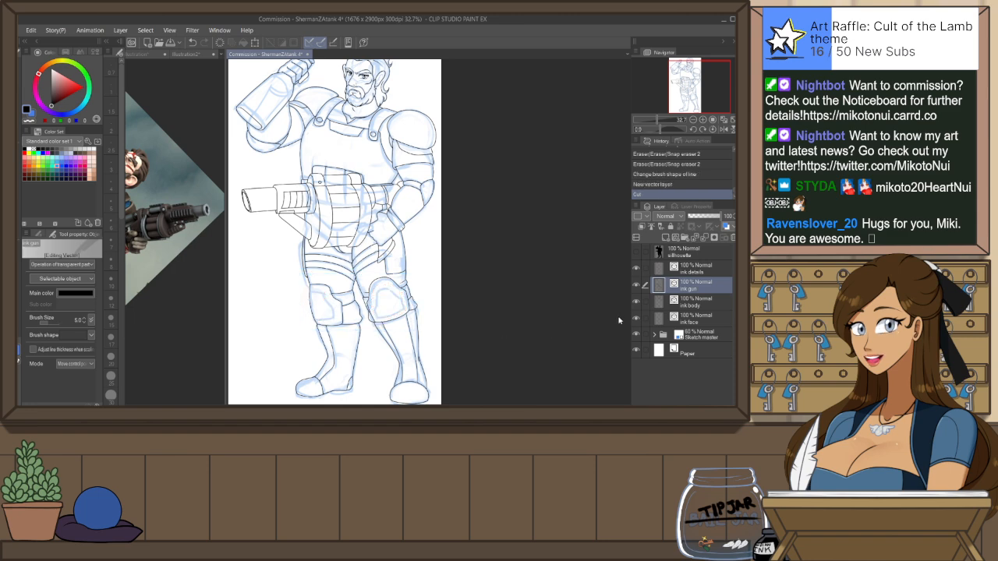
{"action": "left_click", "coordinate": [682, 271]}
{"action": "key", "text": "ctrl+v"}
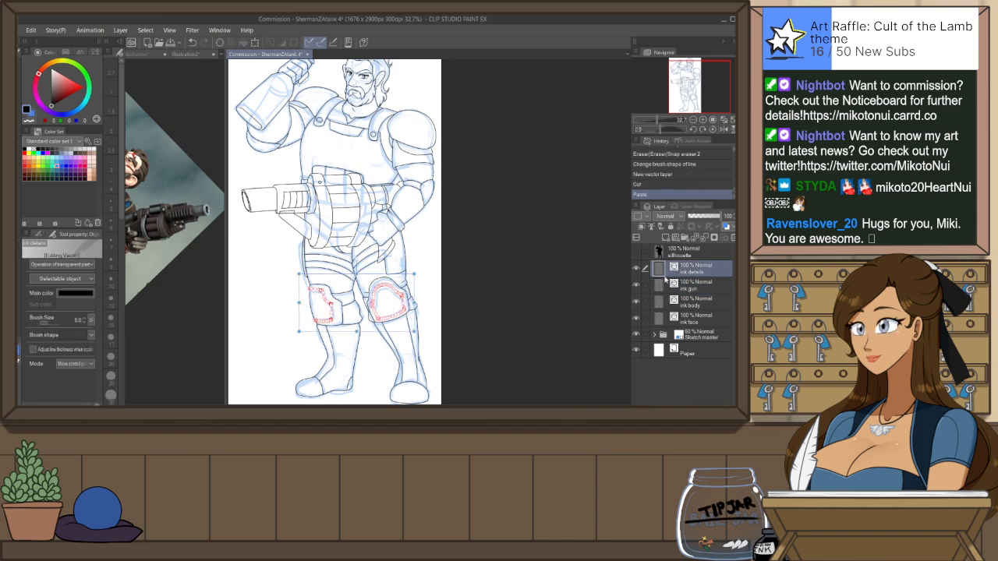
Set the brush size of the moved kneepad border lines to 4.0
{"action": "left_click", "coordinate": [85, 323]}
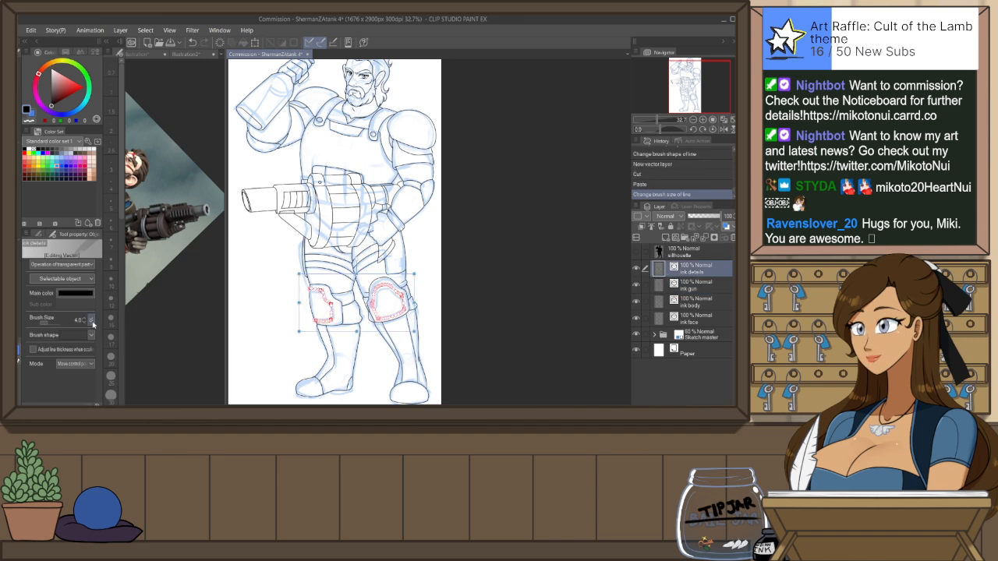
{"action": "left_click", "coordinate": [250, 315]}
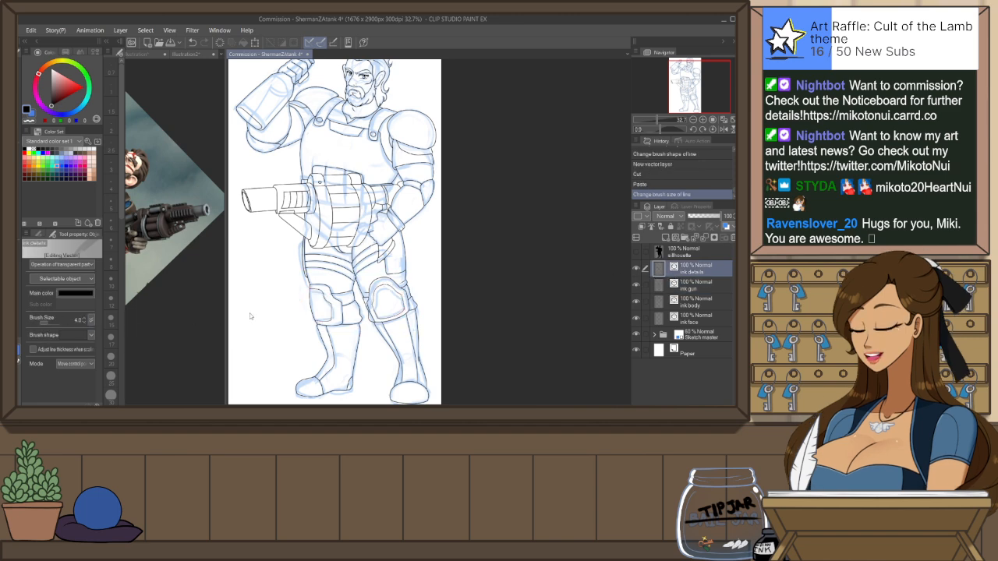
{"action": "left_click", "coordinate": [87, 320]}
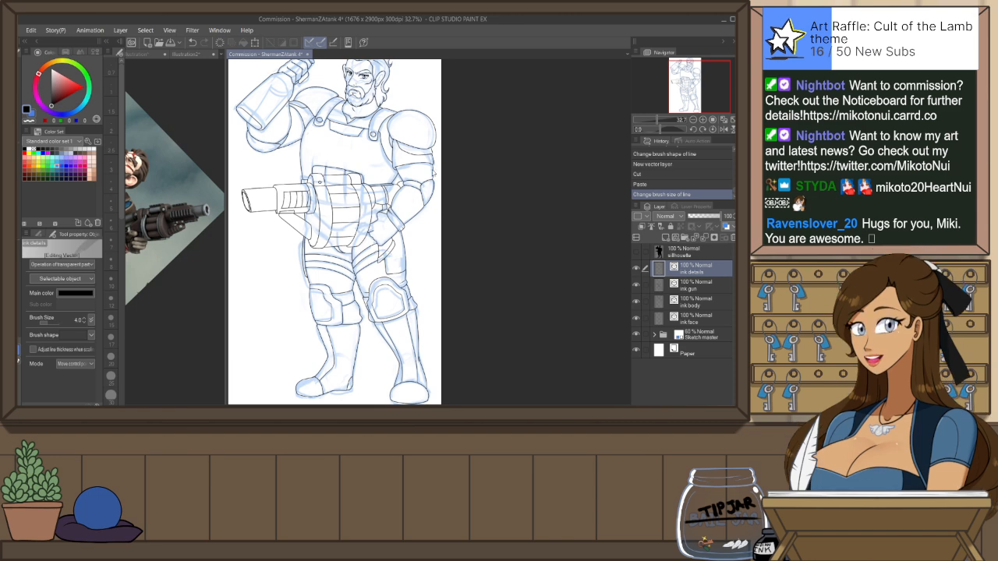
Ink an inner rim line along the lower edge of the left shoulder pad with the G-Pen, redoing unsatisfactory strokes
{"action": "scroll", "coordinate": [435, 98], "scroll_direction": "up", "scroll_amount": 5}
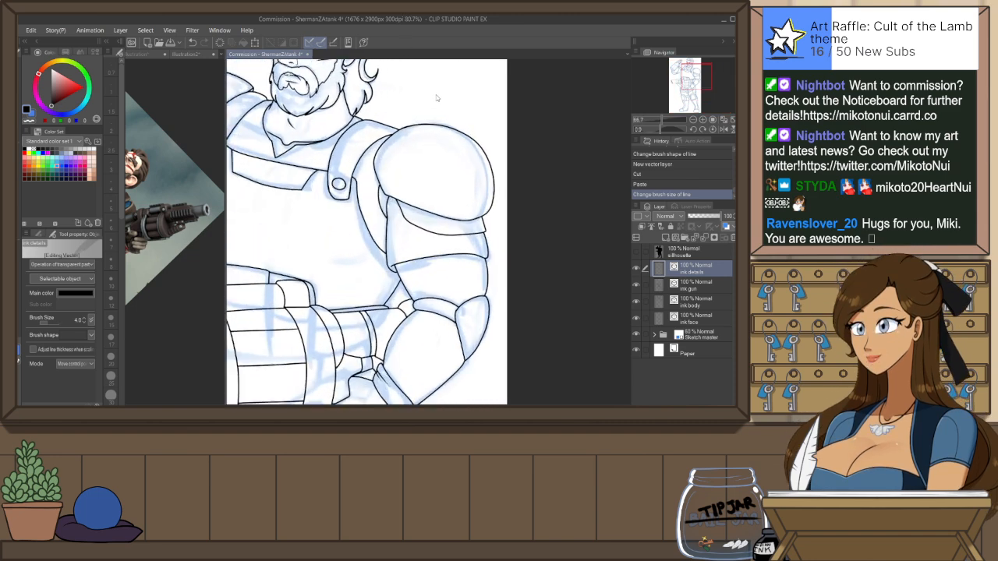
{"action": "scroll", "coordinate": [421, 129], "scroll_direction": "up", "scroll_amount": 1}
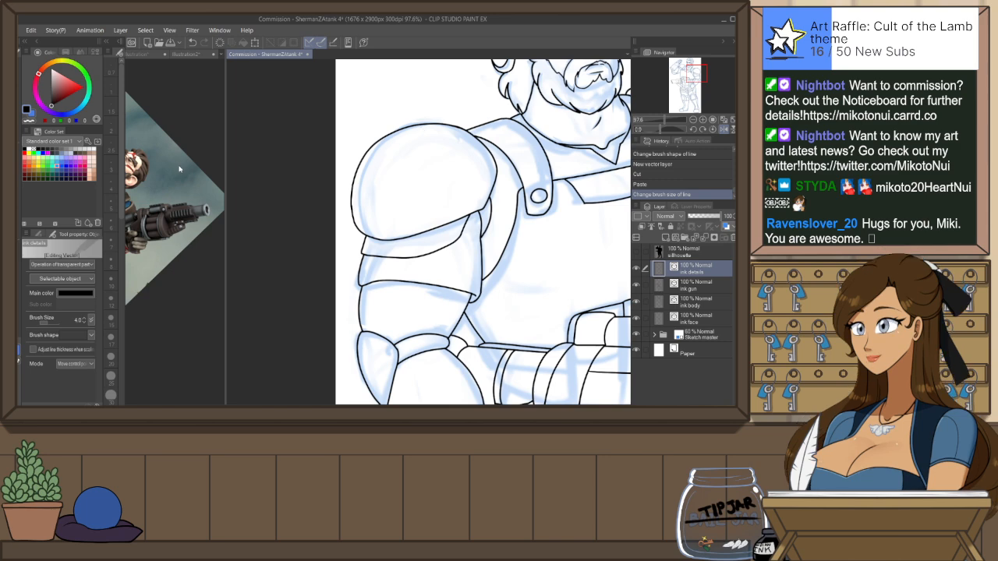
{"action": "key", "text": "p"}
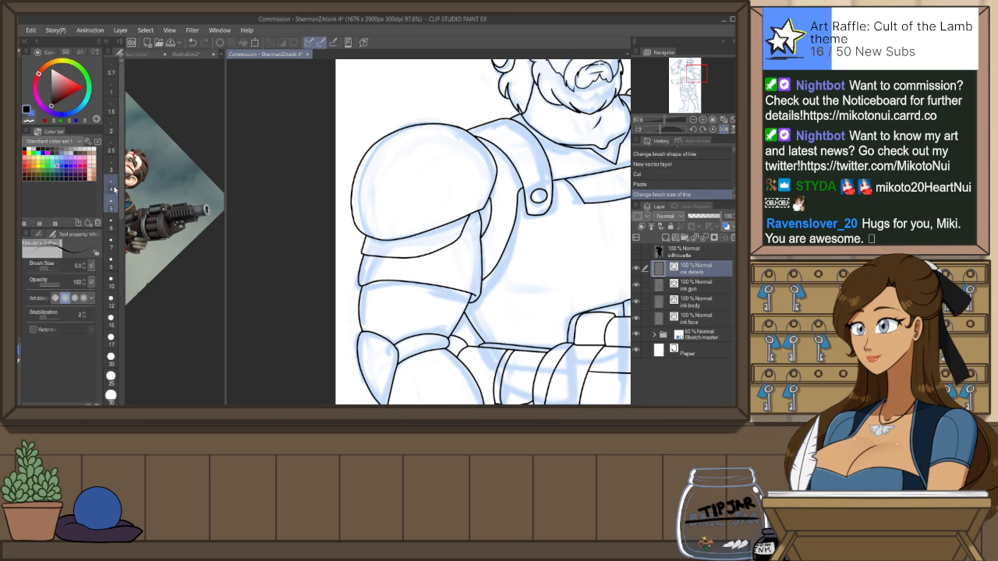
{"action": "key", "text": "r"}
{"action": "left_click_drag", "start_coordinate": [541, 181], "coordinate": [378, 329]}
{"action": "mouse_move", "coordinate": [459, 195]}
{"action": "left_mouse_down"}
{"action": "mouse_move", "coordinate": [414, 281]}
{"action": "mouse_move", "coordinate": [445, 326]}
{"action": "left_mouse_up"}
{"action": "key", "text": "ctrl+z"}
{"action": "left_click_drag", "start_coordinate": [557, 245], "coordinate": [418, 380]}
{"action": "left_click_drag", "start_coordinate": [338, 249], "coordinate": [332, 281]}
{"action": "key", "text": "ctrl+z"}
{"action": "key", "text": "ctrl+z"}
{"action": "left_click_drag", "start_coordinate": [343, 248], "coordinate": [332, 270]}
Erase the overshooting ends of the new rim line at both sides of the shoulder pad
{"action": "scroll", "coordinate": [349, 253], "scroll_direction": "up", "scroll_amount": 3}
{"action": "key", "text": "e"}
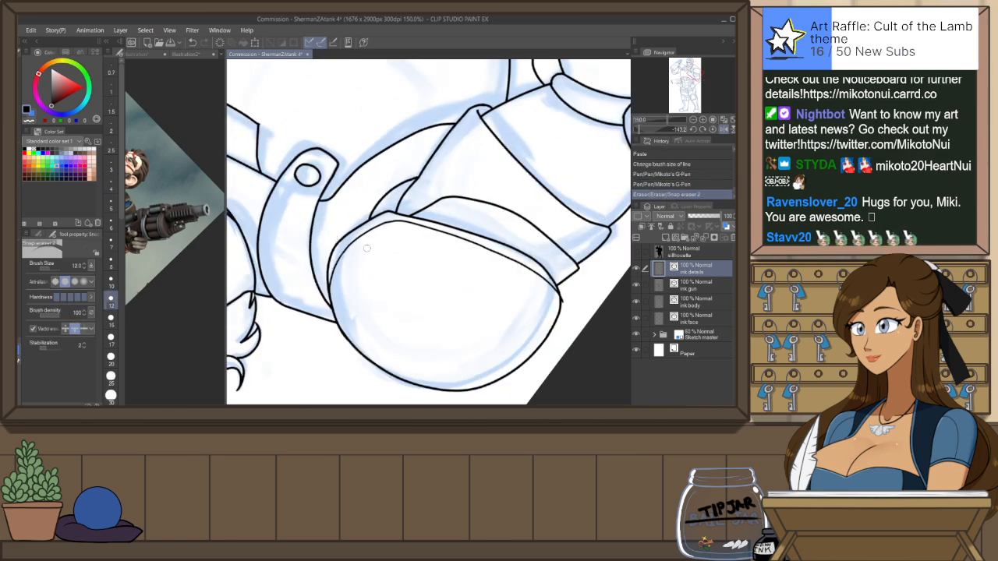
{"action": "left_click_drag", "start_coordinate": [497, 258], "coordinate": [360, 151]}
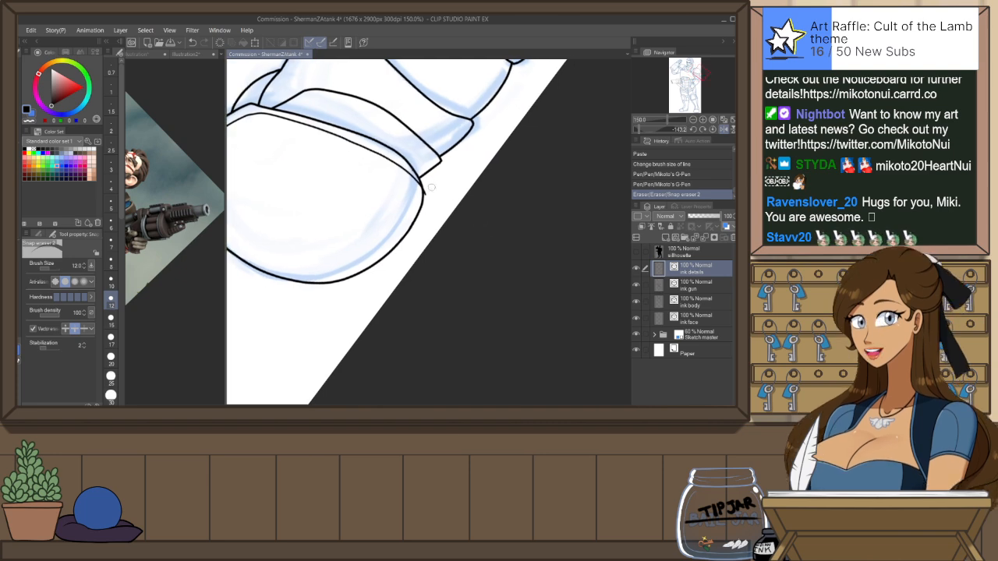
{"action": "left_click_drag", "start_coordinate": [413, 170], "coordinate": [416, 176]}
{"action": "mouse_move", "coordinate": [322, 218]}
{"action": "left_mouse_down"}
{"action": "mouse_move", "coordinate": [461, 261]}
{"action": "mouse_move", "coordinate": [460, 241]}
{"action": "left_mouse_up"}
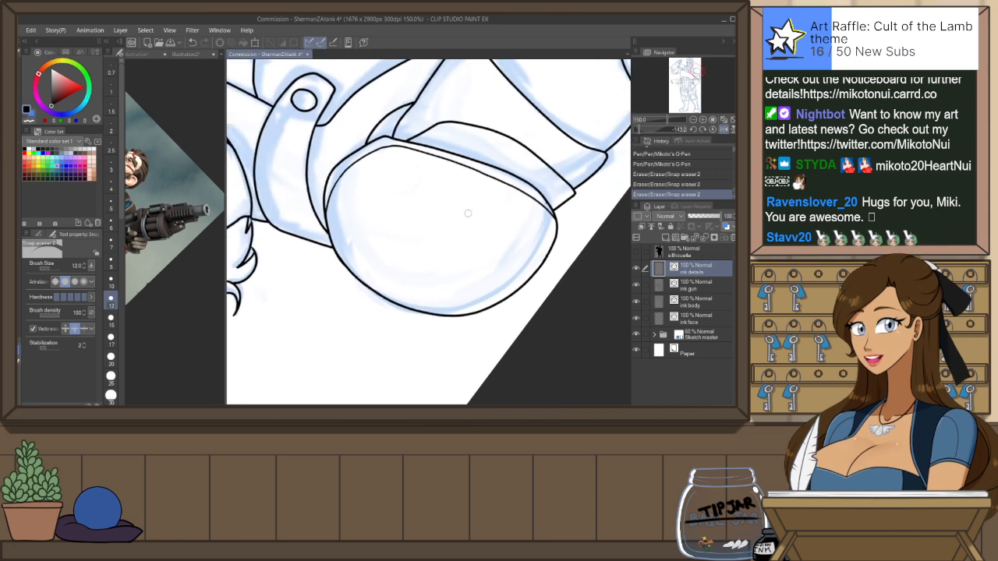
Adjust the curve of the shoulder pad's rim line slightly with Pinch vector line
{"action": "key", "text": "y"}
{"action": "key", "text": "h"}
{"action": "left_click_drag", "start_coordinate": [458, 154], "coordinate": [464, 156]}
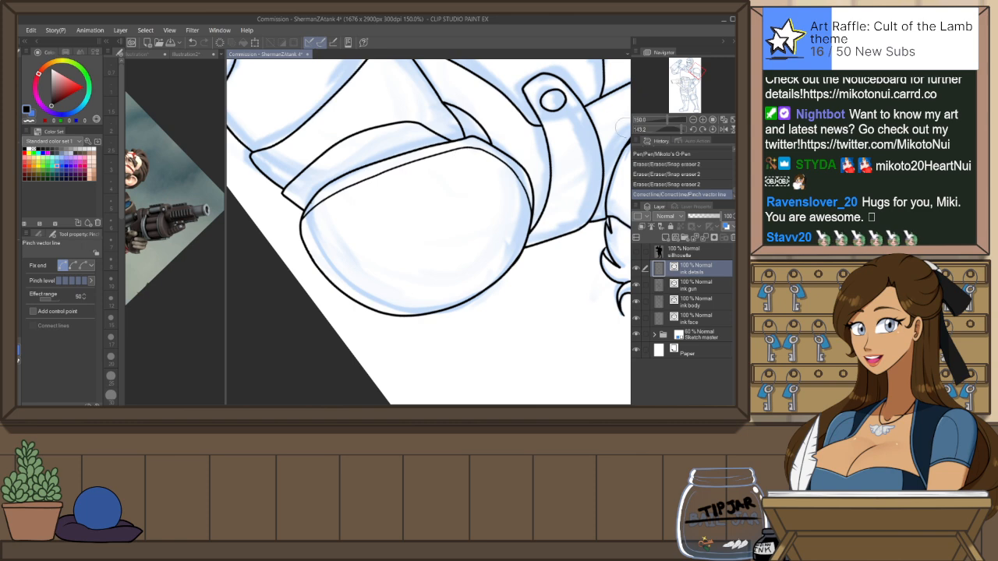
Cut the stray stroke at the shoulder pad's lower corner from the ink gun layer and make the ink details layer active again
{"action": "left_click", "coordinate": [701, 286]}
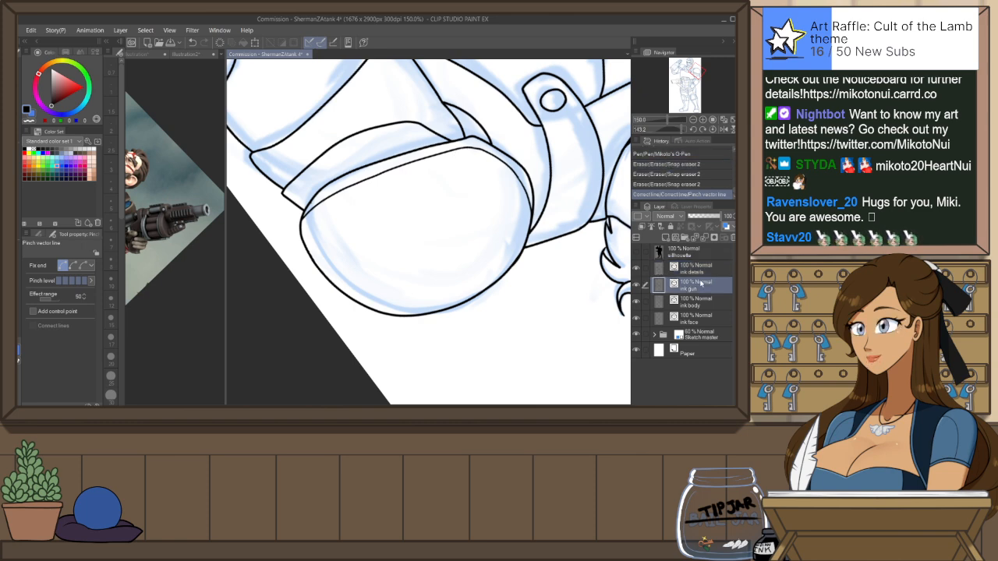
{"action": "key", "text": "o"}
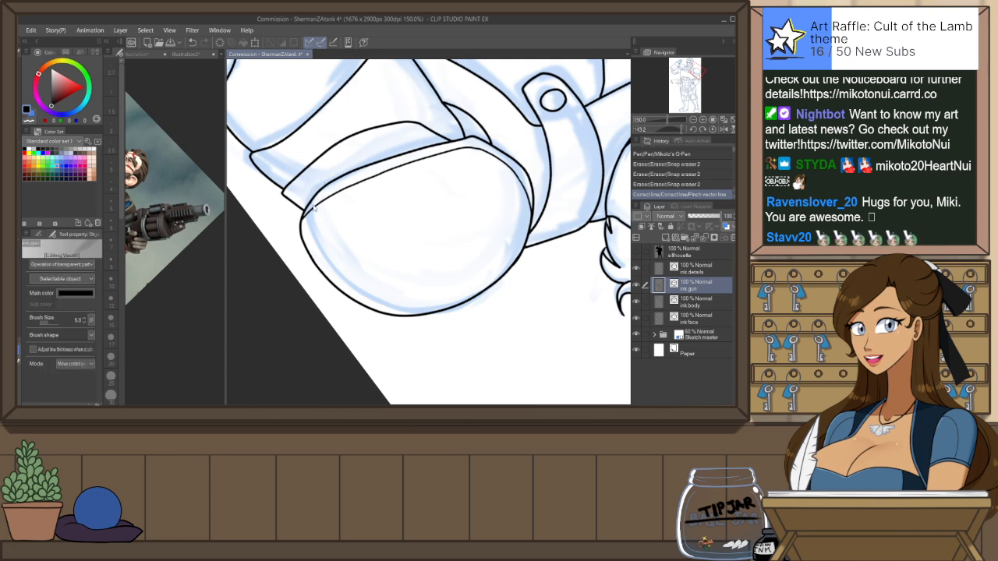
{"action": "left_click", "coordinate": [310, 204]}
{"action": "key", "text": "ctrl+x"}
{"action": "left_click", "coordinate": [696, 270]}
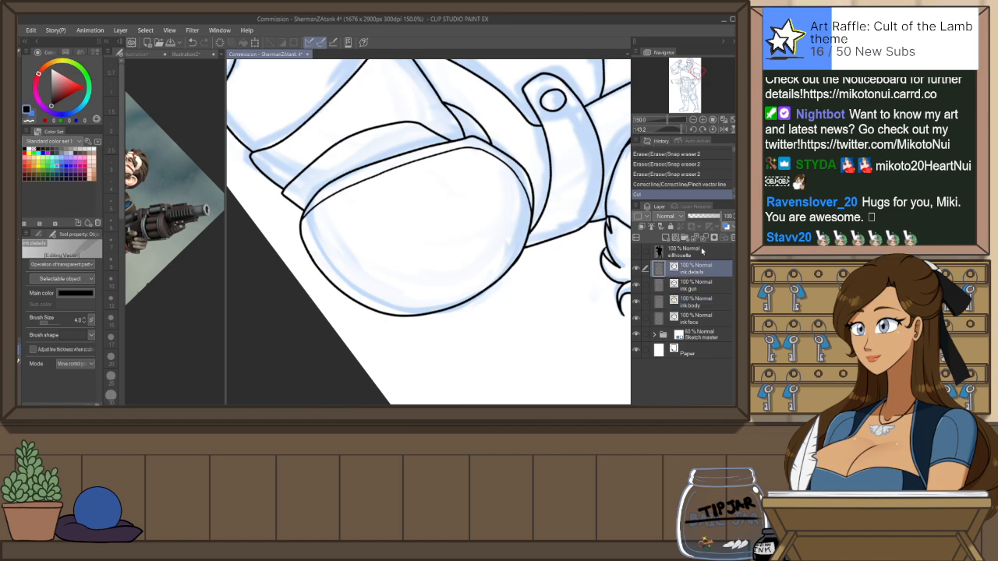
Try to ink an inner border line on the armor band directly beneath the shoulder pad
{"action": "key", "text": "h"}
{"action": "scroll", "coordinate": [504, 260], "scroll_direction": "down", "scroll_amount": 5}
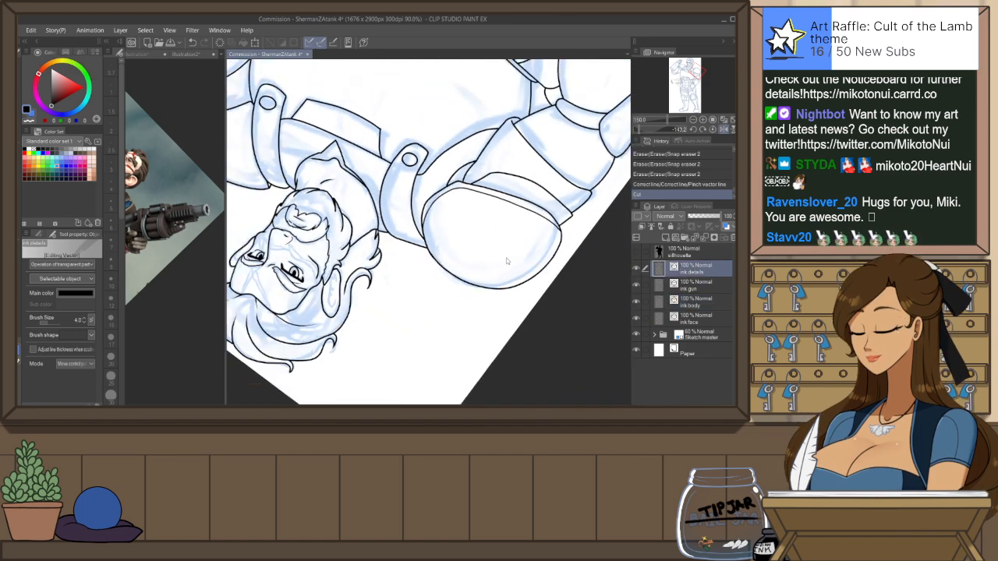
{"action": "scroll", "coordinate": [504, 261], "scroll_direction": "up", "scroll_amount": 4}
{"action": "key", "text": "ctrl+at"}
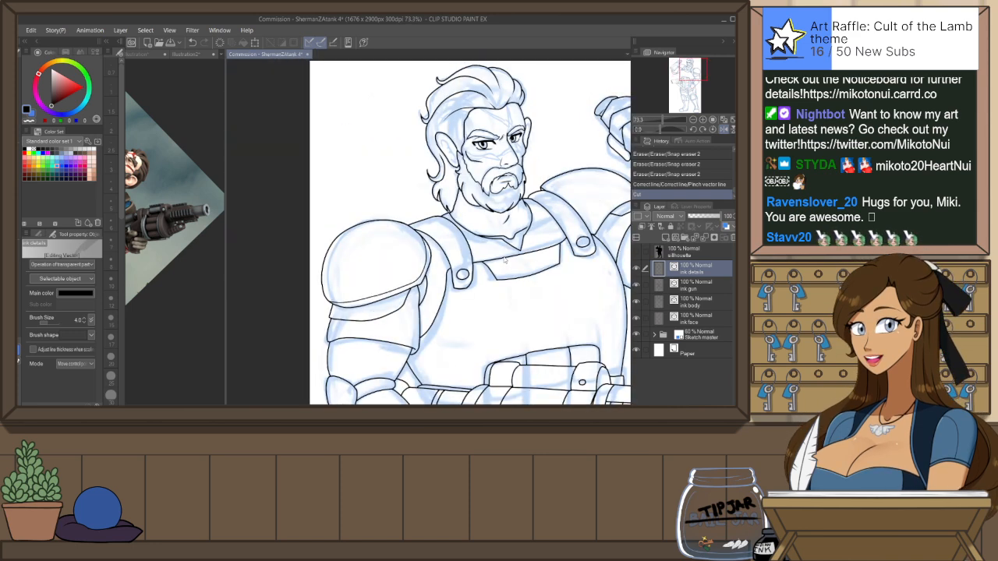
{"action": "mouse_move", "coordinate": [393, 298]}
{"action": "left_mouse_down"}
{"action": "mouse_move", "coordinate": [415, 253]}
{"action": "mouse_move", "coordinate": [285, 234]}
{"action": "left_mouse_up"}
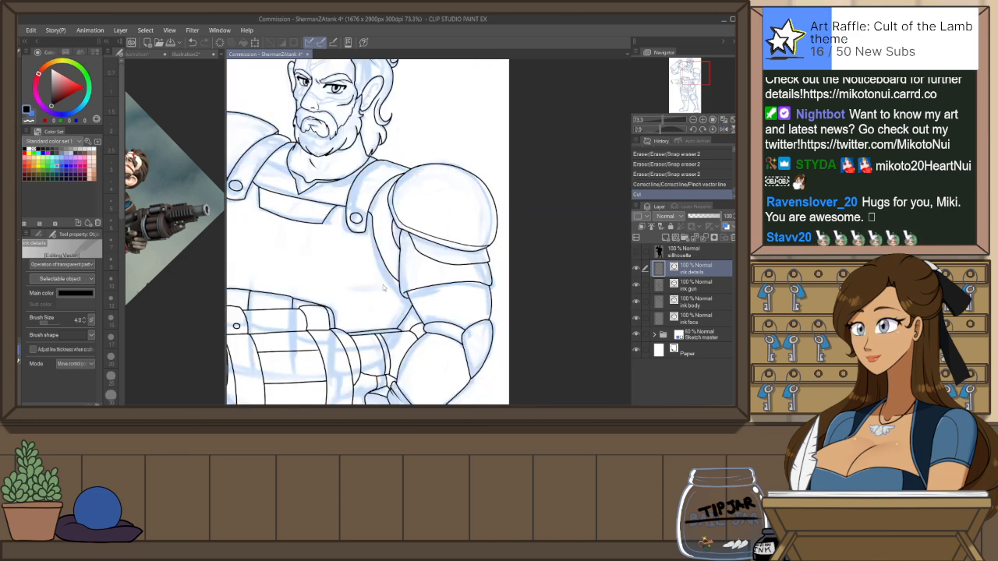
{"action": "key", "text": "ctrl+plus"}
{"action": "key", "text": "shift+space"}
{"action": "left_click_drag", "start_coordinate": [534, 234], "coordinate": [514, 319]}
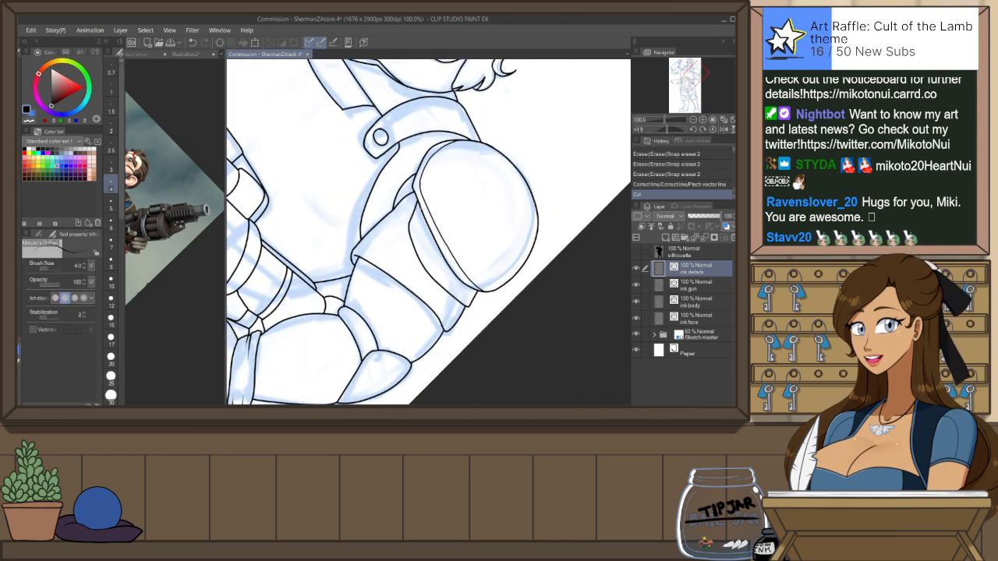
{"action": "left_click_drag", "start_coordinate": [418, 210], "coordinate": [434, 266]}
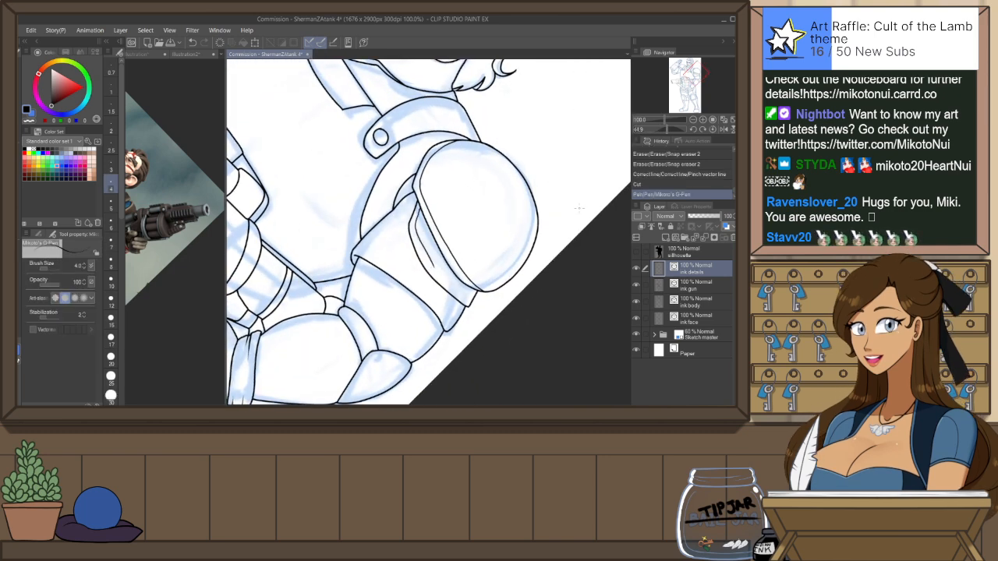
{"action": "key", "text": "shift+space"}
{"action": "left_click_drag", "start_coordinate": [584, 221], "coordinate": [530, 300]}
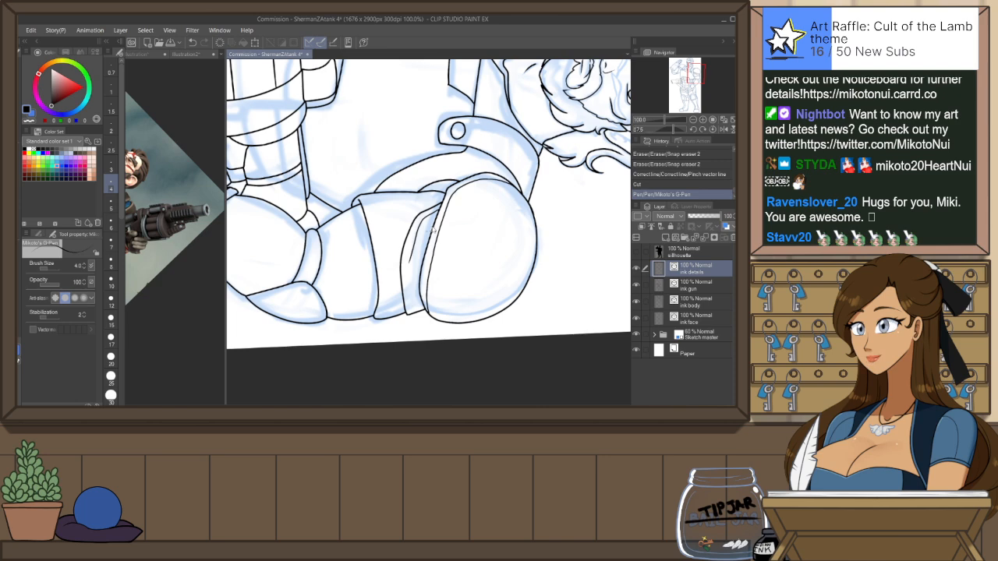
{"action": "key", "text": "ctrl+z"}
Ink an inner border line along the armor band beneath the shoulder pad with the G-Pen, redoing poor strokes, and erase its overshooting end
{"action": "scroll", "coordinate": [426, 250], "scroll_direction": "up", "scroll_amount": 2}
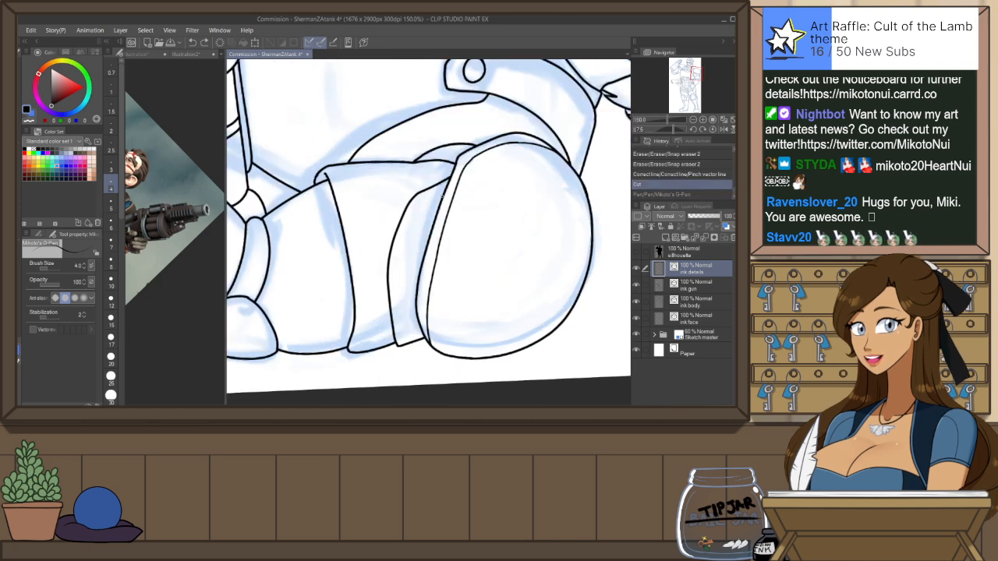
{"action": "mouse_move", "coordinate": [423, 201]}
{"action": "left_mouse_down"}
{"action": "mouse_move", "coordinate": [407, 231]}
{"action": "mouse_move", "coordinate": [399, 322]}
{"action": "left_mouse_up"}
{"action": "key", "text": "ctrl+z"}
{"action": "key", "text": "ctrl+z"}
{"action": "left_click_drag", "start_coordinate": [403, 243], "coordinate": [401, 280]}
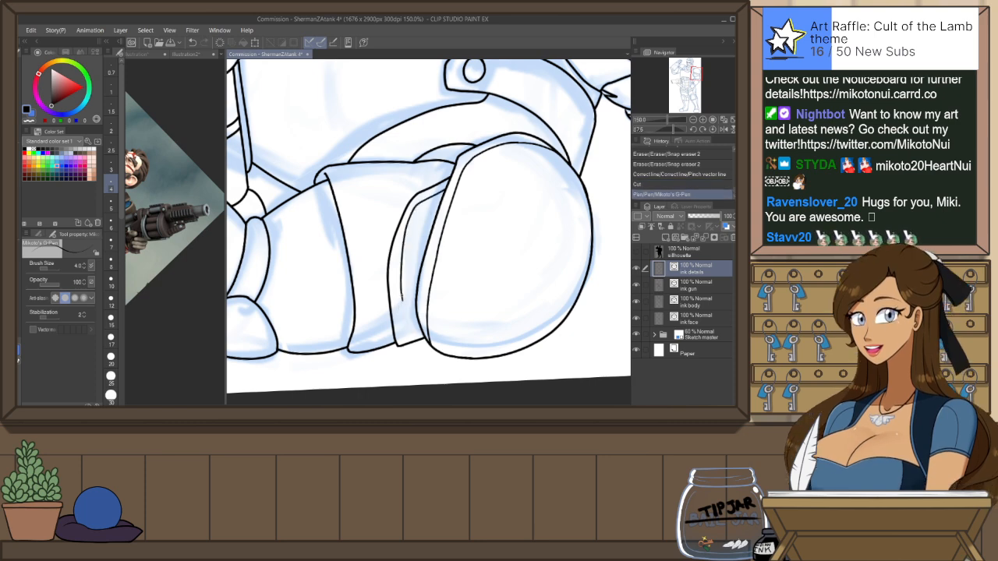
{"action": "key", "text": "ctrl+z"}
{"action": "mouse_move", "coordinate": [447, 187]}
{"action": "left_mouse_down"}
{"action": "mouse_move", "coordinate": [433, 198]}
{"action": "mouse_move", "coordinate": [429, 234]}
{"action": "left_mouse_up"}
{"action": "key", "text": "ctrl+z"}
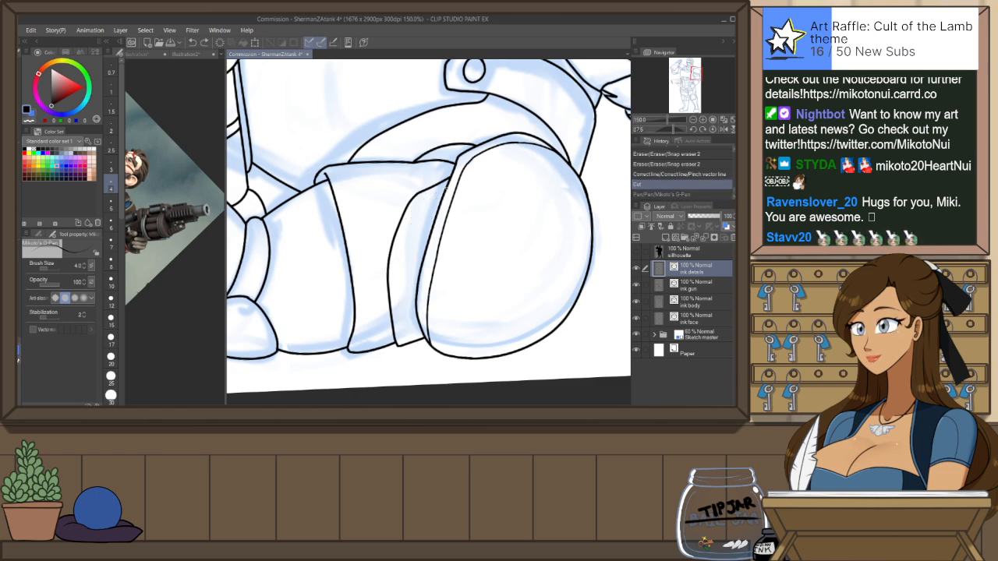
{"action": "left_click_drag", "start_coordinate": [448, 187], "coordinate": [433, 198]}
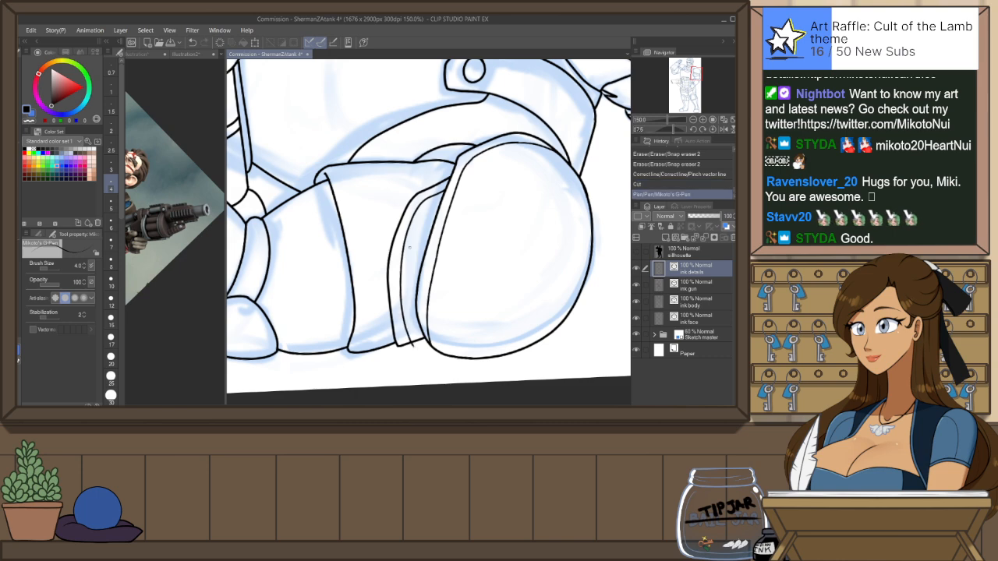
{"action": "key", "text": "e"}
{"action": "left_click_drag", "start_coordinate": [412, 338], "coordinate": [415, 350]}
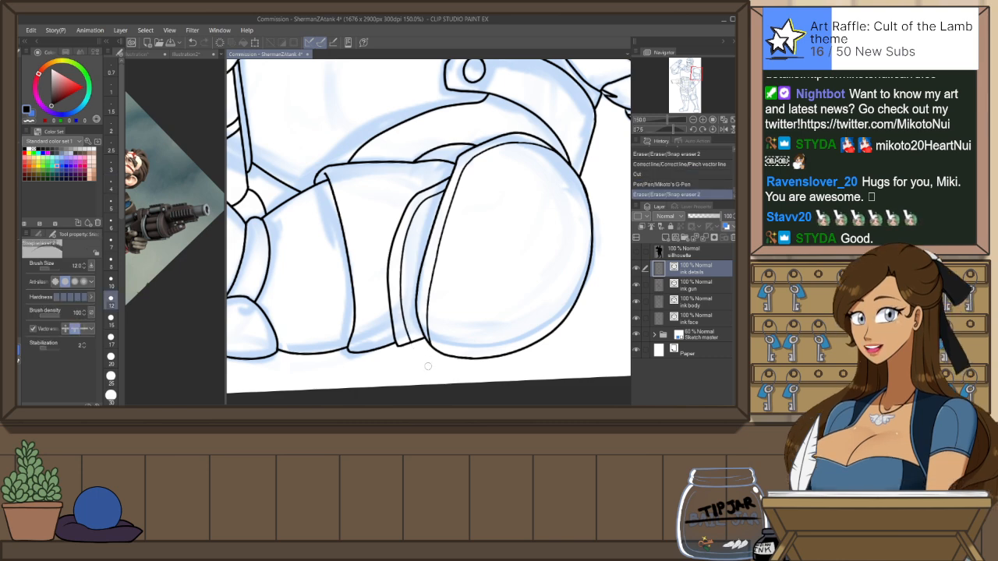
Ink an inner rim line along the lower edge of the shoulder pad on the raised-arm side and erase its overshooting end
{"action": "key", "text": "ctrl+at"}
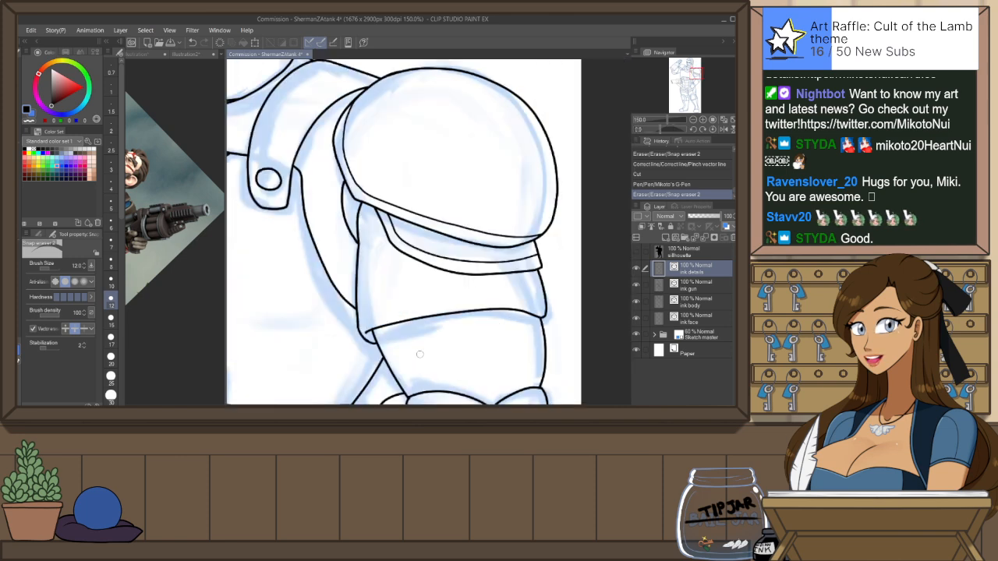
{"action": "key", "text": "h"}
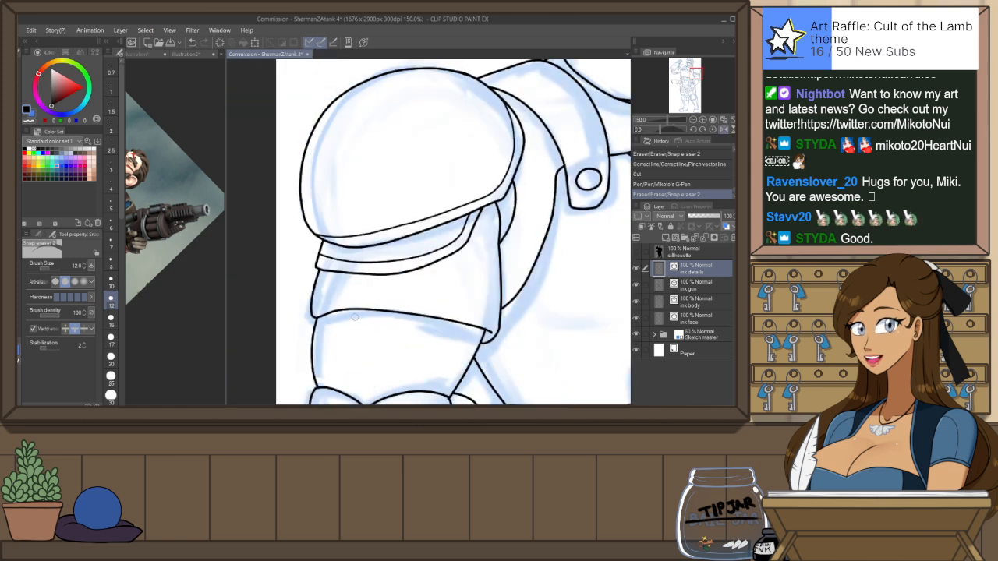
{"action": "scroll", "coordinate": [346, 378], "scroll_direction": "down", "scroll_amount": 6}
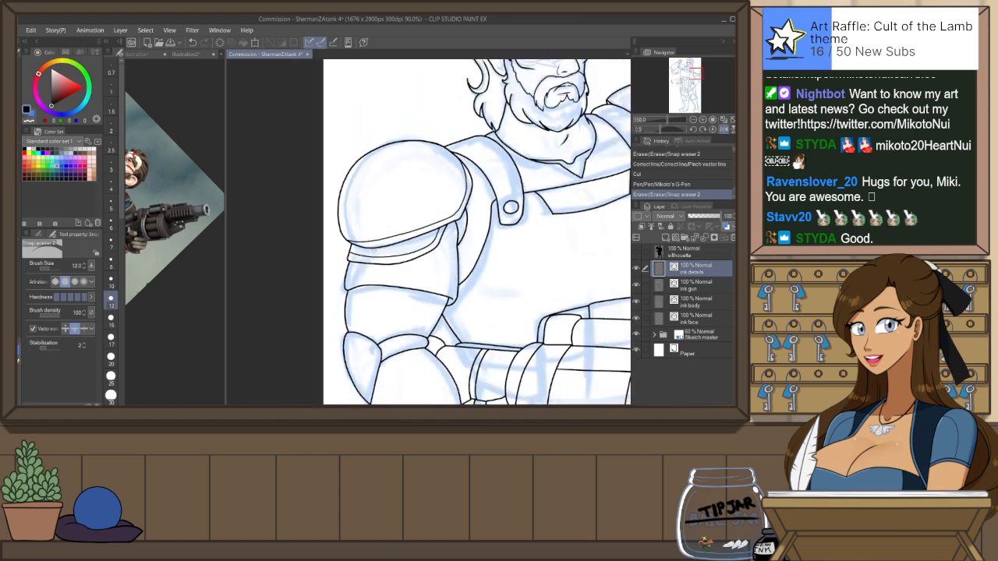
{"action": "scroll", "coordinate": [533, 190], "scroll_direction": "up", "scroll_amount": 5}
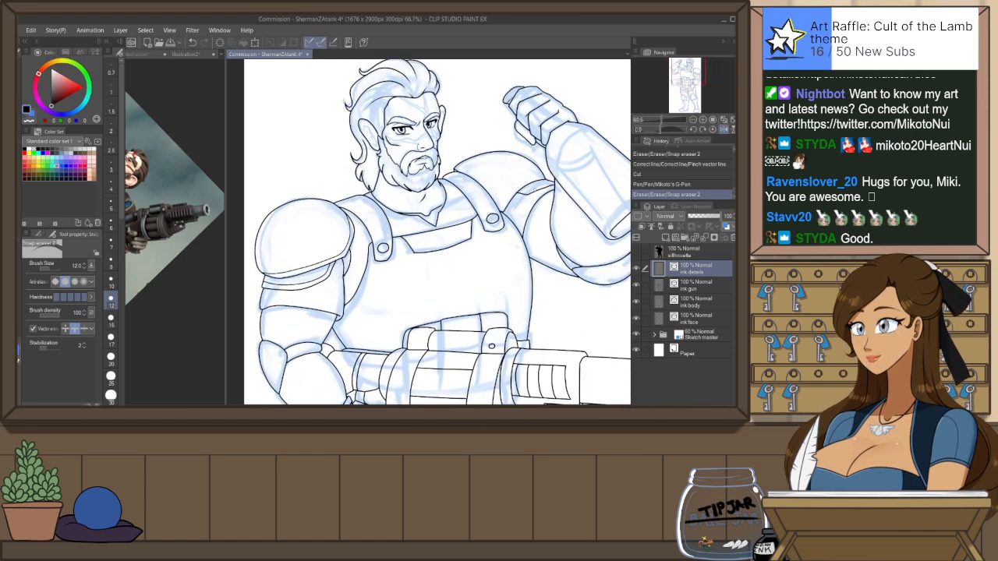
{"action": "scroll", "coordinate": [533, 190], "scroll_direction": "up", "scroll_amount": 2}
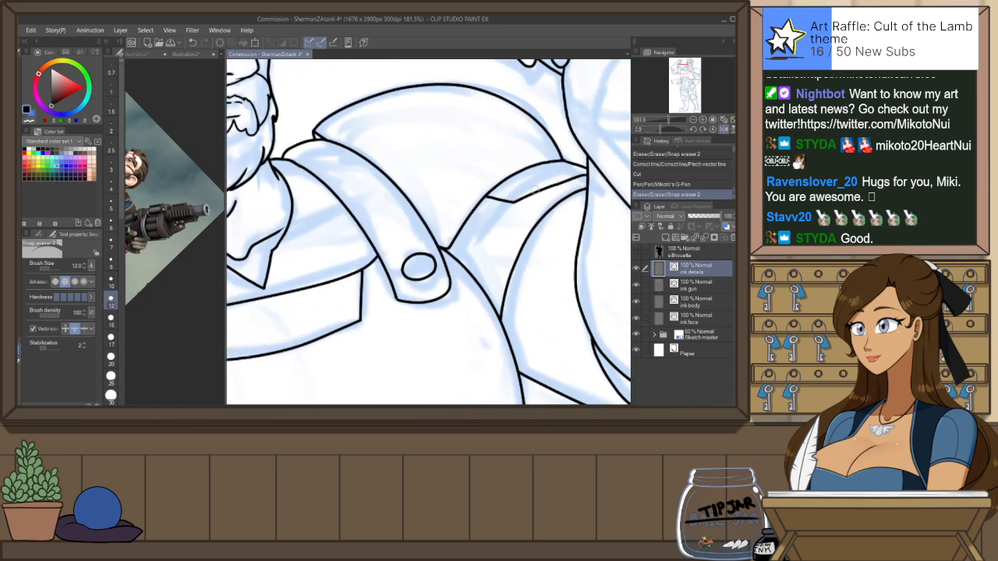
{"action": "key", "text": "p"}
{"action": "left_click_drag", "start_coordinate": [449, 214], "coordinate": [559, 153]}
{"action": "key", "text": "e"}
{"action": "left_click", "coordinate": [569, 156]}
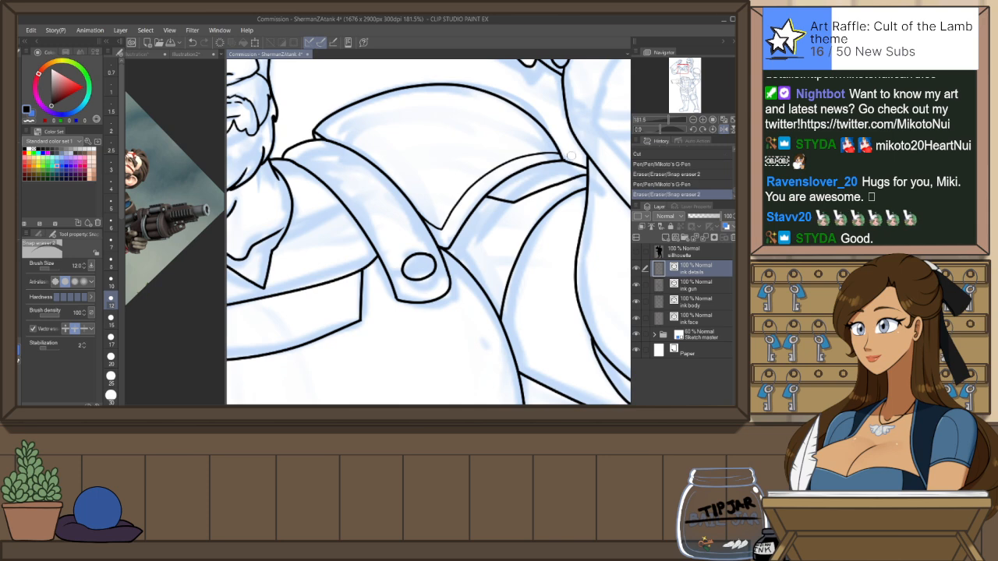
Ink an inner border line on the narrow armor plate beneath the raised arm's shoulder pad
{"action": "key", "text": "p"}
{"action": "left_click_drag", "start_coordinate": [518, 189], "coordinate": [569, 169]}
{"action": "key", "text": "ctrl+z"}
{"action": "key", "text": "ctrl+z"}
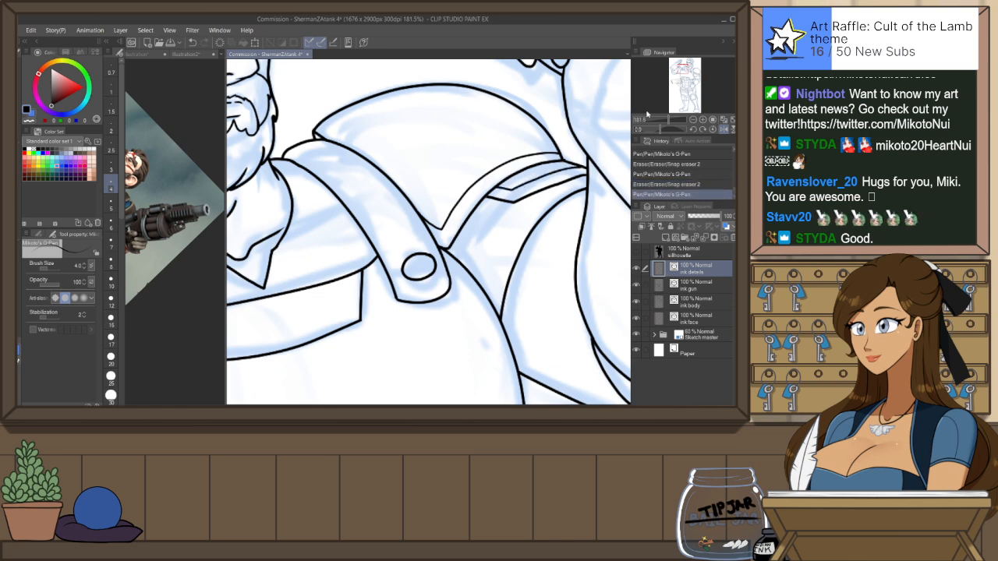
Ink the outline of the panel on the raised forearm's armor over the sketch and erase the end overshooting the armor edge
{"action": "scroll", "coordinate": [454, 180], "scroll_direction": "down", "scroll_amount": 5}
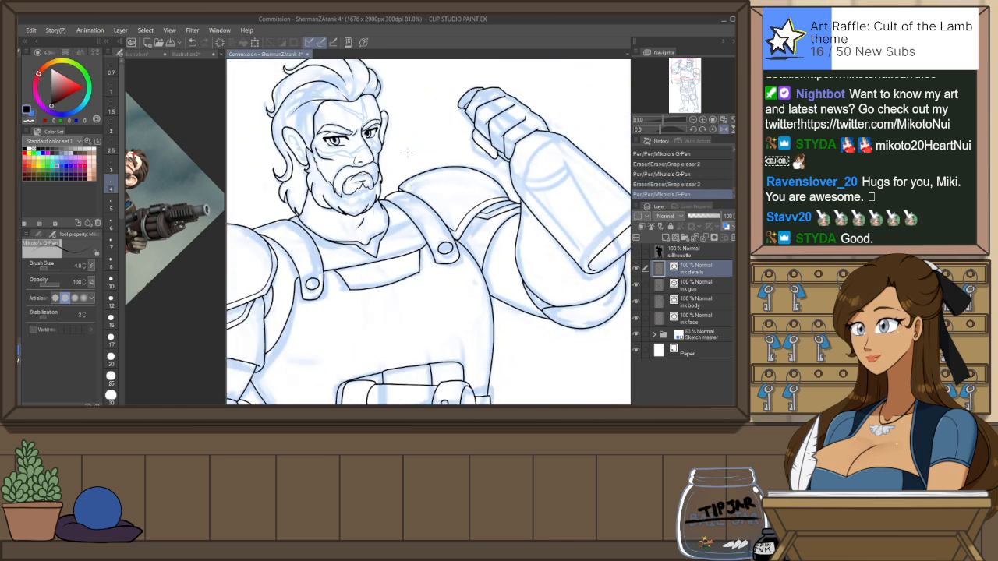
{"action": "scroll", "coordinate": [407, 152], "scroll_direction": "down", "scroll_amount": 2}
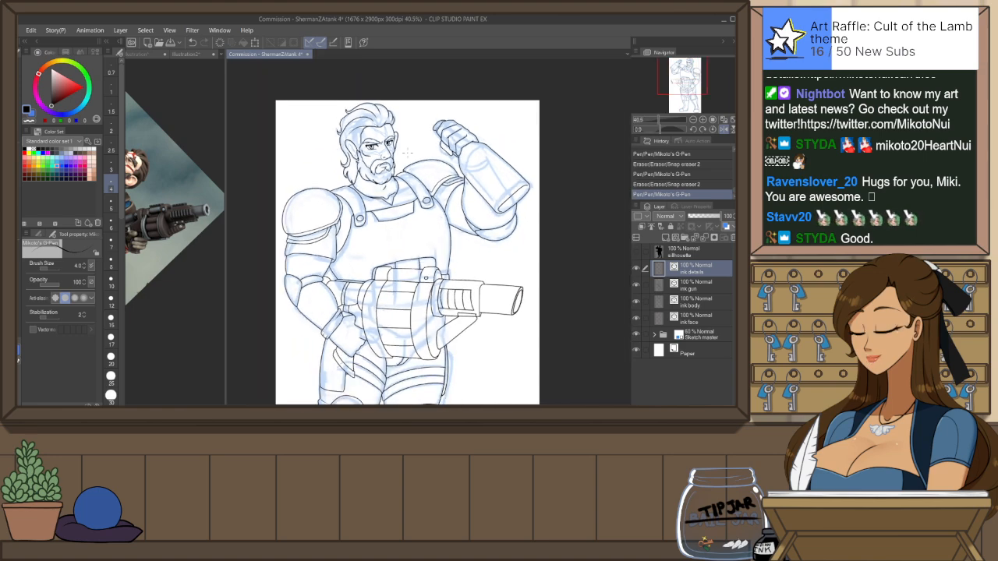
{"action": "scroll", "coordinate": [518, 159], "scroll_direction": "up", "scroll_amount": 3}
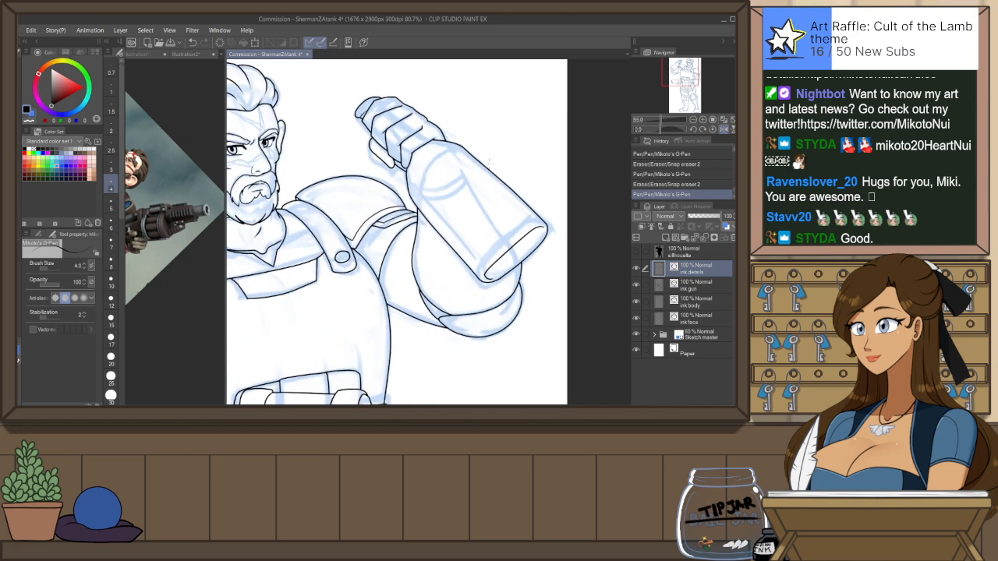
{"action": "mouse_move", "coordinate": [418, 194]}
{"action": "left_mouse_down"}
{"action": "mouse_move", "coordinate": [463, 246]}
{"action": "mouse_move", "coordinate": [520, 199]}
{"action": "left_mouse_up"}
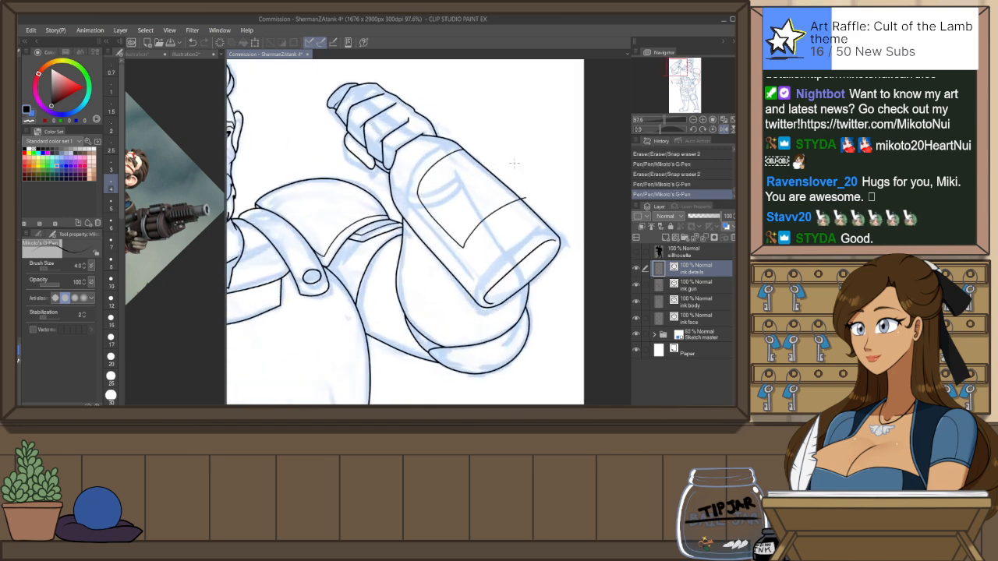
{"action": "key", "text": "e"}
{"action": "left_click", "coordinate": [524, 198]}
Ink the inner fold lines of the character's nearer ear with the G-Pen, redoing unsatisfactory strokes
{"action": "key", "text": "h"}
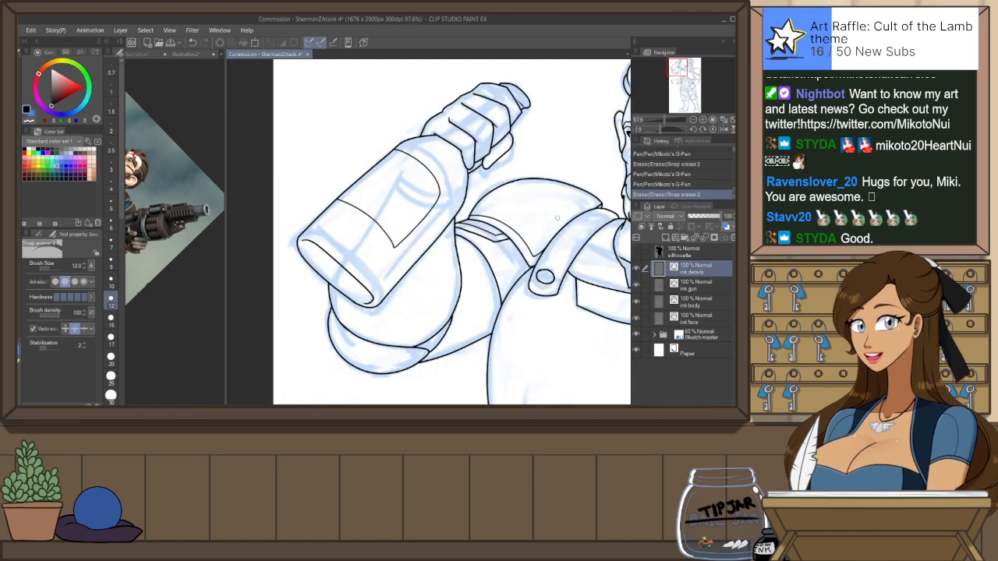
{"action": "scroll", "coordinate": [413, 209], "scroll_direction": "down", "scroll_amount": 4}
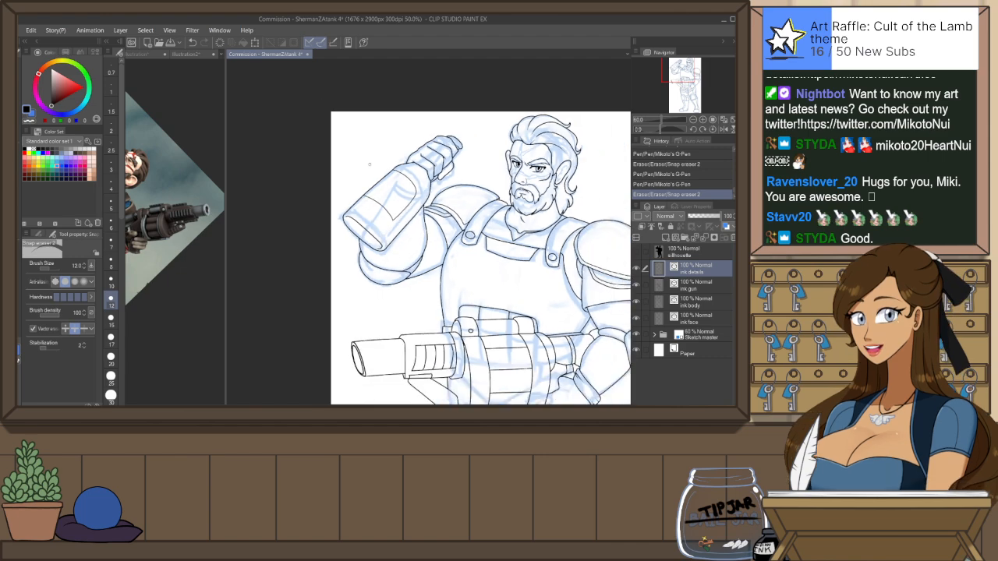
{"action": "scroll", "coordinate": [462, 218], "scroll_direction": "up", "scroll_amount": 1}
{"action": "scroll", "coordinate": [491, 173], "scroll_direction": "up", "scroll_amount": 1}
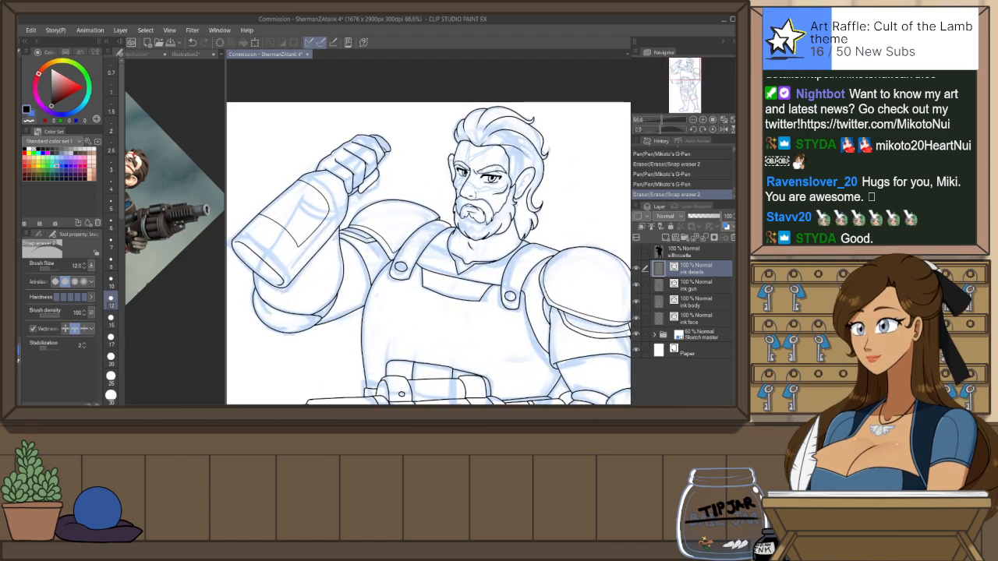
{"action": "scroll", "coordinate": [536, 173], "scroll_direction": "up", "scroll_amount": 4}
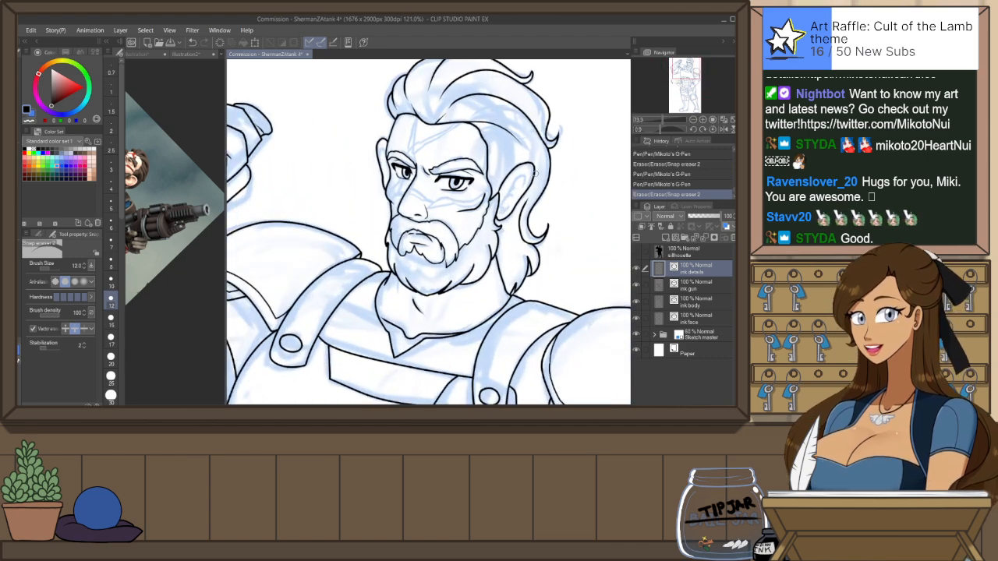
{"action": "key", "text": "p"}
{"action": "mouse_move", "coordinate": [521, 171]}
{"action": "left_mouse_down"}
{"action": "mouse_move", "coordinate": [519, 184]}
{"action": "mouse_move", "coordinate": [498, 187]}
{"action": "mouse_move", "coordinate": [483, 233]}
{"action": "left_mouse_up"}
{"action": "key", "text": "ctrl+z"}
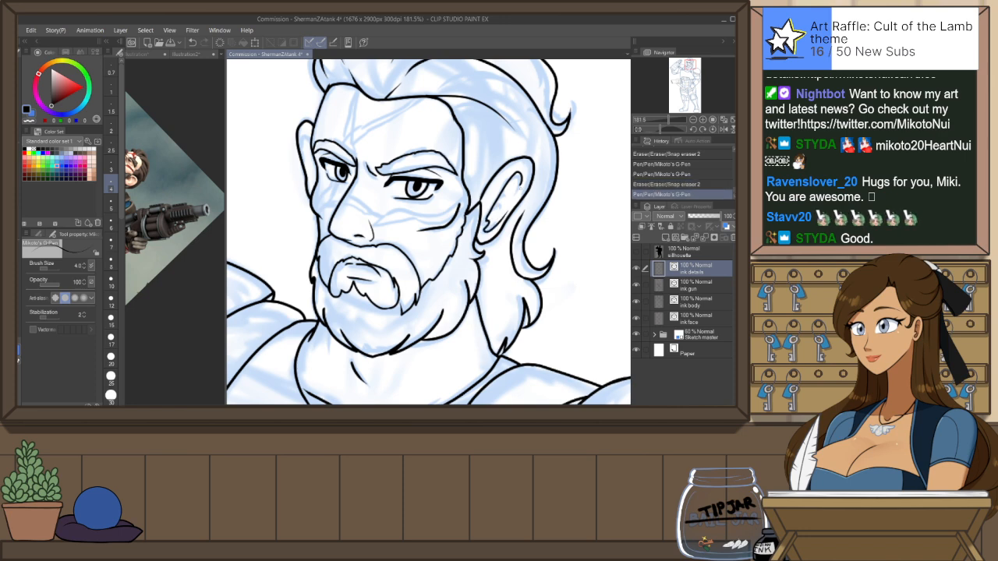
{"action": "key", "text": "ctrl+z"}
{"action": "left_click_drag", "start_coordinate": [521, 173], "coordinate": [486, 222]}
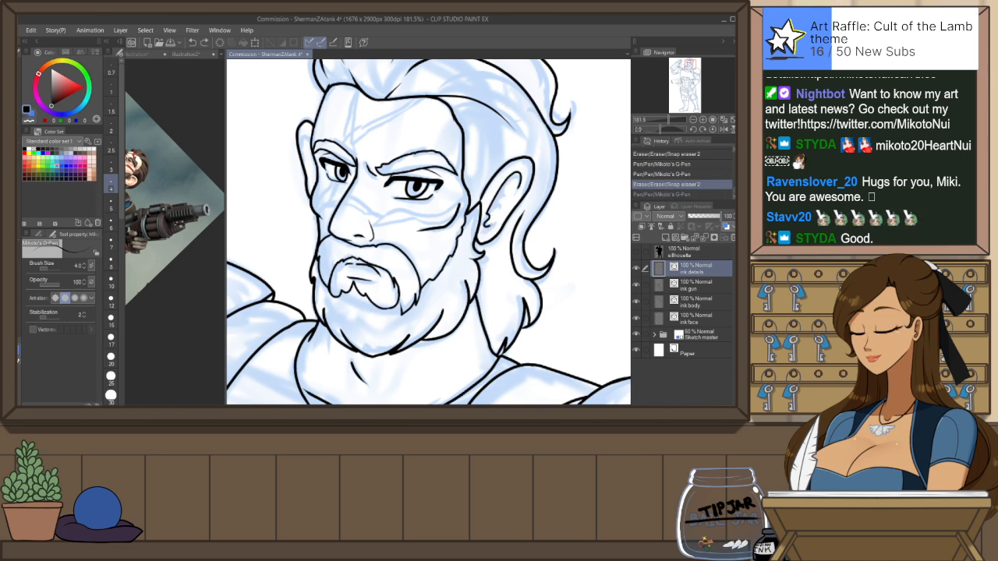
Ink the small inner fold lines of the character's farther ear
{"action": "key", "text": "h"}
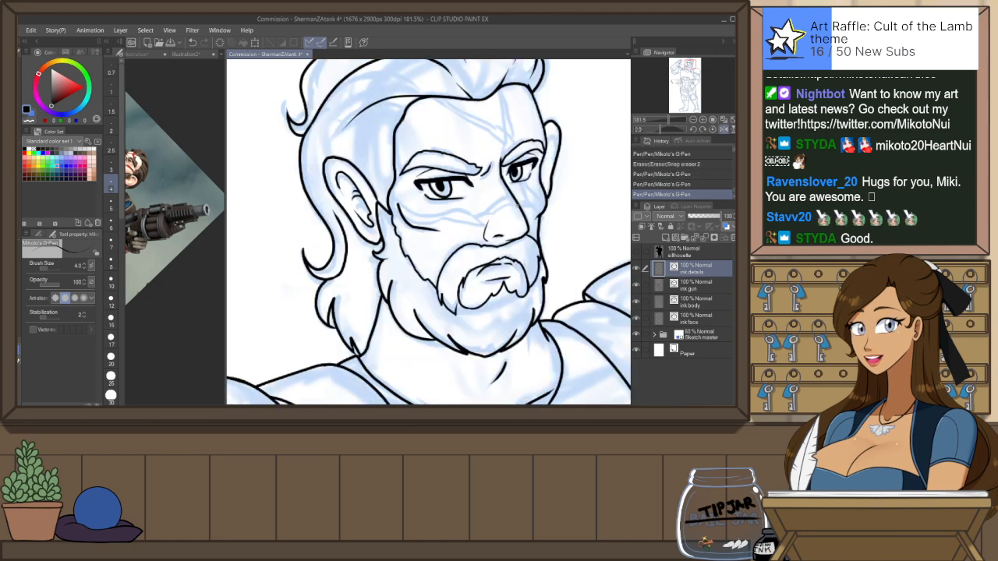
{"action": "left_click_drag", "start_coordinate": [549, 143], "coordinate": [554, 158]}
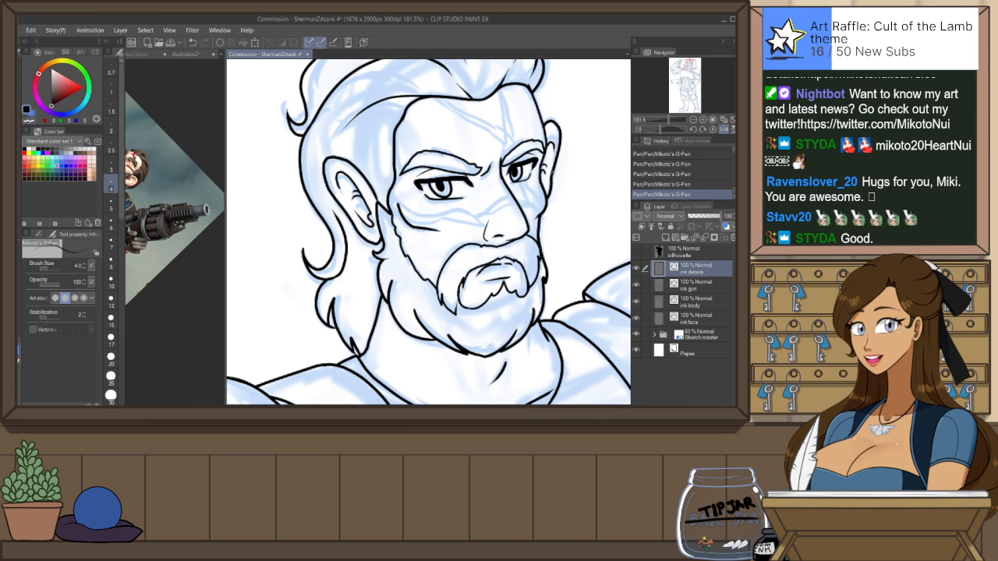
{"action": "left_click_drag", "start_coordinate": [548, 152], "coordinate": [554, 172]}
{"action": "key", "text": "ctrl+minus"}
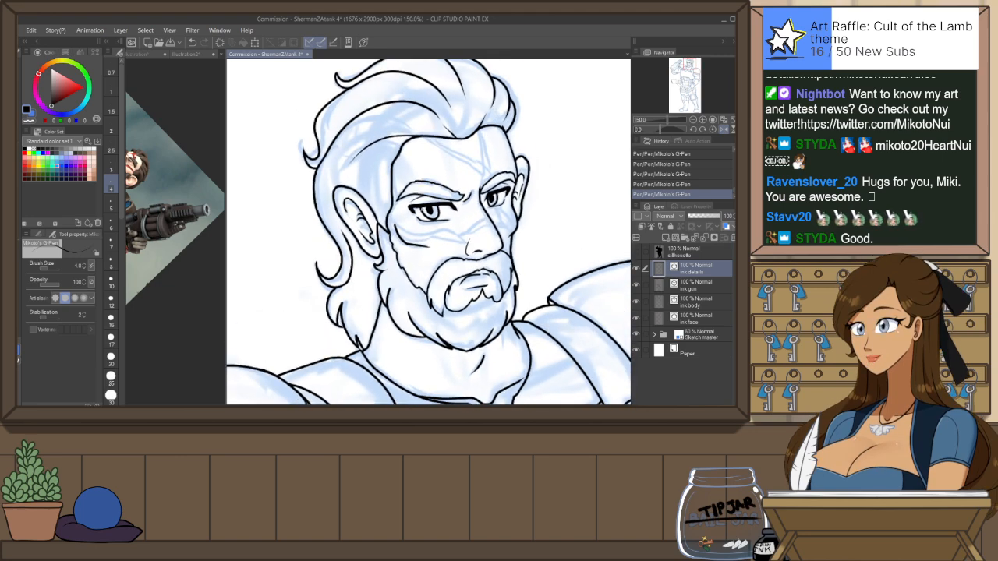
{"action": "key", "text": "h"}
{"action": "key", "text": "ctrl+plus"}
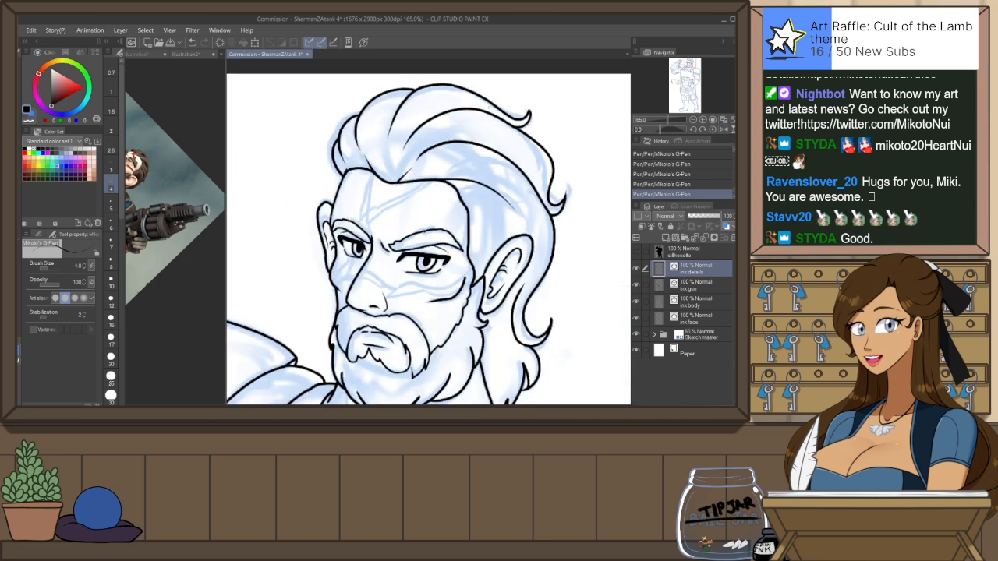
Ink a strand line in the swept-back hair above the forehead with the G-Pen, redoing unsatisfactory strokes
{"action": "key", "text": "h"}
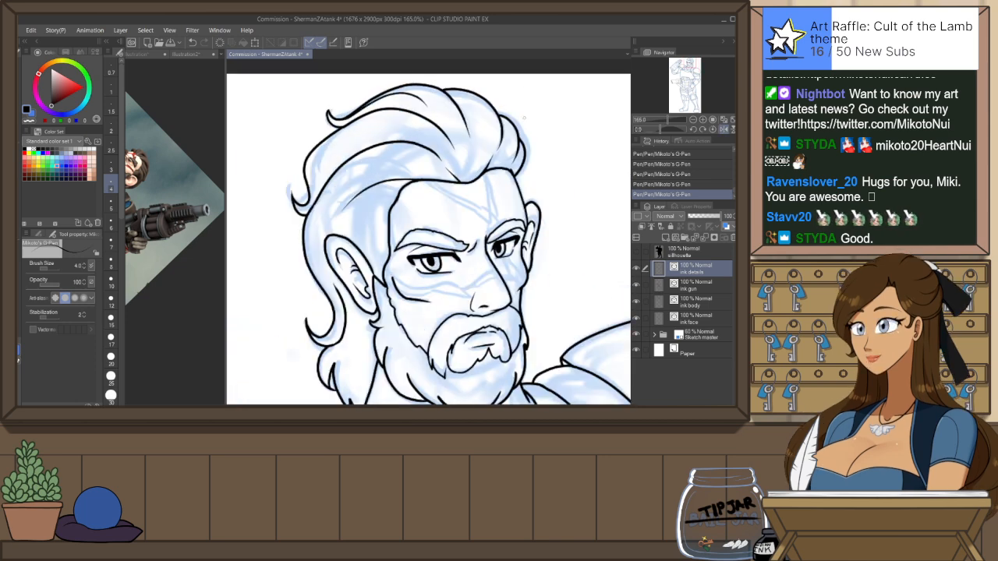
{"action": "left_click_drag", "start_coordinate": [448, 89], "coordinate": [472, 140]}
{"action": "key", "text": "ctrl+z"}
{"action": "left_click_drag", "start_coordinate": [447, 90], "coordinate": [474, 142]}
{"action": "key", "text": "ctrl+z"}
{"action": "mouse_move", "coordinate": [447, 89]}
{"action": "left_mouse_down"}
{"action": "mouse_move", "coordinate": [505, 136]}
{"action": "mouse_move", "coordinate": [510, 158]}
{"action": "left_mouse_up"}
Ink strand lines in the hair along the side of the head and temple, redoing unsatisfactory strokes and erasing the excess
{"action": "mouse_move", "coordinate": [309, 205]}
{"action": "left_mouse_down"}
{"action": "mouse_move", "coordinate": [327, 151]}
{"action": "mouse_move", "coordinate": [388, 124]}
{"action": "left_mouse_up"}
{"action": "key", "text": "ctrl+z"}
{"action": "left_click_drag", "start_coordinate": [310, 204], "coordinate": [346, 135]}
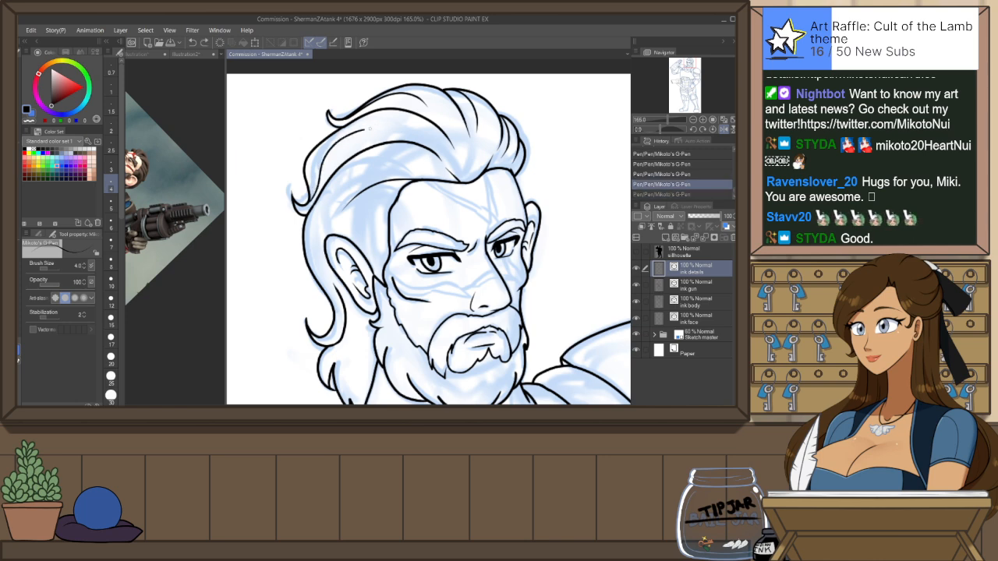
{"action": "key", "text": "ctrl+z"}
{"action": "mouse_move", "coordinate": [310, 204]}
{"action": "left_mouse_down"}
{"action": "mouse_move", "coordinate": [320, 159]}
{"action": "mouse_move", "coordinate": [379, 122]}
{"action": "left_mouse_up"}
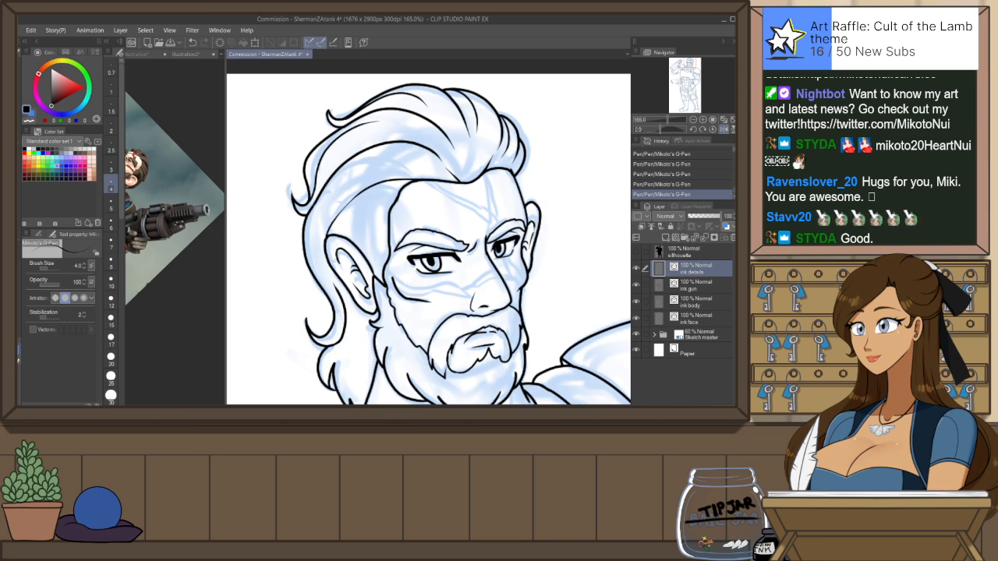
{"action": "key", "text": "ctrl+z"}
{"action": "left_click_drag", "start_coordinate": [319, 282], "coordinate": [308, 226]}
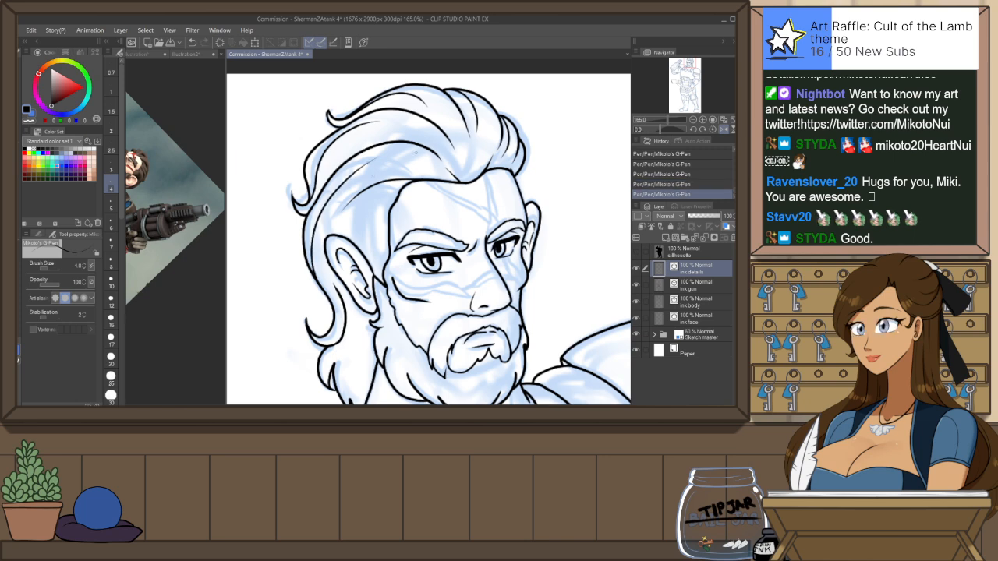
{"action": "key", "text": "ctrl+z"}
{"action": "left_click_drag", "start_coordinate": [315, 267], "coordinate": [310, 203]}
{"action": "key", "text": "ctrl+z"}
{"action": "left_click_drag", "start_coordinate": [318, 282], "coordinate": [310, 240]}
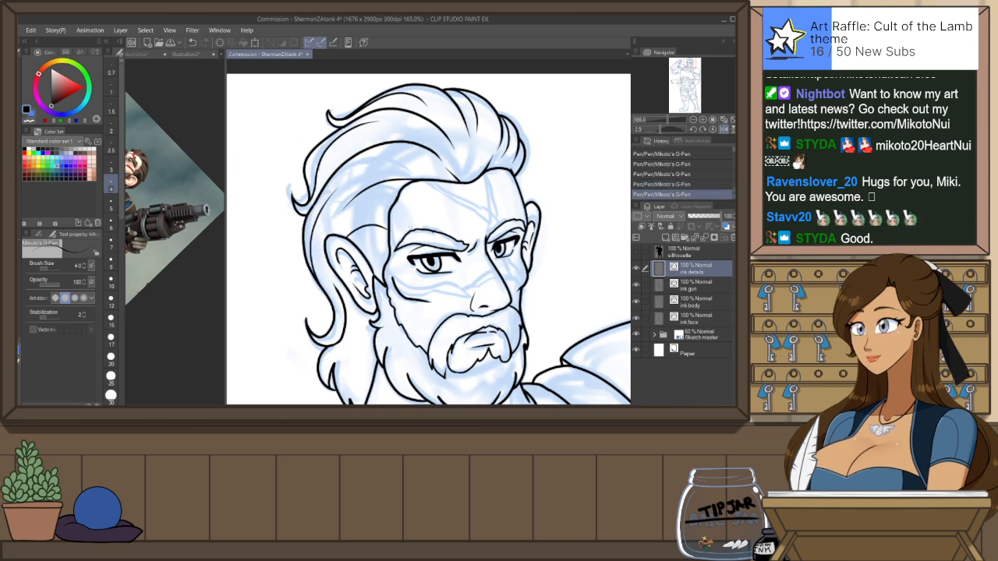
{"action": "key", "text": "e"}
{"action": "left_click", "coordinate": [407, 225]}
{"action": "key", "text": "p"}
{"action": "left_click_drag", "start_coordinate": [360, 308], "coordinate": [349, 347]}
{"action": "left_click_drag", "start_coordinate": [429, 288], "coordinate": [452, 178]}
{"action": "key", "text": "ctrl+z"}
{"action": "key", "text": "ctrl+y"}
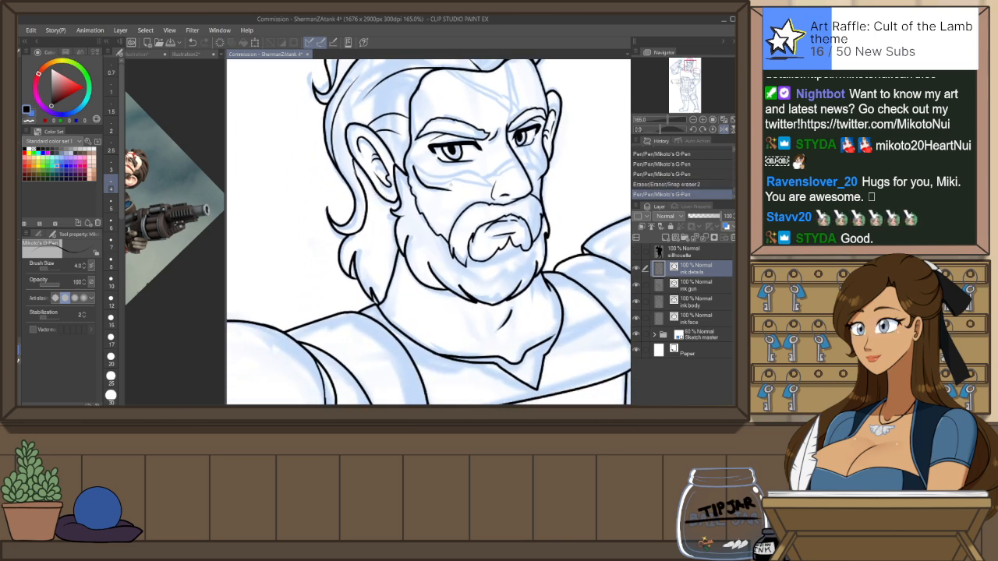
{"action": "key", "text": "ctrl+z"}
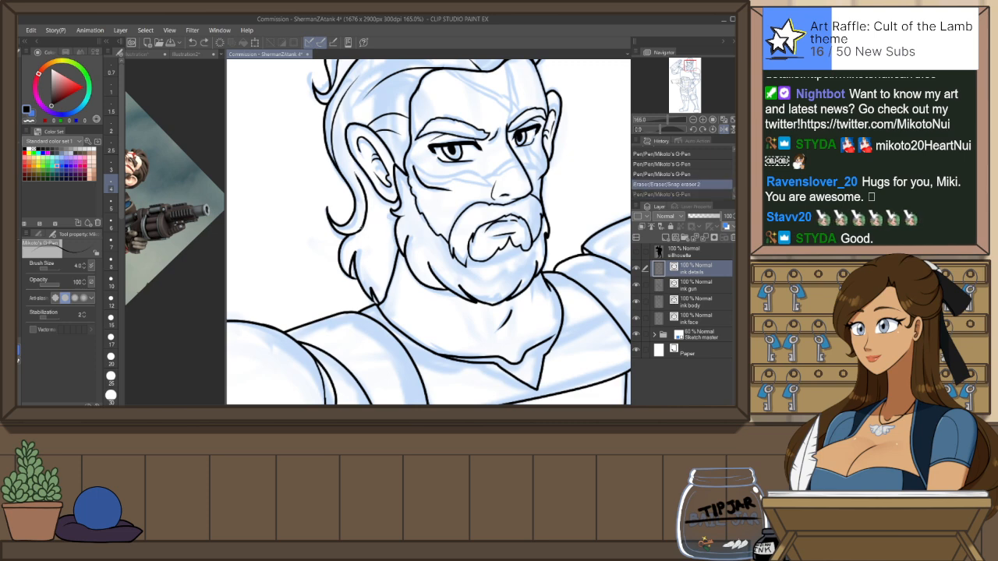
Erase the stray line end in the hair behind the nearer ear on the ink body layer, and reselect the ink details layer
{"action": "left_click", "coordinate": [696, 301]}
{"action": "key", "text": "e"}
{"action": "left_click", "coordinate": [366, 234]}
{"action": "key", "text": "p"}
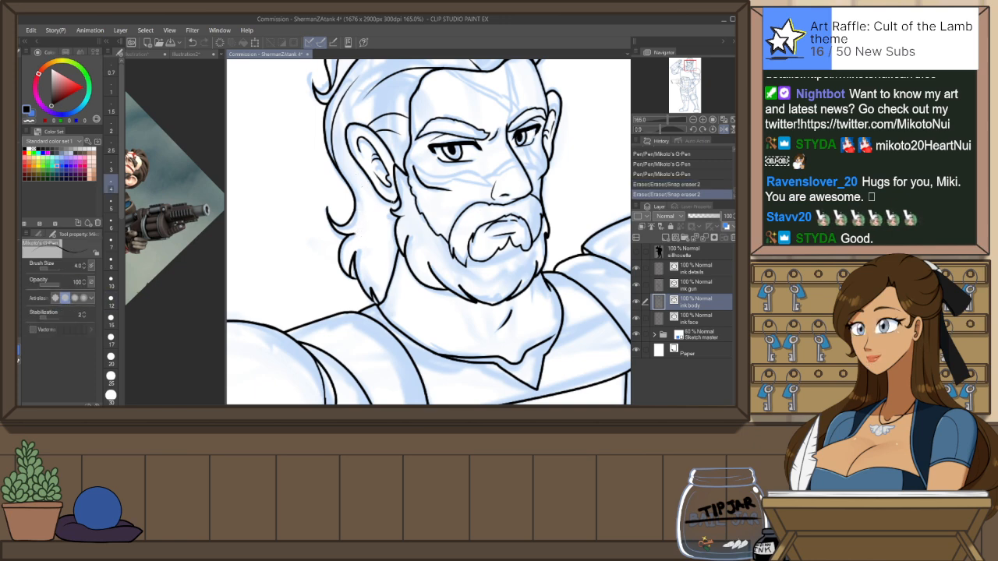
{"action": "left_click", "coordinate": [696, 271]}
Try to ink a strand line in the hair behind the nearer ear and trim its ends with the snap eraser
{"action": "left_click_drag", "start_coordinate": [363, 159], "coordinate": [358, 224]}
{"action": "key", "text": "ctrl+z"}
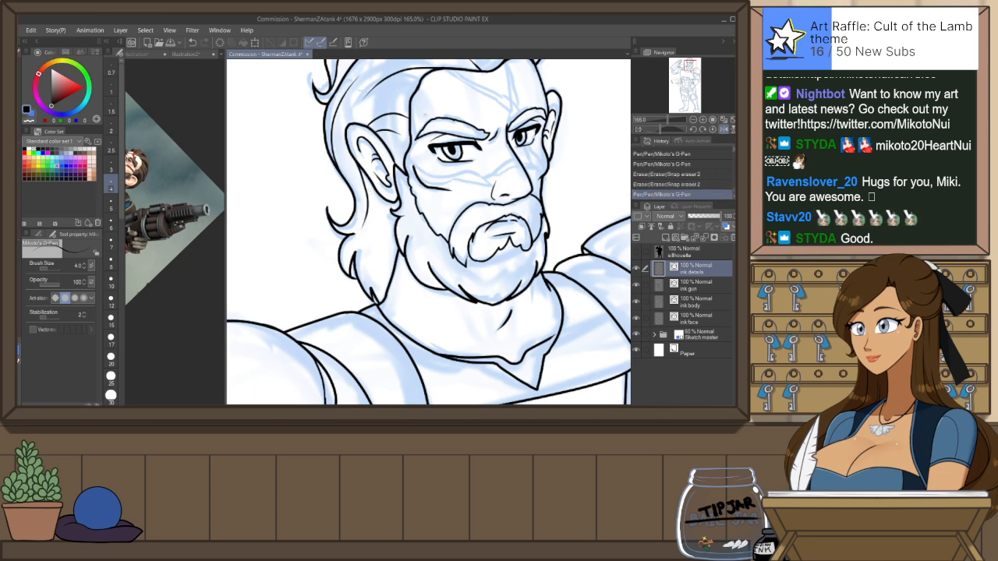
{"action": "key", "text": "ctrl+z"}
{"action": "left_click_drag", "start_coordinate": [365, 181], "coordinate": [359, 218]}
{"action": "key", "text": "ctrl+z"}
{"action": "left_click_drag", "start_coordinate": [360, 154], "coordinate": [350, 203]}
{"action": "key", "text": "e"}
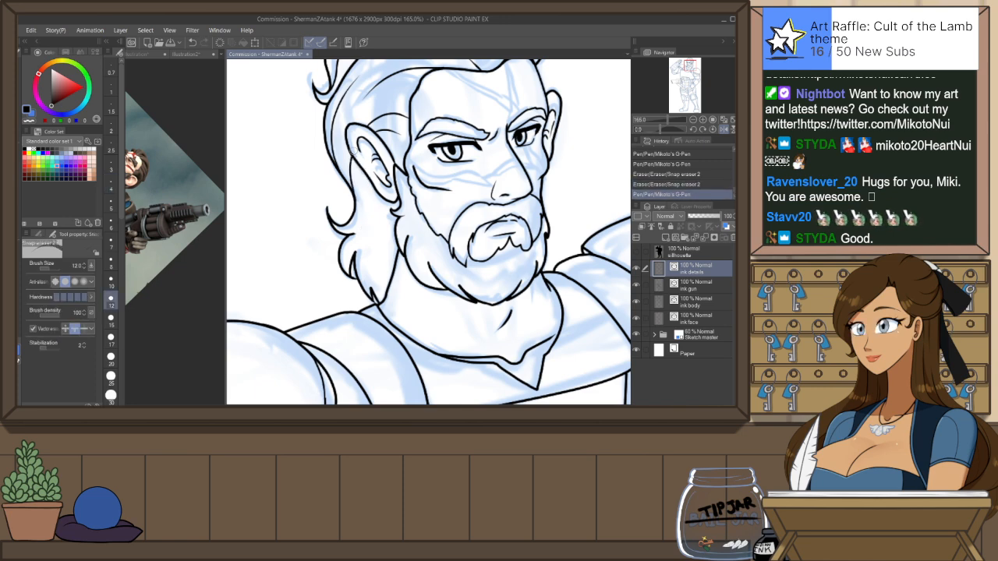
{"action": "left_click", "coordinate": [361, 171]}
{"action": "left_click", "coordinate": [359, 191]}
{"action": "key", "text": "ctrl+z"}
{"action": "key", "text": "ctrl+z"}
{"action": "key", "text": "ctrl+z"}
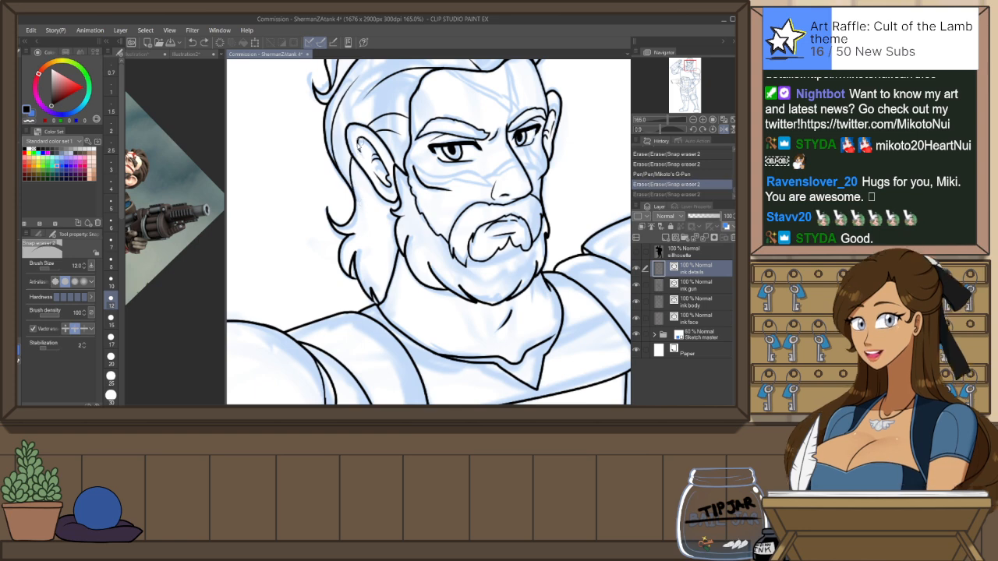
Ink the strand line running down behind the nearer ear and trim its excess with the snap eraser
{"action": "key", "text": "p"}
{"action": "left_click_drag", "start_coordinate": [356, 147], "coordinate": [352, 198]}
{"action": "key", "text": "ctrl+z"}
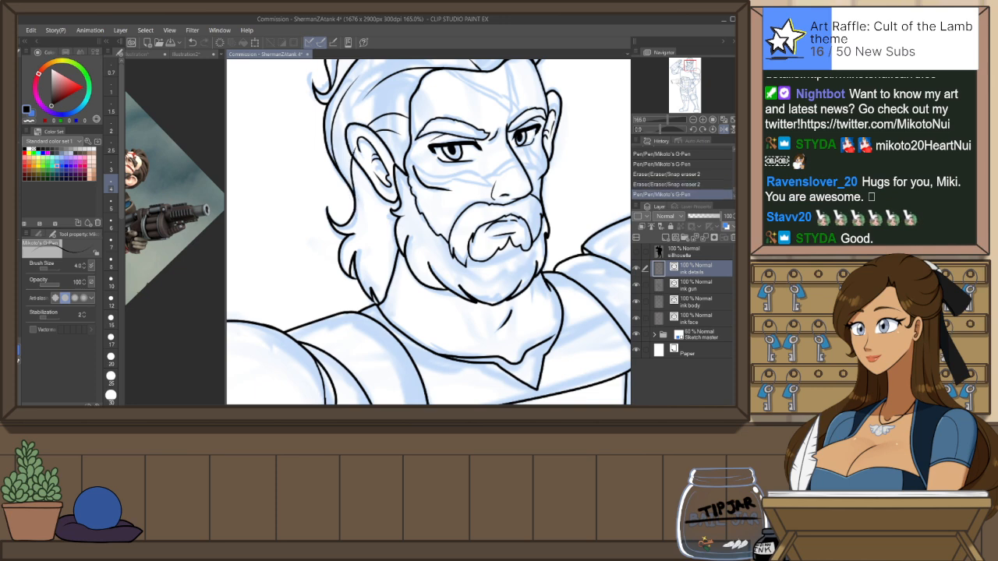
{"action": "key", "text": "ctrl+z"}
{"action": "key", "text": "ctrl+y"}
{"action": "key", "text": "e"}
{"action": "mouse_move", "coordinate": [397, 205]}
{"action": "left_mouse_down"}
{"action": "mouse_move", "coordinate": [401, 194]}
{"action": "mouse_move", "coordinate": [397, 204]}
{"action": "left_mouse_up"}
Ink short strand lines in the hair at the nape, below the nearer ear
{"action": "key", "text": "p"}
{"action": "key", "text": "ctrl+z"}
{"action": "left_click_drag", "start_coordinate": [367, 264], "coordinate": [381, 290]}
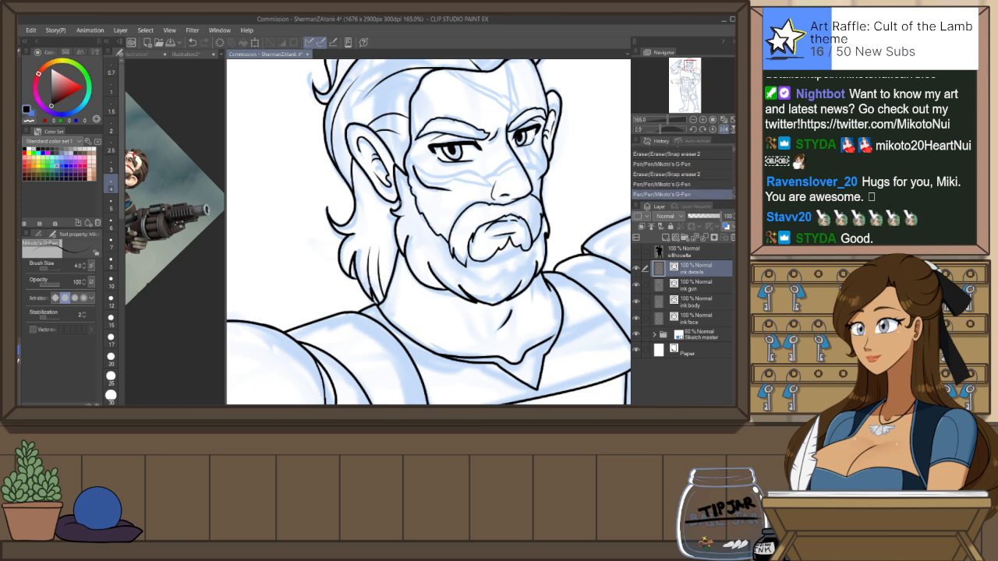
{"action": "left_click_drag", "start_coordinate": [380, 211], "coordinate": [385, 236]}
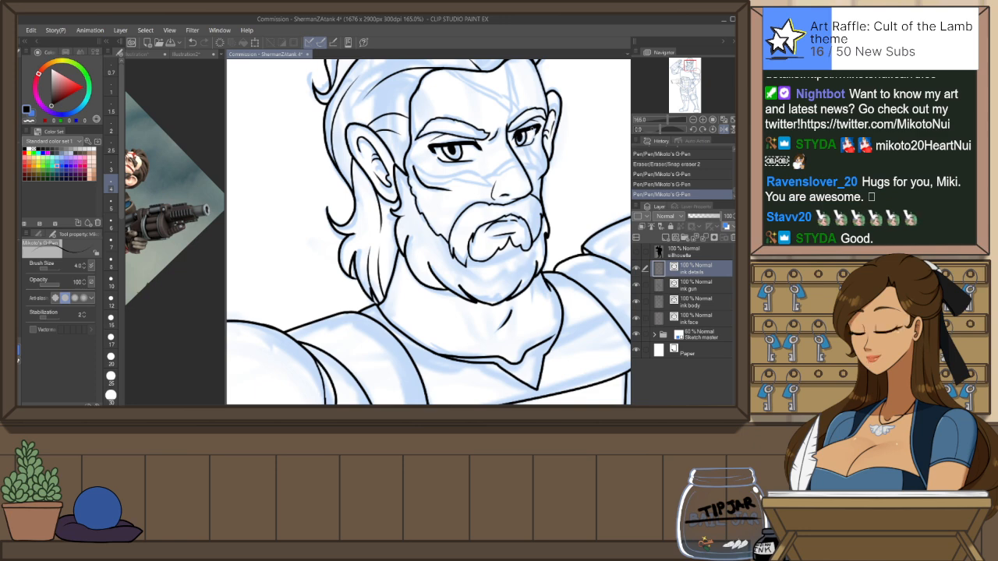
Set the G-Pen brush size to 3 and ink the scar lines crossing the forehead over the sketch
{"action": "scroll", "coordinate": [477, 288], "scroll_direction": "down", "scroll_amount": 5}
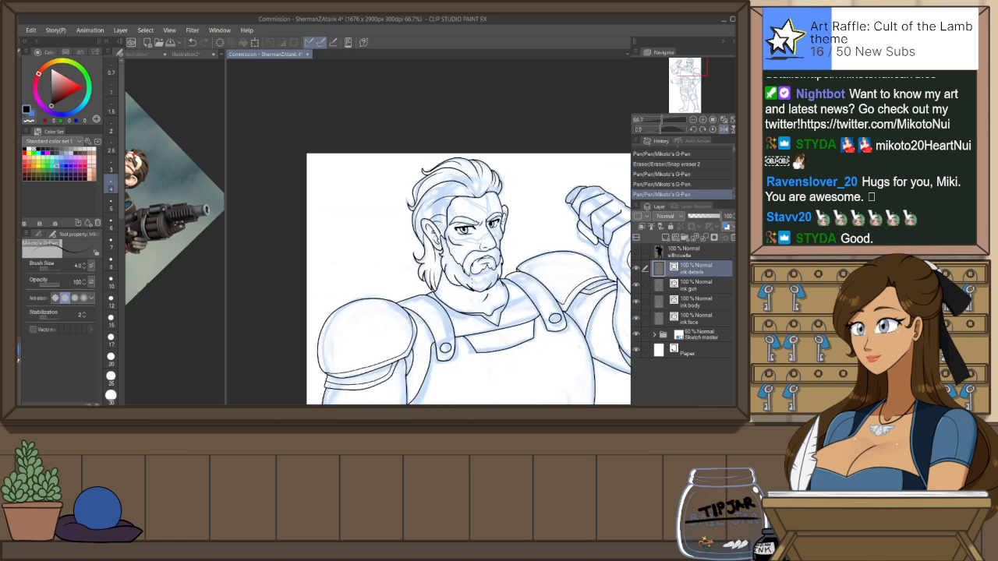
{"action": "scroll", "coordinate": [477, 290], "scroll_direction": "up", "scroll_amount": 3}
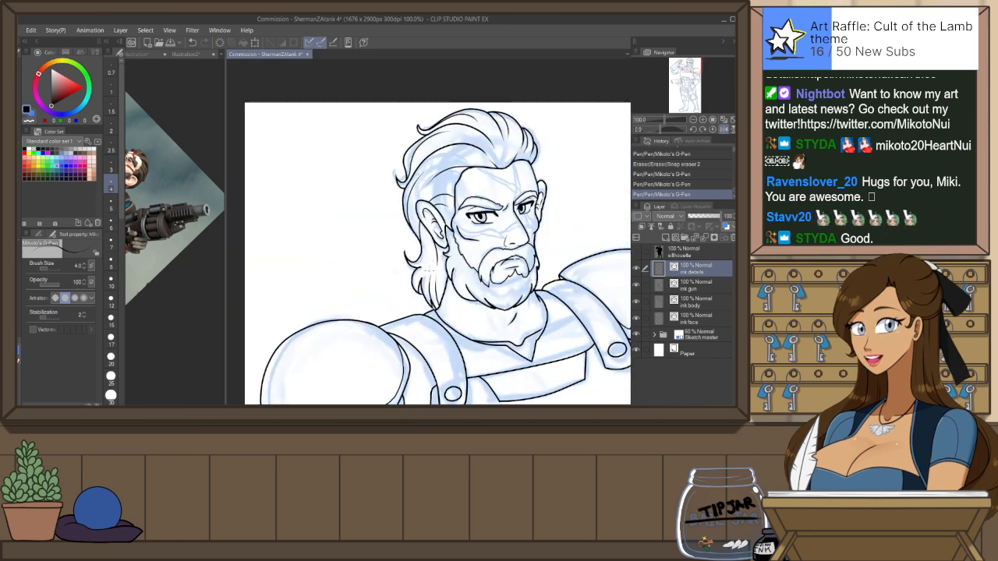
{"action": "mouse_move", "coordinate": [502, 320]}
{"action": "left_mouse_down"}
{"action": "mouse_move", "coordinate": [460, 281]}
{"action": "mouse_move", "coordinate": [506, 251]}
{"action": "mouse_move", "coordinate": [503, 235]}
{"action": "left_mouse_up"}
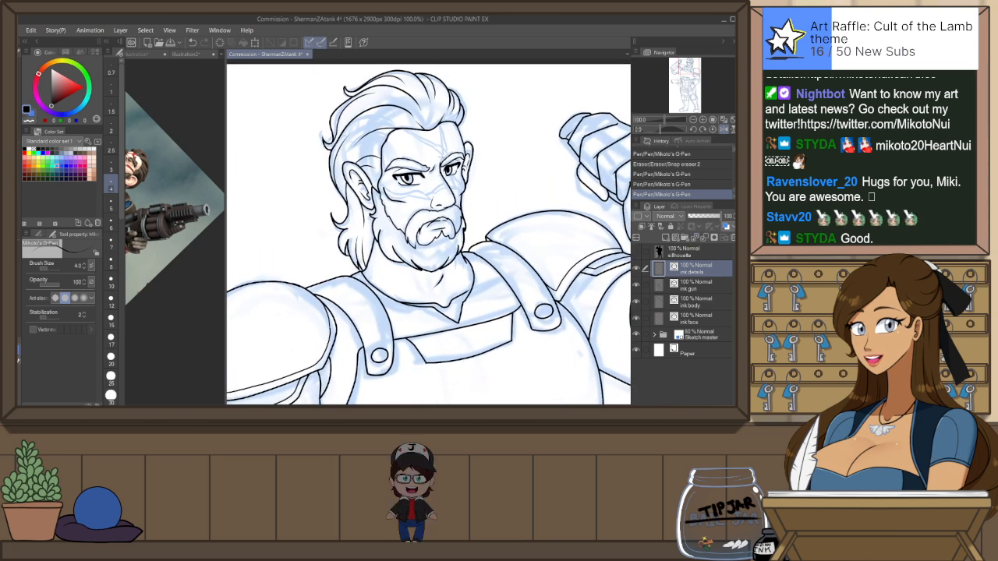
{"action": "scroll", "coordinate": [429, 133], "scroll_direction": "up", "scroll_amount": 1}
{"action": "key", "text": "h"}
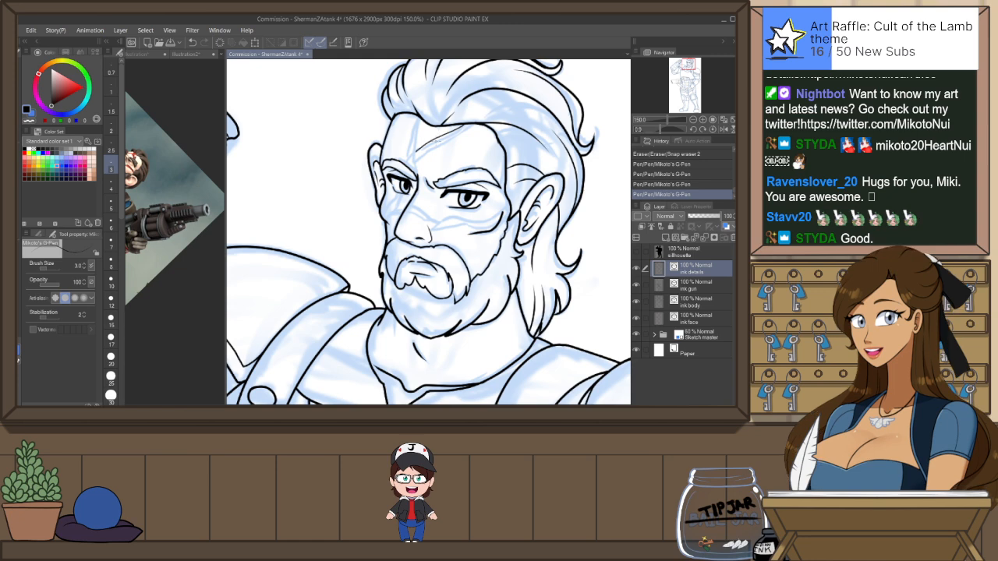
{"action": "mouse_move", "coordinate": [423, 127]}
{"action": "left_mouse_down"}
{"action": "mouse_move", "coordinate": [416, 151]}
{"action": "mouse_move", "coordinate": [410, 130]}
{"action": "mouse_move", "coordinate": [406, 165]}
{"action": "mouse_move", "coordinate": [470, 123]}
{"action": "left_mouse_up"}
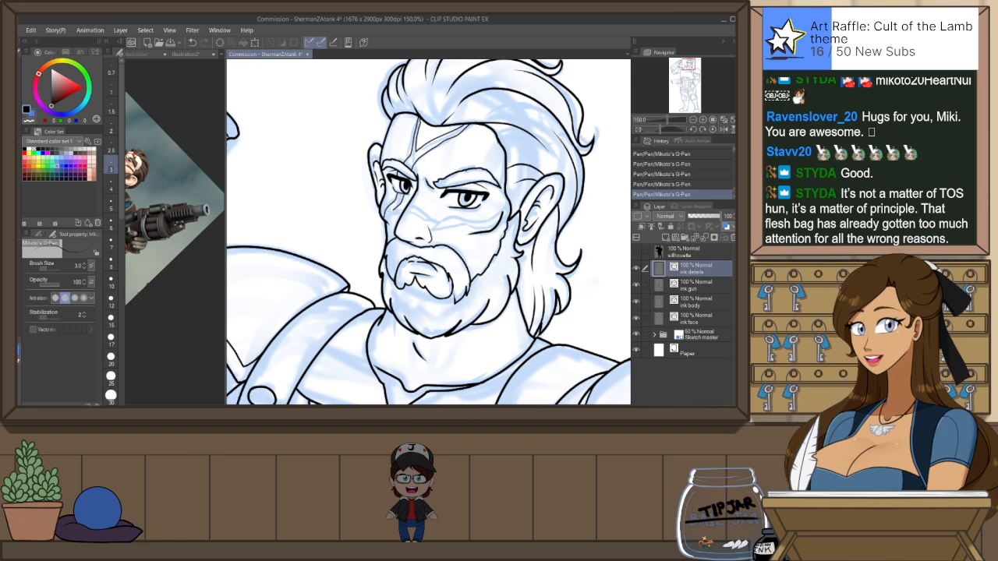
Ink the scar lines running across the nose bridge and along the nearer cheek beneath the eye
{"action": "key", "text": "h"}
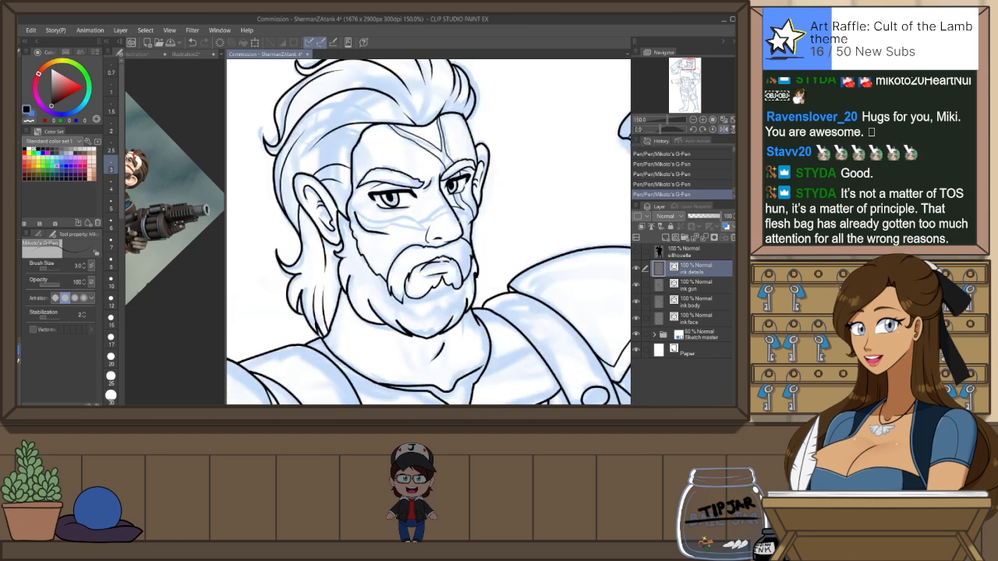
{"action": "key", "text": "r"}
{"action": "left_click_drag", "start_coordinate": [508, 240], "coordinate": [495, 187]}
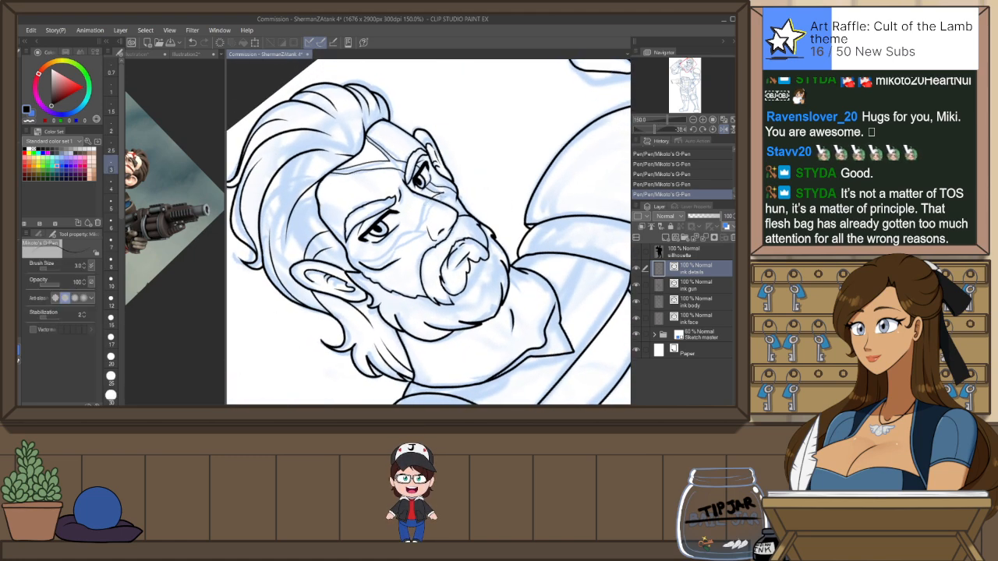
{"action": "left_click_drag", "start_coordinate": [421, 213], "coordinate": [417, 225]}
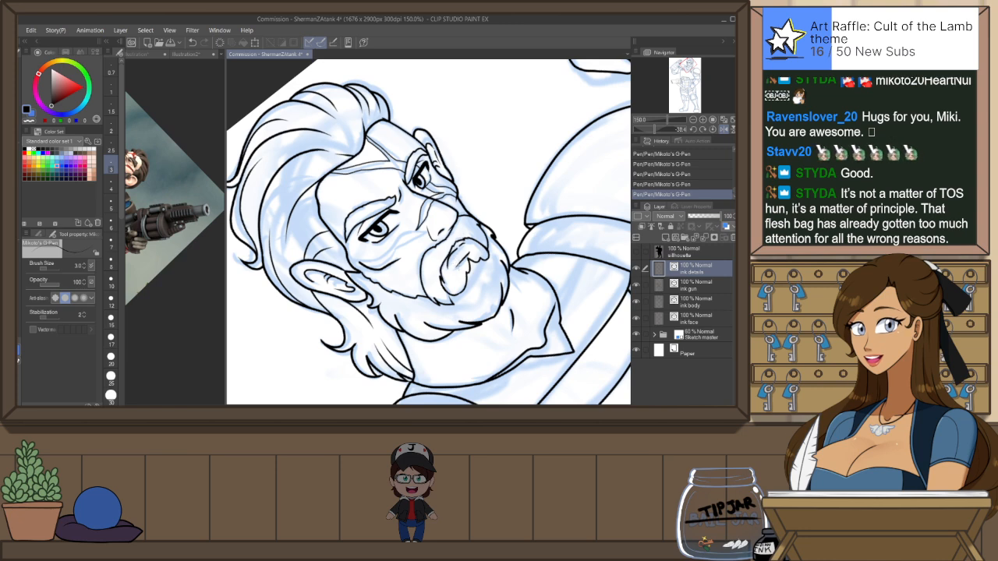
{"action": "key", "text": "ctrl+@"}
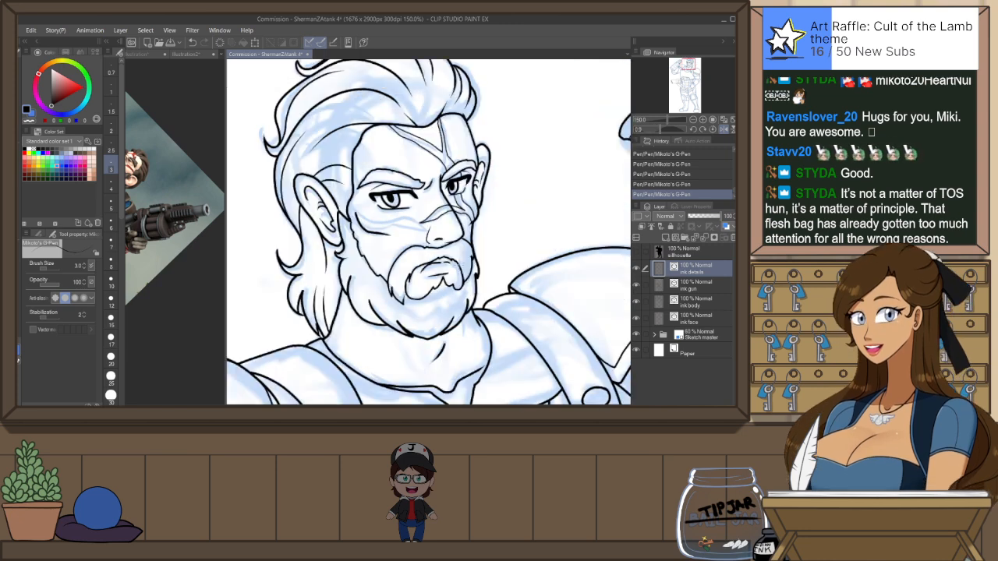
{"action": "key", "text": "h"}
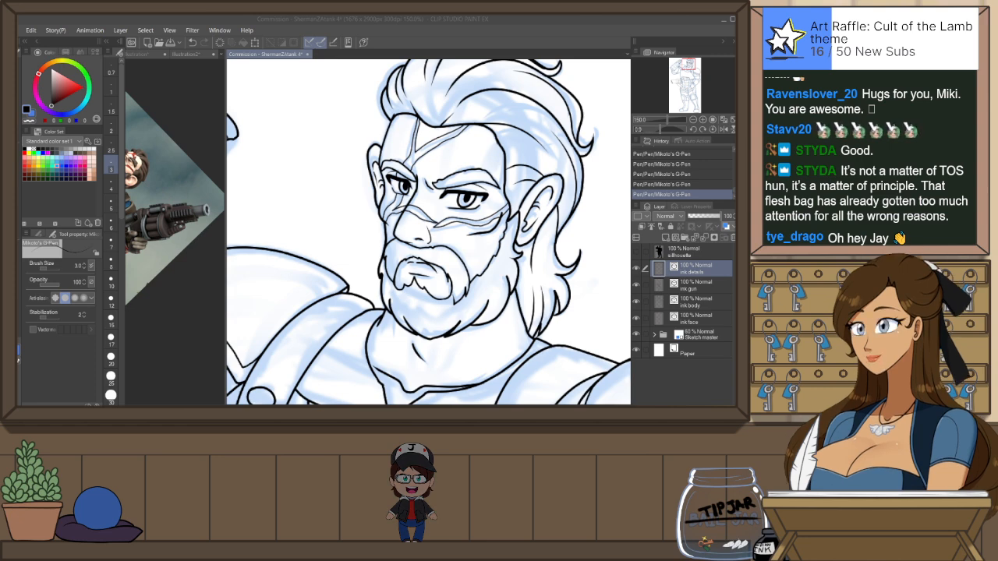
{"action": "left_click", "coordinate": [500, 63]}
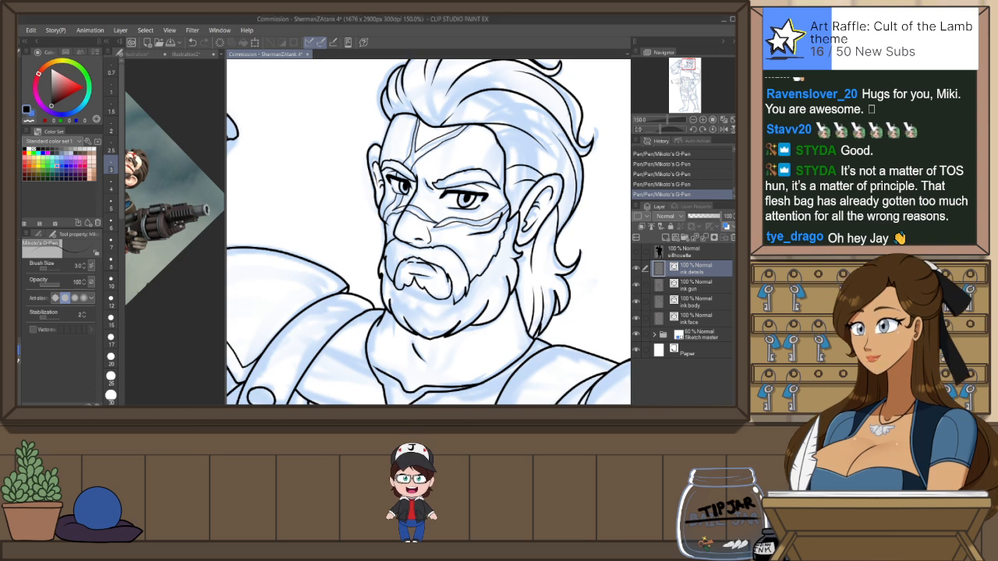
Try to ink a short diagonal scar on the nearer cheek beside the nose
{"action": "key", "text": "h"}
{"action": "left_click_drag", "start_coordinate": [411, 223], "coordinate": [392, 240]}
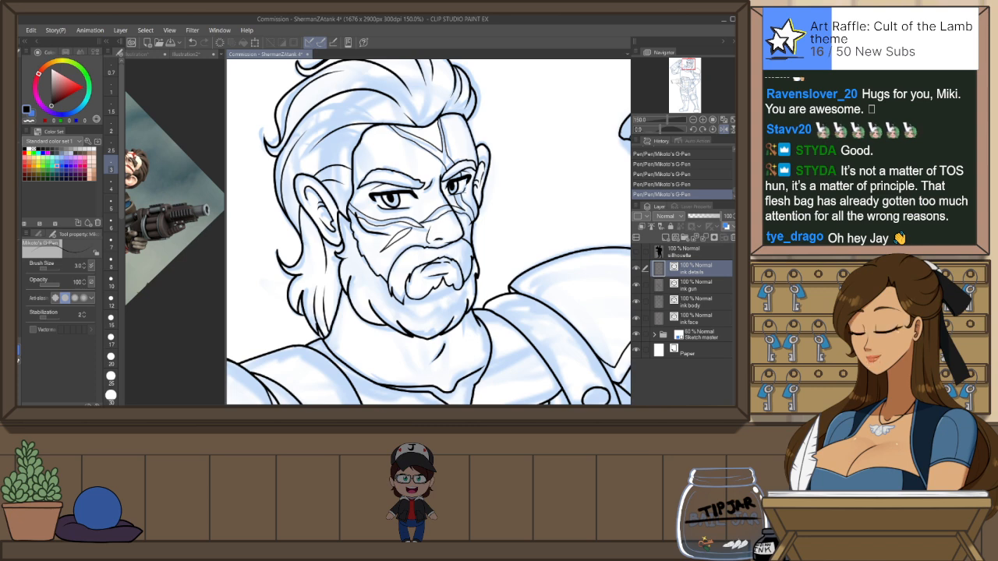
{"action": "key", "text": "ctrl+z"}
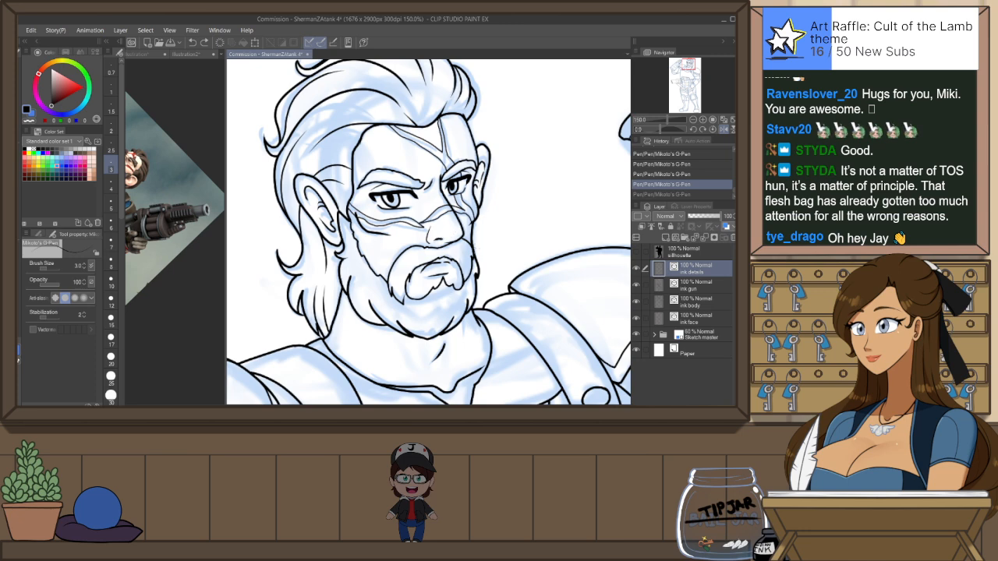
Erase the excess at the lower end of the forehead scar between the brows
{"action": "key", "text": "h"}
{"action": "key", "text": "h"}
{"action": "mouse_move", "coordinate": [441, 162]}
{"action": "left_mouse_down"}
{"action": "mouse_move", "coordinate": [434, 174]}
{"action": "mouse_move", "coordinate": [438, 164]}
{"action": "left_mouse_up"}
{"action": "key", "text": "e"}
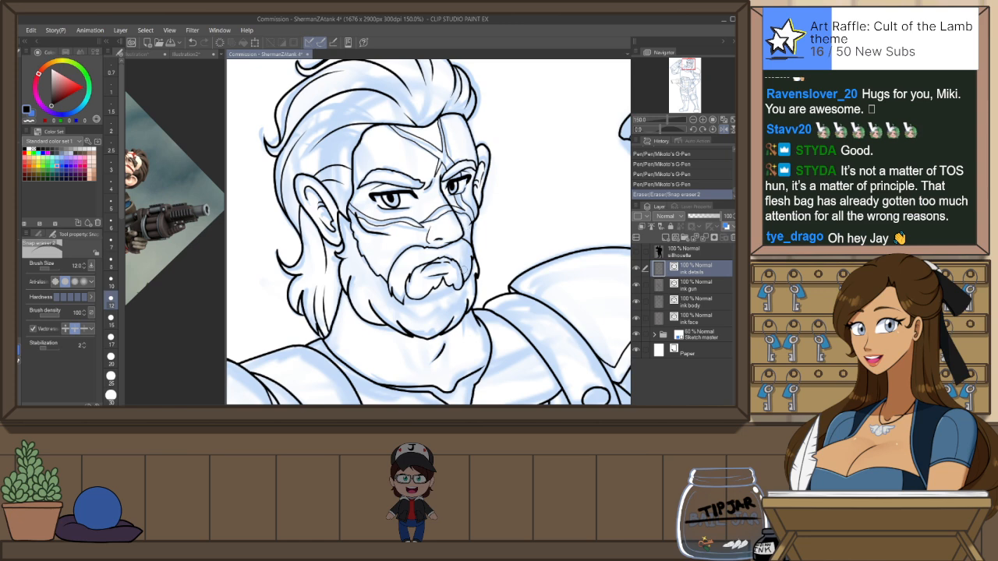
Erase the scar segment crossing the nose bridge with the snap eraser and re-ink it over the sketch
{"action": "key", "text": "p"}
{"action": "left_click_drag", "start_coordinate": [468, 265], "coordinate": [472, 276]}
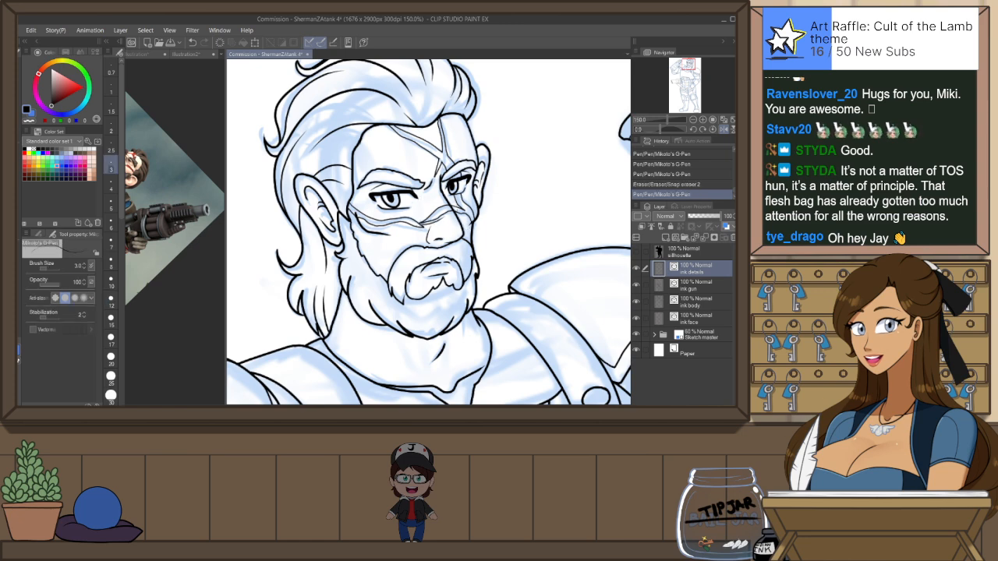
{"action": "key", "text": "ctrl+z"}
{"action": "key", "text": "ctrl+y"}
{"action": "scroll", "coordinate": [429, 218], "scroll_direction": "up", "scroll_amount": 3}
{"action": "key", "text": "ctrl+z"}
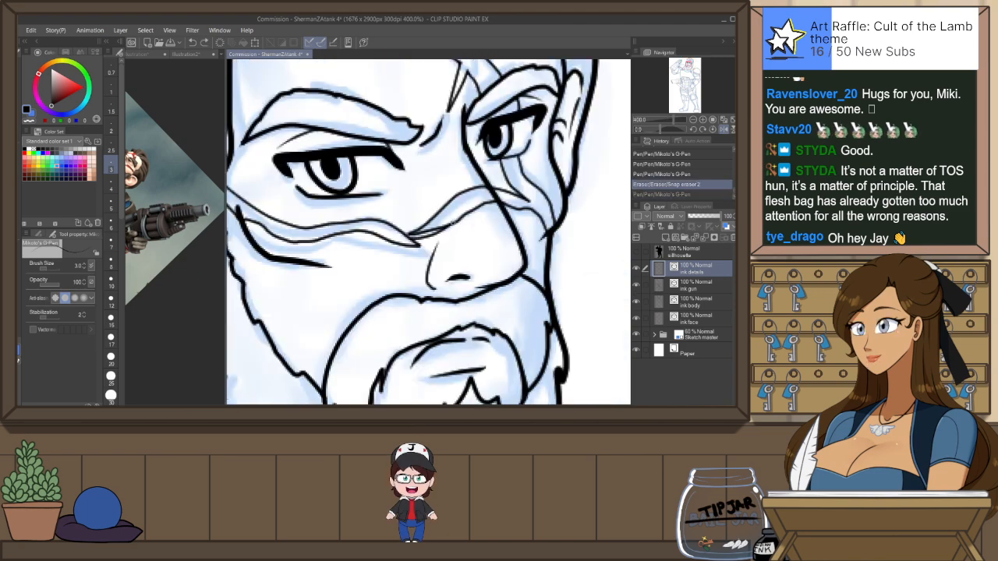
{"action": "key", "text": "ctrl+y"}
{"action": "key", "text": "e"}
{"action": "mouse_move", "coordinate": [476, 193]}
{"action": "left_mouse_down"}
{"action": "mouse_move", "coordinate": [428, 234]}
{"action": "mouse_move", "coordinate": [465, 216]}
{"action": "left_mouse_up"}
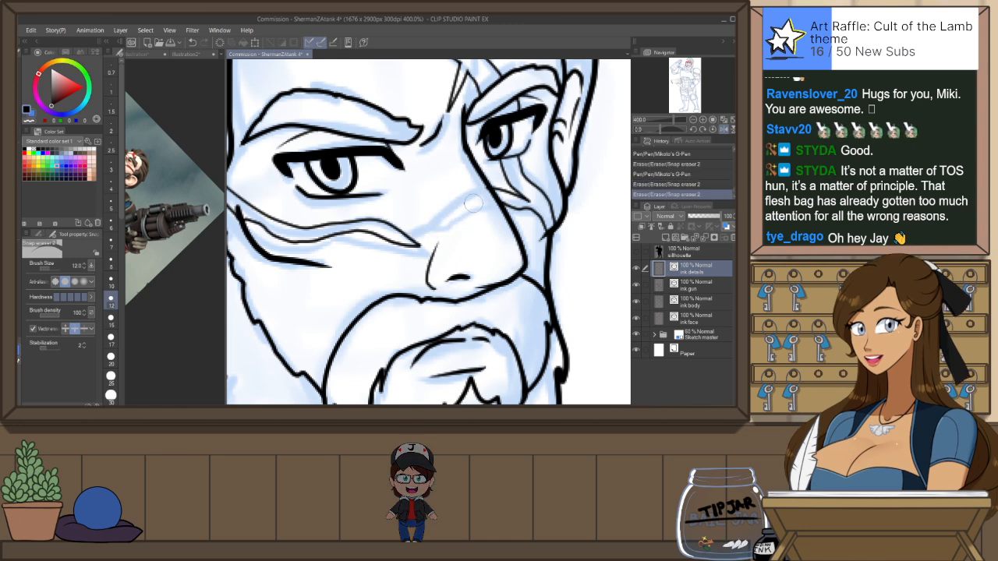
{"action": "left_click_drag", "start_coordinate": [475, 191], "coordinate": [483, 204]}
{"action": "key", "text": "p"}
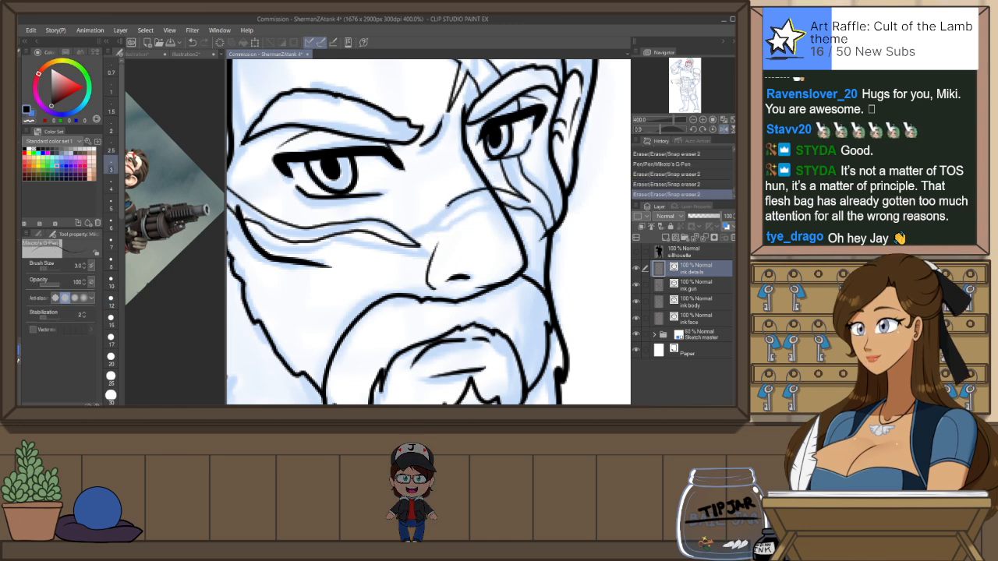
{"action": "left_click_drag", "start_coordinate": [411, 234], "coordinate": [451, 225]}
Ink the outline of the diagonal scar descending the nearer cheek toward the beard, redoing its second edge
{"action": "left_click_drag", "start_coordinate": [375, 244], "coordinate": [312, 313]}
{"action": "left_click_drag", "start_coordinate": [353, 274], "coordinate": [346, 285]}
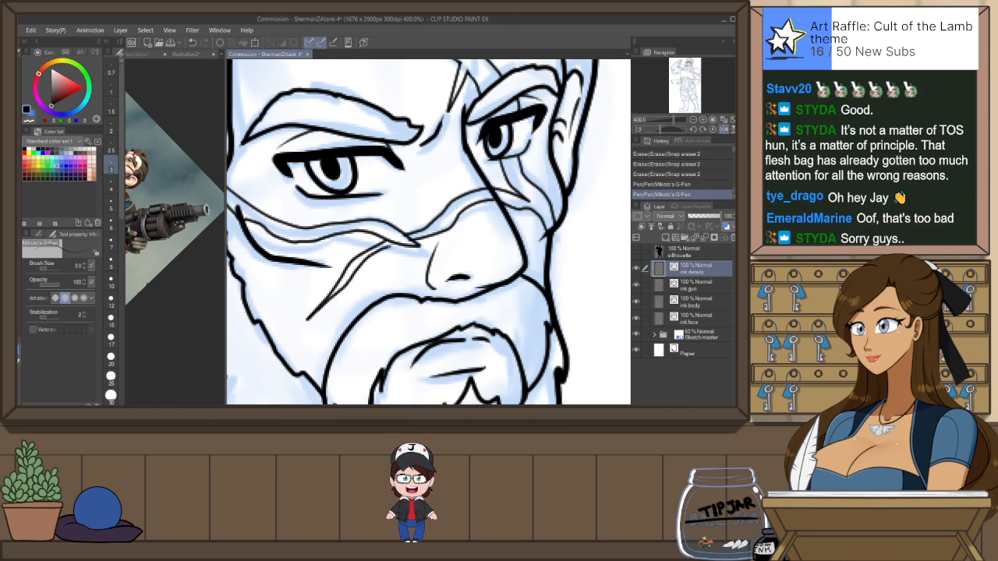
{"action": "key", "text": "ctrl+z"}
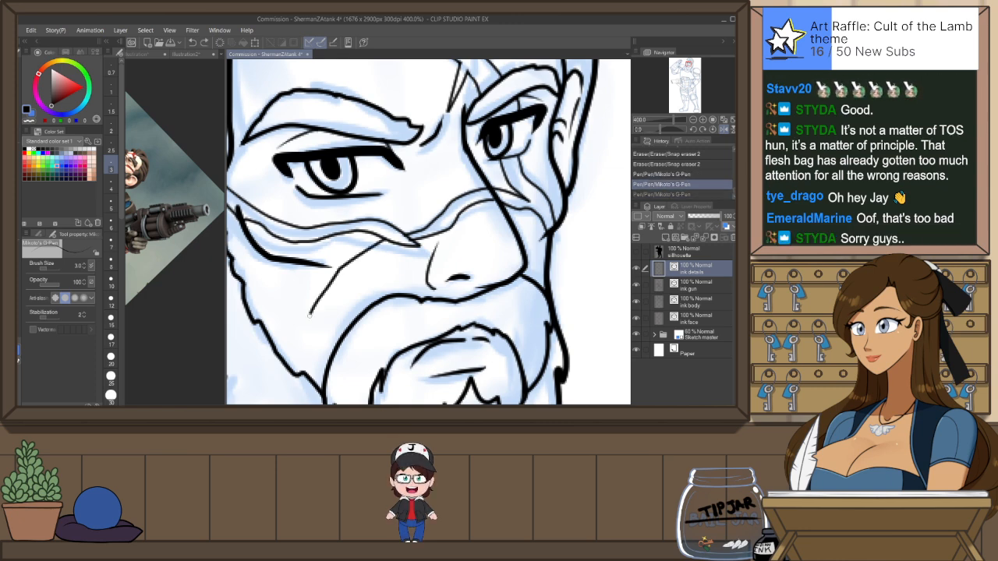
{"action": "left_click_drag", "start_coordinate": [336, 288], "coordinate": [397, 244]}
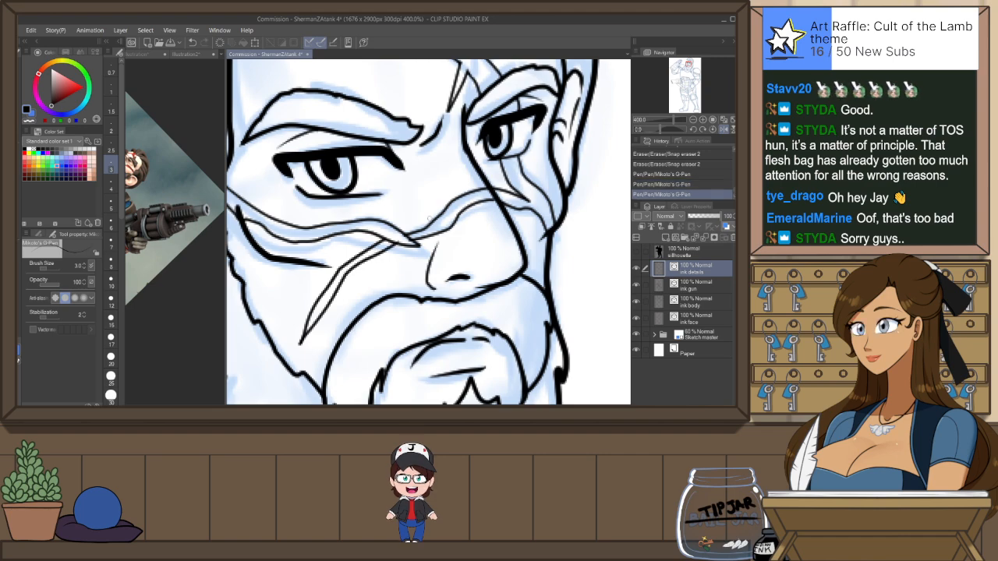
Erase the overlapping ink where the cheek scar meets the nose-bridge scar, using the snap eraser at brush size 8
{"action": "key", "text": "ctrl+minus"}
{"action": "key", "text": "ctrl+minus"}
{"action": "key", "text": "e"}
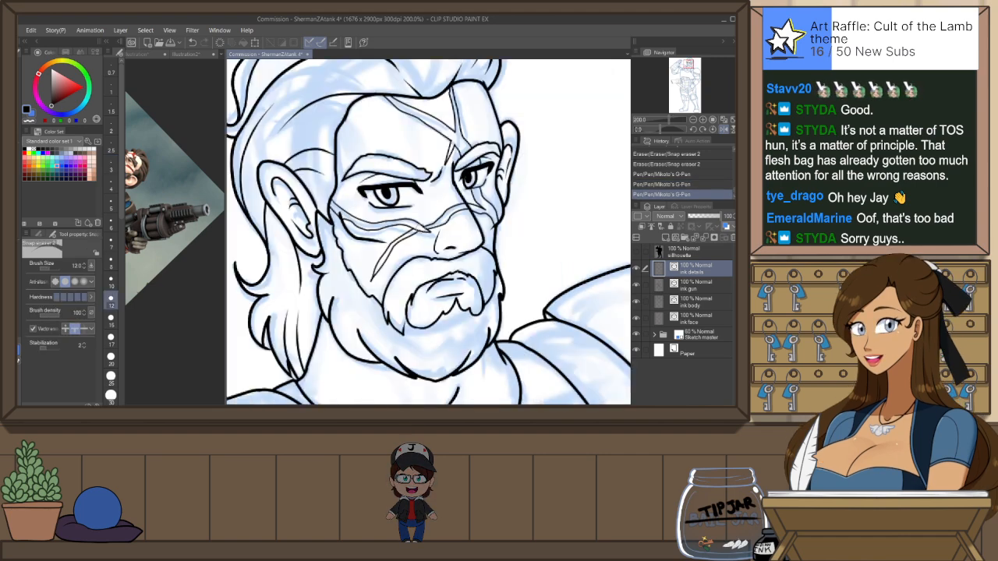
{"action": "left_click_drag", "start_coordinate": [425, 228], "coordinate": [335, 206]}
{"action": "key", "text": "ctrl+plus"}
{"action": "key", "text": "ctrl+plus"}
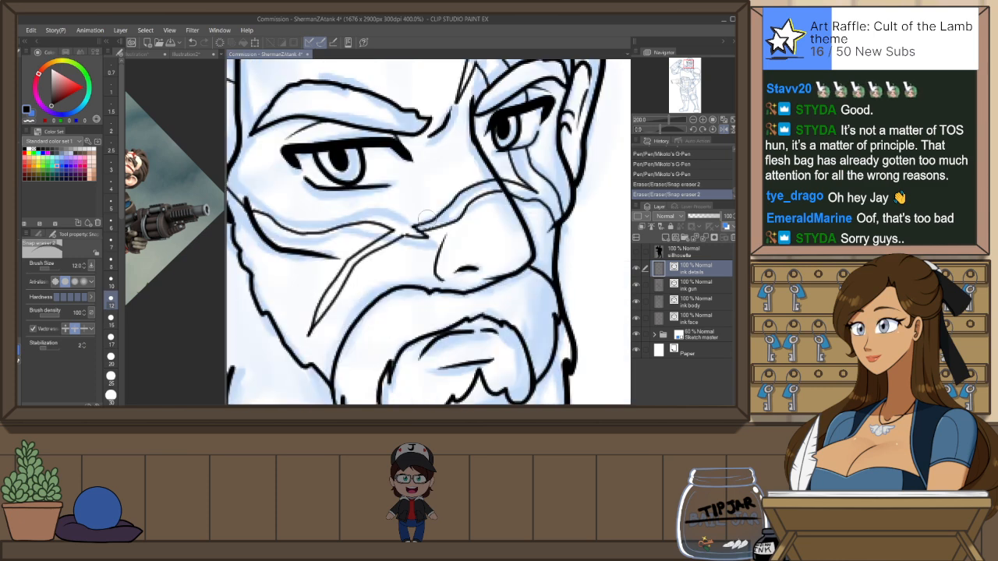
{"action": "key", "text": "ctrl+plus"}
{"action": "key", "text": "ctrl+plus"}
{"action": "key", "text": "ctrl+z"}
{"action": "left_click", "coordinate": [111, 261]}
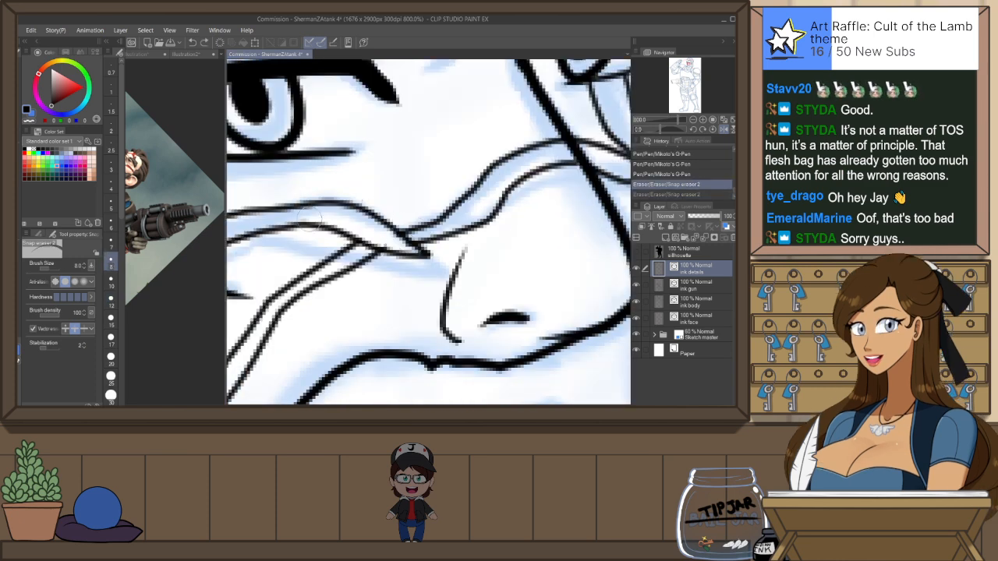
{"action": "left_click", "coordinate": [377, 242]}
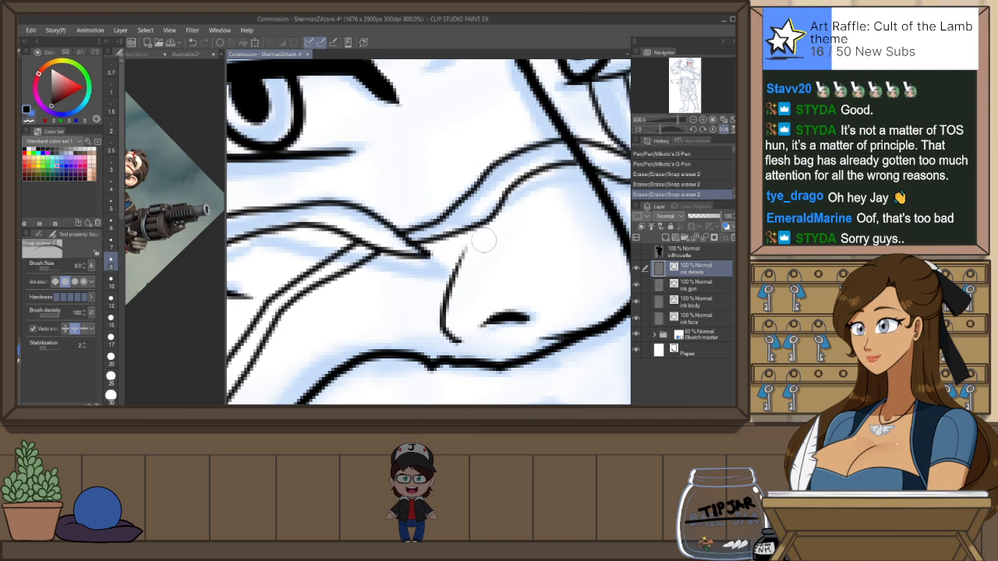
{"action": "key", "text": "ctrl+minus"}
{"action": "key", "text": "ctrl+minus"}
{"action": "key", "text": "ctrl+minus"}
{"action": "key", "text": "ctrl+minus"}
{"action": "left_click_drag", "start_coordinate": [550, 266], "coordinate": [515, 295]}
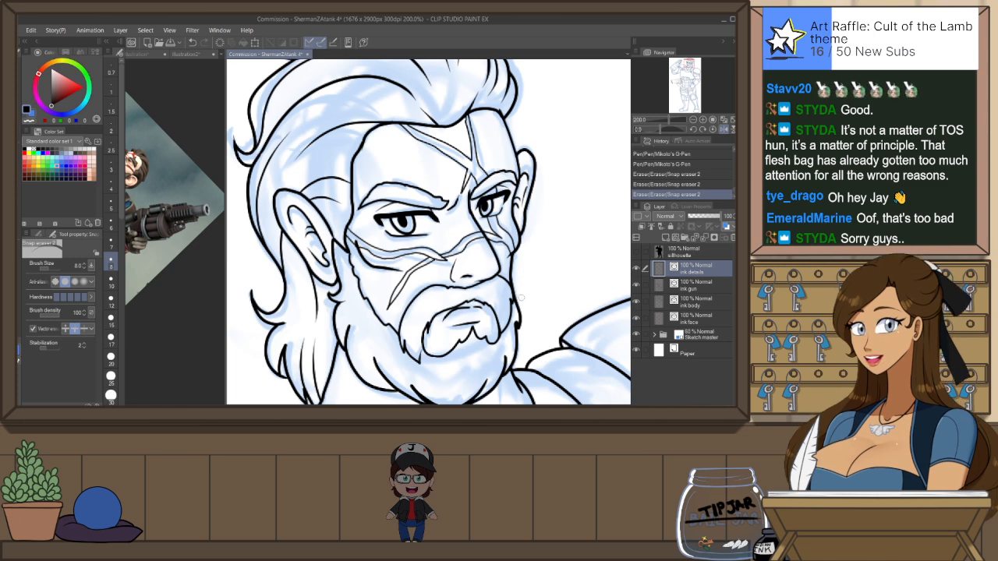
Ink a short scar across the lips with the G-pen on the ink details layer
{"action": "key", "text": "h"}
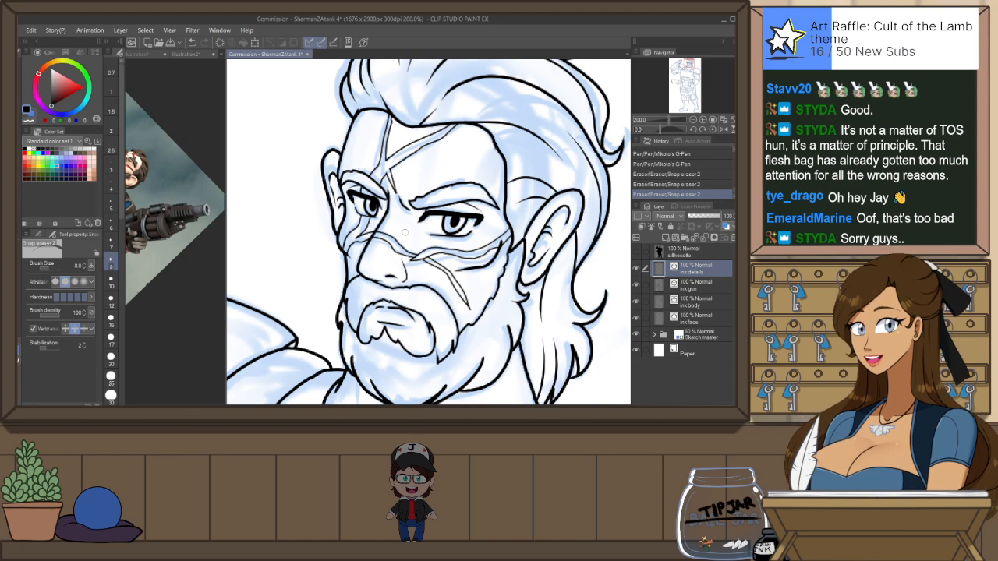
{"action": "scroll", "coordinate": [407, 165], "scroll_direction": "down", "scroll_amount": 5}
{"action": "scroll", "coordinate": [405, 166], "scroll_direction": "down", "scroll_amount": 2}
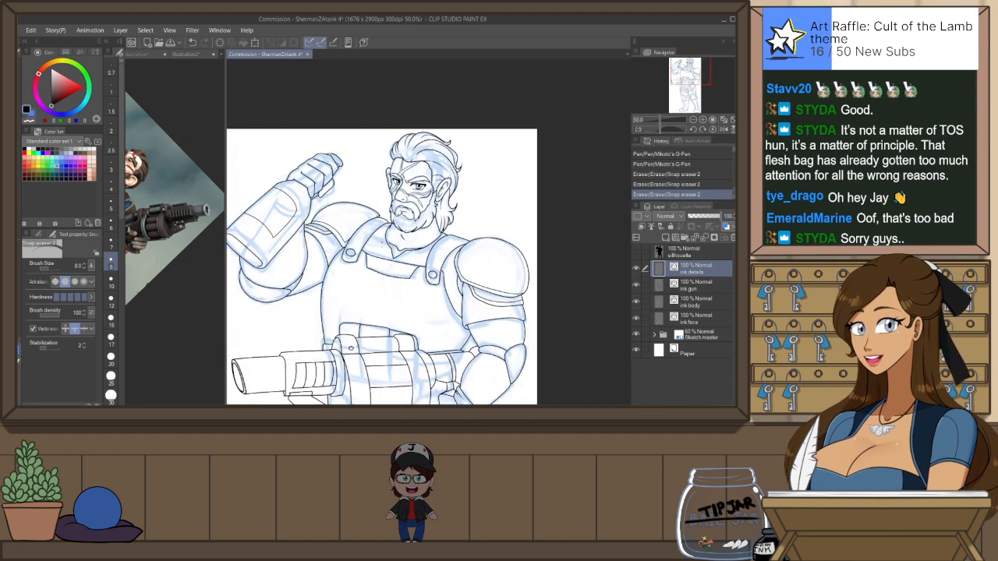
{"action": "scroll", "coordinate": [428, 198], "scroll_direction": "up", "scroll_amount": 2}
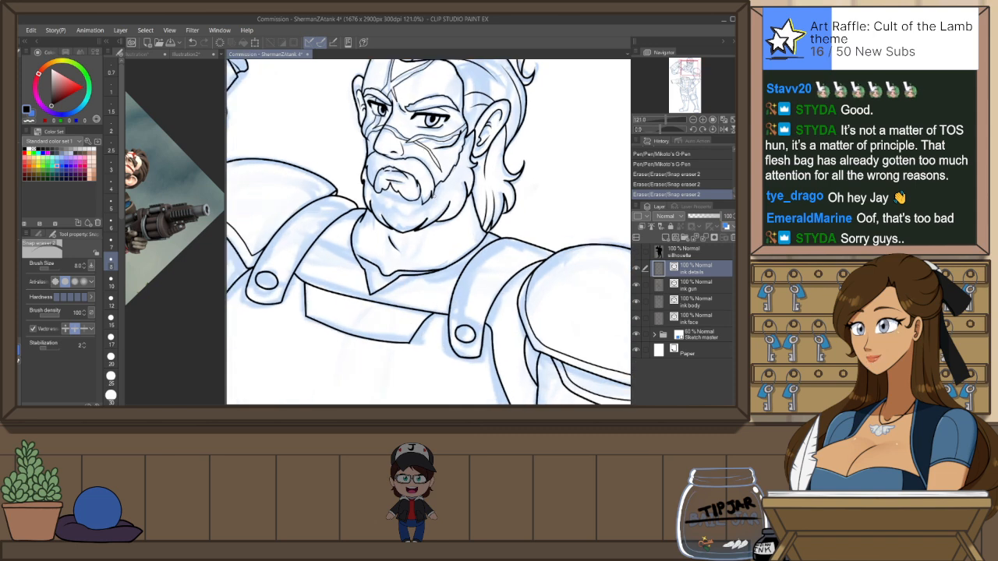
{"action": "key", "text": "p"}
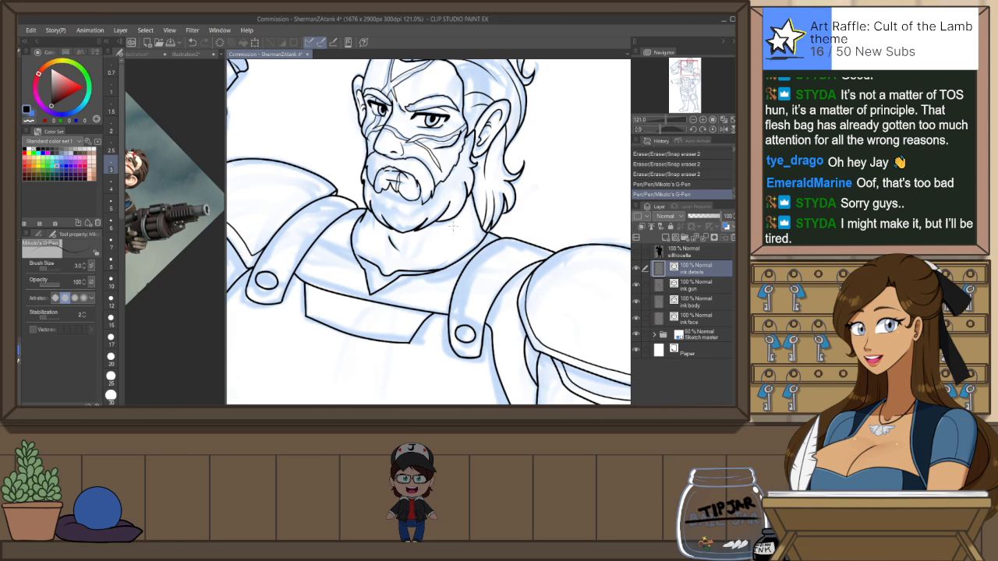
Ink a narrow diagonal scar on the side of the neck, redoing its second edge and erasing the excess over the collar
{"action": "left_click_drag", "start_coordinate": [433, 265], "coordinate": [467, 211]}
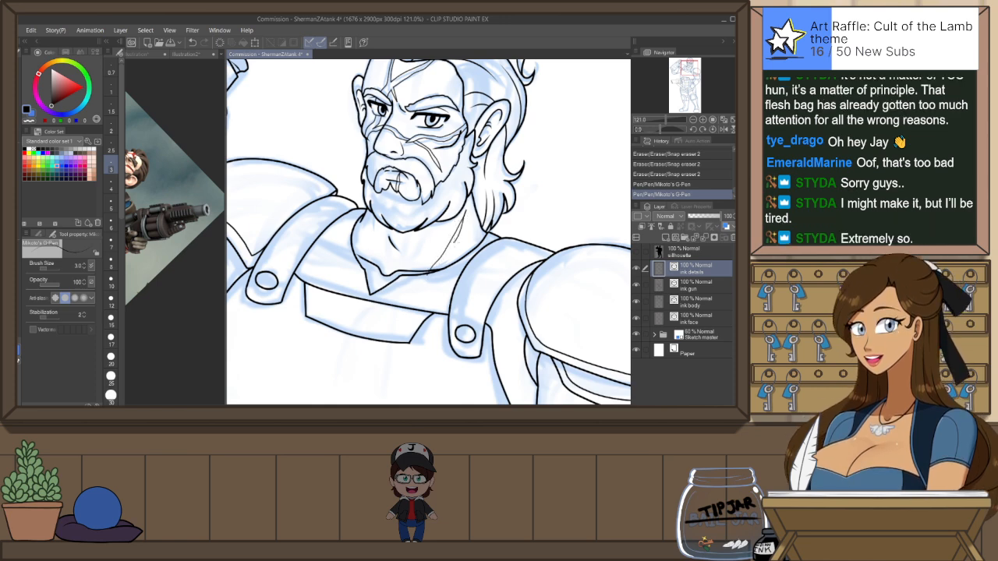
{"action": "key", "text": "ctrl+z"}
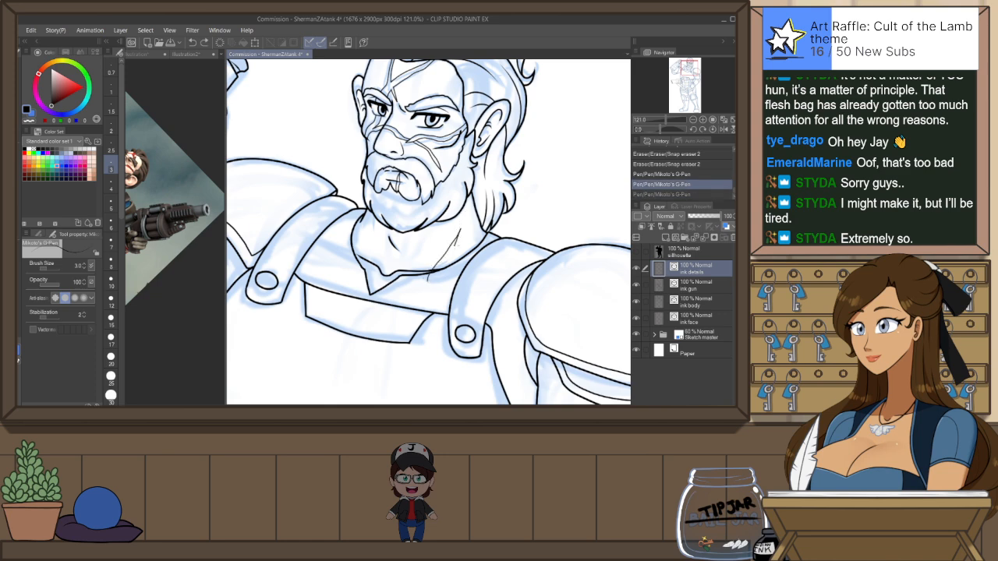
{"action": "mouse_move", "coordinate": [439, 265]}
{"action": "left_mouse_down"}
{"action": "mouse_move", "coordinate": [450, 249]}
{"action": "mouse_move", "coordinate": [438, 273]}
{"action": "left_mouse_up"}
{"action": "key", "text": "e"}
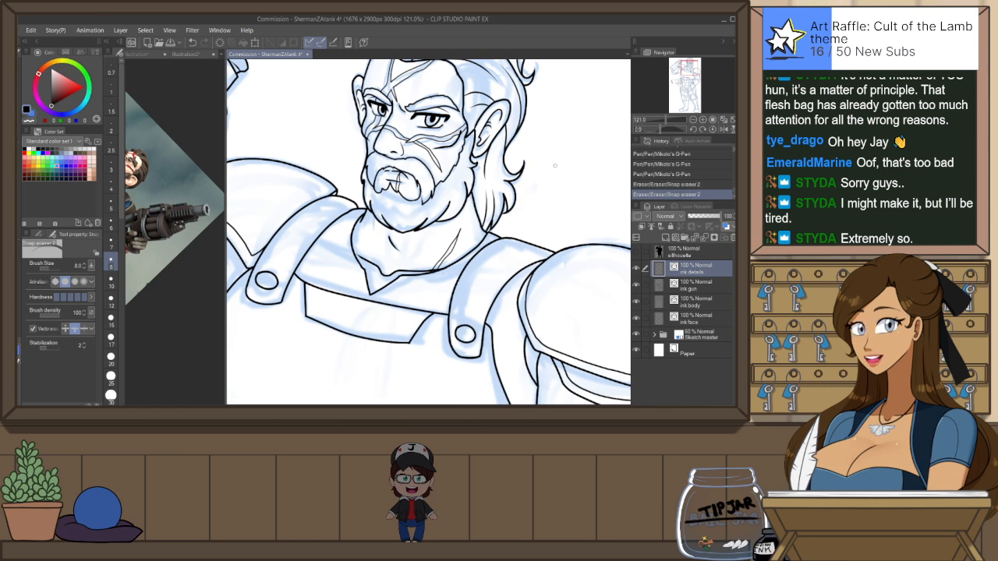
Change the brush size of the temple hairline stroke in front of the nearer ear on the ink body layer
{"action": "scroll", "coordinate": [478, 101], "scroll_direction": "up", "scroll_amount": 3}
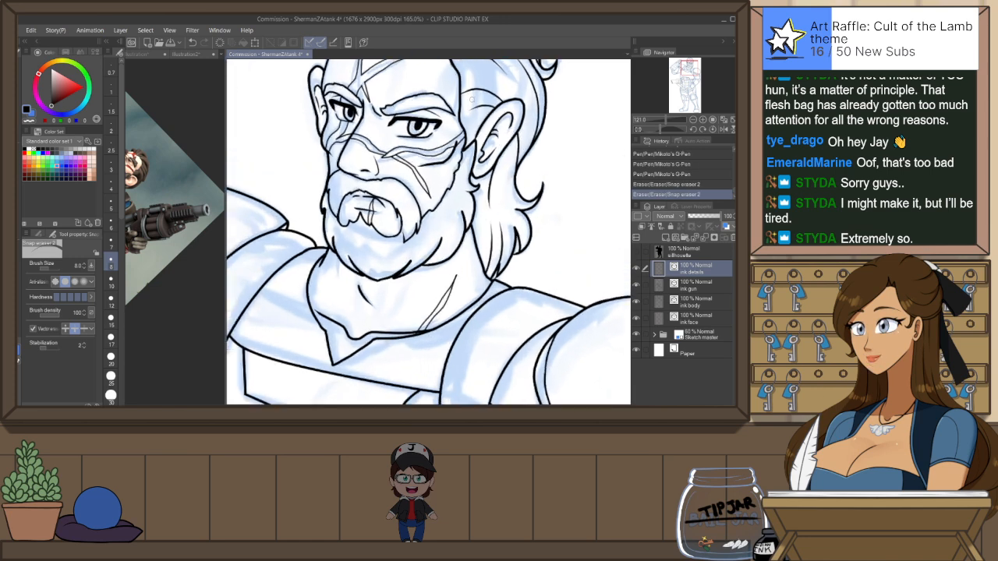
{"action": "scroll", "coordinate": [478, 102], "scroll_direction": "down", "scroll_amount": 1}
{"action": "key", "text": "o"}
{"action": "scroll", "coordinate": [459, 103], "scroll_direction": "down", "scroll_amount": 1}
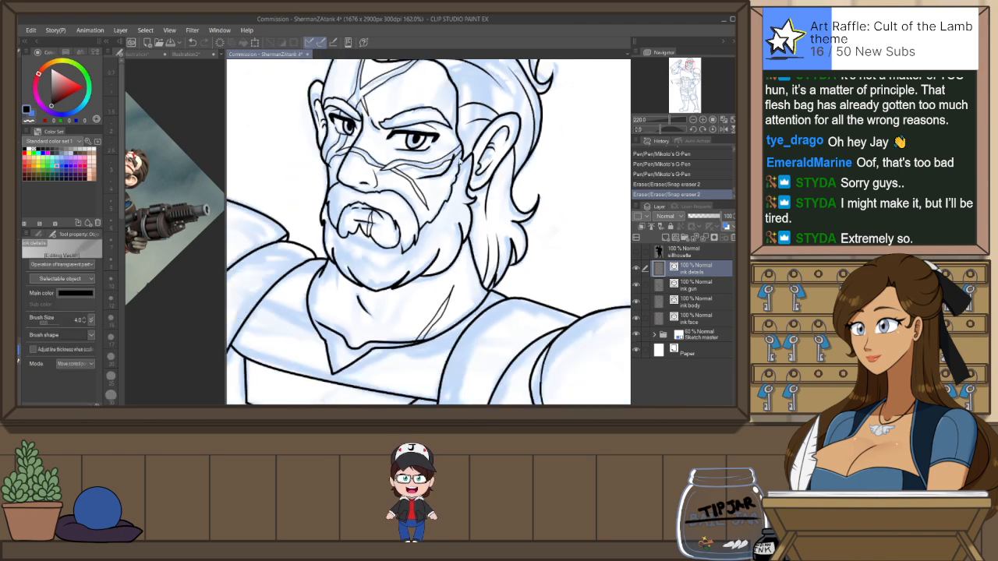
{"action": "scroll", "coordinate": [453, 102], "scroll_direction": "up", "scroll_amount": 1}
{"action": "left_click", "coordinate": [454, 103]}
{"action": "scroll", "coordinate": [448, 117], "scroll_direction": "down", "scroll_amount": 1}
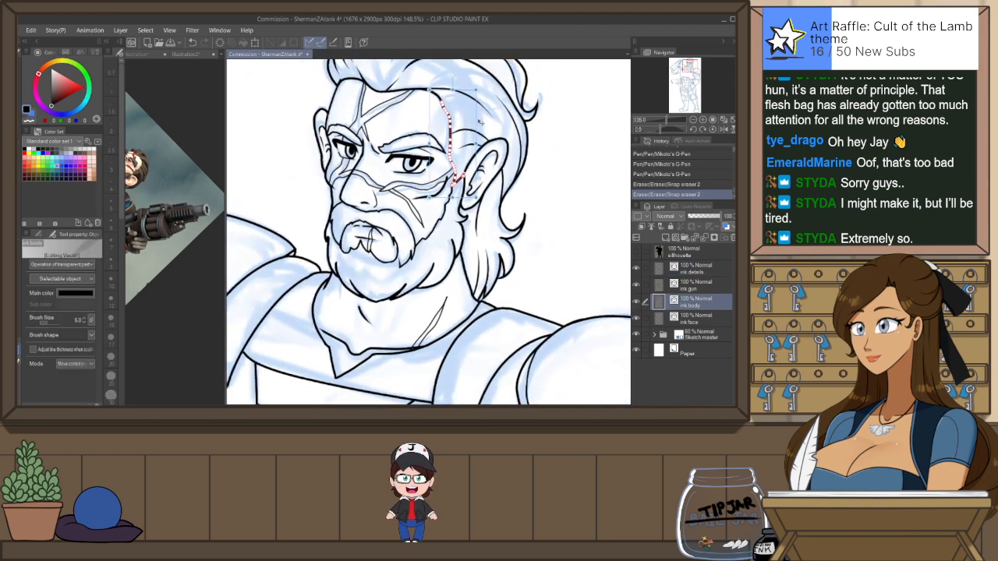
{"action": "left_click", "coordinate": [84, 318]}
{"action": "left_click", "coordinate": [568, 254]}
{"action": "scroll", "coordinate": [507, 233], "scroll_direction": "down", "scroll_amount": 2}
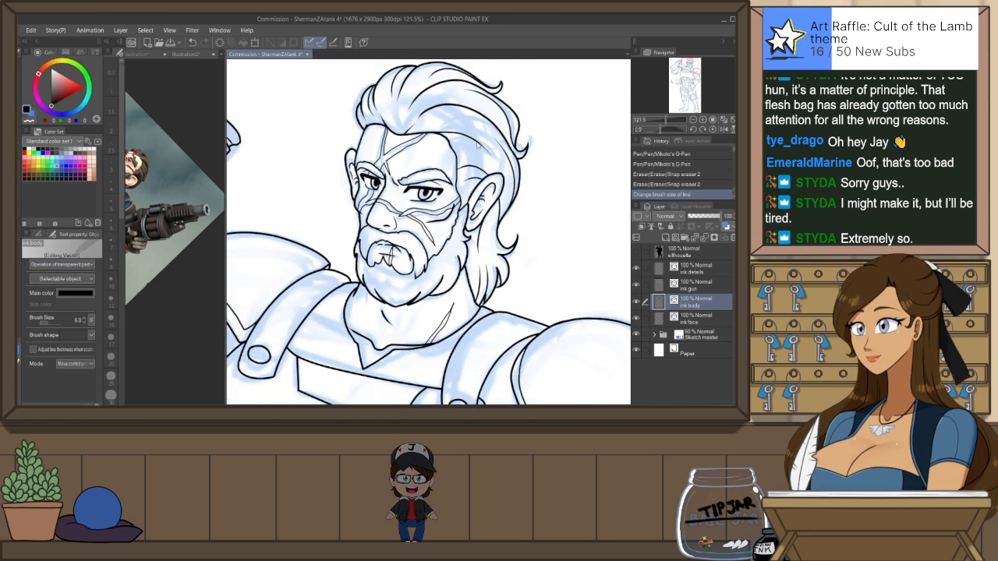
Move the upper end of the bearded jaw contour up to meet the temple line and erase the excess there
{"action": "scroll", "coordinate": [394, 226], "scroll_direction": "up", "scroll_amount": 5}
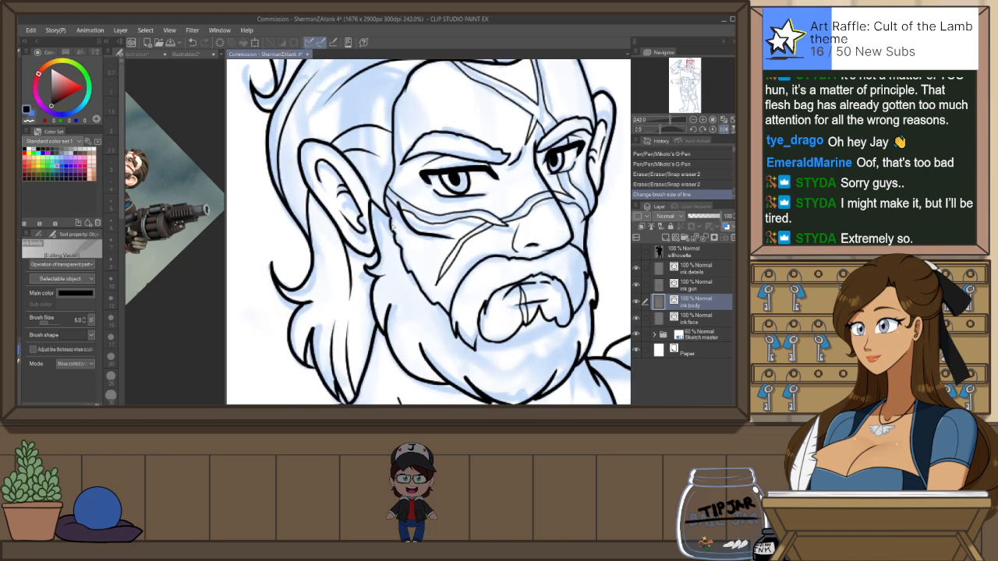
{"action": "left_click", "coordinate": [388, 222]}
{"action": "scroll", "coordinate": [387, 222], "scroll_direction": "up", "scroll_amount": 2}
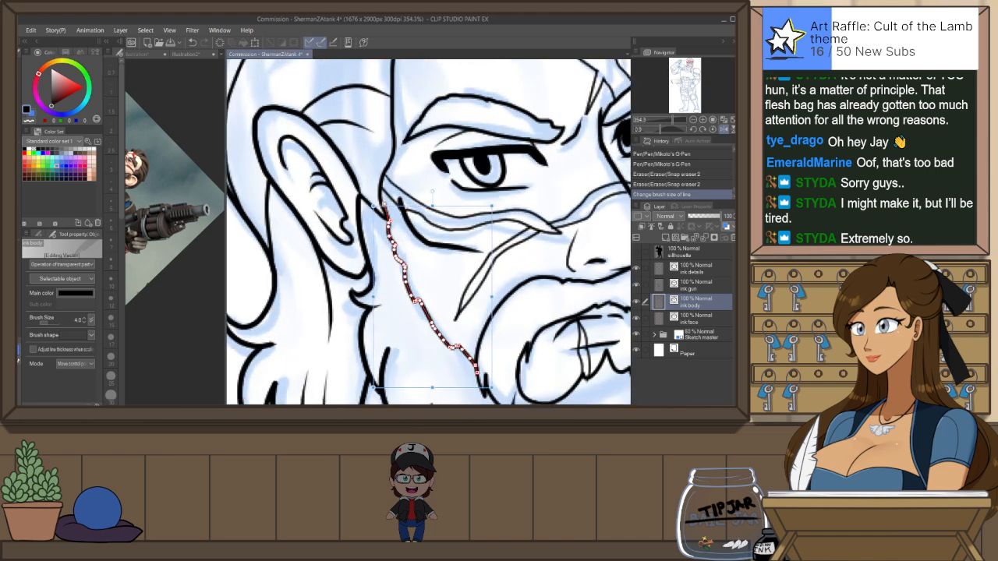
{"action": "left_click_drag", "start_coordinate": [384, 205], "coordinate": [380, 192]}
{"action": "left_click", "coordinate": [394, 220]}
{"action": "scroll", "coordinate": [394, 221], "scroll_direction": "down", "scroll_amount": 2}
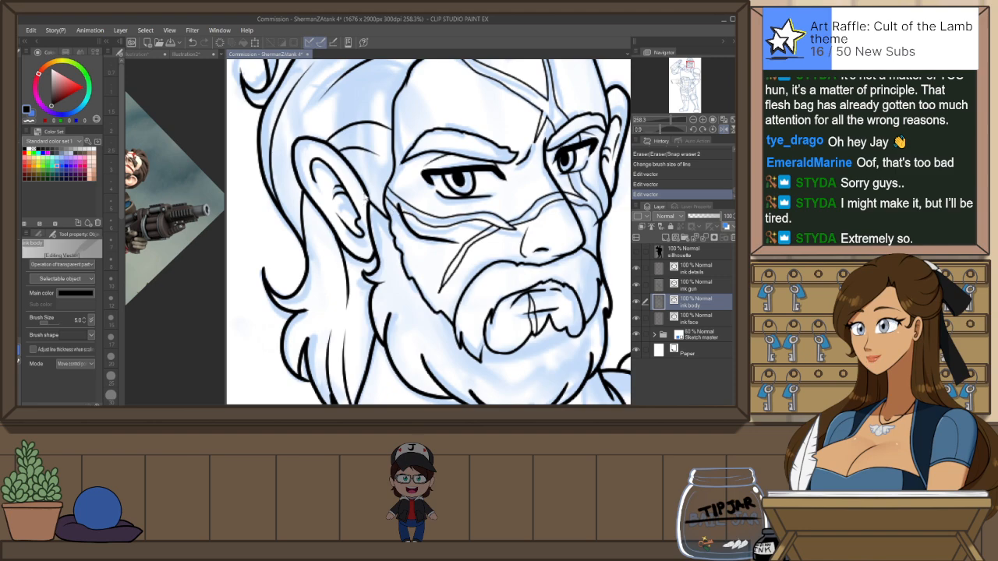
{"action": "key", "text": "e"}
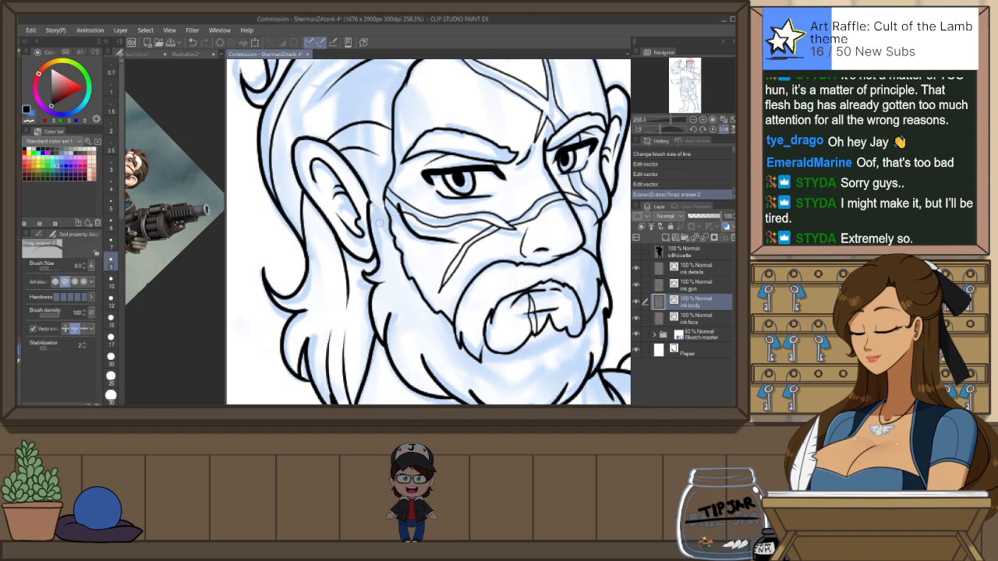
Reposition the control points at the lower end of the temple line so it flows into the jaw contour
{"action": "key", "text": "o"}
{"action": "left_click", "coordinate": [388, 182]}
{"action": "left_click_drag", "start_coordinate": [384, 209], "coordinate": [383, 201]}
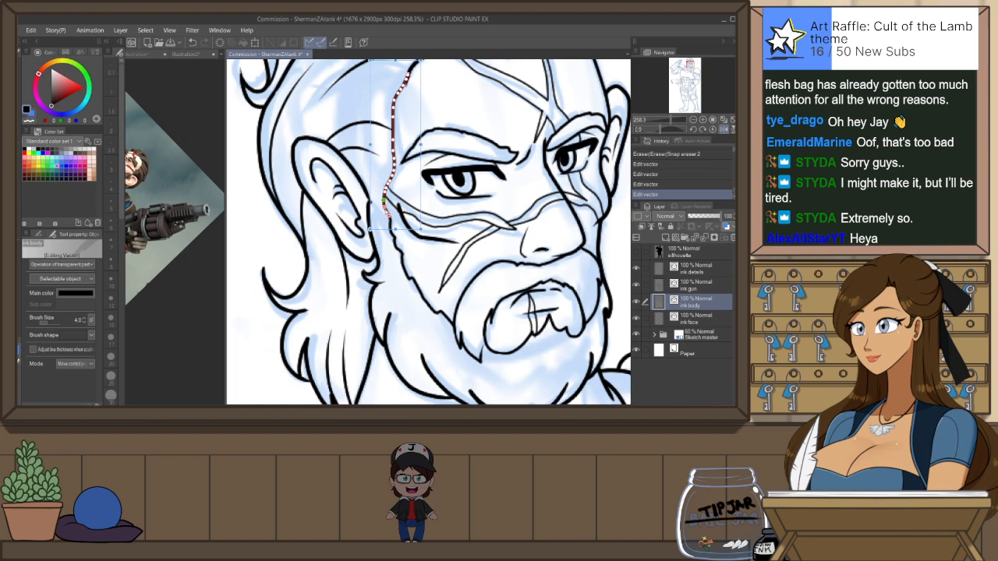
{"action": "left_click", "coordinate": [375, 201]}
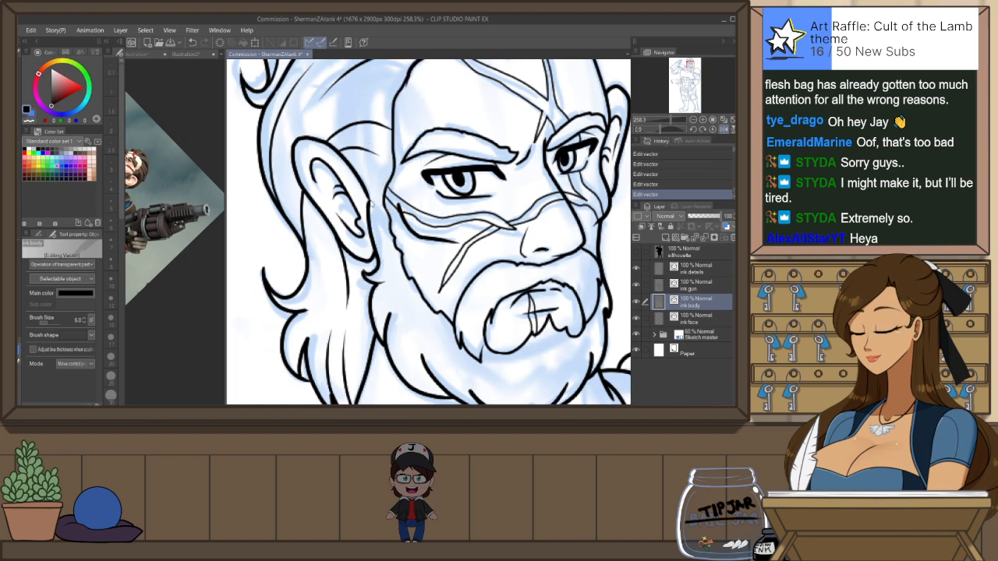
Adjust the front edge of the nearer ear's outline by editing its vector control point
{"action": "left_click", "coordinate": [374, 207]}
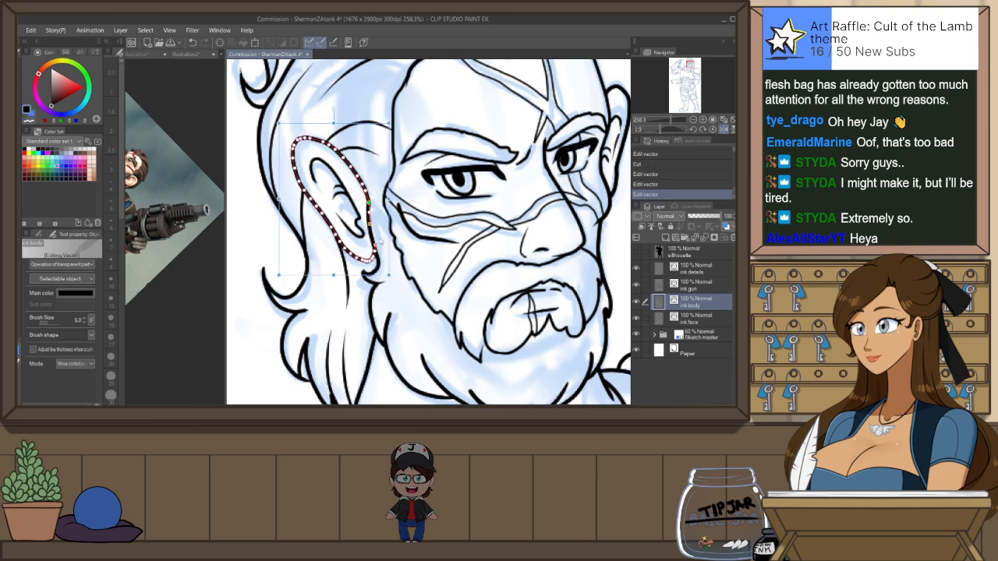
{"action": "scroll", "coordinate": [379, 234], "scroll_direction": "down", "scroll_amount": 2}
{"action": "scroll", "coordinate": [376, 191], "scroll_direction": "down", "scroll_amount": 5}
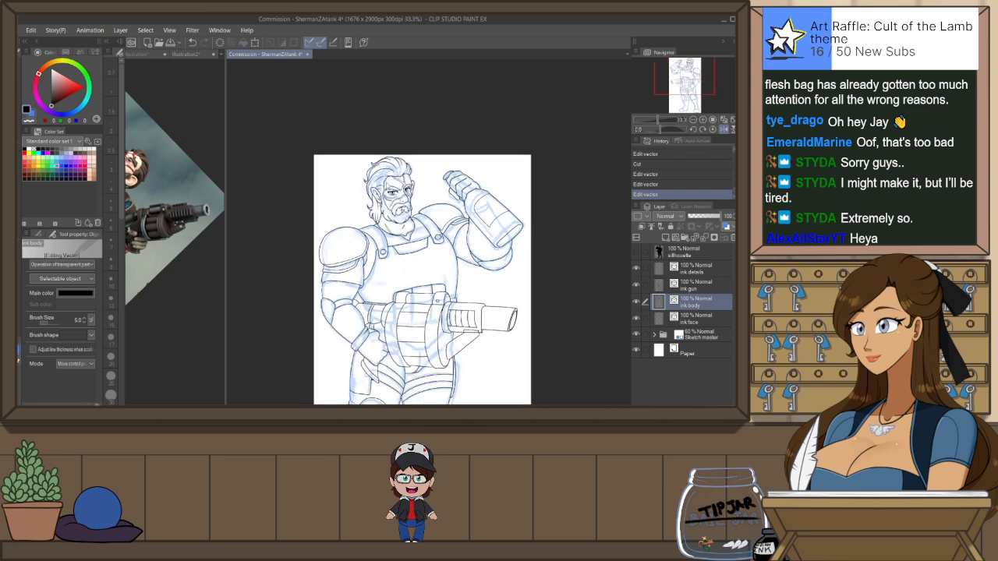
{"action": "scroll", "coordinate": [388, 212], "scroll_direction": "down", "scroll_amount": 1}
{"action": "scroll", "coordinate": [394, 230], "scroll_direction": "up", "scroll_amount": 3}
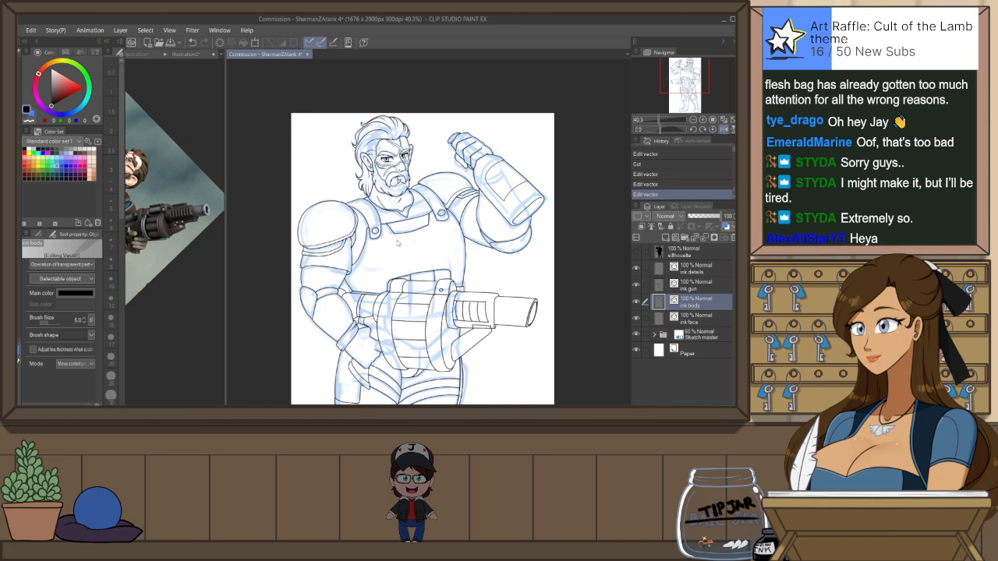
{"action": "scroll", "coordinate": [367, 197], "scroll_direction": "up", "scroll_amount": 2}
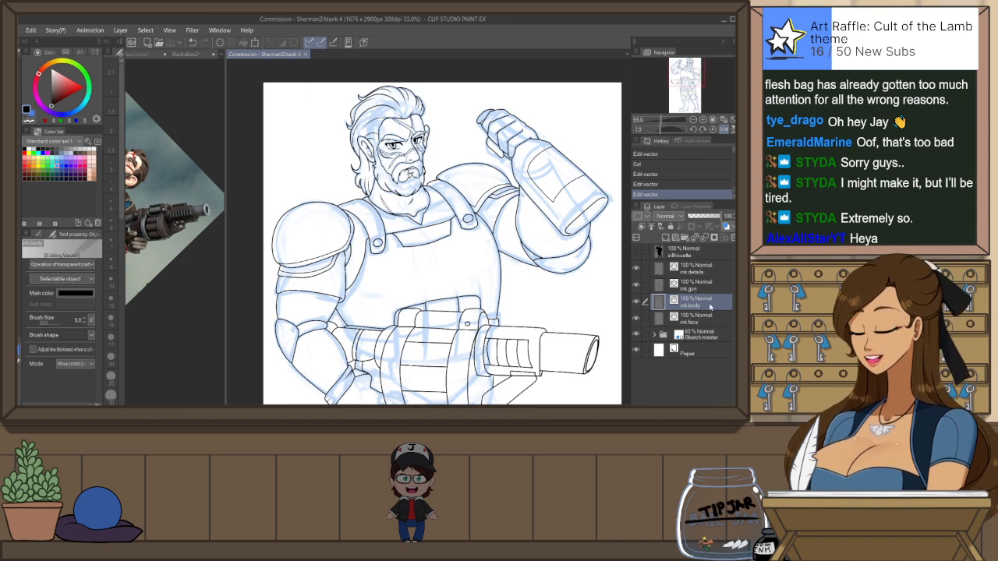
Reshape the edge of the shoulder strap below the nearer ear with the Pinch vector line tool
{"action": "key", "text": "y"}
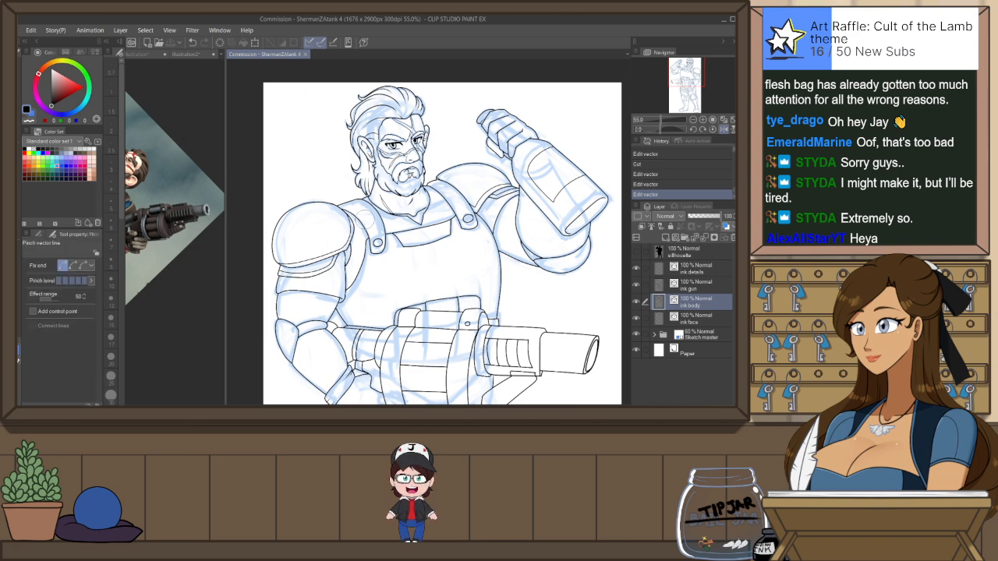
{"action": "left_click_drag", "start_coordinate": [374, 221], "coordinate": [384, 223]}
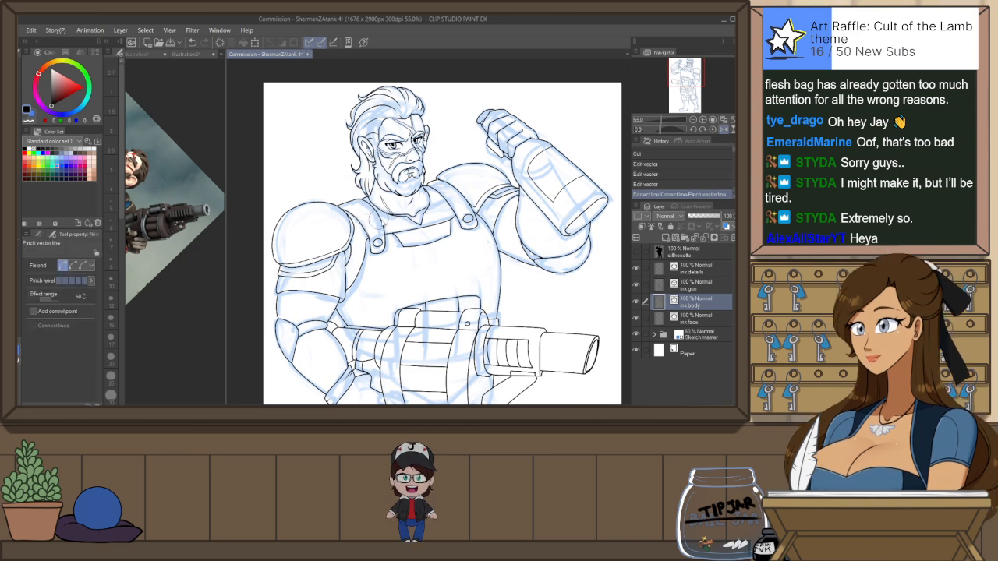
{"action": "key", "text": "ctrl+z"}
{"action": "key", "text": "ctrl+y"}
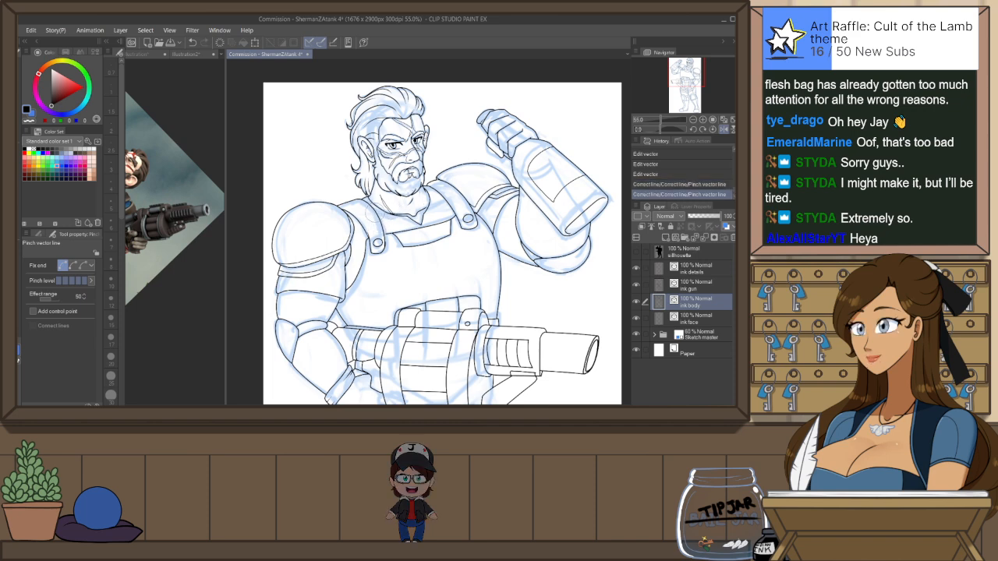
Adjust the rounded end outline and the long edge line of that shoulder strap so they join cleanly
{"action": "scroll", "coordinate": [379, 204], "scroll_direction": "up", "scroll_amount": 4}
{"action": "scroll", "coordinate": [373, 212], "scroll_direction": "up", "scroll_amount": 2}
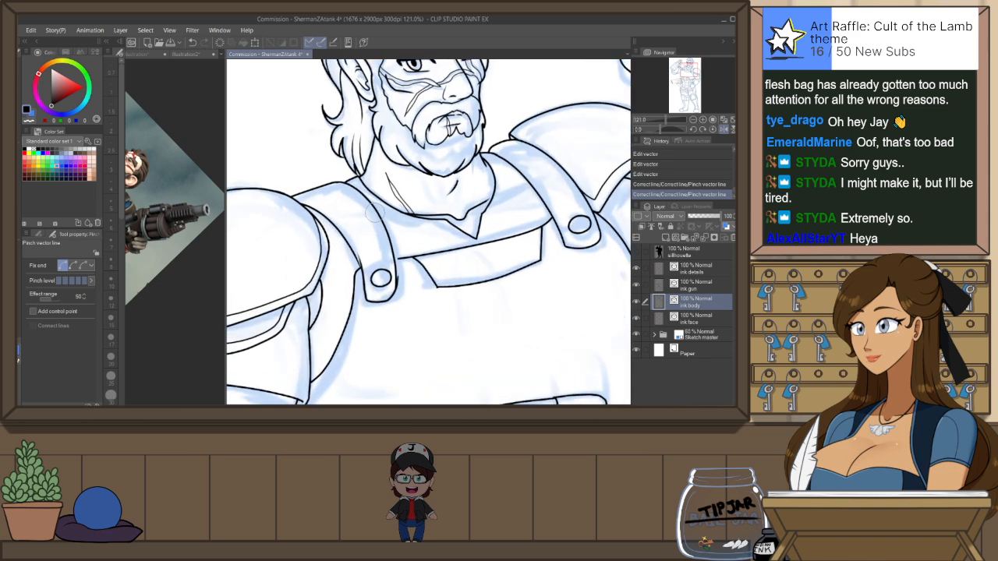
{"action": "key", "text": "o"}
{"action": "left_click", "coordinate": [395, 299]}
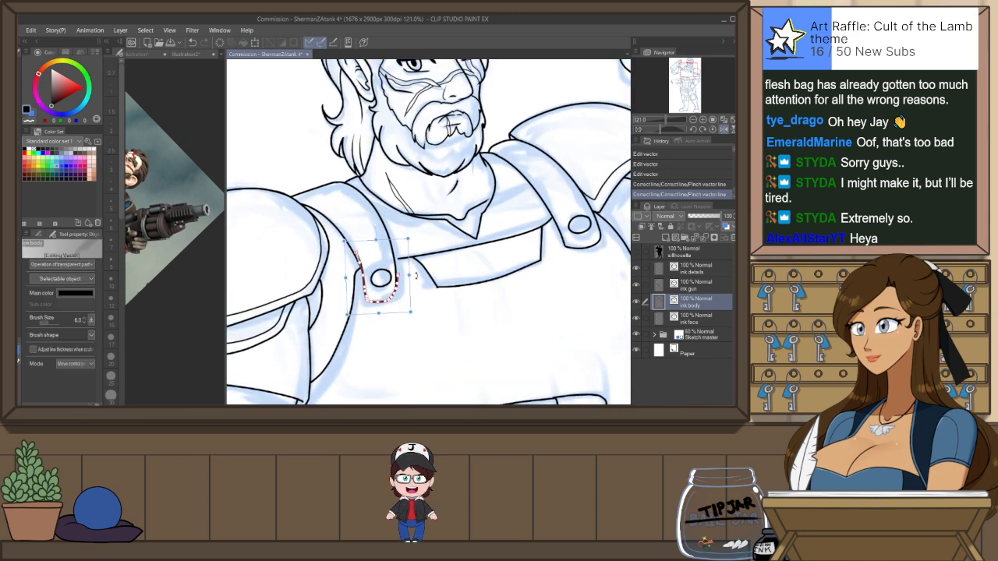
{"action": "left_click", "coordinate": [413, 302]}
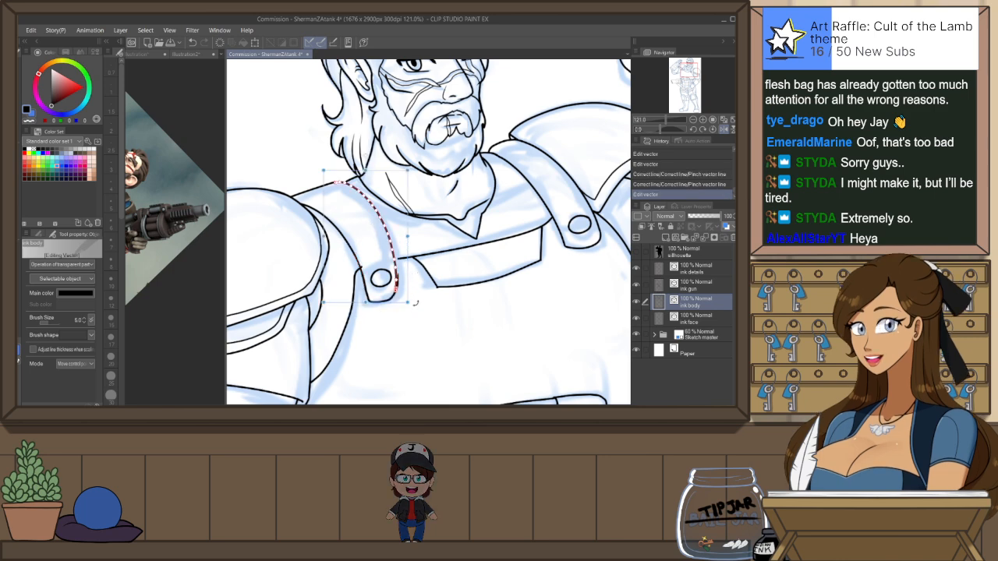
{"action": "left_click_drag", "start_coordinate": [413, 302], "coordinate": [409, 300]}
{"action": "left_click", "coordinate": [436, 283]}
Narrow the upper chest trim line to end at the shoulder strap and erase the excess ink at the strap's edge
{"action": "key", "text": "h"}
{"action": "left_click", "coordinate": [461, 261]}
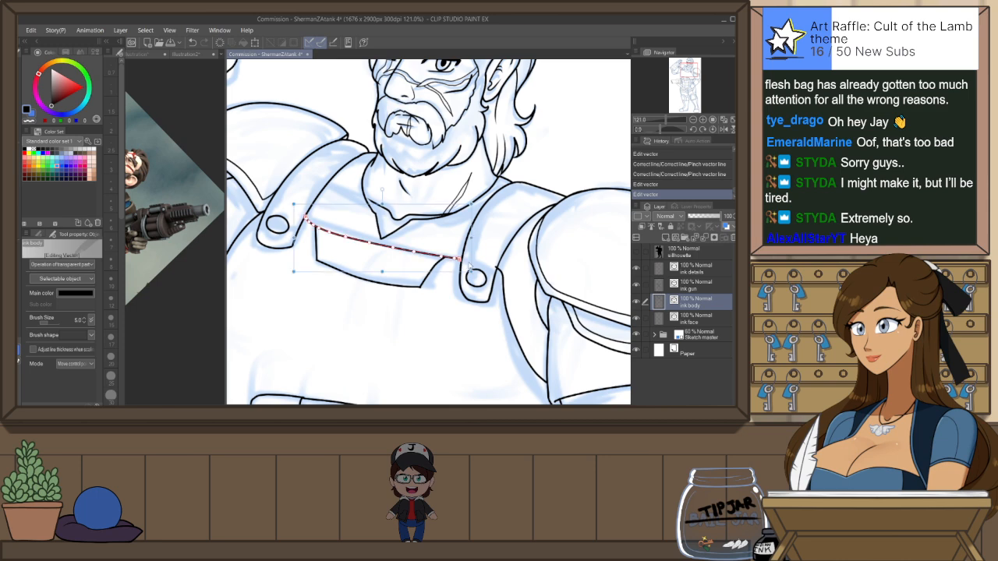
{"action": "left_click_drag", "start_coordinate": [471, 238], "coordinate": [467, 237]}
{"action": "key", "text": "e"}
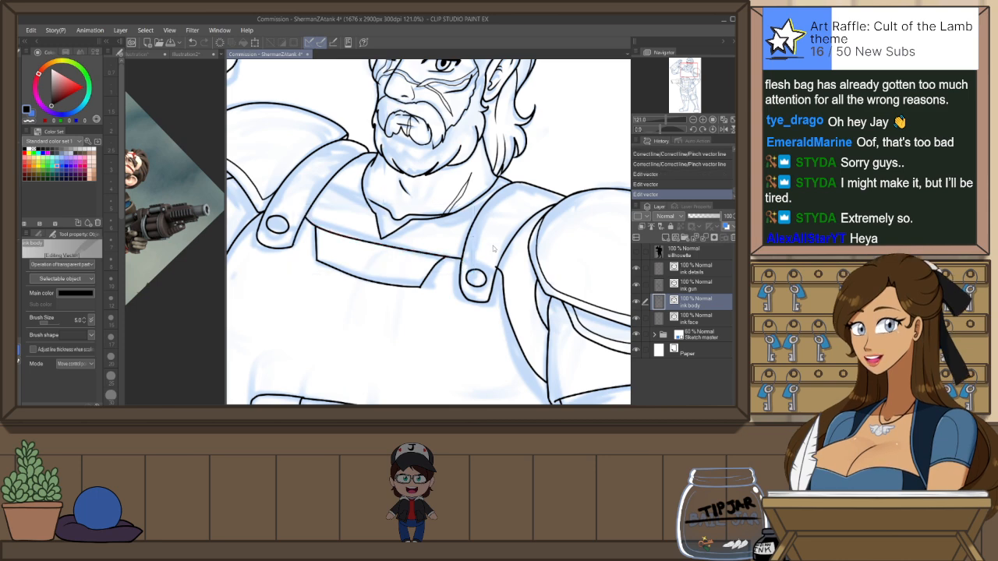
{"action": "left_click", "coordinate": [495, 262]}
{"action": "left_click", "coordinate": [494, 272]}
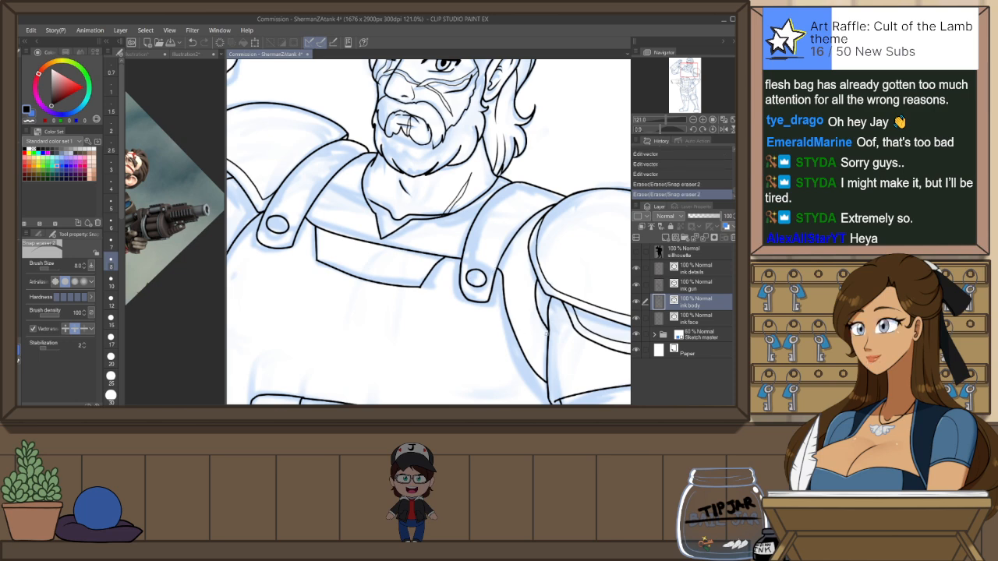
Hide the Sketch master folder and display the full-body armored reference character beside the commission
{"action": "scroll", "coordinate": [364, 248], "scroll_direction": "down", "scroll_amount": 6}
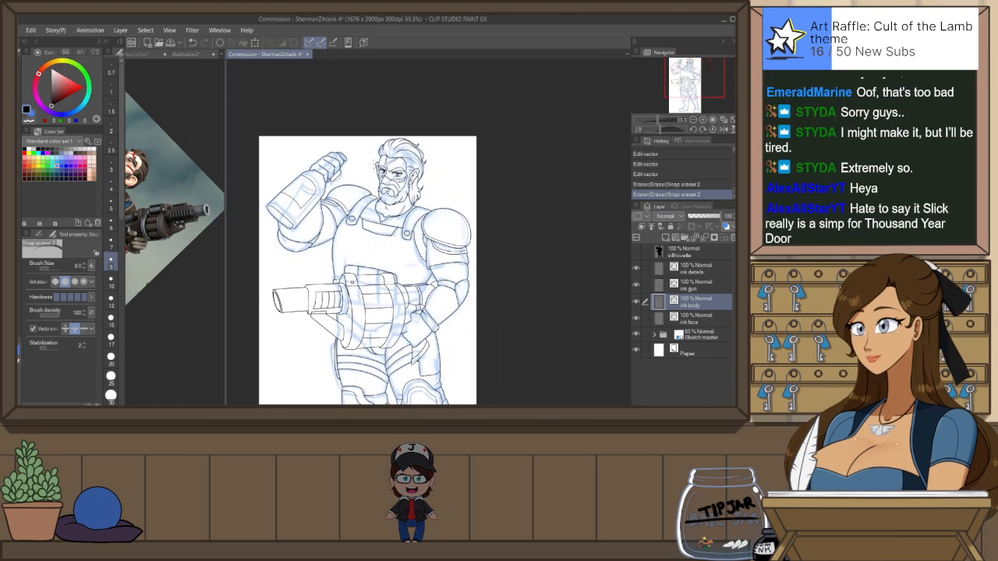
{"action": "scroll", "coordinate": [396, 134], "scroll_direction": "down", "scroll_amount": 2}
{"action": "scroll", "coordinate": [384, 248], "scroll_direction": "up", "scroll_amount": 2}
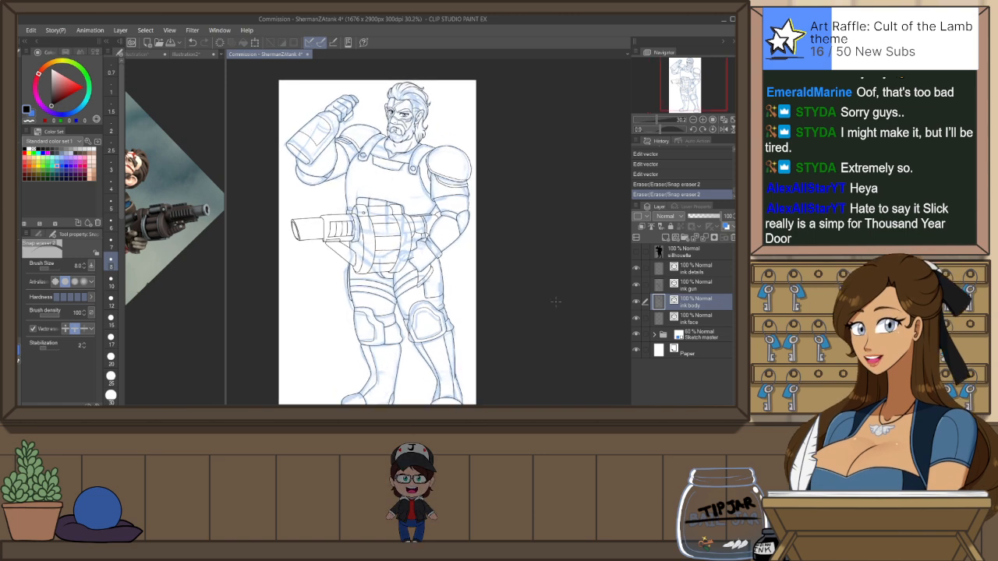
{"action": "left_click", "coordinate": [636, 336]}
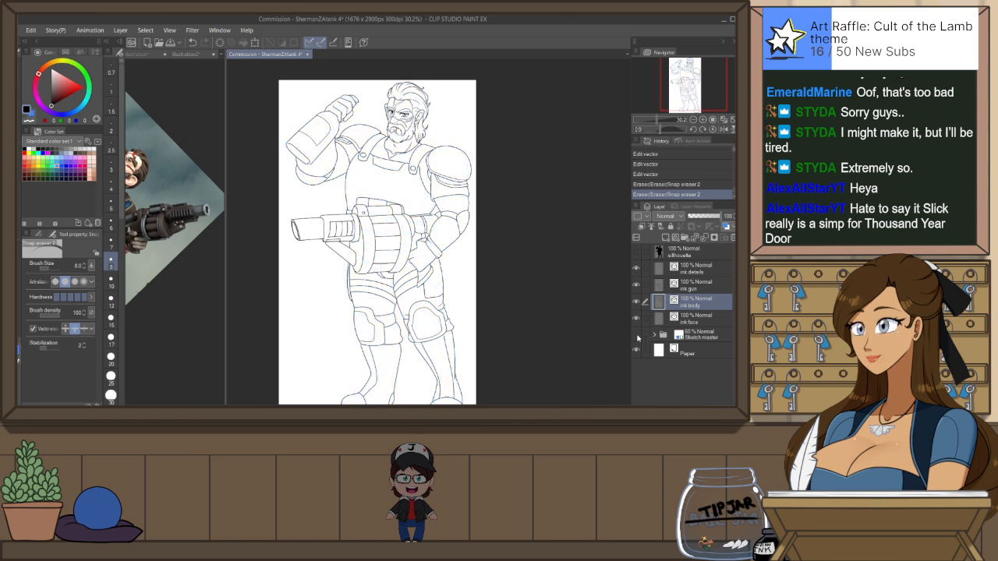
{"action": "scroll", "coordinate": [581, 221], "scroll_direction": "down", "scroll_amount": 1}
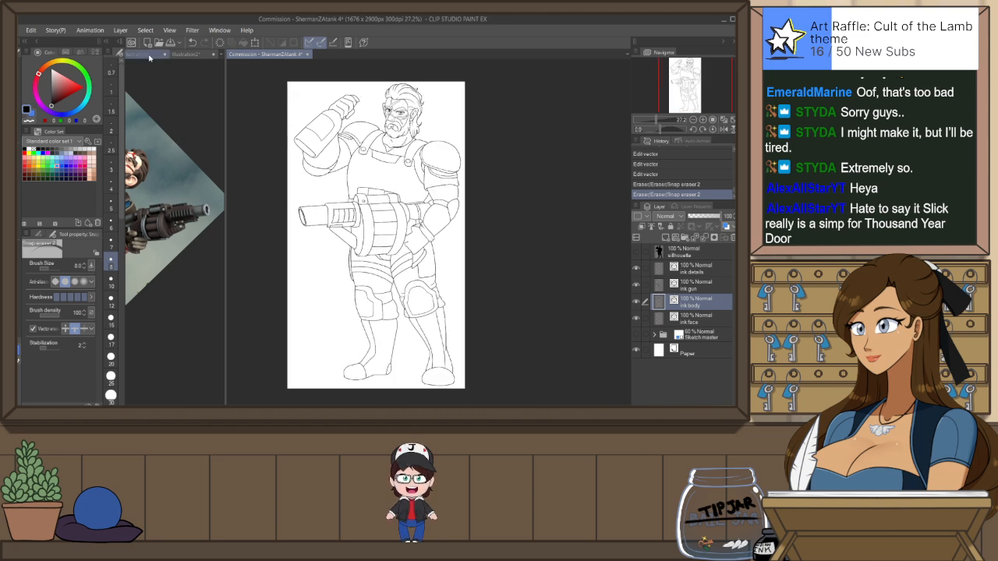
{"action": "left_click", "coordinate": [150, 56]}
{"action": "left_click", "coordinate": [264, 54]}
Ink the cross lines of two buckles over the thigh straps below the gripping hand, using the G-Pen at size 5
{"action": "scroll", "coordinate": [387, 269], "scroll_direction": "up", "scroll_amount": 4}
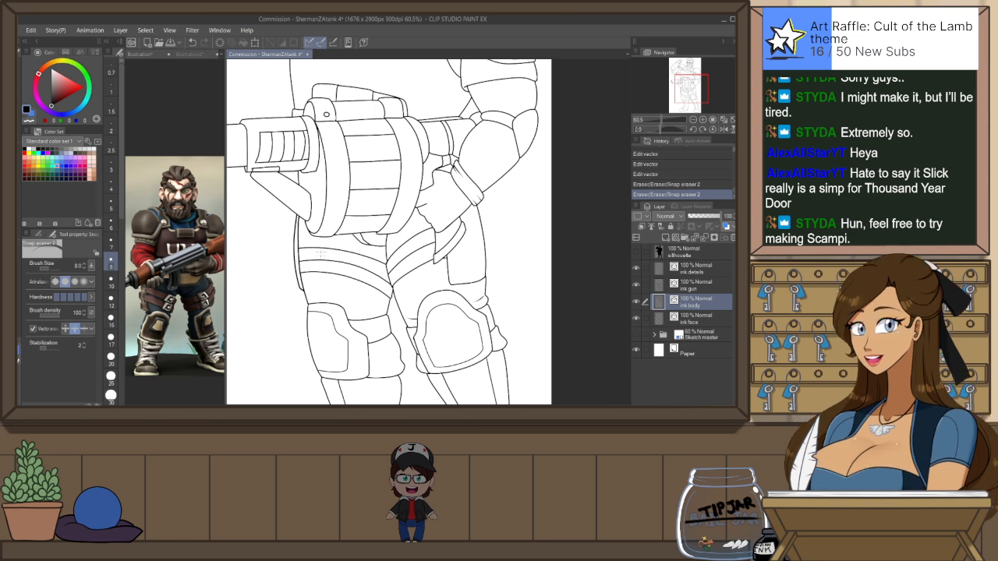
{"action": "key", "text": "p"}
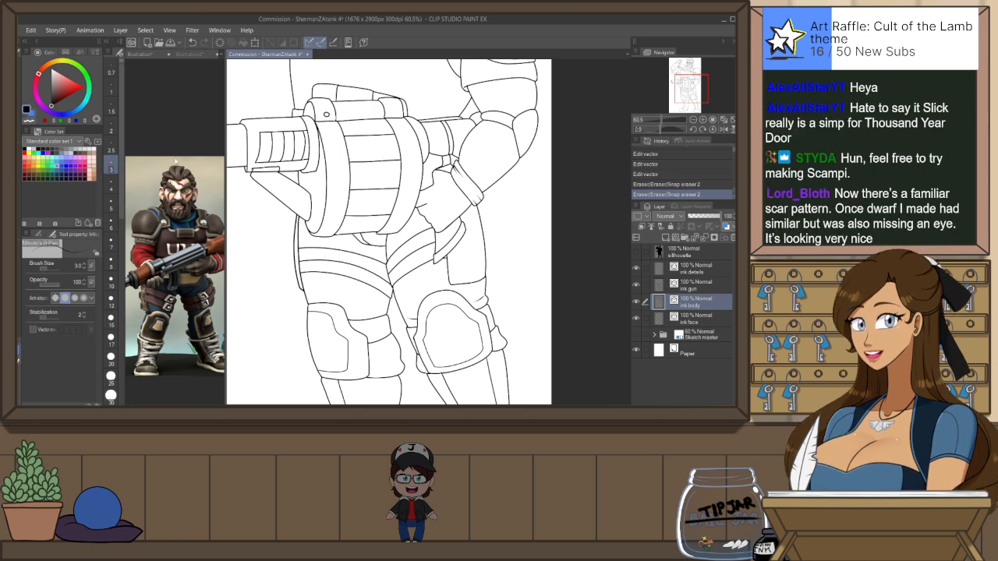
{"action": "left_click", "coordinate": [111, 201]}
{"action": "key", "text": "ctrl+alt+0"}
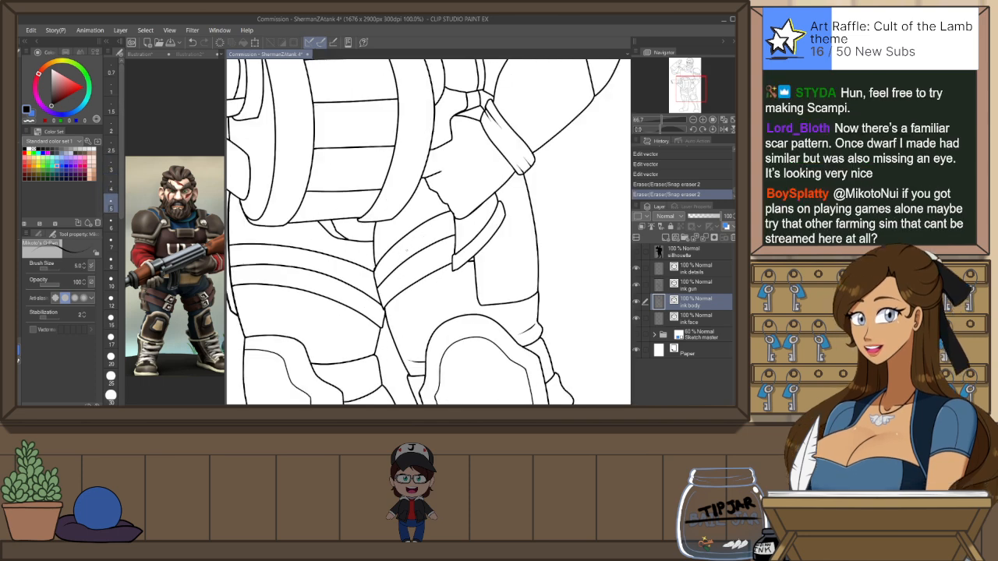
{"action": "key", "text": "ctrl+plus"}
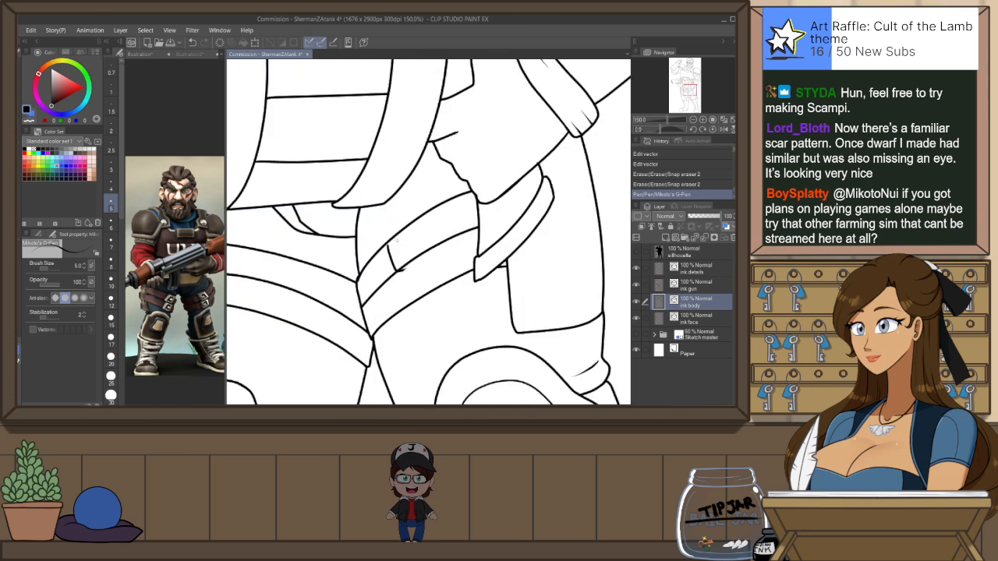
{"action": "key", "text": "ctrl+z"}
{"action": "left_click_drag", "start_coordinate": [387, 244], "coordinate": [394, 265]}
{"action": "mouse_move", "coordinate": [406, 229]}
{"action": "left_mouse_down"}
{"action": "mouse_move", "coordinate": [399, 241]}
{"action": "mouse_move", "coordinate": [413, 249]}
{"action": "left_mouse_up"}
{"action": "key", "text": "ctrl+z"}
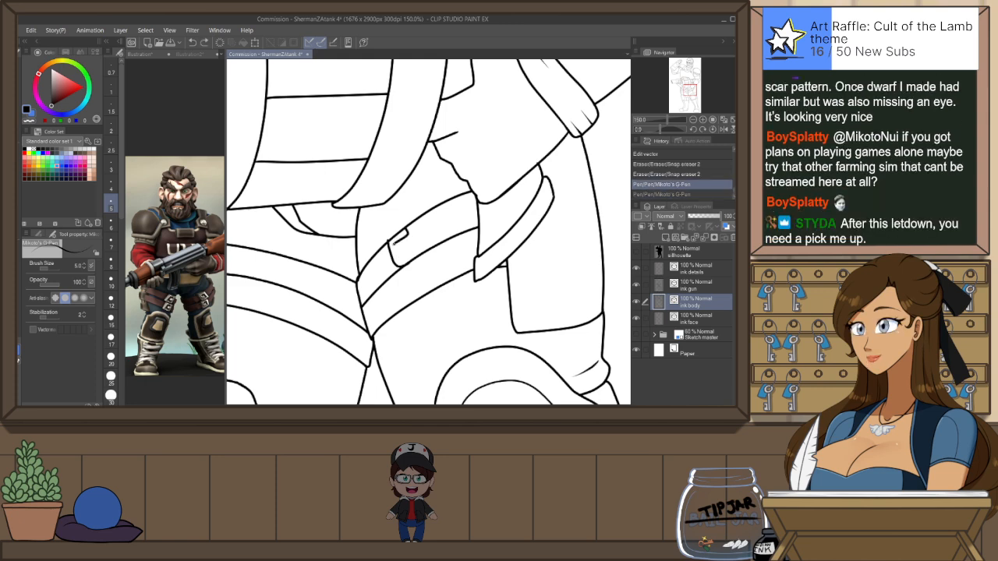
{"action": "key", "text": "ctrl+z"}
{"action": "left_click_drag", "start_coordinate": [426, 214], "coordinate": [433, 280]}
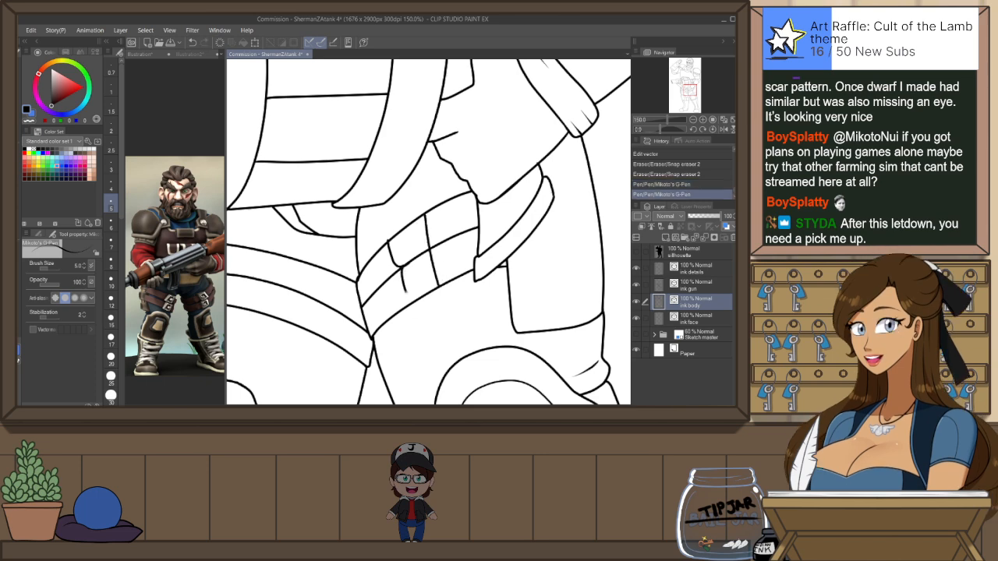
{"action": "left_click_drag", "start_coordinate": [401, 269], "coordinate": [406, 299]}
Erase the cross line ends that overshoot the edges of the thigh straps
{"action": "key", "text": "e"}
{"action": "left_click", "coordinate": [387, 239]}
{"action": "left_click", "coordinate": [387, 238]}
Ink the inner frame outlines of both buckles on the thigh straps
{"action": "key", "text": "p"}
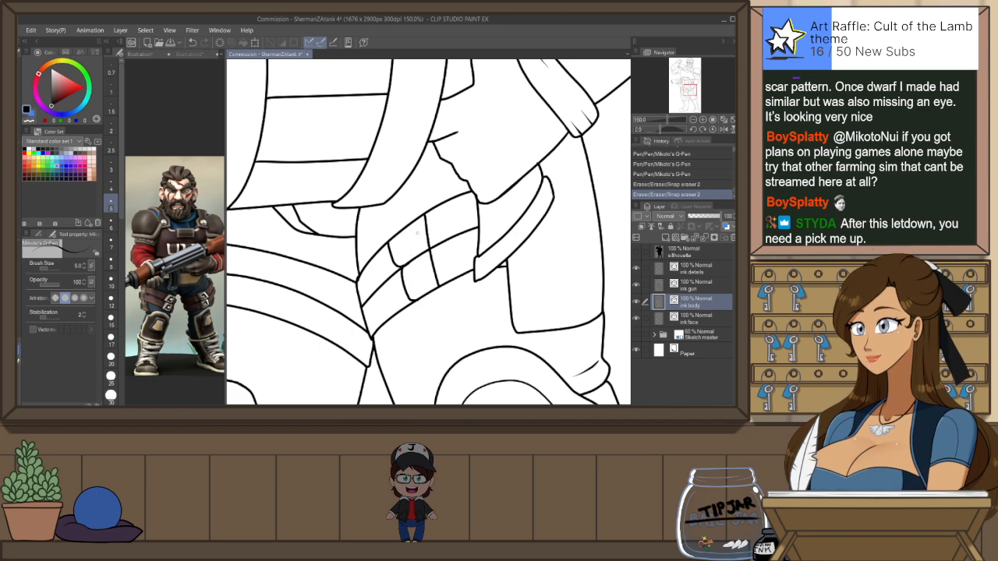
{"action": "key", "text": "ctrl+z"}
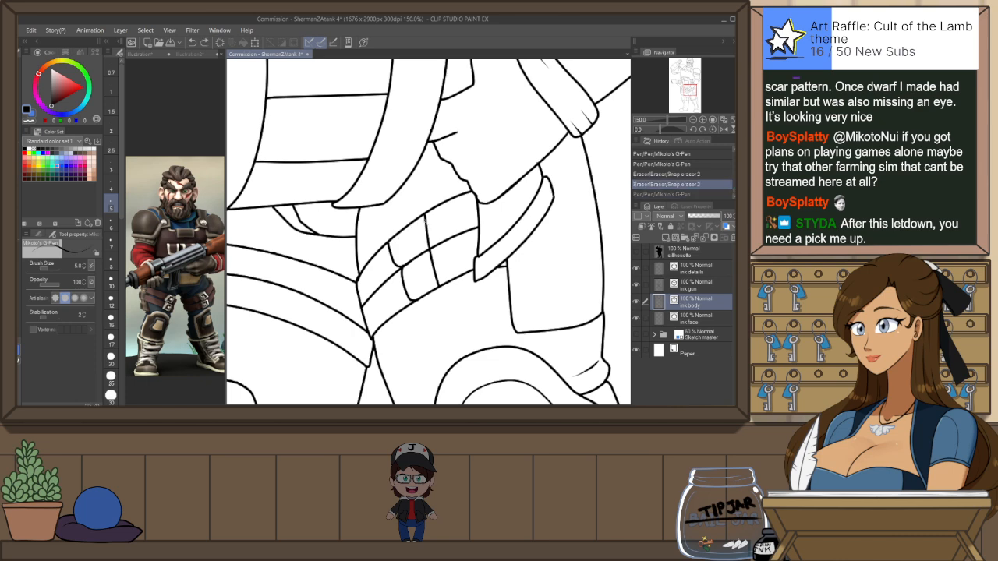
{"action": "left_click_drag", "start_coordinate": [399, 240], "coordinate": [423, 226]}
{"action": "key", "text": "ctrl+z"}
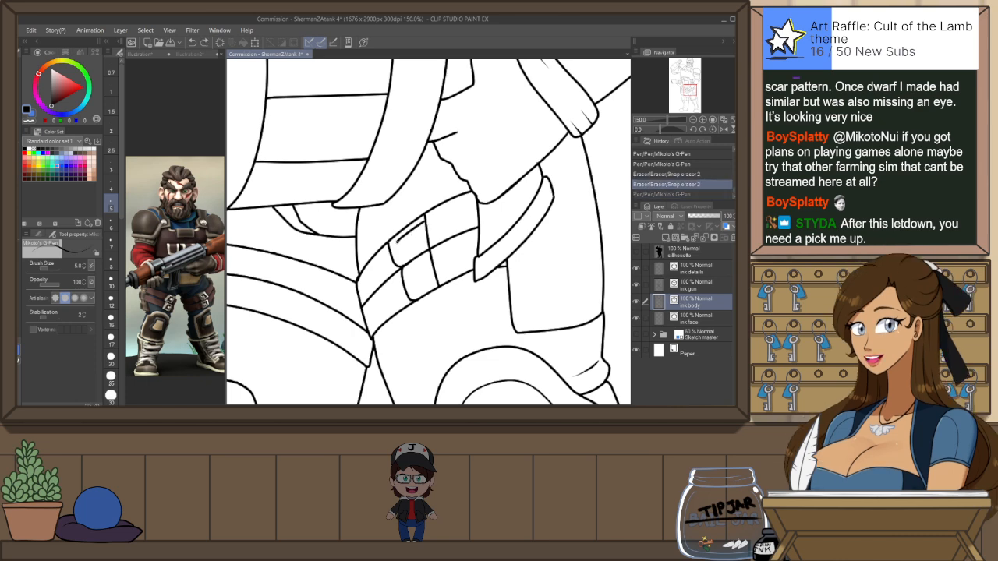
{"action": "left_click_drag", "start_coordinate": [399, 258], "coordinate": [414, 248]}
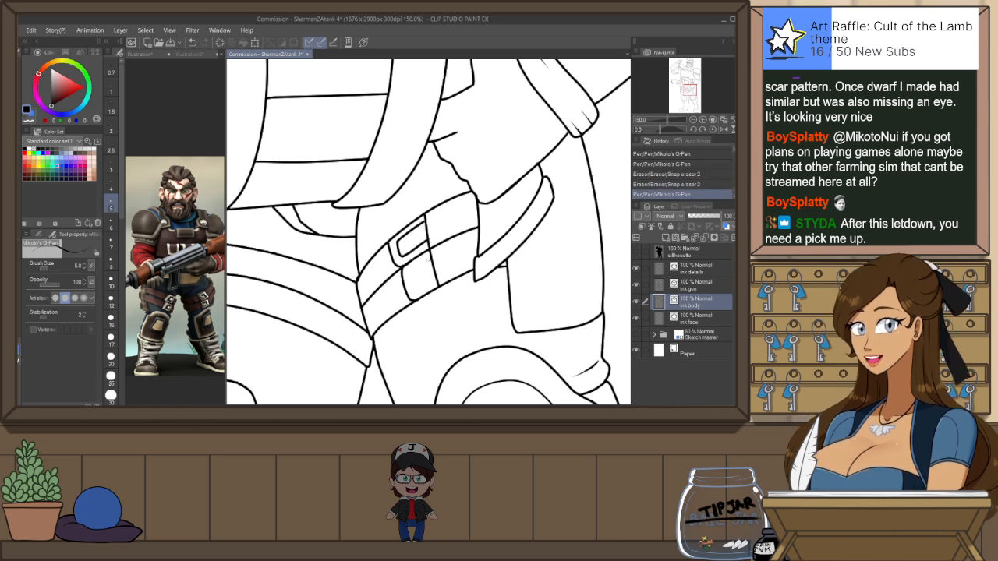
{"action": "key", "text": "ctrl+z"}
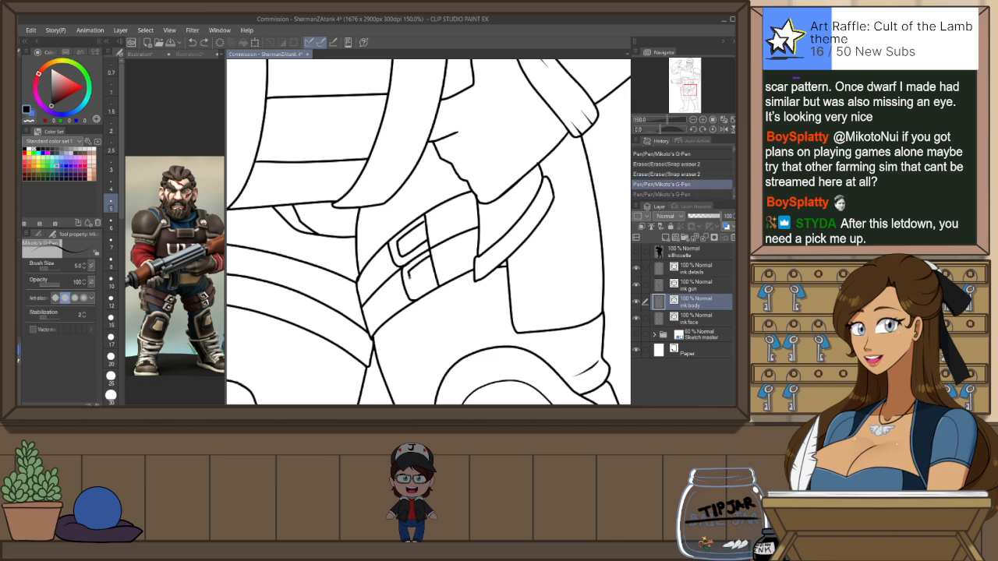
{"action": "left_click_drag", "start_coordinate": [409, 275], "coordinate": [427, 265]}
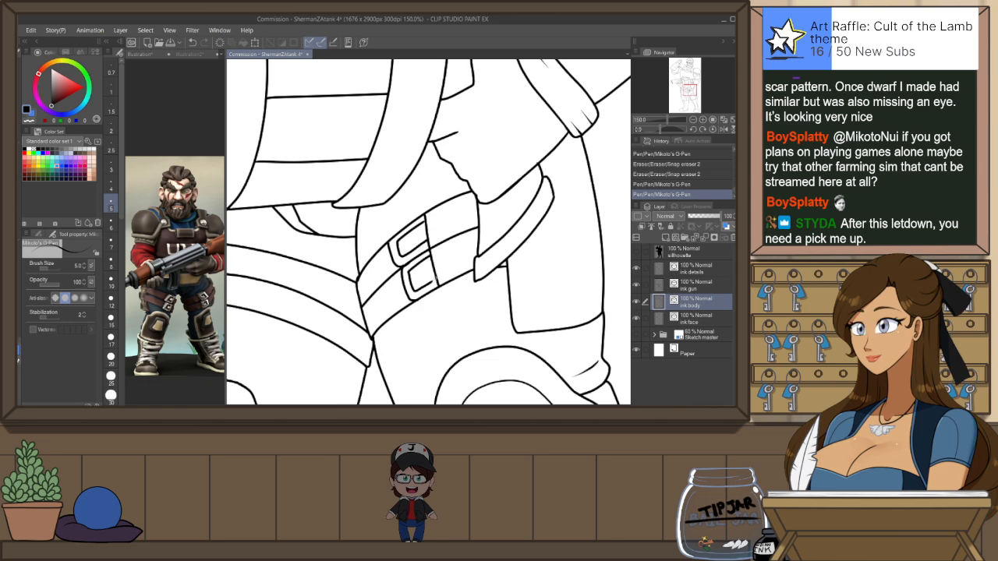
{"action": "key", "text": "ctrl+z"}
{"action": "key", "text": "ctrl+y"}
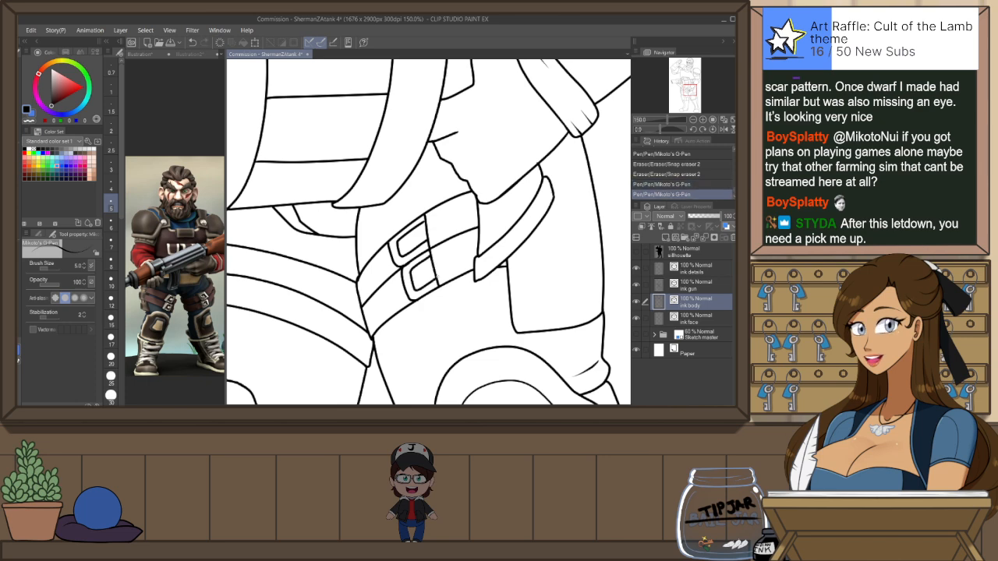
Ink the prongs on both thigh strap buckles and erase the frame lines that cross them
{"action": "left_click_drag", "start_coordinate": [429, 234], "coordinate": [452, 187]}
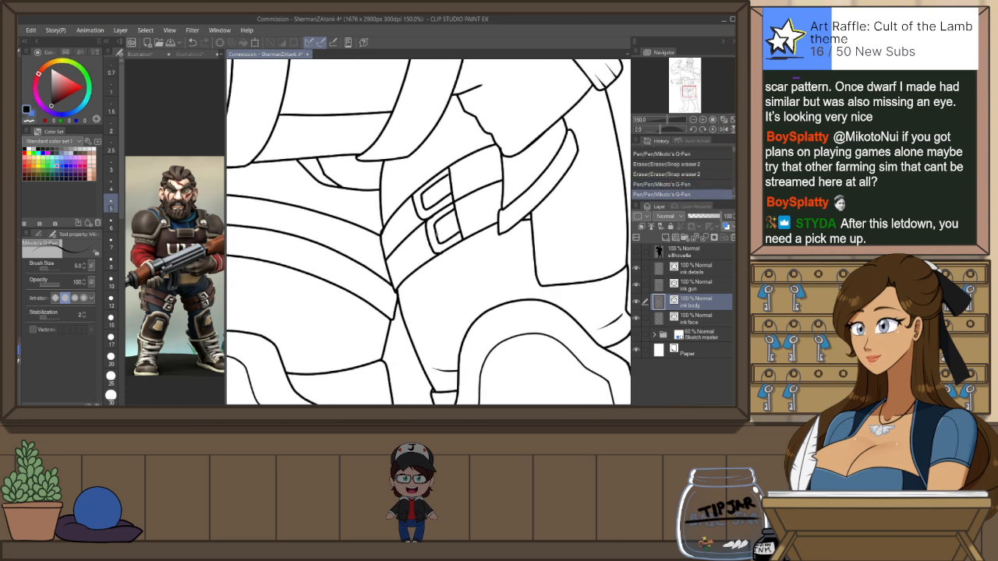
{"action": "key", "text": "ctrl+z"}
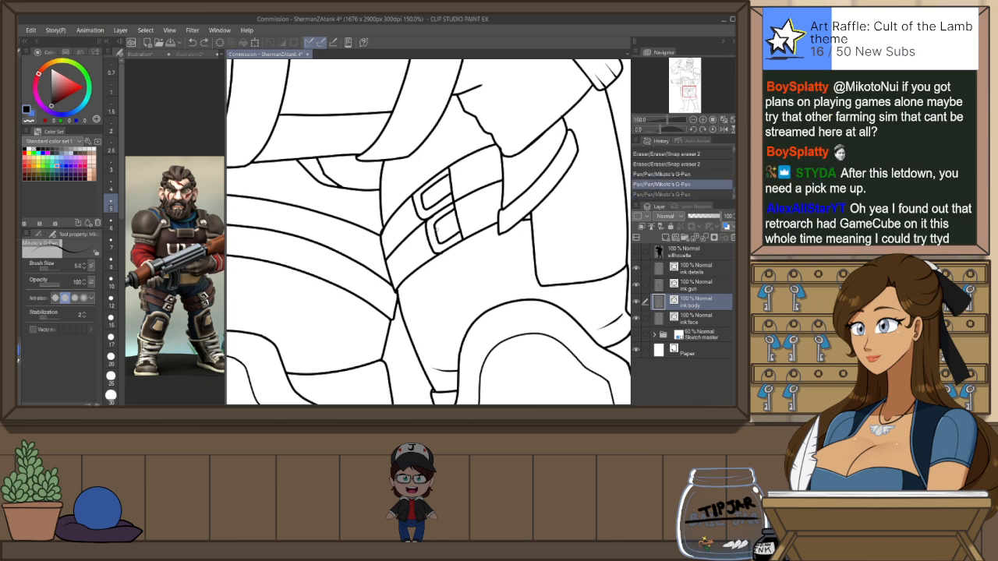
{"action": "key", "text": "ctrl+y"}
{"action": "left_click_drag", "start_coordinate": [408, 212], "coordinate": [425, 199]}
{"action": "key", "text": "e"}
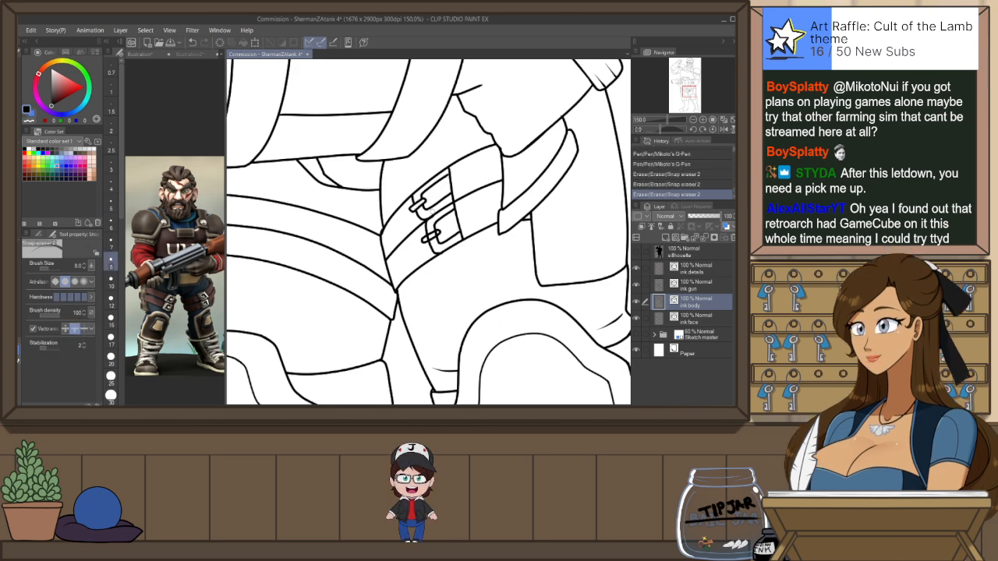
{"action": "left_click_drag", "start_coordinate": [433, 235], "coordinate": [441, 229]}
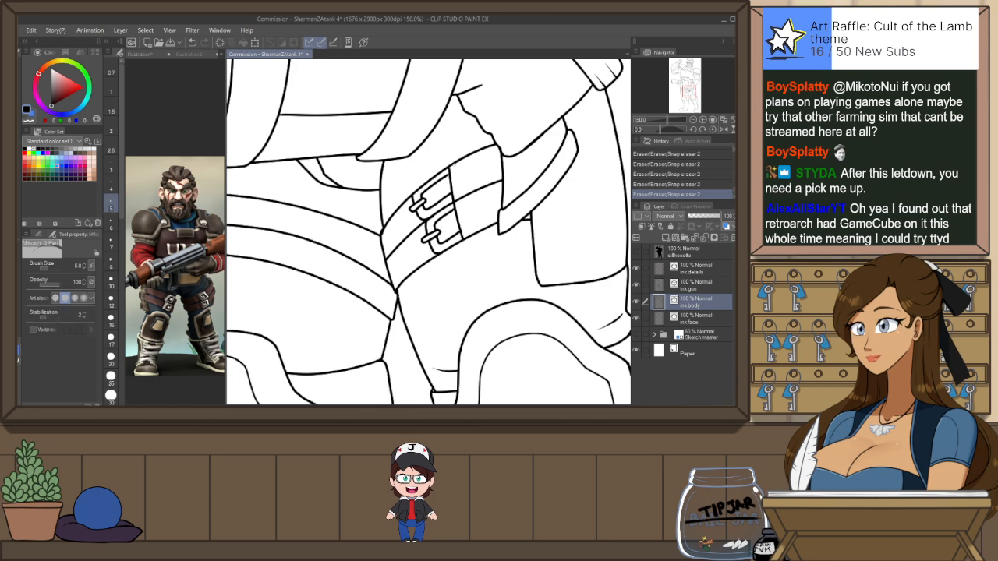
Ink a second line across both straps beside the buckles and trim its ends to the strap edges
{"action": "key", "text": "p"}
{"action": "left_click_drag", "start_coordinate": [457, 165], "coordinate": [468, 238]}
{"action": "key", "text": "e"}
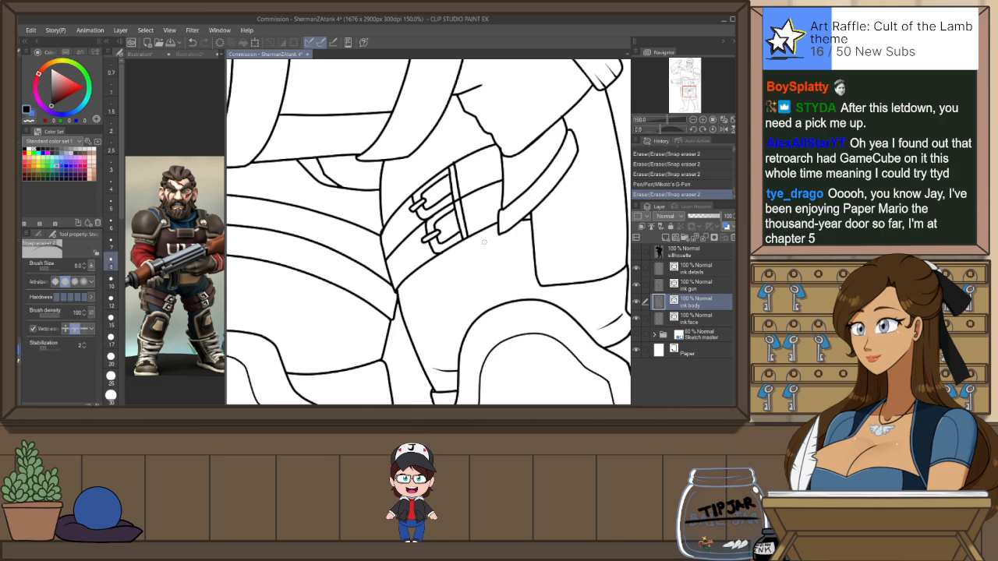
Flip the canvas view horizontally and ink a buckle cross line over the two straps on the other thigh
{"action": "scroll", "coordinate": [484, 243], "scroll_direction": "down", "scroll_amount": 2}
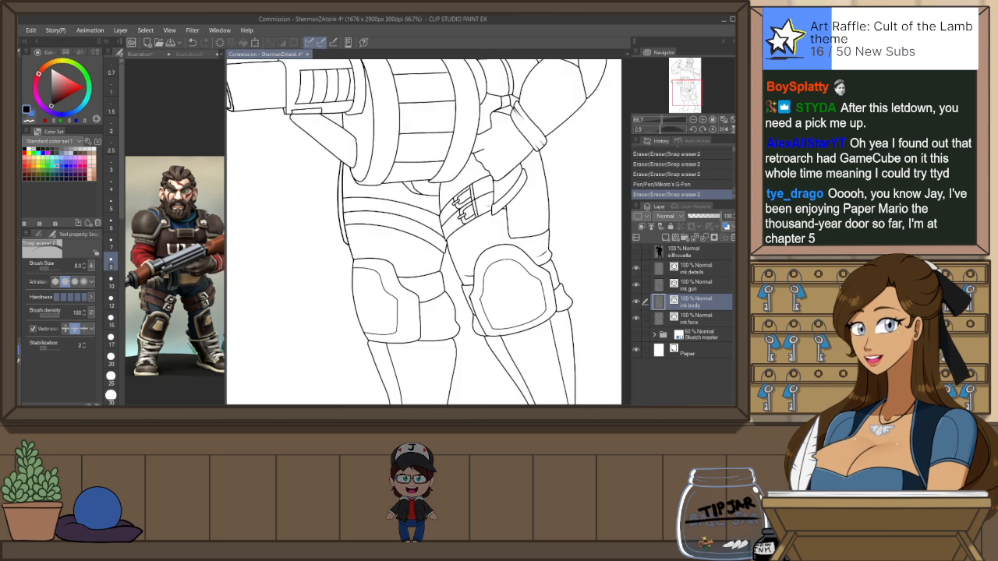
{"action": "key", "text": "h"}
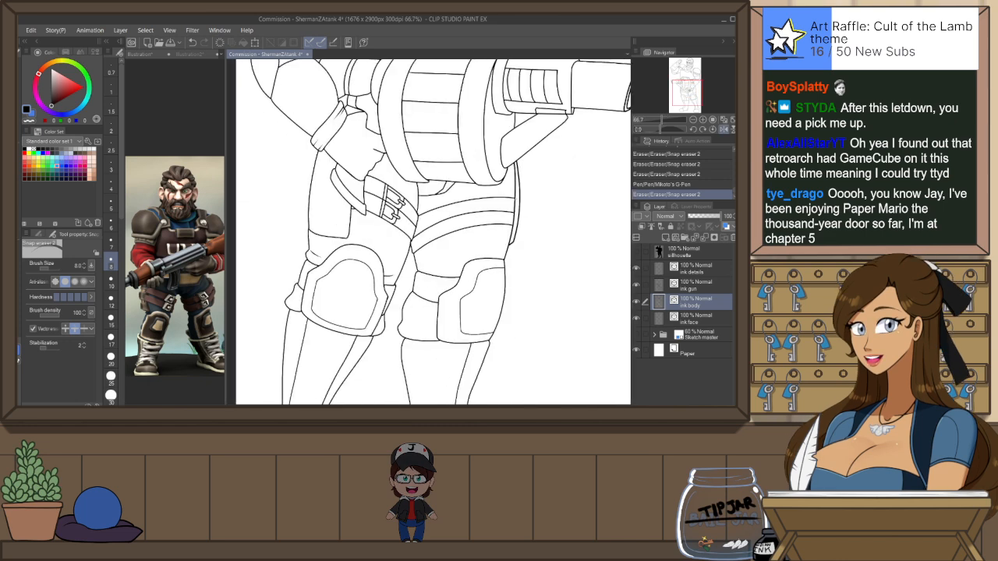
{"action": "key", "text": "p"}
{"action": "scroll", "coordinate": [477, 204], "scroll_direction": "up", "scroll_amount": 1}
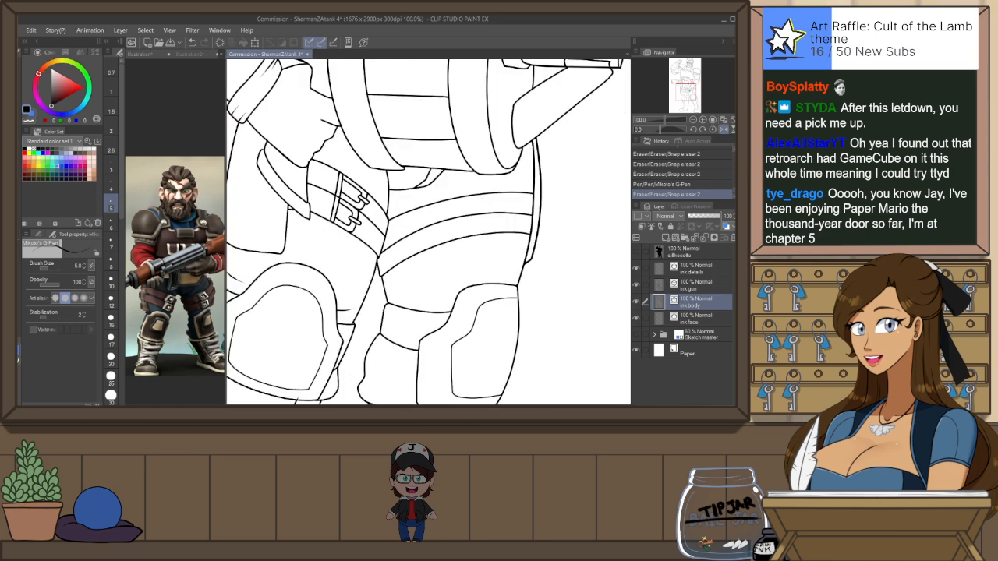
{"action": "left_click_drag", "start_coordinate": [489, 193], "coordinate": [489, 246]}
{"action": "left_click_drag", "start_coordinate": [464, 196], "coordinate": [463, 238]}
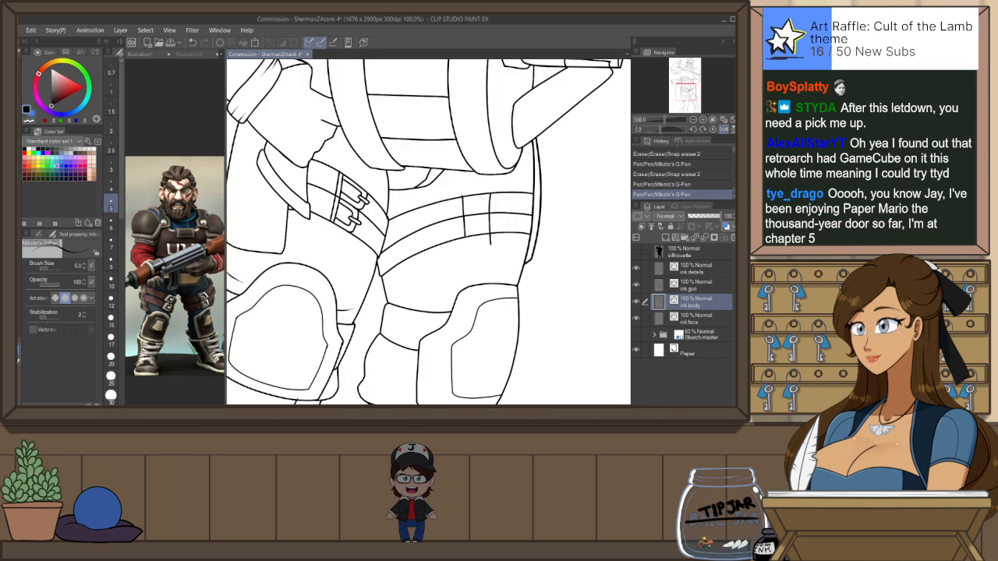
{"action": "scroll", "coordinate": [472, 203], "scroll_direction": "up", "scroll_amount": 1}
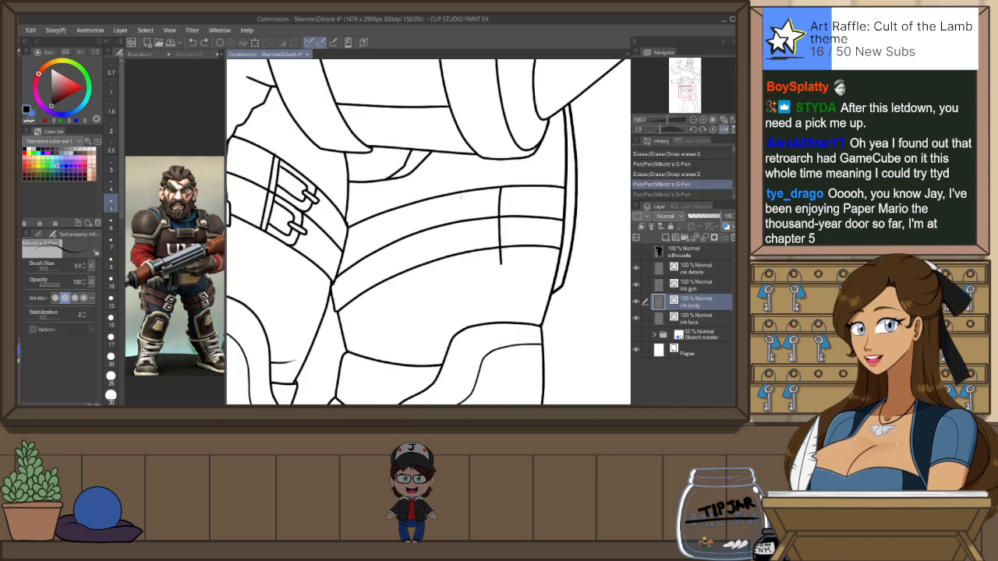
Ink the rounded outer ends of the two buckles on the other thigh's straps, redrawing strokes until they fit
{"action": "left_click_drag", "start_coordinate": [452, 219], "coordinate": [498, 218]}
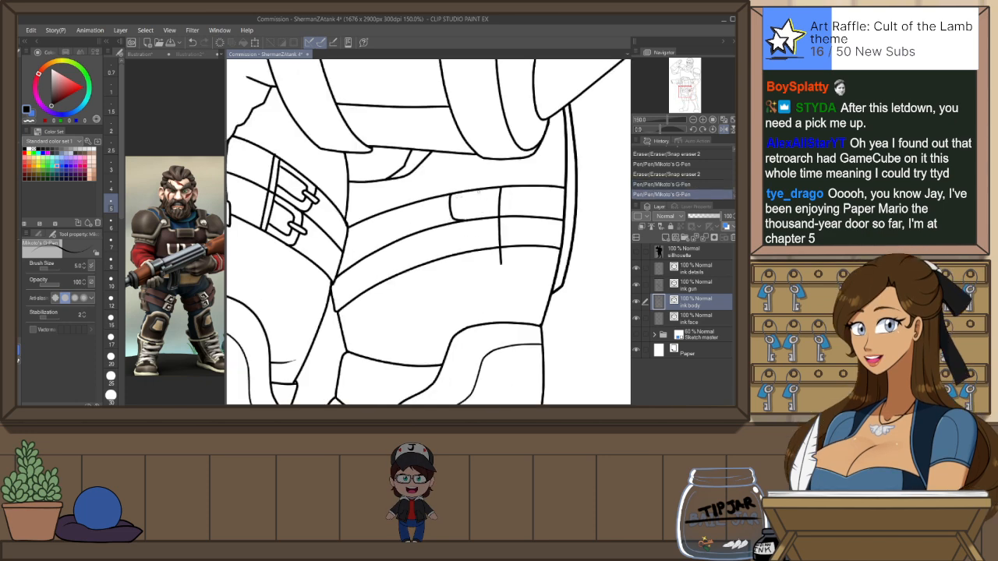
{"action": "scroll", "coordinate": [478, 191], "scroll_direction": "up", "scroll_amount": 1}
{"action": "key", "text": "ctrl+z"}
{"action": "left_click_drag", "start_coordinate": [452, 197], "coordinate": [460, 230]}
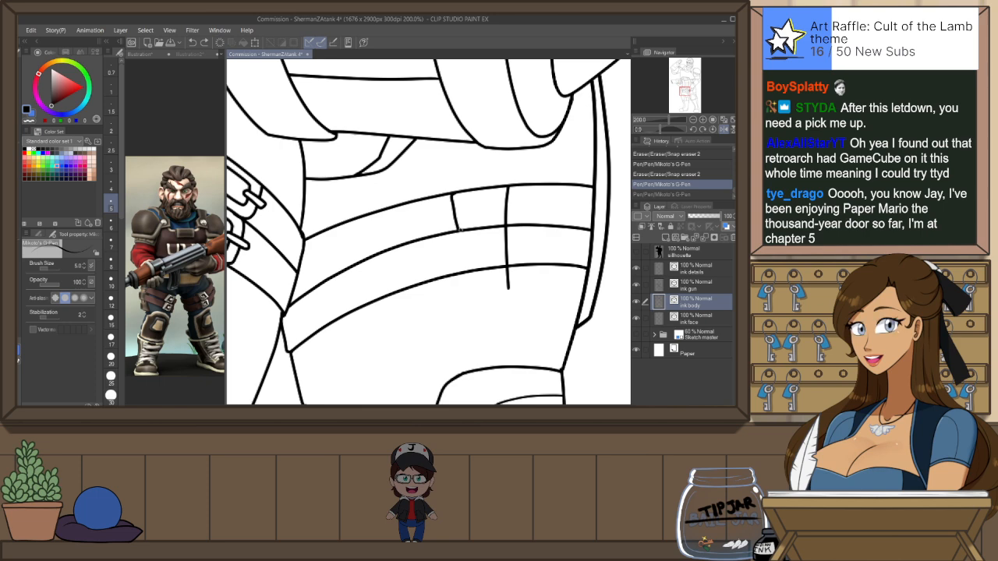
{"action": "key", "text": "ctrl+z"}
{"action": "left_click_drag", "start_coordinate": [452, 194], "coordinate": [456, 231]}
{"action": "key", "text": "ctrl+z"}
{"action": "left_click_drag", "start_coordinate": [452, 194], "coordinate": [467, 271]}
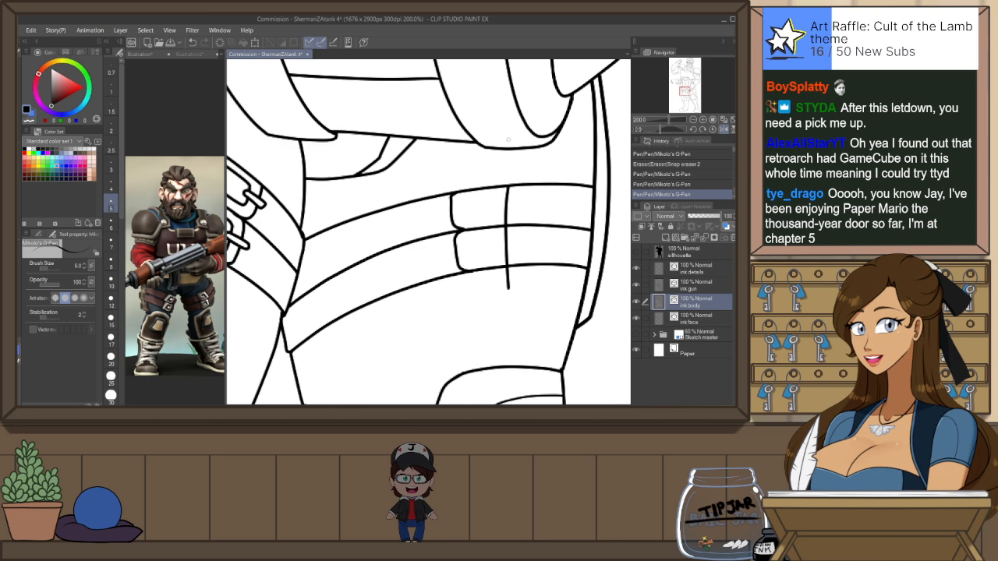
Rotate the canvas to suit the strokes and ink the inner frames and prongs of the other thigh's two buckles
{"action": "key", "text": "minus"}
{"action": "key", "text": "minus"}
{"action": "key", "text": "minus"}
{"action": "key", "text": "minus"}
{"action": "key", "text": "minus"}
{"action": "key", "text": "minus"}
{"action": "key", "text": "minus"}
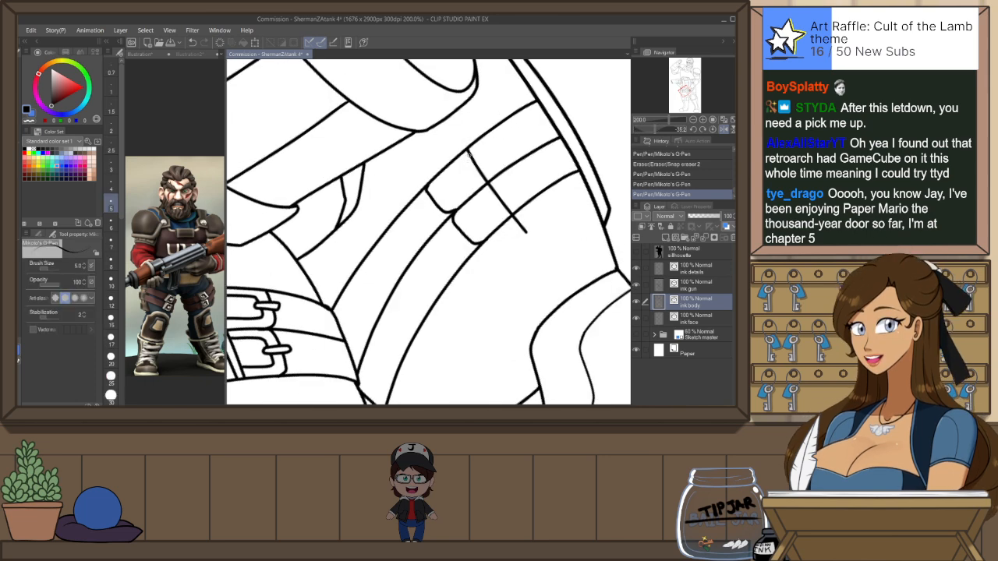
{"action": "key", "text": "ctrl+z"}
{"action": "mouse_move", "coordinate": [467, 159]}
{"action": "left_mouse_down"}
{"action": "mouse_move", "coordinate": [447, 175]}
{"action": "mouse_move", "coordinate": [479, 180]}
{"action": "left_mouse_up"}
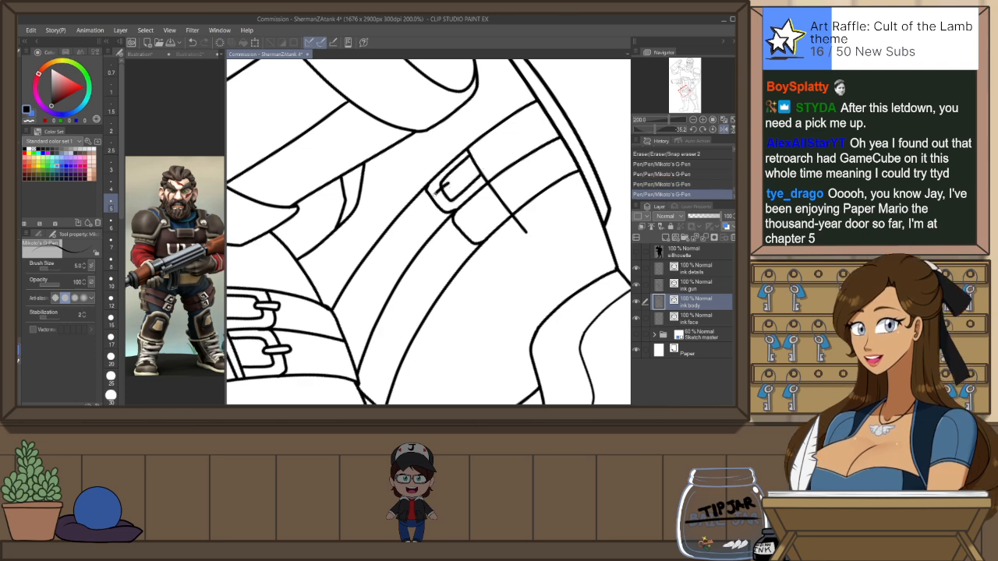
{"action": "mouse_move", "coordinate": [447, 186]}
{"action": "left_mouse_down"}
{"action": "mouse_move", "coordinate": [438, 198]}
{"action": "mouse_move", "coordinate": [480, 232]}
{"action": "mouse_move", "coordinate": [503, 215]}
{"action": "mouse_move", "coordinate": [473, 241]}
{"action": "mouse_move", "coordinate": [479, 216]}
{"action": "mouse_move", "coordinate": [457, 237]}
{"action": "left_mouse_up"}
{"action": "key", "text": "ctrl+z"}
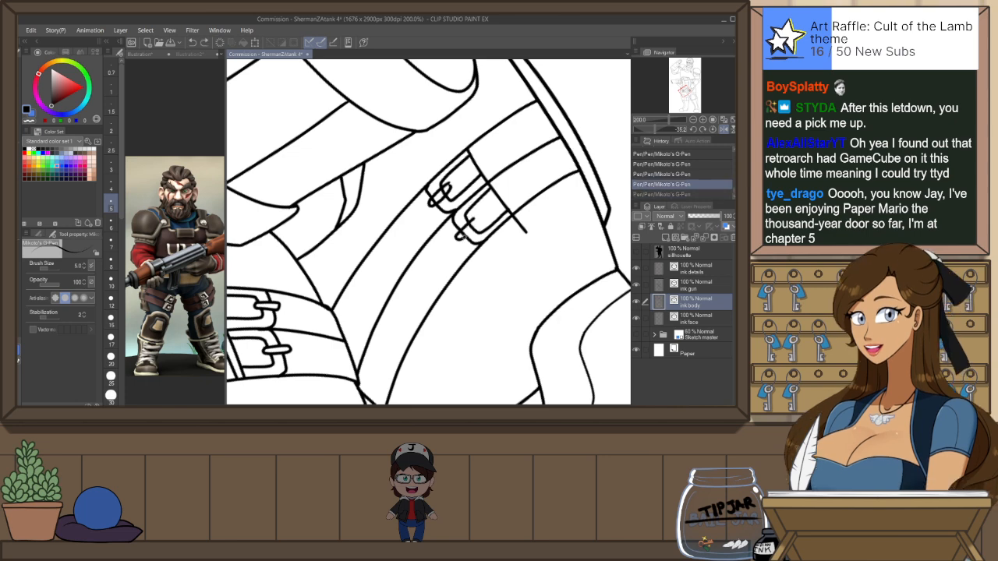
Erase the excess cross line beyond the lower buckle and reset the canvas rotation
{"action": "key", "text": "e"}
{"action": "left_click_drag", "start_coordinate": [525, 217], "coordinate": [523, 235]}
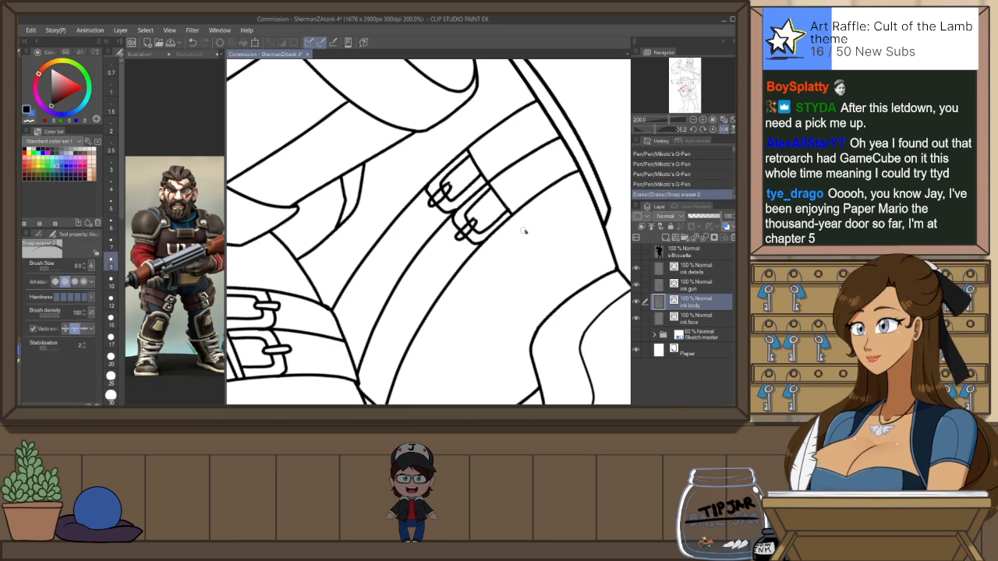
{"action": "key", "text": "ctrl+@"}
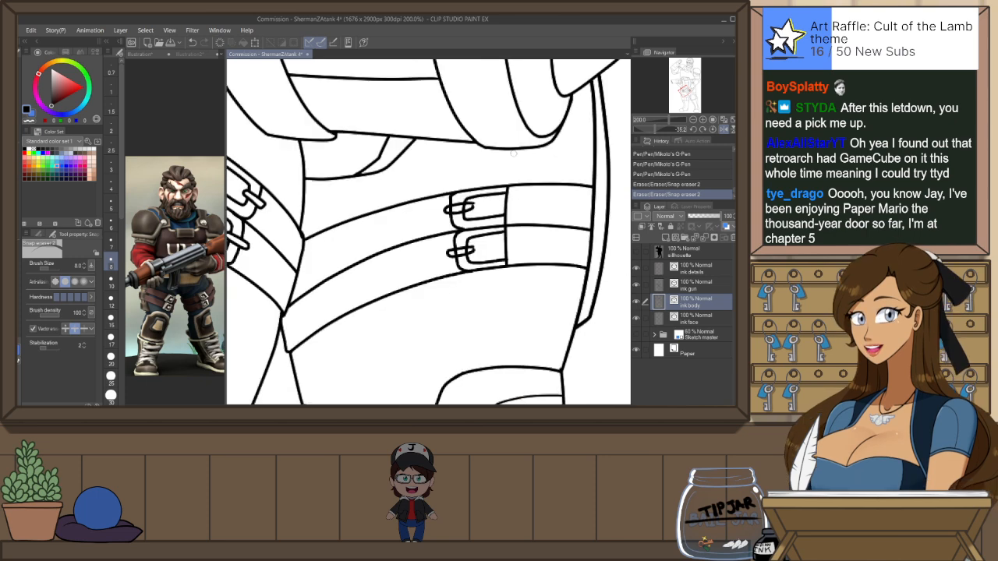
Ink a second cross line beside the two buckles' crossbar and erase its ends beyond the straps
{"action": "key", "text": "p"}
{"action": "left_click_drag", "start_coordinate": [516, 187], "coordinate": [513, 269]}
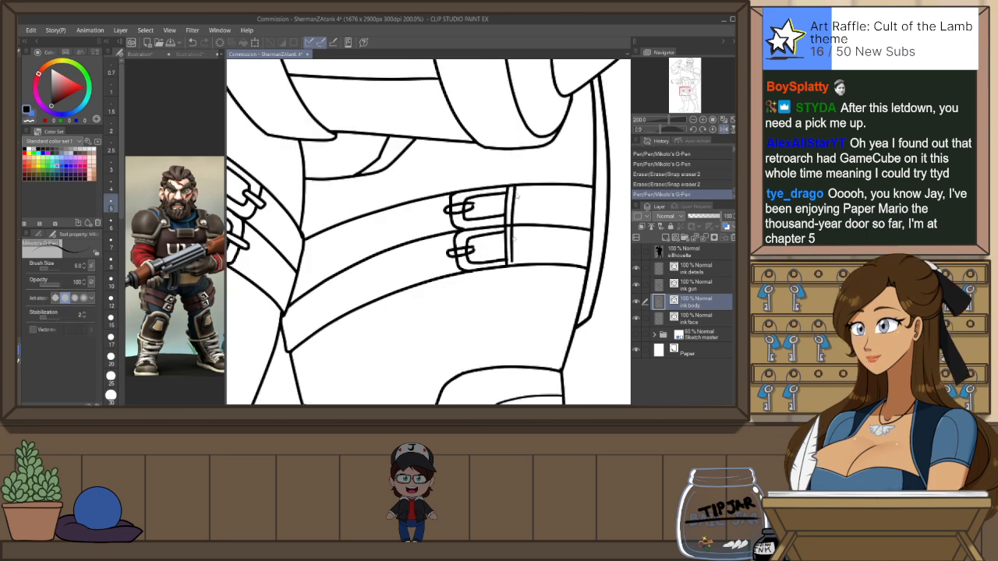
{"action": "key", "text": "e"}
{"action": "left_click_drag", "start_coordinate": [516, 179], "coordinate": [524, 182]}
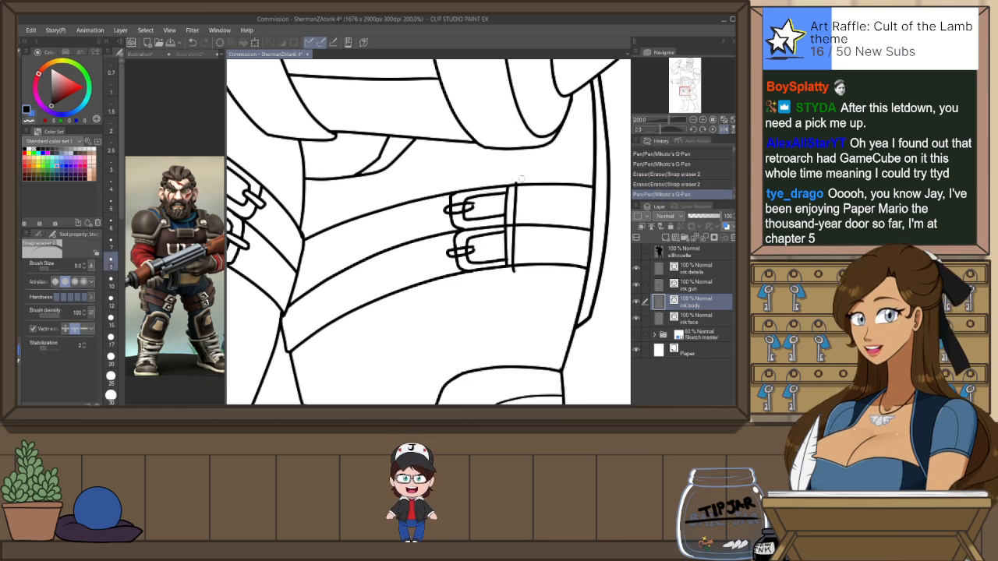
{"action": "left_click_drag", "start_coordinate": [509, 270], "coordinate": [516, 274]}
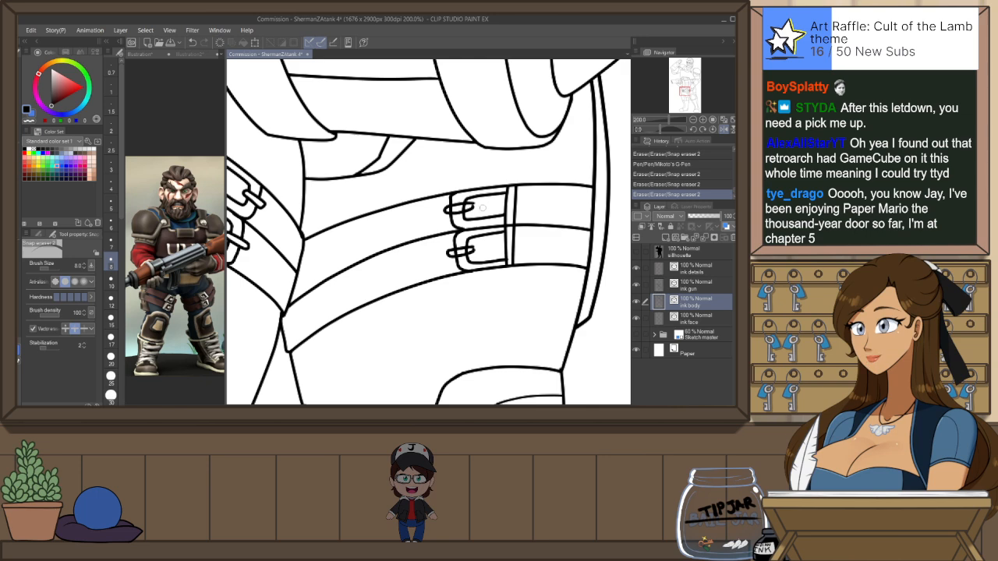
Delete the upper buckle's prong, unflip and rotate the canvas, and ink a new prong over the upper buckle
{"action": "key", "text": "o"}
{"action": "left_click", "coordinate": [468, 208]}
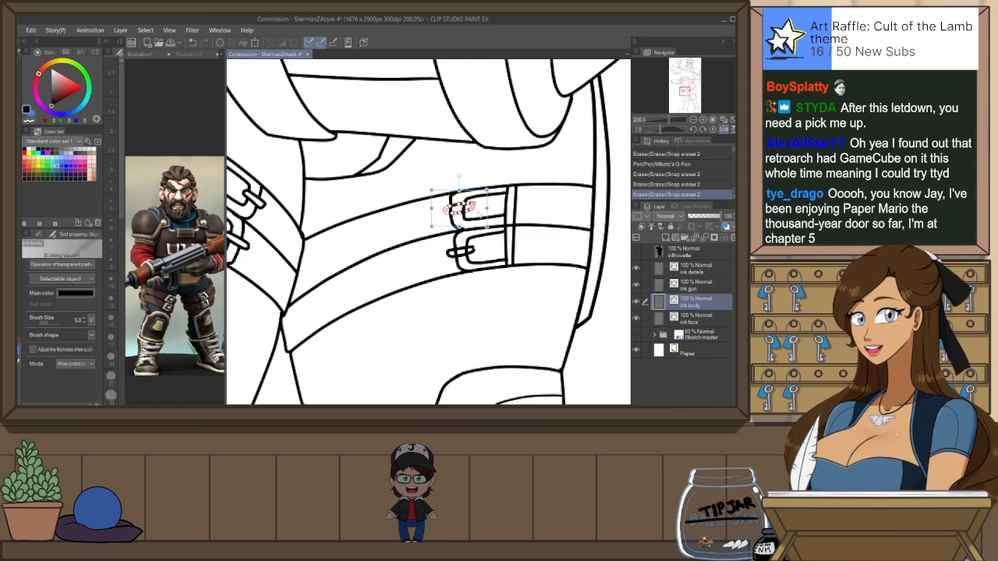
{"action": "key", "text": "h"}
{"action": "key", "text": "ctrl+x"}
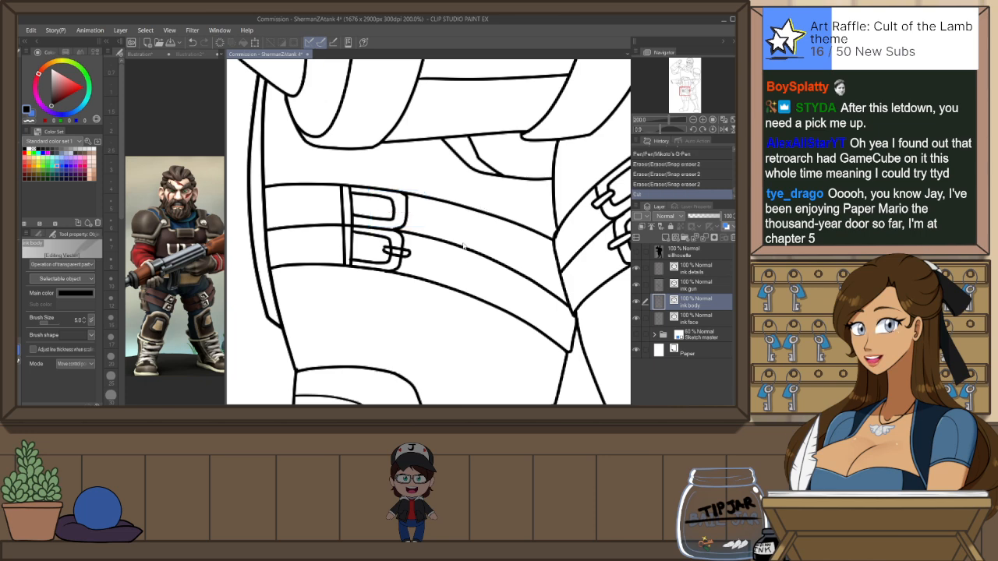
{"action": "key", "text": "r"}
{"action": "left_click_drag", "start_coordinate": [475, 287], "coordinate": [507, 226]}
{"action": "key", "text": "p"}
{"action": "mouse_move", "coordinate": [401, 233]}
{"action": "left_mouse_down"}
{"action": "mouse_move", "coordinate": [388, 256]}
{"action": "mouse_move", "coordinate": [438, 263]}
{"action": "left_mouse_up"}
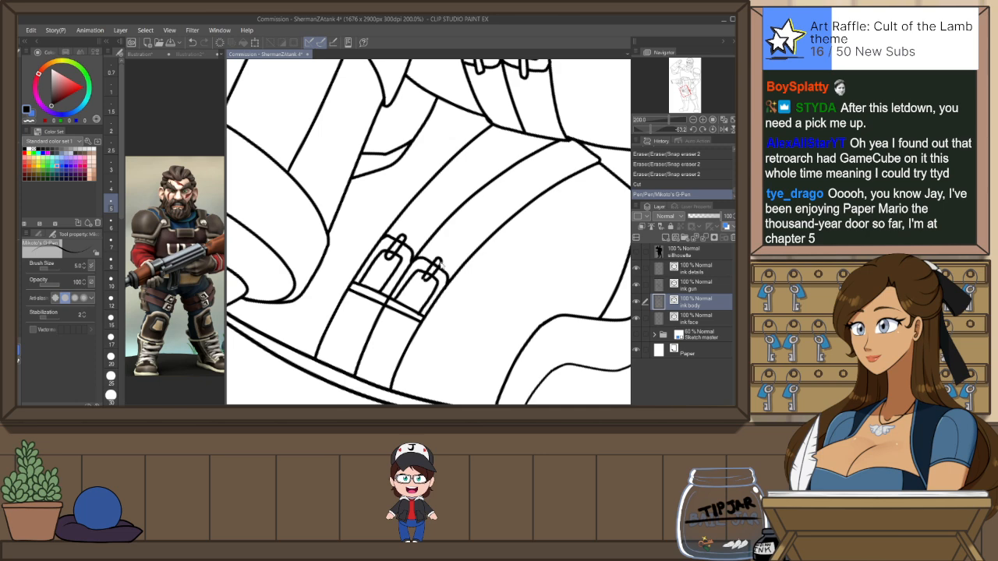
Delete the lower buckle's prong and re-ink it over the buckle frame, redoing strokes until it fits
{"action": "key", "text": "o"}
{"action": "left_click", "coordinate": [438, 264]}
{"action": "key", "text": "ctrl+x"}
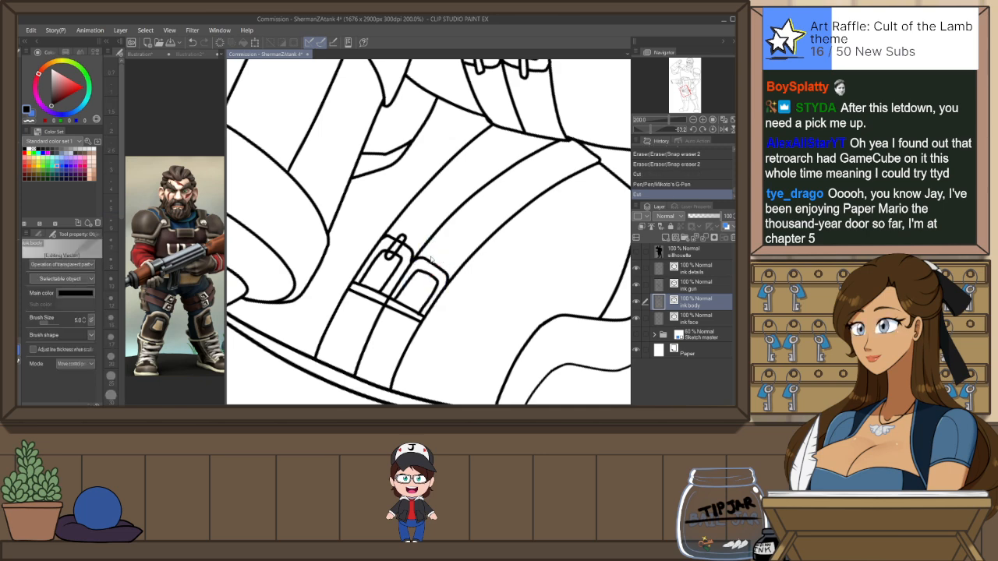
{"action": "key", "text": "p"}
{"action": "left_click_drag", "start_coordinate": [433, 257], "coordinate": [429, 277]}
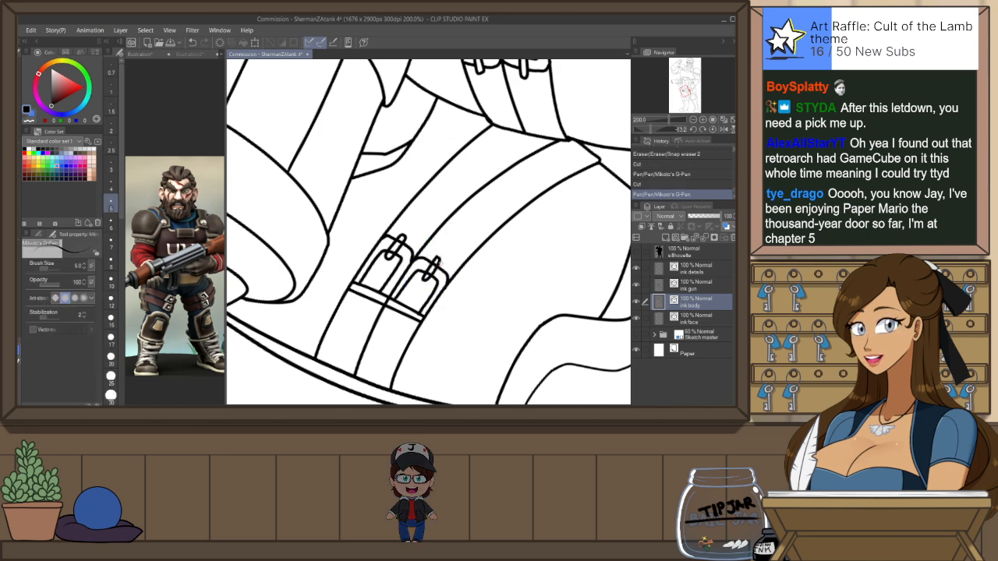
{"action": "key", "text": "ctrl+z"}
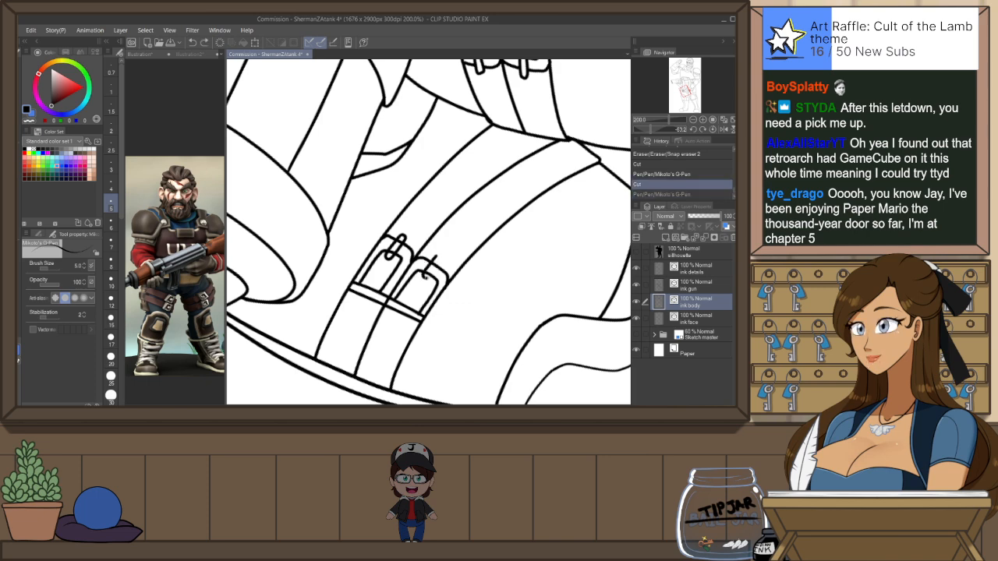
{"action": "left_click_drag", "start_coordinate": [440, 259], "coordinate": [441, 256]}
{"action": "key", "text": "ctrl+z"}
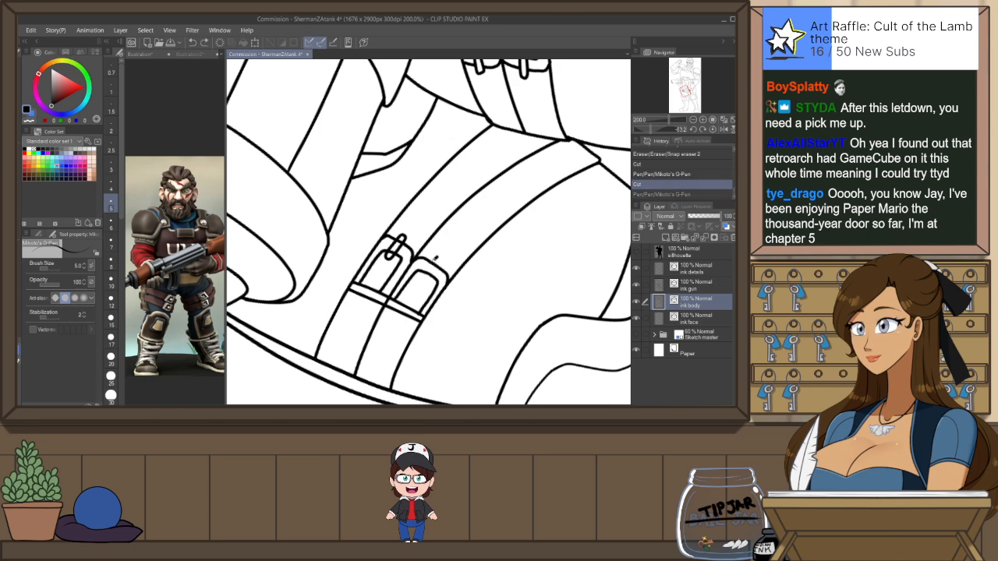
{"action": "left_click_drag", "start_coordinate": [439, 260], "coordinate": [431, 272]}
Erase the frame lines crossing inside both buckle prongs and reset the canvas rotation
{"action": "key", "text": "e"}
{"action": "left_click", "coordinate": [426, 276]}
{"action": "left_click", "coordinate": [431, 267]}
{"action": "left_click", "coordinate": [399, 251]}
{"action": "left_click", "coordinate": [394, 254]}
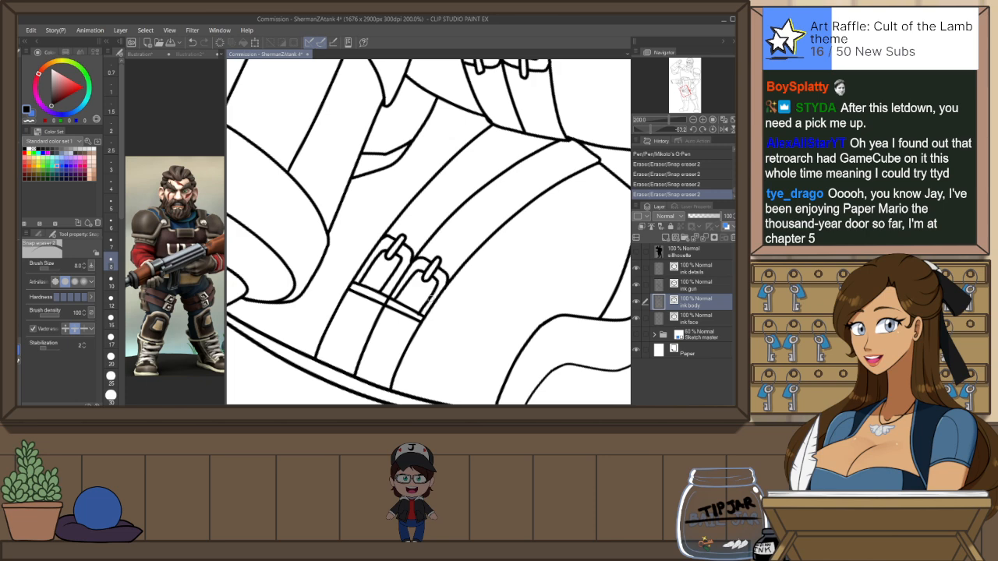
{"action": "key", "text": "ctrl+at"}
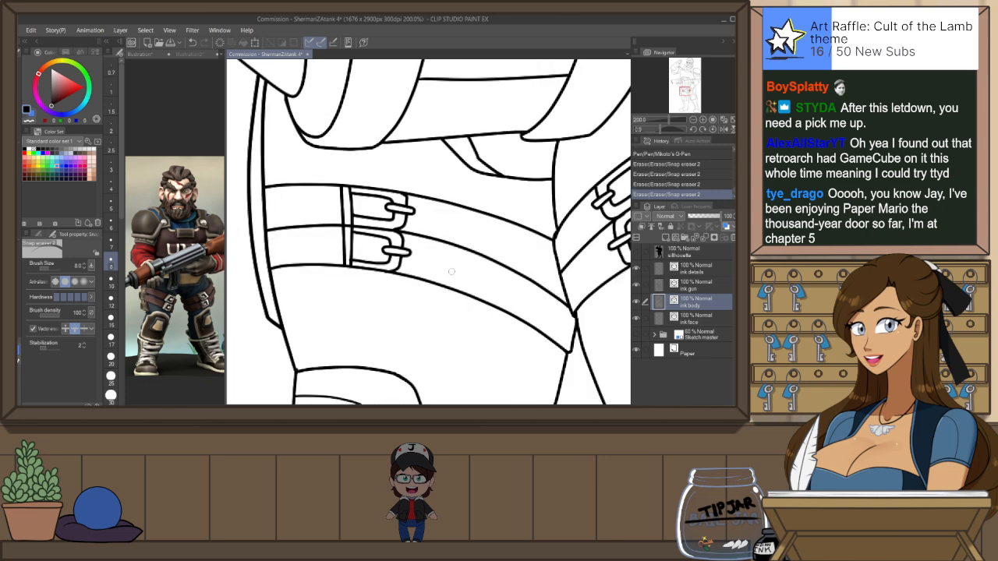
On the ink details layer, ink a seam line inside the side panel of the thigh with a size 4 pen and erase the excess
{"action": "key", "text": "ctrl+minus"}
{"action": "key", "text": "ctrl+minus"}
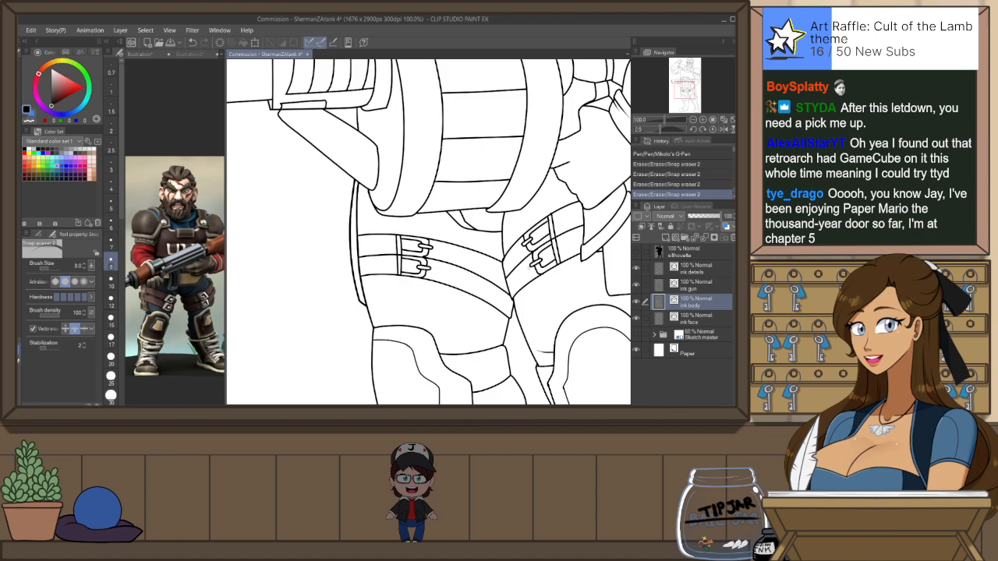
{"action": "key", "text": "ctrl+minus"}
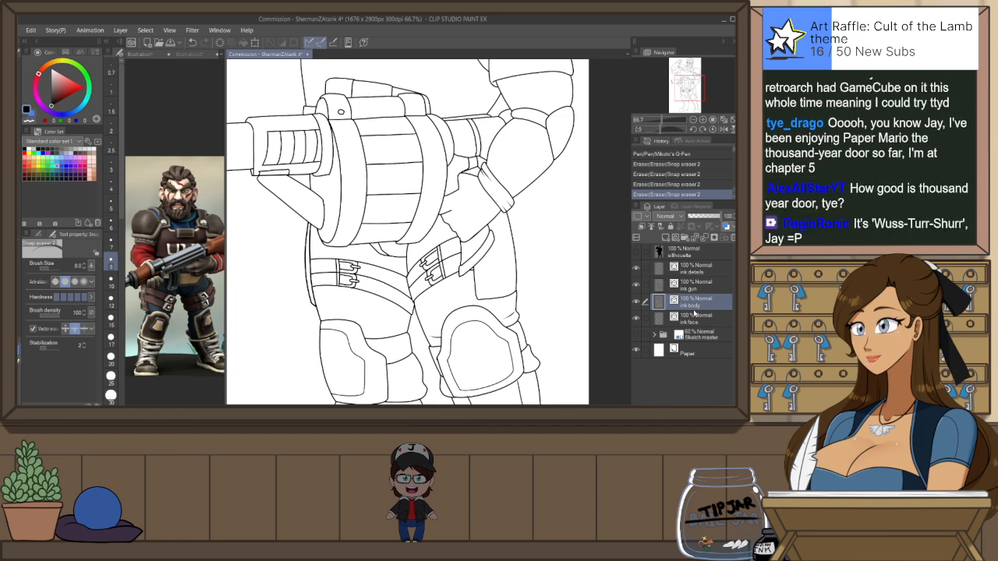
{"action": "left_click", "coordinate": [700, 272]}
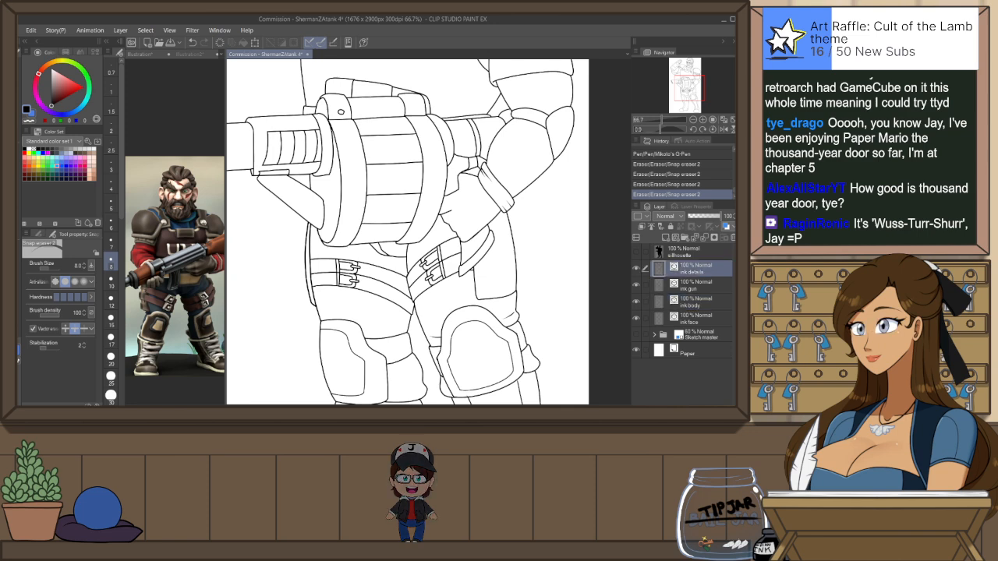
{"action": "key", "text": "p"}
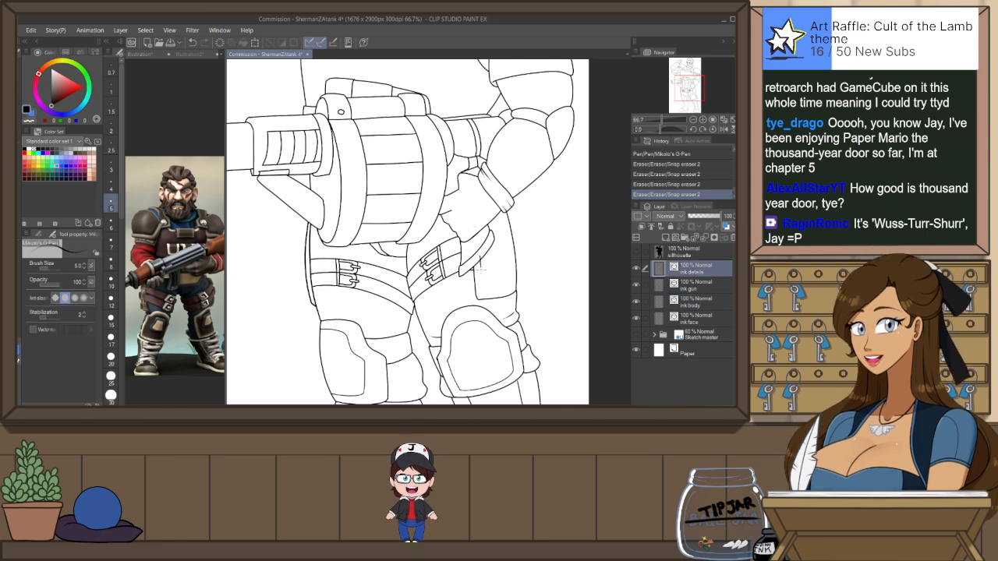
{"action": "left_click_drag", "start_coordinate": [484, 263], "coordinate": [481, 289]}
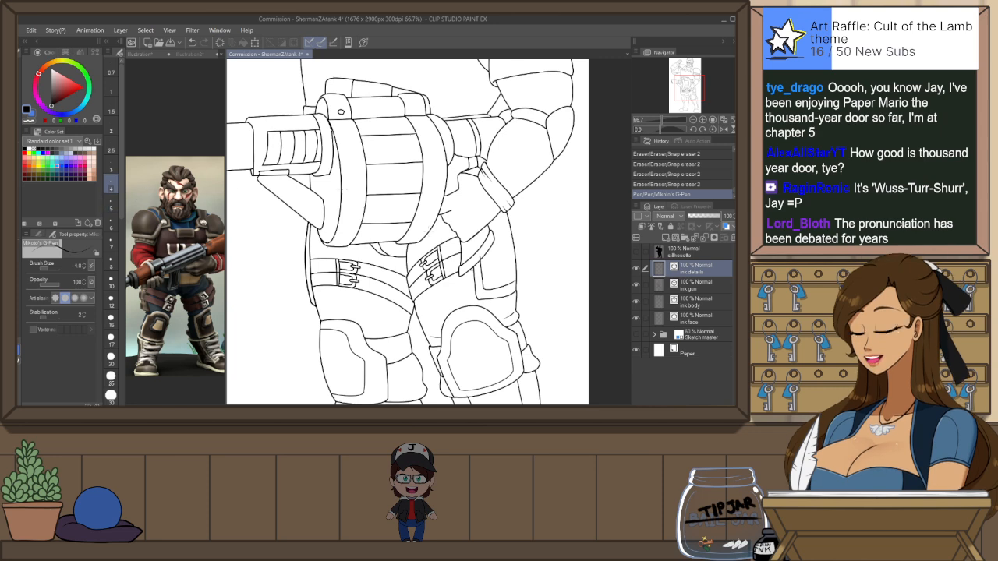
{"action": "key", "text": "ctrl+z"}
{"action": "mouse_move", "coordinate": [481, 267]}
{"action": "left_mouse_down"}
{"action": "mouse_move", "coordinate": [483, 288]}
{"action": "mouse_move", "coordinate": [520, 284]}
{"action": "left_mouse_up"}
{"action": "key", "text": "e"}
{"action": "left_click_drag", "start_coordinate": [485, 248], "coordinate": [482, 254]}
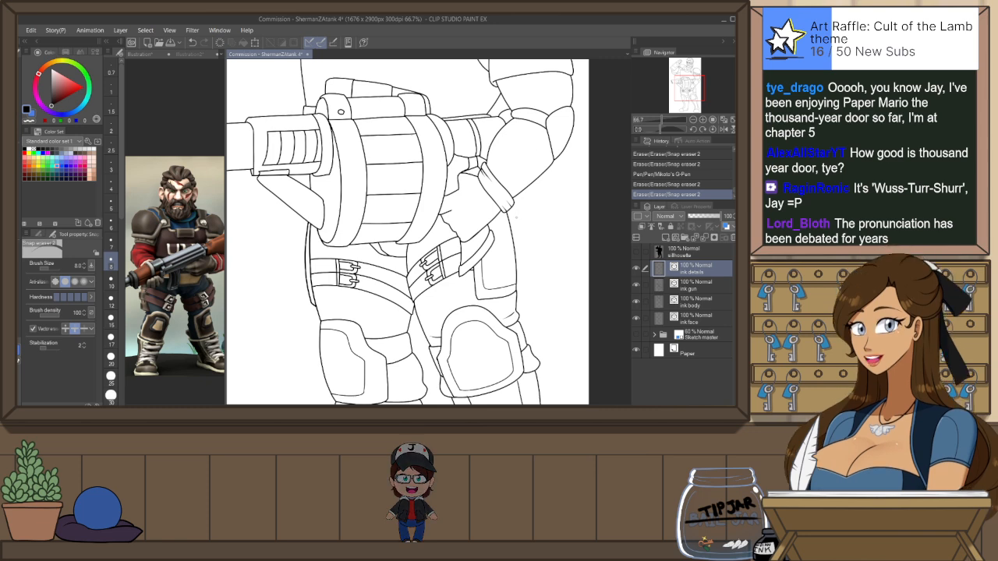
Select the four curved vent lines on the gun barrel and reduce their brush size
{"action": "left_click_drag", "start_coordinate": [505, 227], "coordinate": [611, 319]}
{"action": "key", "text": "o"}
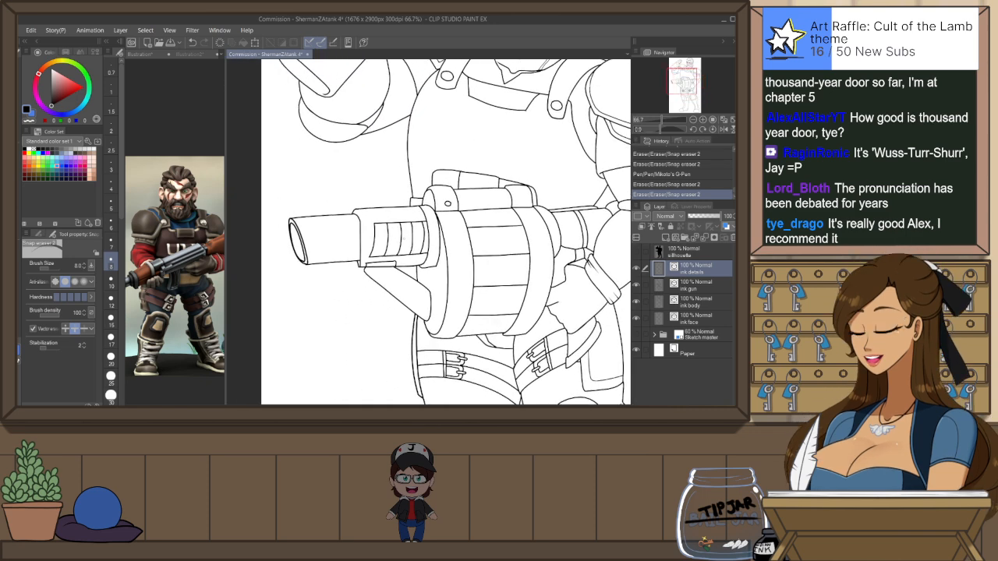
{"action": "left_click", "coordinate": [388, 238]}
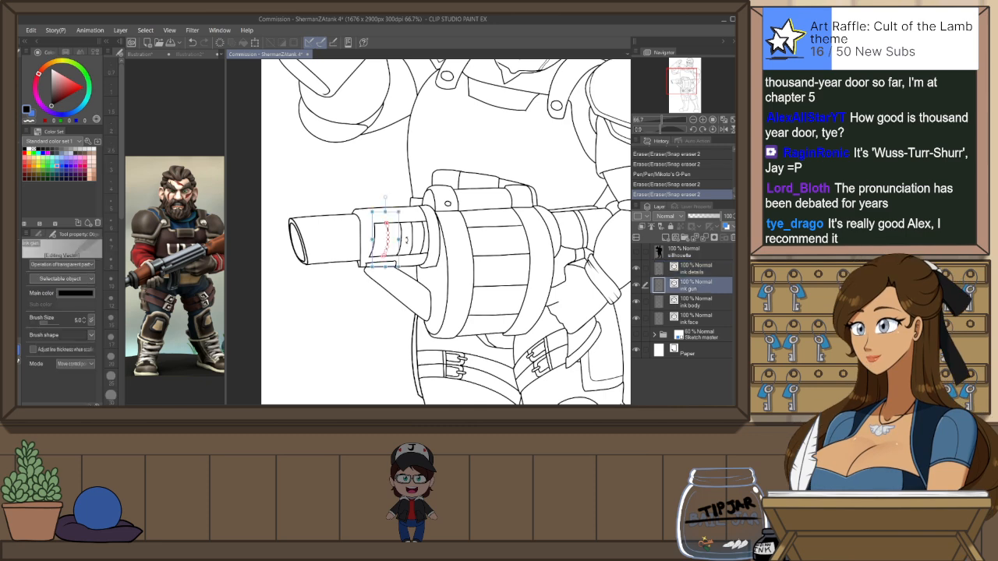
{"action": "left_click", "coordinate": [424, 234], "text": "shift"}
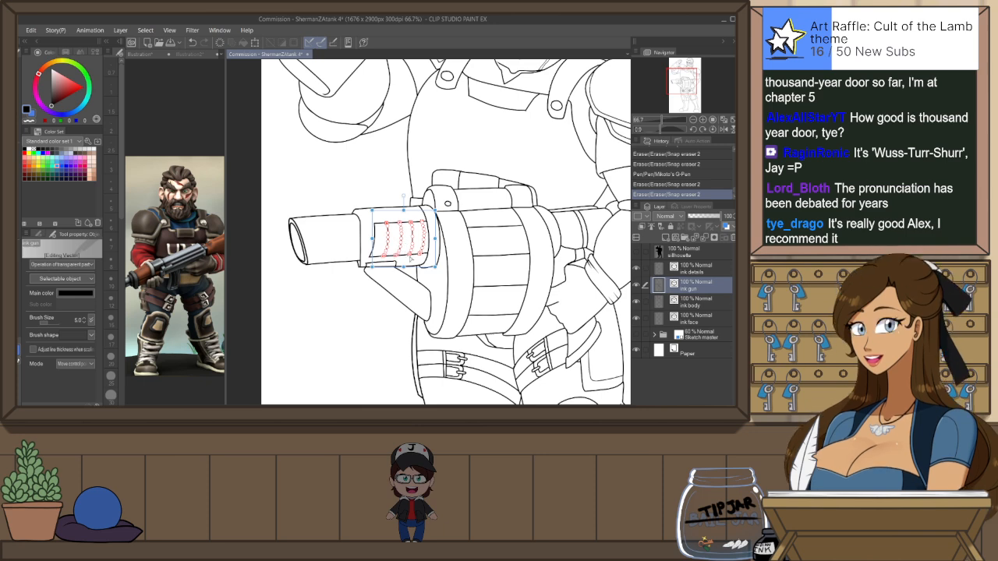
{"action": "left_click", "coordinate": [84, 324]}
{"action": "left_click", "coordinate": [289, 327]}
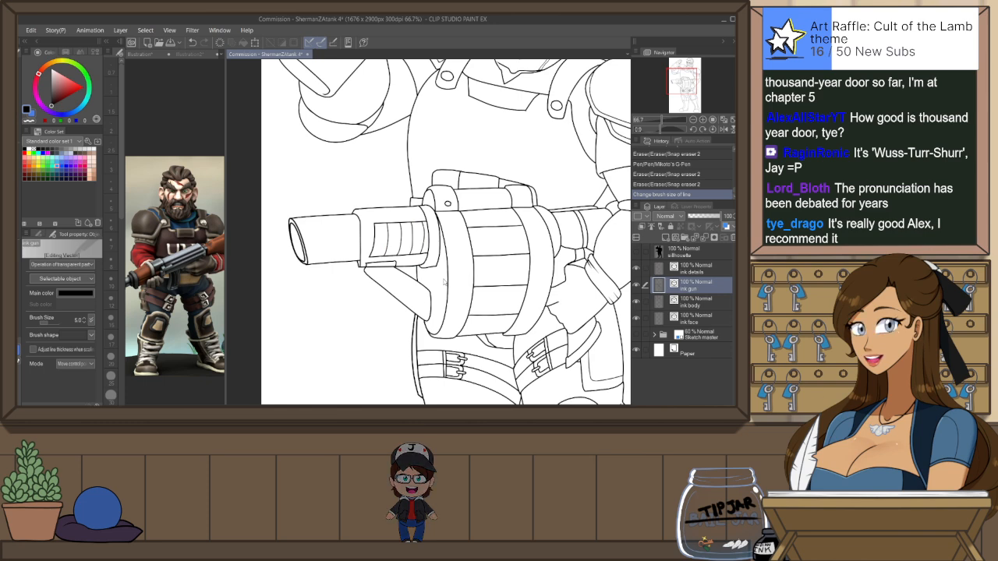
Examine the whole line art at several zoom levels and bring up the second reference illustration showing the gun
{"action": "scroll", "coordinate": [445, 283], "scroll_direction": "up", "scroll_amount": 2}
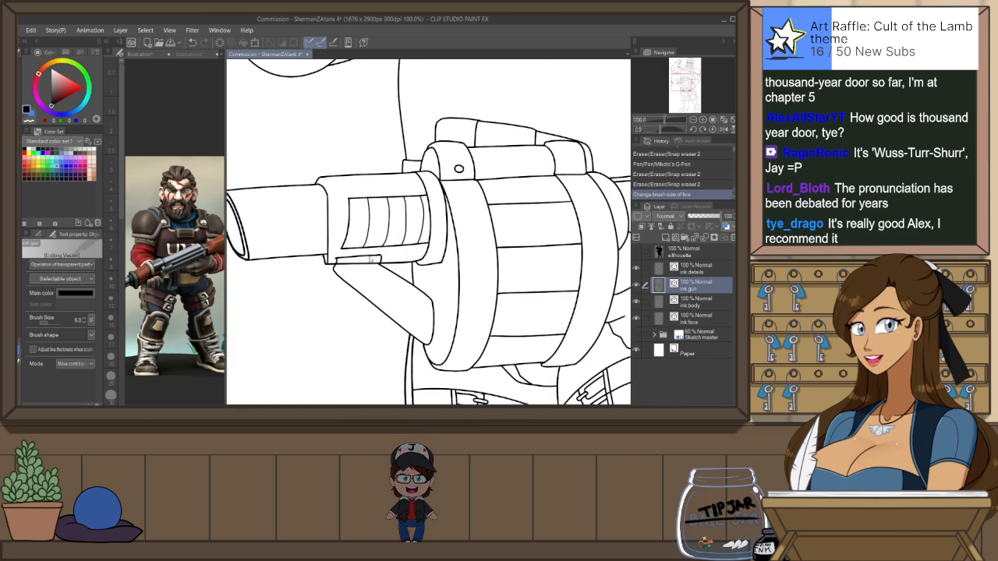
{"action": "scroll", "coordinate": [371, 259], "scroll_direction": "down", "scroll_amount": 3}
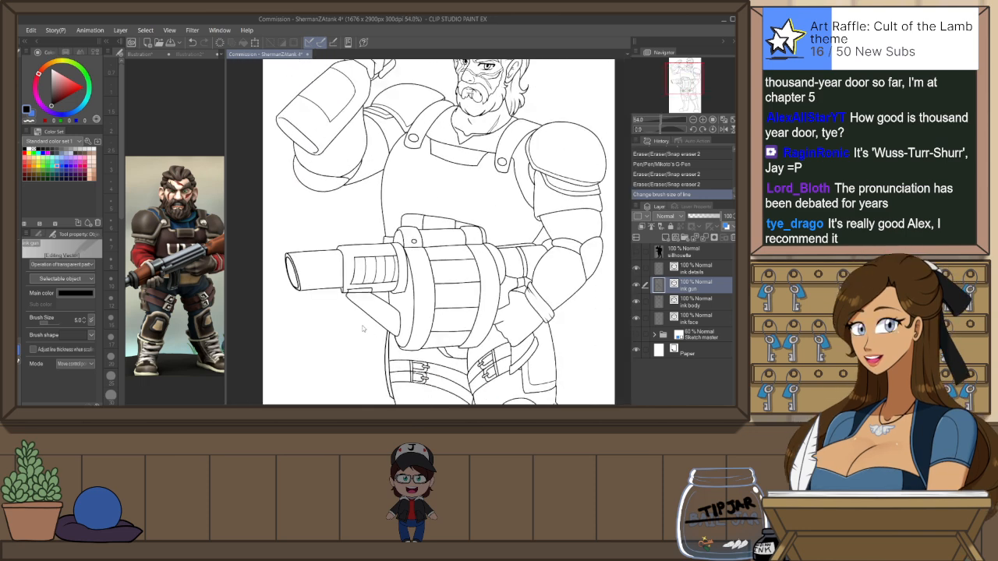
{"action": "scroll", "coordinate": [361, 326], "scroll_direction": "down", "scroll_amount": 2}
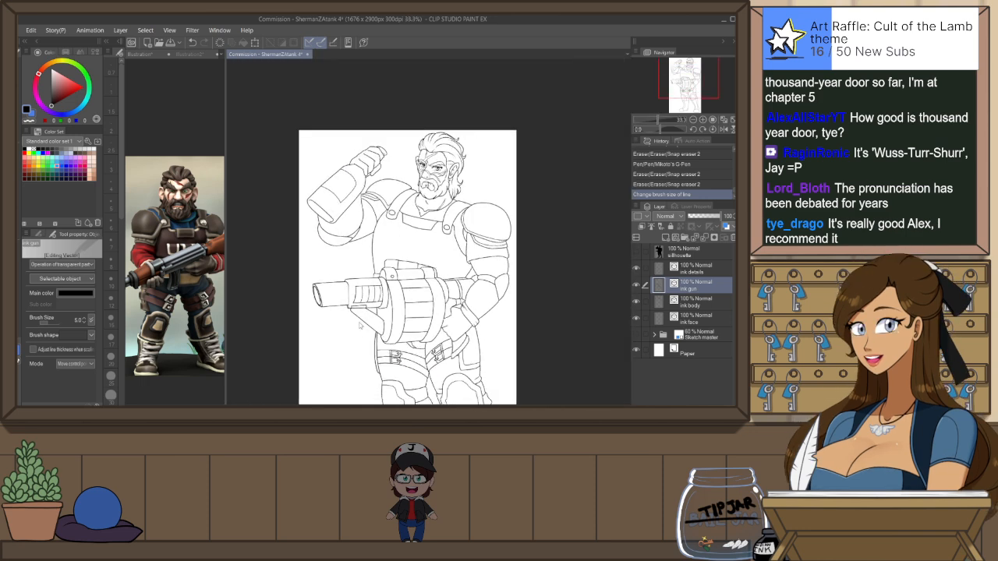
{"action": "scroll", "coordinate": [427, 156], "scroll_direction": "up", "scroll_amount": 1}
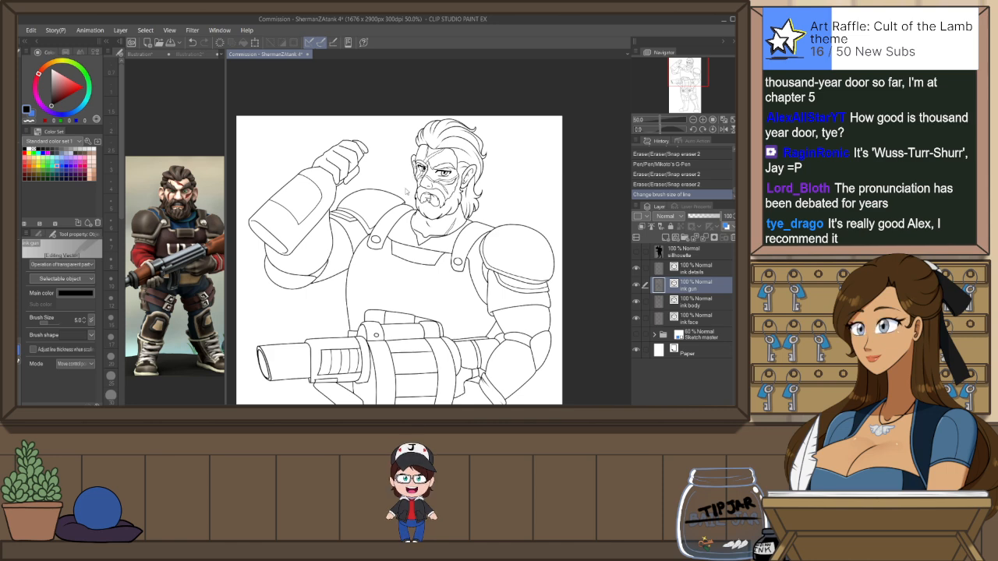
{"action": "scroll", "coordinate": [405, 186], "scroll_direction": "down", "scroll_amount": 1}
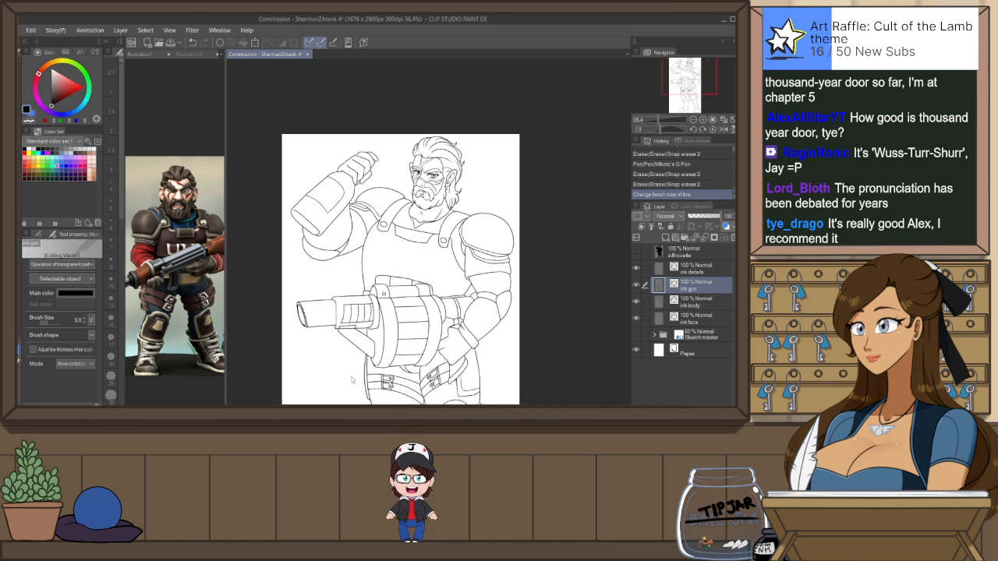
{"action": "scroll", "coordinate": [350, 377], "scroll_direction": "up", "scroll_amount": 1}
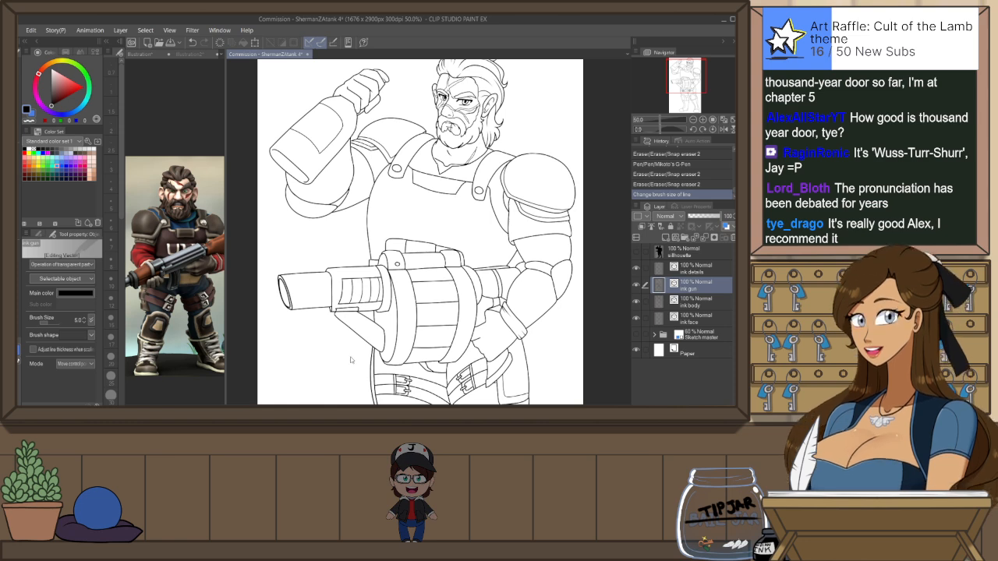
{"action": "left_click", "coordinate": [196, 54]}
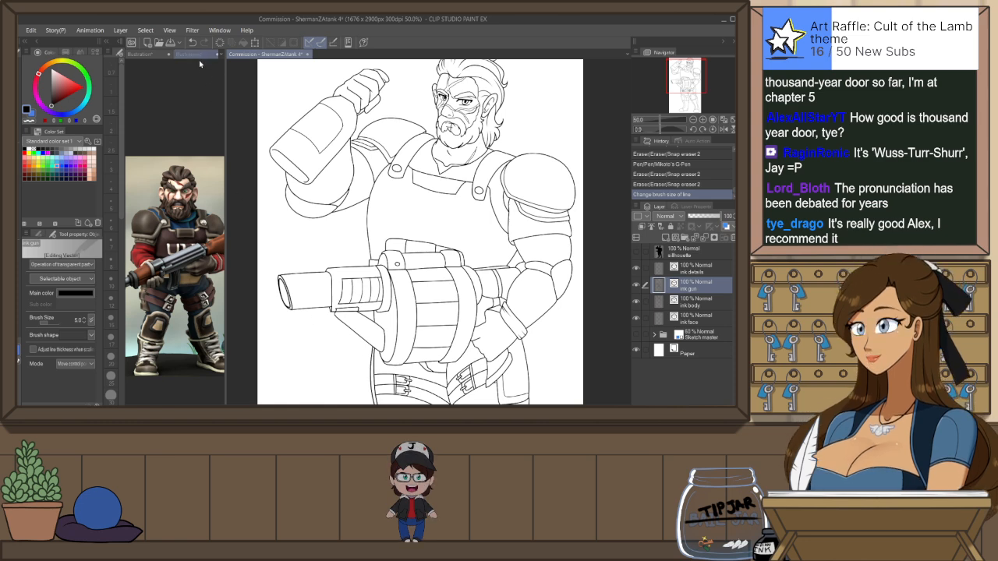
{"action": "left_click", "coordinate": [288, 55]}
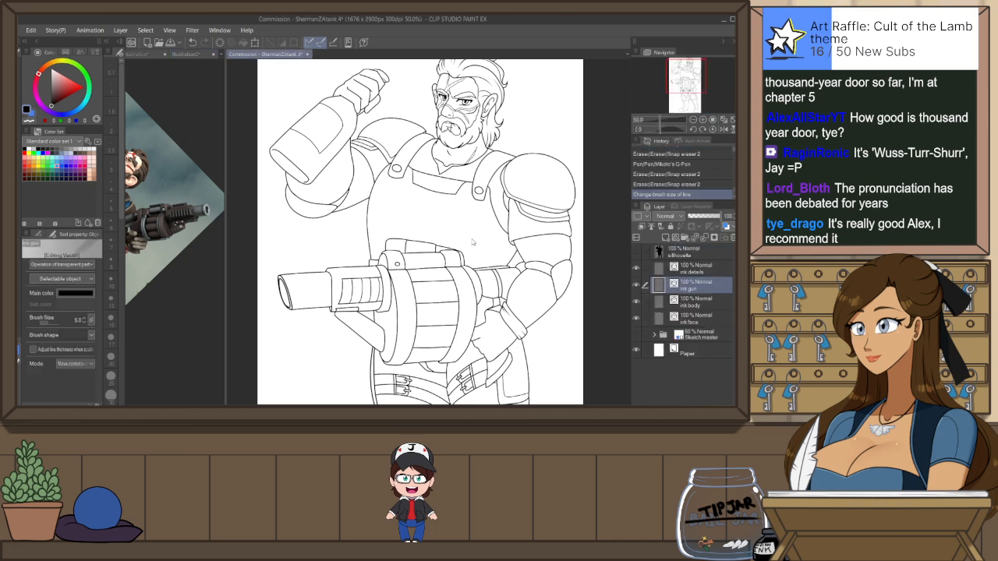
On the ink body layer, ink a small round rivet on the rear clamp above the gun's drum with a size 5 pen
{"action": "scroll", "coordinate": [457, 268], "scroll_direction": "up", "scroll_amount": 3}
{"action": "scroll", "coordinate": [457, 268], "scroll_direction": "up", "scroll_amount": 1}
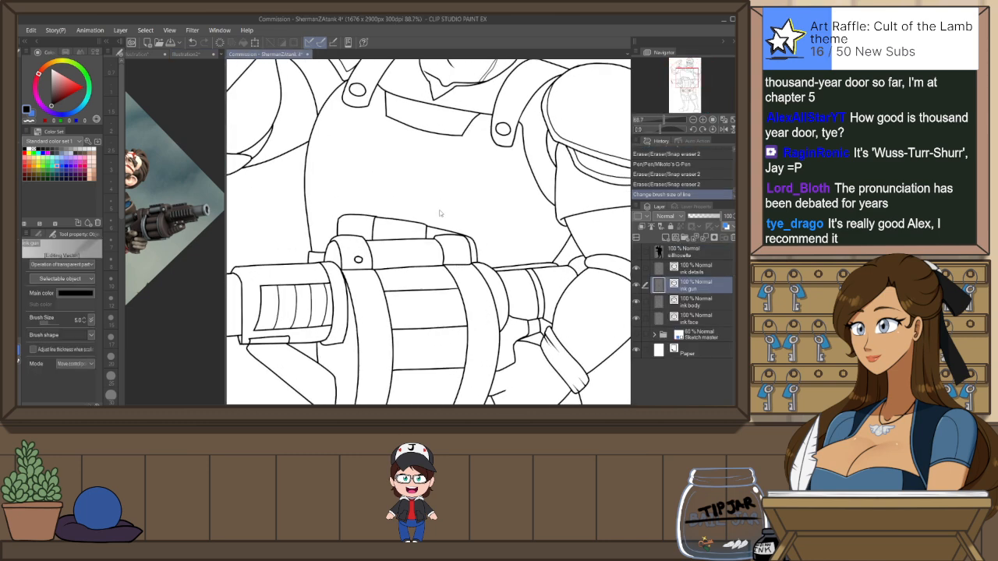
{"action": "key", "text": "p"}
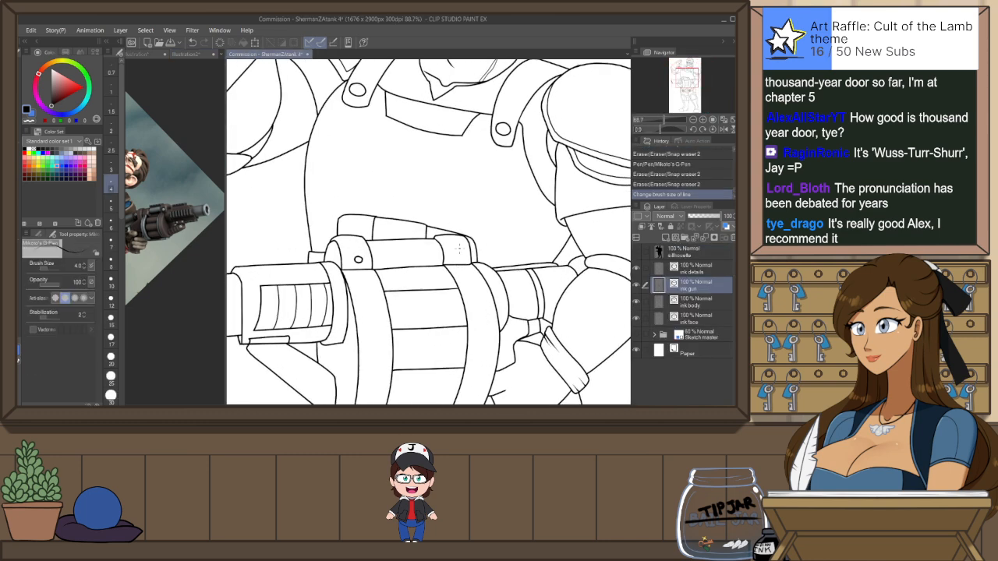
{"action": "left_click", "coordinate": [691, 302]}
{"action": "left_click", "coordinate": [111, 202]}
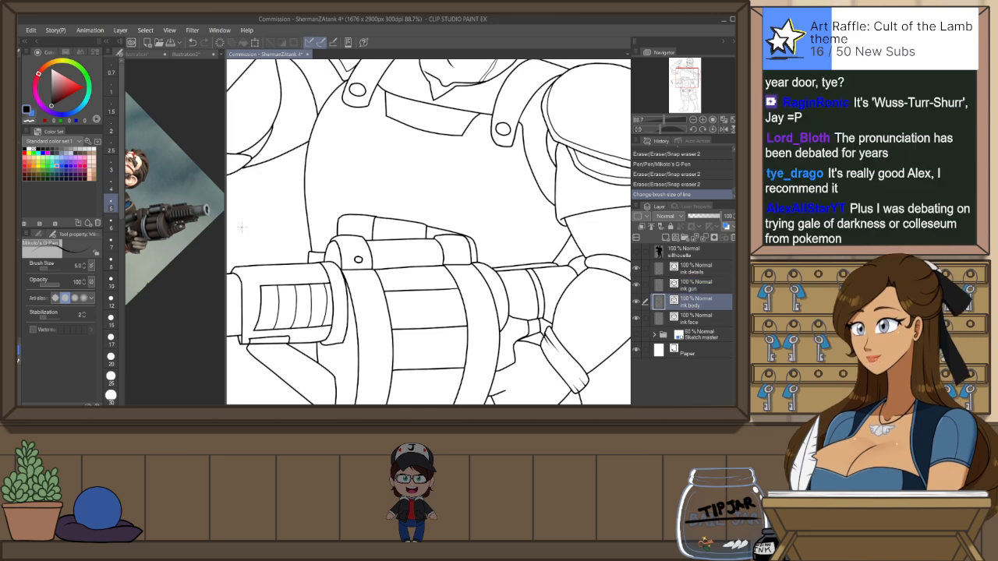
{"action": "left_click_drag", "start_coordinate": [458, 247], "coordinate": [458, 248]}
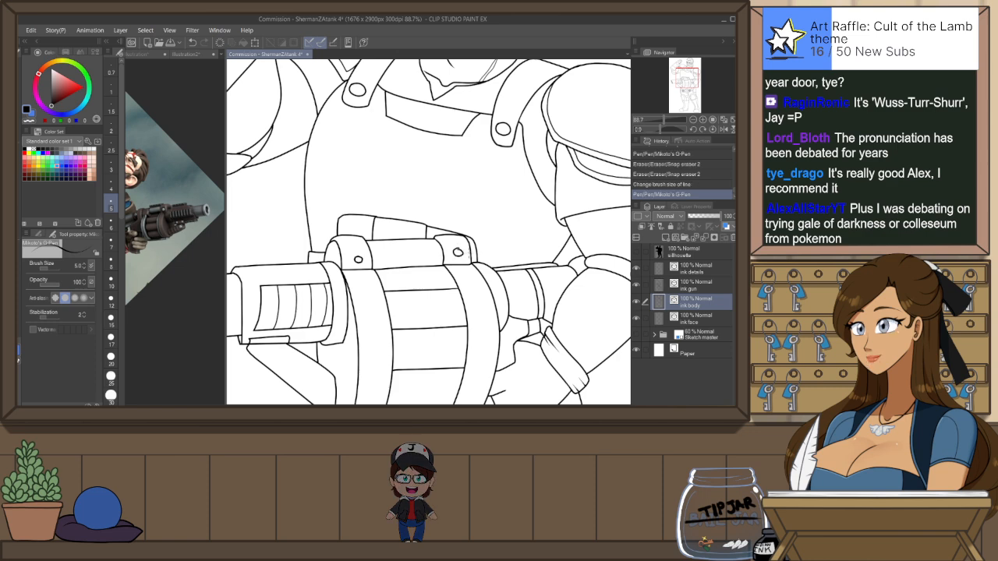
{"action": "scroll", "coordinate": [465, 258], "scroll_direction": "up", "scroll_amount": 1}
{"action": "key", "text": "ctrl+z"}
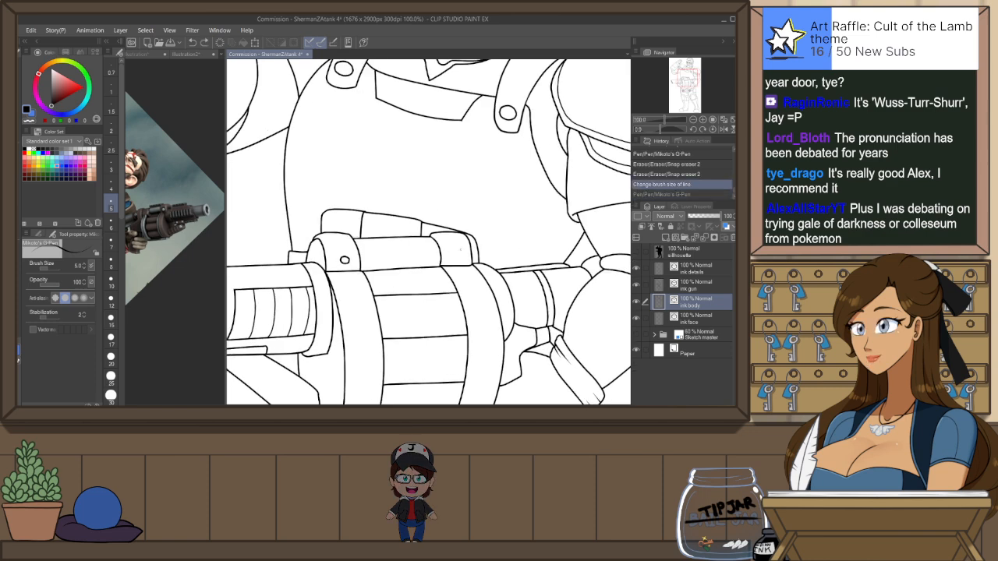
{"action": "left_click_drag", "start_coordinate": [459, 247], "coordinate": [459, 248]}
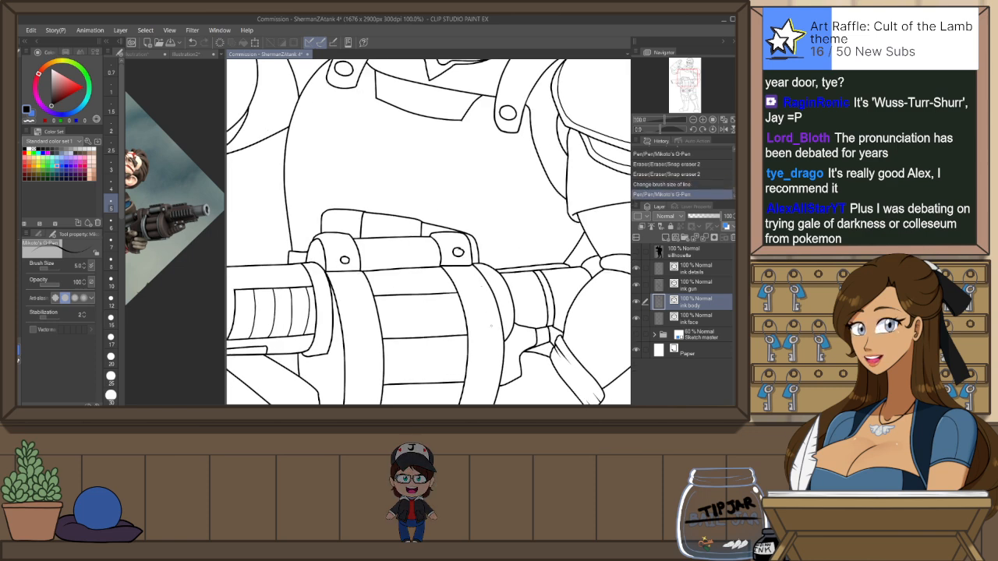
{"action": "key", "text": "ctrl+z"}
{"action": "left_click_drag", "start_coordinate": [458, 248], "coordinate": [459, 248]}
{"action": "left_click_drag", "start_coordinate": [453, 251], "coordinate": [461, 249]}
{"action": "scroll", "coordinate": [460, 251], "scroll_direction": "up", "scroll_amount": 4}
{"action": "key", "text": "ctrl+z"}
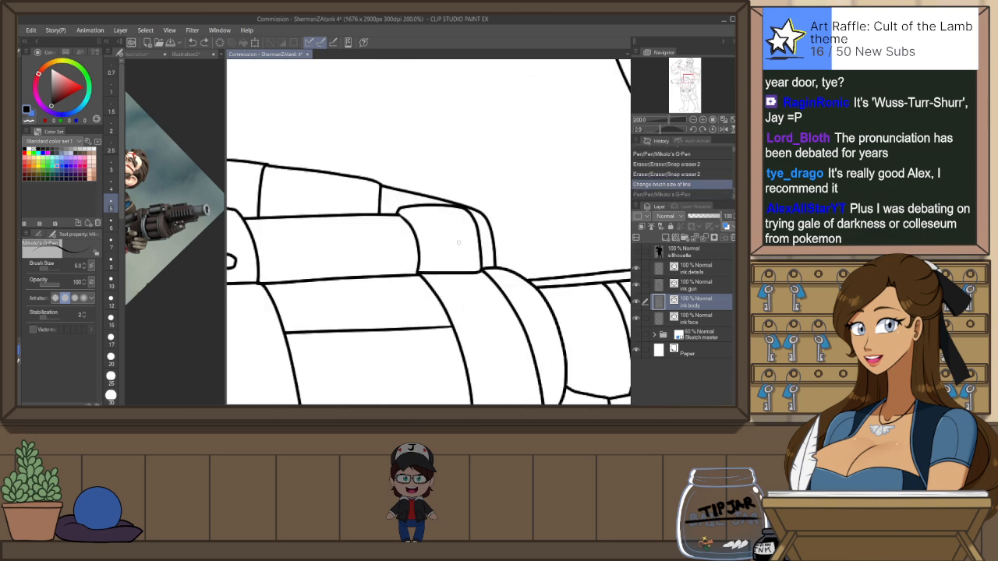
{"action": "left_click_drag", "start_coordinate": [460, 252], "coordinate": [459, 246]}
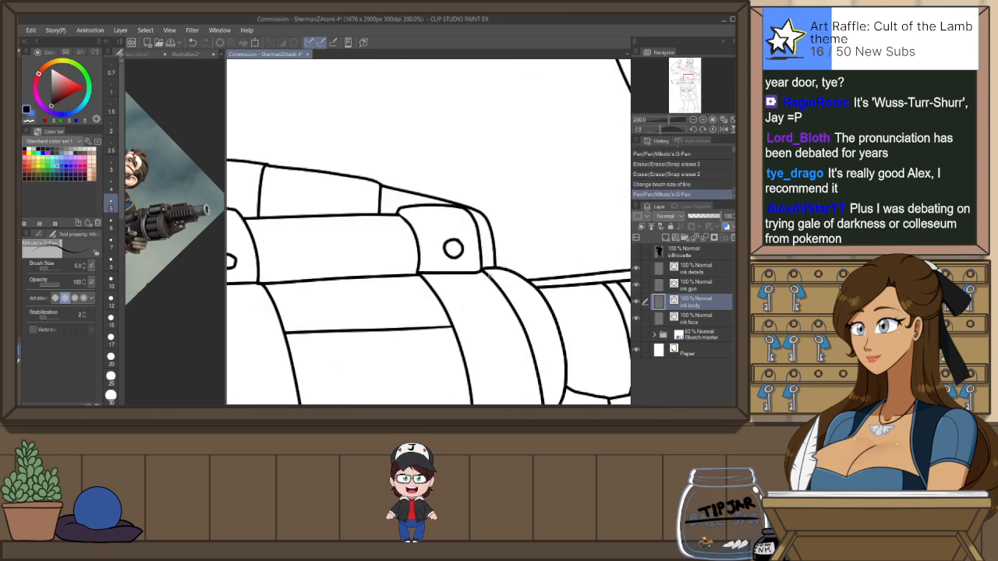
{"action": "scroll", "coordinate": [489, 274], "scroll_direction": "down", "scroll_amount": 4}
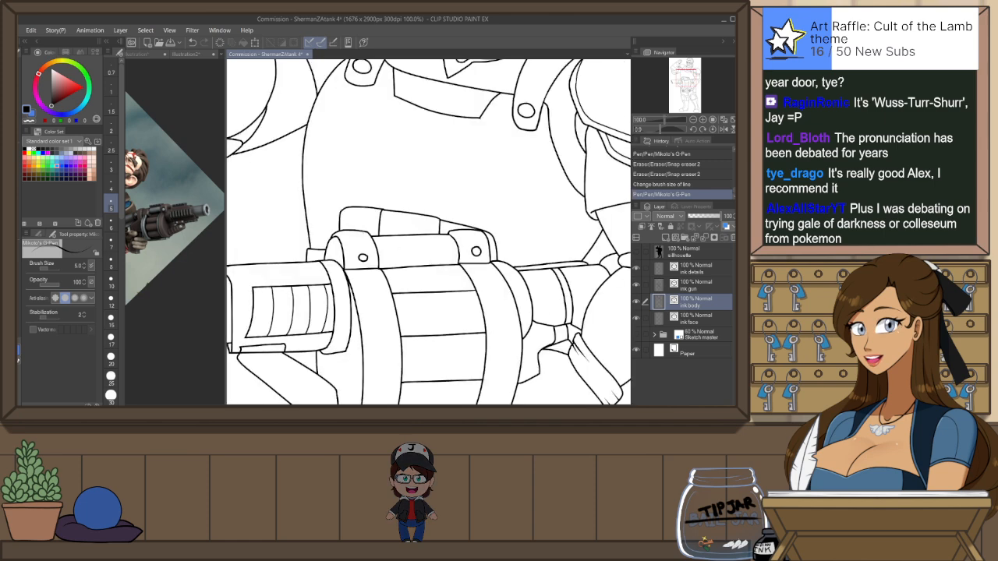
Replace the rivet on the front clamp above the gun's drum with a copy of the rear clamp's rivet
{"action": "key", "text": "o"}
{"action": "left_click", "coordinate": [367, 258]}
{"action": "key", "text": "ctrl+x"}
{"action": "left_click", "coordinate": [484, 255]}
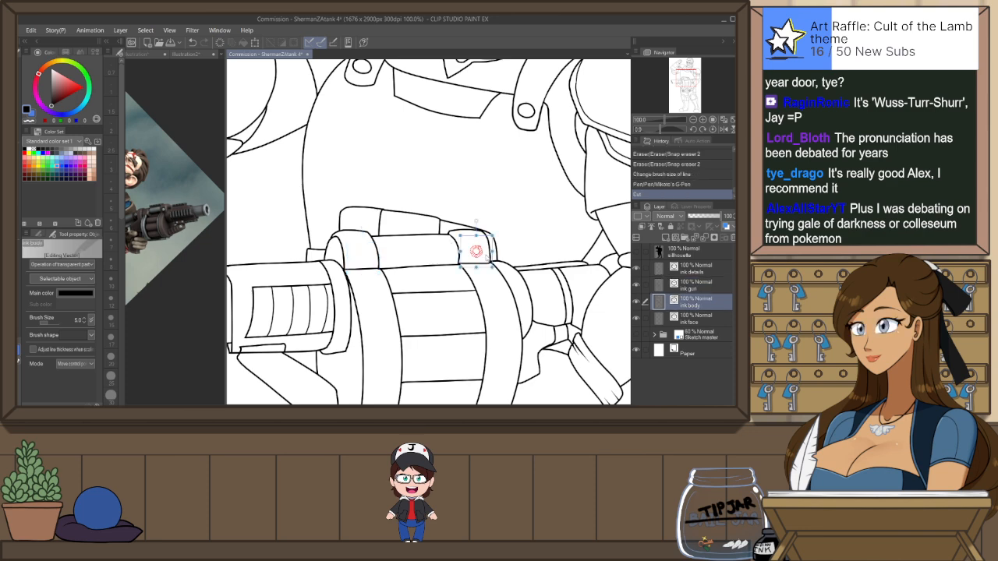
{"action": "key", "text": "ctrl+v"}
{"action": "left_click_drag", "start_coordinate": [372, 243], "coordinate": [371, 243]}
{"action": "left_click", "coordinate": [468, 161]}
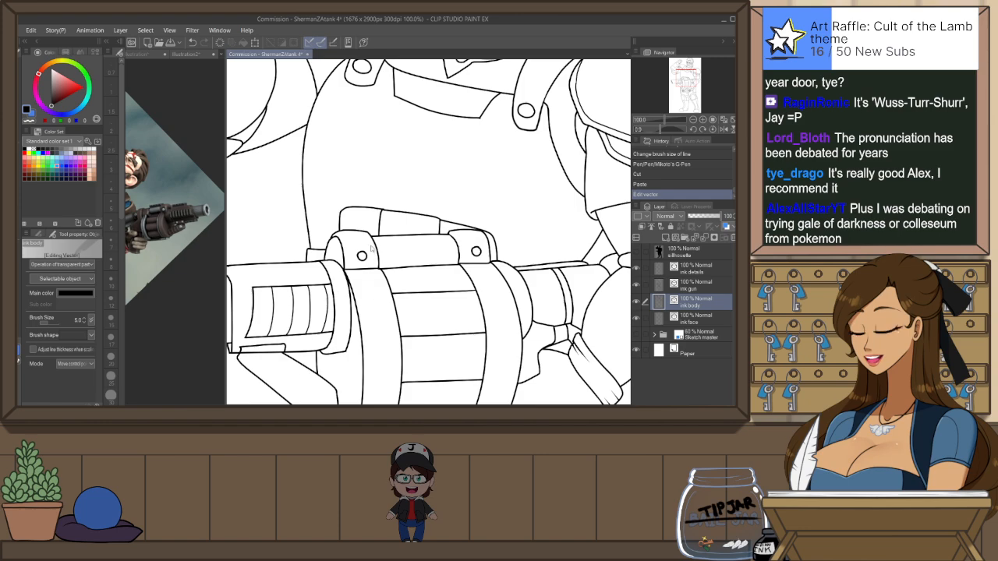
{"action": "scroll", "coordinate": [372, 246], "scroll_direction": "down", "scroll_amount": 2}
{"action": "scroll", "coordinate": [402, 233], "scroll_direction": "down", "scroll_amount": 2}
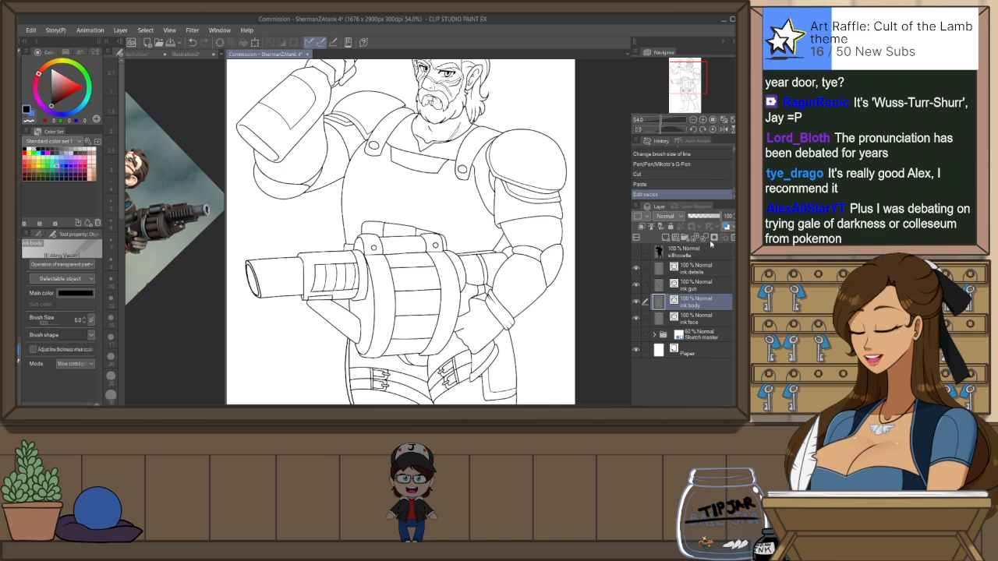
{"action": "left_click", "coordinate": [731, 119]}
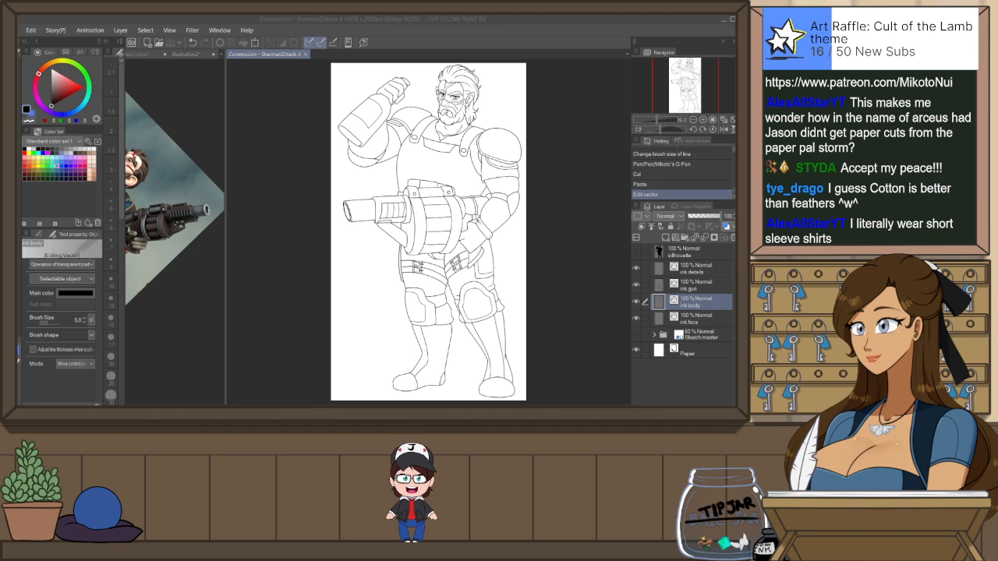
Group the ink details, ink gun, ink body and ink face layers into a collapsed folder named Ink master
{"action": "left_click", "coordinate": [690, 270]}
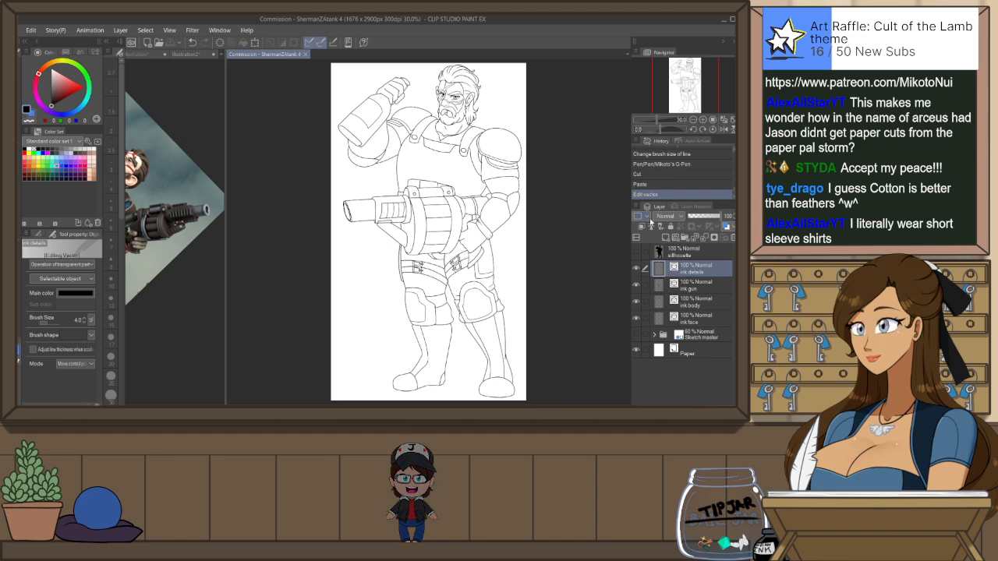
{"action": "left_click", "coordinate": [700, 319], "text": "shift"}
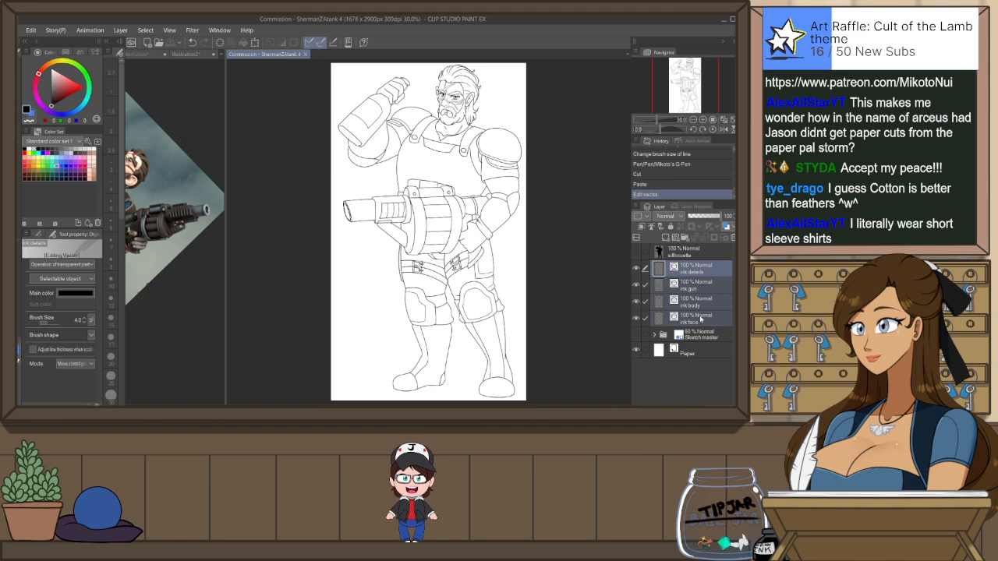
{"action": "key", "text": "ctrl+g"}
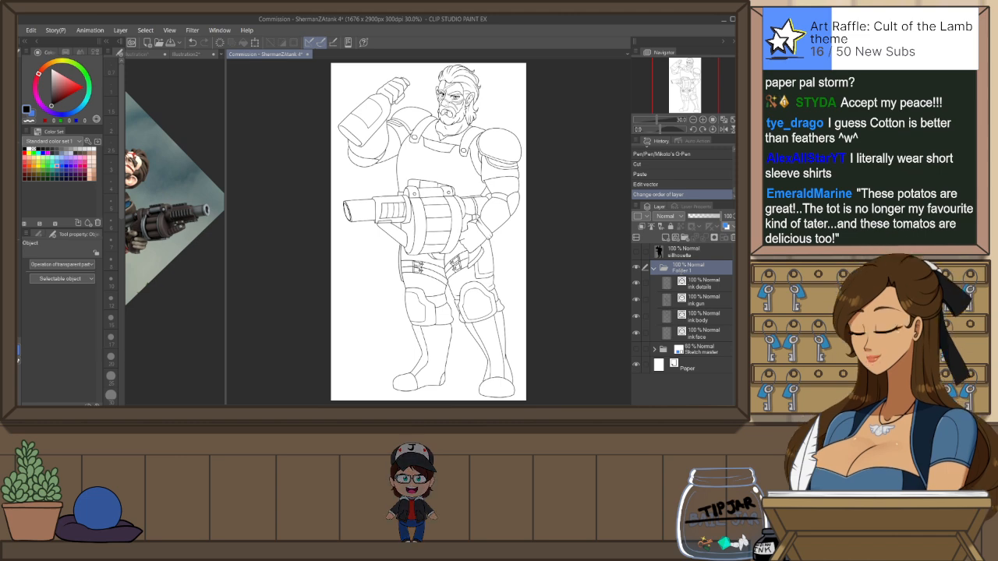
{"action": "type", "text": "Ink master"}
{"action": "key", "text": "Return"}
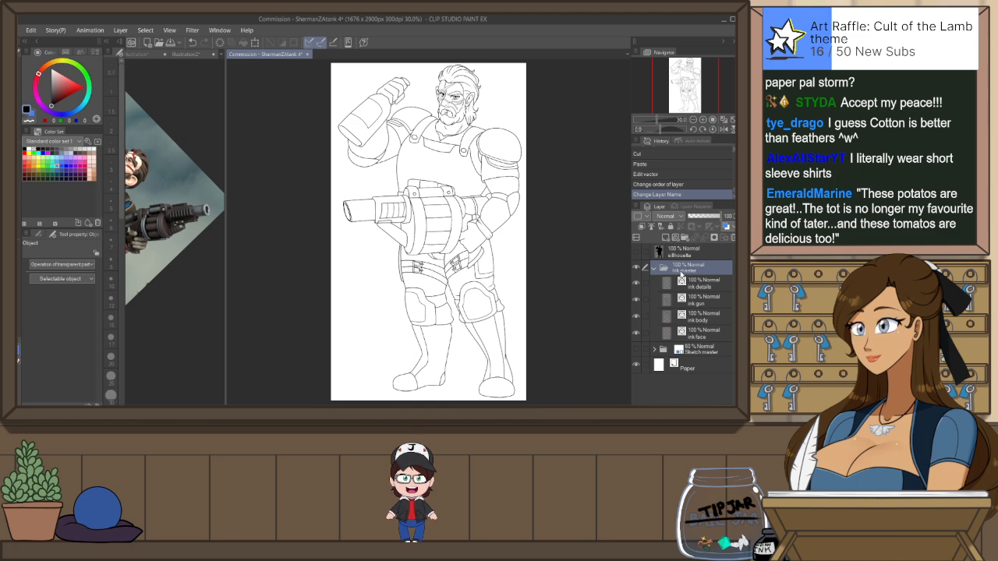
{"action": "left_click", "coordinate": [655, 268]}
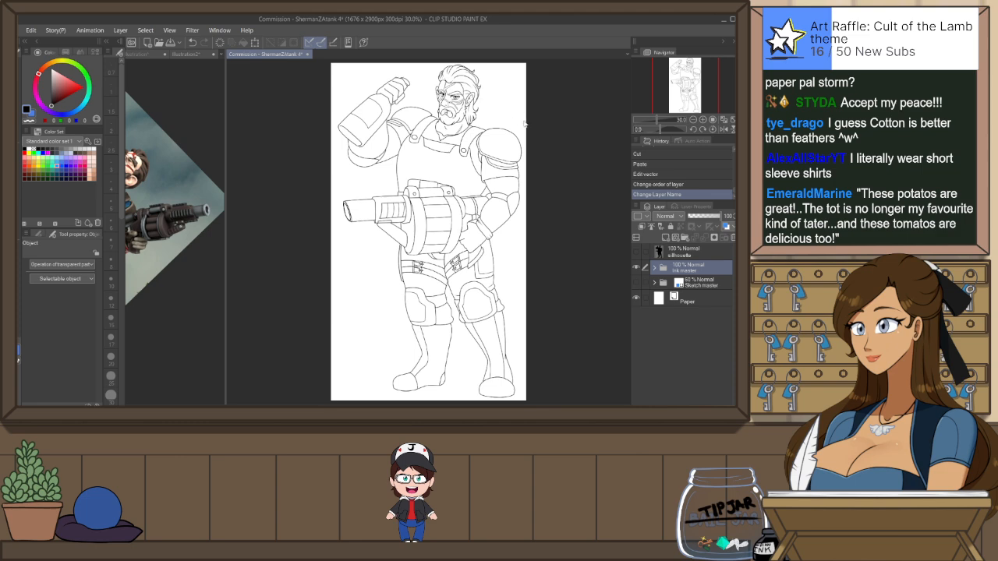
On the ink details layer, ink a short strand line in the hair above the forehead with a size 5 pen
{"action": "scroll", "coordinate": [471, 59], "scroll_direction": "up", "scroll_amount": 5}
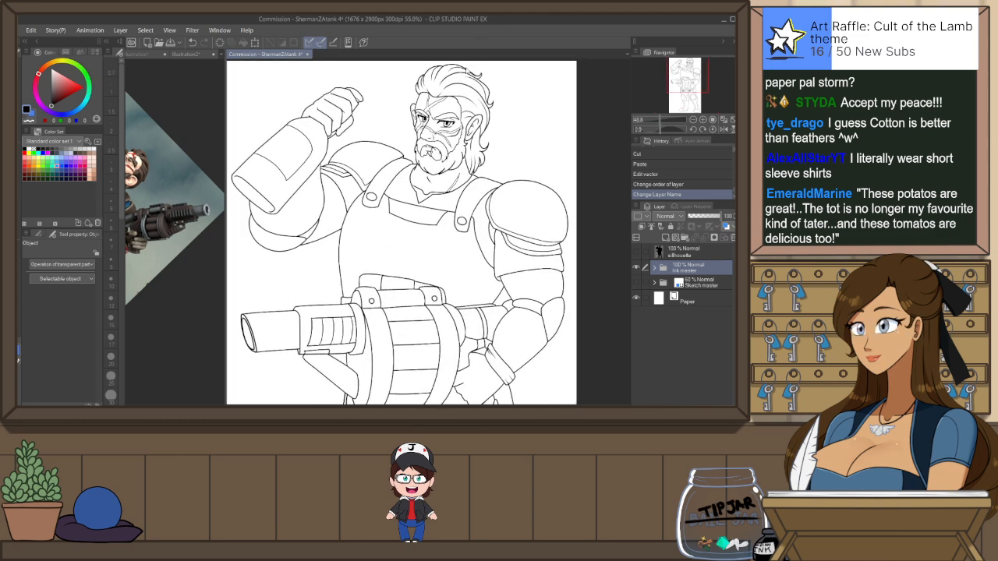
{"action": "left_click", "coordinate": [656, 268]}
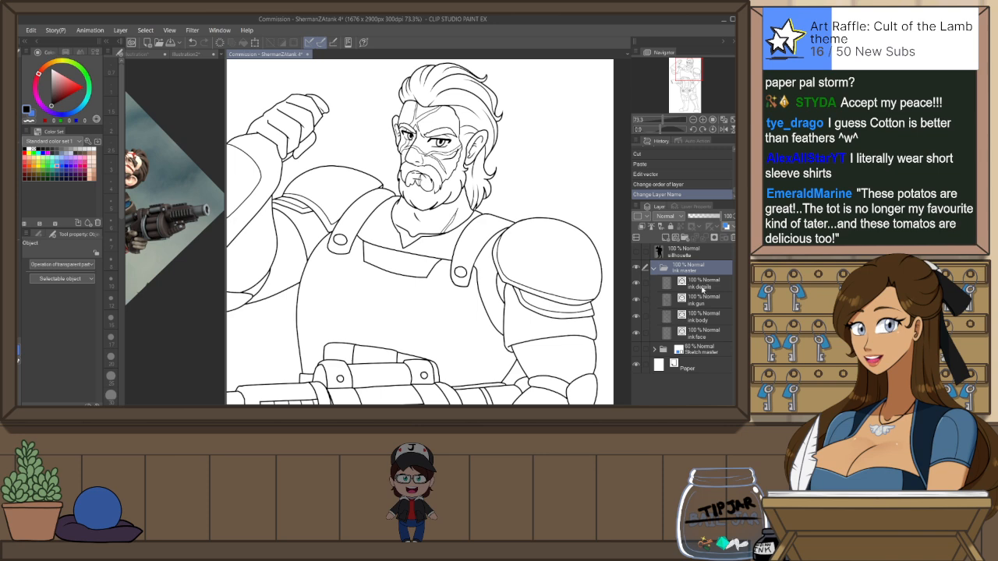
{"action": "left_click", "coordinate": [677, 280]}
{"action": "scroll", "coordinate": [407, 63], "scroll_direction": "up", "scroll_amount": 3}
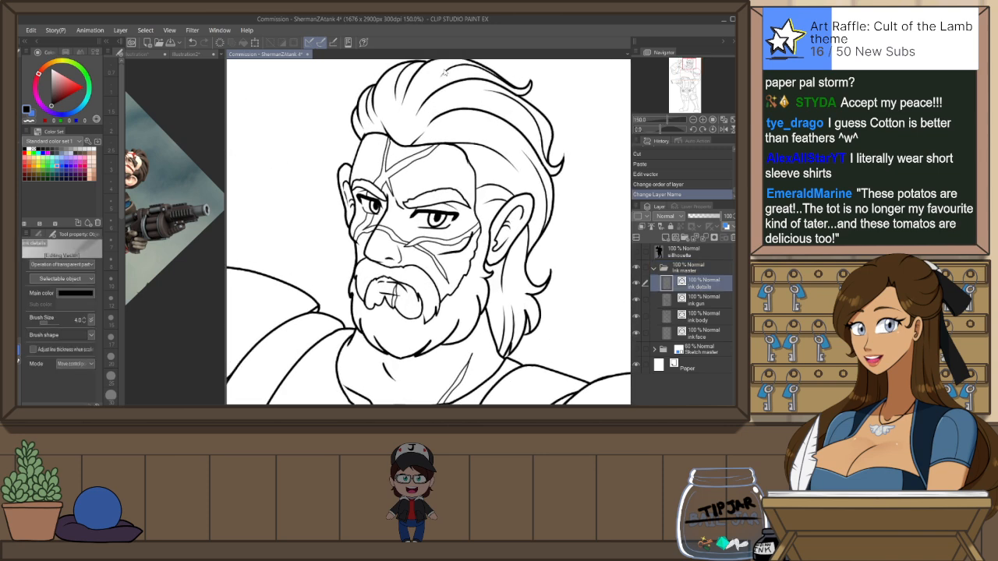
{"action": "key", "text": "p"}
{"action": "left_click_drag", "start_coordinate": [402, 144], "coordinate": [397, 119]}
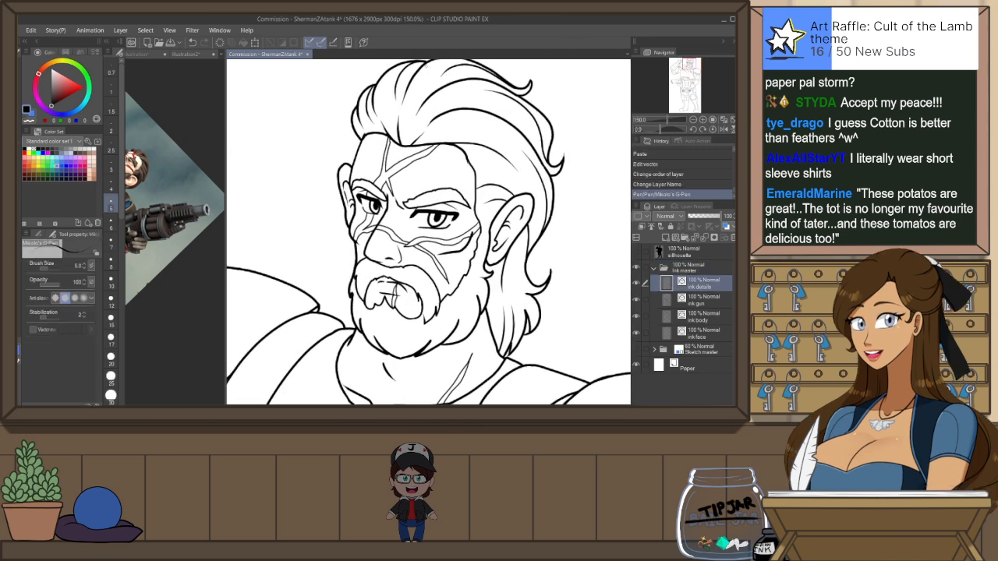
Mirror the canvas view and examine the flipped line art from the head down to the boots
{"action": "key", "text": "h"}
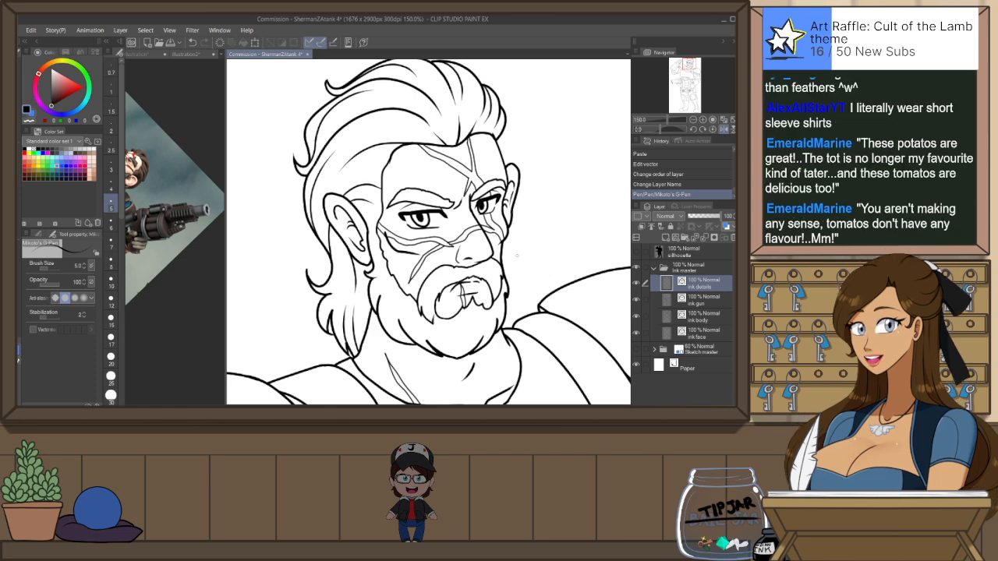
{"action": "key", "text": "ctrl+minus"}
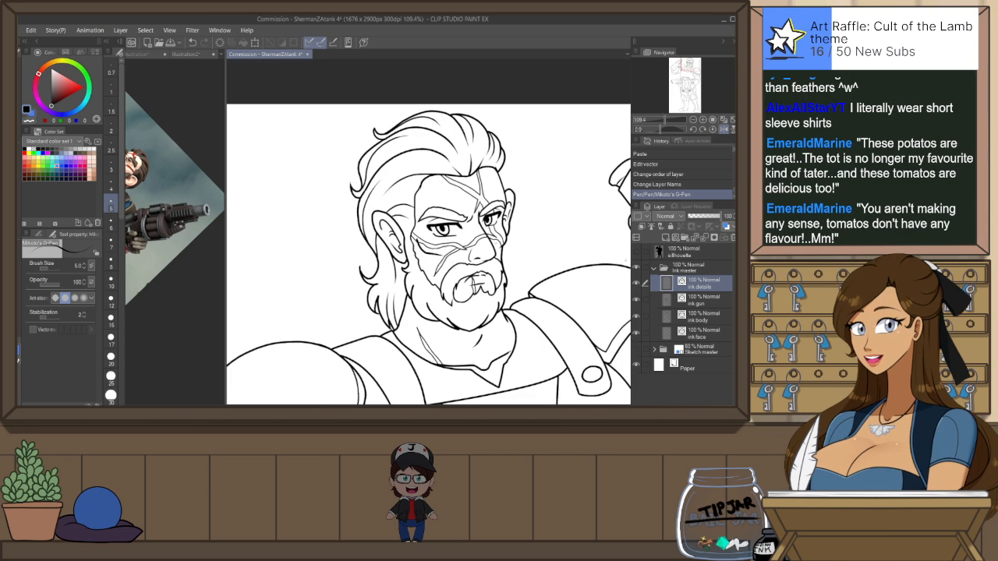
{"action": "left_click", "coordinate": [655, 269]}
{"action": "scroll", "coordinate": [433, 134], "scroll_direction": "down", "scroll_amount": 5}
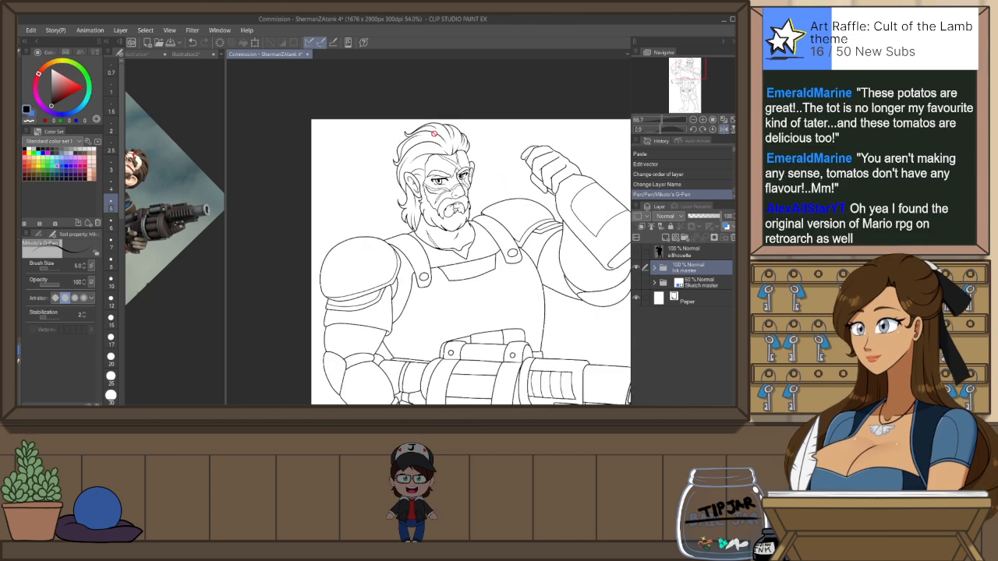
{"action": "scroll", "coordinate": [434, 134], "scroll_direction": "down", "scroll_amount": 2}
{"action": "scroll", "coordinate": [510, 294], "scroll_direction": "up", "scroll_amount": 2}
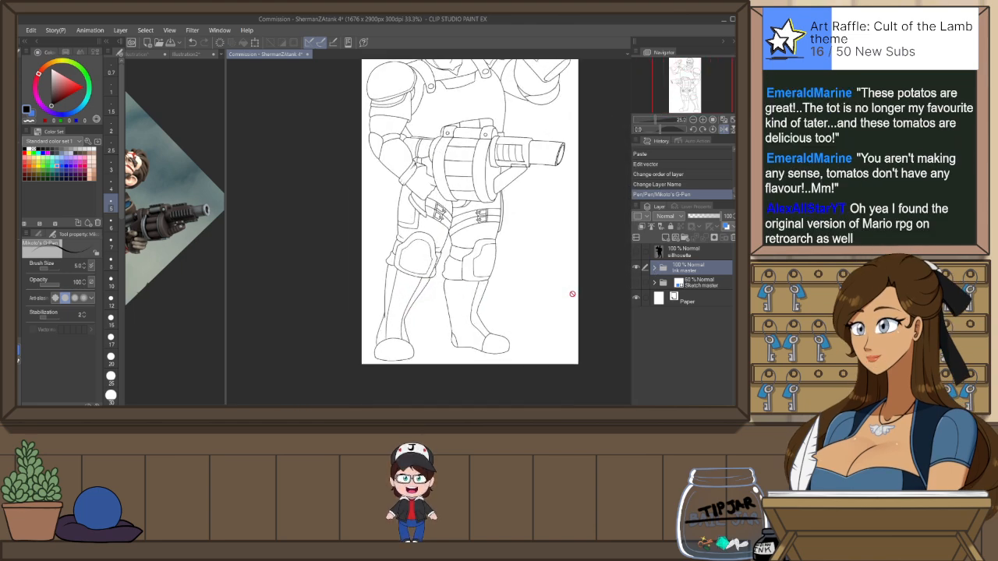
Add a new raster layer directly above ink details in the Ink master folder and set the secondary colour to black
{"action": "left_click", "coordinate": [655, 270]}
{"action": "left_click", "coordinate": [694, 283]}
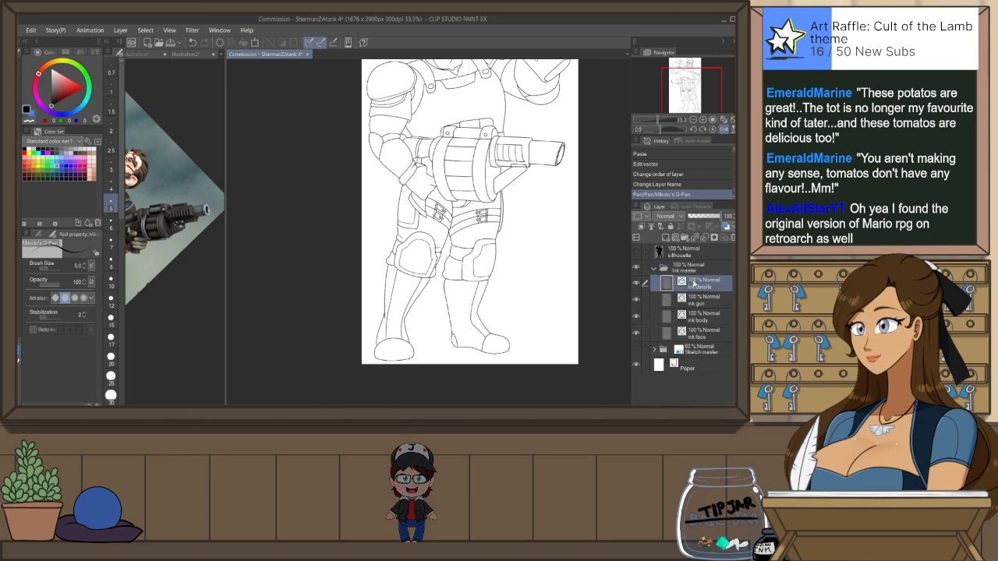
{"action": "double_click", "coordinate": [692, 284]}
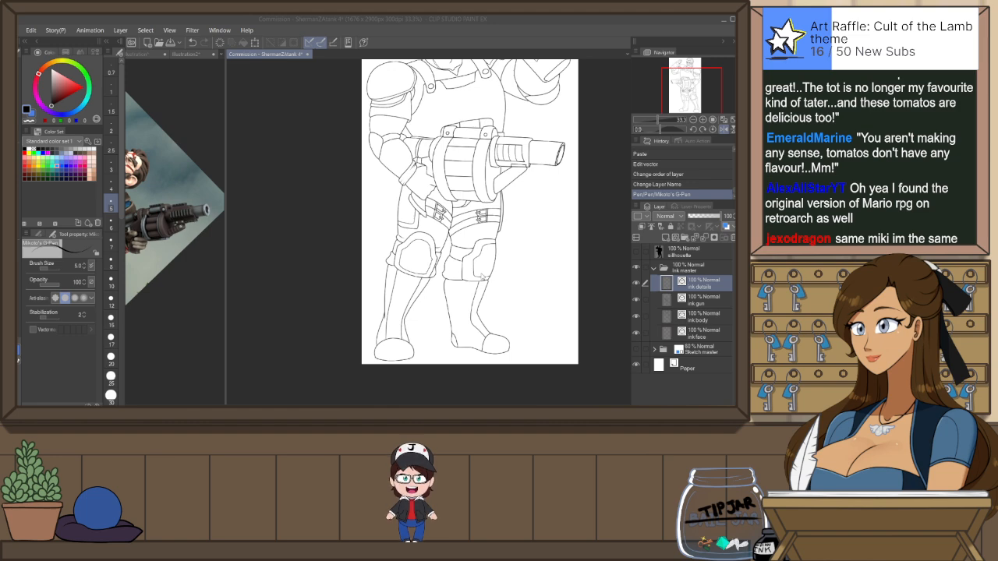
{"action": "key", "text": "ctrl+shift+n"}
{"action": "left_click", "coordinate": [72, 111]}
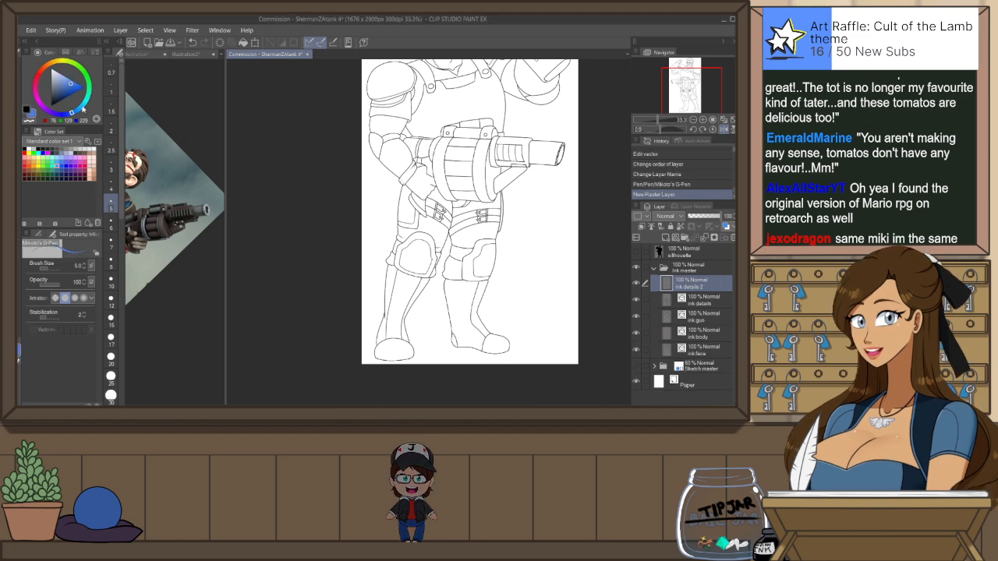
Choose the Shoe lacing with grommets brush from the Clothing decoration brushes
{"action": "key", "text": "b"}
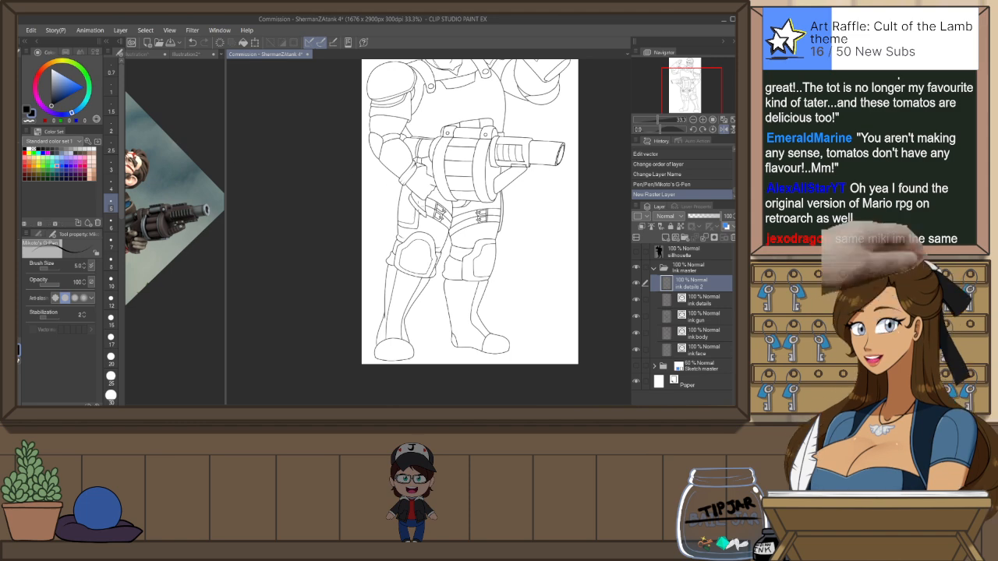
{"action": "key", "text": "b"}
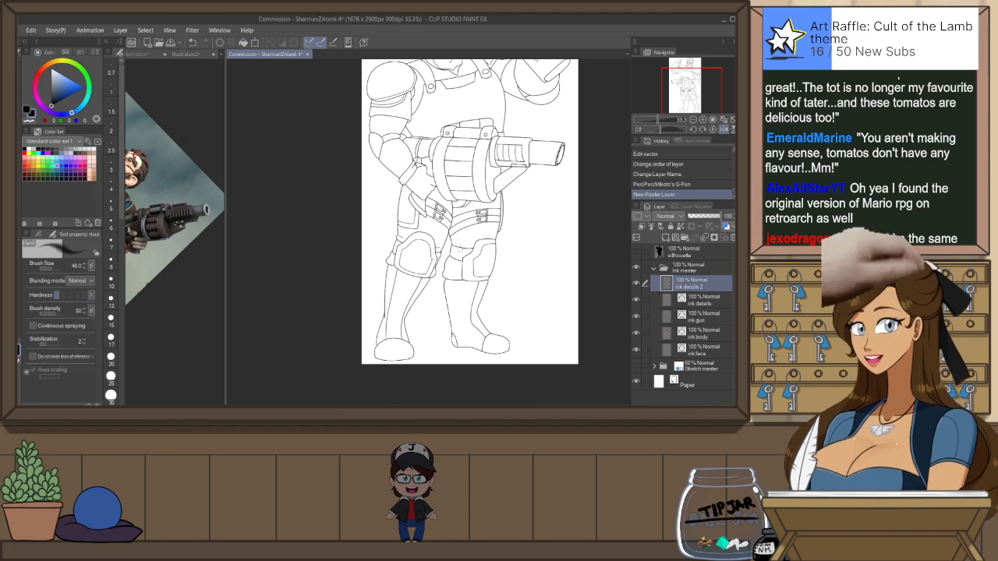
{"action": "key", "text": "b"}
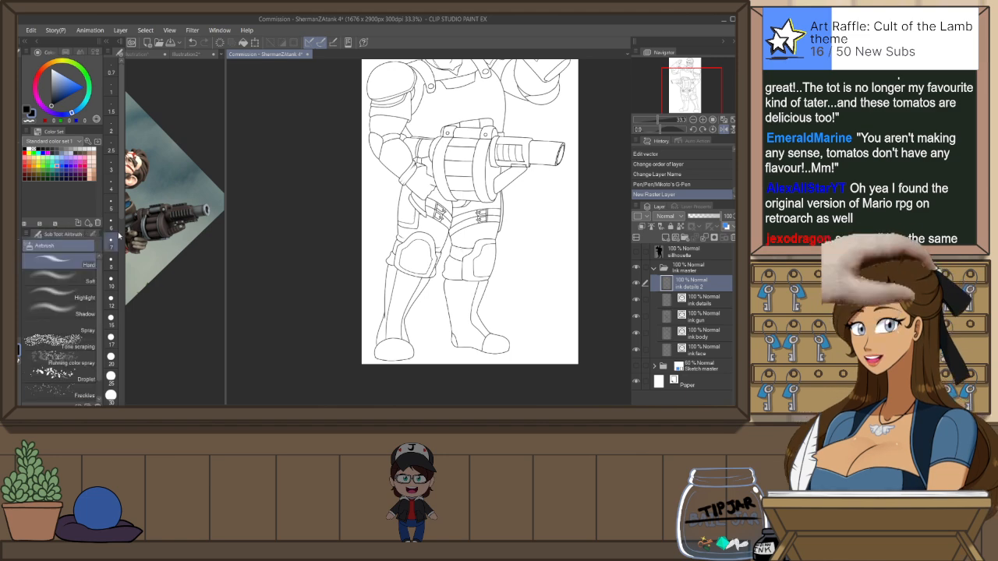
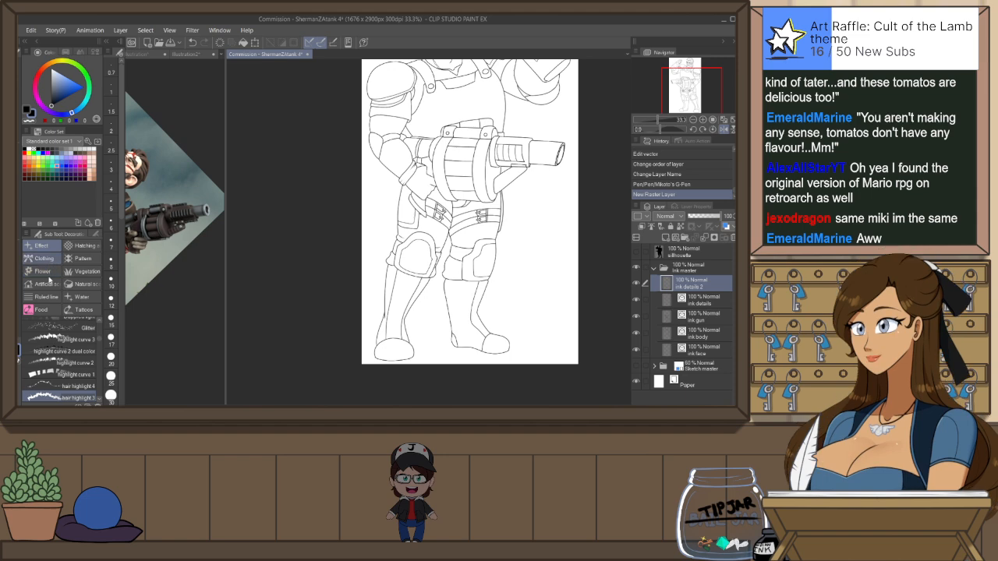
{"action": "left_click", "coordinate": [49, 260]}
{"action": "scroll", "coordinate": [67, 344], "scroll_direction": "down", "scroll_amount": 5}
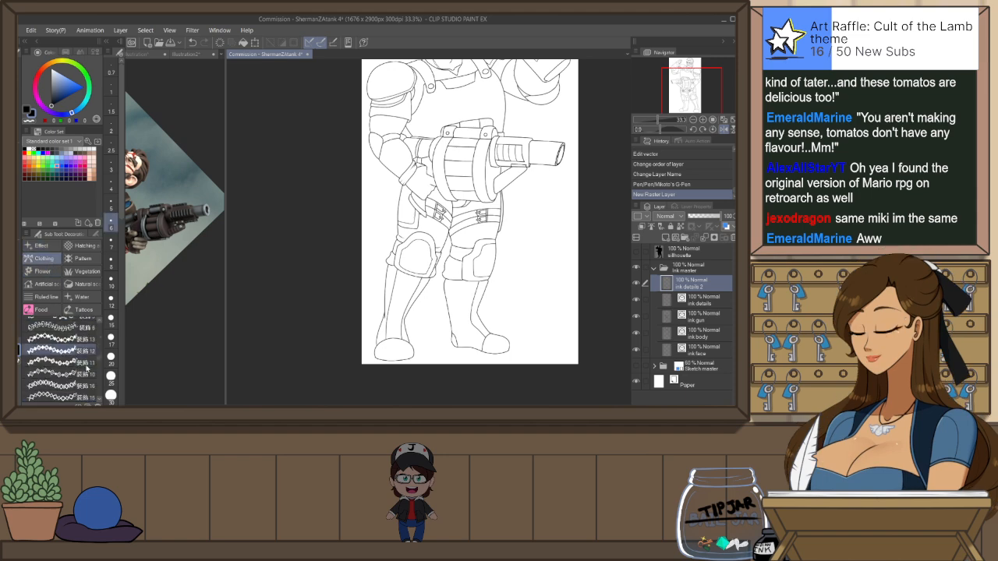
{"action": "scroll", "coordinate": [90, 369], "scroll_direction": "down", "scroll_amount": 5}
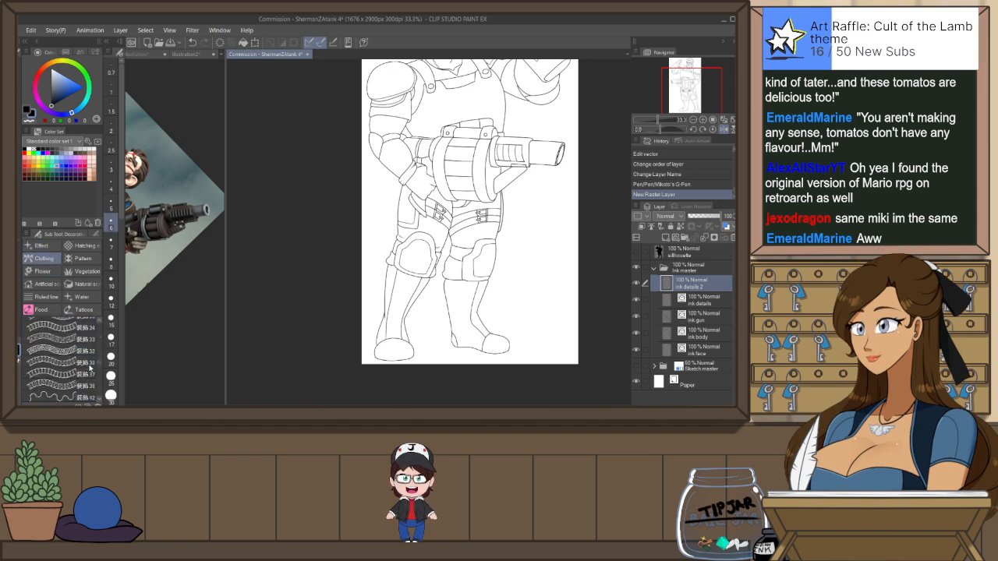
{"action": "scroll", "coordinate": [98, 369], "scroll_direction": "down", "scroll_amount": 5}
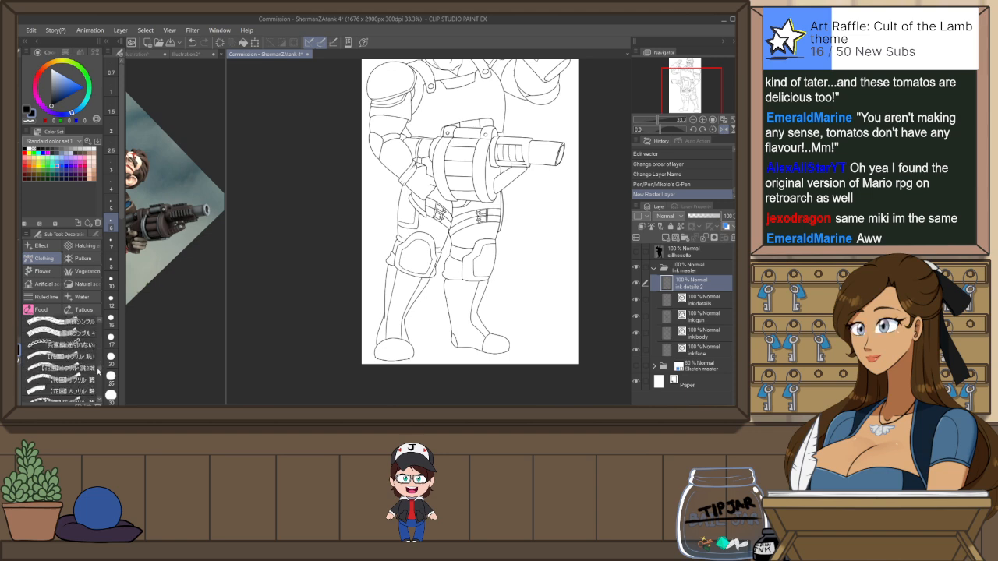
{"action": "scroll", "coordinate": [98, 376], "scroll_direction": "down", "scroll_amount": 5}
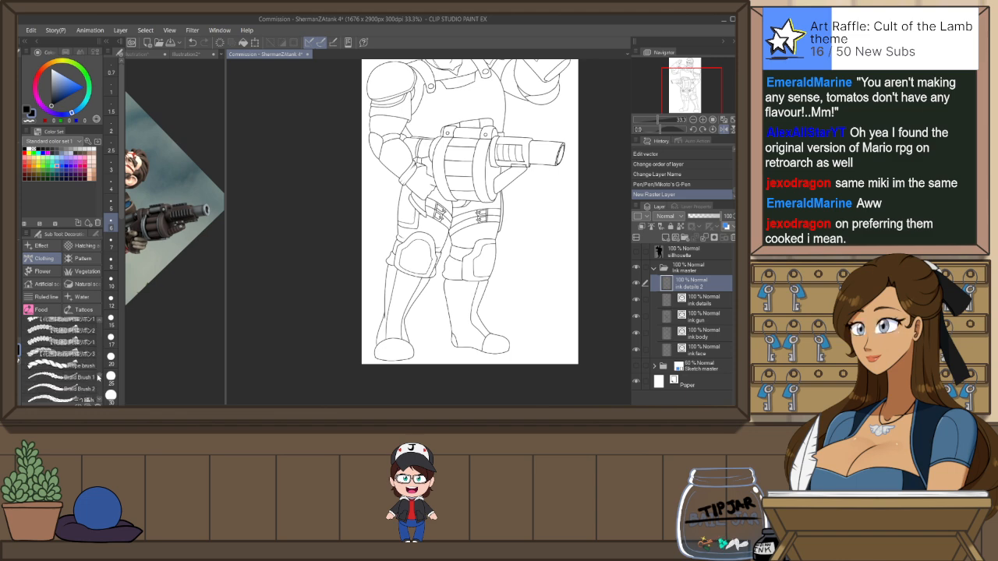
{"action": "scroll", "coordinate": [98, 379], "scroll_direction": "down", "scroll_amount": 5}
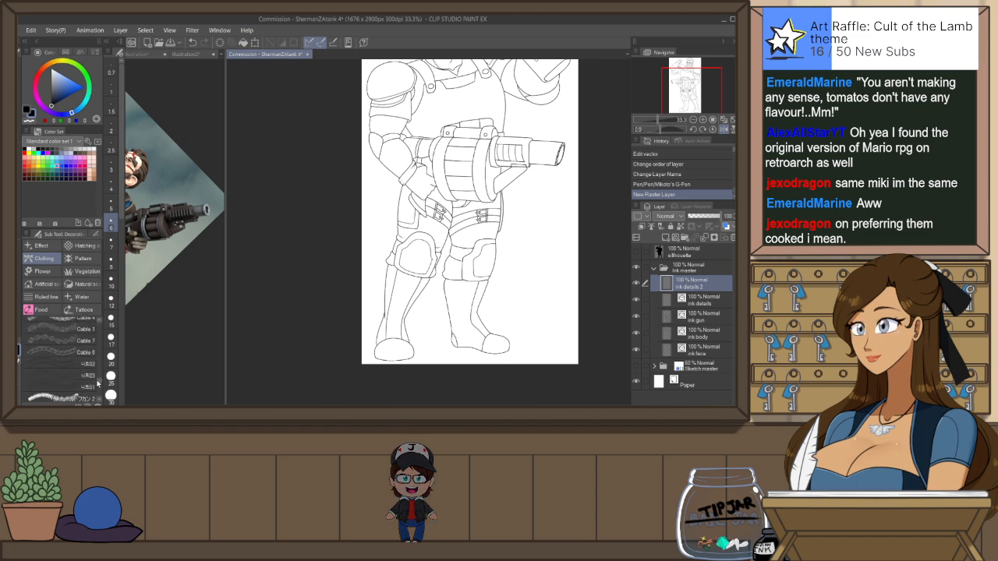
{"action": "scroll", "coordinate": [97, 384], "scroll_direction": "down", "scroll_amount": 3}
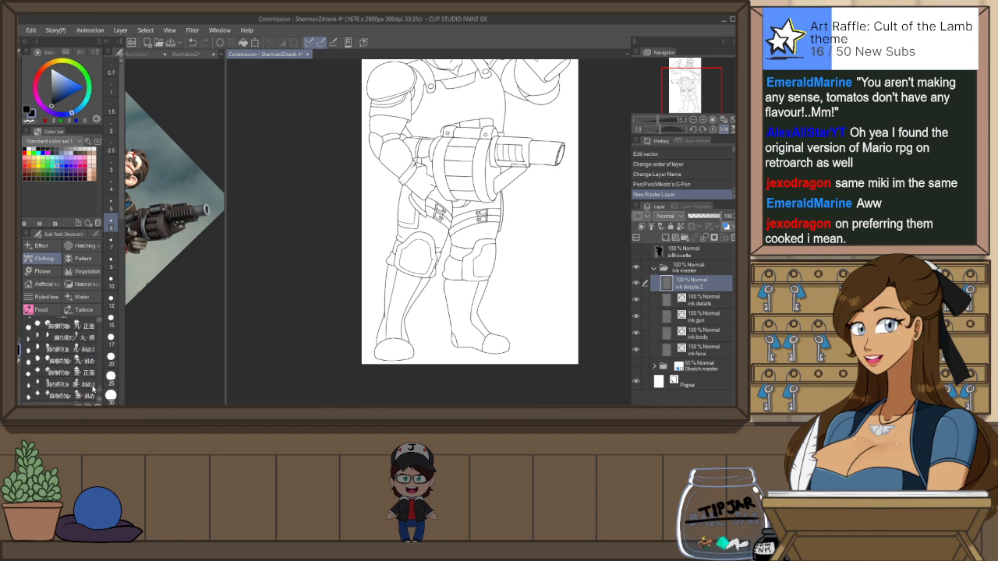
{"action": "scroll", "coordinate": [96, 396], "scroll_direction": "down", "scroll_amount": 3}
{"action": "scroll", "coordinate": [102, 358], "scroll_direction": "up", "scroll_amount": 3}
{"action": "scroll", "coordinate": [89, 339], "scroll_direction": "down", "scroll_amount": 1}
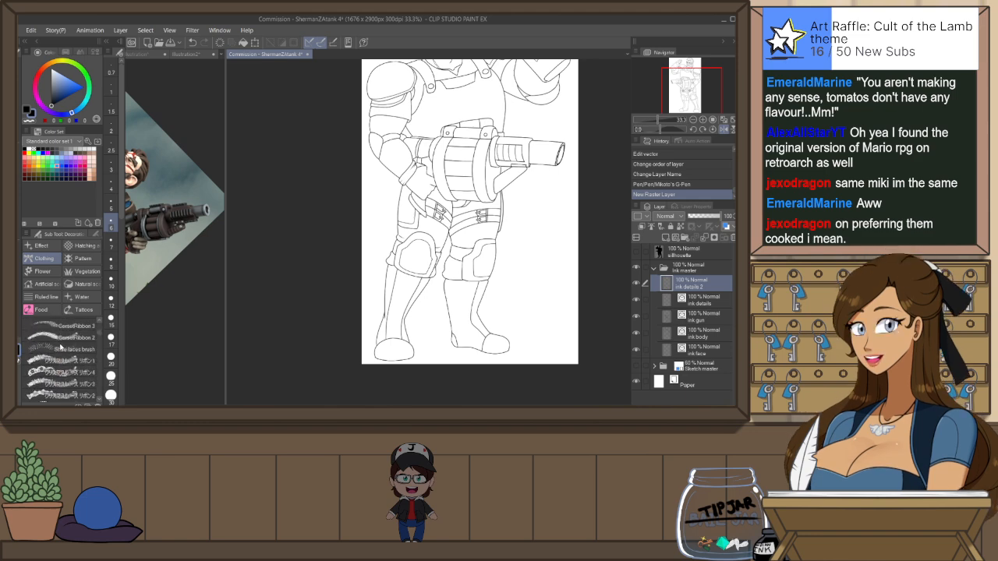
{"action": "scroll", "coordinate": [61, 347], "scroll_direction": "down", "scroll_amount": 2}
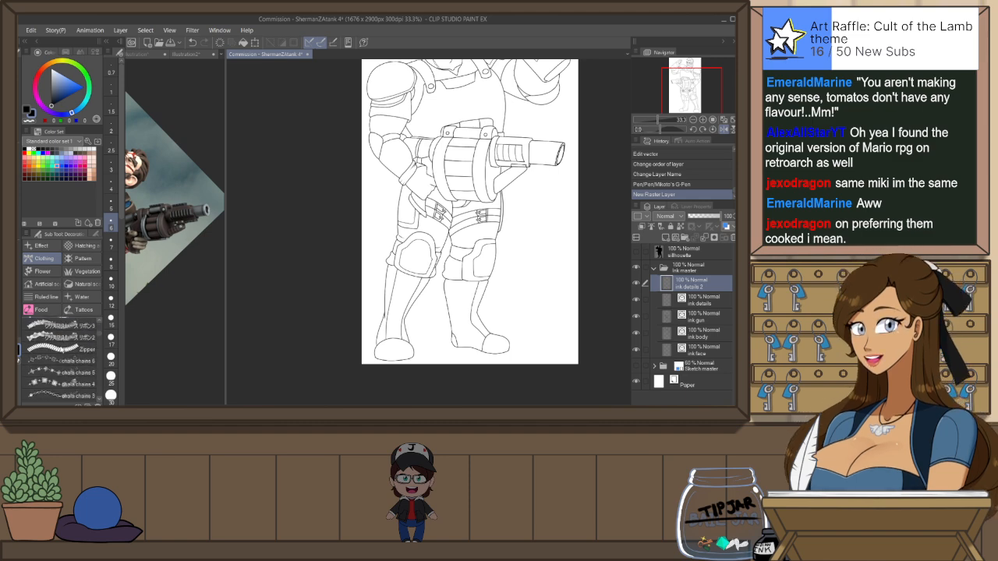
{"action": "scroll", "coordinate": [61, 348], "scroll_direction": "down", "scroll_amount": 3}
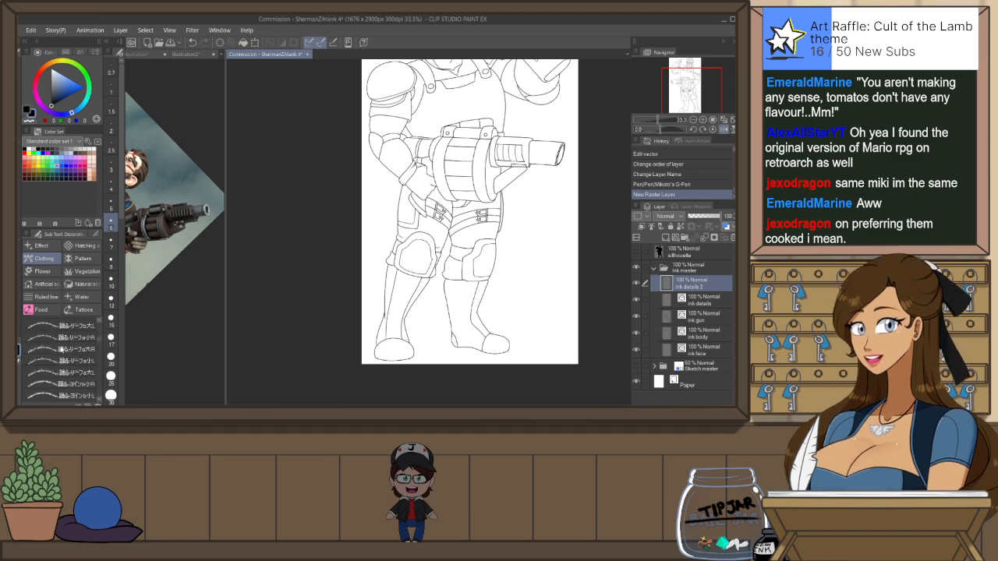
{"action": "scroll", "coordinate": [61, 349], "scroll_direction": "down", "scroll_amount": 2}
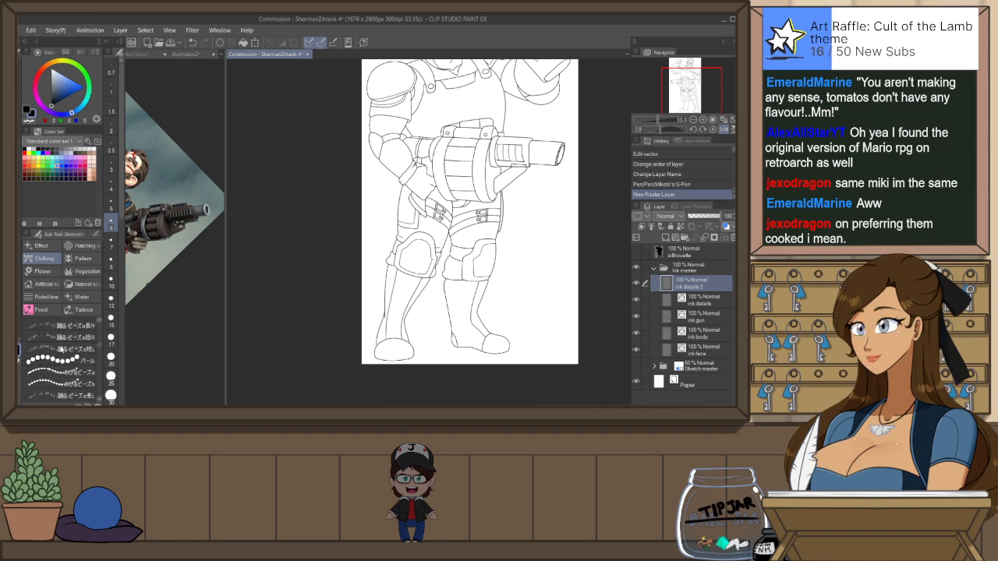
{"action": "scroll", "coordinate": [60, 350], "scroll_direction": "down", "scroll_amount": 3}
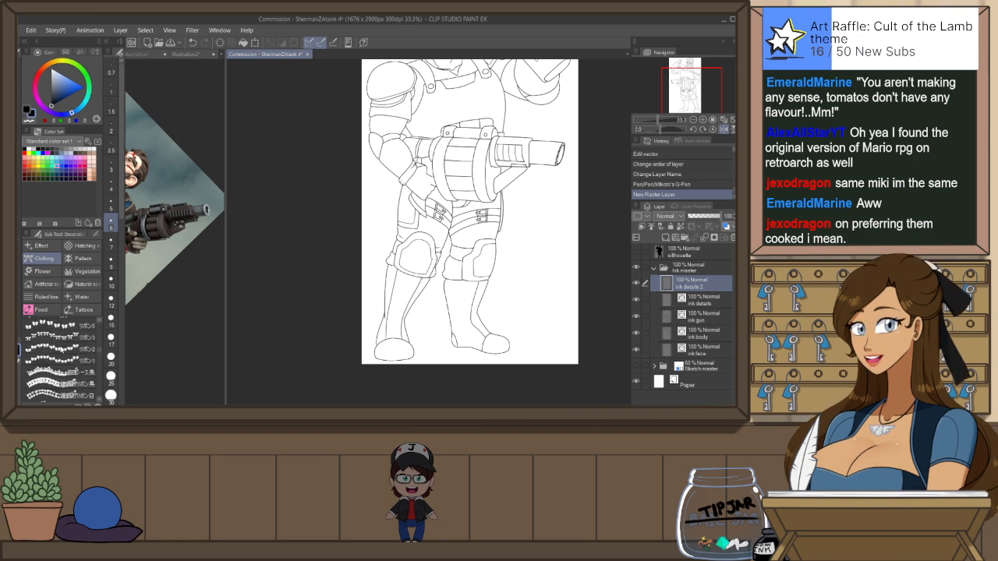
{"action": "scroll", "coordinate": [63, 351], "scroll_direction": "down", "scroll_amount": 4}
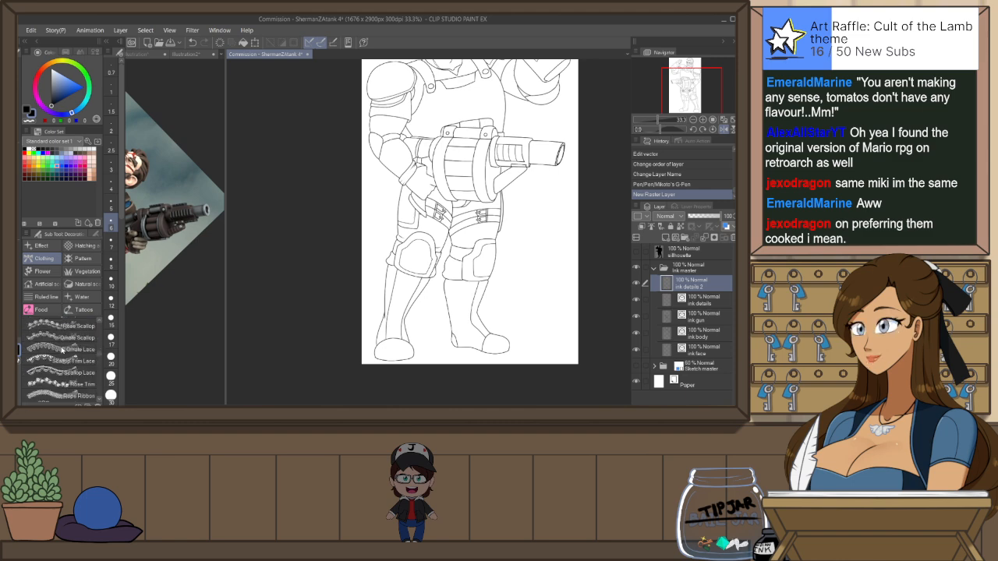
{"action": "scroll", "coordinate": [61, 359], "scroll_direction": "down", "scroll_amount": 4}
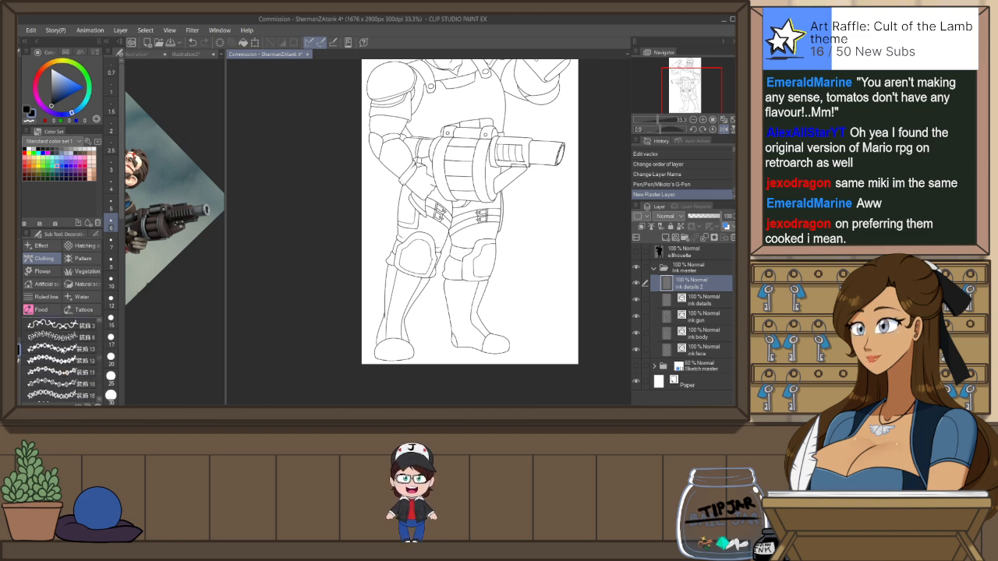
{"action": "scroll", "coordinate": [63, 351], "scroll_direction": "down", "scroll_amount": 4}
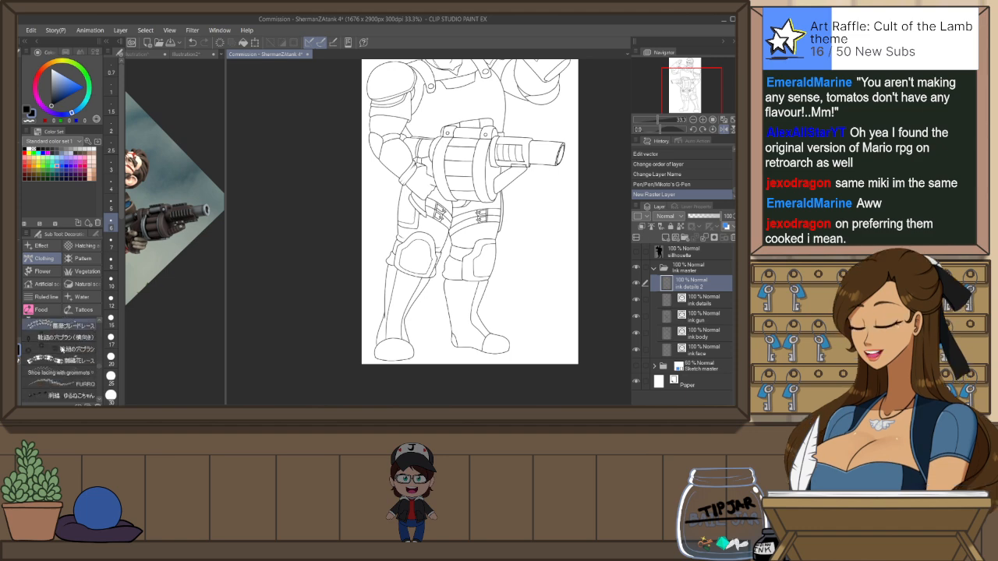
{"action": "left_click", "coordinate": [62, 350]}
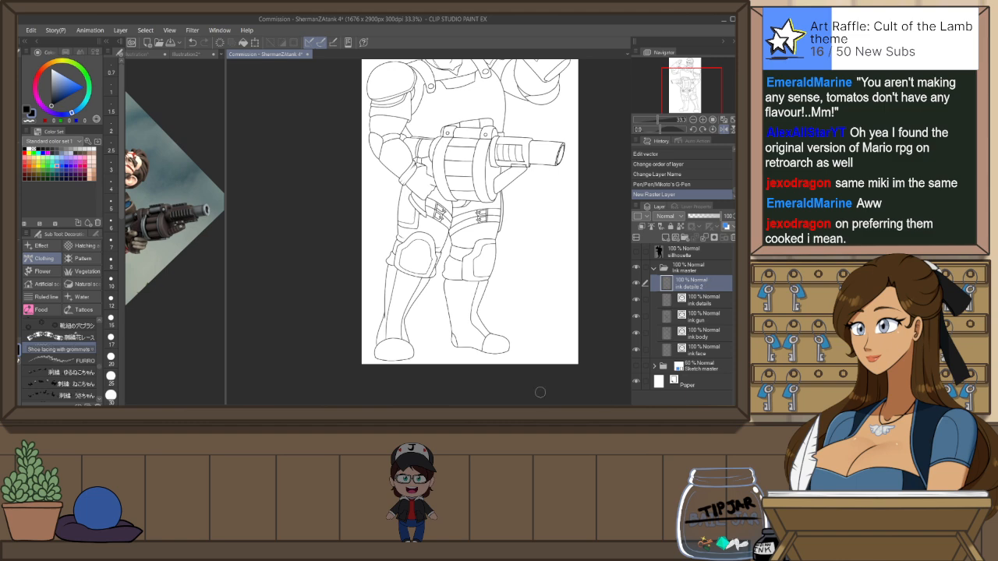
Try lacing strokes of different sizes down the shin of the side-turned boot, undoing each one
{"action": "scroll", "coordinate": [501, 342], "scroll_direction": "up", "scroll_amount": 2}
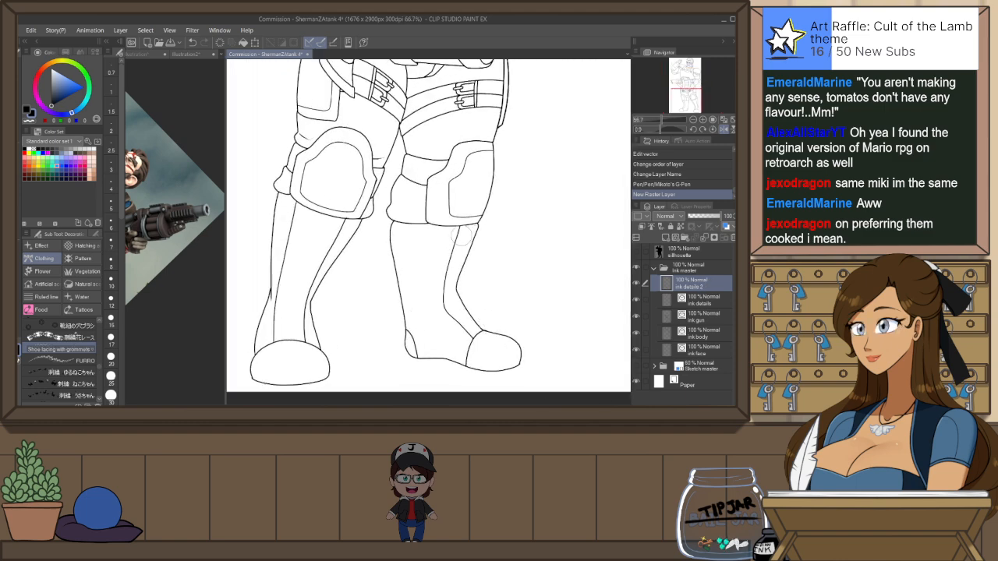
{"action": "left_click_drag", "start_coordinate": [461, 227], "coordinate": [449, 318]}
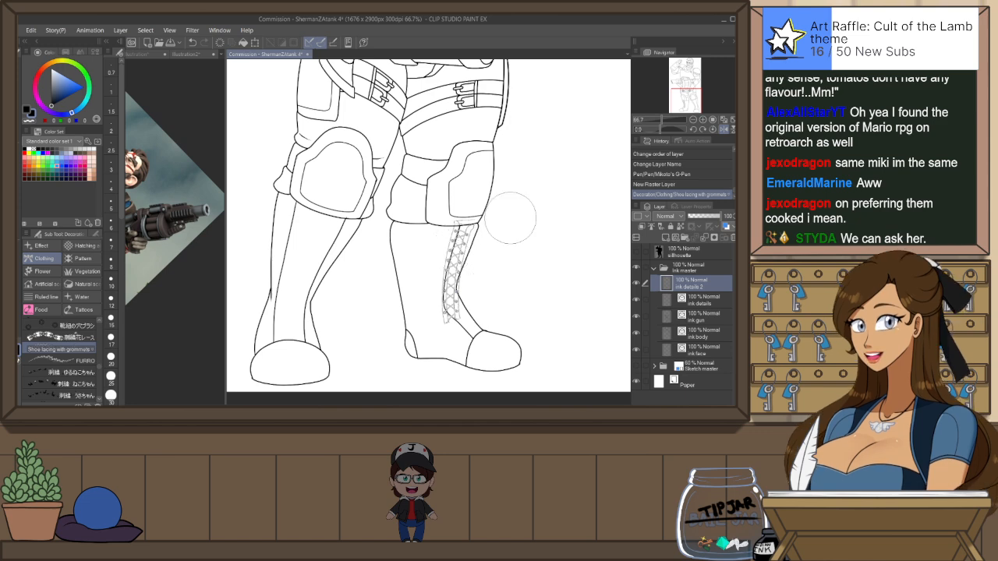
{"action": "key", "text": "ctrl+z"}
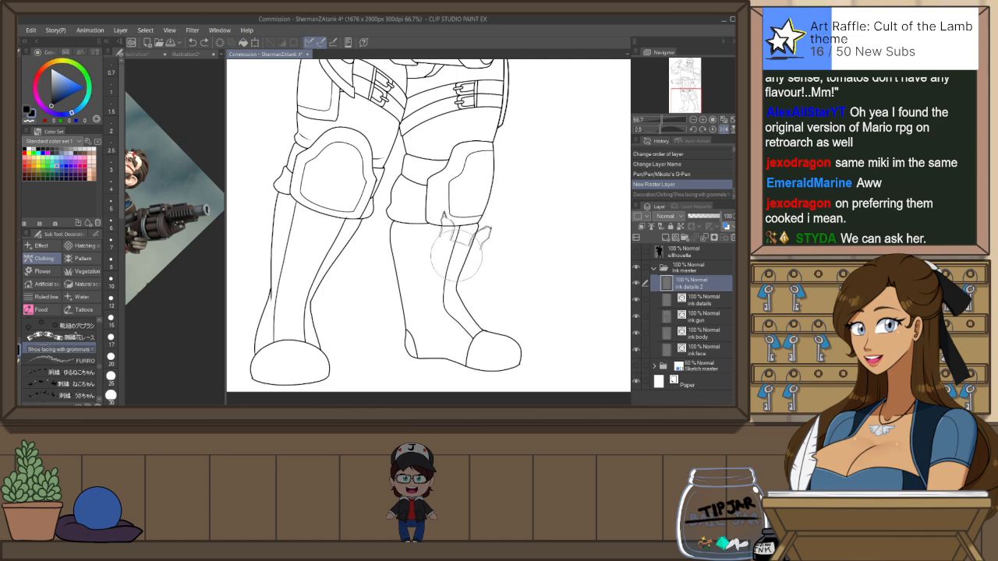
{"action": "left_click_drag", "start_coordinate": [457, 227], "coordinate": [451, 349]}
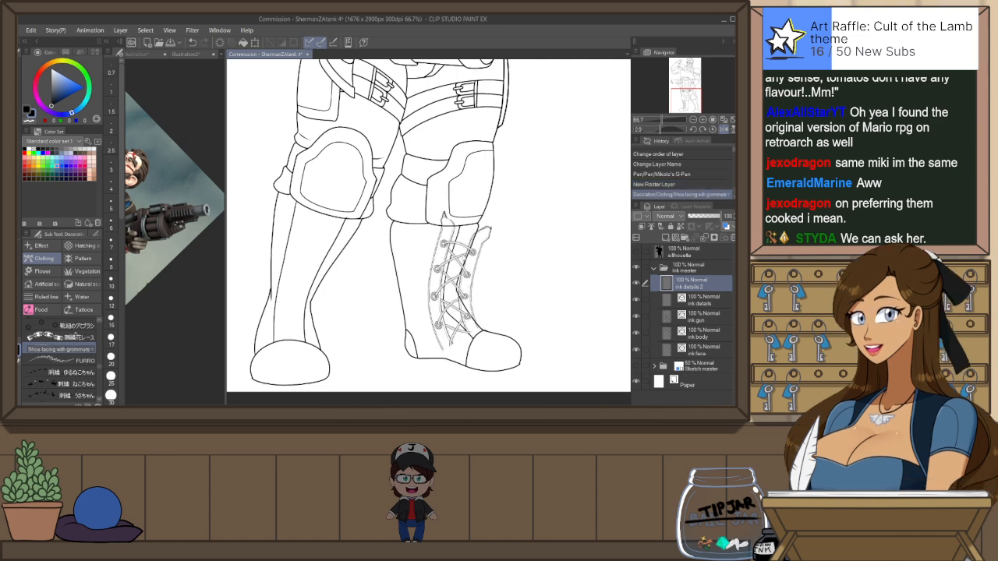
{"action": "key", "text": "ctrl+z"}
{"action": "mouse_move", "coordinate": [464, 237]}
{"action": "left_mouse_down"}
{"action": "mouse_move", "coordinate": [446, 281]}
{"action": "mouse_move", "coordinate": [451, 324]}
{"action": "mouse_move", "coordinate": [472, 341]}
{"action": "mouse_move", "coordinate": [518, 348]}
{"action": "left_mouse_up"}
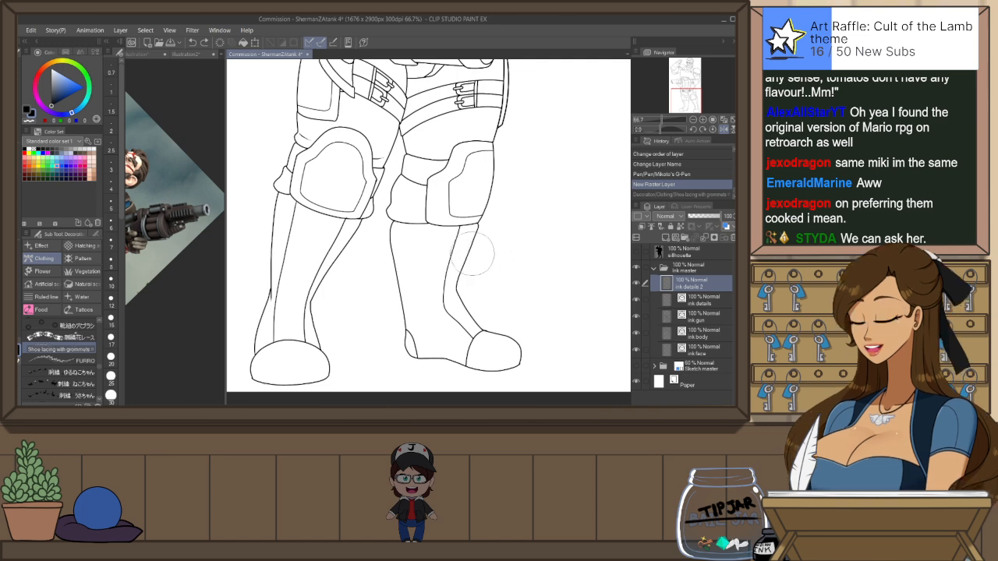
Cut the inner shin guide lines of both boots from the ink gun layer and make ink details 2 the active layer
{"action": "left_click", "coordinate": [454, 257], "text": "ctrl"}
{"action": "left_click", "coordinate": [338, 240], "text": "ctrl+shift"}
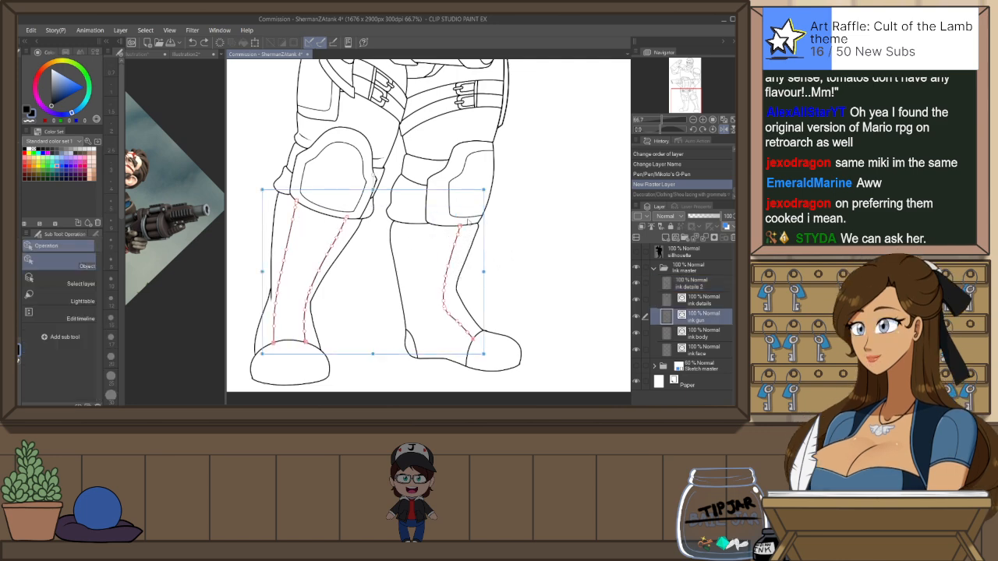
{"action": "key", "text": "ctrl+x"}
{"action": "left_click", "coordinate": [703, 285]}
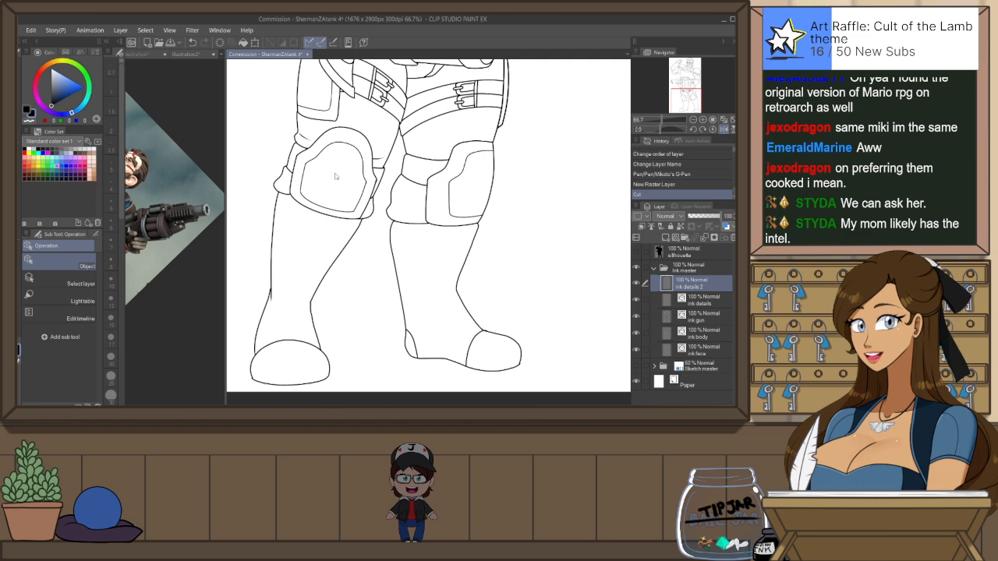
Draw shoe lacing with grommets along the front of the side-turned boot, from below the knee pad to the toe cap
{"action": "key", "text": "b"}
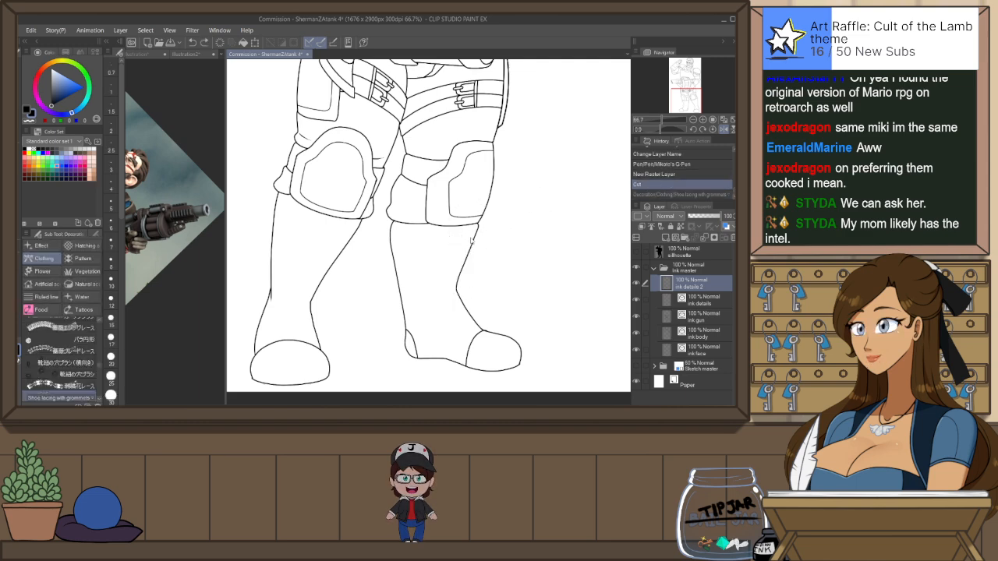
{"action": "mouse_move", "coordinate": [468, 222]}
{"action": "left_mouse_down"}
{"action": "mouse_move", "coordinate": [460, 299]}
{"action": "mouse_move", "coordinate": [476, 230]}
{"action": "mouse_move", "coordinate": [459, 272]}
{"action": "mouse_move", "coordinate": [460, 308]}
{"action": "mouse_move", "coordinate": [498, 346]}
{"action": "left_mouse_up"}
{"action": "key", "text": "ctrl+z"}
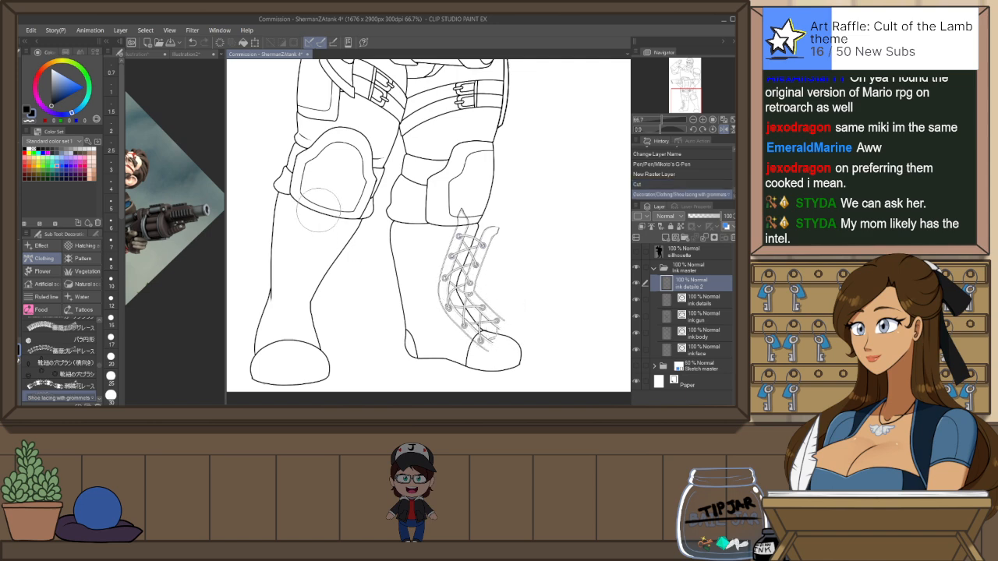
Draw shoe lacing with grommets down the front-facing boot from knee pad to toe cap, redoing the stroke until it follows the shin
{"action": "left_click_drag", "start_coordinate": [343, 225], "coordinate": [279, 273]}
{"action": "key", "text": "ctrl+z"}
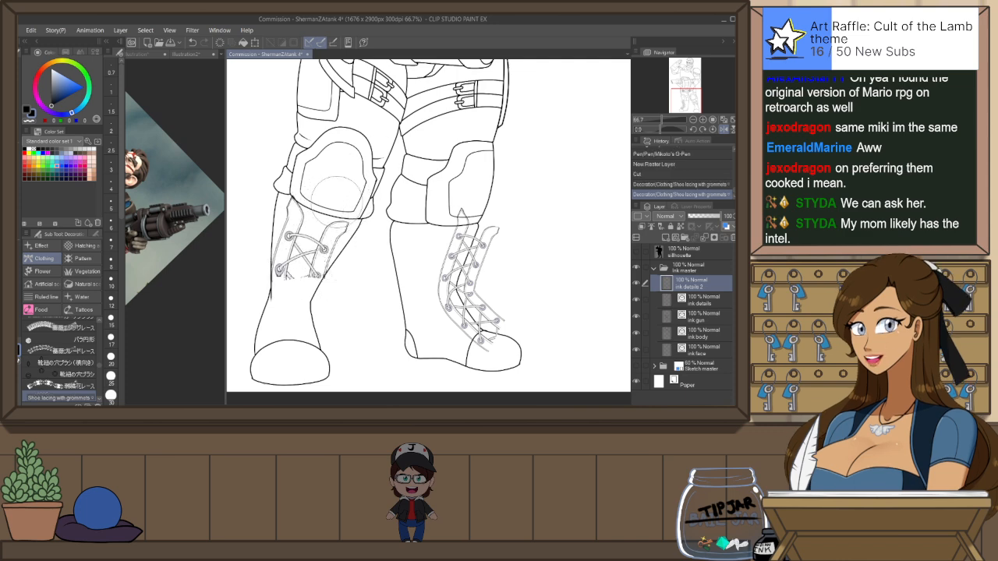
{"action": "mouse_move", "coordinate": [300, 204]}
{"action": "left_mouse_down"}
{"action": "mouse_move", "coordinate": [293, 294]}
{"action": "mouse_move", "coordinate": [295, 368]}
{"action": "left_mouse_up"}
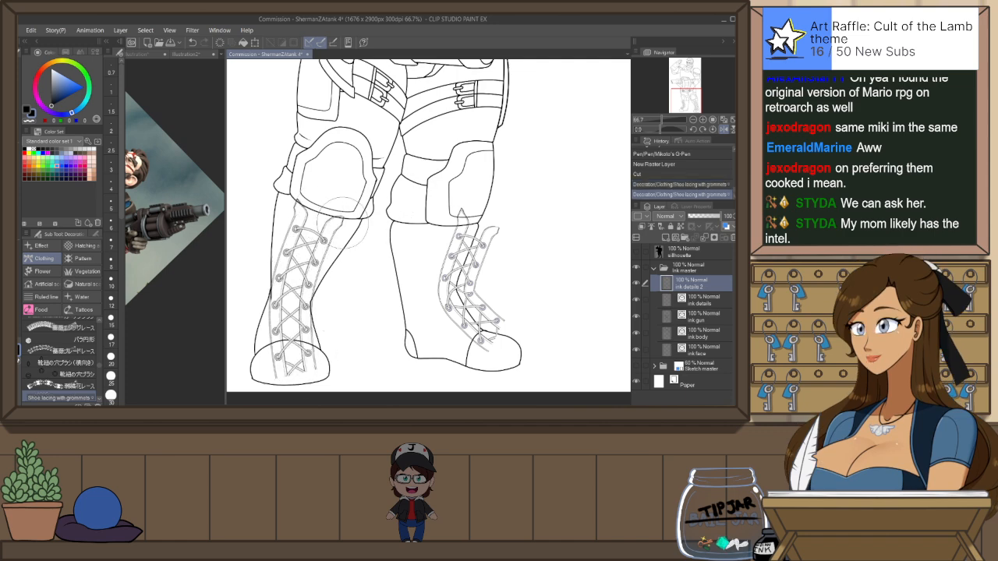
{"action": "key", "text": "ctrl+z"}
{"action": "mouse_move", "coordinate": [300, 204]}
{"action": "left_mouse_down"}
{"action": "mouse_move", "coordinate": [290, 290]}
{"action": "mouse_move", "coordinate": [295, 367]}
{"action": "left_mouse_up"}
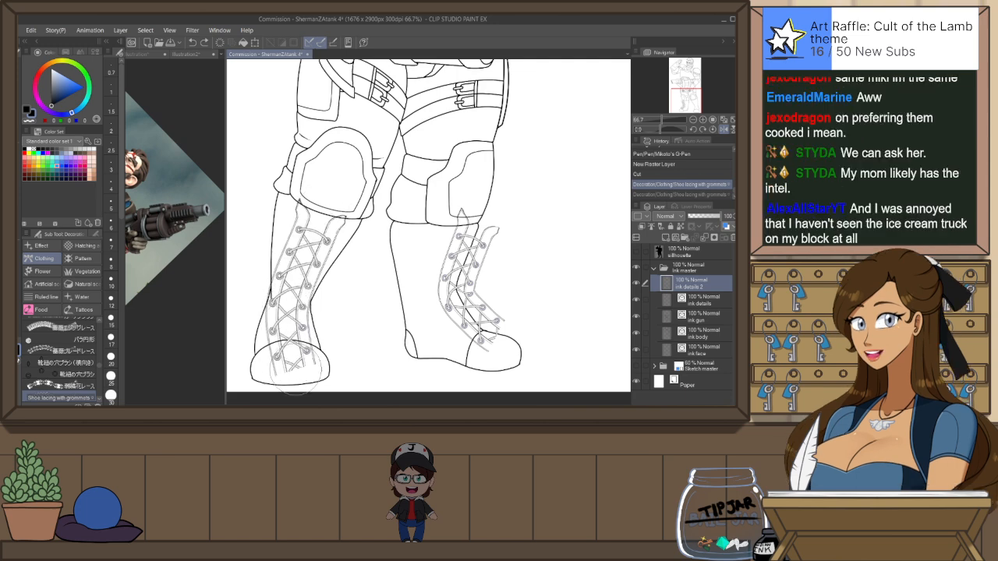
{"action": "key", "text": "ctrl+z"}
{"action": "left_click_drag", "start_coordinate": [316, 219], "coordinate": [290, 366]}
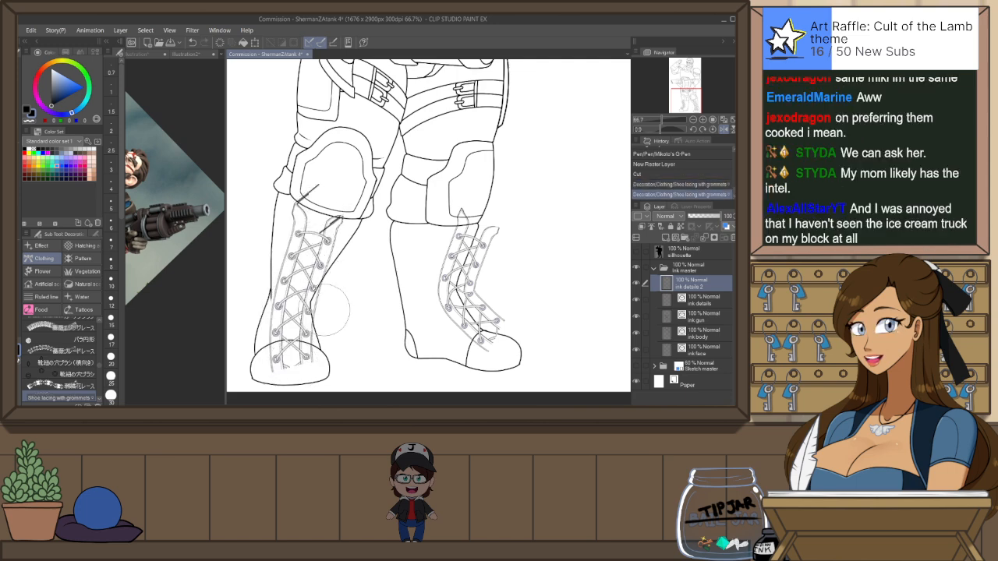
{"action": "key", "text": "ctrl+z"}
{"action": "left_click_drag", "start_coordinate": [328, 209], "coordinate": [298, 265]}
{"action": "key", "text": "ctrl+z"}
{"action": "left_click_drag", "start_coordinate": [322, 198], "coordinate": [291, 366]}
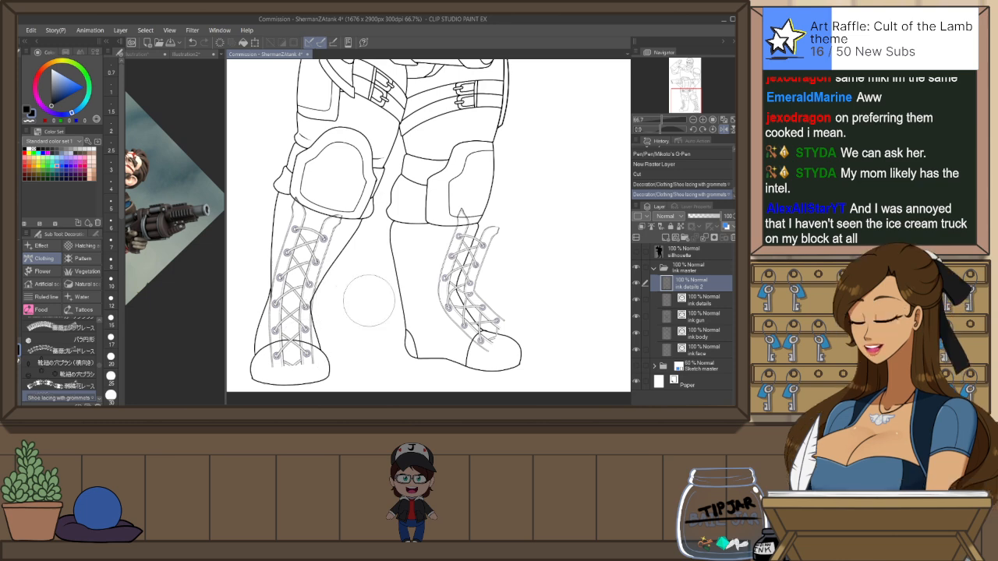
{"action": "key", "text": "h"}
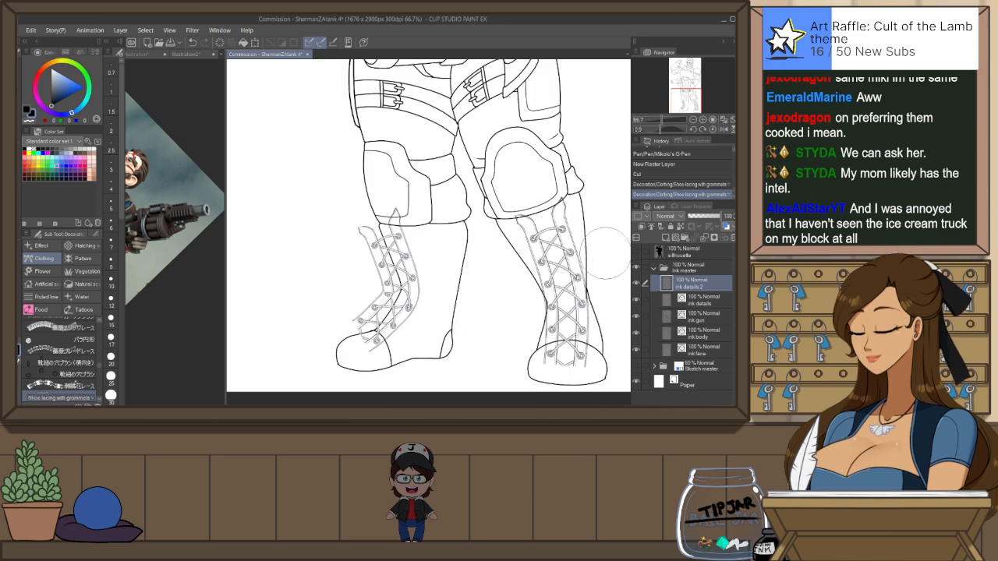
{"action": "key", "text": "e"}
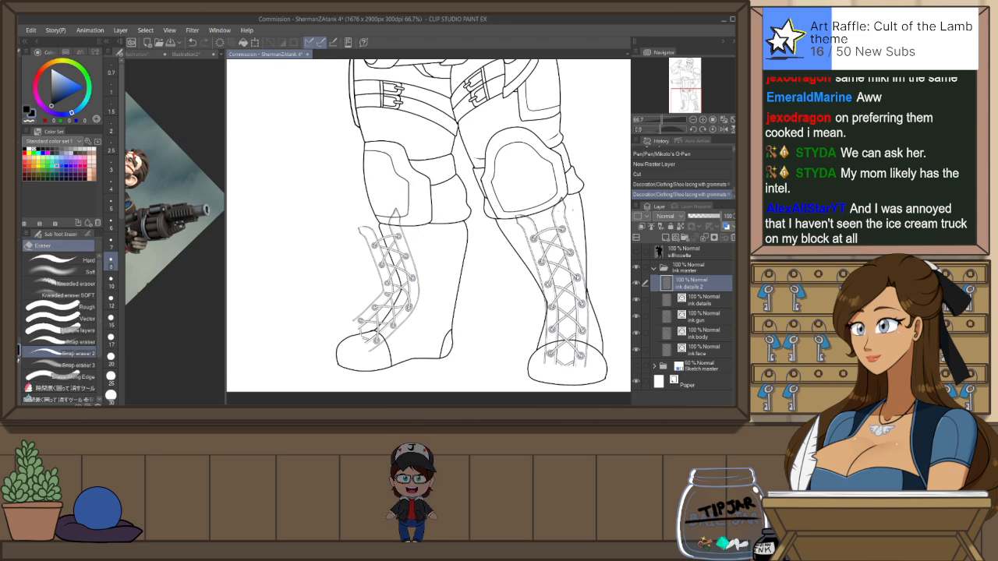
{"action": "scroll", "coordinate": [571, 207], "scroll_direction": "up", "scroll_amount": 3}
{"action": "left_click", "coordinate": [555, 215]}
{"action": "key", "text": "ctrl+z"}
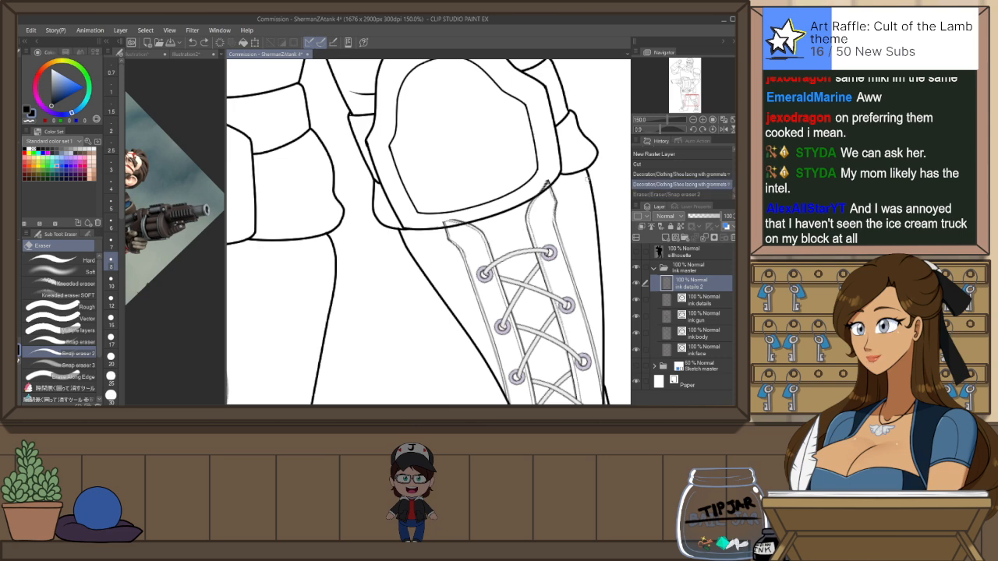
Ink the front-facing boot's top edge from the outer lacing flap to the outer shin at pen size 3, redoing the stroke until it fits
{"action": "key", "text": "p"}
{"action": "left_click_drag", "start_coordinate": [590, 181], "coordinate": [578, 189]}
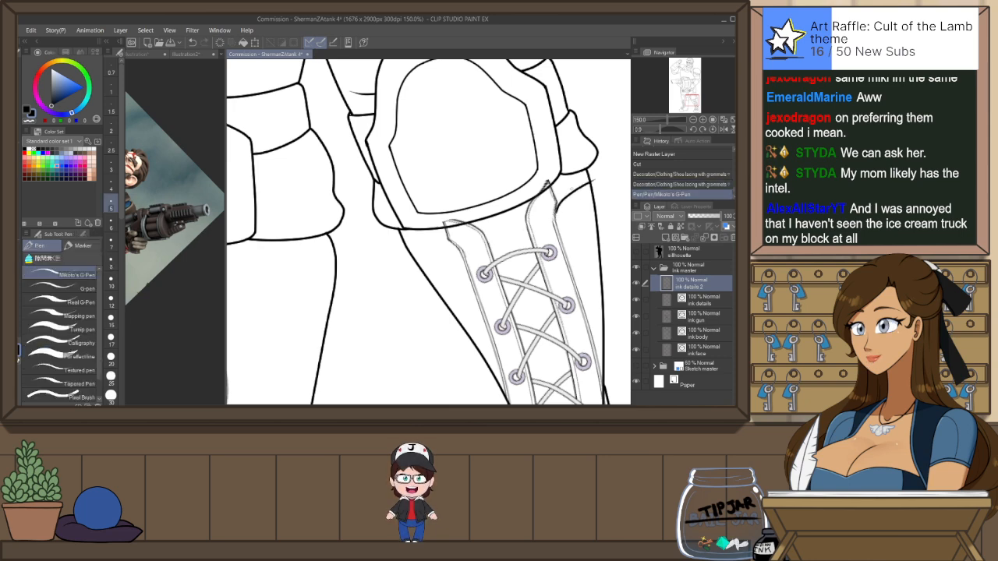
{"action": "key", "text": "ctrl+z"}
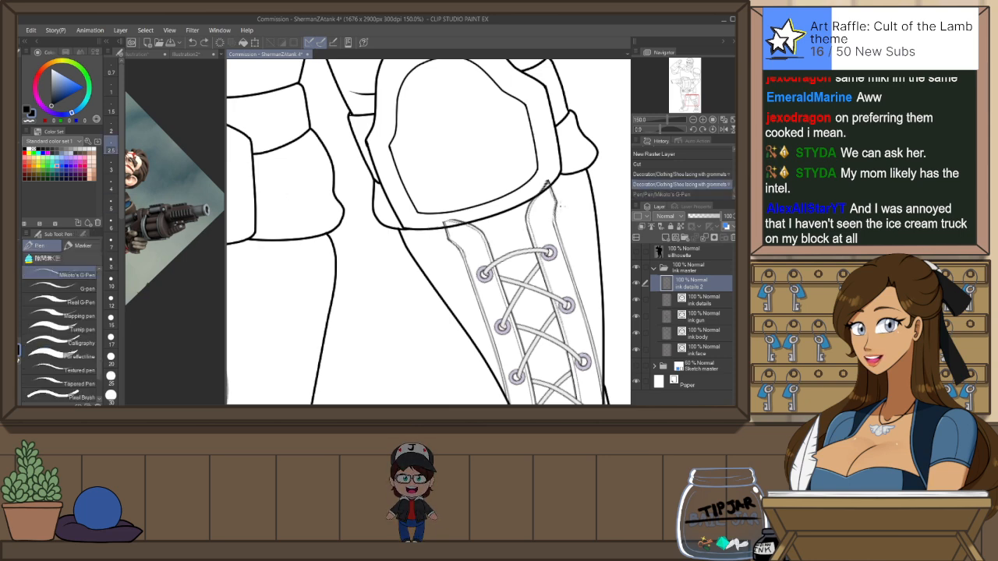
{"action": "left_click_drag", "start_coordinate": [557, 201], "coordinate": [590, 177]}
{"action": "left_click", "coordinate": [110, 168]}
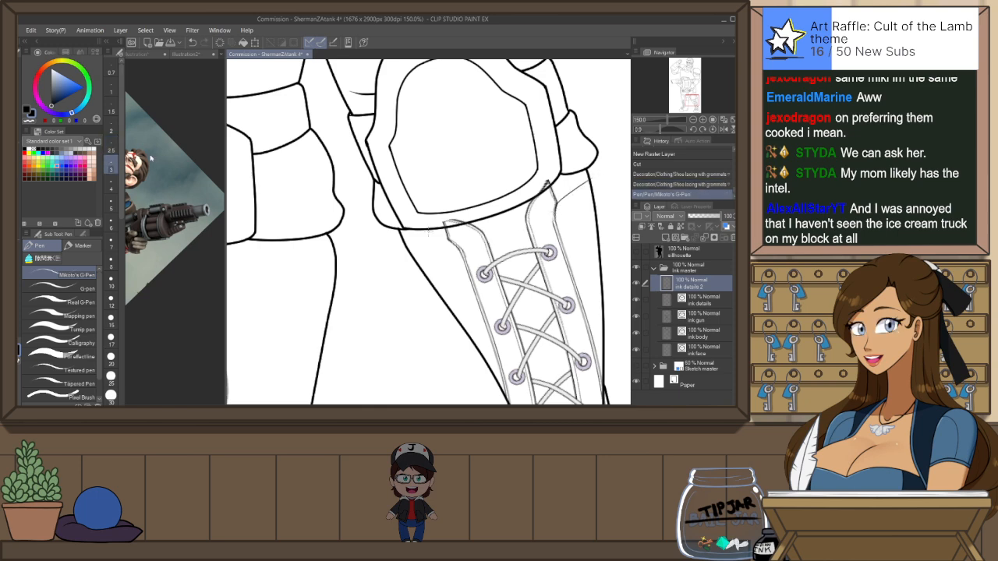
{"action": "key", "text": "ctrl+z"}
{"action": "left_click_drag", "start_coordinate": [556, 202], "coordinate": [604, 175]}
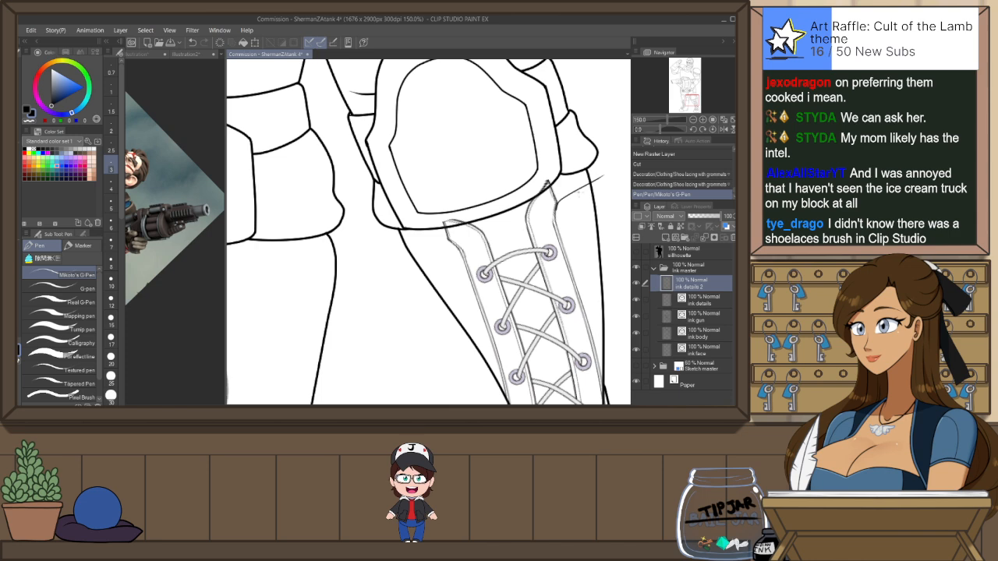
{"action": "key", "text": "ctrl+z"}
{"action": "left_click_drag", "start_coordinate": [556, 202], "coordinate": [606, 167]}
Ink the matching top edge of the front-facing boot from the inner lacing flap across to the inner calf line
{"action": "key", "text": "h"}
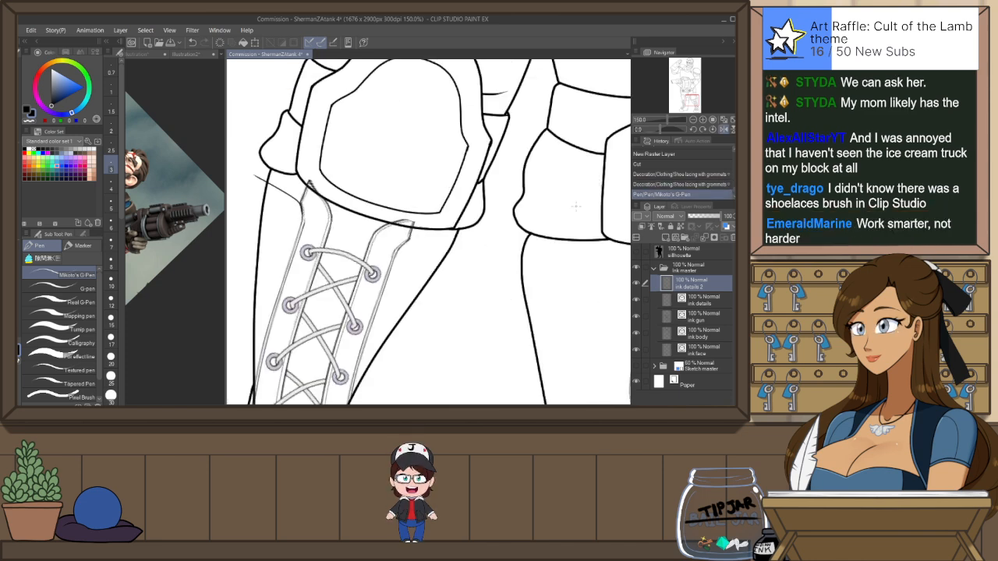
{"action": "key", "text": "r"}
{"action": "mouse_move", "coordinate": [484, 258]}
{"action": "left_mouse_down"}
{"action": "mouse_move", "coordinate": [495, 208]}
{"action": "mouse_move", "coordinate": [468, 178]}
{"action": "left_mouse_up"}
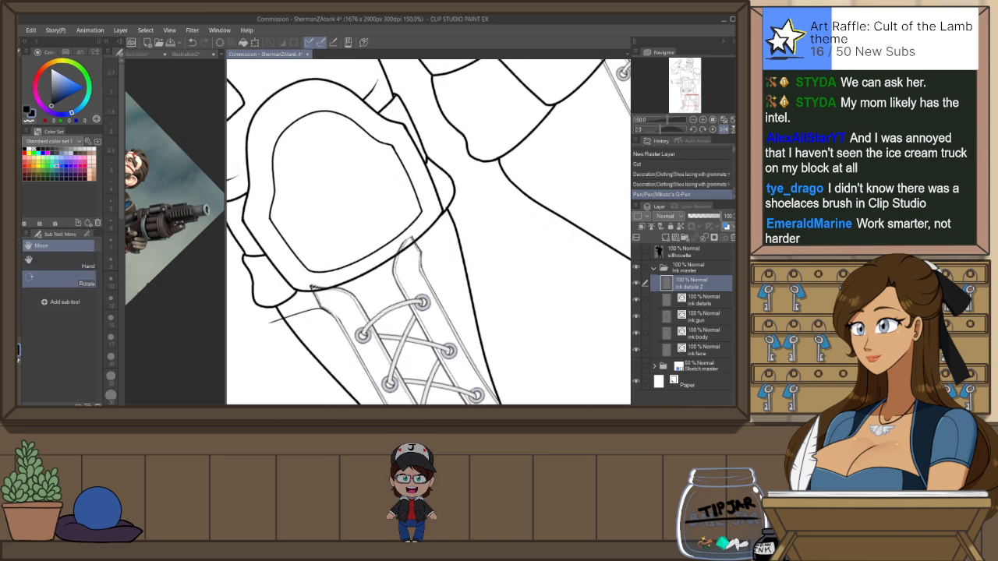
{"action": "left_click_drag", "start_coordinate": [421, 254], "coordinate": [471, 209]}
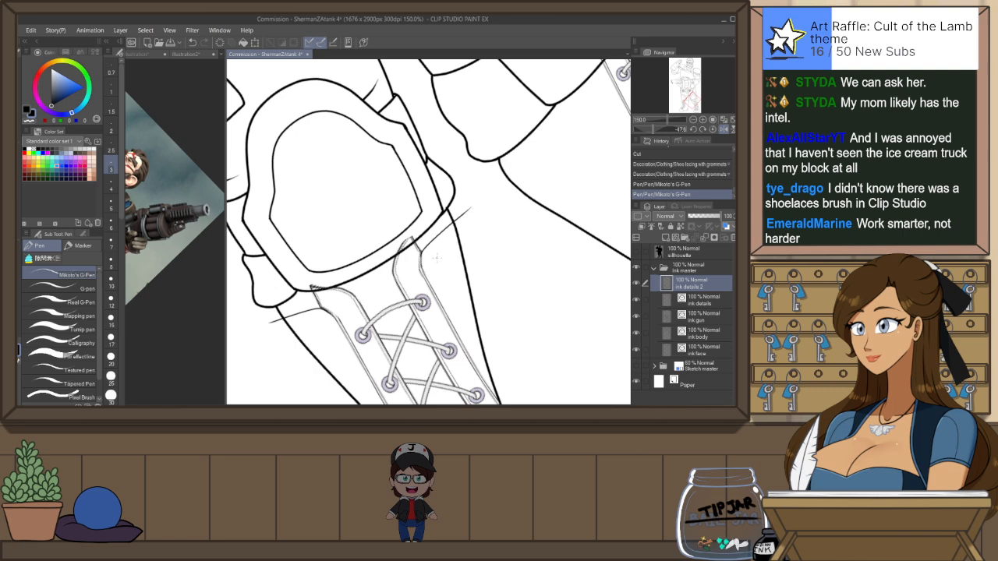
Erase the top-edge lines overshooting the front-facing boot's outline and the lacing flap tips overlapping the knee pad, enlarging the eraser to 17
{"action": "key", "text": "e"}
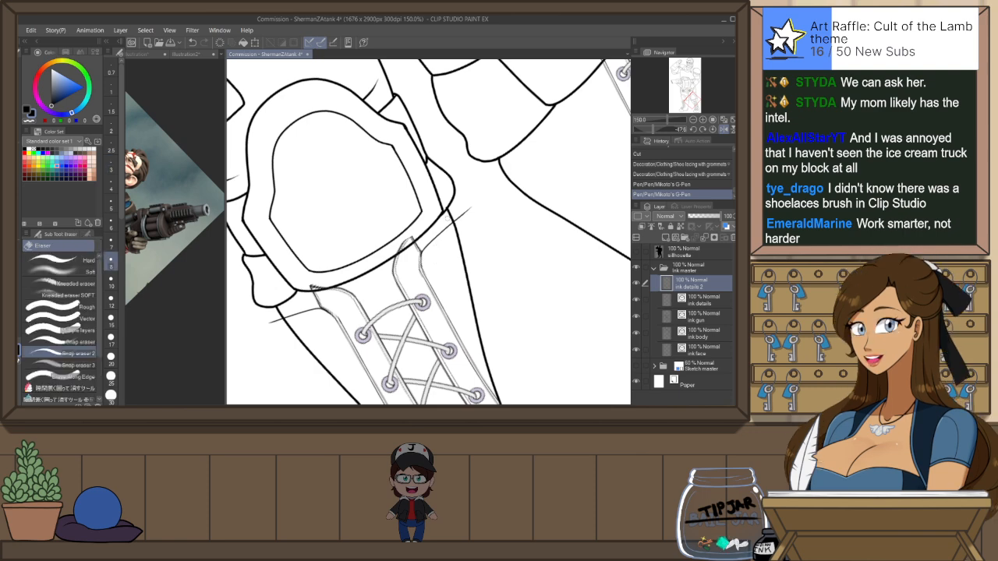
{"action": "left_click_drag", "start_coordinate": [457, 220], "coordinate": [465, 210]}
{"action": "left_click", "coordinate": [471, 205]}
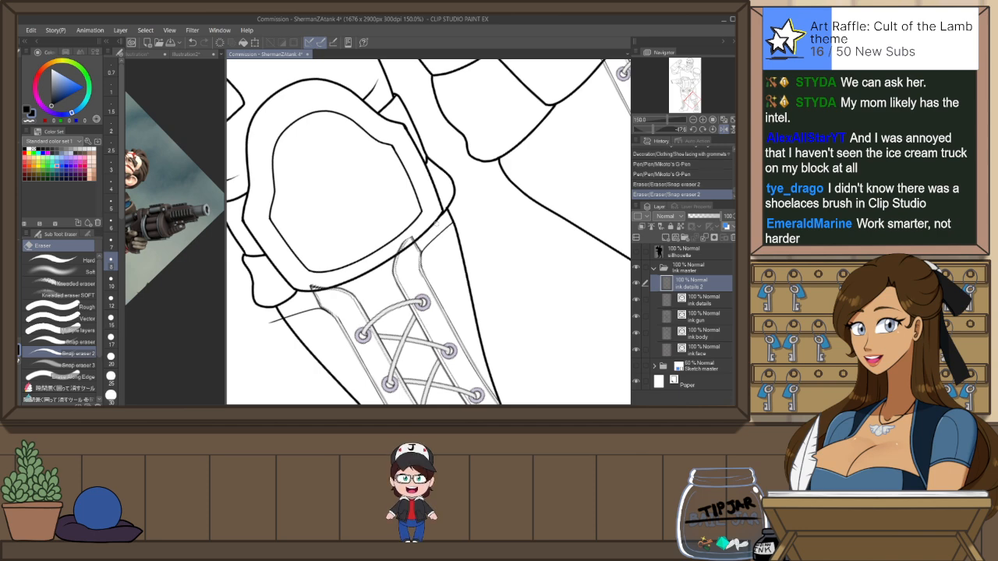
{"action": "left_click", "coordinate": [304, 300]}
{"action": "left_click", "coordinate": [116, 345]}
{"action": "left_click_drag", "start_coordinate": [310, 287], "coordinate": [323, 289]}
{"action": "left_click_drag", "start_coordinate": [390, 251], "coordinate": [420, 229]}
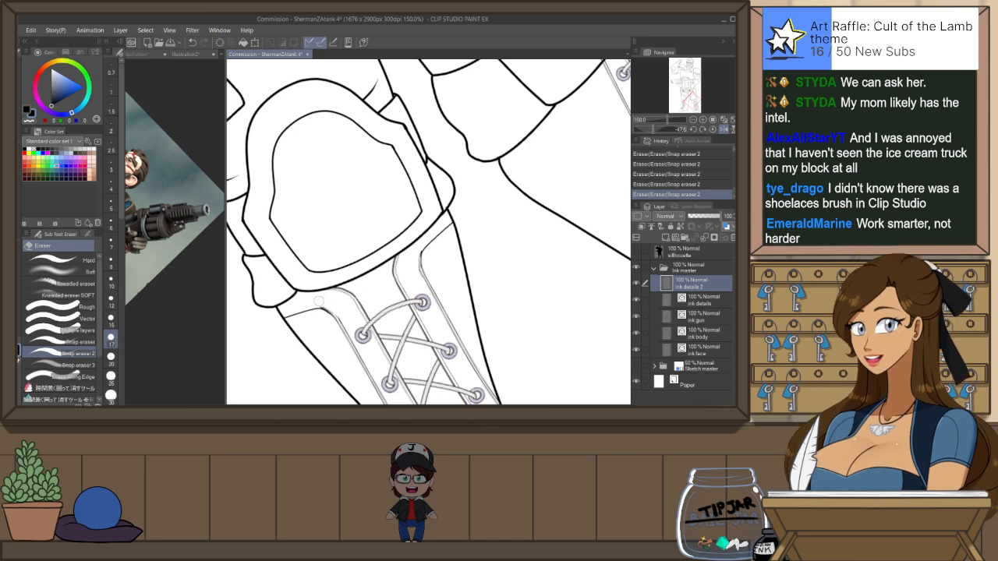
Ink the side-turned boot's top edge just below the knee pad, from the back of the calf to the lacing
{"action": "scroll", "coordinate": [491, 222], "scroll_direction": "down", "scroll_amount": 3}
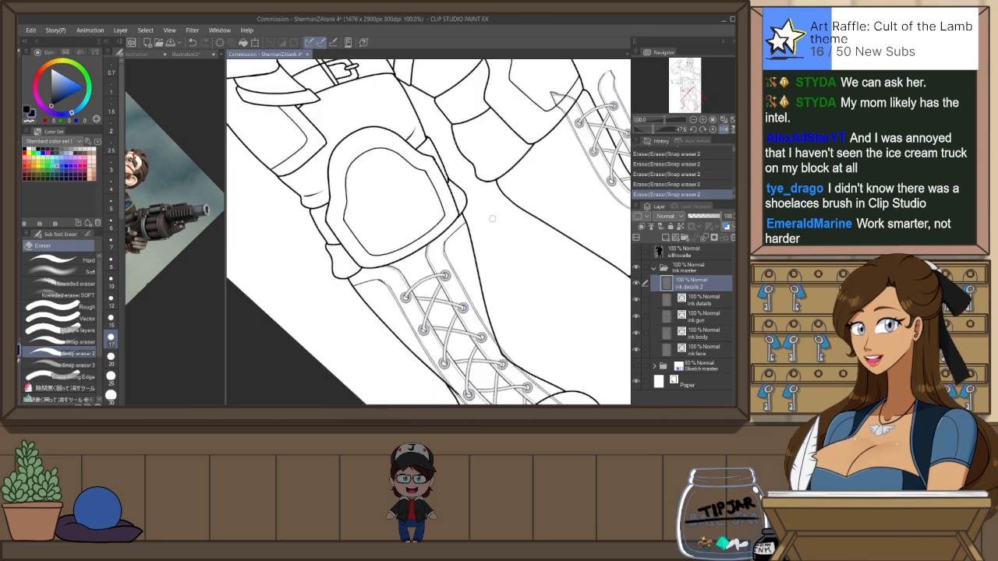
{"action": "left_click_drag", "start_coordinate": [518, 257], "coordinate": [452, 277]}
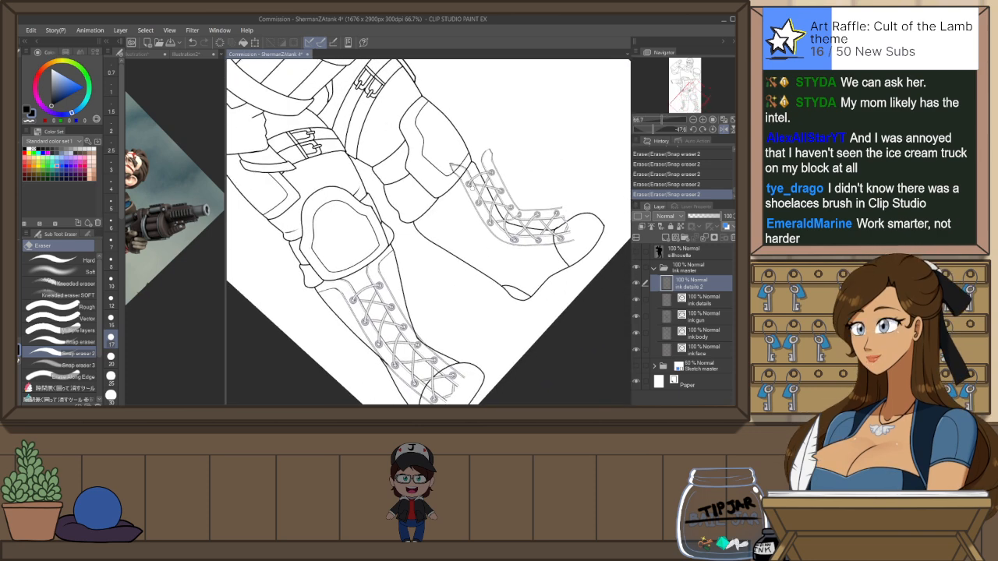
{"action": "scroll", "coordinate": [460, 184], "scroll_direction": "up", "scroll_amount": 1}
{"action": "key", "text": "p"}
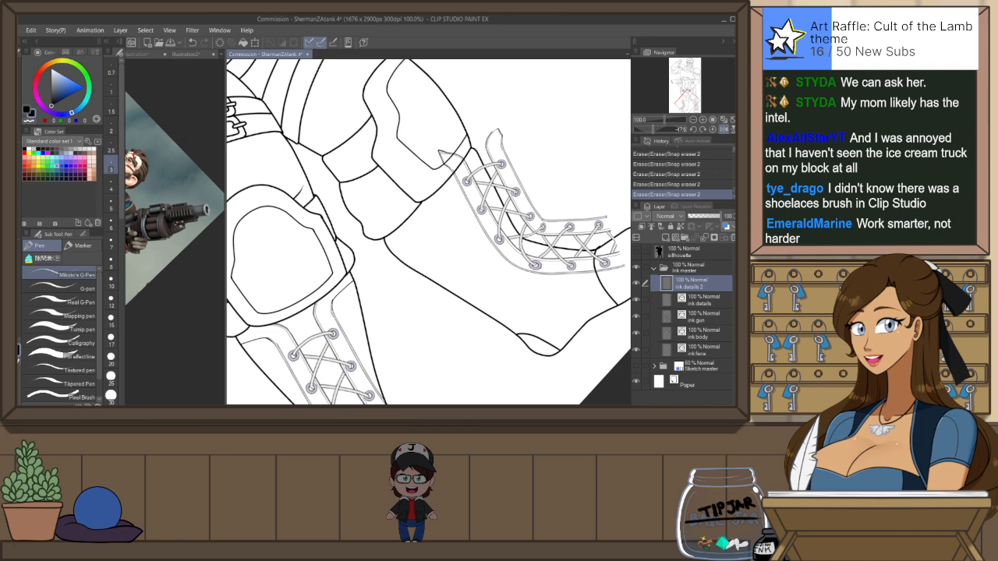
{"action": "left_click_drag", "start_coordinate": [385, 240], "coordinate": [443, 195]}
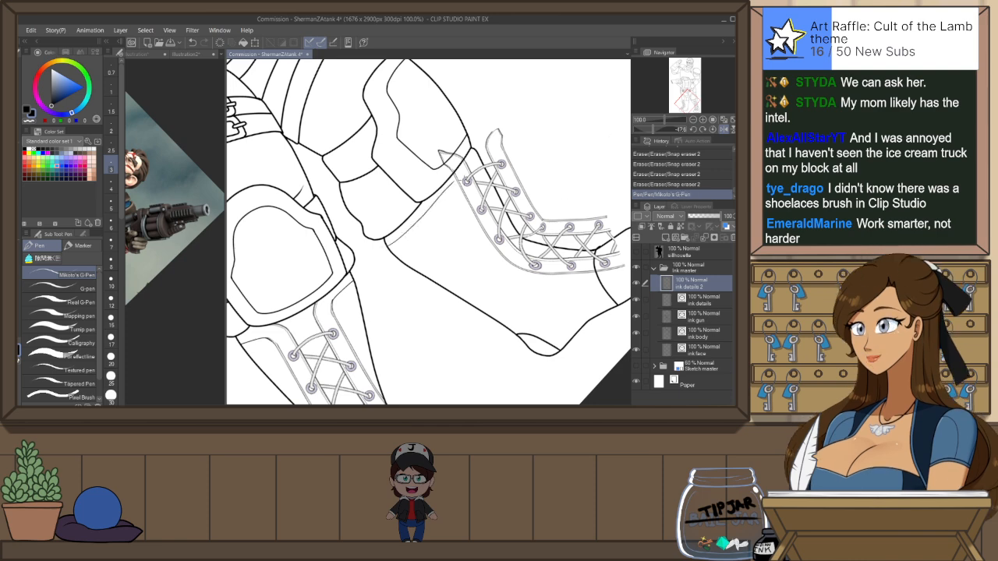
Erase the lacing flap tip that overlaps the side-turned leg's knee pad and clean its join with the boot's top edge
{"action": "scroll", "coordinate": [453, 191], "scroll_direction": "up", "scroll_amount": 1}
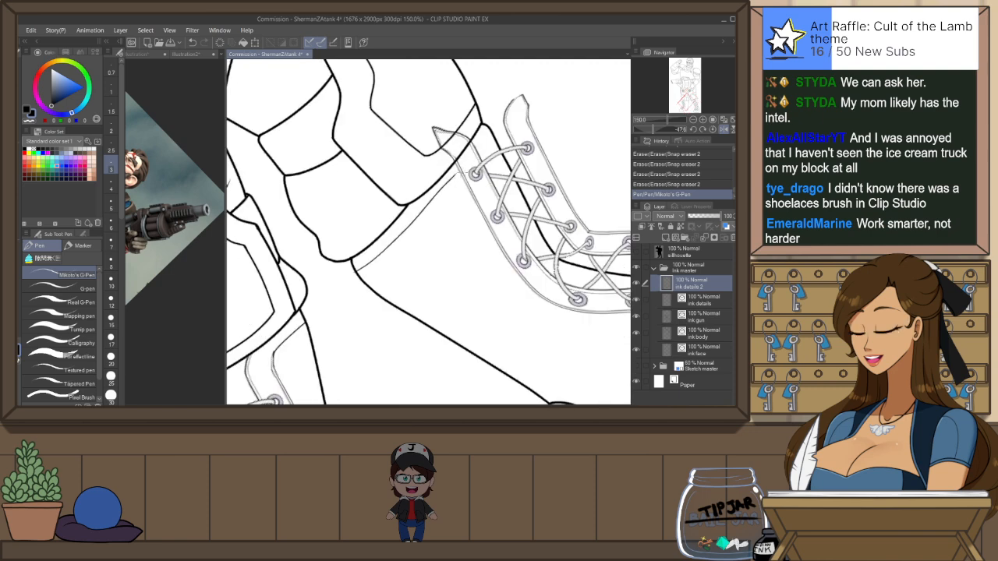
{"action": "key", "text": "e"}
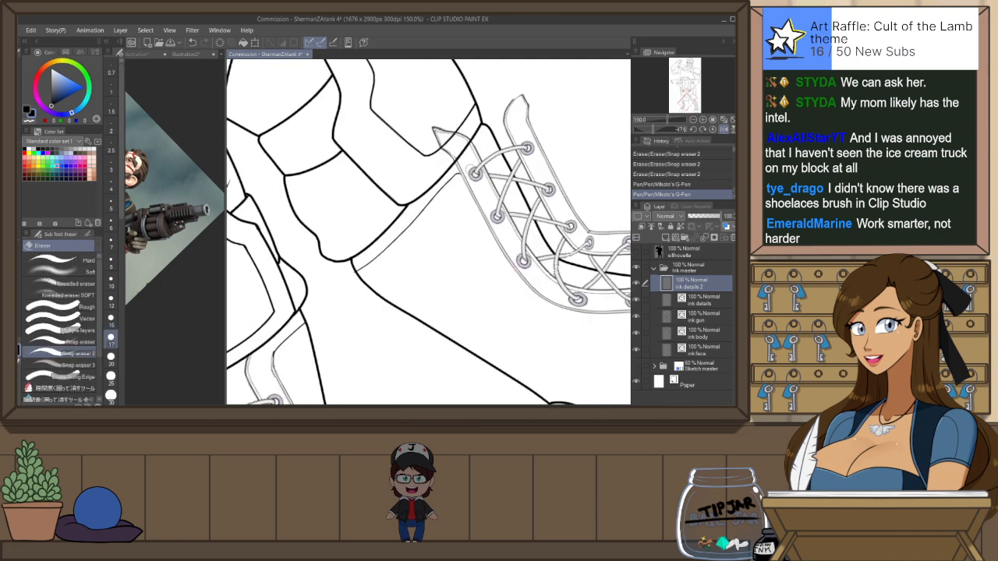
{"action": "mouse_move", "coordinate": [468, 137]}
{"action": "left_mouse_down"}
{"action": "mouse_move", "coordinate": [442, 157]}
{"action": "mouse_move", "coordinate": [458, 121]}
{"action": "mouse_move", "coordinate": [434, 127]}
{"action": "left_mouse_up"}
{"action": "scroll", "coordinate": [494, 158], "scroll_direction": "down", "scroll_amount": 1}
{"action": "scroll", "coordinate": [473, 160], "scroll_direction": "up", "scroll_amount": 1}
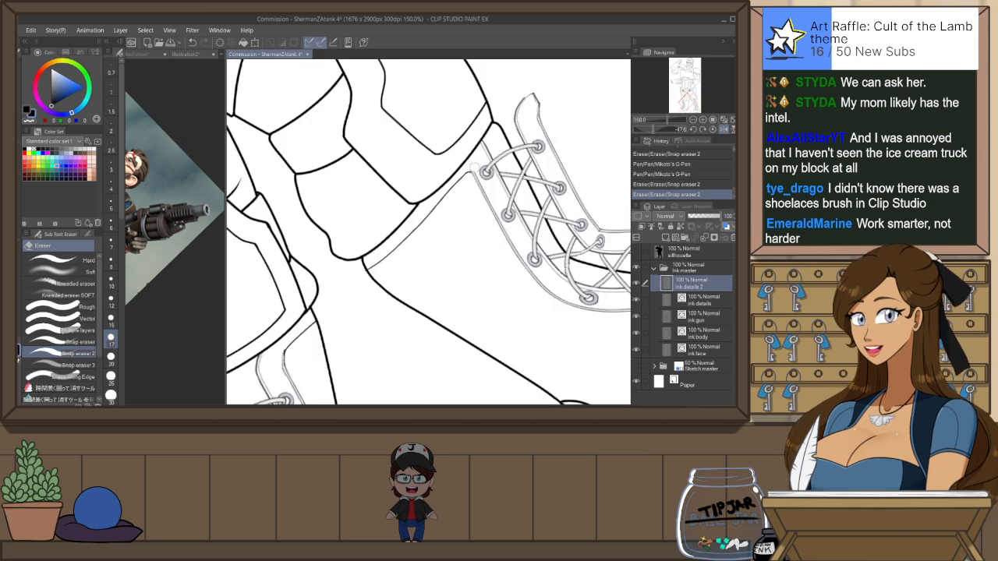
{"action": "left_click", "coordinate": [481, 163]}
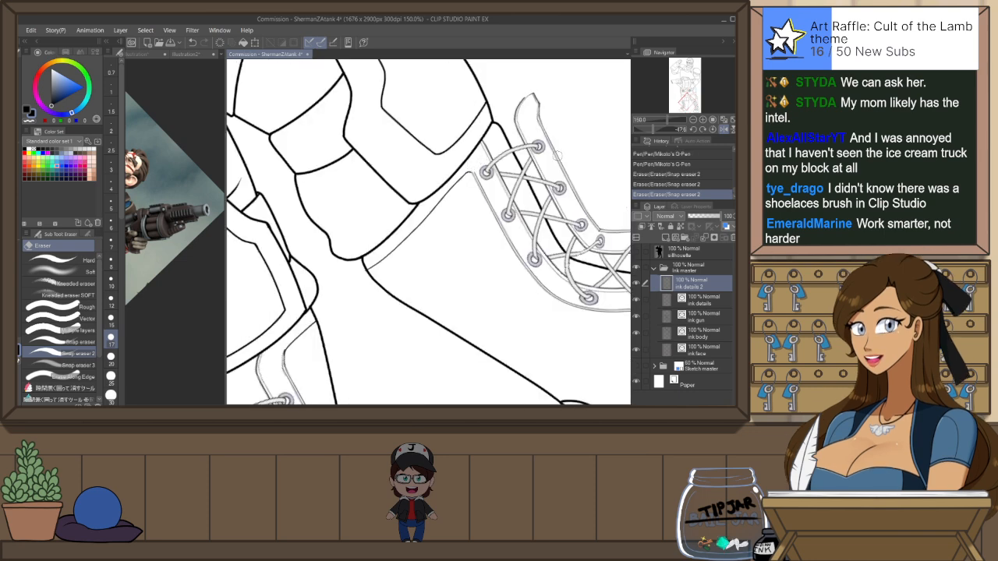
Add a black border effect with an edge thickness of 1.0 to the ink details 2 layer
{"action": "scroll", "coordinate": [558, 155], "scroll_direction": "down", "scroll_amount": 4}
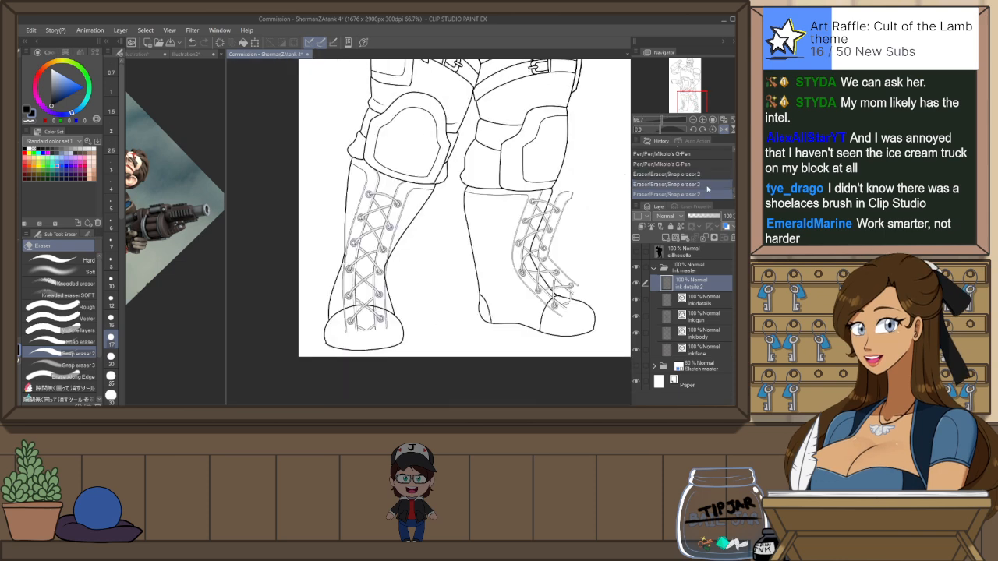
{"action": "left_click", "coordinate": [690, 207]}
{"action": "left_click", "coordinate": [687, 226]}
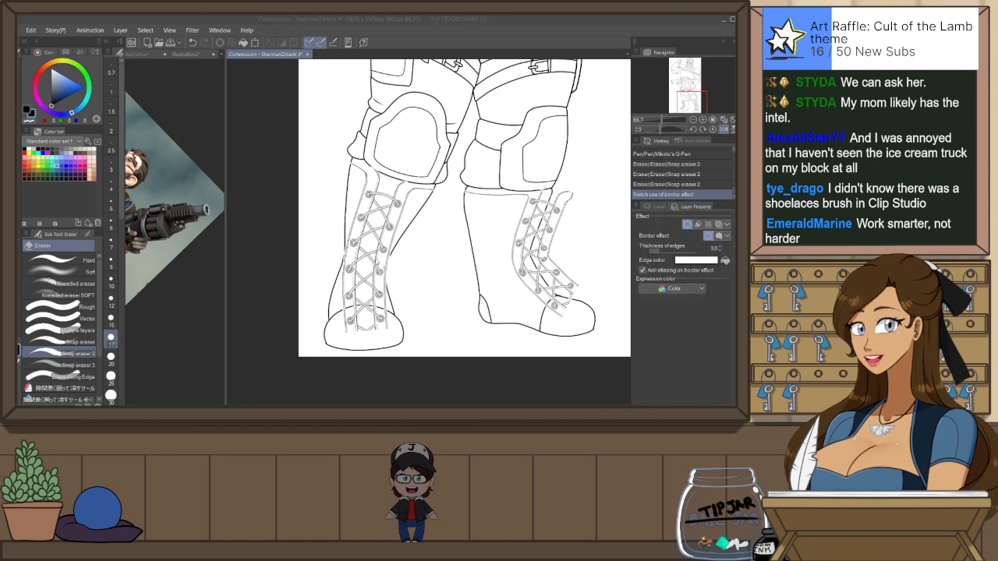
{"action": "left_click", "coordinate": [724, 260]}
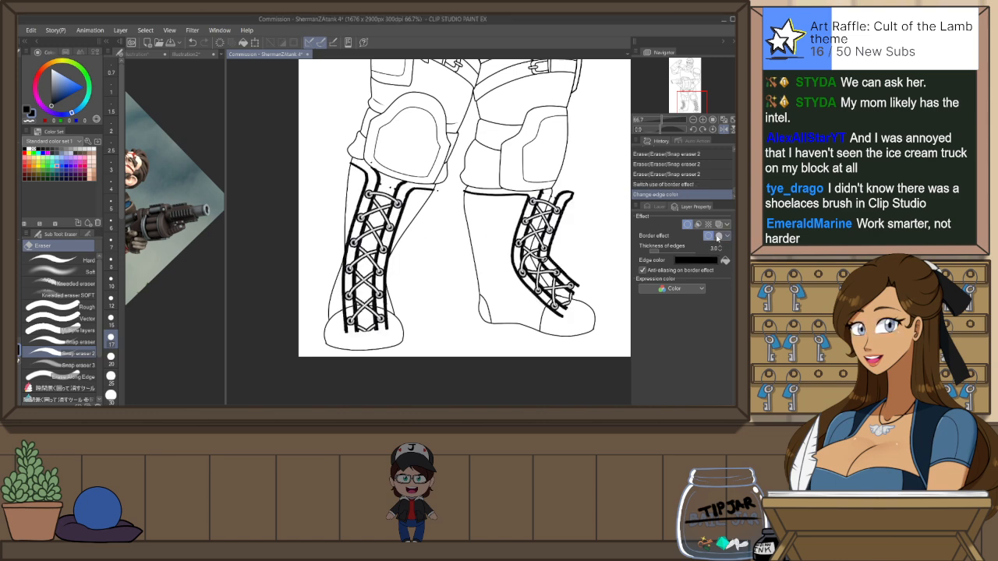
{"action": "left_click", "coordinate": [719, 250]}
{"action": "left_click", "coordinate": [719, 250]}
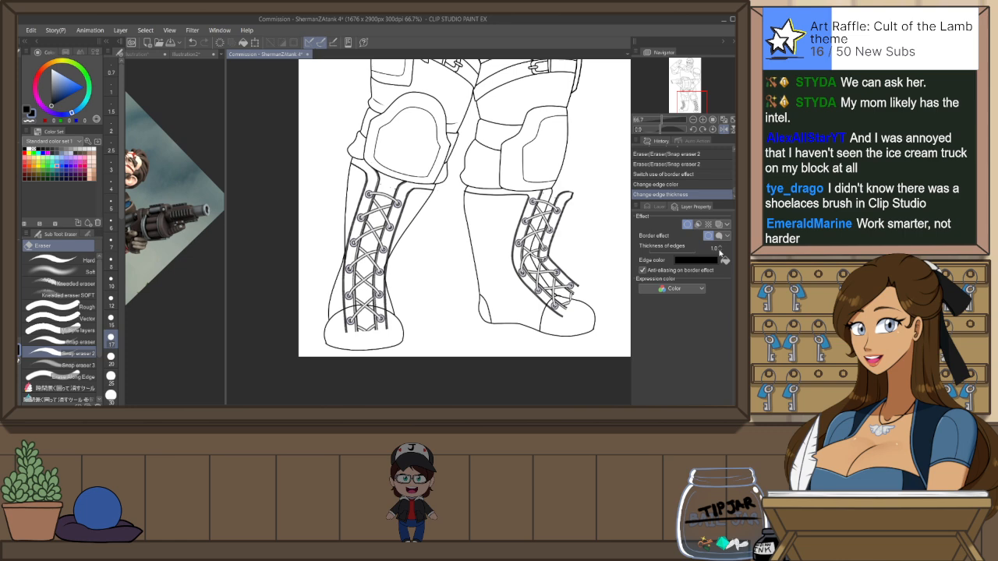
{"action": "left_click", "coordinate": [654, 207]}
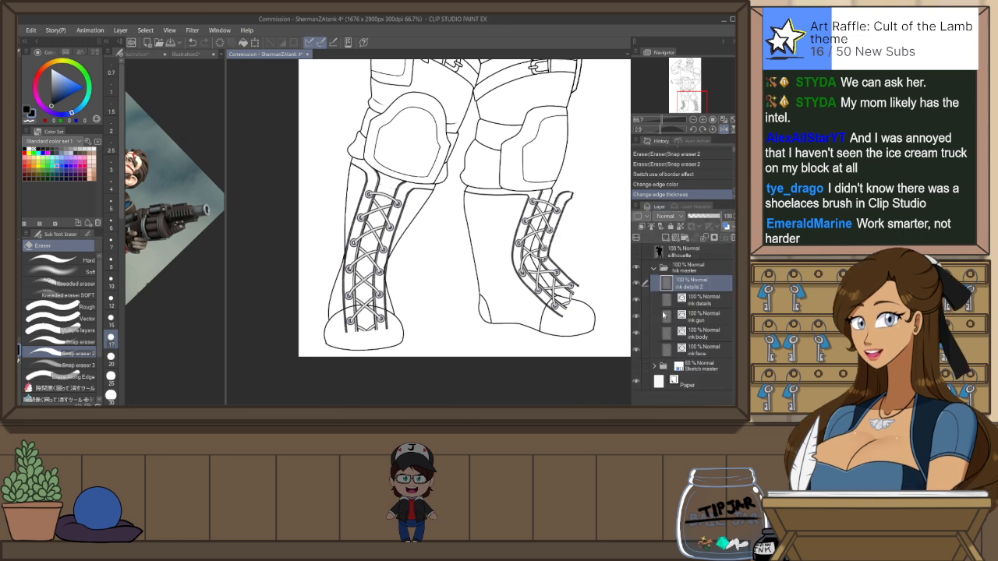
Erase the stray marks around the top of the side-turned boot's lacing, just below the knee pad
{"action": "left_click", "coordinate": [636, 382]}
{"action": "scroll", "coordinate": [551, 174], "scroll_direction": "up", "scroll_amount": 5}
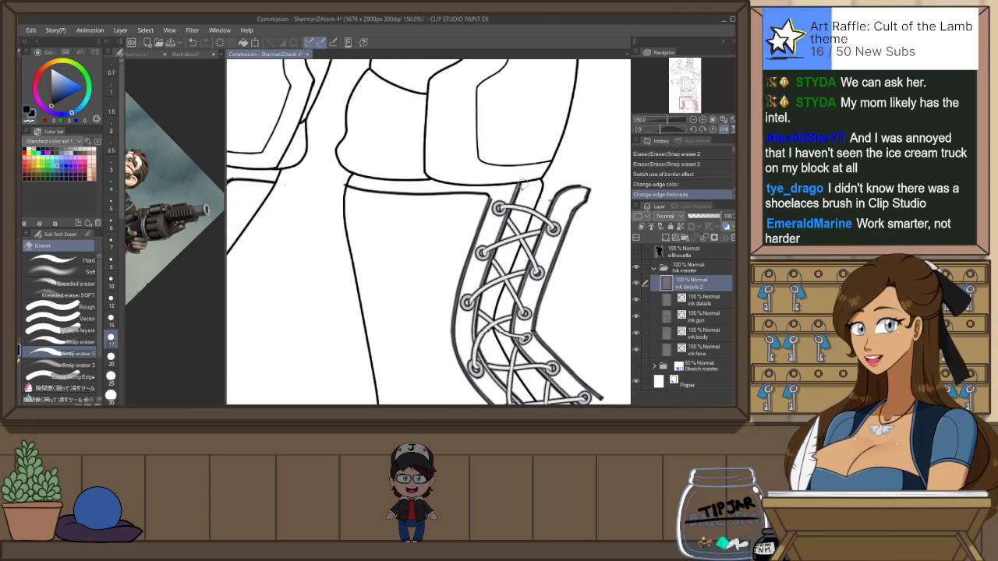
{"action": "left_click", "coordinate": [546, 193]}
{"action": "left_click", "coordinate": [544, 195]}
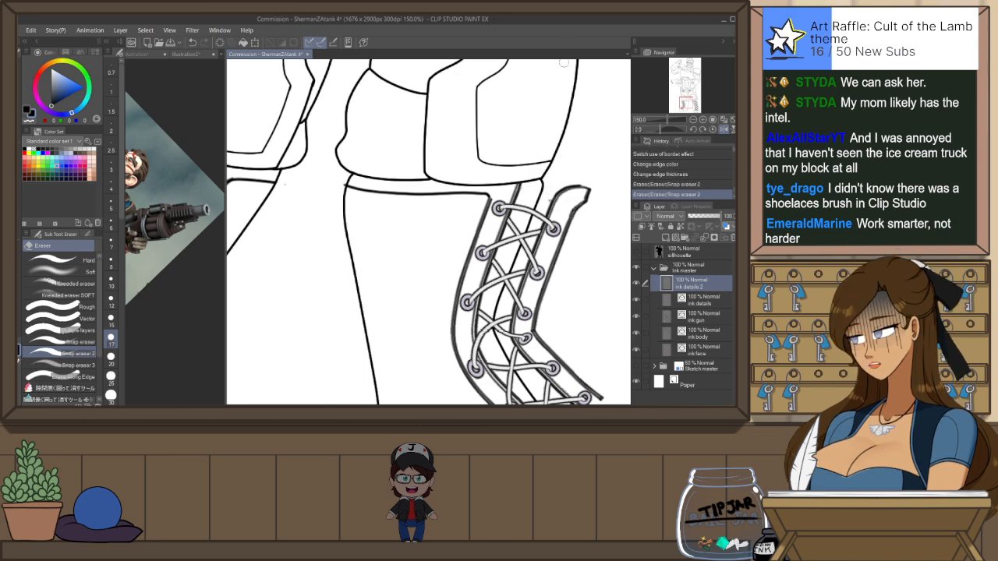
{"action": "left_click", "coordinate": [546, 196]}
{"action": "left_click", "coordinate": [528, 188]}
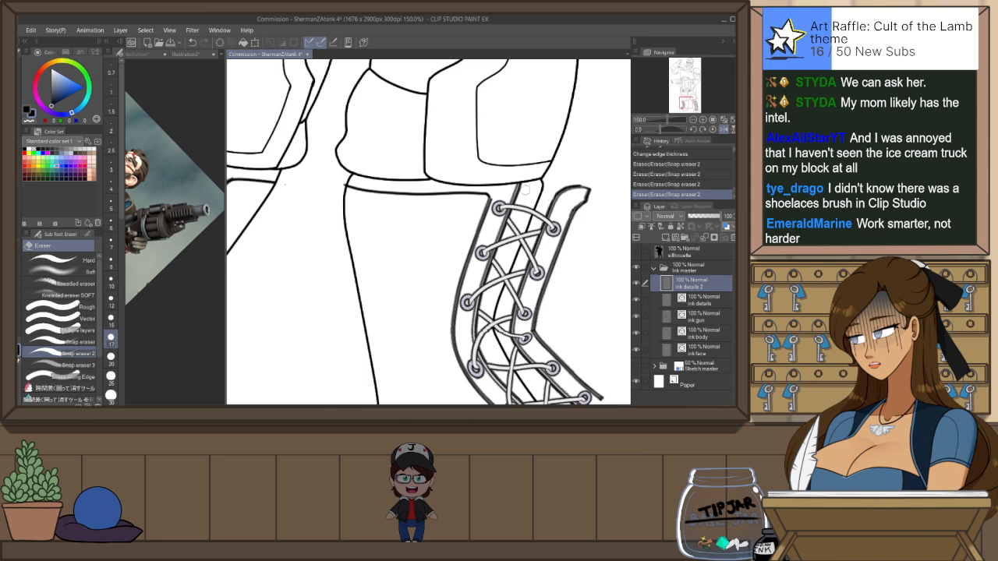
Erase the stray specks around the top of the front-facing boot's lacing, undoing and redoing the last erasures to compare
{"action": "scroll", "coordinate": [557, 176], "scroll_direction": "down", "scroll_amount": 3}
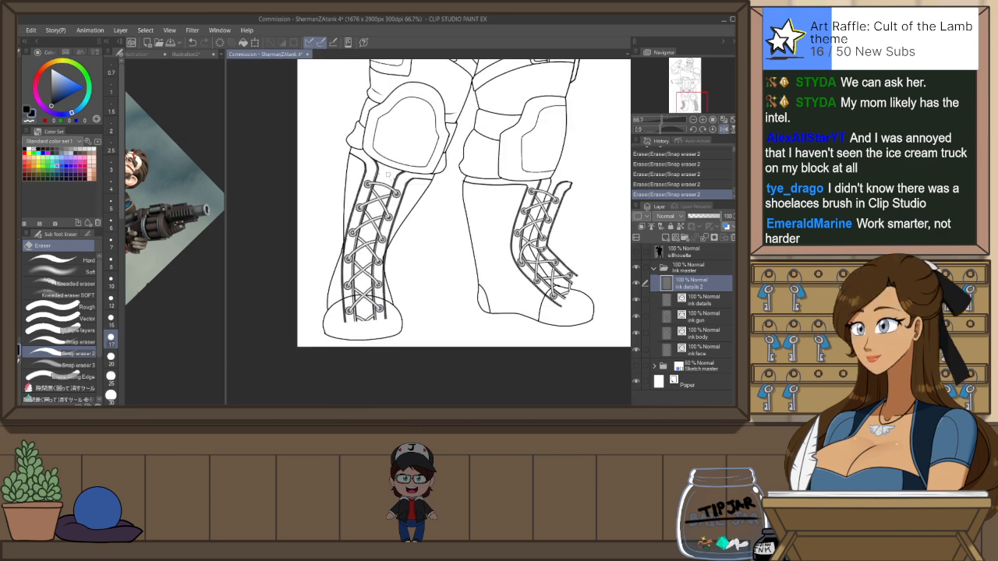
{"action": "scroll", "coordinate": [369, 180], "scroll_direction": "up", "scroll_amount": 3}
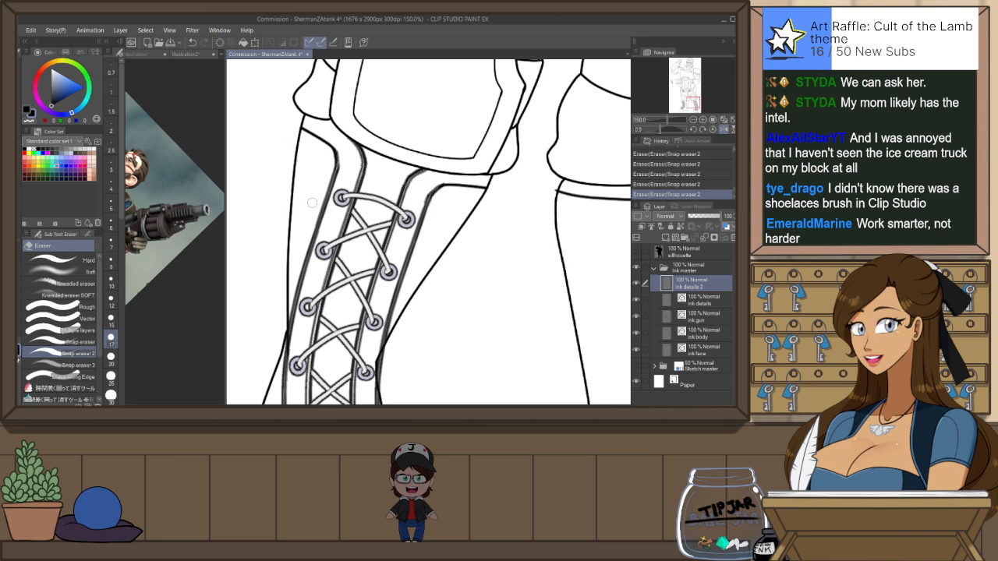
{"action": "key", "text": "ctrl+z"}
{"action": "key", "text": "ctrl+y"}
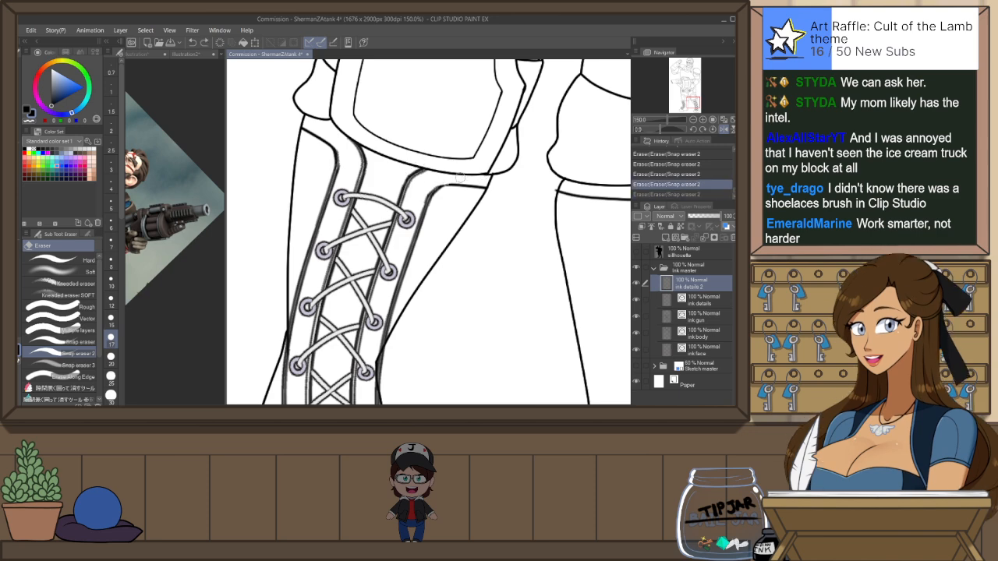
{"action": "key", "text": "ctrl+z"}
{"action": "key", "text": "ctrl+y"}
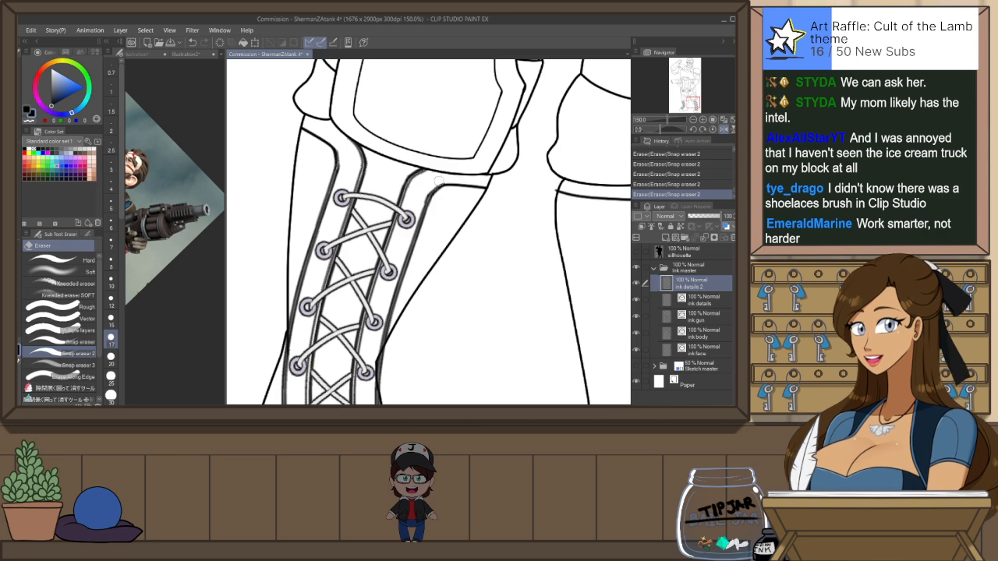
{"action": "scroll", "coordinate": [514, 187], "scroll_direction": "down", "scroll_amount": 1}
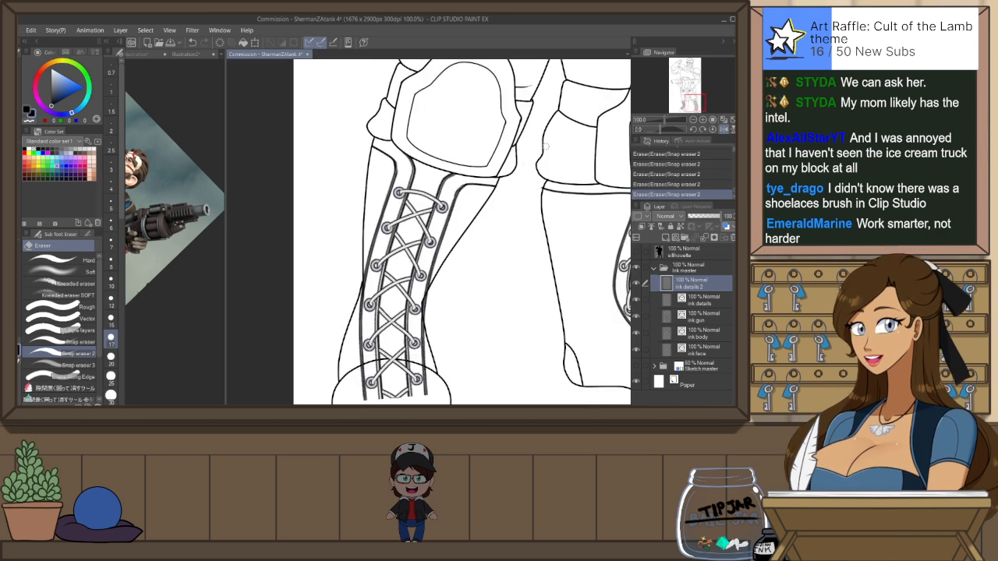
{"action": "scroll", "coordinate": [541, 211], "scroll_direction": "down", "scroll_amount": 1}
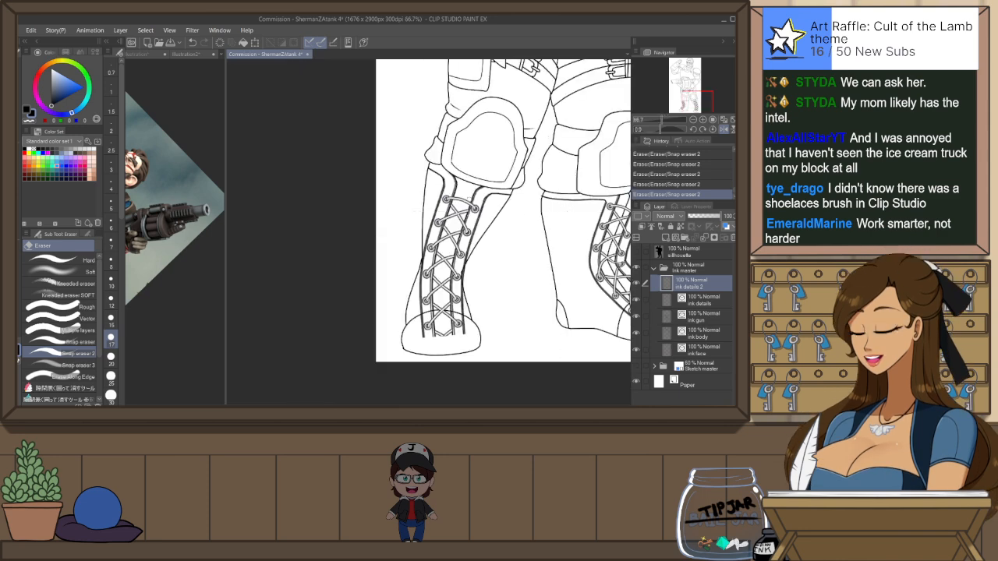
Darken the lacing on the ink details 2 layer to solid black with a Hue/Saturation/Luminosity correction
{"action": "scroll", "coordinate": [540, 211], "scroll_direction": "down", "scroll_amount": 2}
{"action": "scroll", "coordinate": [618, 239], "scroll_direction": "up", "scroll_amount": 2}
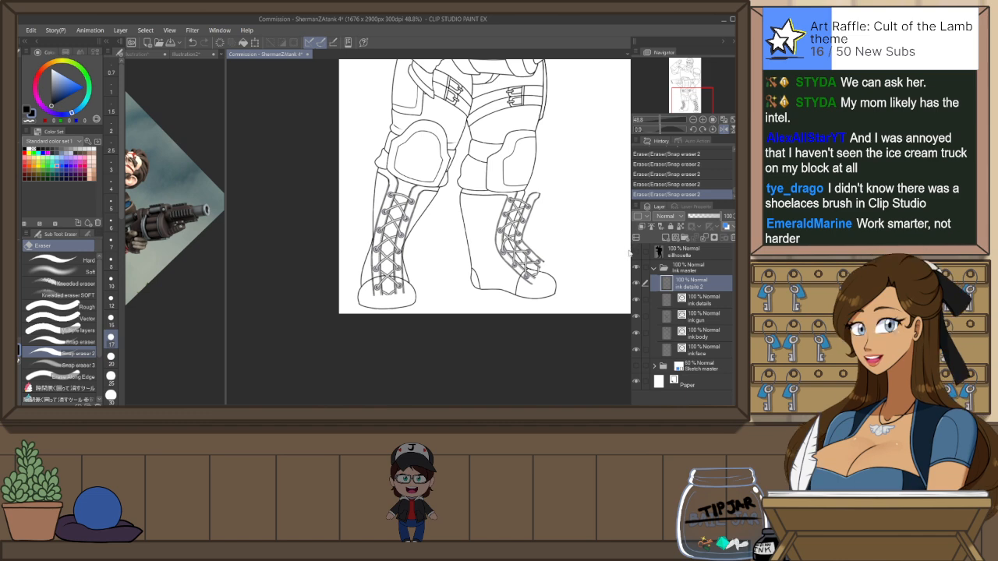
{"action": "key", "text": "Tab"}
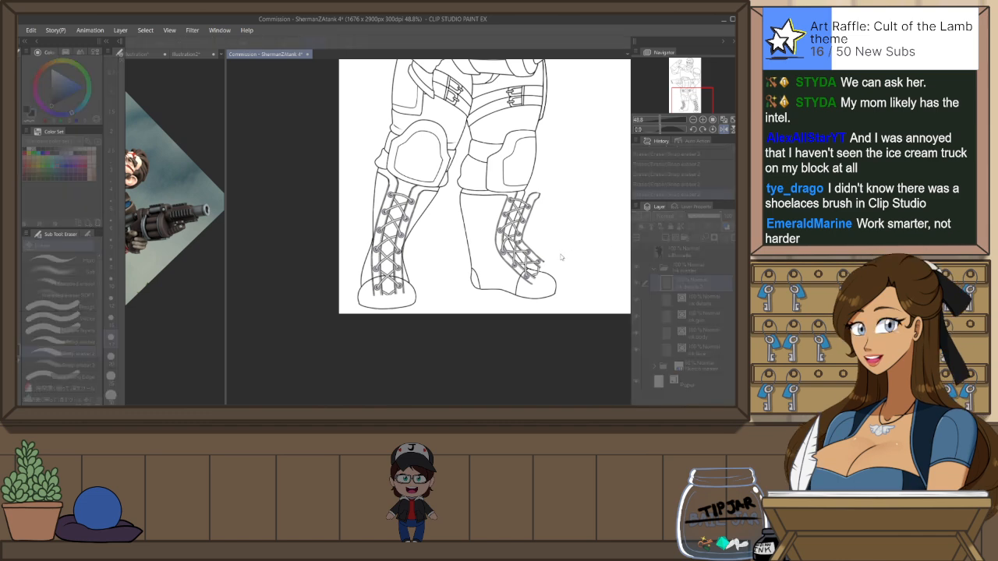
{"action": "left_click_drag", "start_coordinate": [548, 316], "coordinate": [496, 325]}
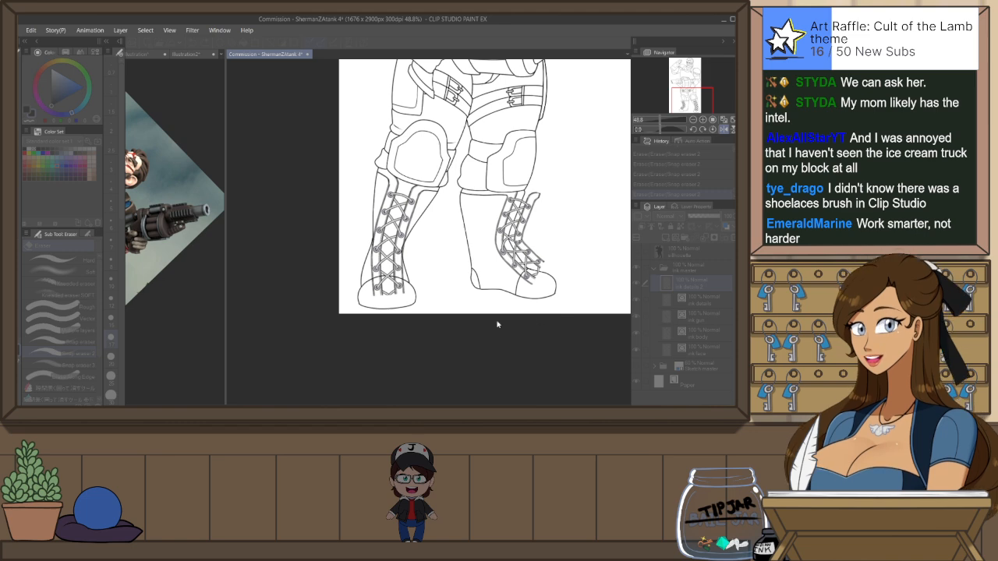
{"action": "left_click", "coordinate": [723, 256]}
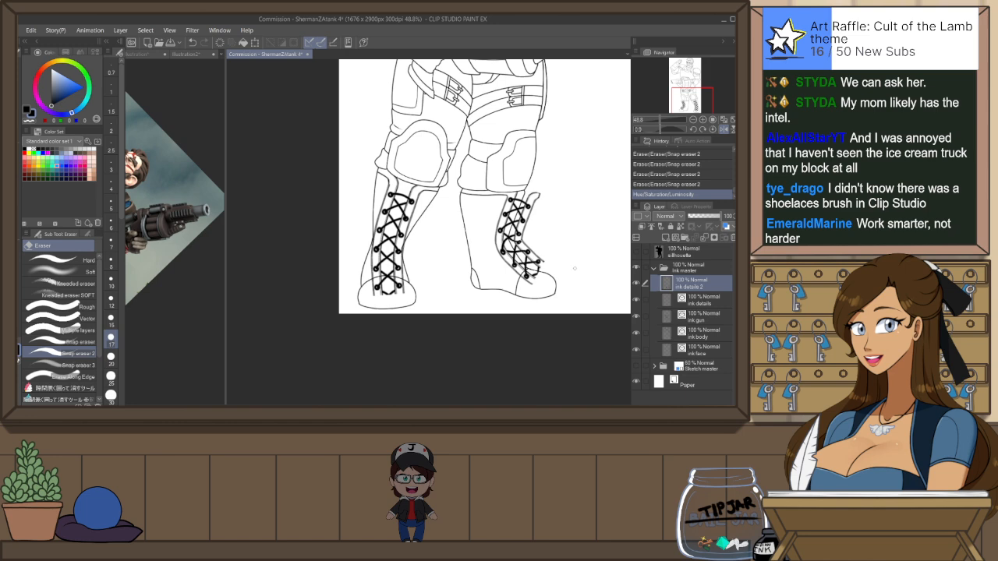
{"action": "scroll", "coordinate": [574, 268], "scroll_direction": "up", "scroll_amount": 1}
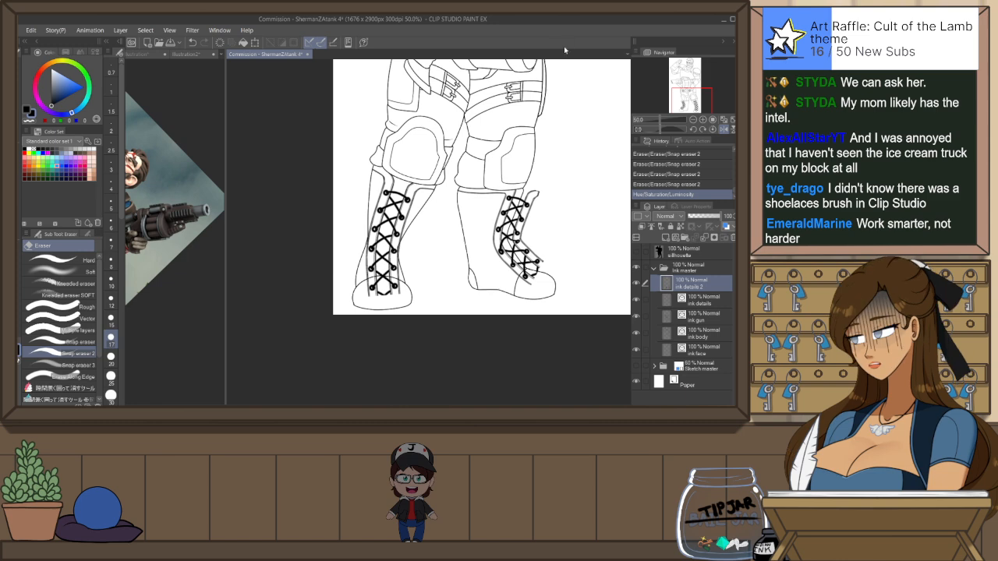
{"action": "left_click", "coordinate": [706, 330]}
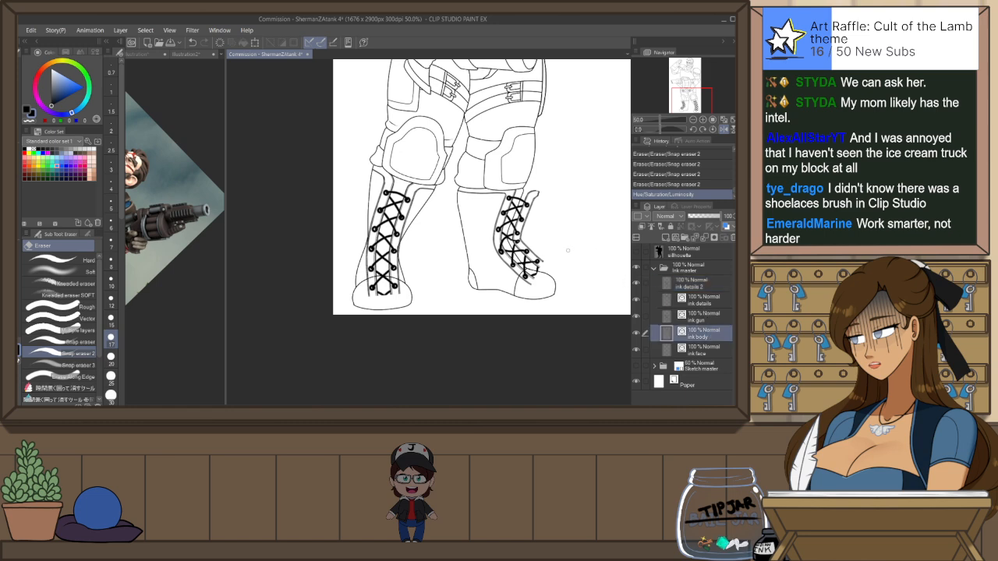
{"action": "key", "text": "w"}
{"action": "left_click", "coordinate": [551, 249]}
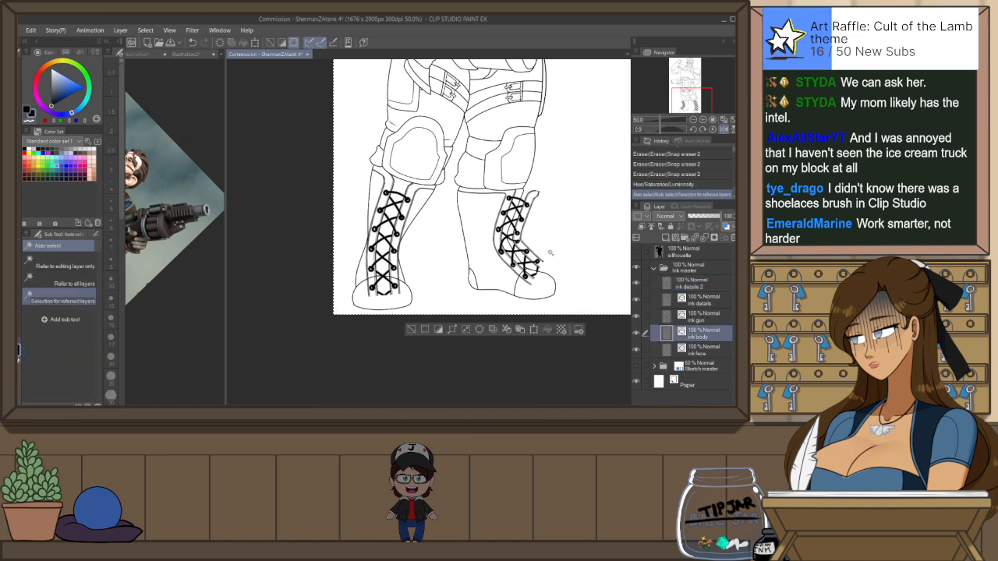
{"action": "key", "text": "ctrl+z"}
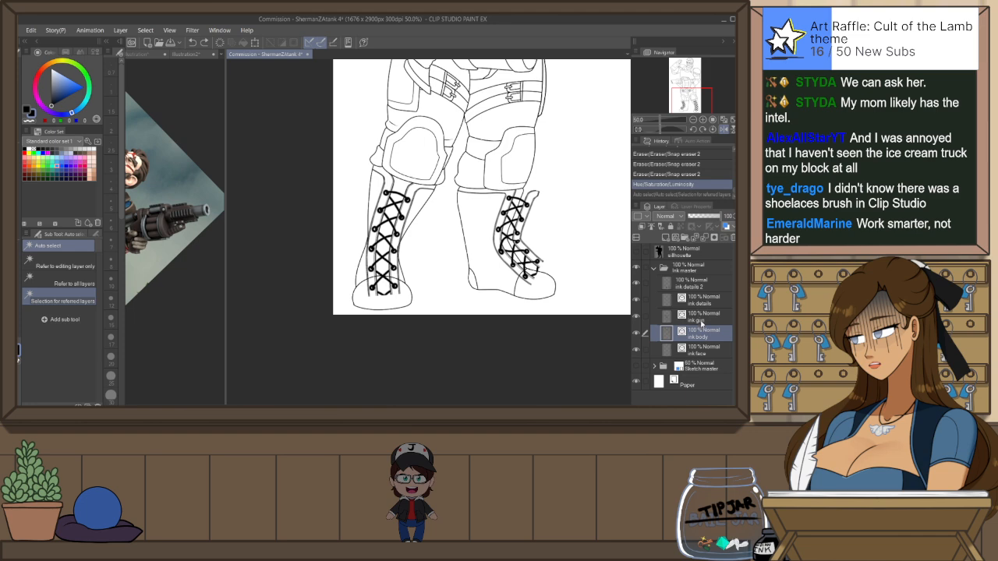
Auto-select the area outside the legs and the toe cap with ink details 2 hidden, and cut that layer's overflowing lacing there
{"action": "left_click", "coordinate": [704, 318]}
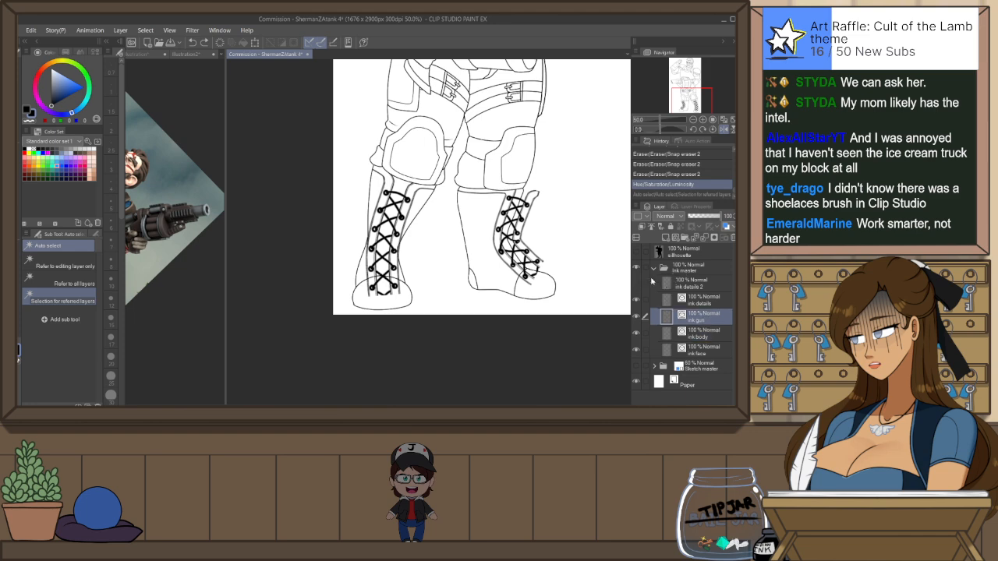
{"action": "left_click", "coordinate": [662, 267]}
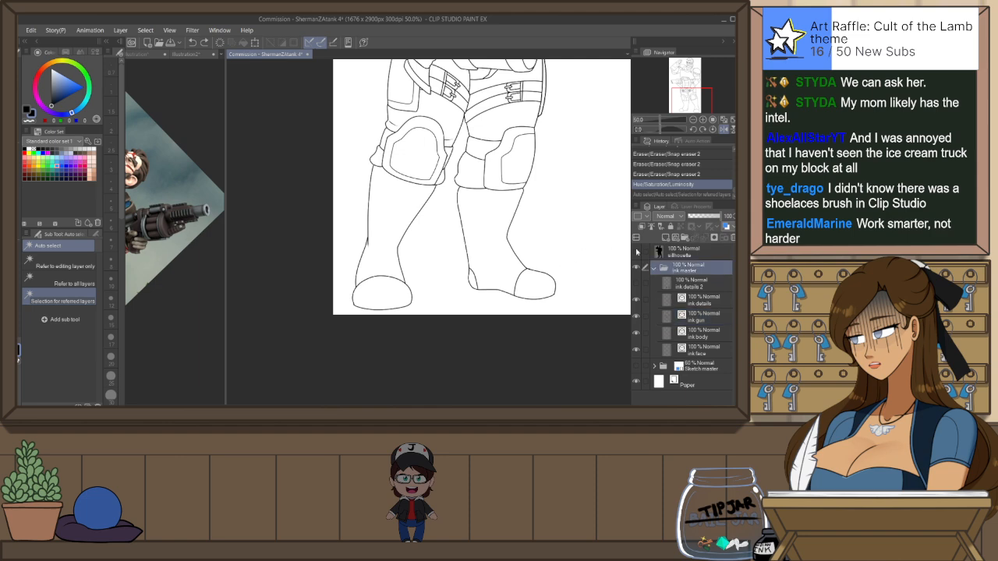
{"action": "left_click", "coordinate": [559, 267]}
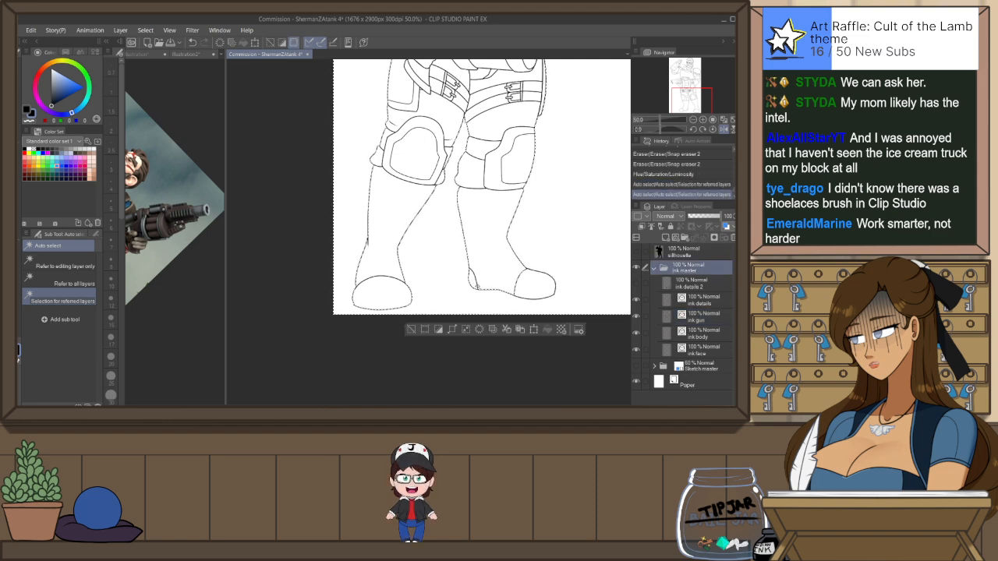
{"action": "left_click", "coordinate": [397, 295]}
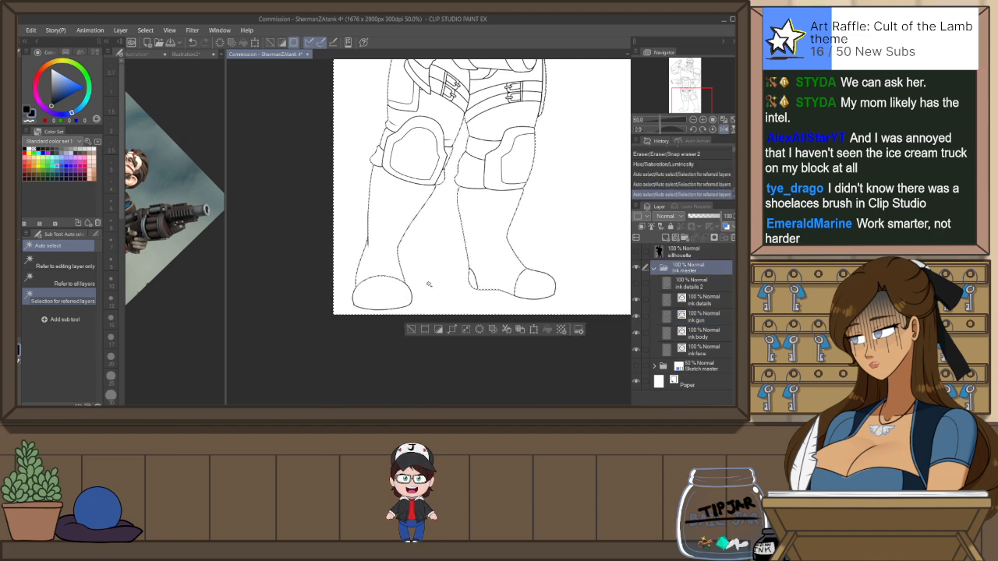
{"action": "left_click", "coordinate": [636, 284]}
{"action": "left_click", "coordinate": [677, 284]}
{"action": "key", "text": "ctrl+x"}
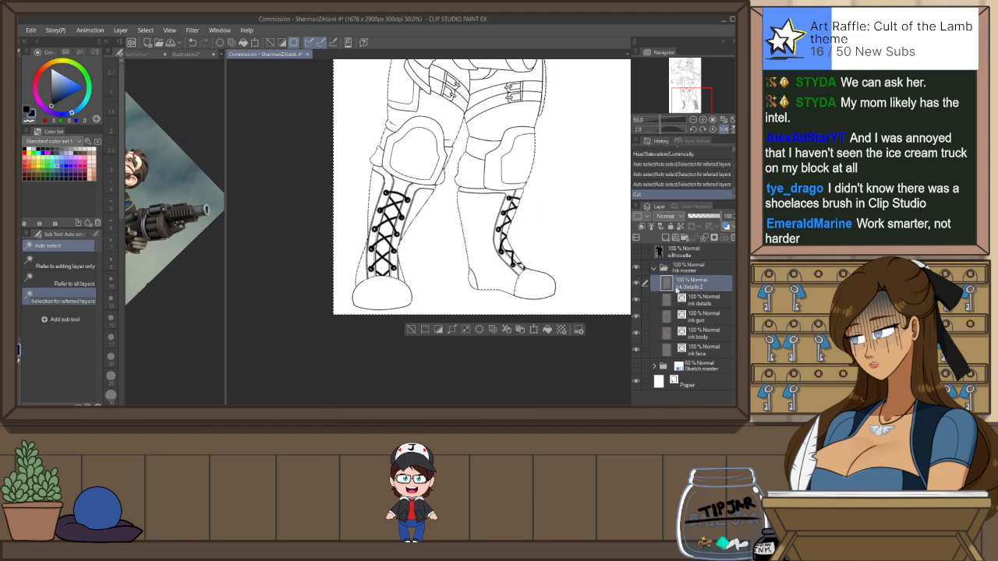
{"action": "key", "text": "ctrl+d"}
Ink the top of the front-facing boot's lacing flap below the knee pad with a size 2.5 pen and erase its overlaps
{"action": "scroll", "coordinate": [493, 230], "scroll_direction": "down", "scroll_amount": 5}
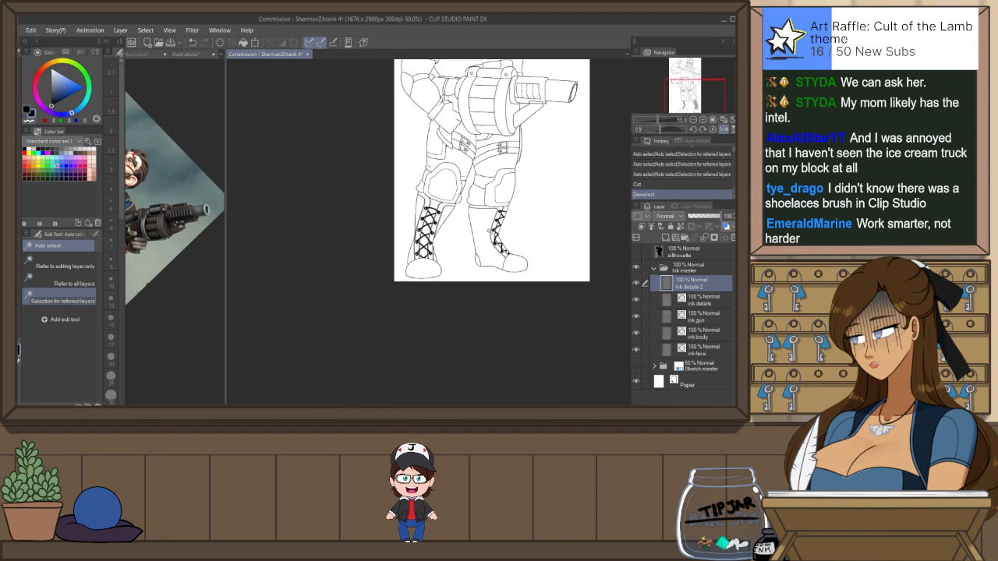
{"action": "scroll", "coordinate": [530, 193], "scroll_direction": "up", "scroll_amount": 2}
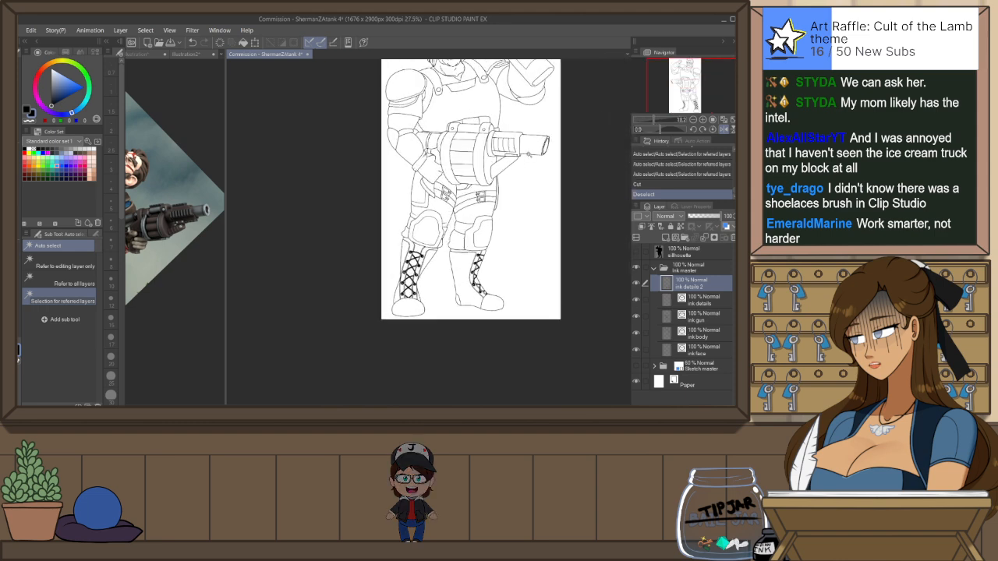
{"action": "key", "text": "h"}
{"action": "scroll", "coordinate": [373, 287], "scroll_direction": "up", "scroll_amount": 3}
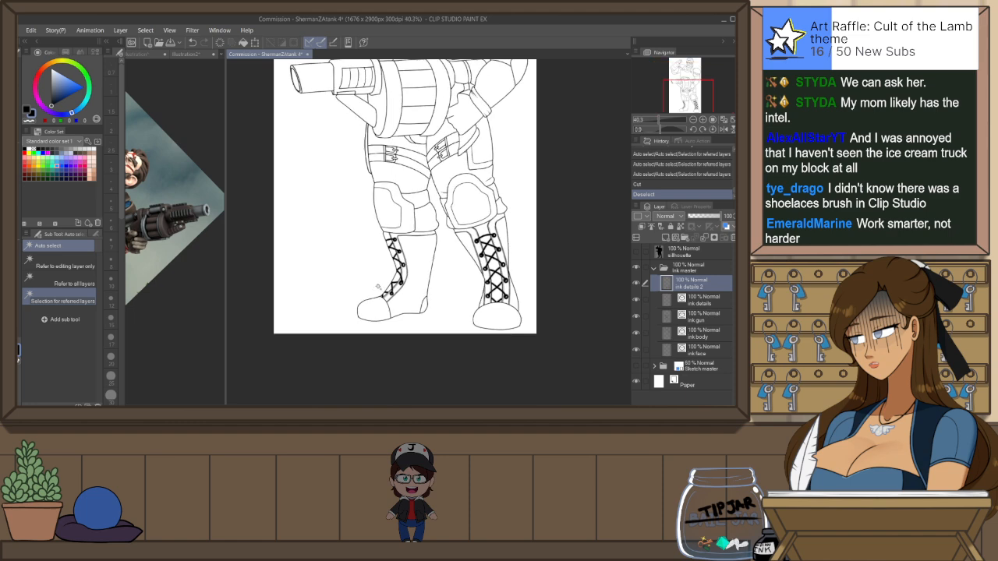
{"action": "scroll", "coordinate": [514, 195], "scroll_direction": "up", "scroll_amount": 3}
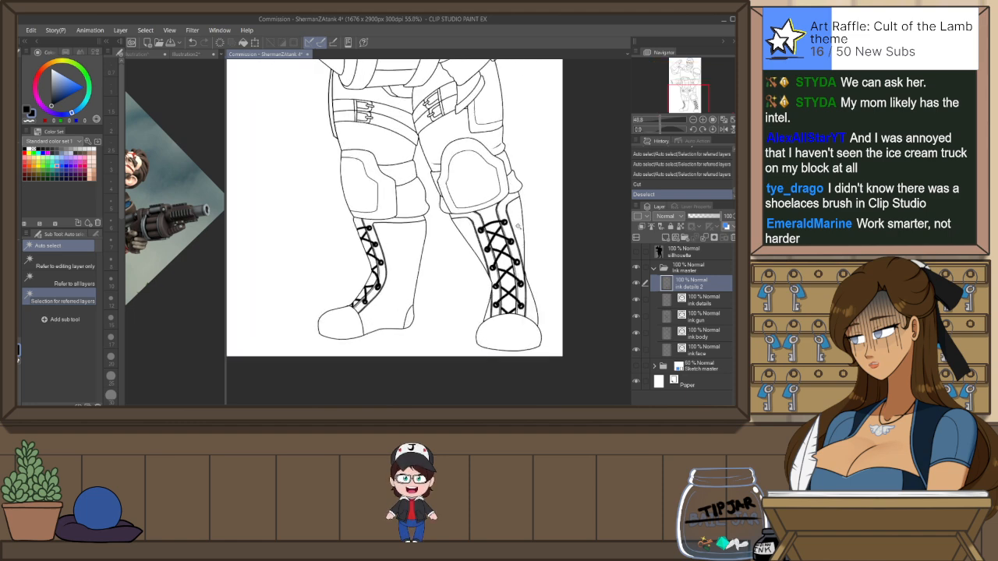
{"action": "scroll", "coordinate": [482, 191], "scroll_direction": "up", "scroll_amount": 2}
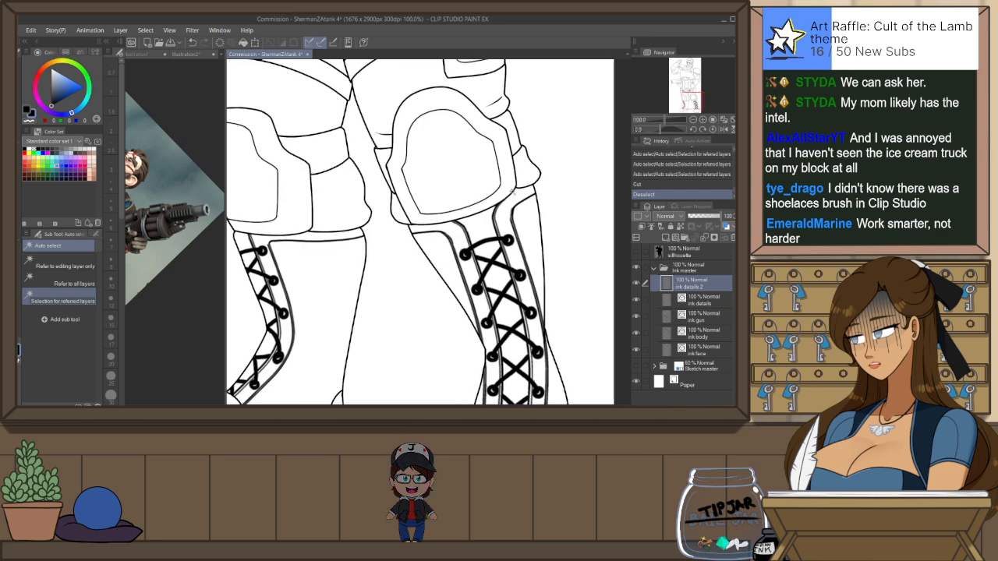
{"action": "key", "text": "p"}
{"action": "left_click_drag", "start_coordinate": [510, 220], "coordinate": [507, 201]}
{"action": "key", "text": "ctrl+z"}
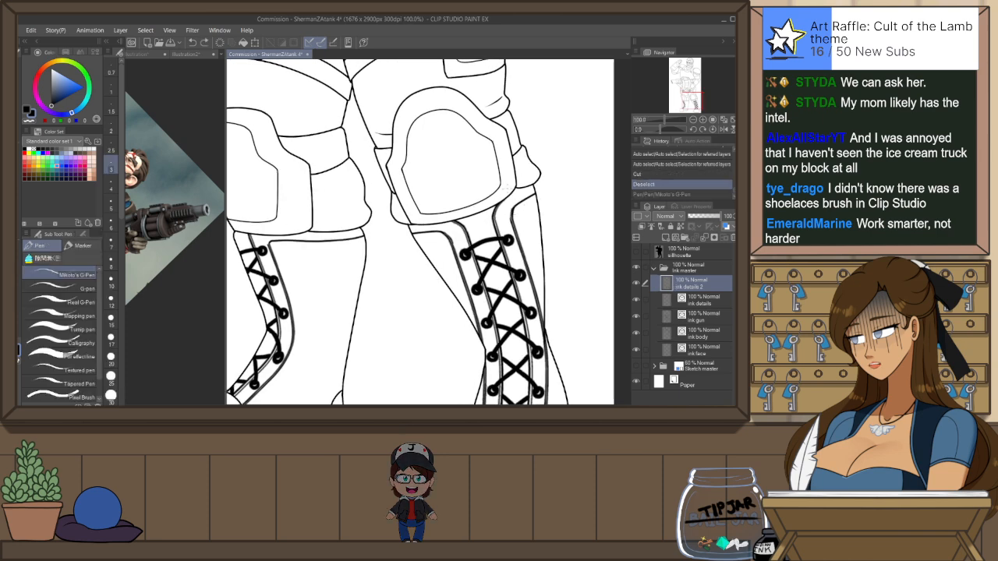
{"action": "key", "text": "["}
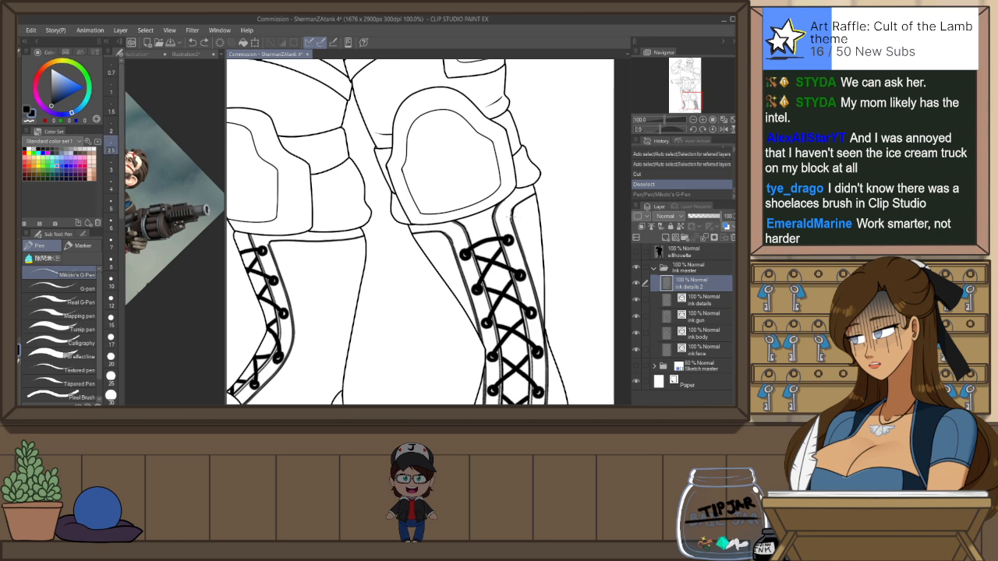
{"action": "left_click_drag", "start_coordinate": [511, 212], "coordinate": [522, 206]}
{"action": "left_click_drag", "start_coordinate": [507, 218], "coordinate": [543, 188]}
{"action": "key", "text": "e"}
{"action": "key", "text": "h"}
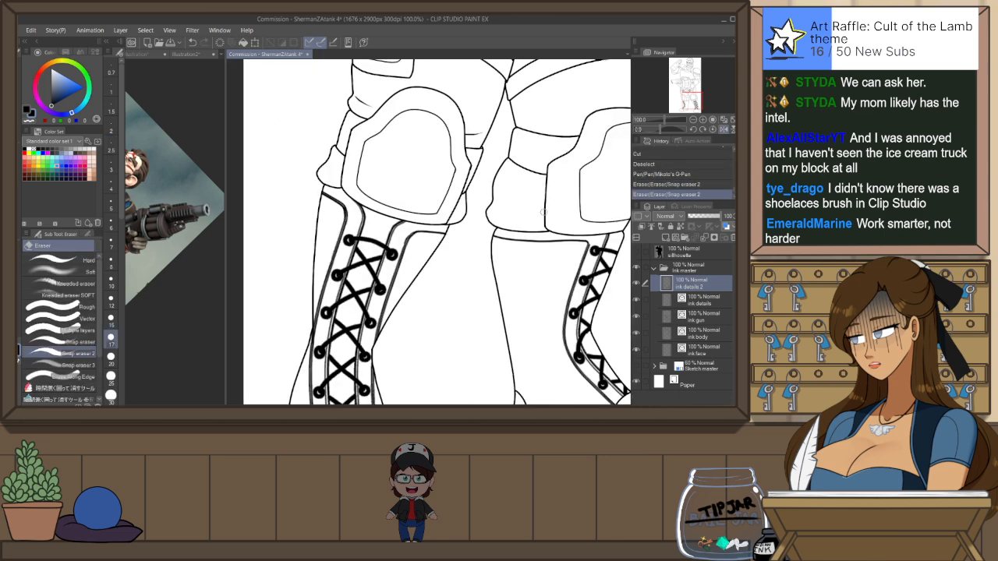
Retouch the lines at the front-facing boot's top edge with a further pen stroke, using a rotated canvas view, and reset the rotation
{"action": "mouse_move", "coordinate": [551, 284]}
{"action": "left_mouse_down"}
{"action": "mouse_move", "coordinate": [546, 268]}
{"action": "mouse_move", "coordinate": [605, 223]}
{"action": "mouse_move", "coordinate": [571, 134]}
{"action": "mouse_move", "coordinate": [552, 163]}
{"action": "left_mouse_up"}
{"action": "scroll", "coordinate": [562, 139], "scroll_direction": "up", "scroll_amount": 2}
{"action": "key", "text": "p"}
{"action": "key", "text": "ctrl+z"}
{"action": "key", "text": "ctrl+z"}
{"action": "scroll", "coordinate": [584, 177], "scroll_direction": "down", "scroll_amount": 5}
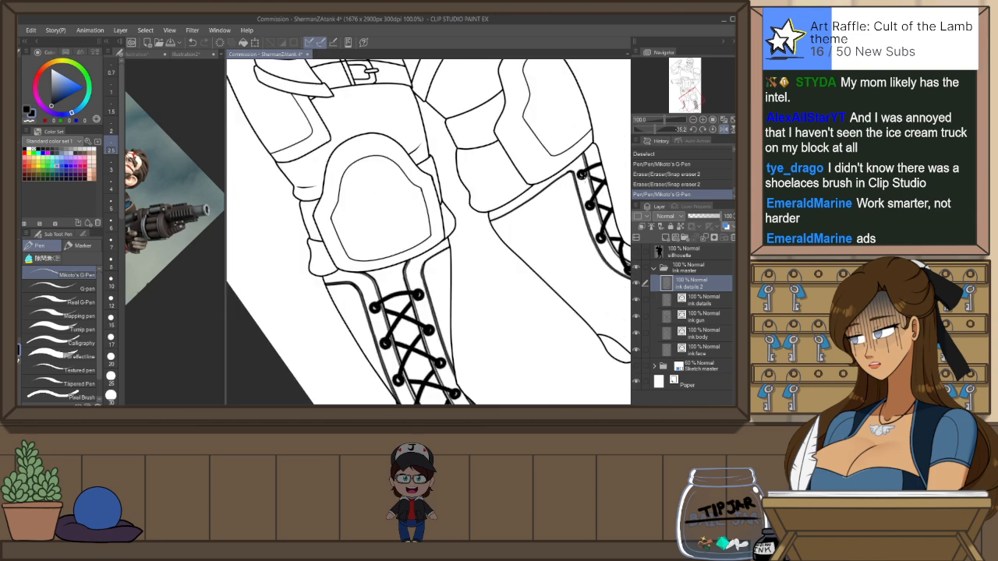
{"action": "key", "text": "ctrl+shift+0"}
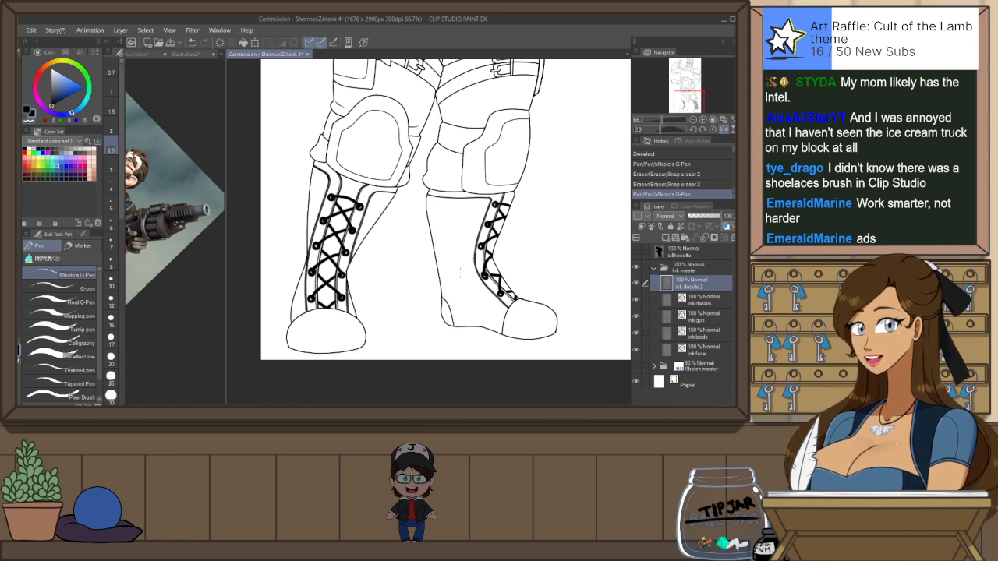
Duplicate the side-turned boot's bottom outline on the ink gun layer and move the copy slightly down as the sole's lower edge
{"action": "scroll", "coordinate": [402, 355], "scroll_direction": "down", "scroll_amount": 1}
{"action": "scroll", "coordinate": [403, 355], "scroll_direction": "up", "scroll_amount": 1}
{"action": "key", "text": "o"}
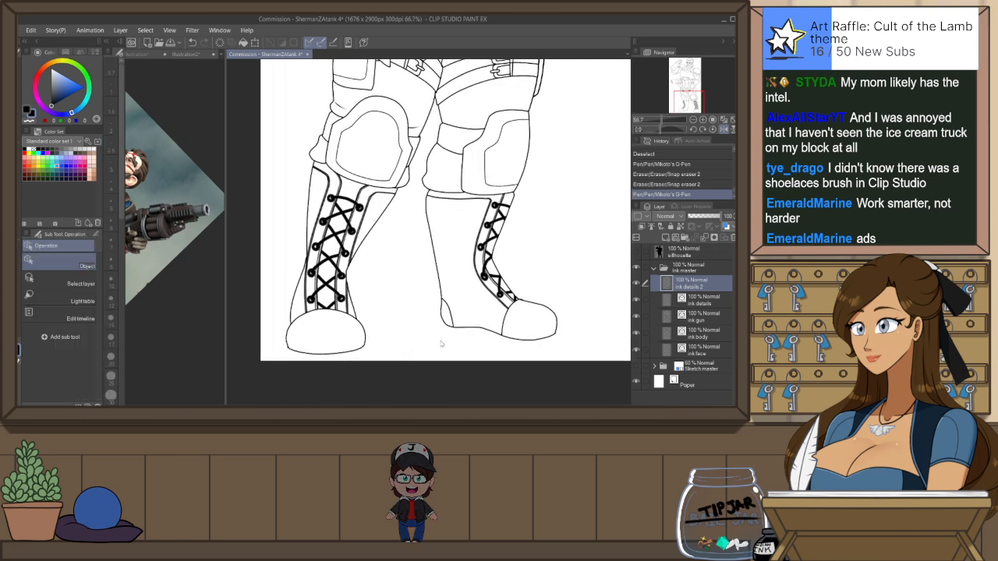
{"action": "left_click", "coordinate": [466, 331]}
{"action": "key", "text": "ctrl+v"}
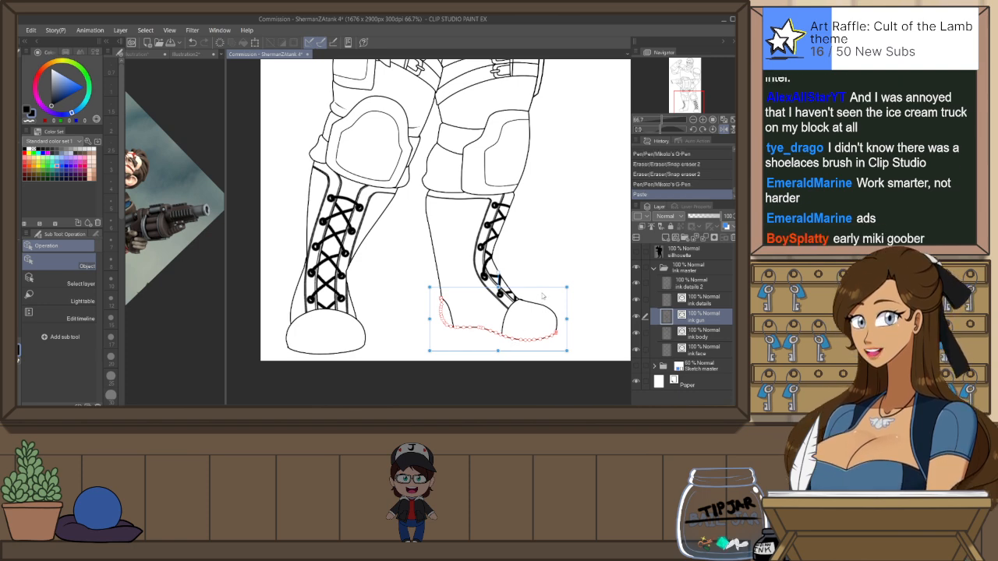
{"action": "left_click_drag", "start_coordinate": [545, 291], "coordinate": [546, 298]}
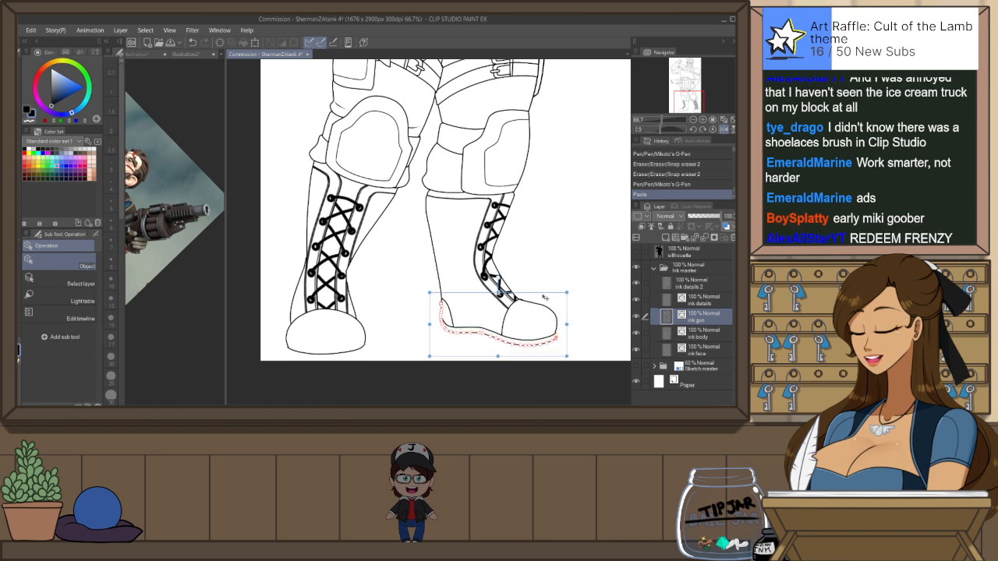
{"action": "left_click", "coordinate": [568, 289]}
Duplicate the front-facing boot's bottom toe outline and move the copy slightly down as the sole's lower edge
{"action": "left_click", "coordinate": [355, 350]}
{"action": "key", "text": "ctrl+v"}
{"action": "left_click_drag", "start_coordinate": [356, 334], "coordinate": [356, 338]}
{"action": "left_click", "coordinate": [435, 307]}
Close both ends of the front-facing boot's sole with short size 5 pen strokes, redrawing them until they join the toe cap
{"action": "key", "text": "h"}
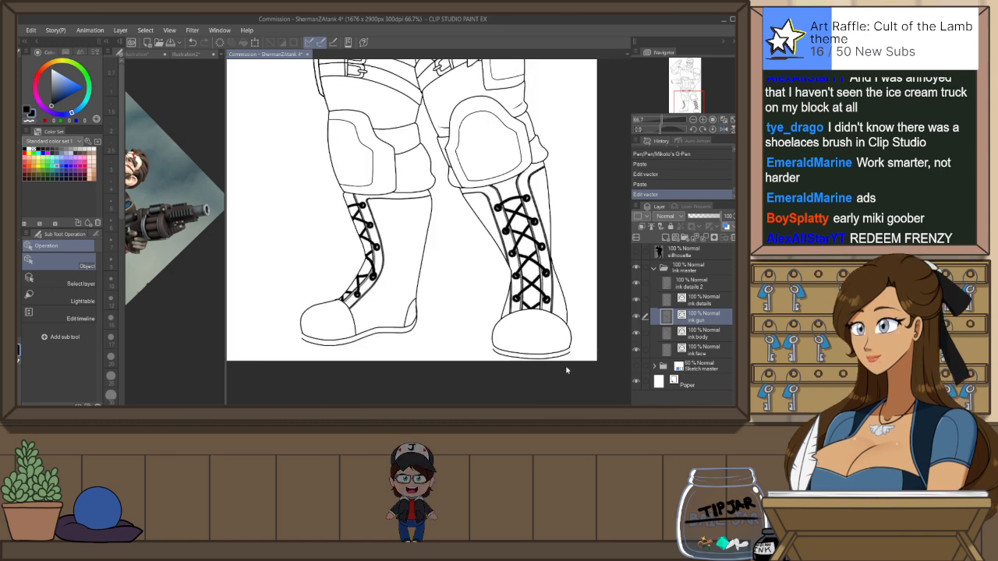
{"action": "scroll", "coordinate": [575, 371], "scroll_direction": "up", "scroll_amount": 4}
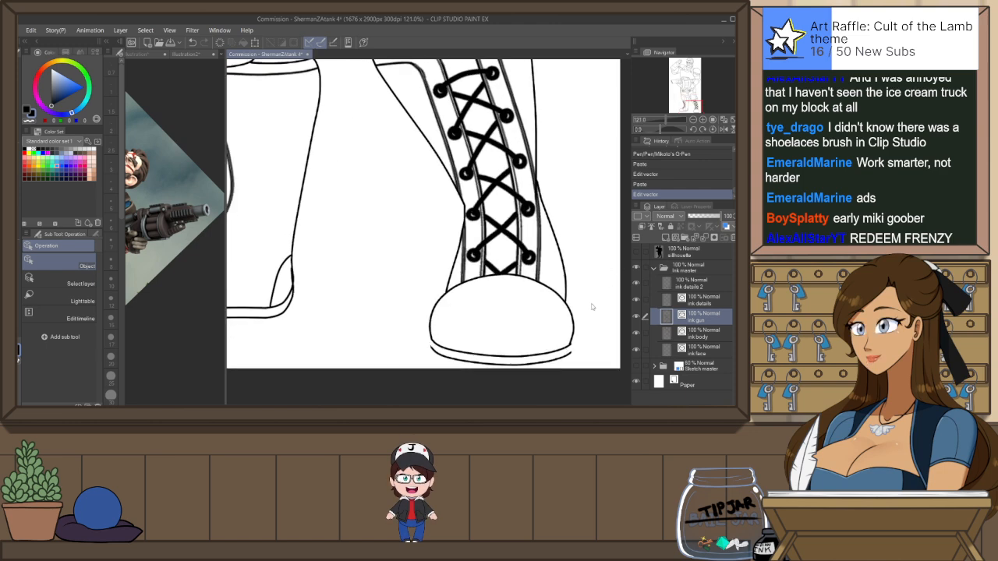
{"action": "key", "text": "p"}
{"action": "left_click_drag", "start_coordinate": [571, 346], "coordinate": [571, 356]}
{"action": "key", "text": "ctrl+z"}
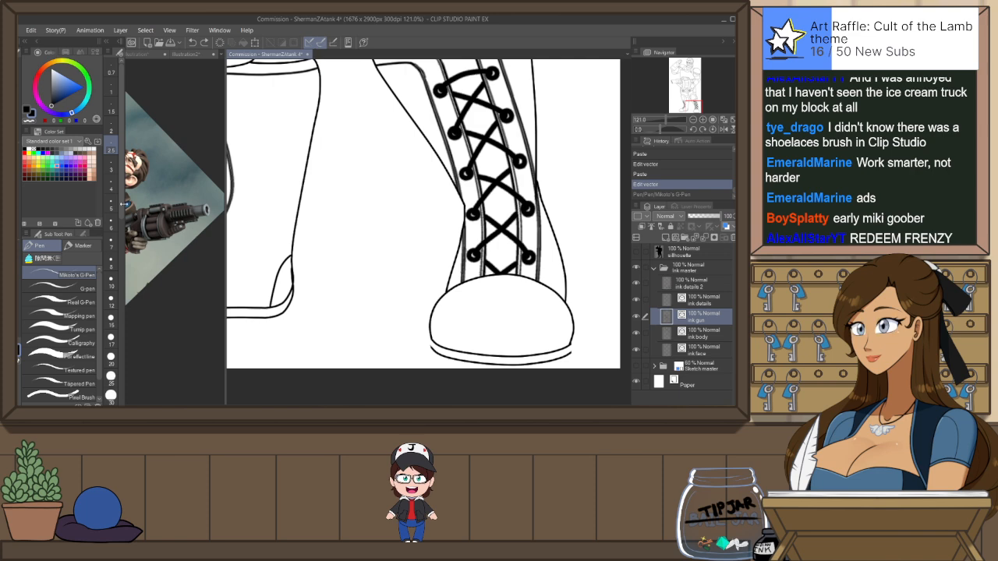
{"action": "left_click", "coordinate": [111, 204]}
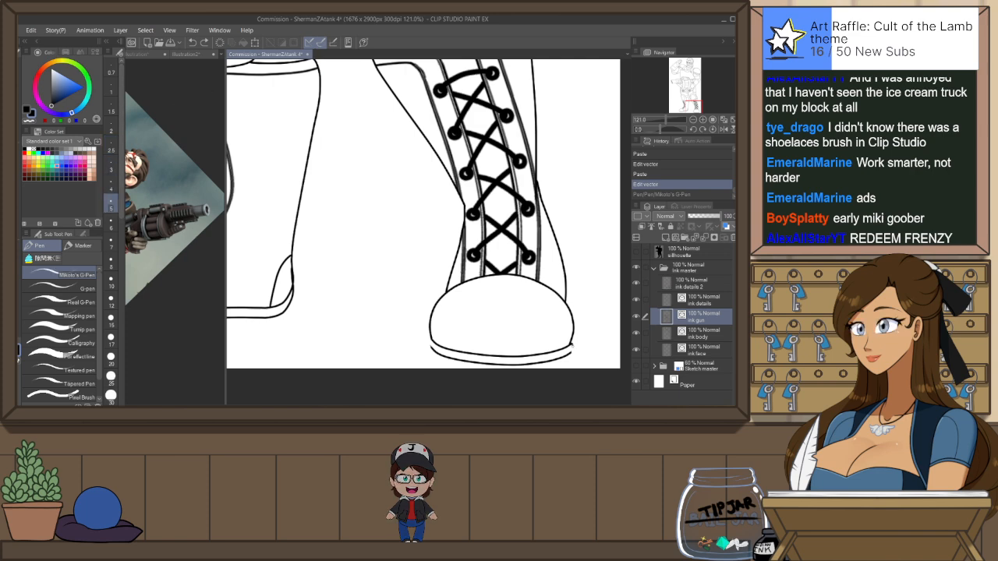
{"action": "left_click_drag", "start_coordinate": [569, 353], "coordinate": [574, 335]}
{"action": "key", "text": "ctrl+z"}
{"action": "key", "text": "ctrl+z"}
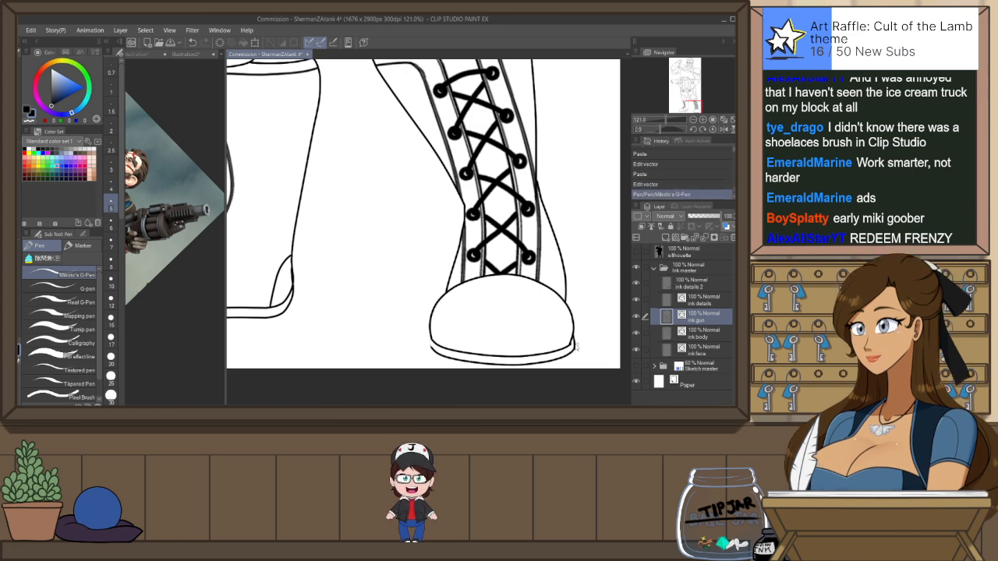
{"action": "key", "text": "ctrl+z"}
{"action": "left_click_drag", "start_coordinate": [572, 350], "coordinate": [573, 337]}
{"action": "key", "text": "ctrl+z"}
{"action": "left_click_drag", "start_coordinate": [572, 351], "coordinate": [574, 337]}
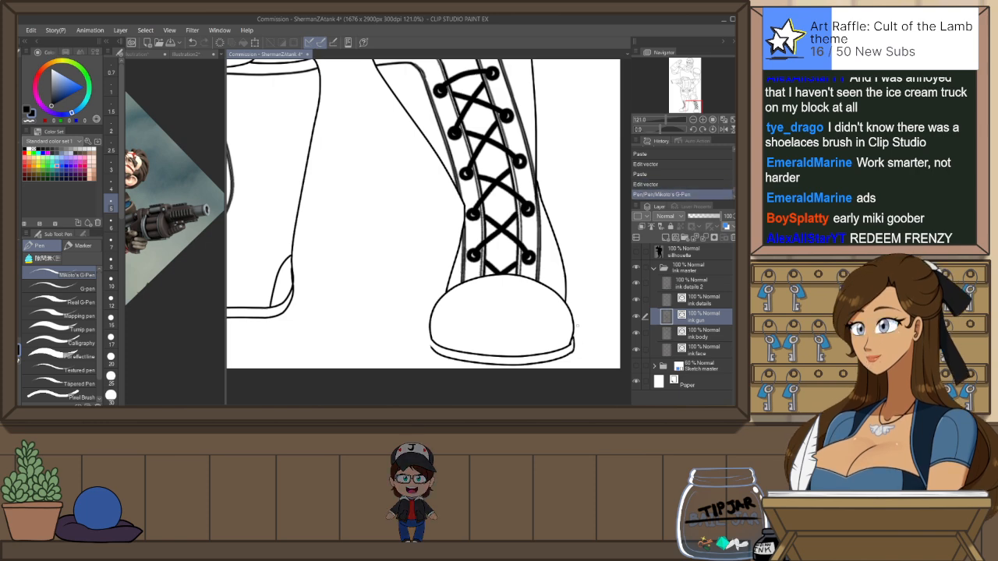
{"action": "left_click_drag", "start_coordinate": [431, 340], "coordinate": [432, 351]}
{"action": "key", "text": "ctrl+z"}
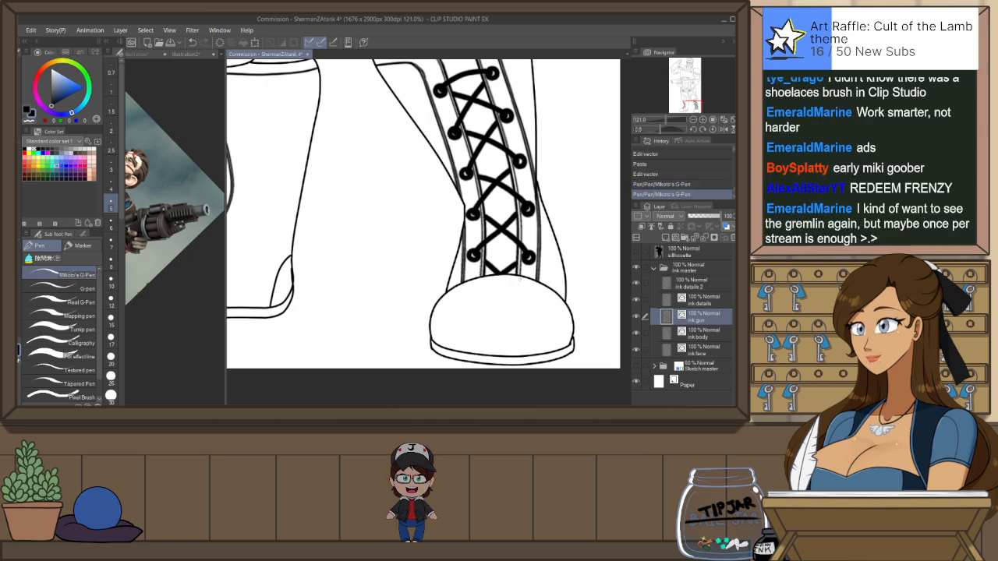
Erase the overlapping end of the duplicated sole line at the side-turned boot's heel
{"action": "scroll", "coordinate": [560, 290], "scroll_direction": "down", "scroll_amount": 3}
{"action": "key", "text": "e"}
{"action": "scroll", "coordinate": [383, 293], "scroll_direction": "up", "scroll_amount": 3}
{"action": "left_click", "coordinate": [418, 290]}
{"action": "key", "text": "ctrl+z"}
{"action": "left_click_drag", "start_coordinate": [414, 273], "coordinate": [416, 290]}
{"action": "left_click_drag", "start_coordinate": [330, 358], "coordinate": [556, 308]}
Ink a small recessed notch in the side-turned boot's sole just in front of the heel, undoing and redoing strokes to compare
{"action": "key", "text": "p"}
{"action": "left_click_drag", "start_coordinate": [389, 284], "coordinate": [389, 298]}
{"action": "key", "text": "ctrl+z"}
{"action": "key", "text": "ctrl+y"}
{"action": "key", "text": "ctrl+z"}
{"action": "key", "text": "ctrl+y"}
{"action": "left_click_drag", "start_coordinate": [544, 307], "coordinate": [364, 302]}
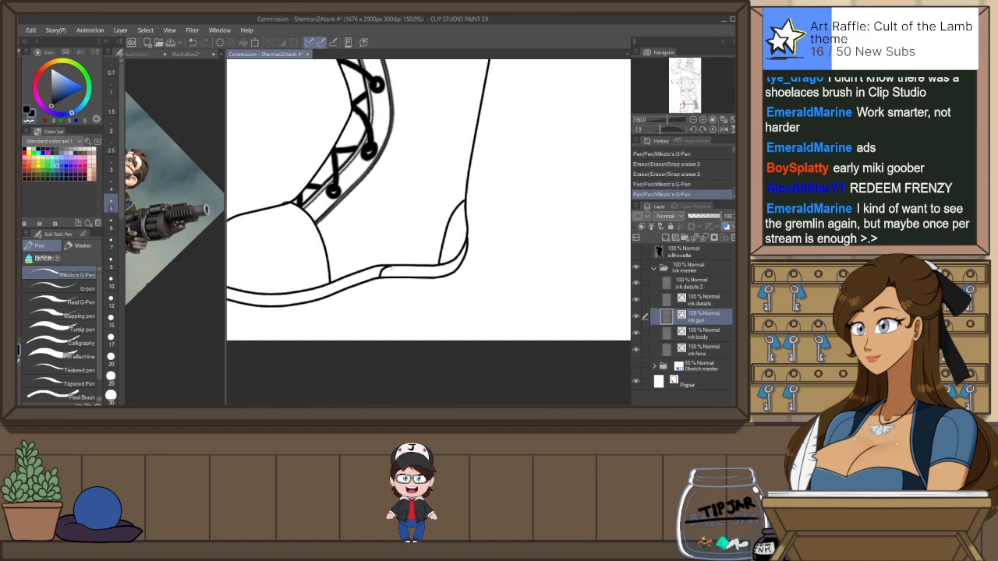
{"action": "key", "text": "ctrl+z"}
{"action": "key", "text": "ctrl+y"}
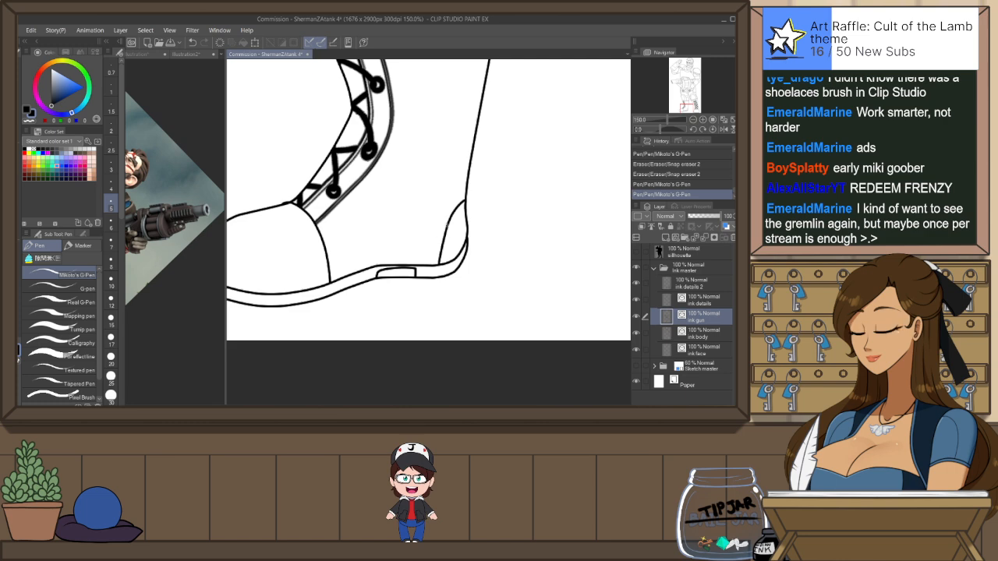
Try erasing the sole line under the side-turned boot's notch, and undo it together with the last notch pen stroke
{"action": "key", "text": "e"}
{"action": "left_click_drag", "start_coordinate": [413, 276], "coordinate": [398, 290]}
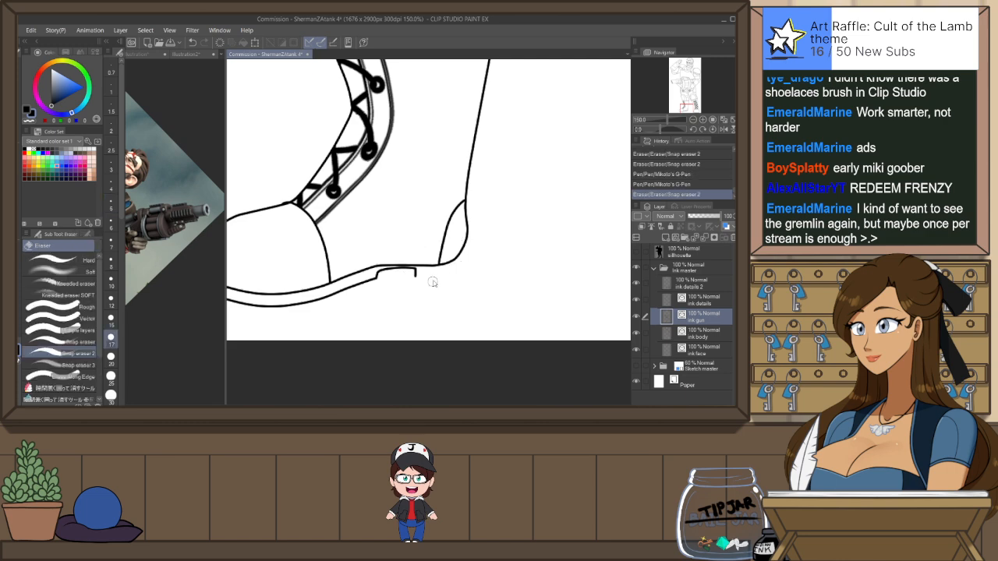
{"action": "key", "text": "ctrl+z"}
{"action": "key", "text": "ctrl+z"}
{"action": "key", "text": "p"}
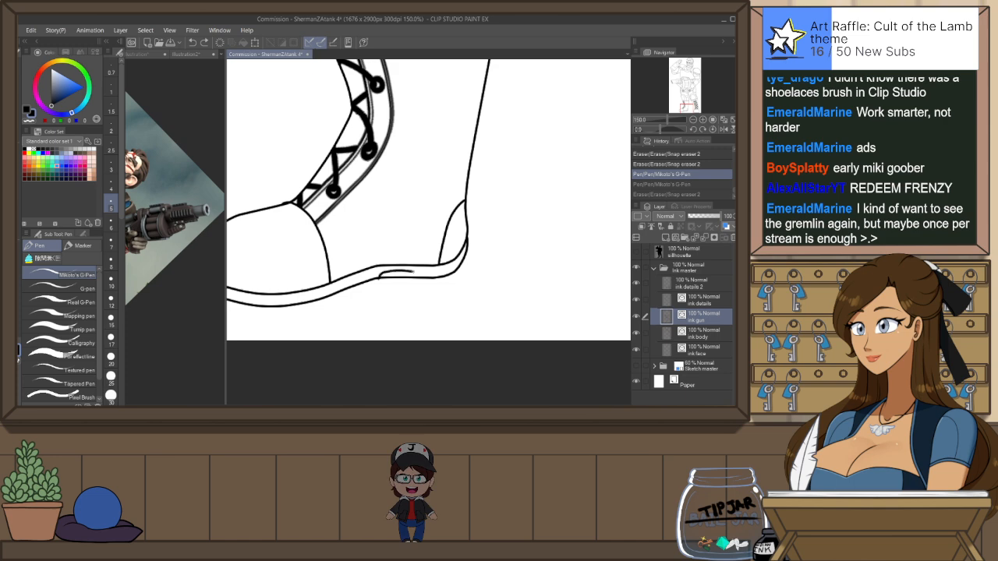
Erase the lower sole line beneath the notch in front of the side-turned boot's heel
{"action": "key", "text": "e"}
{"action": "left_click_drag", "start_coordinate": [404, 280], "coordinate": [379, 285]}
{"action": "scroll", "coordinate": [486, 276], "scroll_direction": "down", "scroll_amount": 5}
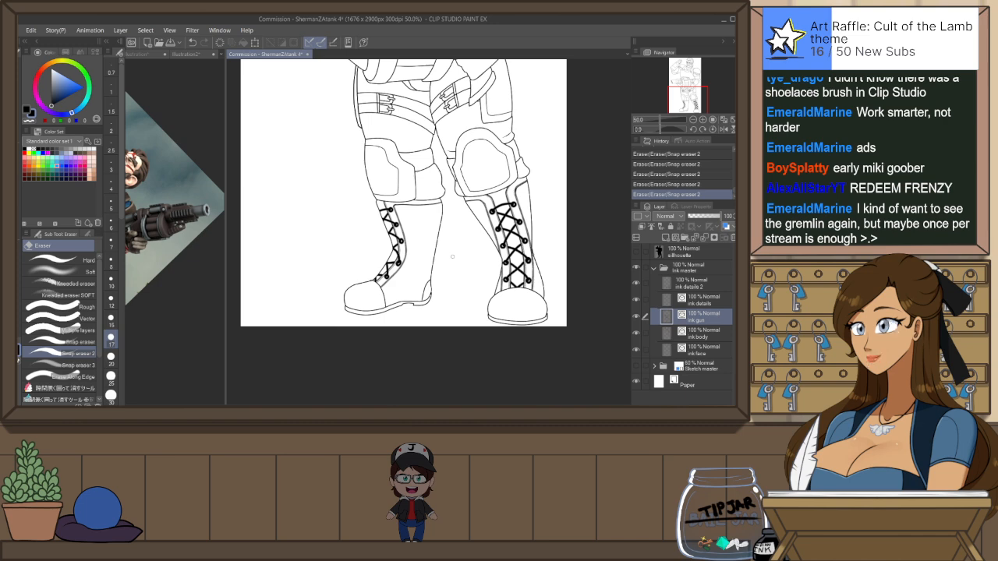
Select the curved heel cap line on the side-turned boot as an object and cut it away
{"action": "scroll", "coordinate": [452, 257], "scroll_direction": "down", "scroll_amount": 3}
{"action": "scroll", "coordinate": [516, 246], "scroll_direction": "up", "scroll_amount": 5}
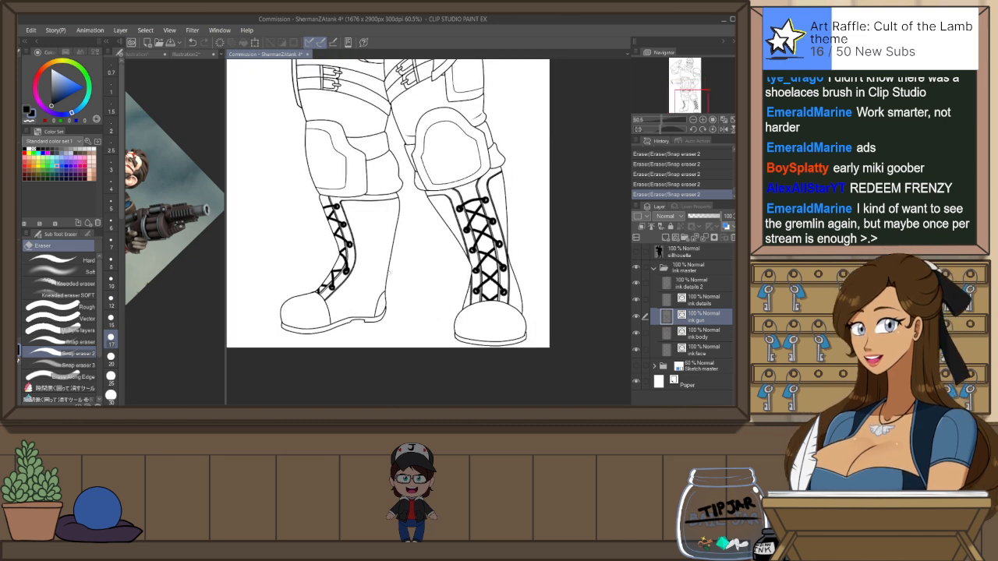
{"action": "key", "text": "o"}
{"action": "left_click", "coordinate": [383, 295]}
{"action": "key", "text": "ctrl+x"}
{"action": "scroll", "coordinate": [423, 297], "scroll_direction": "down", "scroll_amount": 2}
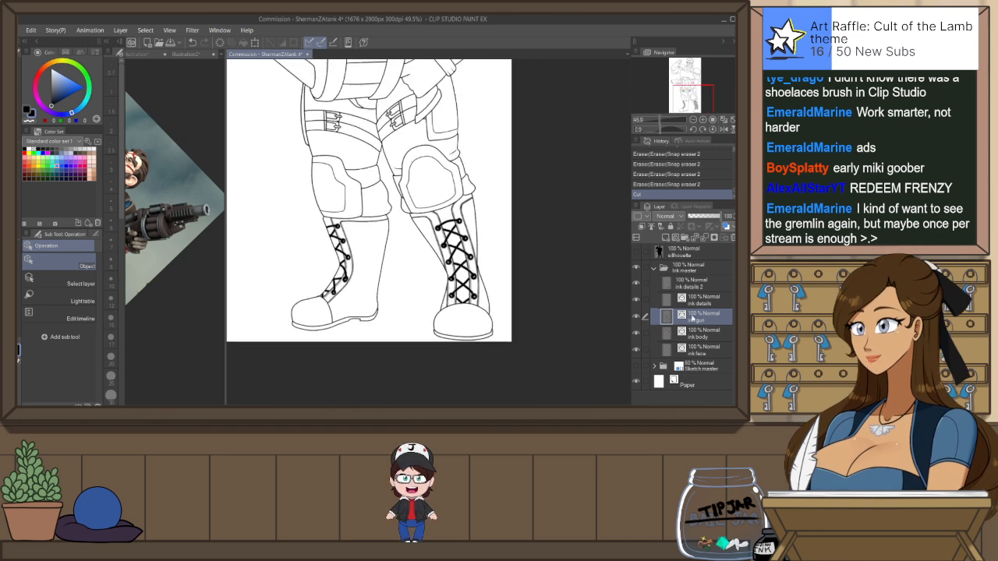
Lasso the front-facing boot's black lacing on the ink details 2 layer, cut it out and clear the selection
{"action": "left_click", "coordinate": [678, 285]}
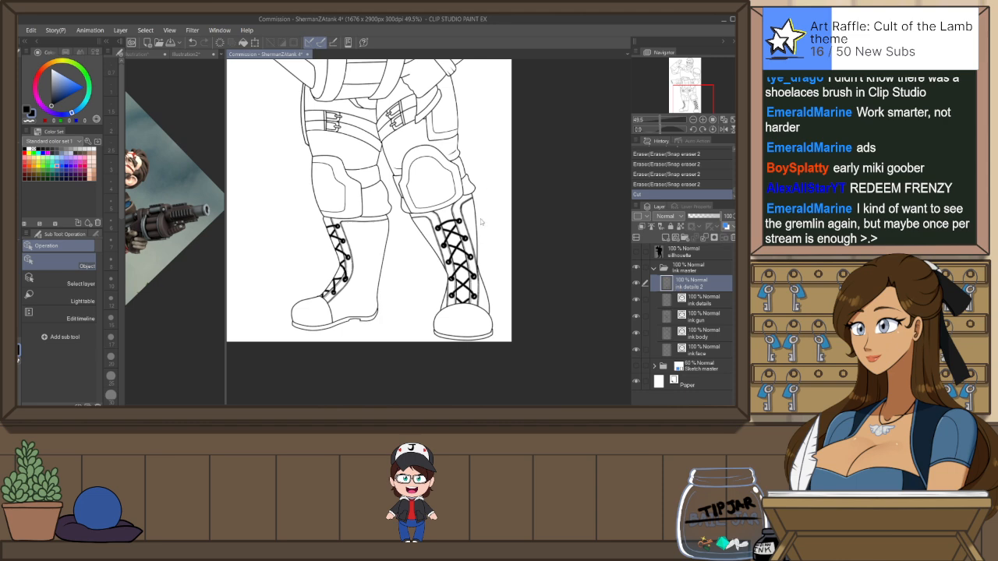
{"action": "key", "text": "m"}
{"action": "left_click_drag", "start_coordinate": [423, 166], "coordinate": [499, 230]}
{"action": "mouse_move", "coordinate": [394, 170]}
{"action": "left_mouse_down"}
{"action": "mouse_move", "coordinate": [396, 290]}
{"action": "mouse_move", "coordinate": [377, 262]}
{"action": "left_mouse_up"}
{"action": "key", "text": "ctrl+x"}
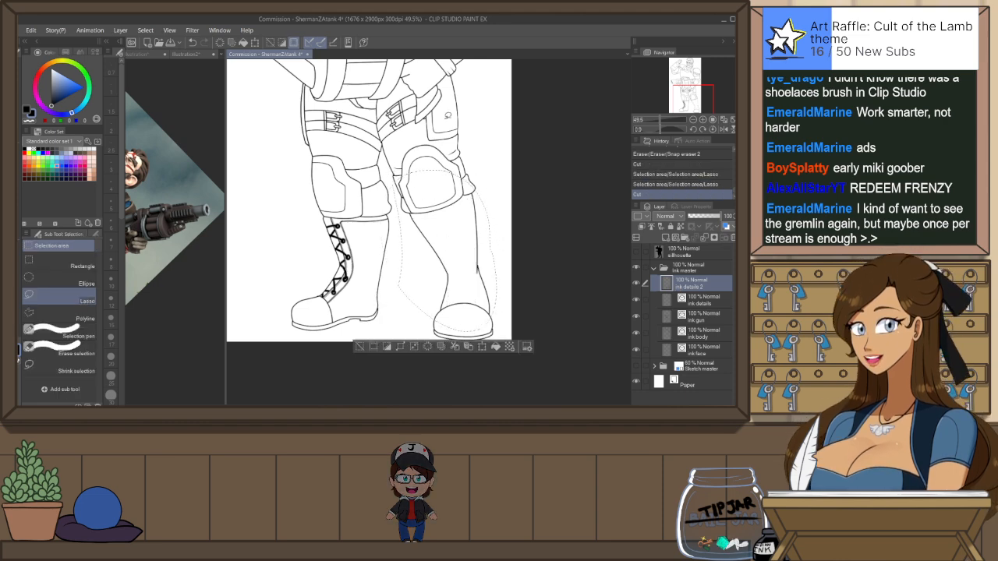
{"action": "key", "text": "ctrl+d"}
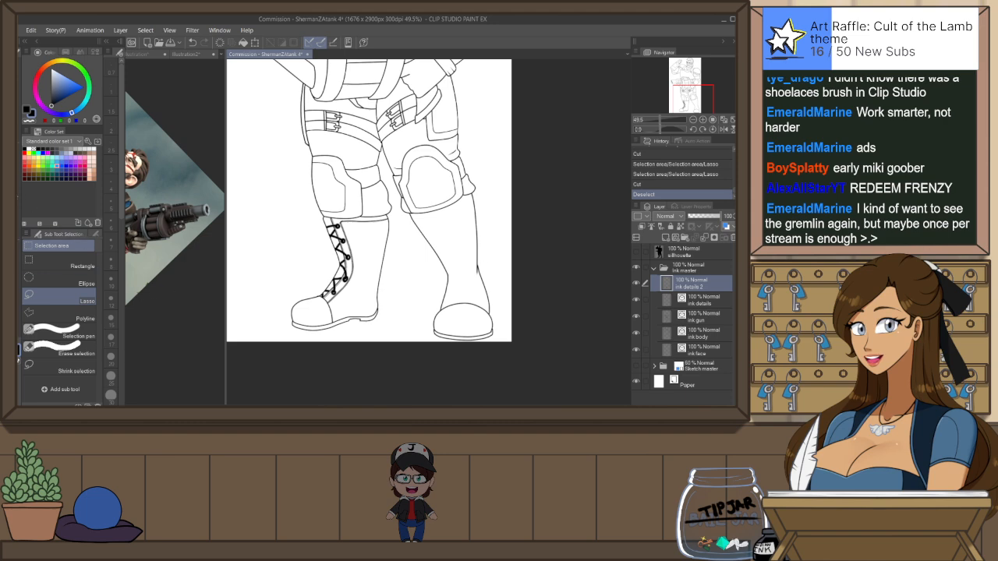
Redraw the front-facing boot's lacing from the knee pad to the toe cap with the Shoe lacing with grommets brush, replacing the first attempt
{"action": "key", "text": "b"}
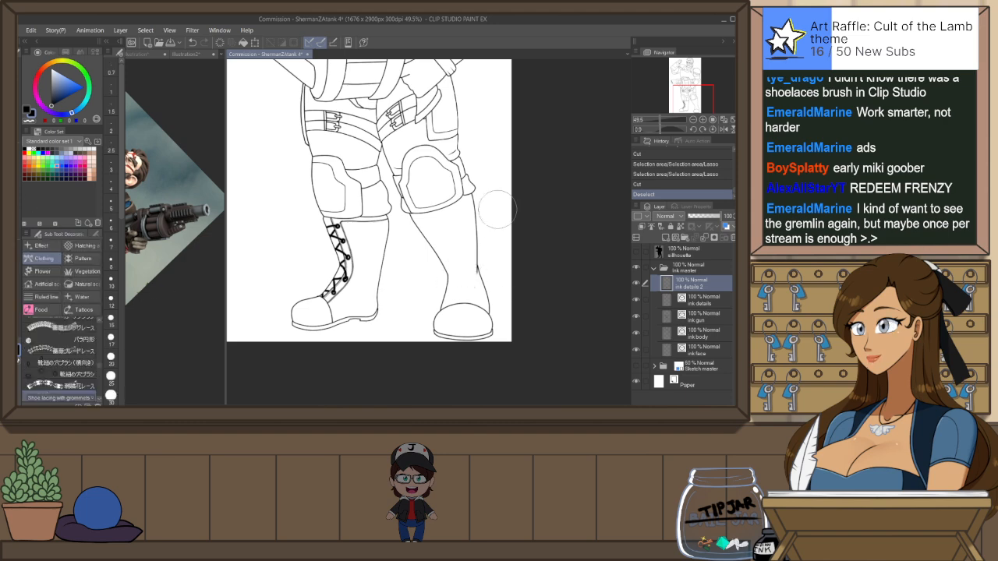
{"action": "mouse_move", "coordinate": [429, 206]}
{"action": "left_mouse_down"}
{"action": "mouse_move", "coordinate": [462, 271]}
{"action": "mouse_move", "coordinate": [468, 321]}
{"action": "left_mouse_up"}
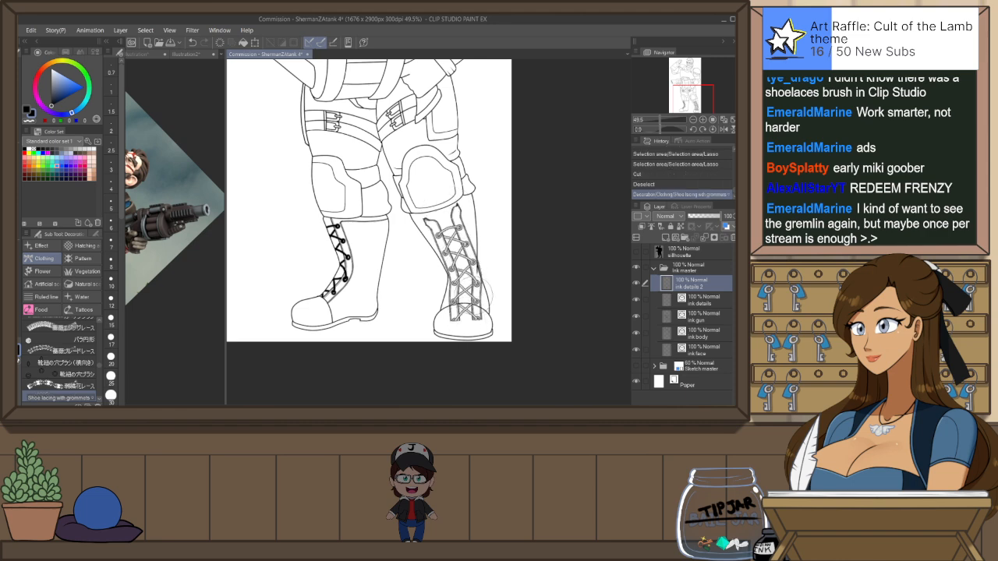
{"action": "key", "text": "ctrl+z"}
{"action": "mouse_move", "coordinate": [439, 194]}
{"action": "left_mouse_down"}
{"action": "mouse_move", "coordinate": [465, 265]}
{"action": "mouse_move", "coordinate": [465, 321]}
{"action": "left_mouse_up"}
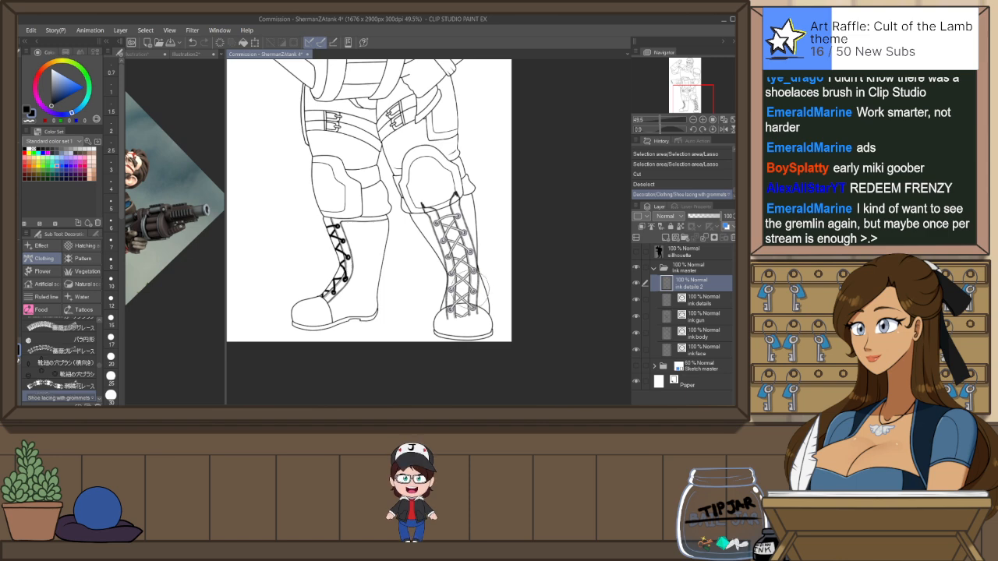
{"action": "key", "text": "y"}
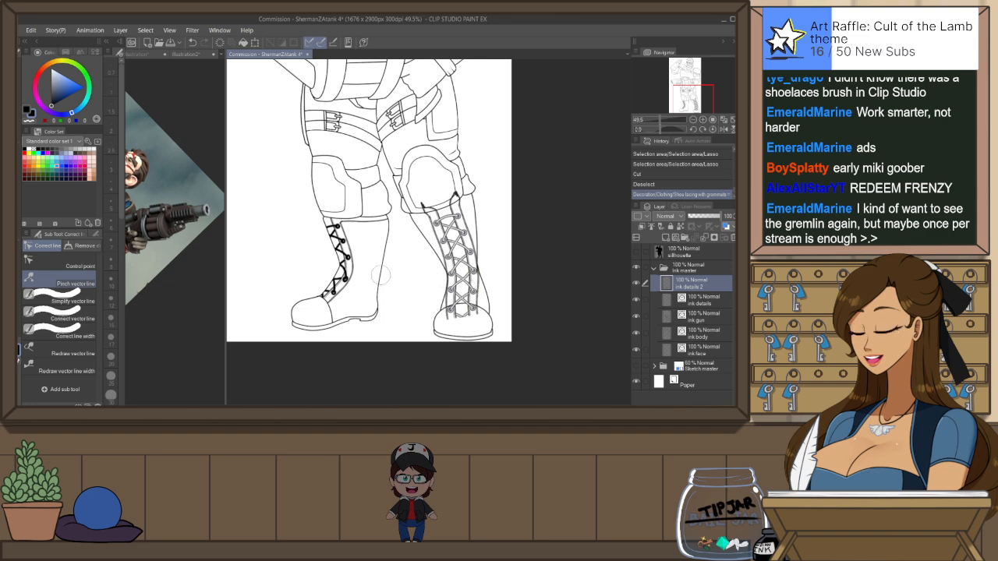
{"action": "key", "text": "j"}
{"action": "key", "text": "j"}
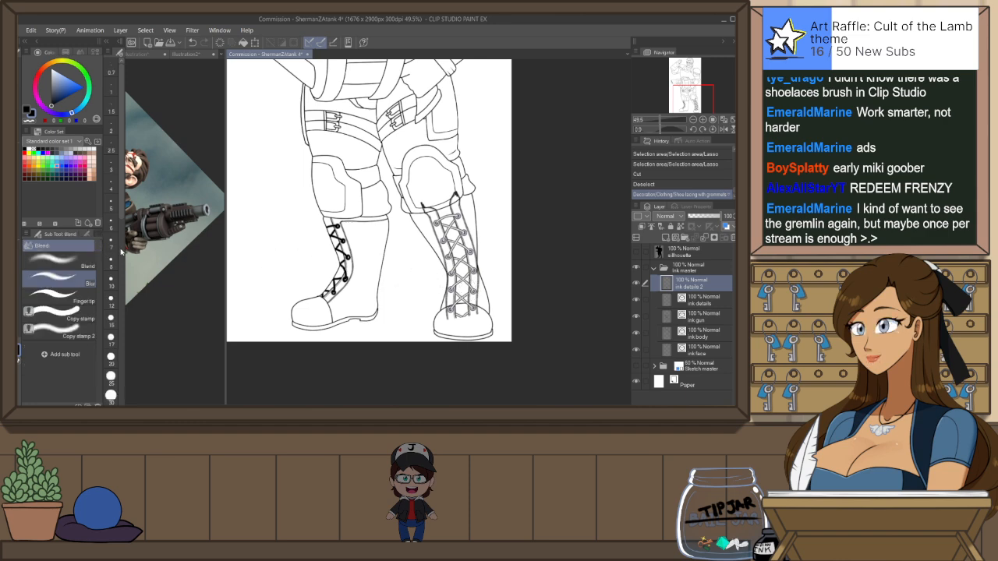
Warp the lacing on the right-hand boot with the Liquify tool so it follows the shape of the lower leg
{"action": "left_click", "coordinate": [94, 234]}
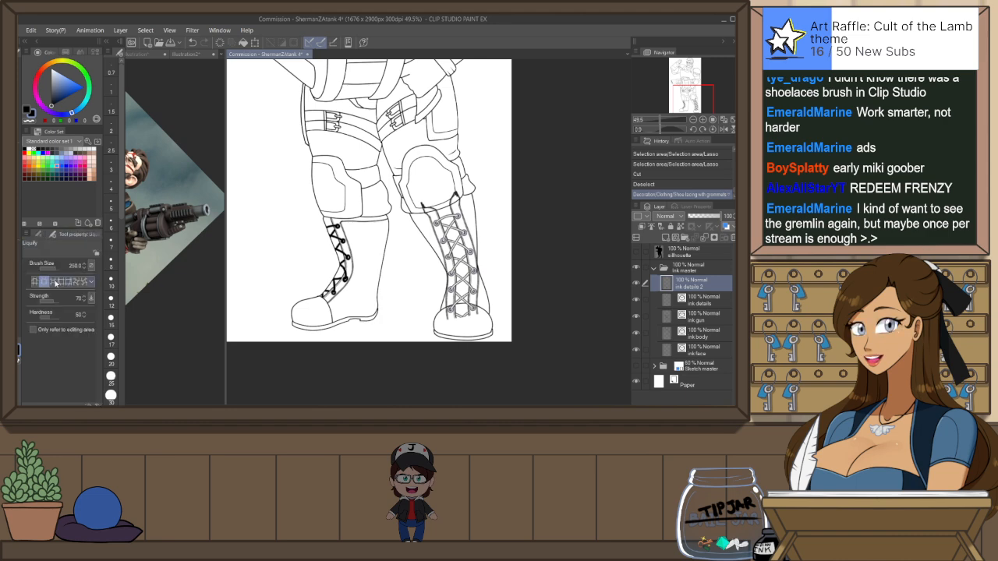
{"action": "mouse_move", "coordinate": [468, 265]}
{"action": "left_mouse_down"}
{"action": "mouse_move", "coordinate": [458, 299]}
{"action": "mouse_move", "coordinate": [459, 267]}
{"action": "left_mouse_up"}
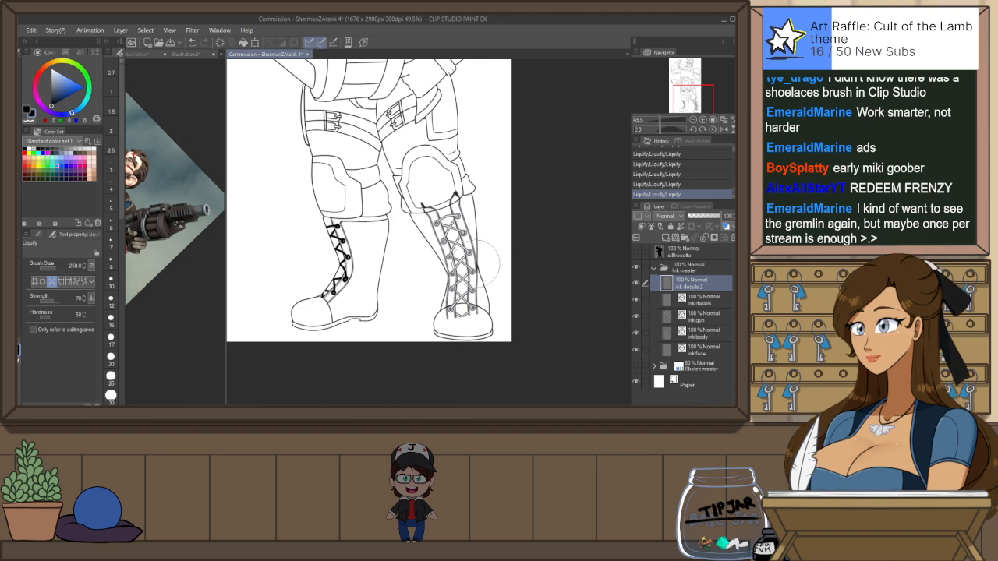
{"action": "key", "text": "p"}
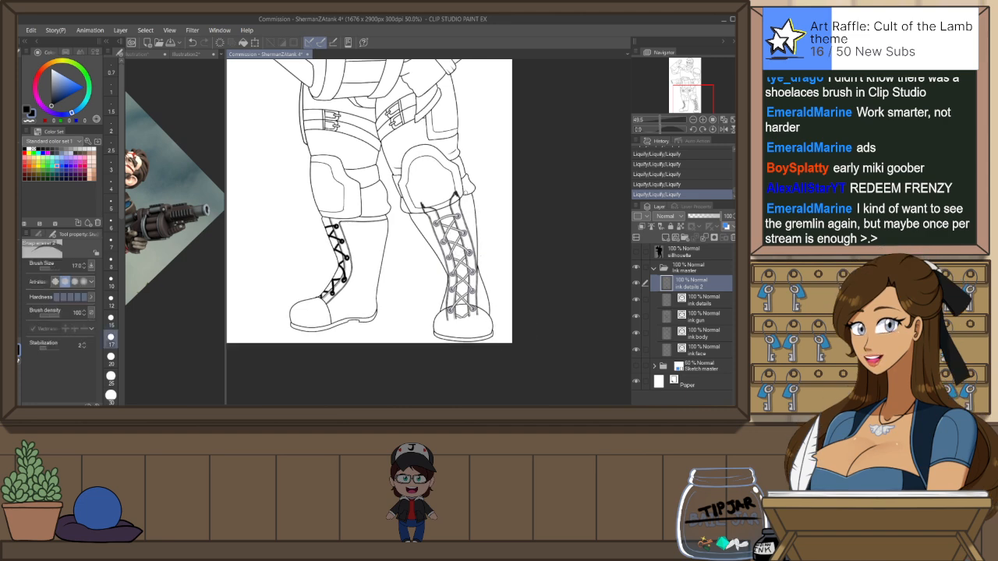
{"action": "scroll", "coordinate": [466, 193], "scroll_direction": "up", "scroll_amount": 1}
{"action": "key", "text": "p"}
{"action": "scroll", "coordinate": [463, 205], "scroll_direction": "up", "scroll_amount": 1}
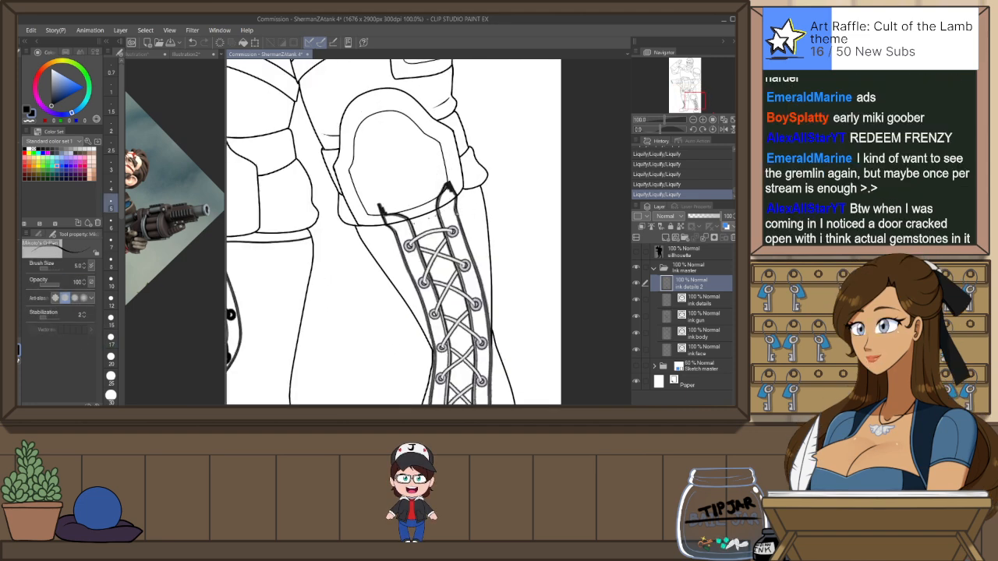
{"action": "key", "text": "ctrl+z"}
{"action": "key", "text": "bracketleft"}
{"action": "key", "text": "bracketleft"}
{"action": "key", "text": "bracketleft"}
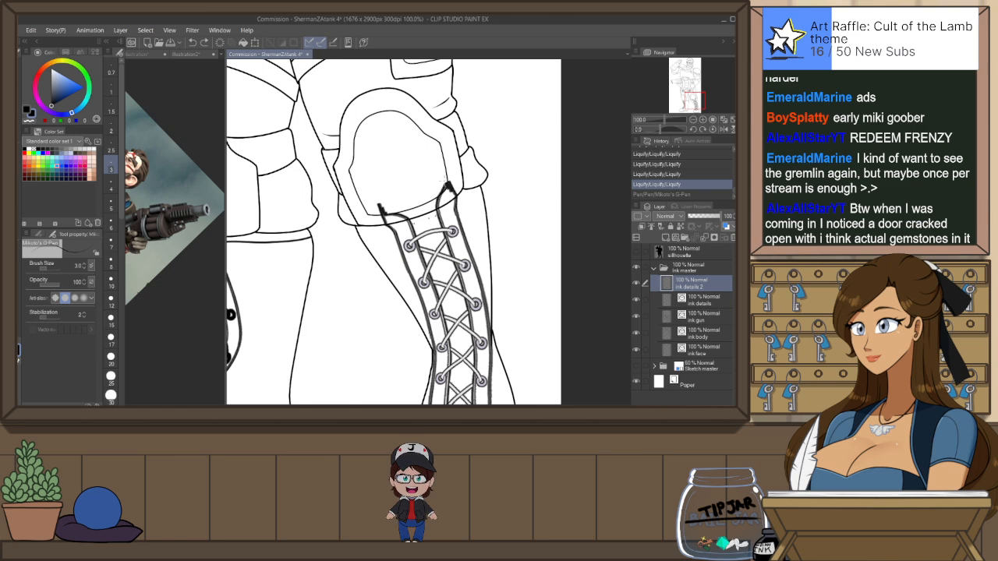
Liquify the right-hand boot's lacing again, reshaping its lower end near the toe cap and its edge along the calf
{"action": "scroll", "coordinate": [448, 144], "scroll_direction": "down", "scroll_amount": 2}
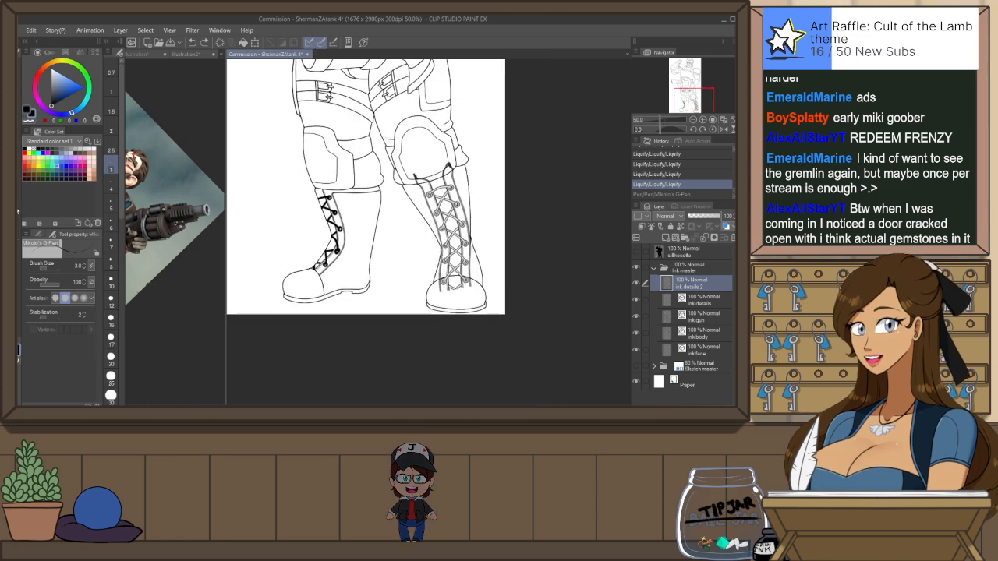
{"action": "key", "text": "j"}
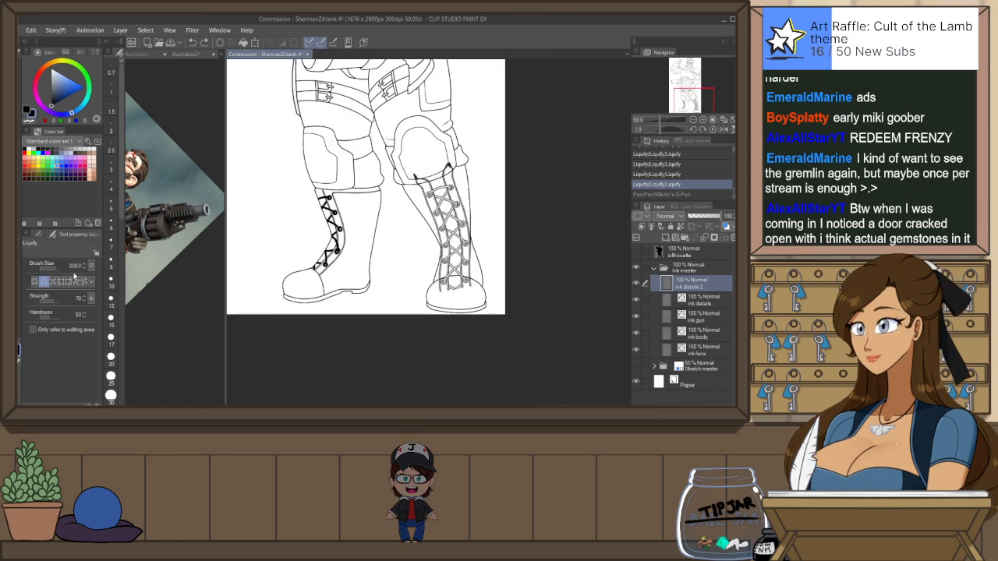
{"action": "mouse_move", "coordinate": [472, 282]}
{"action": "left_mouse_down"}
{"action": "mouse_move", "coordinate": [456, 282]}
{"action": "mouse_move", "coordinate": [454, 311]}
{"action": "left_mouse_up"}
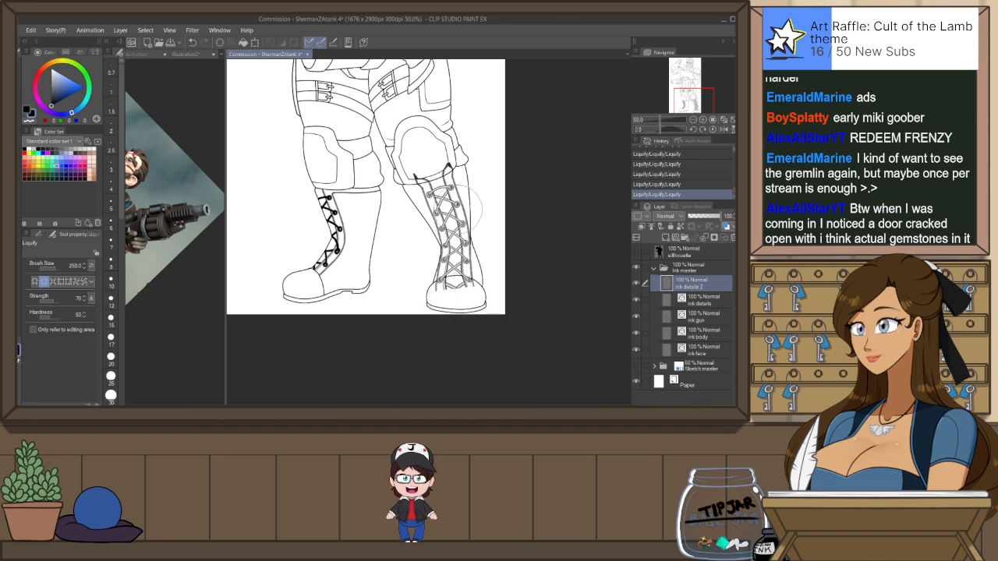
Ink the outer part of the right-hand boot's top edge, from the laces to the leg outline, with the G-Pen at size 2
{"action": "key", "text": "p"}
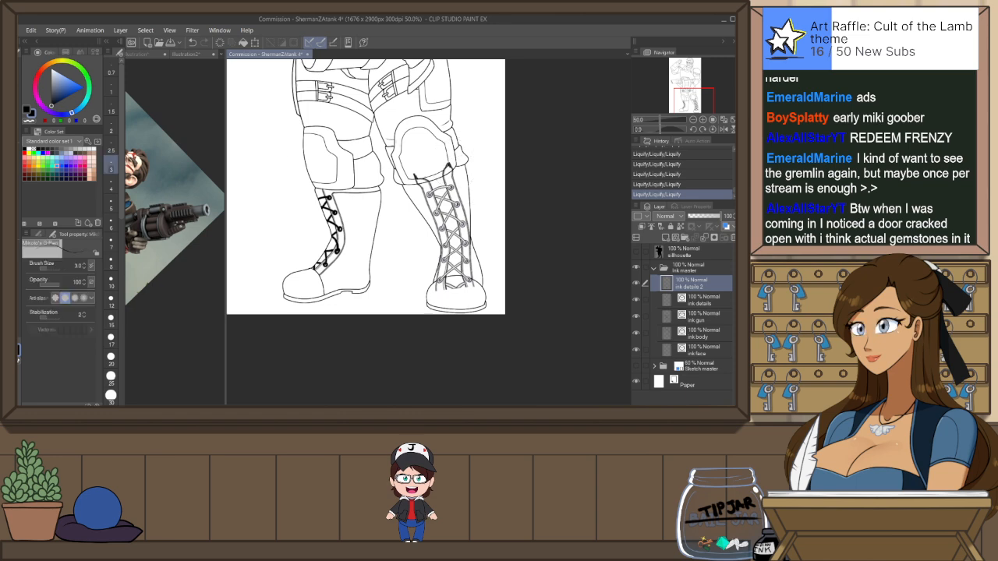
{"action": "key", "text": "["}
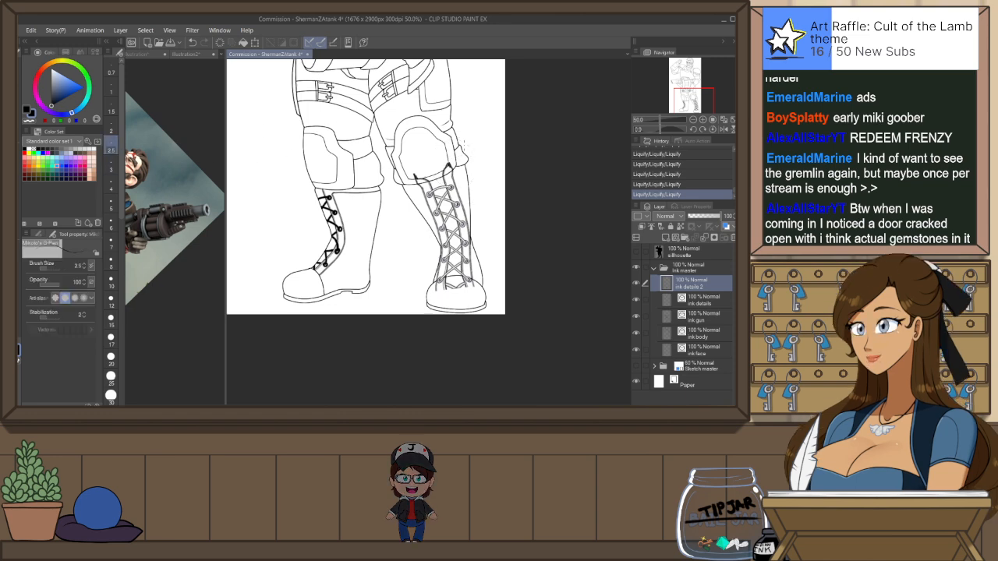
{"action": "scroll", "coordinate": [464, 146], "scroll_direction": "up", "scroll_amount": 2}
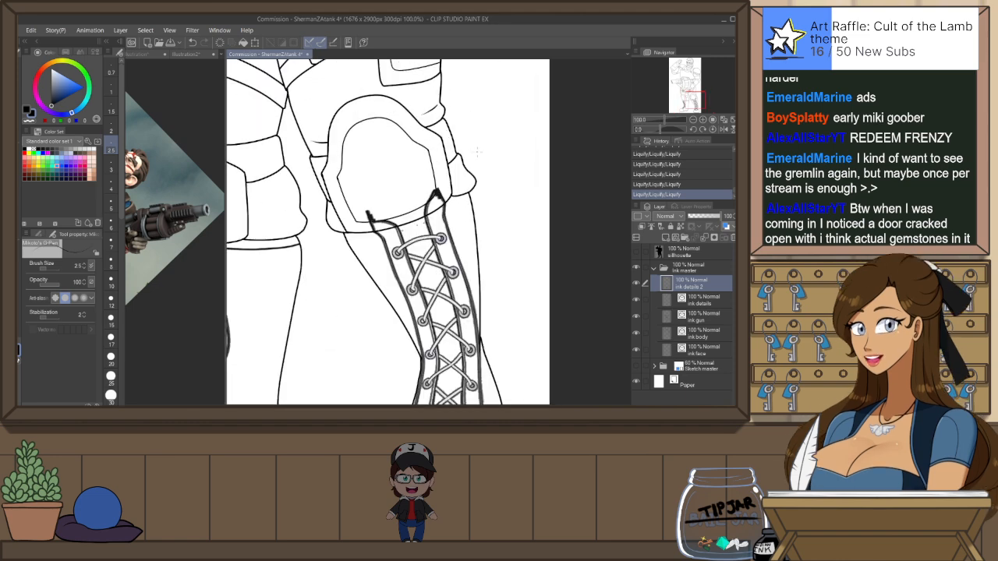
{"action": "left_click_drag", "start_coordinate": [483, 163], "coordinate": [486, 204]}
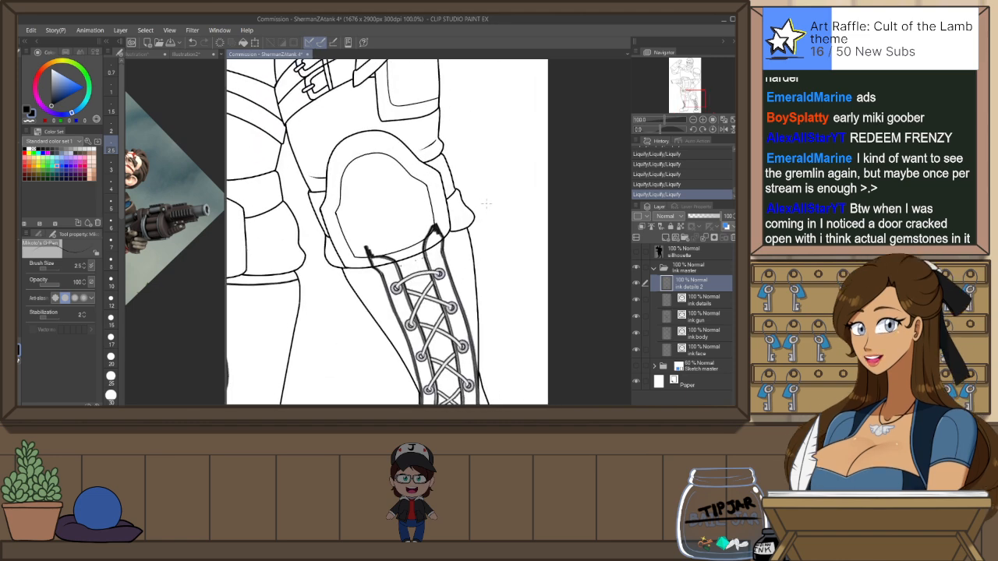
{"action": "scroll", "coordinate": [469, 178], "scroll_direction": "up", "scroll_amount": 1}
{"action": "left_click_drag", "start_coordinate": [432, 303], "coordinate": [475, 255]}
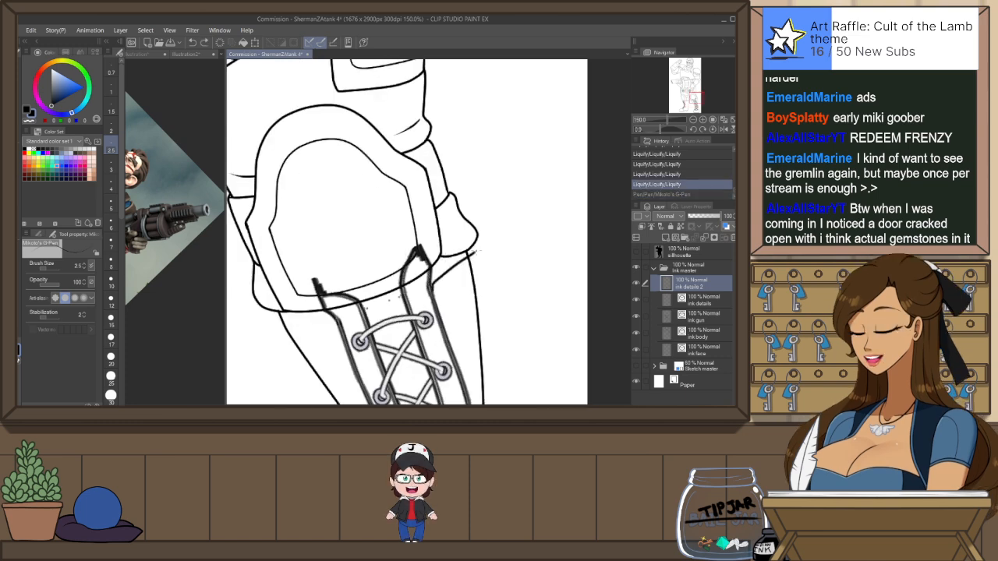
{"action": "key", "text": "ctrl+z"}
{"action": "key", "text": "ctrl+y"}
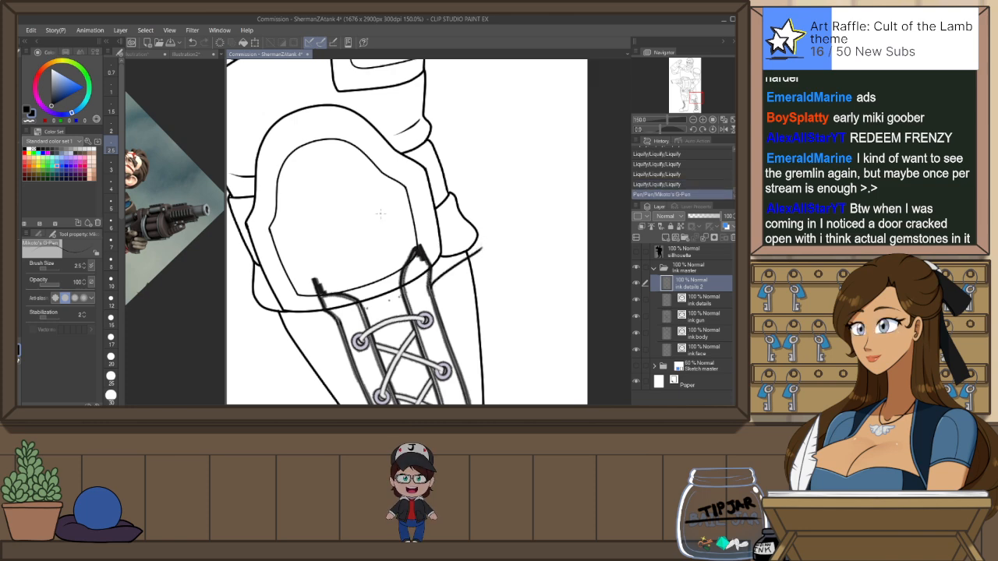
{"action": "left_click", "coordinate": [111, 130]}
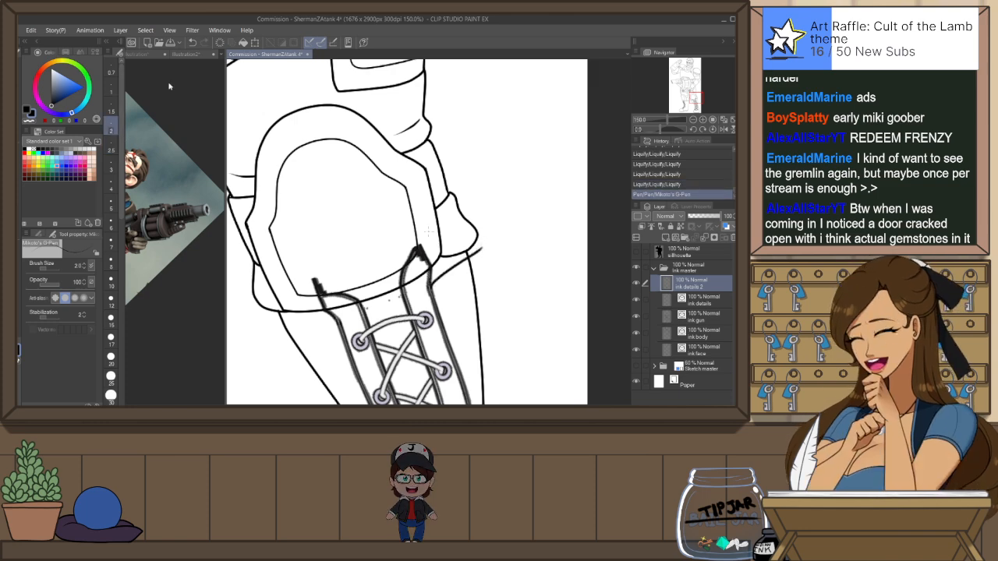
{"action": "key", "text": "ctrl+z"}
{"action": "left_click_drag", "start_coordinate": [431, 286], "coordinate": [474, 256]}
Ink the inner part of the boot's top edge and erase the ends of the lace panel that overlap the knee pad
{"action": "key", "text": "h"}
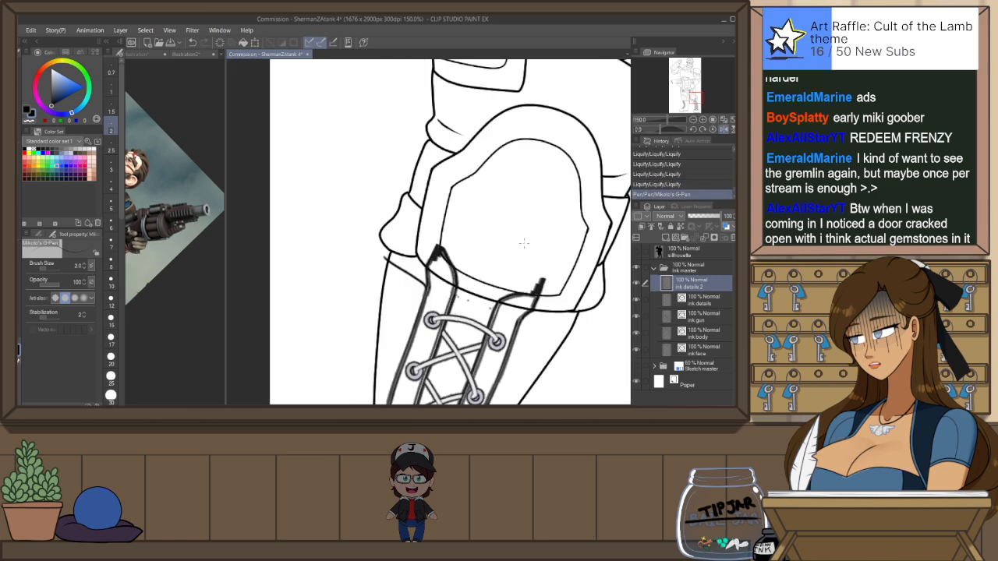
{"action": "key", "text": "shift+space"}
{"action": "mouse_move", "coordinate": [569, 344]}
{"action": "left_mouse_down"}
{"action": "mouse_move", "coordinate": [552, 272]}
{"action": "mouse_move", "coordinate": [609, 241]}
{"action": "mouse_move", "coordinate": [606, 260]}
{"action": "left_mouse_up"}
{"action": "key", "text": "e"}
{"action": "left_click_drag", "start_coordinate": [520, 255], "coordinate": [557, 245]}
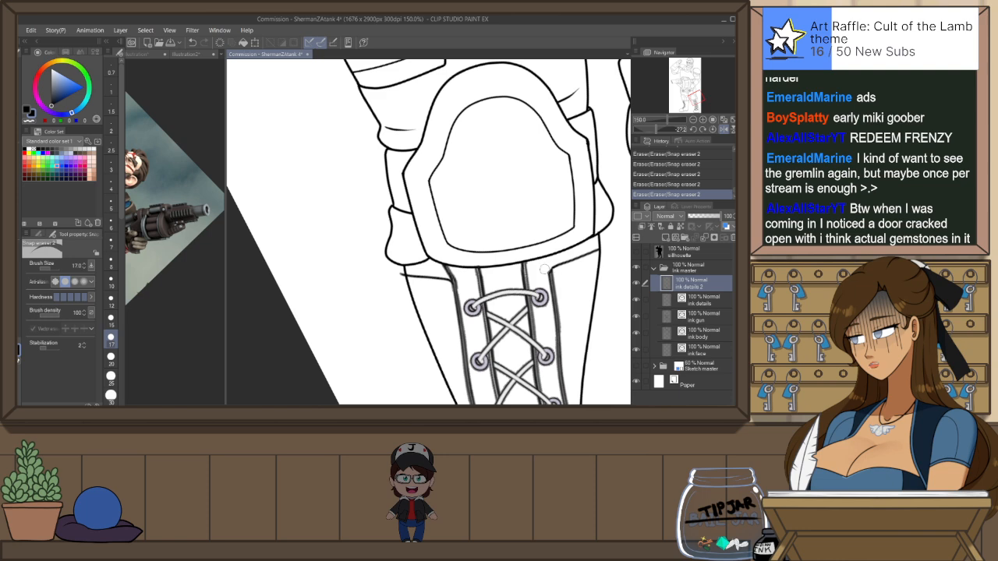
Join the inner part of the boot's top edge to the lace panel's border with the G-Pen
{"action": "scroll", "coordinate": [561, 251], "scroll_direction": "up", "scroll_amount": 1}
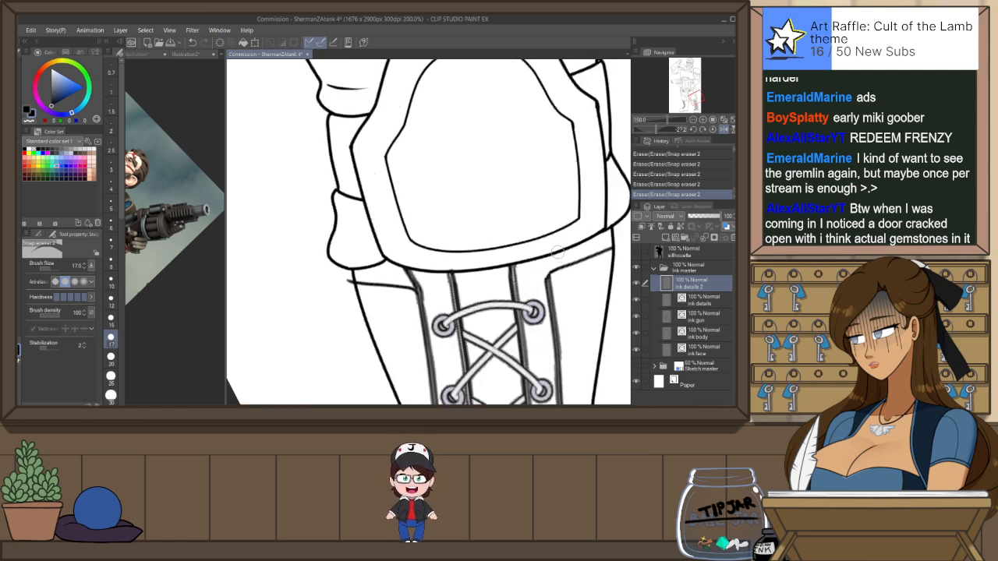
{"action": "key", "text": "p"}
{"action": "left_click_drag", "start_coordinate": [547, 273], "coordinate": [601, 252]}
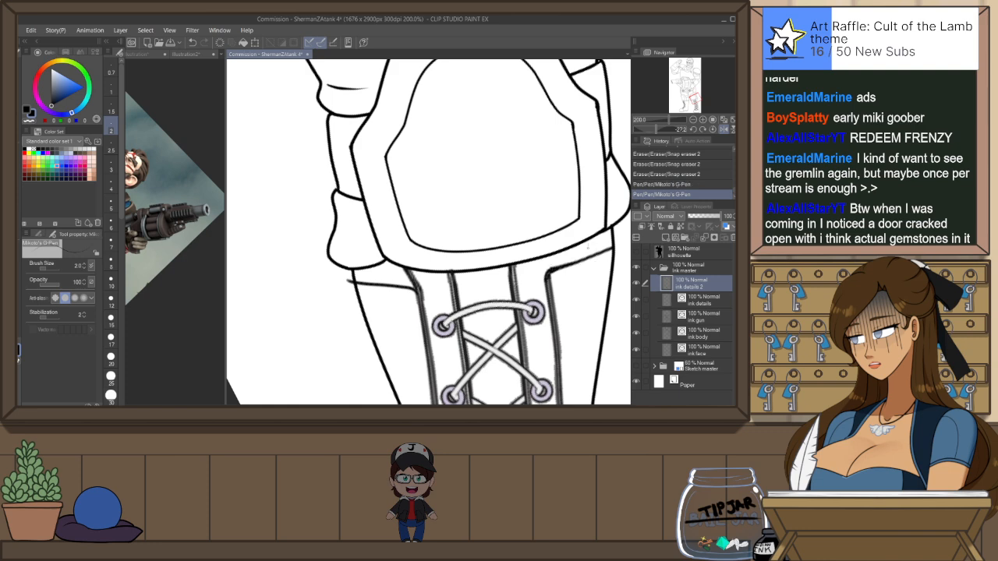
Erase the lace panel's excess corner above the outer top edge and the line end overshooting the leg outline
{"action": "left_click_drag", "start_coordinate": [594, 178], "coordinate": [474, 178]}
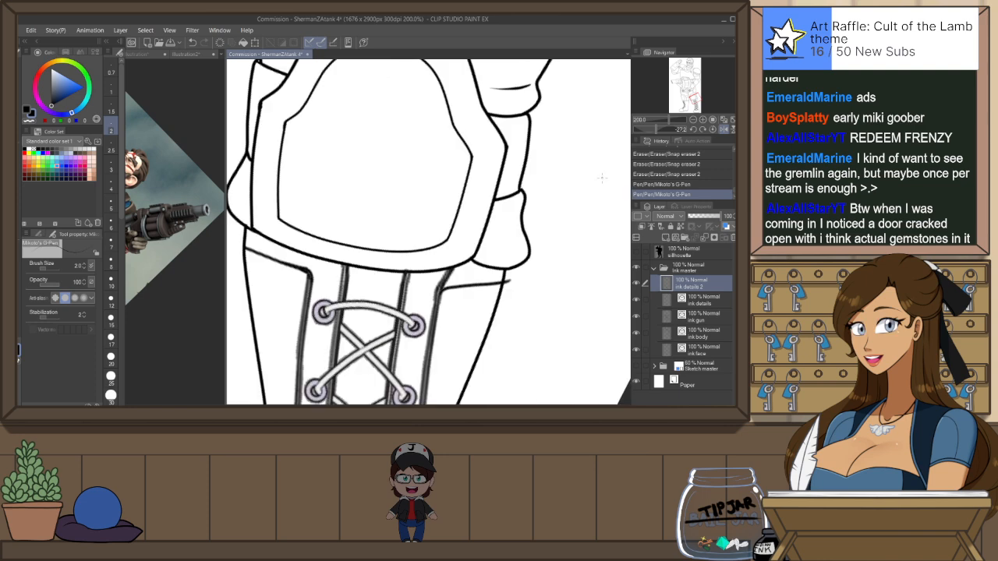
{"action": "key", "text": "e"}
{"action": "mouse_move", "coordinate": [465, 264]}
{"action": "left_mouse_down"}
{"action": "mouse_move", "coordinate": [424, 290]}
{"action": "mouse_move", "coordinate": [429, 297]}
{"action": "mouse_move", "coordinate": [443, 284]}
{"action": "left_mouse_up"}
{"action": "left_click_drag", "start_coordinate": [511, 276], "coordinate": [509, 288]}
Touch up the corner where the boot's outer top edge meets the lace panel with the G-Pen
{"action": "mouse_move", "coordinate": [521, 337]}
{"action": "left_mouse_down"}
{"action": "mouse_move", "coordinate": [528, 298]}
{"action": "mouse_move", "coordinate": [467, 261]}
{"action": "left_mouse_up"}
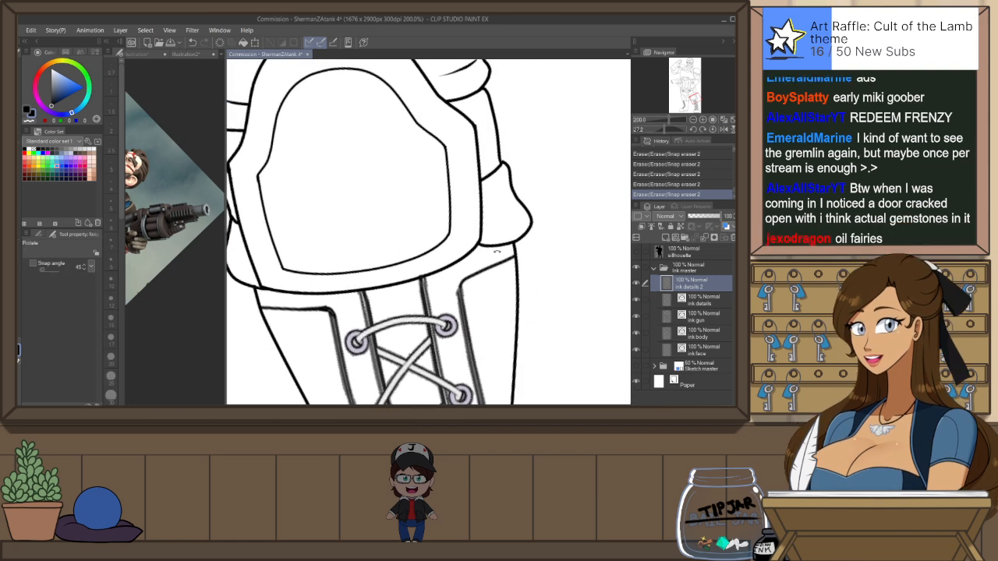
{"action": "key", "text": "p"}
{"action": "mouse_move", "coordinate": [459, 296]}
{"action": "left_mouse_down"}
{"action": "mouse_move", "coordinate": [481, 274]}
{"action": "mouse_move", "coordinate": [460, 297]}
{"action": "left_mouse_up"}
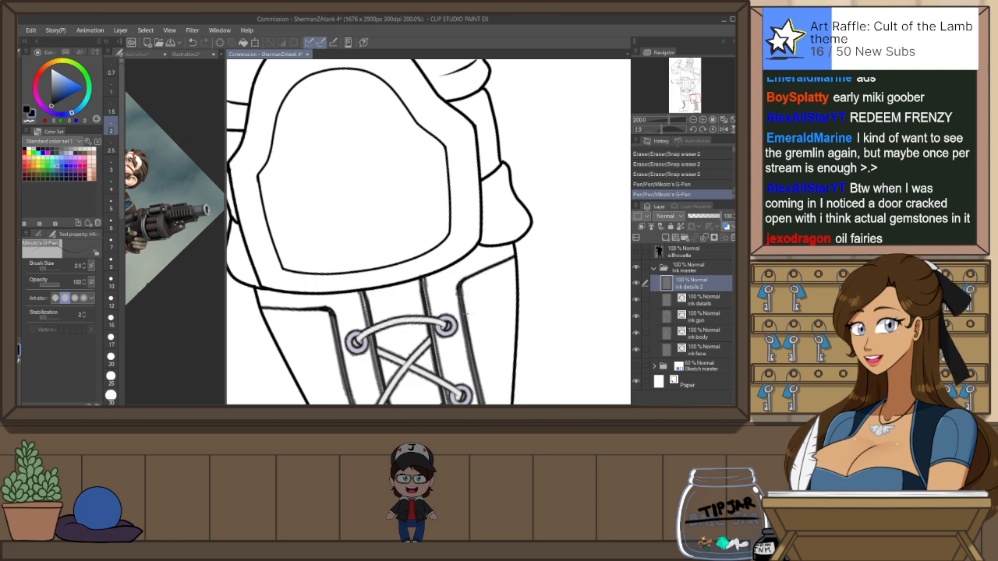
Erase the lacing that overlaps the right-hand boot's toe cap with the Snap eraser at size 25
{"action": "key", "text": "e"}
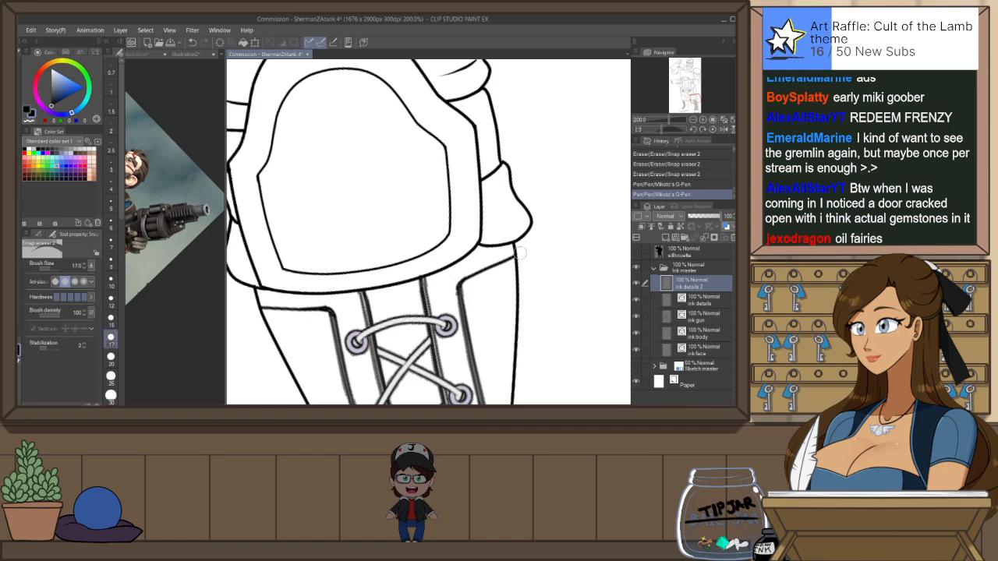
{"action": "scroll", "coordinate": [553, 212], "scroll_direction": "down", "scroll_amount": 2}
{"action": "scroll", "coordinate": [375, 130], "scroll_direction": "down", "scroll_amount": 3}
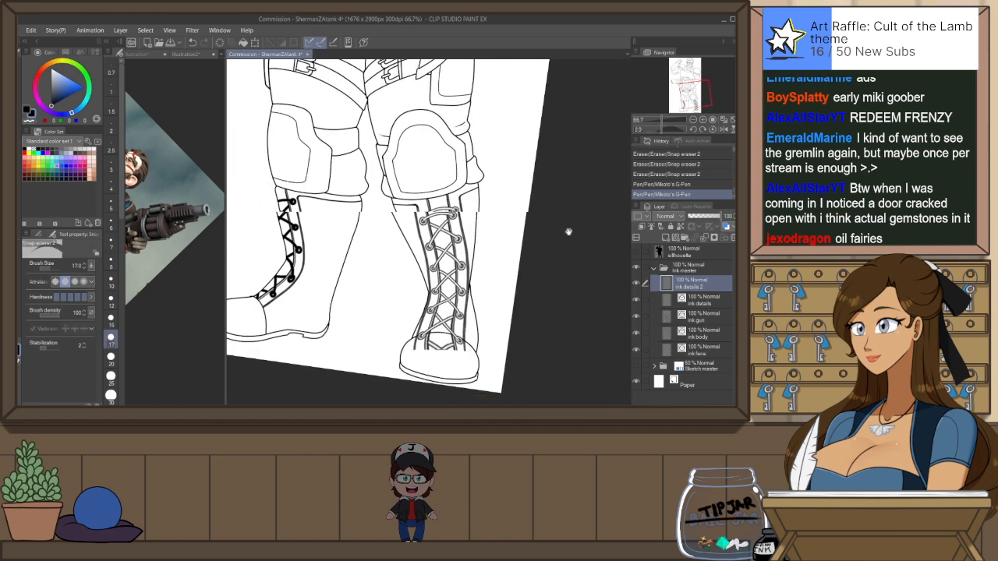
{"action": "key", "text": "shift+space"}
{"action": "left_click_drag", "start_coordinate": [525, 354], "coordinate": [601, 150]}
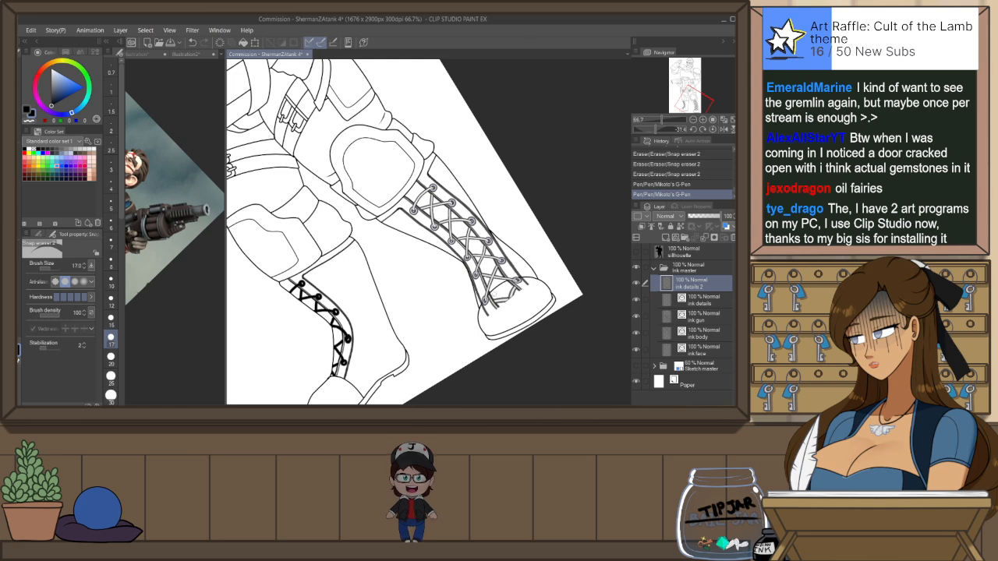
{"action": "left_click", "coordinate": [111, 375]}
{"action": "left_click_drag", "start_coordinate": [499, 296], "coordinate": [491, 307]}
{"action": "scroll", "coordinate": [497, 305], "scroll_direction": "up", "scroll_amount": 2}
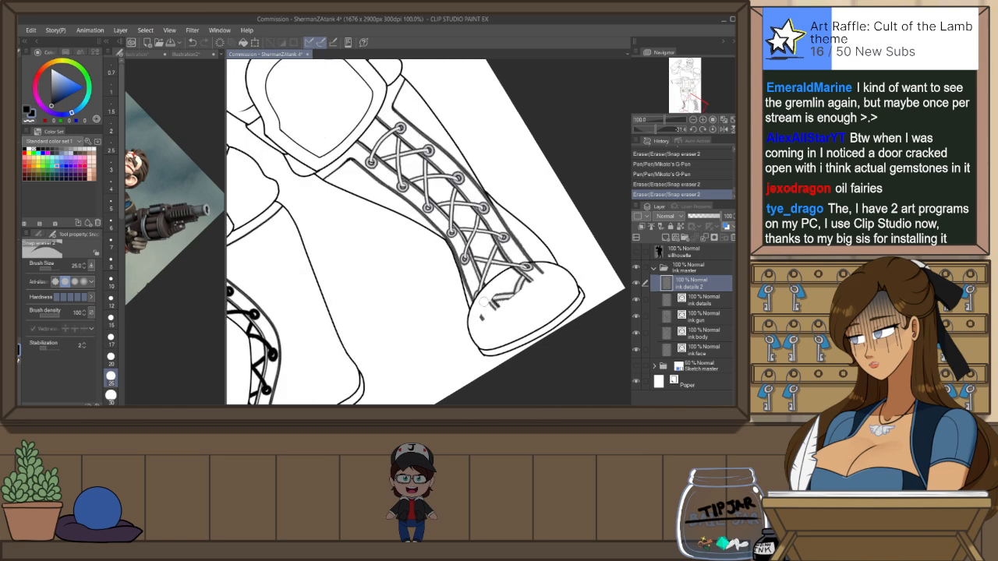
{"action": "left_click_drag", "start_coordinate": [499, 301], "coordinate": [511, 295]}
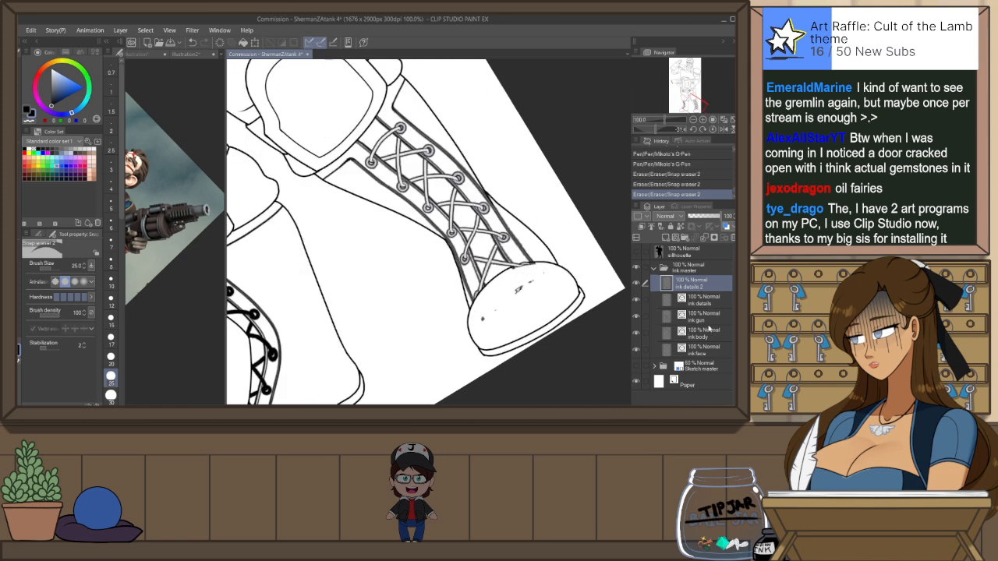
{"action": "left_click", "coordinate": [706, 333]}
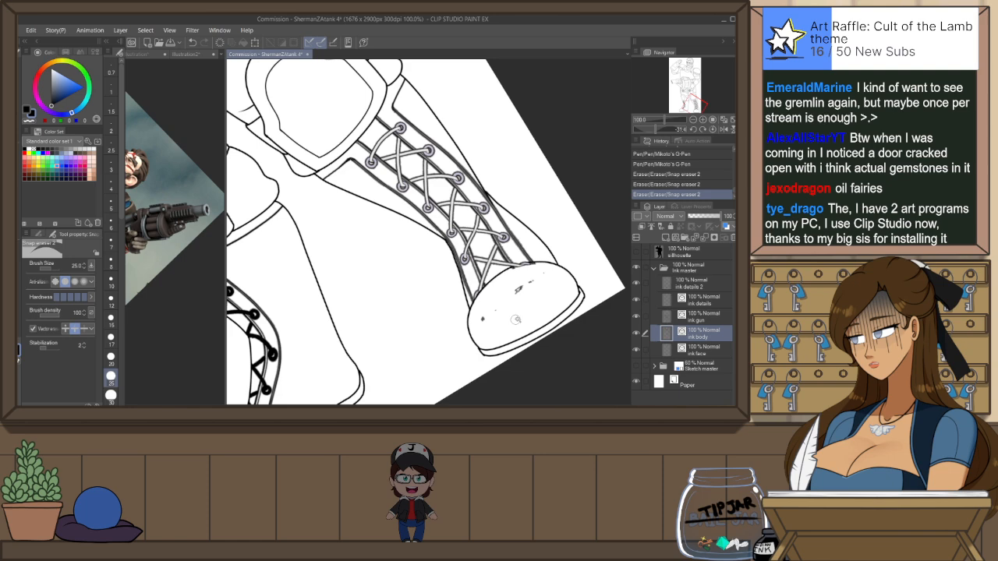
{"action": "left_click", "coordinate": [517, 320]}
{"action": "left_click_drag", "start_coordinate": [520, 320], "coordinate": [548, 286]}
{"action": "key", "text": "ctrl+d"}
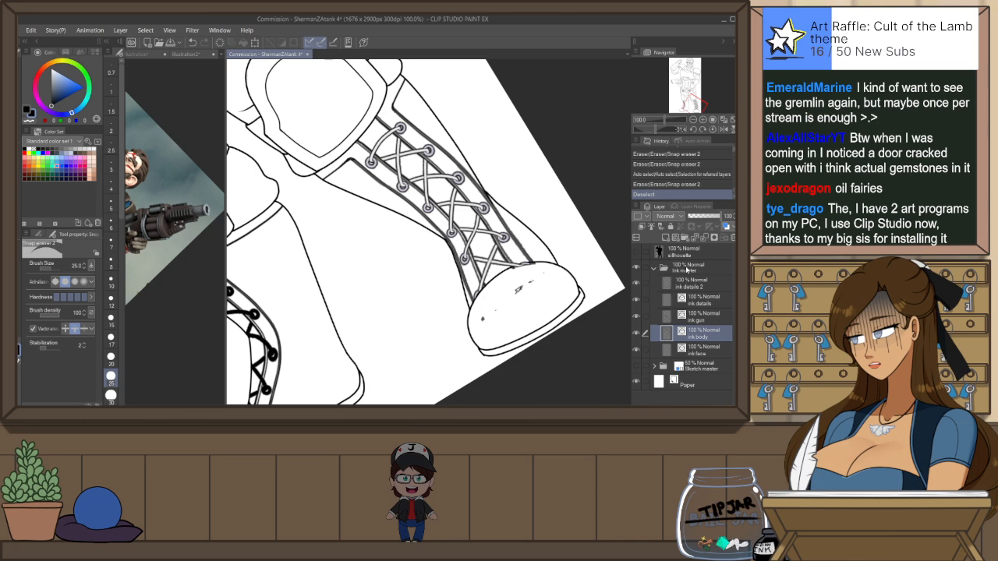
Auto-select the toe cap area with the ink details 2 layer hidden, and cut the leftover lace specks from that layer
{"action": "left_click", "coordinate": [636, 283]}
{"action": "left_click", "coordinate": [686, 268]}
{"action": "key", "text": "w"}
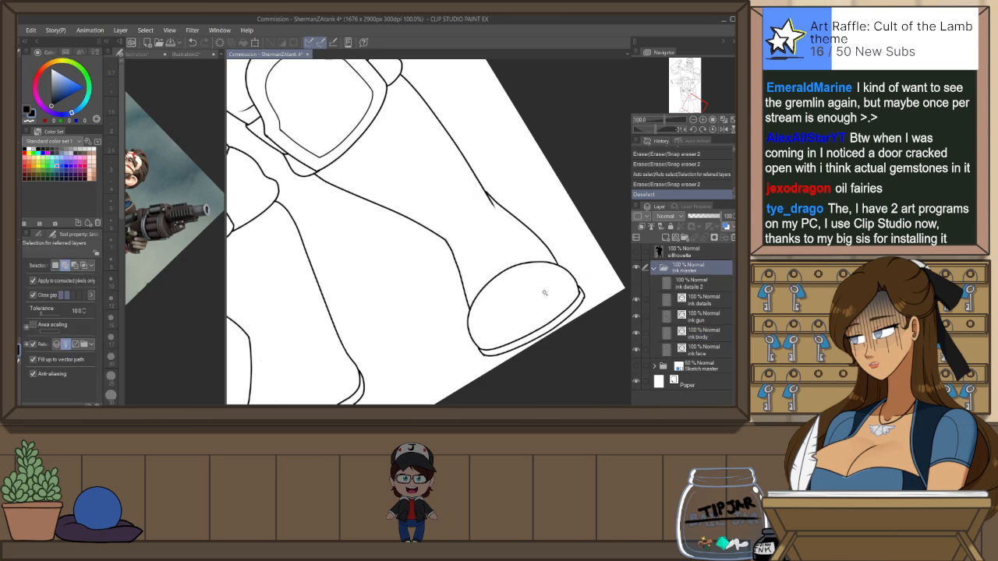
{"action": "left_click", "coordinate": [544, 293]}
{"action": "left_click", "coordinate": [636, 283]}
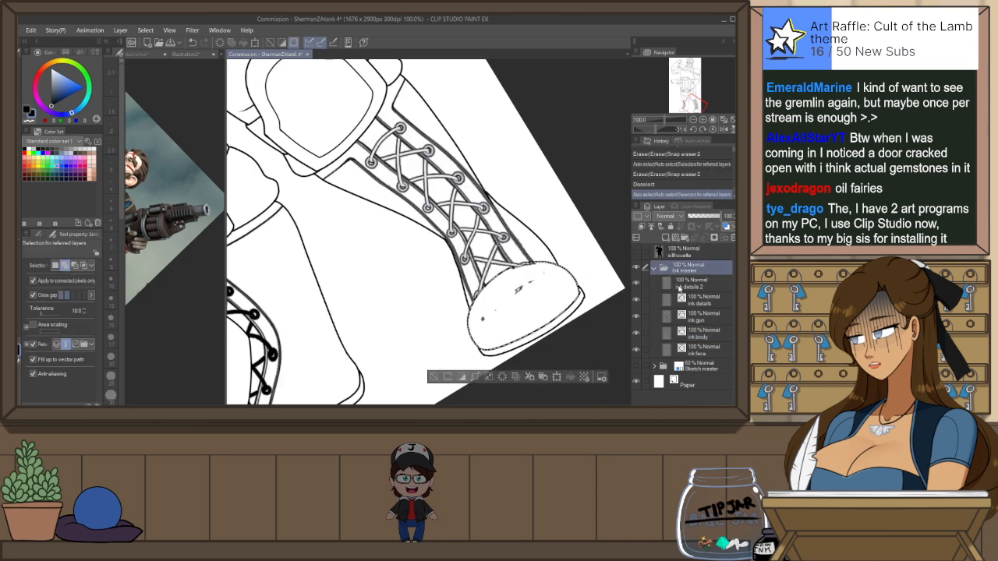
{"action": "left_click", "coordinate": [679, 285]}
{"action": "key", "text": "ctrl+x"}
{"action": "key", "text": "ctrl+d"}
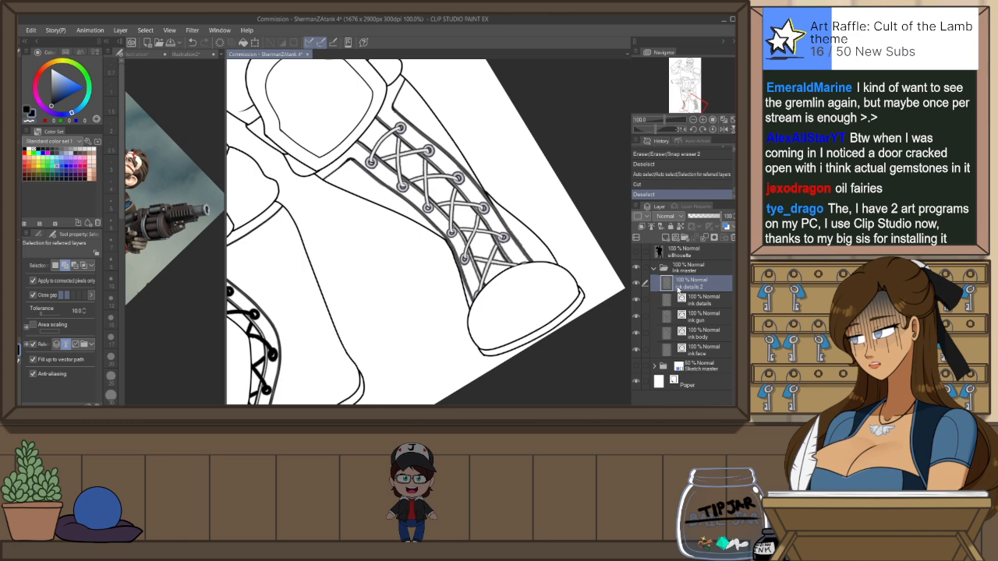
Darken the right-hand boot's grey laces on ink details 2 to black using the Hue/Saturation/Luminosity correction
{"action": "scroll", "coordinate": [456, 250], "scroll_direction": "down", "scroll_amount": 3}
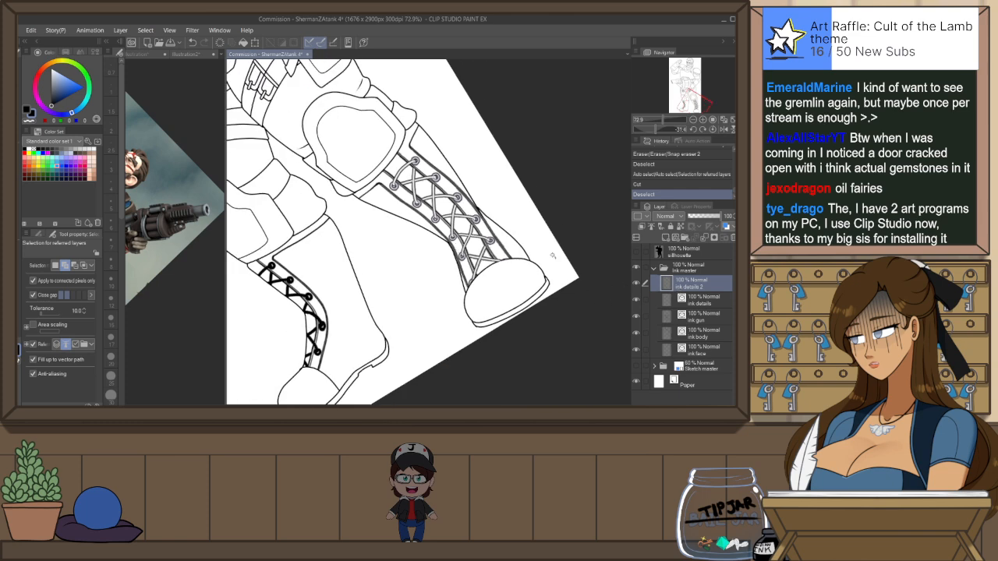
{"action": "key", "text": "space"}
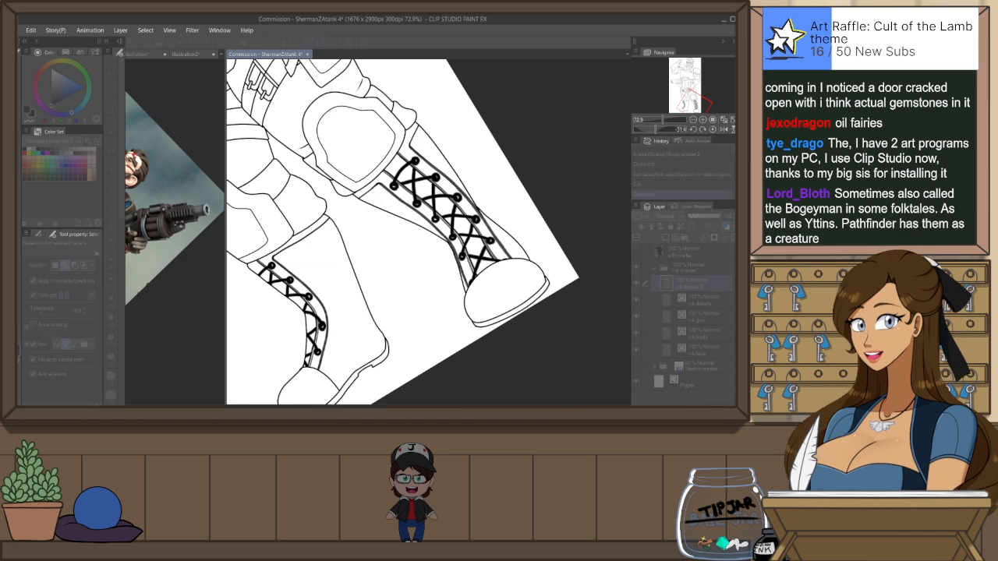
{"action": "left_click", "coordinate": [717, 176]}
{"action": "left_click", "coordinate": [723, 120]}
{"action": "key", "text": "ctrl+@"}
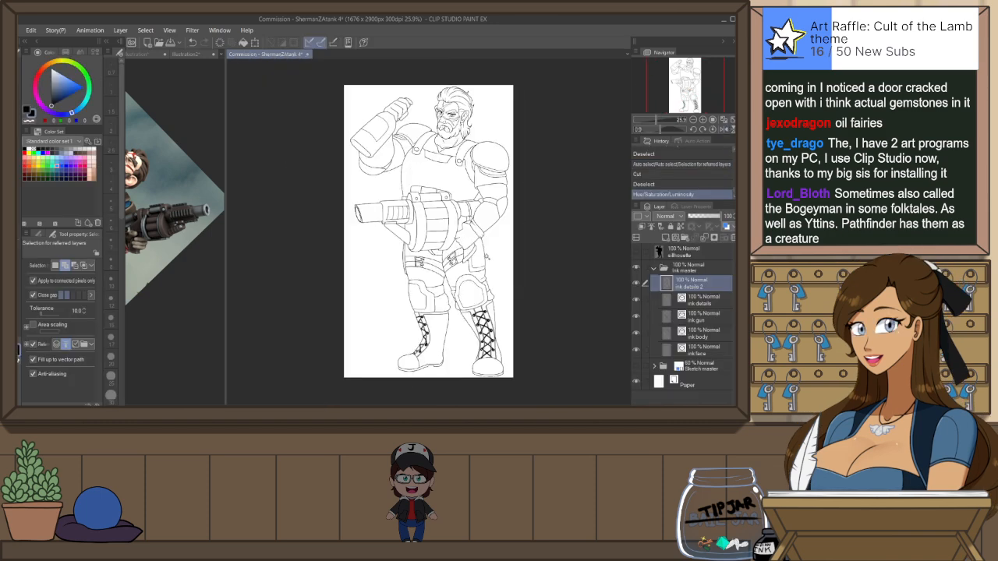
Collapse the Ink master folder, set it as the reference layer, and add a new raster layer between it and the Sketch master folder
{"action": "left_click", "coordinate": [653, 268]}
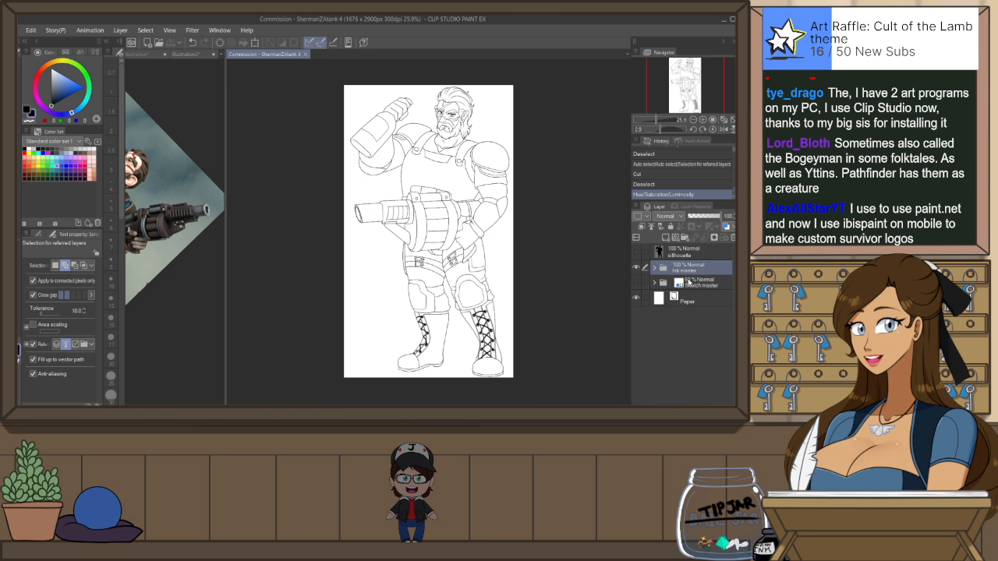
{"action": "left_click", "coordinate": [689, 282]}
{"action": "left_click", "coordinate": [683, 268]}
{"action": "left_click", "coordinate": [651, 226]}
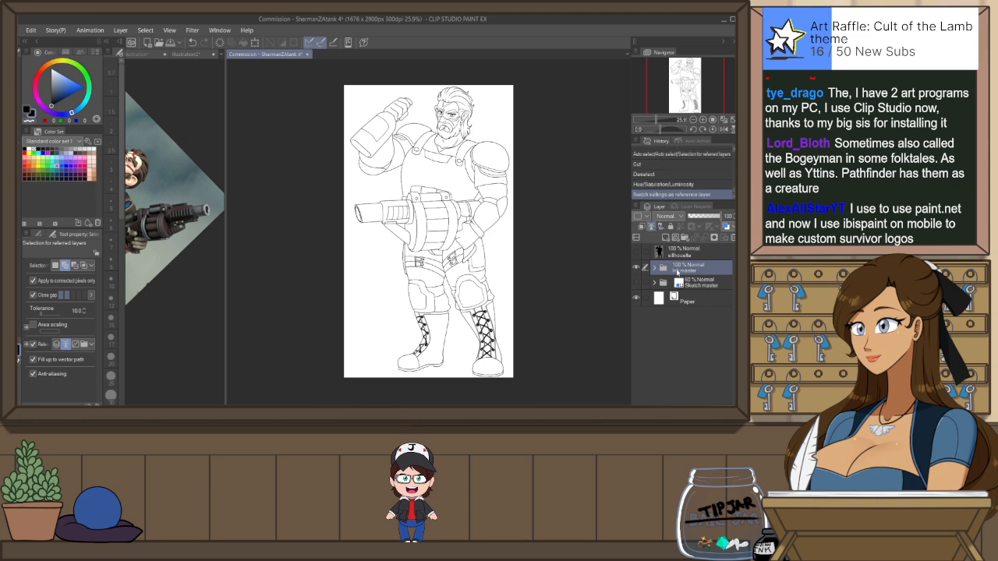
{"action": "left_click", "coordinate": [688, 282]}
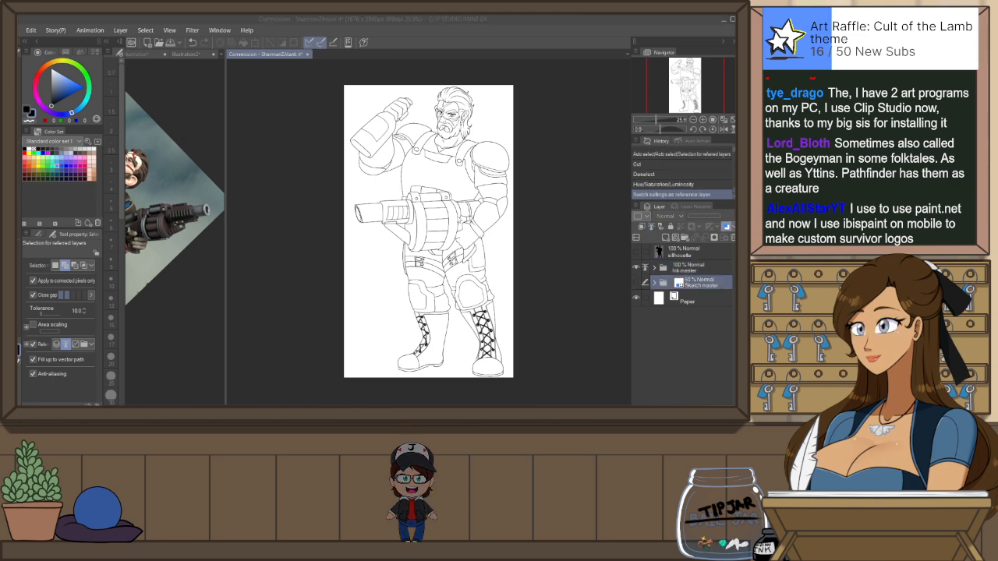
{"action": "left_click", "coordinate": [665, 237]}
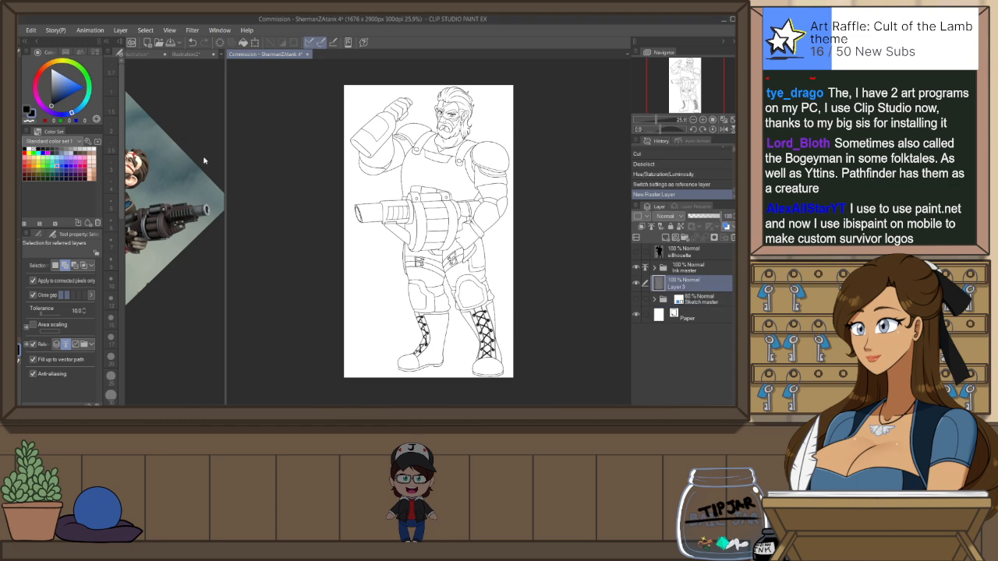
Sample the light skin tone from the bearded warrior reference's face in the Illustration document and return to the commission
{"action": "left_click", "coordinate": [183, 54]}
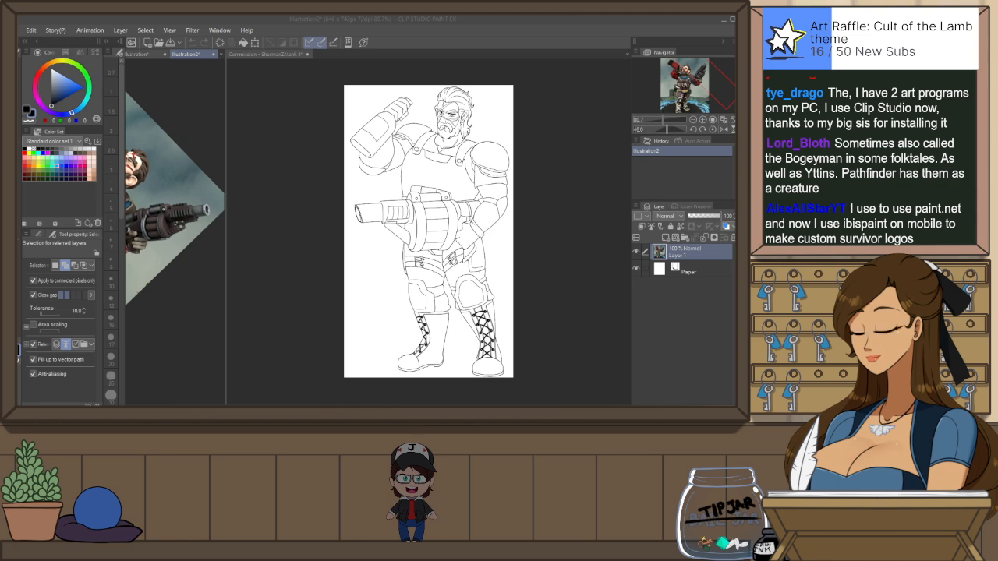
{"action": "left_click", "coordinate": [185, 56]}
{"action": "left_click", "coordinate": [140, 55]}
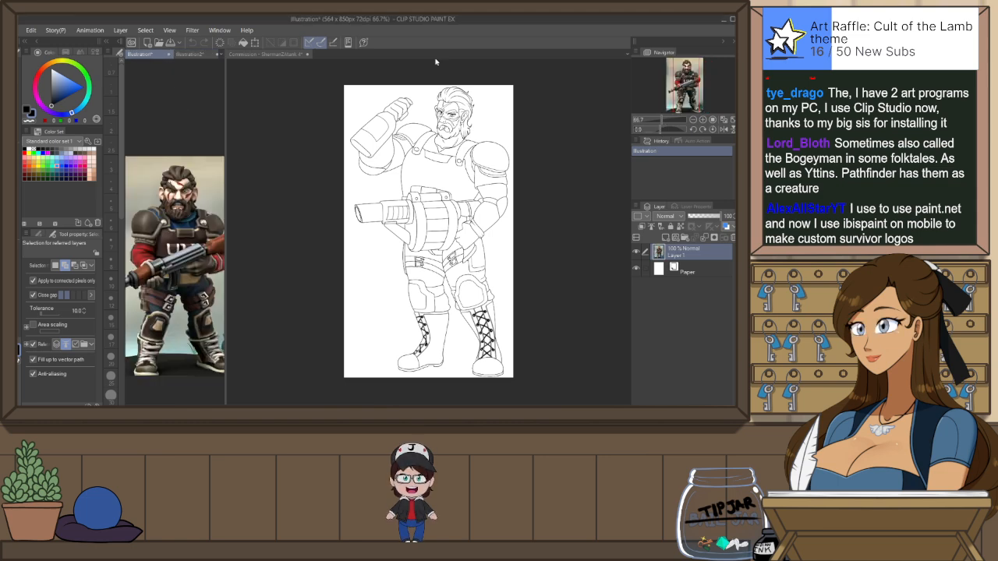
{"action": "key", "text": "p"}
{"action": "scroll", "coordinate": [169, 179], "scroll_direction": "up", "scroll_amount": 6}
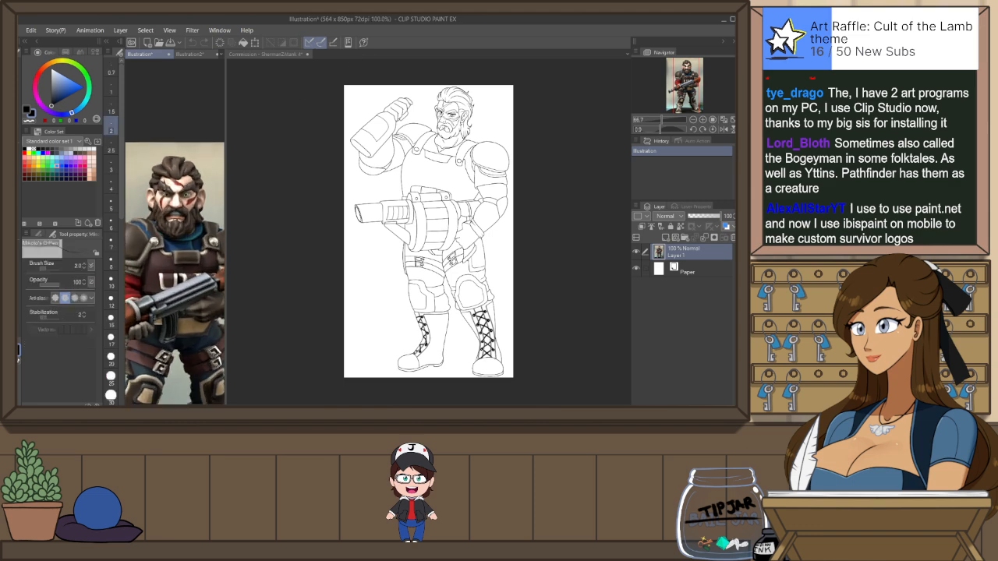
{"action": "left_click", "coordinate": [162, 196]}
{"action": "left_click", "coordinate": [265, 55]}
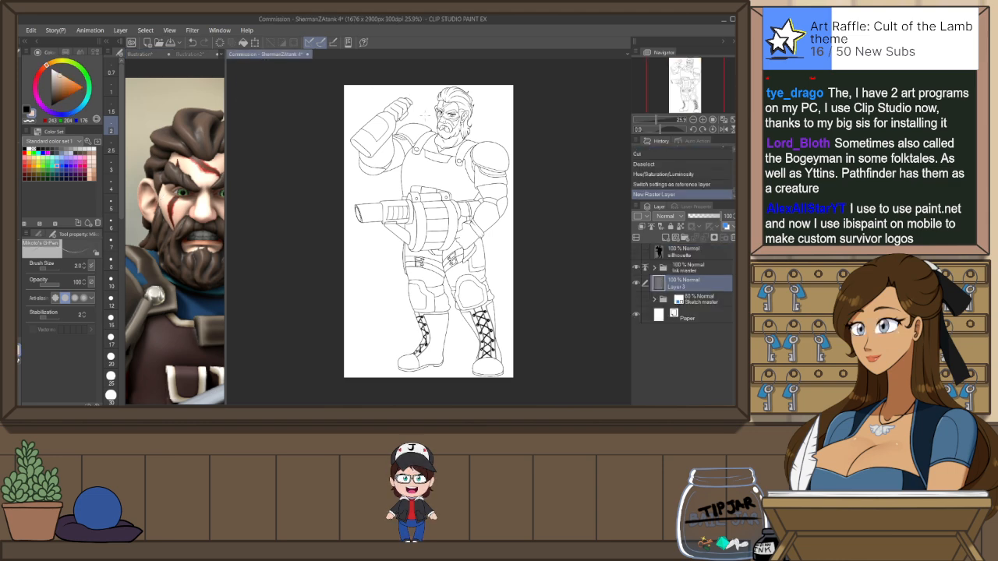
Fill the entire inked figure with the skin tone on the new layer using the enclose-and-fill lasso pen
{"action": "key", "text": "b"}
{"action": "key", "text": "p"}
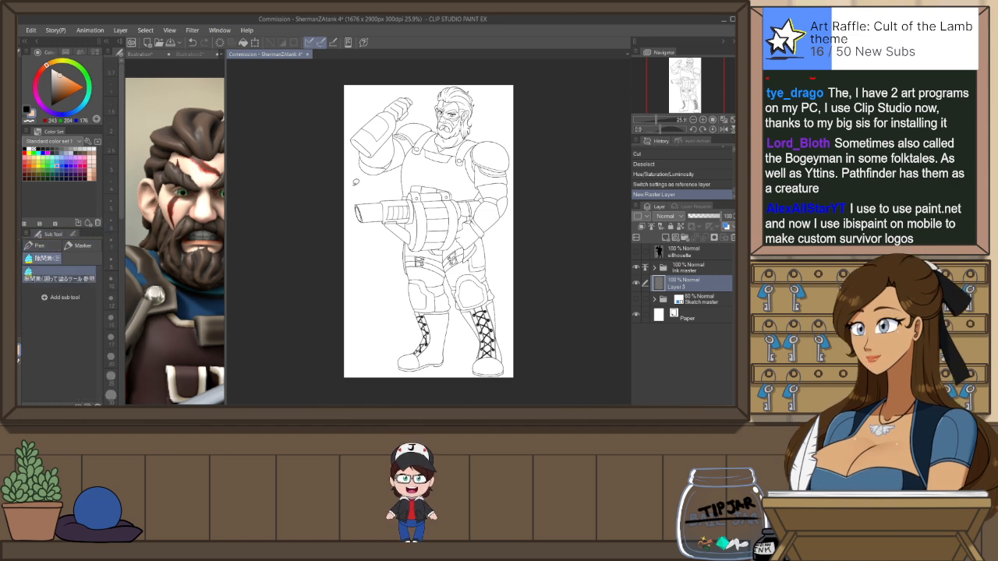
{"action": "mouse_move", "coordinate": [404, 282]}
{"action": "left_mouse_down"}
{"action": "mouse_move", "coordinate": [395, 367]}
{"action": "mouse_move", "coordinate": [439, 379]}
{"action": "mouse_move", "coordinate": [463, 359]}
{"action": "mouse_move", "coordinate": [470, 334]}
{"action": "mouse_move", "coordinate": [491, 384]}
{"action": "mouse_move", "coordinate": [517, 347]}
{"action": "mouse_move", "coordinate": [496, 239]}
{"action": "mouse_move", "coordinate": [519, 200]}
{"action": "mouse_move", "coordinate": [520, 134]}
{"action": "mouse_move", "coordinate": [479, 78]}
{"action": "mouse_move", "coordinate": [393, 78]}
{"action": "mouse_move", "coordinate": [357, 175]}
{"action": "left_mouse_up"}
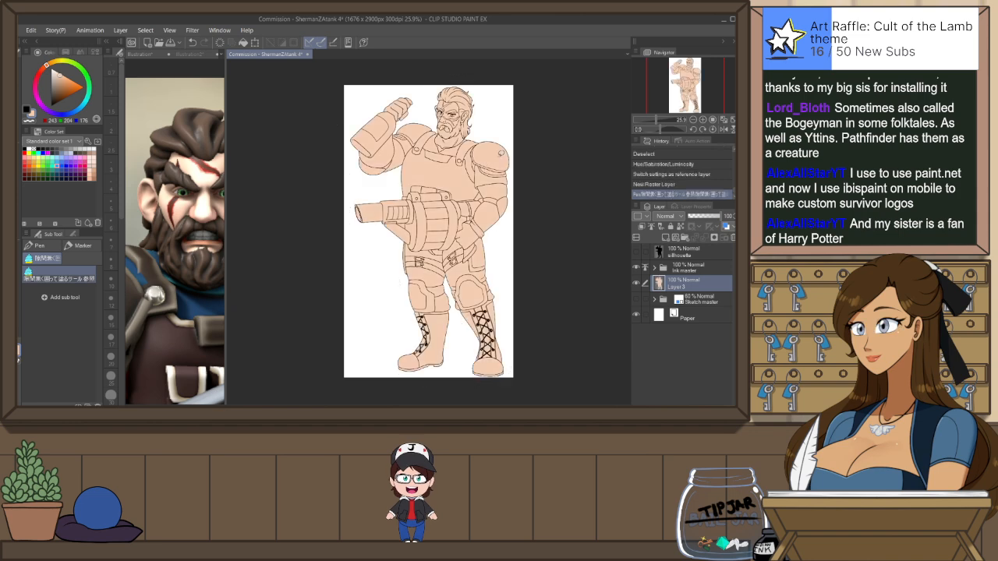
Clear the skin fill from the gaps between the gun and the bent arm with the Erase Along Edge eraser
{"action": "key", "text": "e"}
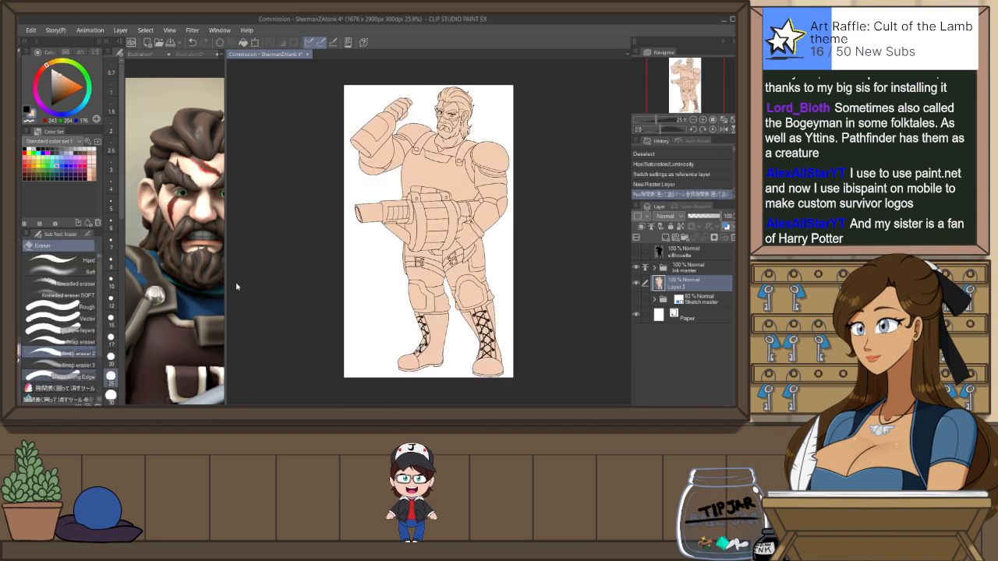
{"action": "left_click", "coordinate": [481, 195]}
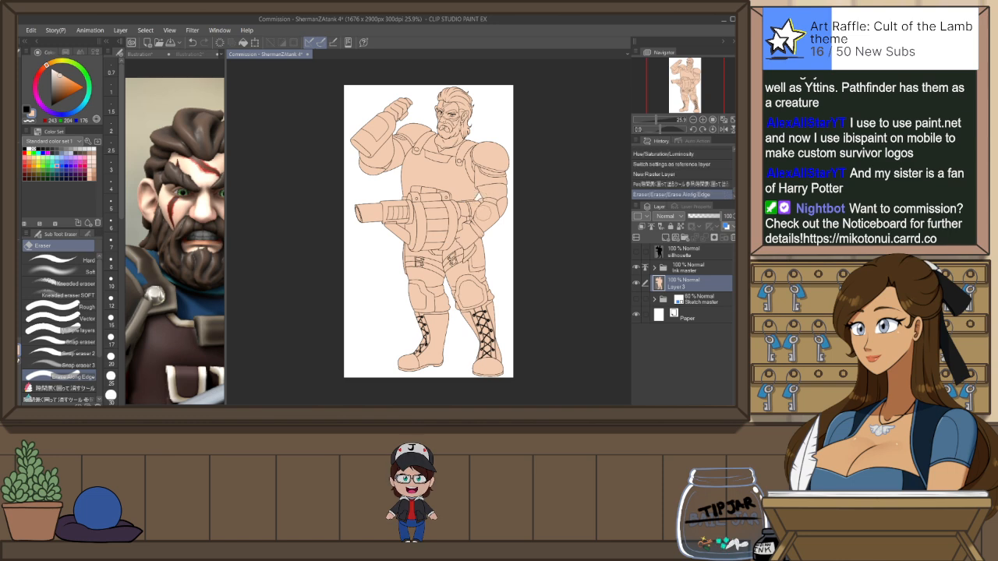
{"action": "scroll", "coordinate": [475, 218], "scroll_direction": "up", "scroll_amount": 1}
{"action": "left_click", "coordinate": [473, 218]}
{"action": "left_click_drag", "start_coordinate": [521, 153], "coordinate": [517, 171]}
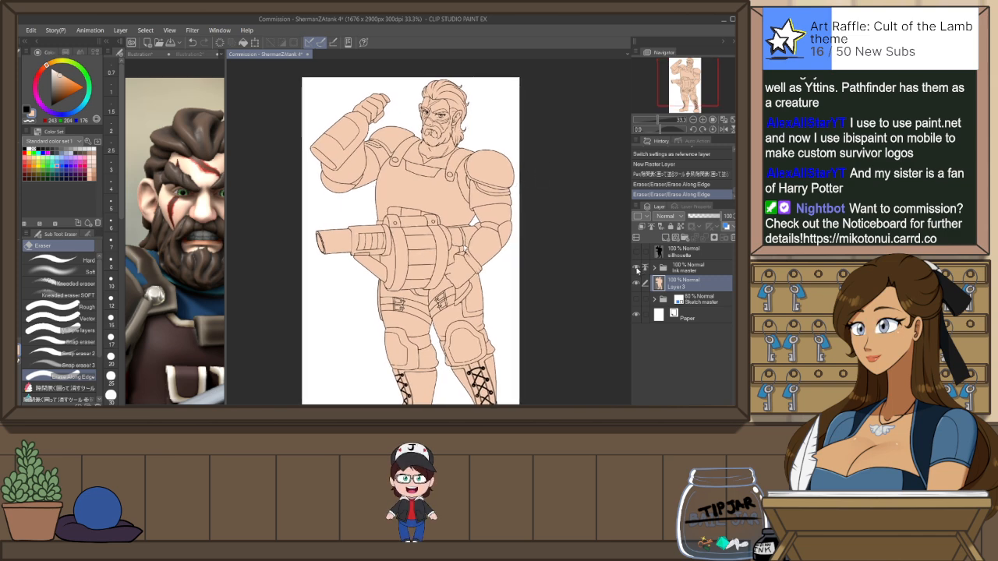
Check the flat fill with the ink and Paper hidden, restore the ink, and erase the fill beneath the gun barrel
{"action": "left_click", "coordinate": [636, 267]}
{"action": "left_click_drag", "start_coordinate": [545, 338], "coordinate": [550, 318]}
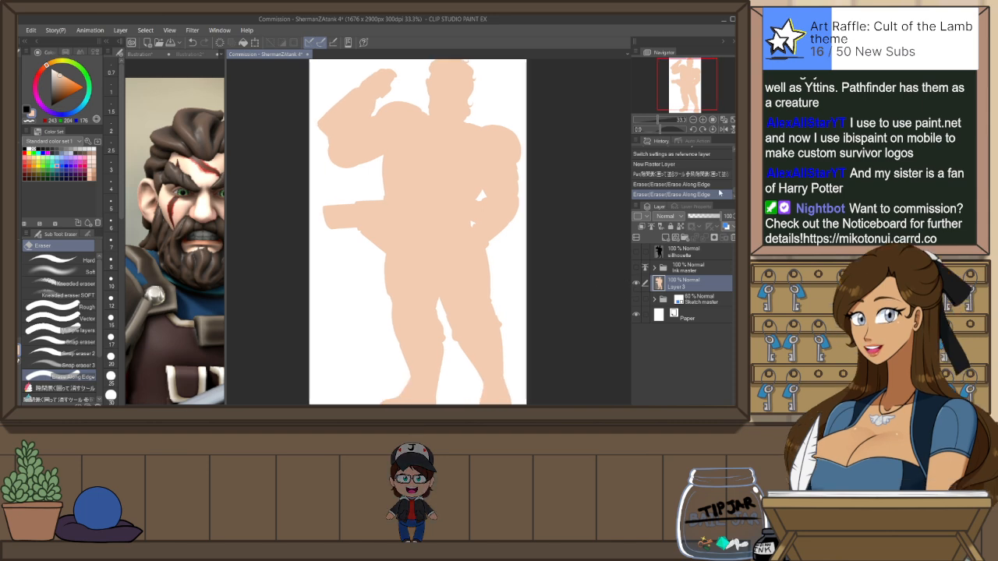
{"action": "left_click", "coordinate": [731, 126]}
{"action": "left_click", "coordinate": [637, 315]}
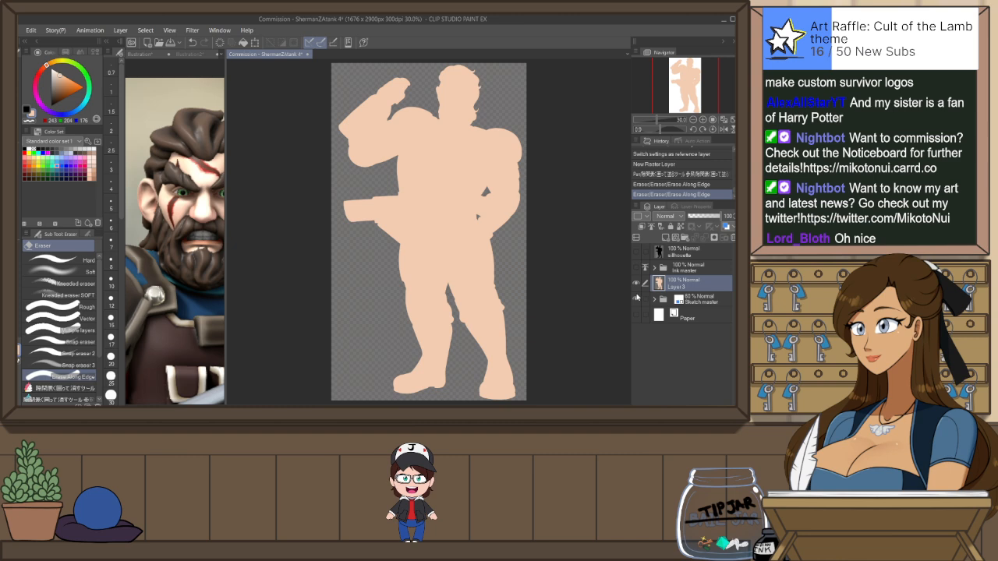
{"action": "left_click", "coordinate": [636, 268]}
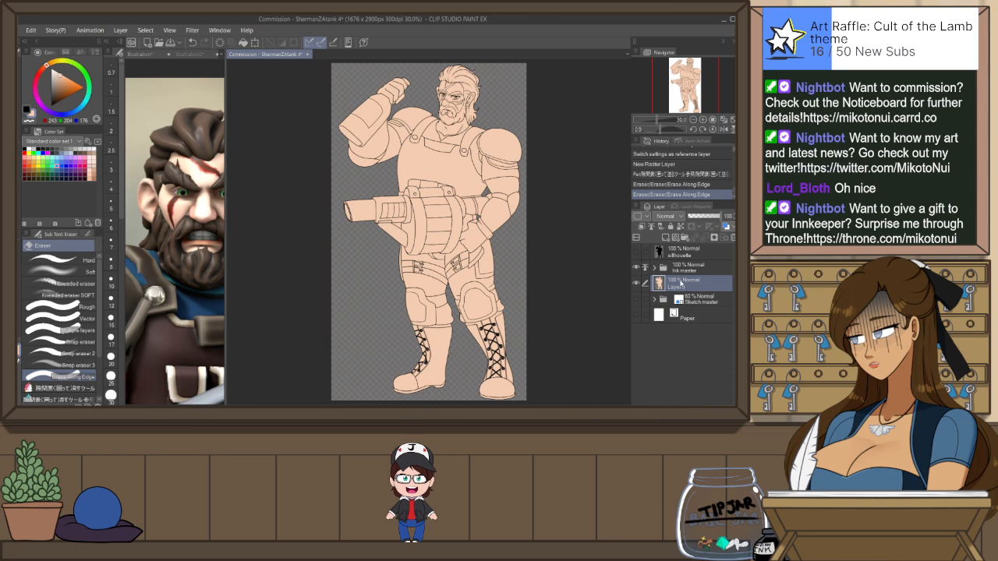
{"action": "left_click", "coordinate": [398, 226]}
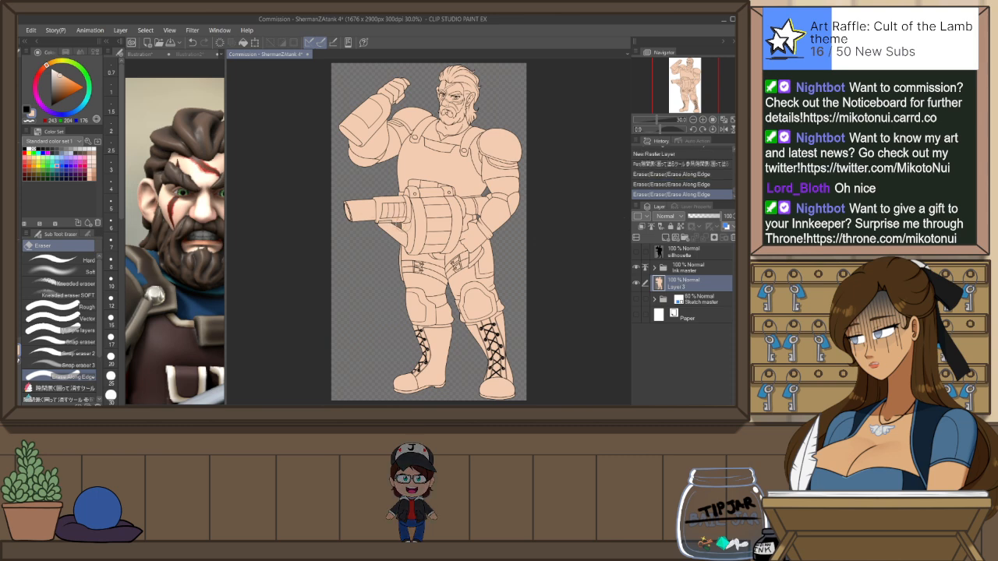
Compare the flat fill against the silhouette layer and inspect its edges with the Ink master folder temporarily hidden
{"action": "left_click", "coordinate": [635, 252]}
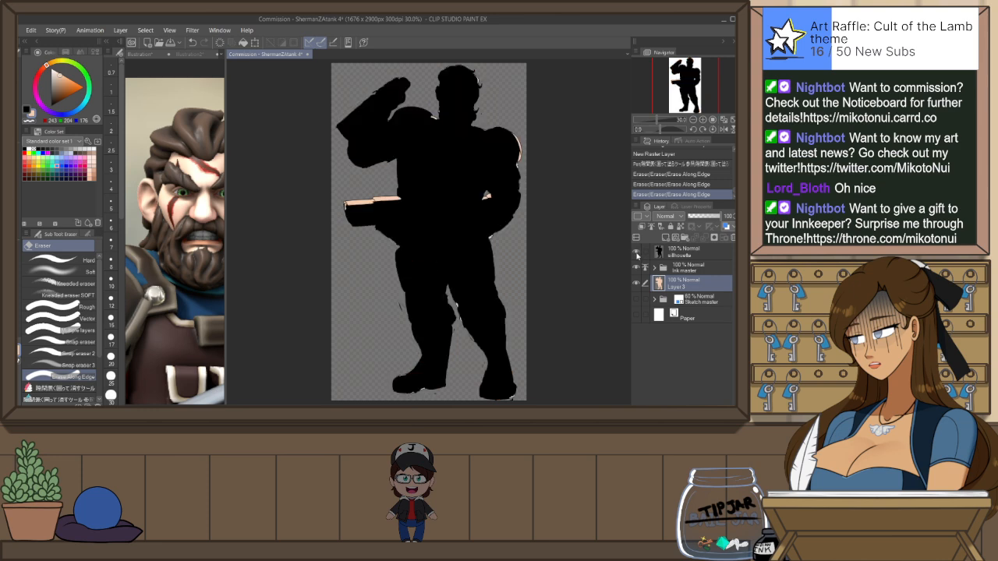
{"action": "left_click", "coordinate": [635, 252]}
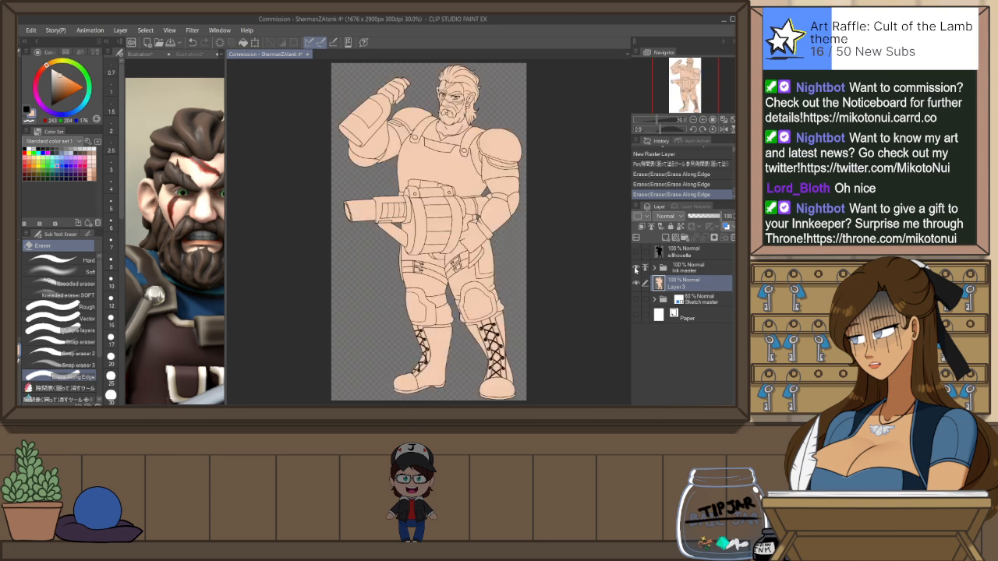
{"action": "left_click", "coordinate": [635, 267]}
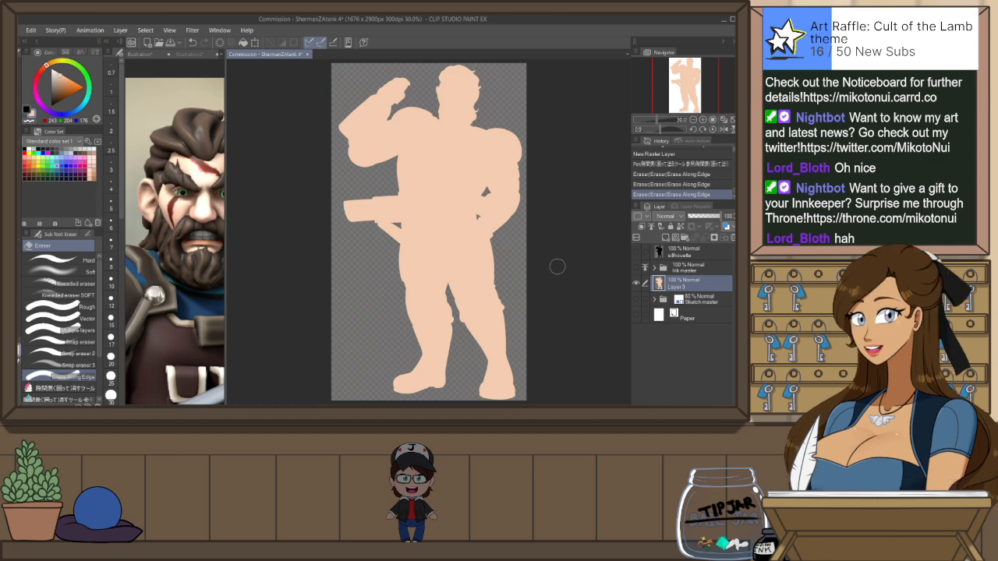
{"action": "left_click", "coordinate": [636, 267]}
Mirror and rotate the view to the face, and fill the white of the eye farther from the visible ear with white
{"action": "scroll", "coordinate": [452, 82], "scroll_direction": "up", "scroll_amount": 7}
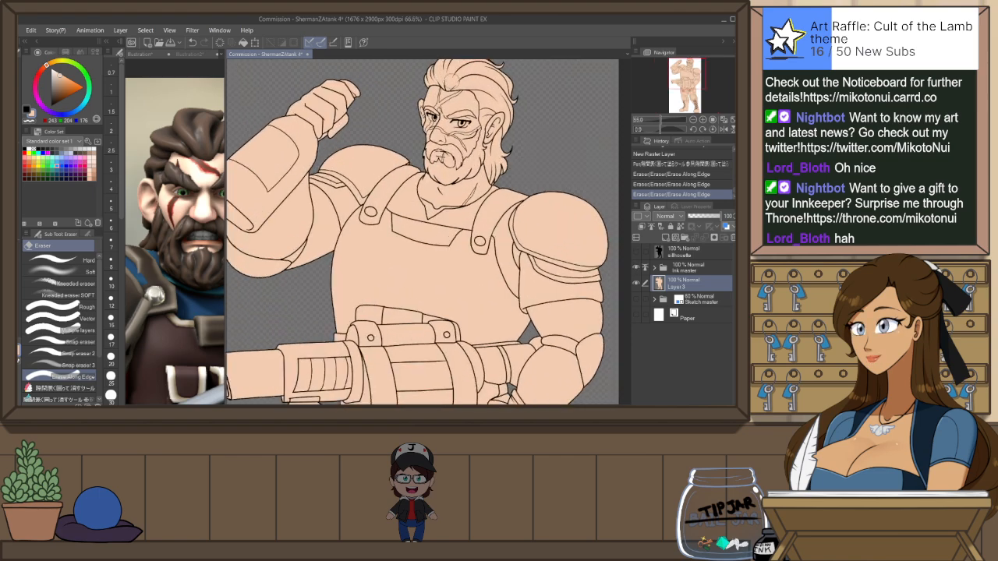
{"action": "scroll", "coordinate": [451, 82], "scroll_direction": "up", "scroll_amount": 4}
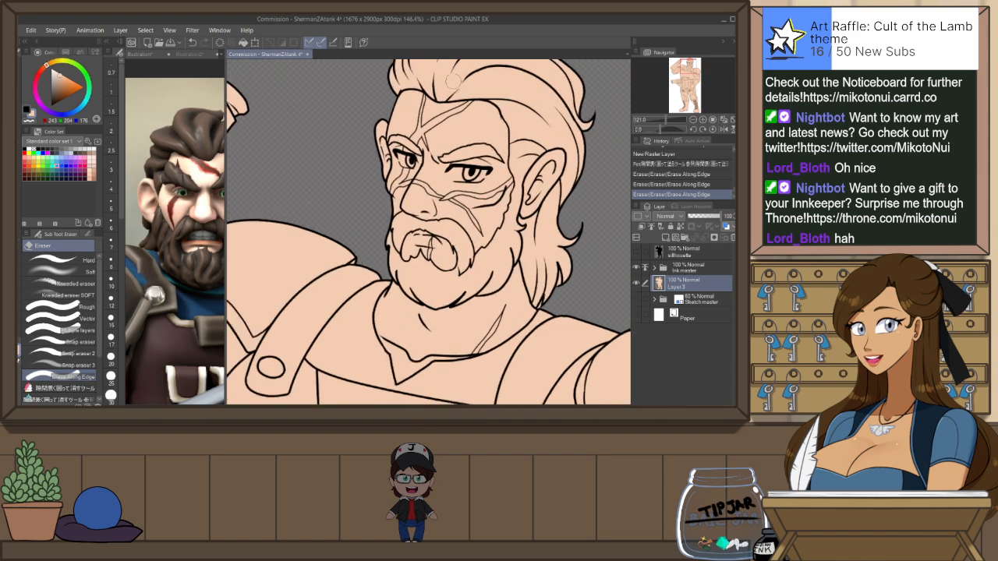
{"action": "key", "text": "h"}
{"action": "scroll", "coordinate": [452, 81], "scroll_direction": "up", "scroll_amount": 1}
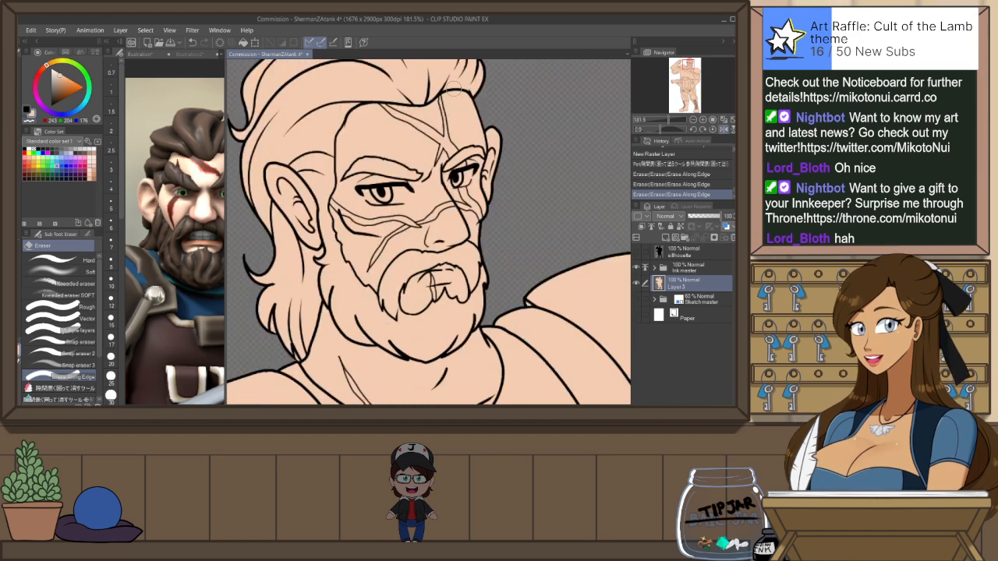
{"action": "key", "text": "x"}
{"action": "key", "text": "r"}
{"action": "left_click_drag", "start_coordinate": [496, 202], "coordinate": [462, 162]}
{"action": "key", "text": "p"}
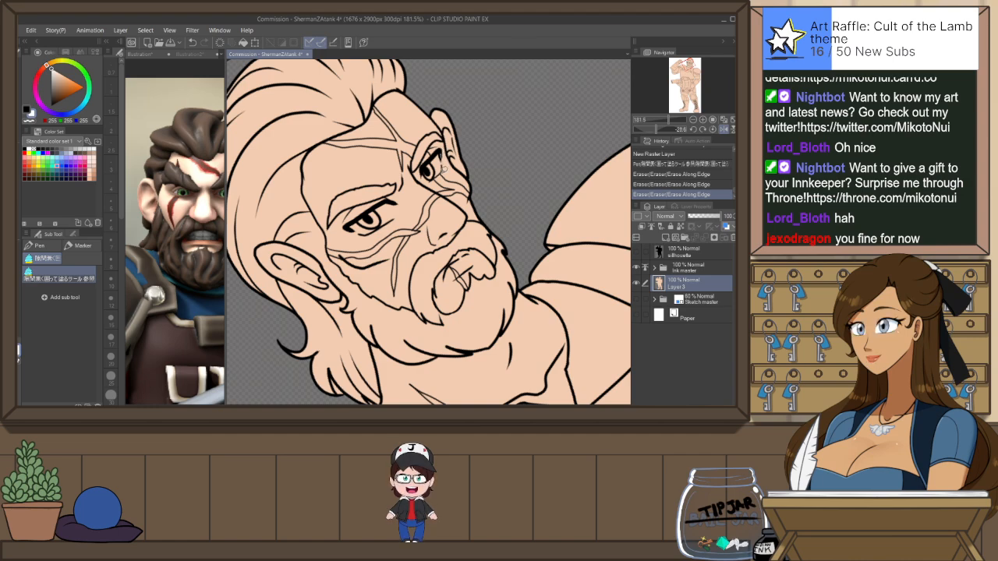
{"action": "left_click_drag", "start_coordinate": [426, 167], "coordinate": [430, 169]}
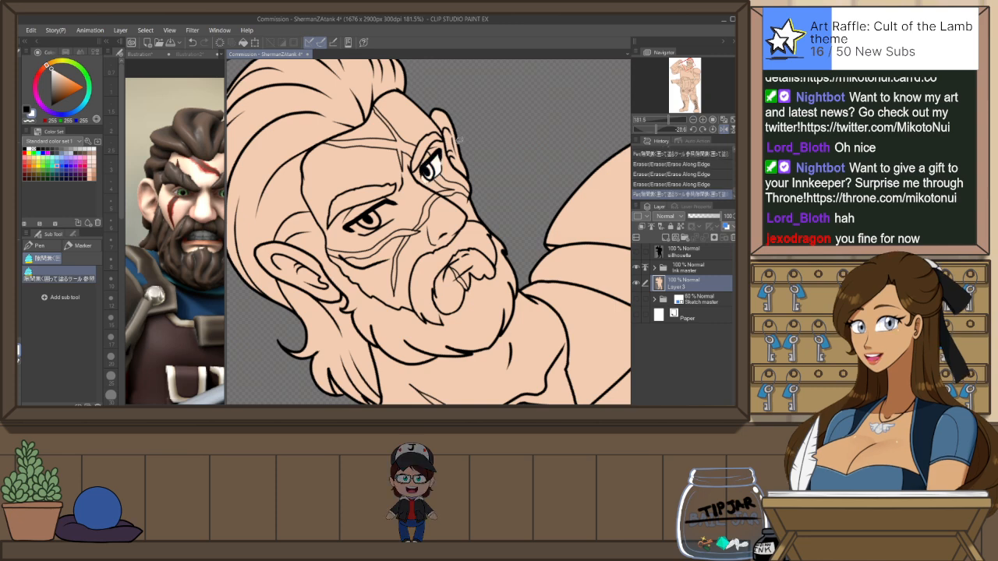
Finish whitening both eyes on the fill layer, touching up missed spots with the Darker pencil, and restore the upright canvas view
{"action": "key", "text": "h"}
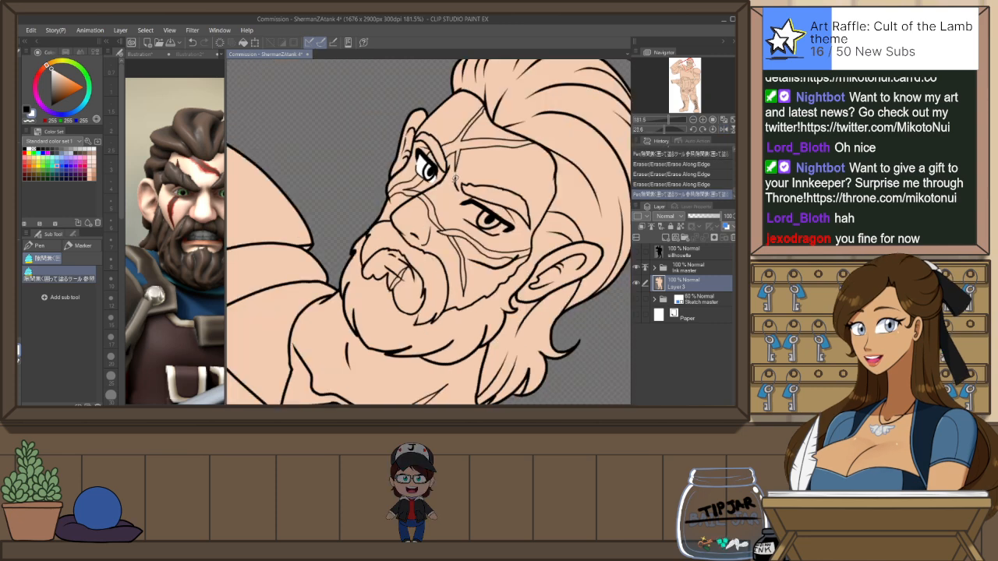
{"action": "key", "text": "ctrl+@"}
{"action": "key", "text": "shift+space"}
{"action": "mouse_move", "coordinate": [483, 228]}
{"action": "left_mouse_down"}
{"action": "mouse_move", "coordinate": [482, 202]}
{"action": "mouse_move", "coordinate": [463, 182]}
{"action": "mouse_move", "coordinate": [425, 192]}
{"action": "mouse_move", "coordinate": [413, 178]}
{"action": "mouse_move", "coordinate": [441, 151]}
{"action": "left_mouse_up"}
{"action": "key", "text": "p"}
{"action": "key", "text": "ctrl+z"}
{"action": "left_click", "coordinate": [371, 219]}
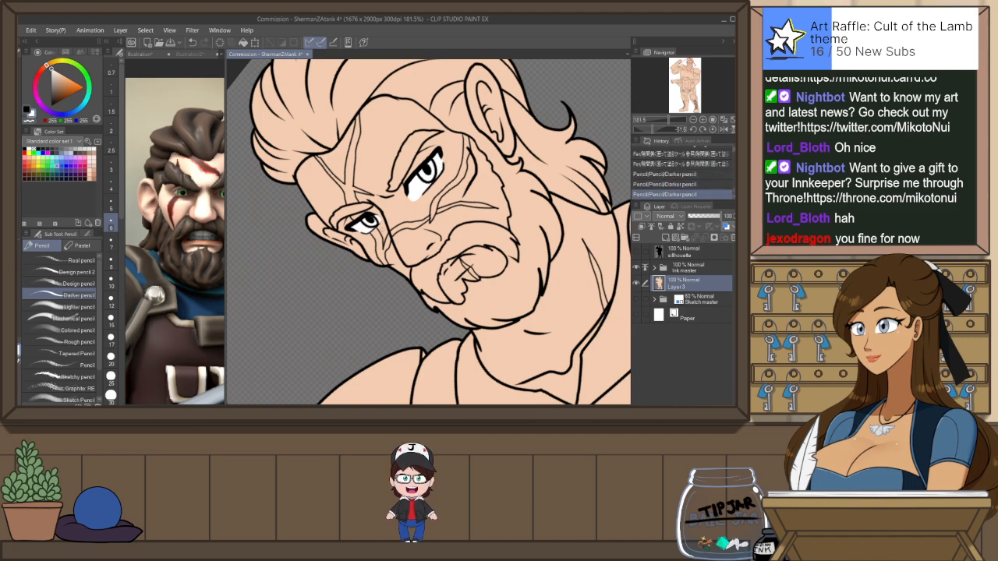
{"action": "left_click", "coordinate": [372, 229]}
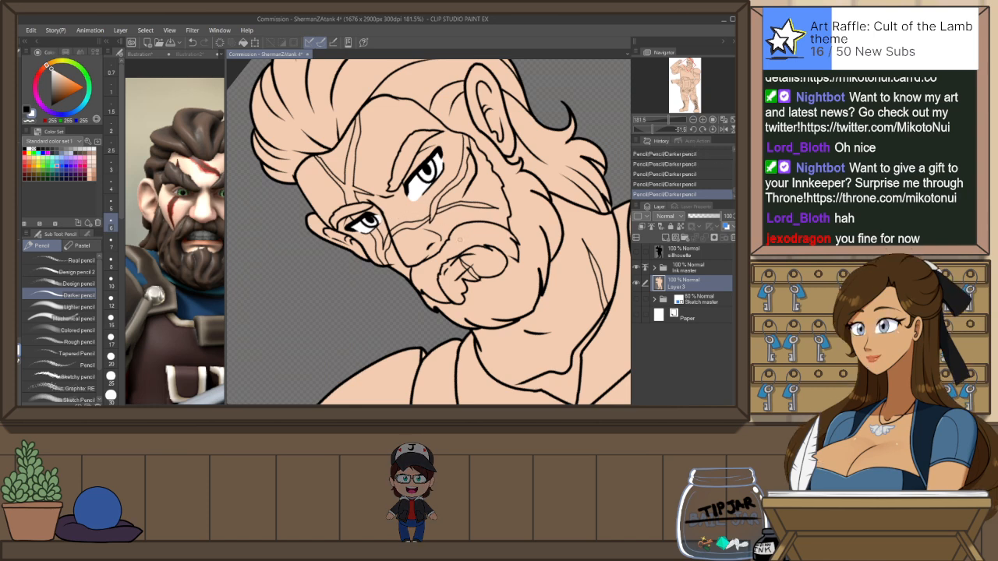
{"action": "scroll", "coordinate": [456, 241], "scroll_direction": "down", "scroll_amount": 1}
{"action": "key", "text": "ctrl+@"}
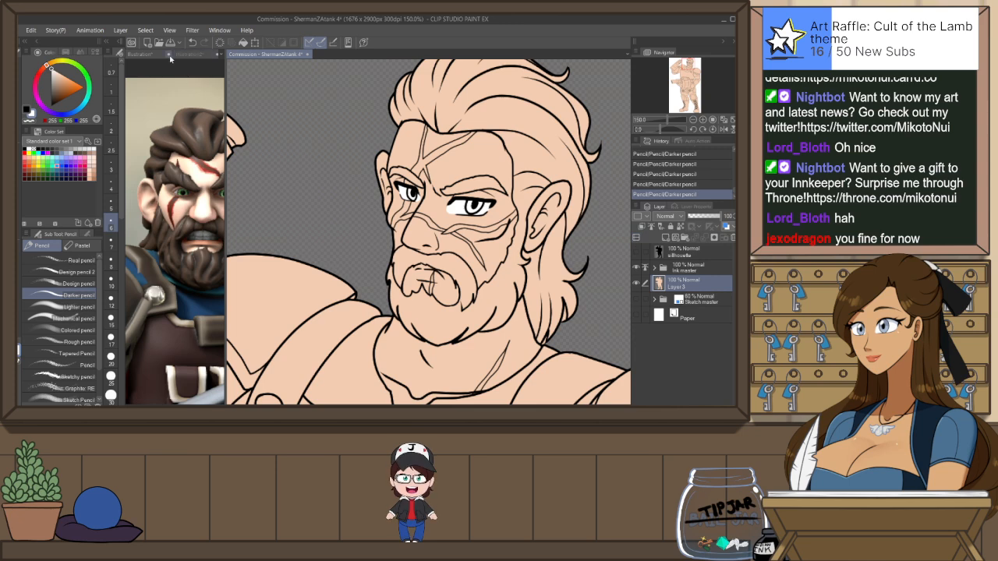
Sample the brown hair colour from the bearded warrior reference and return to the commission's head
{"action": "left_click", "coordinate": [165, 55]}
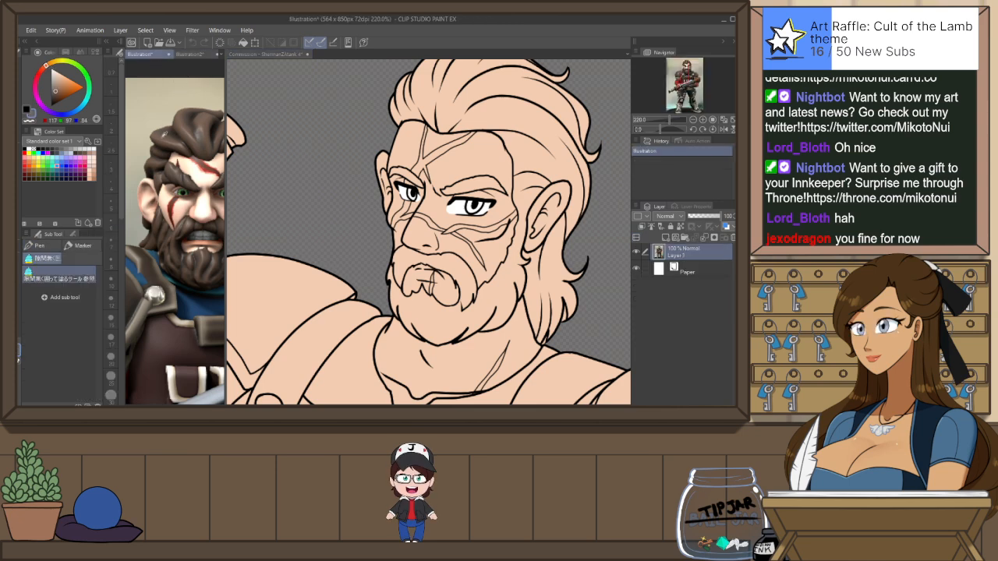
{"action": "left_click", "coordinate": [277, 56]}
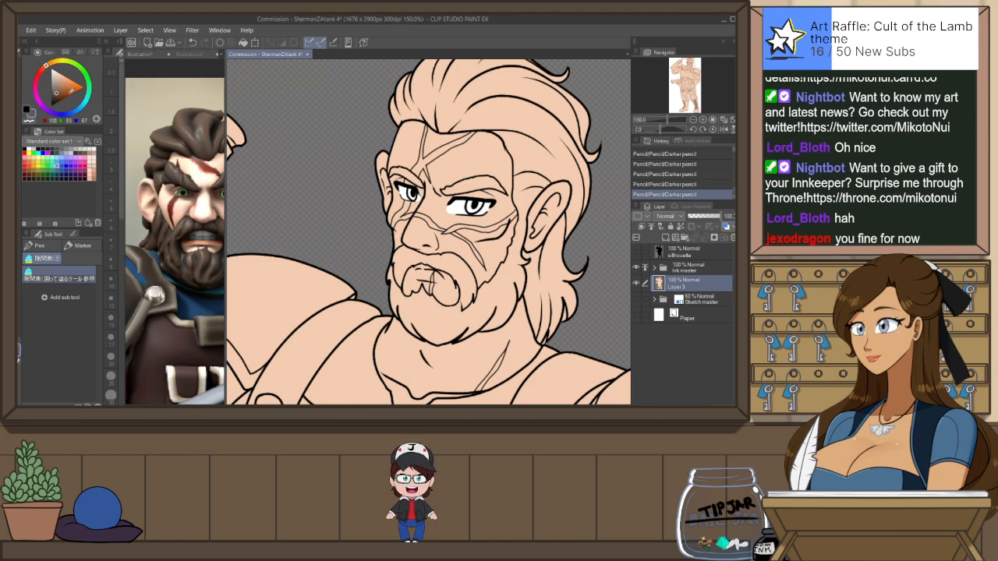
{"action": "left_click_drag", "start_coordinate": [512, 243], "coordinate": [488, 286]}
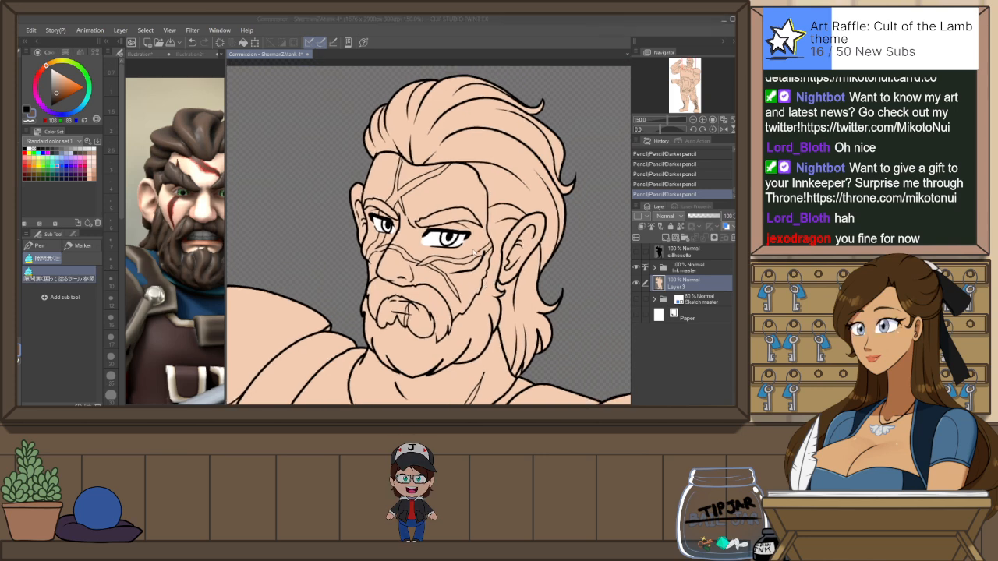
Add a new raster layer above the skin fill and lasso-fill the hair and beard with the sampled brown
{"action": "key", "text": "ctrl+shift+n"}
{"action": "key", "text": "p"}
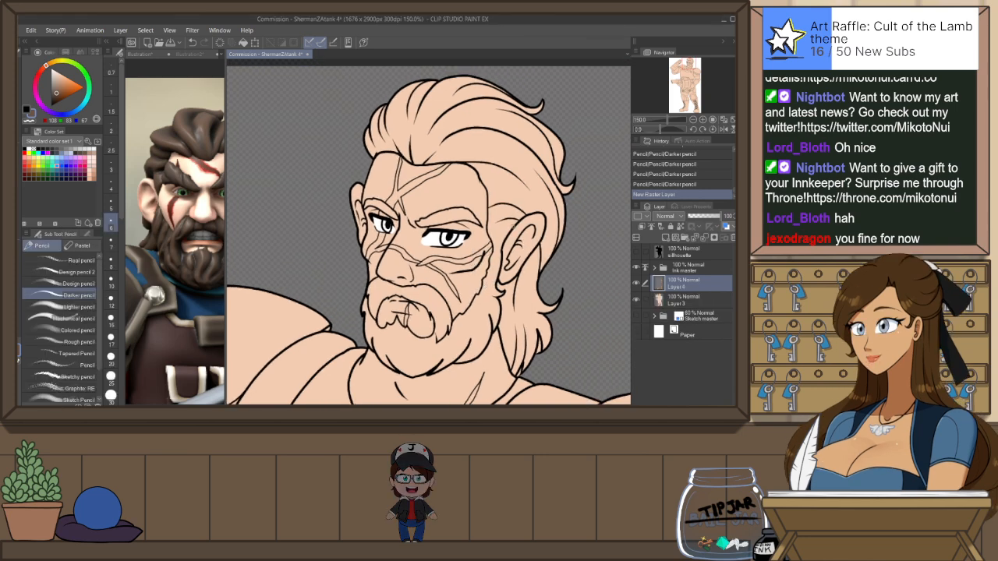
{"action": "key", "text": "p"}
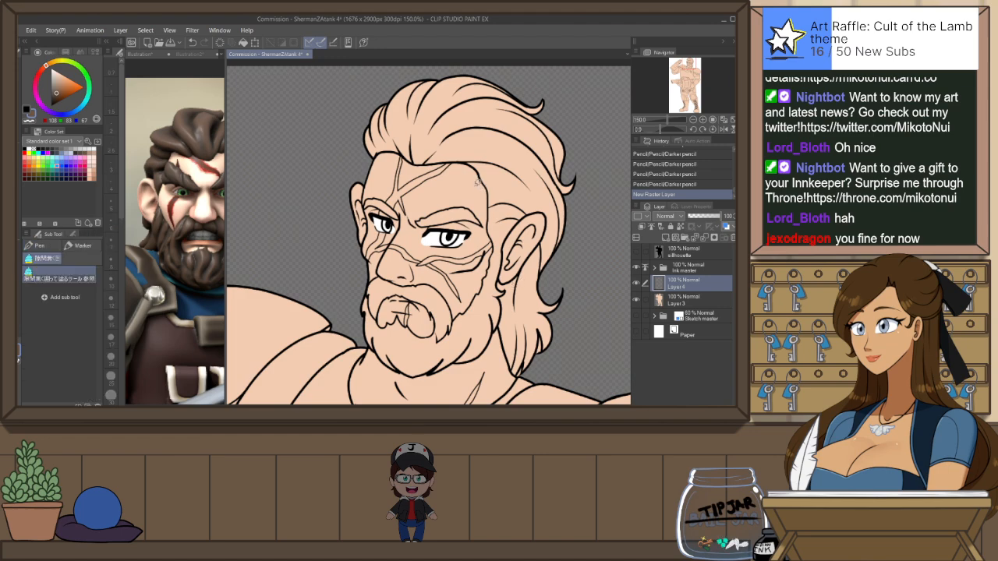
{"action": "mouse_move", "coordinate": [360, 113]}
{"action": "left_mouse_down"}
{"action": "mouse_move", "coordinate": [494, 77]}
{"action": "mouse_move", "coordinate": [557, 96]}
{"action": "mouse_move", "coordinate": [593, 132]}
{"action": "mouse_move", "coordinate": [598, 190]}
{"action": "mouse_move", "coordinate": [571, 330]}
{"action": "mouse_move", "coordinate": [519, 375]}
{"action": "mouse_move", "coordinate": [500, 366]}
{"action": "mouse_move", "coordinate": [496, 335]}
{"action": "mouse_move", "coordinate": [438, 377]}
{"action": "mouse_move", "coordinate": [395, 375]}
{"action": "mouse_move", "coordinate": [377, 360]}
{"action": "mouse_move", "coordinate": [355, 299]}
{"action": "left_mouse_up"}
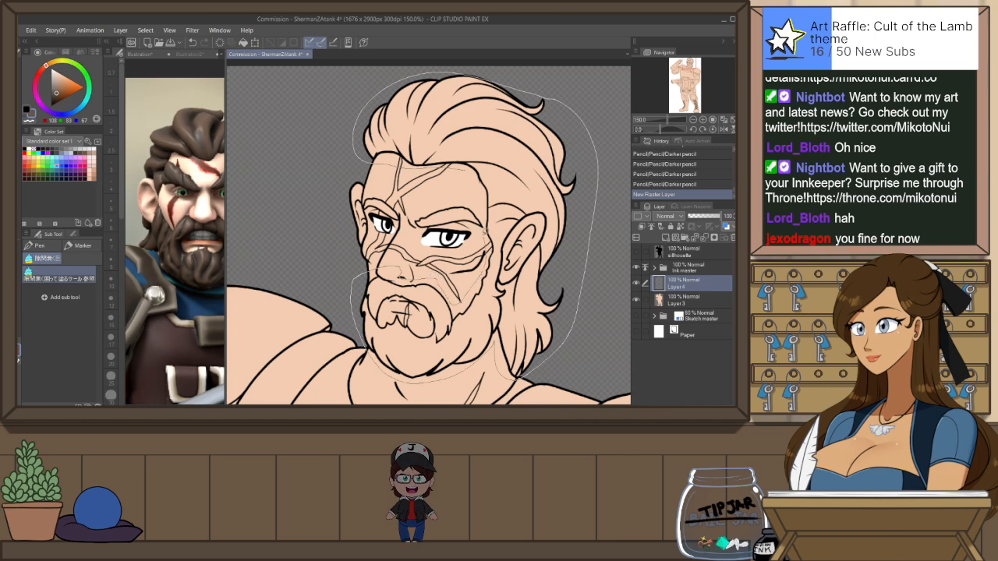
{"action": "left_click_drag", "start_coordinate": [484, 211], "coordinate": [477, 171]}
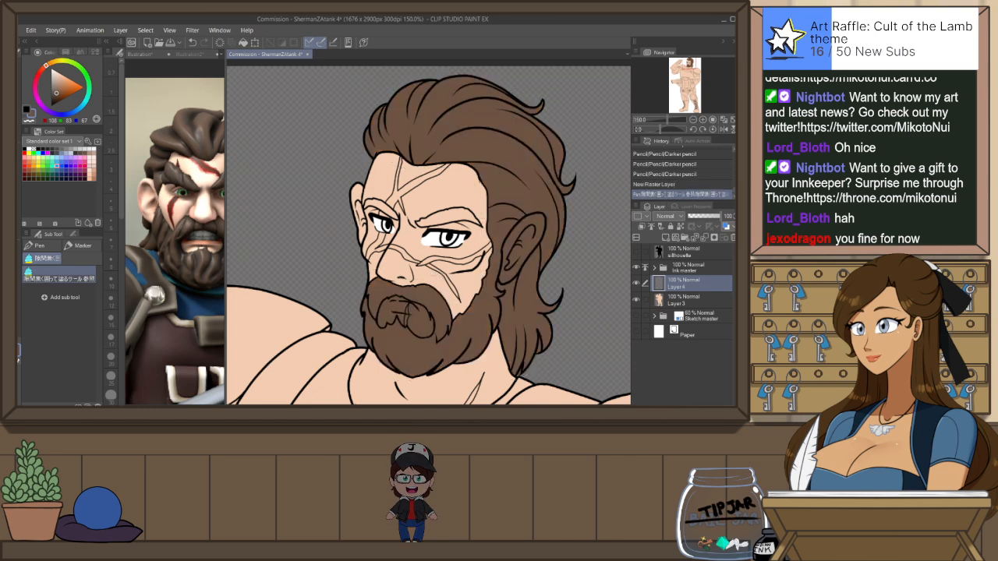
Clear the brown from the visible ear and the mouth area inside the beard, and tidy stray fill around the hair tips
{"action": "key", "text": "e"}
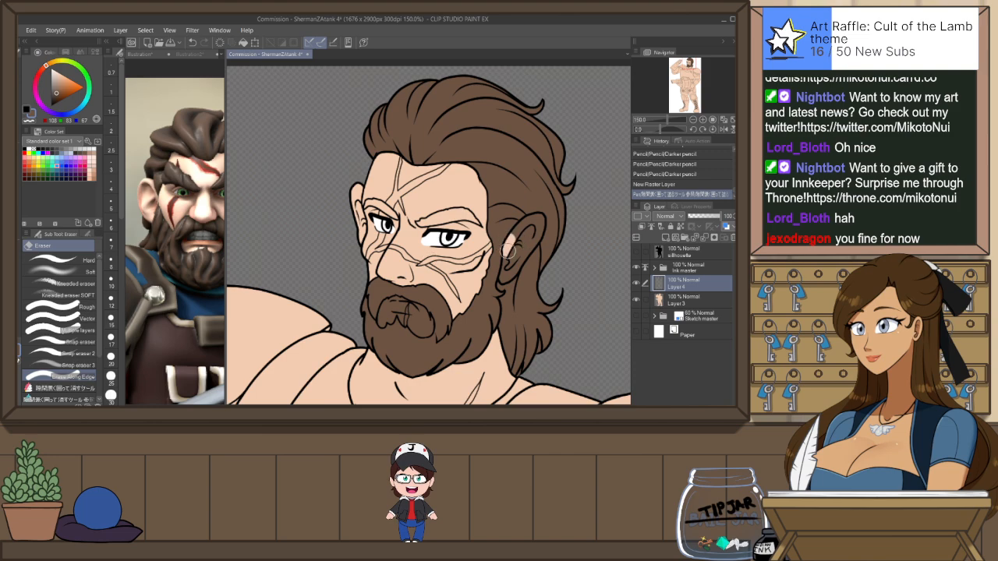
{"action": "mouse_move", "coordinate": [505, 271]}
{"action": "left_mouse_down"}
{"action": "mouse_move", "coordinate": [538, 229]}
{"action": "mouse_move", "coordinate": [534, 241]}
{"action": "mouse_move", "coordinate": [537, 221]}
{"action": "mouse_move", "coordinate": [513, 257]}
{"action": "mouse_move", "coordinate": [523, 238]}
{"action": "left_mouse_up"}
{"action": "mouse_move", "coordinate": [392, 304]}
{"action": "left_mouse_down"}
{"action": "mouse_move", "coordinate": [382, 323]}
{"action": "mouse_move", "coordinate": [394, 299]}
{"action": "mouse_move", "coordinate": [382, 321]}
{"action": "mouse_move", "coordinate": [411, 310]}
{"action": "mouse_move", "coordinate": [412, 323]}
{"action": "mouse_move", "coordinate": [430, 330]}
{"action": "left_mouse_up"}
{"action": "key", "text": "ctrl+z"}
{"action": "key", "text": "p"}
{"action": "mouse_move", "coordinate": [393, 292]}
{"action": "left_mouse_down"}
{"action": "mouse_move", "coordinate": [437, 298]}
{"action": "mouse_move", "coordinate": [407, 296]}
{"action": "mouse_move", "coordinate": [440, 301]}
{"action": "mouse_move", "coordinate": [427, 328]}
{"action": "left_mouse_up"}
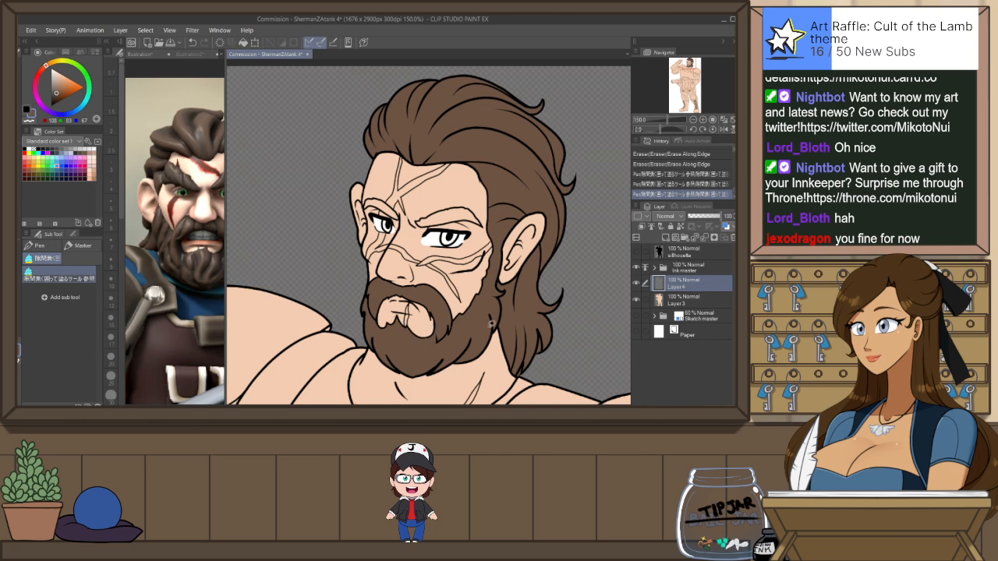
{"action": "key", "text": "e"}
{"action": "mouse_move", "coordinate": [538, 348]}
{"action": "left_mouse_down"}
{"action": "mouse_move", "coordinate": [537, 361]}
{"action": "mouse_move", "coordinate": [538, 351]}
{"action": "left_mouse_up"}
Fill both eyebrows with the same brown on the hair layer
{"action": "left_click", "coordinate": [667, 300]}
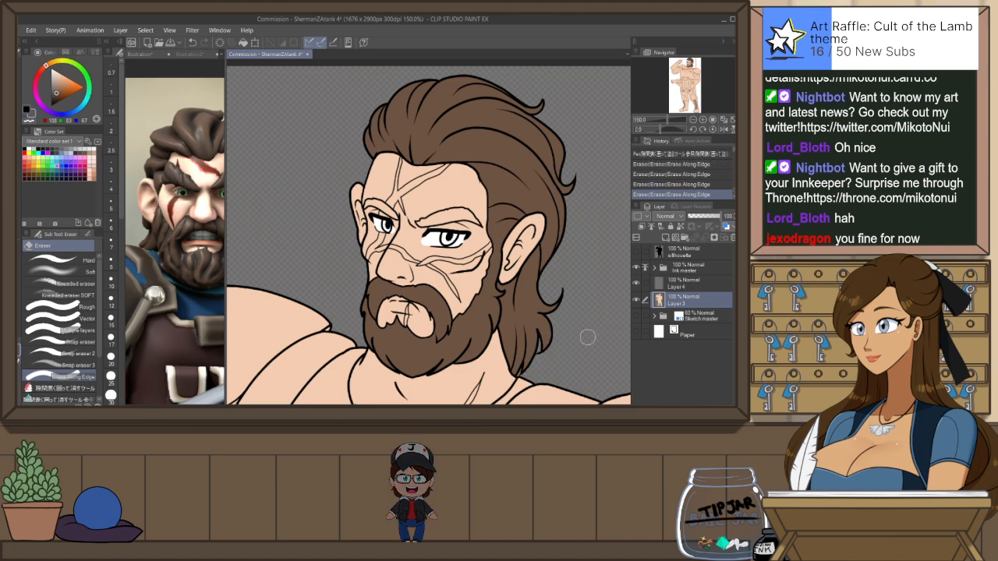
{"action": "scroll", "coordinate": [564, 351], "scroll_direction": "down", "scroll_amount": 1}
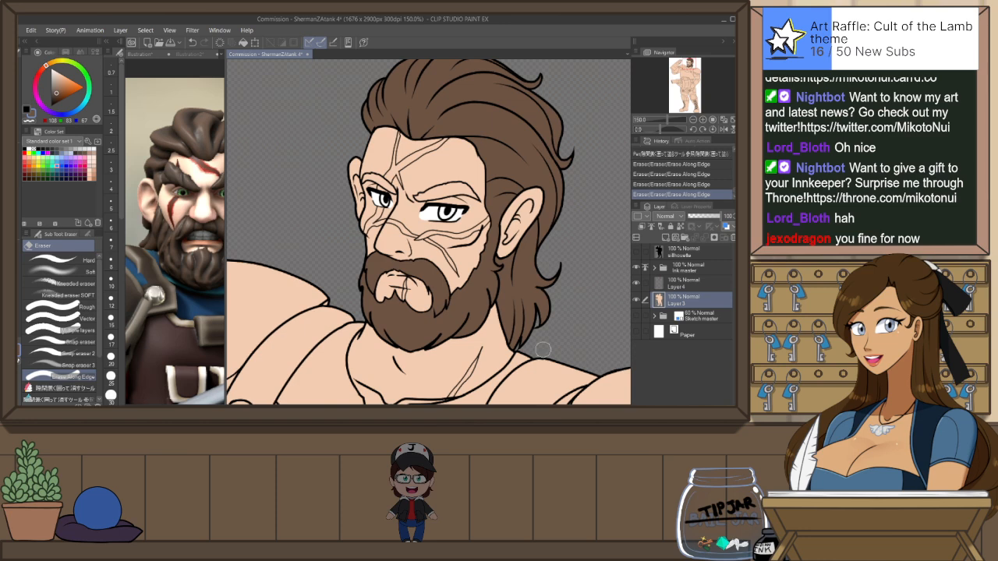
{"action": "left_click_drag", "start_coordinate": [559, 306], "coordinate": [521, 335]}
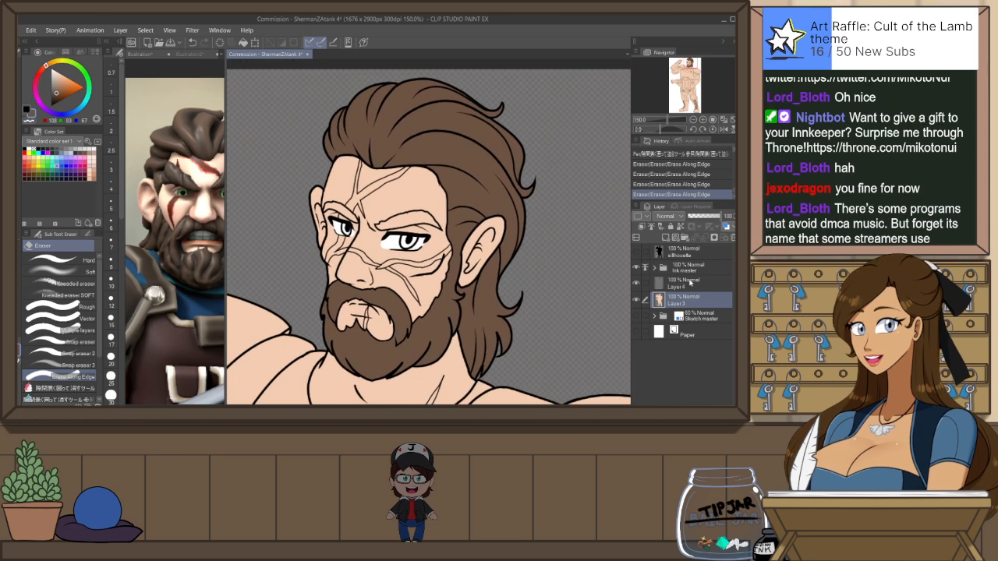
{"action": "left_click", "coordinate": [681, 285]}
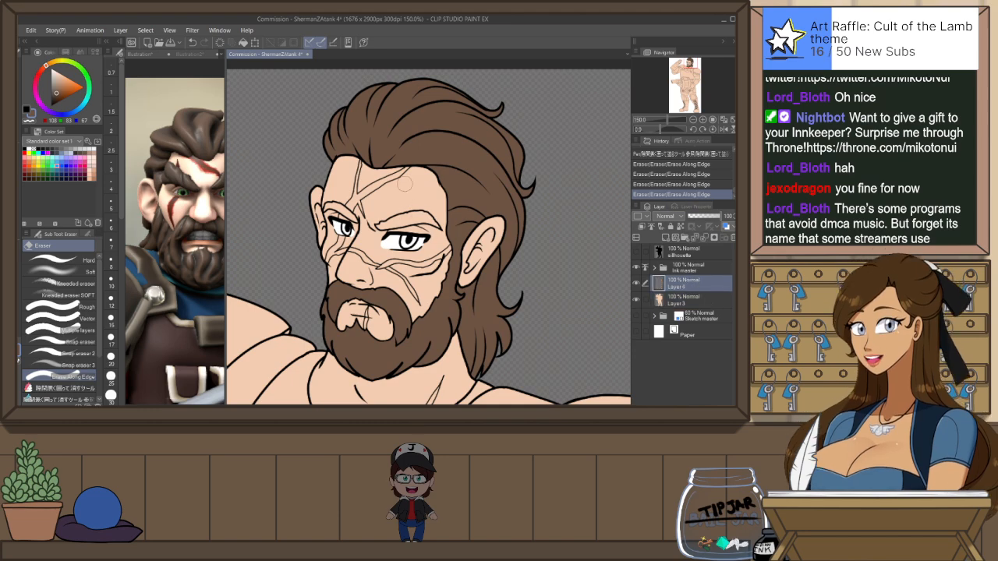
{"action": "key", "text": "p"}
{"action": "left_click_drag", "start_coordinate": [446, 228], "coordinate": [379, 218]}
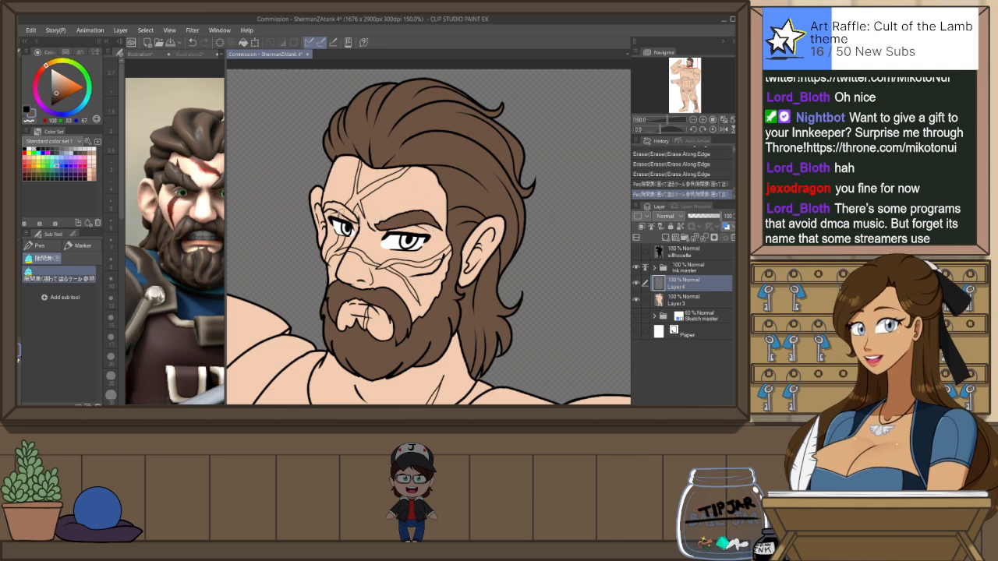
{"action": "mouse_move", "coordinate": [359, 200]}
{"action": "left_mouse_down"}
{"action": "mouse_move", "coordinate": [324, 201]}
{"action": "mouse_move", "coordinate": [351, 224]}
{"action": "left_mouse_up"}
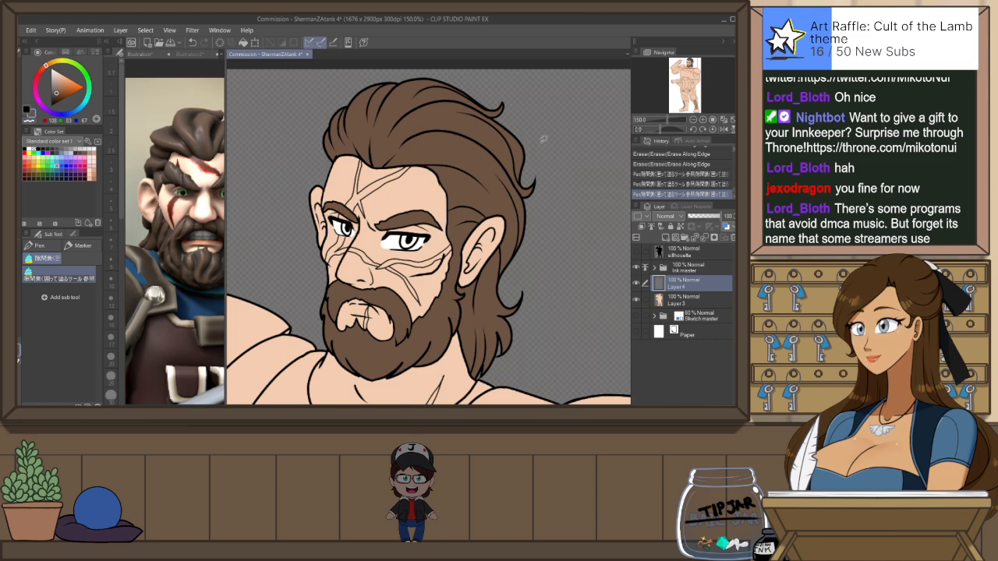
Zoom into the bearded warrior reference's eye and sample a light green from the iris as one drawing colour
{"action": "left_click_drag", "start_coordinate": [491, 290], "coordinate": [502, 280]}
{"action": "left_click", "coordinate": [59, 166]}
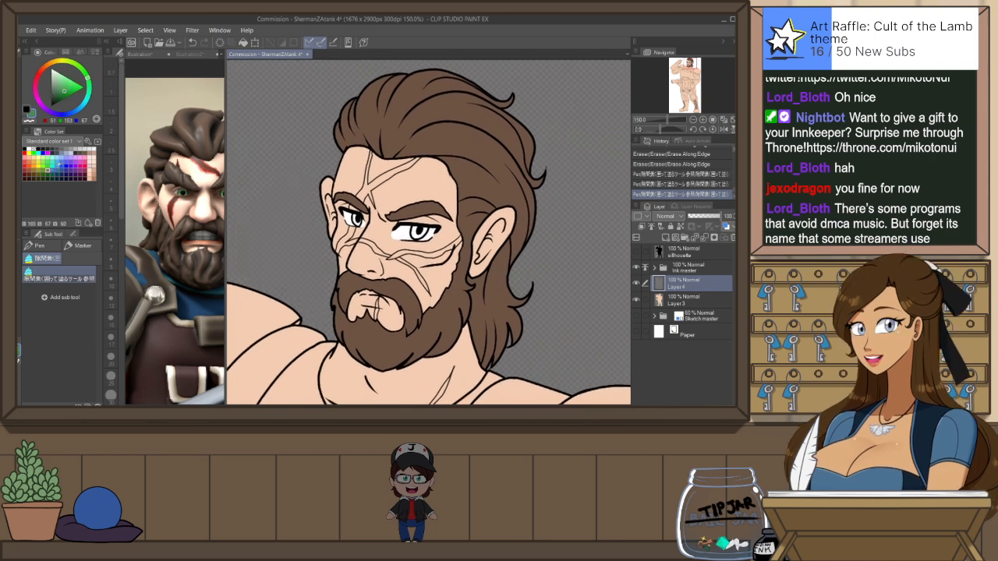
{"action": "key", "text": "x"}
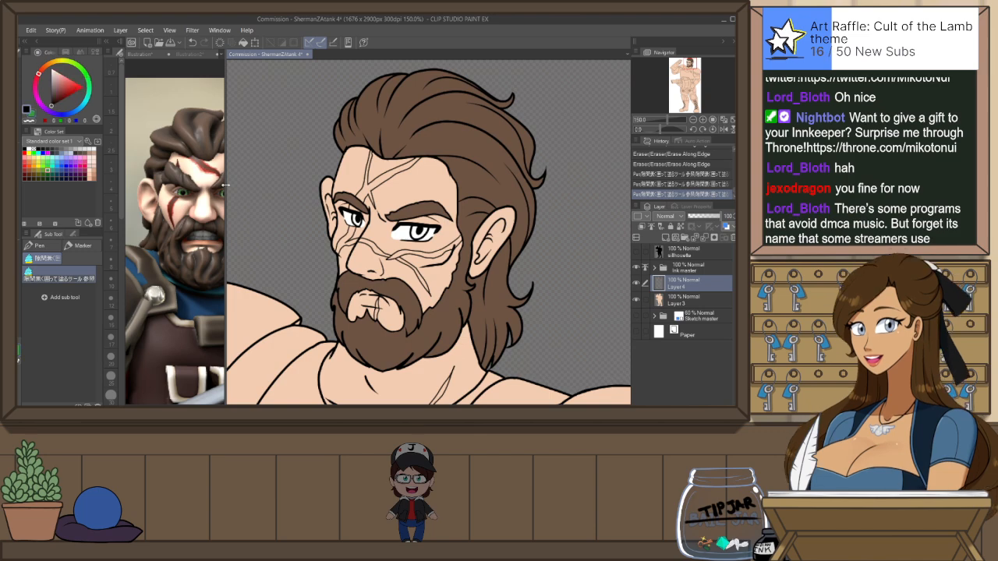
{"action": "left_click", "coordinate": [181, 187]}
{"action": "scroll", "coordinate": [182, 181], "scroll_direction": "up", "scroll_amount": 8}
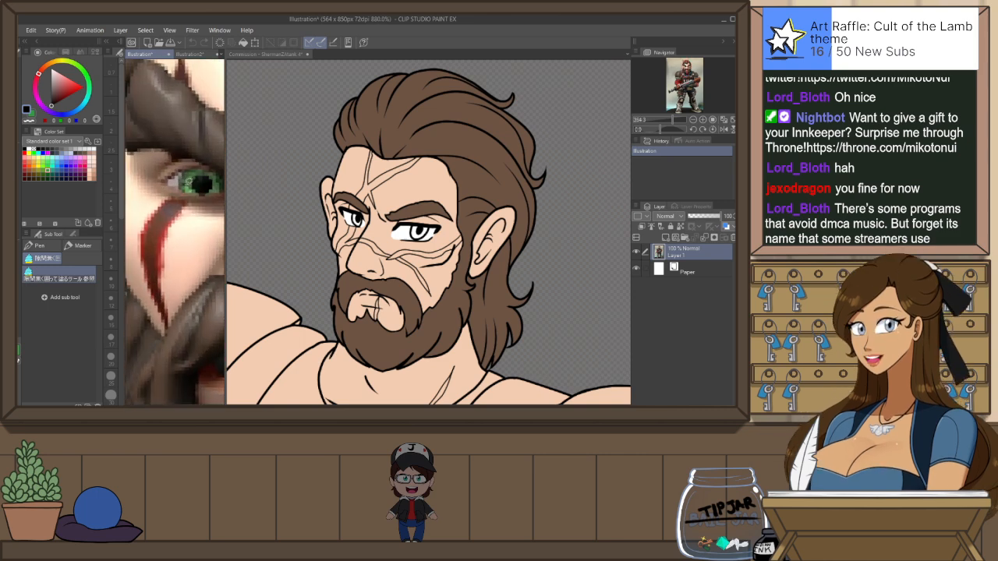
{"action": "left_click", "coordinate": [190, 182], "text": "alt"}
{"action": "left_click", "coordinate": [193, 188], "text": "alt"}
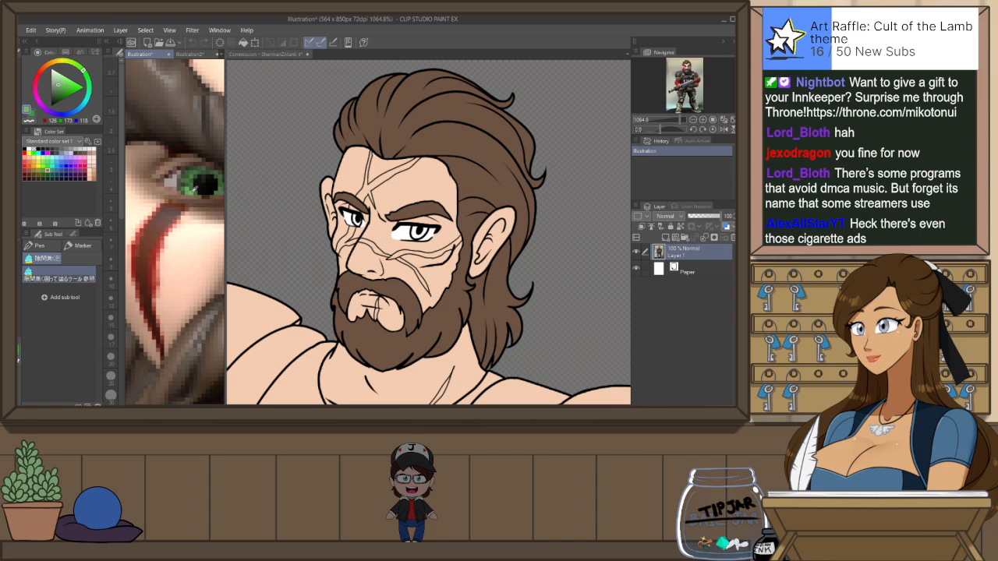
Sample a darker green from the reference's iris as the second drawing colour and return to the commission
{"action": "scroll", "coordinate": [177, 229], "scroll_direction": "down", "scroll_amount": 5}
{"action": "scroll", "coordinate": [208, 204], "scroll_direction": "up", "scroll_amount": 7}
{"action": "left_click", "coordinate": [206, 197], "text": "alt"}
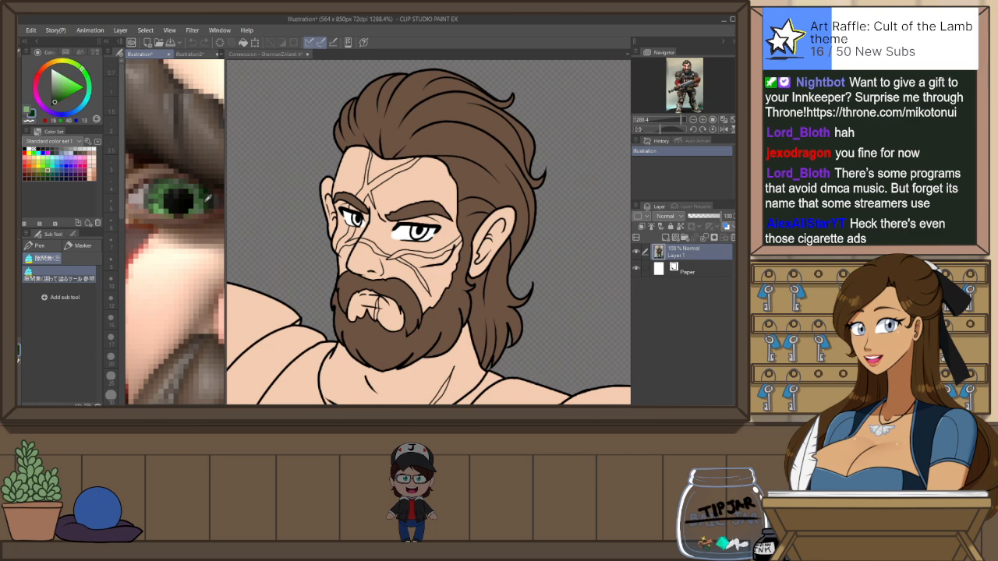
{"action": "scroll", "coordinate": [208, 198], "scroll_direction": "down", "scroll_amount": 4}
{"action": "left_click", "coordinate": [180, 227], "text": "alt"}
{"action": "scroll", "coordinate": [181, 231], "scroll_direction": "down", "scroll_amount": 5}
{"action": "left_click", "coordinate": [274, 55]}
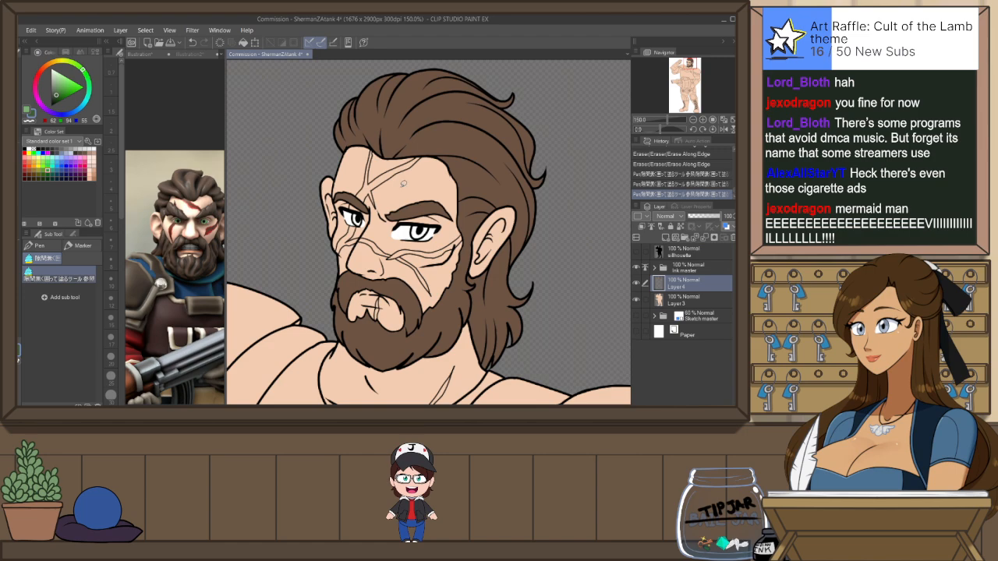
Fill both irises with the dark green and brighten them with the lighter sampled green
{"action": "scroll", "coordinate": [403, 183], "scroll_direction": "up", "scroll_amount": 1}
{"action": "key", "text": "g"}
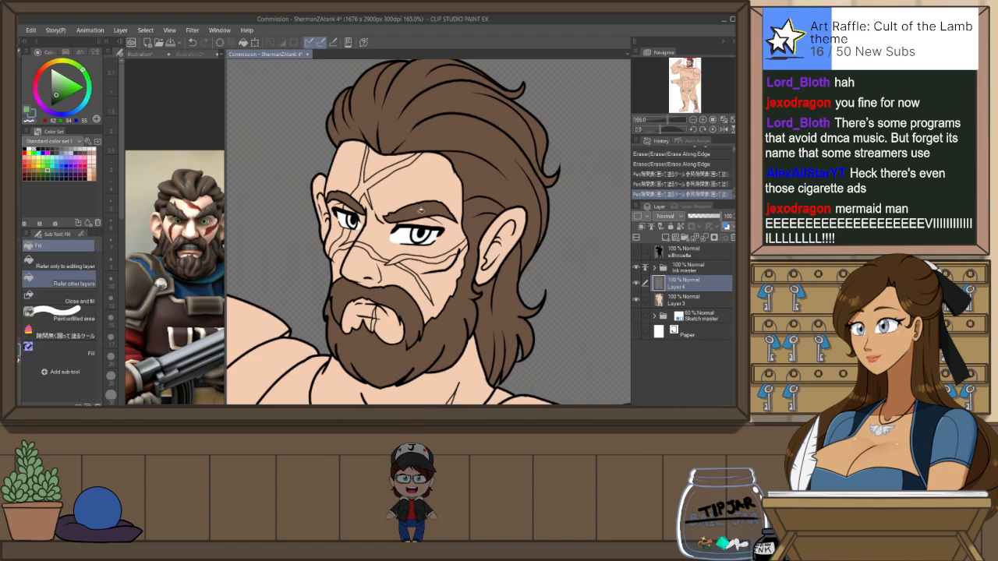
{"action": "left_click", "coordinate": [421, 235]}
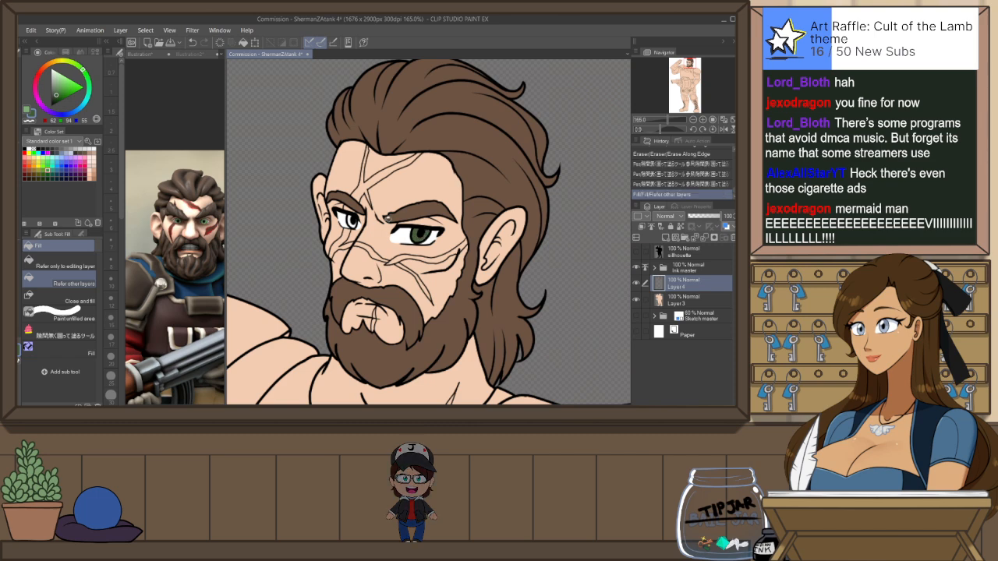
{"action": "left_click", "coordinate": [352, 221]}
{"action": "key", "text": "p"}
{"action": "left_click_drag", "start_coordinate": [361, 219], "coordinate": [431, 238]}
{"action": "left_click", "coordinate": [58, 84]}
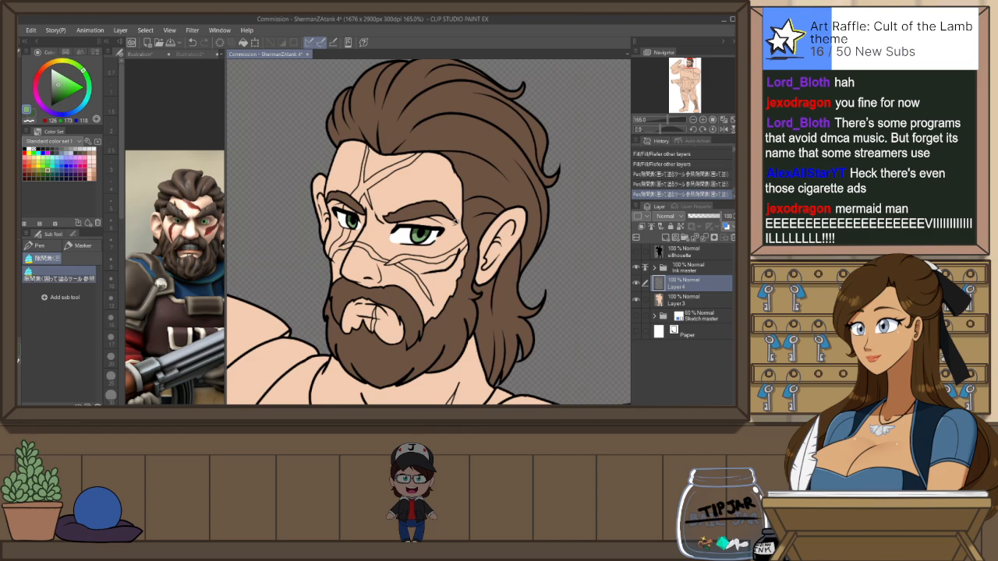
Compare the commission with the full reference figure, and add a new raster layer above the hair layer for the clothing
{"action": "scroll", "coordinate": [468, 226], "scroll_direction": "down", "scroll_amount": 5}
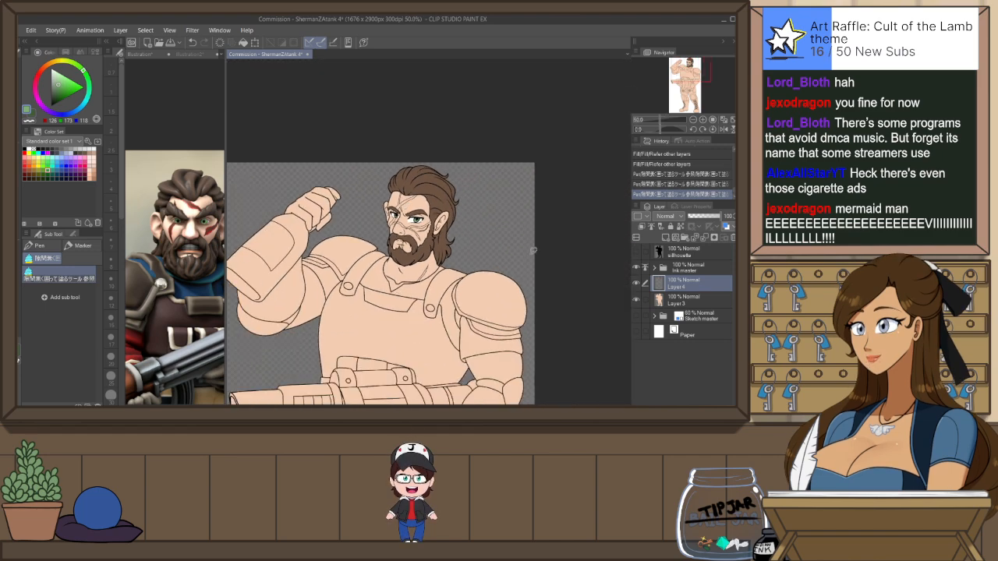
{"action": "scroll", "coordinate": [455, 233], "scroll_direction": "up", "scroll_amount": 1}
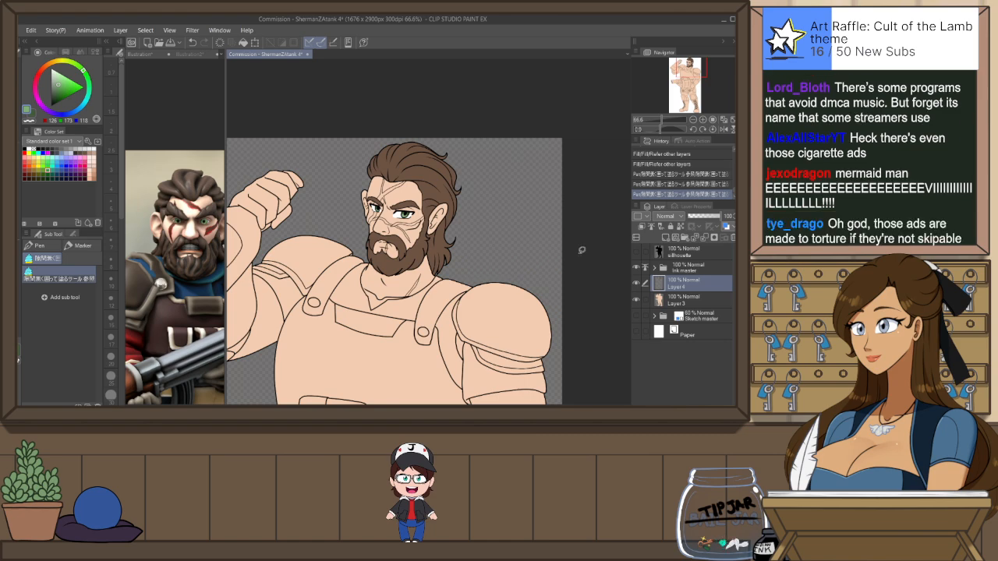
{"action": "scroll", "coordinate": [340, 142], "scroll_direction": "down", "scroll_amount": 2}
{"action": "scroll", "coordinate": [208, 132], "scroll_direction": "up", "scroll_amount": 3}
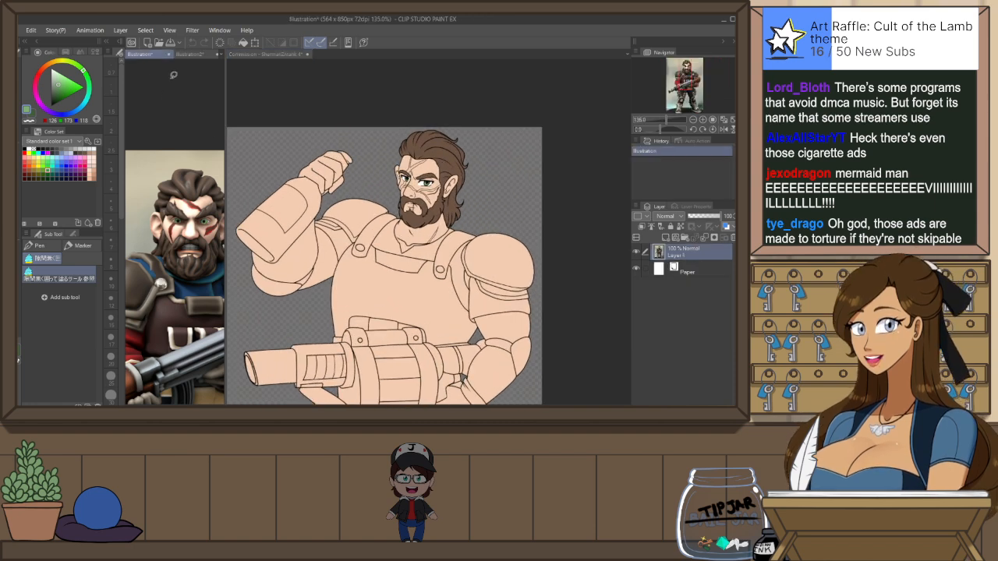
{"action": "scroll", "coordinate": [171, 100], "scroll_direction": "down", "scroll_amount": 4}
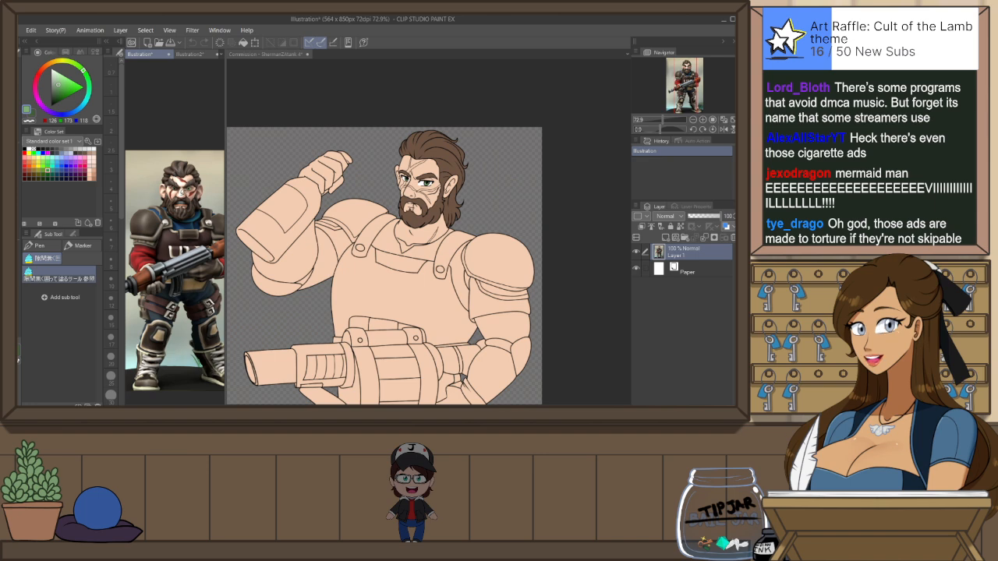
{"action": "scroll", "coordinate": [185, 191], "scroll_direction": "down", "scroll_amount": 2}
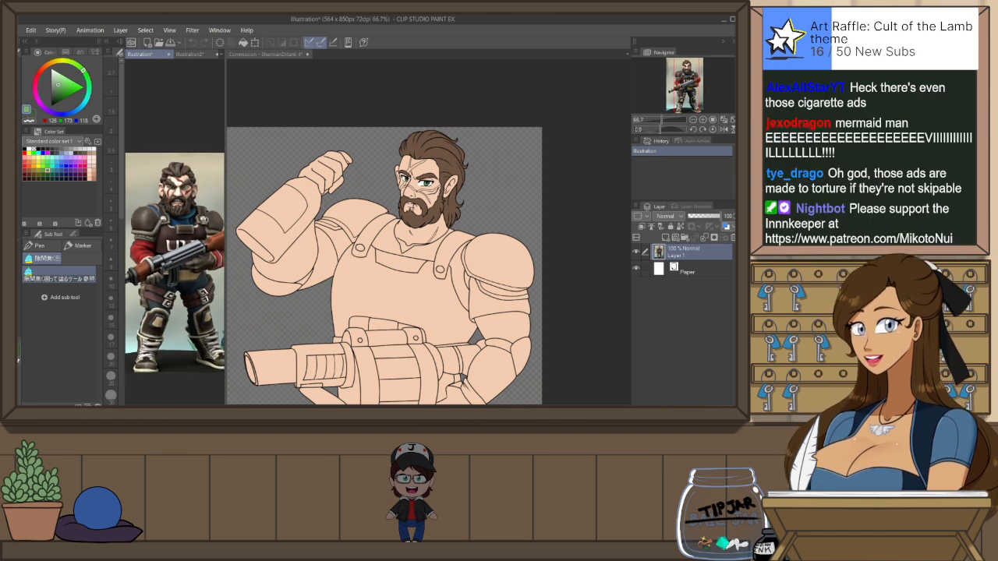
{"action": "left_click", "coordinate": [271, 56]}
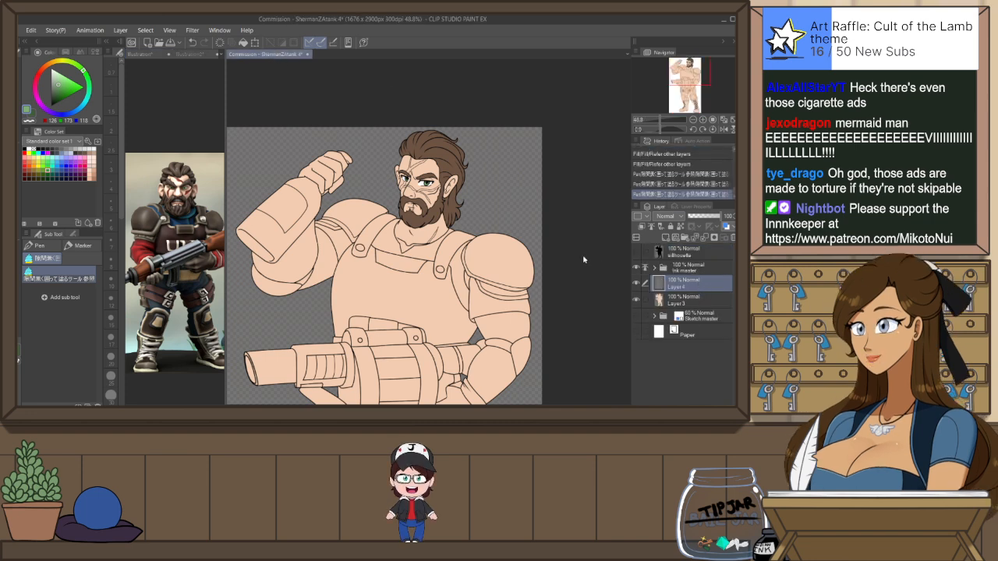
{"action": "key", "text": "ctrl+shift+n"}
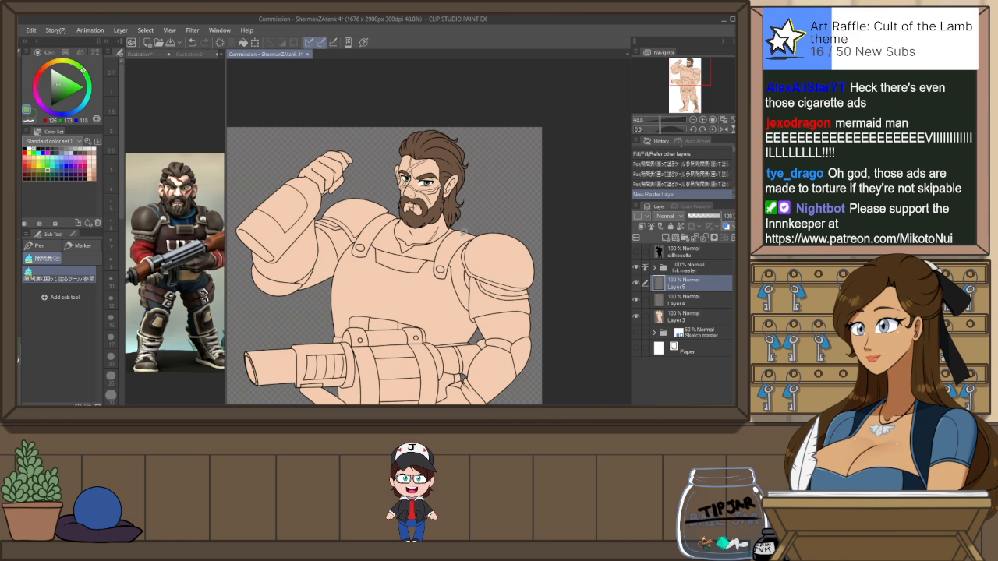
Sample the dark blue clothing colour from the warrior reference, brighten it slightly, and return to the commission
{"action": "left_click", "coordinate": [148, 55]}
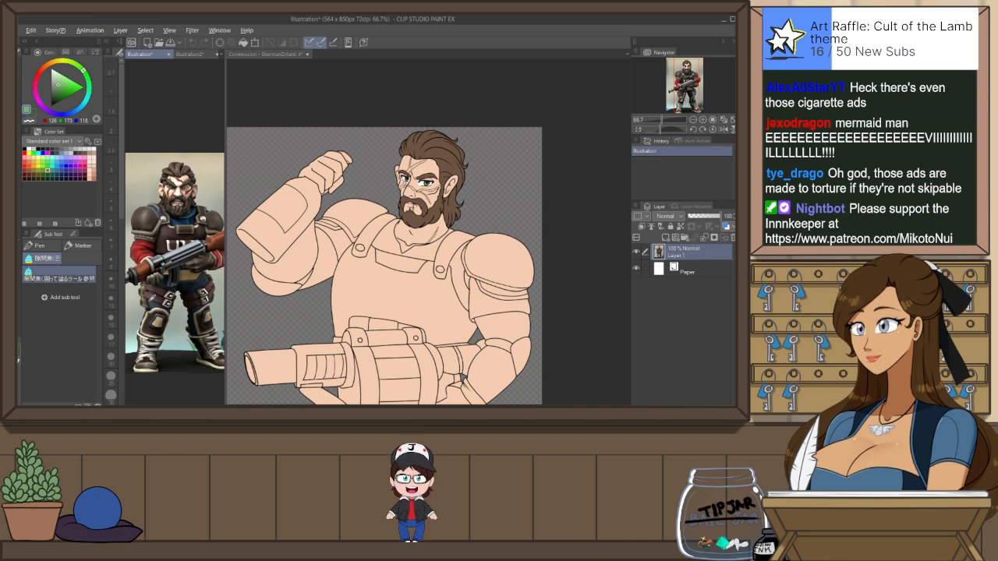
{"action": "left_click", "coordinate": [206, 278], "text": "alt"}
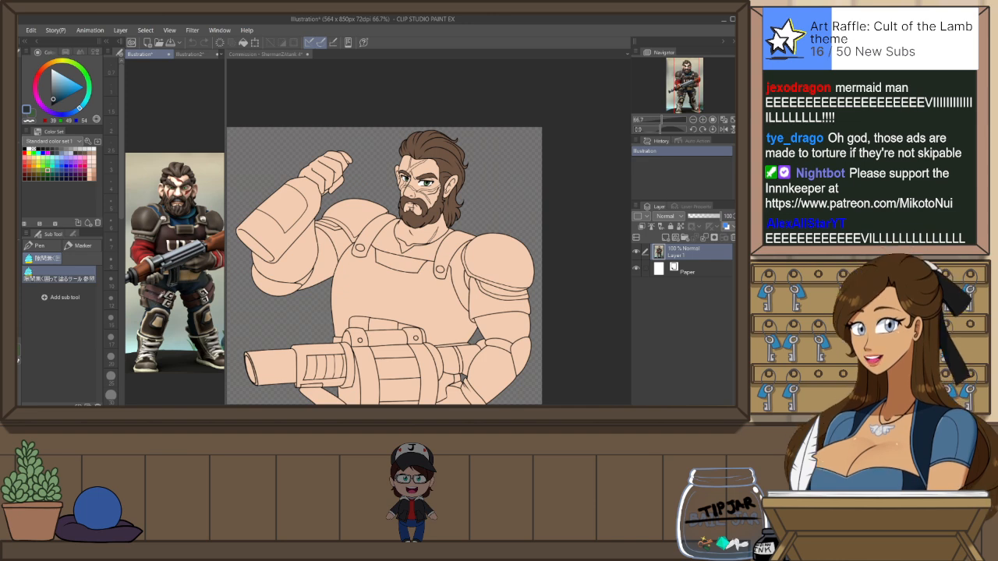
{"action": "left_click", "coordinate": [159, 301], "text": "alt"}
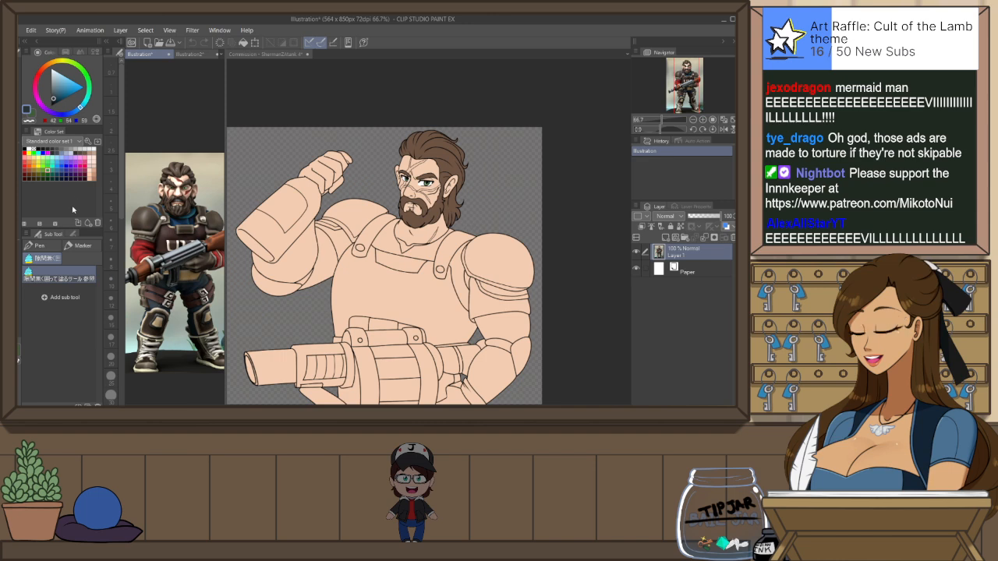
{"action": "left_click", "coordinate": [57, 92]}
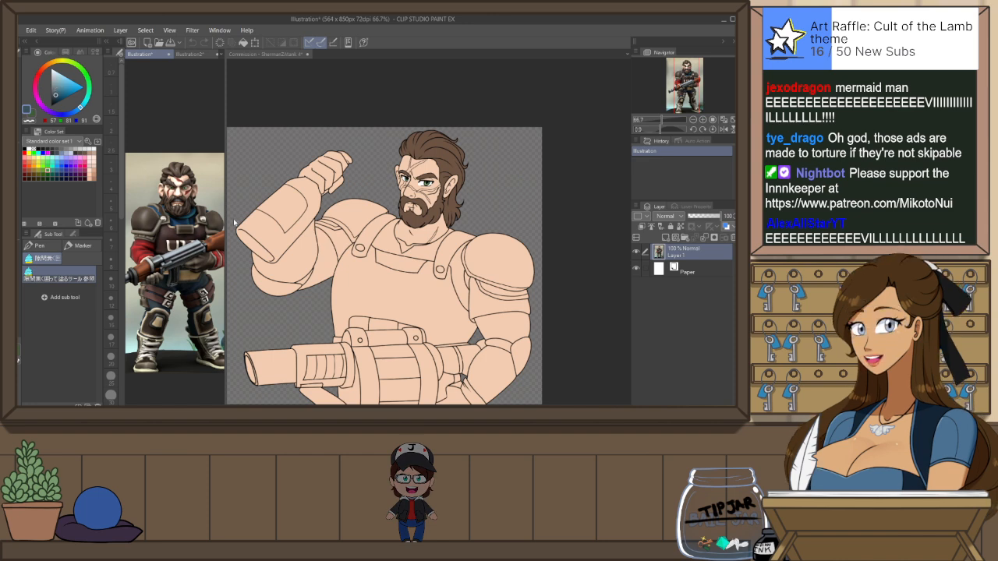
{"action": "left_click", "coordinate": [281, 55]}
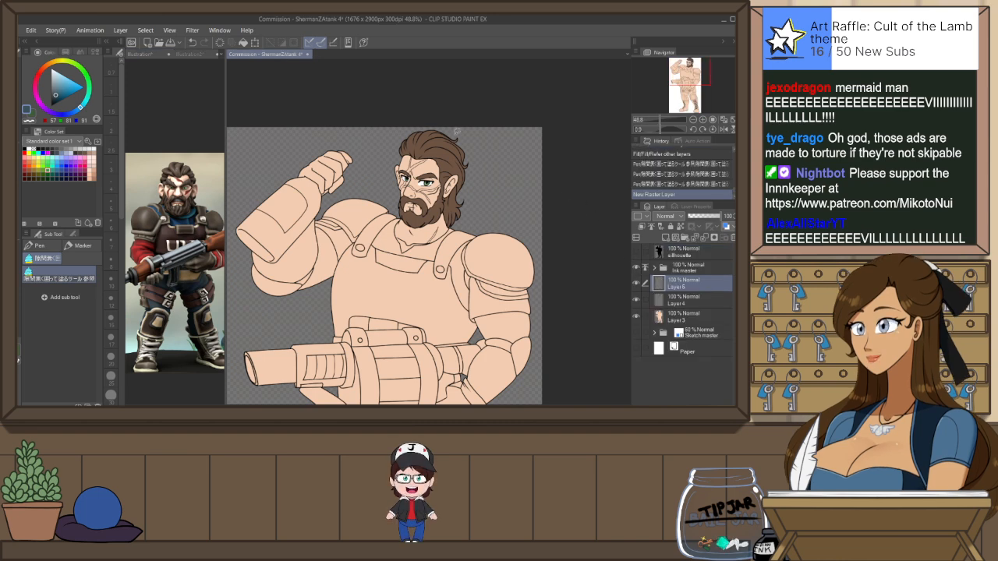
Fill the shirt at the neckline and beside the chest straps with the dark blue, including the small leftover gaps near the shoulder
{"action": "key", "text": "g"}
{"action": "left_click", "coordinate": [437, 248]}
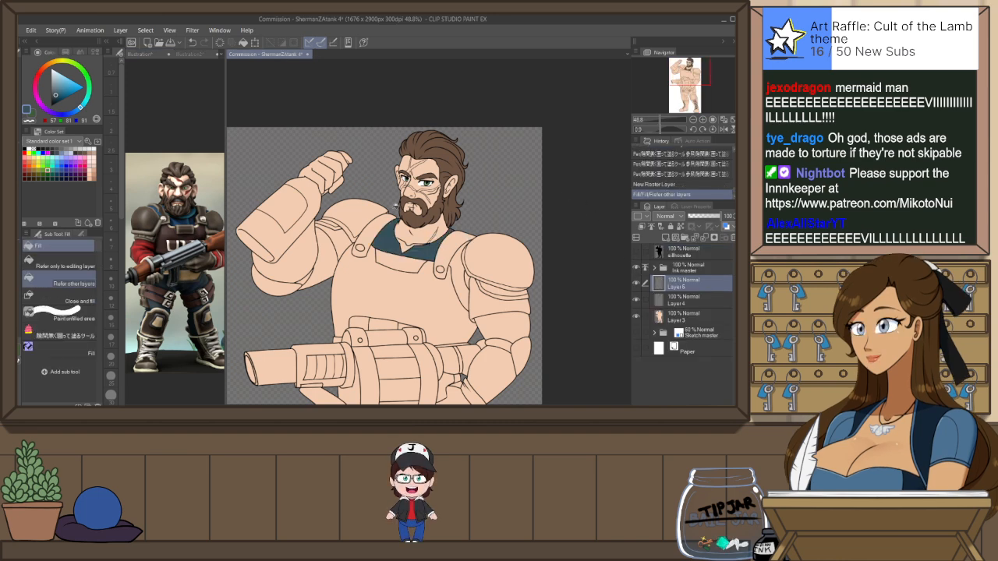
{"action": "left_click", "coordinate": [460, 277]}
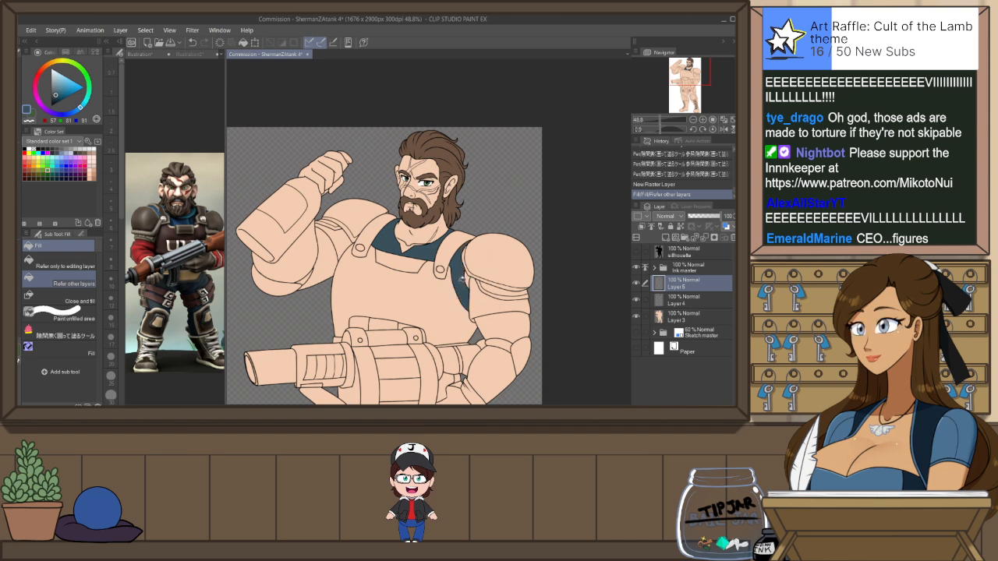
{"action": "key", "text": "p"}
{"action": "left_click_drag", "start_coordinate": [474, 232], "coordinate": [466, 245]}
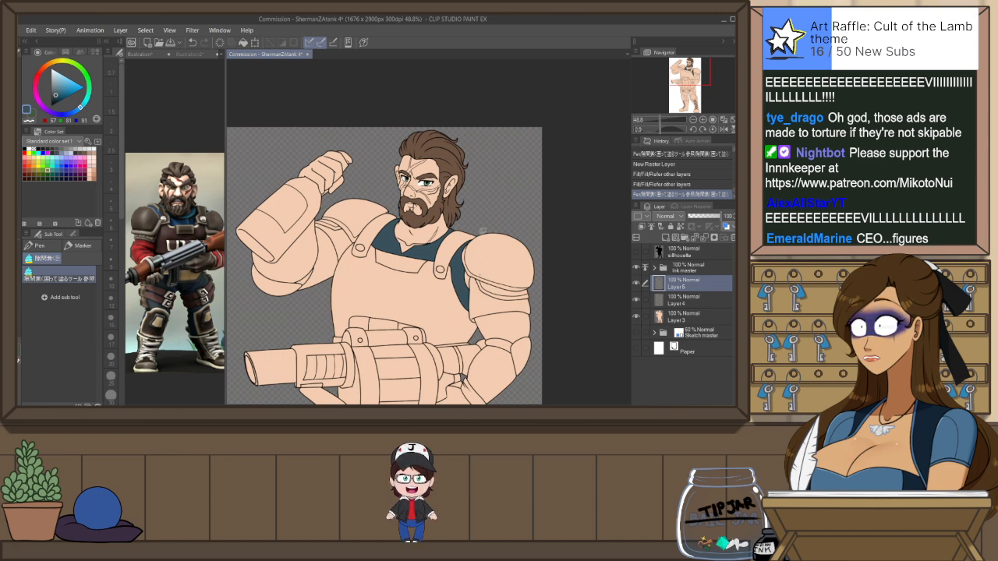
Fill the trousers with the same dark blue at the hips, thighs and around the knee guards
{"action": "key", "text": "g"}
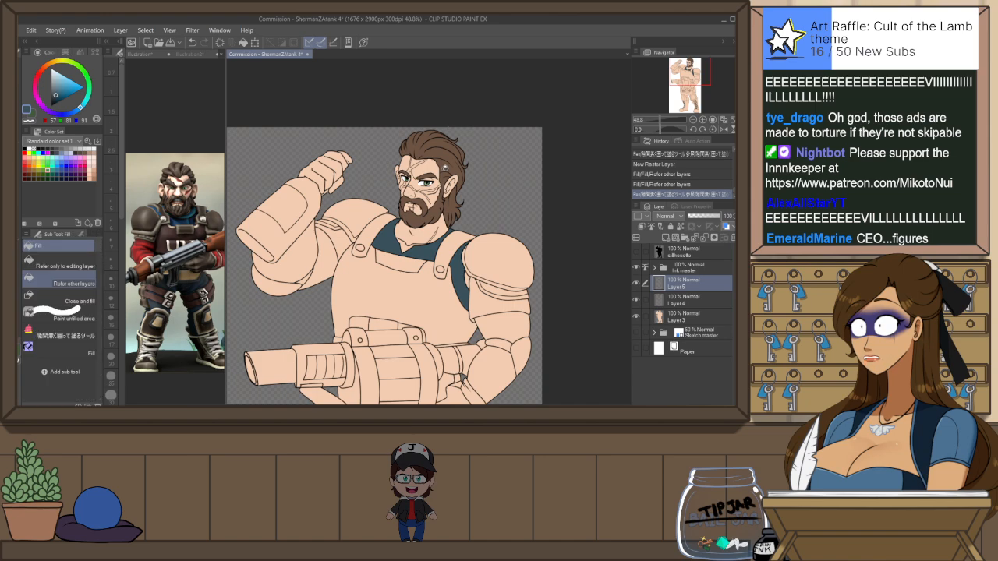
{"action": "scroll", "coordinate": [401, 263], "scroll_direction": "down", "scroll_amount": 3}
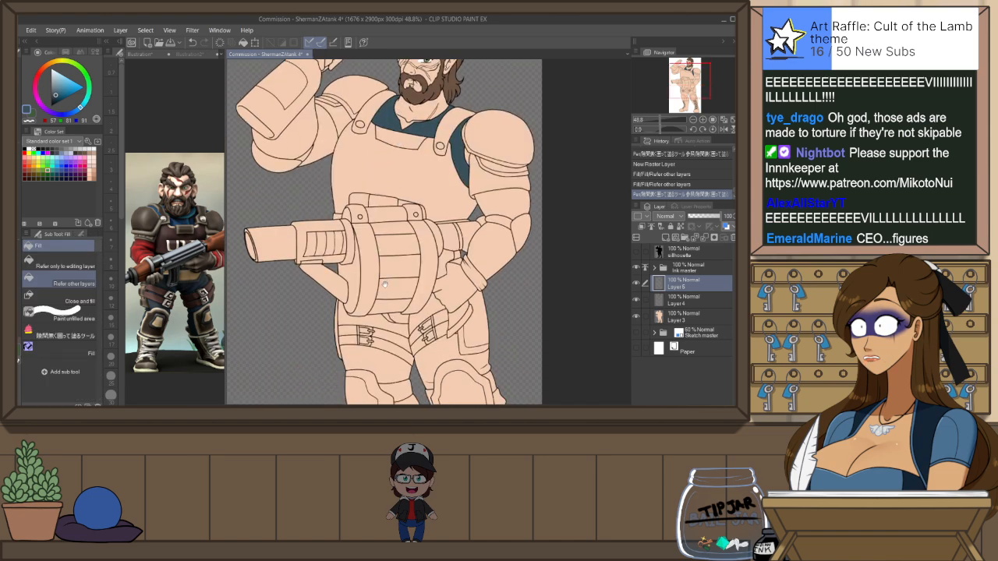
{"action": "scroll", "coordinate": [385, 285], "scroll_direction": "down", "scroll_amount": 3}
{"action": "left_click", "coordinate": [379, 256]}
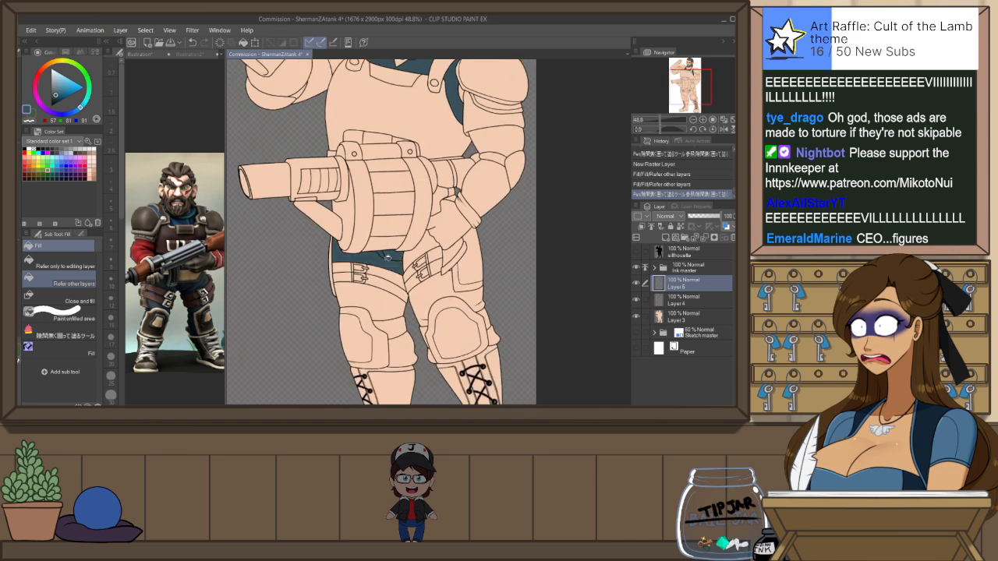
{"action": "left_click", "coordinate": [405, 257]}
{"action": "left_click", "coordinate": [424, 294]}
{"action": "left_click", "coordinate": [394, 299]}
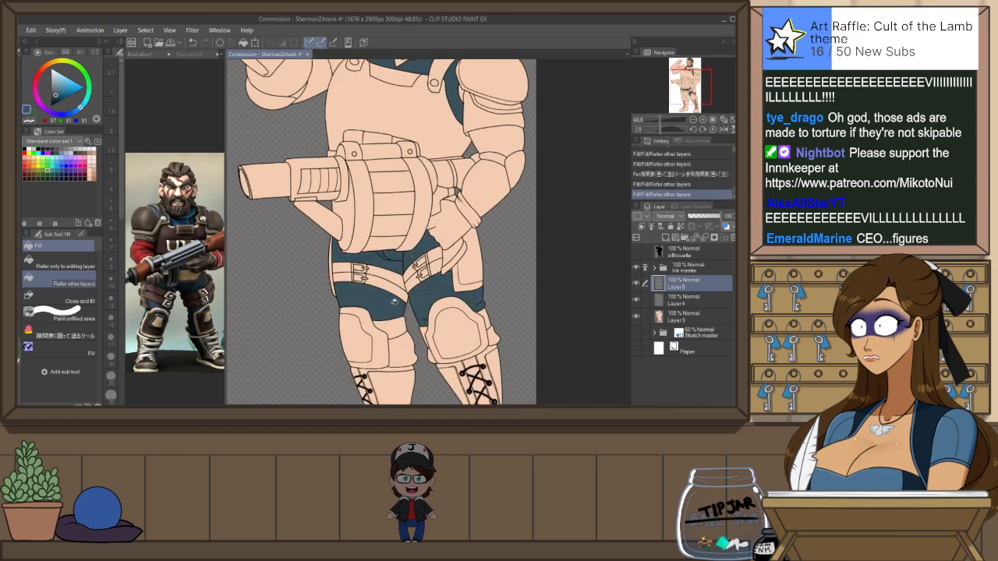
{"action": "left_click", "coordinate": [392, 354]}
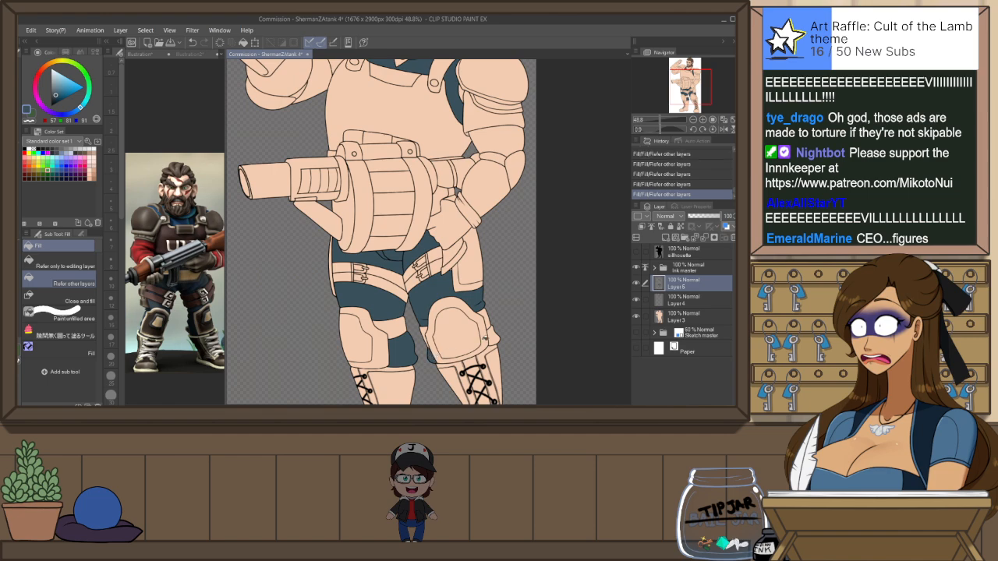
{"action": "scroll", "coordinate": [499, 327], "scroll_direction": "down", "scroll_amount": 3}
{"action": "scroll", "coordinate": [502, 316], "scroll_direction": "up", "scroll_amount": 3}
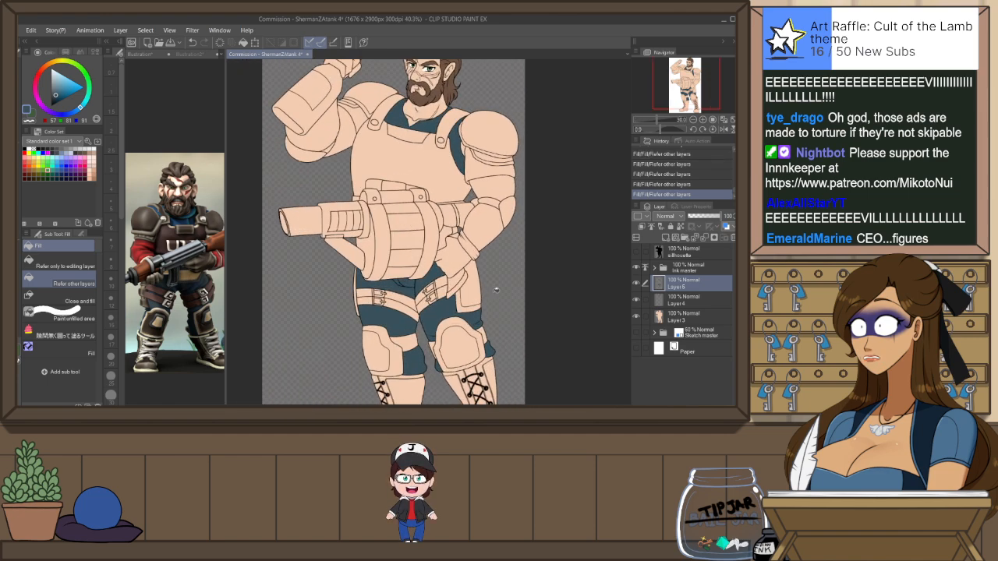
{"action": "scroll", "coordinate": [385, 327], "scroll_direction": "up", "scroll_amount": 1}
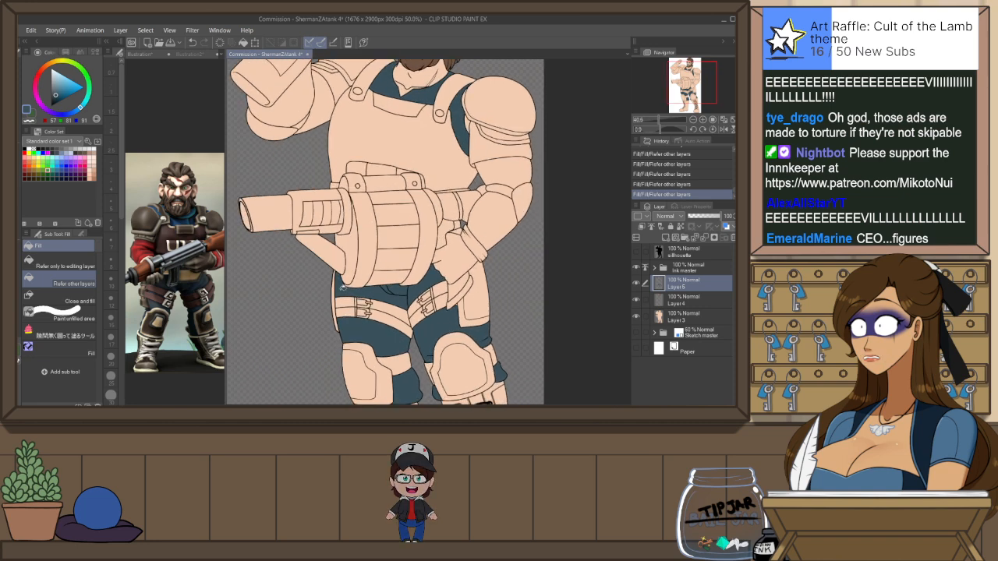
Fill the small remaining trouser gaps along the weapon's lower edge by enclosing them with the gap-filling pen
{"action": "key", "text": "p"}
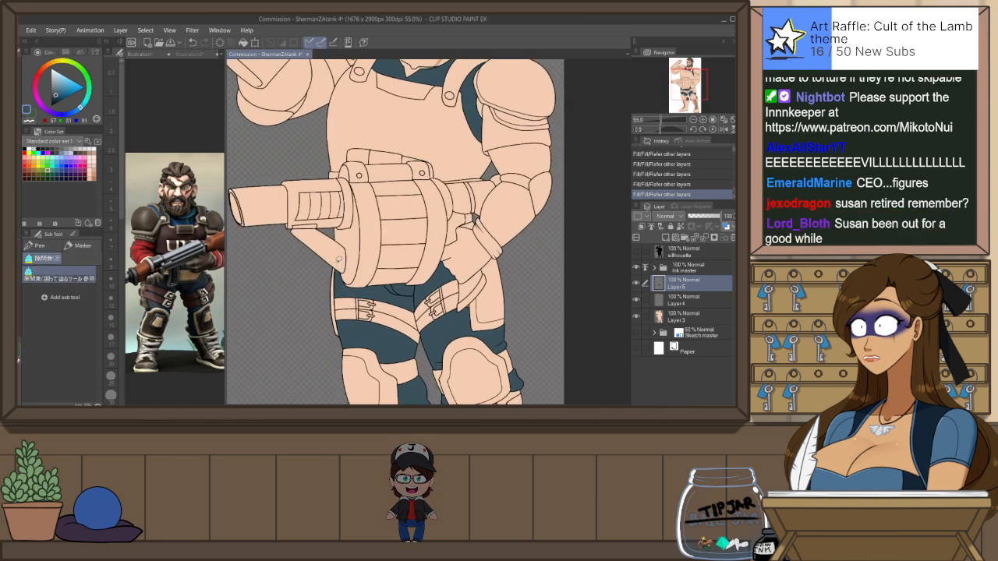
{"action": "left_click_drag", "start_coordinate": [347, 265], "coordinate": [336, 273]}
{"action": "key", "text": "ctrl+z"}
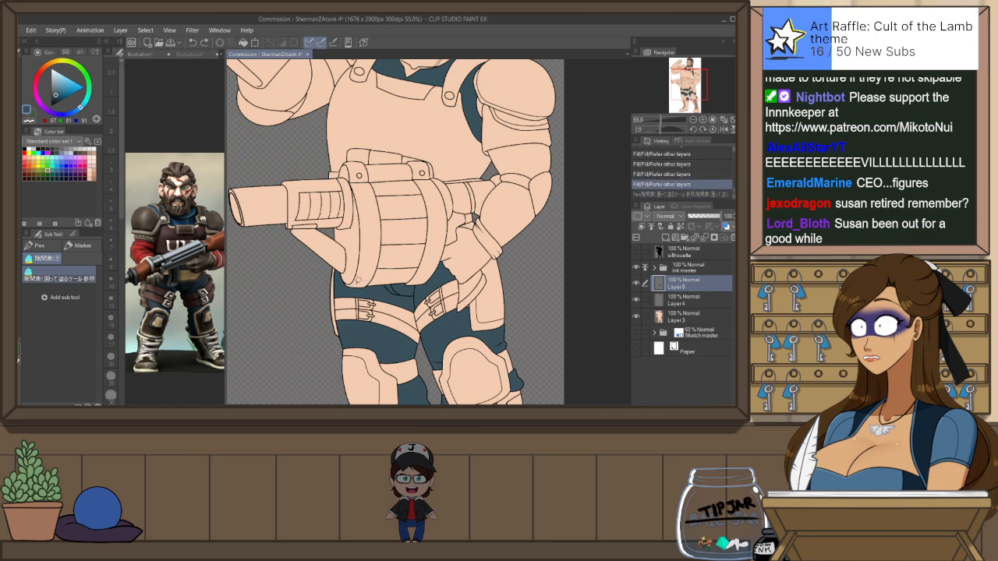
{"action": "key", "text": "ctrl+y"}
{"action": "mouse_move", "coordinate": [428, 280]}
{"action": "left_mouse_down"}
{"action": "mouse_move", "coordinate": [379, 282]}
{"action": "mouse_move", "coordinate": [434, 267]}
{"action": "left_mouse_up"}
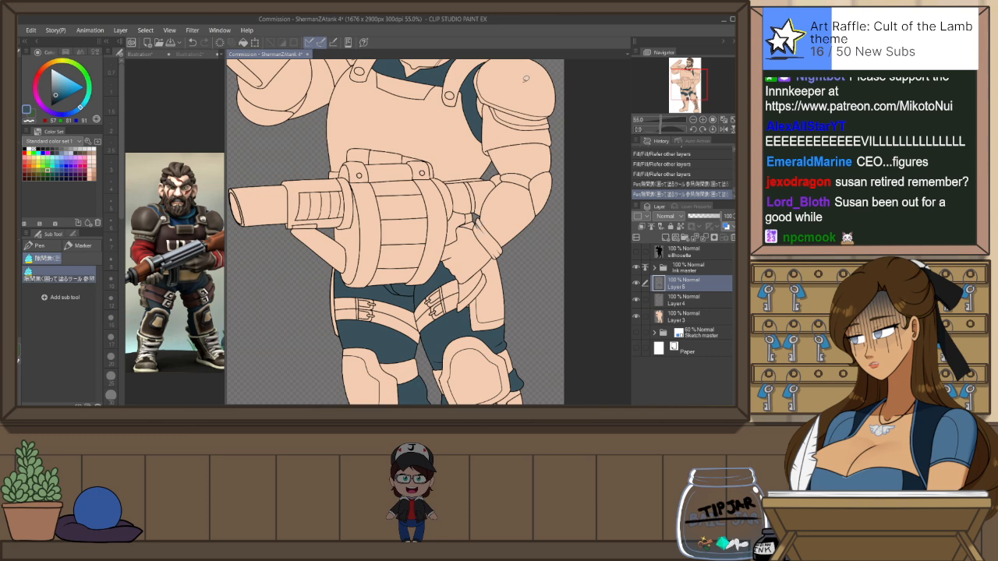
Sample the dark brown armour colour from the warrior reference and add a new raster layer above the blue clothing layer in the commission
{"action": "scroll", "coordinate": [507, 244], "scroll_direction": "up", "scroll_amount": 5}
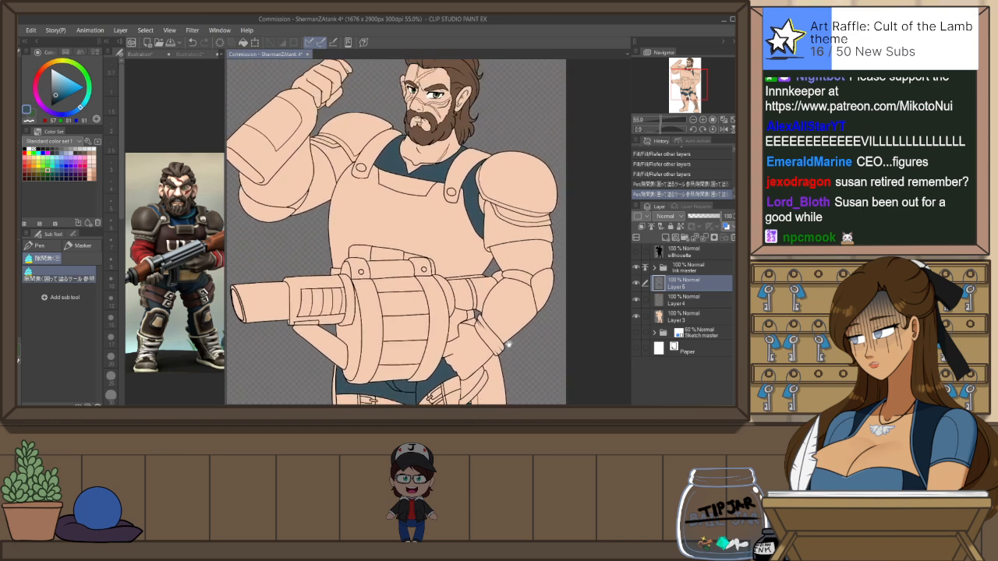
{"action": "left_click_drag", "start_coordinate": [498, 335], "coordinate": [501, 345]}
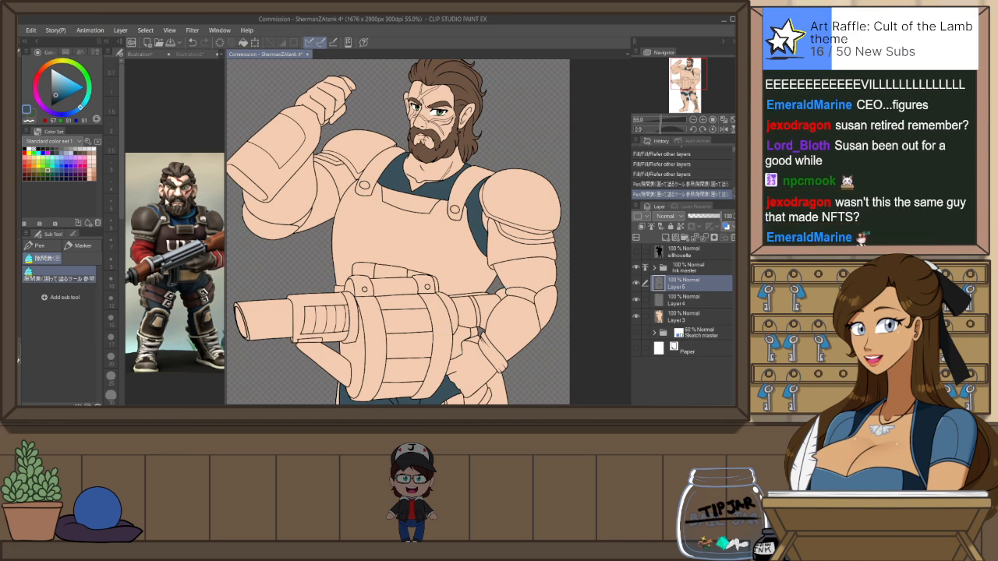
{"action": "left_click", "coordinate": [136, 101]}
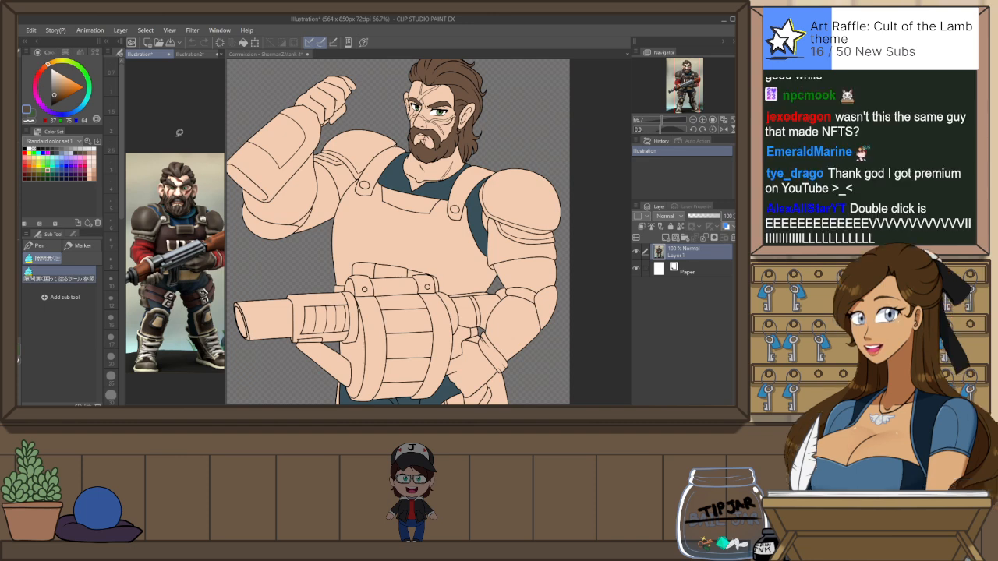
{"action": "left_click", "coordinate": [268, 55]}
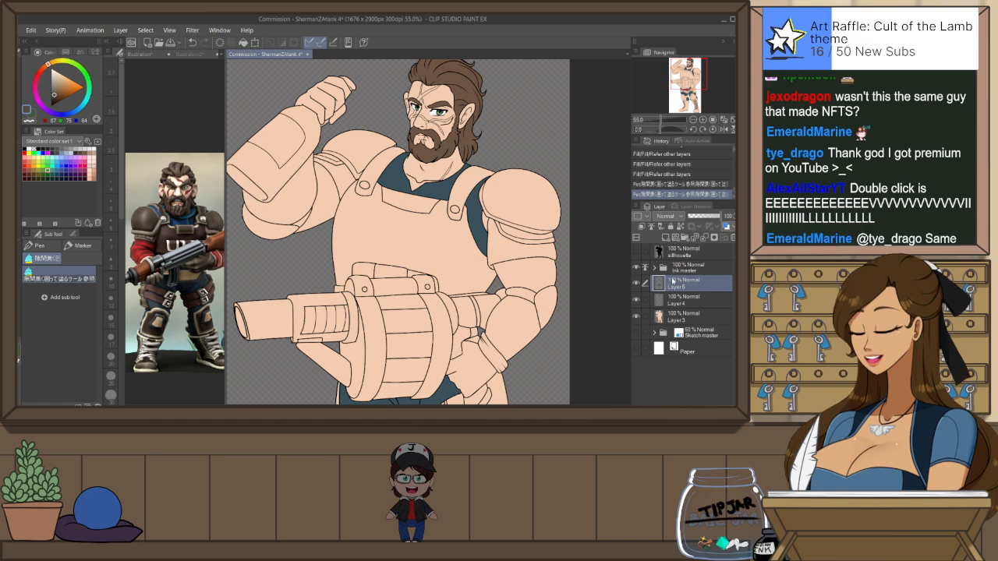
{"action": "key", "text": "ctrl+shift+n"}
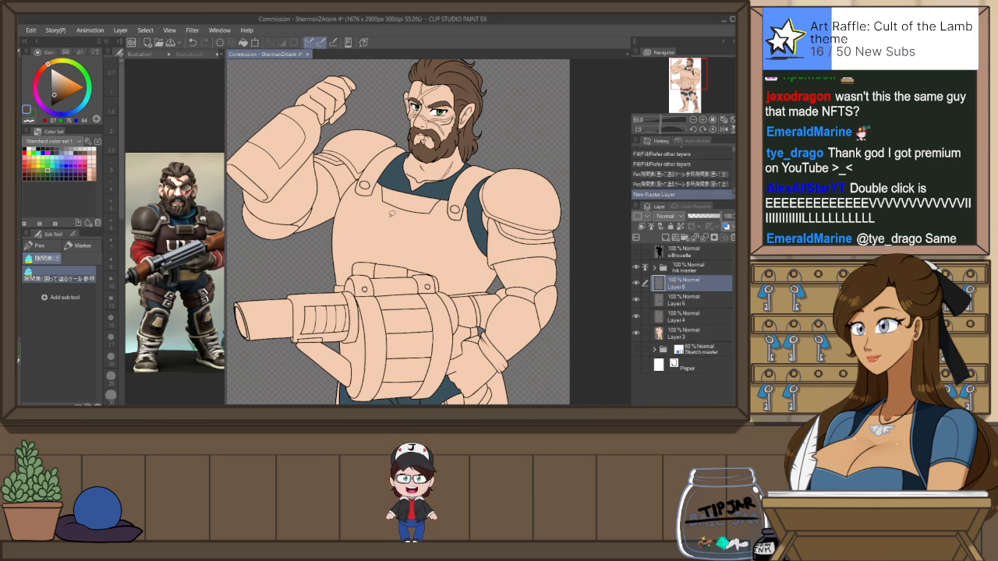
{"action": "key", "text": "g"}
{"action": "left_click", "coordinate": [373, 167]}
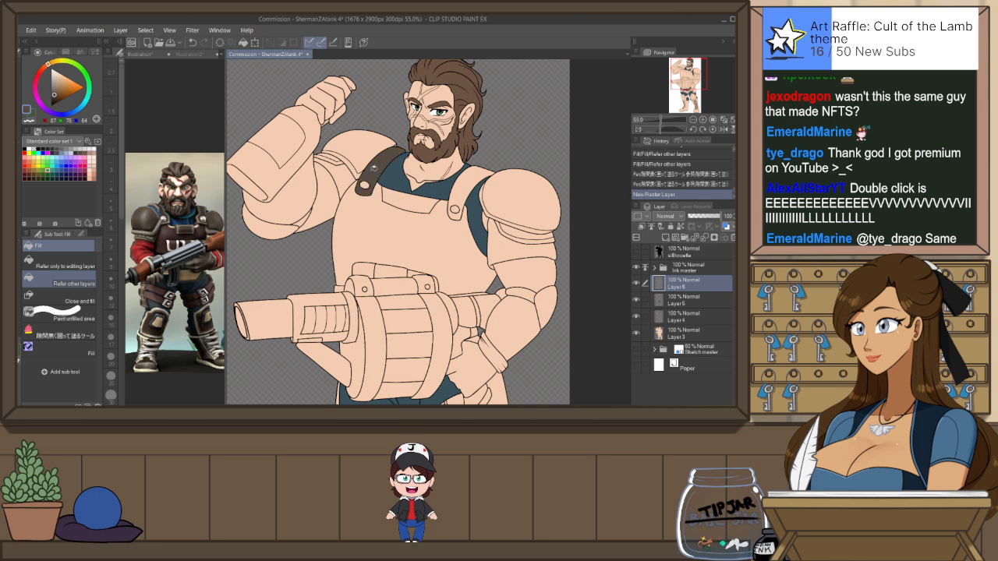
{"action": "left_click", "coordinate": [372, 150]}
{"action": "left_click", "coordinate": [374, 208]}
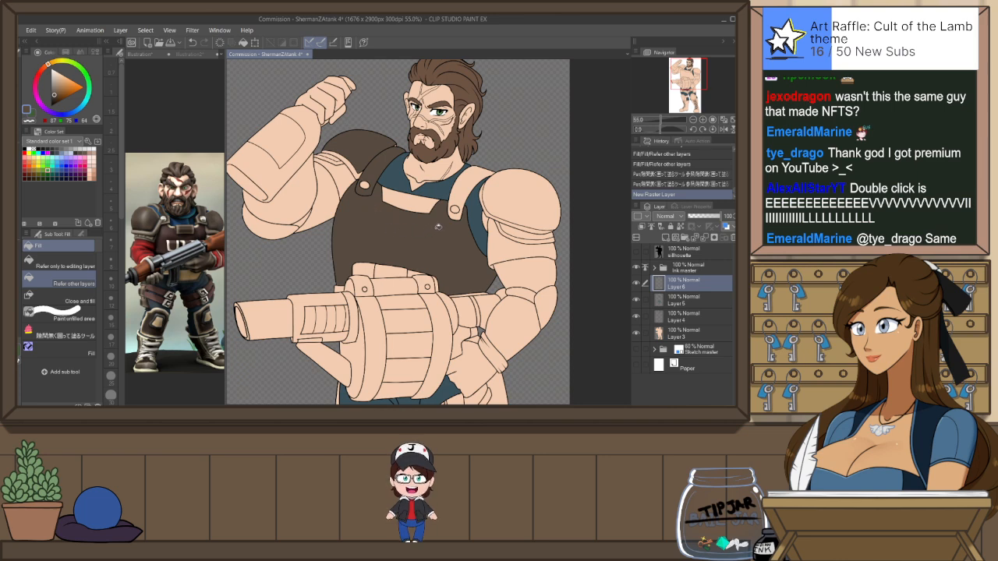
{"action": "key", "text": "ctrl+z"}
Fill the chest panel, both shoulder straps and both shoulder pads with the dark brown
{"action": "left_click", "coordinate": [409, 201]}
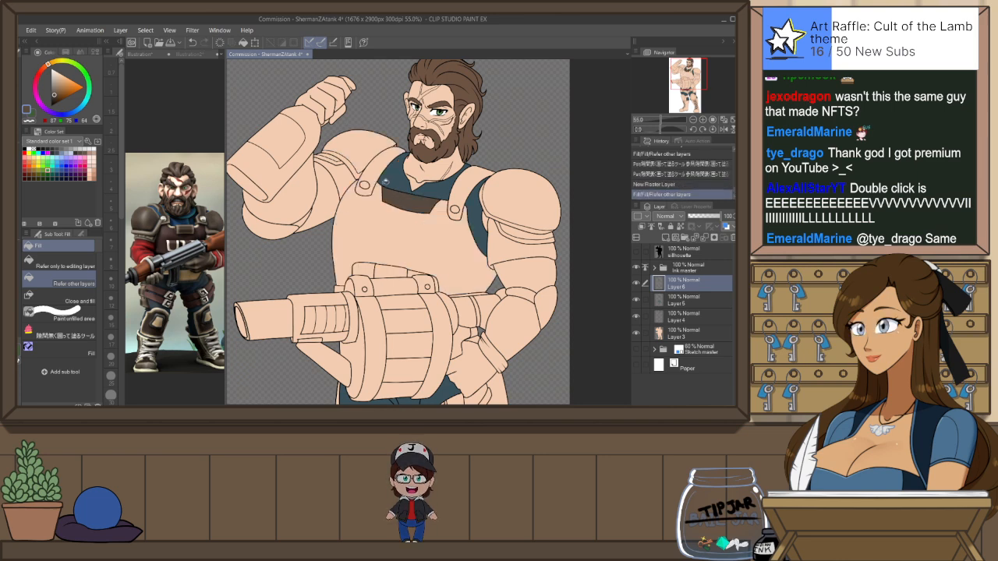
{"action": "left_click_drag", "start_coordinate": [377, 175], "coordinate": [375, 145]}
{"action": "left_click", "coordinate": [481, 168]}
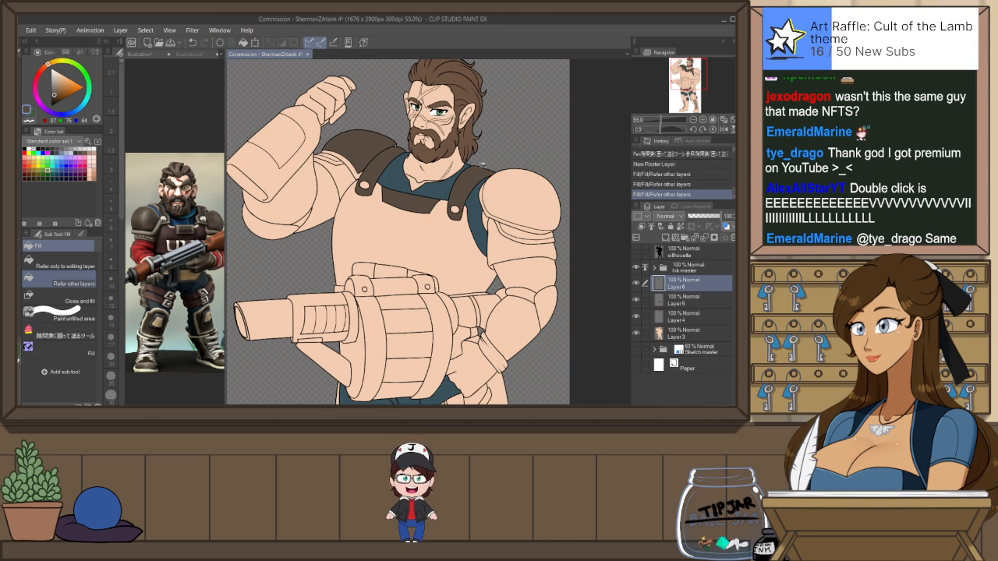
{"action": "left_click", "coordinate": [493, 189]}
{"action": "key", "text": "g"}
{"action": "key", "text": "g"}
{"action": "left_click", "coordinate": [512, 204]}
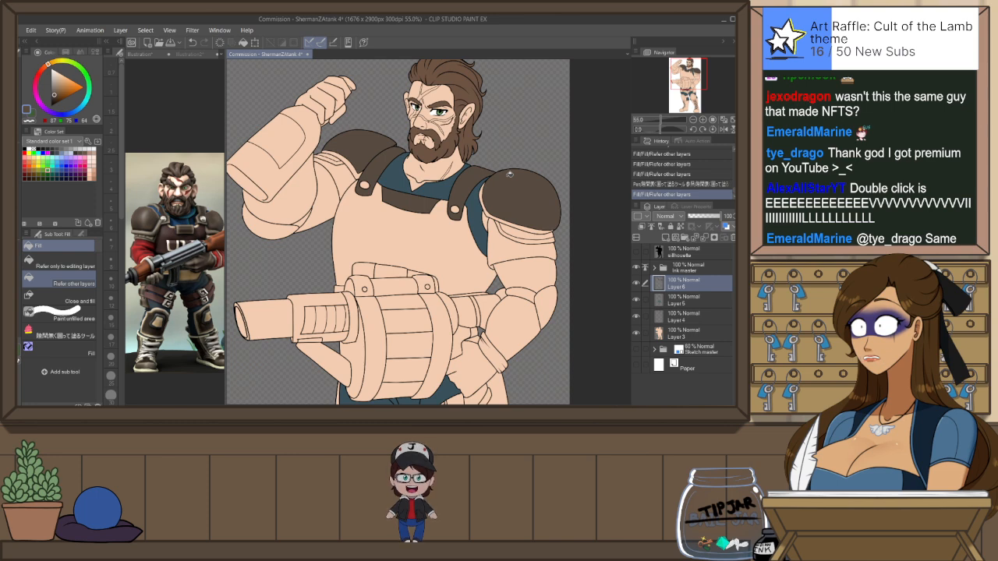
{"action": "left_click", "coordinate": [542, 236]}
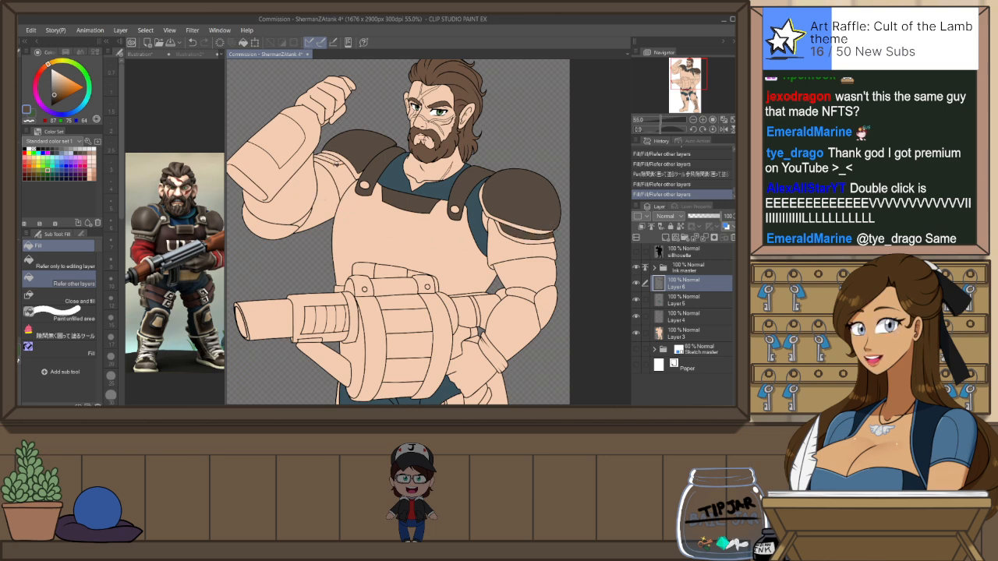
{"action": "left_click", "coordinate": [354, 152]}
Fill the glove and wrist cuff of the weapon-holding hand with the dark brown
{"action": "left_click_drag", "start_coordinate": [512, 318], "coordinate": [525, 253]}
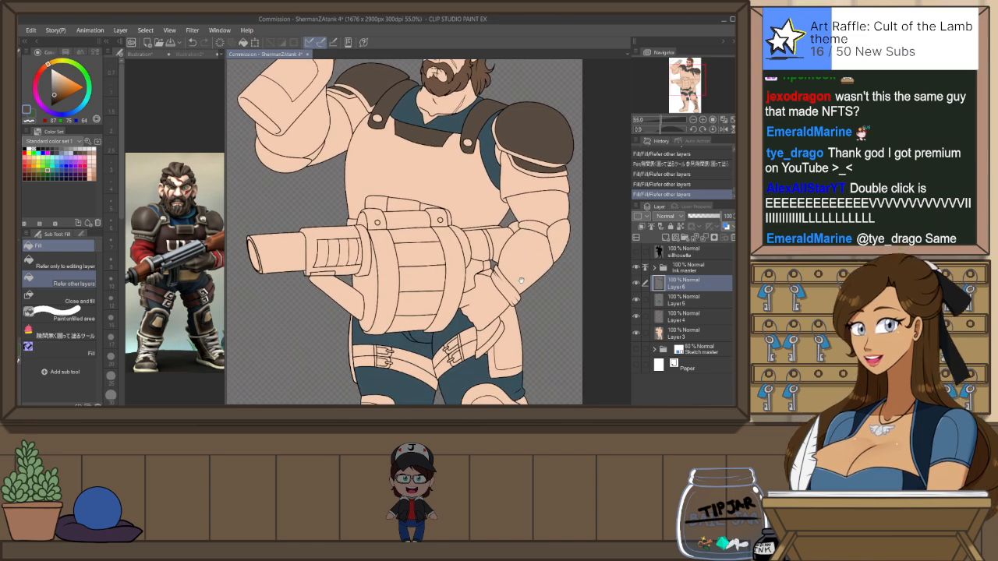
{"action": "left_click", "coordinate": [493, 295]}
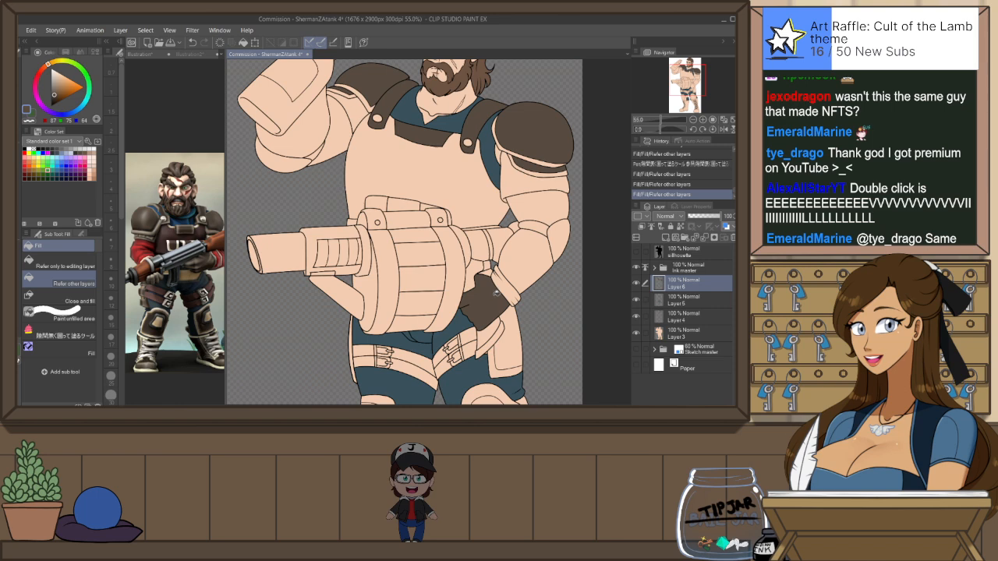
{"action": "left_click", "coordinate": [505, 281]}
Fill the raised hand's glove with dark brown by enclosing it, and erase the spill at the wrist
{"action": "left_click_drag", "start_coordinate": [494, 241], "coordinate": [506, 326]}
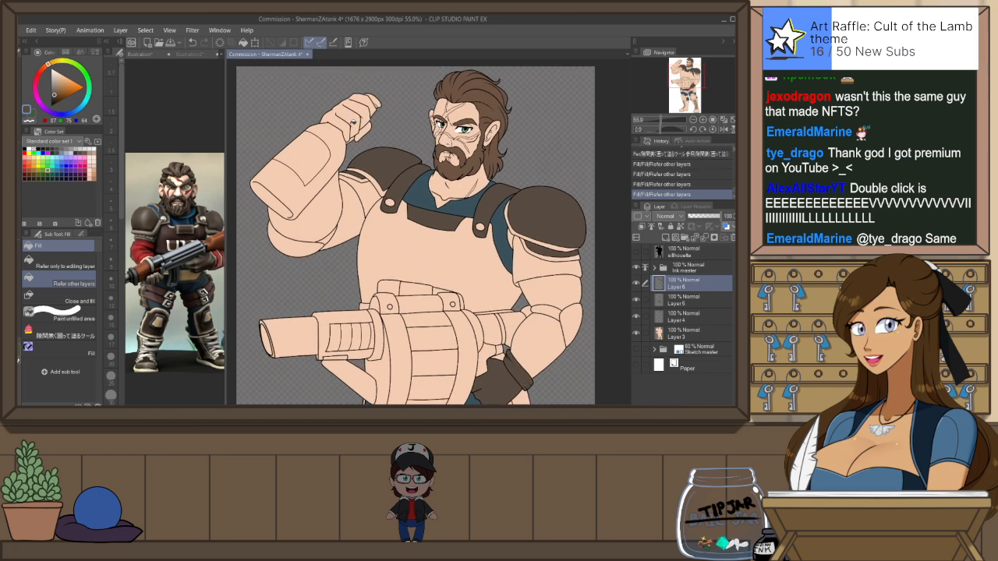
{"action": "key", "text": "p"}
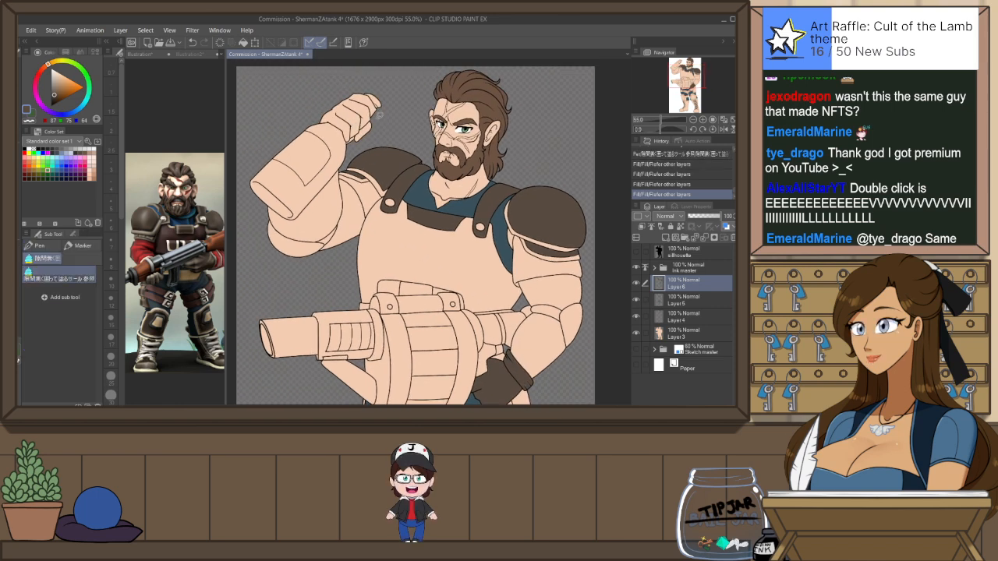
{"action": "mouse_move", "coordinate": [379, 100]}
{"action": "left_mouse_down"}
{"action": "mouse_move", "coordinate": [345, 87]}
{"action": "mouse_move", "coordinate": [314, 119]}
{"action": "mouse_move", "coordinate": [355, 140]}
{"action": "left_mouse_up"}
{"action": "key", "text": "e"}
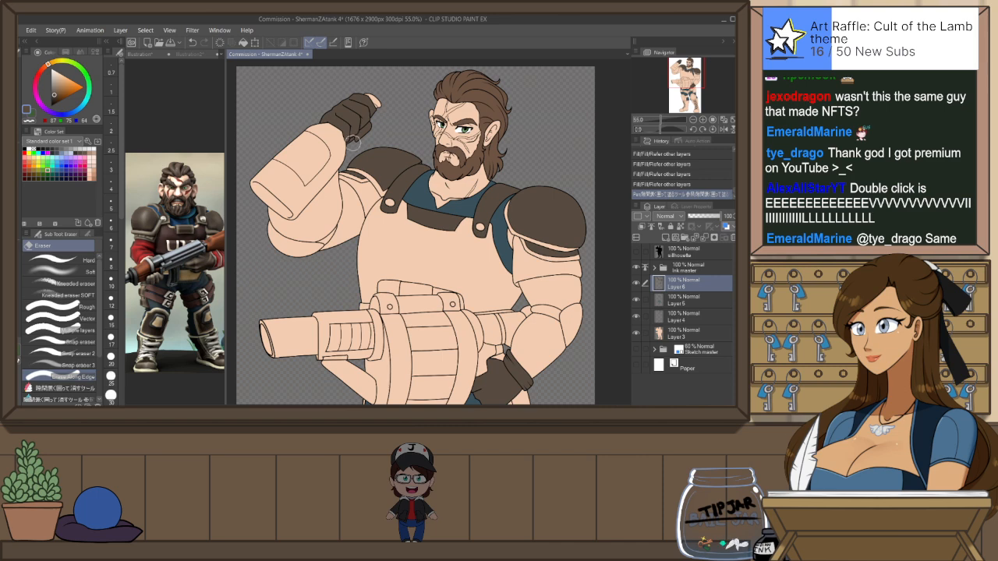
{"action": "left_click", "coordinate": [354, 139]}
{"action": "left_click", "coordinate": [354, 139]}
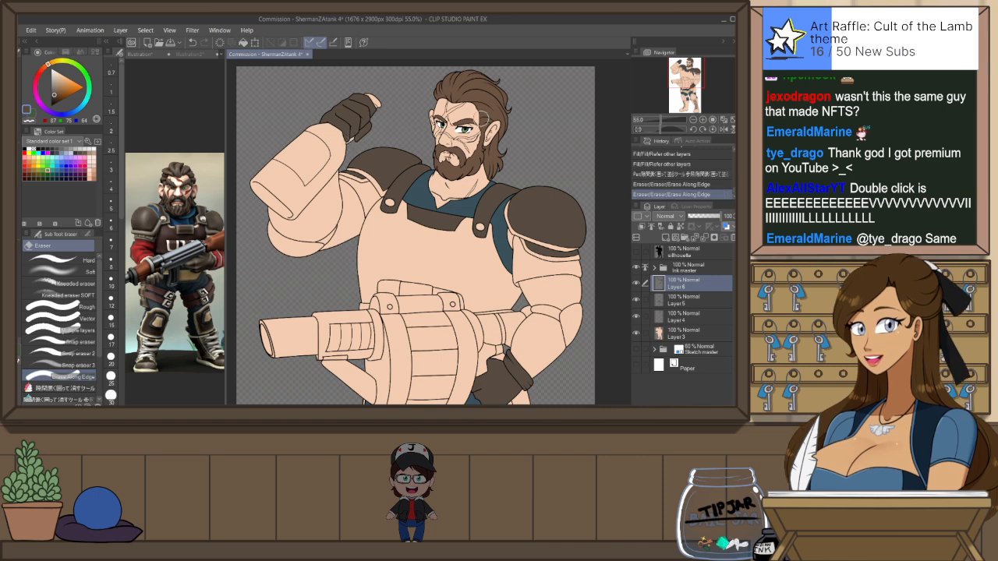
Pick the dark blue and its layer from the shirt, and fill both sleeves below the shoulder pads
{"action": "left_click_drag", "start_coordinate": [593, 169], "coordinate": [586, 178]}
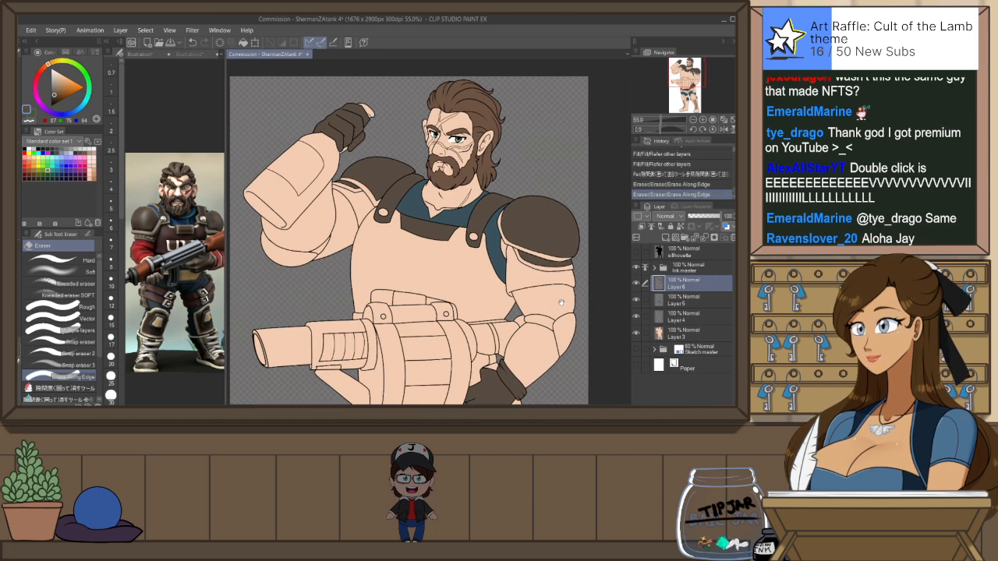
{"action": "left_click_drag", "start_coordinate": [560, 303], "coordinate": [546, 278]}
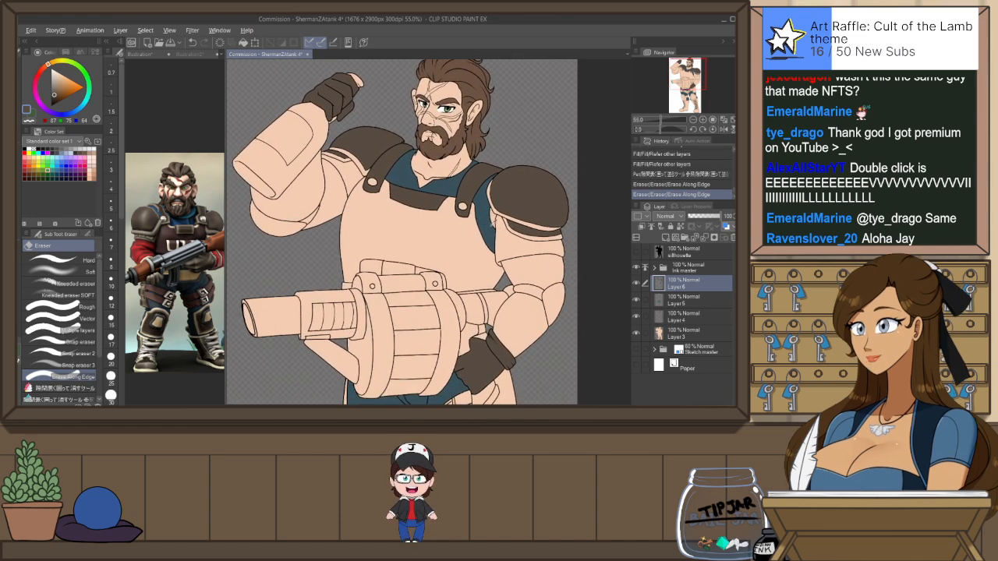
{"action": "left_click", "coordinate": [492, 235], "text": "ctrl+shift"}
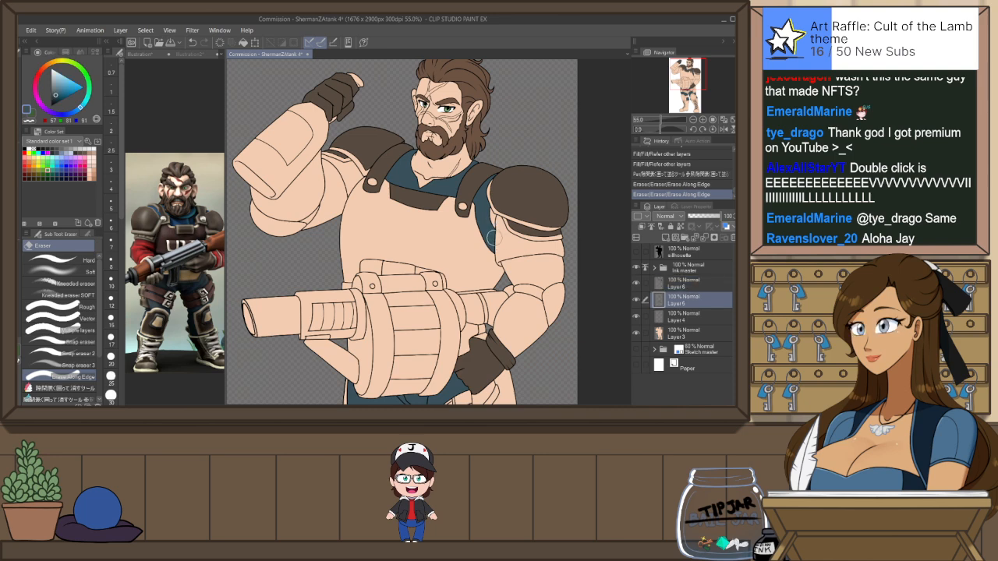
{"action": "key", "text": "g"}
{"action": "left_click", "coordinate": [517, 191]}
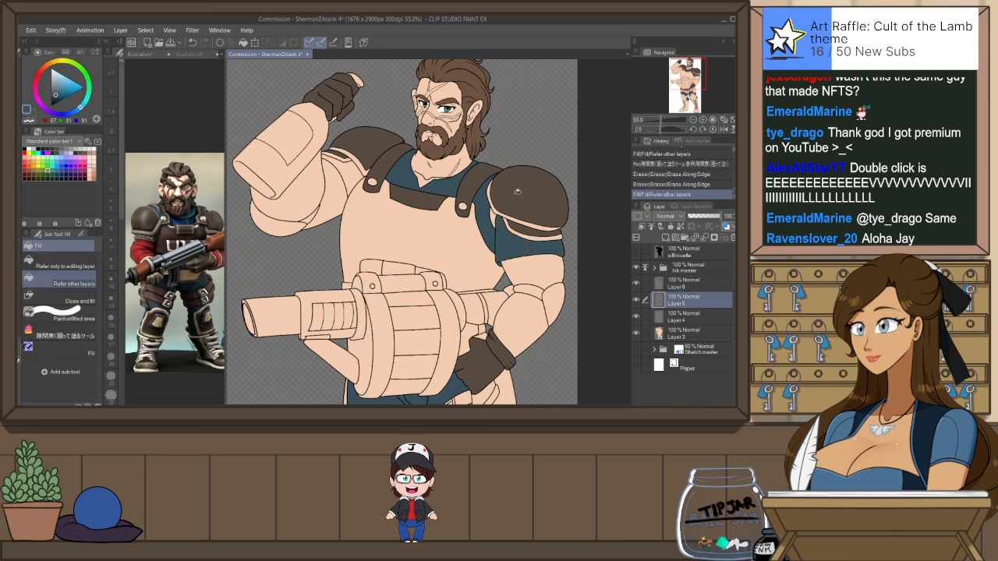
{"action": "left_click", "coordinate": [358, 176]}
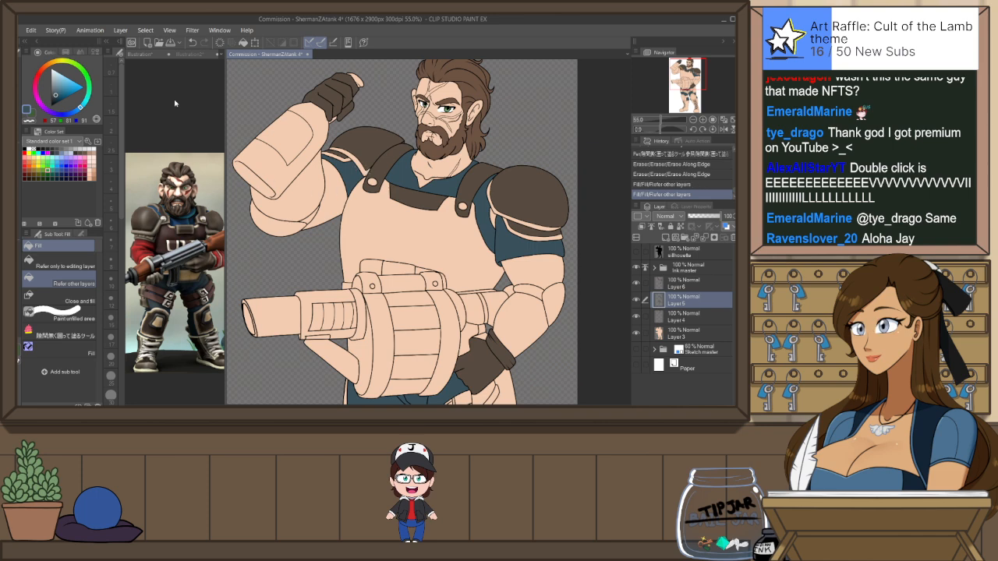
Pick the red from the reference character's sleeve, mute it slightly, and fill the lower sleeve areas of both arms with it
{"action": "left_click", "coordinate": [156, 55]}
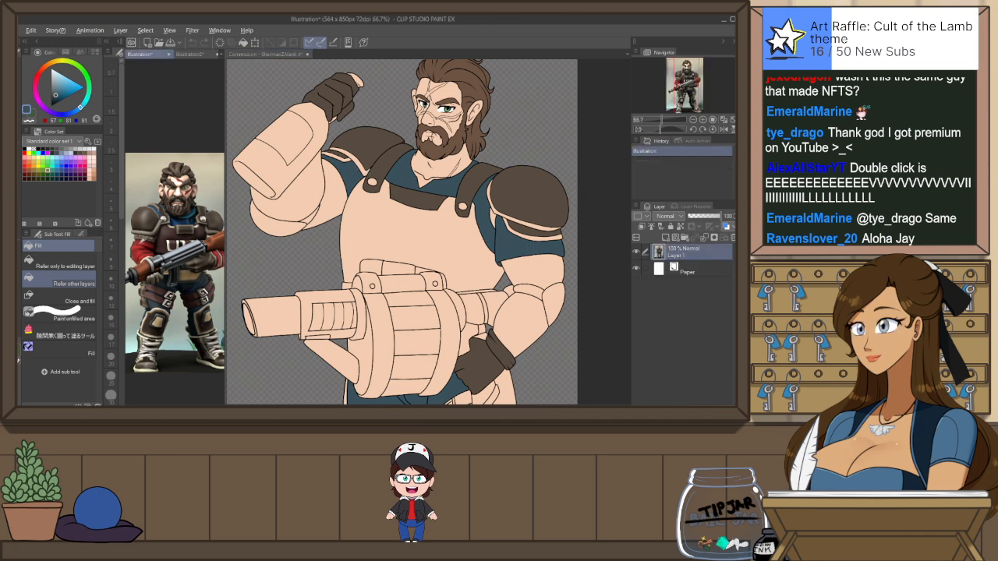
{"action": "left_click", "coordinate": [138, 245], "text": "alt"}
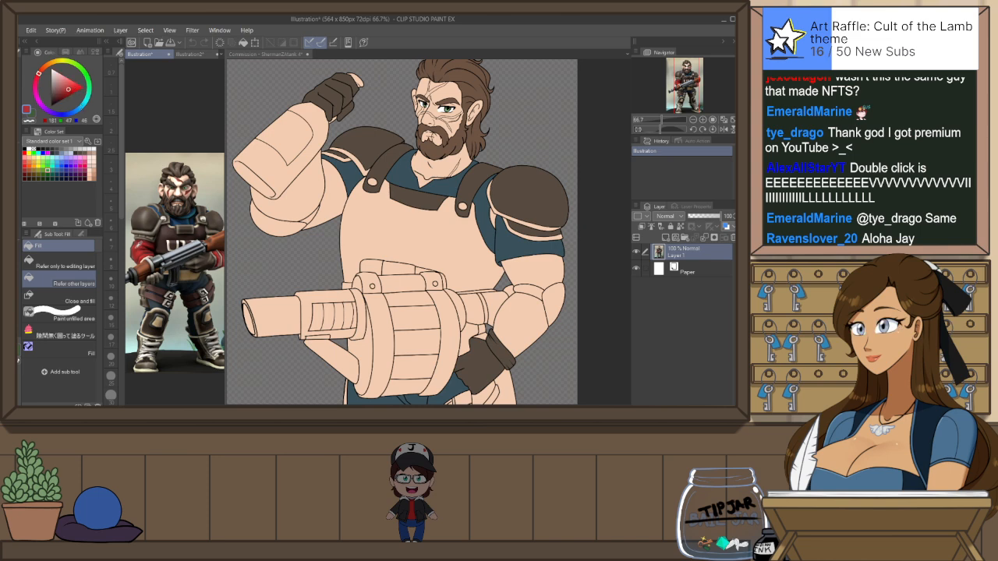
{"action": "left_click", "coordinate": [64, 90]}
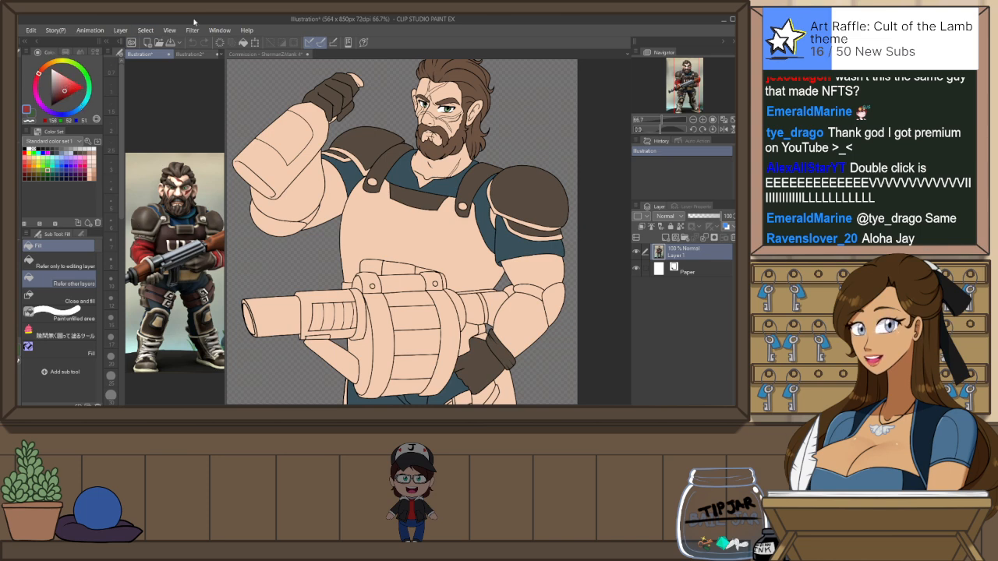
{"action": "left_click", "coordinate": [242, 56]}
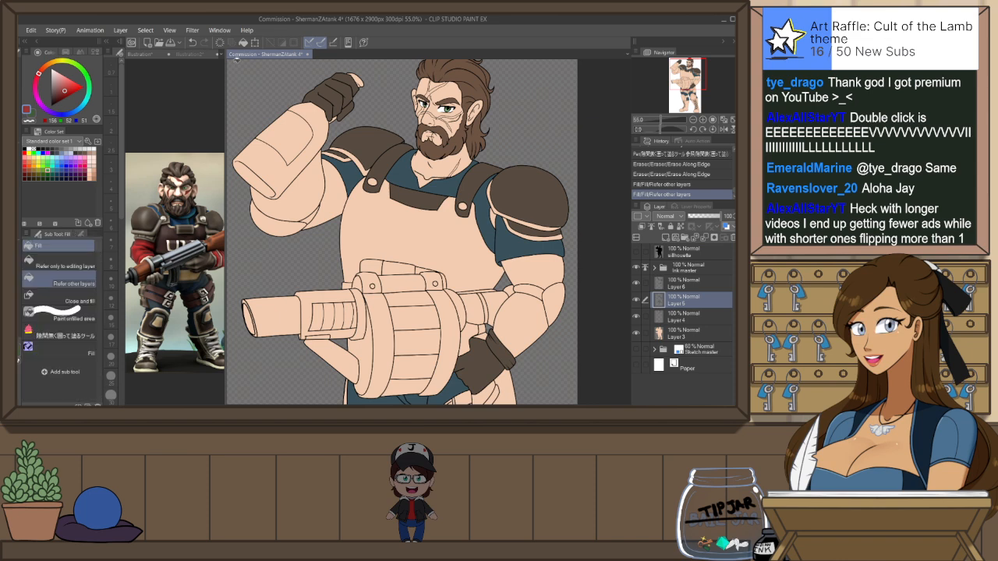
{"action": "left_click", "coordinate": [539, 257]}
{"action": "left_click", "coordinate": [530, 319]}
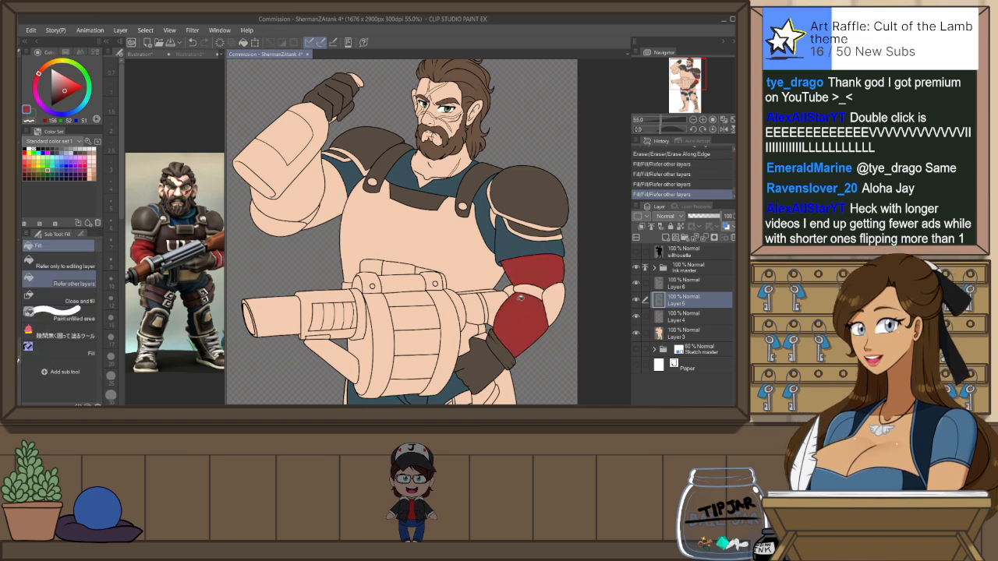
{"action": "left_click", "coordinate": [324, 161]}
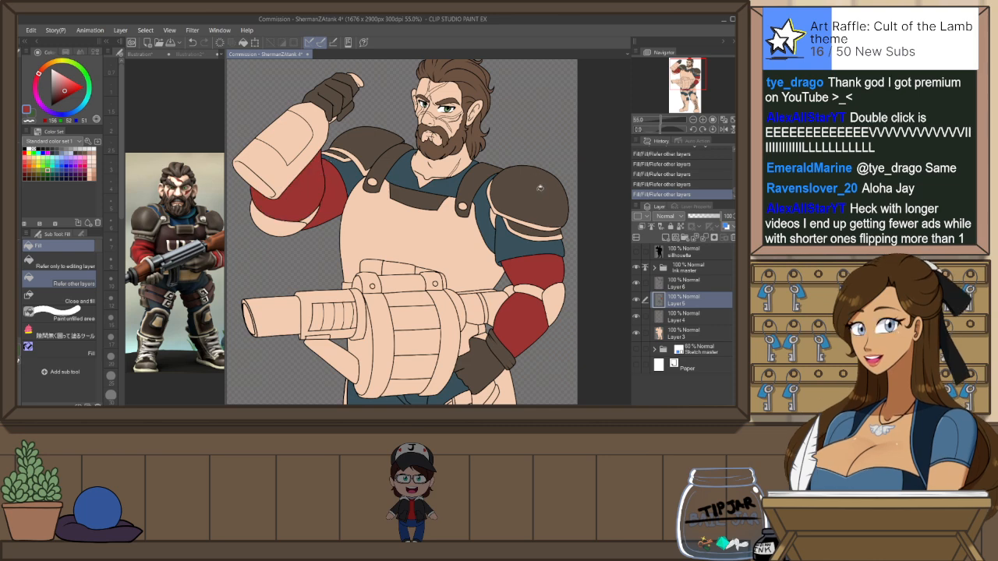
Pick the dark brown from the glove, and fill the inner panels of both knee pads on the brown layer
{"action": "scroll", "coordinate": [587, 266], "scroll_direction": "down", "scroll_amount": 3}
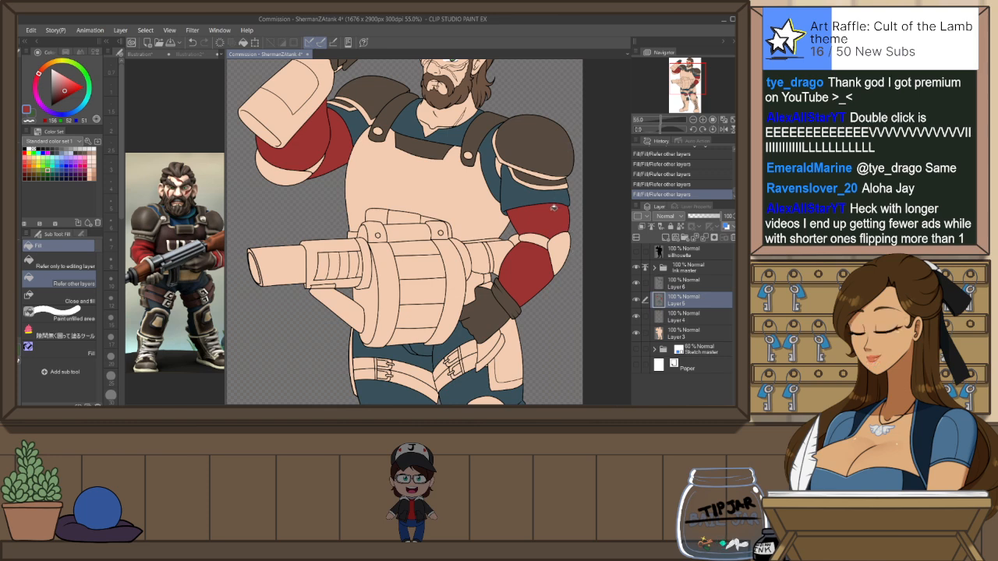
{"action": "left_click_drag", "start_coordinate": [585, 178], "coordinate": [574, 238]}
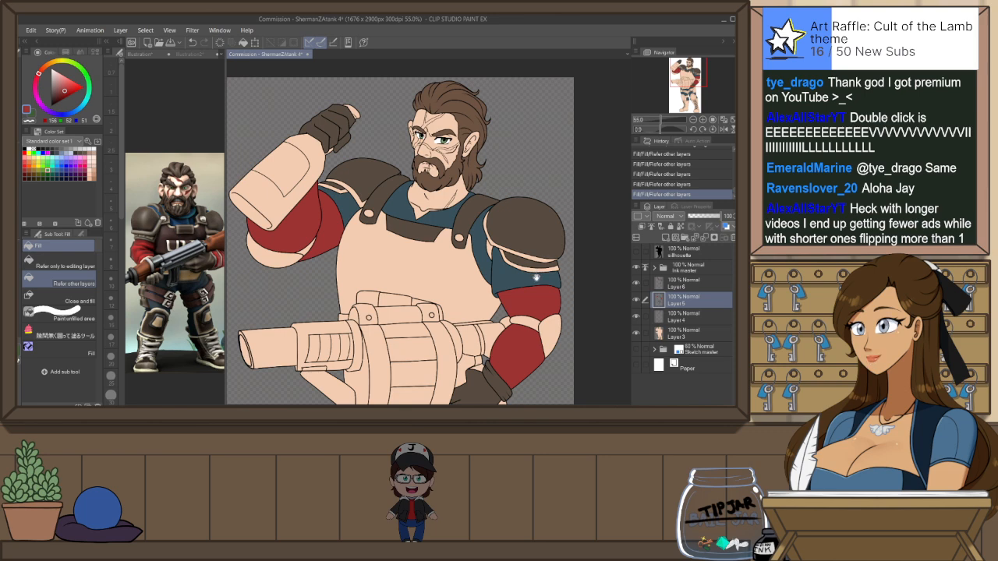
{"action": "scroll", "coordinate": [536, 271], "scroll_direction": "down", "scroll_amount": 3}
{"action": "scroll", "coordinate": [526, 282], "scroll_direction": "down", "scroll_amount": 2}
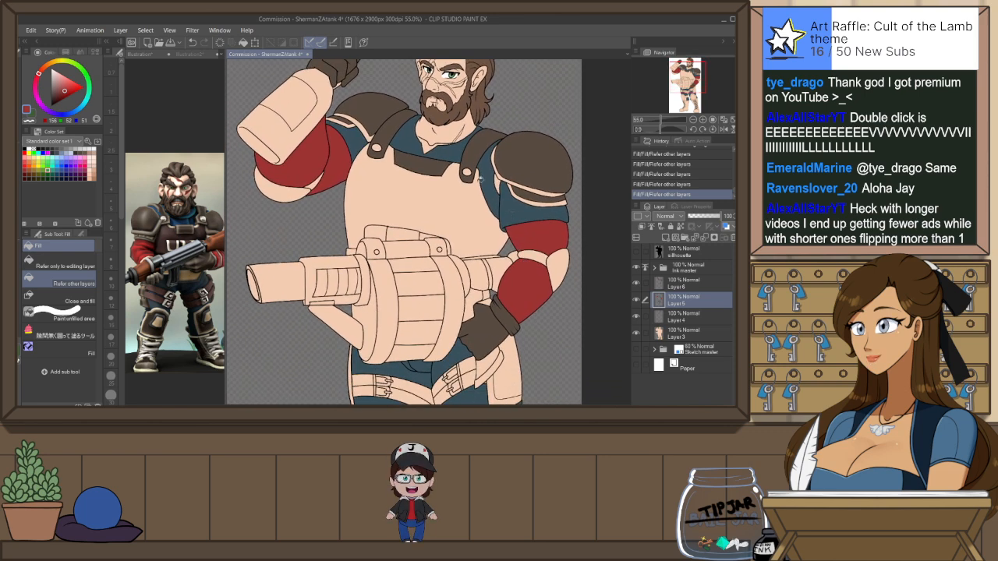
{"action": "scroll", "coordinate": [465, 290], "scroll_direction": "down", "scroll_amount": 2}
{"action": "scroll", "coordinate": [466, 290], "scroll_direction": "down", "scroll_amount": 5}
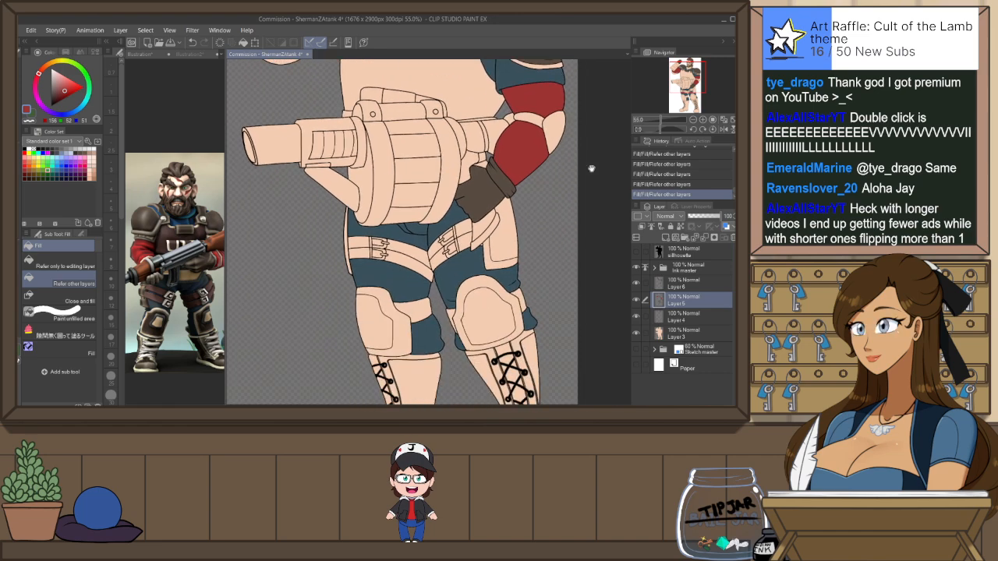
{"action": "key", "text": "alt+bracketright"}
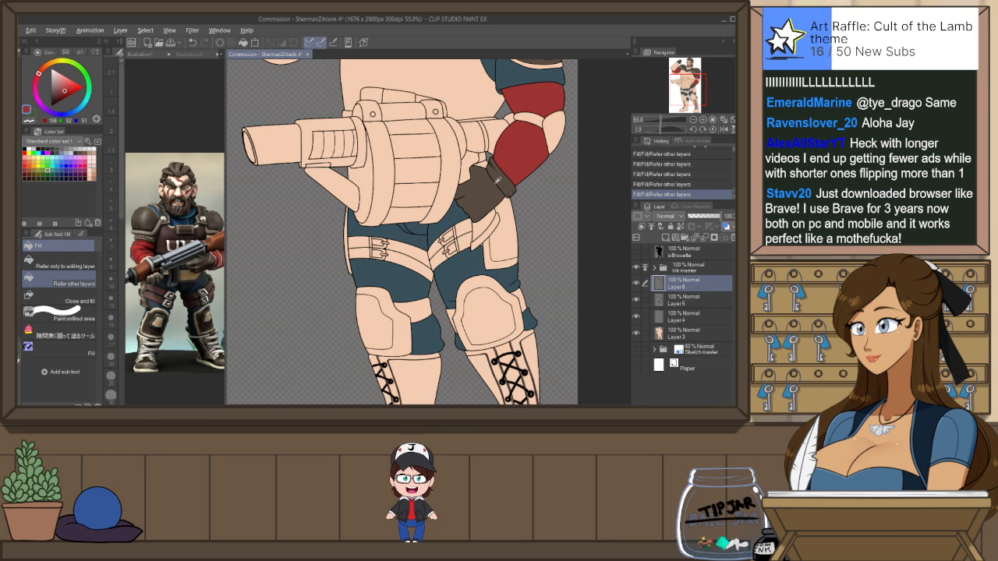
{"action": "left_click", "coordinate": [496, 181], "text": "alt"}
{"action": "key", "text": "g"}
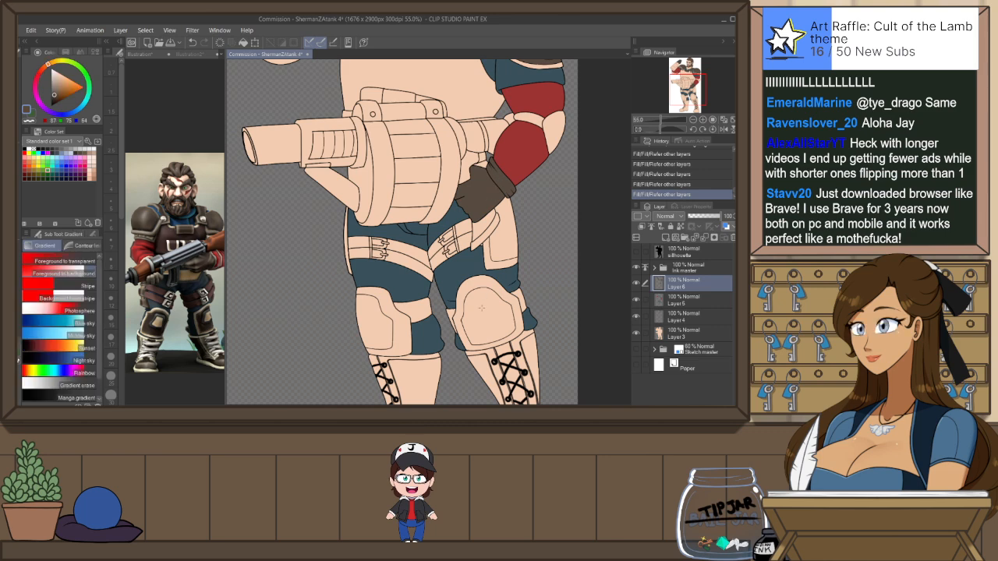
{"action": "key", "text": "g"}
{"action": "left_click", "coordinate": [483, 305]}
{"action": "left_click", "coordinate": [376, 320]}
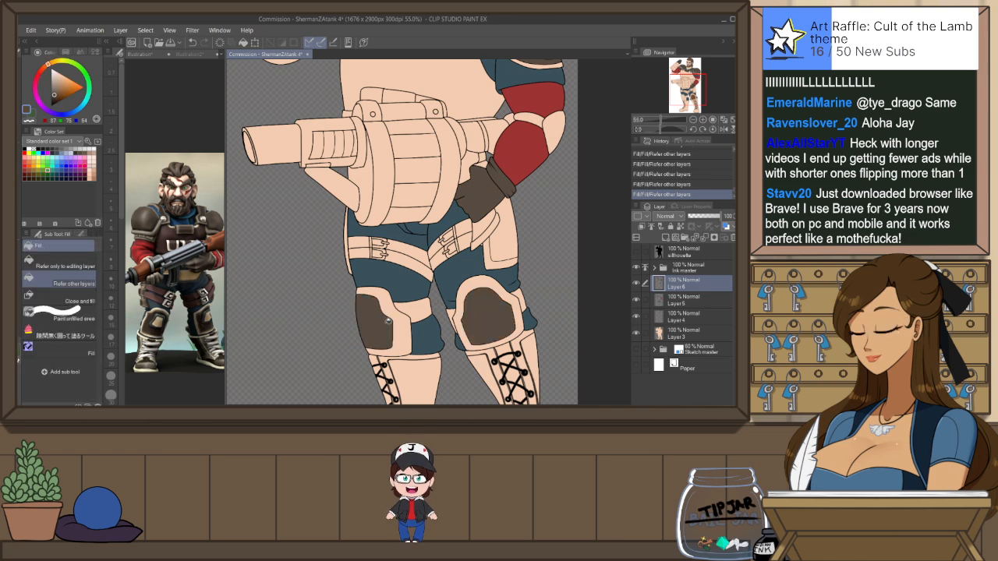
{"action": "left_click", "coordinate": [410, 371]}
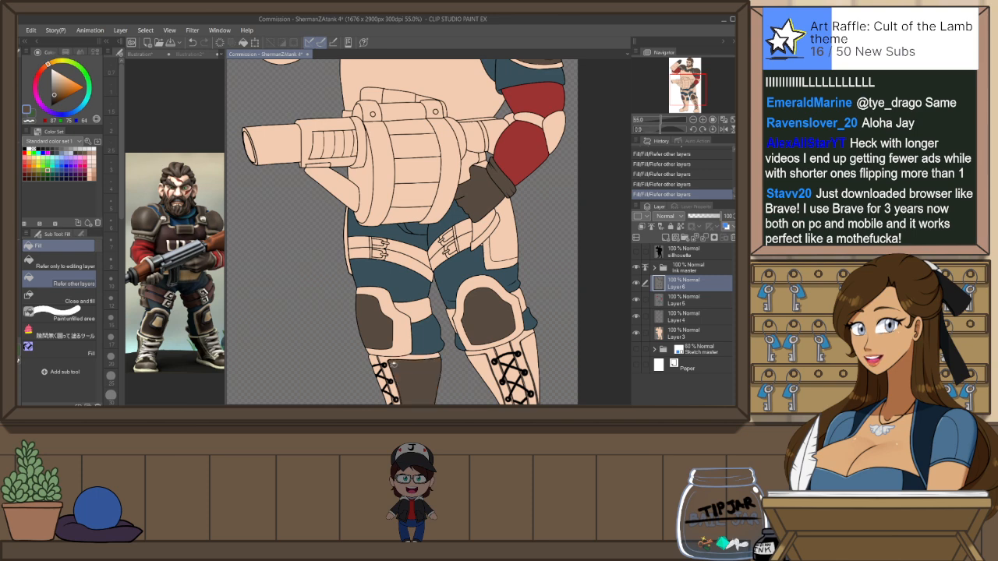
{"action": "scroll", "coordinate": [436, 370], "scroll_direction": "down", "scroll_amount": 2}
{"action": "key", "text": "ctrl+z"}
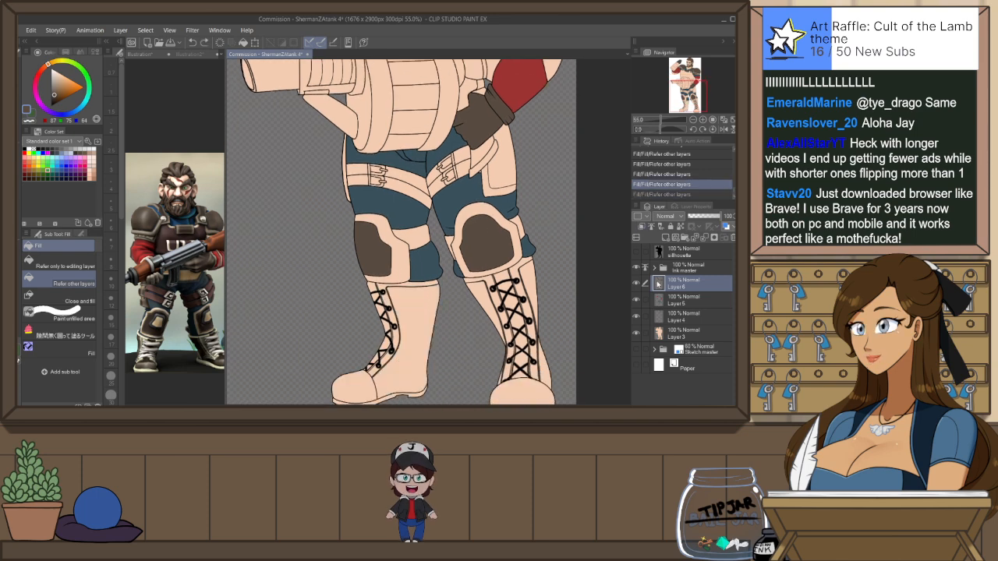
Hide the boot lacing inks, and fill both boots and their toe caps with the dark brown, closing the leftover gaps
{"action": "left_click", "coordinate": [653, 268]}
{"action": "left_click", "coordinate": [654, 268]}
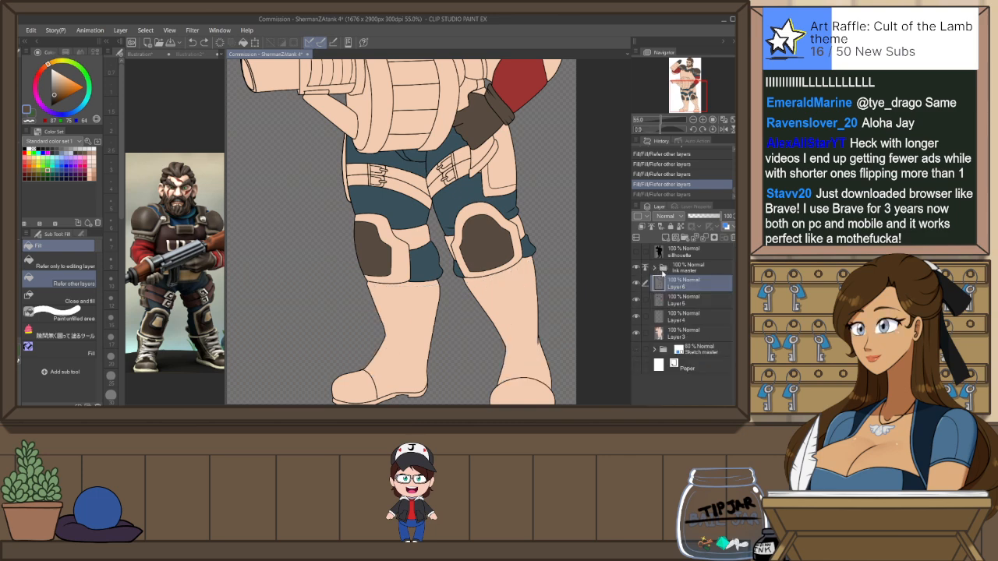
{"action": "left_click", "coordinate": [408, 332]}
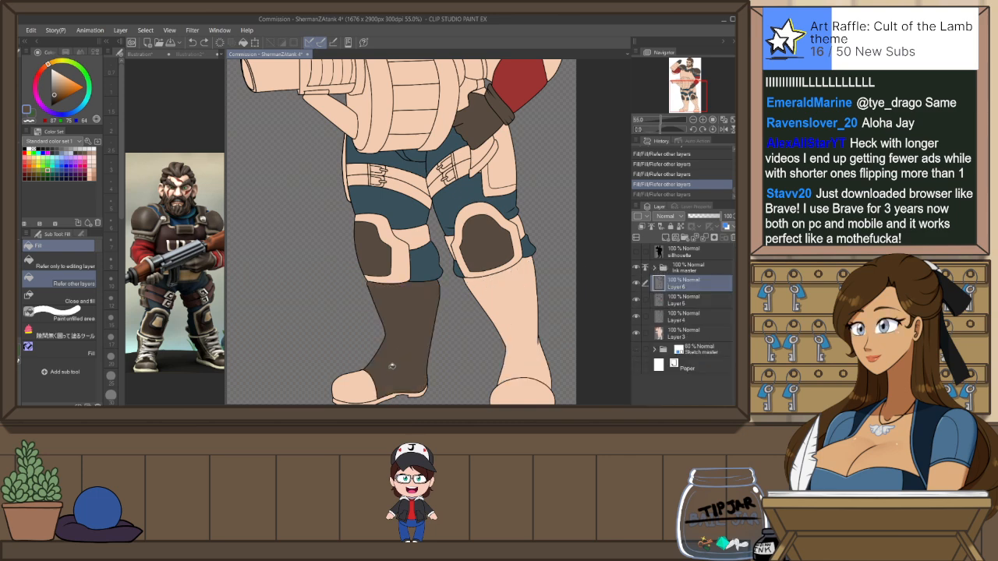
{"action": "left_click", "coordinate": [375, 382]}
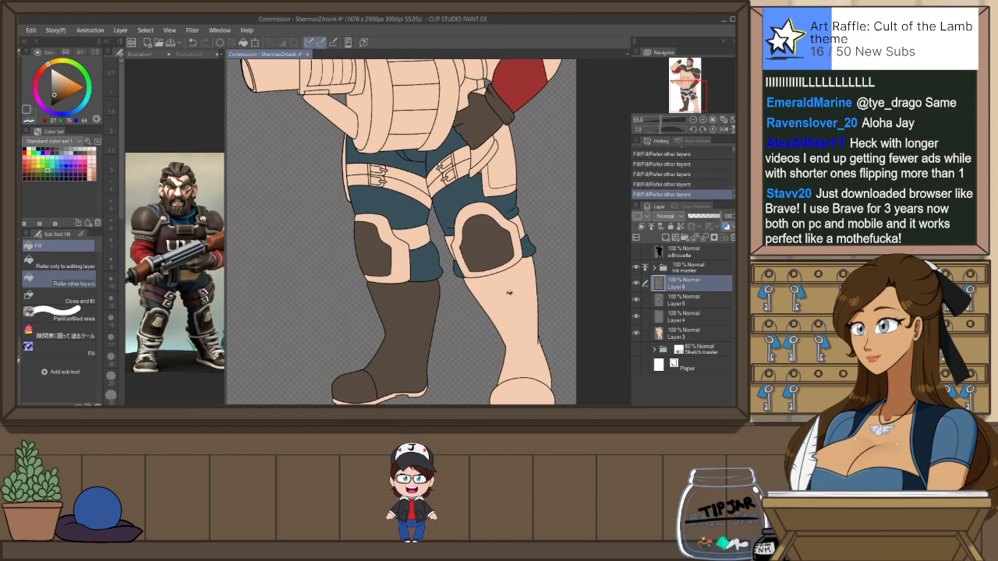
{"action": "left_click", "coordinate": [523, 369]}
{"action": "left_click", "coordinate": [522, 389]}
{"action": "key", "text": "p"}
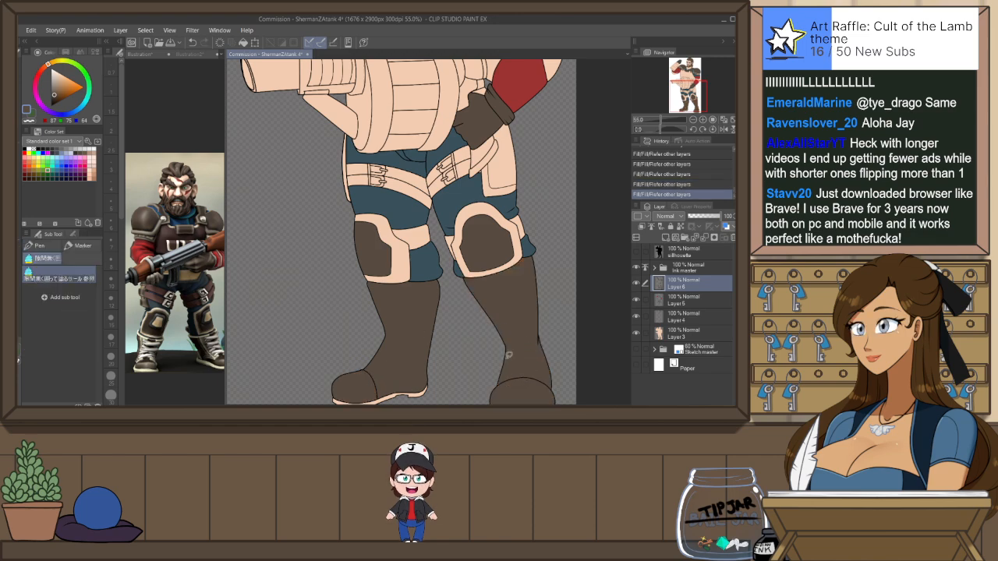
{"action": "mouse_move", "coordinate": [538, 388]}
{"action": "left_mouse_down"}
{"action": "mouse_move", "coordinate": [499, 382]}
{"action": "mouse_move", "coordinate": [555, 394]}
{"action": "left_mouse_up"}
{"action": "left_click_drag", "start_coordinate": [386, 360], "coordinate": [352, 382]}
Fill the pouch on the outer thigh and the narrow piece behind the opposite hip with the dark brown
{"action": "scroll", "coordinate": [444, 350], "scroll_direction": "up", "scroll_amount": 5}
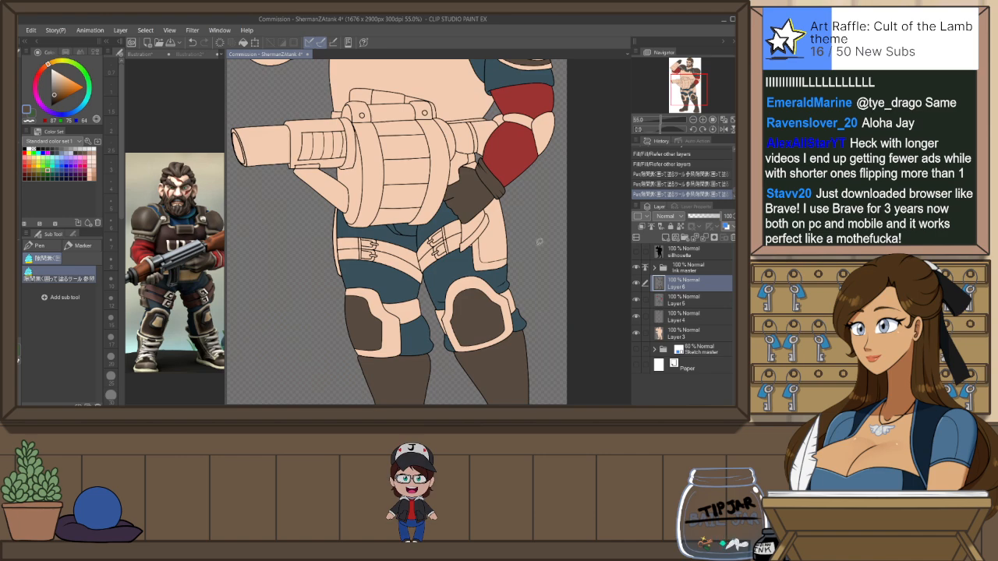
{"action": "scroll", "coordinate": [549, 289], "scroll_direction": "up", "scroll_amount": 2}
{"action": "key", "text": "g"}
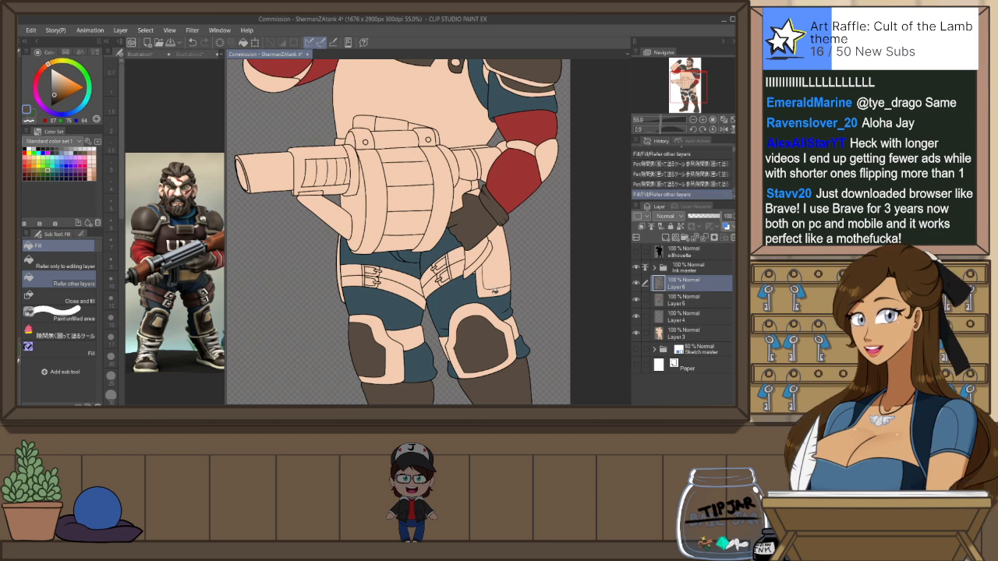
{"action": "left_click", "coordinate": [495, 290]}
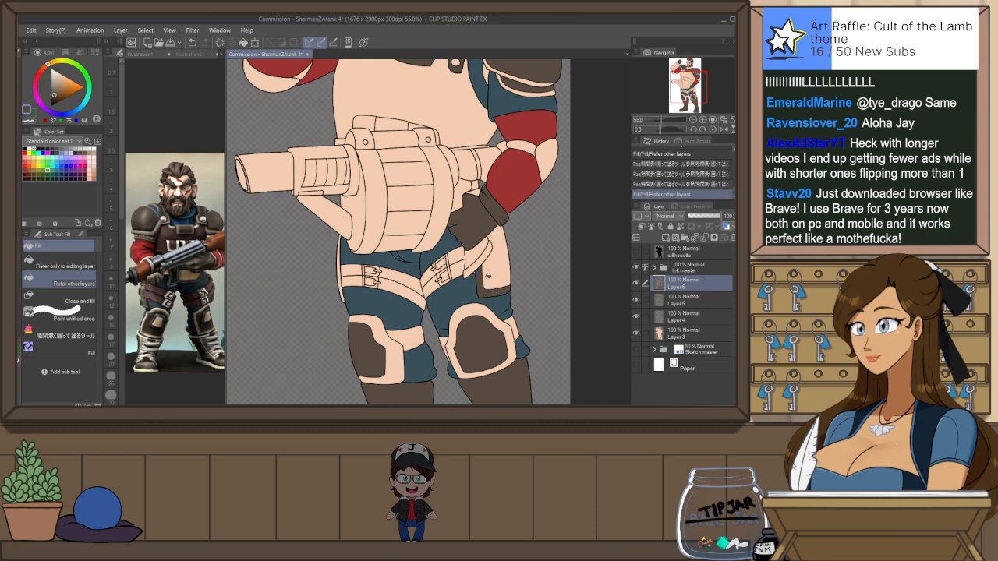
{"action": "scroll", "coordinate": [406, 232], "scroll_direction": "up", "scroll_amount": 2}
{"action": "left_click", "coordinate": [353, 318]}
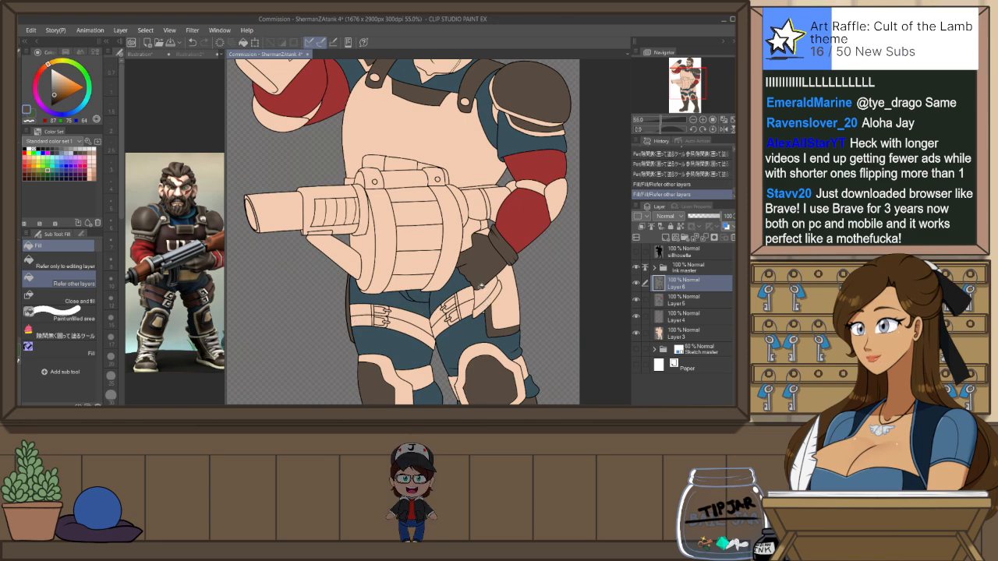
Add a new raster layer above the brown layer, and fill both elbow pads with the dark brown on the brown layer
{"action": "scroll", "coordinate": [480, 306], "scroll_direction": "up", "scroll_amount": 2}
{"action": "scroll", "coordinate": [479, 306], "scroll_direction": "up", "scroll_amount": 2}
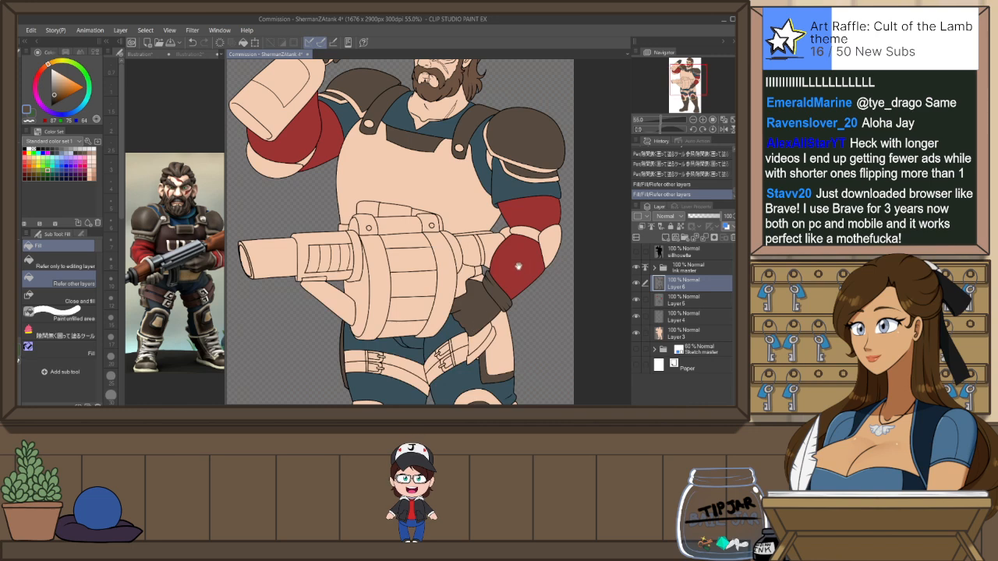
{"action": "scroll", "coordinate": [516, 282], "scroll_direction": "up", "scroll_amount": 2}
{"action": "scroll", "coordinate": [516, 283], "scroll_direction": "up", "scroll_amount": 1}
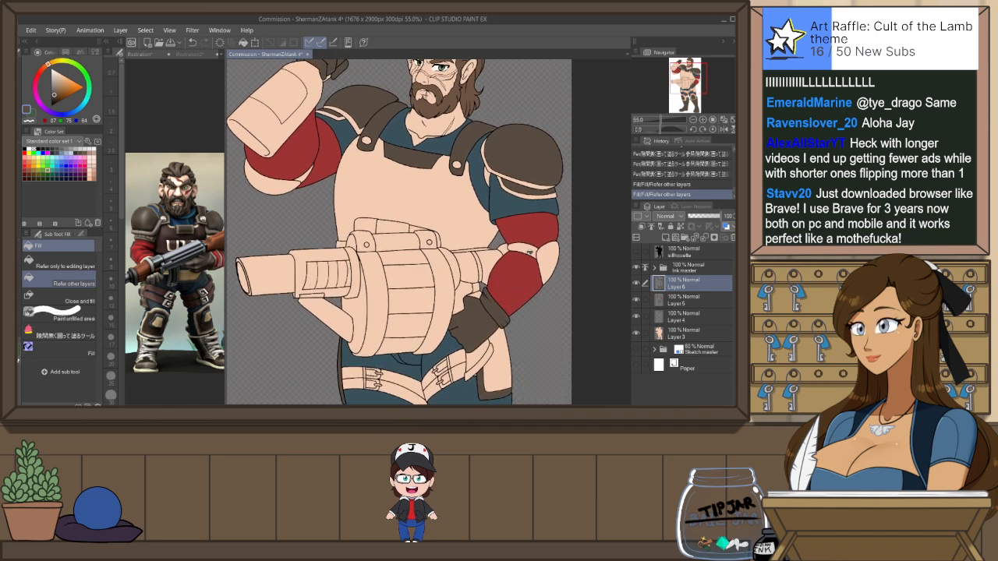
{"action": "scroll", "coordinate": [535, 233], "scroll_direction": "up", "scroll_amount": 5}
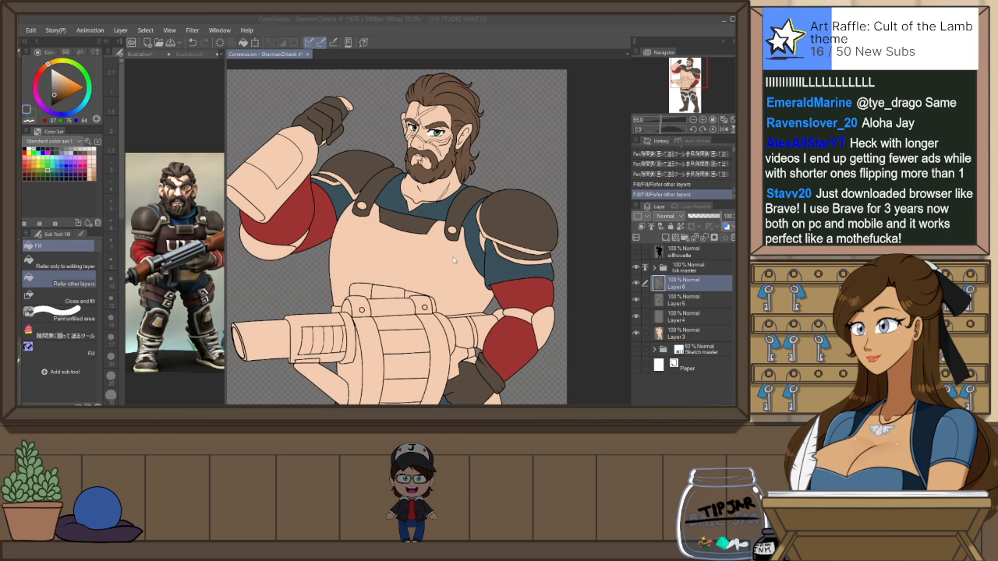
{"action": "key", "text": "ctrl+shift+n"}
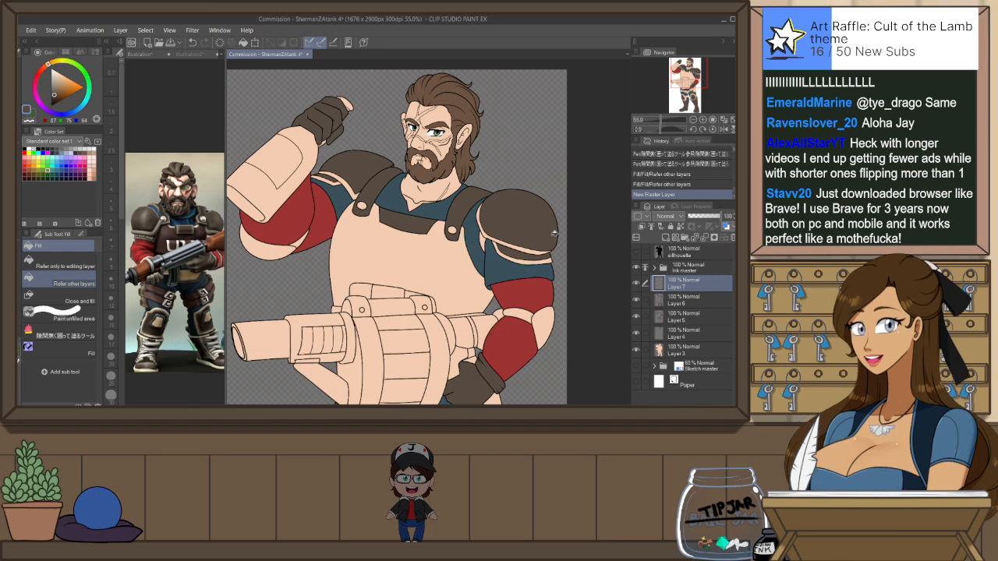
{"action": "left_click", "coordinate": [687, 304]}
{"action": "left_click", "coordinate": [541, 305]}
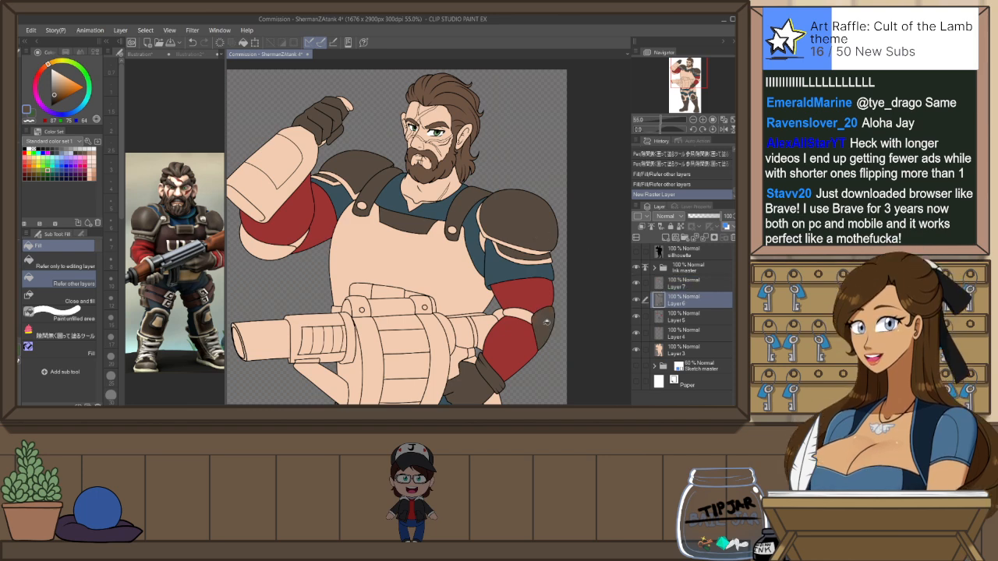
{"action": "left_click", "coordinate": [286, 247]}
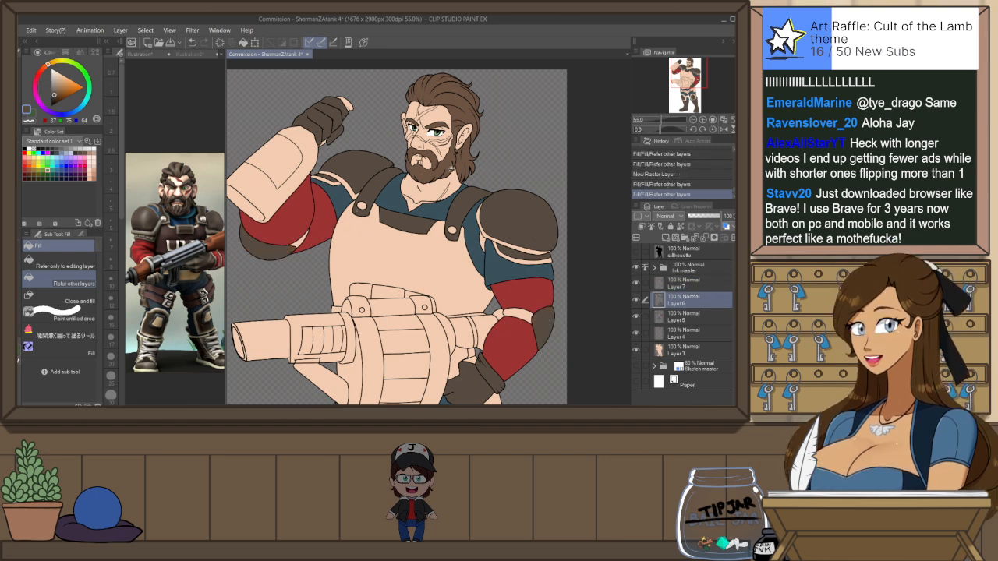
On the new layer, fill the vest front and the lower shoulder-pad bands with the deep reddish brown picked from the reference
{"action": "left_click", "coordinate": [683, 285]}
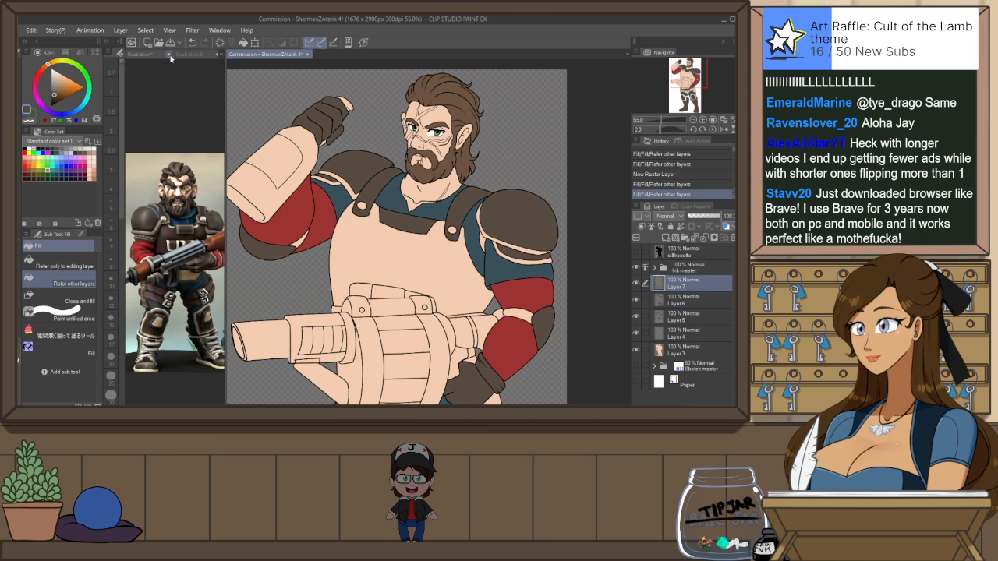
{"action": "left_click", "coordinate": [169, 55]}
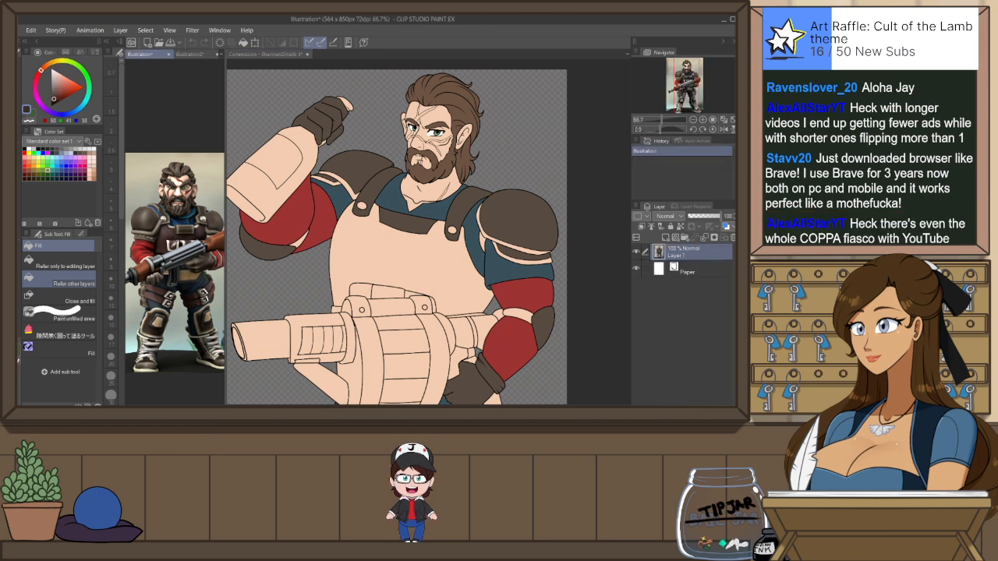
{"action": "left_click", "coordinate": [290, 54]}
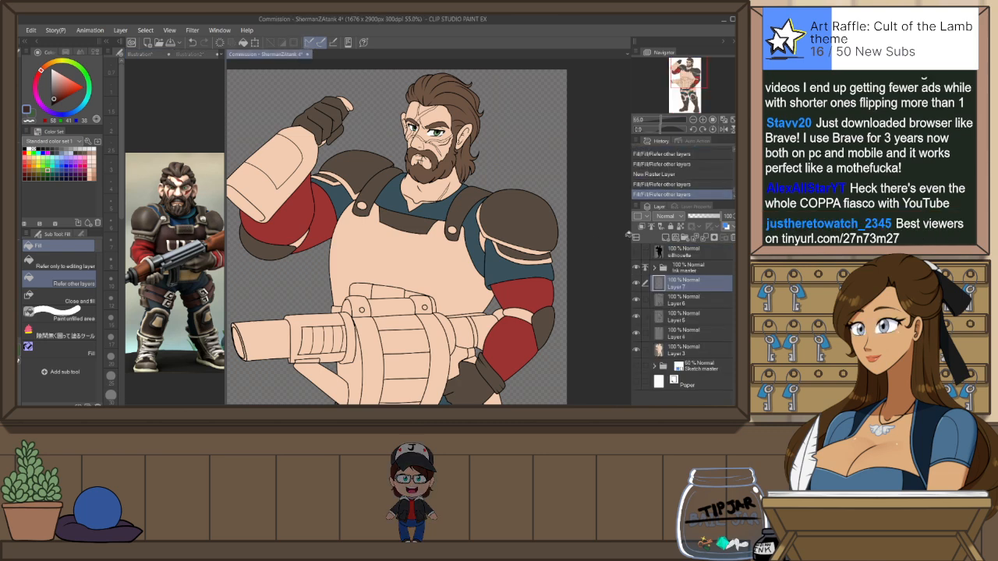
{"action": "left_click", "coordinate": [447, 278]}
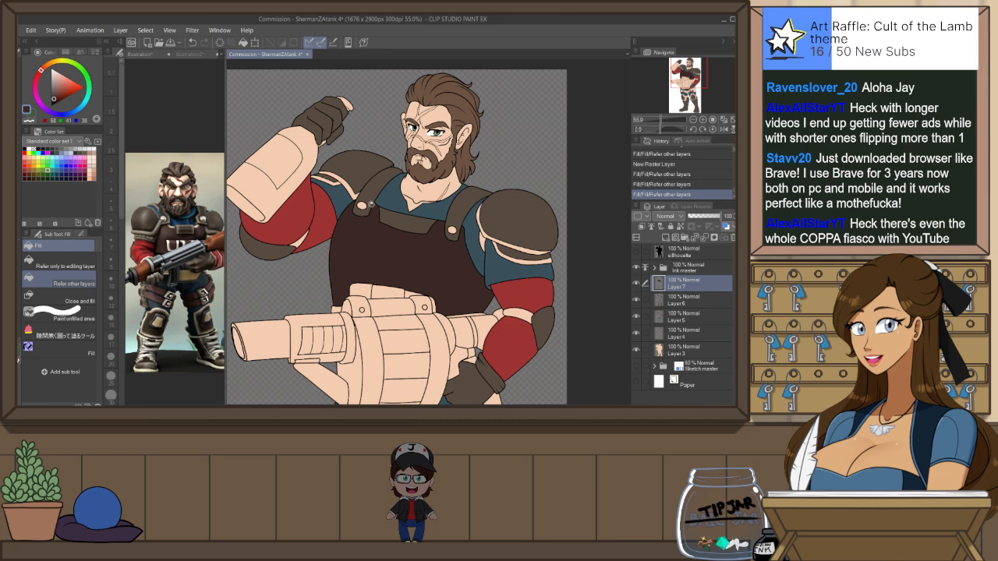
{"action": "left_click", "coordinate": [343, 183]}
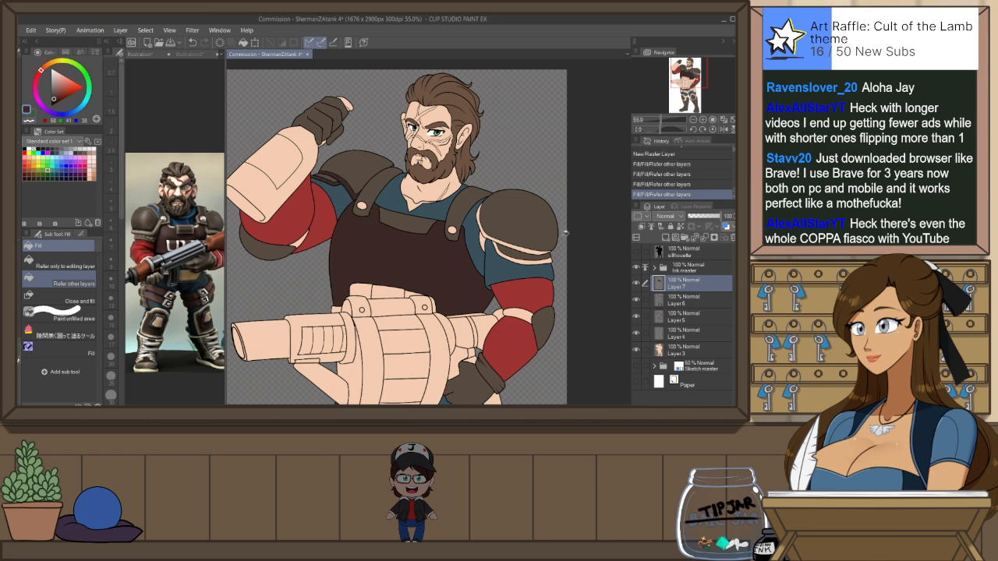
{"action": "left_click", "coordinate": [484, 236]}
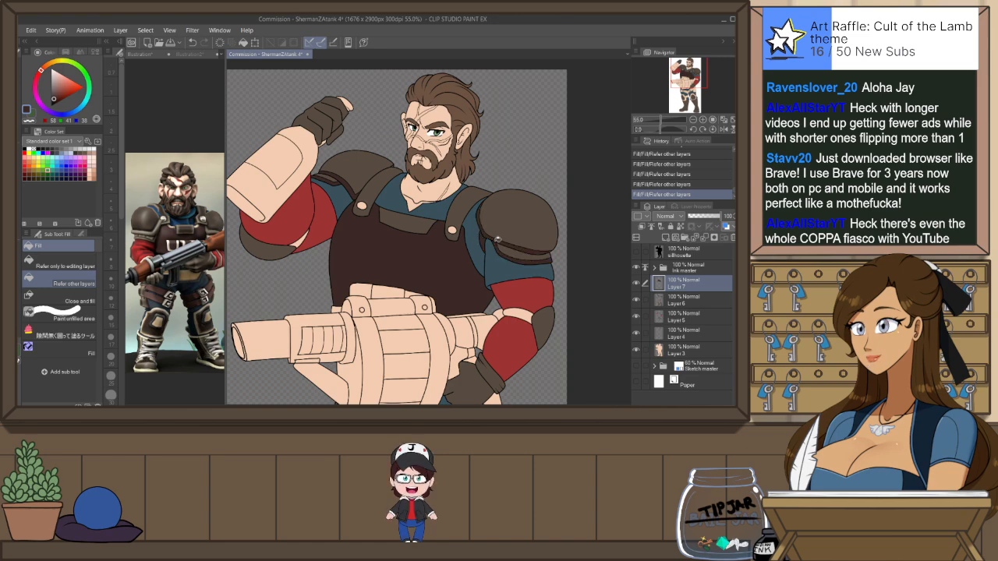
Fill the belts around both thighs and the strap beside the knee pad with the deep reddish brown
{"action": "scroll", "coordinate": [454, 215], "scroll_direction": "down", "scroll_amount": 3}
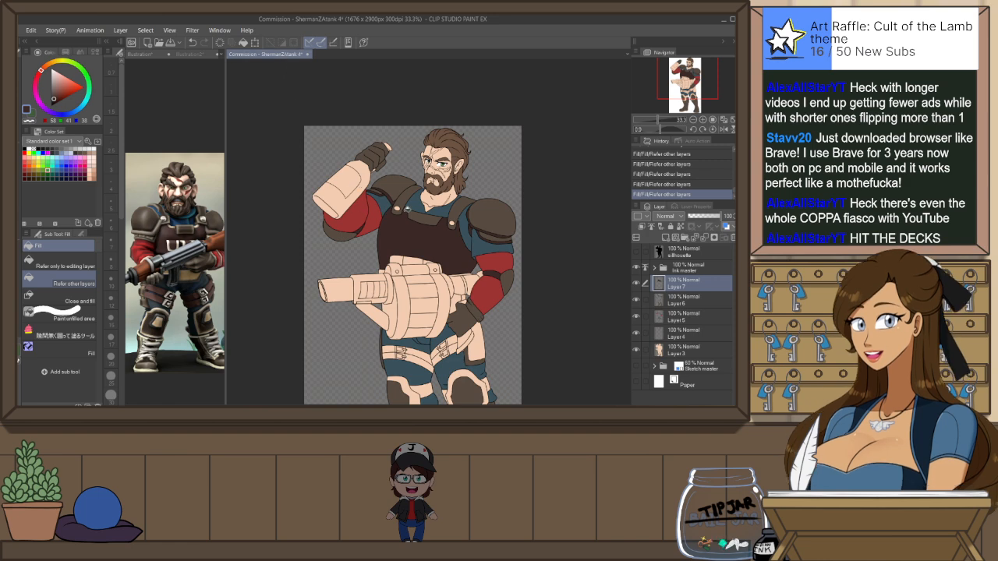
{"action": "left_click_drag", "start_coordinate": [527, 300], "coordinate": [518, 238]}
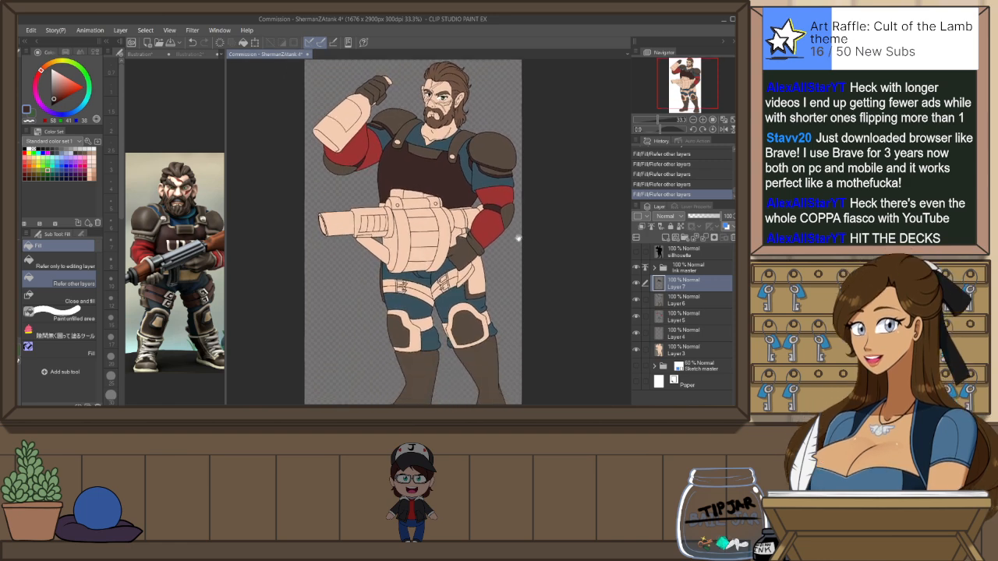
{"action": "scroll", "coordinate": [448, 269], "scroll_direction": "up", "scroll_amount": 2}
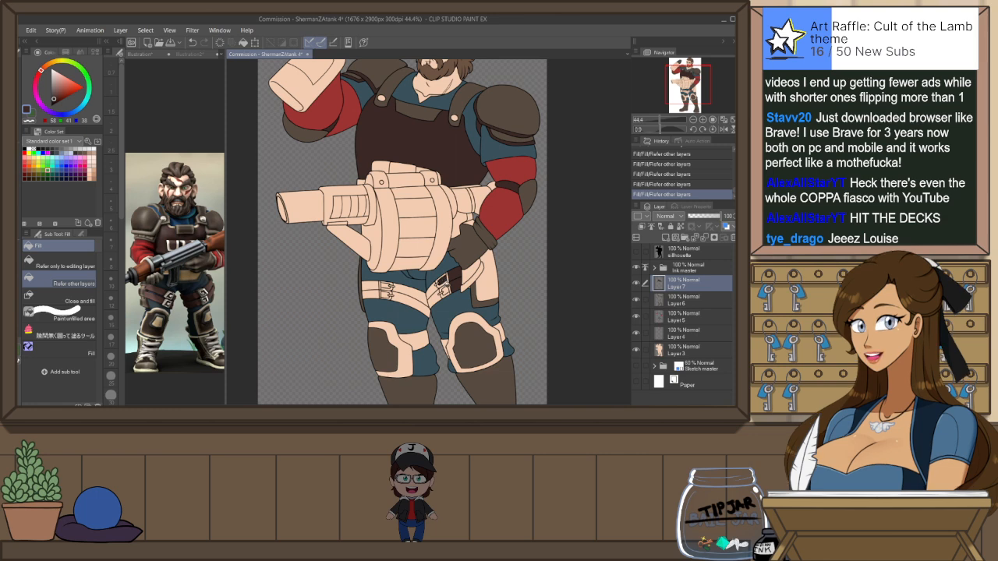
{"action": "left_click", "coordinate": [439, 290]}
{"action": "scroll", "coordinate": [471, 287], "scroll_direction": "up", "scroll_amount": 2}
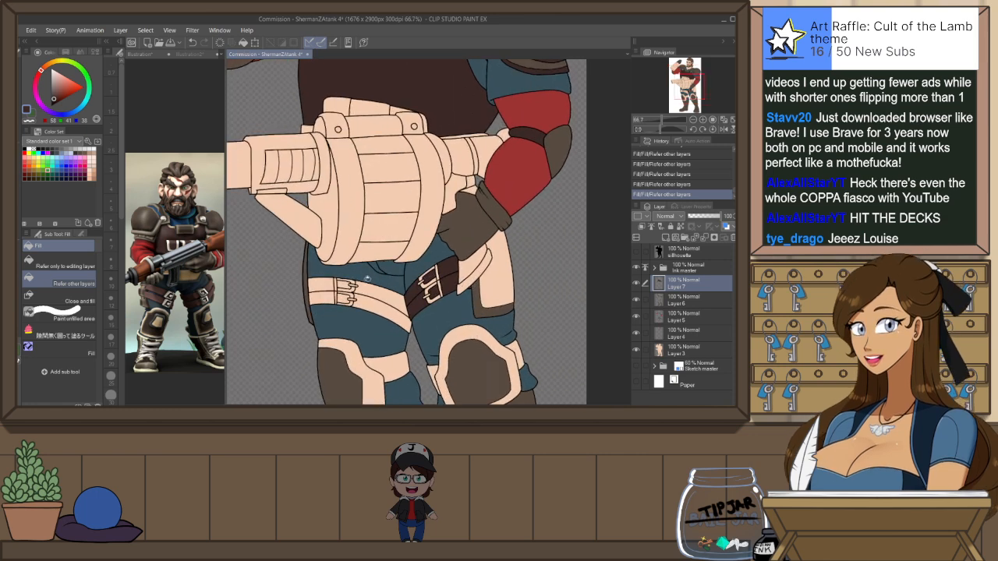
{"action": "left_click", "coordinate": [366, 287]}
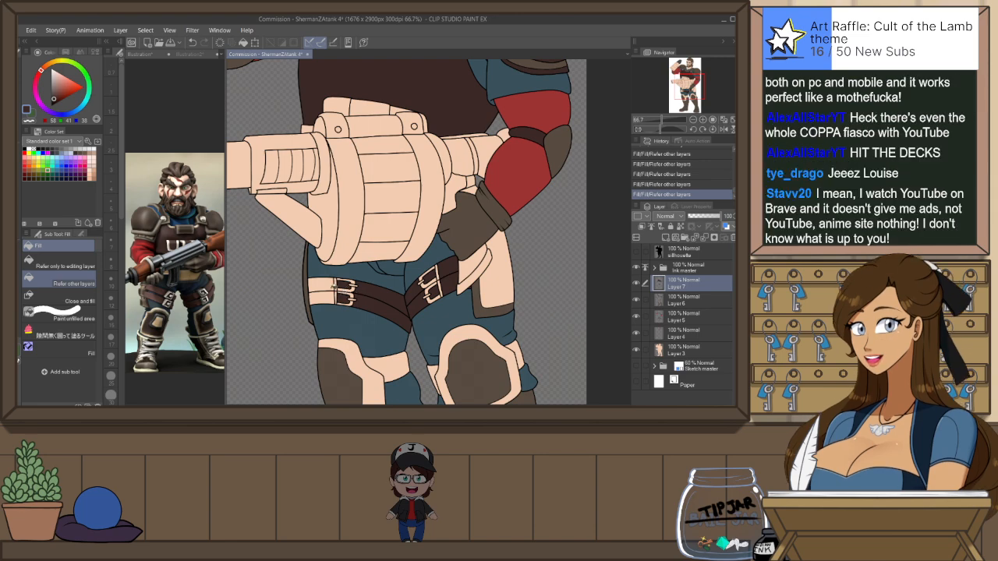
{"action": "left_click", "coordinate": [330, 291]}
{"action": "scroll", "coordinate": [383, 307], "scroll_direction": "down", "scroll_amount": 3}
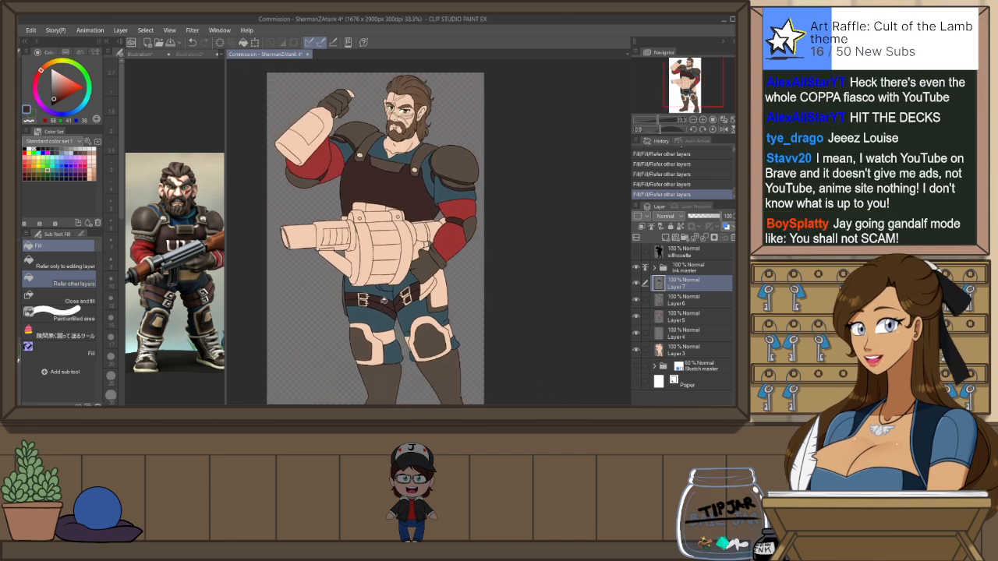
{"action": "left_click", "coordinate": [393, 338]}
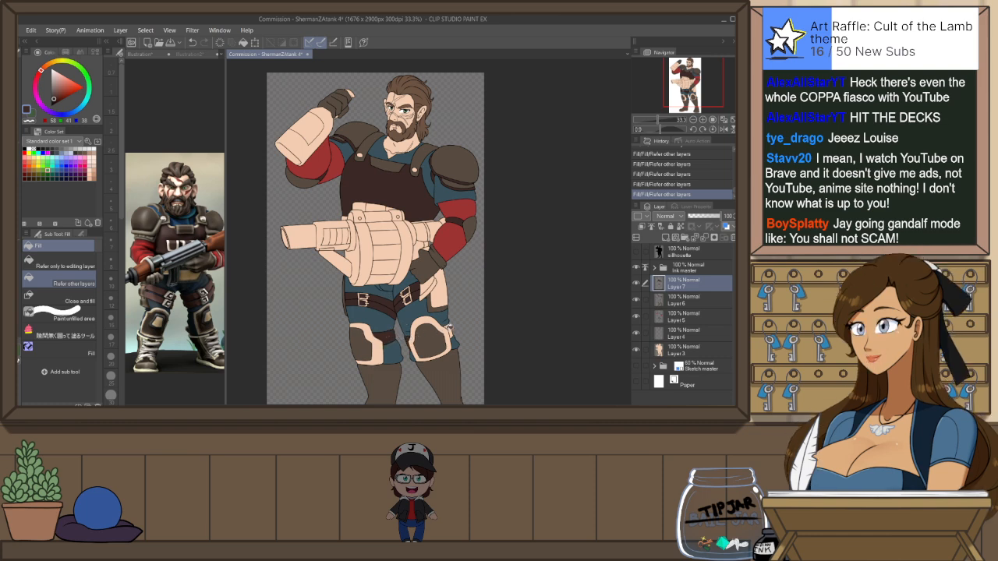
{"action": "left_click_drag", "start_coordinate": [453, 370], "coordinate": [447, 393]}
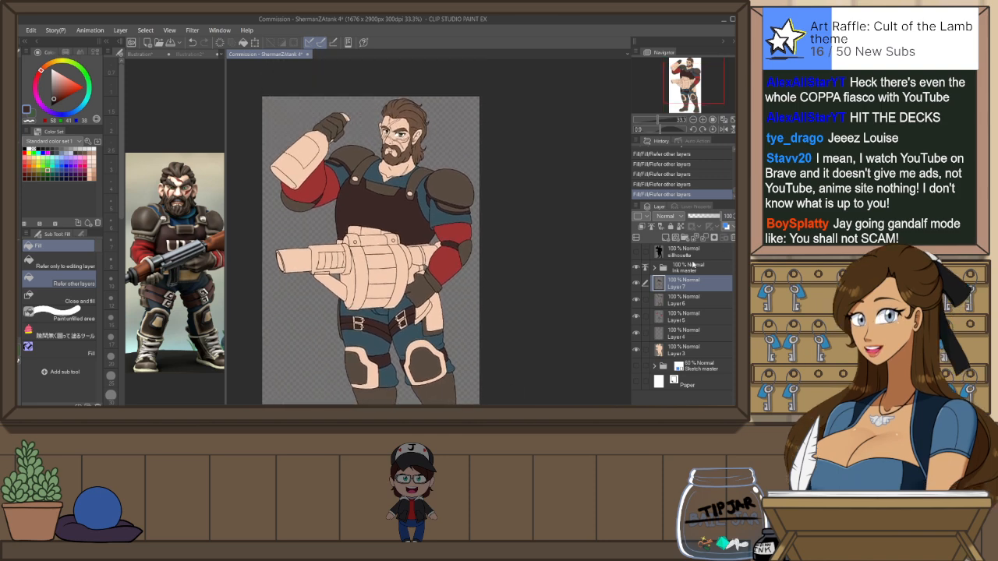
Replace the silhouette layer's content with a solid black fill, and set the layer's blending mode to Color
{"action": "left_click", "coordinate": [692, 257]}
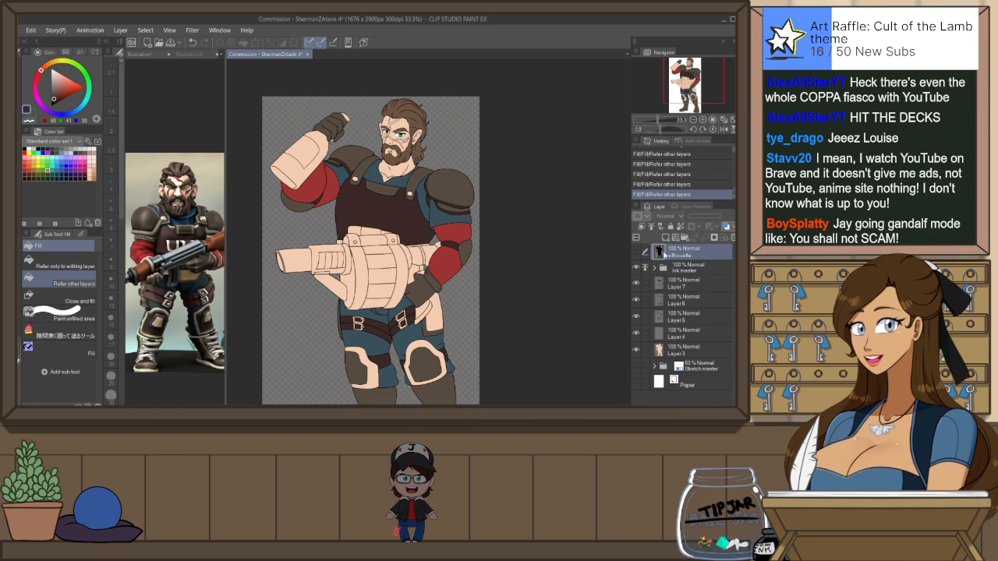
{"action": "left_click", "coordinate": [643, 252]}
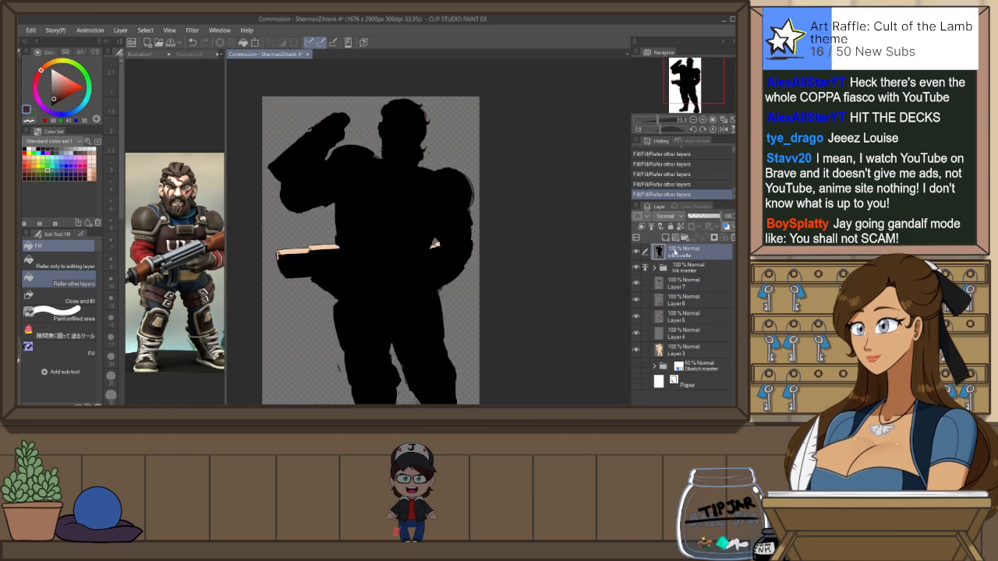
{"action": "key", "text": "ctrl+a"}
{"action": "key", "text": "ctrl+x"}
{"action": "key", "text": "ctrl+d"}
{"action": "left_click", "coordinate": [209, 193], "text": "alt"}
{"action": "left_click_drag", "start_coordinate": [57, 95], "coordinate": [45, 121]}
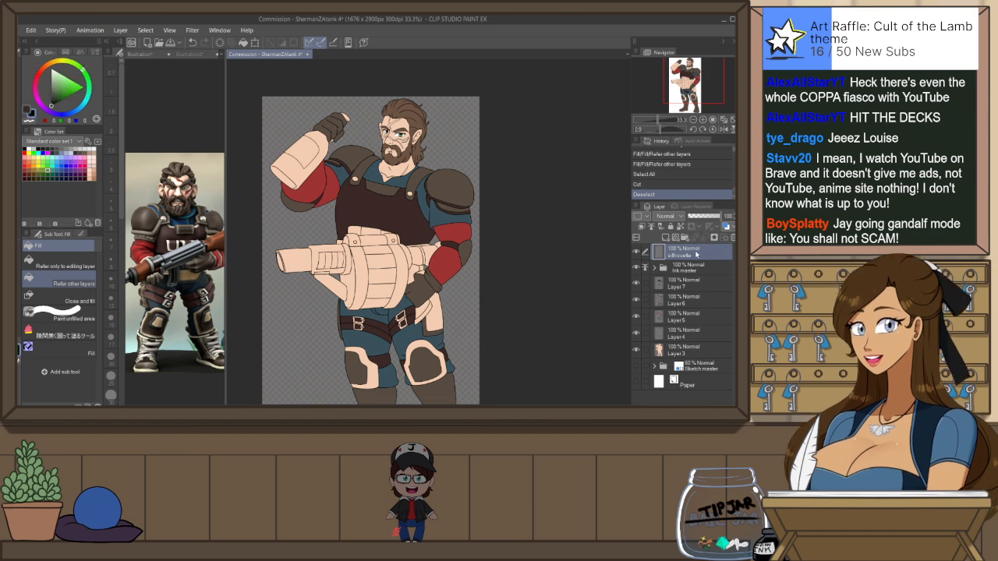
{"action": "key", "text": "alt+BackSpace"}
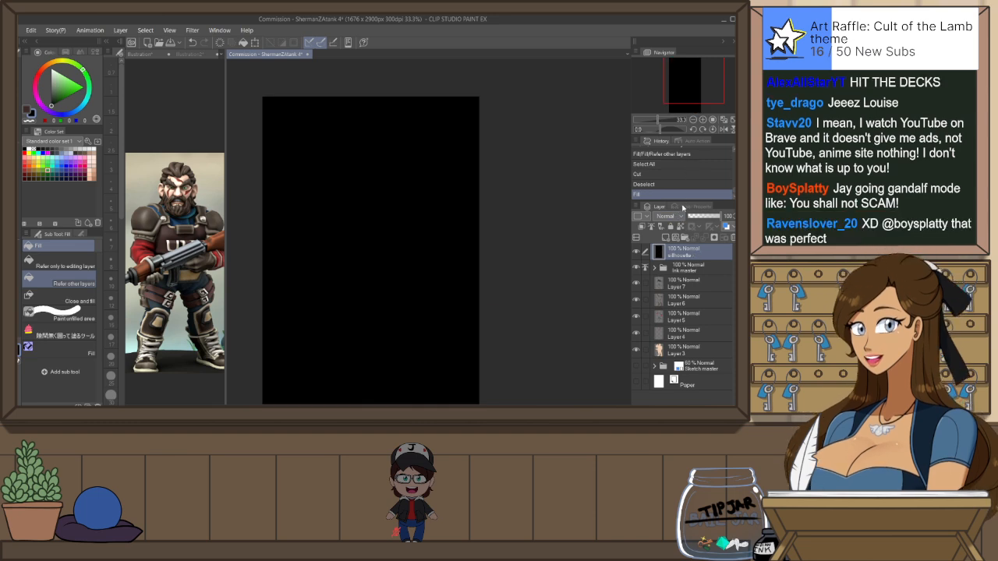
{"action": "left_click", "coordinate": [678, 198]}
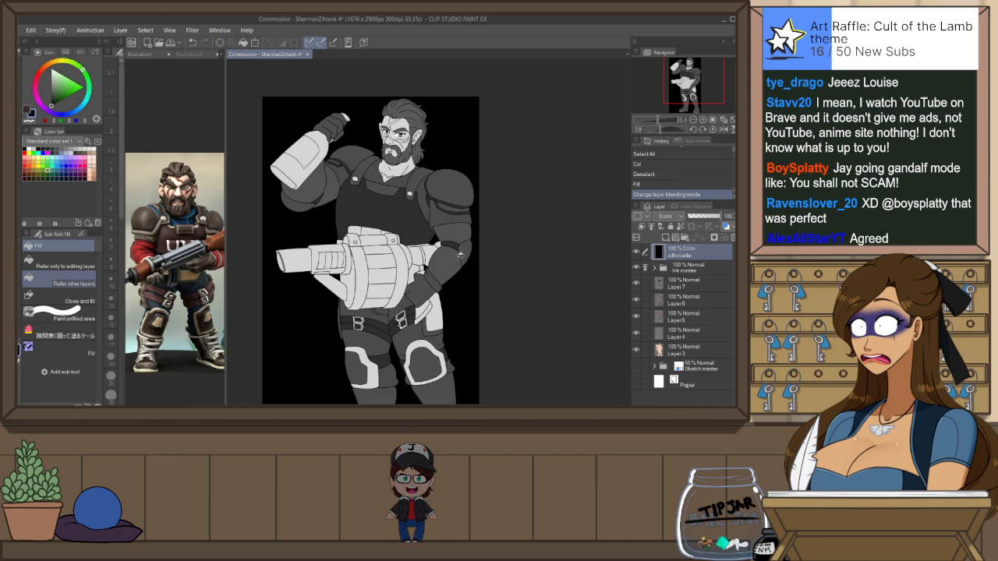
Show the white paper layer, and toggle the black Color layer to compare the flats in greyscale and full colour
{"action": "scroll", "coordinate": [457, 255], "scroll_direction": "down", "scroll_amount": 2}
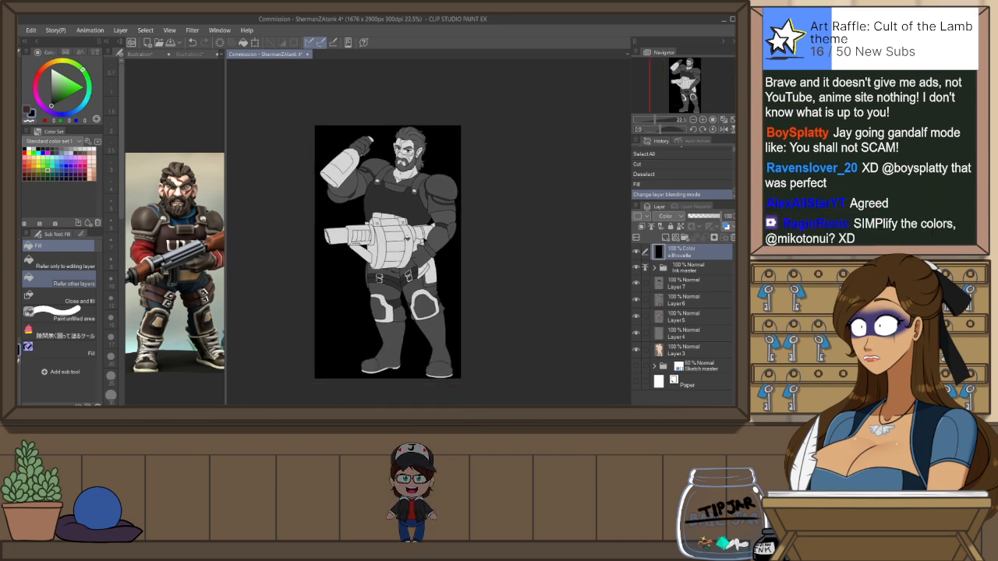
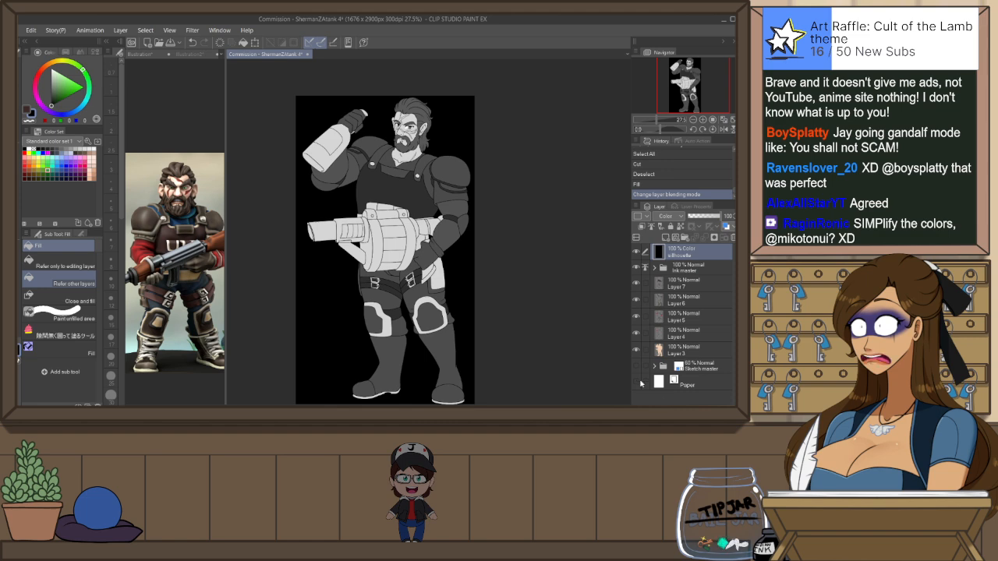
{"action": "left_click", "coordinate": [637, 382]}
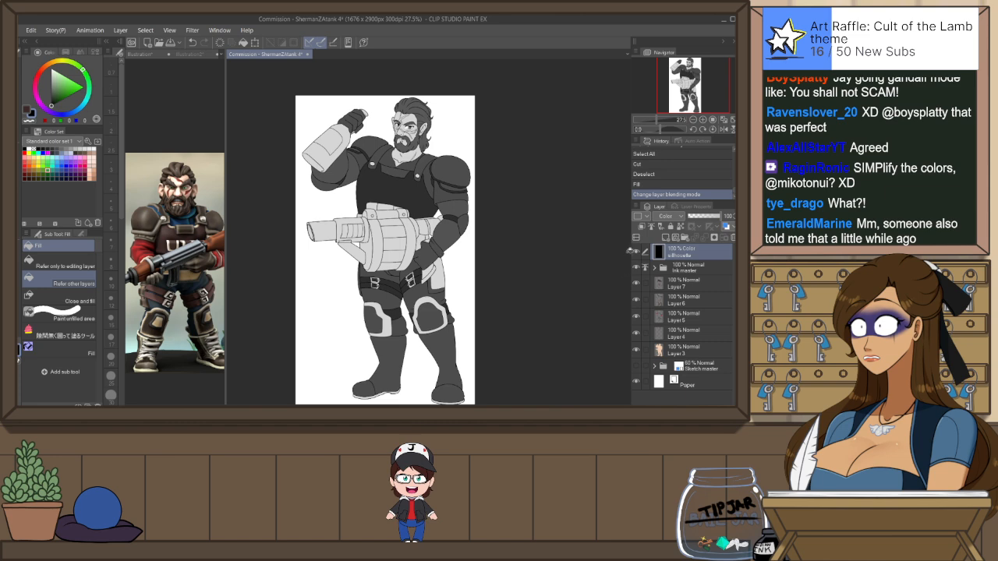
{"action": "left_click", "coordinate": [636, 251]}
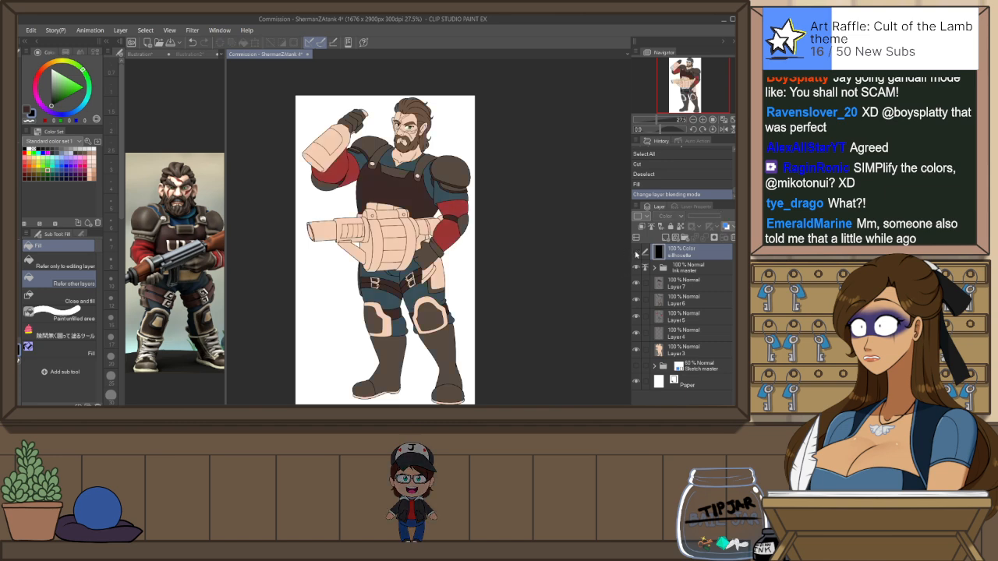
{"action": "left_click", "coordinate": [636, 251]}
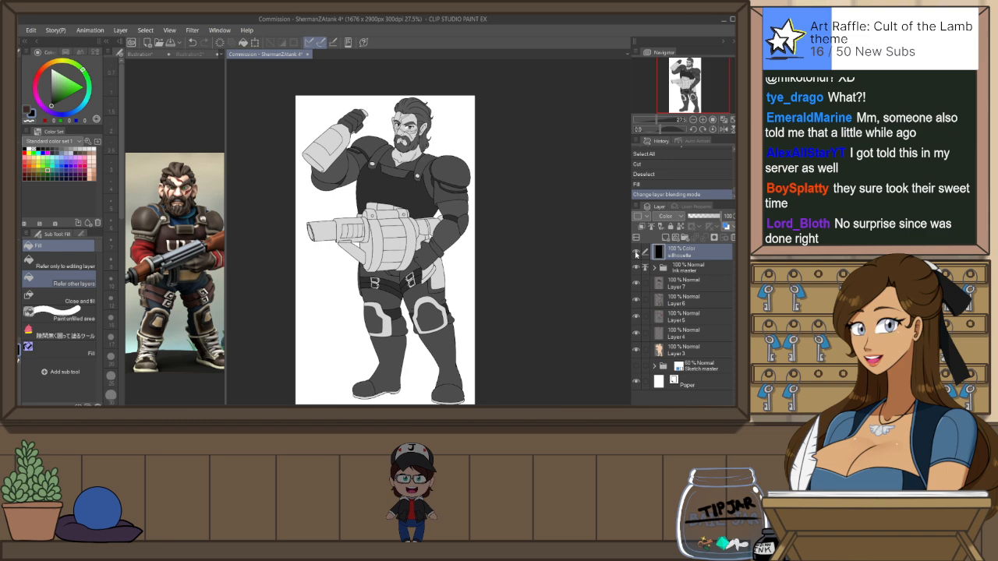
{"action": "left_click", "coordinate": [636, 254]}
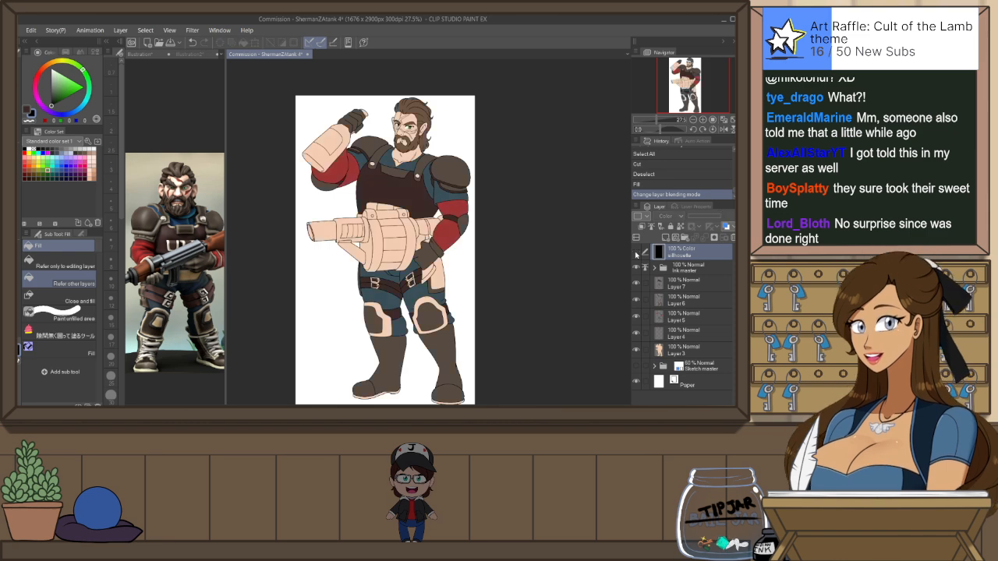
{"action": "left_click", "coordinate": [636, 254]}
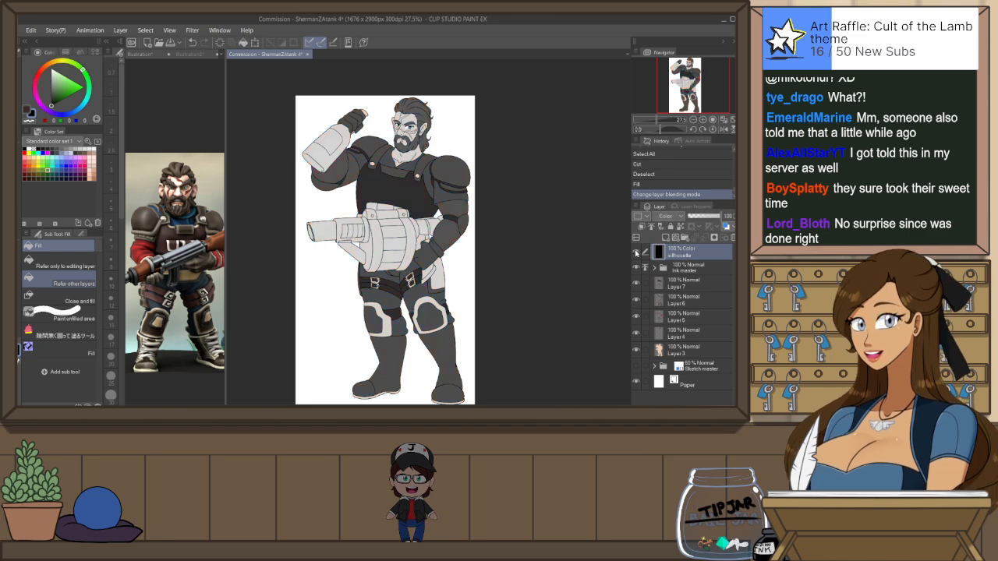
Show the boot lacing inks in the ink master folder again, and hide the black Color layer
{"action": "left_click", "coordinate": [653, 266]}
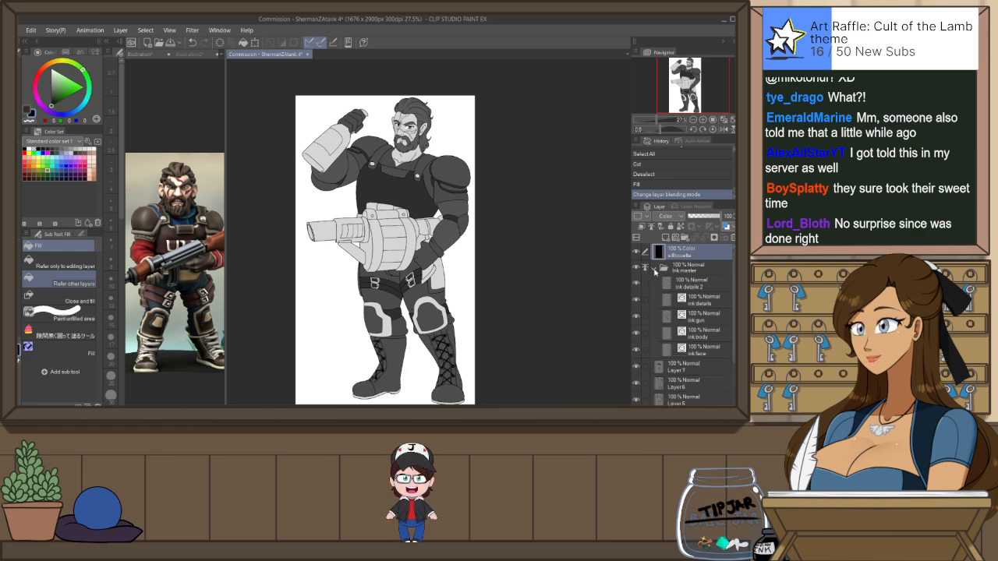
{"action": "left_click", "coordinate": [653, 267]}
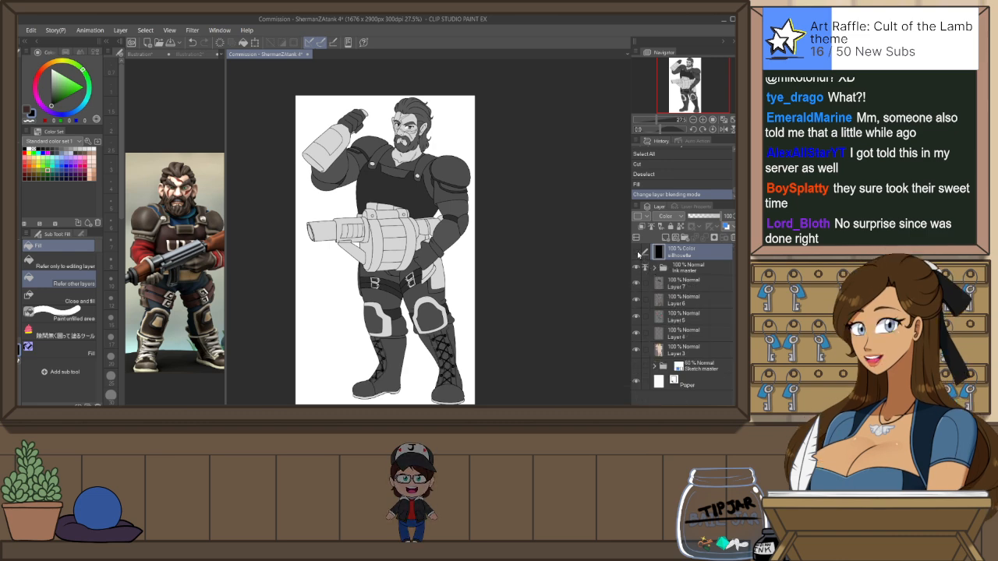
{"action": "left_click", "coordinate": [637, 254]}
Lighten the blue picked from the shirt to RGB 65, 115, 136, and lock transparent pixels on the blue clothing layer
{"action": "scroll", "coordinate": [455, 148], "scroll_direction": "up", "scroll_amount": 2}
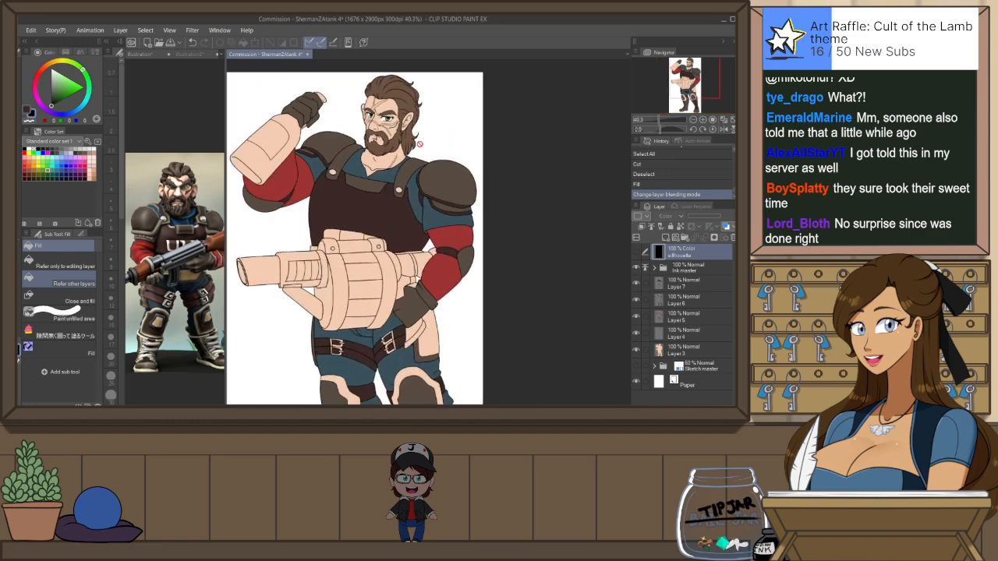
{"action": "left_click", "coordinate": [416, 187], "text": "alt"}
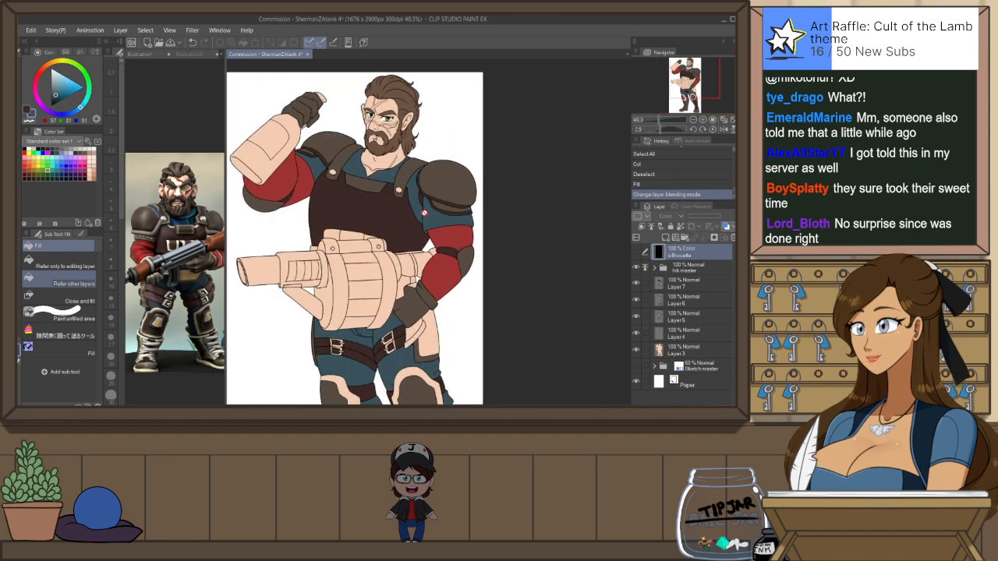
{"action": "key", "text": "w"}
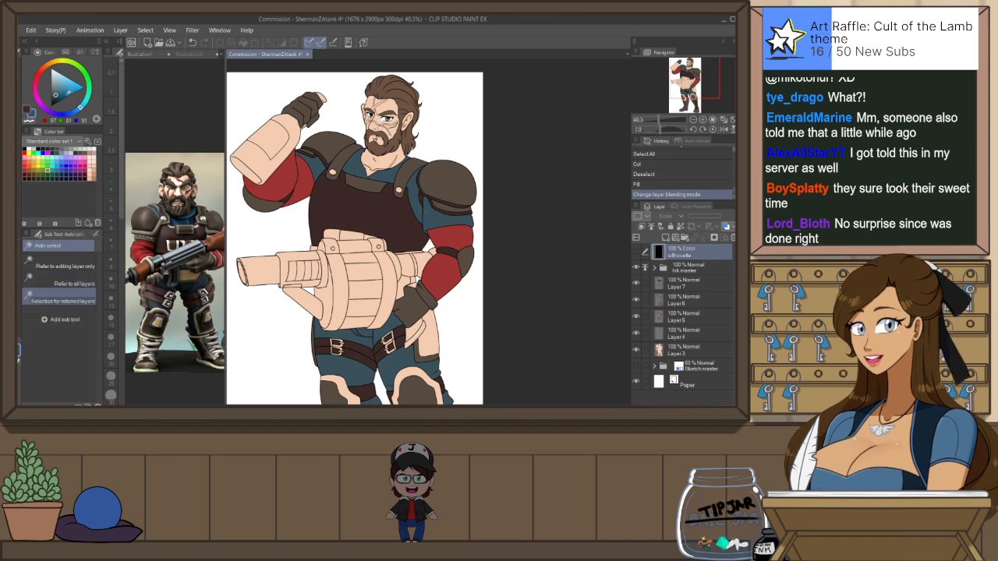
{"action": "left_click", "coordinate": [62, 90]}
{"action": "left_click", "coordinate": [675, 317]}
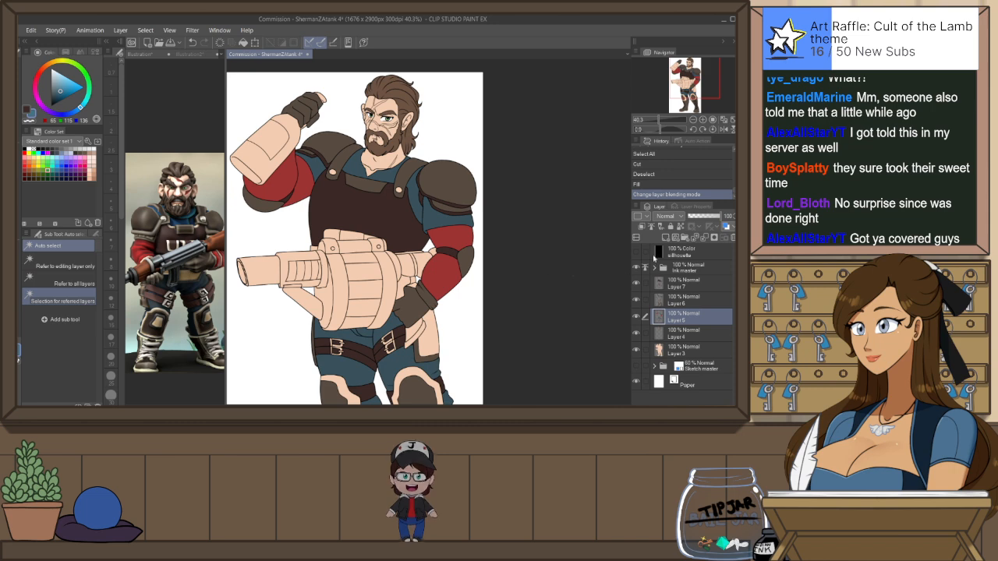
{"action": "left_click", "coordinate": [681, 226]}
{"action": "key", "text": "g"}
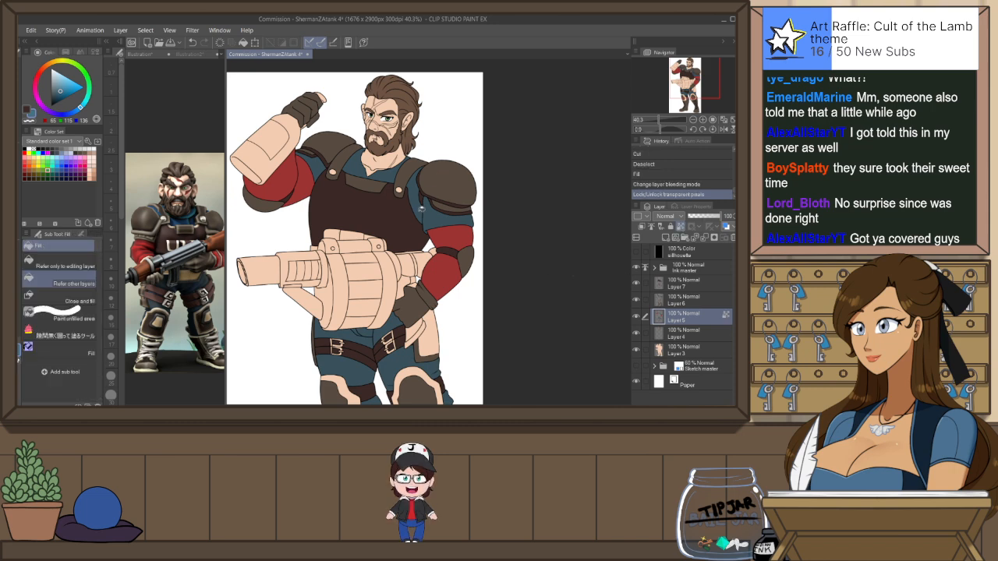
Refill the shirt's collar, both sleeves and the trousers with the lighter blue, RGB 63, 113, 134
{"action": "left_click", "coordinate": [421, 208]}
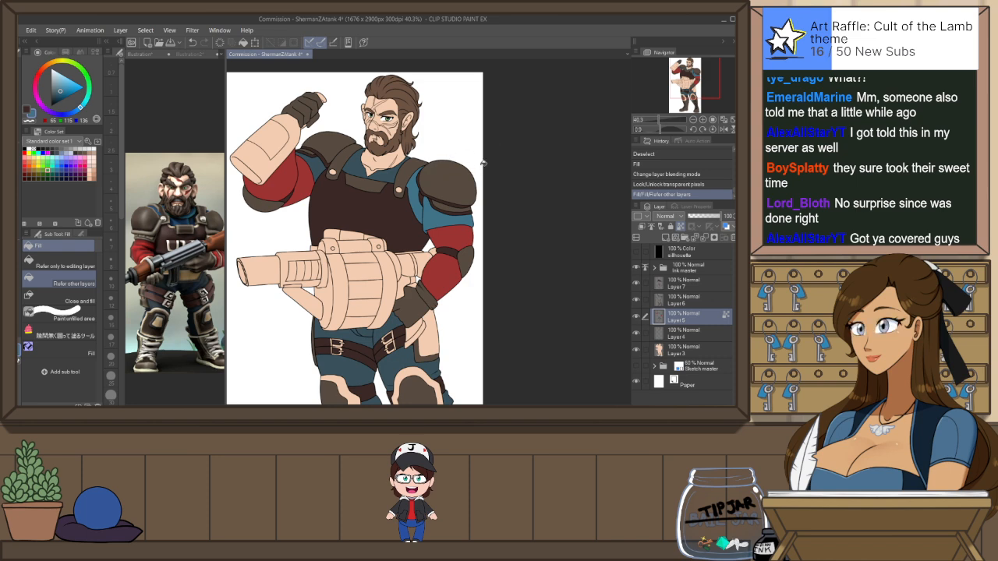
{"action": "key", "text": "ctrl+z"}
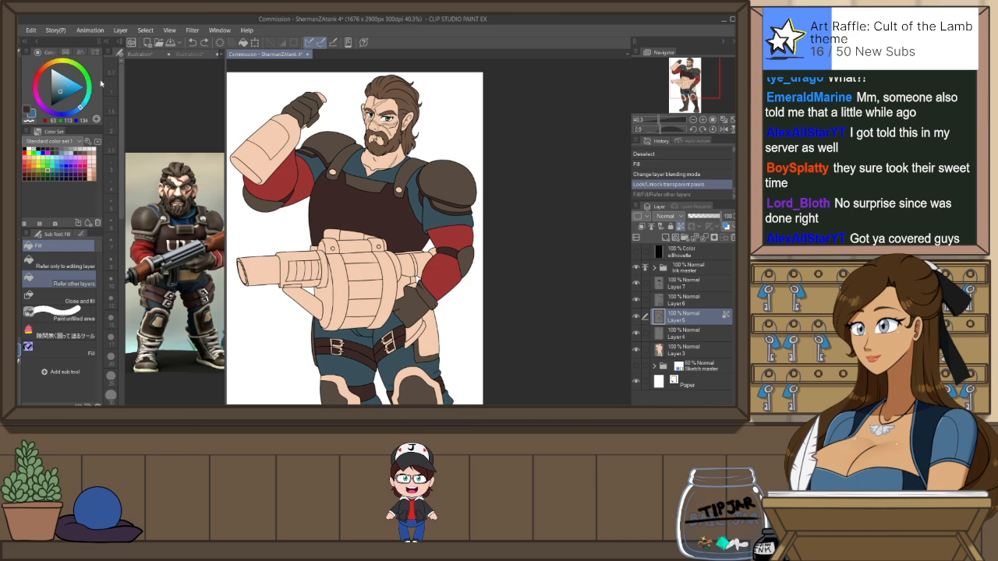
{"action": "left_click", "coordinate": [350, 157]}
{"action": "left_click", "coordinate": [311, 163]}
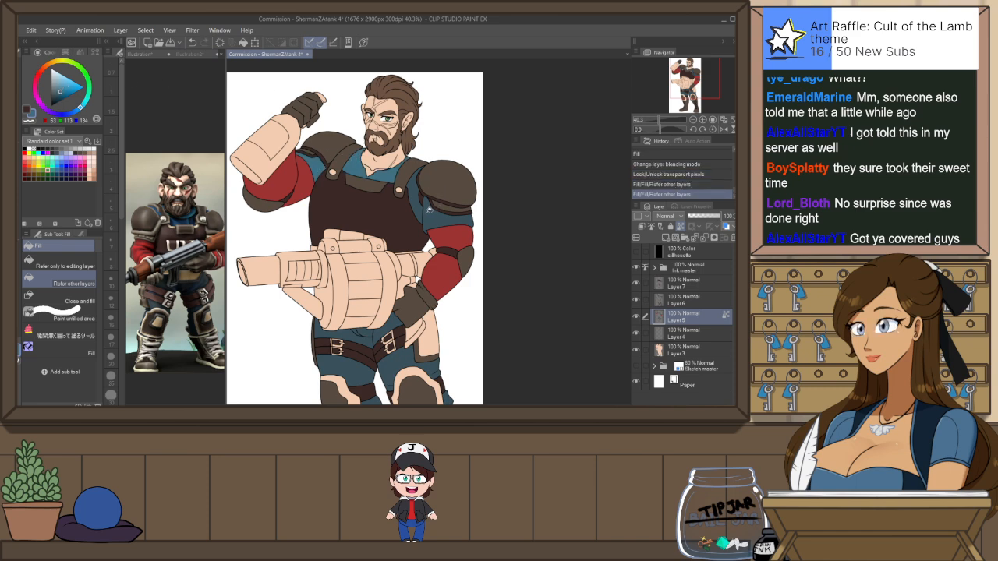
{"action": "left_click", "coordinate": [429, 214]}
{"action": "left_click_drag", "start_coordinate": [458, 354], "coordinate": [457, 298]}
{"action": "left_click", "coordinate": [375, 348]}
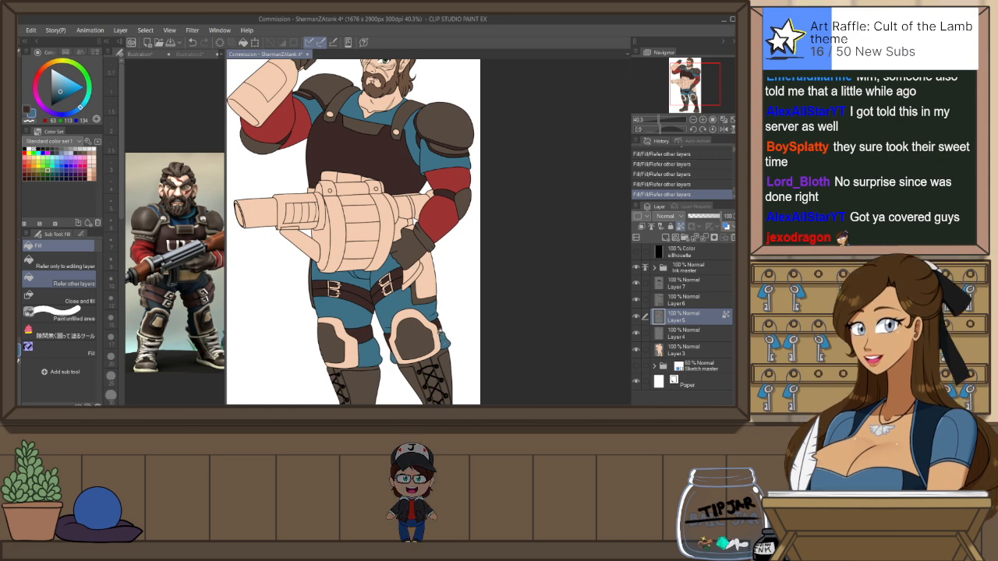
Show the black Color layer and hide the white paper to check the lighter blue's value in greyscale
{"action": "left_click", "coordinate": [635, 252]}
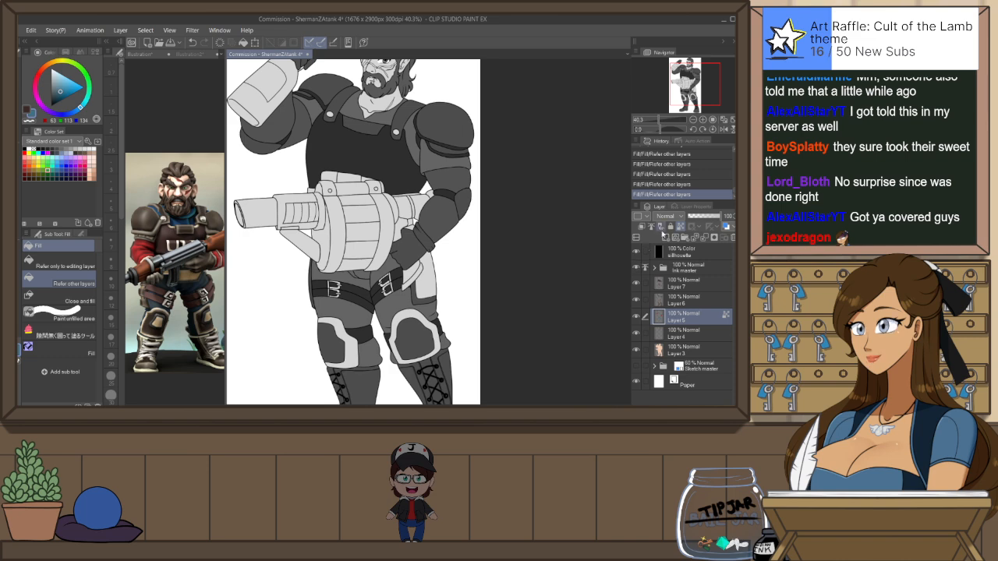
{"action": "key", "text": "ctrl+minus"}
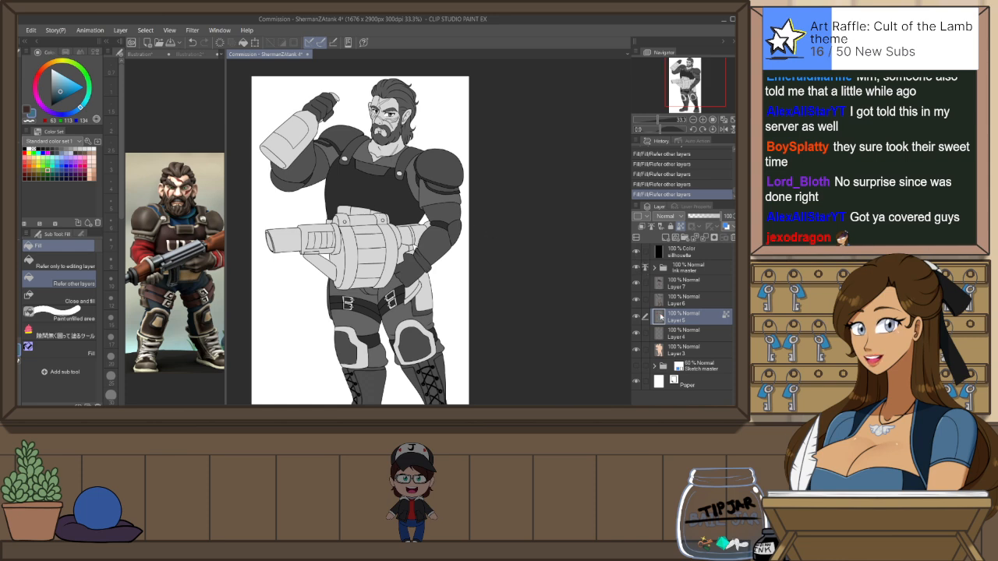
{"action": "left_click", "coordinate": [636, 382]}
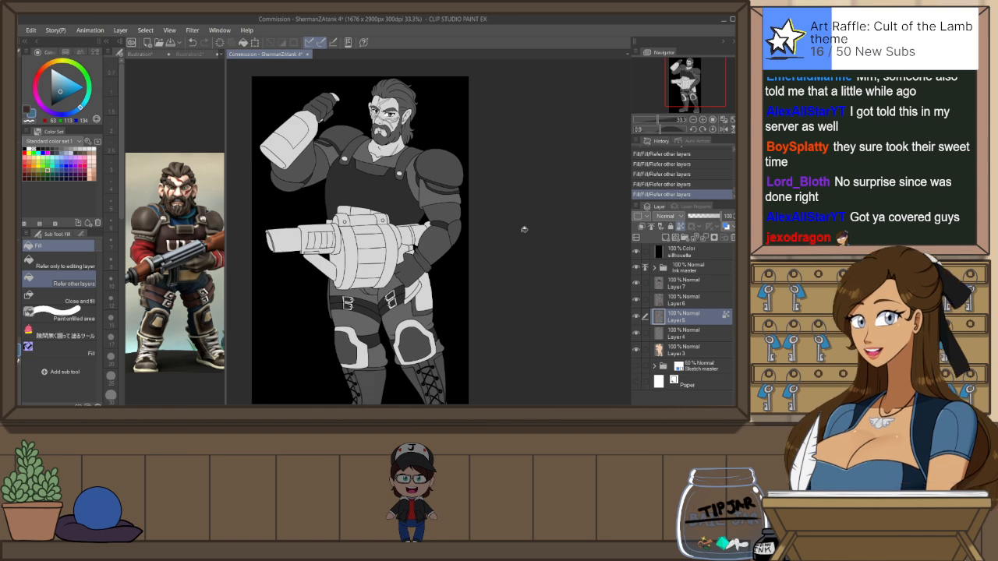
{"action": "scroll", "coordinate": [510, 199], "scroll_direction": "down", "scroll_amount": 2}
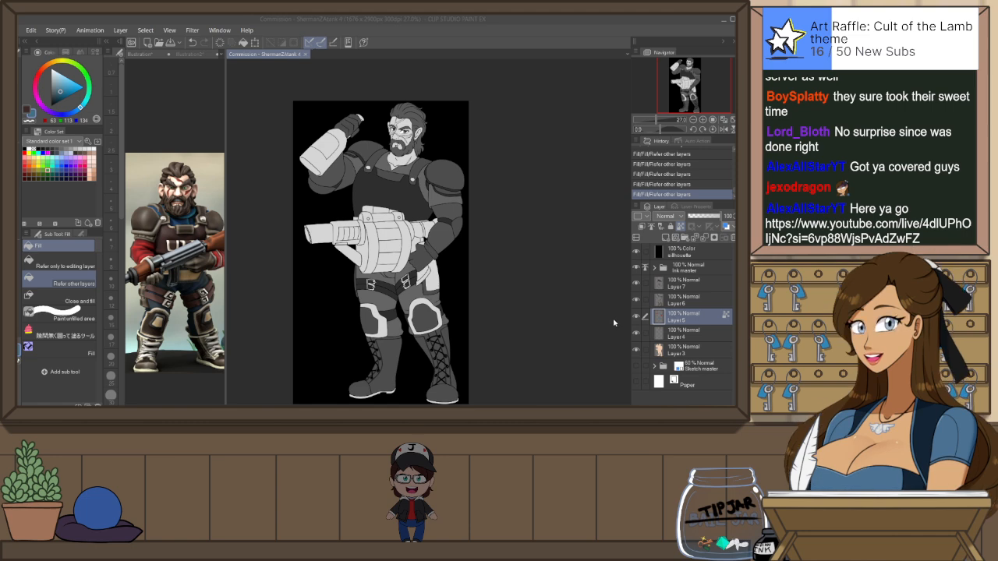
Show the paper again, hide the black Color layer, and fill both gloves on Layer 7 with the vest's dark brown, RGB 58, 41, 38
{"action": "left_click", "coordinate": [636, 381]}
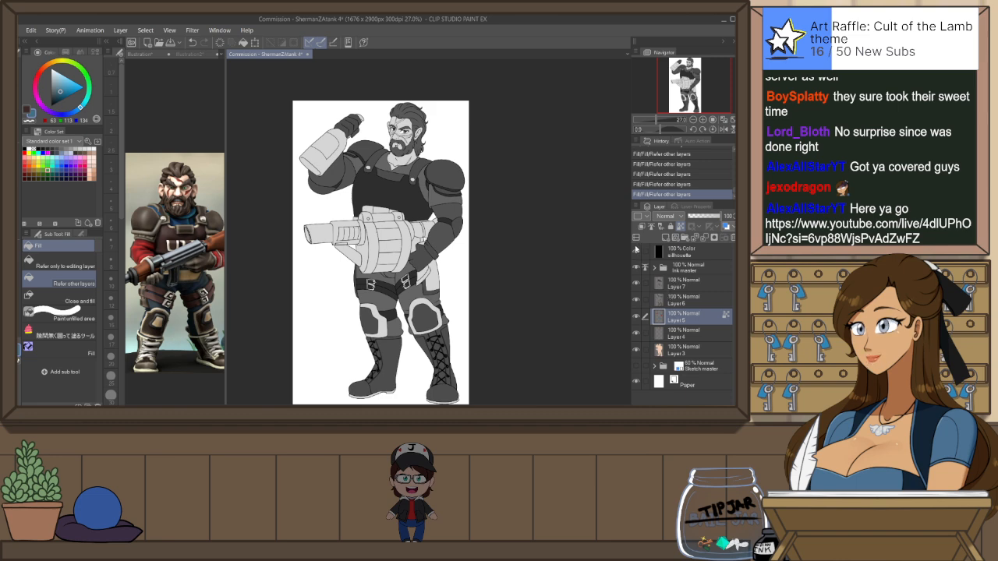
{"action": "left_click", "coordinate": [636, 252]}
{"action": "left_click", "coordinate": [451, 218], "text": "alt"}
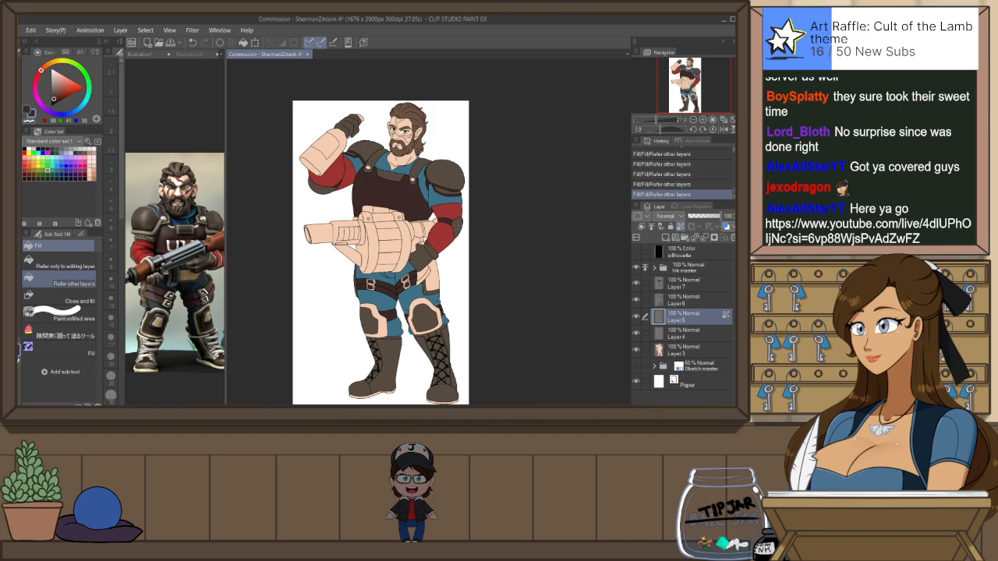
{"action": "left_click", "coordinate": [691, 299]}
{"action": "left_click", "coordinate": [710, 287]}
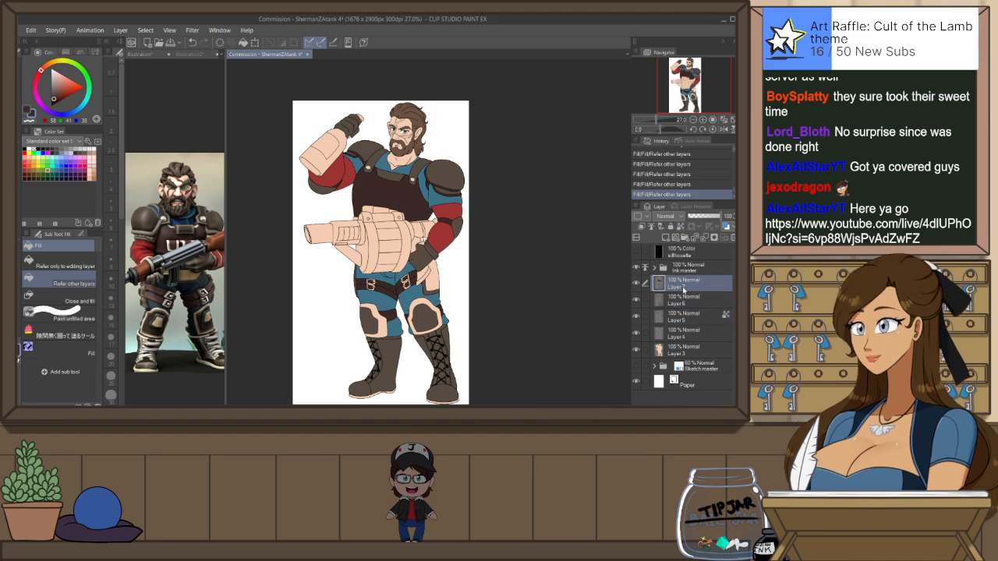
{"action": "left_click", "coordinate": [427, 253]}
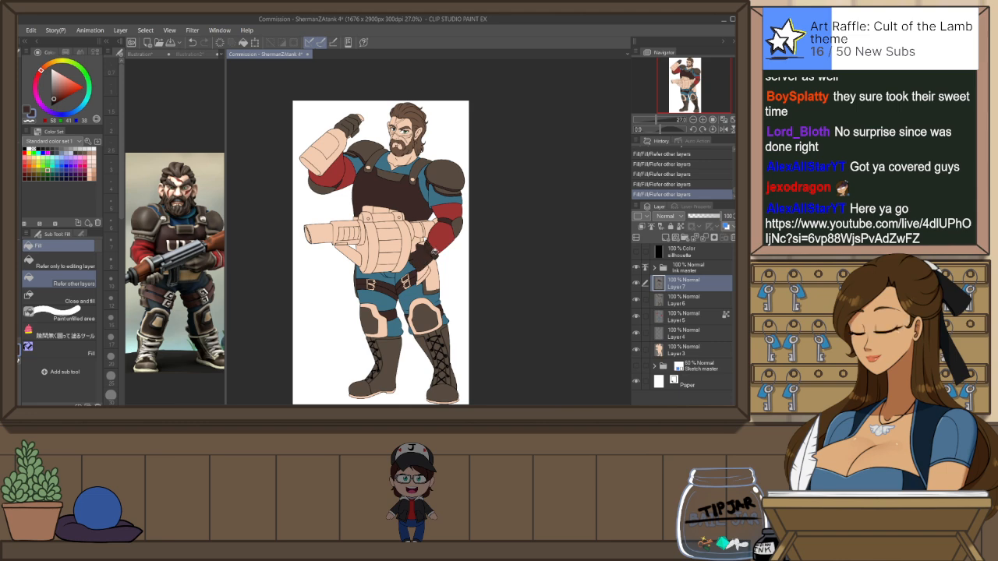
{"action": "left_click", "coordinate": [349, 125]}
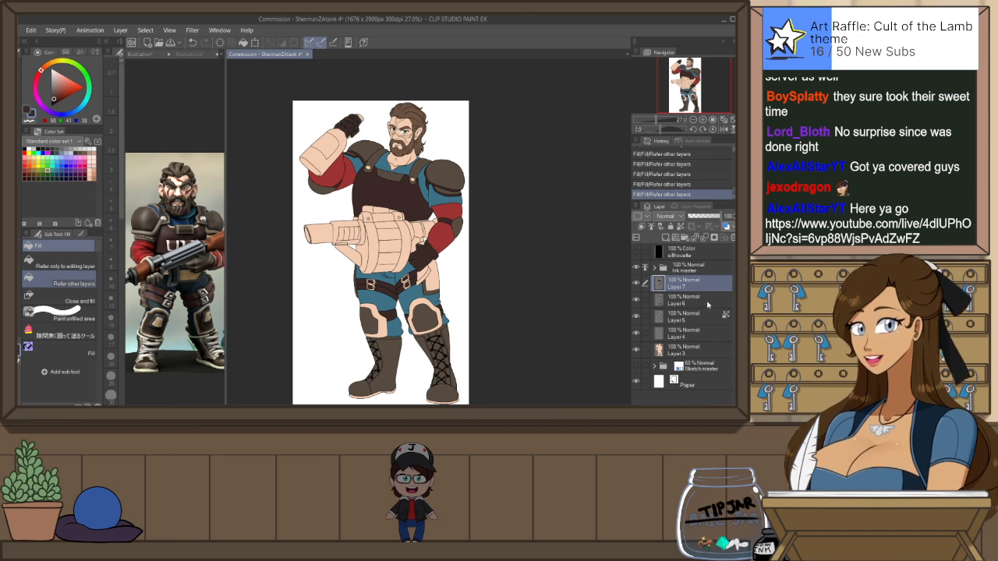
Toggle the black Color layer to compare the dark brown gloves in greyscale and in colour
{"action": "left_click", "coordinate": [637, 250]}
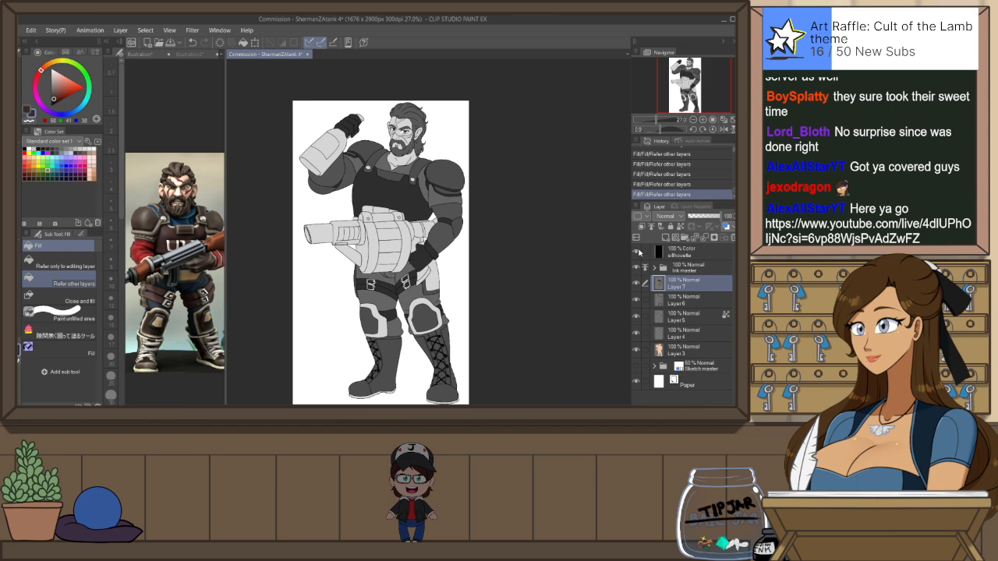
{"action": "left_click", "coordinate": [637, 251]}
{"action": "left_click", "coordinate": [637, 251]}
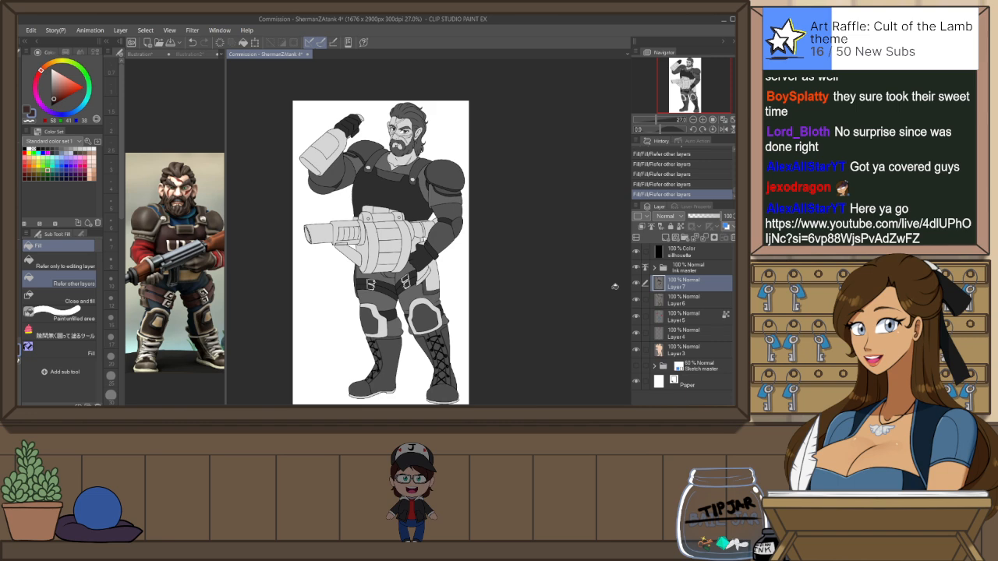
{"action": "left_click", "coordinate": [637, 252]}
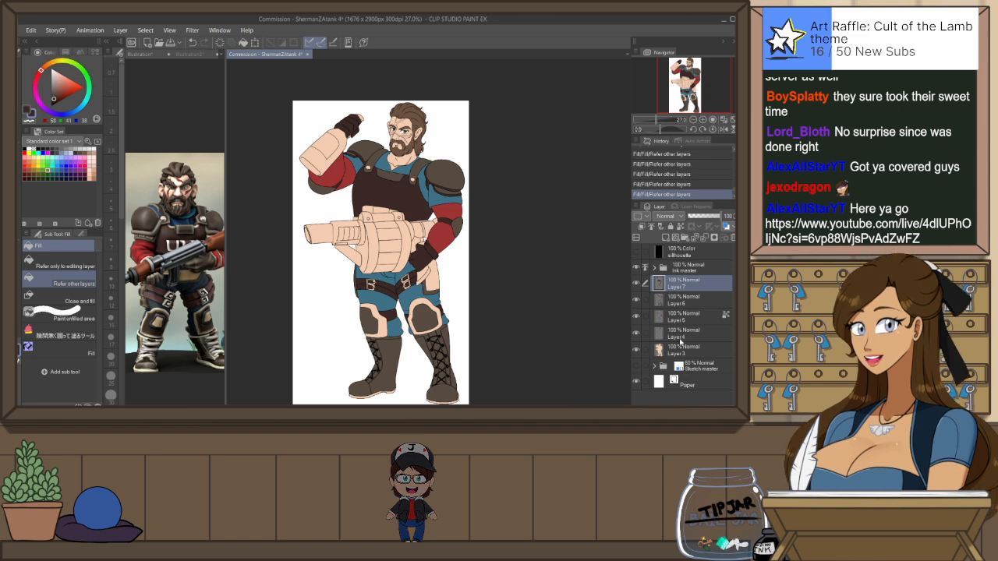
Pick the grey-brown of the existing leather armour and fill the thigh pad below the gloved hand
{"action": "scroll", "coordinate": [408, 266], "scroll_direction": "up", "scroll_amount": 2}
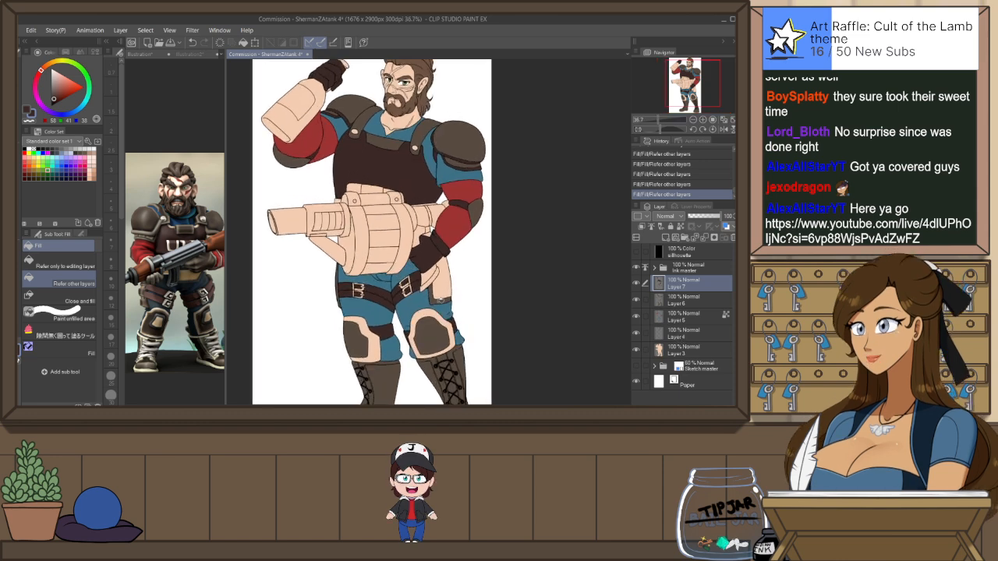
{"action": "left_click", "coordinate": [452, 293], "text": "alt"}
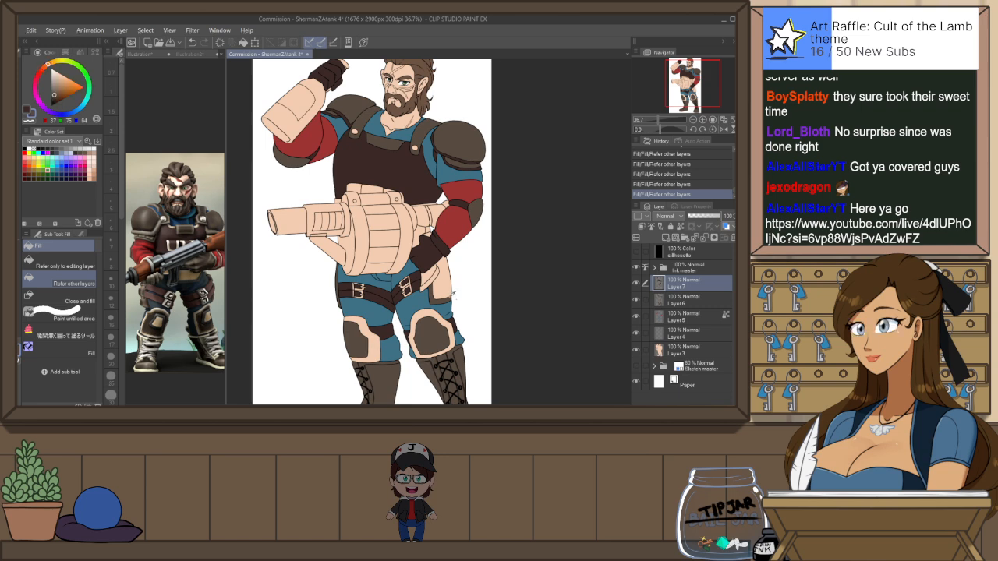
{"action": "left_click", "coordinate": [448, 294]}
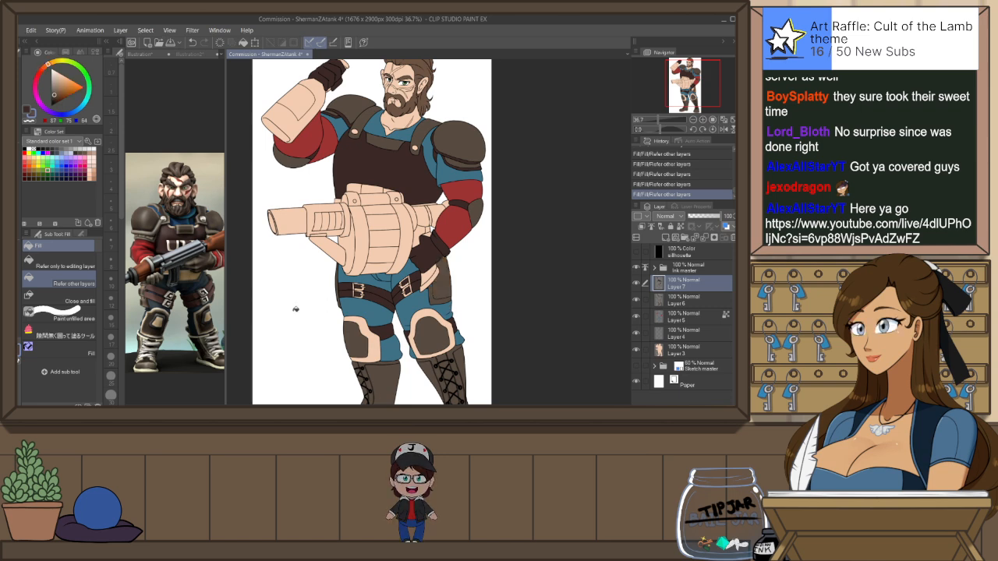
Pick a light taupe, RGB 156, 146, 131, from the reference art and fill the rims of both knee pads
{"action": "left_click", "coordinate": [144, 54]}
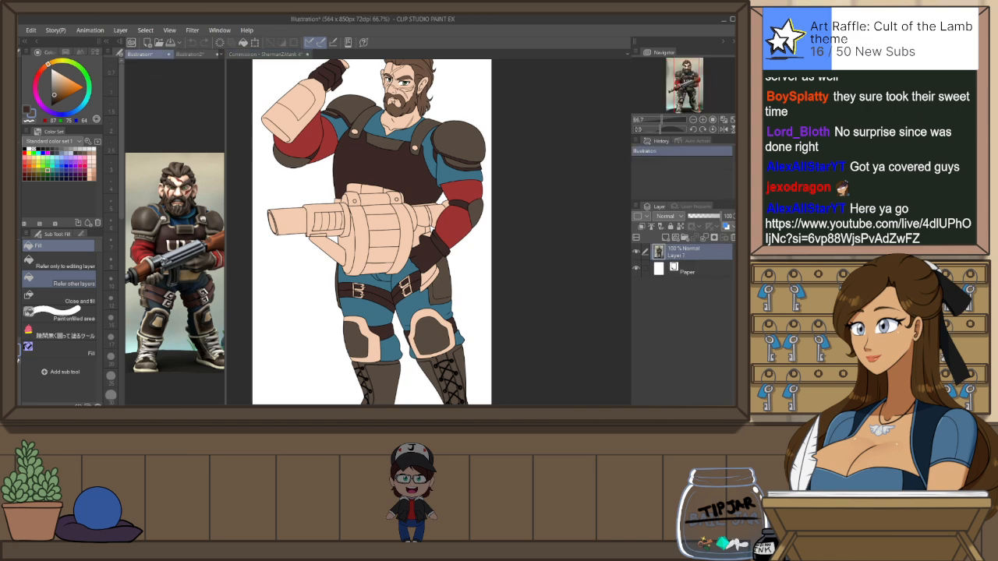
{"action": "scroll", "coordinate": [159, 226], "scroll_direction": "up", "scroll_amount": 4}
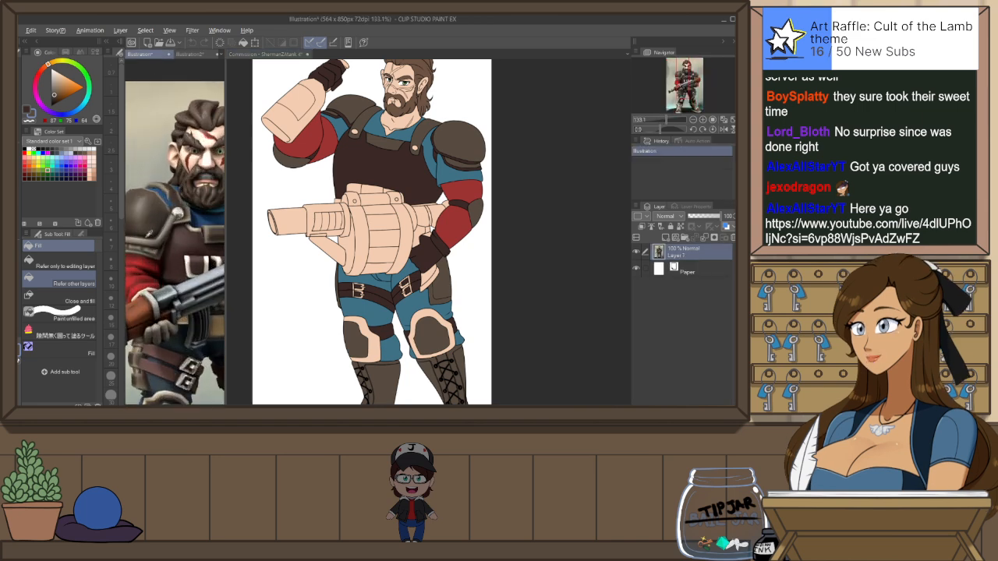
{"action": "left_click", "coordinate": [265, 54]}
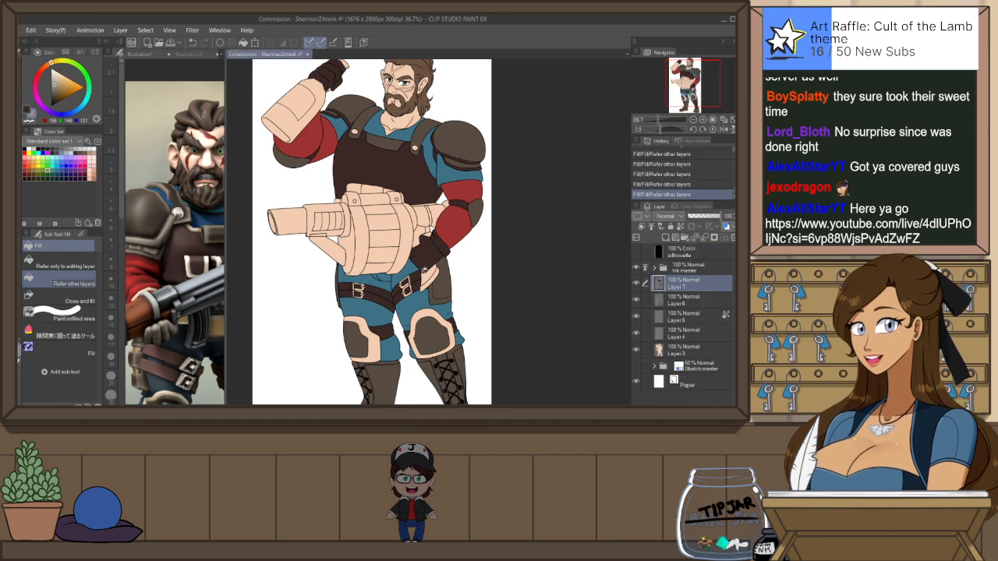
{"action": "left_click", "coordinate": [446, 317]}
{"action": "left_click", "coordinate": [373, 339]}
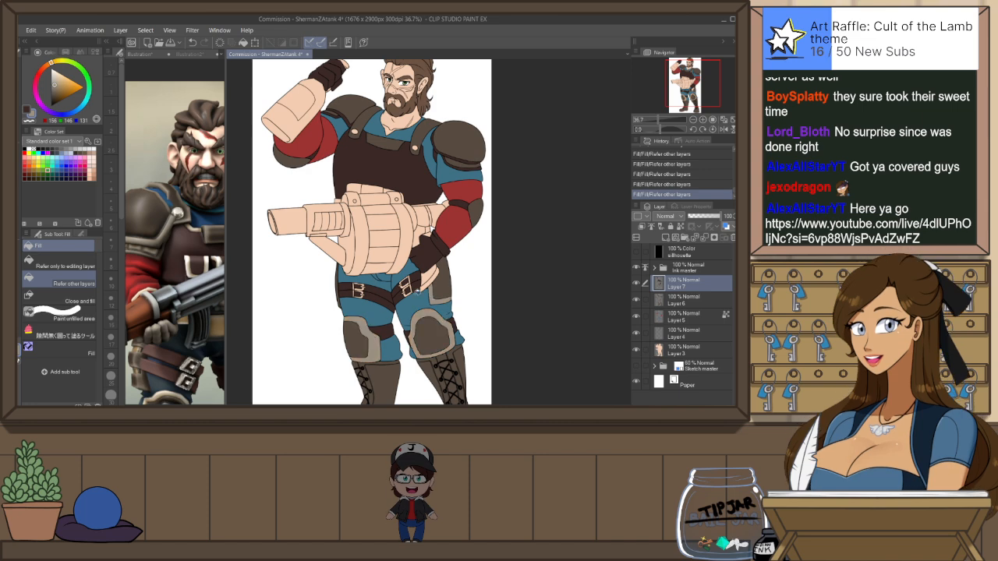
Fill the boot soles and the remaining hip pad trim with the same light taupe
{"action": "scroll", "coordinate": [419, 293], "scroll_direction": "down", "scroll_amount": 2}
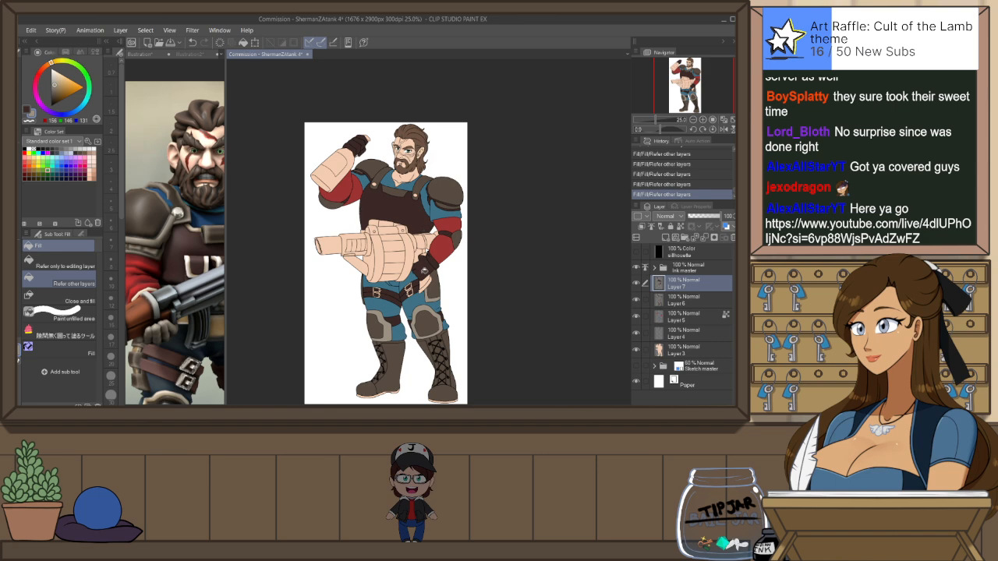
{"action": "scroll", "coordinate": [423, 269], "scroll_direction": "up", "scroll_amount": 1}
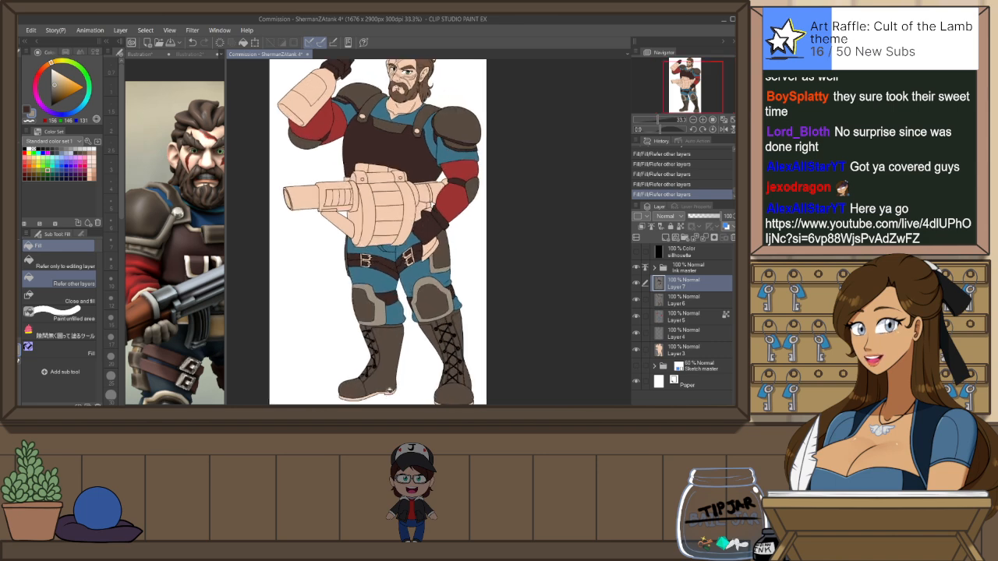
{"action": "scroll", "coordinate": [391, 389], "scroll_direction": "down", "scroll_amount": 1}
{"action": "scroll", "coordinate": [387, 366], "scroll_direction": "up", "scroll_amount": 2}
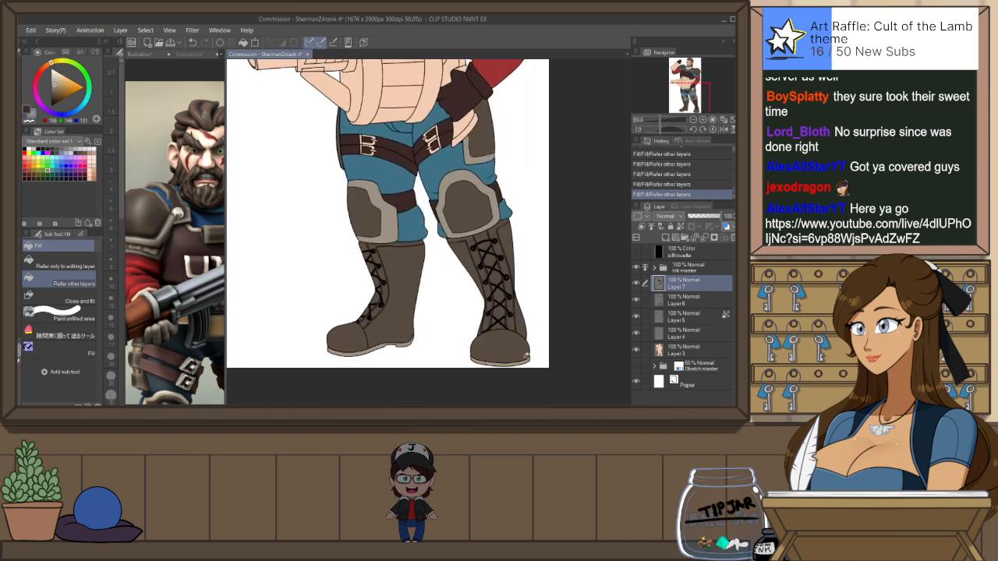
{"action": "scroll", "coordinate": [475, 335], "scroll_direction": "down", "scroll_amount": 2}
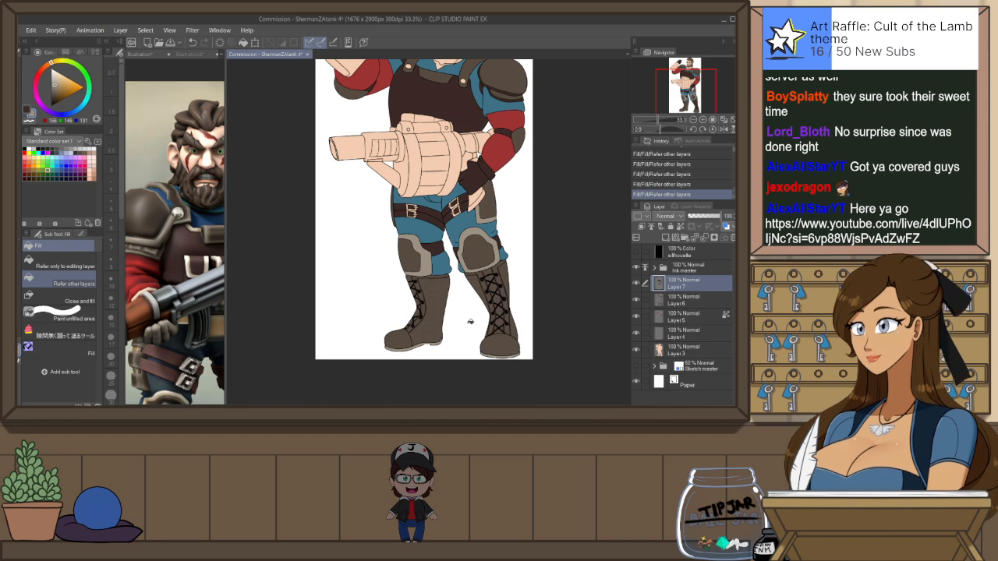
{"action": "scroll", "coordinate": [434, 286], "scroll_direction": "down", "scroll_amount": 1}
{"action": "scroll", "coordinate": [370, 254], "scroll_direction": "up", "scroll_amount": 4}
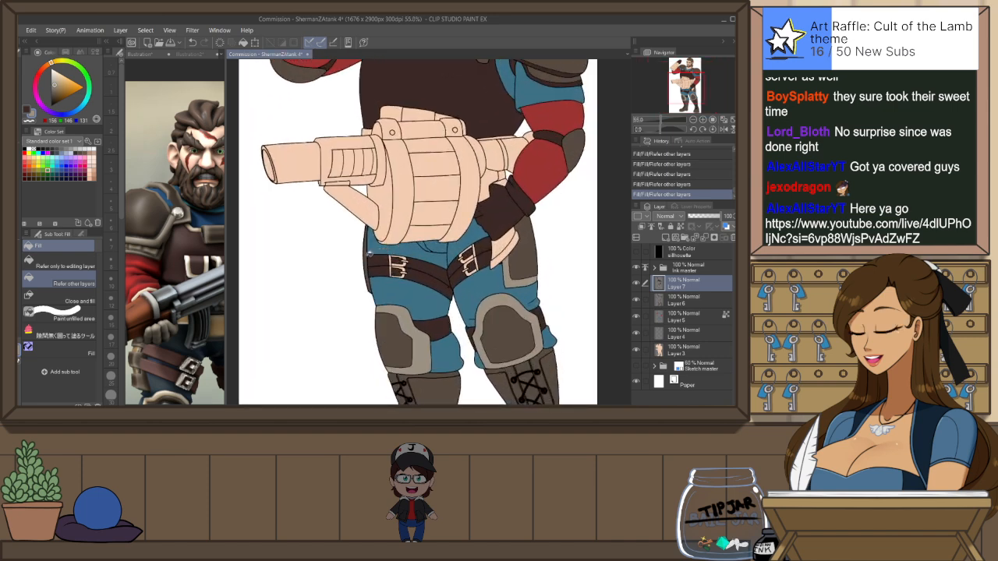
{"action": "scroll", "coordinate": [370, 253], "scroll_direction": "down", "scroll_amount": 3}
{"action": "scroll", "coordinate": [412, 303], "scroll_direction": "up", "scroll_amount": 3}
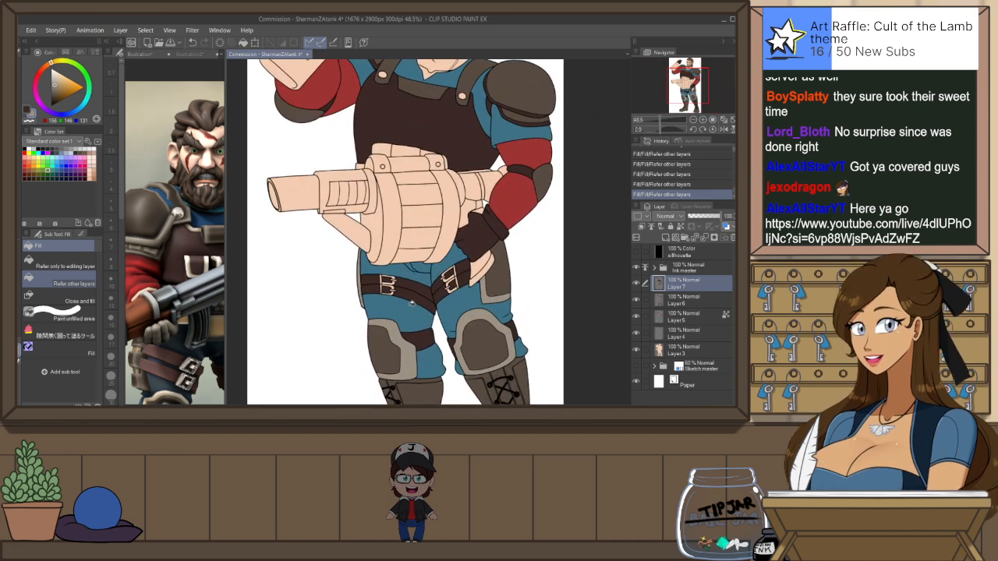
Fill the thigh strap buckles with light grey, RGB 204, 204, 204, undoing a misplaced fill on the way
{"action": "scroll", "coordinate": [412, 303], "scroll_direction": "down", "scroll_amount": 1}
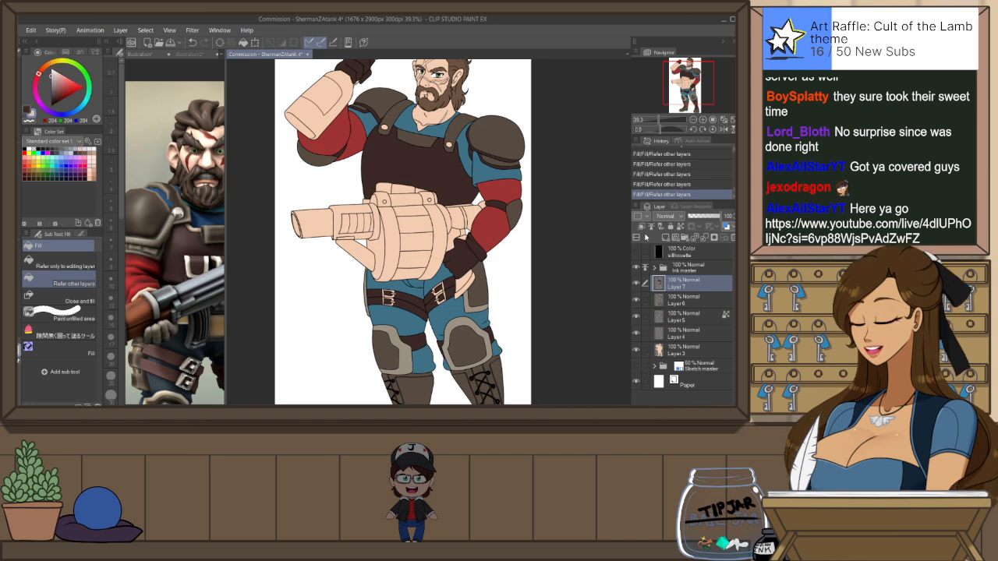
{"action": "scroll", "coordinate": [445, 300], "scroll_direction": "up", "scroll_amount": 2}
{"action": "scroll", "coordinate": [439, 285], "scroll_direction": "up", "scroll_amount": 2}
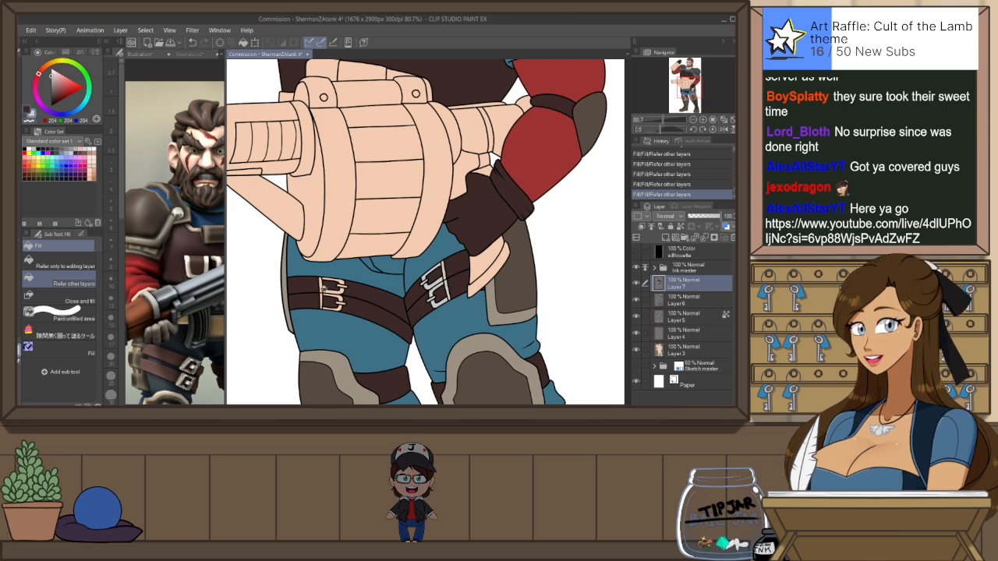
{"action": "key", "text": "ctrl+z"}
{"action": "left_click", "coordinate": [326, 294]}
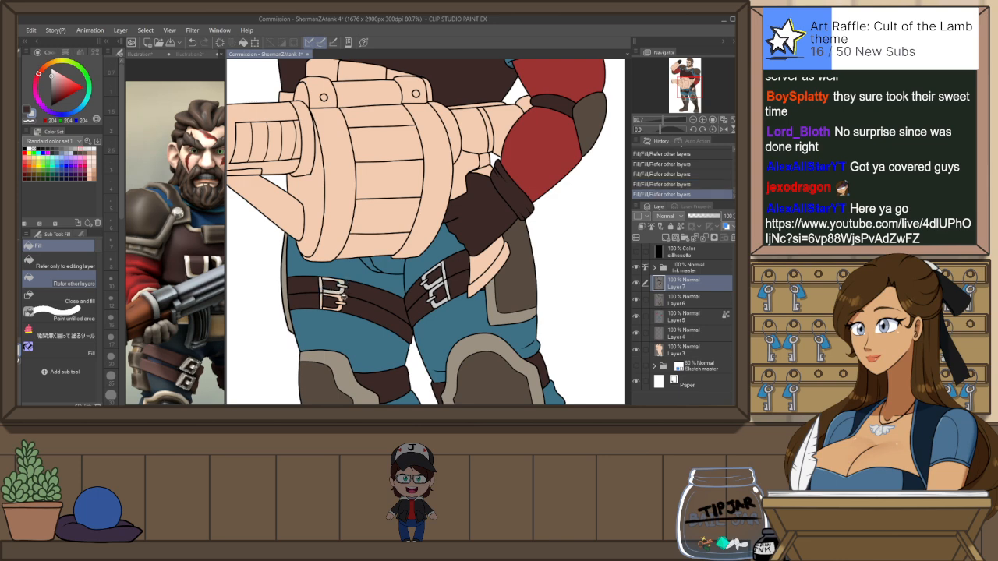
{"action": "scroll", "coordinate": [343, 300], "scroll_direction": "down", "scroll_amount": 4}
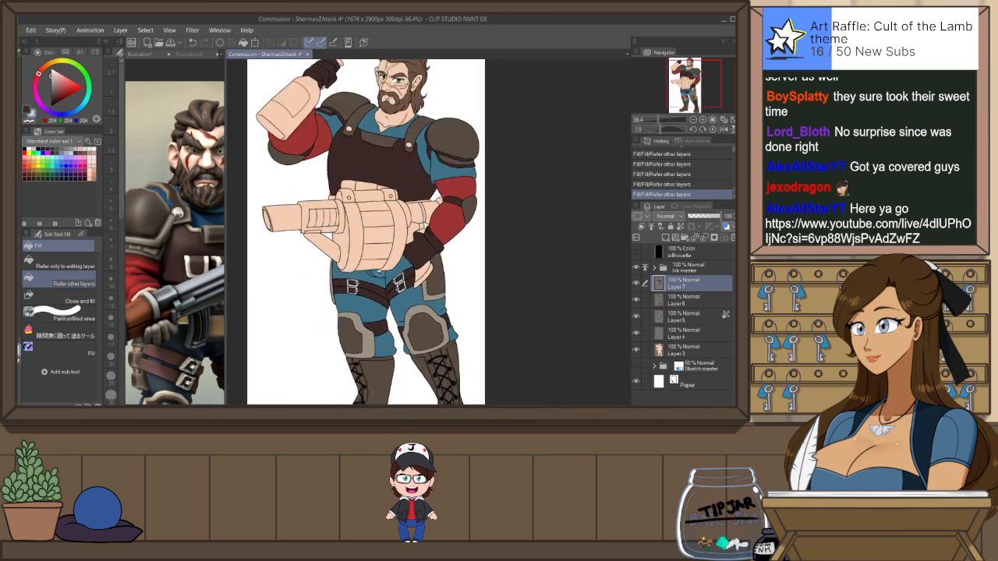
Pick the grey-brown of the vest's neckline trim and fill the band at the vest's lower edge above the gun
{"action": "scroll", "coordinate": [356, 233], "scroll_direction": "up", "scroll_amount": 1}
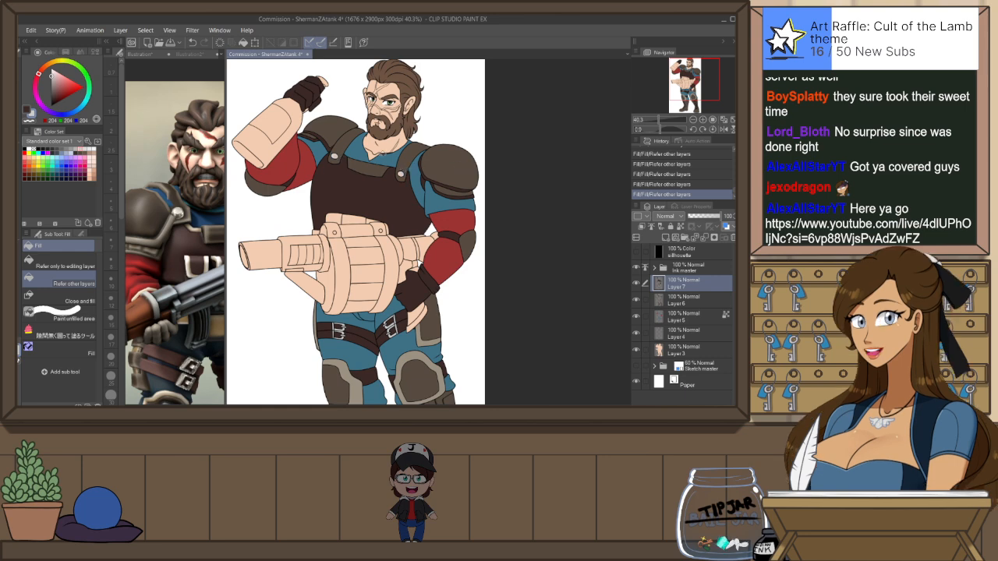
{"action": "scroll", "coordinate": [399, 160], "scroll_direction": "down", "scroll_amount": 1}
{"action": "scroll", "coordinate": [367, 193], "scroll_direction": "up", "scroll_amount": 1}
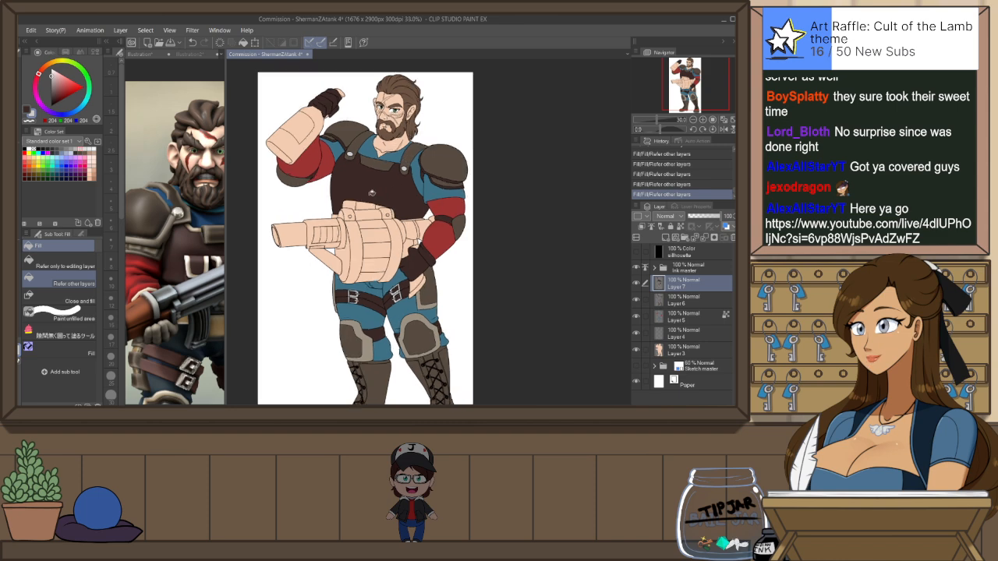
{"action": "left_click", "coordinate": [364, 185], "text": "alt"}
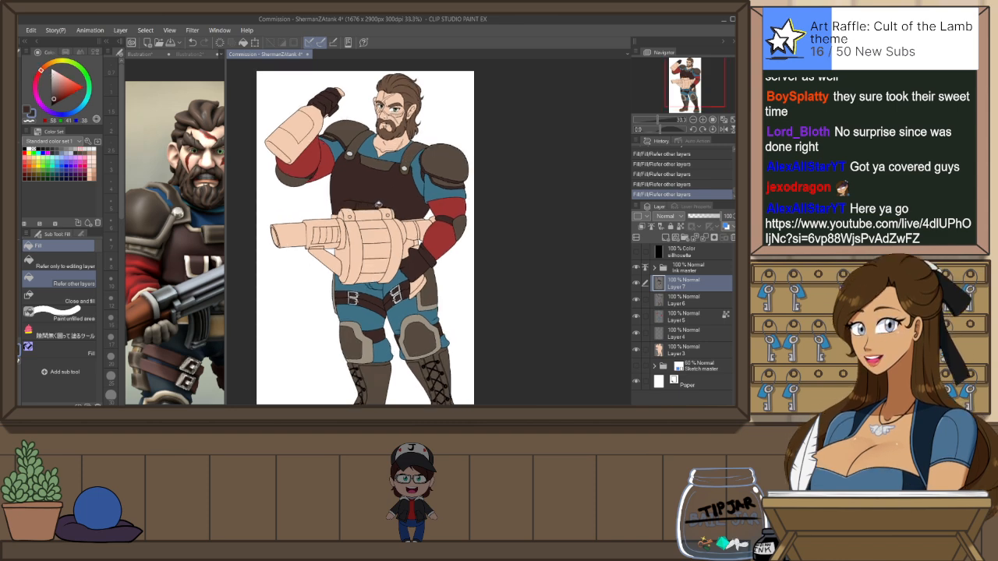
{"action": "left_click", "coordinate": [377, 163], "text": "alt"}
{"action": "left_click", "coordinate": [363, 203]}
{"action": "left_click", "coordinate": [380, 204]}
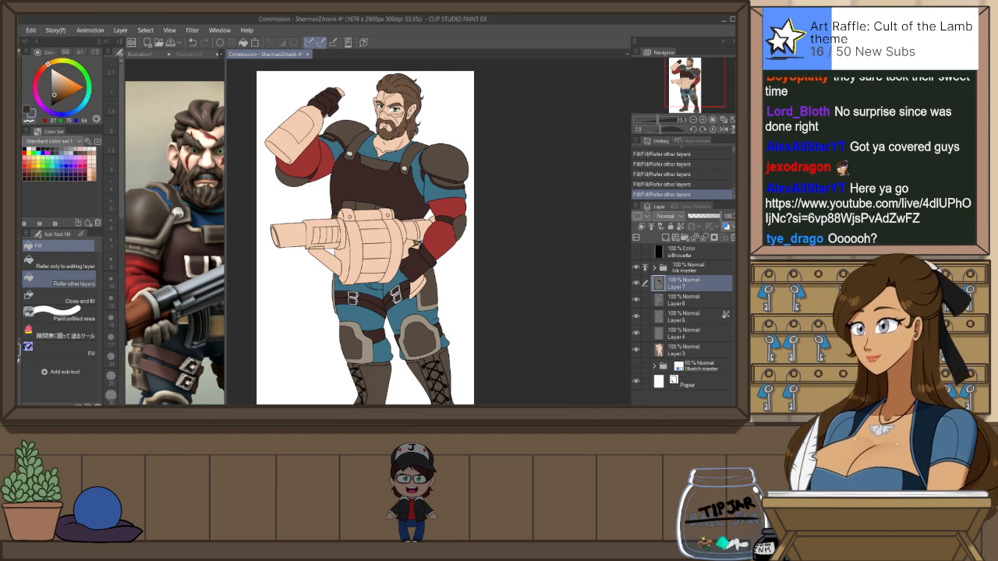
Check the whole figure's values in greyscale by briefly showing the black Color layer
{"action": "scroll", "coordinate": [454, 231], "scroll_direction": "down", "scroll_amount": 1}
{"action": "scroll", "coordinate": [452, 234], "scroll_direction": "up", "scroll_amount": 1}
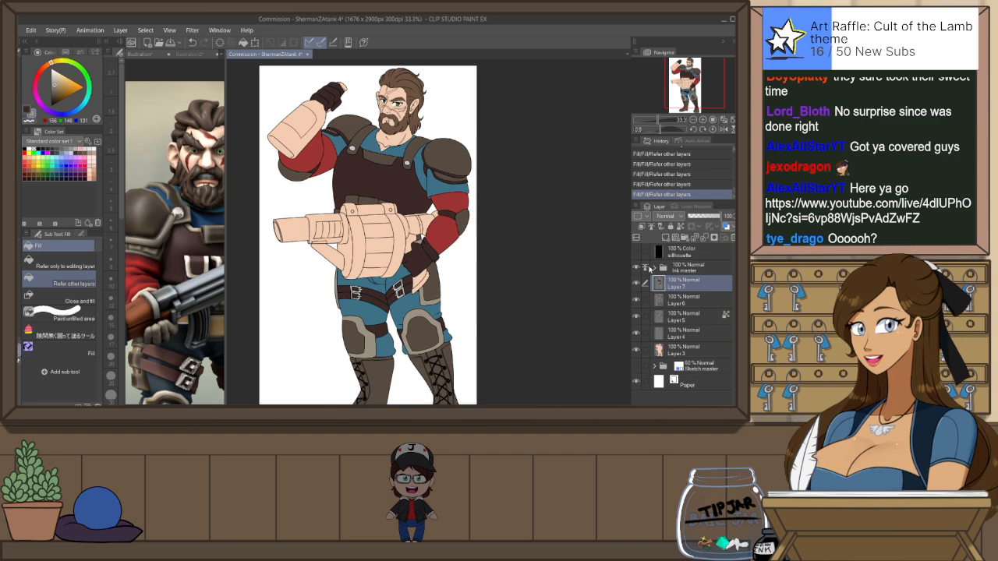
{"action": "left_click", "coordinate": [636, 251]}
{"action": "scroll", "coordinate": [333, 142], "scroll_direction": "down", "scroll_amount": 1}
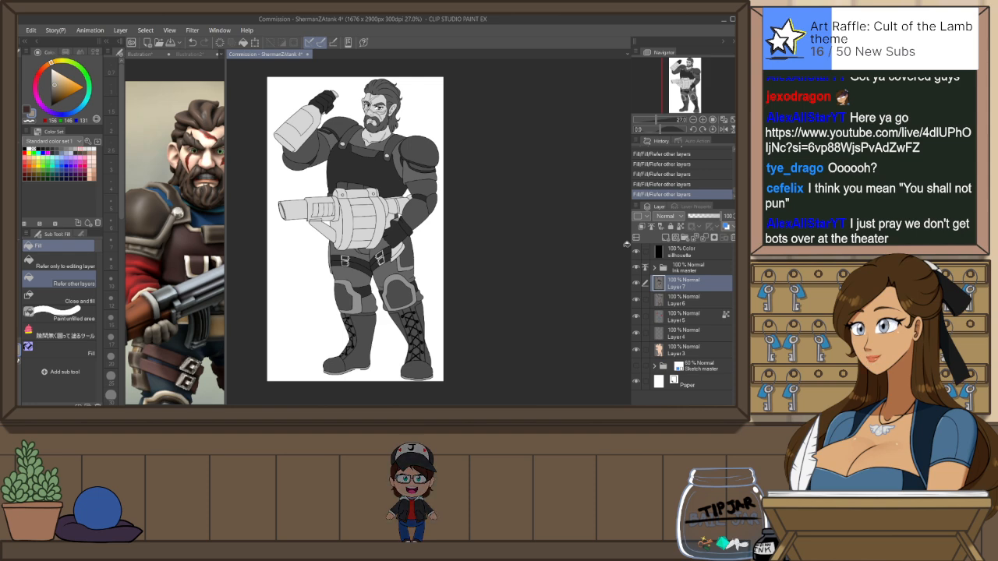
{"action": "left_click", "coordinate": [637, 253]}
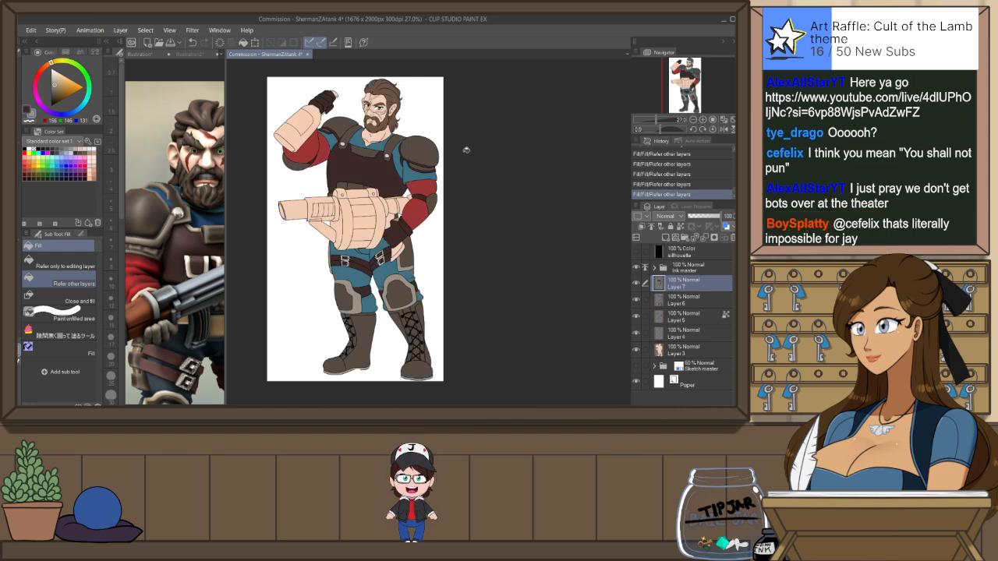
Lighten the red picked from the sleeve to RGB 179, 71, 71, and make the sleeve's clothing layer active
{"action": "left_click", "coordinate": [423, 187], "text": "alt"}
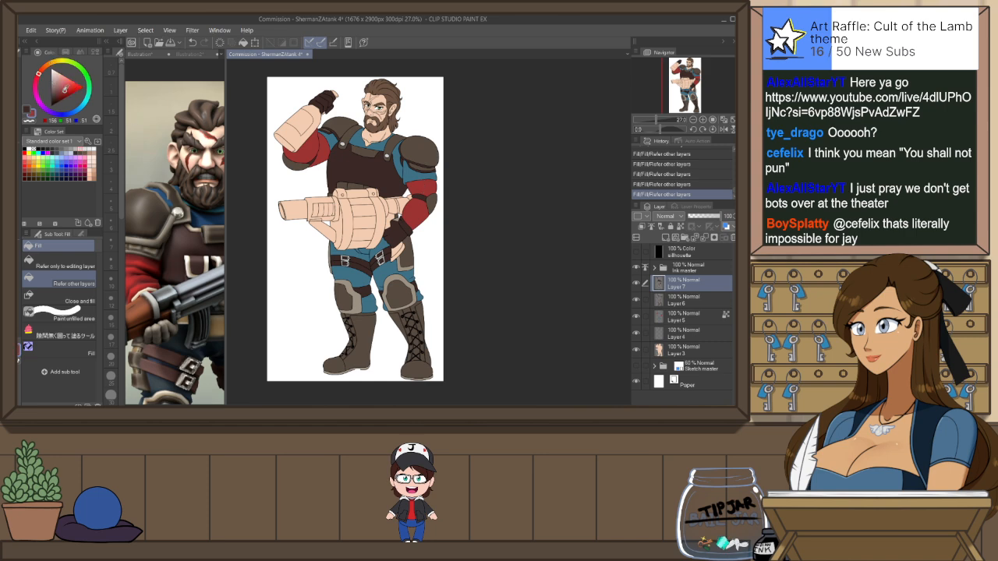
{"action": "left_click", "coordinate": [65, 87]}
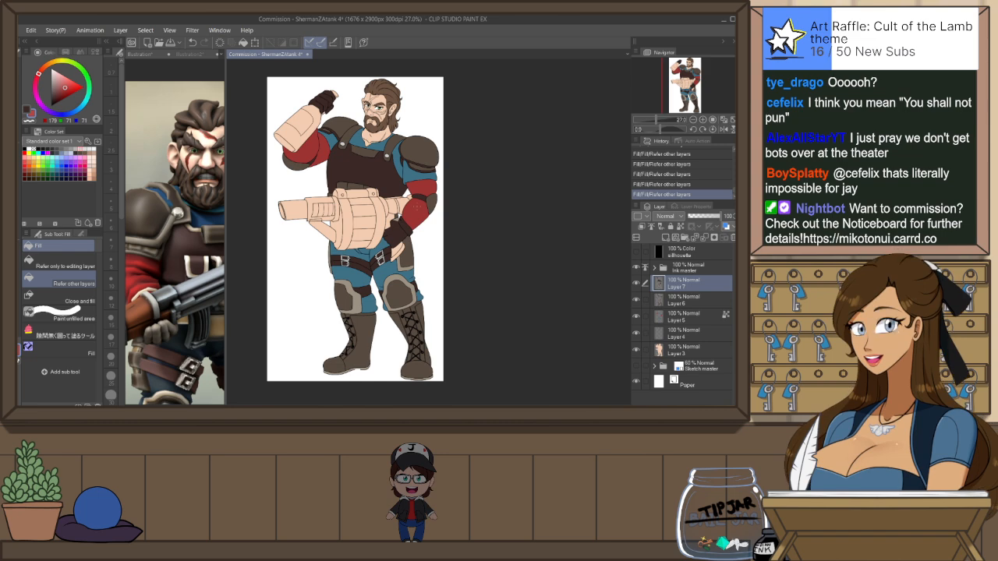
{"action": "left_click", "coordinate": [420, 207], "text": "ctrl+shift"}
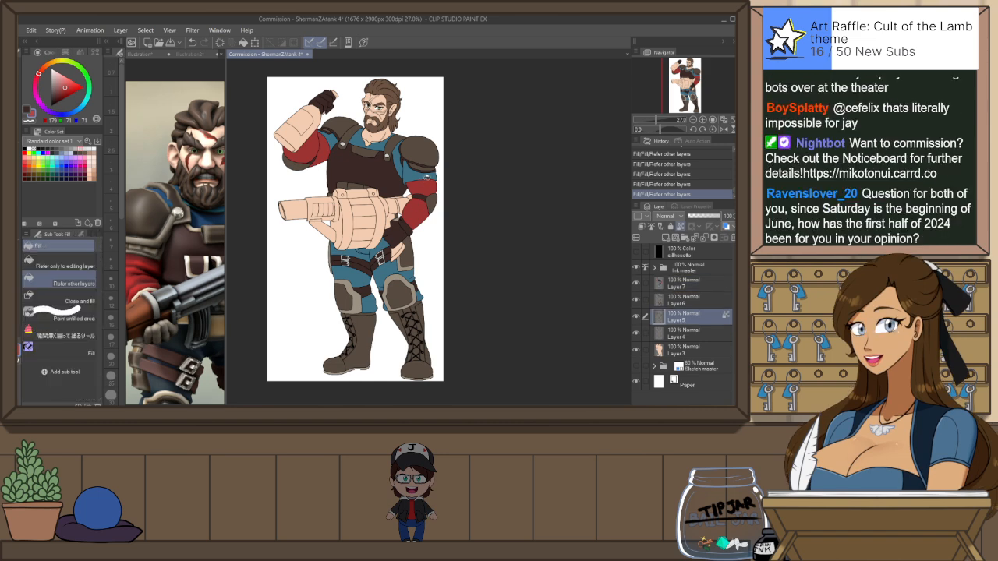
Try the lighter red on the sleeves, compare its values with the original red in greyscale, and undo the fills
{"action": "left_click", "coordinate": [424, 188]}
{"action": "left_click", "coordinate": [417, 207]}
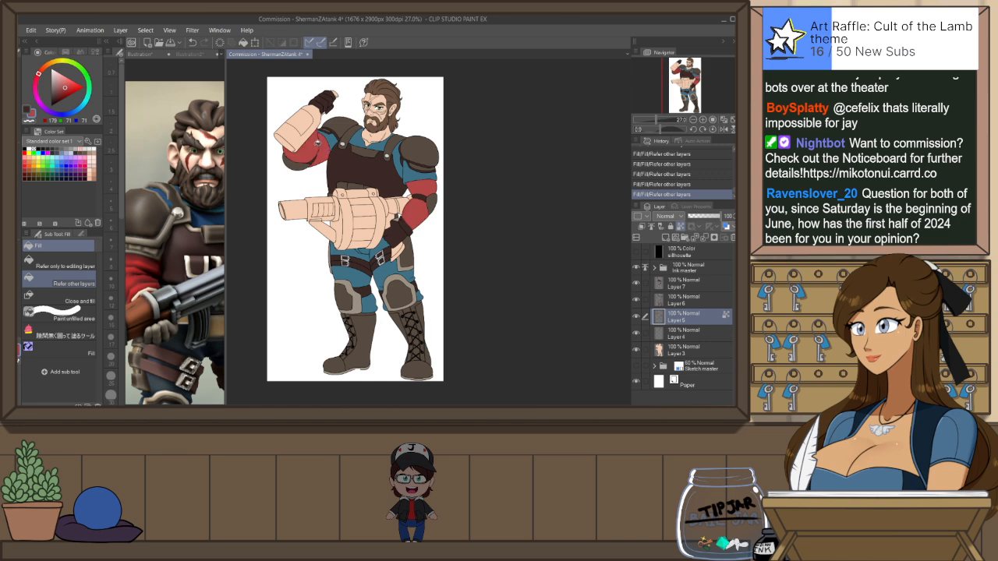
{"action": "left_click", "coordinate": [636, 253]}
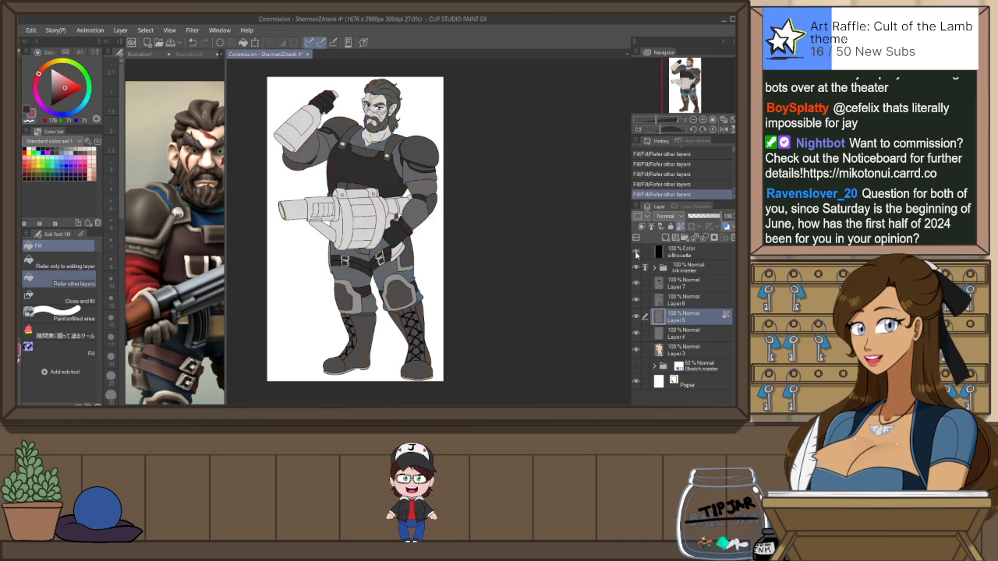
{"action": "left_click", "coordinate": [636, 253]}
{"action": "key", "text": "ctrl+z"}
{"action": "key", "text": "ctrl+z"}
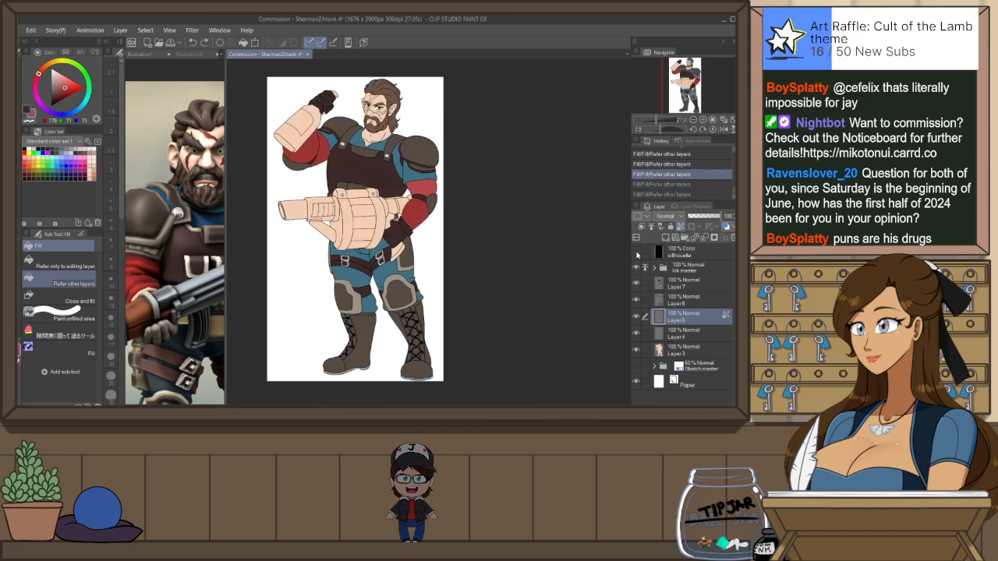
{"action": "key", "text": "ctrl+z"}
{"action": "left_click", "coordinate": [636, 253]}
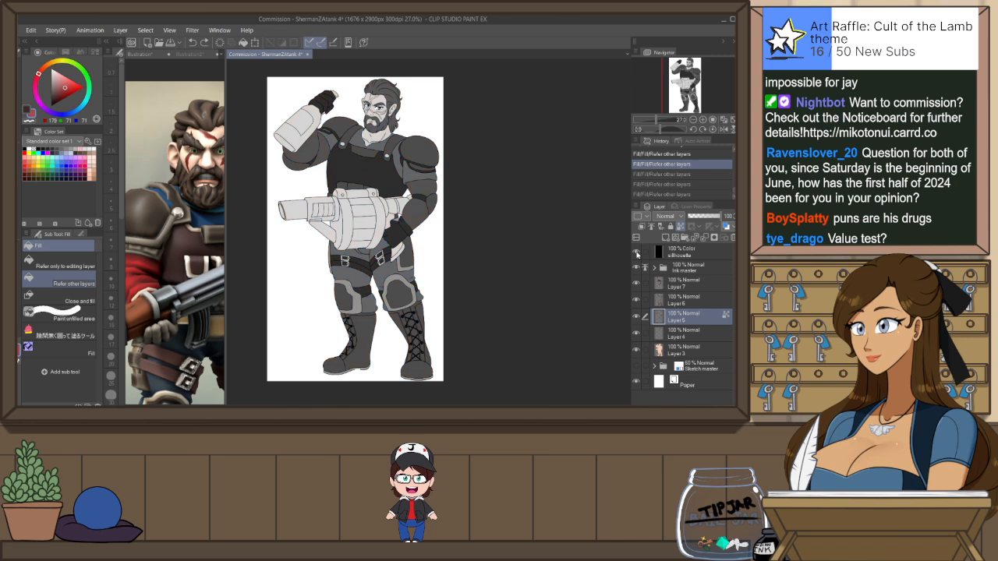
{"action": "left_click", "coordinate": [636, 252]}
Try a darker red, RGB 136, 65, 65, on both sleeves, check it in greyscale and undo the fills
{"action": "left_click", "coordinate": [413, 212], "text": "alt"}
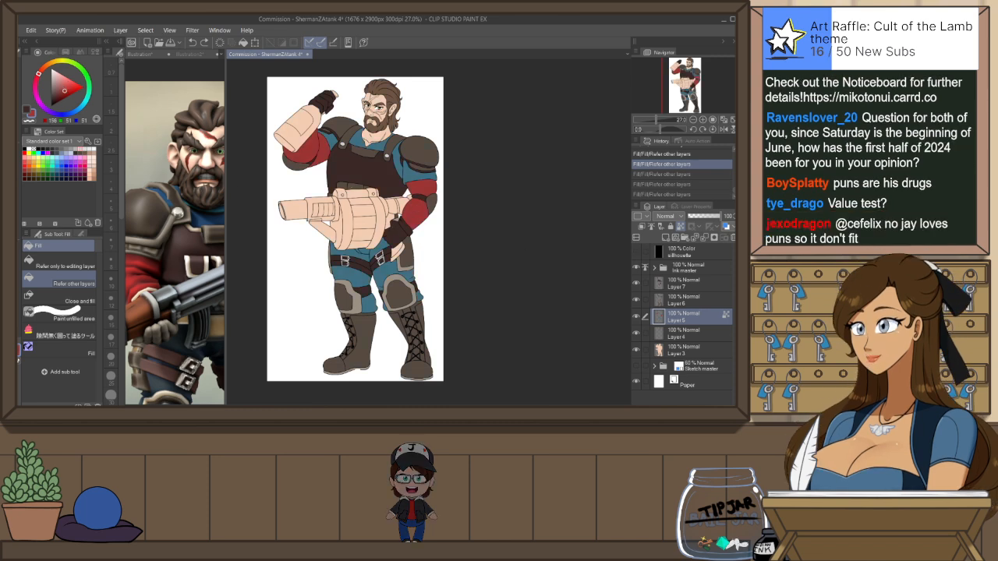
{"action": "left_click", "coordinate": [63, 89]}
{"action": "left_click", "coordinate": [411, 199]}
{"action": "left_click", "coordinate": [308, 156]}
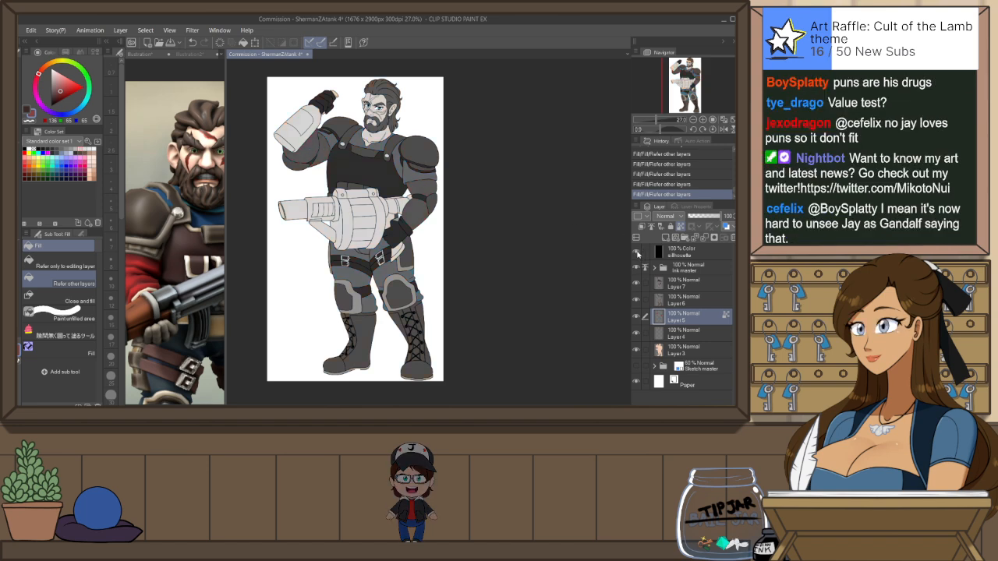
{"action": "key", "text": "ctrl+z"}
{"action": "key", "text": "ctrl+z"}
{"action": "key", "text": "ctrl+z"}
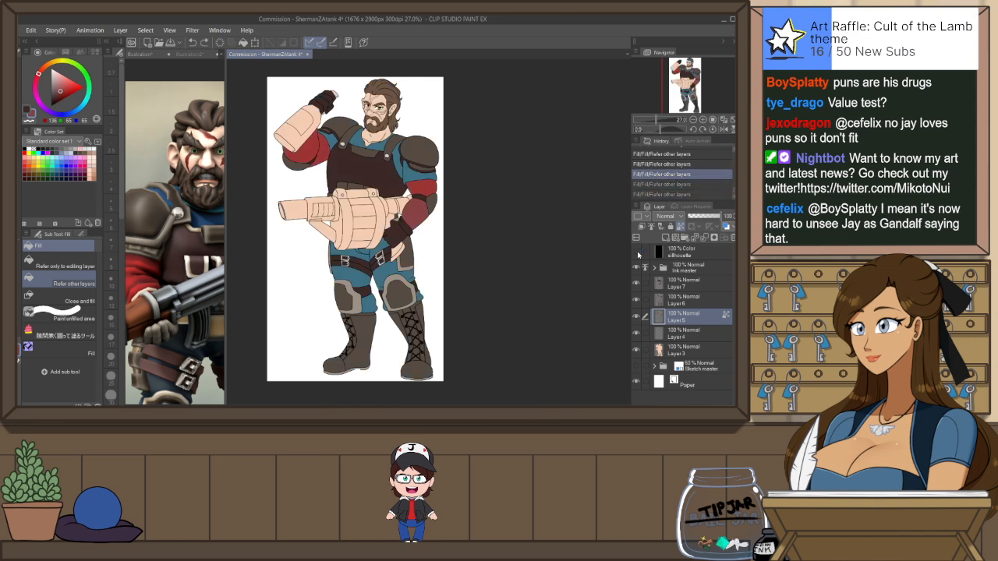
{"action": "left_click", "coordinate": [415, 209], "text": "alt"}
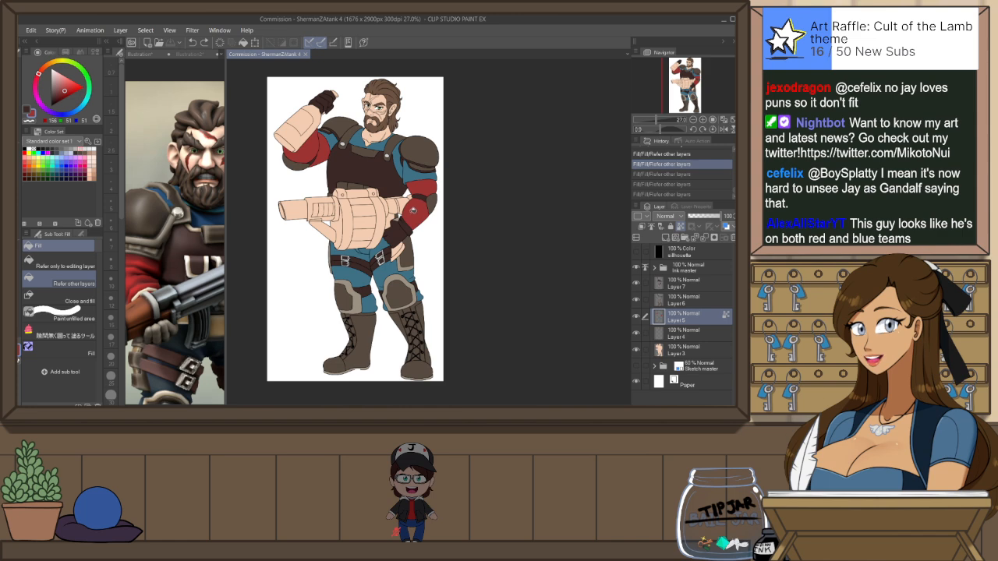
Pick the dark brown at the elbow of the gun-holding arm and fill its elbow pad on Layer 7
{"action": "left_click", "coordinate": [431, 195], "text": "alt"}
{"action": "left_click", "coordinate": [433, 197]}
{"action": "left_click", "coordinate": [690, 283]}
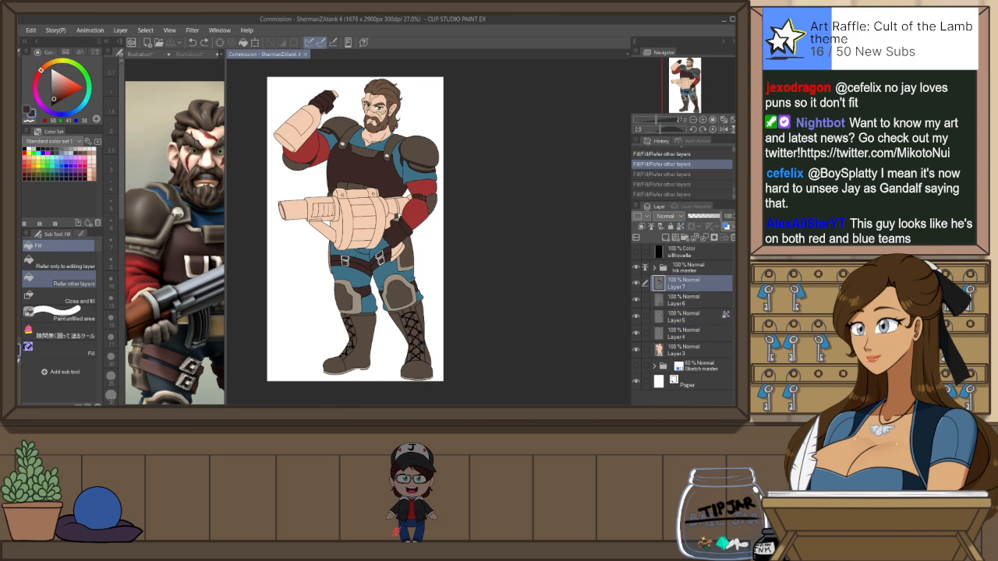
{"action": "left_click", "coordinate": [433, 202]}
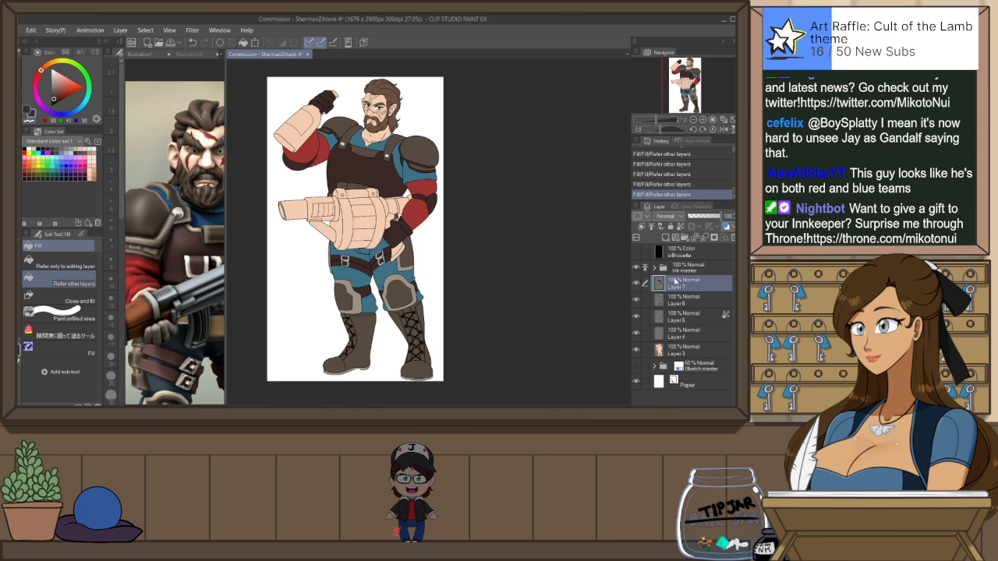
Compare the whole figure's values in greyscale and in colour by switching the black Color layer on and off
{"action": "left_click", "coordinate": [637, 254]}
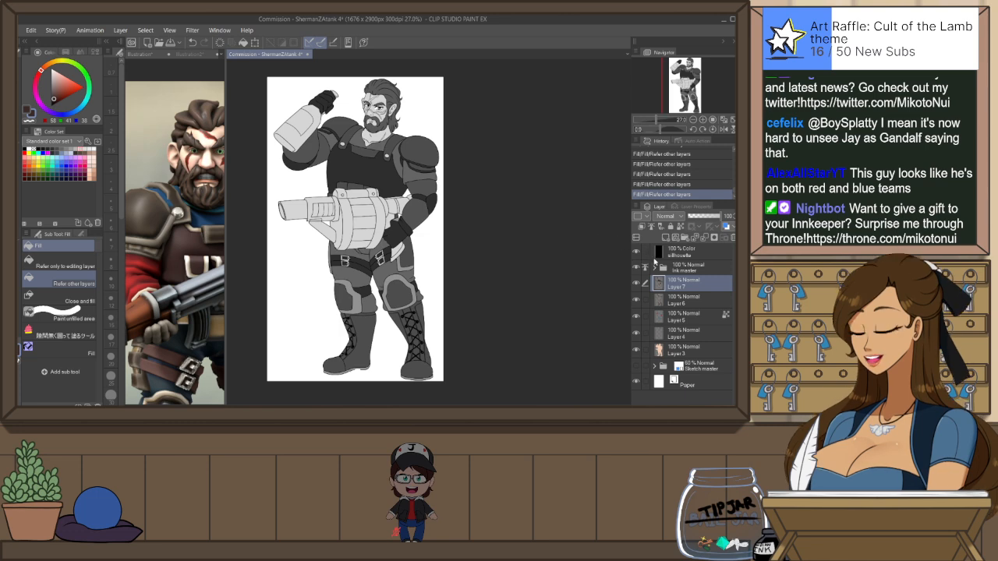
{"action": "left_click", "coordinate": [636, 254]}
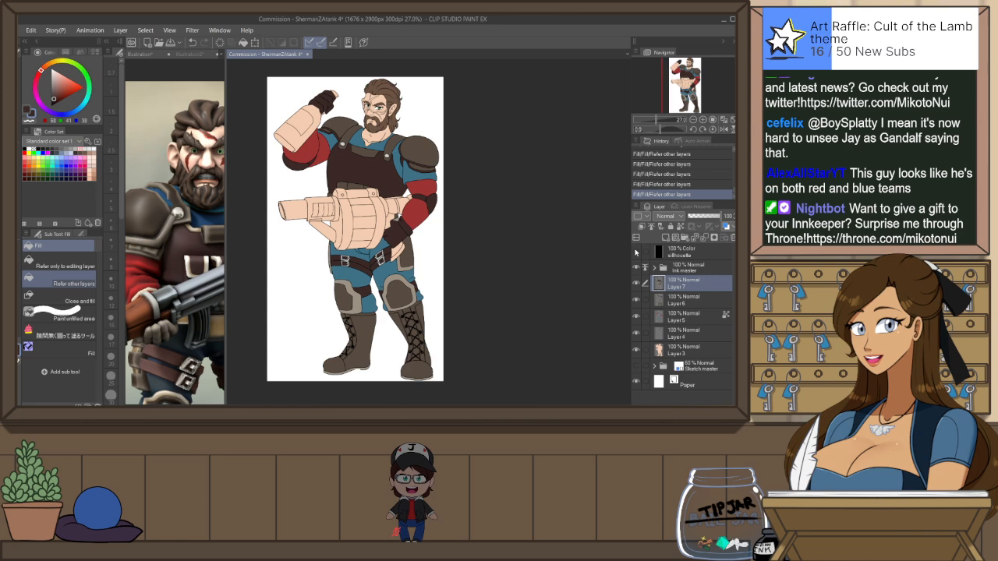
{"action": "left_click", "coordinate": [637, 253]}
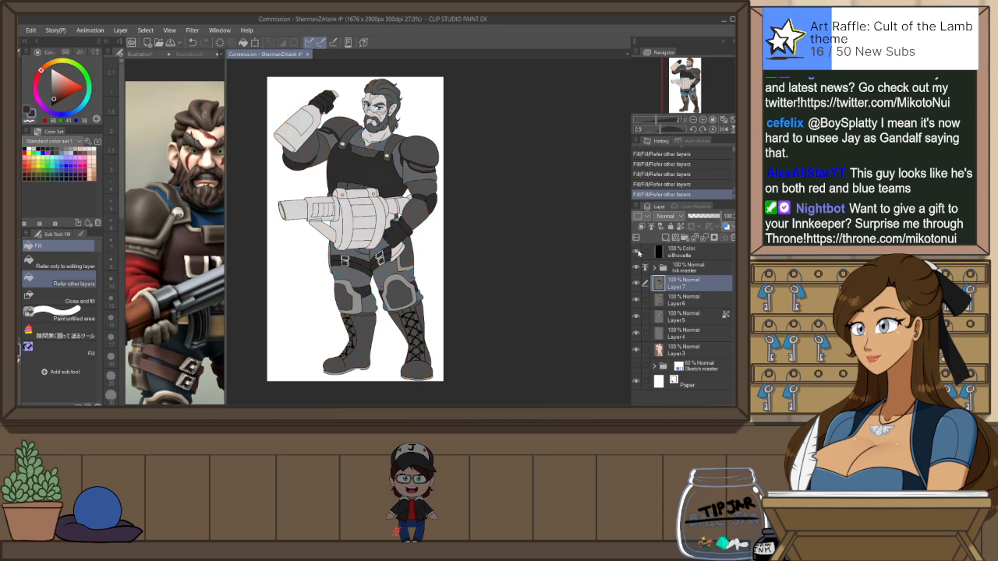
{"action": "left_click", "coordinate": [638, 254]}
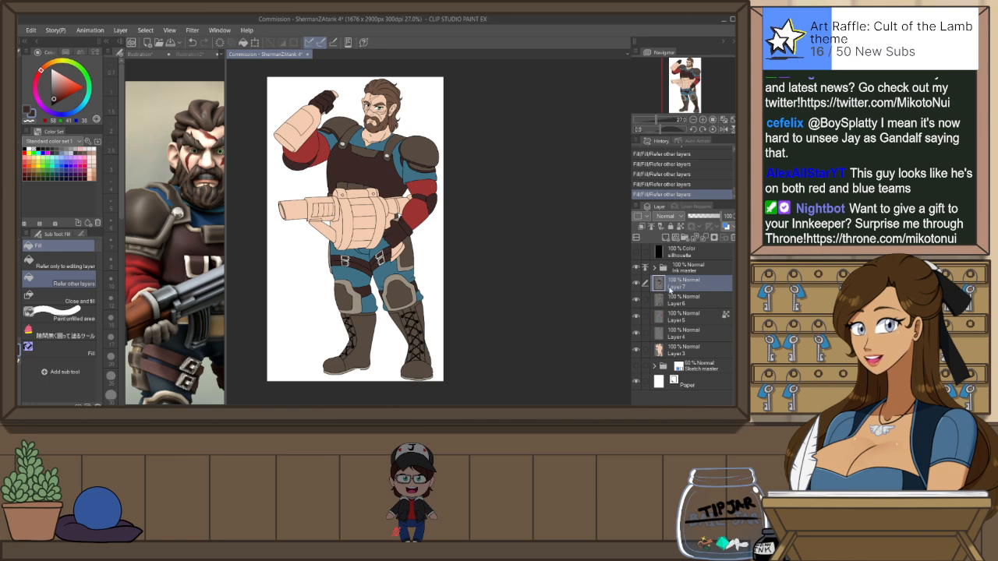
Pick the vest stud's light grey, RGB 204, 204, 204, and fill the gun's muzzle on a new raster layer
{"action": "left_click", "coordinate": [187, 54]}
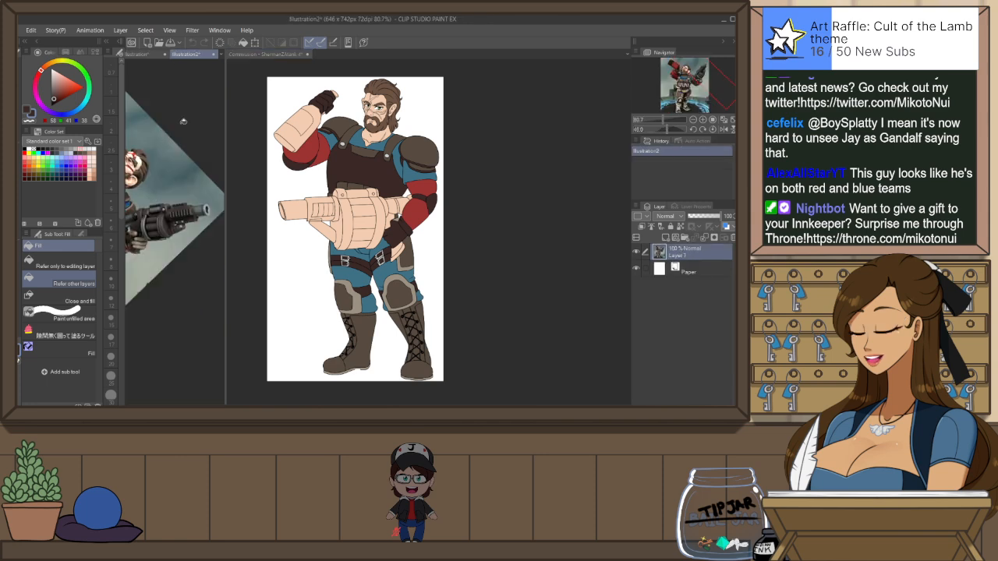
{"action": "left_click", "coordinate": [265, 54]}
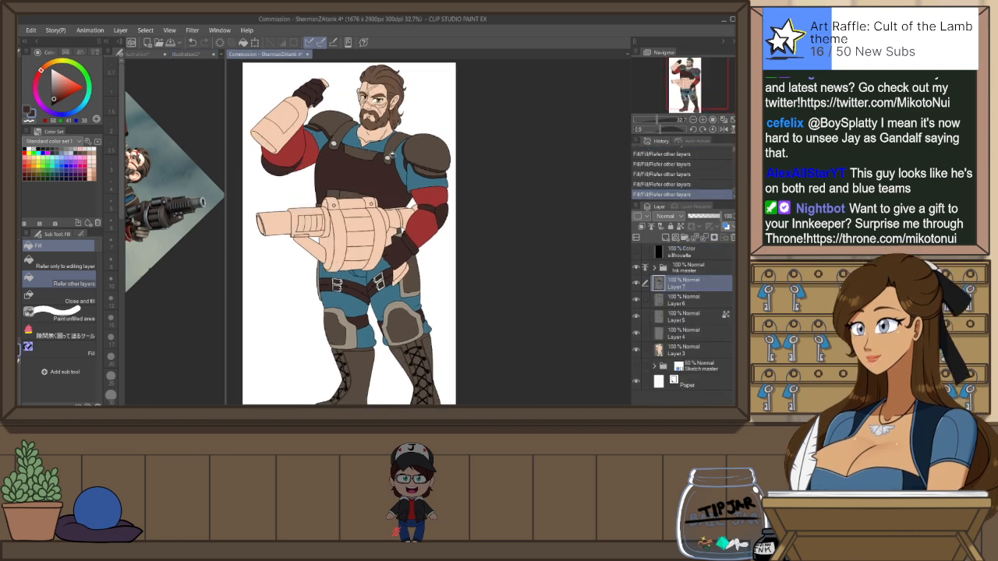
{"action": "left_click", "coordinate": [391, 153], "text": "alt"}
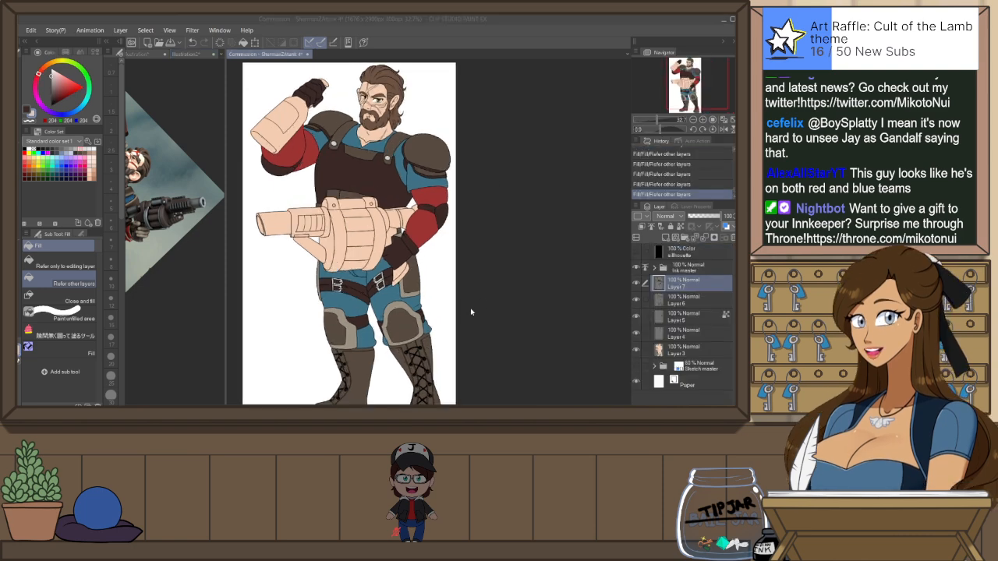
{"action": "key", "text": "ctrl+shift+n"}
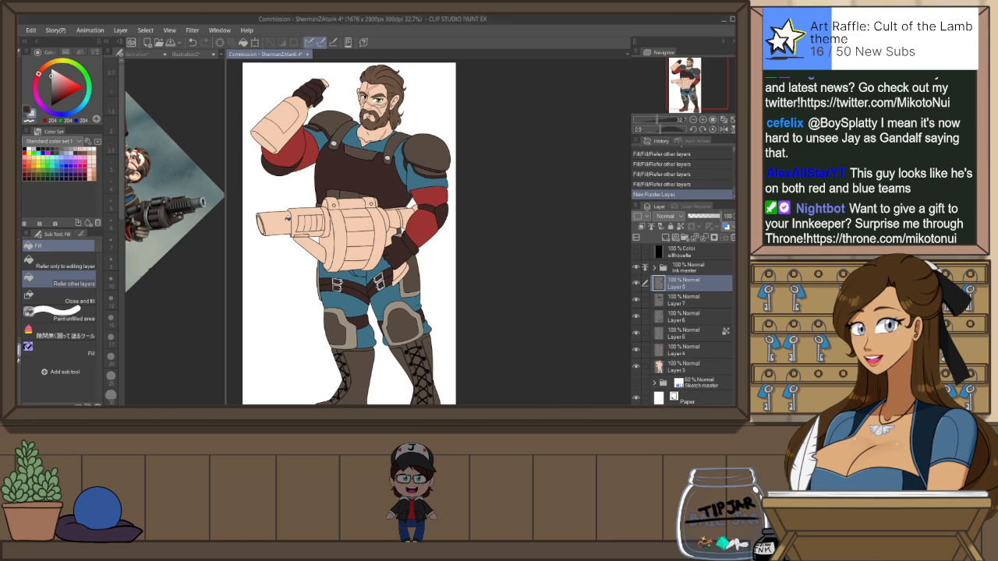
{"action": "left_click", "coordinate": [264, 218]}
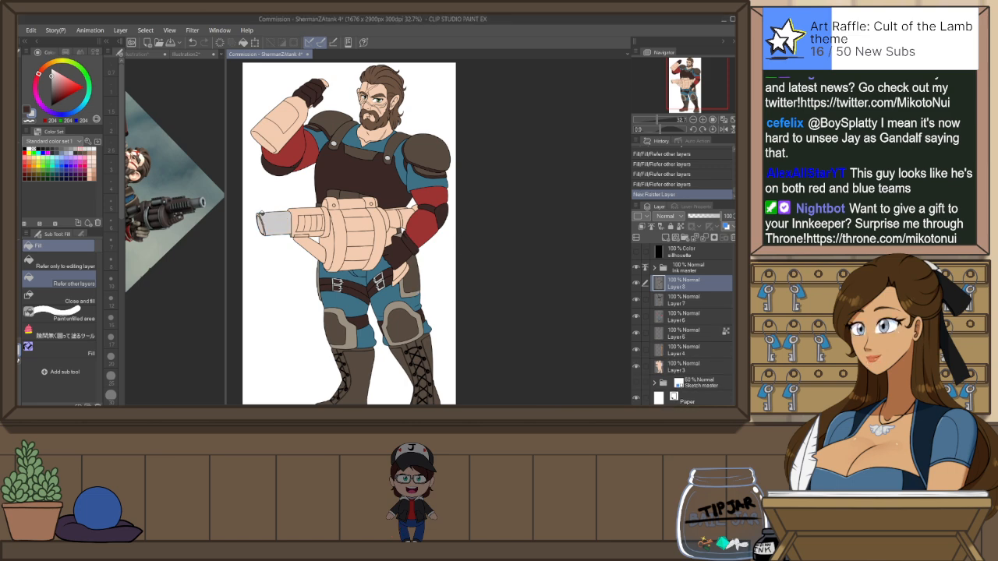
Fill the remaining muzzle gap, the gun's rear barrel and the parts around the gripping hand with the light grey
{"action": "key", "text": "p"}
{"action": "left_click_drag", "start_coordinate": [270, 201], "coordinate": [265, 204]}
{"action": "left_click_drag", "start_coordinate": [403, 232], "coordinate": [430, 229]}
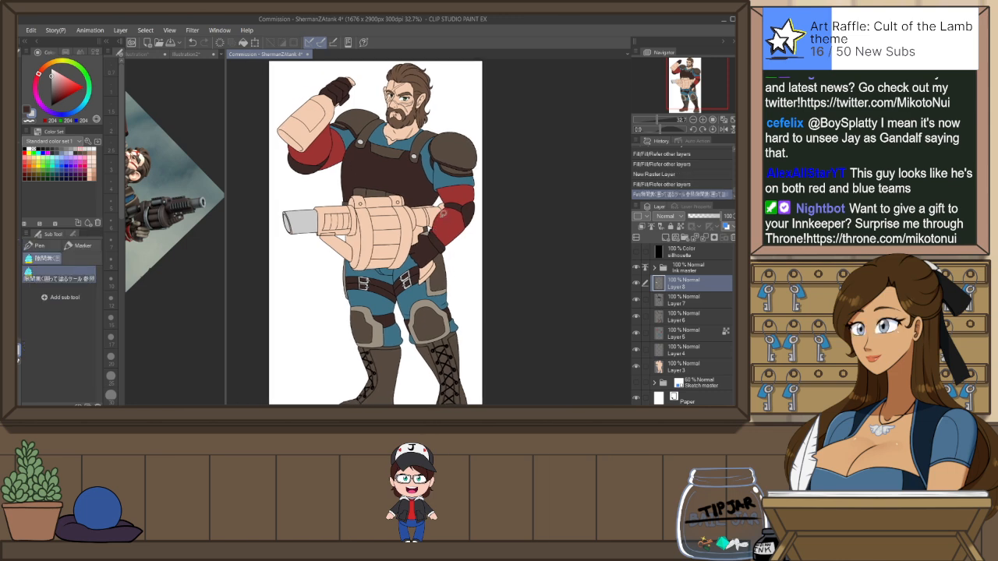
{"action": "scroll", "coordinate": [448, 198], "scroll_direction": "up", "scroll_amount": 1}
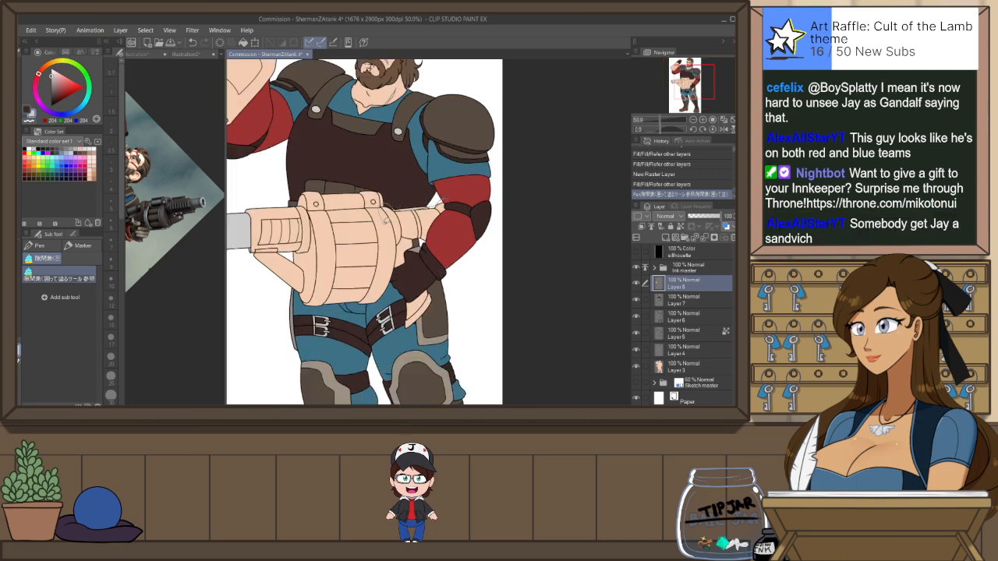
{"action": "left_click_drag", "start_coordinate": [449, 211], "coordinate": [460, 190]}
{"action": "mouse_move", "coordinate": [413, 245]}
{"action": "left_mouse_down"}
{"action": "mouse_move", "coordinate": [404, 265]}
{"action": "mouse_move", "coordinate": [428, 310]}
{"action": "mouse_move", "coordinate": [412, 327]}
{"action": "mouse_move", "coordinate": [404, 318]}
{"action": "left_mouse_up"}
{"action": "left_click_drag", "start_coordinate": [388, 275], "coordinate": [458, 268]}
Fill the gun's barrel shroud, drum, angled brace and top mount with the light grey, undoing misplaced fills on the way
{"action": "mouse_move", "coordinate": [463, 200]}
{"action": "left_mouse_down"}
{"action": "mouse_move", "coordinate": [442, 178]}
{"action": "mouse_move", "coordinate": [386, 174]}
{"action": "mouse_move", "coordinate": [335, 198]}
{"action": "left_mouse_up"}
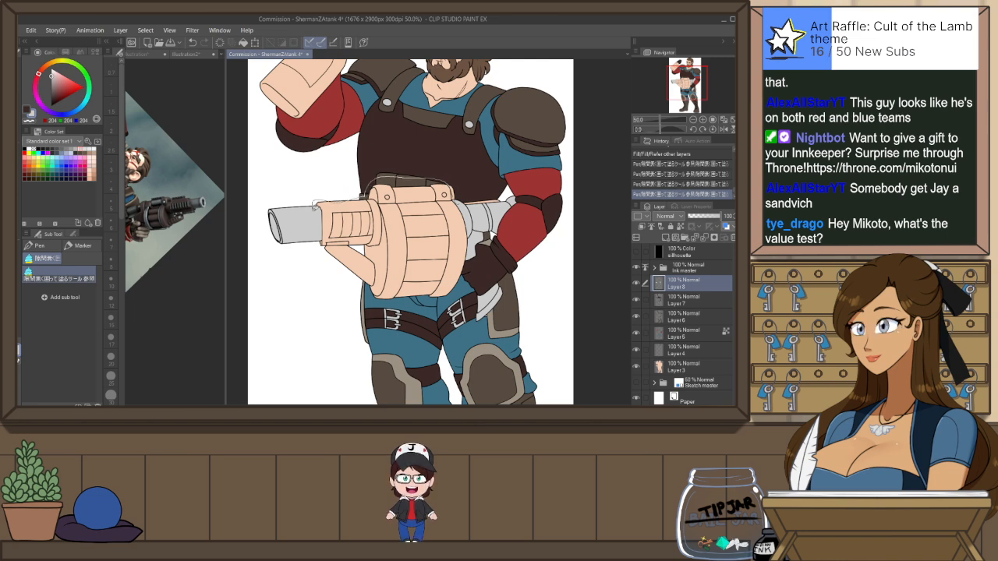
{"action": "left_click_drag", "start_coordinate": [385, 243], "coordinate": [392, 231]}
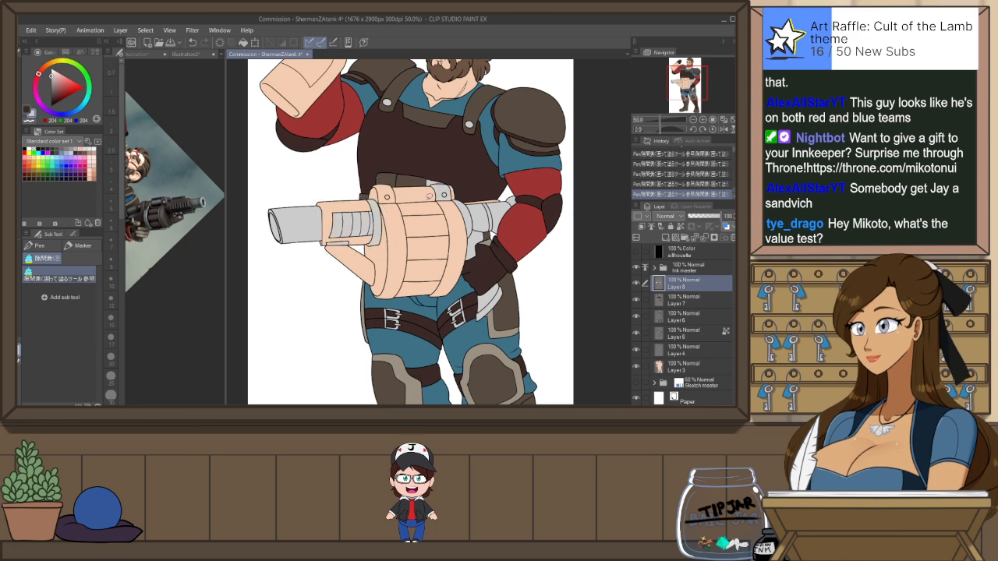
{"action": "key", "text": "ctrl+z"}
{"action": "mouse_move", "coordinate": [456, 194]}
{"action": "left_mouse_down"}
{"action": "mouse_move", "coordinate": [426, 178]}
{"action": "mouse_move", "coordinate": [386, 177]}
{"action": "mouse_move", "coordinate": [363, 189]}
{"action": "left_mouse_up"}
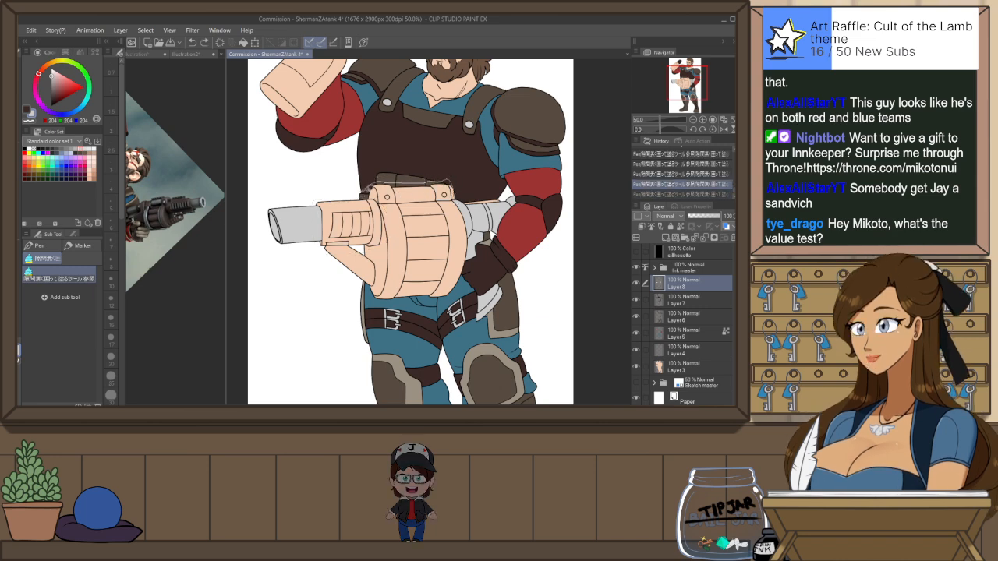
{"action": "mouse_move", "coordinate": [316, 246]}
{"action": "left_mouse_down"}
{"action": "mouse_move", "coordinate": [344, 285]}
{"action": "mouse_move", "coordinate": [421, 300]}
{"action": "left_mouse_up"}
{"action": "left_click_drag", "start_coordinate": [466, 265], "coordinate": [465, 186]}
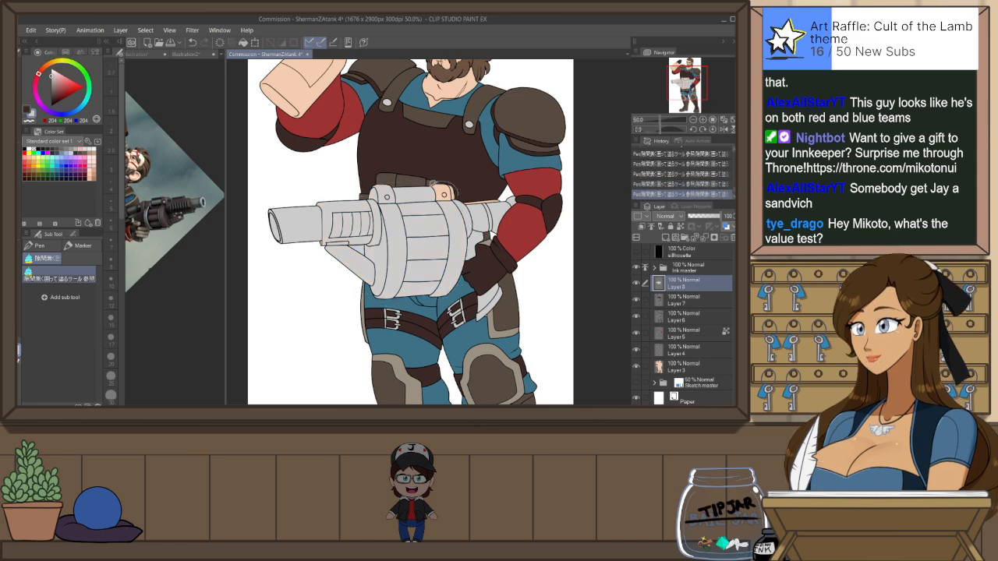
{"action": "key", "text": "ctrl+z"}
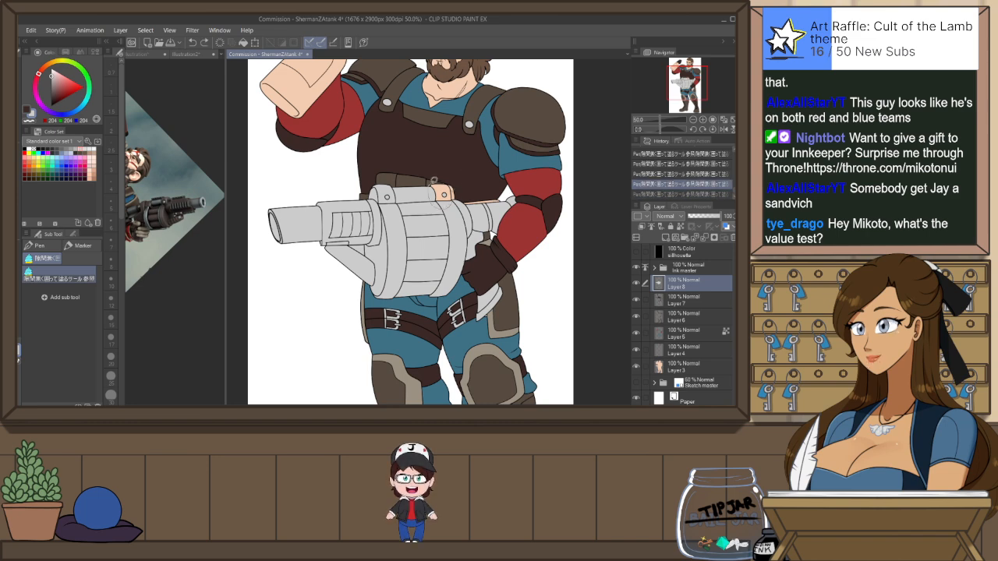
{"action": "key", "text": "ctrl+y"}
Erase the light grey that spilled over the belt pouches and glove around the gun with the Erase Along Edge eraser
{"action": "scroll", "coordinate": [459, 176], "scroll_direction": "up", "scroll_amount": 2}
{"action": "key", "text": "e"}
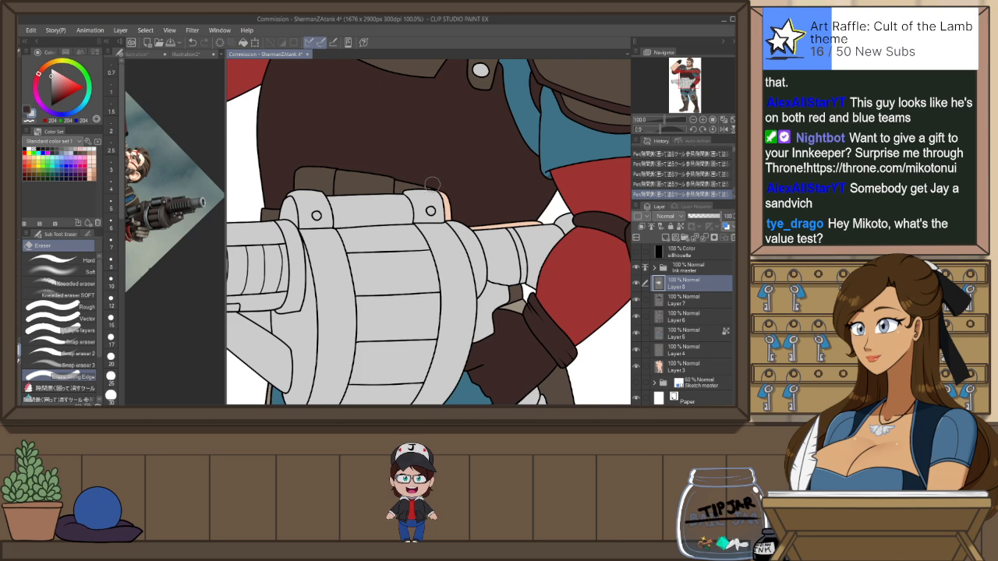
{"action": "left_click_drag", "start_coordinate": [426, 185], "coordinate": [441, 192]}
{"action": "left_click_drag", "start_coordinate": [453, 282], "coordinate": [514, 206]}
{"action": "mouse_move", "coordinate": [328, 243]}
{"action": "left_mouse_down"}
{"action": "mouse_move", "coordinate": [308, 236]}
{"action": "mouse_move", "coordinate": [329, 253]}
{"action": "left_mouse_up"}
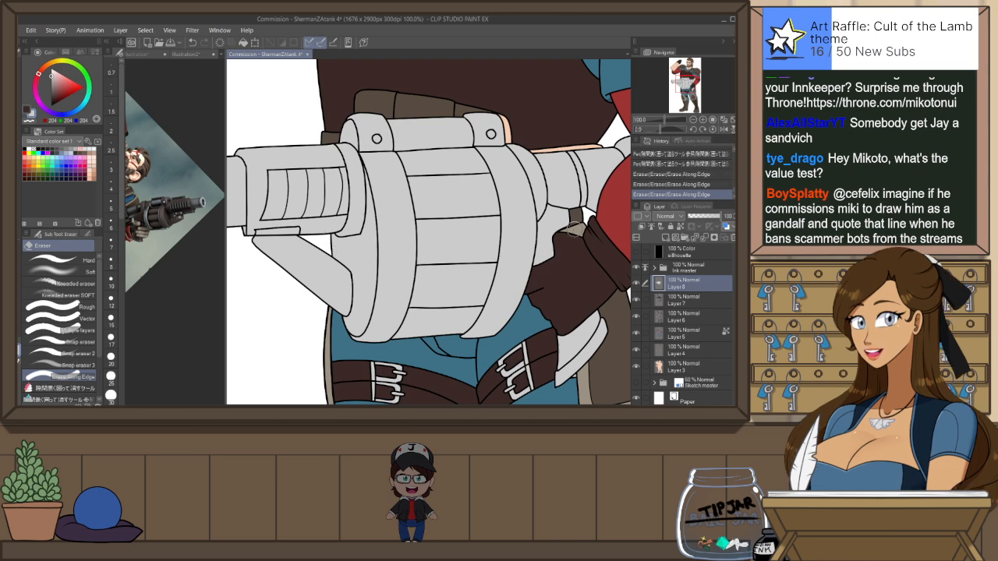
{"action": "mouse_move", "coordinate": [577, 225]}
{"action": "left_mouse_down"}
{"action": "mouse_move", "coordinate": [548, 275]}
{"action": "mouse_move", "coordinate": [558, 262]}
{"action": "left_mouse_up"}
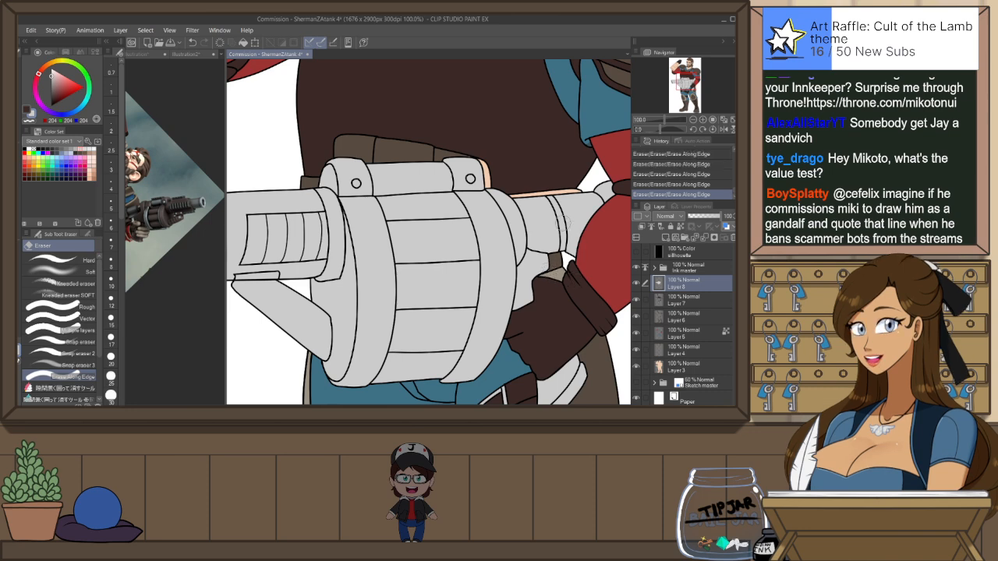
Pick the belt pouch's grey-brown, RGB 87, 75, 64, and fill the bare strip beside the gun's top mount on Layer 7
{"action": "left_click", "coordinate": [646, 300]}
{"action": "left_click", "coordinate": [637, 302]}
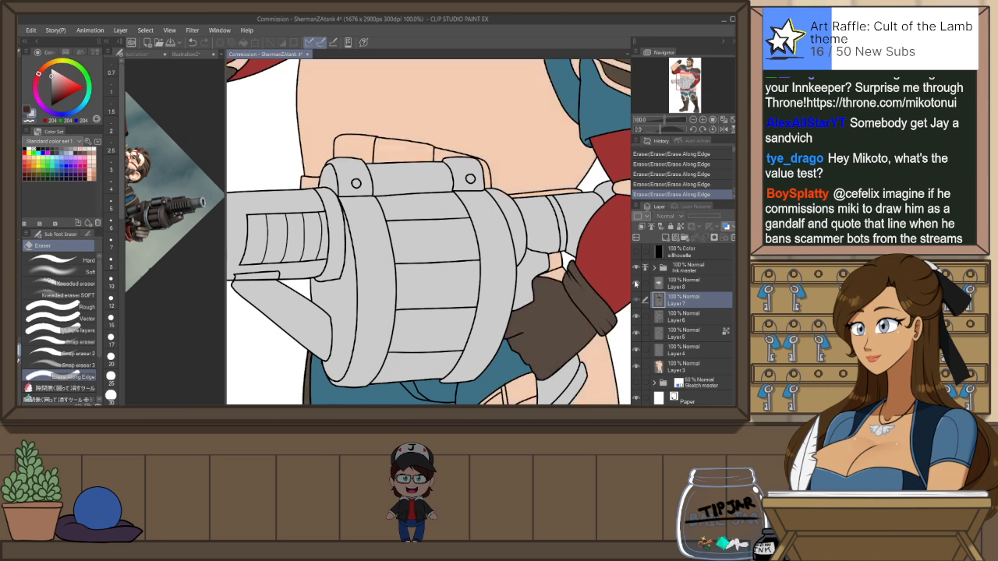
{"action": "left_click", "coordinate": [636, 300]}
{"action": "key", "text": "p"}
{"action": "left_click", "coordinate": [445, 153], "text": "alt"}
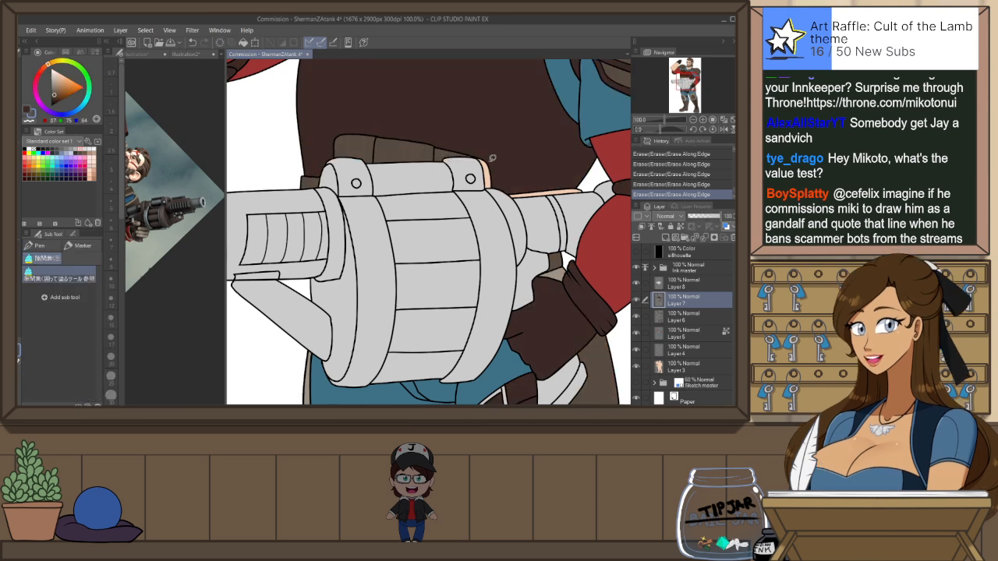
{"action": "key", "text": "ctrl+z"}
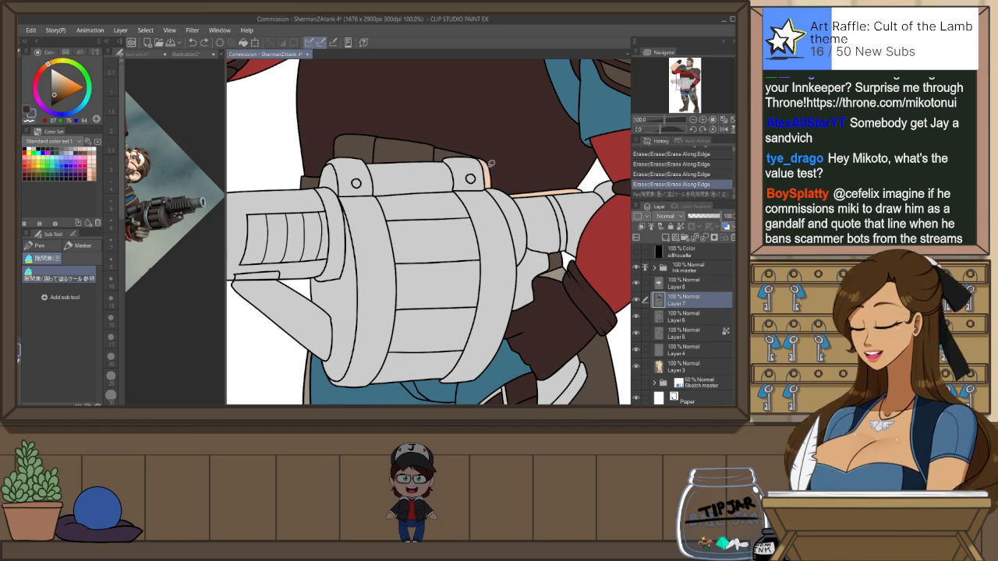
{"action": "key", "text": "g"}
{"action": "left_click", "coordinate": [485, 168]}
Touch up the pouch's bare edge with the same grey-brown and undo the last stroke
{"action": "key", "text": "p"}
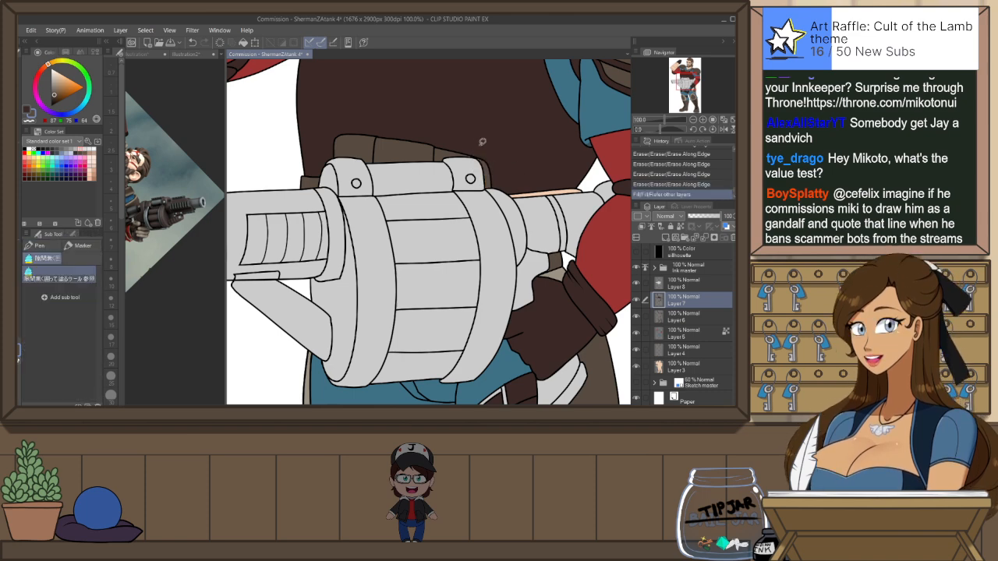
{"action": "mouse_move", "coordinate": [482, 156]}
{"action": "left_mouse_down"}
{"action": "mouse_move", "coordinate": [491, 165]}
{"action": "mouse_move", "coordinate": [466, 155]}
{"action": "mouse_move", "coordinate": [503, 166]}
{"action": "left_mouse_up"}
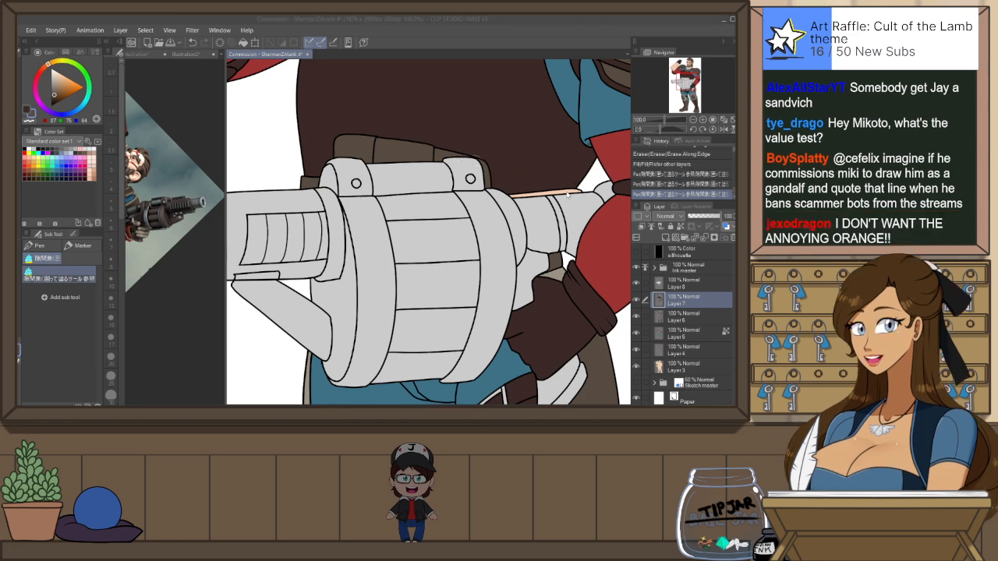
{"action": "key", "text": "ctrl+z"}
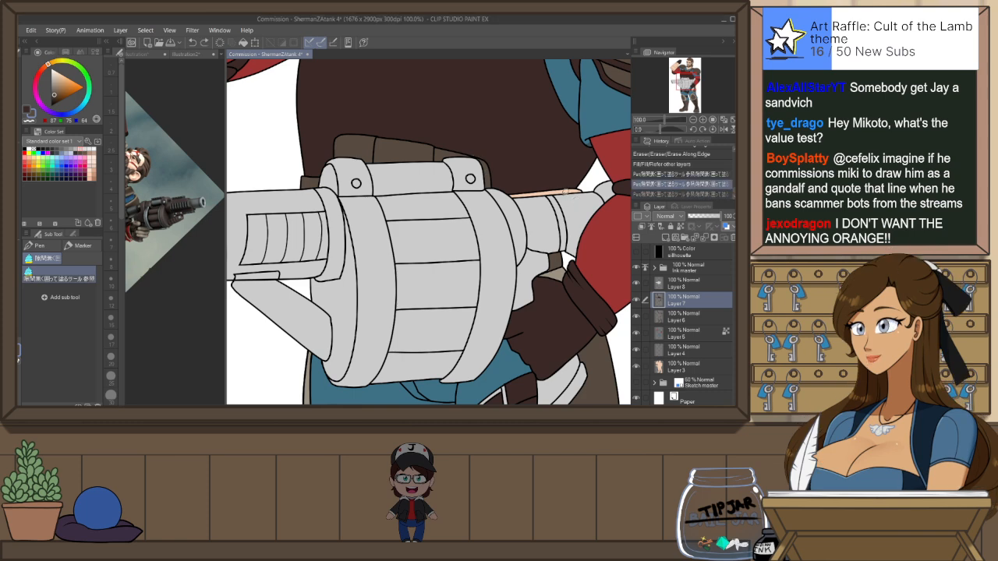
Fill the bare strip above the gun's rear and the gap beside the gloved hand with grey-brown on Layer 7, touching up its edge
{"action": "key", "text": "g"}
{"action": "left_click", "coordinate": [566, 190]}
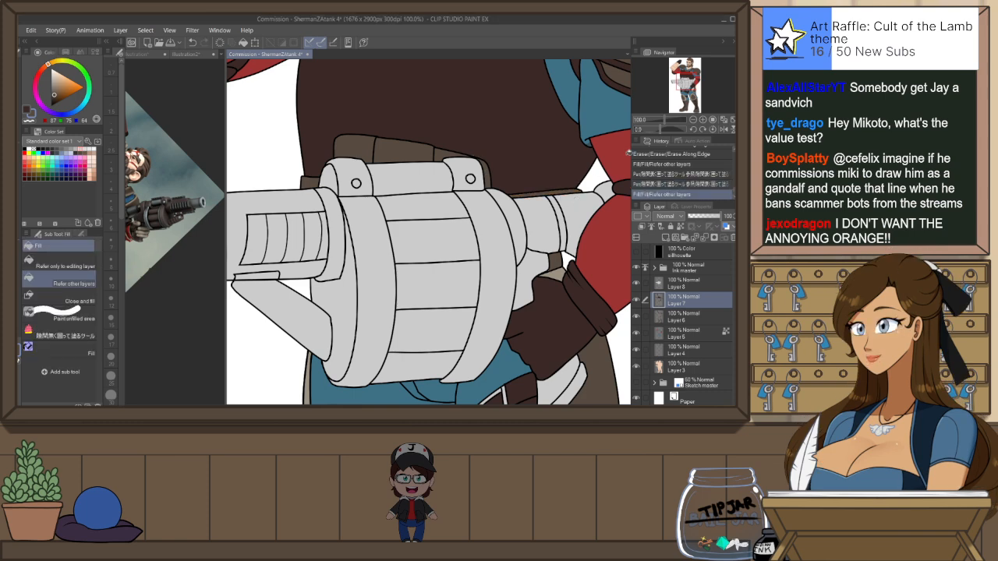
{"action": "scroll", "coordinate": [626, 152], "scroll_direction": "down", "scroll_amount": 3}
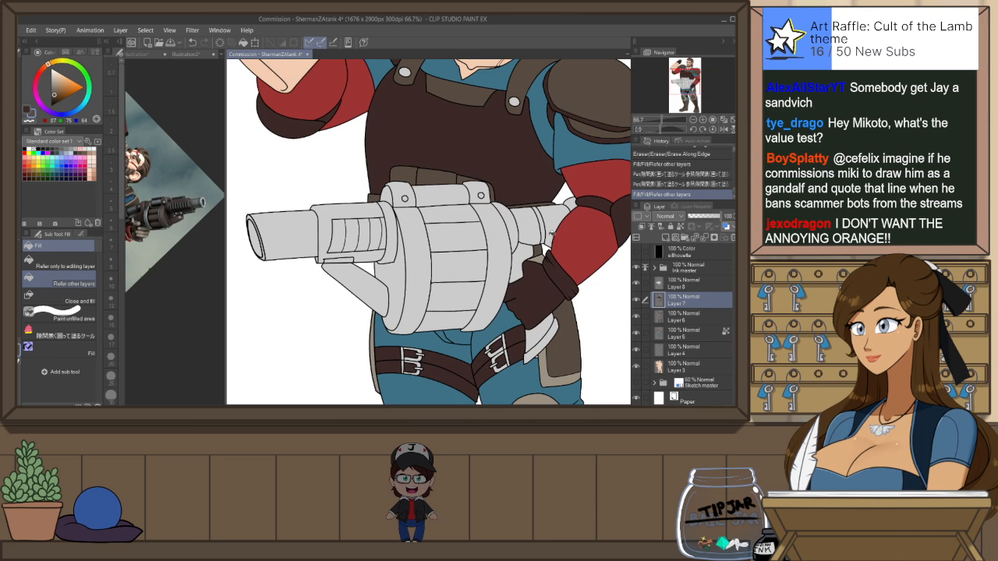
{"action": "scroll", "coordinate": [550, 249], "scroll_direction": "up", "scroll_amount": 2}
{"action": "left_click", "coordinate": [536, 255]}
{"action": "key", "text": "p"}
{"action": "left_click_drag", "start_coordinate": [533, 241], "coordinate": [535, 254]}
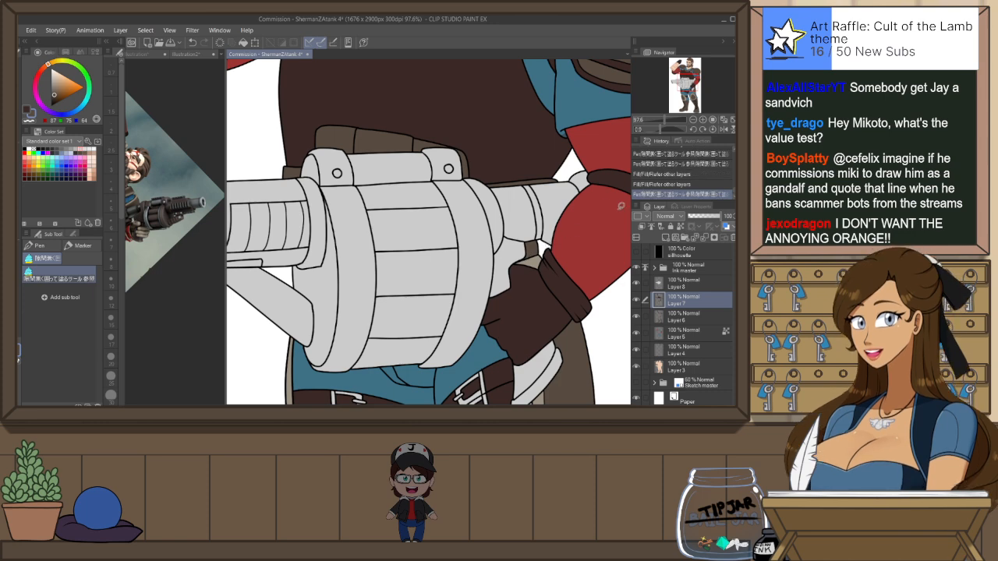
{"action": "scroll", "coordinate": [621, 205], "scroll_direction": "down", "scroll_amount": 6}
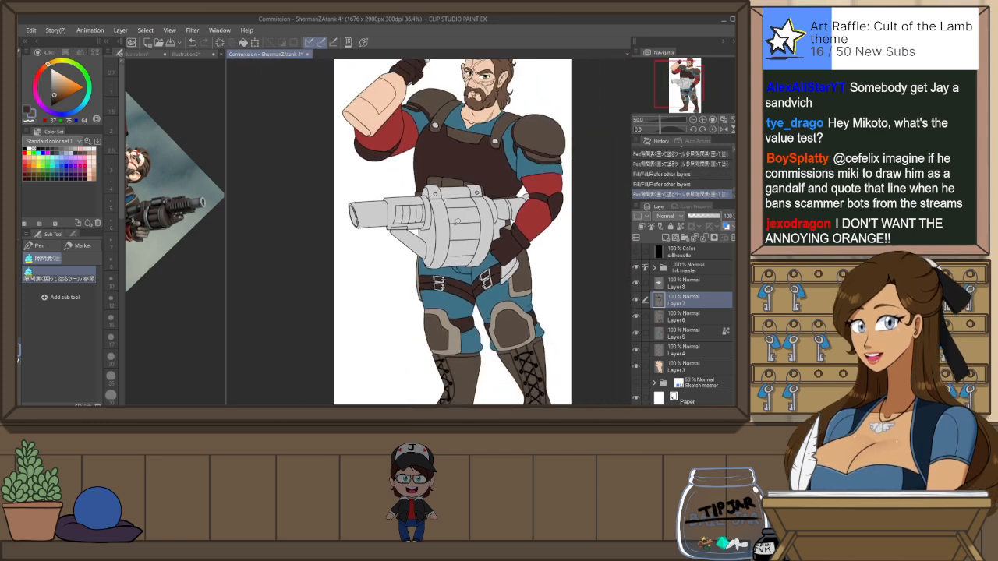
Make Layer 8 active and sample the dark brown-grey of the gun in the reference illustration for the commission
{"action": "left_click", "coordinate": [690, 284]}
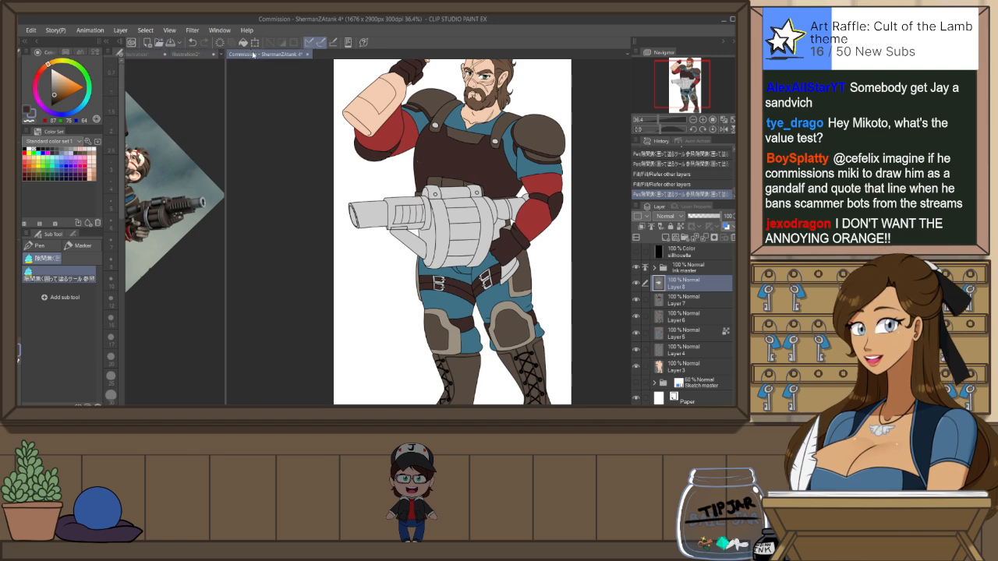
{"action": "left_click", "coordinate": [185, 55]}
{"action": "scroll", "coordinate": [165, 218], "scroll_direction": "up", "scroll_amount": 3}
{"action": "left_click", "coordinate": [165, 218], "text": "alt"}
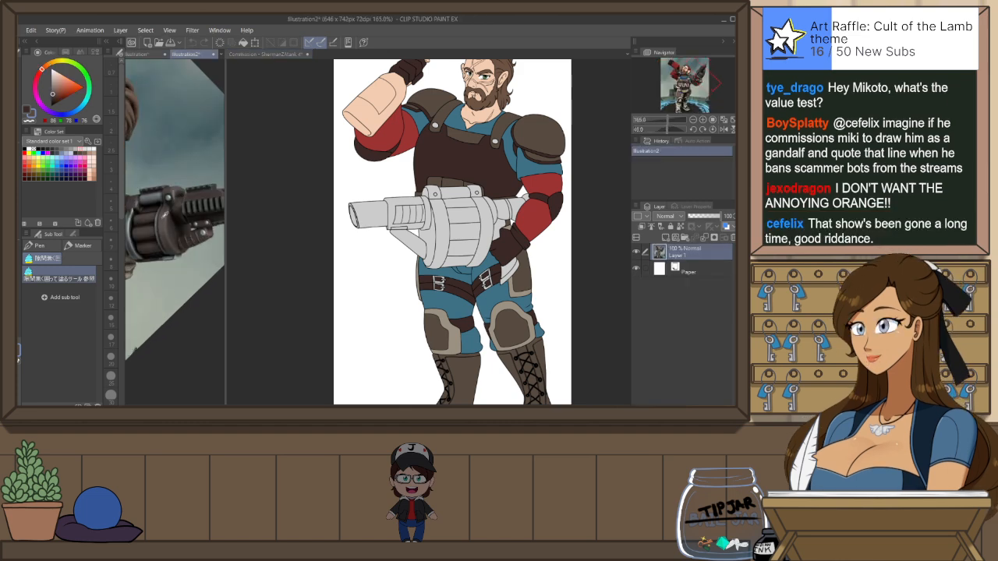
{"action": "left_click", "coordinate": [257, 54]}
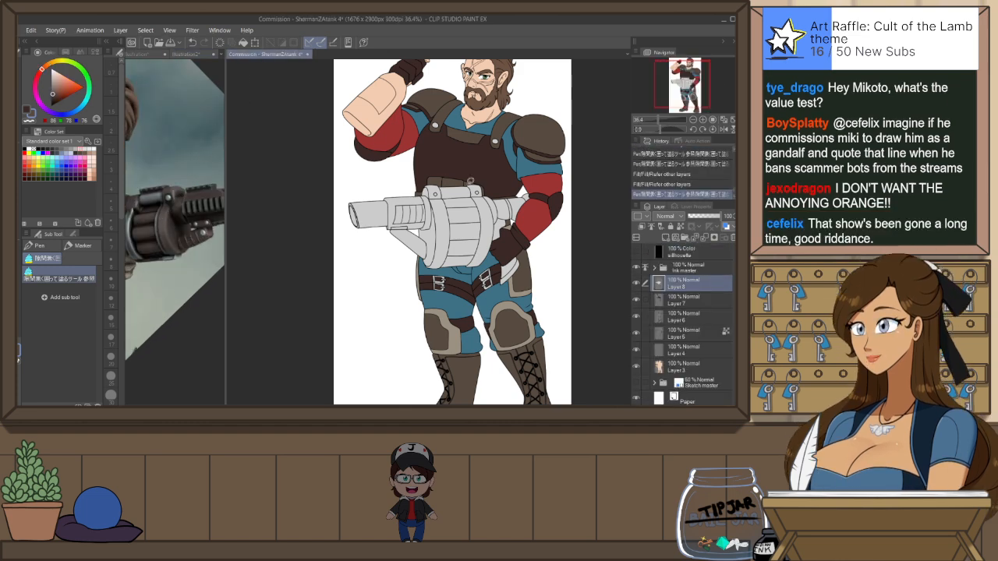
Fill the gun's drum front ring, top mount end, angled brace and barrel shroud with the sampled dark brown-grey on Layer 8
{"action": "scroll", "coordinate": [471, 155], "scroll_direction": "up", "scroll_amount": 3}
{"action": "left_click", "coordinate": [471, 150], "text": "alt"}
{"action": "key", "text": "g"}
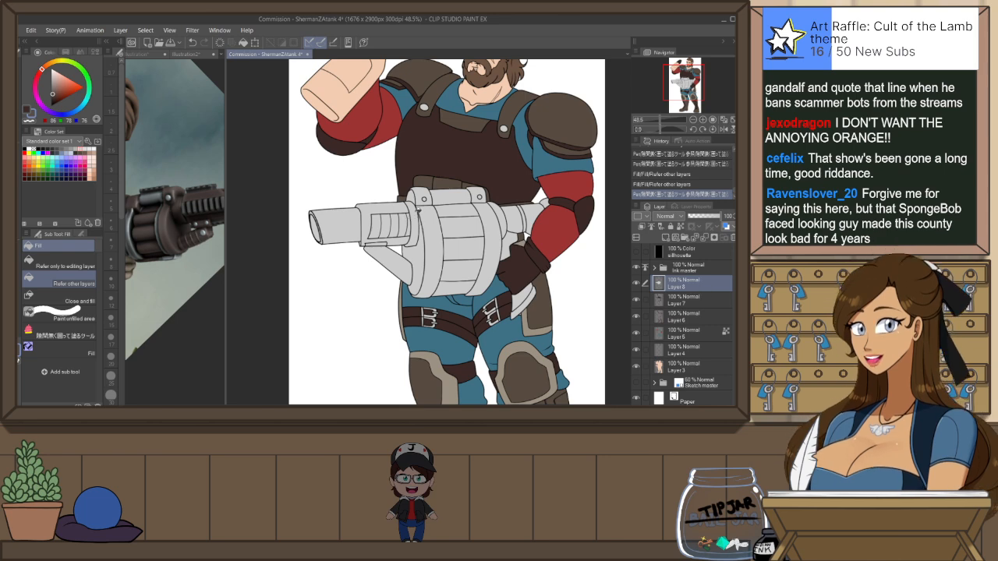
{"action": "left_click", "coordinate": [417, 209]}
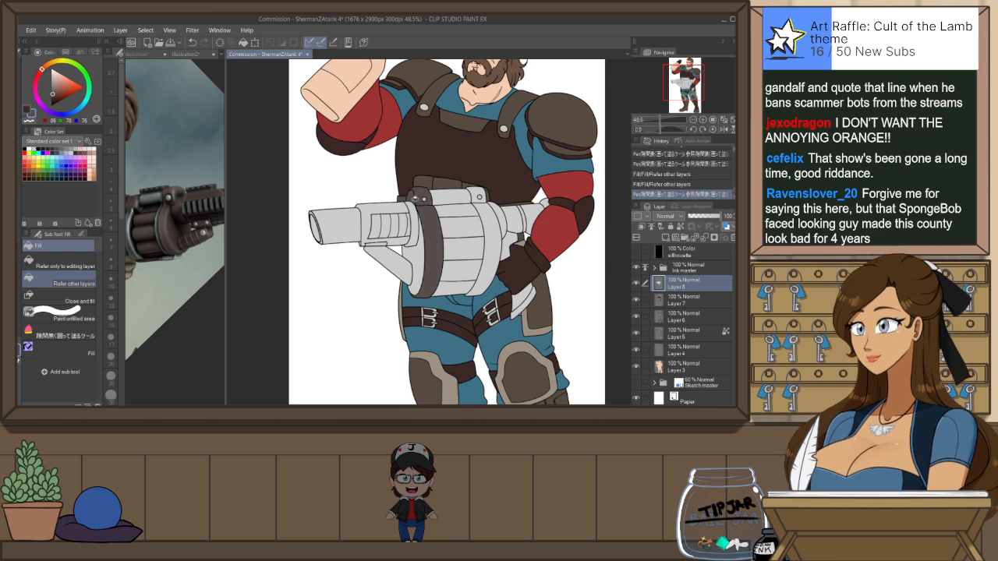
{"action": "left_click", "coordinate": [416, 205]}
{"action": "left_click", "coordinate": [413, 262]}
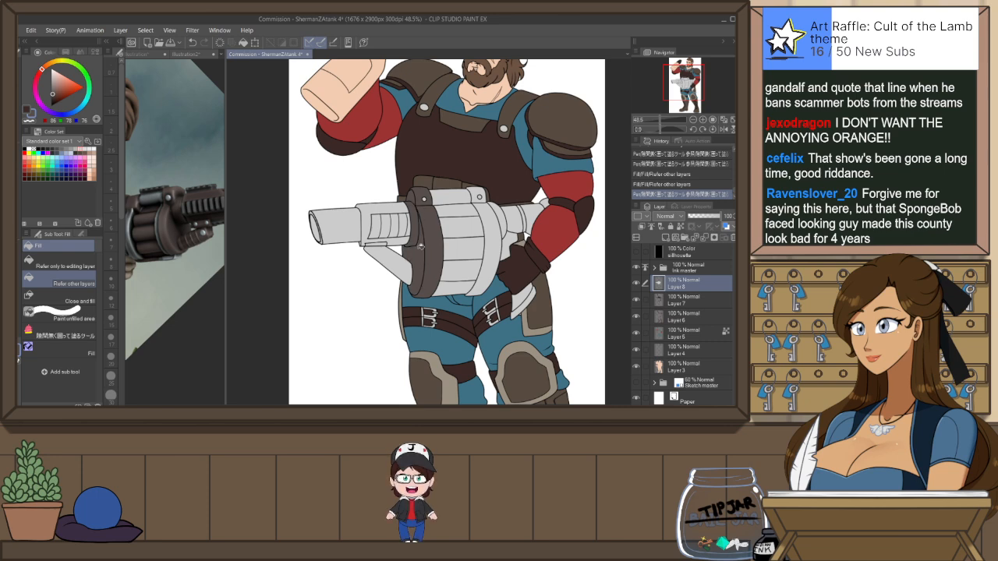
{"action": "left_click", "coordinate": [414, 267]}
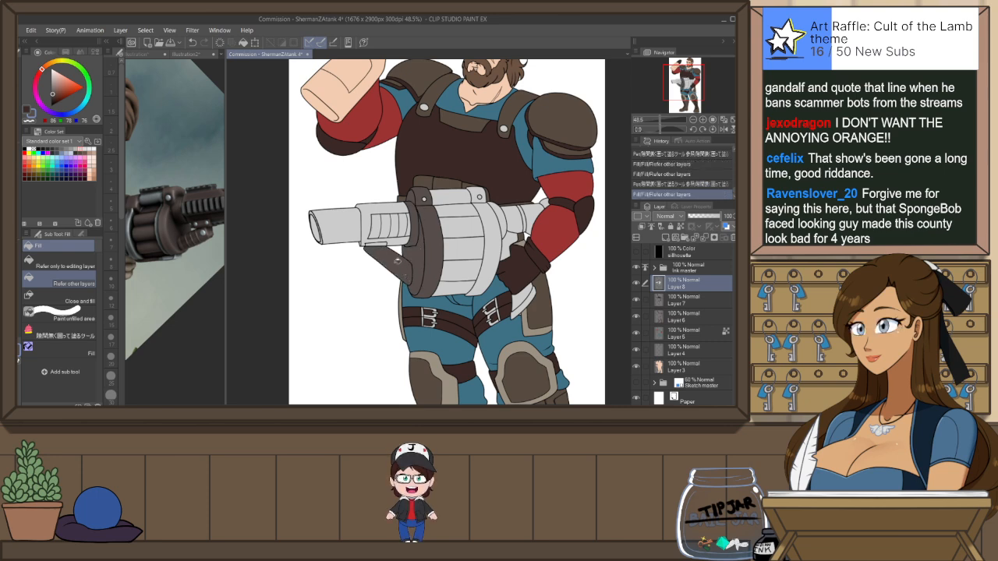
{"action": "left_click", "coordinate": [366, 232]}
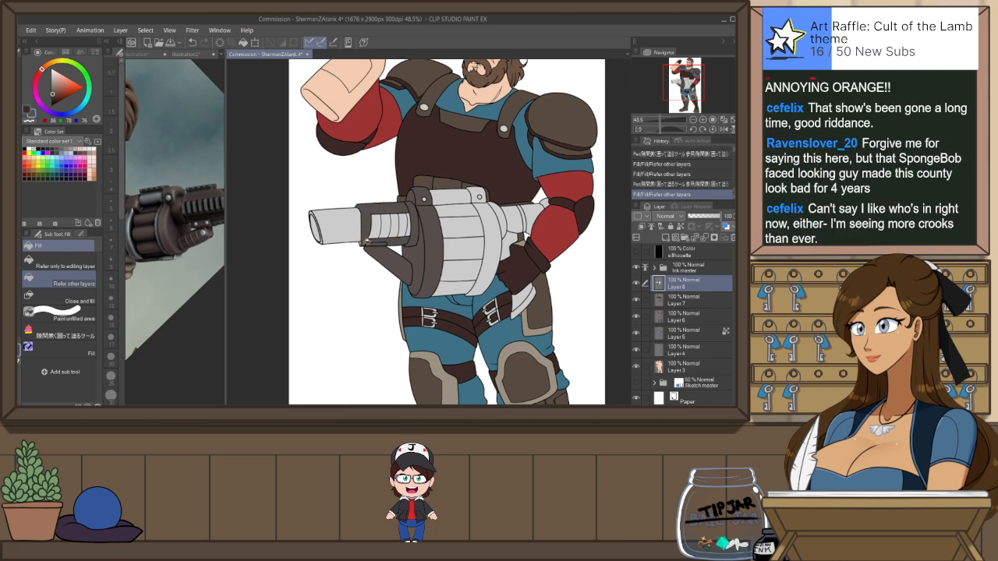
Fill the gun's remaining dark parts behind the drum and by the gripping hand with the same brown-grey, comparing against the reference illustration
{"action": "key", "text": "ctrl+minus"}
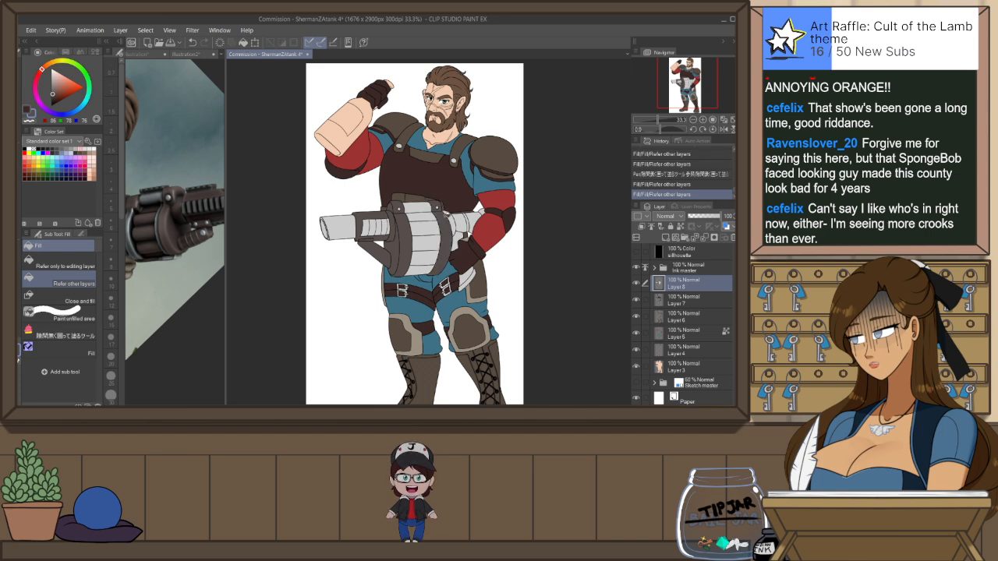
{"action": "left_click", "coordinate": [449, 217]}
{"action": "left_click", "coordinate": [186, 54]}
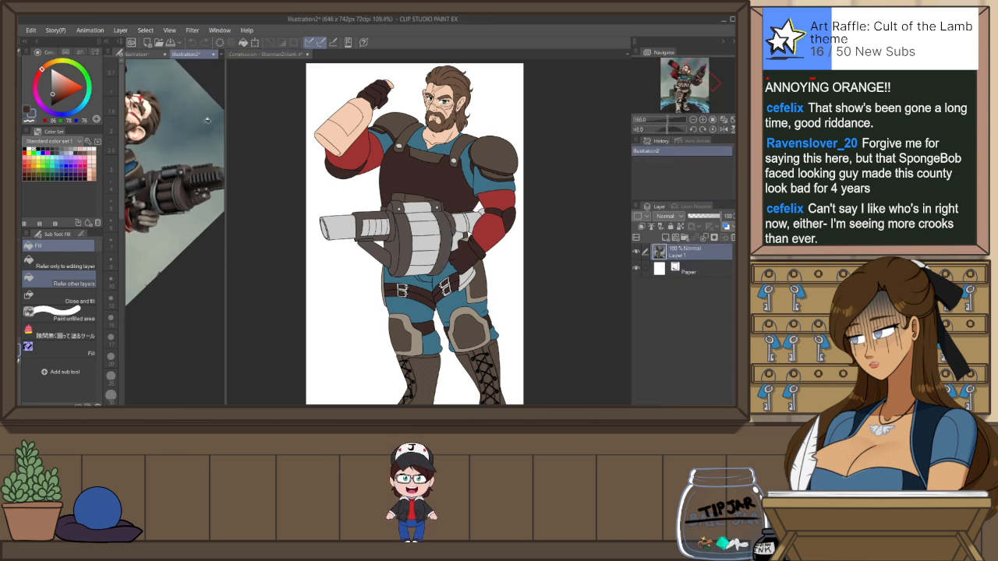
{"action": "left_click", "coordinate": [274, 56]}
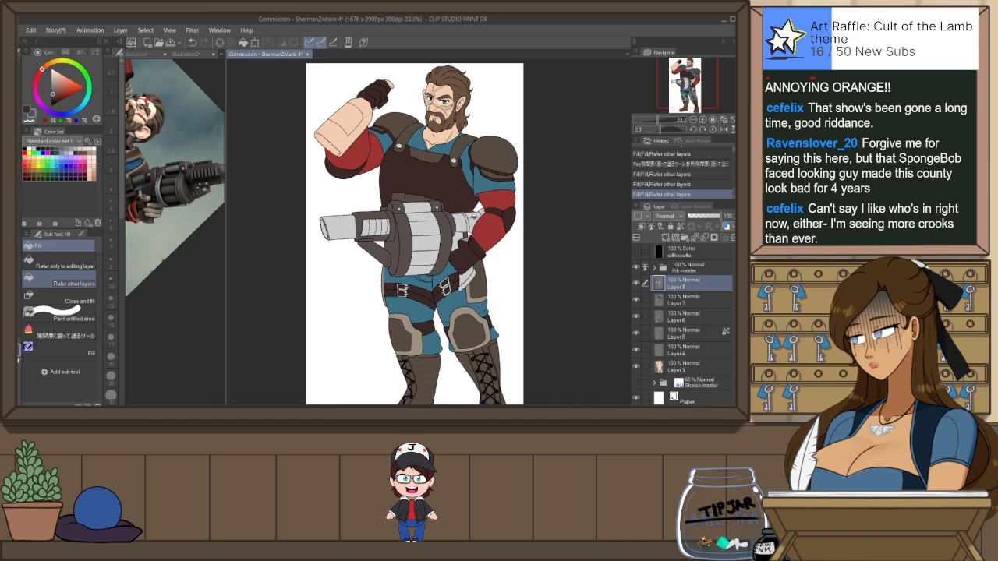
{"action": "left_click", "coordinate": [473, 238]}
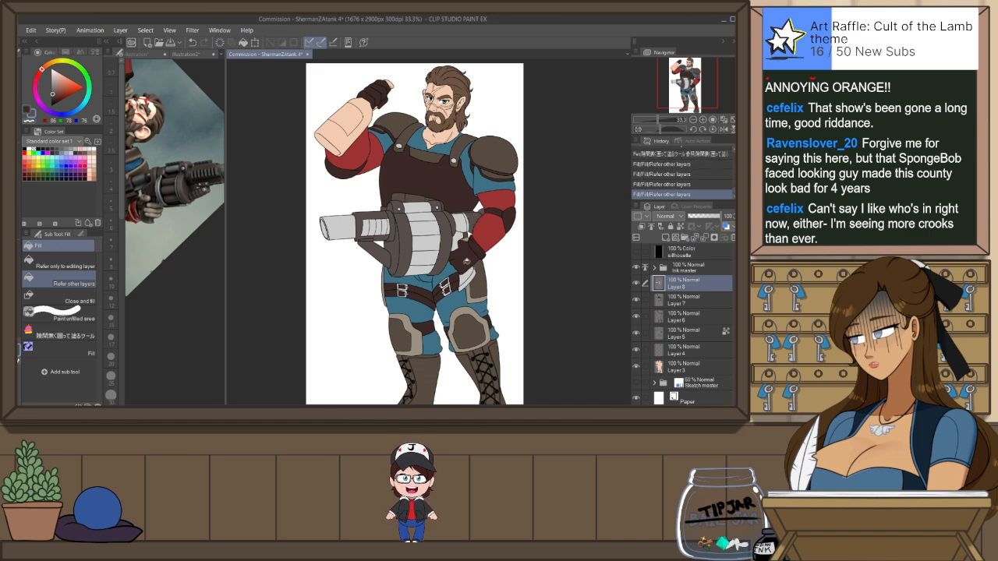
{"action": "left_click", "coordinate": [190, 54]}
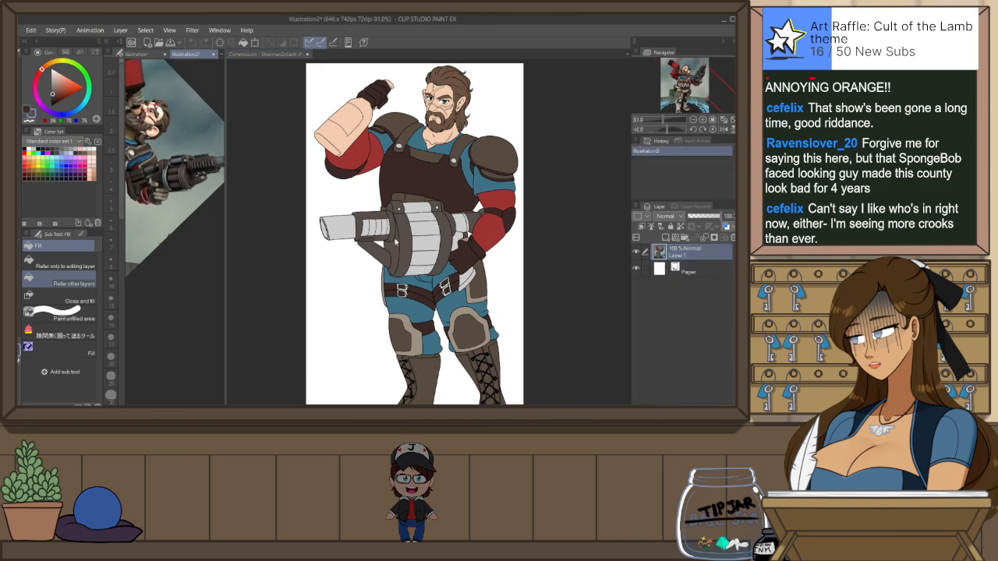
{"action": "key", "text": "ctrl+Tab"}
{"action": "left_click", "coordinate": [459, 249]}
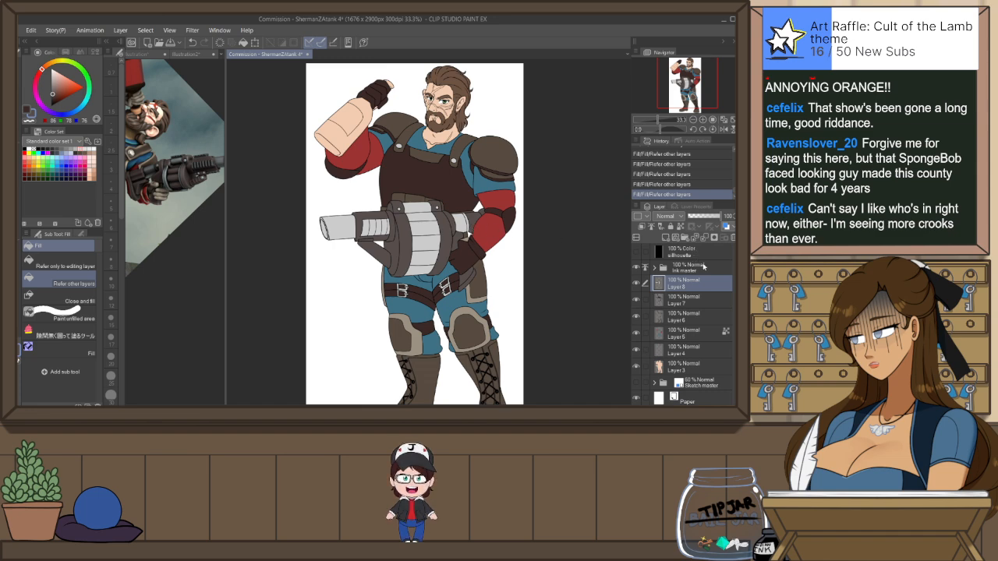
Adjust Layer 8's gun colours with Hue/Saturation/Luminosity while checking values under the greyscale silhouette layer, and hide that layer again
{"action": "left_click", "coordinate": [636, 252]}
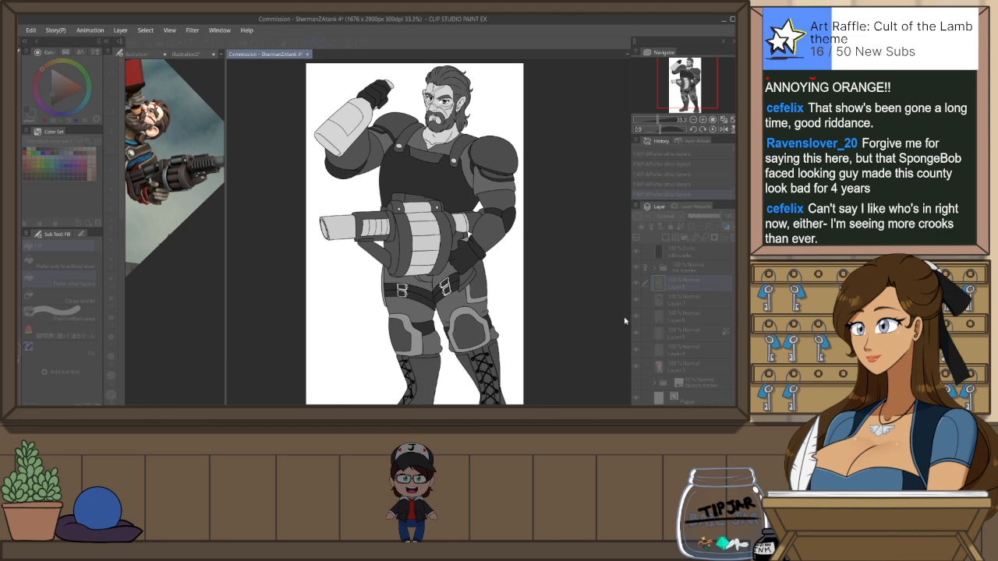
{"action": "left_click_drag", "start_coordinate": [599, 321], "coordinate": [572, 319]}
{"action": "scroll", "coordinate": [394, 245], "scroll_direction": "down", "scroll_amount": 1}
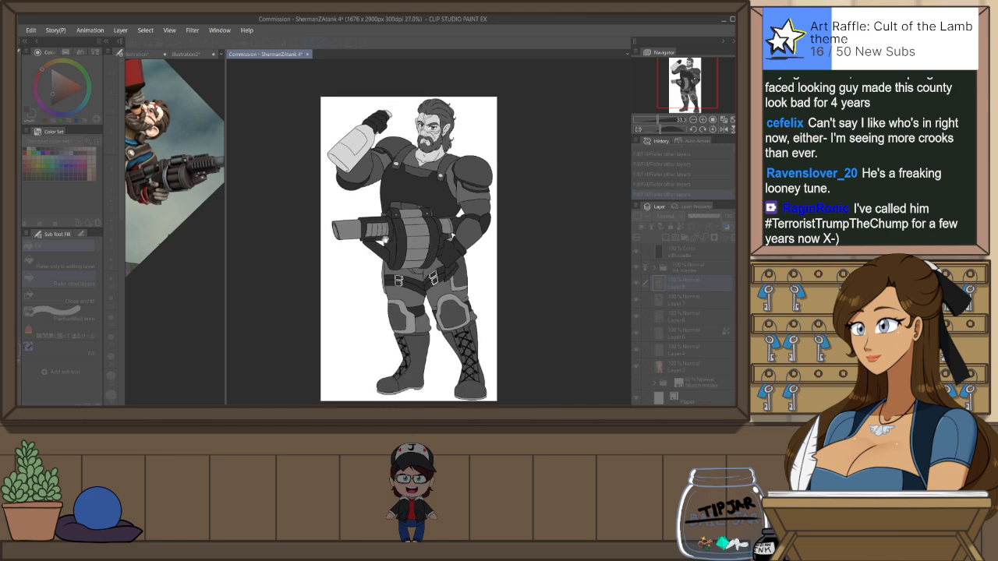
{"action": "scroll", "coordinate": [446, 247], "scroll_direction": "up", "scroll_amount": 1}
{"action": "left_click_drag", "start_coordinate": [593, 323], "coordinate": [616, 322]}
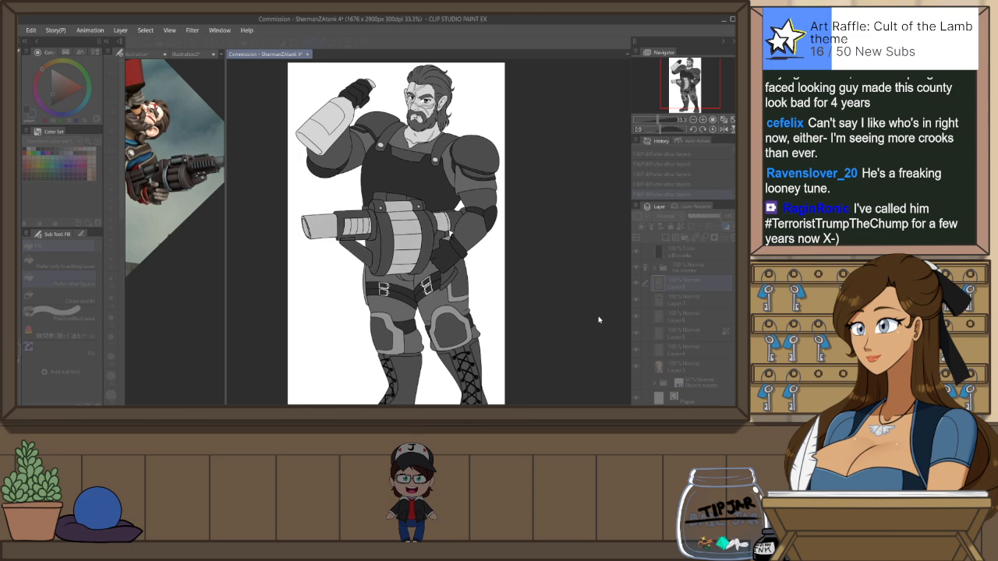
{"action": "left_click_drag", "start_coordinate": [602, 320], "coordinate": [622, 320]}
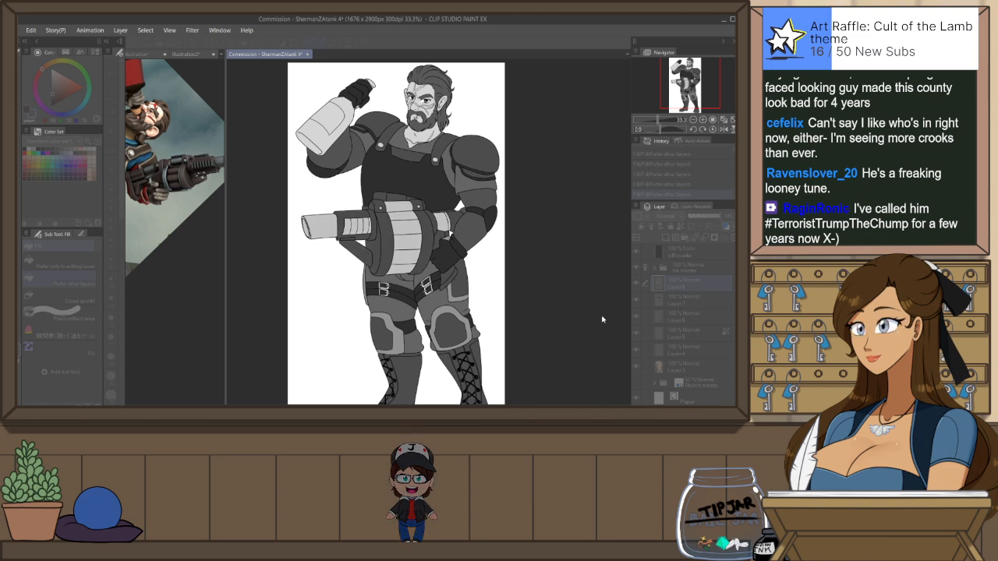
{"action": "scroll", "coordinate": [583, 315], "scroll_direction": "down", "scroll_amount": 2}
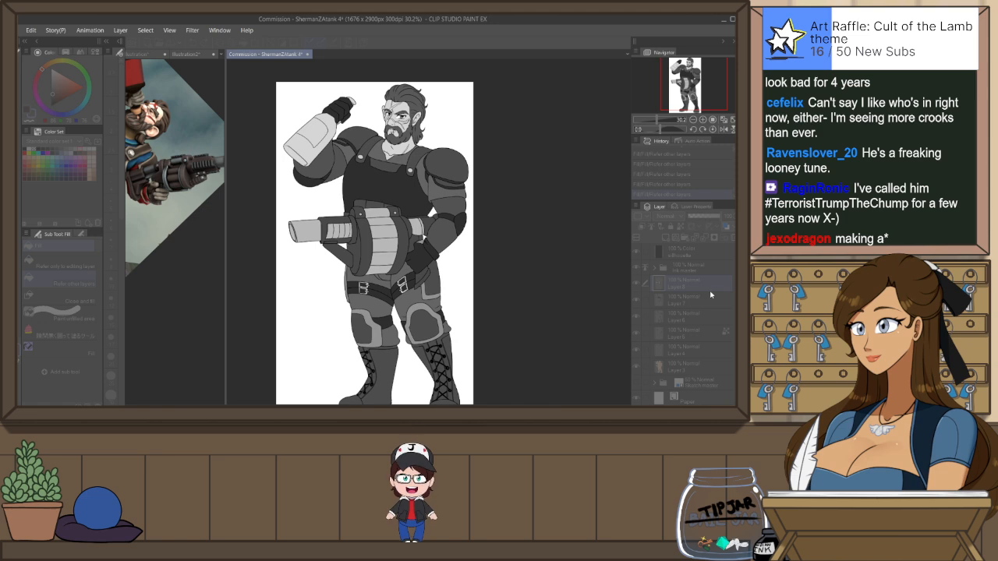
{"action": "left_click", "coordinate": [717, 255]}
{"action": "left_click", "coordinate": [635, 254]}
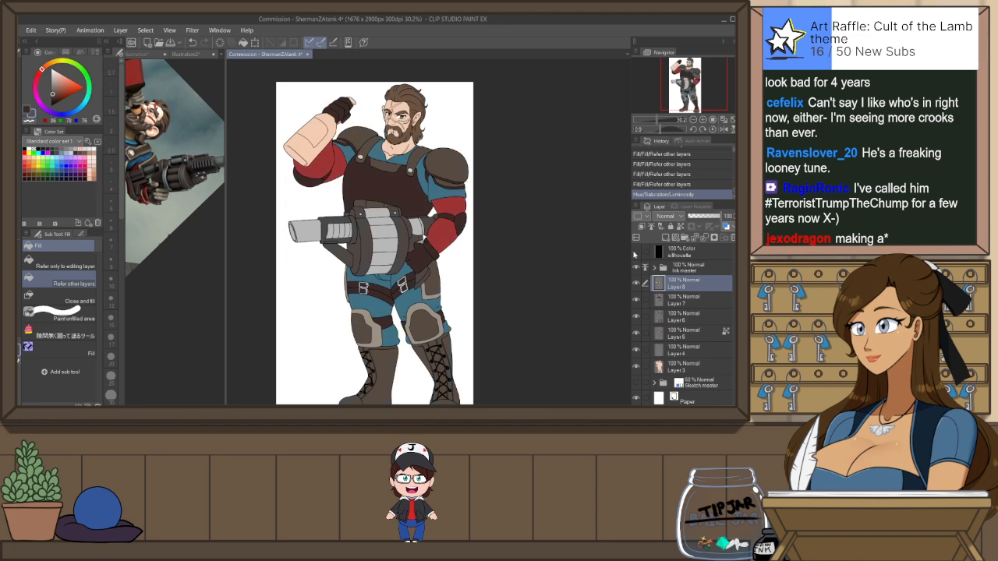
Unlock transparent pixels on Layer 5 and fill the end bands of the raised forearm's bracer with dark grey-brown
{"action": "left_click", "coordinate": [731, 120]}
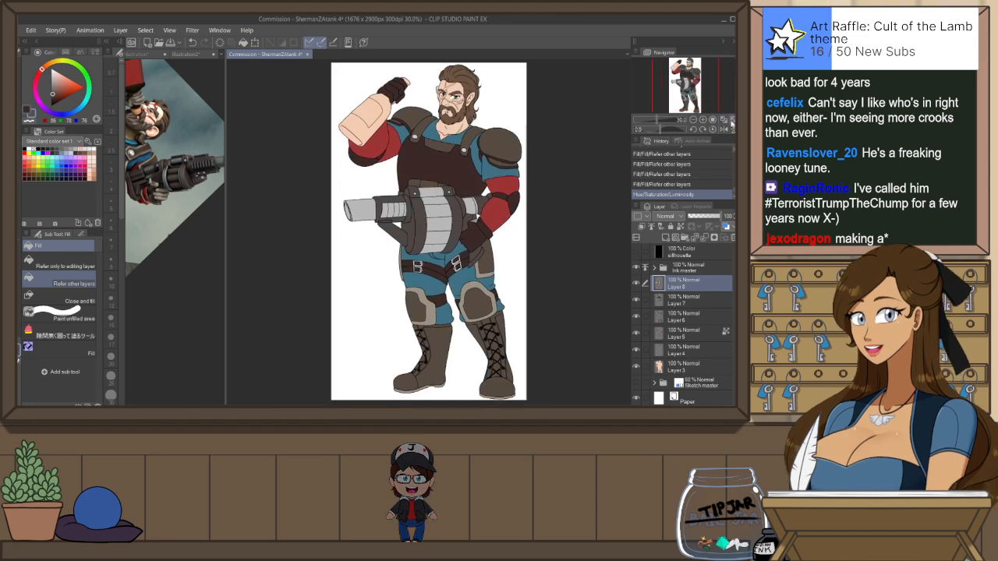
{"action": "left_click", "coordinate": [678, 315]}
{"action": "left_click", "coordinate": [676, 332]}
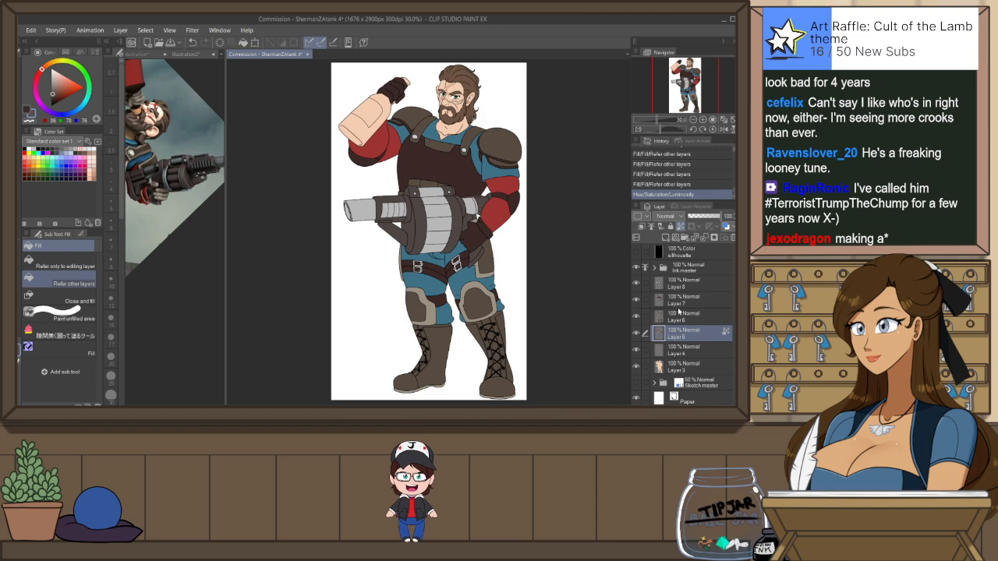
{"action": "left_click", "coordinate": [678, 226]}
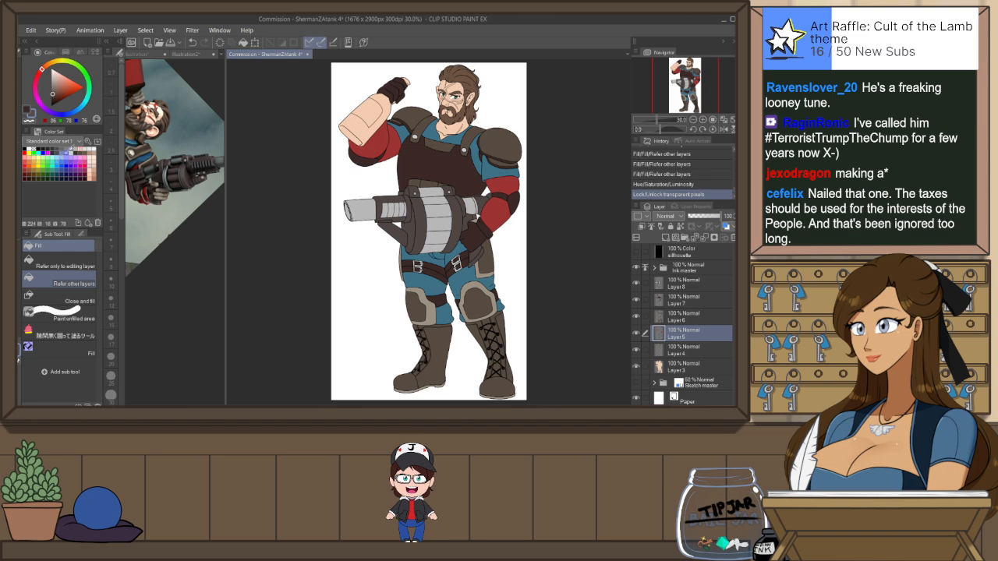
{"action": "left_click", "coordinate": [55, 95]}
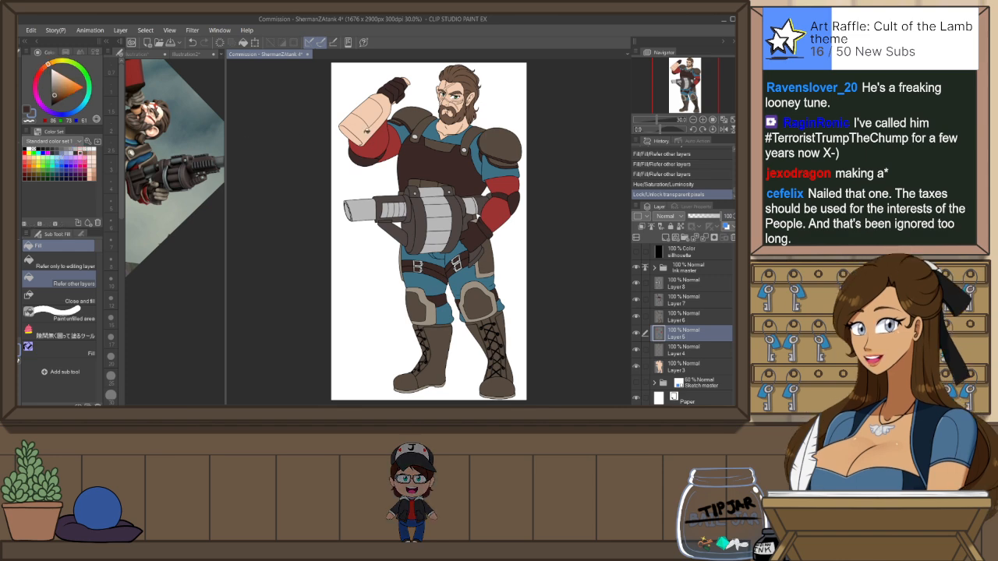
{"action": "left_click", "coordinate": [367, 124]}
{"action": "left_click", "coordinate": [411, 81]}
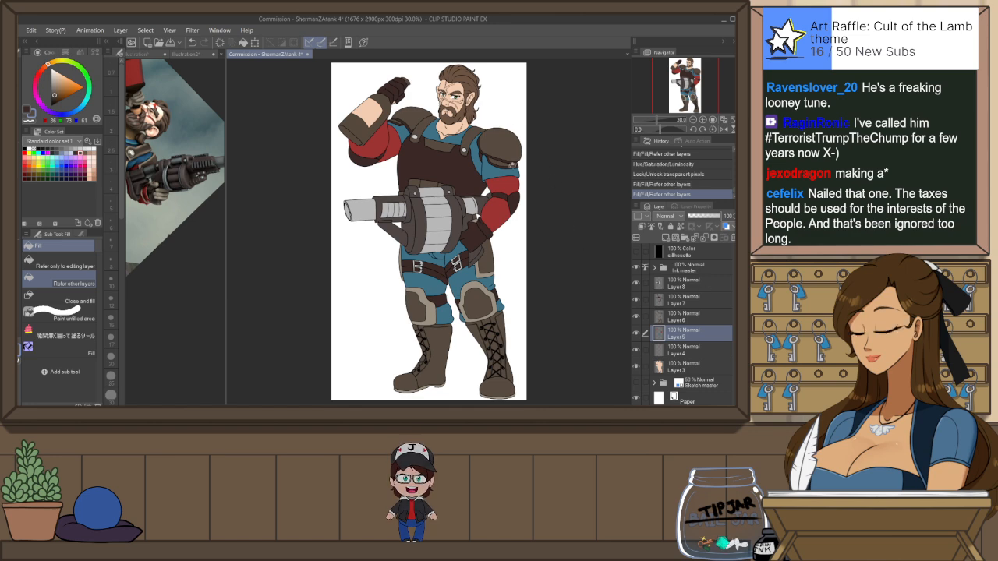
Pick the raised glove's dark brown and touch up the bare spots around the glove, elbow pad and shoulder on Layer 7
{"action": "scroll", "coordinate": [399, 85], "scroll_direction": "up", "scroll_amount": 2}
{"action": "scroll", "coordinate": [404, 81], "scroll_direction": "up", "scroll_amount": 1}
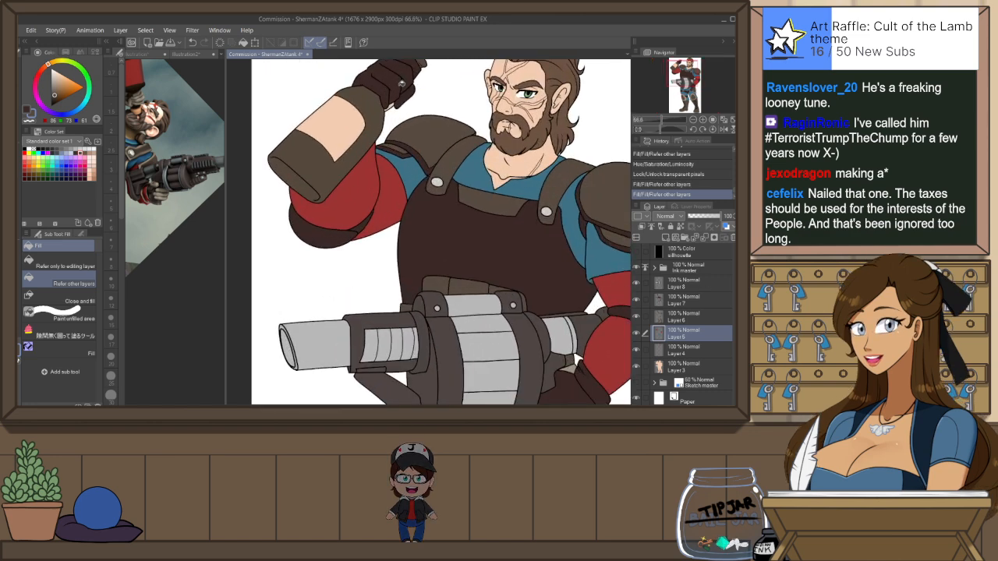
{"action": "left_click", "coordinate": [395, 88], "text": "alt"}
{"action": "left_click", "coordinate": [394, 92], "text": "ctrl+shift"}
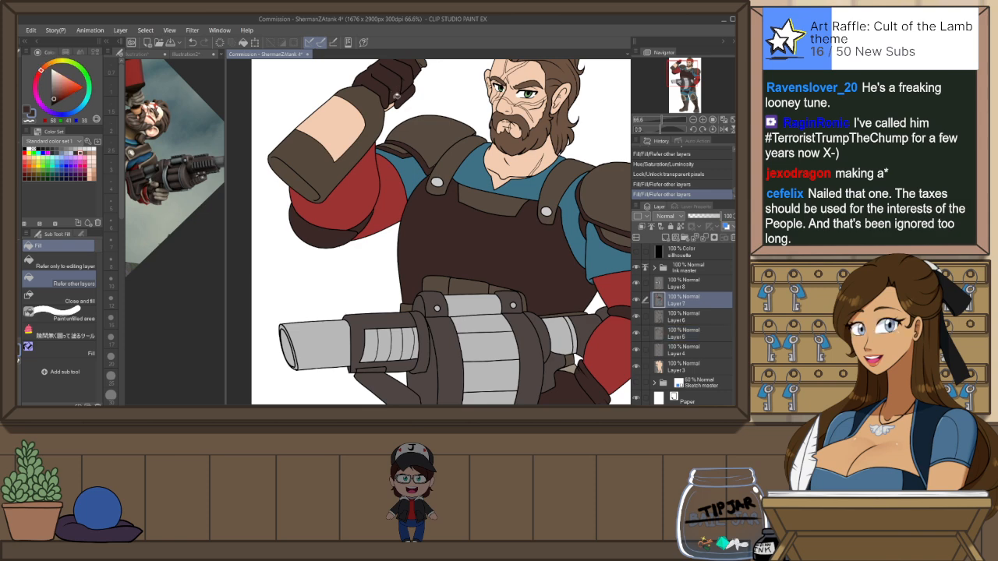
{"action": "scroll", "coordinate": [395, 87], "scroll_direction": "up", "scroll_amount": 1}
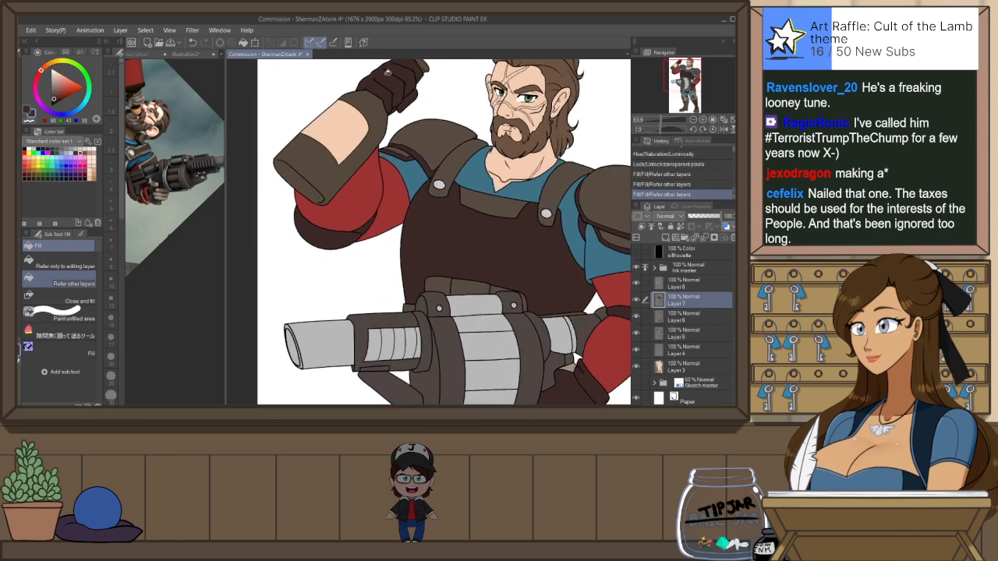
{"action": "scroll", "coordinate": [397, 86], "scroll_direction": "up", "scroll_amount": 2}
{"action": "key", "text": "p"}
{"action": "left_click_drag", "start_coordinate": [403, 103], "coordinate": [409, 125]}
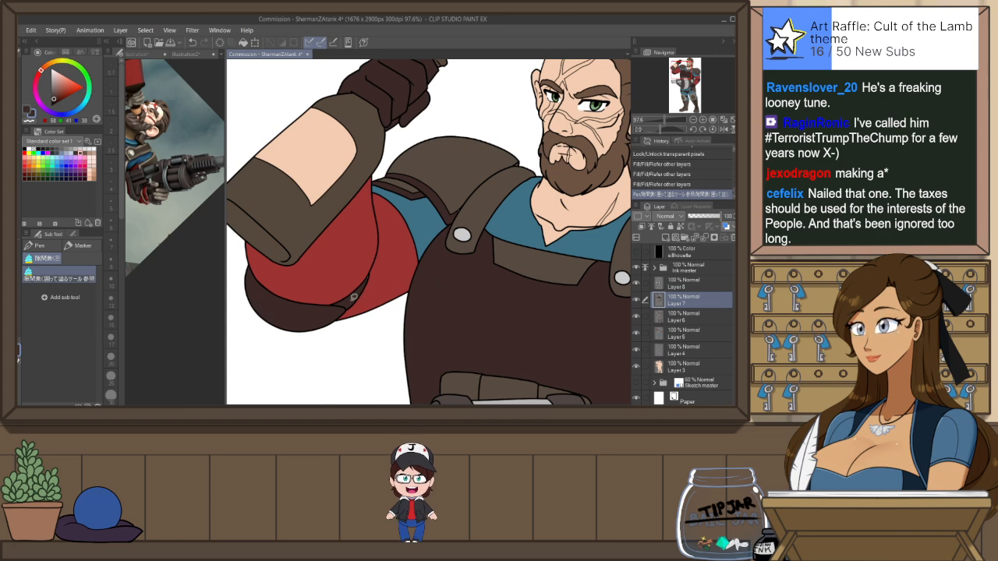
{"action": "left_click_drag", "start_coordinate": [374, 274], "coordinate": [379, 266]}
{"action": "mouse_move", "coordinate": [466, 213]}
{"action": "left_mouse_down"}
{"action": "mouse_move", "coordinate": [447, 228]}
{"action": "mouse_move", "coordinate": [460, 212]}
{"action": "left_mouse_up"}
{"action": "scroll", "coordinate": [435, 180], "scroll_direction": "down", "scroll_amount": 5}
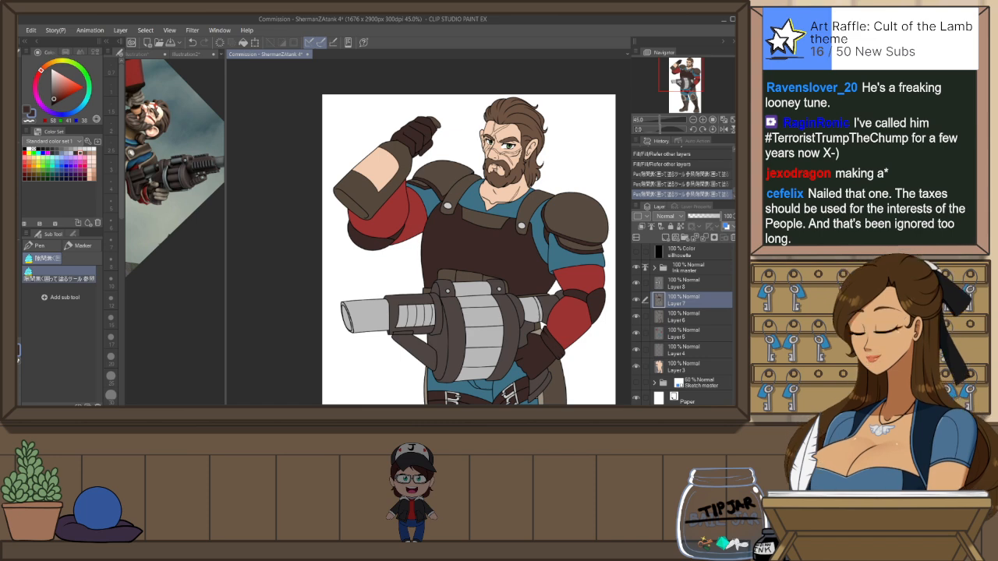
{"action": "left_click", "coordinate": [731, 120]}
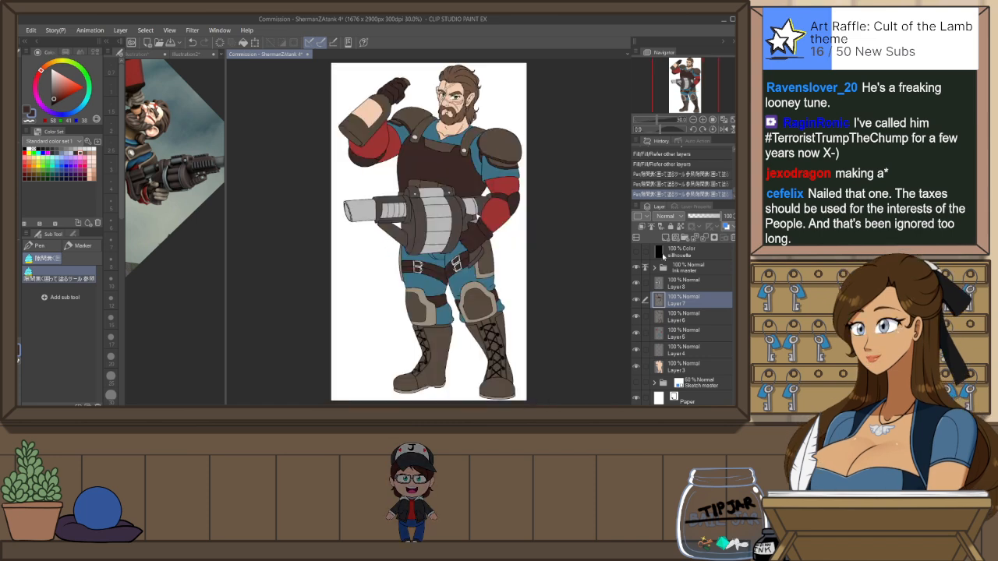
Check the whole figure's values under the greyscale silhouette layer and hide that layer again
{"action": "left_click", "coordinate": [636, 252]}
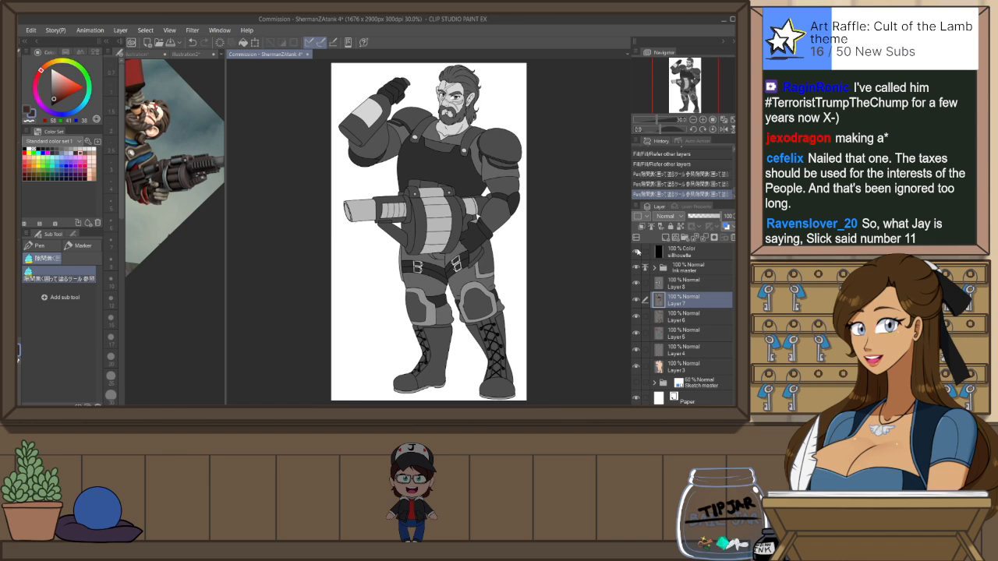
{"action": "left_click", "coordinate": [637, 252]}
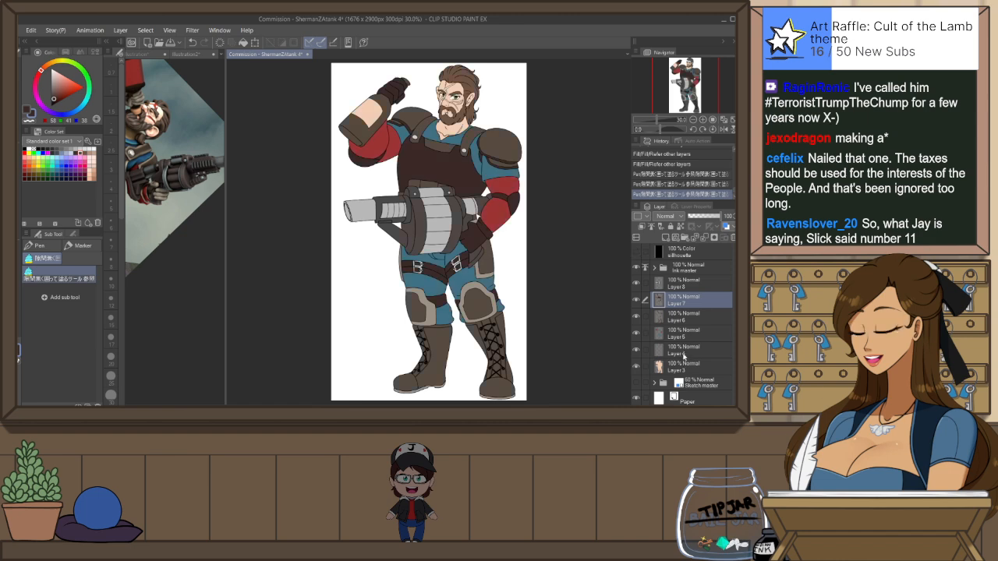
On Layer 3, sample the face's skin tone and mix a muted reddish scar colour between the skin and red in the intermediate colour grid
{"action": "left_click", "coordinate": [685, 366]}
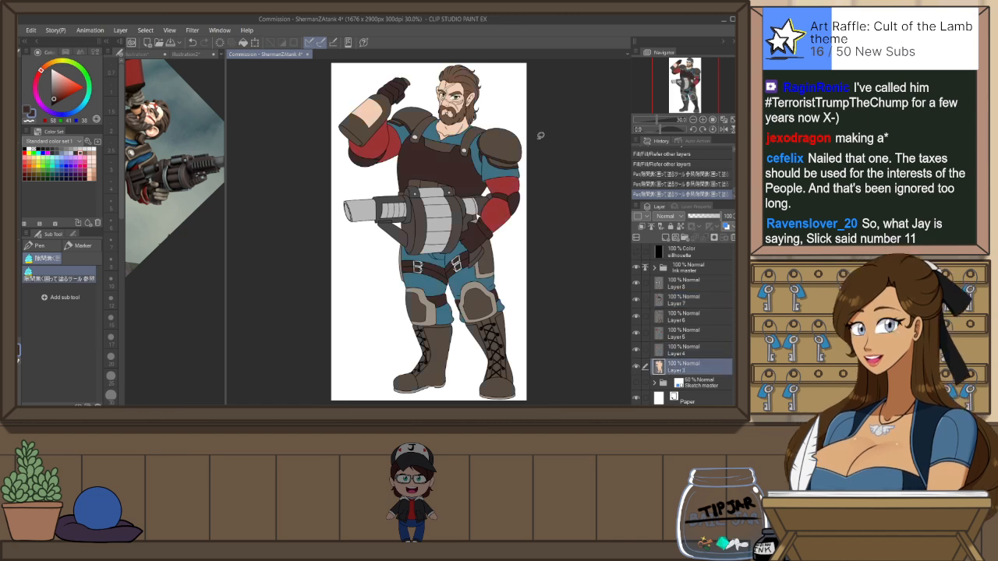
{"action": "scroll", "coordinate": [448, 68], "scroll_direction": "up", "scroll_amount": 3}
{"action": "scroll", "coordinate": [447, 68], "scroll_direction": "up", "scroll_amount": 3}
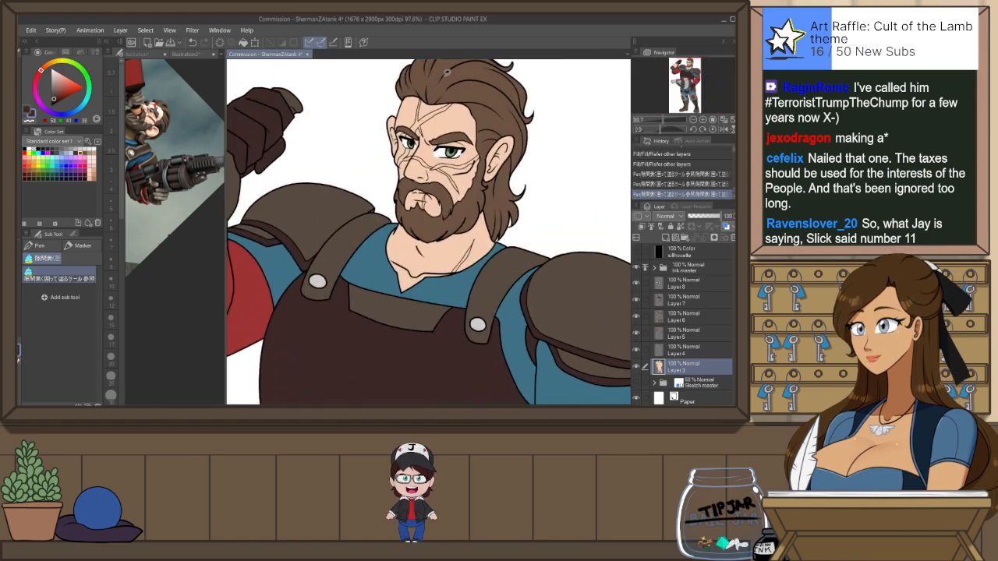
{"action": "left_click", "coordinate": [446, 116], "text": "alt"}
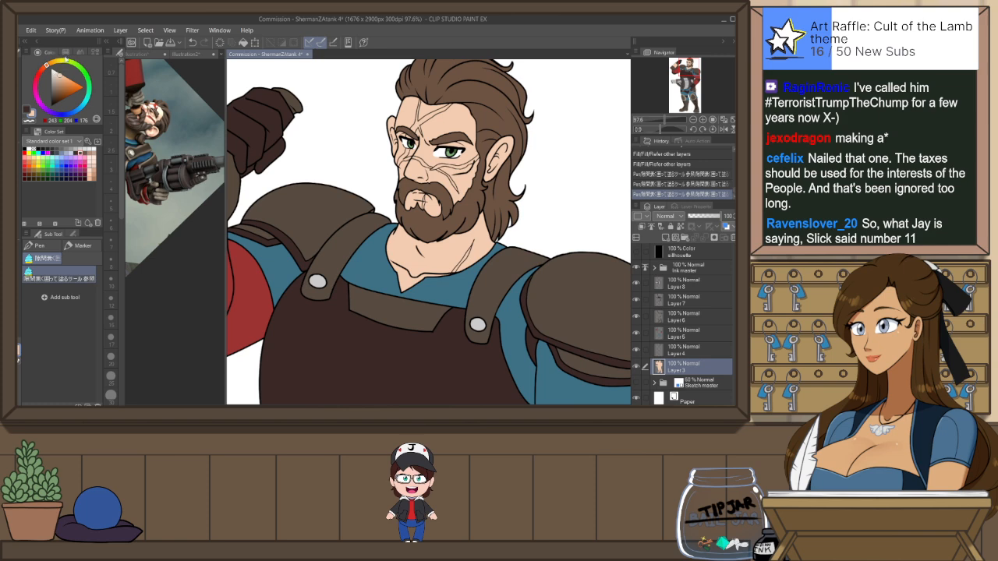
{"action": "left_click", "coordinate": [96, 53]}
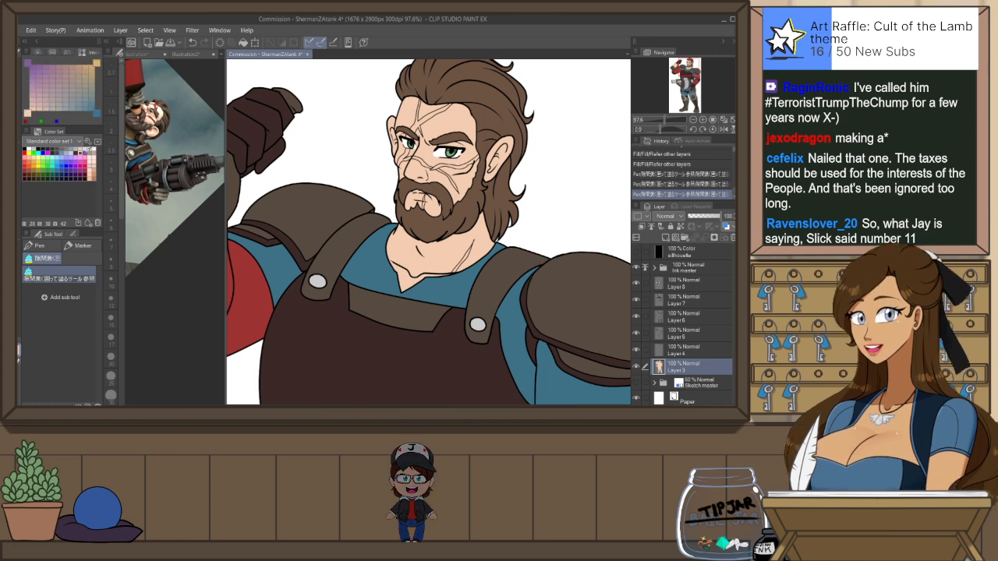
{"action": "left_click", "coordinate": [98, 111]}
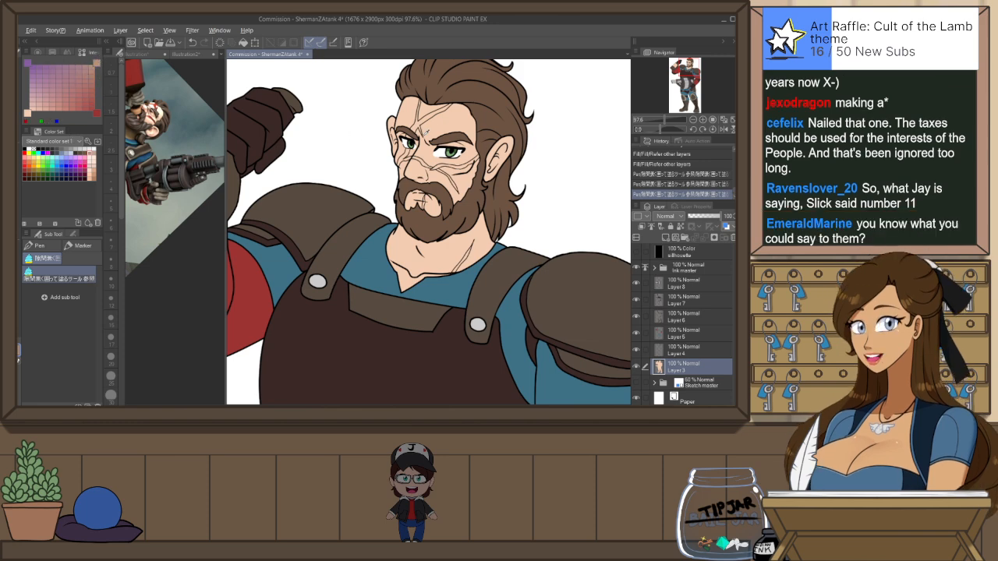
{"action": "left_click", "coordinate": [31, 59]}
{"action": "left_click", "coordinate": [86, 79]}
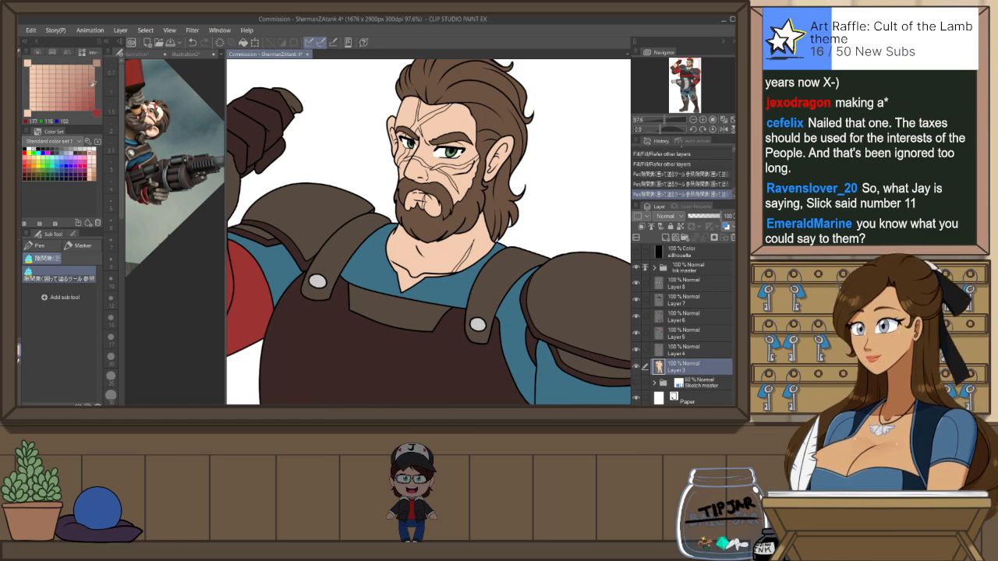
Create a new raster layer above Layer 3 and fill the forehead and cheek scars with the reddish colour, referring to other layers
{"action": "scroll", "coordinate": [427, 119], "scroll_direction": "up", "scroll_amount": 2}
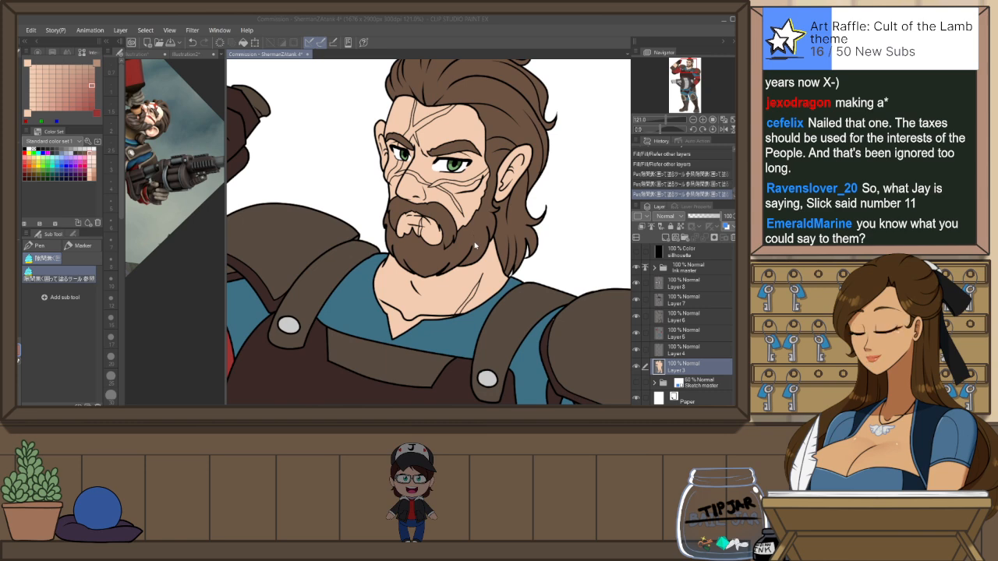
{"action": "key", "text": "ctrl+shift+n"}
{"action": "key", "text": "g"}
{"action": "left_click", "coordinate": [418, 133]}
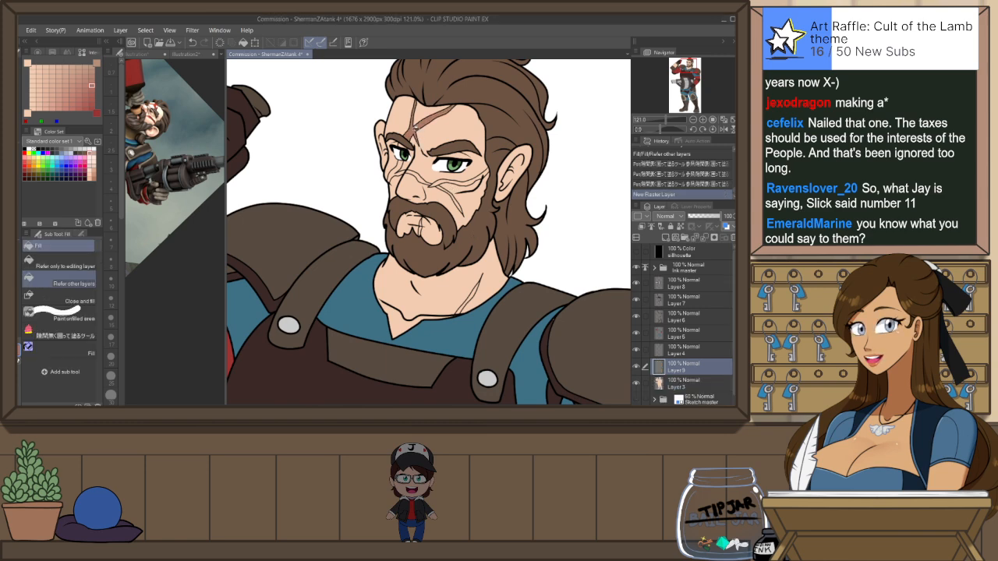
{"action": "left_click", "coordinate": [399, 165]}
{"action": "left_click", "coordinate": [396, 172]}
{"action": "left_click", "coordinate": [411, 171]}
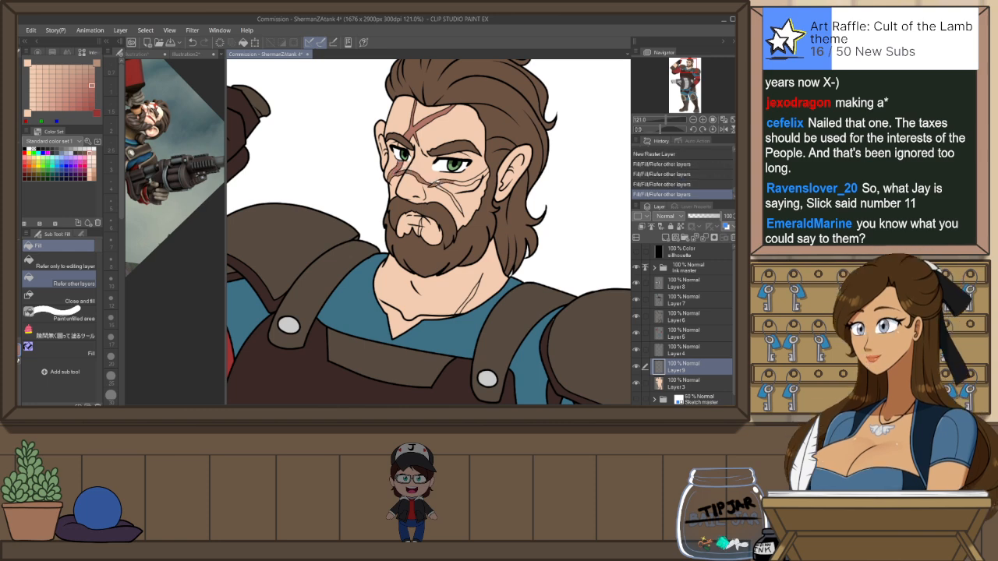
{"action": "left_click", "coordinate": [449, 194]}
Fill the gaps left in the facial scars with the enclose-and-fill brush
{"action": "key", "text": "p"}
{"action": "mouse_move", "coordinate": [423, 219]}
{"action": "left_mouse_down"}
{"action": "mouse_move", "coordinate": [417, 240]}
{"action": "mouse_move", "coordinate": [423, 222]}
{"action": "left_mouse_up"}
{"action": "mouse_move", "coordinate": [491, 157]}
{"action": "left_mouse_down"}
{"action": "mouse_move", "coordinate": [455, 186]}
{"action": "mouse_move", "coordinate": [489, 162]}
{"action": "left_mouse_up"}
{"action": "left_click_drag", "start_coordinate": [423, 127], "coordinate": [405, 140]}
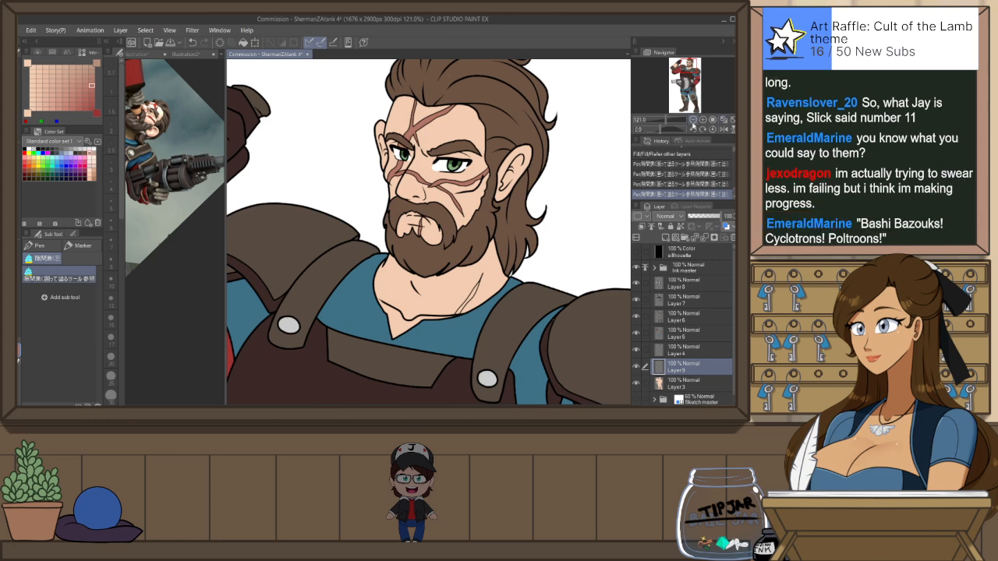
{"action": "left_click_drag", "start_coordinate": [458, 168], "coordinate": [487, 160]}
Adjust the scar layer's colour with Hue/Saturation/Luminosity, checking values under the greyscale silhouette layer before and after, and save the file
{"action": "key", "text": "ctrl+0"}
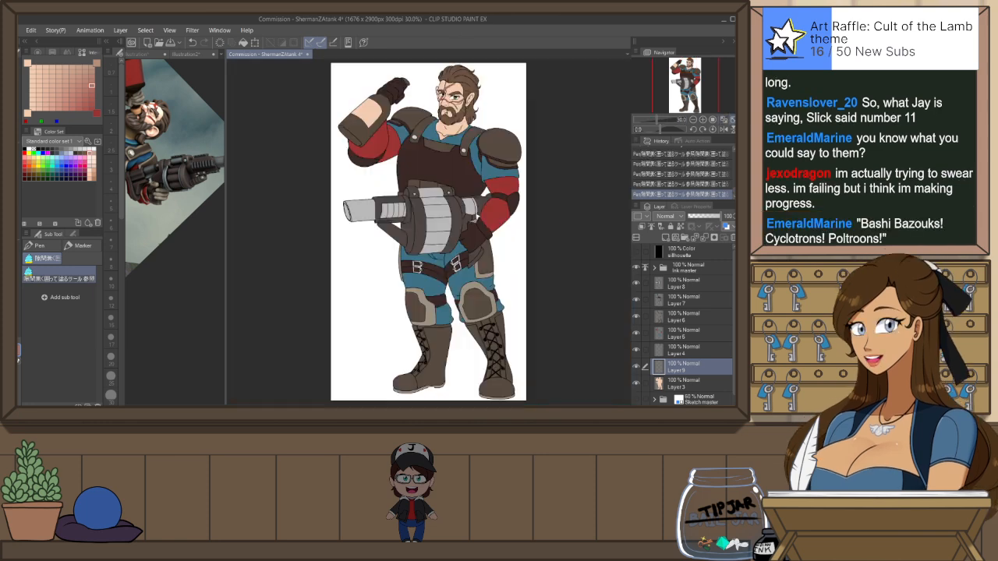
{"action": "left_click", "coordinate": [636, 255]}
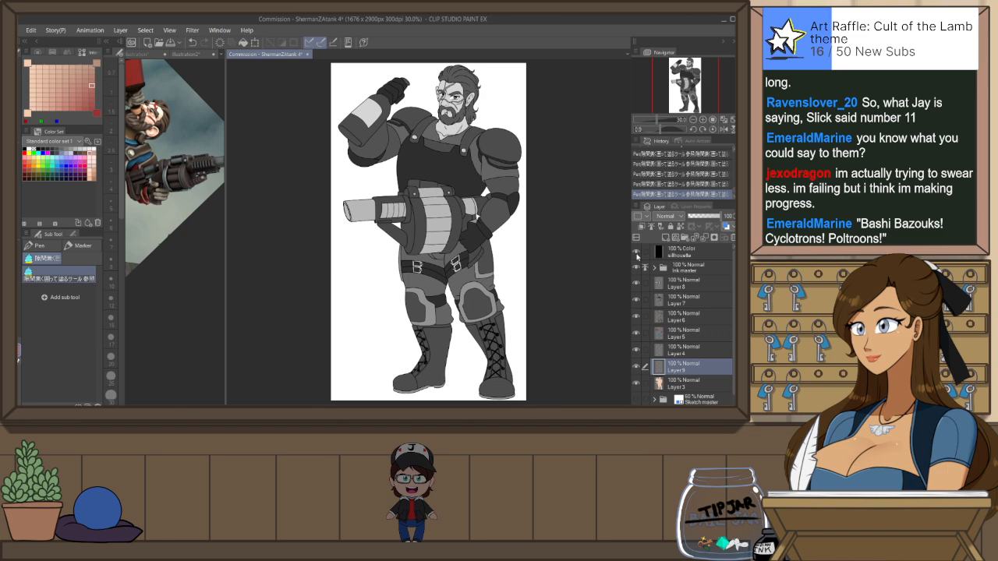
{"action": "left_click", "coordinate": [636, 254]}
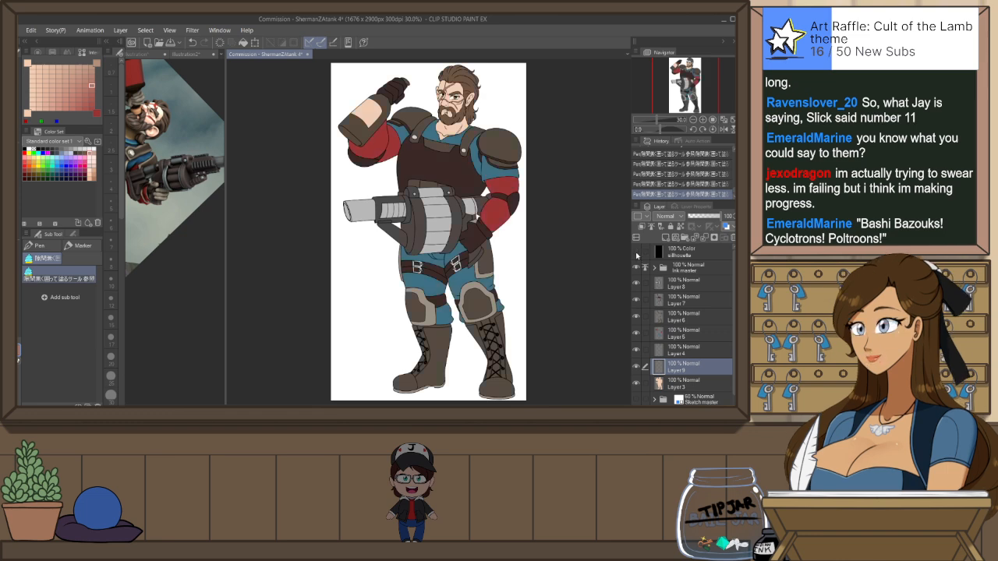
{"action": "key", "text": "ctrl+s"}
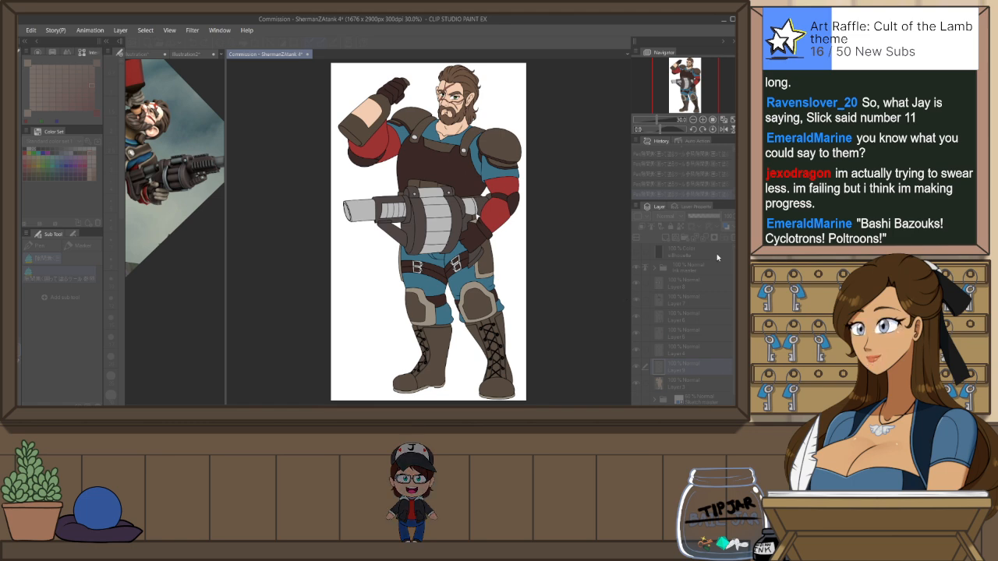
{"action": "left_click", "coordinate": [635, 252]}
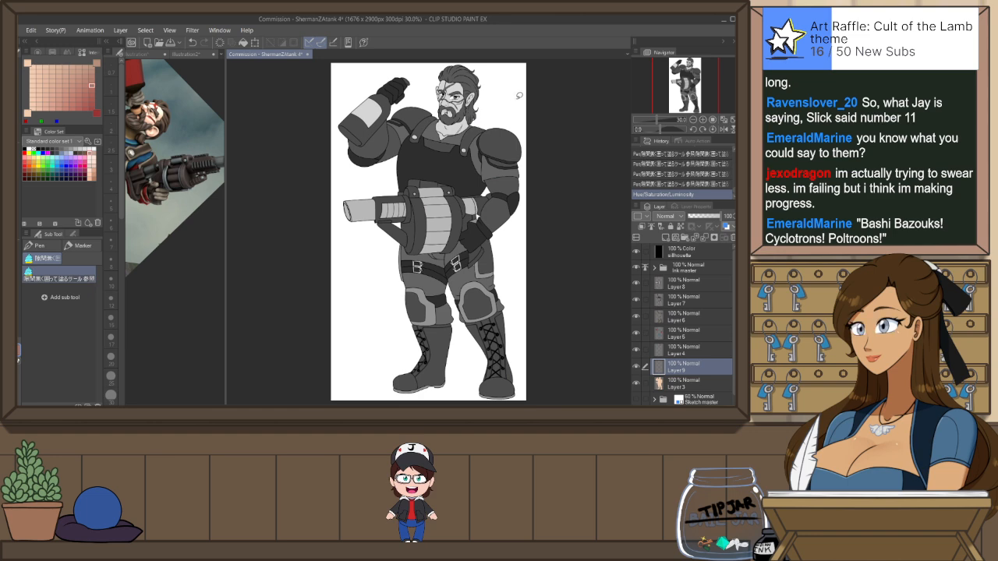
{"action": "scroll", "coordinate": [482, 71], "scroll_direction": "up", "scroll_amount": 5}
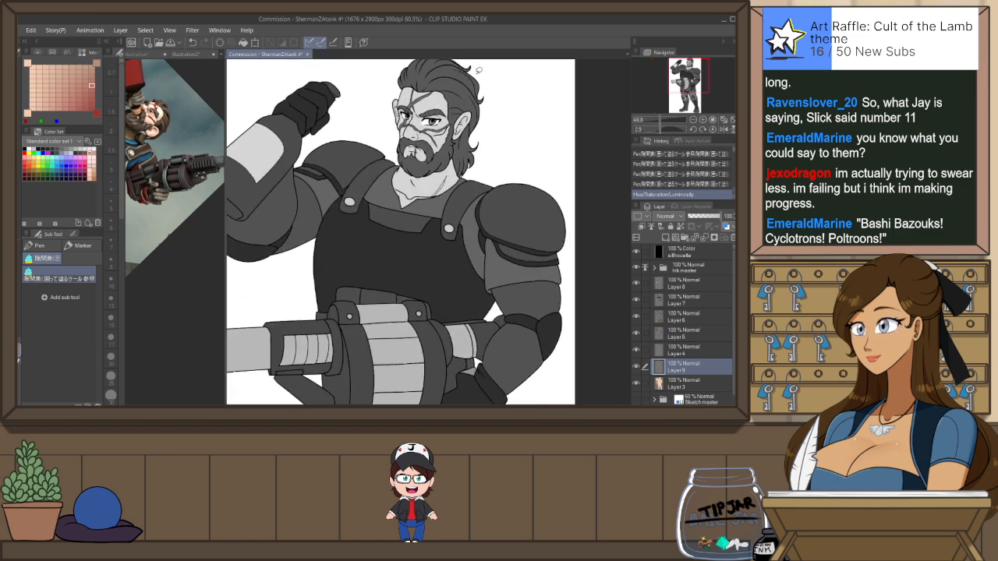
{"action": "left_click", "coordinate": [635, 250]}
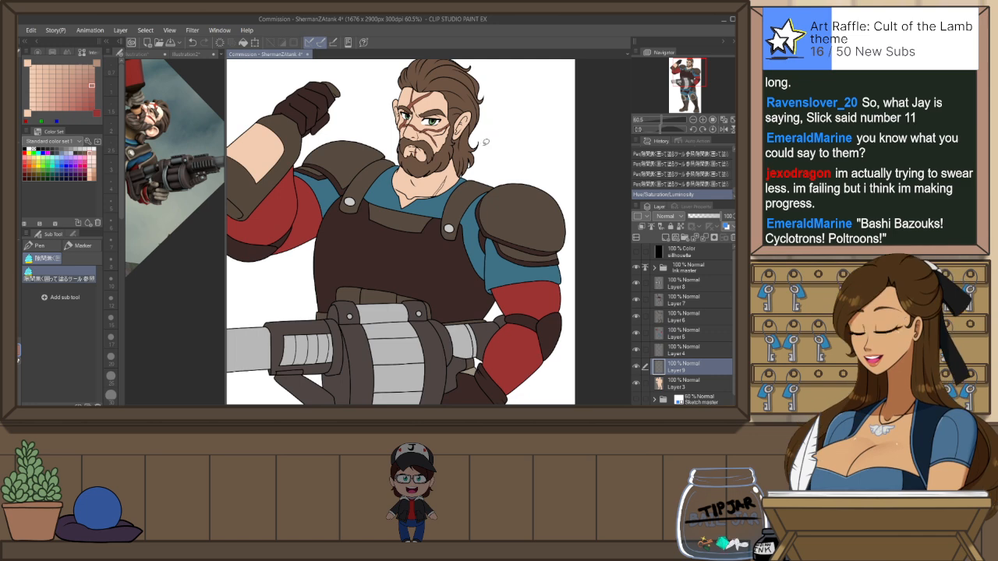
{"action": "scroll", "coordinate": [417, 93], "scroll_direction": "up", "scroll_amount": 1}
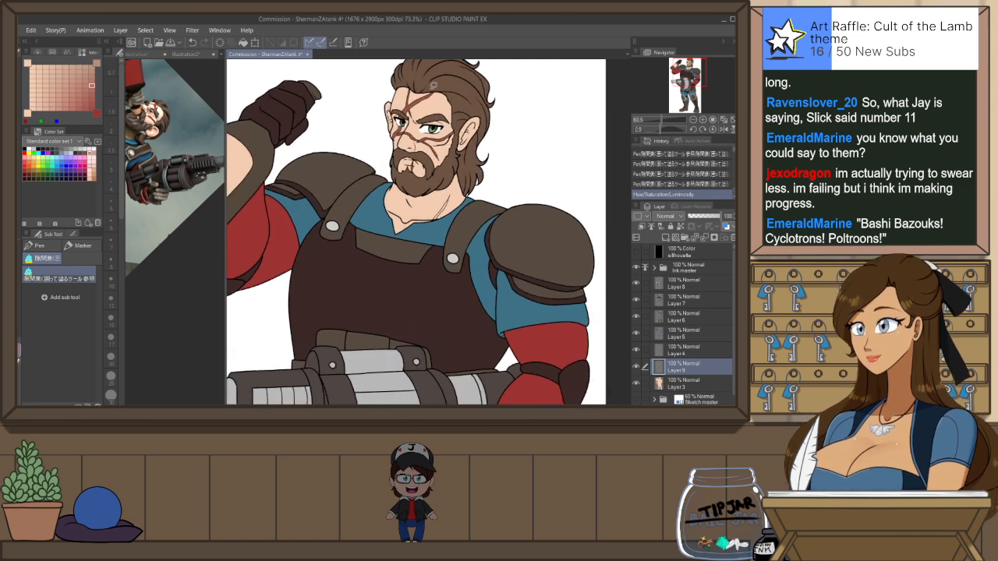
{"action": "scroll", "coordinate": [503, 120], "scroll_direction": "down", "scroll_amount": 5}
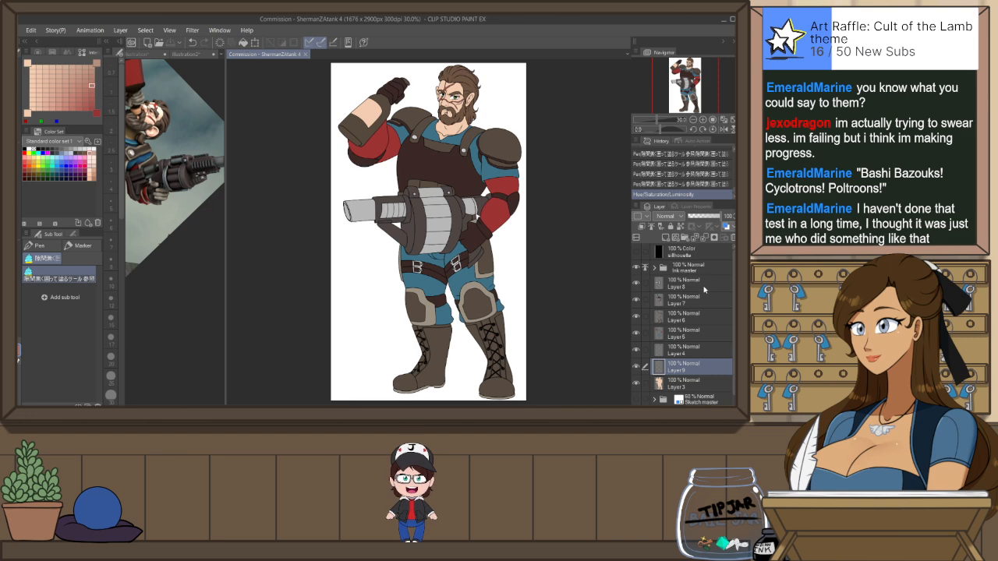
On the ink body layer, erase the stray ink by the hair ends above the shoulder with Snap eraser 2 at size 12
{"action": "left_click", "coordinate": [656, 267]}
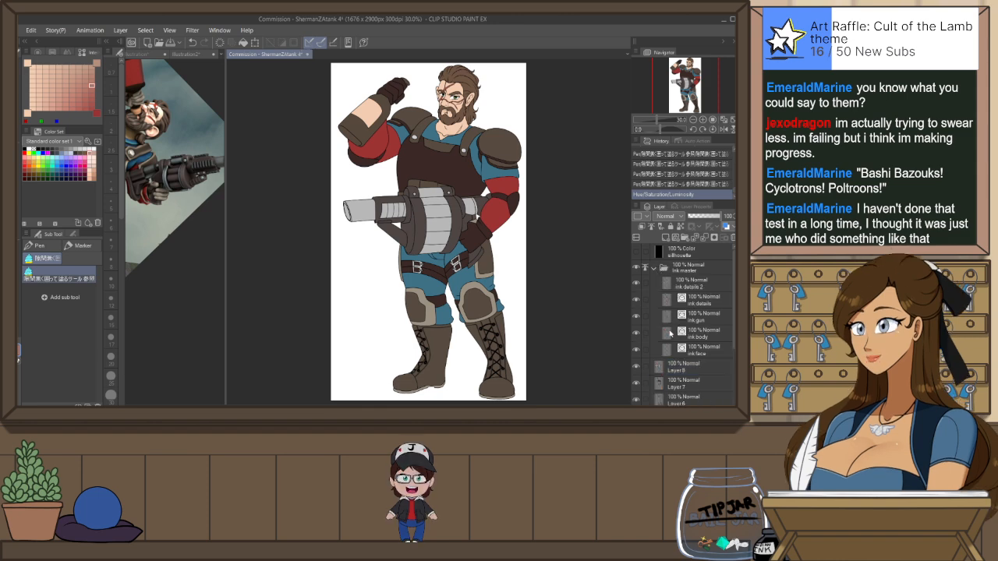
{"action": "scroll", "coordinate": [485, 91], "scroll_direction": "up", "scroll_amount": 6}
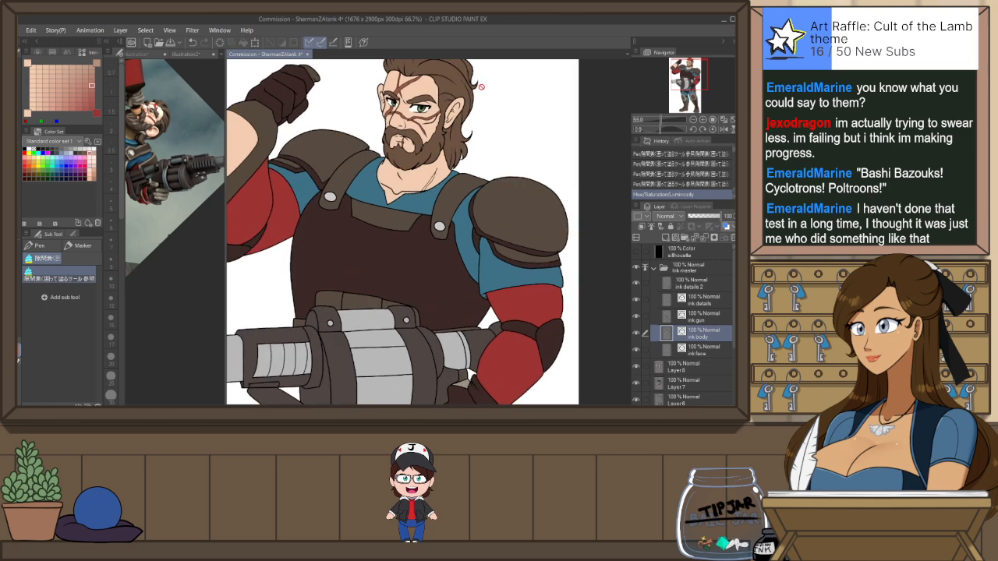
{"action": "key", "text": "e"}
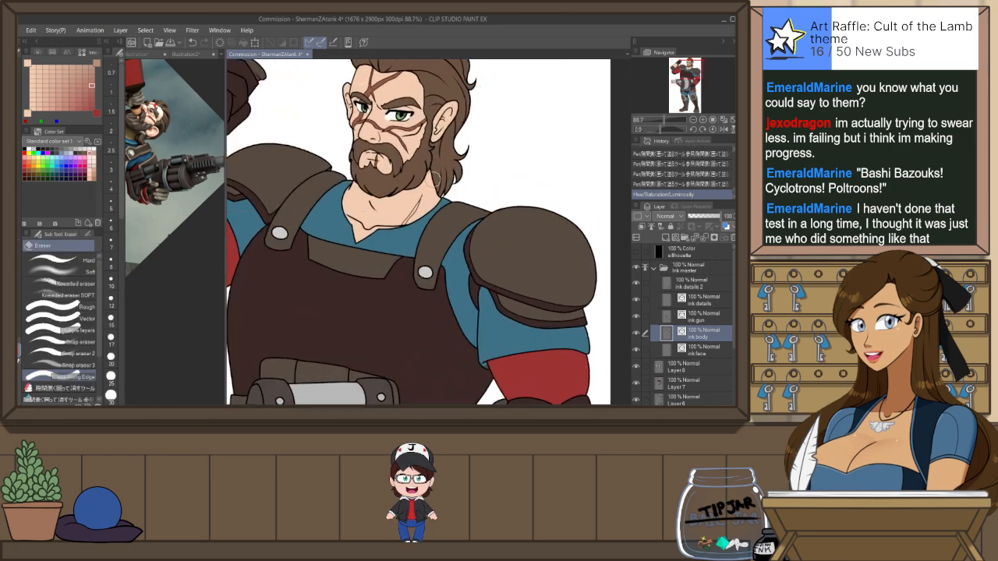
{"action": "left_click", "coordinate": [92, 354]}
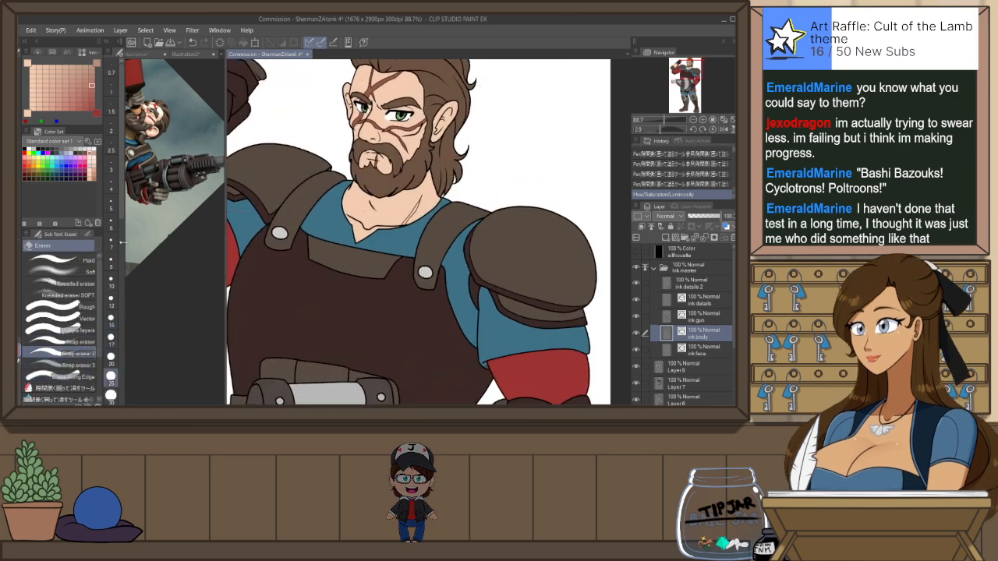
{"action": "left_click_drag", "start_coordinate": [443, 175], "coordinate": [457, 184]}
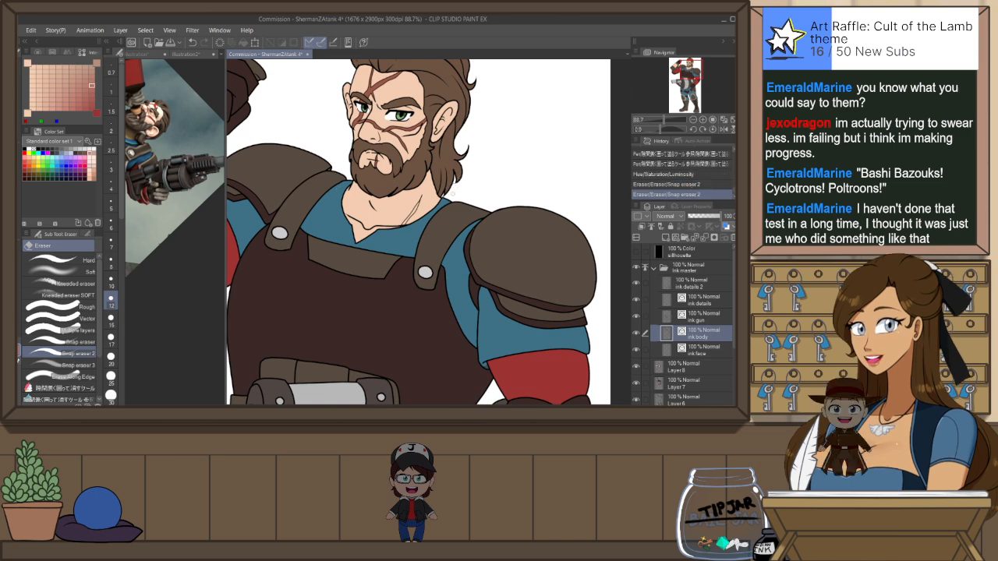
Auto-select the background outside the referred inks, cut the colour spill beyond the hair from Layers 4 and 3, and deselect
{"action": "left_click", "coordinate": [686, 268]}
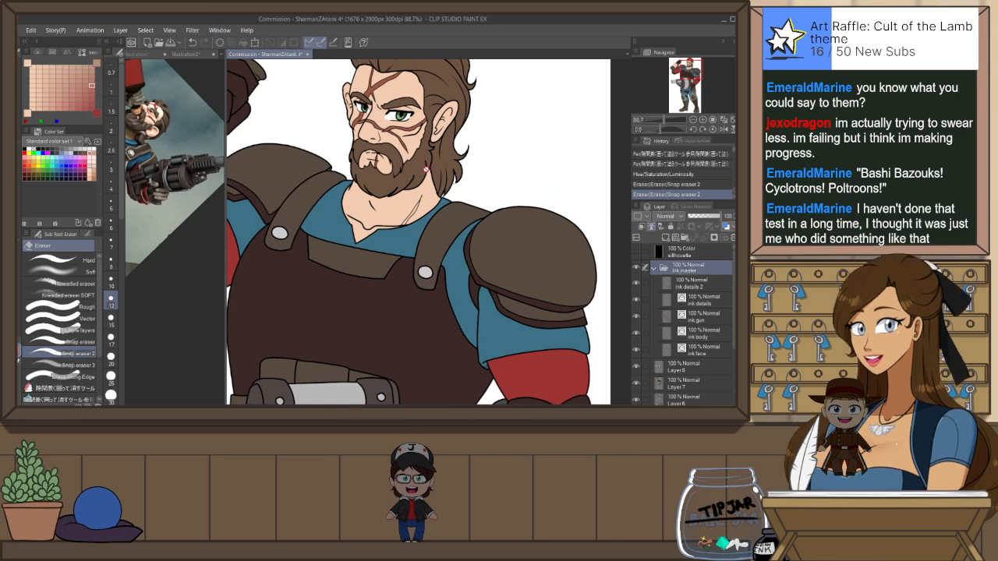
{"action": "key", "text": "w"}
{"action": "left_click", "coordinate": [473, 186]}
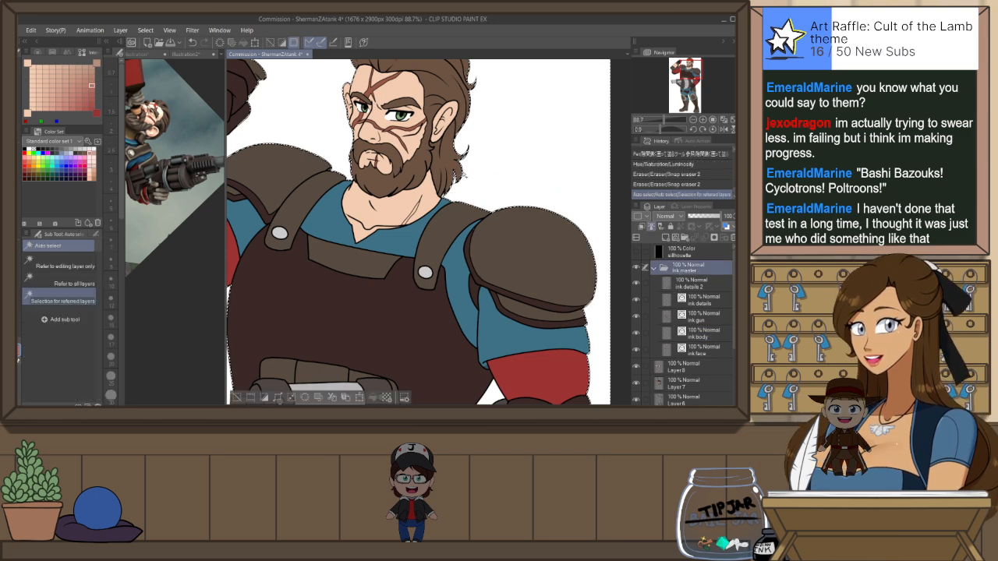
{"action": "key", "text": "h"}
{"action": "left_click", "coordinate": [537, 129]}
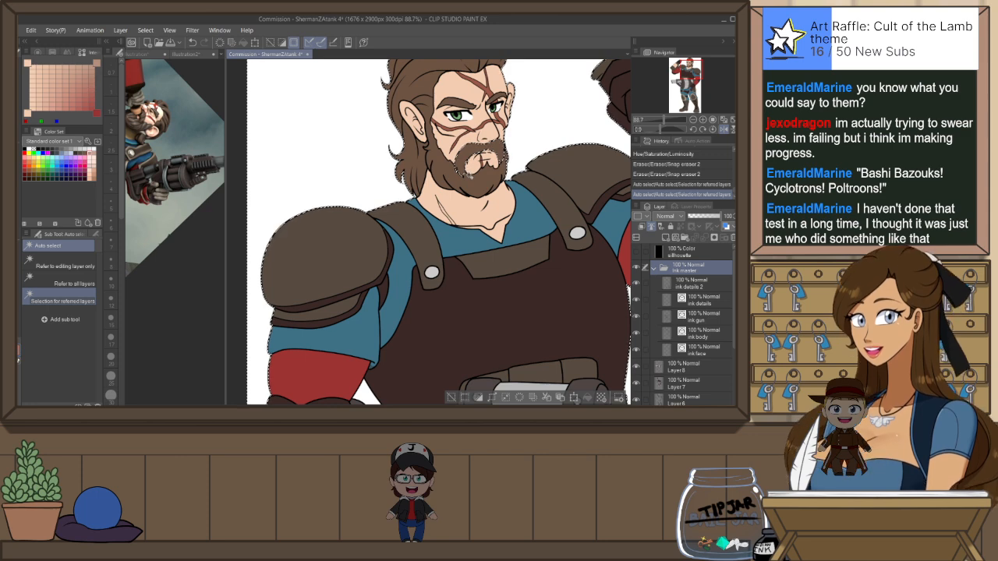
{"action": "key", "text": "h"}
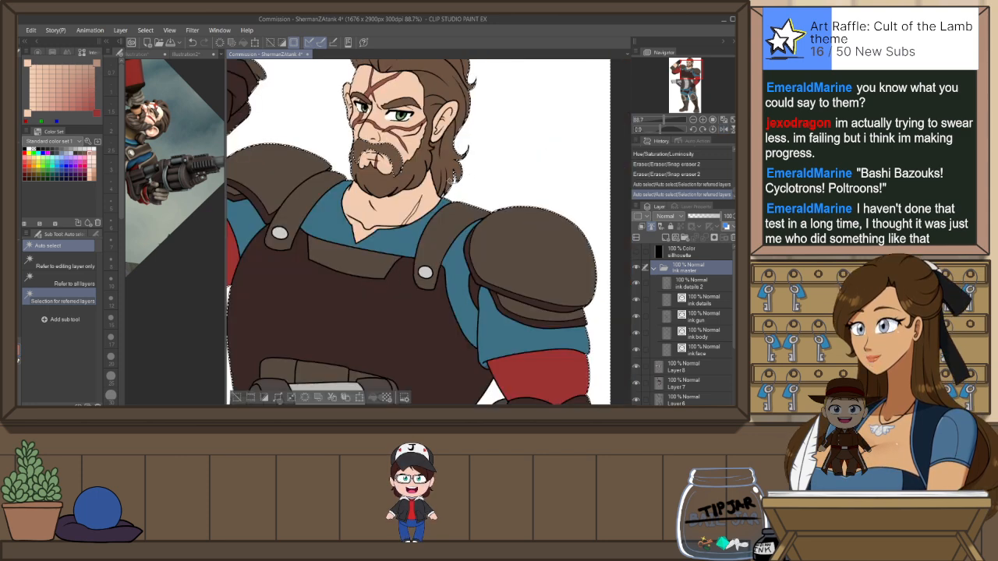
{"action": "key", "text": "ctrl+z"}
{"action": "left_click", "coordinate": [416, 170], "text": "ctrl+shift"}
{"action": "key", "text": "ctrl+x"}
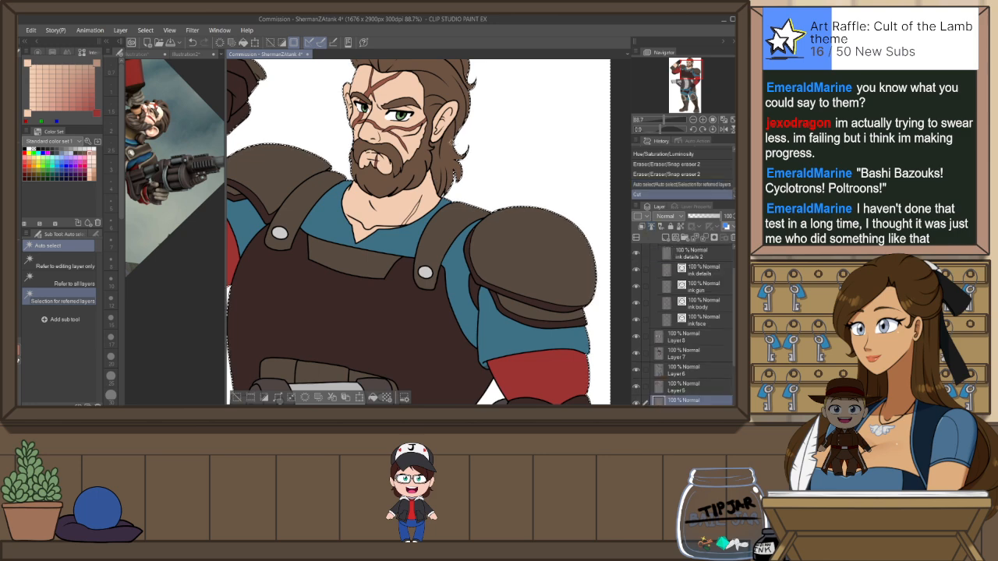
{"action": "key", "text": "ctrl+x"}
{"action": "key", "text": "ctrl+d"}
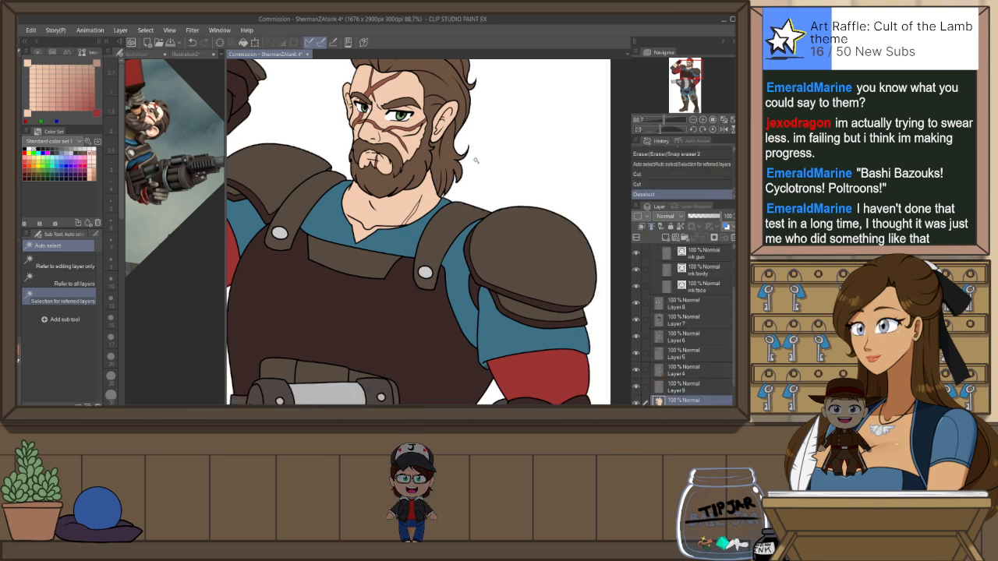
Collapse the ink master folder and fill the scar on the side of the neck on Layer 9 with the enclose-and-fill brush
{"action": "left_click", "coordinate": [654, 268]}
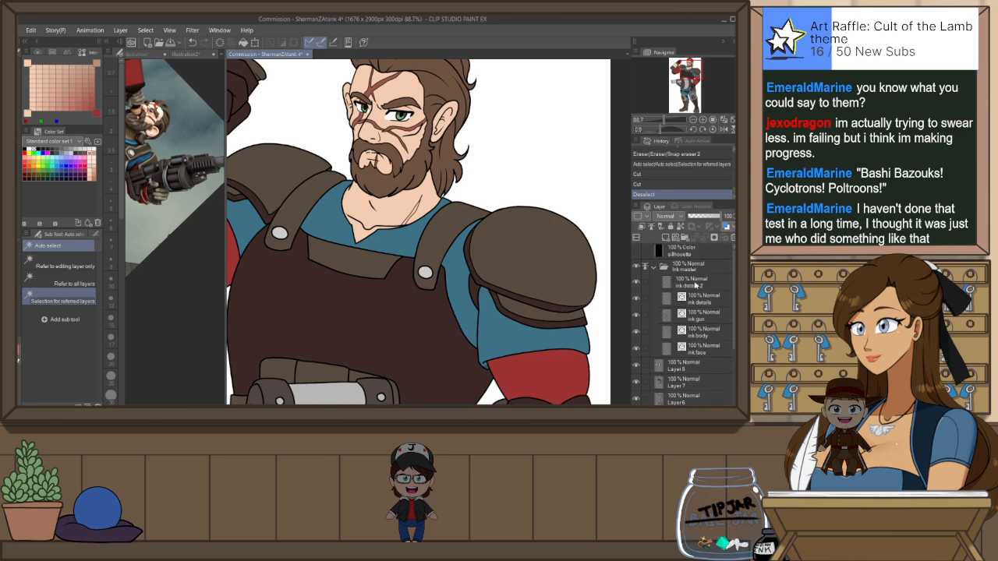
{"action": "scroll", "coordinate": [566, 187], "scroll_direction": "up", "scroll_amount": 2}
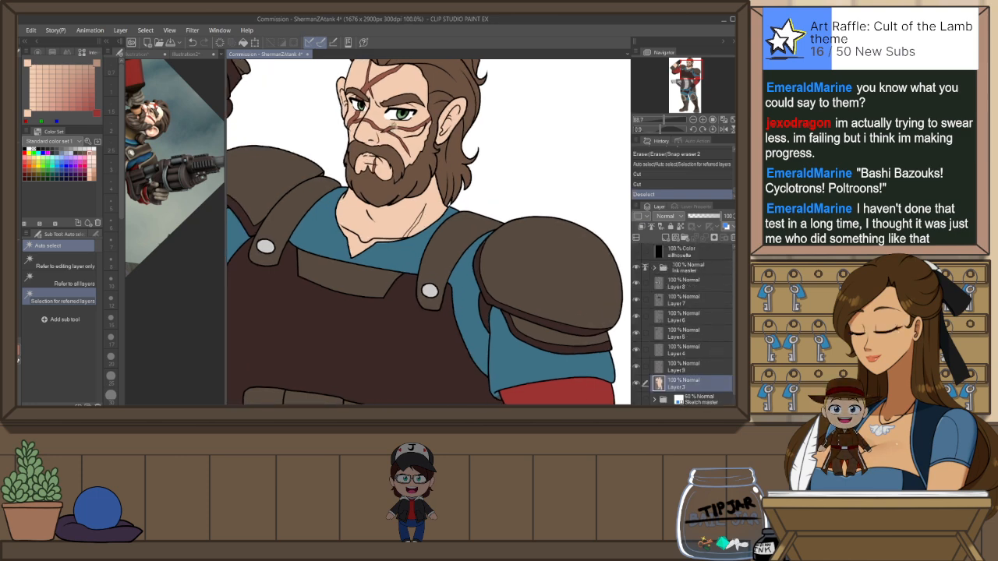
{"action": "key", "text": "p"}
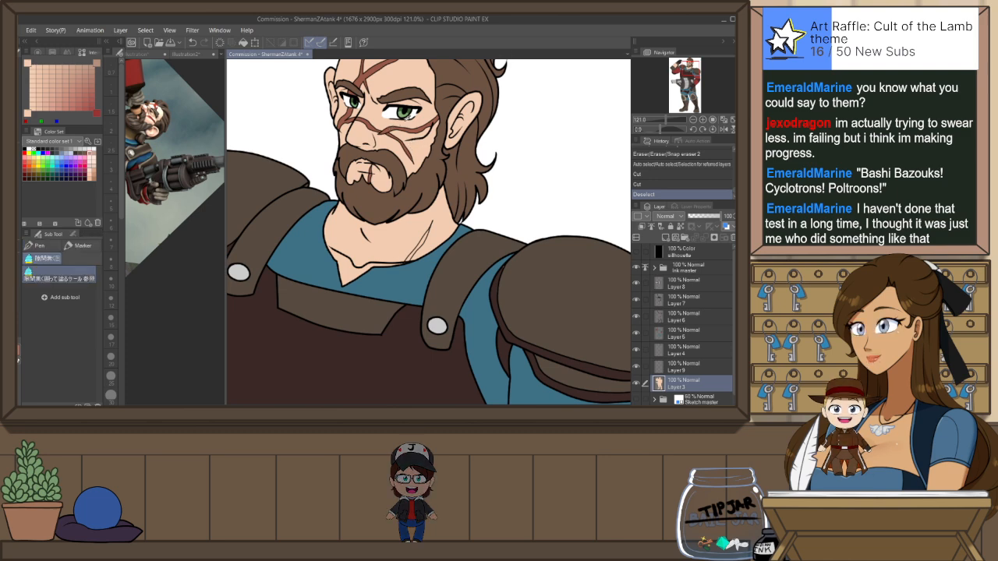
{"action": "left_click", "coordinate": [682, 366]}
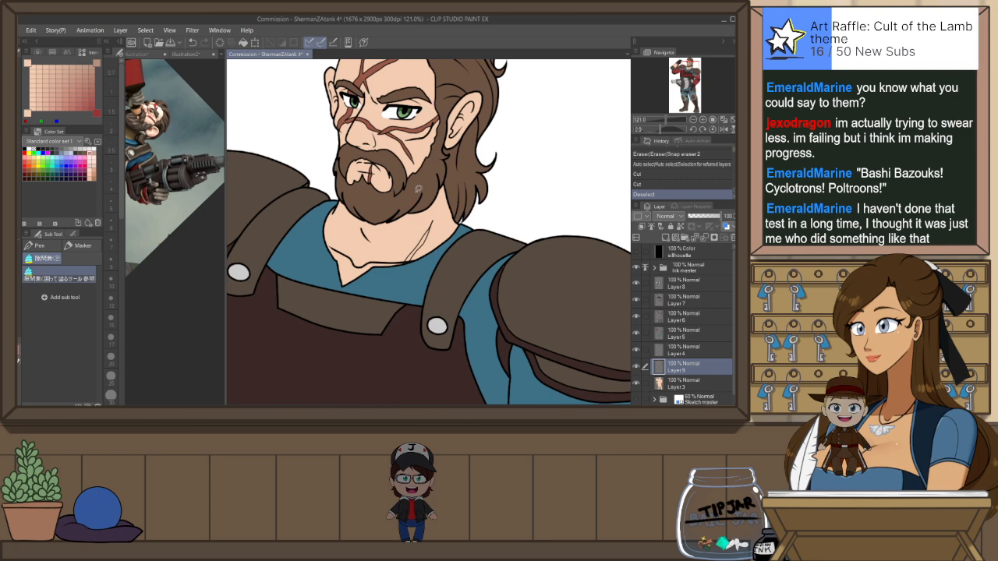
{"action": "key", "text": "p"}
{"action": "key", "text": "p"}
{"action": "left_click_drag", "start_coordinate": [419, 151], "coordinate": [434, 159]}
{"action": "mouse_move", "coordinate": [436, 212]}
{"action": "left_mouse_down"}
{"action": "mouse_move", "coordinate": [412, 240]}
{"action": "mouse_move", "coordinate": [452, 221]}
{"action": "left_mouse_up"}
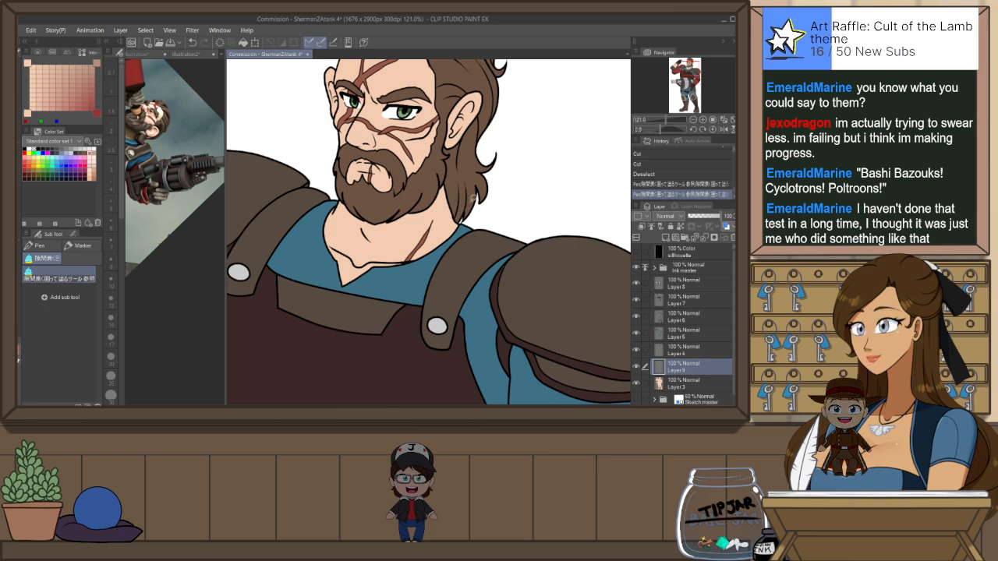
Check the whole figure's values by toggling the greyscale silhouette layer, leave it hidden, and close the reference image
{"action": "left_click", "coordinate": [730, 121]}
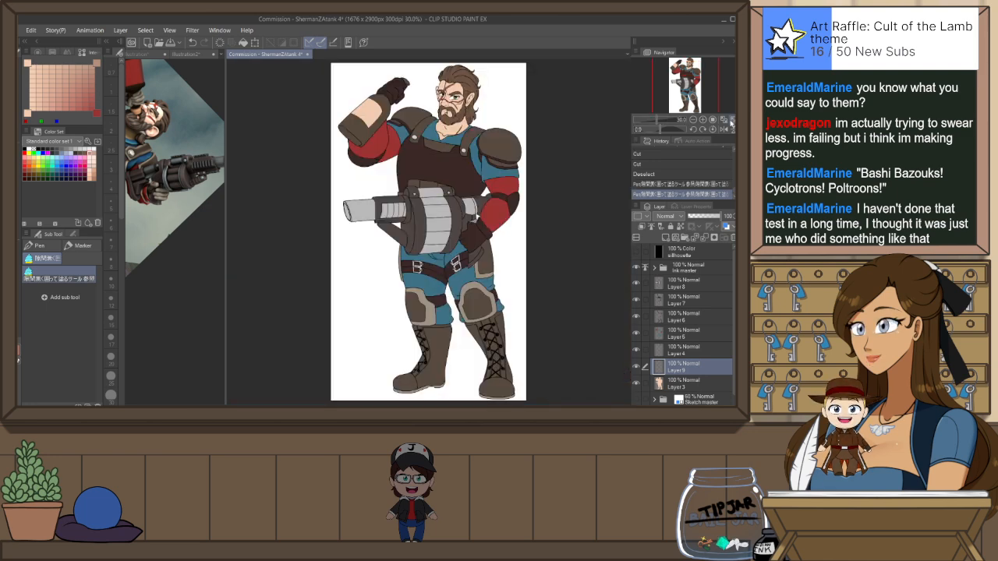
{"action": "left_click", "coordinate": [636, 253]}
{"action": "left_click", "coordinate": [636, 253]}
{"action": "left_click", "coordinate": [636, 253]}
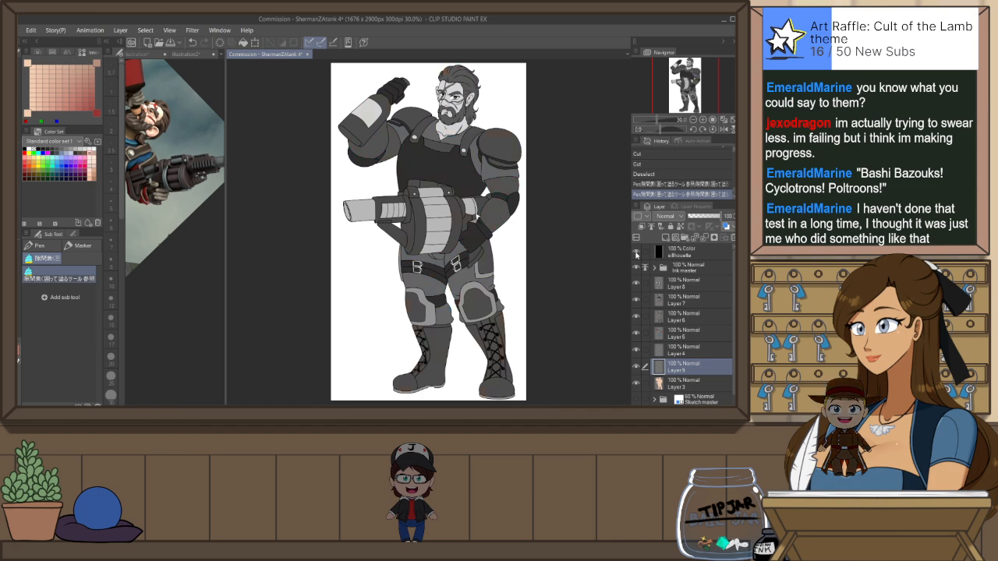
{"action": "left_click", "coordinate": [636, 253]}
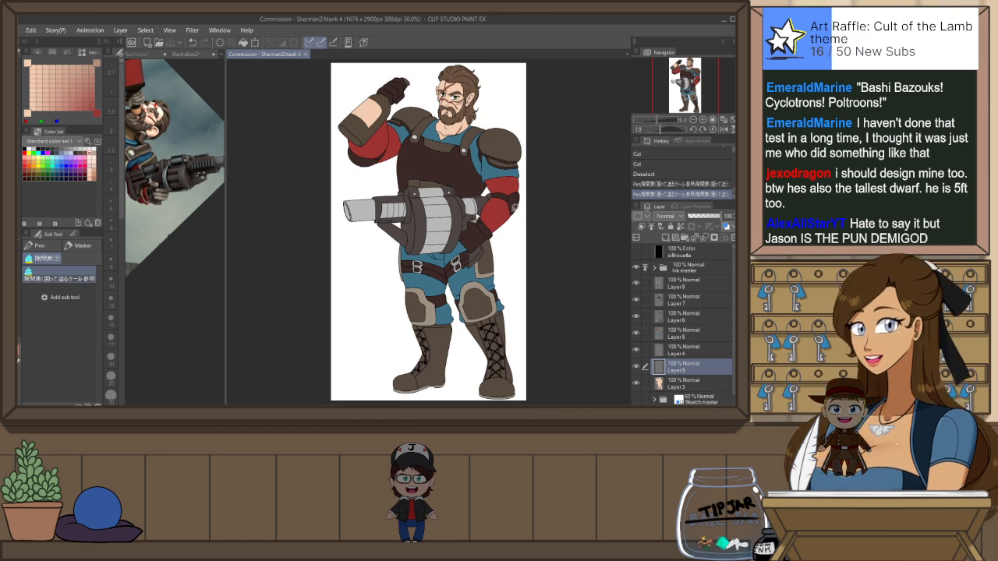
{"action": "left_click", "coordinate": [220, 54]}
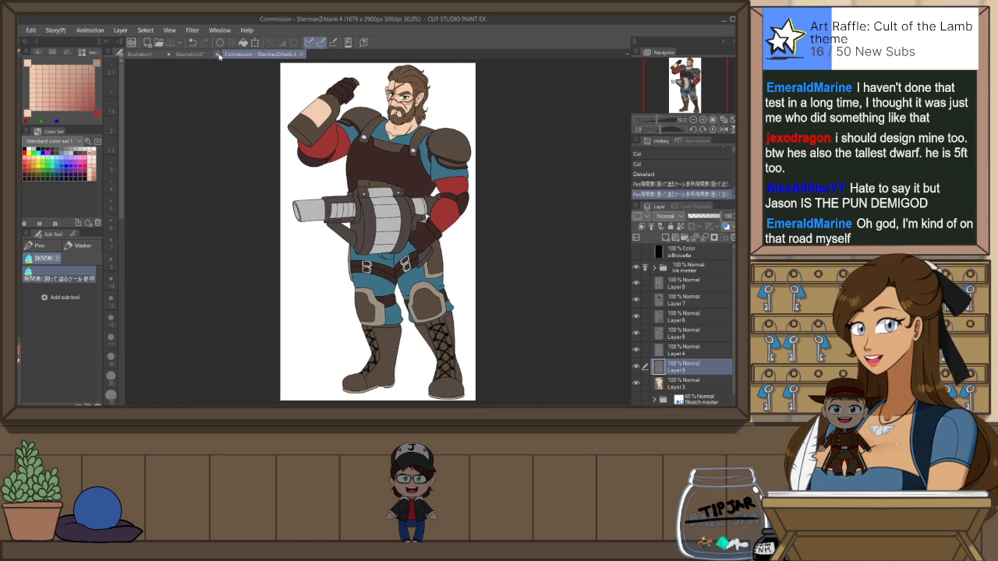